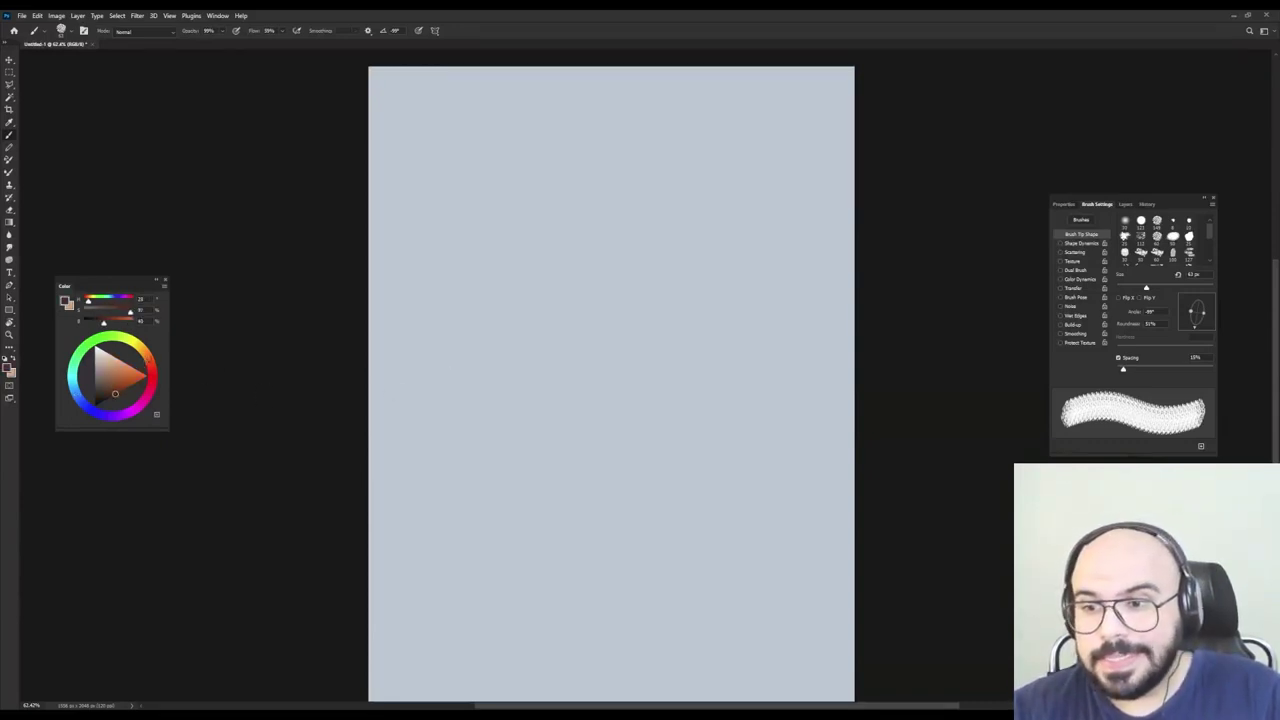
Sketch the outer head and hair outline in dark brown, from the ear area over the crown and down the far side.
{"action": "mouse_move", "coordinate": [465, 486]}
{"action": "left_mouse_down"}
{"action": "mouse_move", "coordinate": [408, 427]}
{"action": "mouse_move", "coordinate": [378, 342]}
{"action": "left_mouse_up"}
{"action": "mouse_move", "coordinate": [405, 455]}
{"action": "left_mouse_down"}
{"action": "mouse_move", "coordinate": [442, 168]}
{"action": "mouse_move", "coordinate": [411, 368]}
{"action": "mouse_move", "coordinate": [428, 168]}
{"action": "mouse_move", "coordinate": [629, 100]}
{"action": "left_mouse_up"}
{"action": "mouse_move", "coordinate": [440, 185]}
{"action": "left_mouse_down"}
{"action": "mouse_move", "coordinate": [625, 90]}
{"action": "mouse_move", "coordinate": [758, 200]}
{"action": "left_mouse_up"}
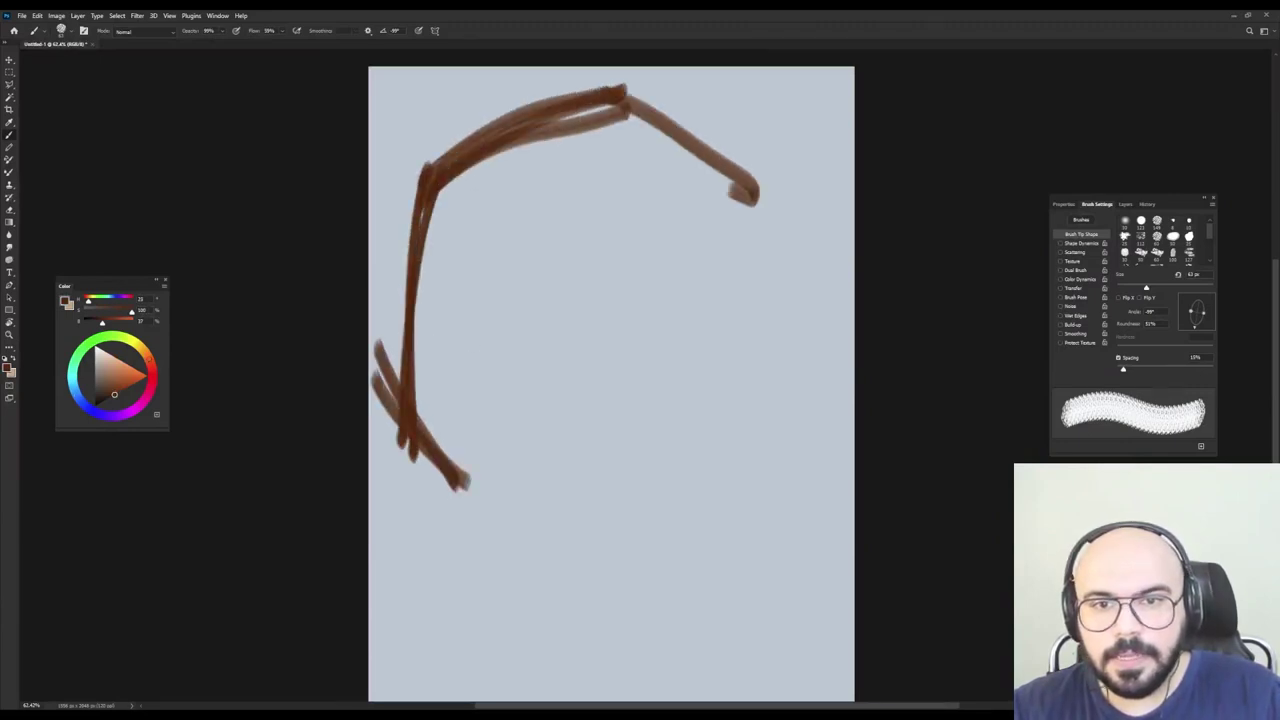
{"action": "left_click_drag", "start_coordinate": [605, 100], "coordinate": [795, 262]}
{"action": "mouse_move", "coordinate": [785, 200]}
{"action": "left_mouse_down"}
{"action": "mouse_move", "coordinate": [815, 670]}
{"action": "mouse_move", "coordinate": [805, 625]}
{"action": "left_mouse_up"}
{"action": "left_click_drag", "start_coordinate": [805, 605], "coordinate": [705, 682]}
{"action": "left_click_drag", "start_coordinate": [800, 570], "coordinate": [668, 705]}
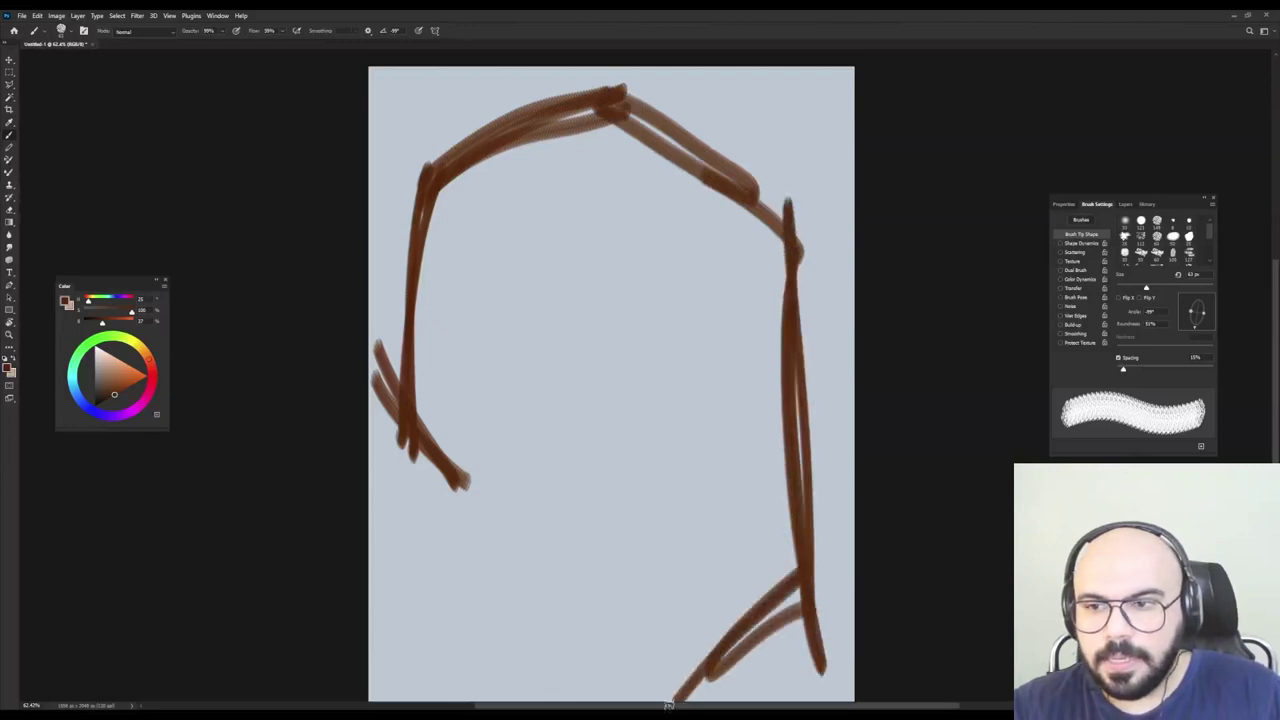
Sketch the jawline and chin in dark brown, joining the ear area to the opposite cheek.
{"action": "left_click_drag", "start_coordinate": [410, 395], "coordinate": [493, 508]}
{"action": "mouse_move", "coordinate": [465, 395]}
{"action": "left_mouse_down"}
{"action": "mouse_move", "coordinate": [514, 585]}
{"action": "mouse_move", "coordinate": [505, 580]}
{"action": "mouse_move", "coordinate": [605, 638]}
{"action": "left_mouse_up"}
{"action": "mouse_move", "coordinate": [455, 518]}
{"action": "left_mouse_down"}
{"action": "mouse_move", "coordinate": [573, 619]}
{"action": "mouse_move", "coordinate": [677, 613]}
{"action": "left_mouse_up"}
{"action": "left_click_drag", "start_coordinate": [562, 630], "coordinate": [705, 605]}
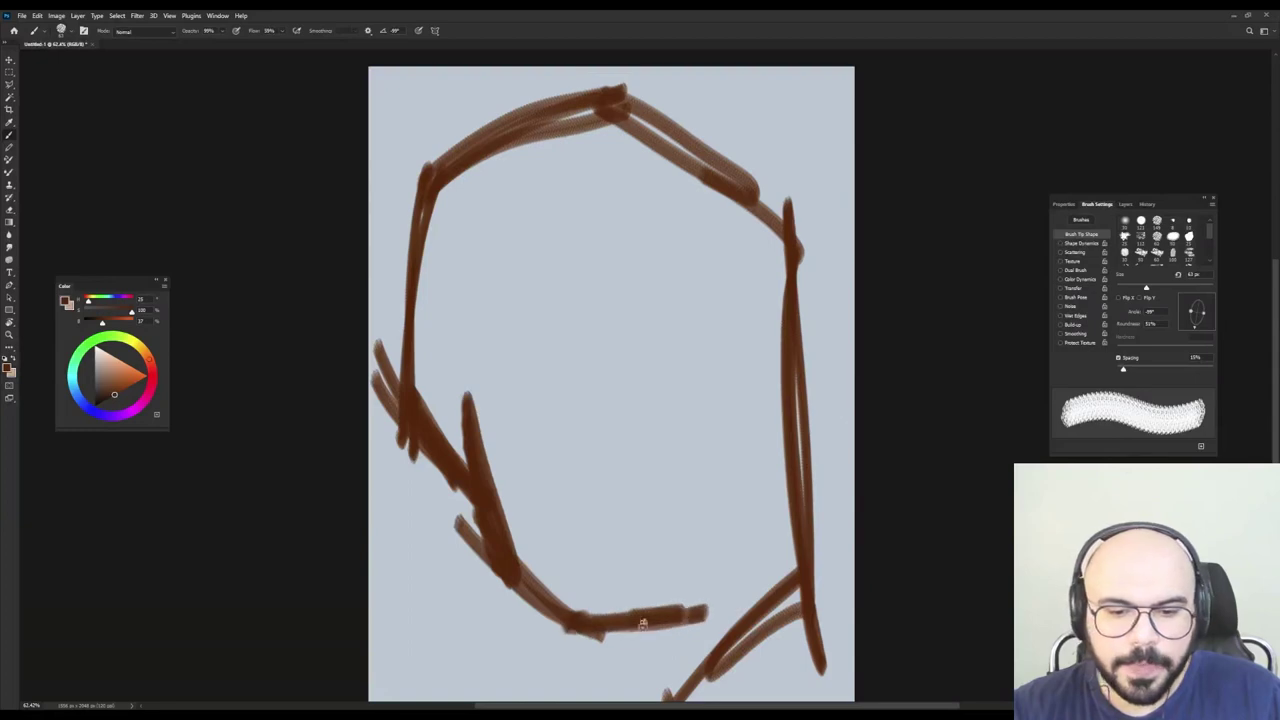
{"action": "mouse_move", "coordinate": [630, 645]}
{"action": "left_mouse_down"}
{"action": "mouse_move", "coordinate": [790, 494]}
{"action": "mouse_move", "coordinate": [766, 357]}
{"action": "left_mouse_up"}
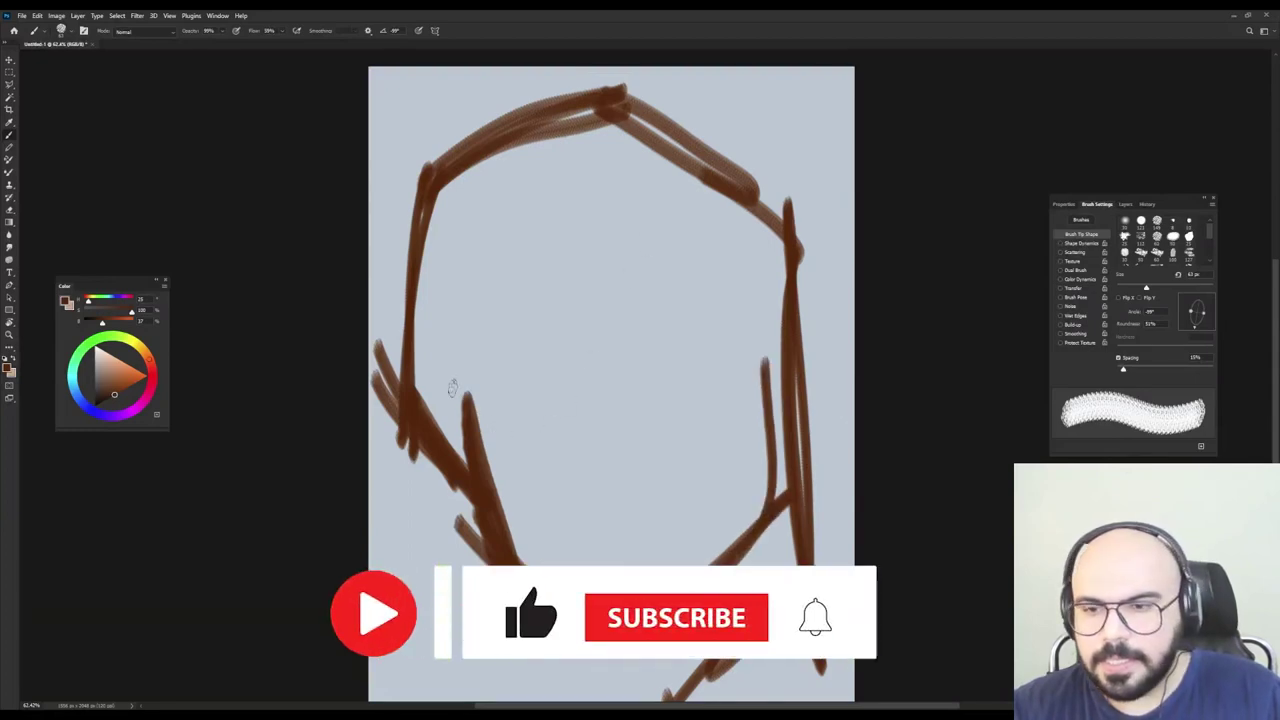
Sketch the ear, both sides of the neck, and the temple line rising into the start of the hairline.
{"action": "left_click_drag", "start_coordinate": [455, 370], "coordinate": [413, 390]}
{"action": "left_click_drag", "start_coordinate": [430, 343], "coordinate": [480, 453]}
{"action": "mouse_move", "coordinate": [416, 370]}
{"action": "left_mouse_down"}
{"action": "mouse_move", "coordinate": [454, 393]}
{"action": "mouse_move", "coordinate": [451, 496]}
{"action": "mouse_move", "coordinate": [449, 463]}
{"action": "mouse_move", "coordinate": [497, 548]}
{"action": "mouse_move", "coordinate": [486, 520]}
{"action": "mouse_move", "coordinate": [486, 688]}
{"action": "left_mouse_up"}
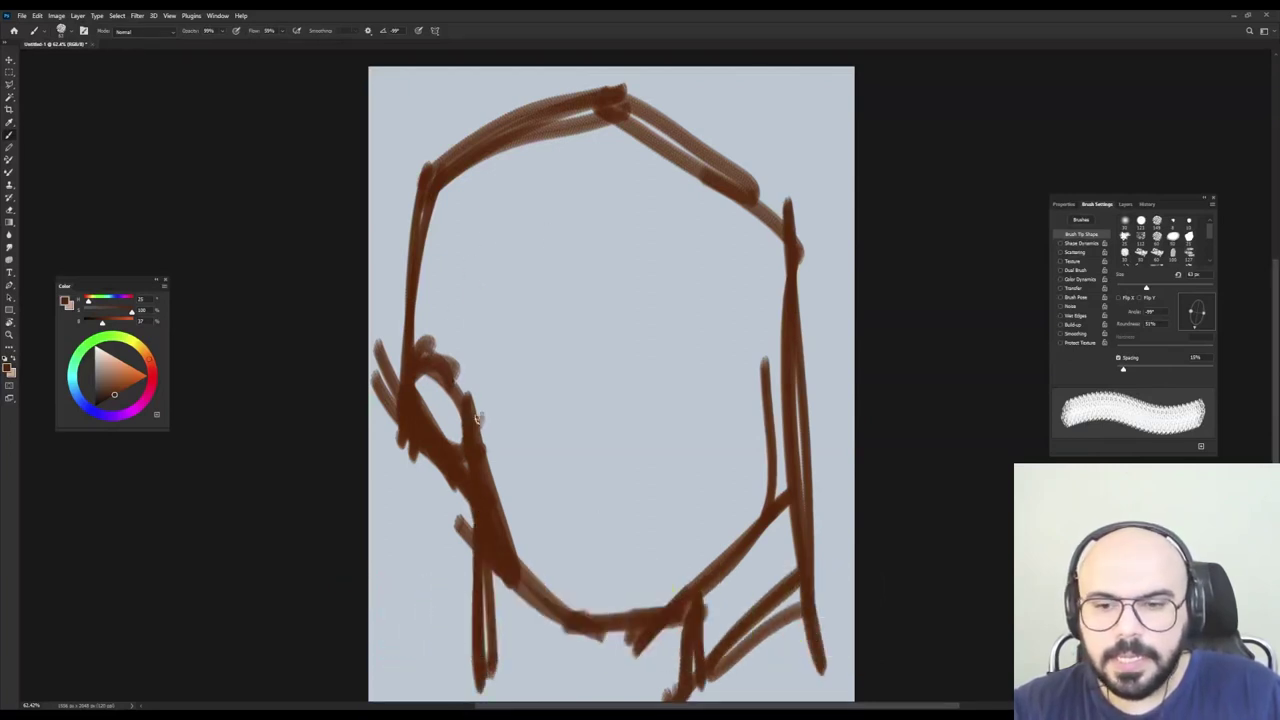
{"action": "mouse_move", "coordinate": [477, 420]}
{"action": "left_mouse_down"}
{"action": "mouse_move", "coordinate": [476, 322]}
{"action": "mouse_move", "coordinate": [461, 285]}
{"action": "mouse_move", "coordinate": [615, 207]}
{"action": "left_mouse_up"}
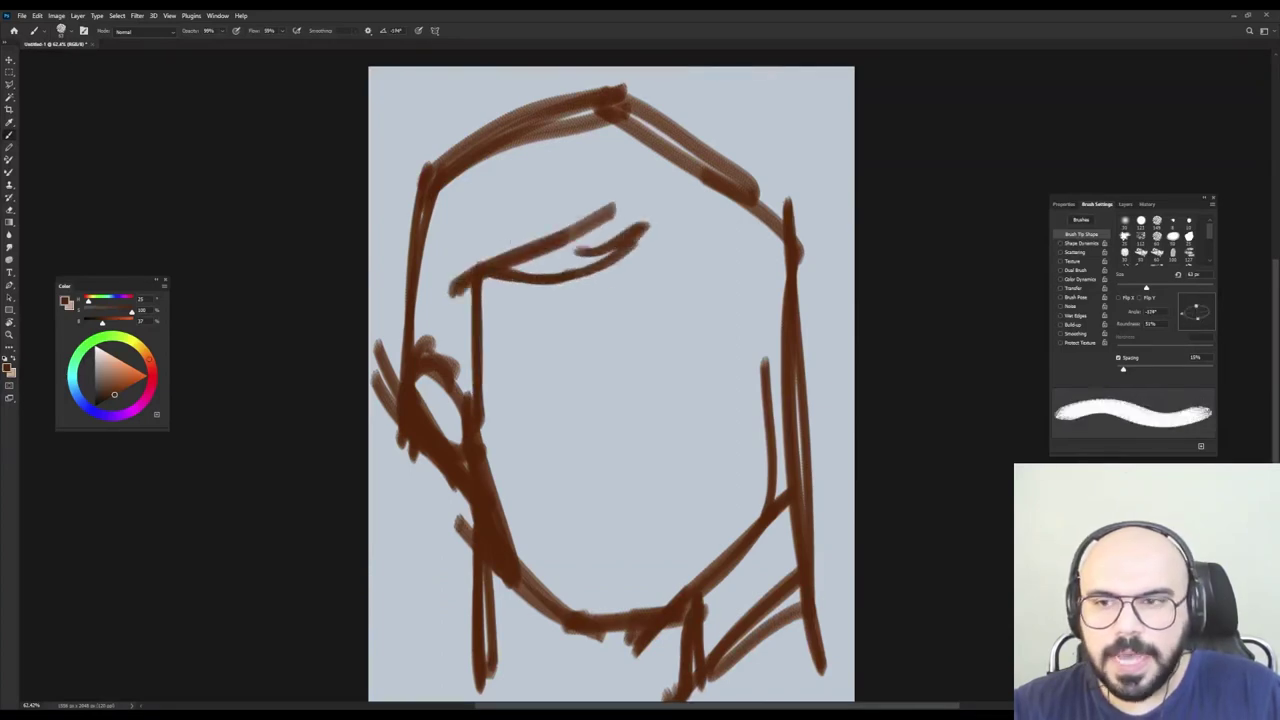
Complete the forehead hairline, raise the crown outline, and thicken the hair along the right side of the face.
{"action": "mouse_move", "coordinate": [600, 250]}
{"action": "left_mouse_down"}
{"action": "mouse_move", "coordinate": [630, 280]}
{"action": "mouse_move", "coordinate": [780, 242]}
{"action": "left_mouse_up"}
{"action": "mouse_move", "coordinate": [440, 178]}
{"action": "left_mouse_down"}
{"action": "mouse_move", "coordinate": [588, 80]}
{"action": "mouse_move", "coordinate": [626, 113]}
{"action": "mouse_move", "coordinate": [720, 123]}
{"action": "mouse_move", "coordinate": [782, 196]}
{"action": "mouse_move", "coordinate": [815, 303]}
{"action": "left_mouse_up"}
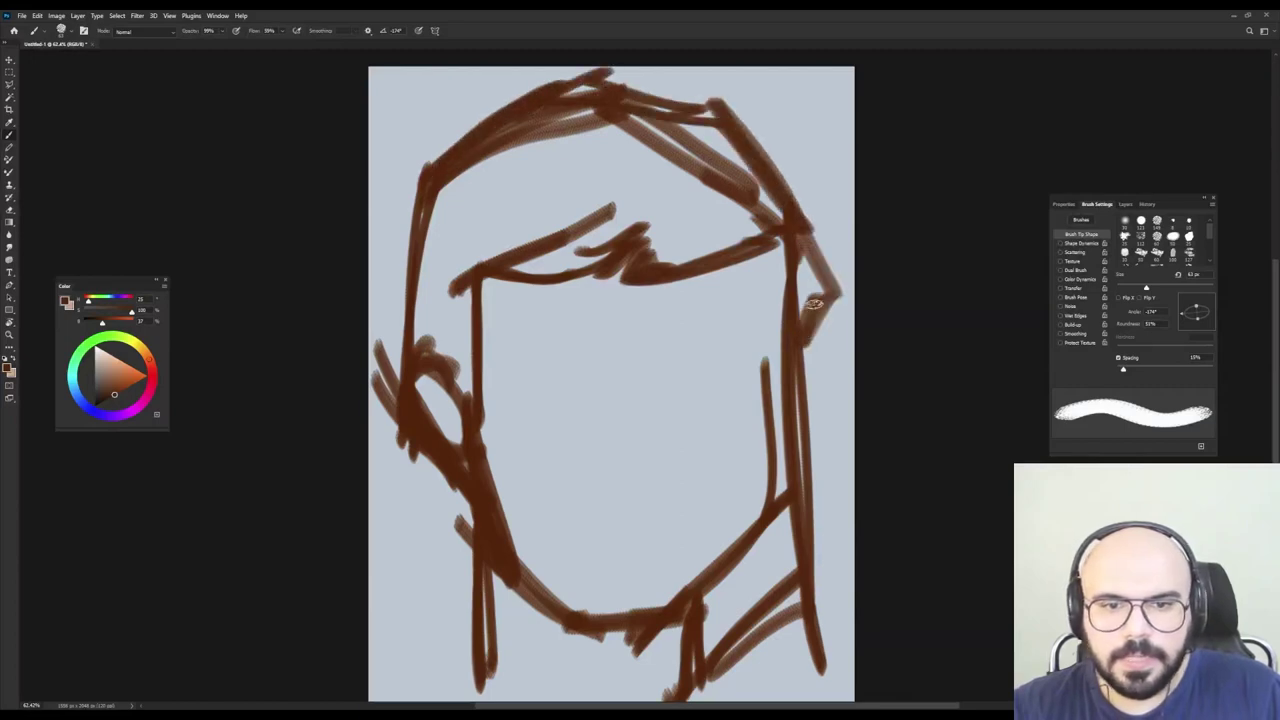
{"action": "left_click_drag", "start_coordinate": [752, 248], "coordinate": [792, 332]}
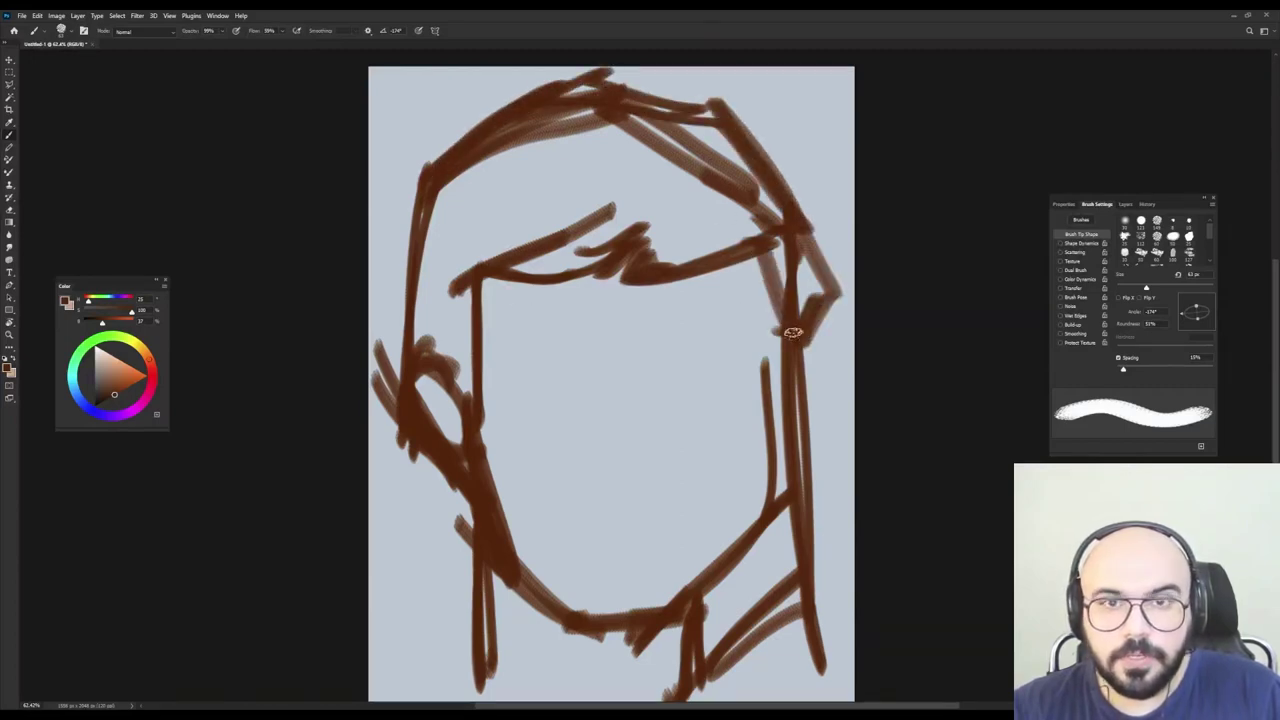
{"action": "mouse_move", "coordinate": [822, 232]}
{"action": "left_mouse_down"}
{"action": "mouse_move", "coordinate": [806, 334]}
{"action": "mouse_move", "coordinate": [762, 460]}
{"action": "left_mouse_up"}
{"action": "left_click_drag", "start_coordinate": [782, 325], "coordinate": [766, 517]}
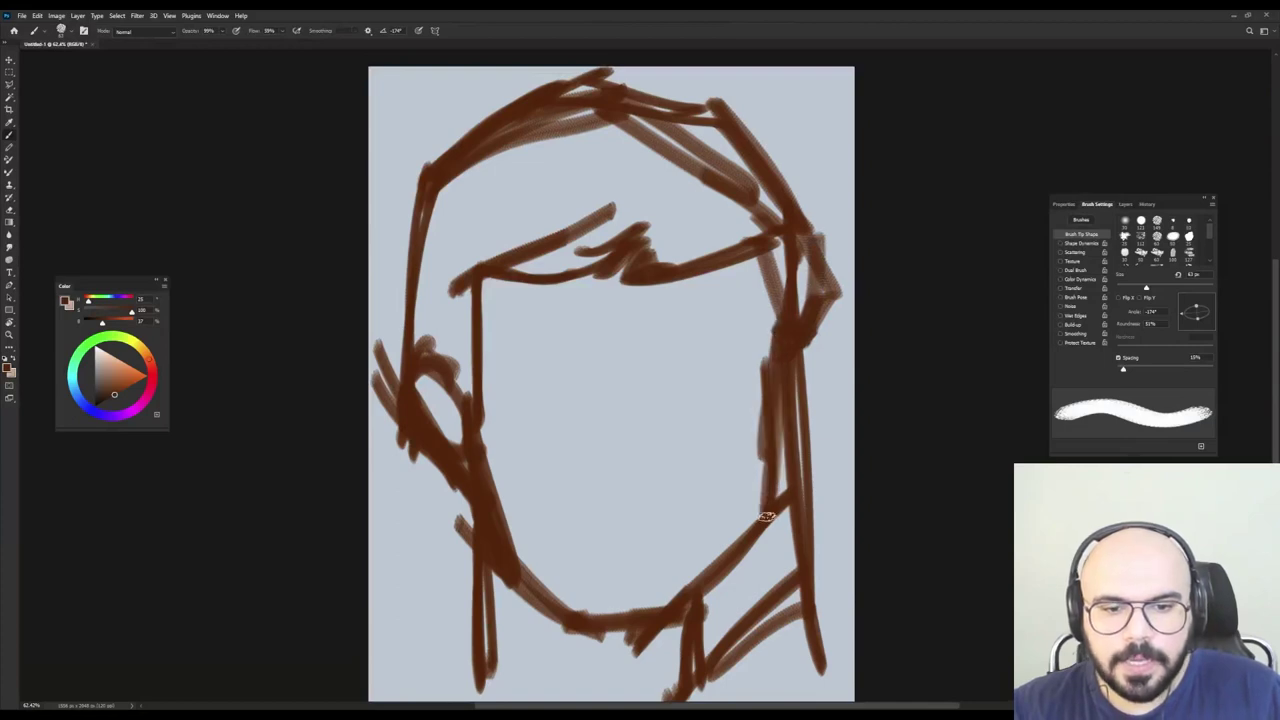
Enlarge the brush and fill the whole head, hair and neck silhouette with dark brown.
{"action": "left_click_drag", "start_coordinate": [445, 378], "coordinate": [463, 381]}
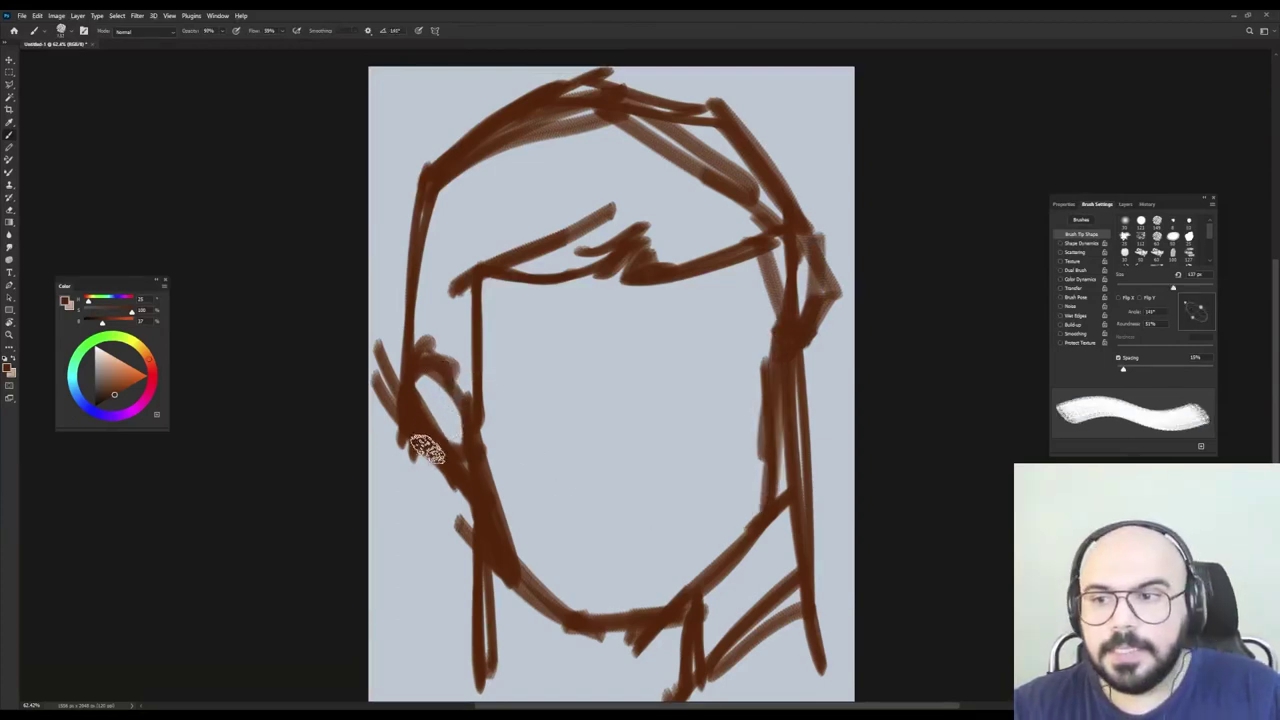
{"action": "mouse_move", "coordinate": [423, 449]}
{"action": "left_mouse_down"}
{"action": "mouse_move", "coordinate": [438, 492]}
{"action": "mouse_move", "coordinate": [413, 445]}
{"action": "mouse_move", "coordinate": [474, 552]}
{"action": "left_mouse_up"}
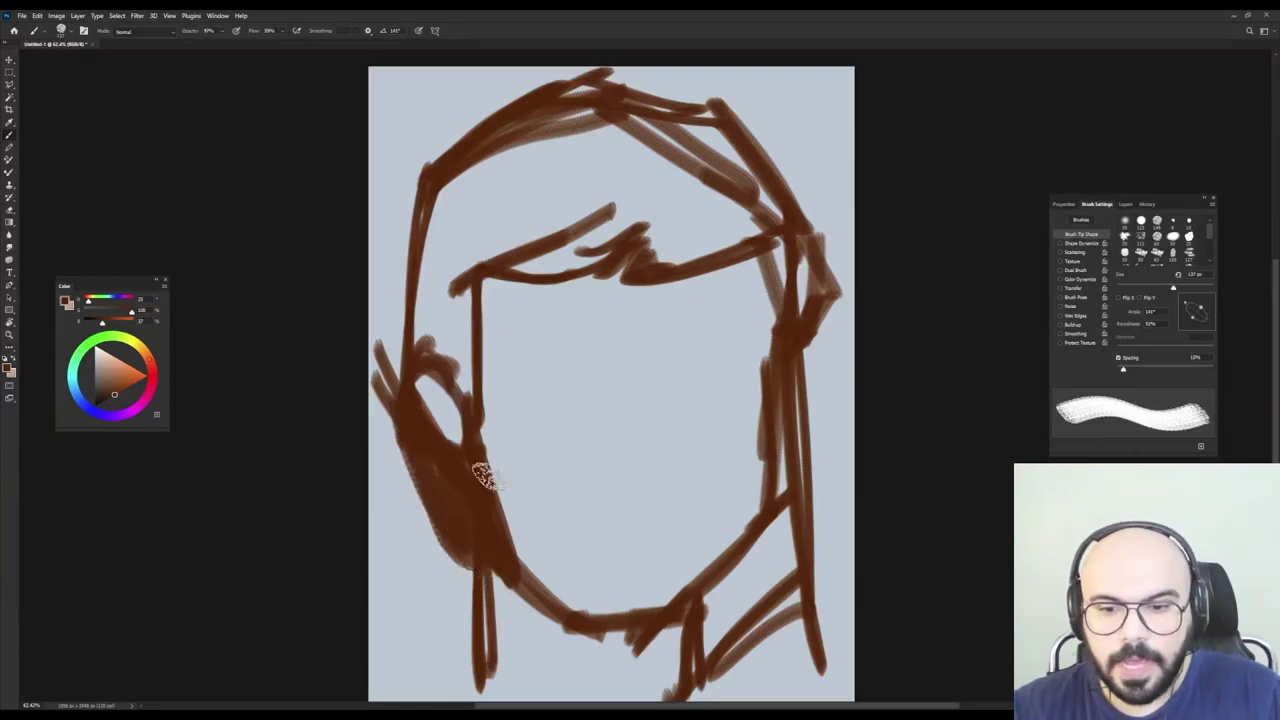
{"action": "left_click", "coordinate": [449, 491], "text": "alt"}
{"action": "mouse_move", "coordinate": [429, 363]}
{"action": "left_mouse_down"}
{"action": "mouse_move", "coordinate": [477, 325]}
{"action": "mouse_move", "coordinate": [447, 395]}
{"action": "mouse_move", "coordinate": [451, 145]}
{"action": "mouse_move", "coordinate": [481, 292]}
{"action": "mouse_move", "coordinate": [457, 300]}
{"action": "mouse_move", "coordinate": [574, 155]}
{"action": "mouse_move", "coordinate": [426, 230]}
{"action": "mouse_move", "coordinate": [534, 160]}
{"action": "mouse_move", "coordinate": [649, 165]}
{"action": "mouse_move", "coordinate": [659, 212]}
{"action": "mouse_move", "coordinate": [507, 248]}
{"action": "mouse_move", "coordinate": [589, 258]}
{"action": "mouse_move", "coordinate": [709, 215]}
{"action": "mouse_move", "coordinate": [689, 125]}
{"action": "mouse_move", "coordinate": [659, 130]}
{"action": "mouse_move", "coordinate": [739, 210]}
{"action": "mouse_move", "coordinate": [764, 215]}
{"action": "mouse_move", "coordinate": [684, 238]}
{"action": "mouse_move", "coordinate": [797, 282]}
{"action": "mouse_move", "coordinate": [775, 235]}
{"action": "left_mouse_up"}
{"action": "mouse_move", "coordinate": [485, 272]}
{"action": "left_mouse_down"}
{"action": "mouse_move", "coordinate": [525, 582]}
{"action": "mouse_move", "coordinate": [500, 530]}
{"action": "mouse_move", "coordinate": [518, 418]}
{"action": "mouse_move", "coordinate": [557, 513]}
{"action": "mouse_move", "coordinate": [607, 385]}
{"action": "mouse_move", "coordinate": [620, 423]}
{"action": "mouse_move", "coordinate": [705, 337]}
{"action": "mouse_move", "coordinate": [725, 378]}
{"action": "mouse_move", "coordinate": [757, 377]}
{"action": "mouse_move", "coordinate": [760, 510]}
{"action": "mouse_move", "coordinate": [771, 500]}
{"action": "mouse_move", "coordinate": [710, 632]}
{"action": "mouse_move", "coordinate": [707, 612]}
{"action": "mouse_move", "coordinate": [667, 580]}
{"action": "mouse_move", "coordinate": [646, 589]}
{"action": "mouse_move", "coordinate": [581, 558]}
{"action": "mouse_move", "coordinate": [533, 598]}
{"action": "mouse_move", "coordinate": [503, 698]}
{"action": "mouse_move", "coordinate": [621, 642]}
{"action": "mouse_move", "coordinate": [668, 590]}
{"action": "mouse_move", "coordinate": [673, 425]}
{"action": "mouse_move", "coordinate": [700, 283]}
{"action": "mouse_move", "coordinate": [594, 238]}
{"action": "mouse_move", "coordinate": [540, 380]}
{"action": "left_mouse_up"}
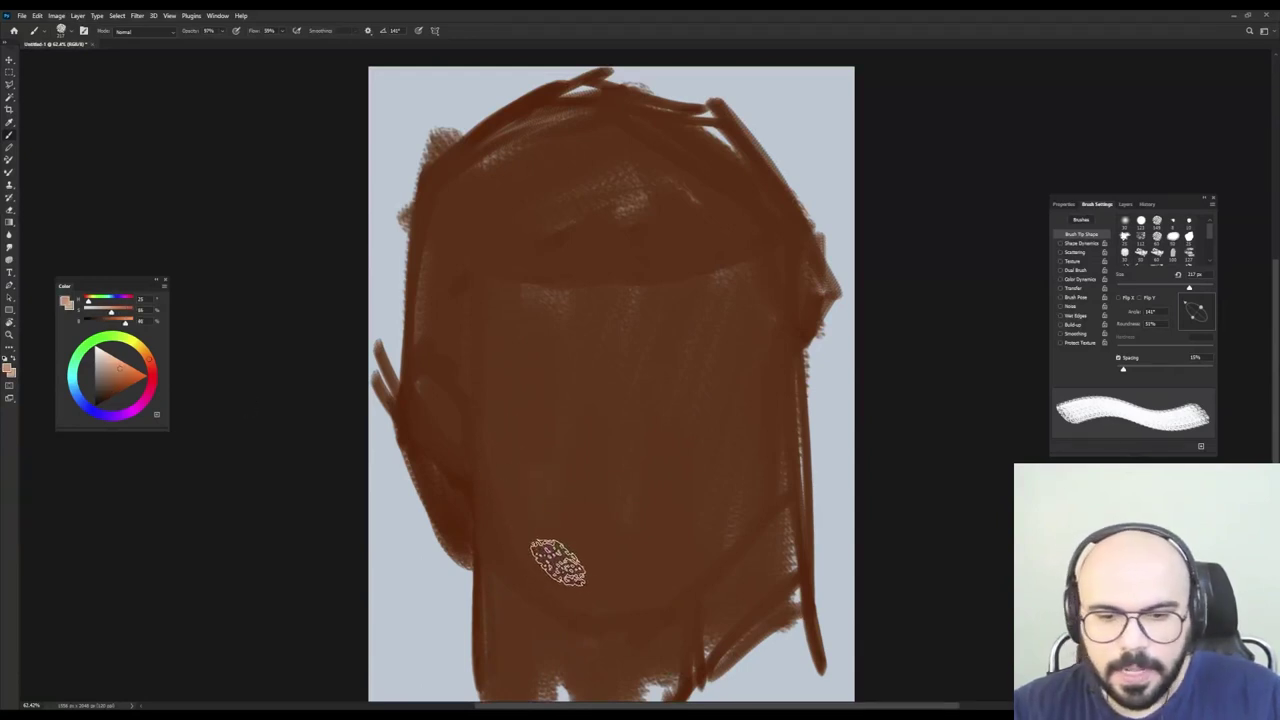
Block in the face and ear with a lighter orange-brown skin tone, enabling Transfer for the brush.
{"action": "left_click_drag", "start_coordinate": [565, 570], "coordinate": [495, 470]}
{"action": "mouse_move", "coordinate": [500, 400]}
{"action": "left_mouse_down"}
{"action": "mouse_move", "coordinate": [503, 529]}
{"action": "mouse_move", "coordinate": [588, 589]}
{"action": "mouse_move", "coordinate": [712, 496]}
{"action": "mouse_move", "coordinate": [627, 579]}
{"action": "mouse_move", "coordinate": [707, 469]}
{"action": "mouse_move", "coordinate": [549, 549]}
{"action": "mouse_move", "coordinate": [667, 449]}
{"action": "mouse_move", "coordinate": [716, 381]}
{"action": "mouse_move", "coordinate": [583, 407]}
{"action": "mouse_move", "coordinate": [511, 310]}
{"action": "mouse_move", "coordinate": [595, 330]}
{"action": "mouse_move", "coordinate": [713, 308]}
{"action": "mouse_move", "coordinate": [644, 422]}
{"action": "mouse_move", "coordinate": [643, 486]}
{"action": "left_mouse_up"}
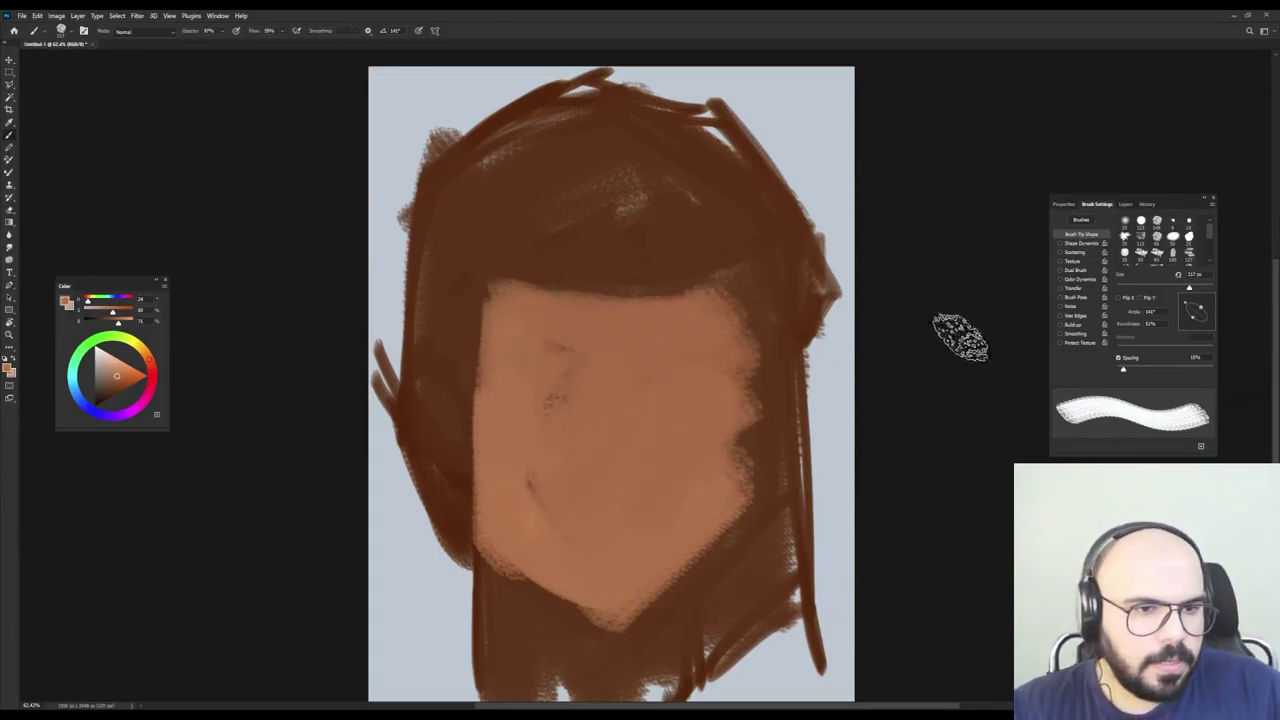
{"action": "left_click", "coordinate": [1080, 291]}
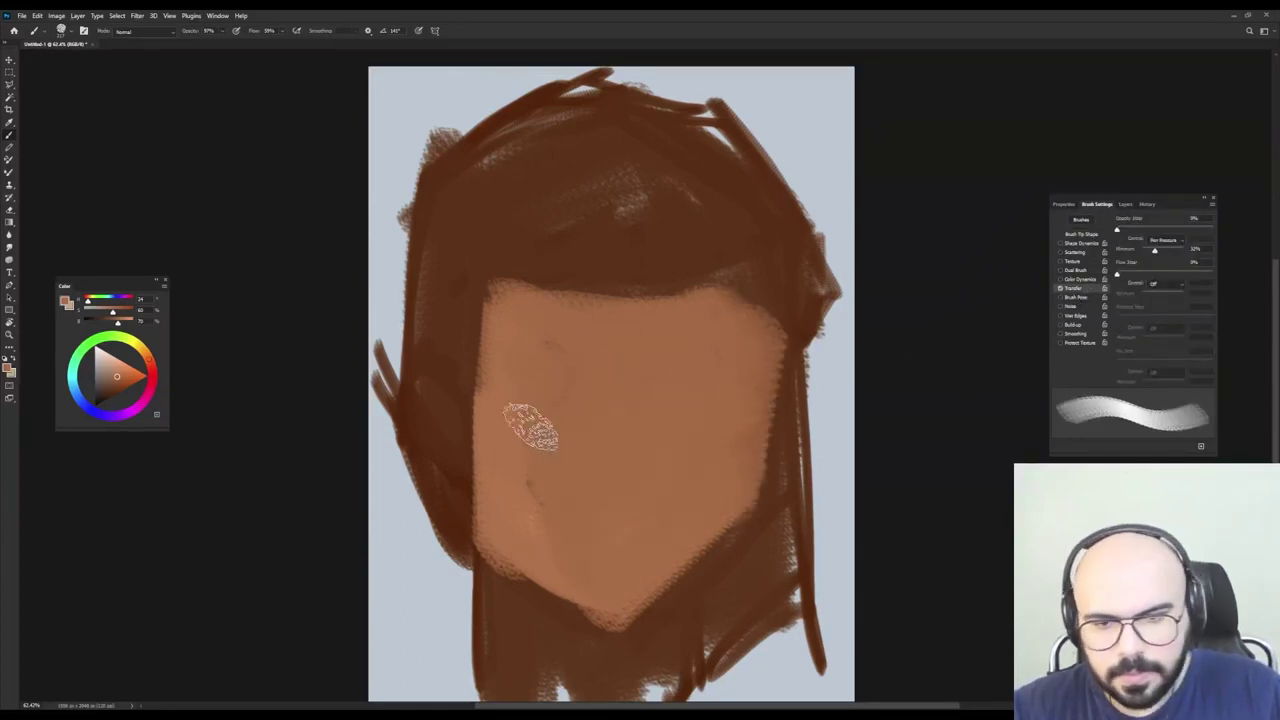
{"action": "mouse_move", "coordinate": [495, 375]}
{"action": "left_mouse_down"}
{"action": "mouse_move", "coordinate": [446, 414]}
{"action": "mouse_move", "coordinate": [451, 451]}
{"action": "mouse_move", "coordinate": [420, 400]}
{"action": "left_mouse_up"}
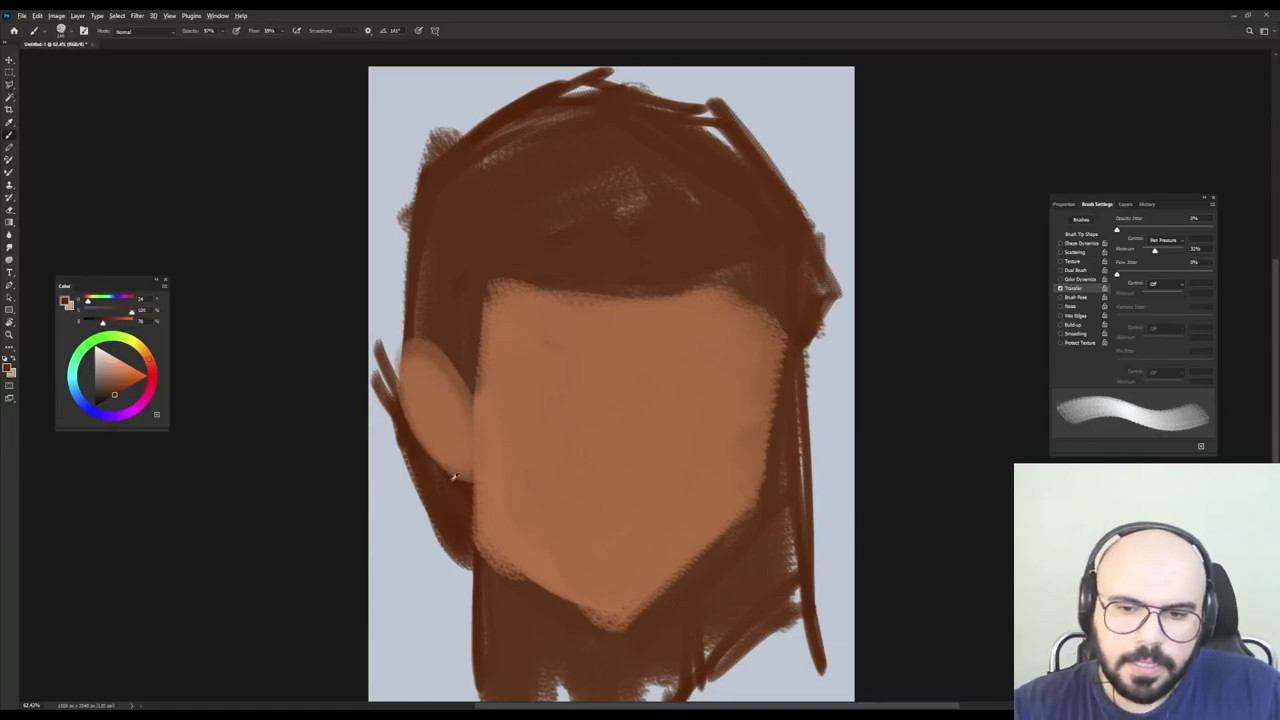
Clean up the stray strokes beside the ear and paint dark brown hair behind it, with a strand hanging beside the neck.
{"action": "left_click_drag", "start_coordinate": [453, 478], "coordinate": [425, 442]}
{"action": "mouse_move", "coordinate": [383, 287]}
{"action": "left_mouse_down"}
{"action": "mouse_move", "coordinate": [363, 451]}
{"action": "mouse_move", "coordinate": [392, 400]}
{"action": "left_mouse_up"}
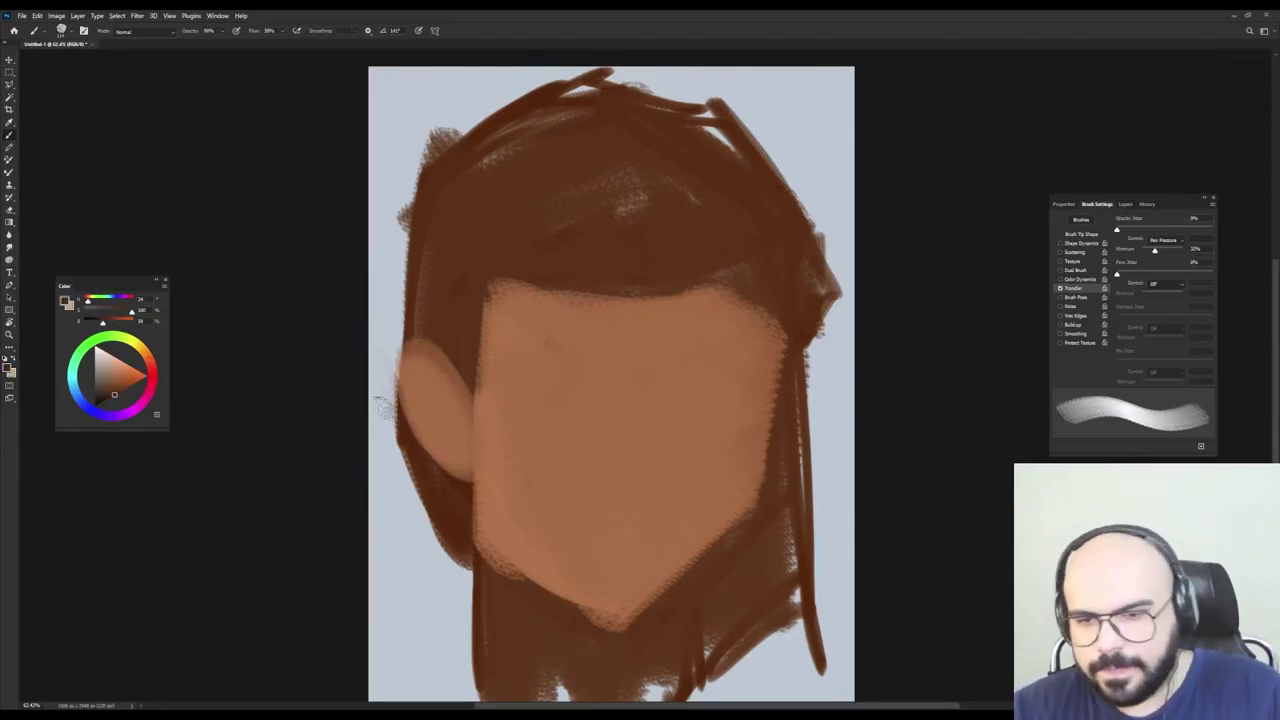
{"action": "key", "text": "shift+Right"}
{"action": "key", "text": "shift+Right"}
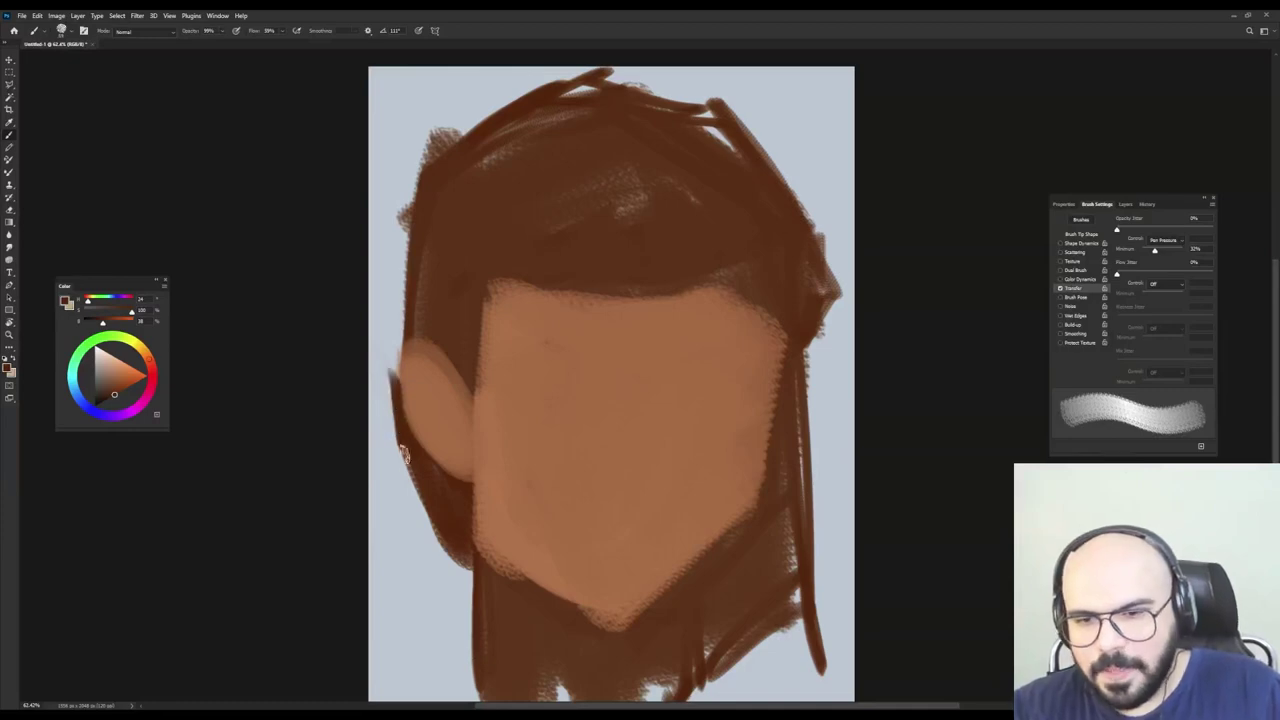
{"action": "mouse_move", "coordinate": [403, 490]}
{"action": "left_mouse_down"}
{"action": "mouse_move", "coordinate": [462, 566]}
{"action": "mouse_move", "coordinate": [434, 615]}
{"action": "mouse_move", "coordinate": [452, 684]}
{"action": "left_mouse_up"}
{"action": "left_click_drag", "start_coordinate": [450, 655], "coordinate": [437, 549]}
Paint a pointed dark brown sideburn in front of the ear and carve the lower left jaw edge.
{"action": "left_click", "coordinate": [469, 297], "text": "alt"}
{"action": "mouse_move", "coordinate": [491, 295]}
{"action": "left_mouse_down"}
{"action": "mouse_move", "coordinate": [503, 297]}
{"action": "mouse_move", "coordinate": [490, 425]}
{"action": "left_mouse_up"}
{"action": "left_click_drag", "start_coordinate": [462, 352], "coordinate": [488, 423]}
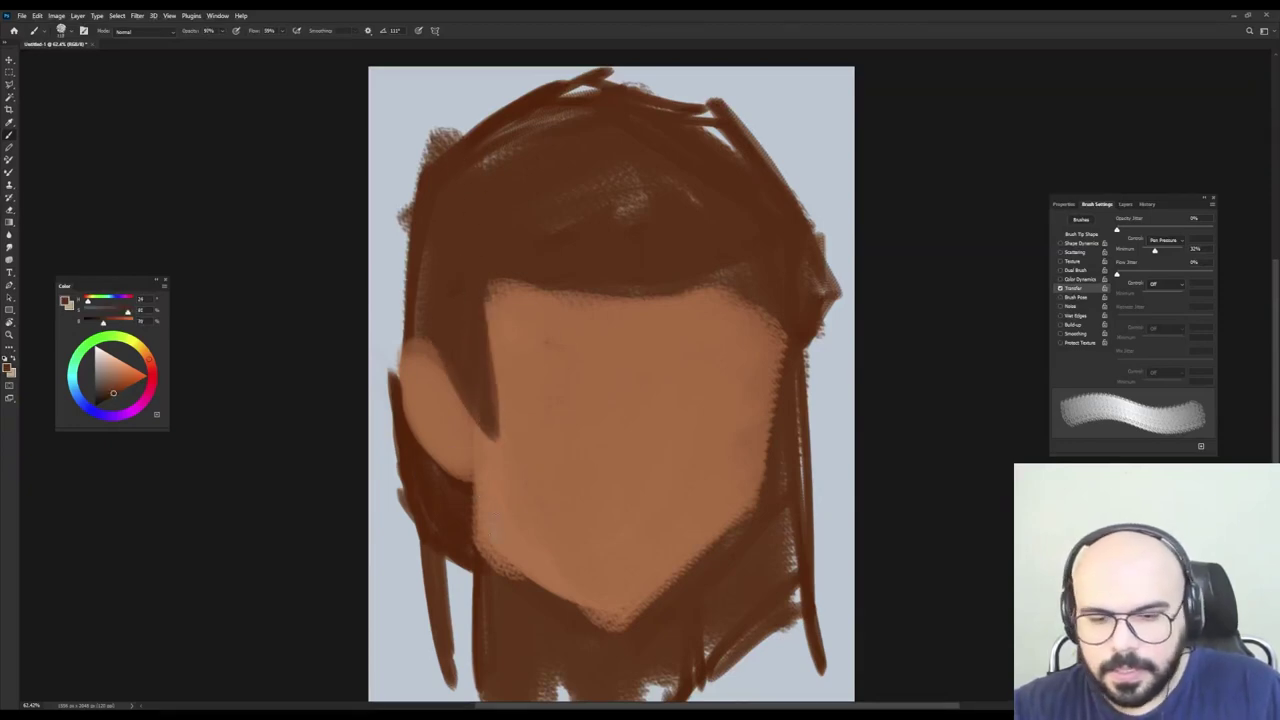
{"action": "left_click_drag", "start_coordinate": [472, 492], "coordinate": [539, 600]}
Fill the neck below the jaw with a medium brown darker than the face.
{"action": "left_click", "coordinate": [510, 556], "text": "alt"}
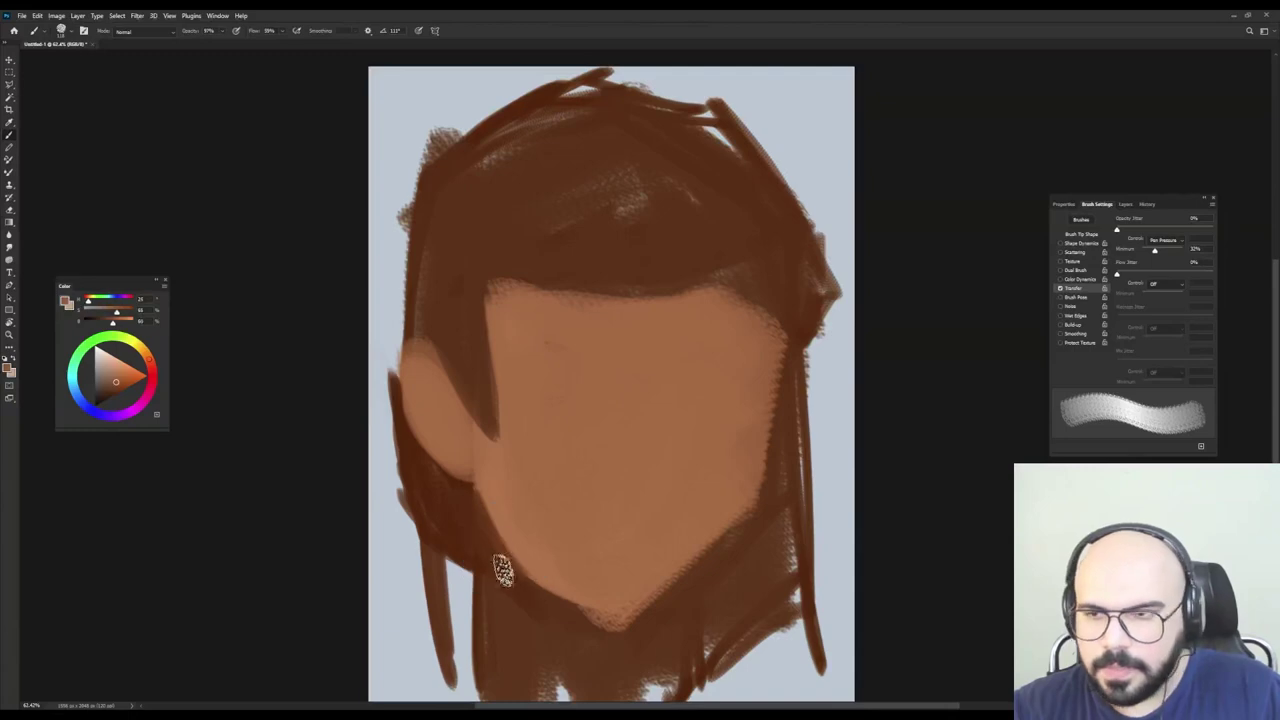
{"action": "left_click_drag", "start_coordinate": [494, 531], "coordinate": [486, 700]}
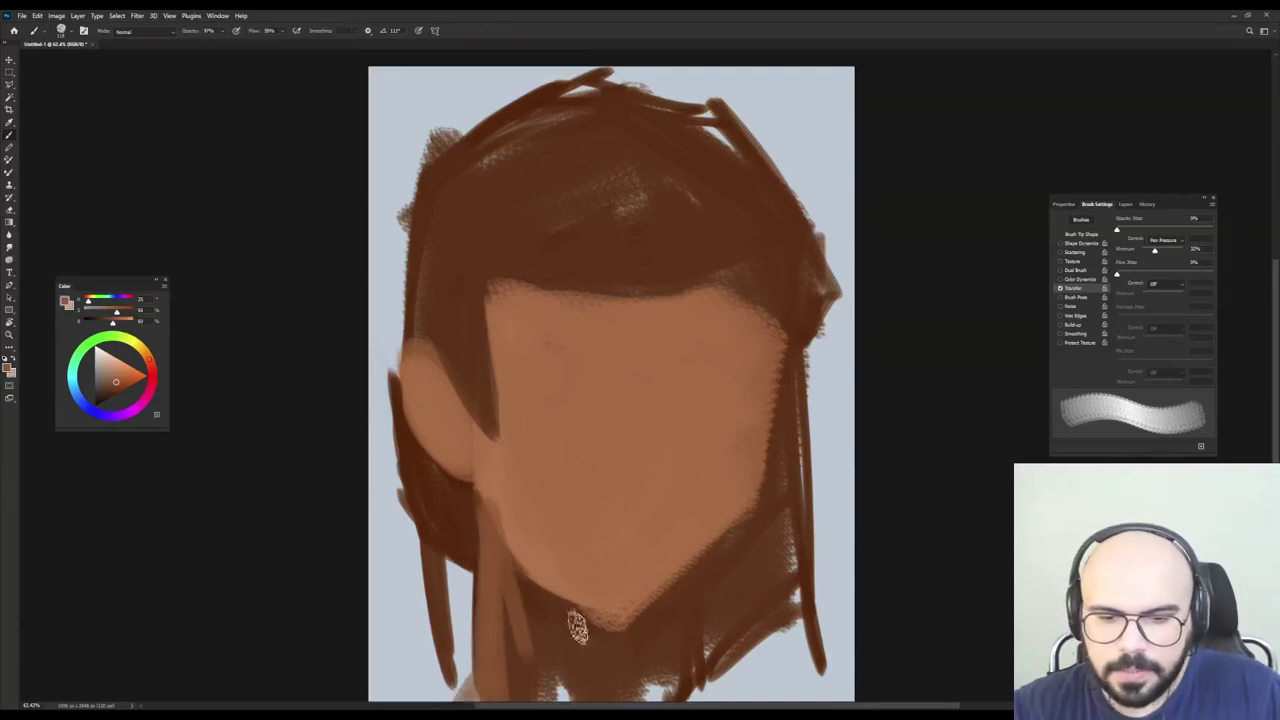
{"action": "mouse_move", "coordinate": [665, 613]}
{"action": "left_mouse_down"}
{"action": "mouse_move", "coordinate": [669, 695]}
{"action": "mouse_move", "coordinate": [594, 668]}
{"action": "mouse_move", "coordinate": [515, 608]}
{"action": "left_mouse_up"}
{"action": "mouse_move", "coordinate": [593, 648]}
{"action": "left_mouse_down"}
{"action": "mouse_move", "coordinate": [501, 577]}
{"action": "mouse_move", "coordinate": [639, 636]}
{"action": "mouse_move", "coordinate": [629, 689]}
{"action": "mouse_move", "coordinate": [664, 662]}
{"action": "mouse_move", "coordinate": [605, 688]}
{"action": "mouse_move", "coordinate": [620, 690]}
{"action": "mouse_move", "coordinate": [511, 676]}
{"action": "left_mouse_up"}
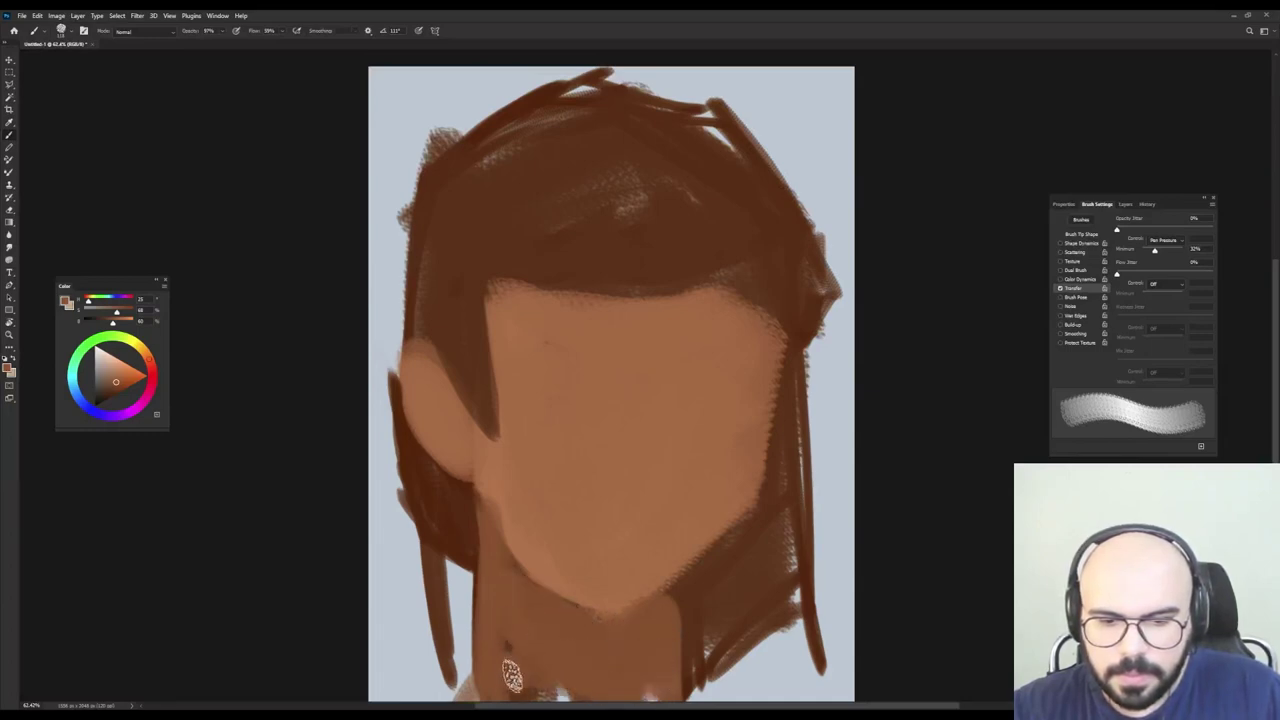
Narrow the right edge of the face with hair brown and cover the hair outside it with the blue-grey background color.
{"action": "left_click", "coordinate": [693, 598], "text": "alt"}
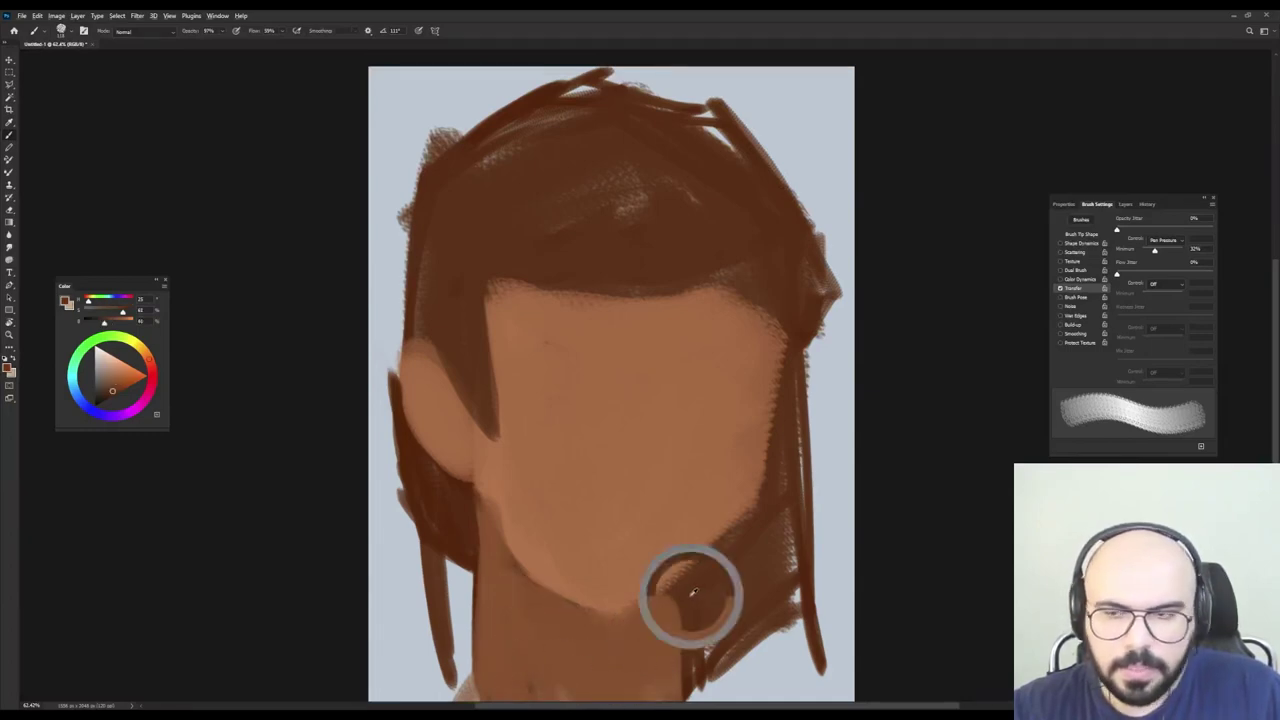
{"action": "left_click", "coordinate": [826, 446], "text": "alt"}
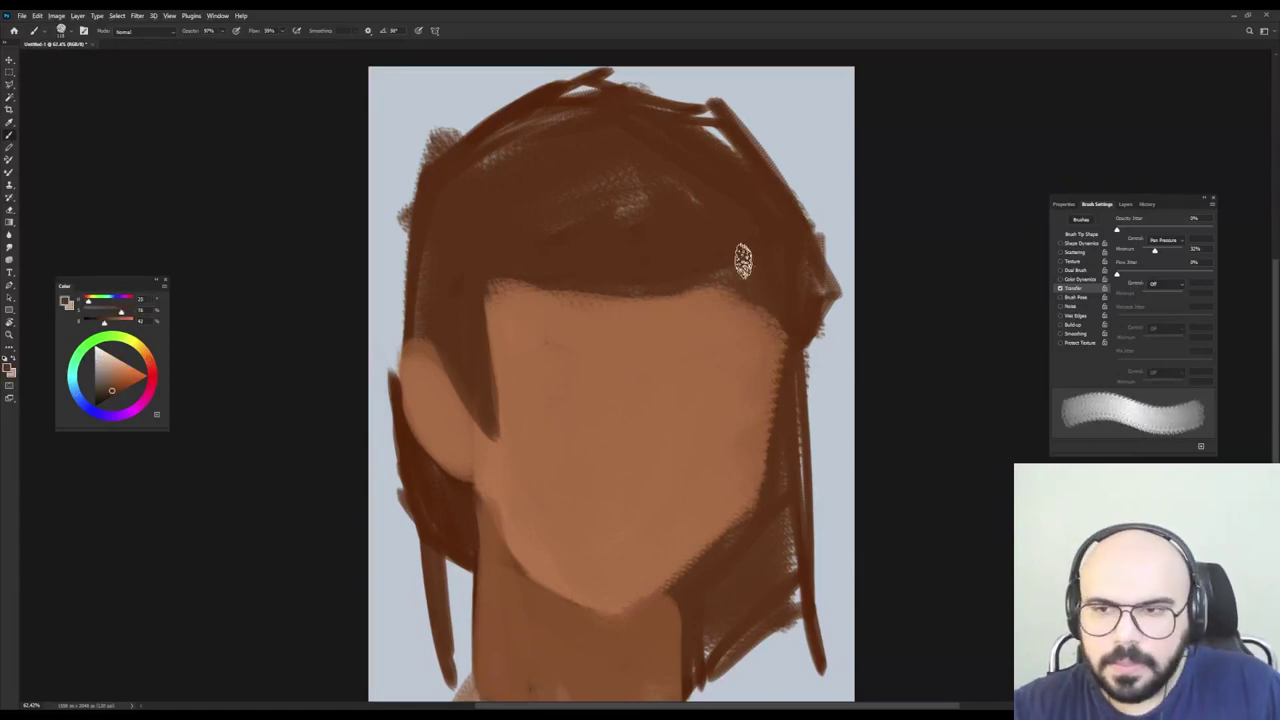
{"action": "mouse_move", "coordinate": [722, 230]}
{"action": "left_mouse_down"}
{"action": "mouse_move", "coordinate": [737, 303]}
{"action": "mouse_move", "coordinate": [774, 338]}
{"action": "mouse_move", "coordinate": [767, 297]}
{"action": "left_mouse_up"}
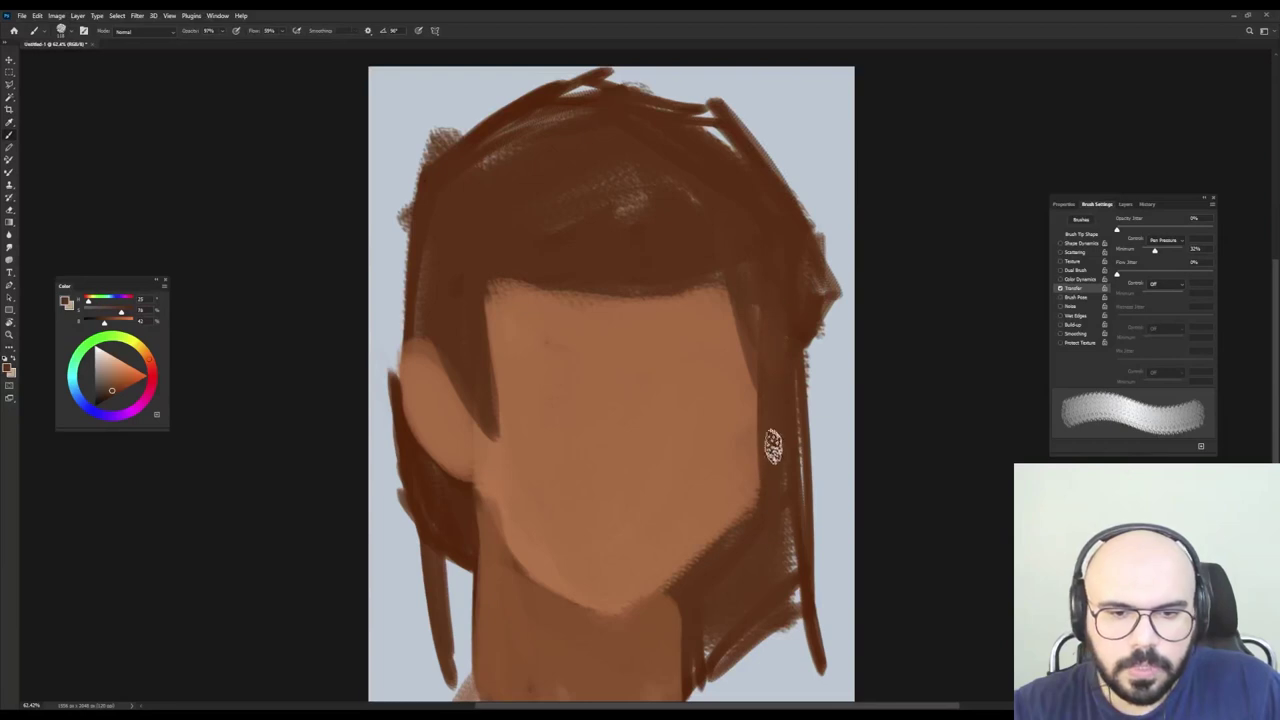
{"action": "left_click", "coordinate": [824, 343], "text": "alt"}
{"action": "mouse_move", "coordinate": [812, 155]}
{"action": "left_mouse_down"}
{"action": "mouse_move", "coordinate": [800, 380]}
{"action": "mouse_move", "coordinate": [795, 295]}
{"action": "mouse_move", "coordinate": [823, 410]}
{"action": "mouse_move", "coordinate": [821, 385]}
{"action": "mouse_move", "coordinate": [775, 645]}
{"action": "mouse_move", "coordinate": [725, 600]}
{"action": "mouse_move", "coordinate": [707, 625]}
{"action": "mouse_move", "coordinate": [835, 550]}
{"action": "mouse_move", "coordinate": [810, 605]}
{"action": "mouse_move", "coordinate": [820, 655]}
{"action": "mouse_move", "coordinate": [777, 654]}
{"action": "left_mouse_up"}
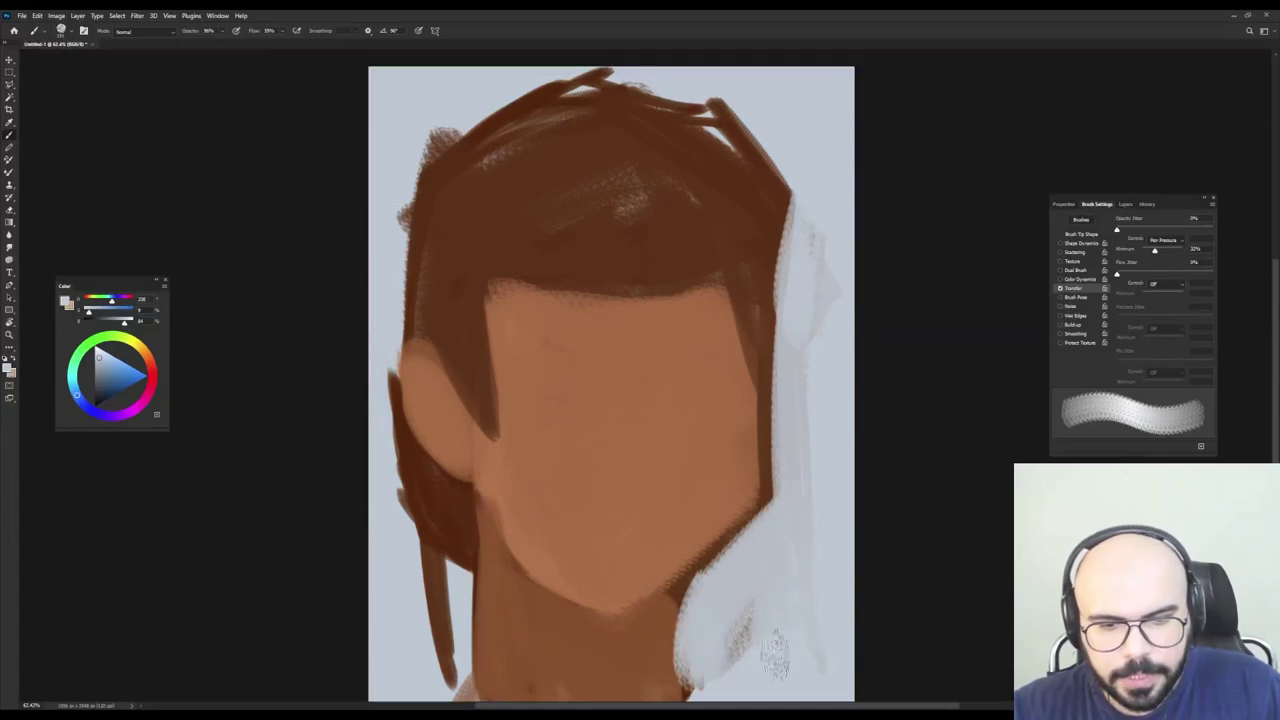
Rotate the brush tip and smooth the light gaps in the crown hair with sampled dark brown.
{"action": "left_click", "coordinate": [563, 131], "text": "alt"}
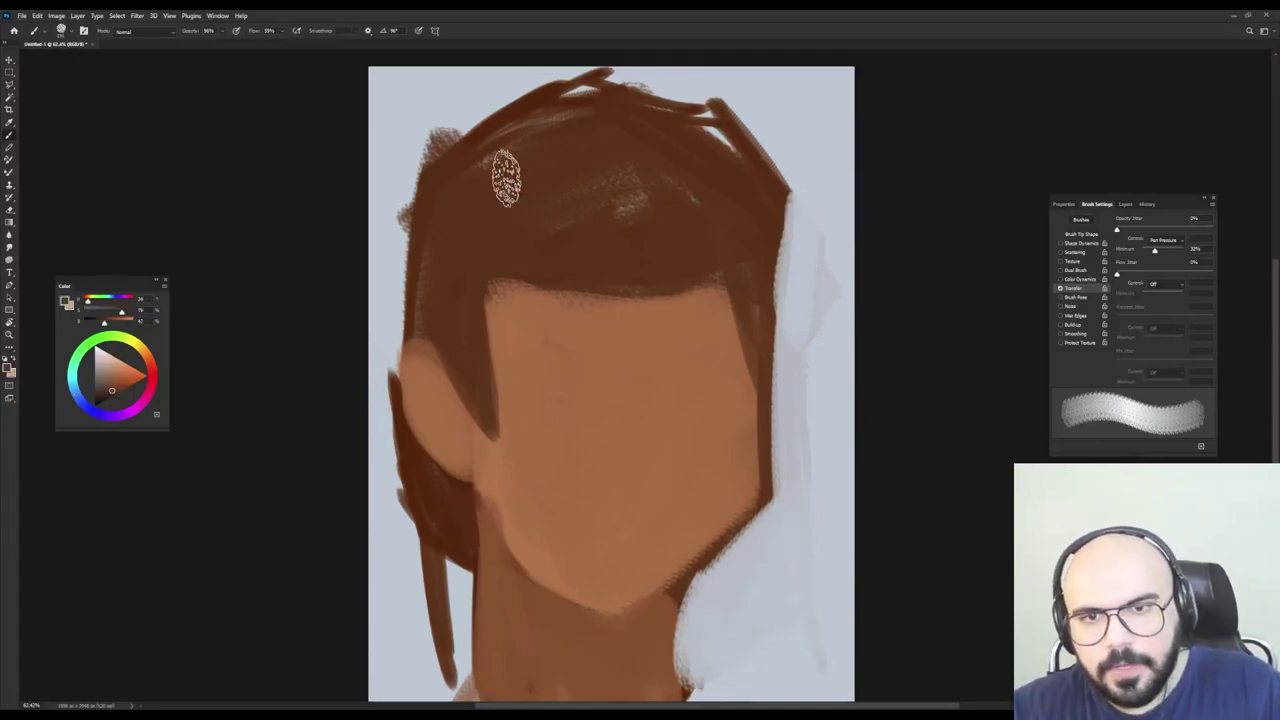
{"action": "key", "text": "shift+Right"}
{"action": "key", "text": "shift+Right"}
{"action": "key", "text": "shift+Right"}
{"action": "key", "text": "shift+Right"}
{"action": "mouse_move", "coordinate": [500, 138]}
{"action": "left_mouse_down"}
{"action": "mouse_move", "coordinate": [586, 114]}
{"action": "mouse_move", "coordinate": [652, 137]}
{"action": "mouse_move", "coordinate": [622, 203]}
{"action": "left_mouse_up"}
Reshape the upper left hair contour and trim the head's left edge, alternating sampled background color and hair brown.
{"action": "left_click", "coordinate": [426, 109], "text": "alt"}
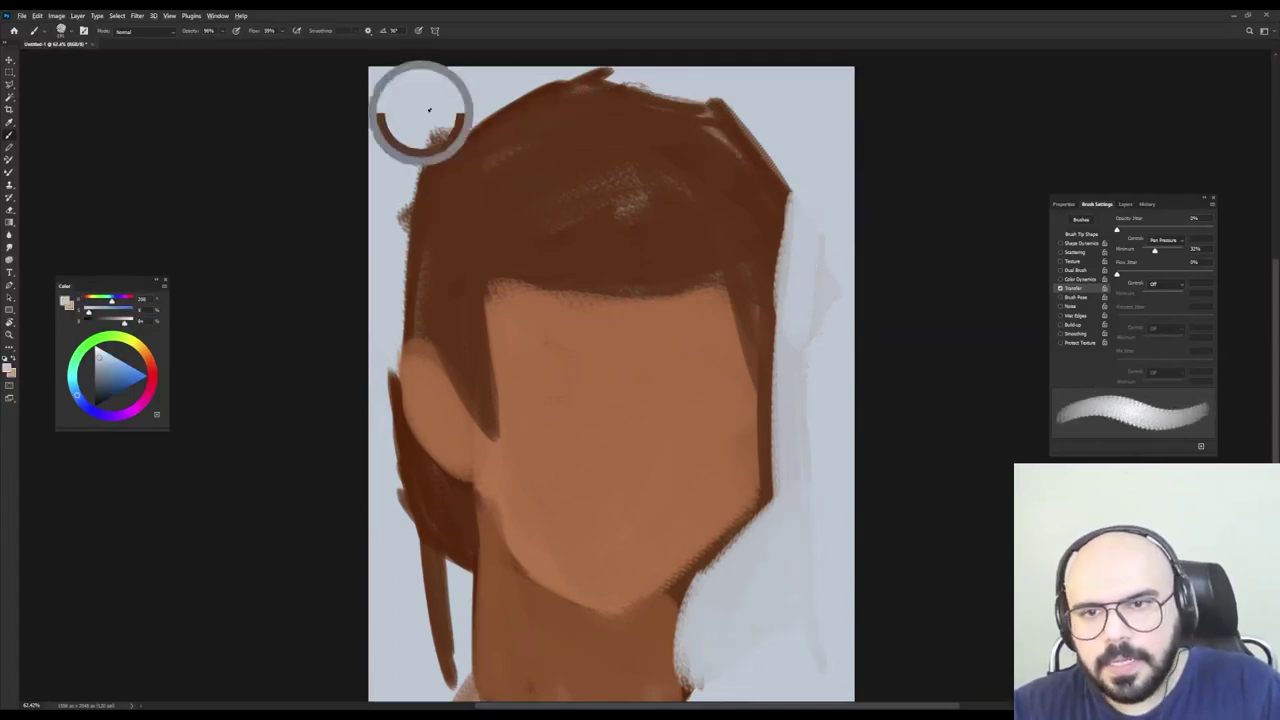
{"action": "left_click_drag", "start_coordinate": [426, 109], "coordinate": [410, 212]}
{"action": "left_click", "coordinate": [492, 131], "text": "alt"}
{"action": "left_click_drag", "start_coordinate": [492, 131], "coordinate": [447, 163]}
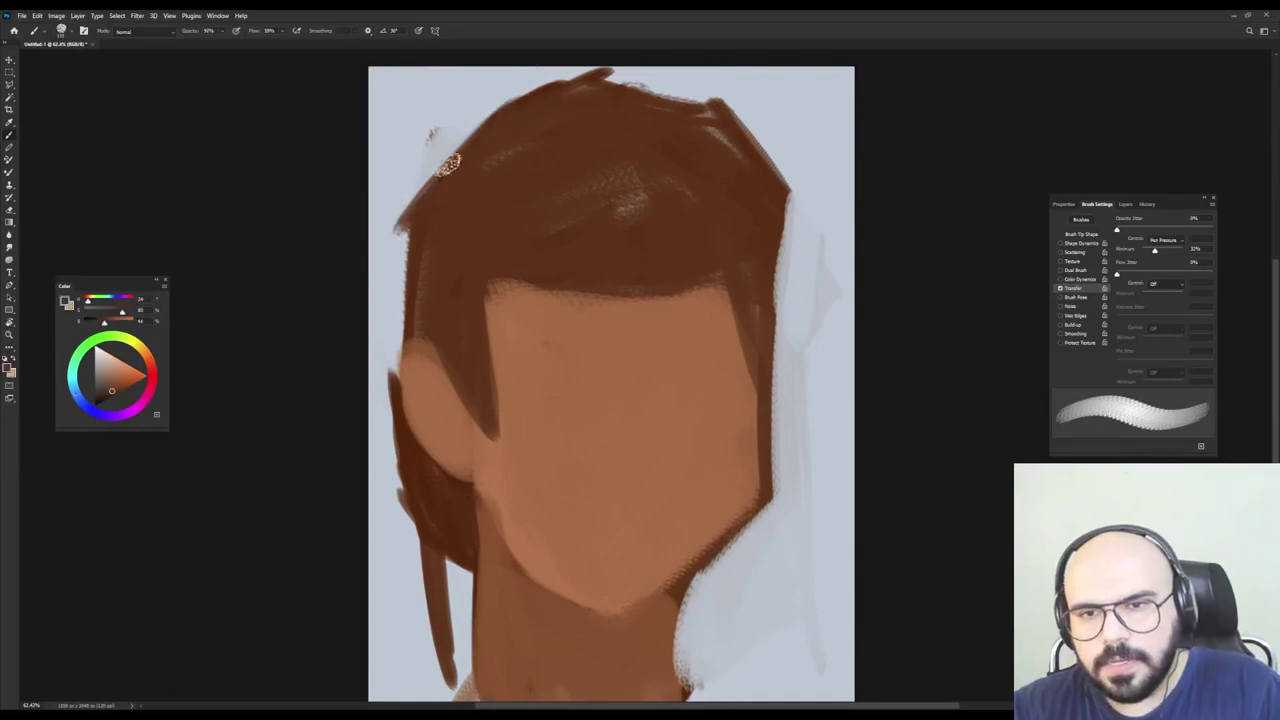
{"action": "left_click", "coordinate": [372, 290], "text": "alt"}
{"action": "left_click_drag", "start_coordinate": [405, 205], "coordinate": [388, 503]}
Refine the hair strand beside the neck, alternating sampled background color and dark brown to shape its edges.
{"action": "left_click", "coordinate": [386, 523], "text": "alt"}
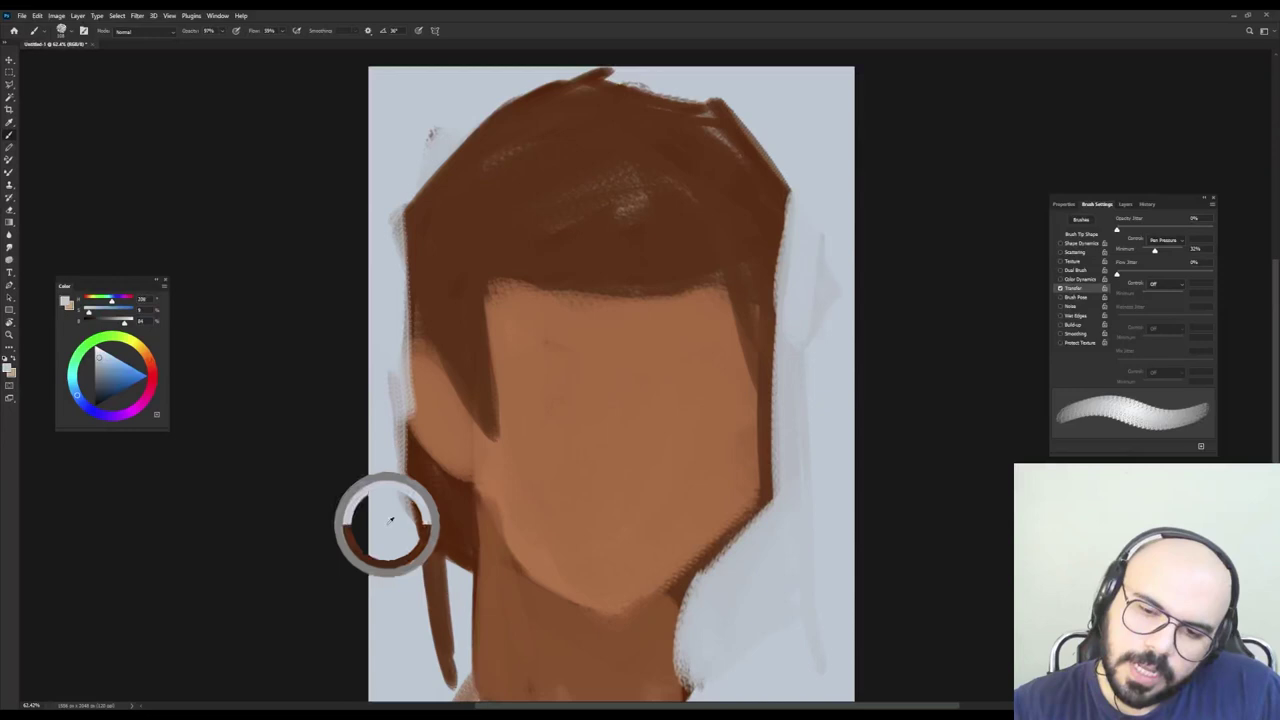
{"action": "left_click", "coordinate": [449, 586], "text": "alt"}
{"action": "left_click_drag", "start_coordinate": [455, 558], "coordinate": [445, 672]}
{"action": "left_click", "coordinate": [384, 541], "text": "alt"}
{"action": "left_click_drag", "start_coordinate": [399, 446], "coordinate": [405, 594]}
{"action": "left_click", "coordinate": [431, 503], "text": "alt"}
{"action": "left_click_drag", "start_coordinate": [421, 510], "coordinate": [430, 680]}
{"action": "left_click", "coordinate": [386, 562], "text": "alt"}
{"action": "left_click_drag", "start_coordinate": [405, 425], "coordinate": [407, 662]}
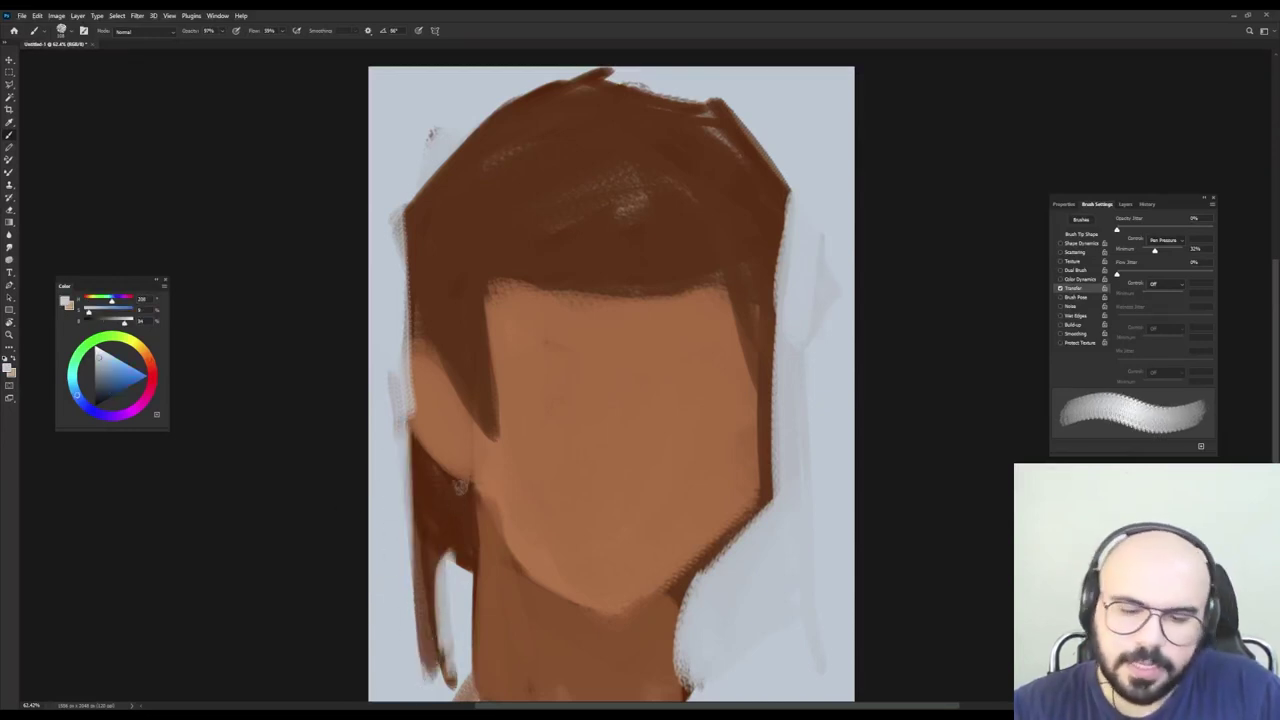
Extend the hair's left edge outward with dark brown, from the upper contour down past the ear.
{"action": "key", "text": "Right"}
{"action": "key", "text": "Right"}
{"action": "key", "text": "Right"}
{"action": "key", "text": "Right"}
{"action": "key", "text": "Right"}
{"action": "key", "text": "Right"}
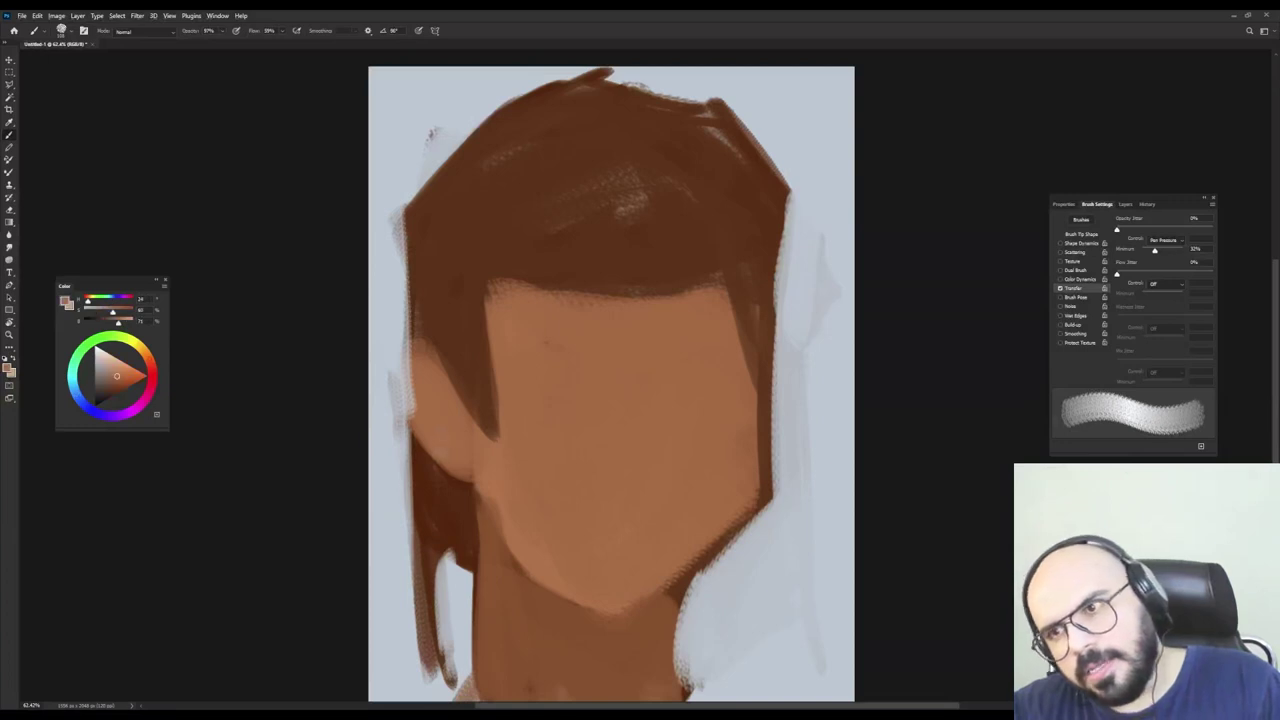
{"action": "left_click", "coordinate": [424, 308], "text": "alt"}
{"action": "left_click_drag", "start_coordinate": [404, 210], "coordinate": [415, 445]}
{"action": "left_click_drag", "start_coordinate": [402, 240], "coordinate": [411, 490]}
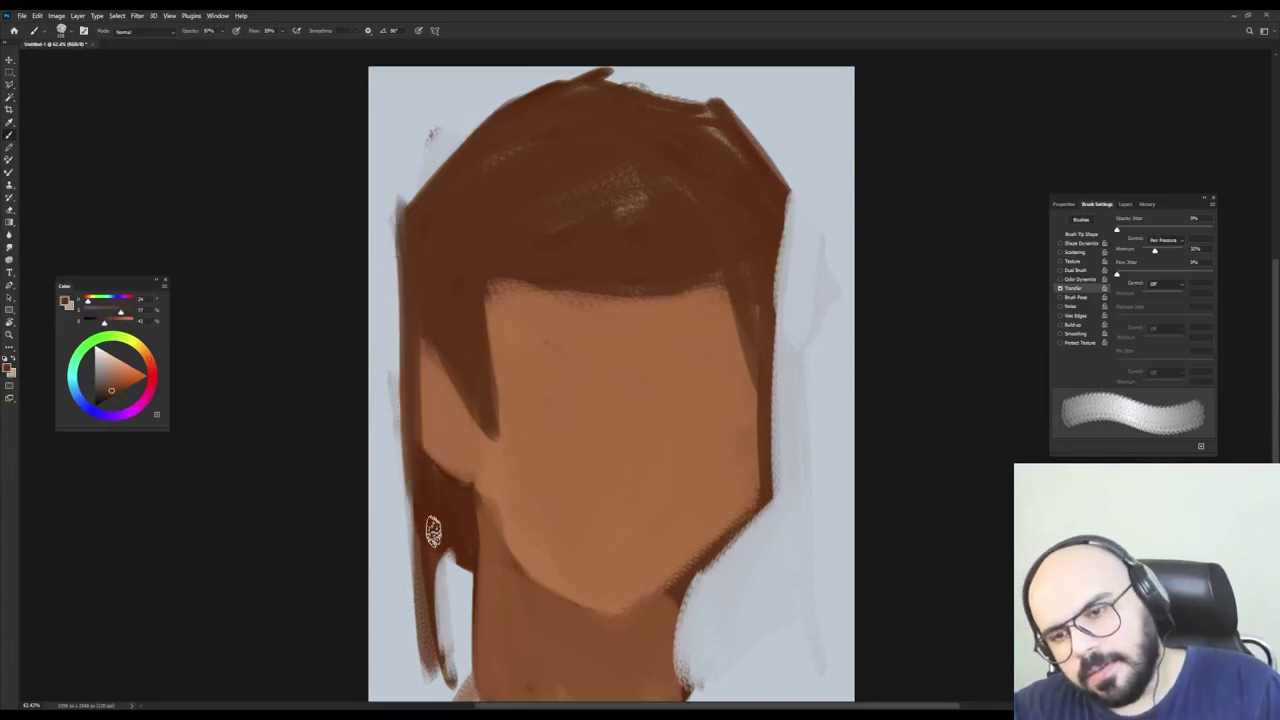
Repaint the ear wider in skin tone and reshape the dark hair above and in front of it.
{"action": "left_click_drag", "start_coordinate": [405, 374], "coordinate": [420, 446]}
{"action": "left_click_drag", "start_coordinate": [416, 402], "coordinate": [462, 485]}
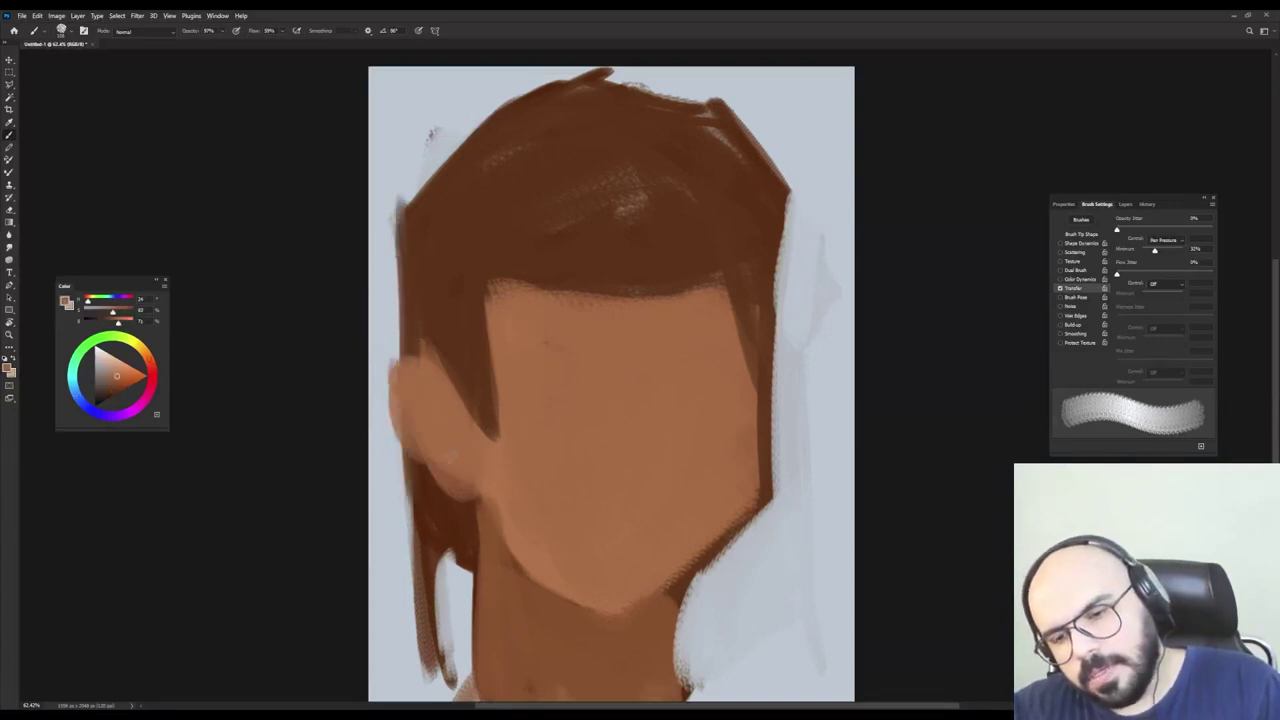
{"action": "left_click", "coordinate": [457, 339], "text": "alt"}
{"action": "left_click_drag", "start_coordinate": [405, 328], "coordinate": [490, 452]}
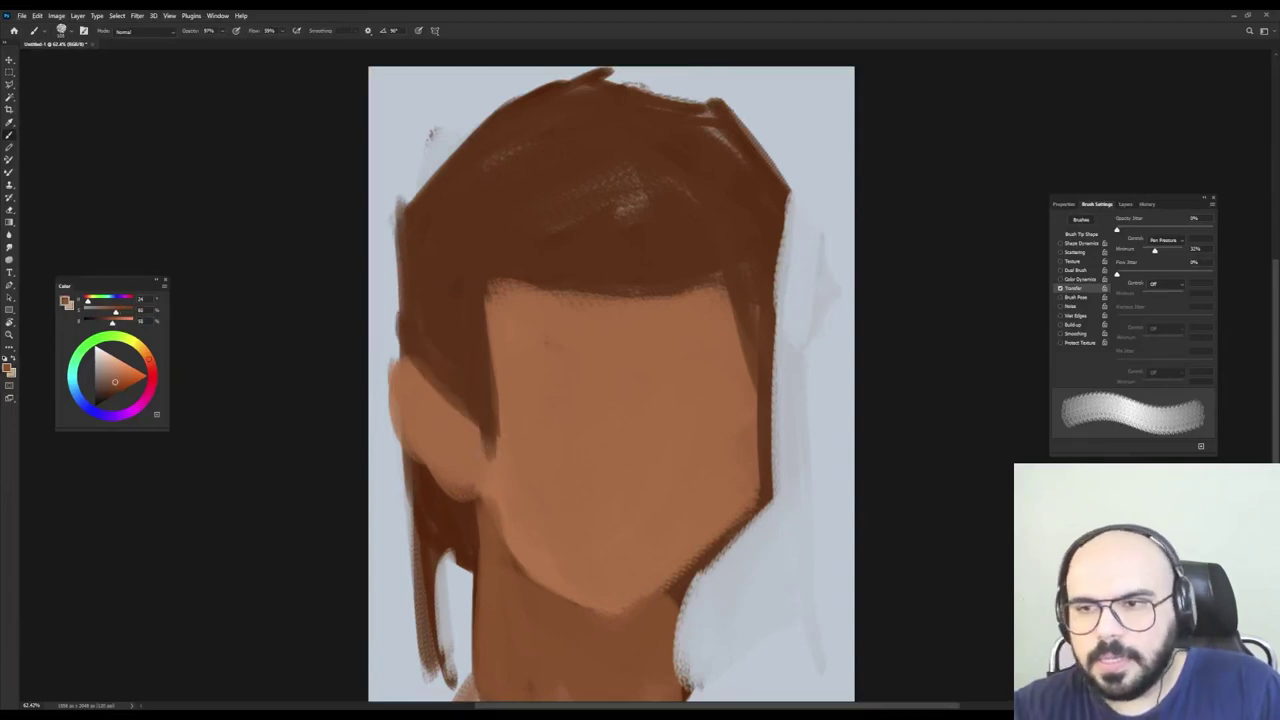
Repaint the edge between the face and the sideburn in front of the ear, using darker brown and sampled skin tone.
{"action": "left_click_drag", "start_coordinate": [504, 358], "coordinate": [488, 470]}
{"action": "left_click_drag", "start_coordinate": [494, 328], "coordinate": [489, 488]}
{"action": "left_click", "coordinate": [529, 414], "text": "alt"}
{"action": "left_click_drag", "start_coordinate": [502, 330], "coordinate": [499, 470]}
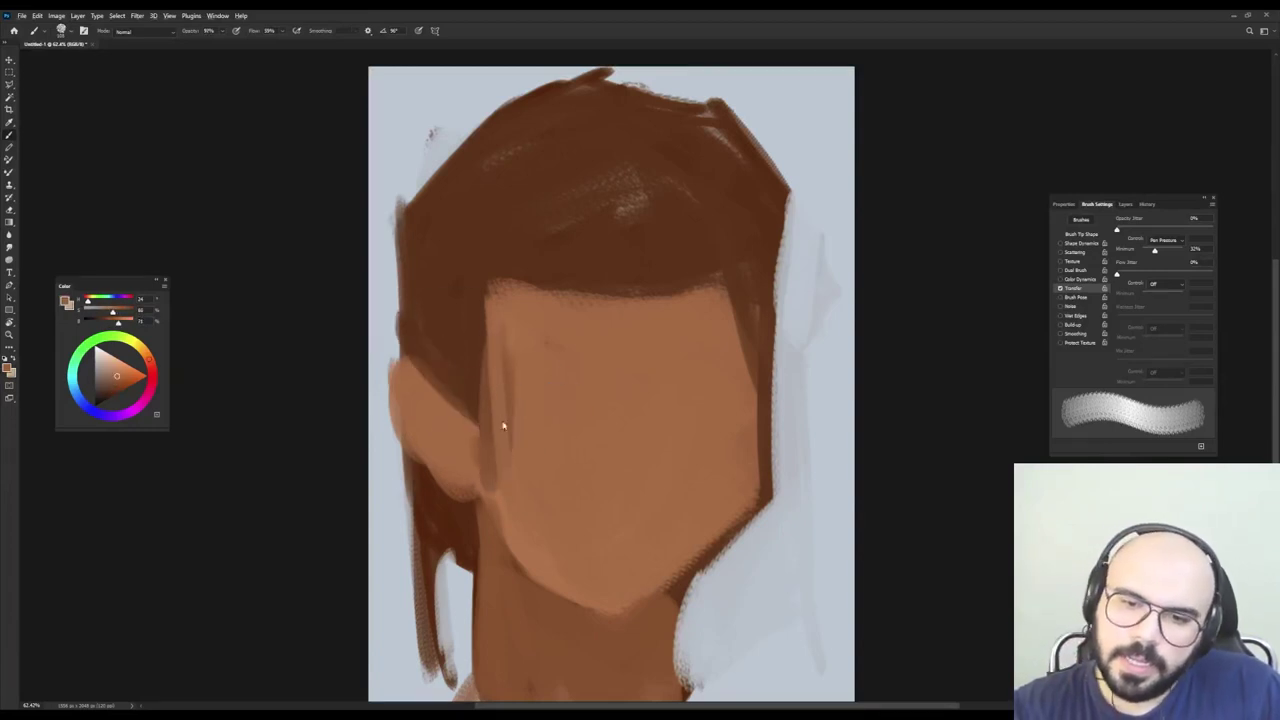
Block in a broad reddish patch across the middle of the face, from the ear side to the far temple.
{"action": "left_click", "coordinate": [494, 436], "text": "alt"}
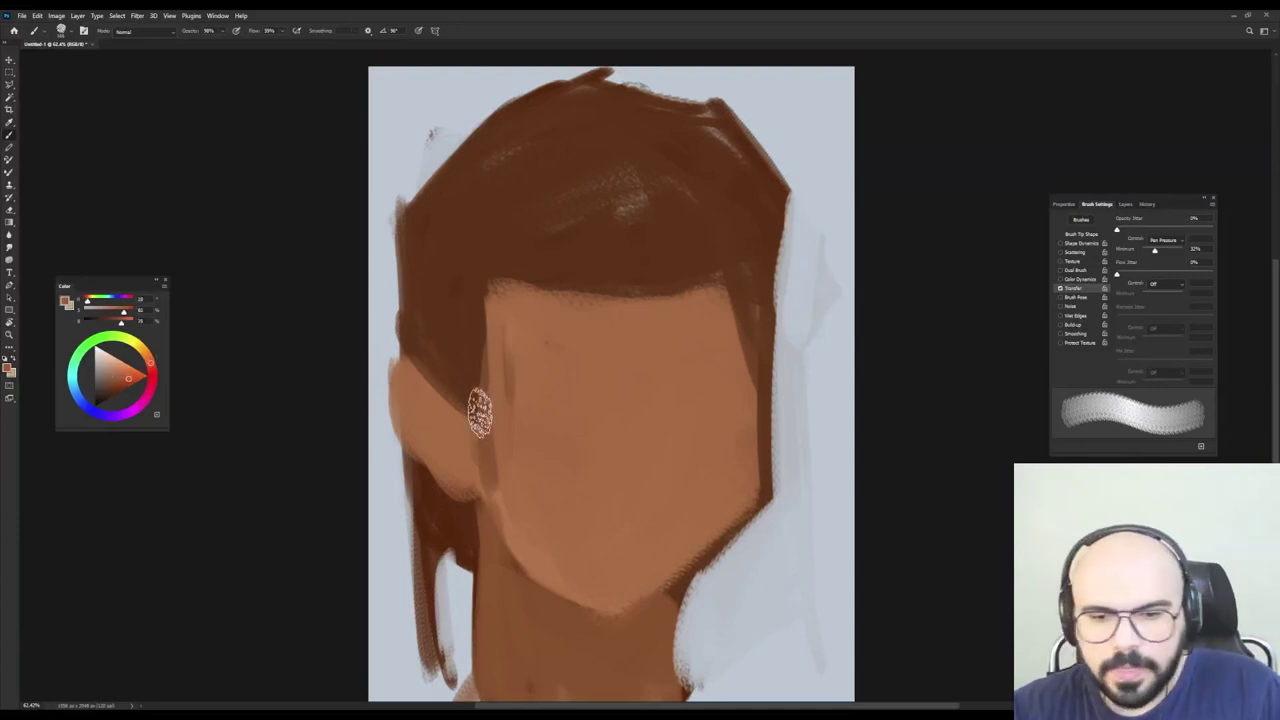
{"action": "mouse_move", "coordinate": [503, 414]}
{"action": "left_mouse_down"}
{"action": "mouse_move", "coordinate": [575, 462]}
{"action": "mouse_move", "coordinate": [600, 428]}
{"action": "mouse_move", "coordinate": [594, 400]}
{"action": "mouse_move", "coordinate": [686, 420]}
{"action": "mouse_move", "coordinate": [661, 343]}
{"action": "mouse_move", "coordinate": [509, 400]}
{"action": "mouse_move", "coordinate": [600, 329]}
{"action": "left_mouse_up"}
{"action": "left_click", "coordinate": [563, 463], "text": "alt"}
Repaint the hair mass, fringe and sideburn in a much darker brown, from the crown down to the ear.
{"action": "left_click", "coordinate": [494, 253], "text": "alt"}
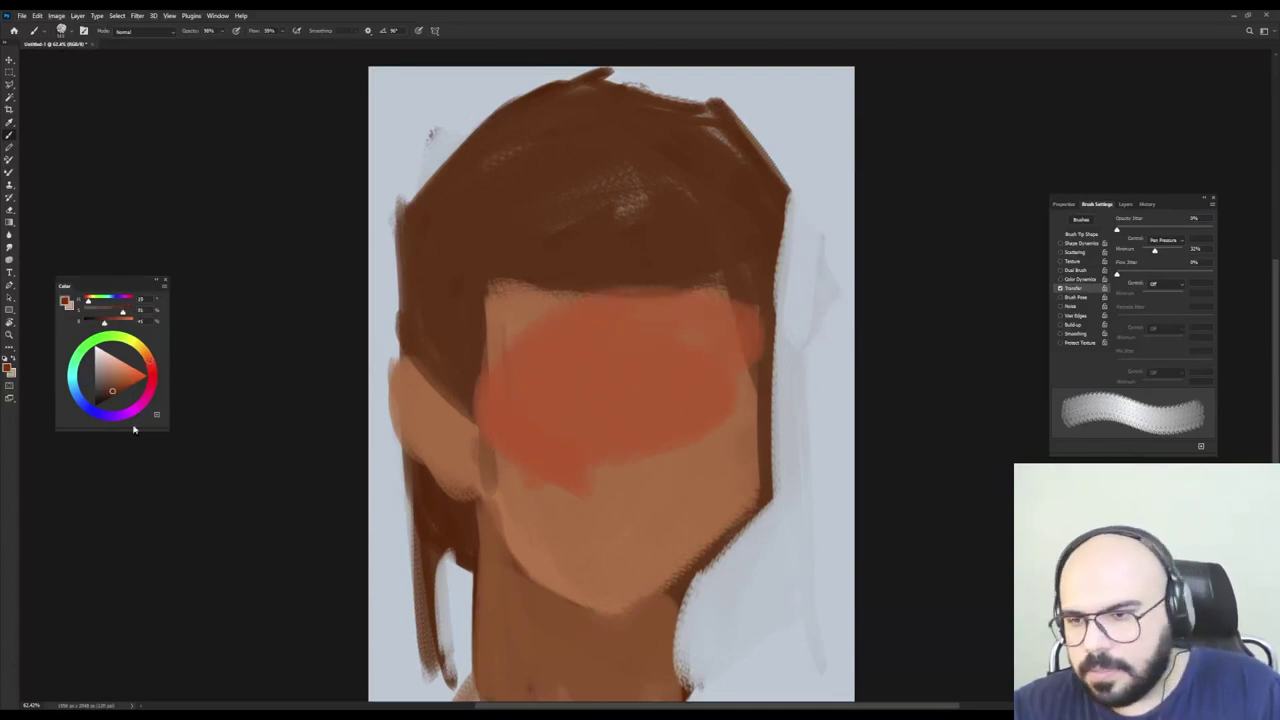
{"action": "left_click_drag", "start_coordinate": [487, 264], "coordinate": [552, 178]}
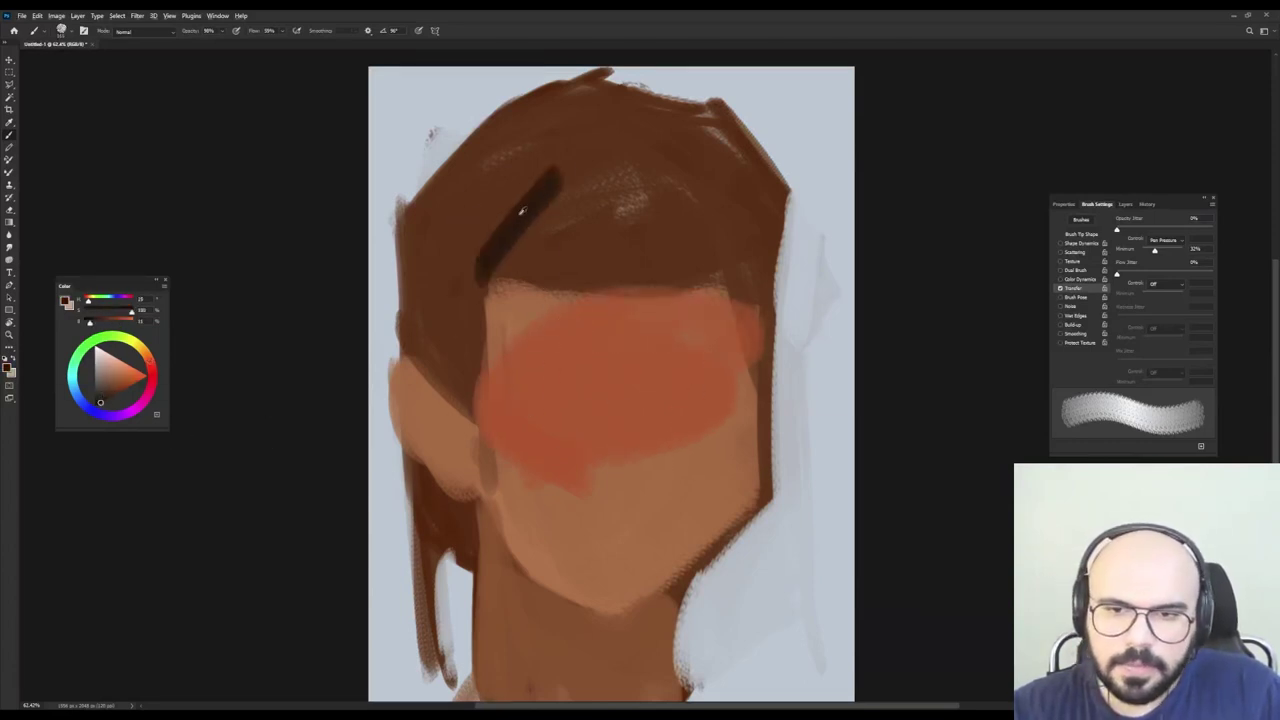
{"action": "mouse_move", "coordinate": [490, 268]}
{"action": "left_mouse_down"}
{"action": "mouse_move", "coordinate": [586, 249]}
{"action": "mouse_move", "coordinate": [597, 263]}
{"action": "mouse_move", "coordinate": [645, 265]}
{"action": "left_mouse_up"}
{"action": "left_click", "coordinate": [580, 222], "text": "alt"}
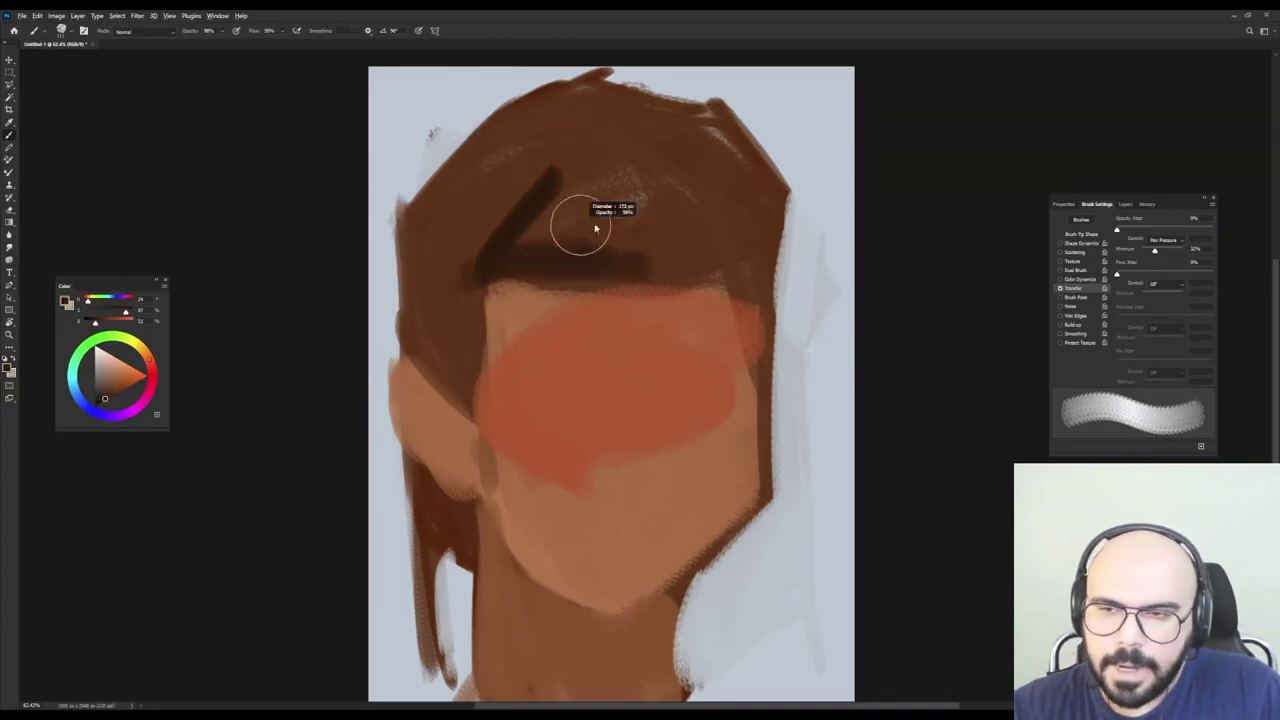
{"action": "mouse_move", "coordinate": [550, 243]}
{"action": "left_mouse_down"}
{"action": "mouse_move", "coordinate": [529, 249]}
{"action": "mouse_move", "coordinate": [646, 223]}
{"action": "mouse_move", "coordinate": [623, 177]}
{"action": "mouse_move", "coordinate": [585, 209]}
{"action": "mouse_move", "coordinate": [551, 137]}
{"action": "mouse_move", "coordinate": [534, 183]}
{"action": "mouse_move", "coordinate": [437, 249]}
{"action": "mouse_move", "coordinate": [463, 158]}
{"action": "mouse_move", "coordinate": [466, 363]}
{"action": "mouse_move", "coordinate": [614, 206]}
{"action": "mouse_move", "coordinate": [614, 126]}
{"action": "mouse_move", "coordinate": [546, 113]}
{"action": "mouse_move", "coordinate": [697, 137]}
{"action": "mouse_move", "coordinate": [614, 249]}
{"action": "mouse_move", "coordinate": [491, 289]}
{"action": "left_mouse_up"}
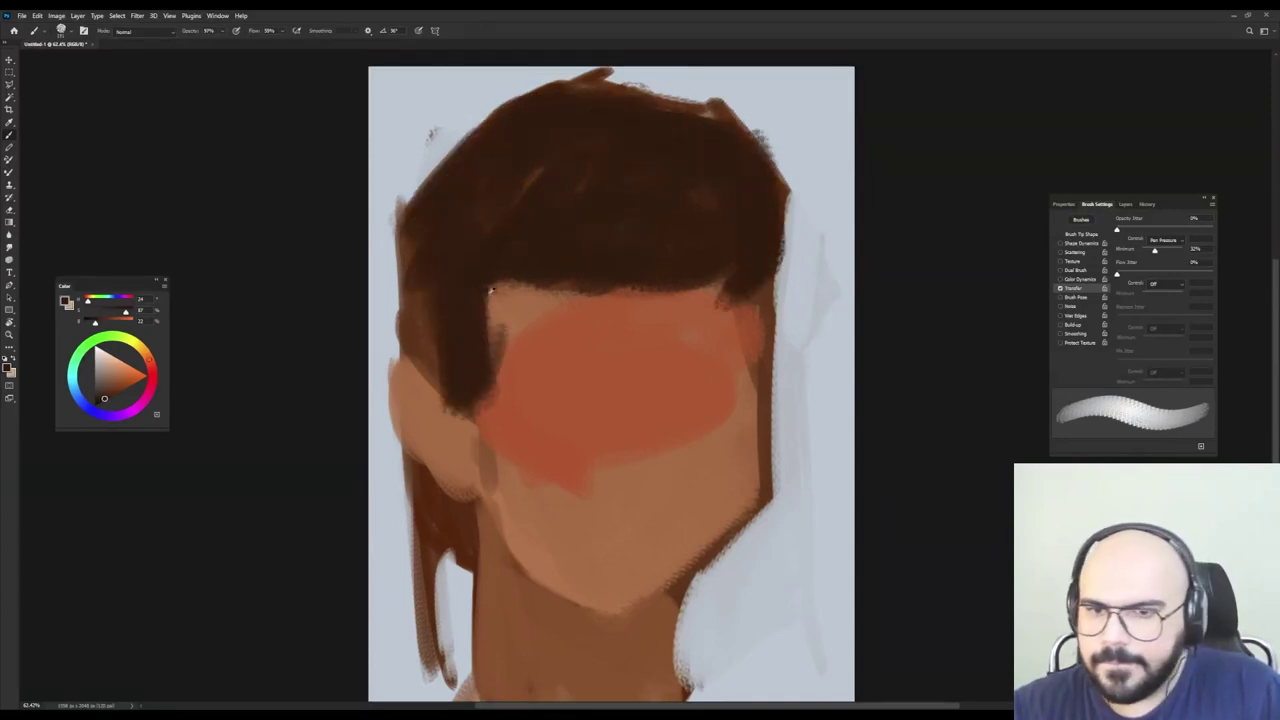
{"action": "mouse_move", "coordinate": [446, 328]}
{"action": "left_mouse_down"}
{"action": "mouse_move", "coordinate": [414, 277]}
{"action": "mouse_move", "coordinate": [471, 386]}
{"action": "mouse_move", "coordinate": [500, 323]}
{"action": "mouse_move", "coordinate": [478, 416]}
{"action": "left_mouse_up"}
Clean up the hairline corner above the ear, extending the reddish skin tone upward and restoring dark brown hair.
{"action": "left_click", "coordinate": [502, 327], "text": "alt"}
{"action": "left_click", "coordinate": [463, 288], "text": "alt"}
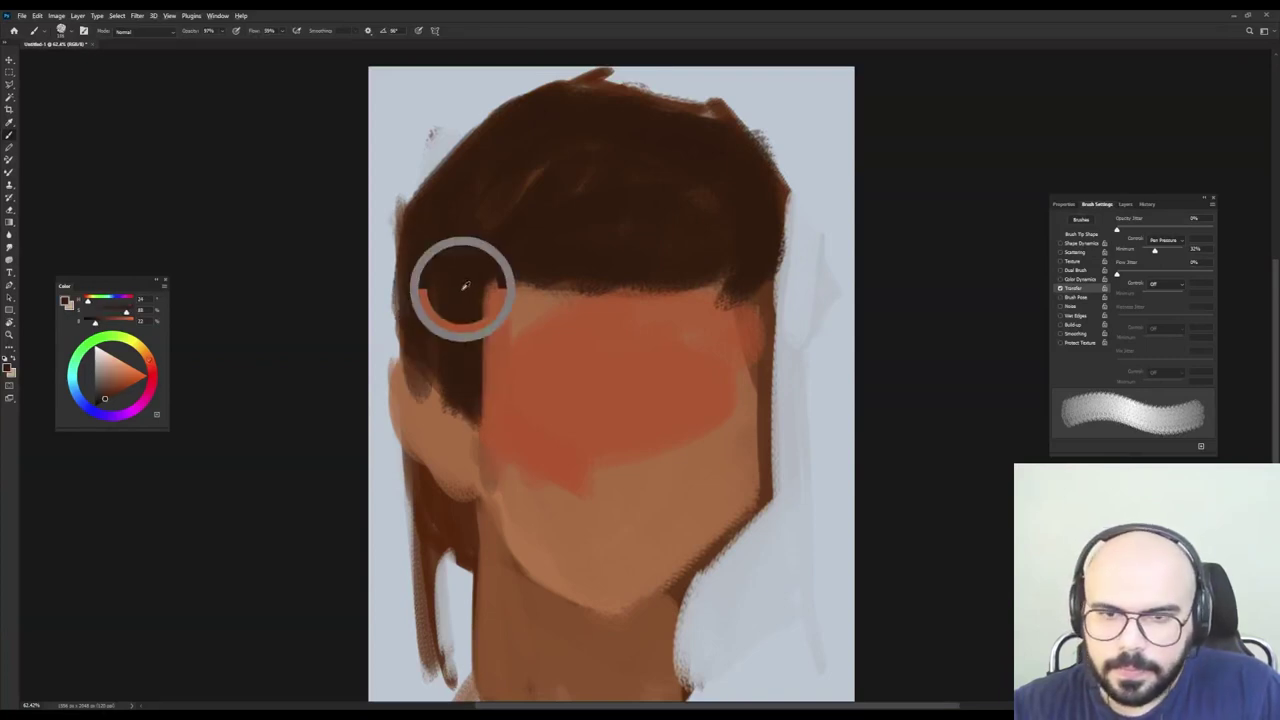
{"action": "left_click_drag", "start_coordinate": [493, 262], "coordinate": [487, 265]}
Rotate the brush tip, carve a slanted skin-toned gap in the fringe, and pull a pointed dark strand onto the forehead below.
{"action": "key", "text": "shift+Right"}
{"action": "key", "text": "shift+Right"}
{"action": "key", "text": "shift+Right"}
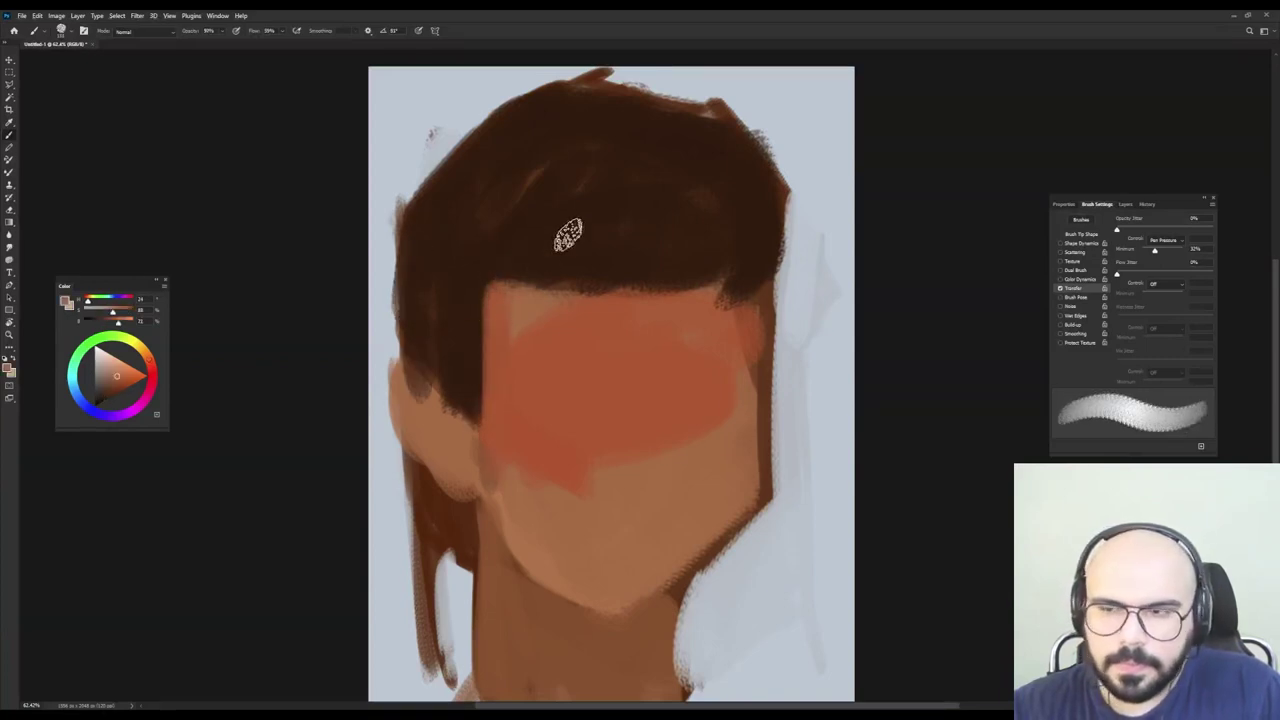
{"action": "left_click", "coordinate": [562, 222]}
{"action": "left_click", "coordinate": [594, 239], "text": "alt"}
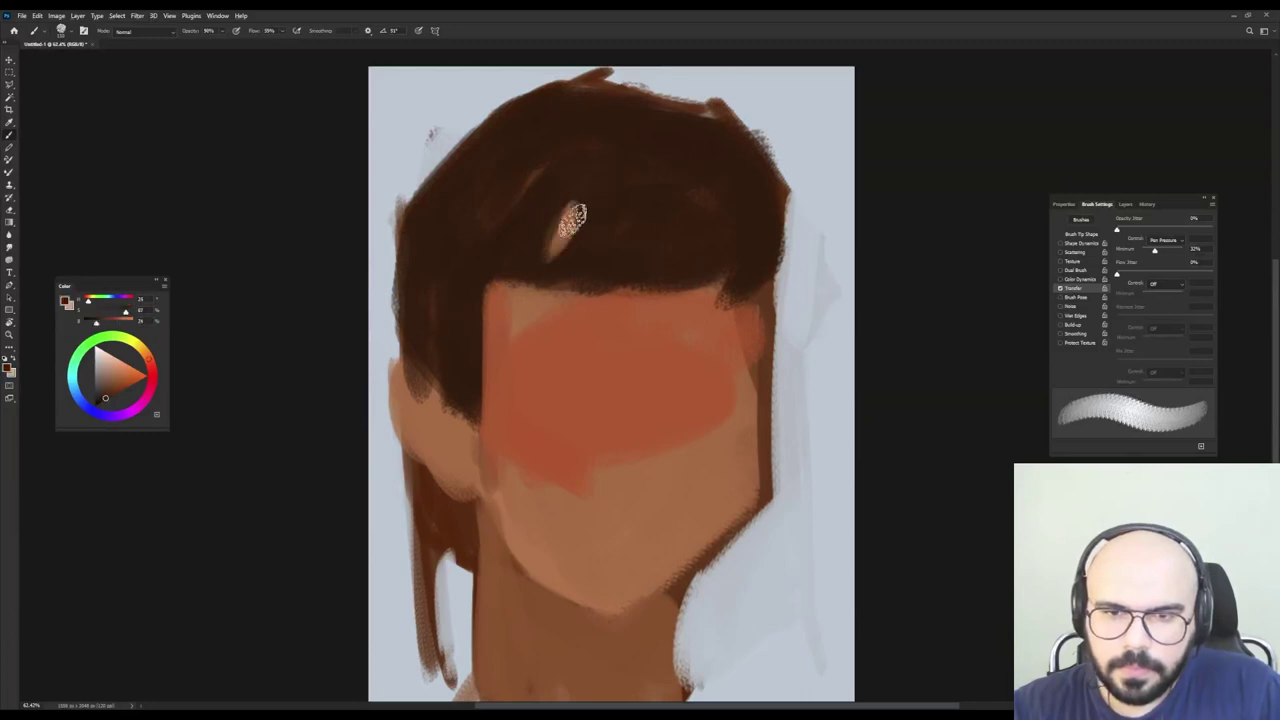
{"action": "left_click_drag", "start_coordinate": [576, 218], "coordinate": [544, 288]}
{"action": "left_click", "coordinate": [586, 230], "text": "alt"}
{"action": "left_click", "coordinate": [522, 325], "text": "alt"}
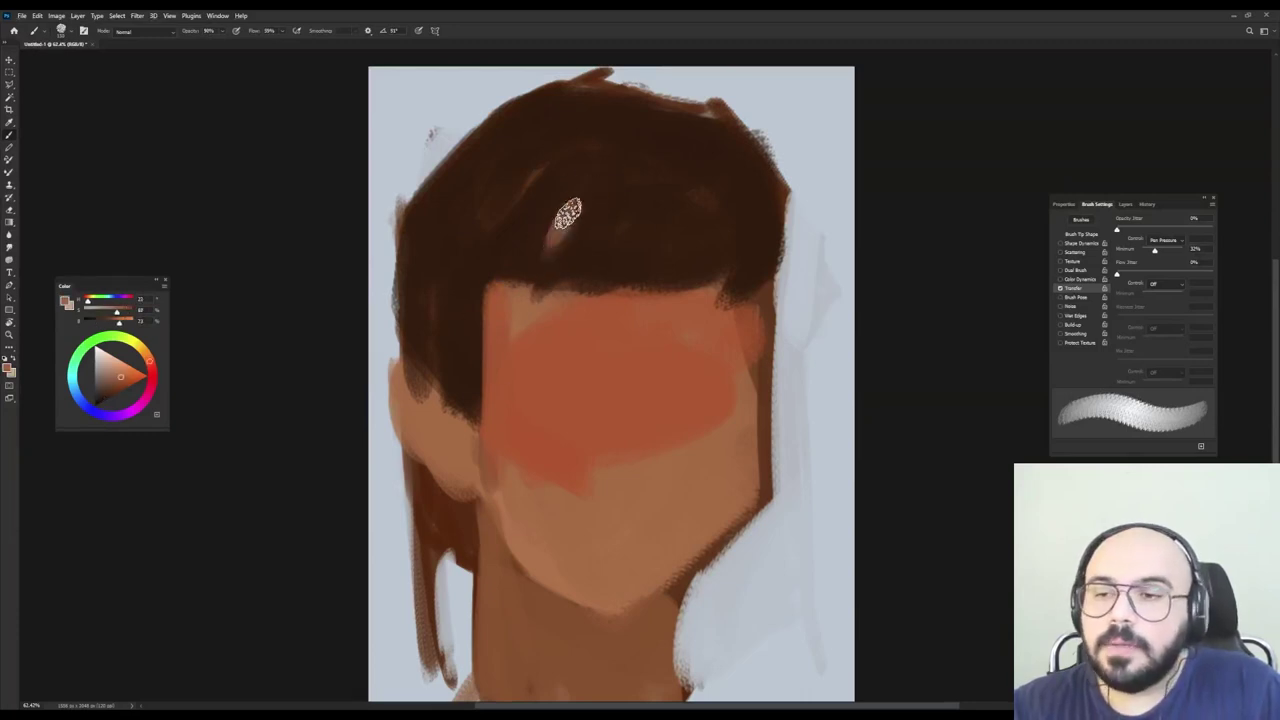
{"action": "left_click", "coordinate": [586, 231], "text": "alt"}
{"action": "left_click_drag", "start_coordinate": [586, 208], "coordinate": [542, 296]}
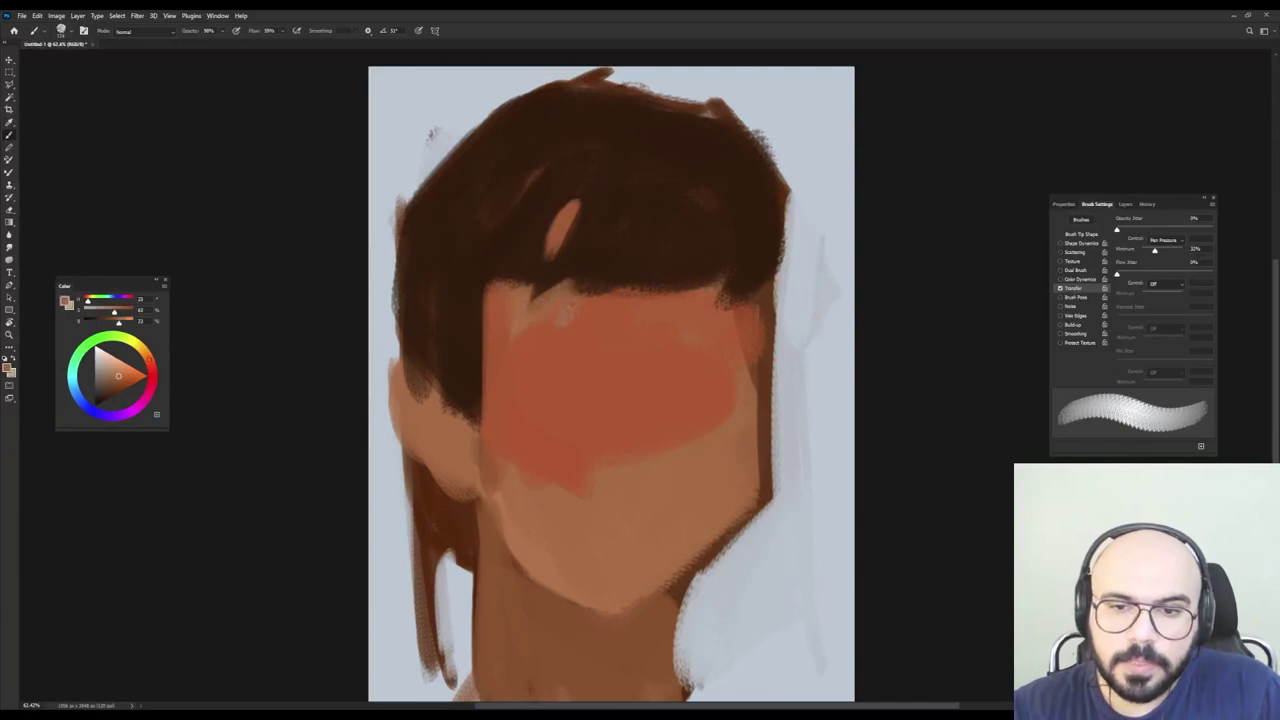
Redefine the fringe's lower edge across the middle of the forehead with sampled skin tone.
{"action": "left_click_drag", "start_coordinate": [572, 281], "coordinate": [682, 278]}
{"action": "left_click", "coordinate": [627, 323], "text": "alt"}
{"action": "left_click_drag", "start_coordinate": [578, 298], "coordinate": [652, 301]}
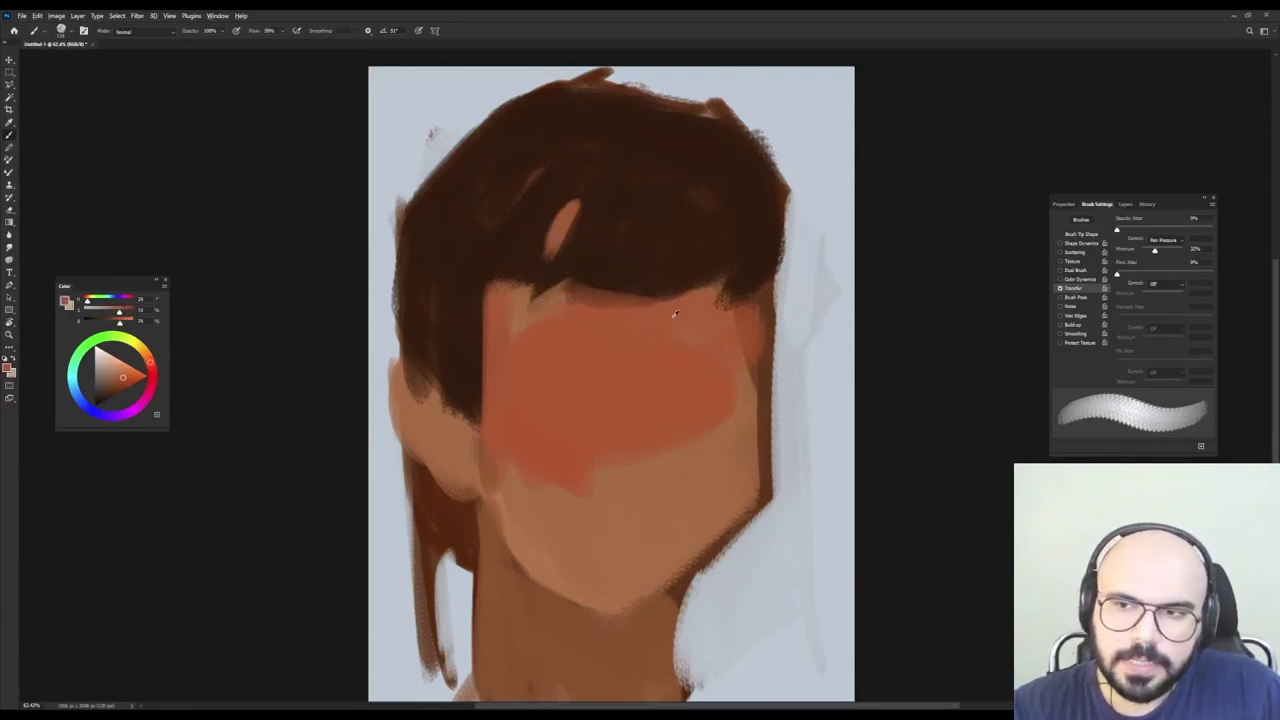
Open skin-colored gaps in the fringe near the far temple and paint thin dark hair strands between them.
{"action": "left_click", "coordinate": [675, 314], "text": "alt"}
{"action": "mouse_move", "coordinate": [716, 246]}
{"action": "left_mouse_down"}
{"action": "mouse_move", "coordinate": [704, 270]}
{"action": "mouse_move", "coordinate": [718, 292]}
{"action": "left_mouse_up"}
{"action": "left_click_drag", "start_coordinate": [720, 210], "coordinate": [711, 280]}
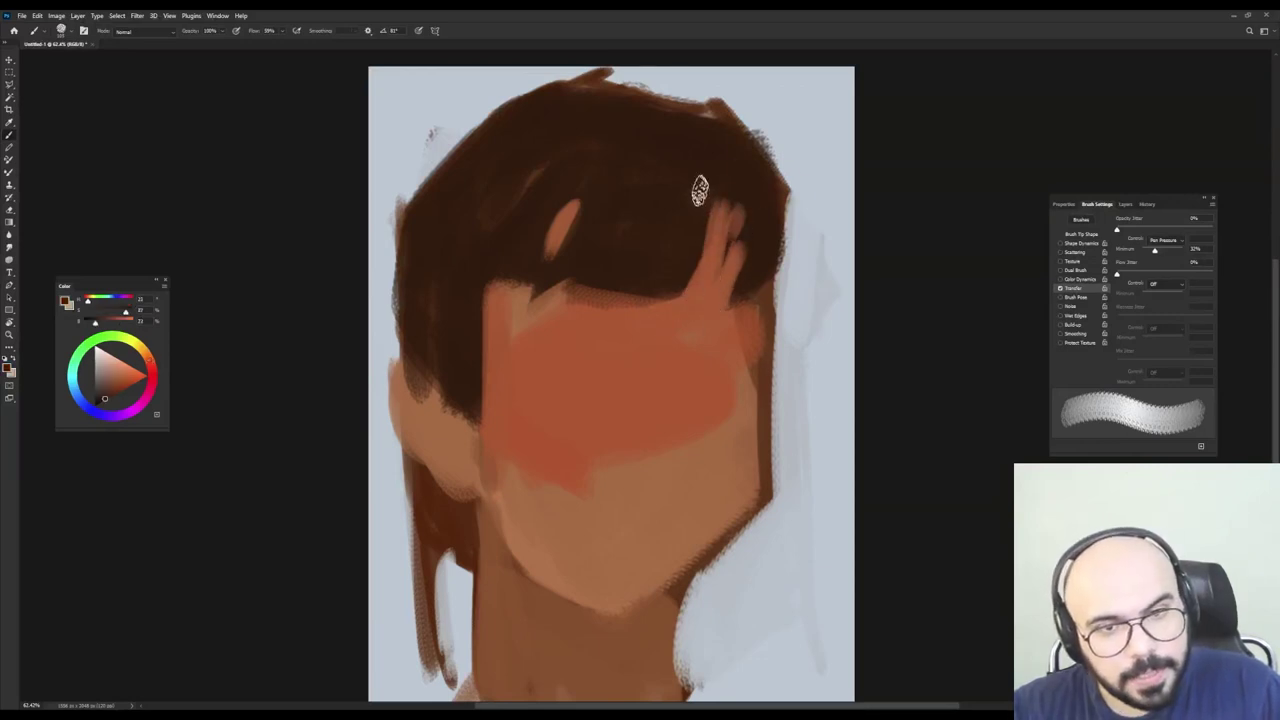
{"action": "left_click_drag", "start_coordinate": [700, 190], "coordinate": [711, 291]}
{"action": "left_click", "coordinate": [697, 322], "text": "alt"}
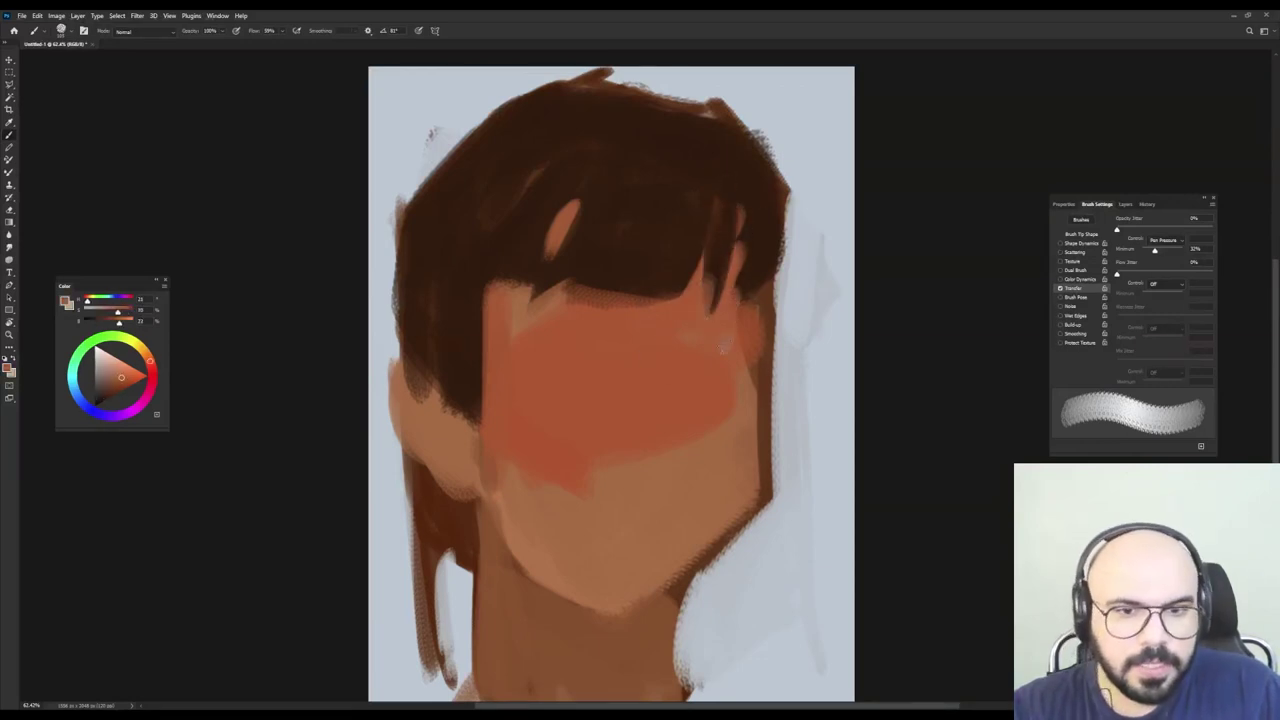
Rotate the brush tip and extend the dark hair downward along the far temple to thicken that side.
{"action": "key", "text": "shift+Left"}
{"action": "key", "text": "shift+Left"}
{"action": "mouse_move", "coordinate": [761, 237]}
{"action": "left_mouse_down"}
{"action": "mouse_move", "coordinate": [770, 328]}
{"action": "mouse_move", "coordinate": [758, 320]}
{"action": "left_mouse_up"}
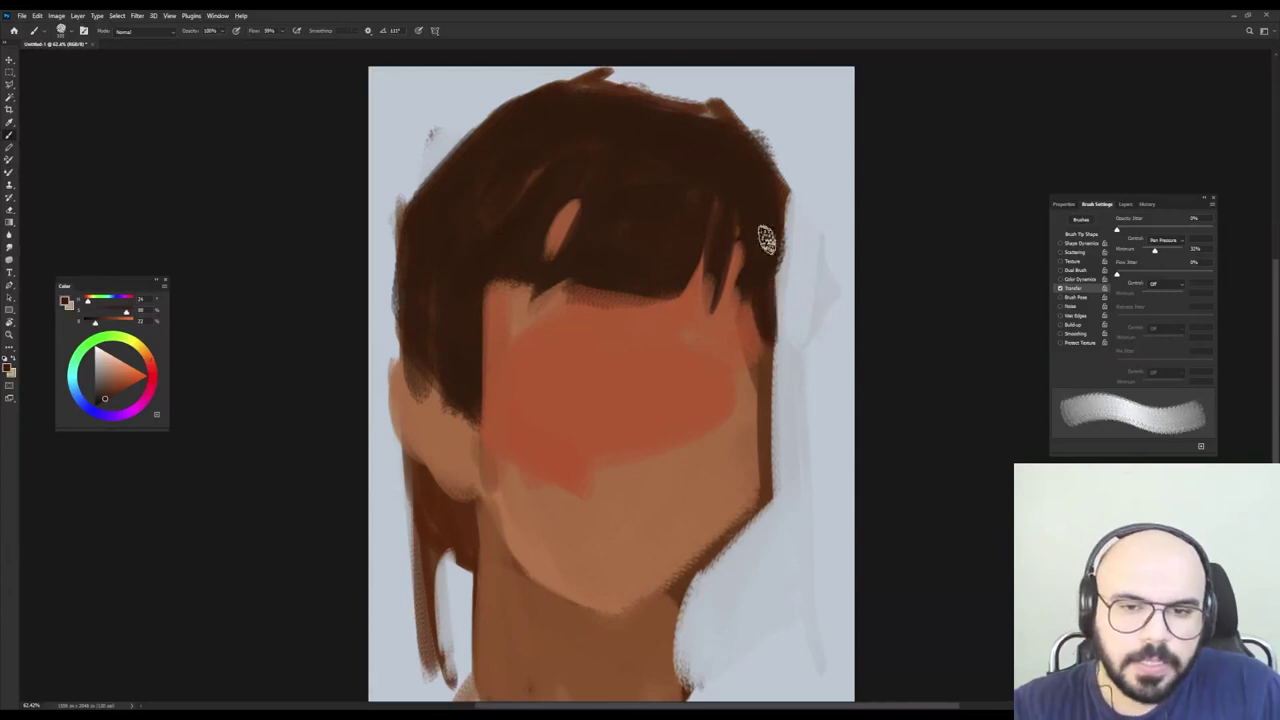
{"action": "left_click_drag", "start_coordinate": [776, 176], "coordinate": [783, 338]}
{"action": "left_click_drag", "start_coordinate": [774, 231], "coordinate": [763, 343]}
Trim the hair's top contour and far side into a smooth outline with sampled background color.
{"action": "left_click", "coordinate": [763, 91], "text": "alt"}
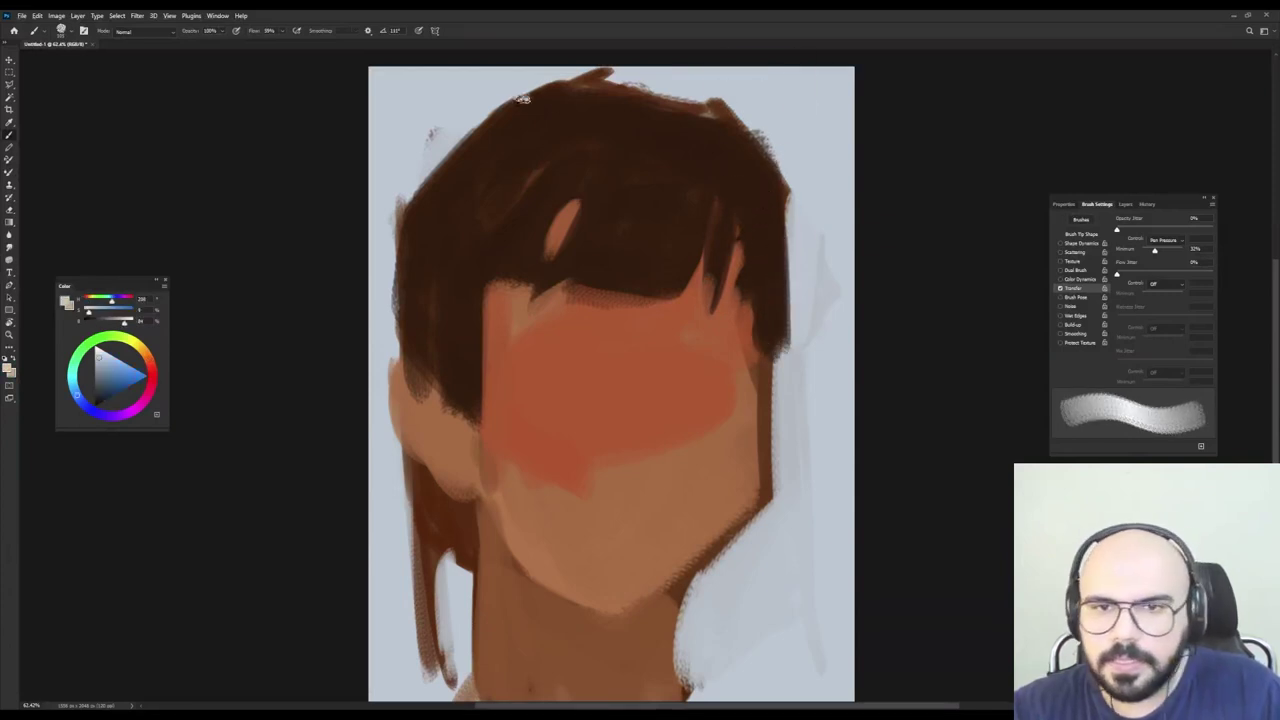
{"action": "mouse_move", "coordinate": [494, 100]}
{"action": "left_mouse_down"}
{"action": "mouse_move", "coordinate": [612, 70]}
{"action": "mouse_move", "coordinate": [745, 110]}
{"action": "mouse_move", "coordinate": [765, 165]}
{"action": "left_mouse_up"}
{"action": "left_click_drag", "start_coordinate": [720, 100], "coordinate": [788, 208]}
{"action": "left_click_drag", "start_coordinate": [737, 125], "coordinate": [778, 330]}
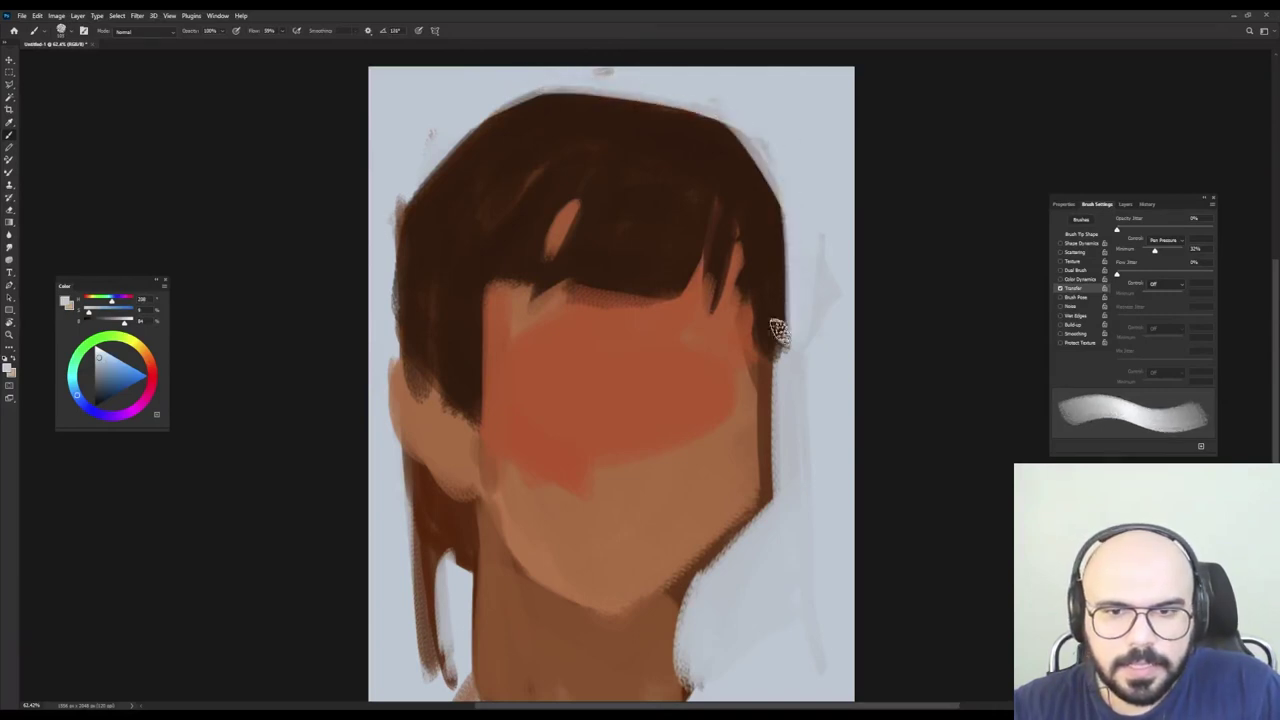
Rotate the brush tip and round out the crown with sampled dark brown along its upper contour.
{"action": "left_click", "coordinate": [476, 203], "text": "alt"}
{"action": "key", "text": "shift+Right"}
{"action": "key", "text": "shift+Right"}
{"action": "key", "text": "shift+Right"}
{"action": "key", "text": "shift+Right"}
{"action": "key", "text": "shift+Right"}
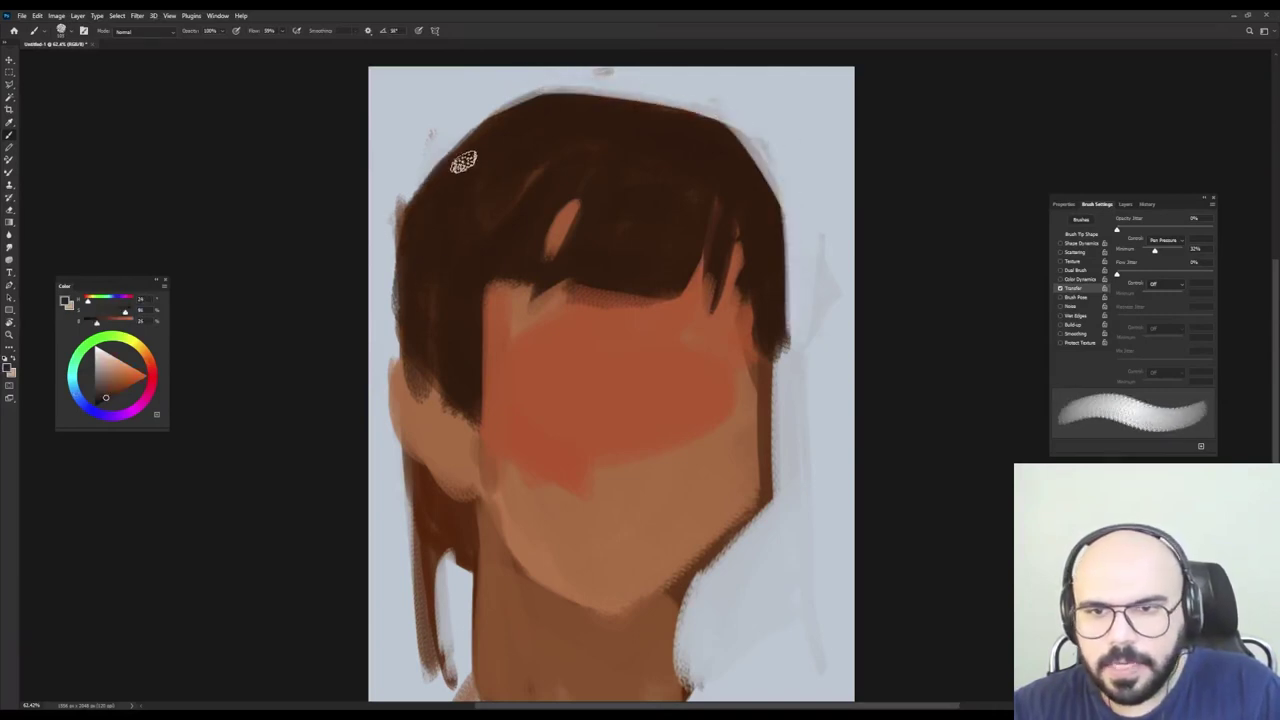
{"action": "mouse_move", "coordinate": [463, 162]}
{"action": "left_mouse_down"}
{"action": "mouse_move", "coordinate": [497, 123]}
{"action": "mouse_move", "coordinate": [635, 112]}
{"action": "left_mouse_up"}
Cut back the hair's left side, the ear's outer edge and the hanging strand with sampled background color.
{"action": "left_click", "coordinate": [393, 155], "text": "alt"}
{"action": "mouse_move", "coordinate": [410, 165]}
{"action": "left_mouse_down"}
{"action": "mouse_move", "coordinate": [395, 245]}
{"action": "mouse_move", "coordinate": [380, 235]}
{"action": "mouse_move", "coordinate": [393, 342]}
{"action": "left_mouse_up"}
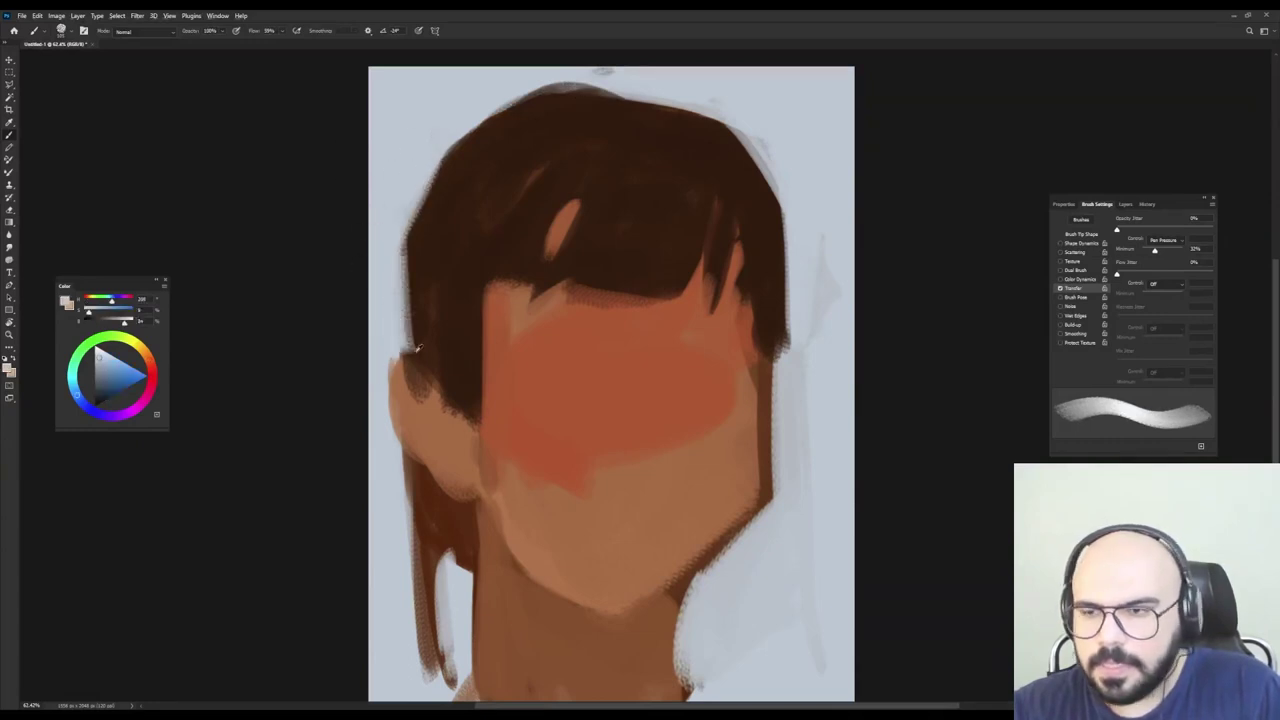
{"action": "left_click_drag", "start_coordinate": [392, 335], "coordinate": [418, 540]}
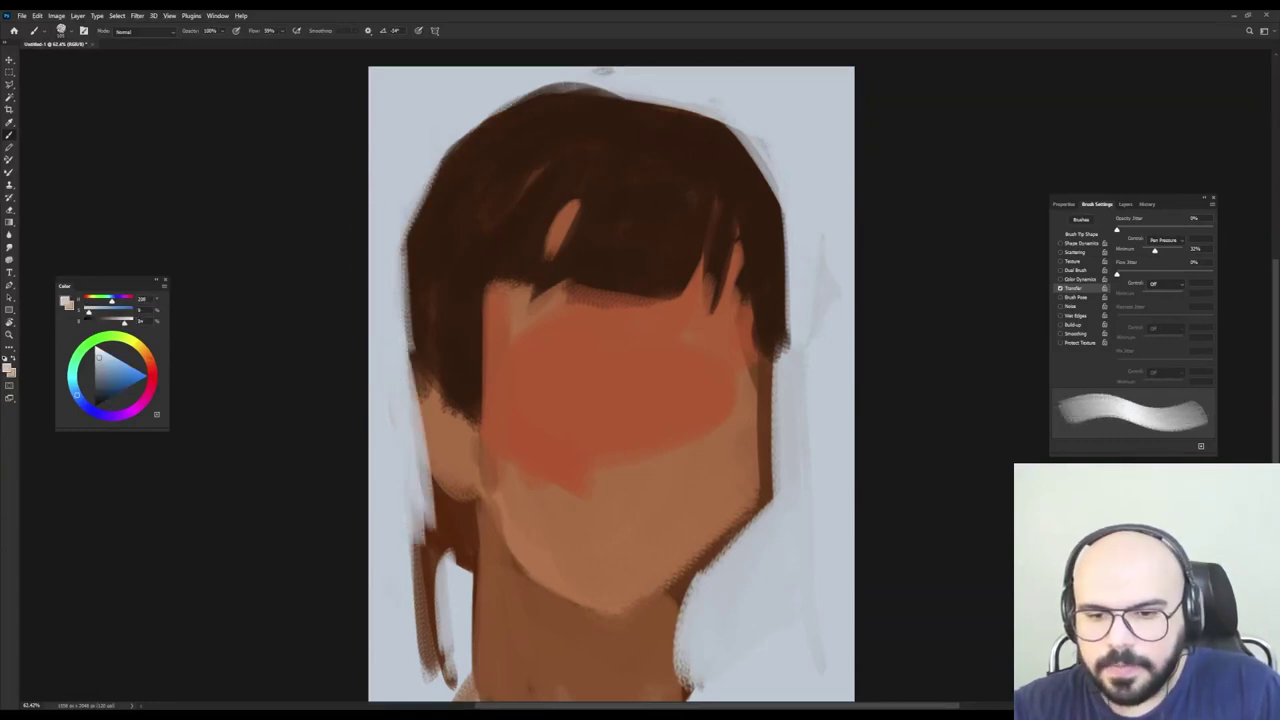
{"action": "mouse_move", "coordinate": [396, 354]}
{"action": "left_mouse_down"}
{"action": "mouse_move", "coordinate": [409, 596]}
{"action": "mouse_move", "coordinate": [430, 674]}
{"action": "left_mouse_up"}
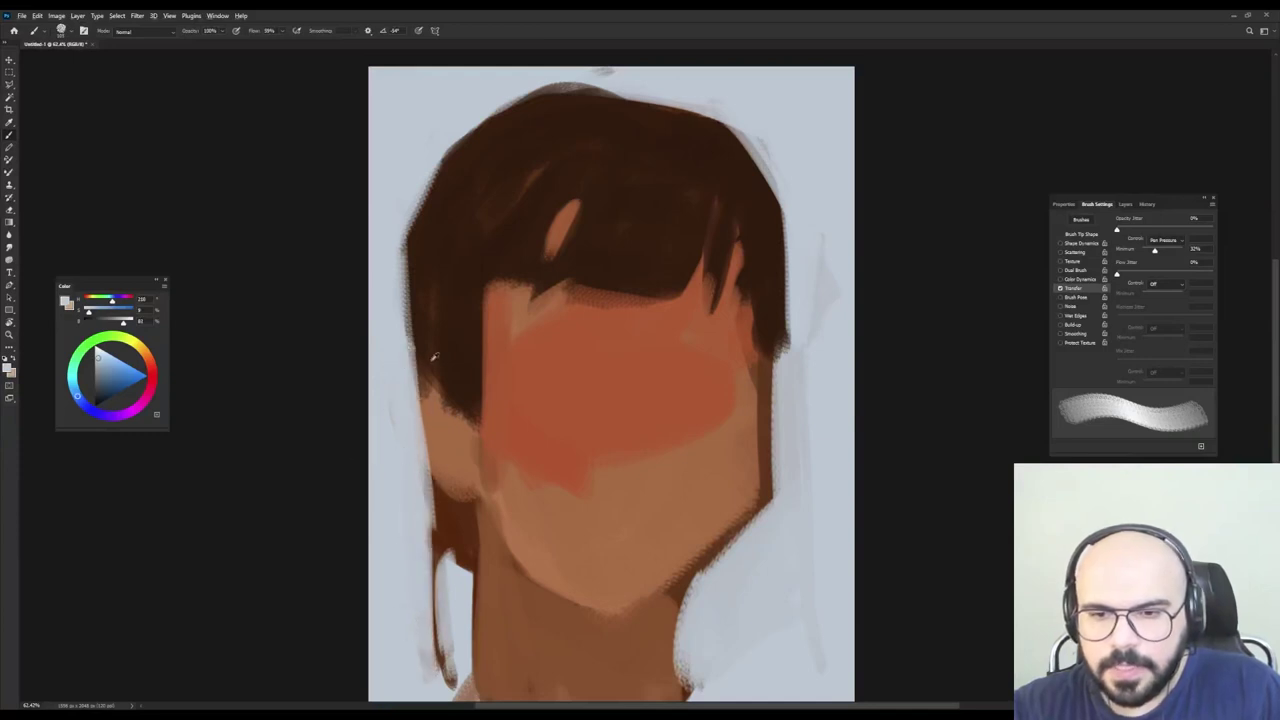
Repaint the ear in the face's reddish tone and sharpen the dark hair edge above it.
{"action": "left_click", "coordinate": [447, 367], "text": "alt"}
{"action": "left_click", "coordinate": [457, 387], "text": "alt"}
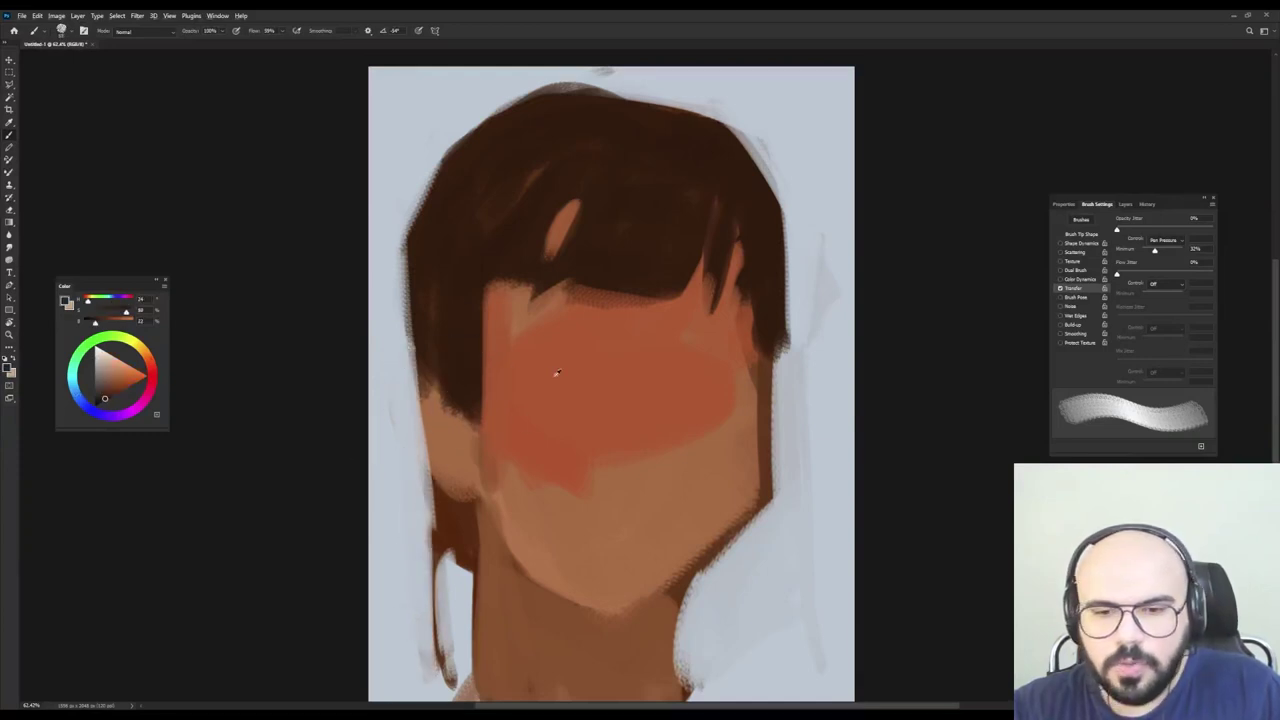
{"action": "left_click", "coordinate": [532, 378], "text": "alt"}
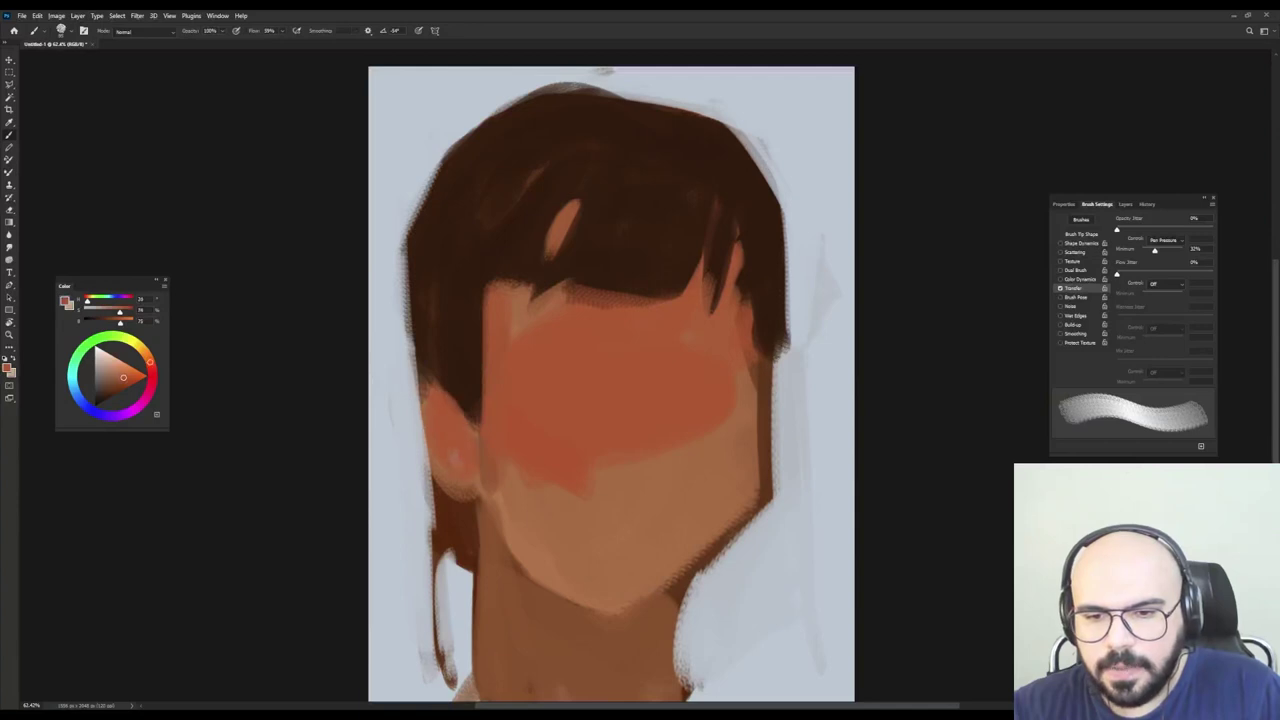
{"action": "left_click", "coordinate": [457, 384], "text": "alt"}
{"action": "left_click", "coordinate": [473, 405], "text": "alt"}
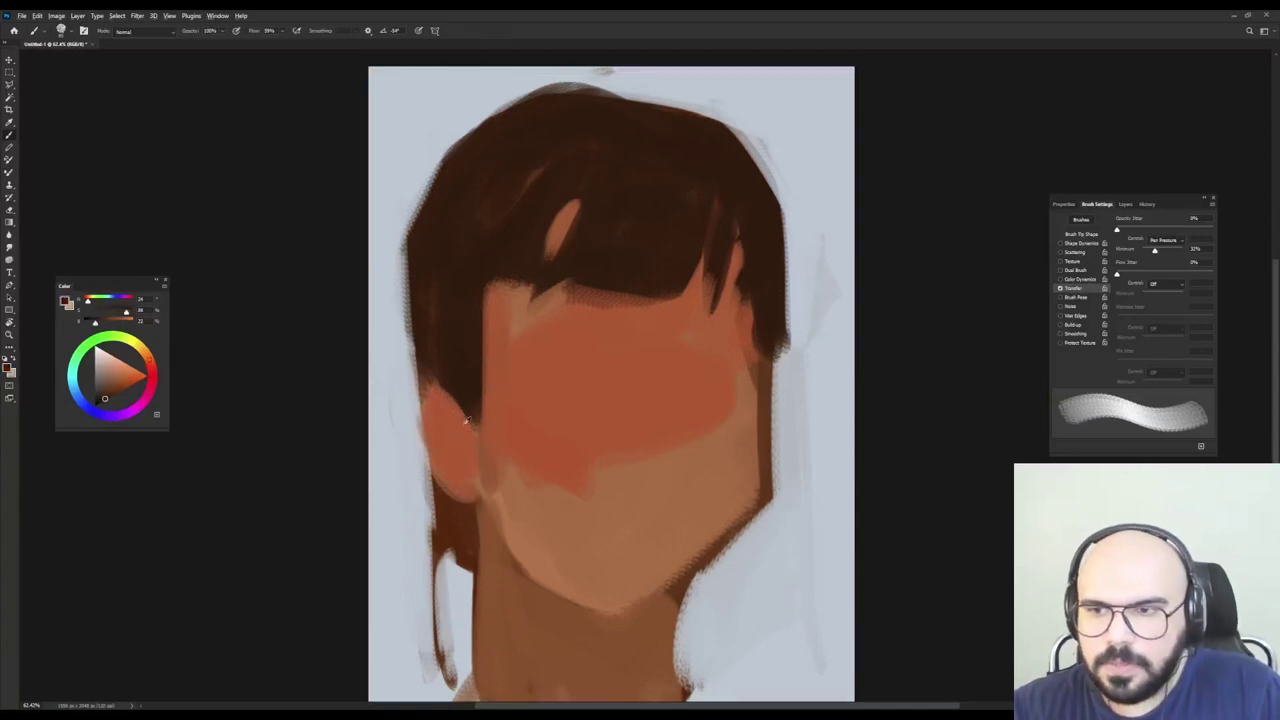
{"action": "left_click", "coordinate": [450, 514], "text": "alt"}
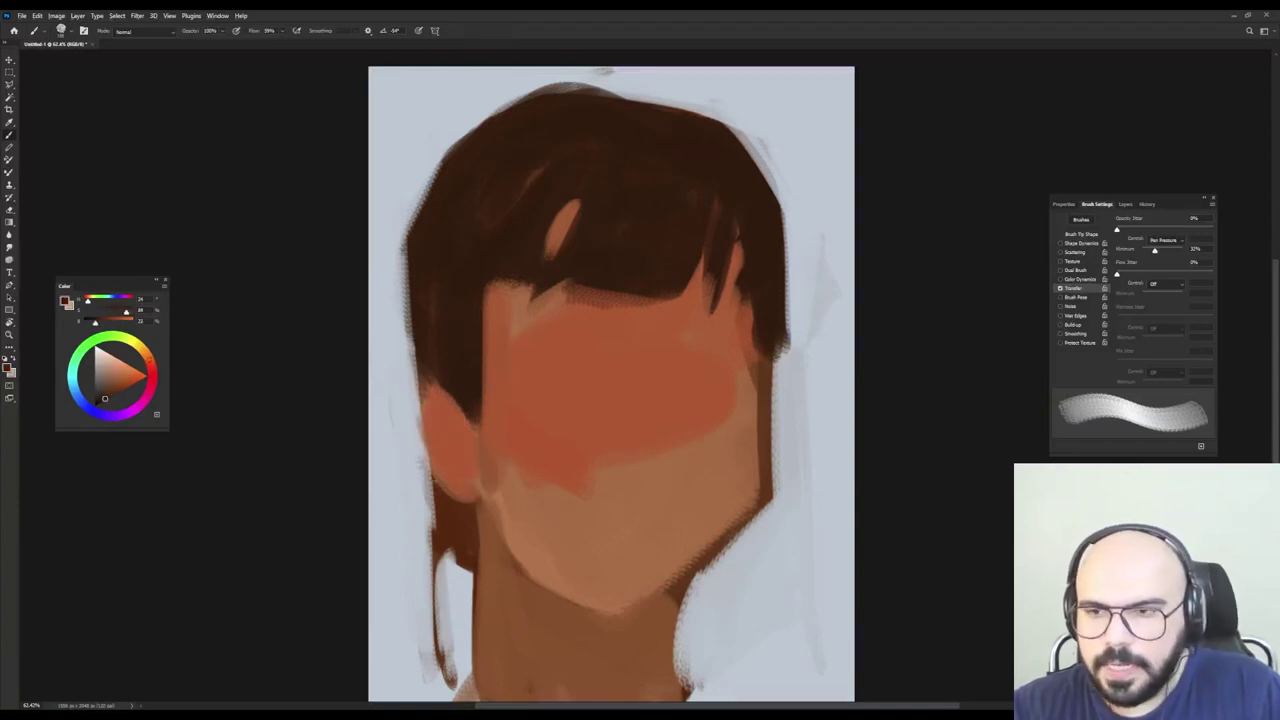
Fill the hair below and behind the ear with dark brown, wrapping it around the ear's outer edge.
{"action": "mouse_move", "coordinate": [440, 496]}
{"action": "left_mouse_down"}
{"action": "mouse_move", "coordinate": [428, 529]}
{"action": "mouse_move", "coordinate": [453, 510]}
{"action": "mouse_move", "coordinate": [471, 517]}
{"action": "mouse_move", "coordinate": [453, 539]}
{"action": "mouse_move", "coordinate": [468, 542]}
{"action": "mouse_move", "coordinate": [465, 588]}
{"action": "left_mouse_up"}
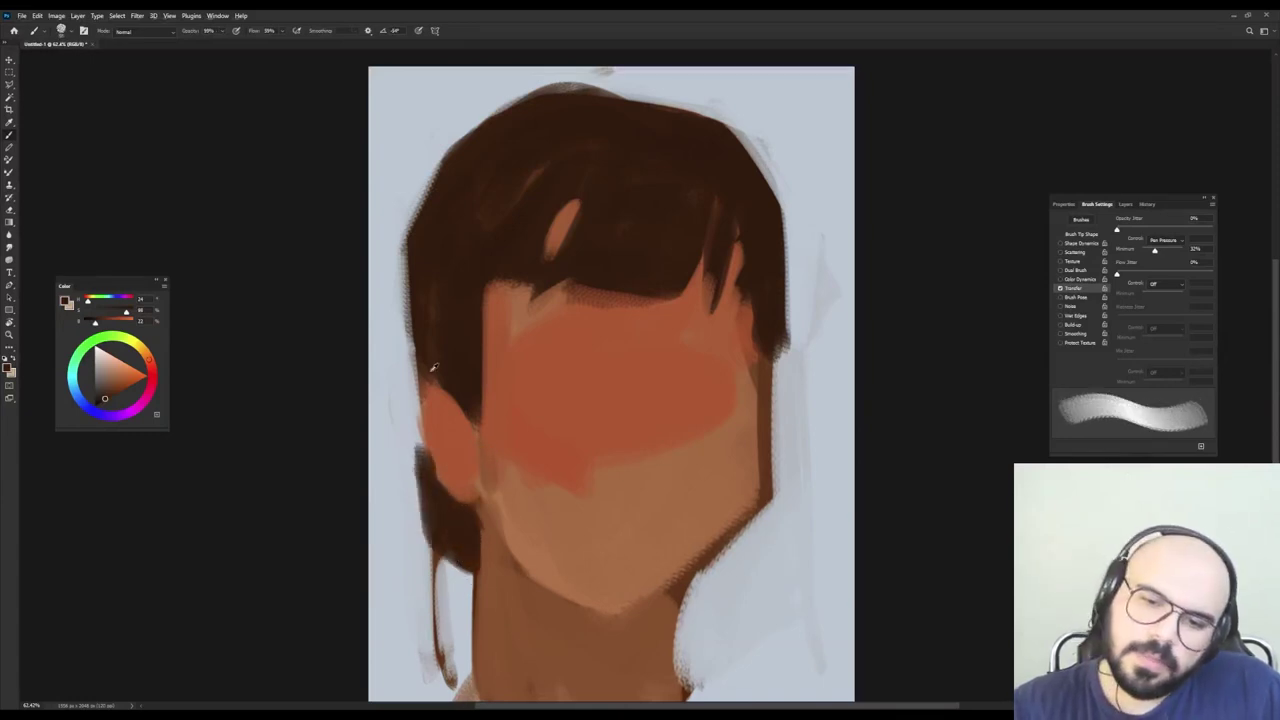
{"action": "mouse_move", "coordinate": [437, 349]}
{"action": "left_mouse_down"}
{"action": "mouse_move", "coordinate": [420, 311]}
{"action": "mouse_move", "coordinate": [415, 392]}
{"action": "mouse_move", "coordinate": [432, 493]}
{"action": "left_mouse_up"}
{"action": "left_click", "coordinate": [441, 419], "text": "alt"}
{"action": "left_click_drag", "start_coordinate": [431, 405], "coordinate": [448, 463]}
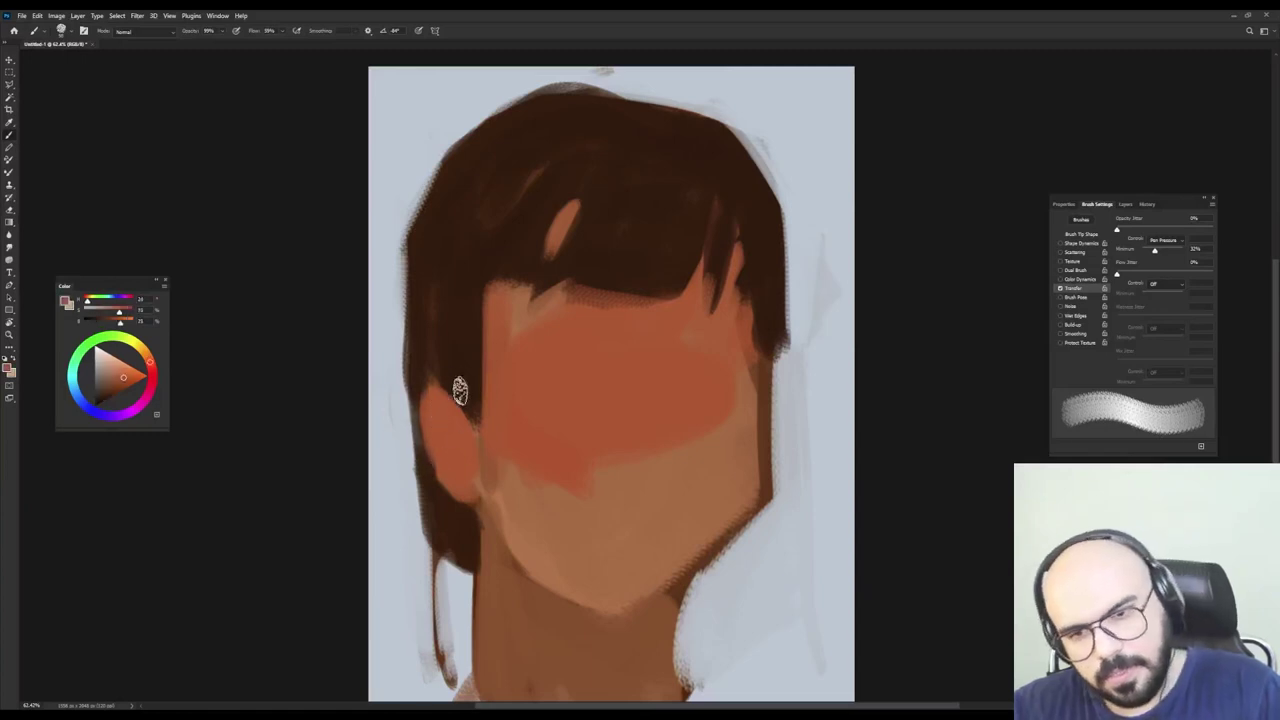
Slant the fringe corner onto the forehead, lengthen the sideburn, and cover the old ear with dark brown.
{"action": "left_click", "coordinate": [547, 266], "text": "alt"}
{"action": "left_click", "coordinate": [495, 263], "text": "alt"}
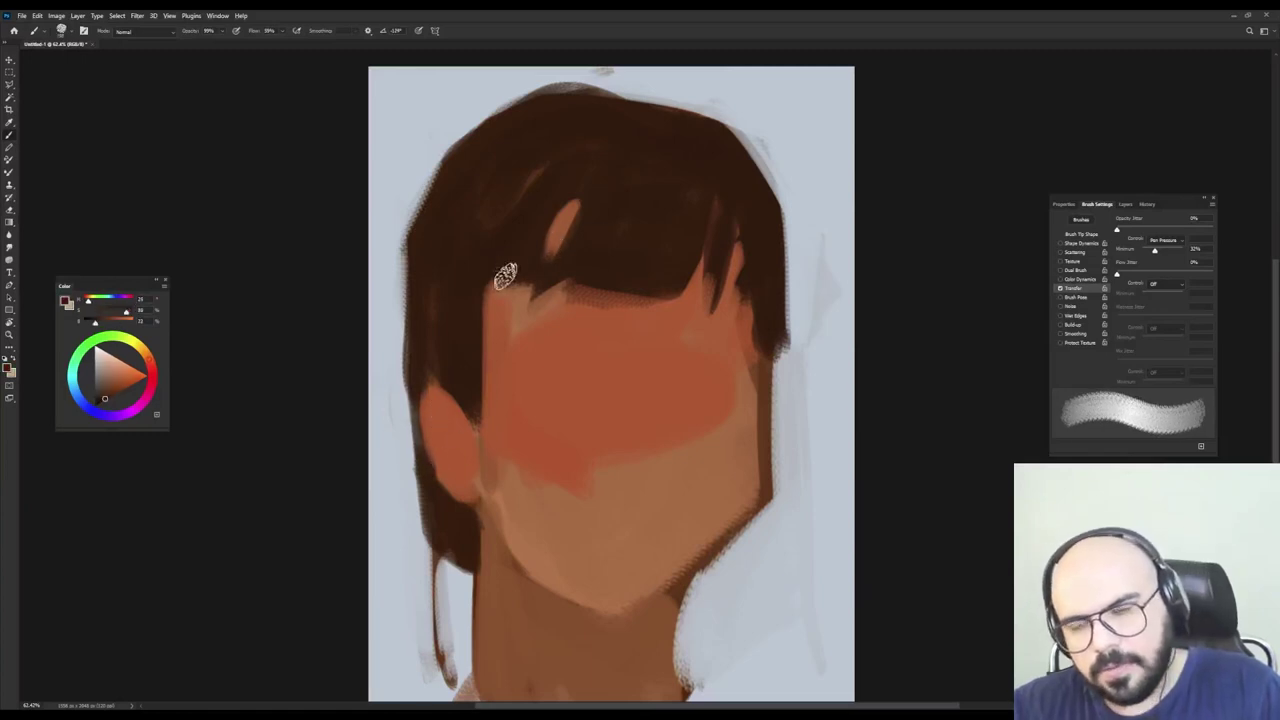
{"action": "mouse_move", "coordinate": [522, 279]}
{"action": "left_mouse_down"}
{"action": "mouse_move", "coordinate": [481, 307]}
{"action": "mouse_move", "coordinate": [499, 308]}
{"action": "mouse_move", "coordinate": [491, 394]}
{"action": "mouse_move", "coordinate": [479, 308]}
{"action": "mouse_move", "coordinate": [486, 485]}
{"action": "left_mouse_up"}
{"action": "key", "text": "shift+Left"}
{"action": "key", "text": "shift+Left"}
{"action": "mouse_move", "coordinate": [455, 360]}
{"action": "left_mouse_down"}
{"action": "mouse_move", "coordinate": [429, 434]}
{"action": "mouse_move", "coordinate": [463, 503]}
{"action": "mouse_move", "coordinate": [473, 455]}
{"action": "left_mouse_up"}
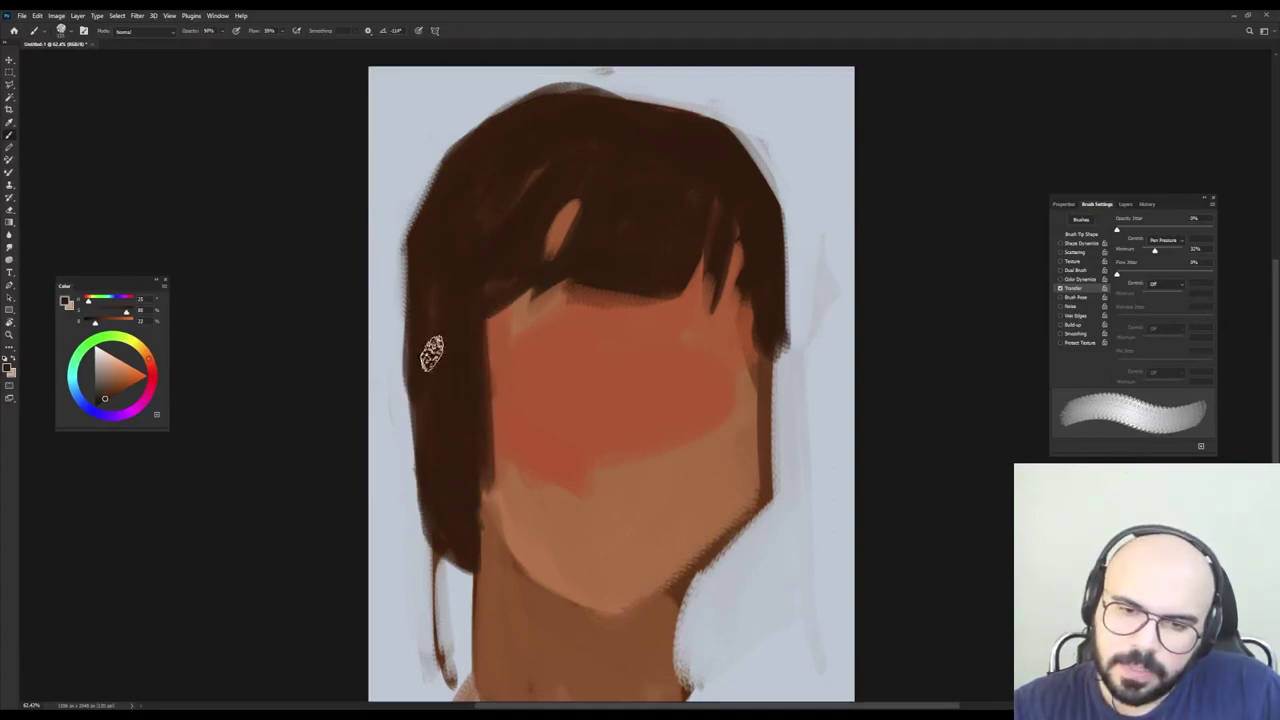
Paint a new ear higher on the head in a darker reddish tone and shape the dark hair around it.
{"action": "left_click", "coordinate": [520, 401], "text": "alt"}
{"action": "right_click", "coordinate": [449, 406], "text": "alt"}
{"action": "mouse_move", "coordinate": [449, 406]}
{"action": "left_mouse_down"}
{"action": "mouse_move", "coordinate": [449, 423]}
{"action": "mouse_move", "coordinate": [434, 409]}
{"action": "mouse_move", "coordinate": [457, 423]}
{"action": "mouse_move", "coordinate": [427, 362]}
{"action": "mouse_move", "coordinate": [448, 406]}
{"action": "mouse_move", "coordinate": [450, 391]}
{"action": "left_mouse_up"}
{"action": "left_click", "coordinate": [440, 355], "text": "alt"}
{"action": "right_click", "coordinate": [462, 355], "text": "alt"}
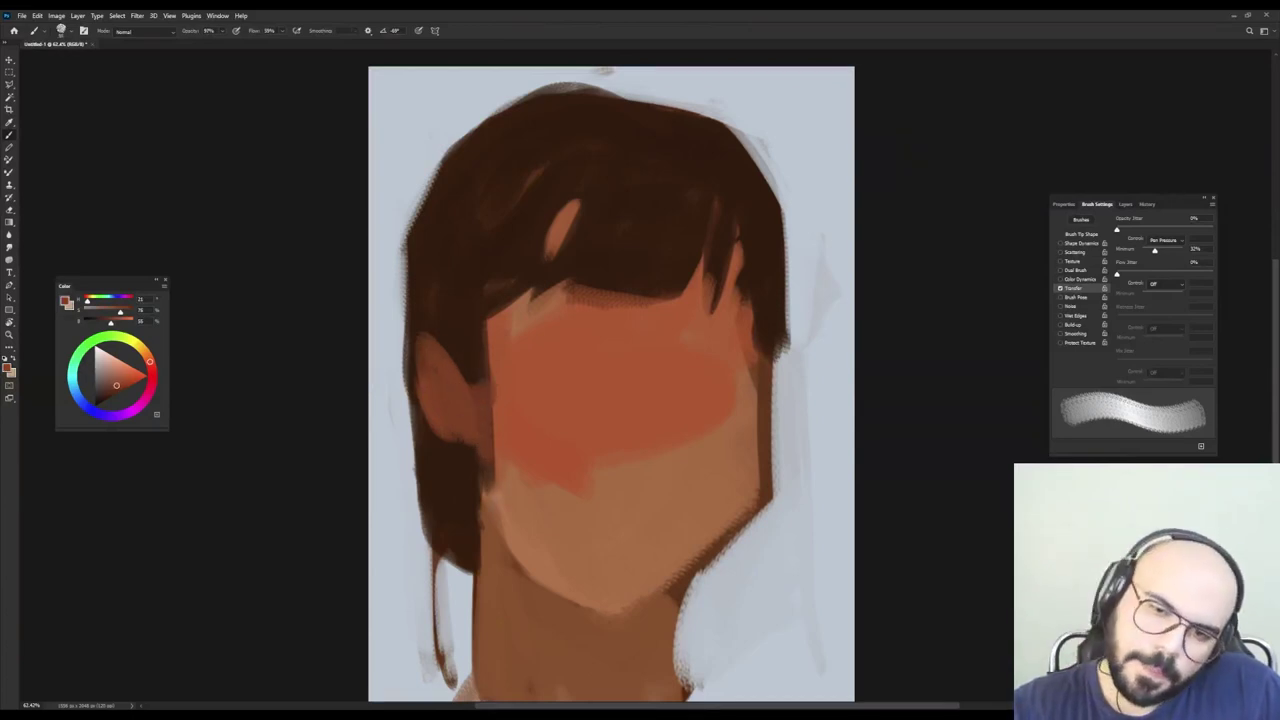
Paint a diagonal stroke of sampled reddish tone along the jaw below the ear.
{"action": "left_click", "coordinate": [504, 398], "text": "alt"}
{"action": "key", "text": "shift+Right"}
{"action": "left_click", "coordinate": [509, 399], "text": "alt"}
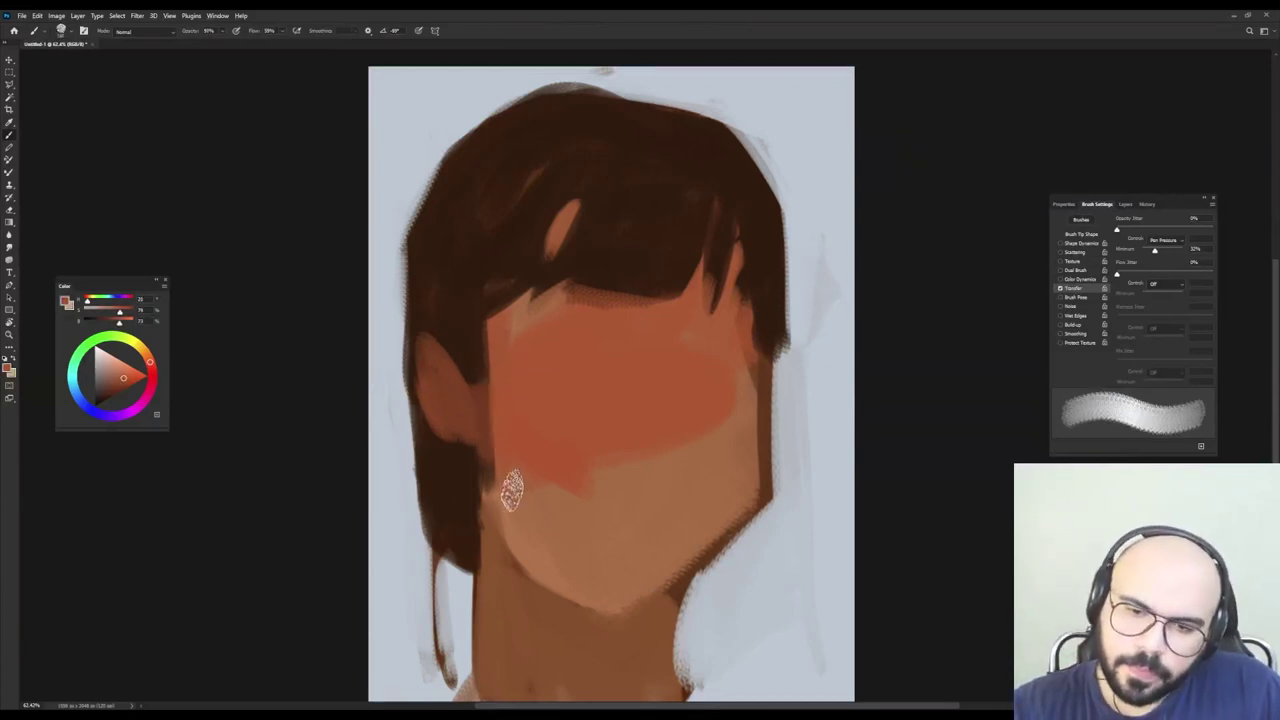
{"action": "left_click_drag", "start_coordinate": [513, 489], "coordinate": [580, 550]}
{"action": "left_click", "coordinate": [571, 529], "text": "alt"}
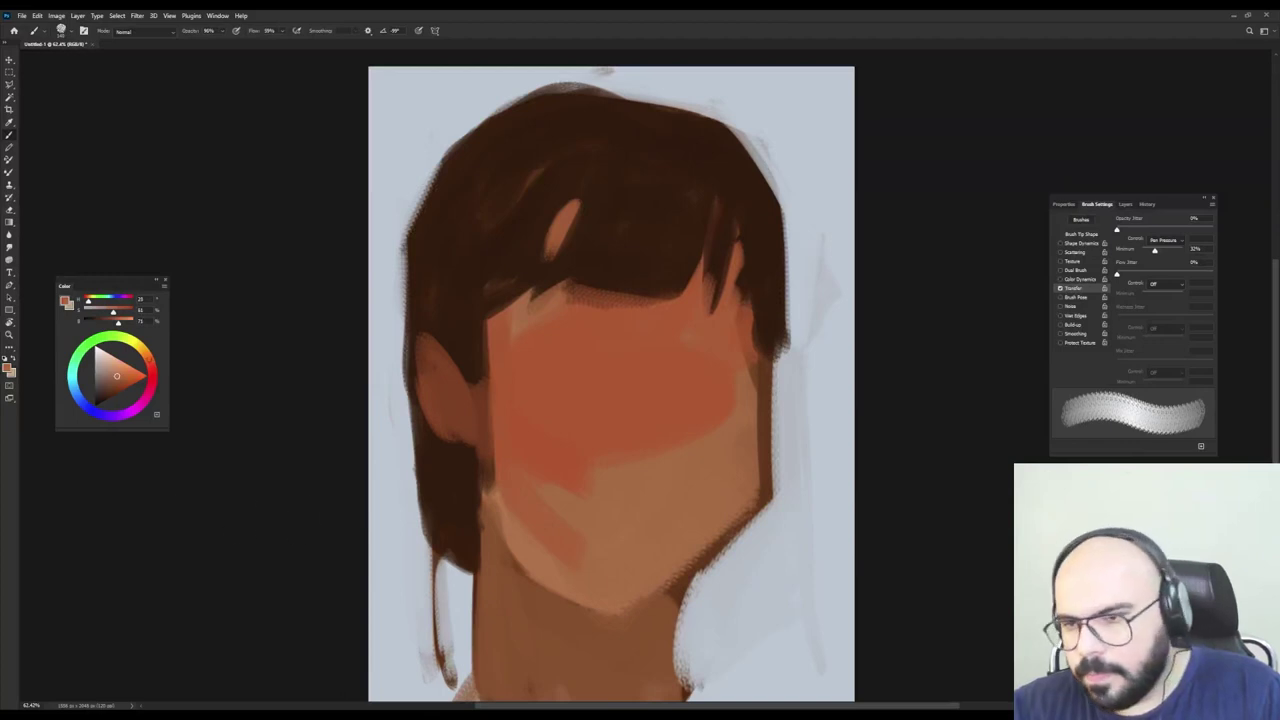
Block in the lower face with light orange, from the cheek near the ear across the chin to the far cheek.
{"action": "left_click", "coordinate": [471, 457], "text": "alt"}
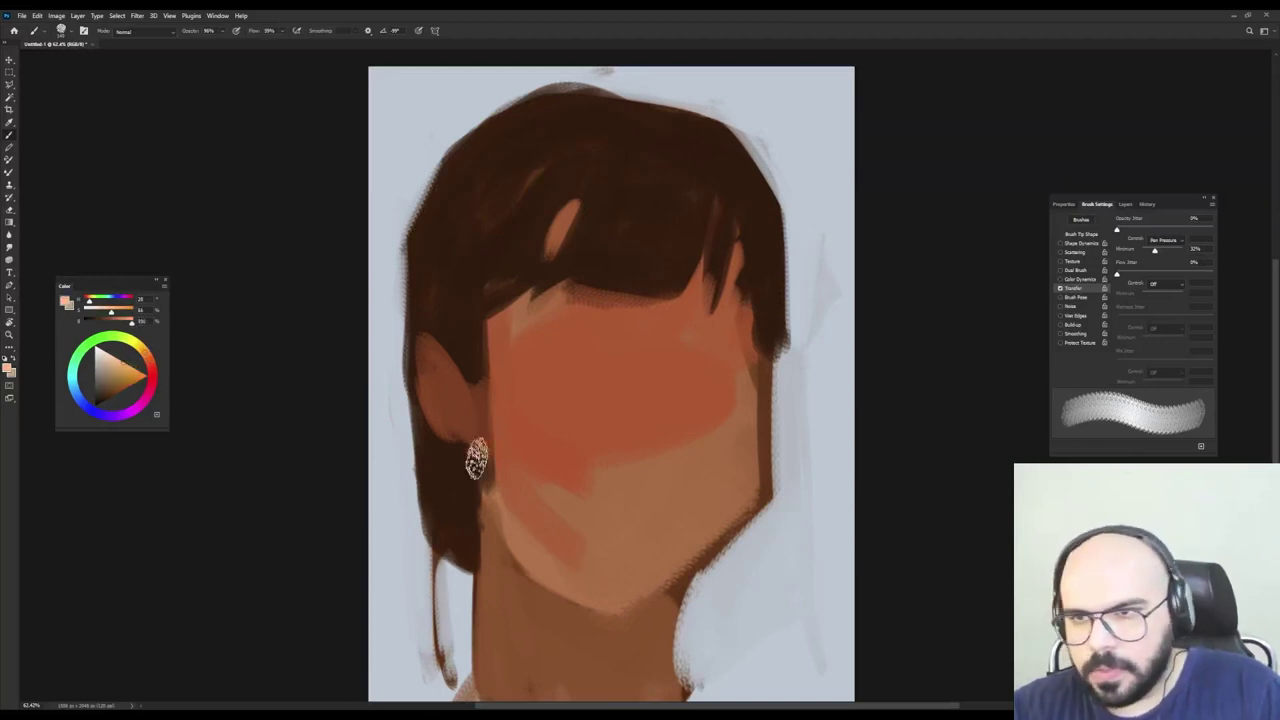
{"action": "left_click_drag", "start_coordinate": [510, 482], "coordinate": [565, 555]}
{"action": "left_click", "coordinate": [528, 480], "text": "alt"}
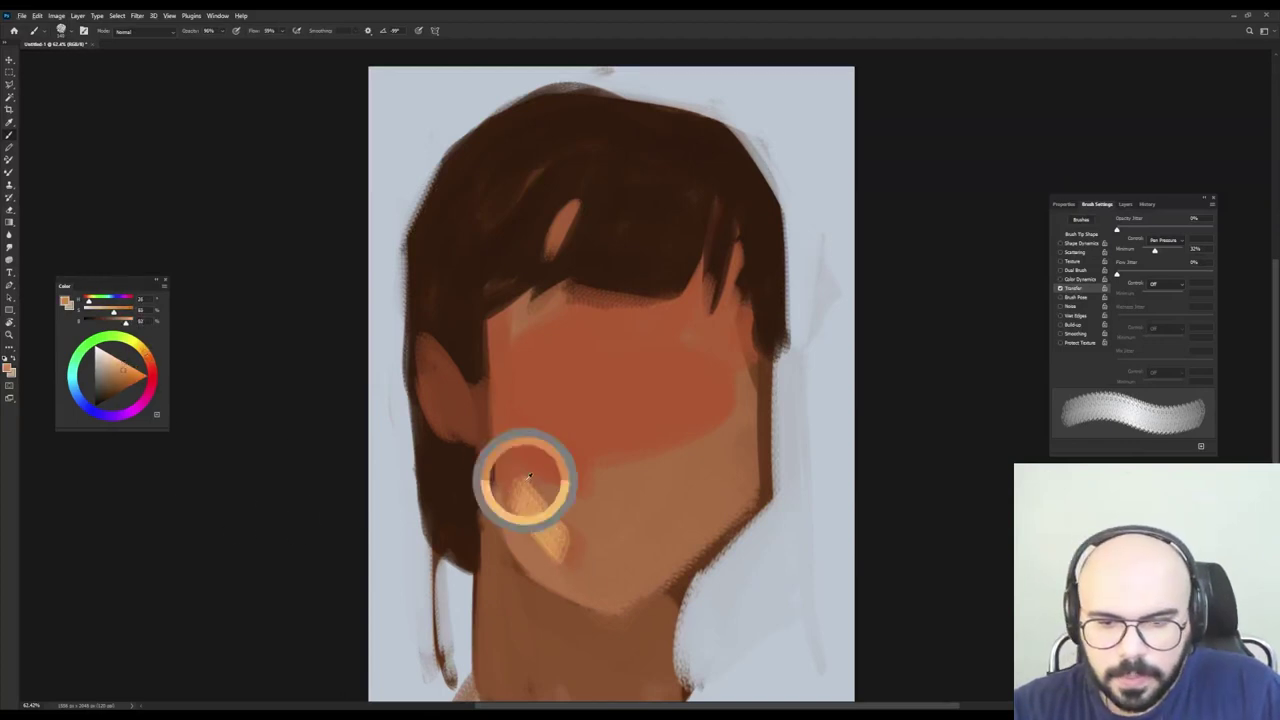
{"action": "mouse_move", "coordinate": [515, 490]}
{"action": "left_mouse_down"}
{"action": "mouse_move", "coordinate": [575, 560]}
{"action": "mouse_move", "coordinate": [600, 500]}
{"action": "mouse_move", "coordinate": [652, 470]}
{"action": "mouse_move", "coordinate": [688, 520]}
{"action": "mouse_move", "coordinate": [620, 600]}
{"action": "left_mouse_up"}
{"action": "left_click_drag", "start_coordinate": [712, 482], "coordinate": [680, 420]}
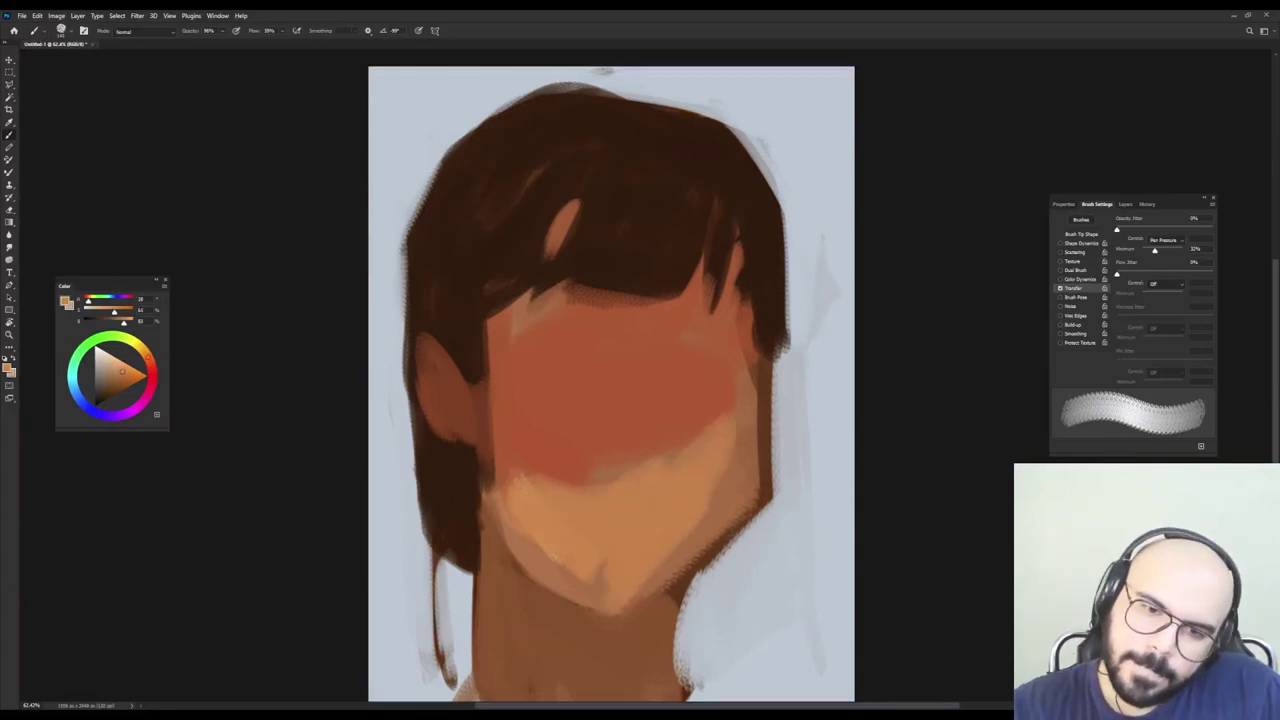
Blend the boundary between the reddish and light orange face zones across both cheeks with sampled intermediate tones.
{"action": "left_click", "coordinate": [523, 434], "text": "alt"}
{"action": "left_click", "coordinate": [494, 463], "text": "alt"}
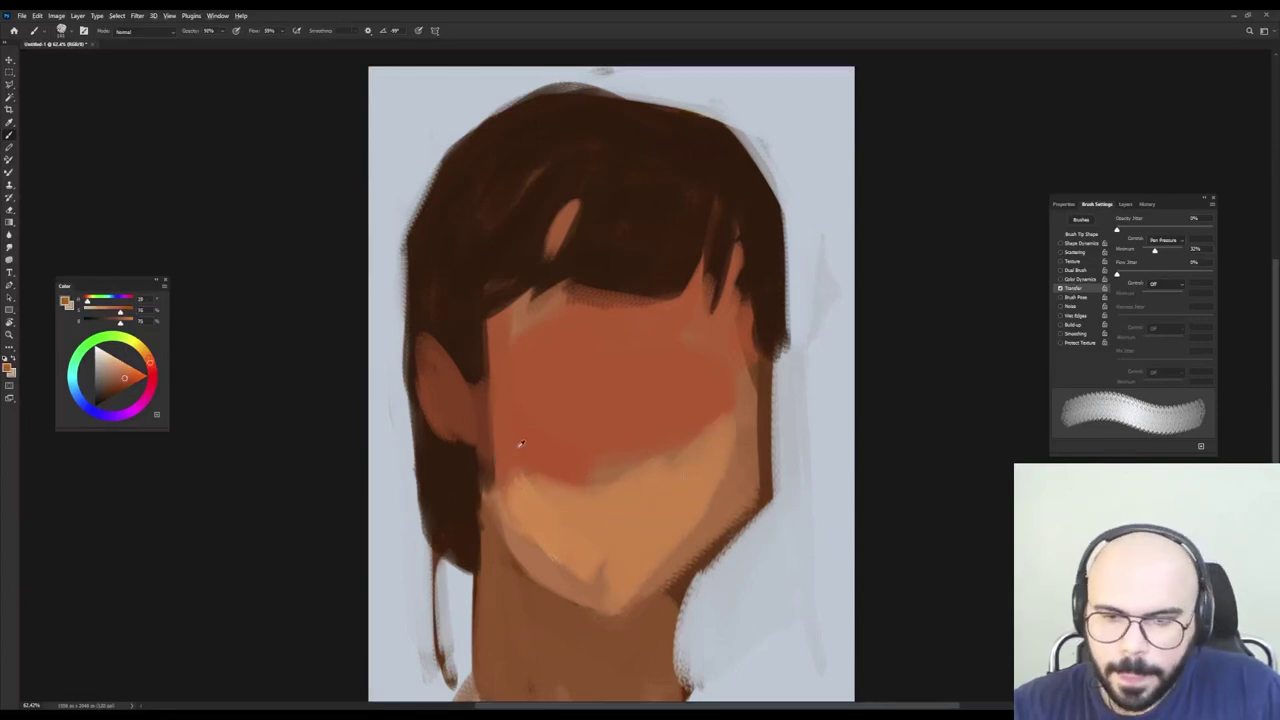
{"action": "left_click", "coordinate": [514, 471], "text": "alt"}
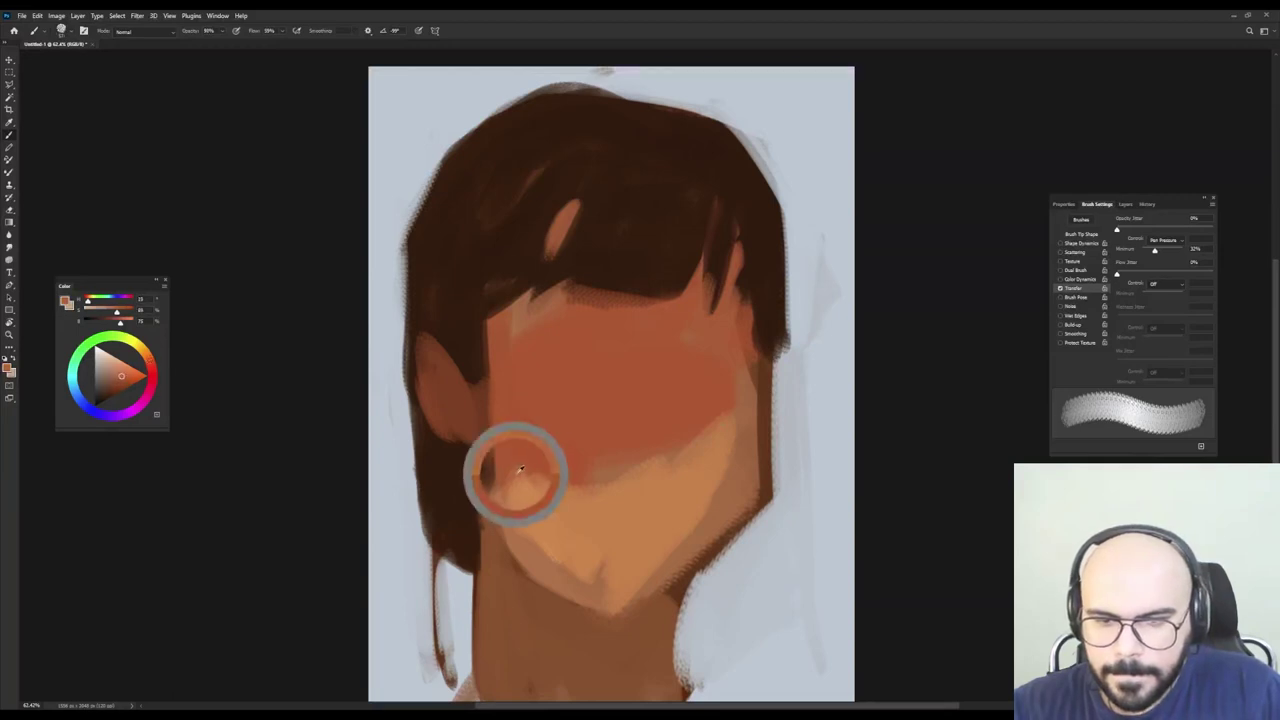
{"action": "mouse_move", "coordinate": [513, 462]}
{"action": "left_mouse_down"}
{"action": "mouse_move", "coordinate": [518, 519]}
{"action": "mouse_move", "coordinate": [516, 485]}
{"action": "mouse_move", "coordinate": [572, 506]}
{"action": "left_mouse_up"}
{"action": "right_click", "coordinate": [565, 450], "text": "alt"}
{"action": "mouse_move", "coordinate": [618, 466]}
{"action": "left_mouse_down"}
{"action": "mouse_move", "coordinate": [690, 474]}
{"action": "mouse_move", "coordinate": [742, 372]}
{"action": "mouse_move", "coordinate": [717, 410]}
{"action": "left_mouse_up"}
{"action": "right_click", "coordinate": [641, 382], "text": "alt"}
{"action": "left_click", "coordinate": [618, 419], "text": "alt"}
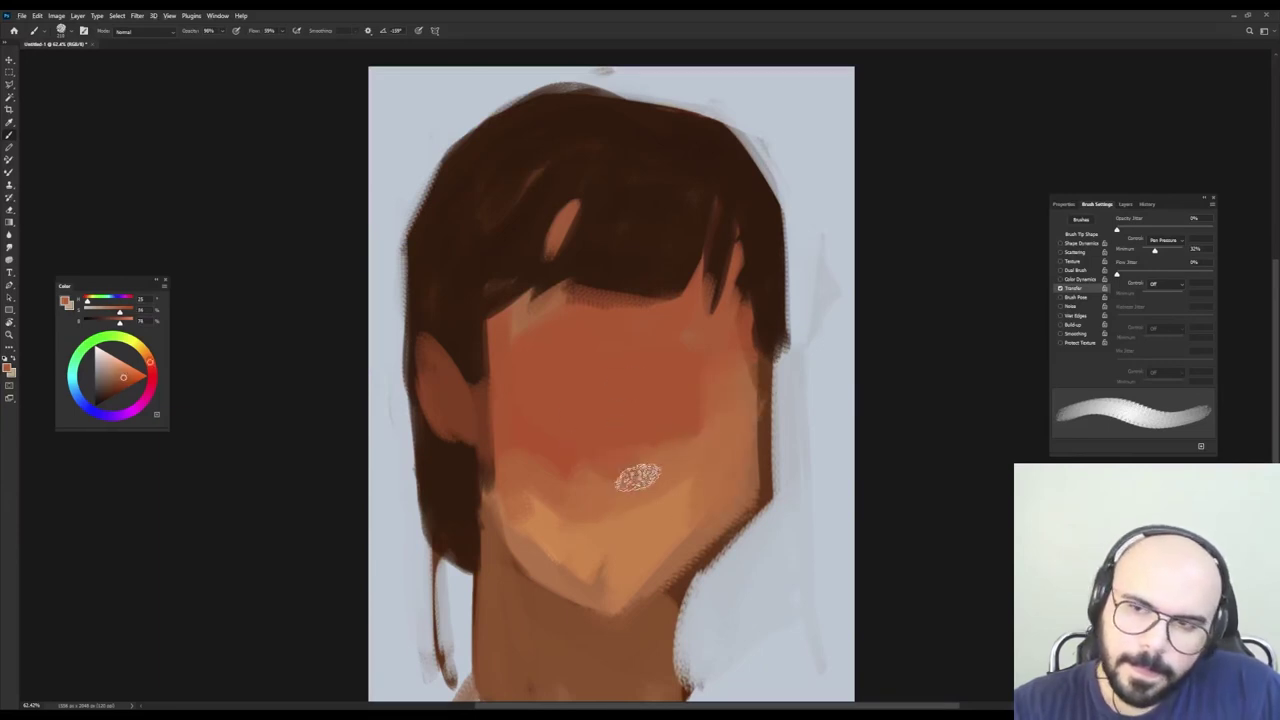
Extend the reddish tone down over the far cheek to the outer edge of the face.
{"action": "mouse_move", "coordinate": [637, 476]}
{"action": "left_mouse_down"}
{"action": "mouse_move", "coordinate": [718, 420]}
{"action": "mouse_move", "coordinate": [714, 482]}
{"action": "mouse_move", "coordinate": [740, 461]}
{"action": "mouse_move", "coordinate": [745, 365]}
{"action": "left_mouse_up"}
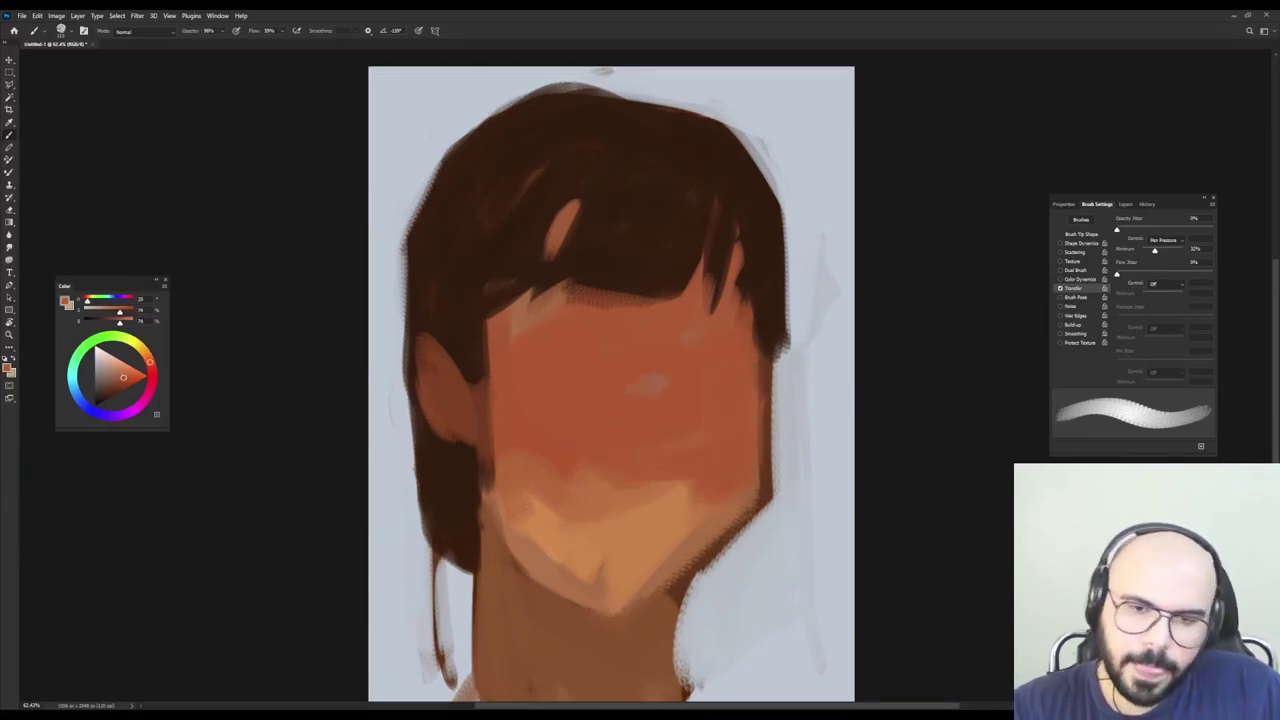
{"action": "left_click", "coordinate": [711, 354], "text": "alt"}
{"action": "key", "text": "shift+Right"}
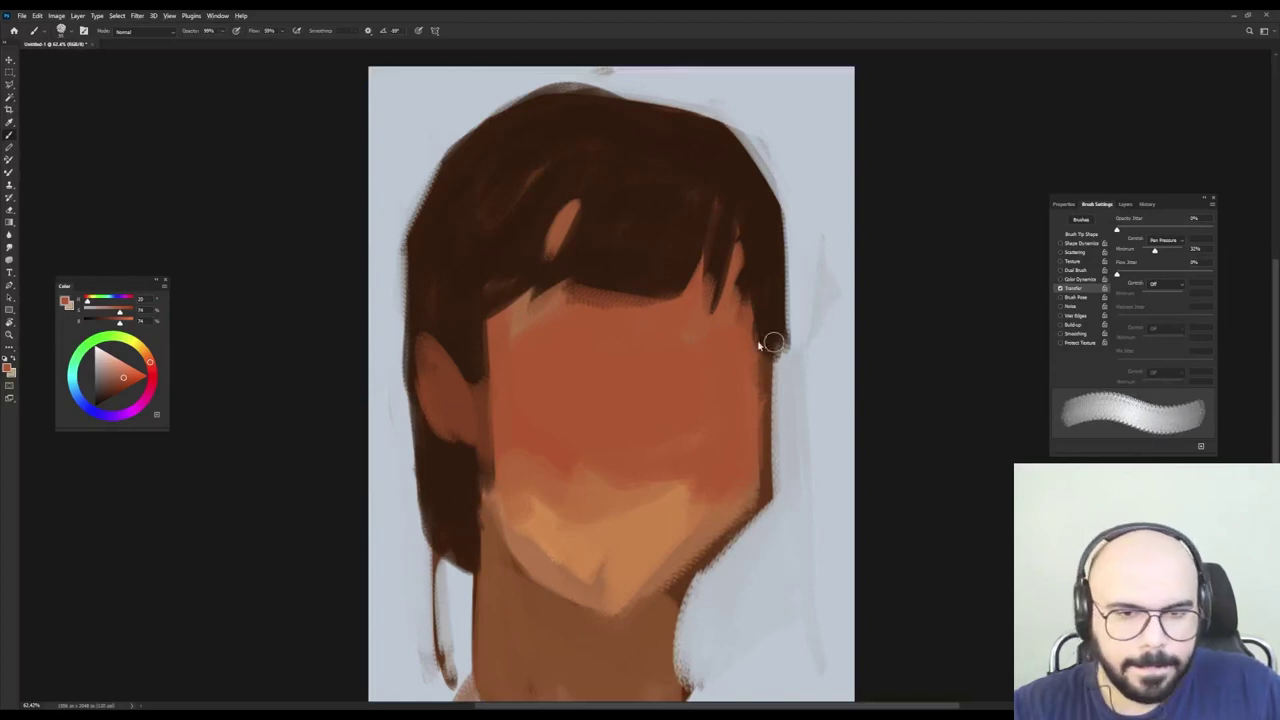
Cover the brown strip beside the far cheek with the grey-blue background and repaint the face's far edge in reddish tone.
{"action": "right_click", "coordinate": [768, 374], "text": "alt"}
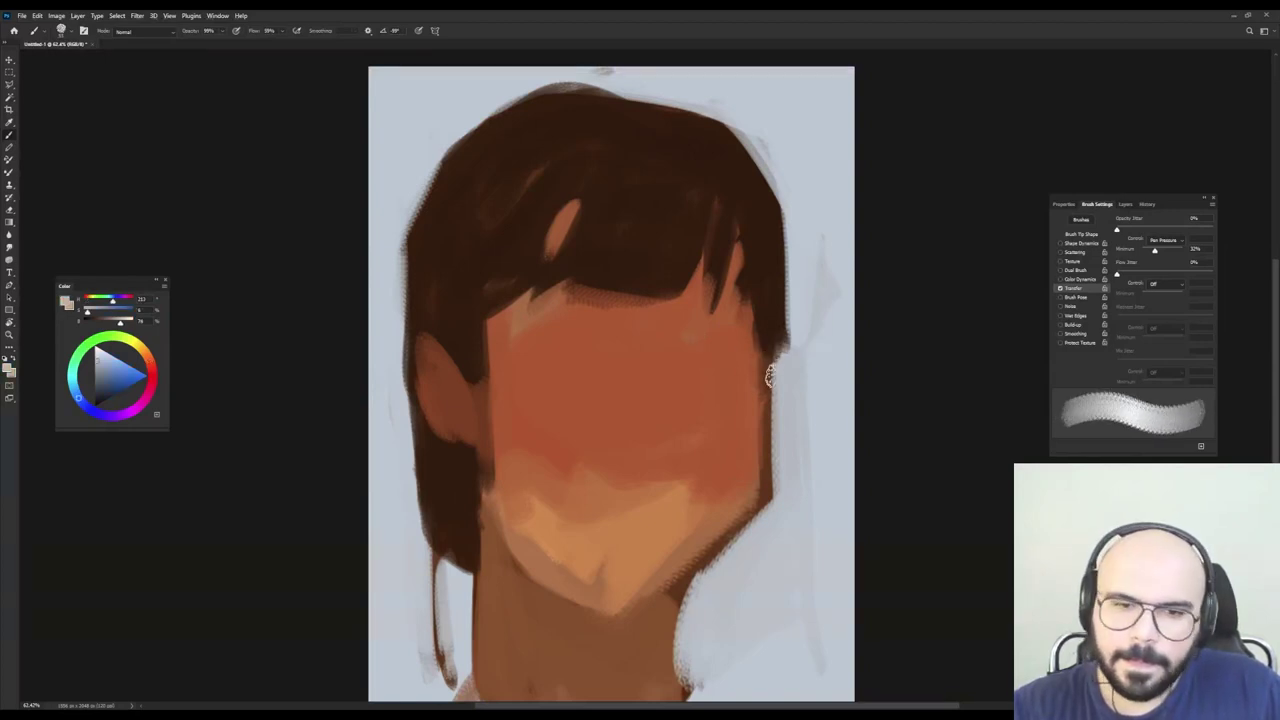
{"action": "key", "text": "shift+Right"}
{"action": "key", "text": "shift+Right"}
{"action": "mouse_move", "coordinate": [771, 408]}
{"action": "left_mouse_down"}
{"action": "mouse_move", "coordinate": [767, 350]}
{"action": "mouse_move", "coordinate": [769, 424]}
{"action": "left_mouse_up"}
{"action": "left_click", "coordinate": [747, 402], "text": "alt"}
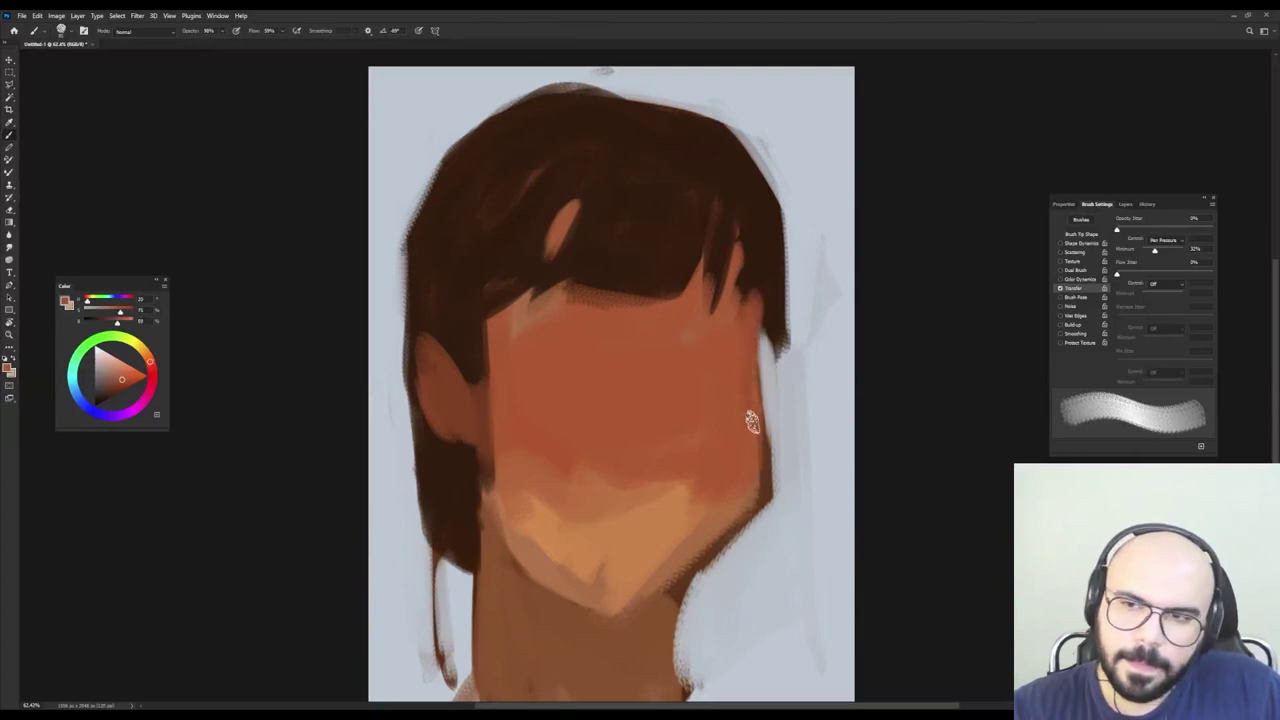
{"action": "mouse_move", "coordinate": [757, 294]}
{"action": "left_mouse_down"}
{"action": "mouse_move", "coordinate": [767, 489]}
{"action": "mouse_move", "coordinate": [764, 462]}
{"action": "mouse_move", "coordinate": [751, 566]}
{"action": "left_mouse_up"}
{"action": "key", "text": "bracketleft"}
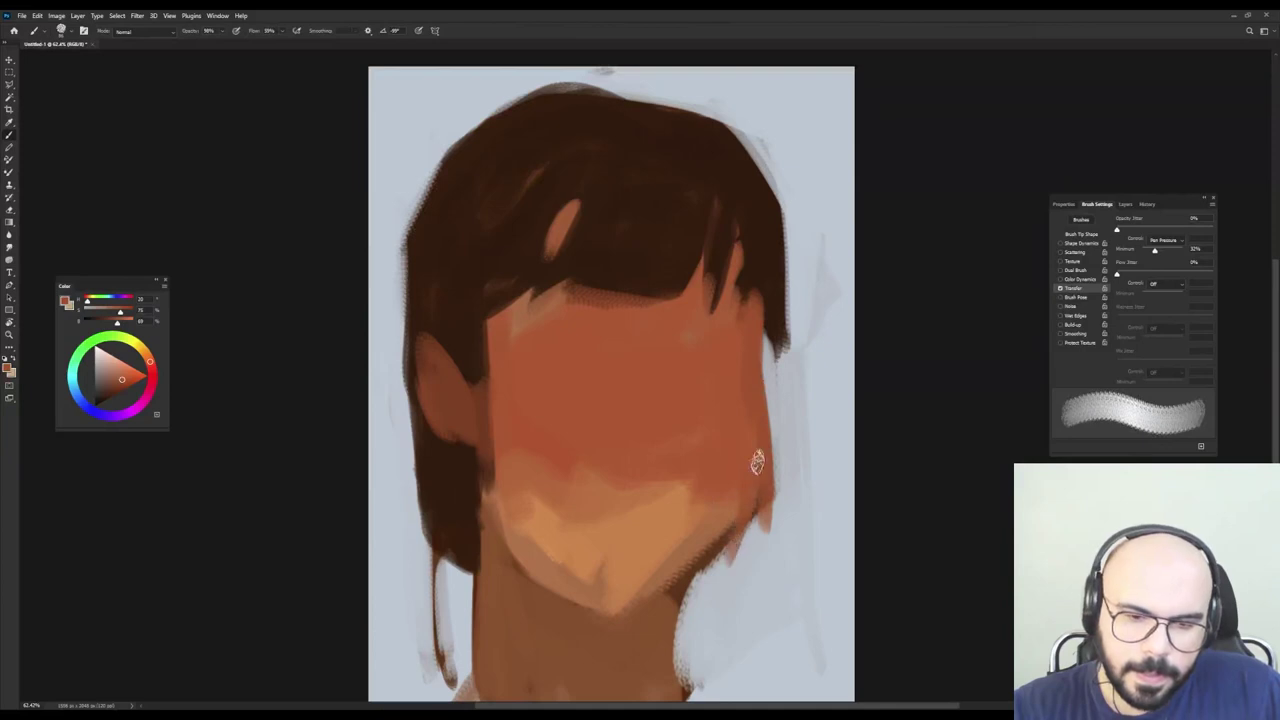
Trim the far cheek and jaw with background color and paint a rounded reddish jawline around the chin.
{"action": "left_click", "coordinate": [786, 422], "text": "alt"}
{"action": "left_click_drag", "start_coordinate": [778, 378], "coordinate": [768, 530]}
{"action": "mouse_move", "coordinate": [776, 428]}
{"action": "left_mouse_down"}
{"action": "mouse_move", "coordinate": [770, 532]}
{"action": "mouse_move", "coordinate": [684, 598]}
{"action": "left_mouse_up"}
{"action": "left_click", "coordinate": [761, 404], "text": "alt"}
{"action": "left_click_drag", "start_coordinate": [719, 545], "coordinate": [622, 606]}
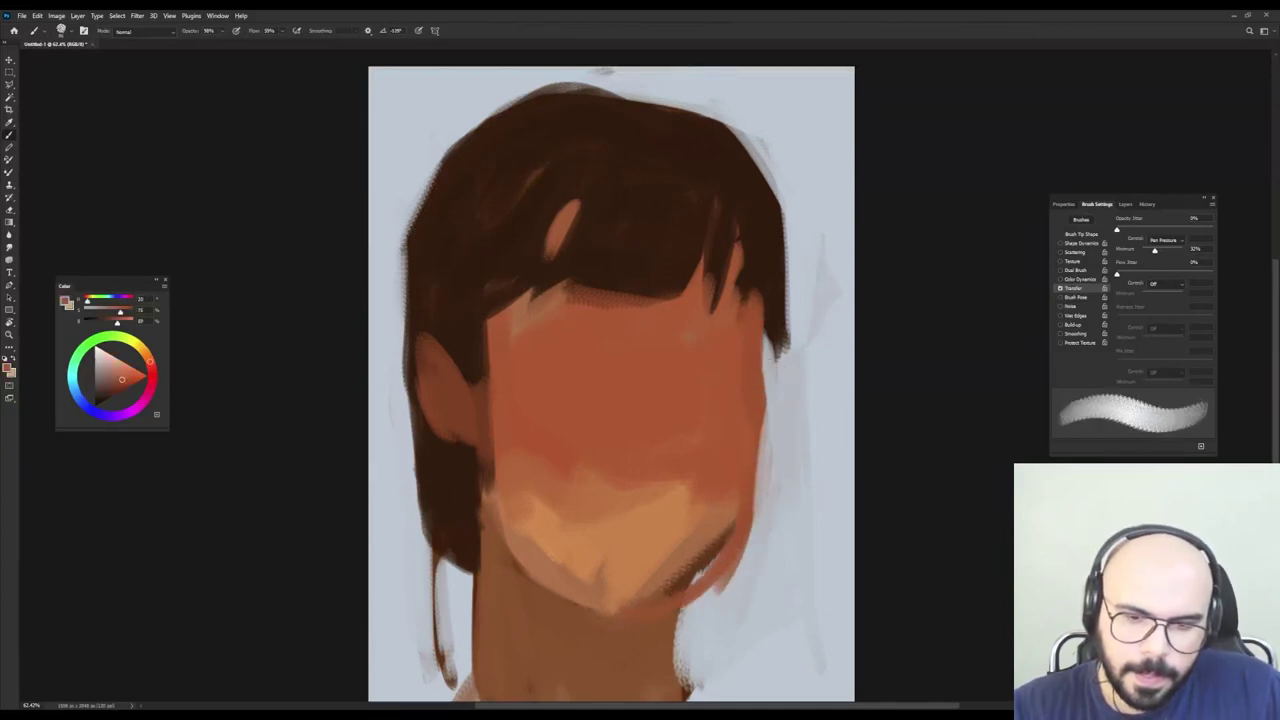
{"action": "left_click_drag", "start_coordinate": [718, 586], "coordinate": [524, 554]}
Fill the dark gap inside the new jawline and blend the light orange chin into its reddish edge.
{"action": "mouse_move", "coordinate": [678, 515]}
{"action": "left_mouse_down"}
{"action": "mouse_move", "coordinate": [680, 586]}
{"action": "mouse_move", "coordinate": [648, 578]}
{"action": "left_mouse_up"}
{"action": "left_click", "coordinate": [709, 541], "text": "alt"}
{"action": "left_click_drag", "start_coordinate": [722, 522], "coordinate": [638, 588]}
{"action": "left_click", "coordinate": [729, 507], "text": "alt"}
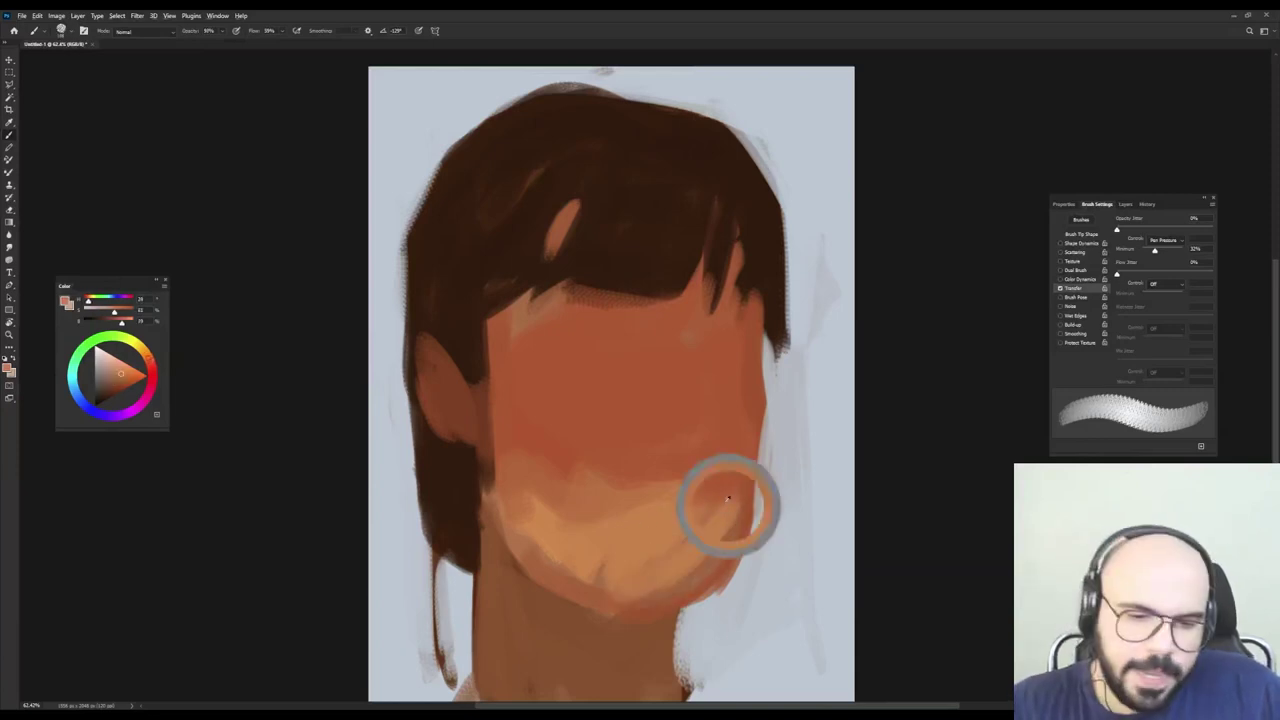
{"action": "left_click_drag", "start_coordinate": [741, 480], "coordinate": [706, 560]}
{"action": "left_click_drag", "start_coordinate": [688, 590], "coordinate": [580, 598]}
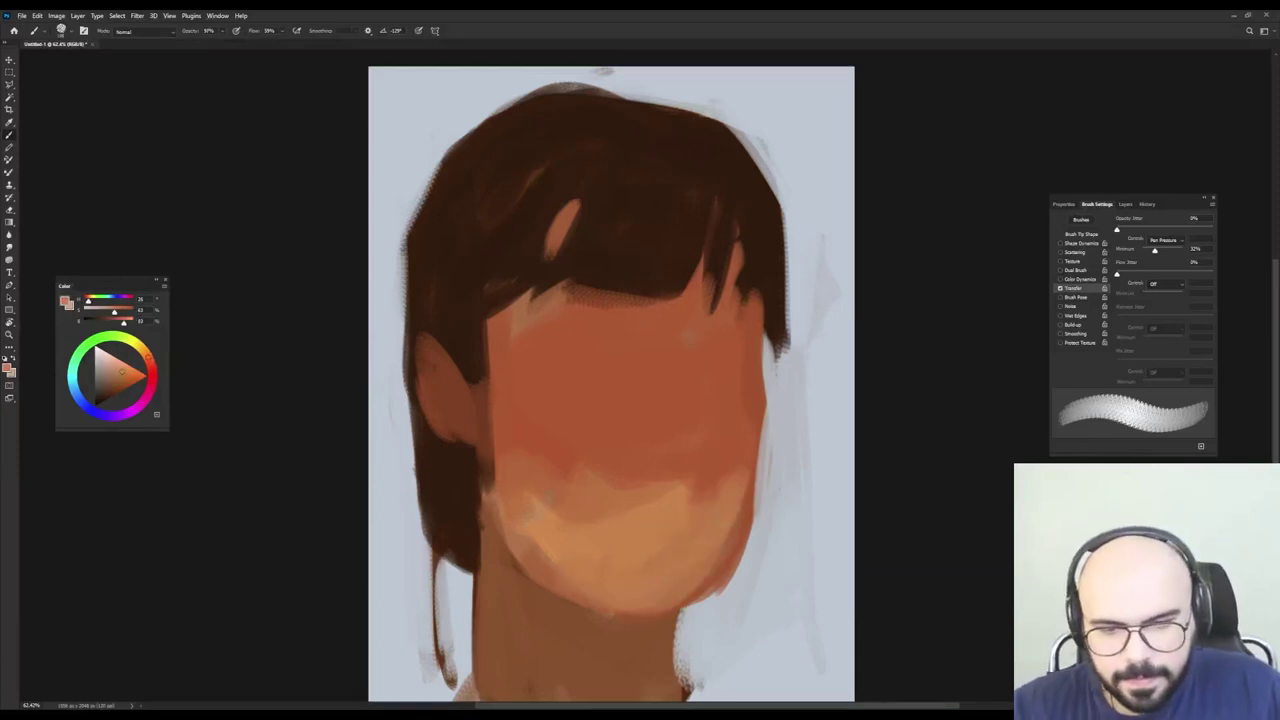
Extend the earlobe down toward the jaw and lighten the ear's rim and lobe with sampled skin tones.
{"action": "left_click", "coordinate": [437, 418], "text": "alt"}
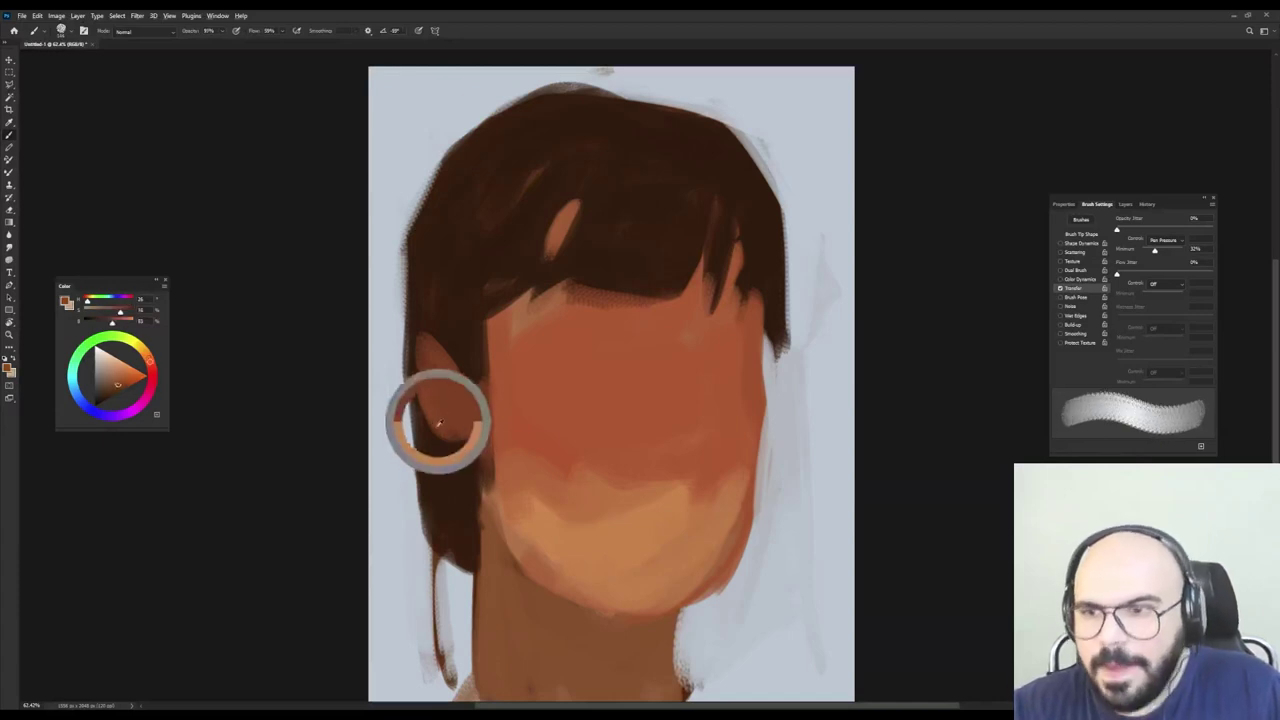
{"action": "left_click", "coordinate": [466, 452], "text": "alt"}
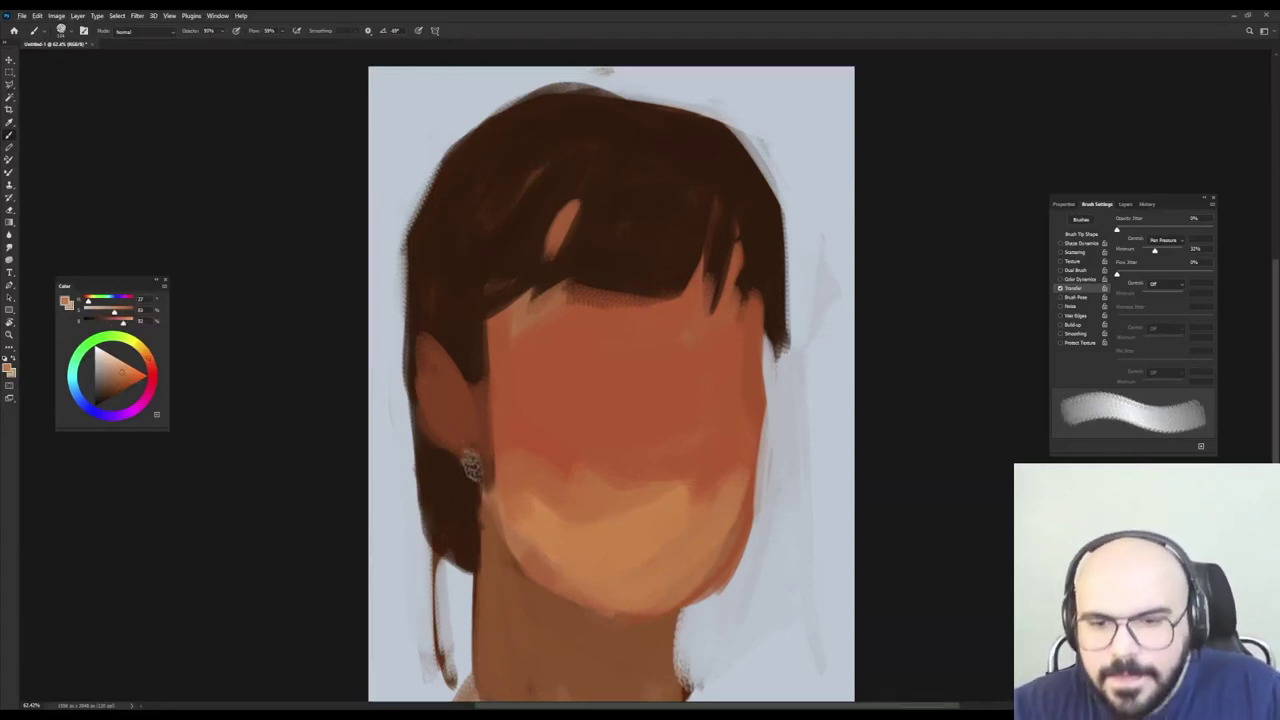
{"action": "mouse_move", "coordinate": [441, 402]}
{"action": "left_mouse_down"}
{"action": "mouse_move", "coordinate": [451, 393]}
{"action": "mouse_move", "coordinate": [427, 410]}
{"action": "left_mouse_up"}
{"action": "left_click", "coordinate": [426, 386], "text": "alt"}
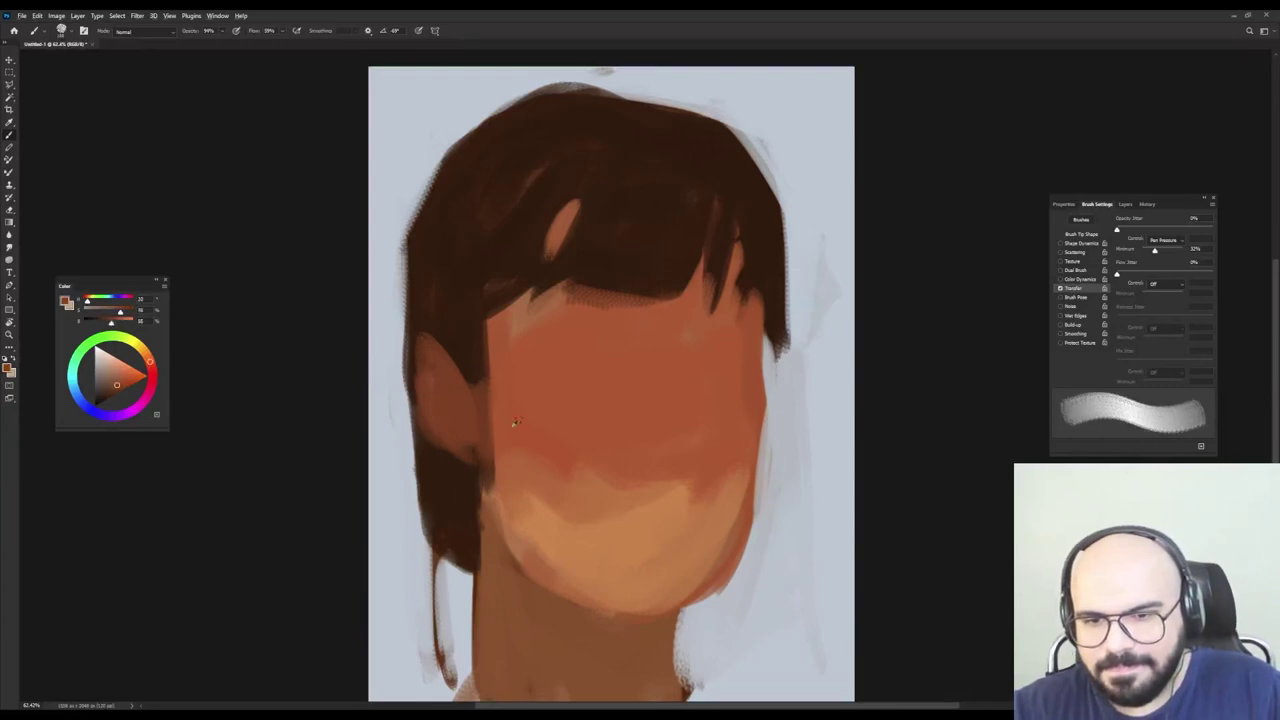
{"action": "left_click", "coordinate": [443, 428], "text": "alt"}
{"action": "left_click", "coordinate": [442, 408], "text": "alt"}
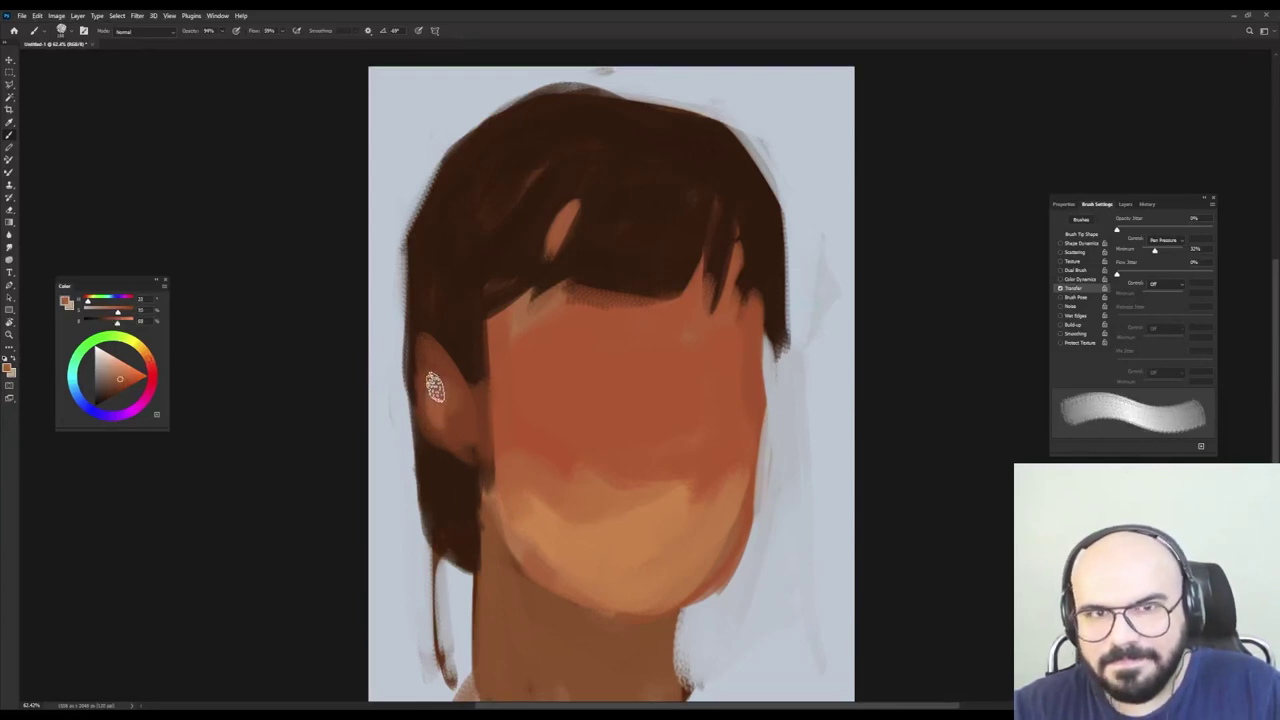
{"action": "left_click_drag", "start_coordinate": [435, 383], "coordinate": [466, 422]}
{"action": "left_click", "coordinate": [457, 405], "text": "alt"}
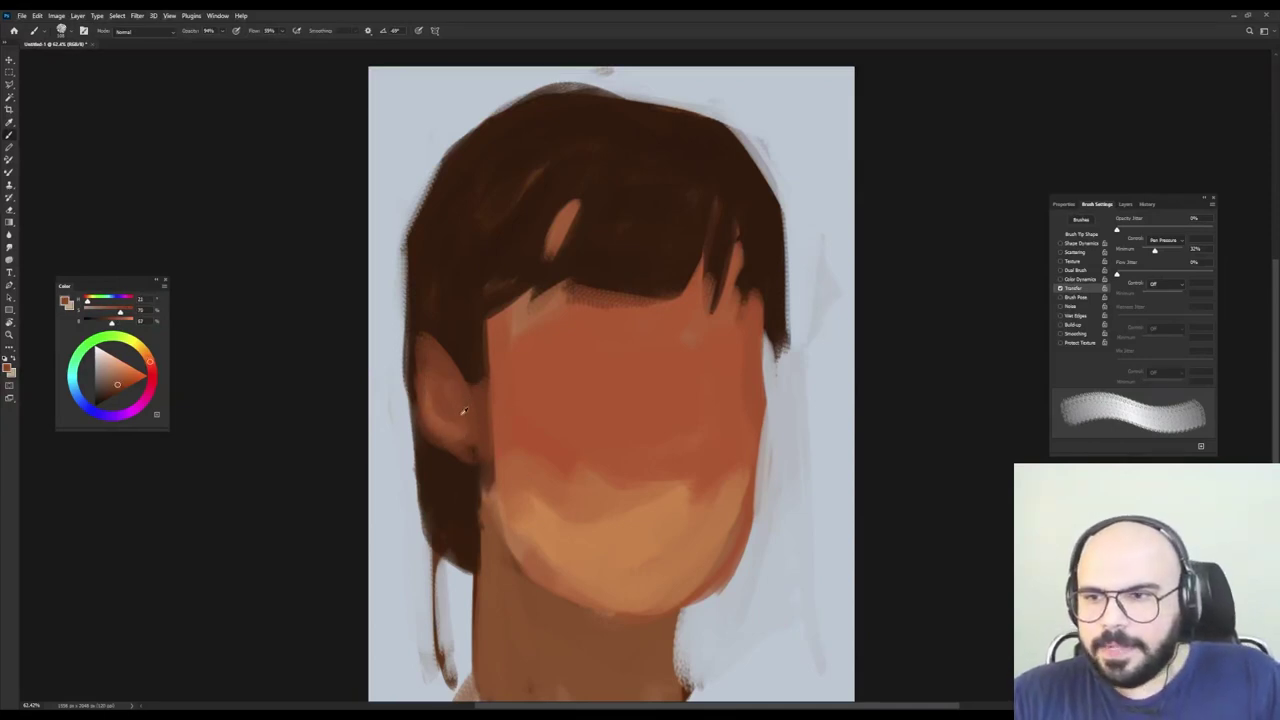
Paint a dark brown hollow inside the ear and outline its upper rim in saturated red-brown.
{"action": "left_click", "coordinate": [466, 342], "text": "alt"}
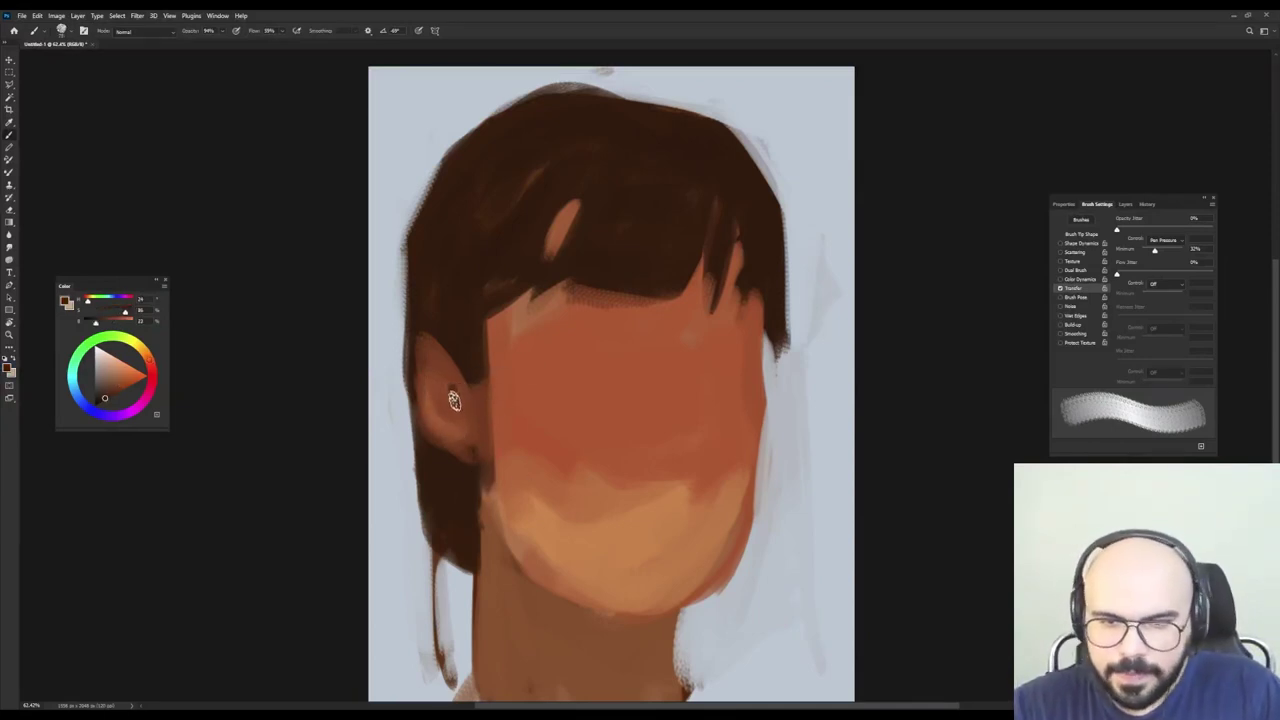
{"action": "left_click", "coordinate": [448, 392], "text": "alt"}
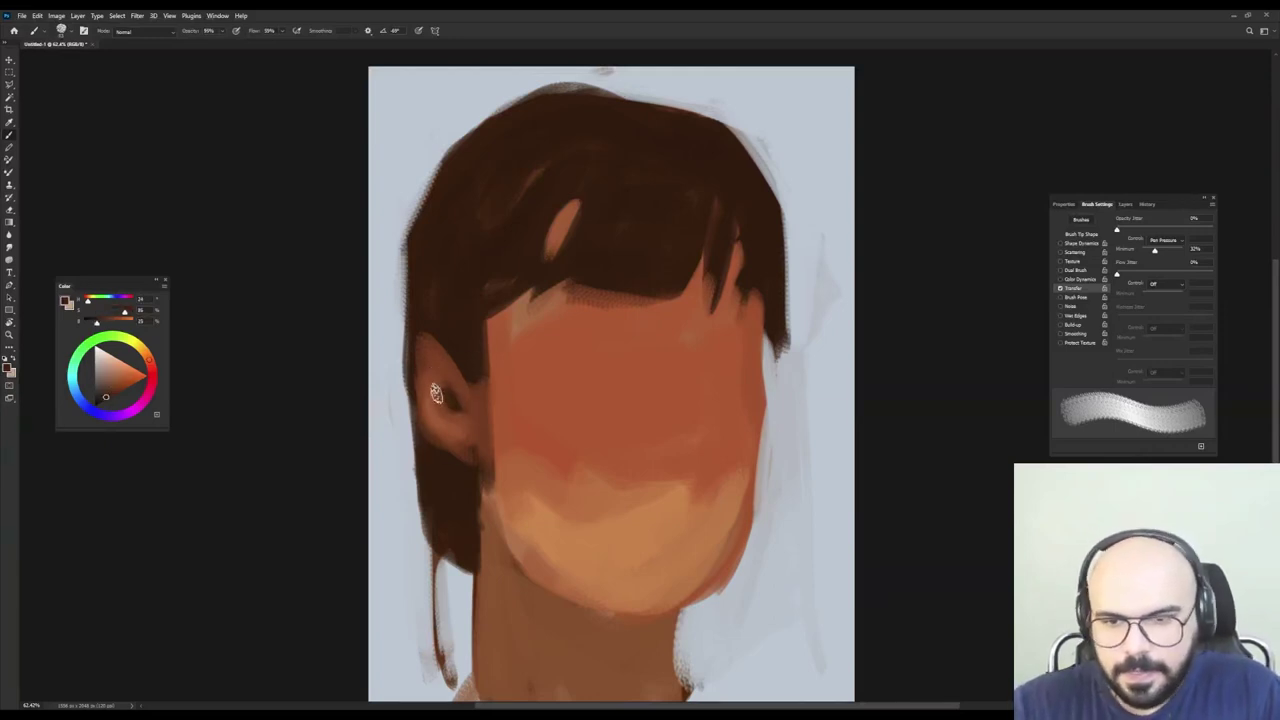
{"action": "left_click", "coordinate": [434, 375], "text": "alt"}
{"action": "left_click_drag", "start_coordinate": [138, 389], "coordinate": [130, 399]}
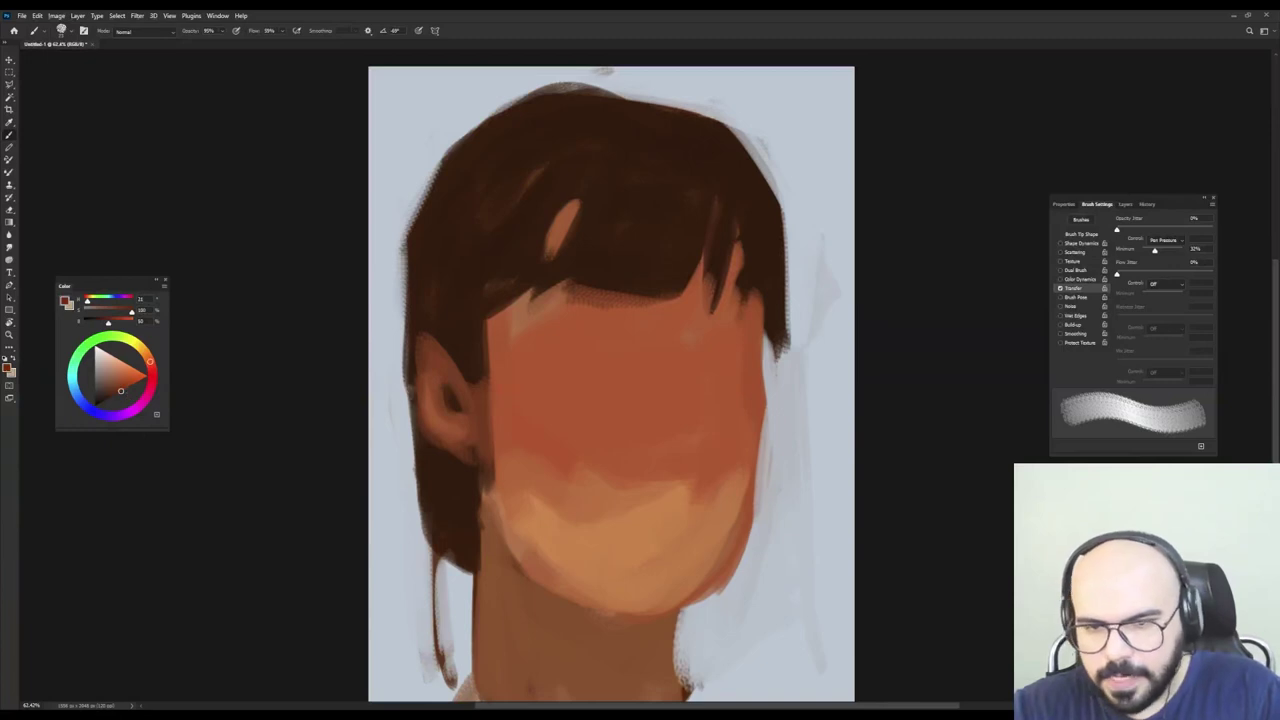
{"action": "mouse_move", "coordinate": [430, 340]}
{"action": "left_mouse_down"}
{"action": "mouse_move", "coordinate": [428, 365]}
{"action": "mouse_move", "coordinate": [460, 396]}
{"action": "mouse_move", "coordinate": [438, 386]}
{"action": "left_mouse_up"}
{"action": "key", "text": "shift+Right"}
{"action": "key", "text": "shift+Right"}
{"action": "key", "text": "shift+Right"}
{"action": "key", "text": "shift+Right"}
{"action": "key", "text": "shift+Right"}
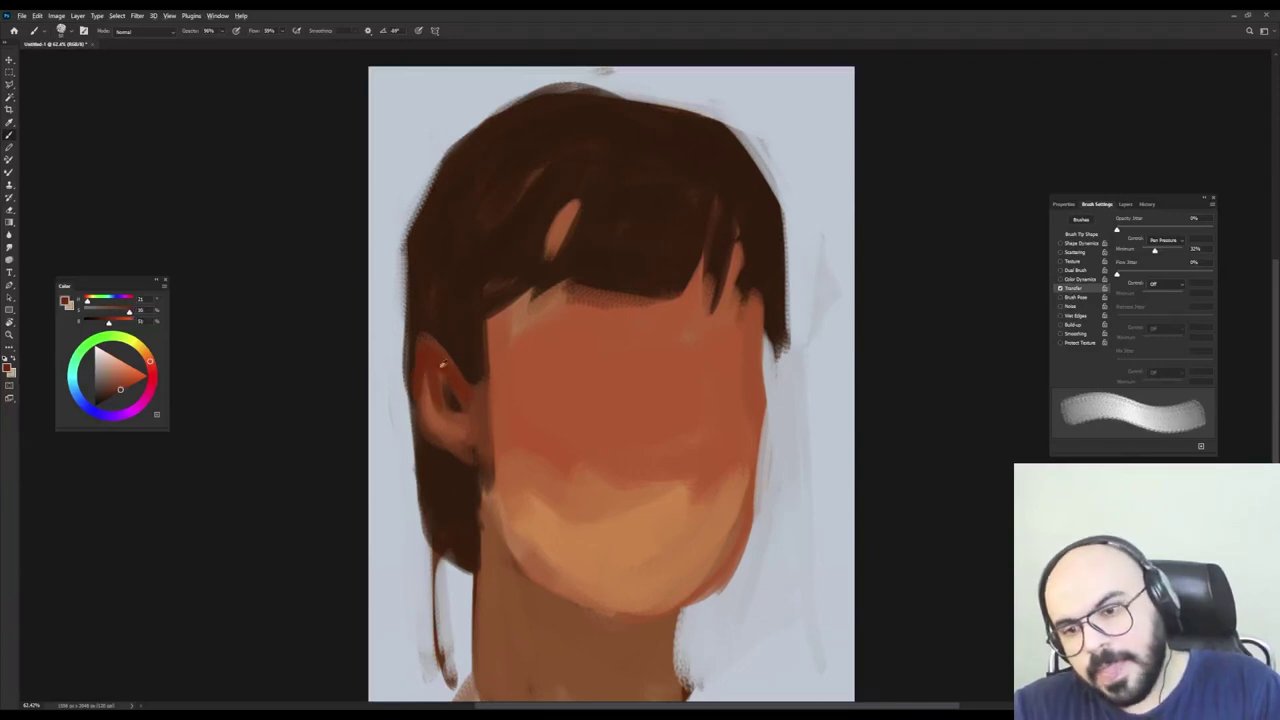
Paint over the ear's dark hollow with reddish skin tones and reinforce the red-brown inner folds.
{"action": "left_click", "coordinate": [432, 376], "text": "alt"}
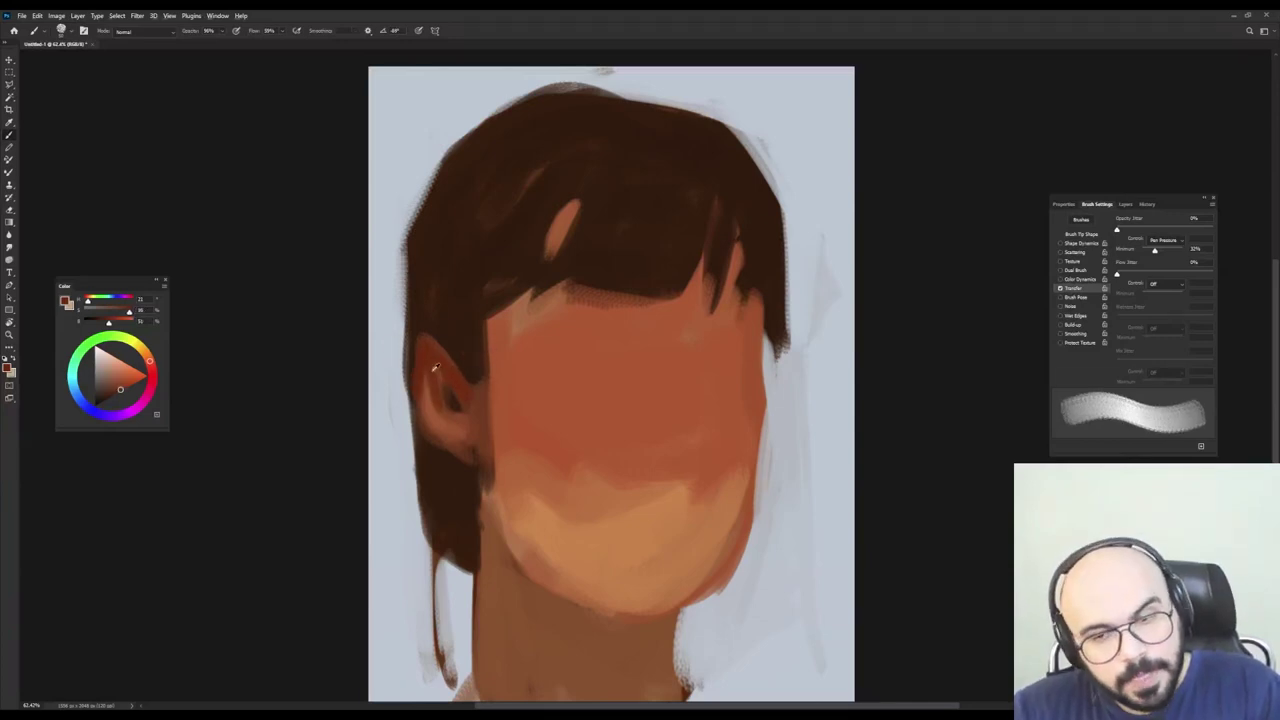
{"action": "left_click", "coordinate": [434, 366], "text": "alt"}
{"action": "left_click_drag", "start_coordinate": [433, 395], "coordinate": [436, 414]}
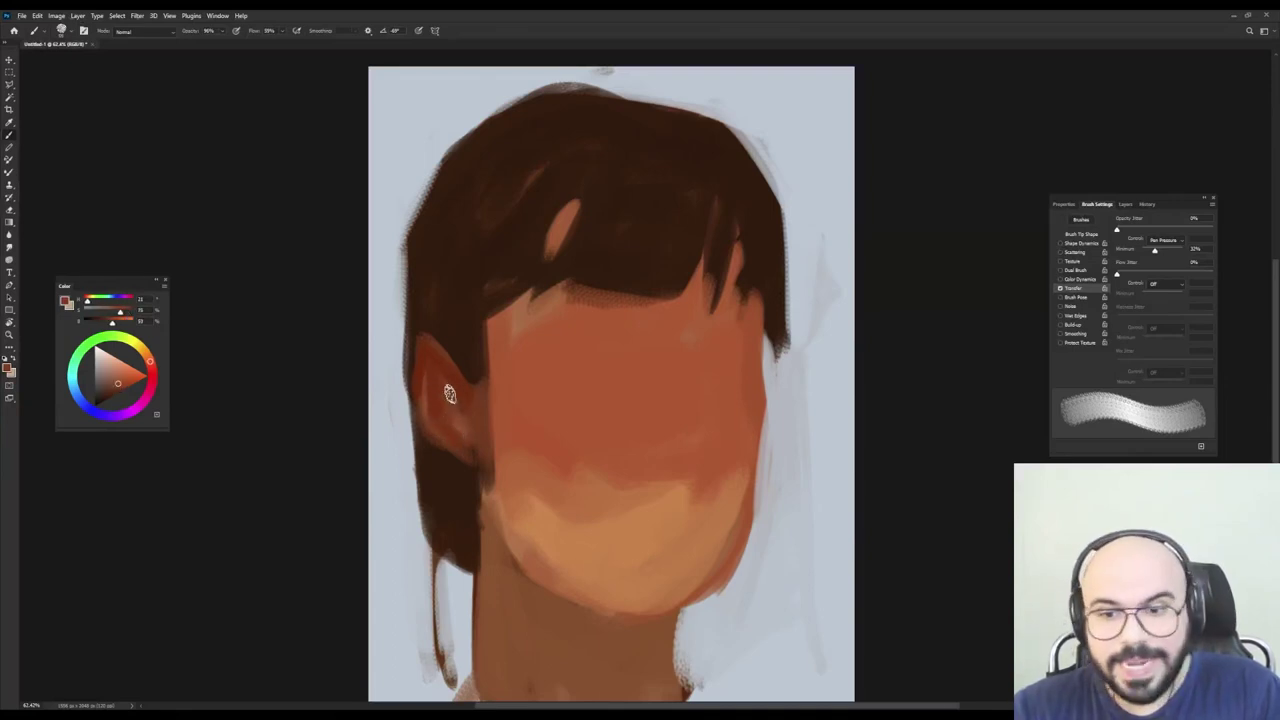
{"action": "left_click", "coordinate": [443, 362], "text": "alt"}
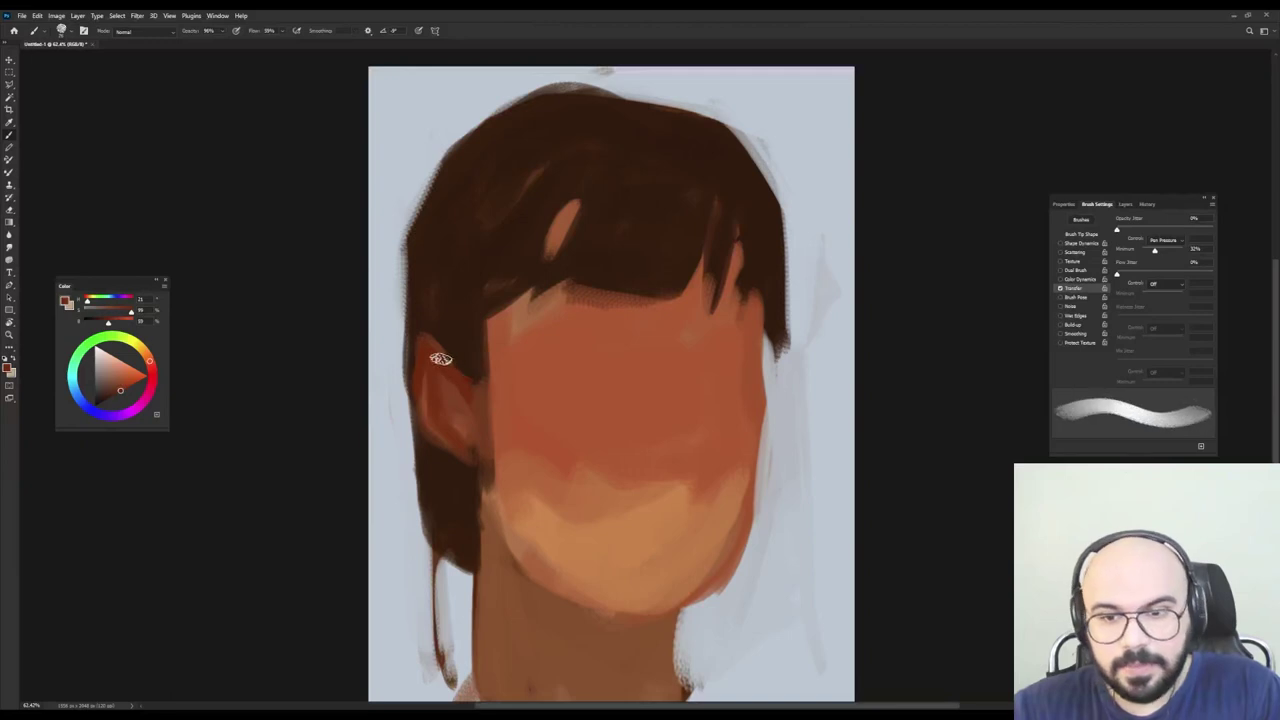
Paint dark brown hair over the front and top of the ear to lower its upper edge.
{"action": "left_click", "coordinate": [466, 369], "text": "alt"}
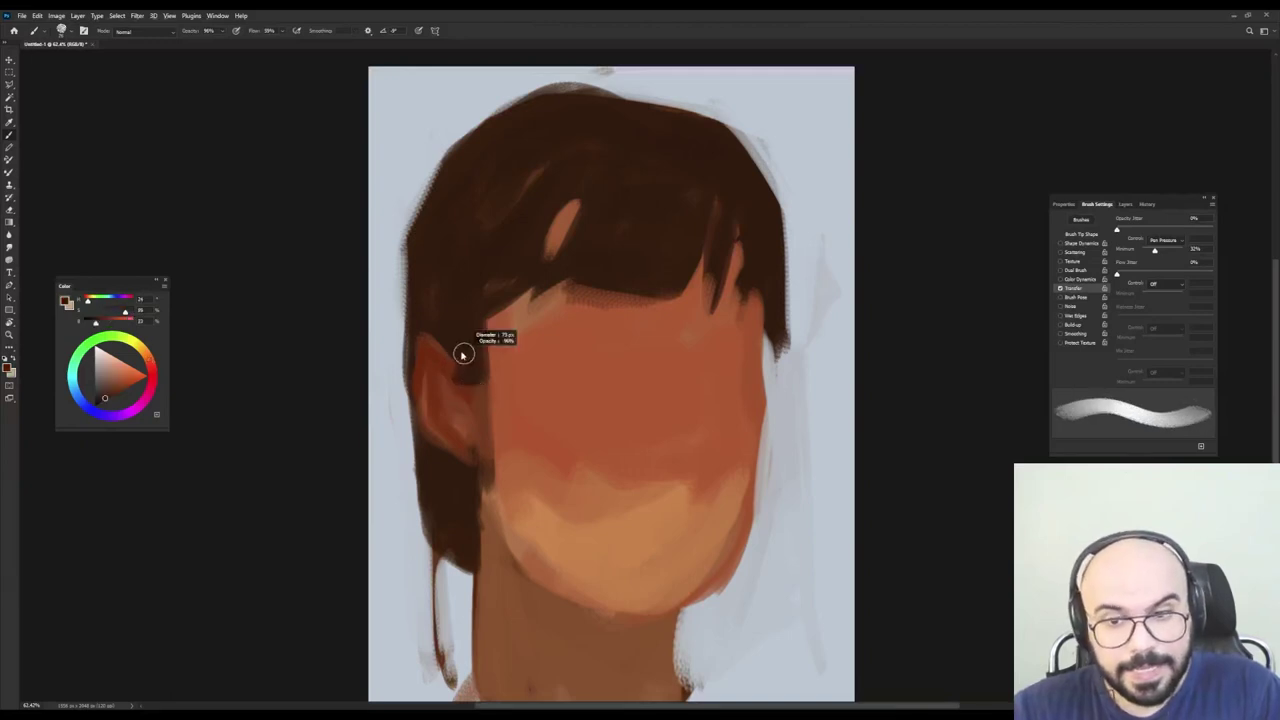
{"action": "left_click", "coordinate": [470, 357], "text": "alt"}
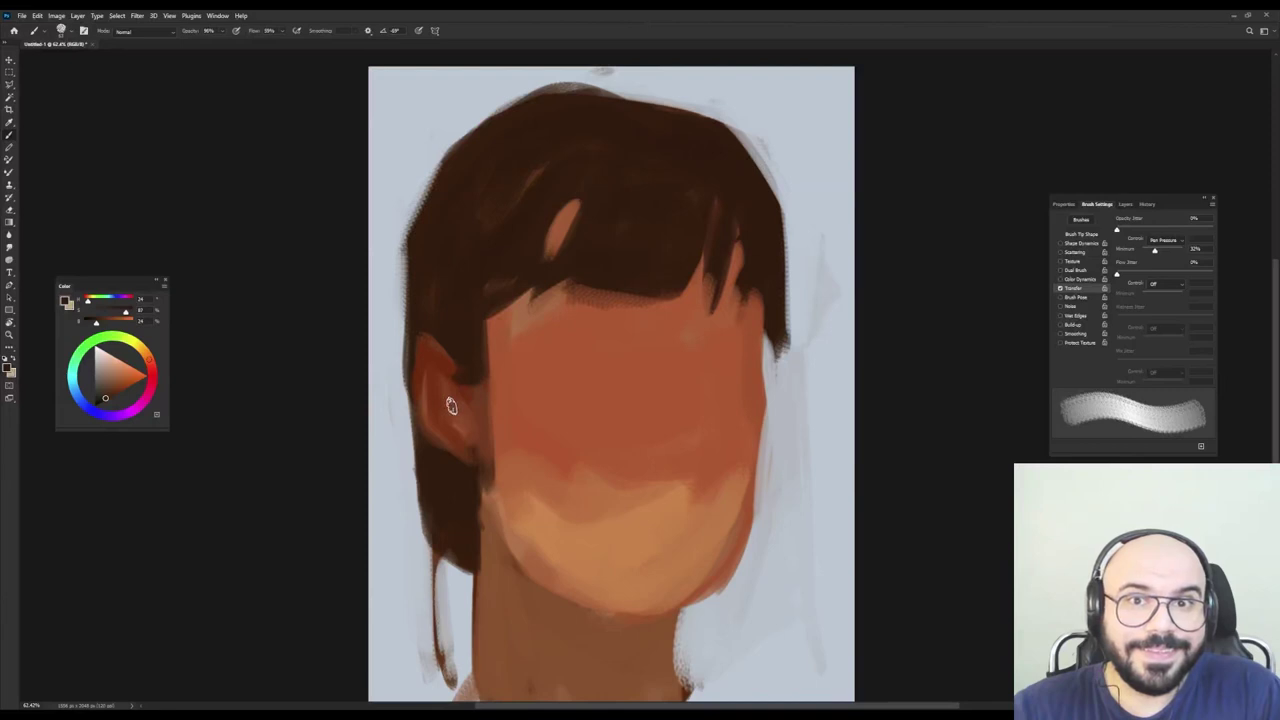
{"action": "left_click", "coordinate": [462, 355], "text": "alt"}
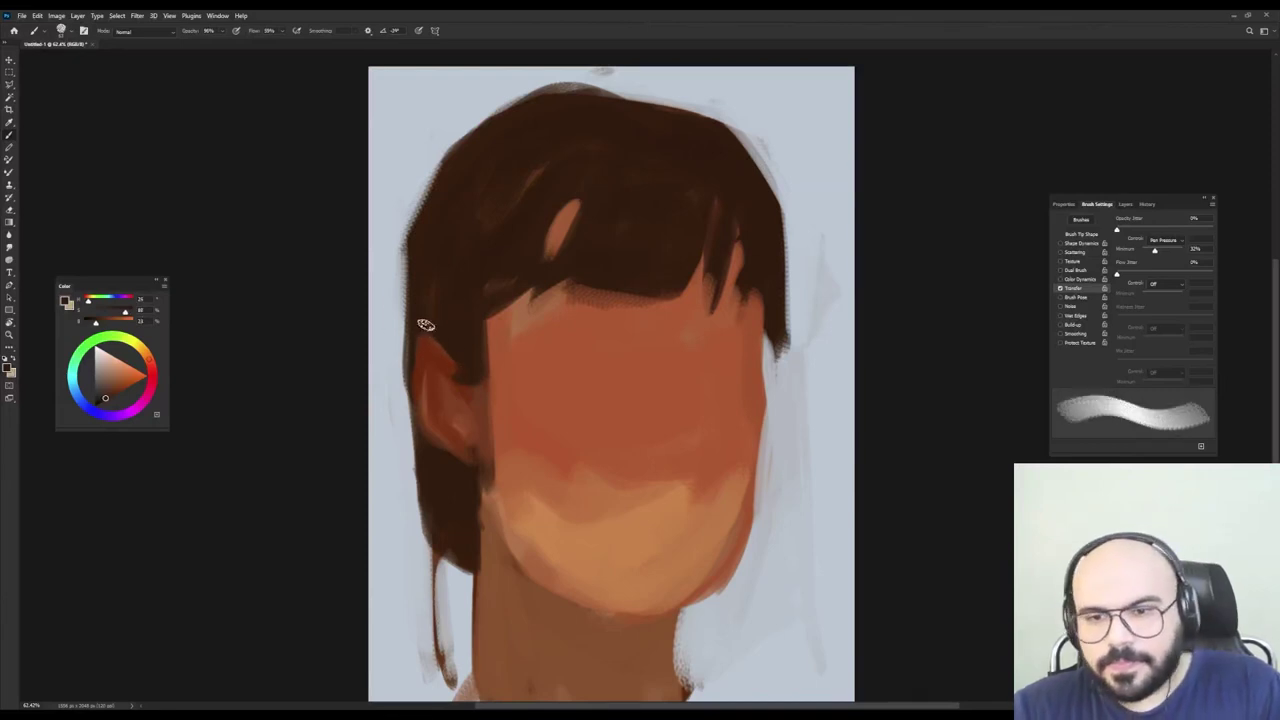
{"action": "key", "text": "shift+Right"}
{"action": "key", "text": "shift+Right"}
{"action": "left_click", "coordinate": [457, 348], "text": "alt"}
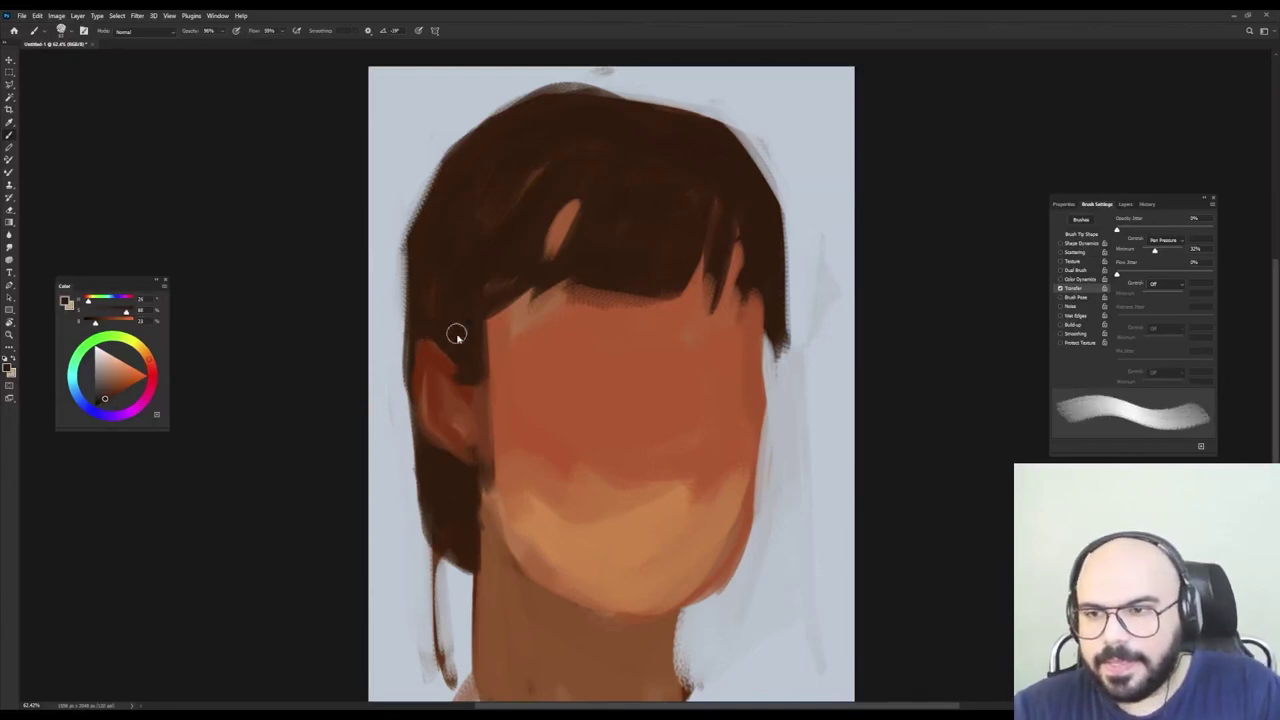
Paint a thin dark hair strand down in front of the ear toward the hair behind the jaw.
{"action": "key", "text": "shift+Left"}
{"action": "key", "text": "shift+Left"}
{"action": "key", "text": "shift+Left"}
{"action": "key", "text": "shift+Left"}
{"action": "left_click_drag", "start_coordinate": [470, 338], "coordinate": [464, 563]}
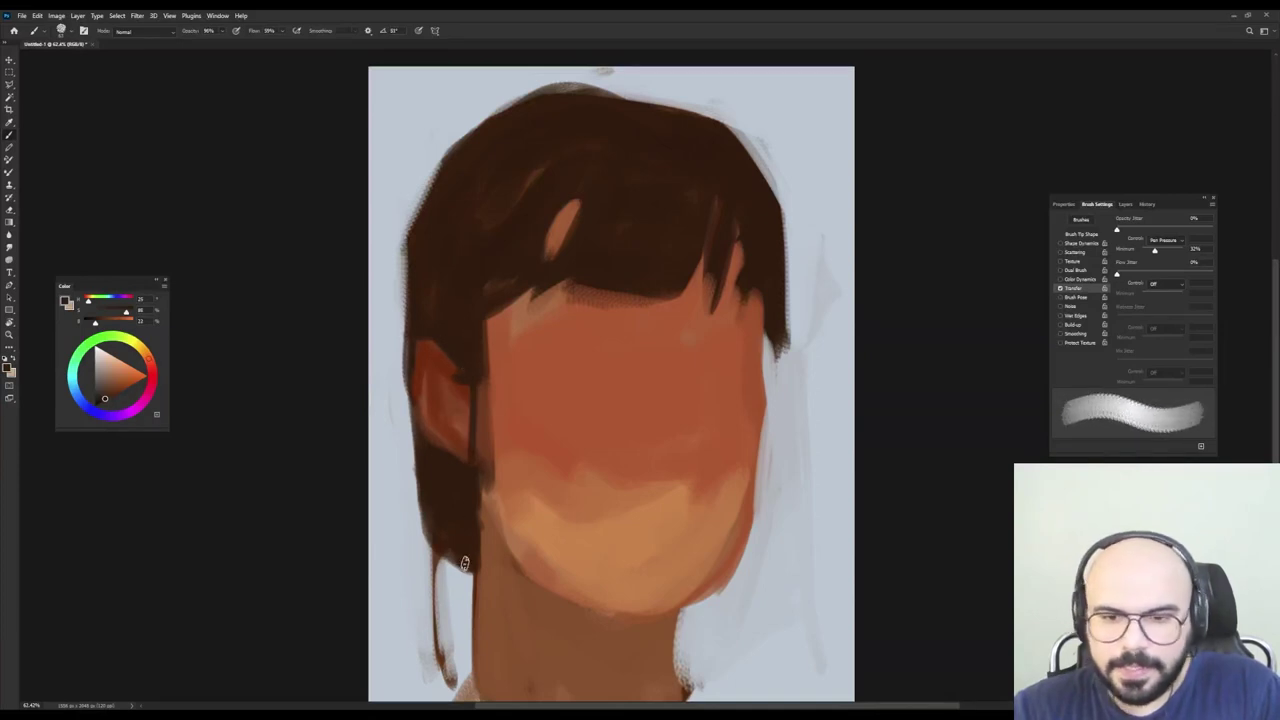
Clean up the rough lower edge of the fringe against the forehead with sampled color.
{"action": "left_click", "coordinate": [669, 220], "text": "alt"}
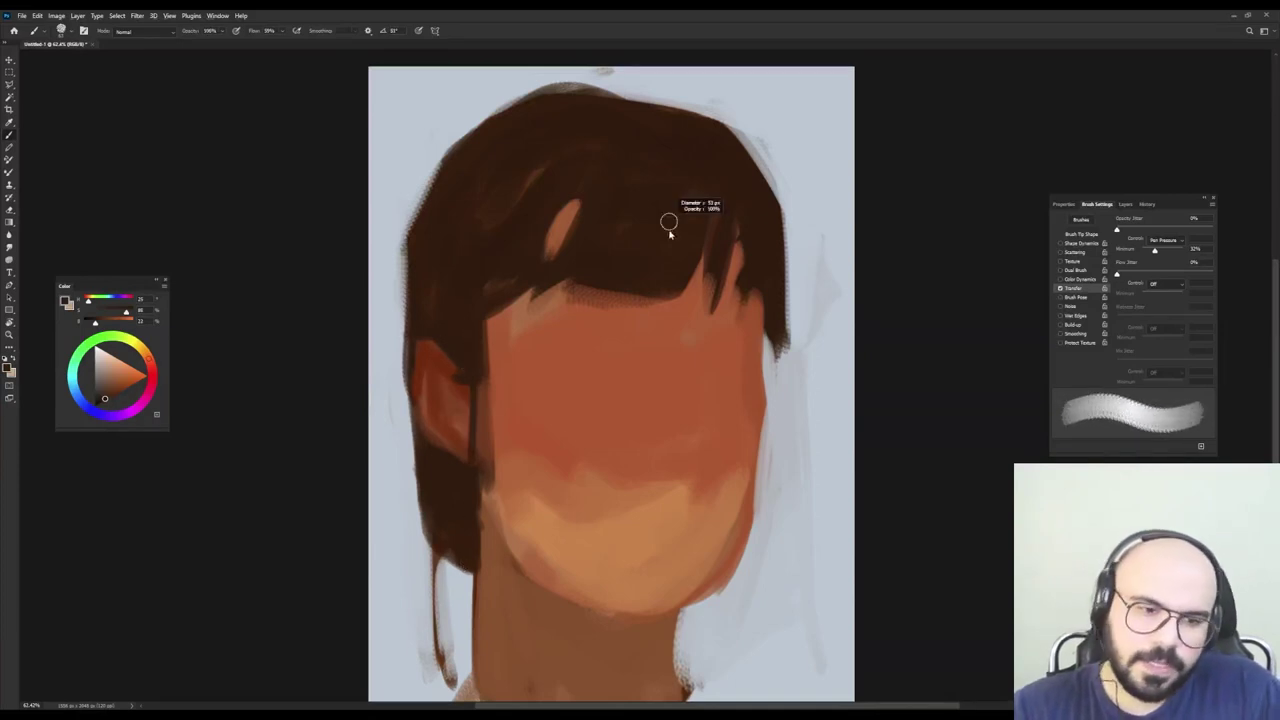
{"action": "left_click", "coordinate": [598, 298], "text": "alt"}
{"action": "key", "text": "9"}
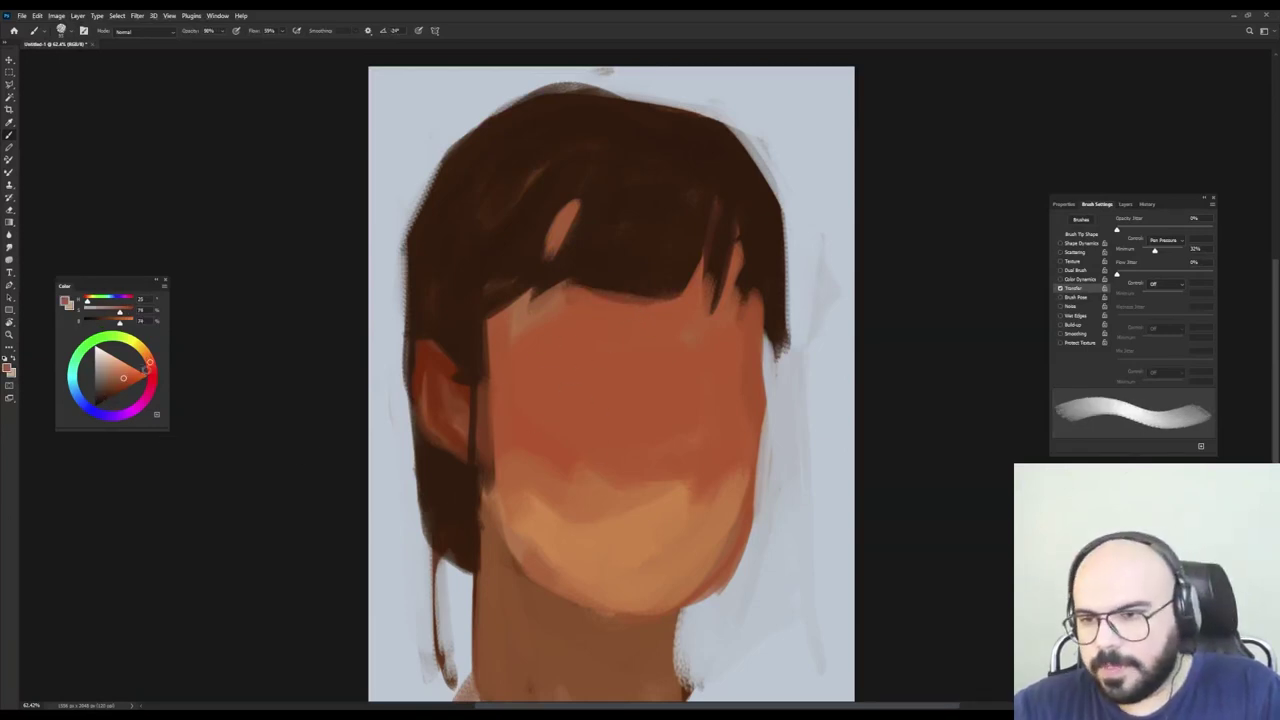
Choose a saturated dark red, paint small lips on the lower face, and trim their outline with sampled skin tones.
{"action": "left_click_drag", "start_coordinate": [145, 370], "coordinate": [141, 382]}
{"action": "left_click", "coordinate": [120, 387]}
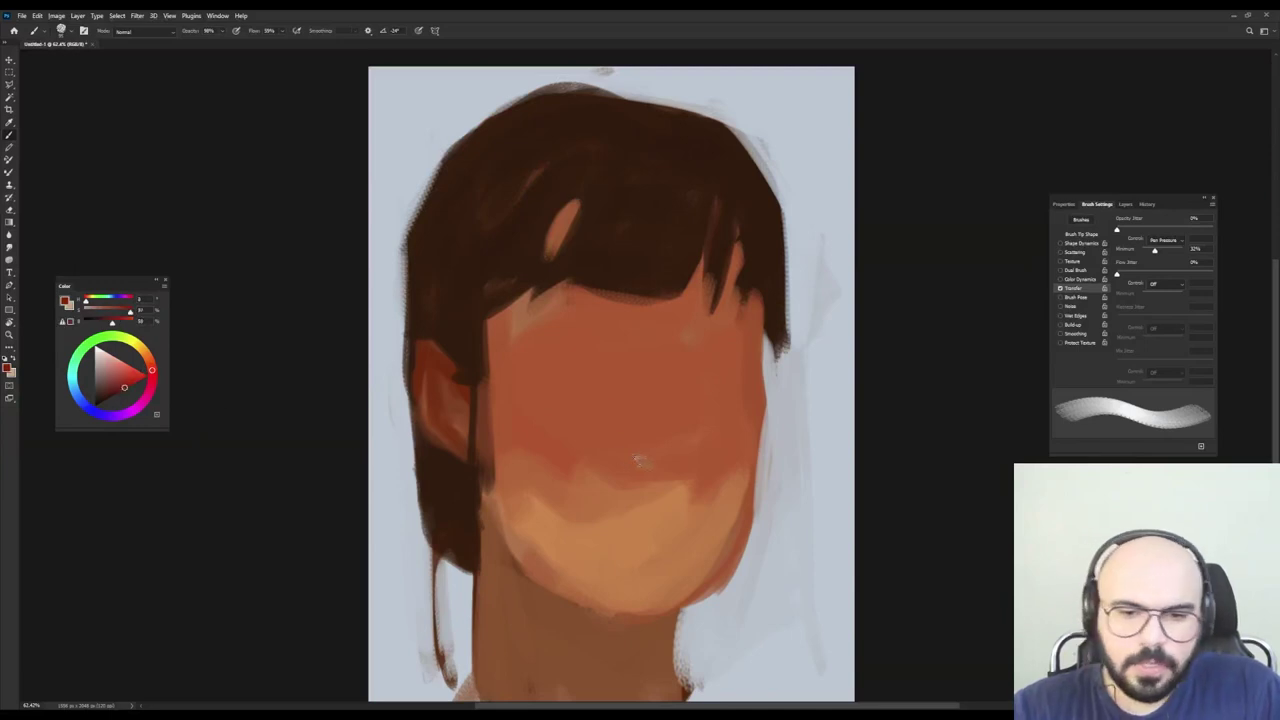
{"action": "mouse_move", "coordinate": [640, 472]}
{"action": "left_mouse_down"}
{"action": "mouse_move", "coordinate": [675, 468]}
{"action": "mouse_move", "coordinate": [689, 469]}
{"action": "left_mouse_up"}
{"action": "left_click", "coordinate": [628, 472], "text": "alt"}
{"action": "left_click", "coordinate": [678, 452], "text": "alt"}
{"action": "left_click", "coordinate": [673, 443], "text": "alt"}
{"action": "left_click", "coordinate": [597, 440], "text": "alt"}
{"action": "left_click_drag", "start_coordinate": [606, 474], "coordinate": [632, 490]}
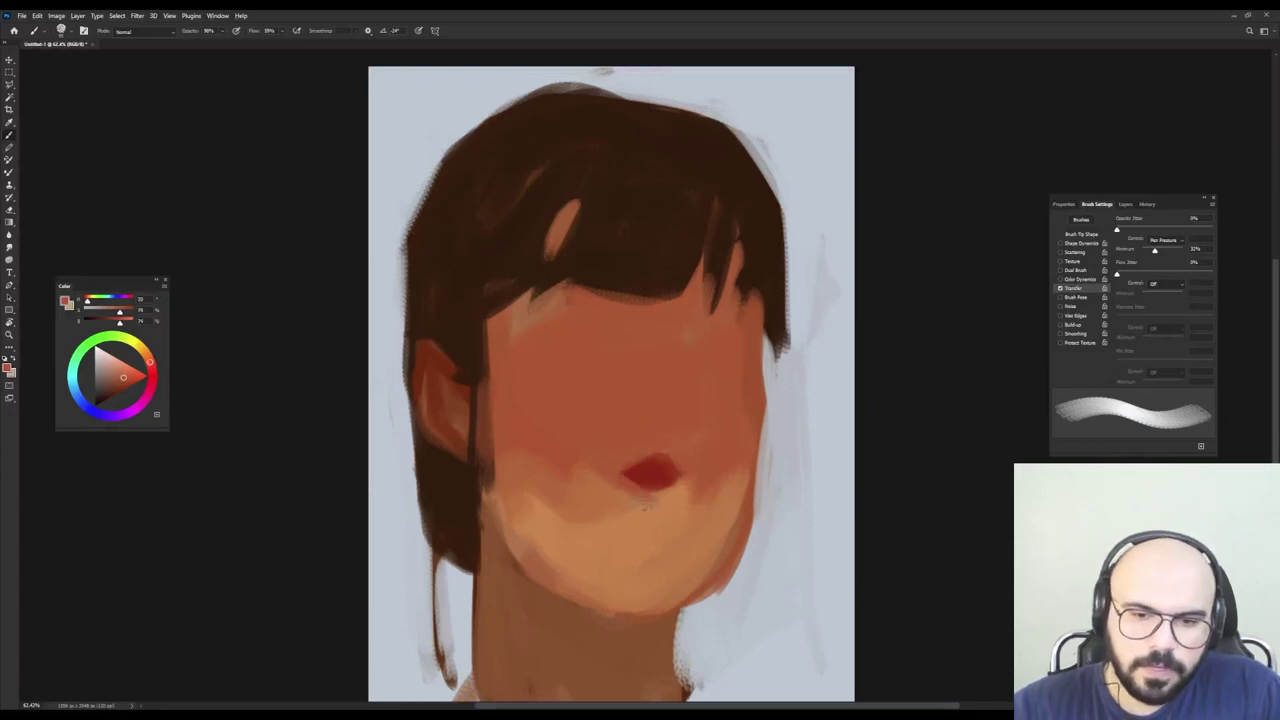
Paint lighter orange planes over the near cheek, from beside the red lips up to below the eye area, using sampled skin tones.
{"action": "left_click", "coordinate": [628, 513], "text": "alt"}
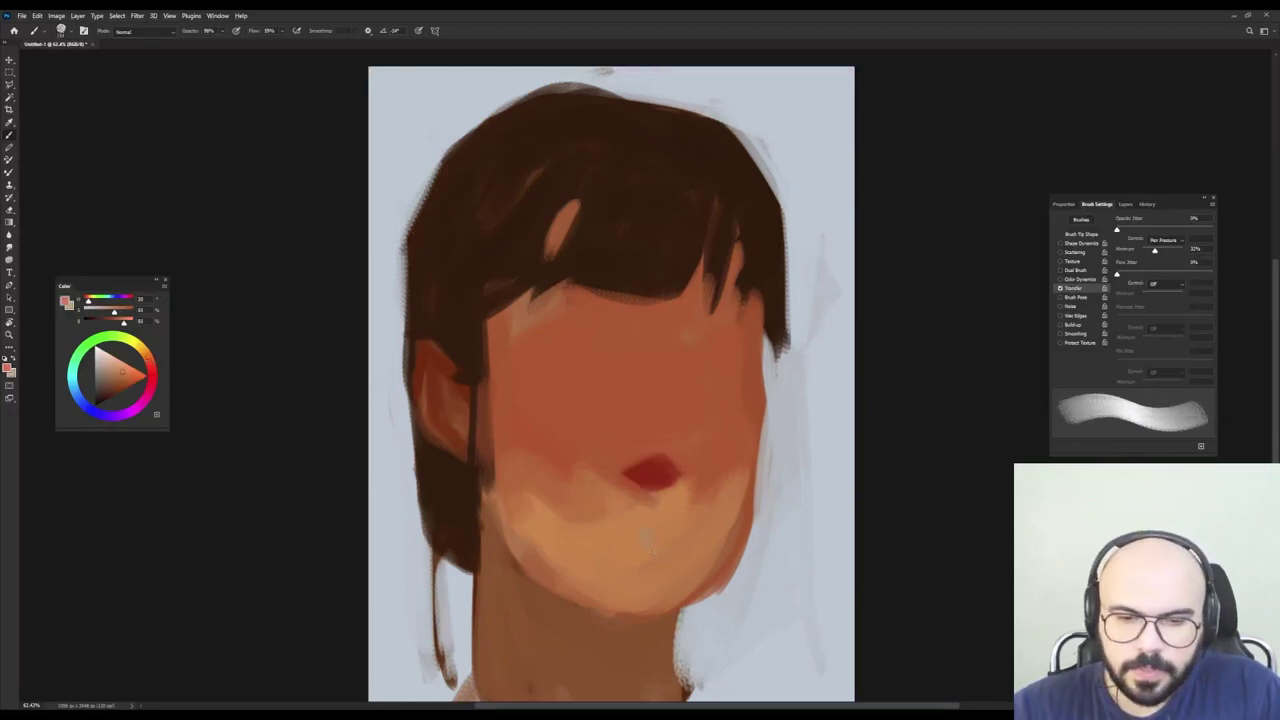
{"action": "left_click_drag", "start_coordinate": [598, 450], "coordinate": [640, 505]}
{"action": "left_click_drag", "start_coordinate": [593, 455], "coordinate": [527, 468]}
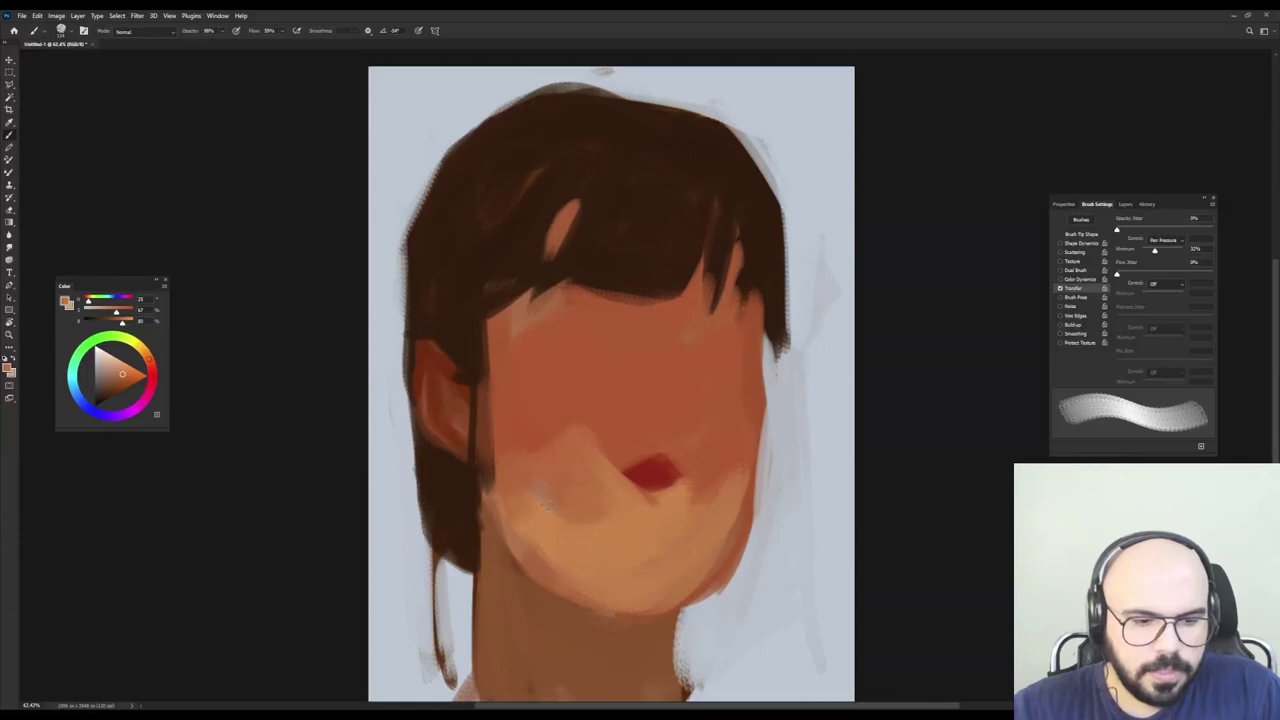
{"action": "left_click", "coordinate": [585, 440], "text": "alt"}
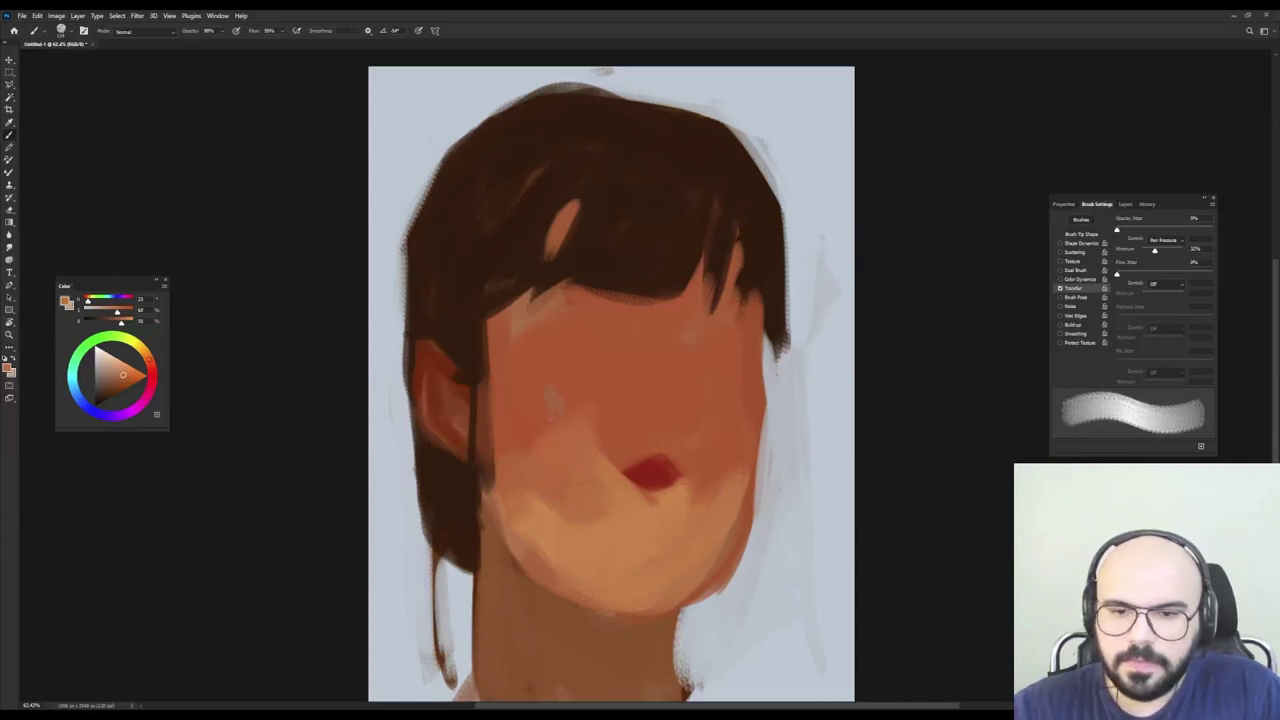
{"action": "key", "text": "shift+Left"}
{"action": "key", "text": "shift+Left"}
{"action": "left_click_drag", "start_coordinate": [522, 370], "coordinate": [589, 417]}
Paint a lighter orange plane over the far cheek, turning the brush tip to follow its form.
{"action": "key", "text": "shift+Right"}
{"action": "right_click", "coordinate": [703, 378], "text": "alt"}
{"action": "key", "text": "shift+Right"}
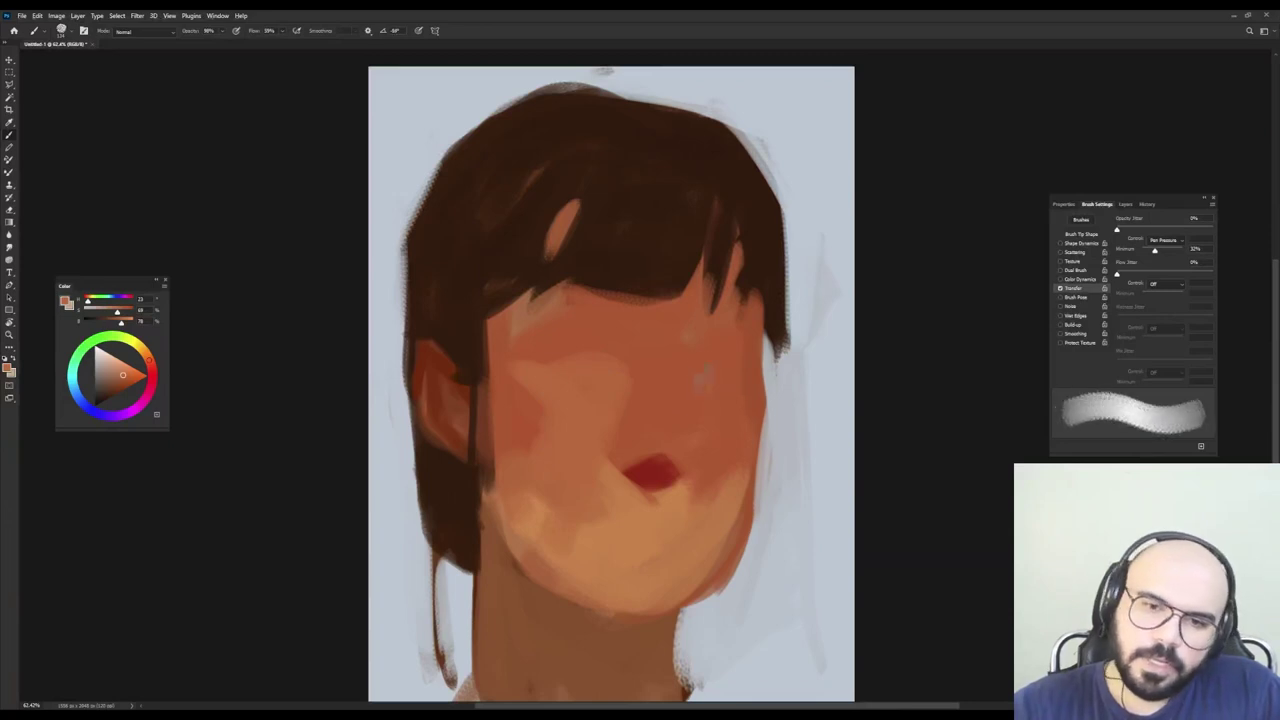
{"action": "left_click_drag", "start_coordinate": [712, 366], "coordinate": [733, 423]}
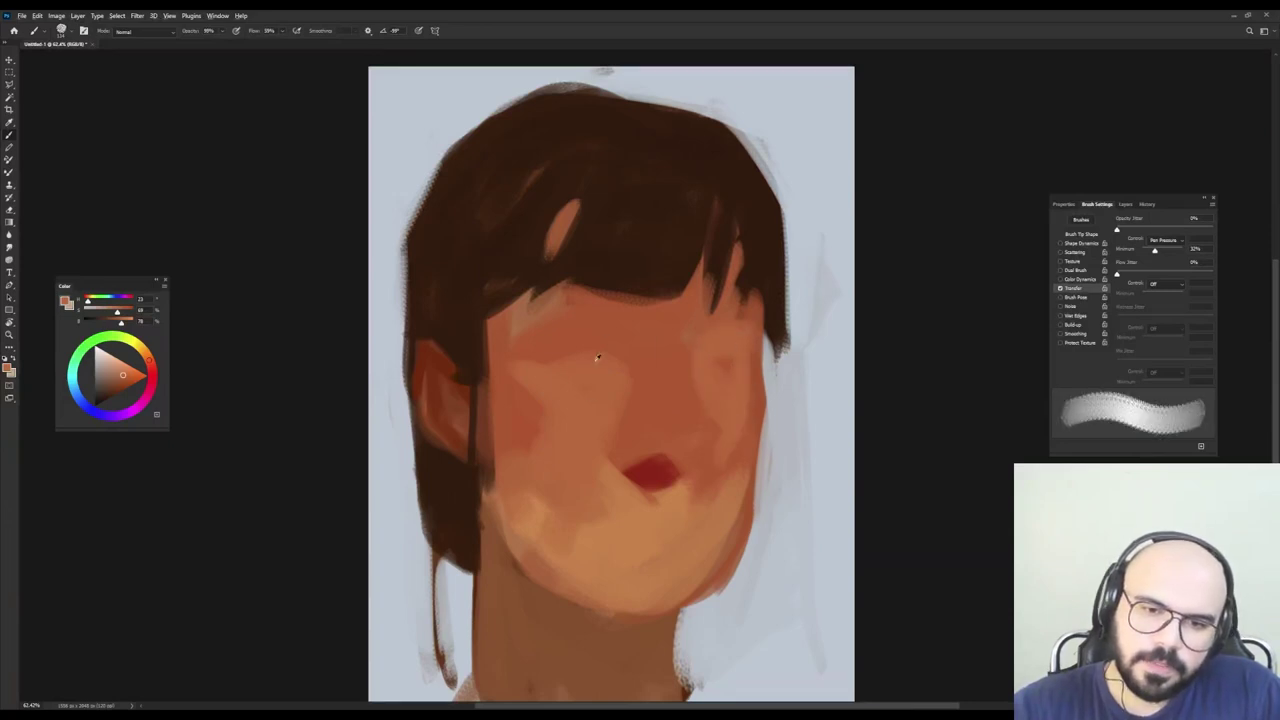
Block in the near eye socket below the fringe with dark red sampled from the lips and refine its edges with sampled forehead tones.
{"action": "left_click", "coordinate": [540, 341], "text": "alt"}
{"action": "key", "text": "shift+Right"}
{"action": "key", "text": "shift+Right"}
{"action": "key", "text": "shift+Right"}
{"action": "key", "text": "shift+Right"}
{"action": "right_click", "coordinate": [557, 343], "text": "alt"}
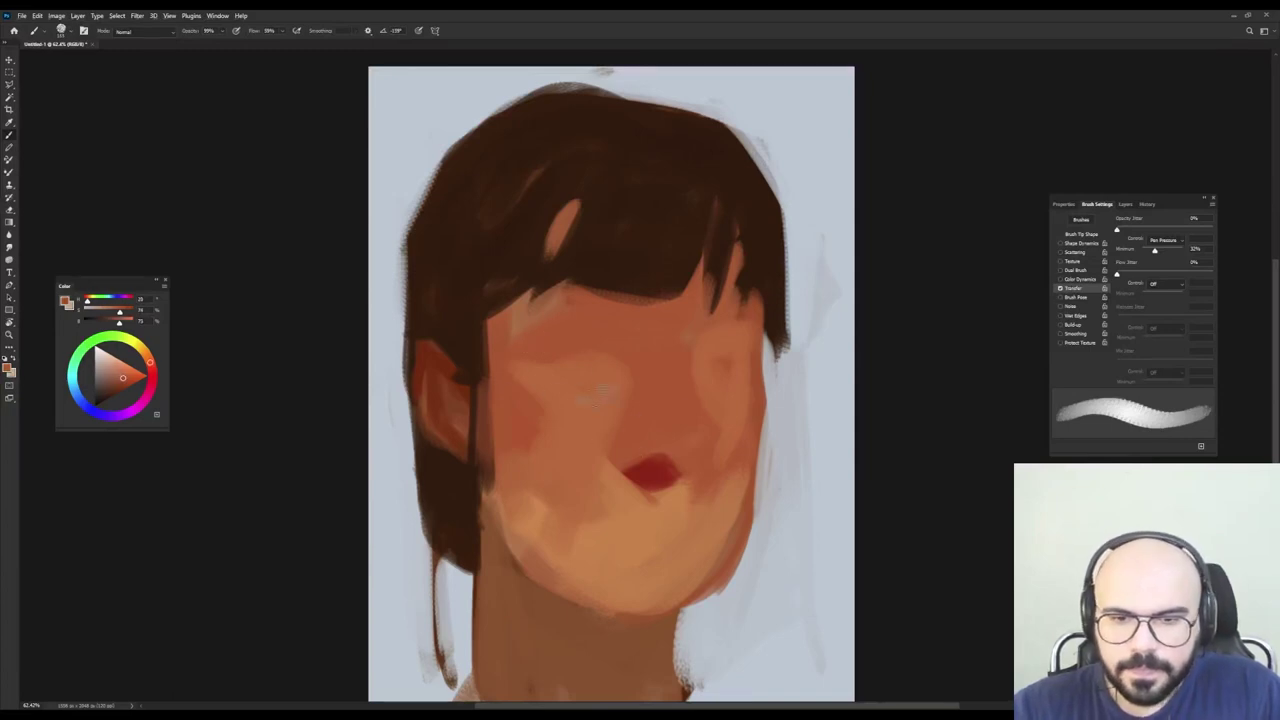
{"action": "key", "text": "shift+Right"}
{"action": "key", "text": "shift+Right"}
{"action": "key", "text": "shift+Right"}
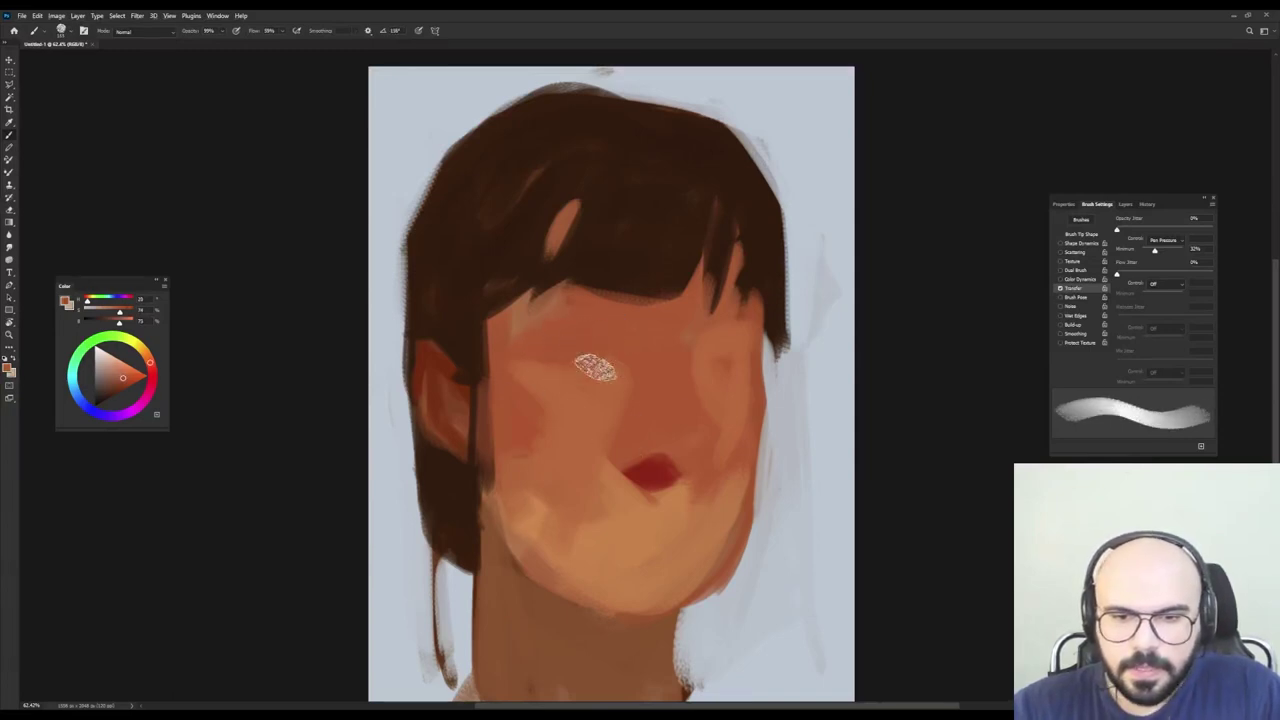
{"action": "left_click", "coordinate": [671, 464], "text": "alt"}
{"action": "mouse_move", "coordinate": [547, 355]}
{"action": "left_mouse_down"}
{"action": "mouse_move", "coordinate": [577, 371]}
{"action": "mouse_move", "coordinate": [582, 343]}
{"action": "mouse_move", "coordinate": [565, 349]}
{"action": "mouse_move", "coordinate": [577, 361]}
{"action": "mouse_move", "coordinate": [539, 356]}
{"action": "mouse_move", "coordinate": [593, 343]}
{"action": "mouse_move", "coordinate": [525, 368]}
{"action": "mouse_move", "coordinate": [600, 337]}
{"action": "mouse_move", "coordinate": [584, 318]}
{"action": "mouse_move", "coordinate": [608, 338]}
{"action": "left_mouse_up"}
{"action": "left_click", "coordinate": [560, 323], "text": "alt"}
{"action": "key", "text": "shift+Left"}
{"action": "key", "text": "shift+Left"}
{"action": "key", "text": "shift+Left"}
{"action": "key", "text": "bracketleft"}
Paint the far eye socket in the sampled red and add a lighter nose bridge between the sockets.
{"action": "left_click", "coordinate": [573, 355], "text": "alt"}
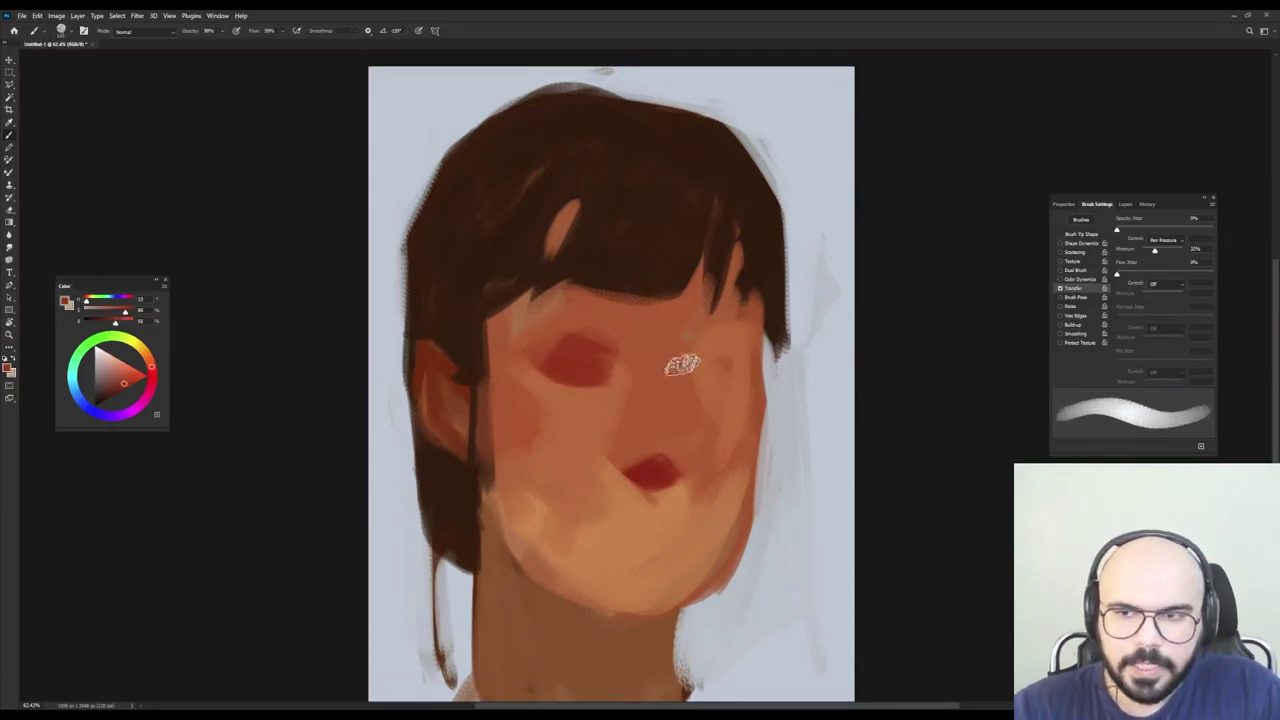
{"action": "mouse_move", "coordinate": [730, 360]}
{"action": "left_mouse_down"}
{"action": "mouse_move", "coordinate": [694, 371]}
{"action": "mouse_move", "coordinate": [678, 351]}
{"action": "mouse_move", "coordinate": [651, 369]}
{"action": "mouse_move", "coordinate": [659, 460]}
{"action": "mouse_move", "coordinate": [631, 431]}
{"action": "mouse_move", "coordinate": [617, 436]}
{"action": "left_mouse_up"}
{"action": "left_click", "coordinate": [689, 371], "text": "alt"}
{"action": "left_click", "coordinate": [651, 371], "text": "alt"}
Reshape the red form below the nose with sampled red and skin tones, adding a red stroke up beside the nose tip.
{"action": "left_click", "coordinate": [645, 469], "text": "alt"}
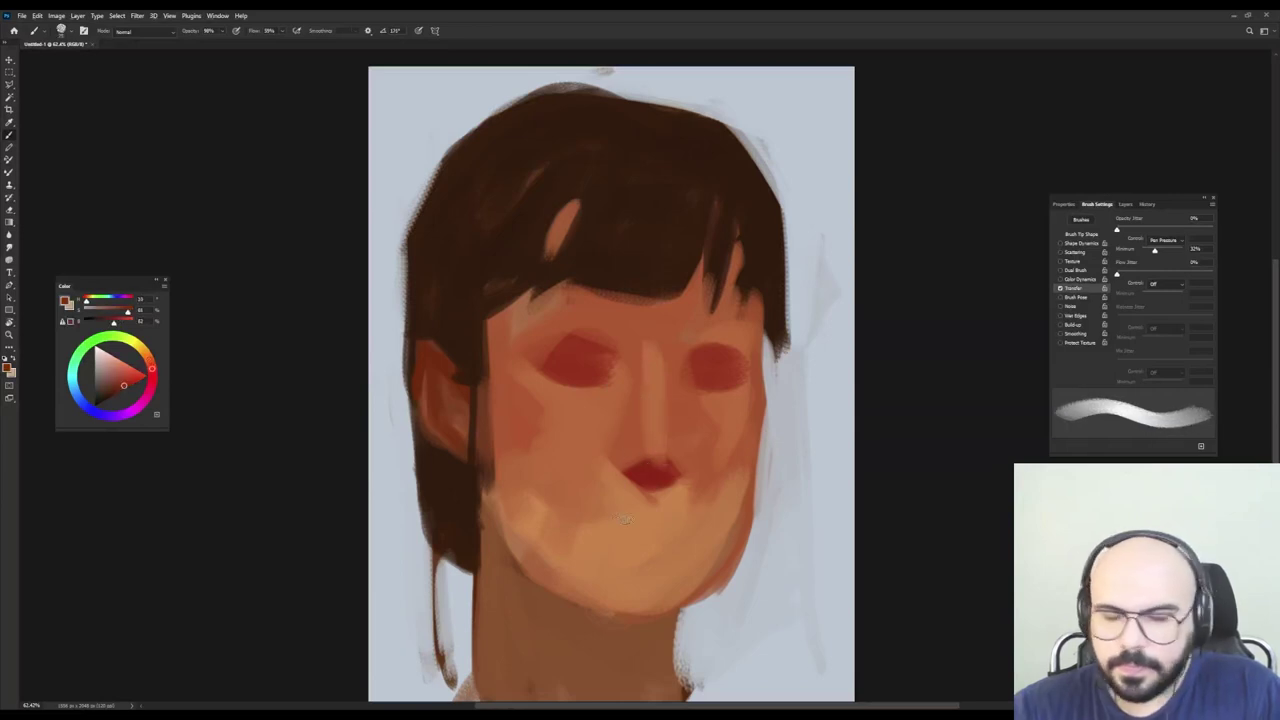
{"action": "left_click", "coordinate": [627, 494], "text": "alt"}
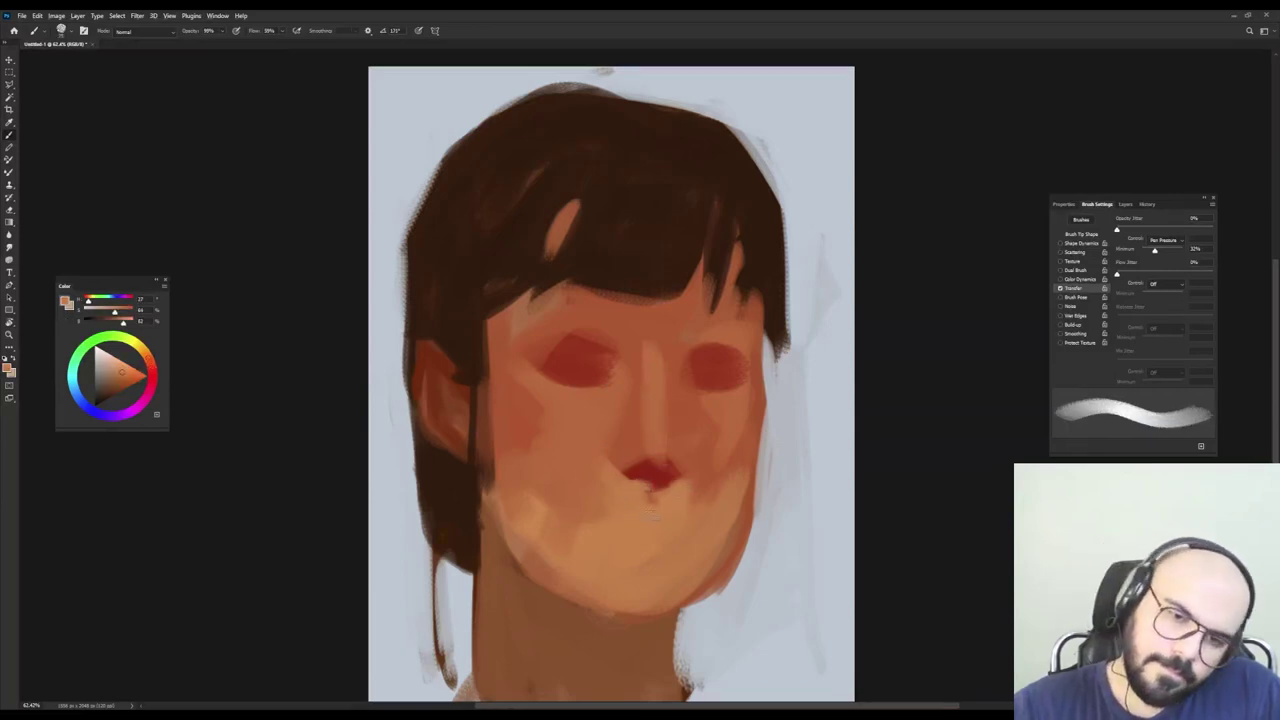
{"action": "left_click", "coordinate": [652, 481], "text": "alt"}
{"action": "left_click", "coordinate": [636, 468], "text": "alt"}
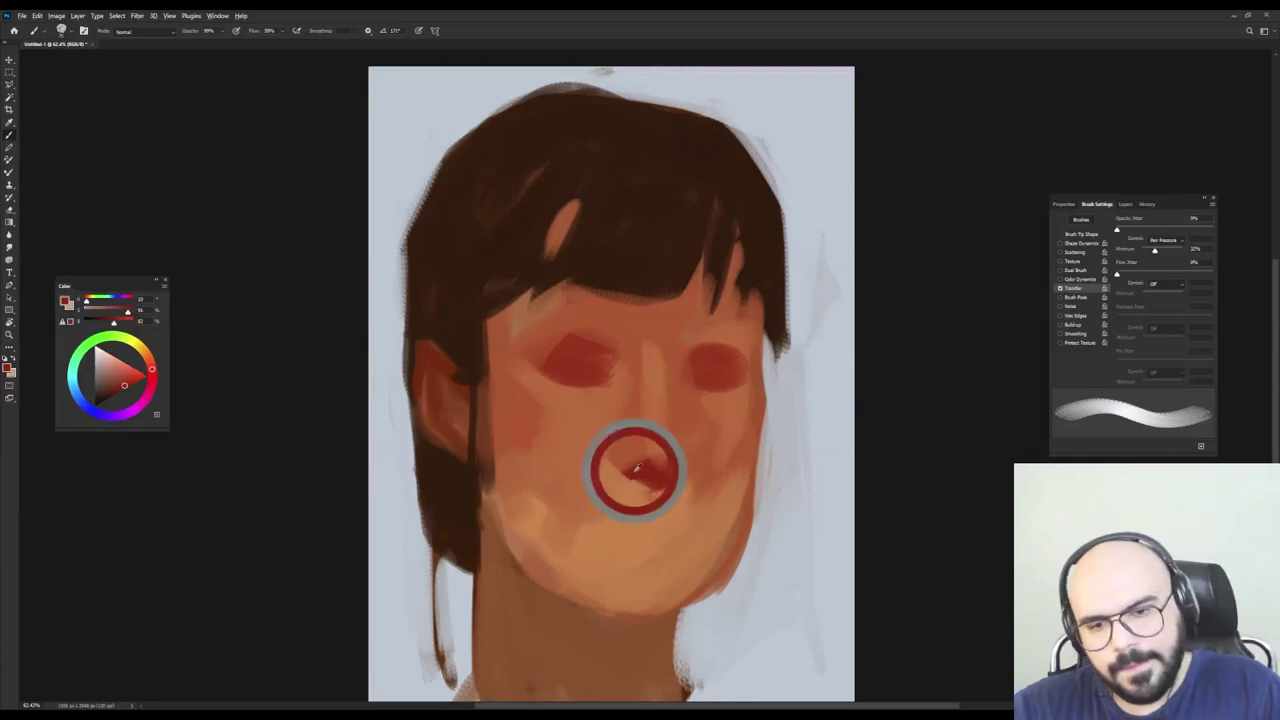
{"action": "mouse_move", "coordinate": [632, 475]}
{"action": "left_mouse_down"}
{"action": "mouse_move", "coordinate": [642, 435]}
{"action": "mouse_move", "coordinate": [628, 423]}
{"action": "mouse_move", "coordinate": [611, 459]}
{"action": "mouse_move", "coordinate": [641, 452]}
{"action": "left_mouse_up"}
{"action": "left_click", "coordinate": [626, 427], "text": "alt"}
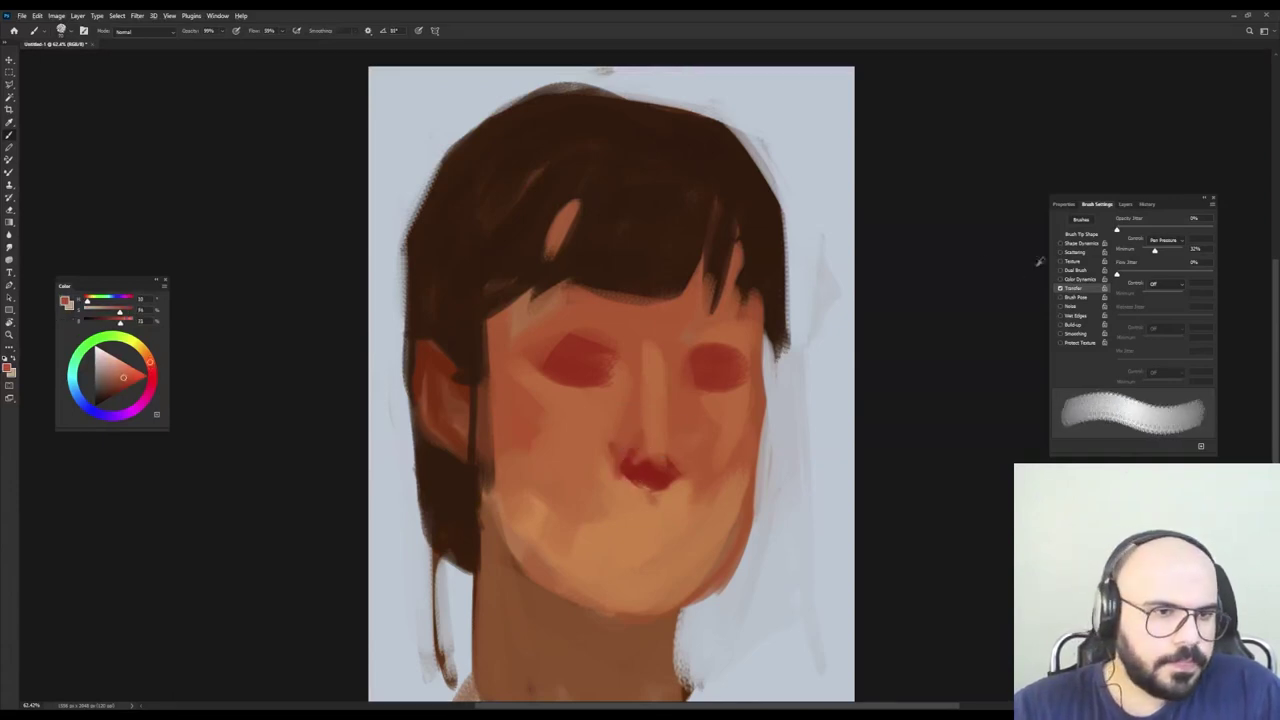
Paint a red shadow from the near eye's inner corner down the side of the nose and widen the far eye socket toward the nose.
{"action": "left_click", "coordinate": [608, 365], "text": "alt"}
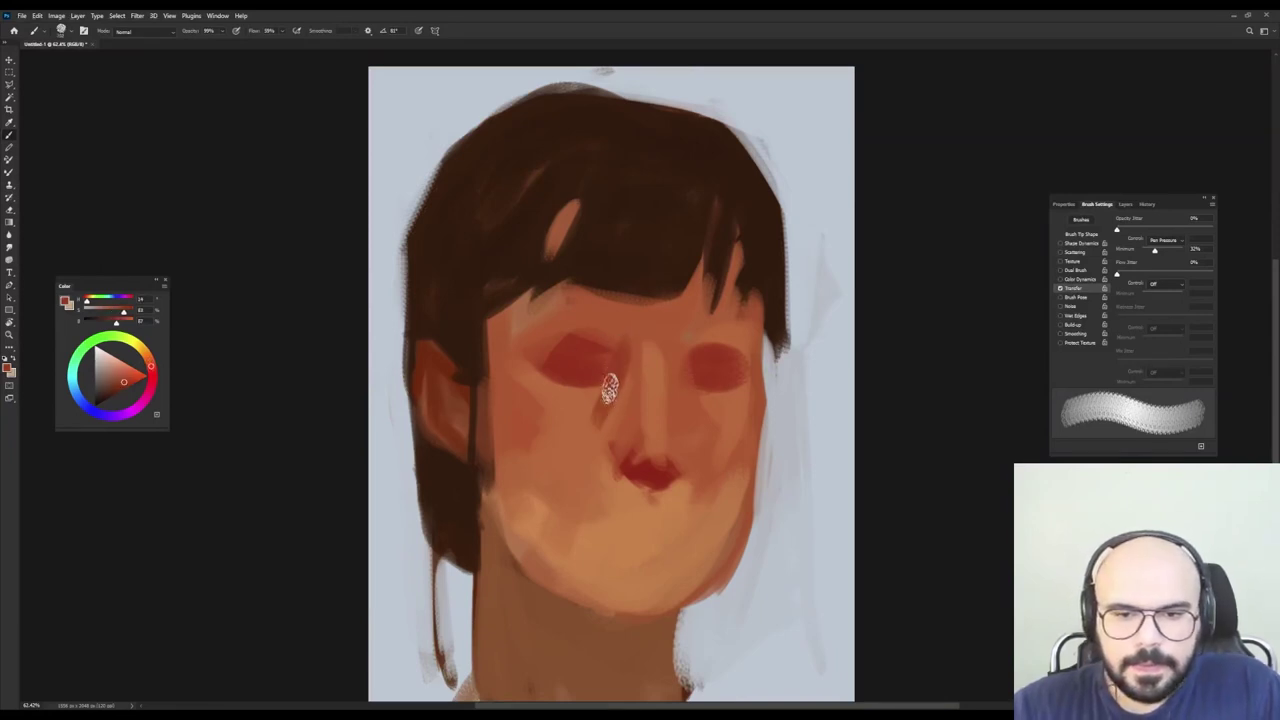
{"action": "left_click_drag", "start_coordinate": [610, 388], "coordinate": [599, 412]}
{"action": "mouse_move", "coordinate": [598, 357]}
{"action": "left_mouse_down"}
{"action": "mouse_move", "coordinate": [588, 344]}
{"action": "mouse_move", "coordinate": [688, 373]}
{"action": "mouse_move", "coordinate": [742, 362]}
{"action": "left_mouse_up"}
{"action": "left_click", "coordinate": [593, 353], "text": "alt"}
{"action": "key", "text": "shift+Right"}
{"action": "key", "text": "shift+Right"}
{"action": "key", "text": "shift+Right"}
{"action": "right_click", "coordinate": [609, 344], "text": "alt"}
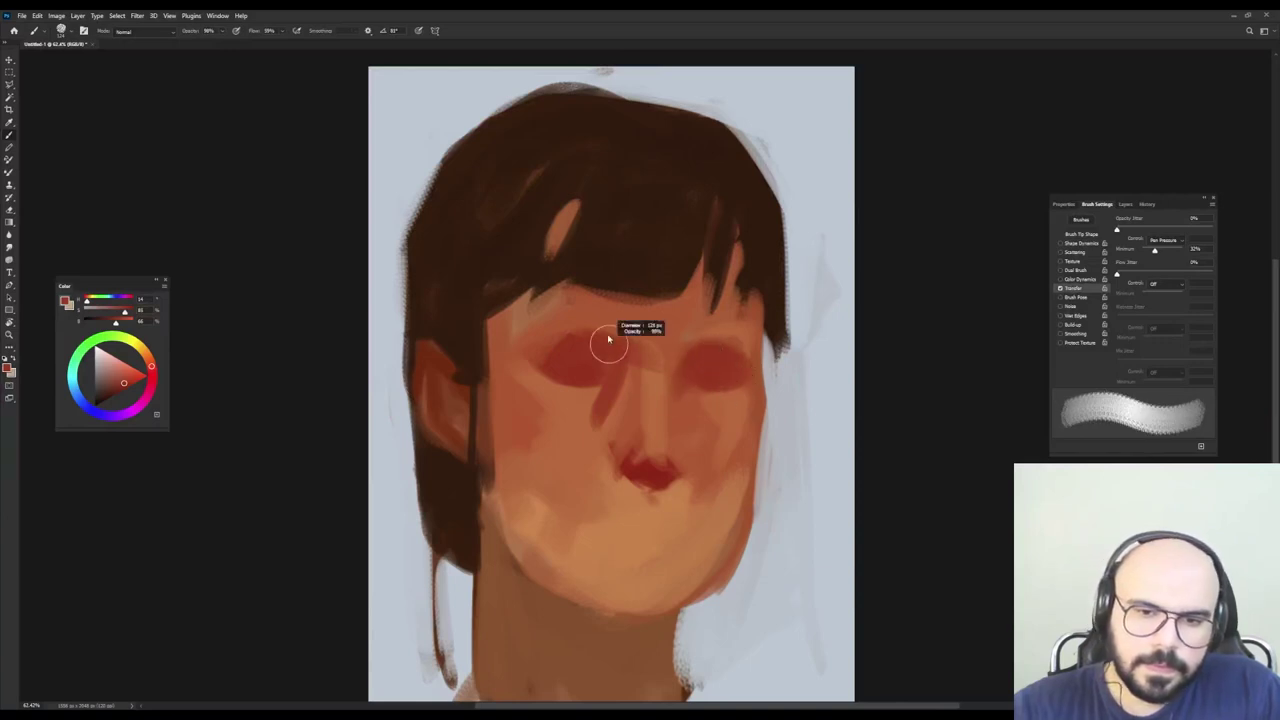
Even out the outer near cheek with sampled orange and paint a redder band down the side of the face to the jaw.
{"action": "left_click", "coordinate": [634, 320], "text": "alt"}
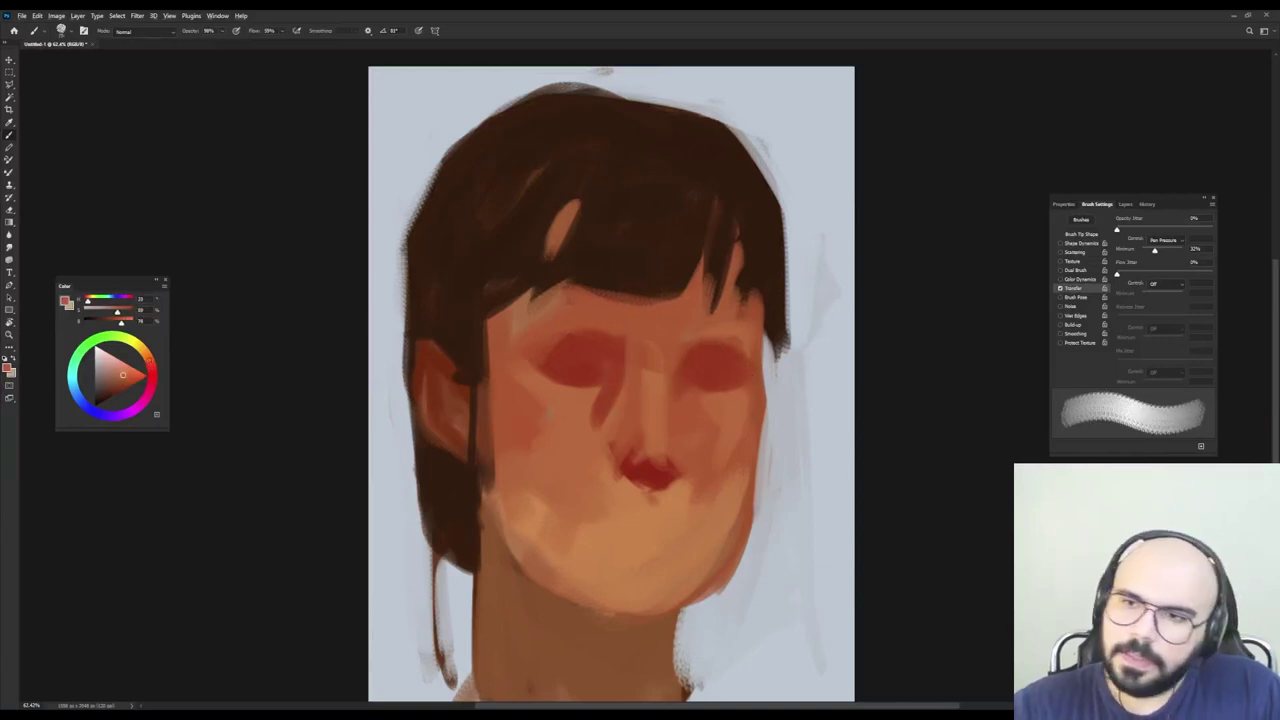
{"action": "key", "text": "shift+Left"}
{"action": "key", "text": "shift+Left"}
{"action": "left_click_drag", "start_coordinate": [522, 385], "coordinate": [517, 456]}
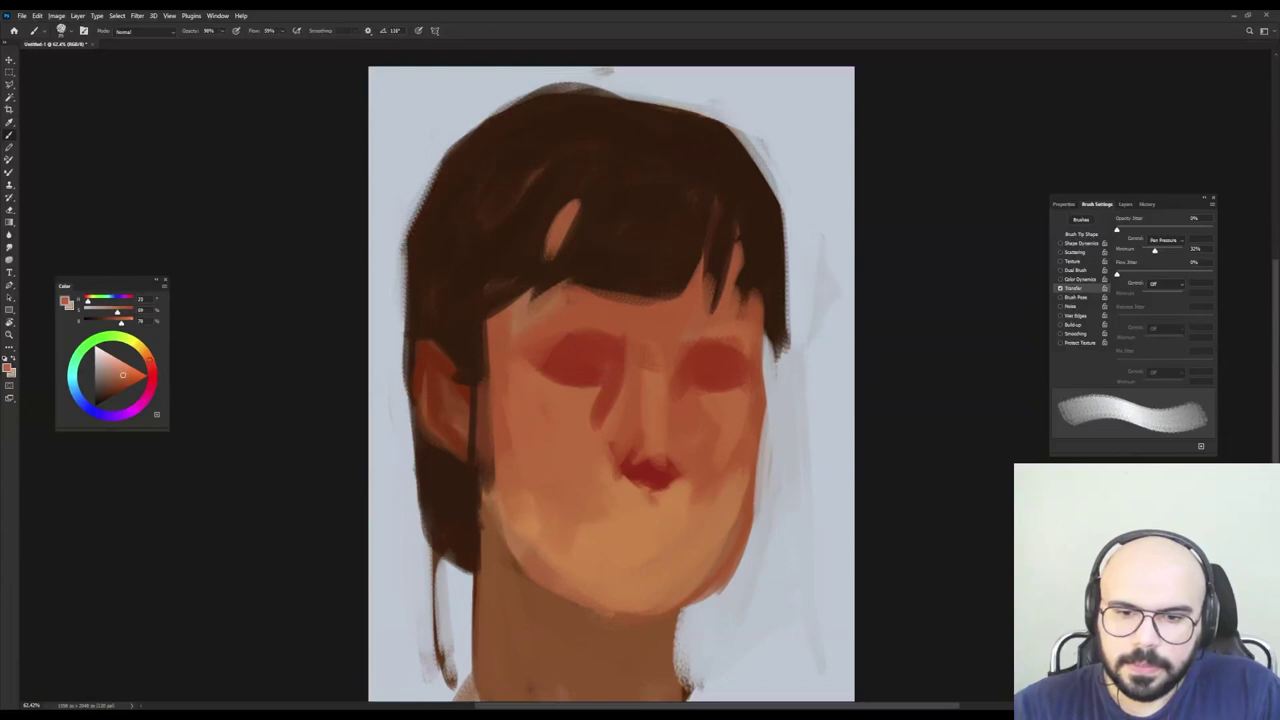
{"action": "left_click", "coordinate": [545, 343], "text": "alt"}
{"action": "mouse_move", "coordinate": [503, 394]}
{"action": "left_mouse_down"}
{"action": "mouse_move", "coordinate": [477, 430]}
{"action": "mouse_move", "coordinate": [519, 576]}
{"action": "left_mouse_up"}
{"action": "left_click_drag", "start_coordinate": [489, 416], "coordinate": [523, 592]}
{"action": "left_click", "coordinate": [490, 530], "text": "alt"}
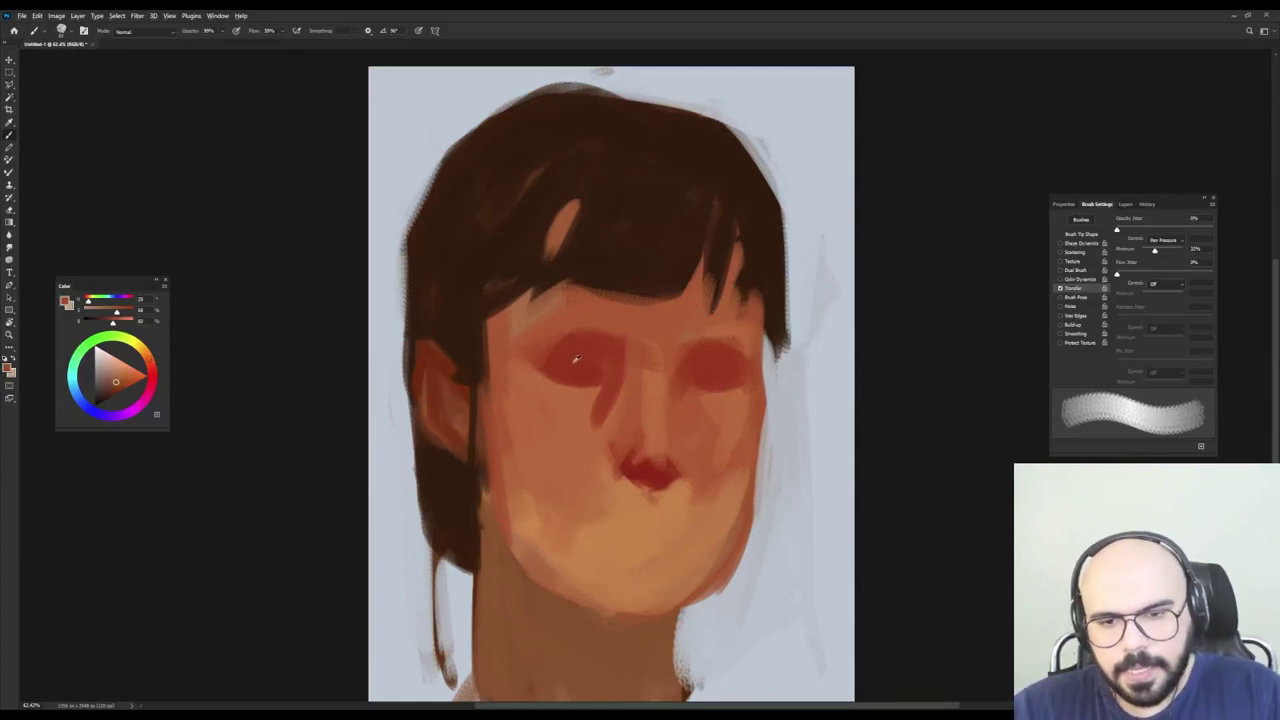
Paint a dark red-brown shadow line along the jaw, from below the ear under the chin to the far side.
{"action": "left_click", "coordinate": [454, 397], "text": "alt"}
{"action": "key", "text": "shift+Left"}
{"action": "key", "text": "shift+Left"}
{"action": "left_click_drag", "start_coordinate": [507, 502], "coordinate": [500, 516]}
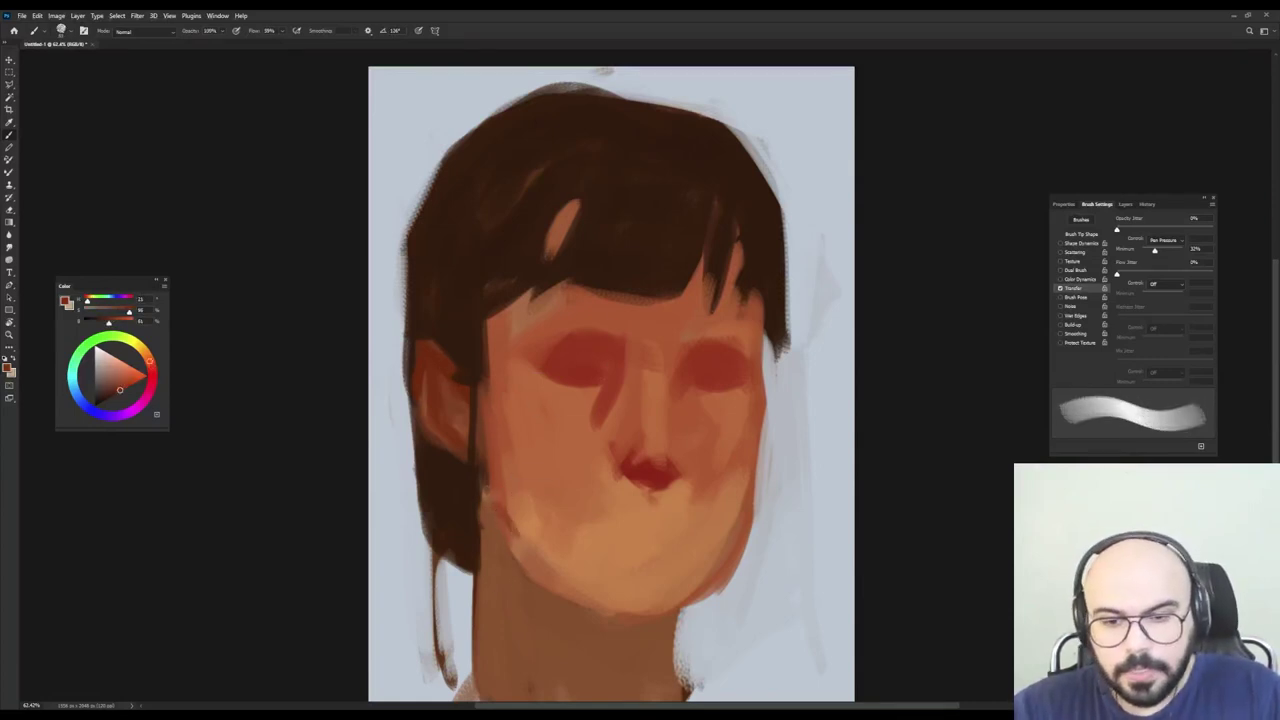
{"action": "left_click", "coordinate": [490, 485], "text": "alt"}
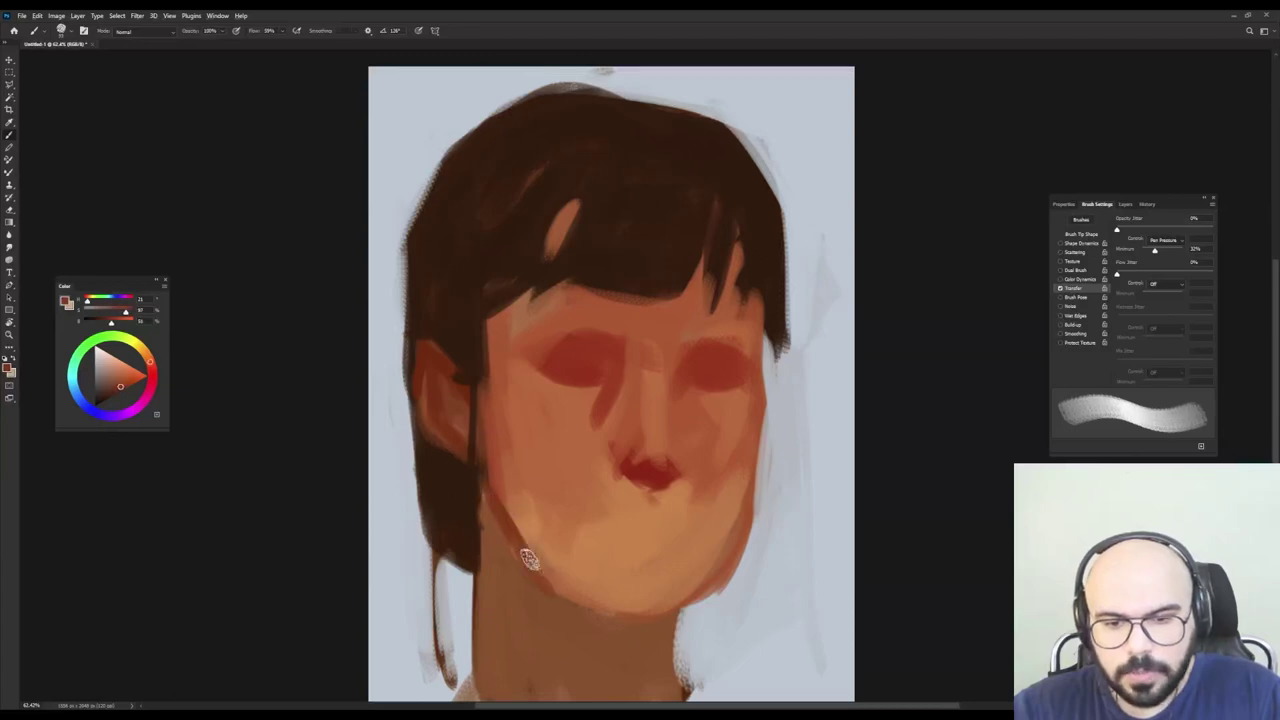
{"action": "mouse_move", "coordinate": [529, 558]}
{"action": "left_mouse_down"}
{"action": "mouse_move", "coordinate": [576, 609]}
{"action": "mouse_move", "coordinate": [537, 581]}
{"action": "mouse_move", "coordinate": [646, 628]}
{"action": "mouse_move", "coordinate": [543, 589]}
{"action": "mouse_move", "coordinate": [646, 617]}
{"action": "left_mouse_up"}
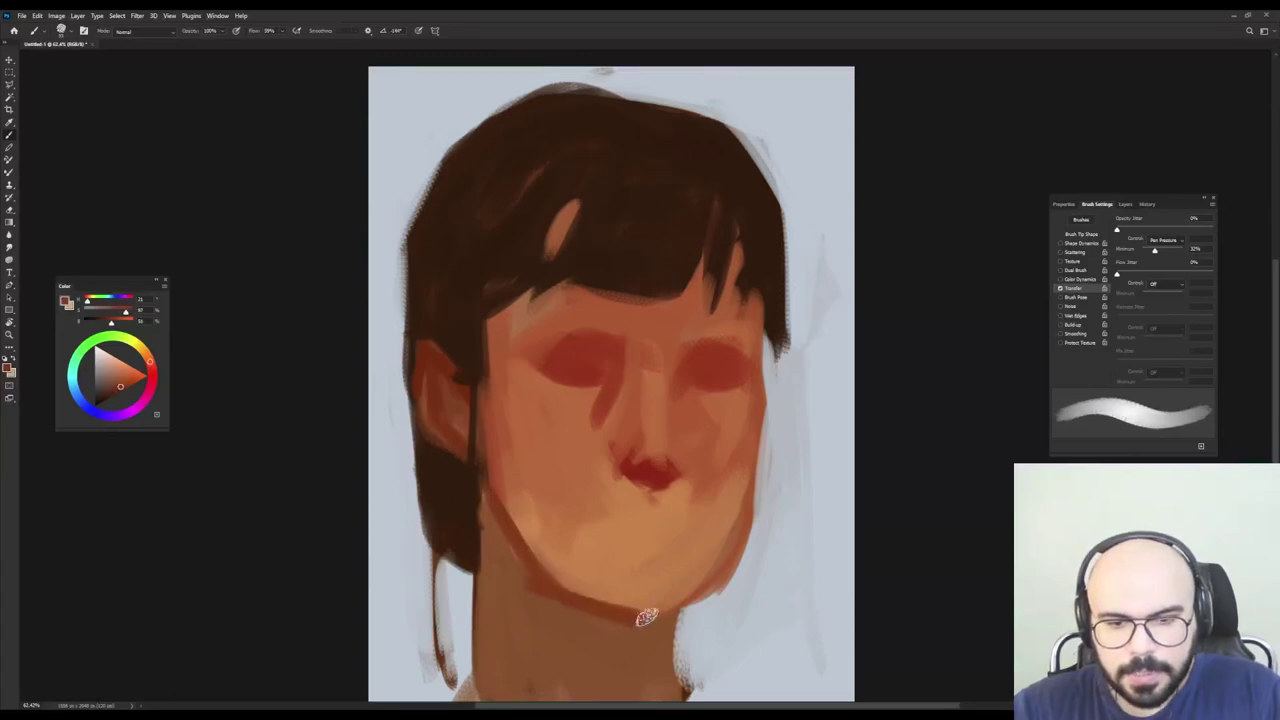
{"action": "mouse_move", "coordinate": [614, 560]}
{"action": "left_mouse_down"}
{"action": "mouse_move", "coordinate": [625, 609]}
{"action": "mouse_move", "coordinate": [690, 606]}
{"action": "mouse_move", "coordinate": [708, 600]}
{"action": "mouse_move", "coordinate": [728, 534]}
{"action": "left_mouse_up"}
{"action": "left_click_drag", "start_coordinate": [682, 612], "coordinate": [738, 512]}
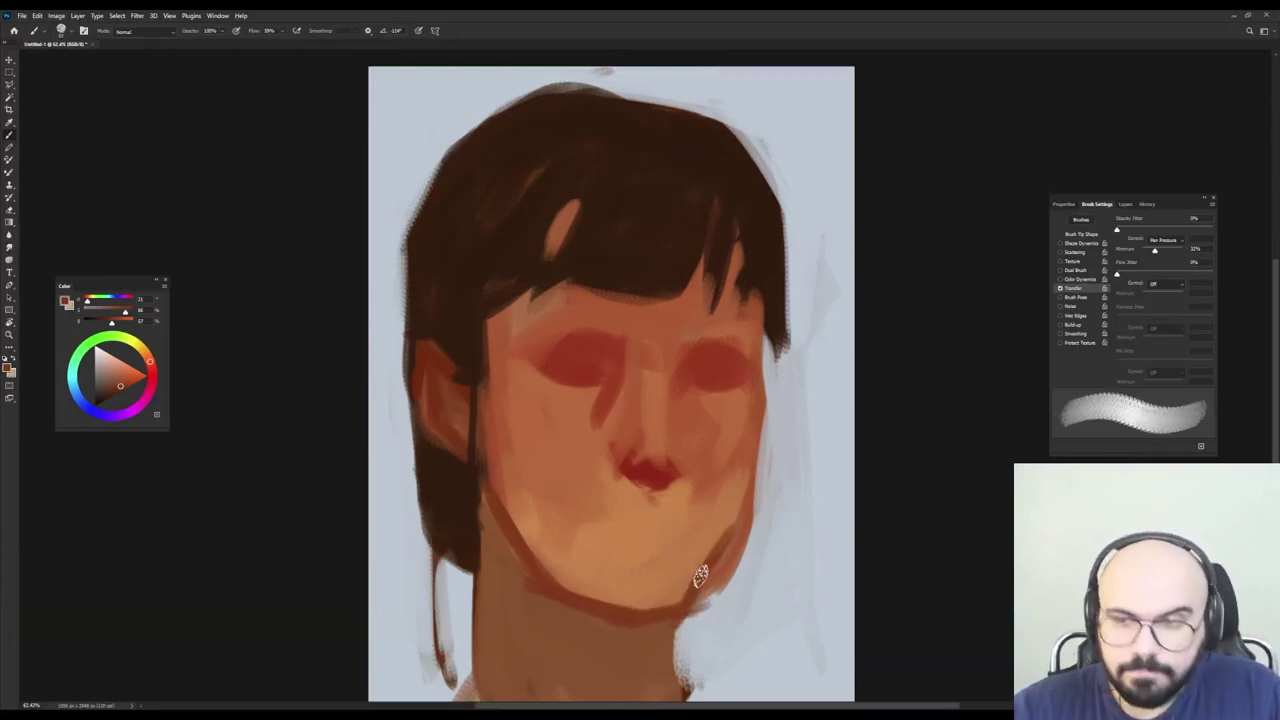
{"action": "mouse_move", "coordinate": [700, 576]}
{"action": "left_mouse_down"}
{"action": "mouse_move", "coordinate": [752, 463]}
{"action": "mouse_move", "coordinate": [748, 504]}
{"action": "mouse_move", "coordinate": [752, 484]}
{"action": "mouse_move", "coordinate": [686, 608]}
{"action": "left_mouse_up"}
Rework the far side of the jaw with sampled skin tones and darker strokes.
{"action": "left_click", "coordinate": [693, 564], "text": "alt"}
{"action": "left_click", "coordinate": [724, 460], "text": "alt"}
{"action": "left_click_drag", "start_coordinate": [728, 512], "coordinate": [714, 564]}
{"action": "left_click", "coordinate": [721, 532], "text": "alt"}
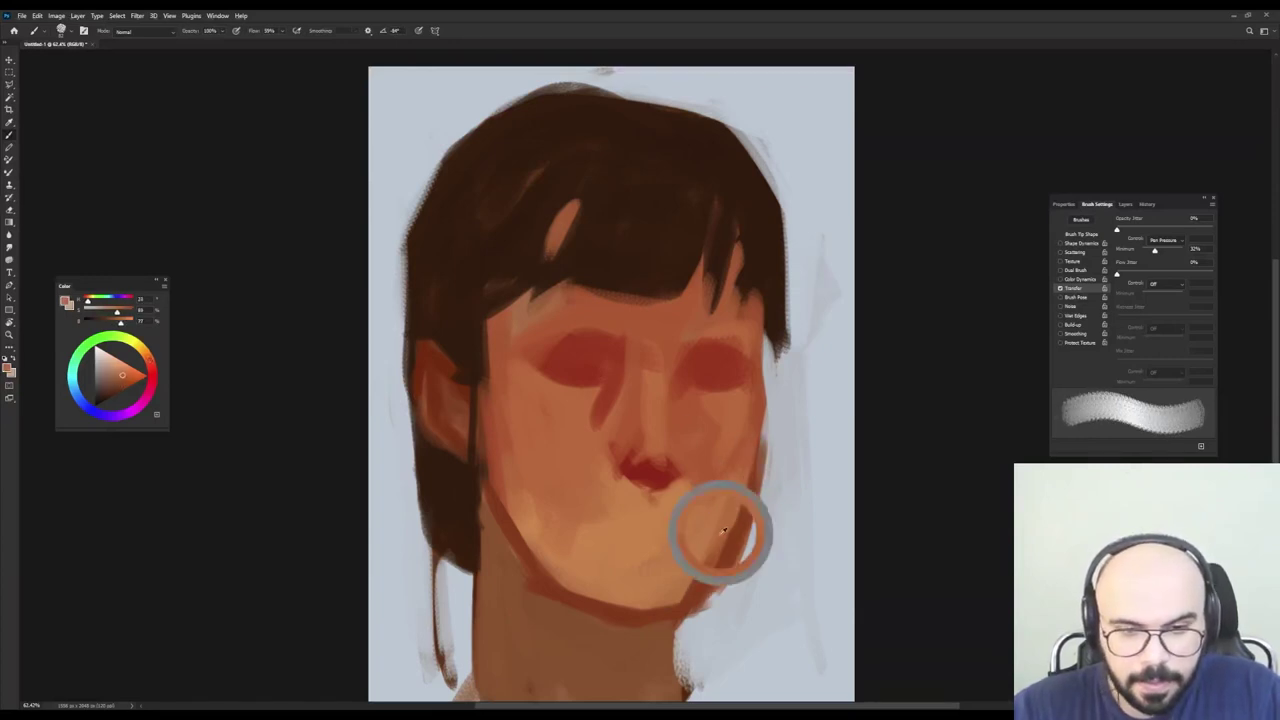
{"action": "left_click_drag", "start_coordinate": [734, 522], "coordinate": [686, 604]}
Trim the far jaw's outline with sampled background color and fill the lower far cheek with sampled orange skin tone.
{"action": "left_click", "coordinate": [788, 417], "text": "alt"}
{"action": "mouse_move", "coordinate": [766, 450]}
{"action": "left_mouse_down"}
{"action": "mouse_move", "coordinate": [746, 558]}
{"action": "mouse_move", "coordinate": [754, 520]}
{"action": "mouse_move", "coordinate": [696, 632]}
{"action": "left_mouse_up"}
{"action": "left_click", "coordinate": [710, 468], "text": "alt"}
{"action": "left_click_drag", "start_coordinate": [750, 466], "coordinate": [706, 588]}
{"action": "left_click_drag", "start_coordinate": [698, 509], "coordinate": [702, 590]}
Enlarge the brush and paint sampled skin tone along the near jaw to thin its dark shadow line.
{"action": "right_click", "coordinate": [604, 472], "text": "alt"}
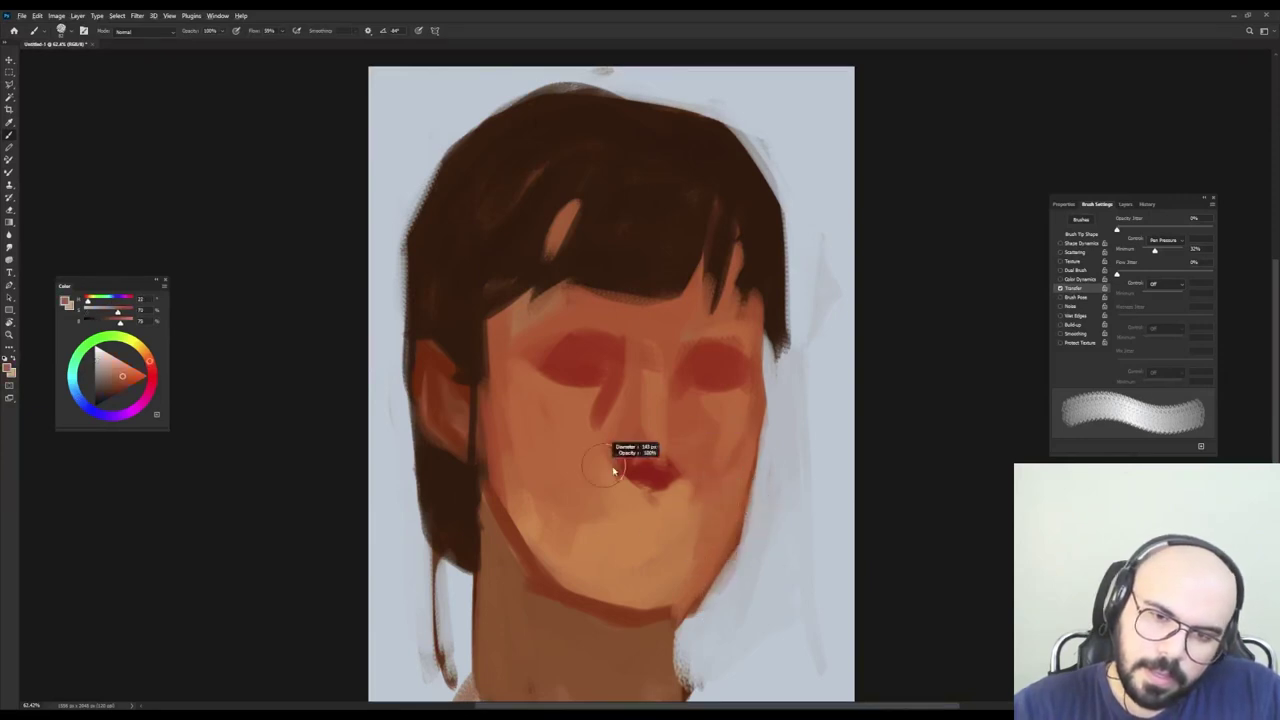
{"action": "left_click", "coordinate": [540, 527], "text": "alt"}
{"action": "left_click_drag", "start_coordinate": [496, 496], "coordinate": [580, 598]}
Extend the near eye socket downward with sampled red to fill the gap beside the nose shadow.
{"action": "left_click", "coordinate": [537, 469], "text": "alt"}
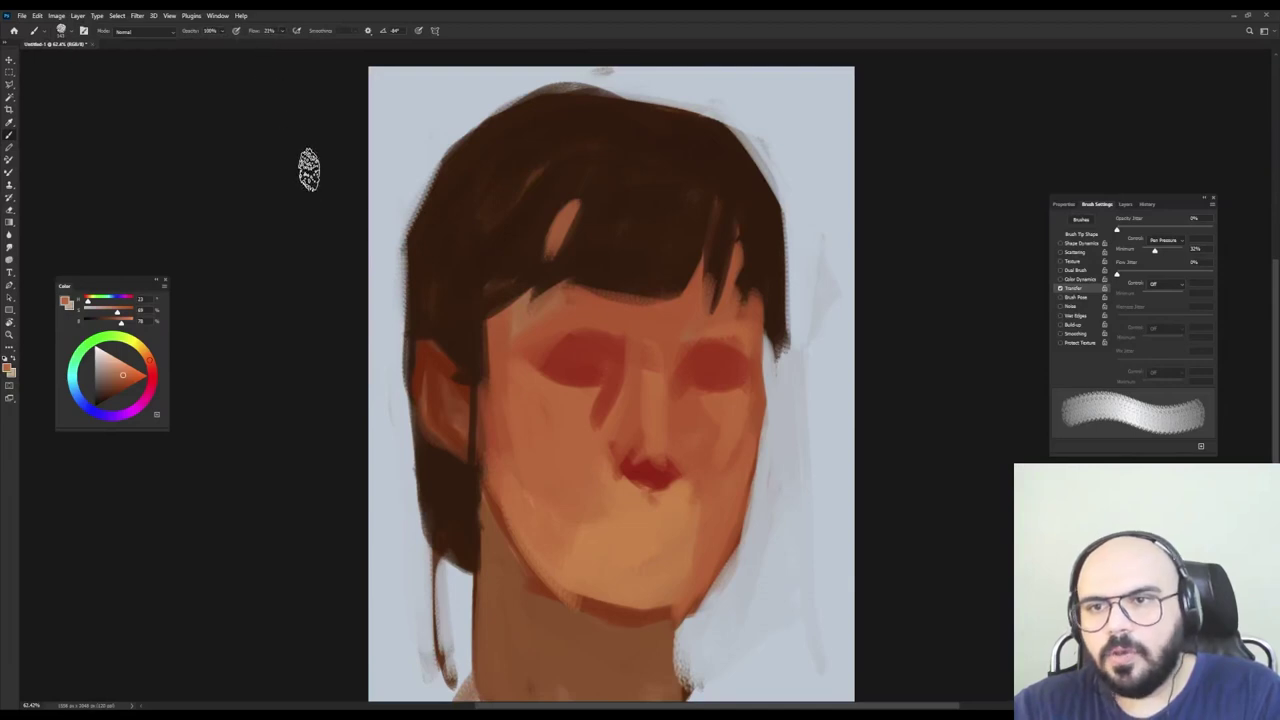
{"action": "left_click", "coordinate": [568, 370], "text": "alt"}
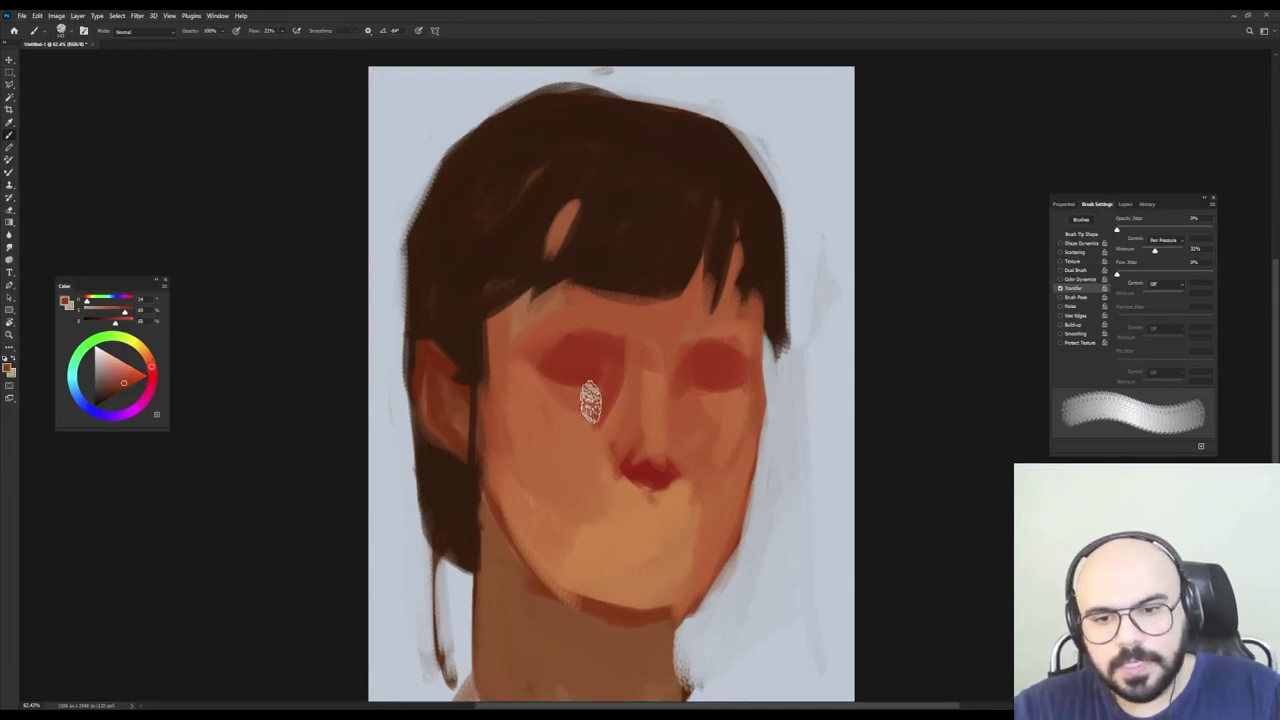
{"action": "right_click", "coordinate": [589, 343], "text": "alt"}
Cover the faint light streak in the hair with sampled dark brown and trim the top of the hair with background color.
{"action": "left_click", "coordinate": [529, 170], "text": "alt"}
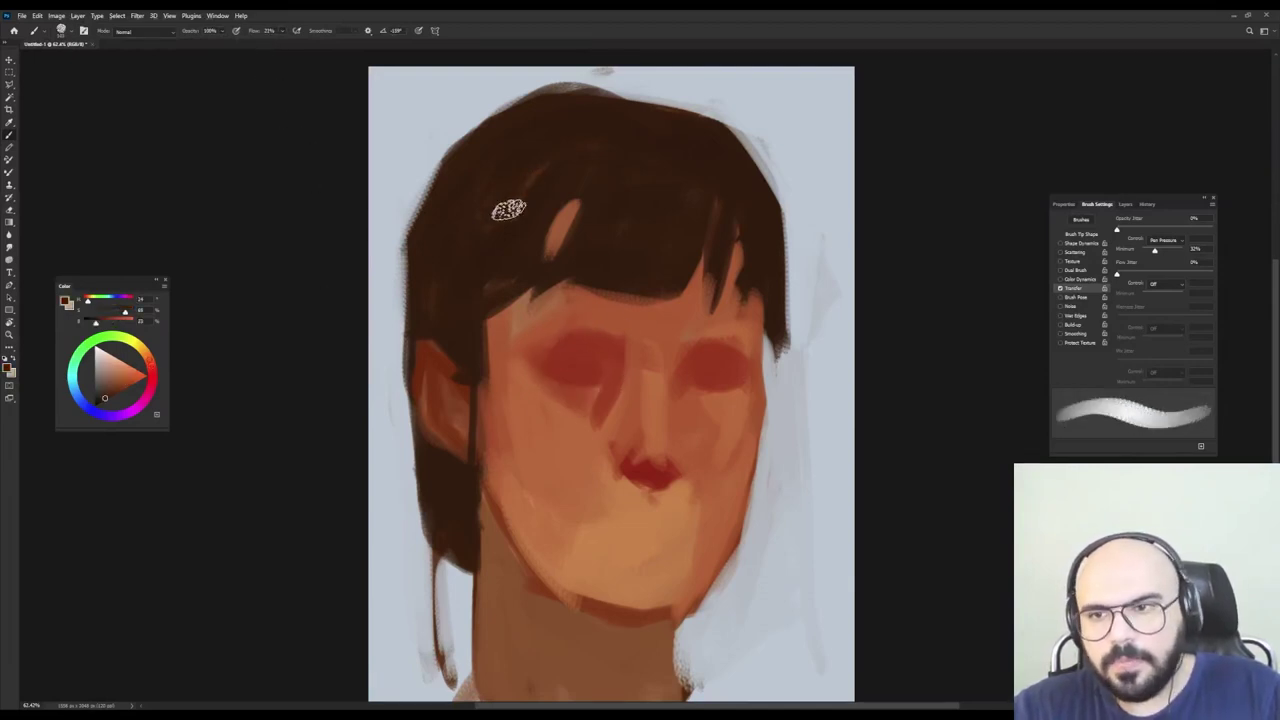
{"action": "left_click", "coordinate": [471, 83], "text": "alt"}
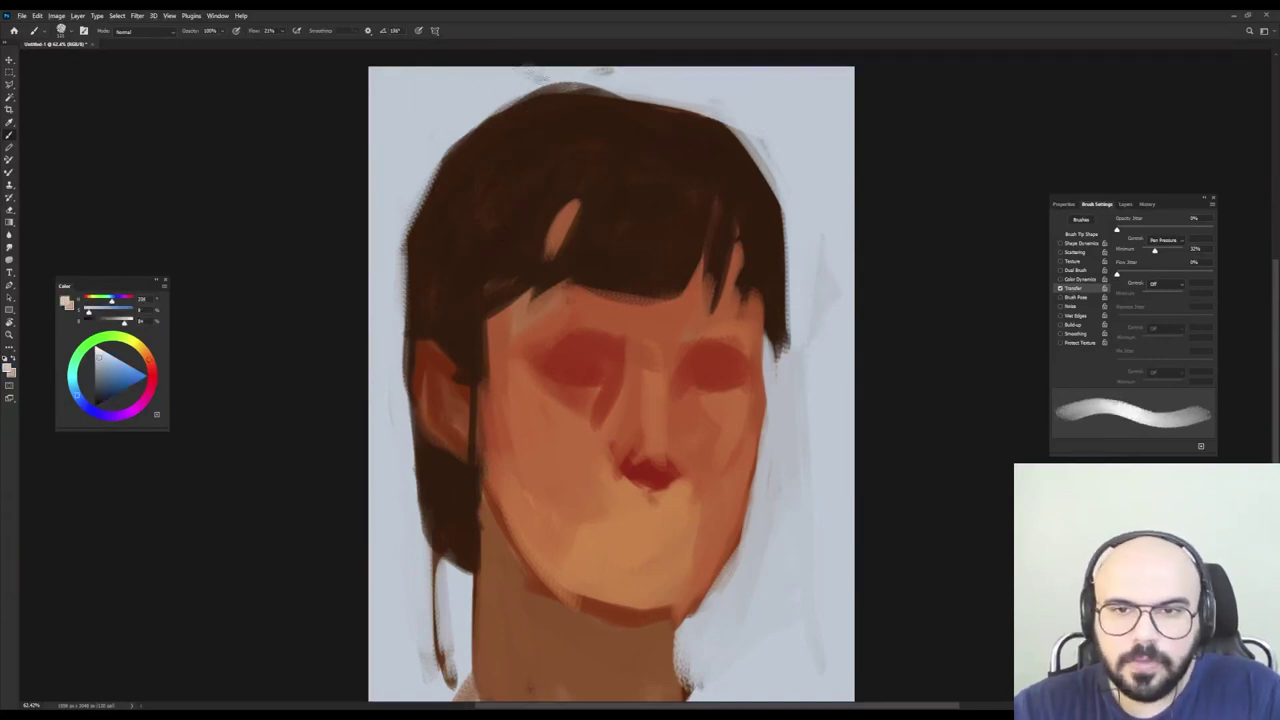
{"action": "left_click_drag", "start_coordinate": [536, 80], "coordinate": [600, 86]}
{"action": "right_click", "coordinate": [634, 90], "text": "alt"}
{"action": "left_click", "coordinate": [583, 107], "text": "alt"}
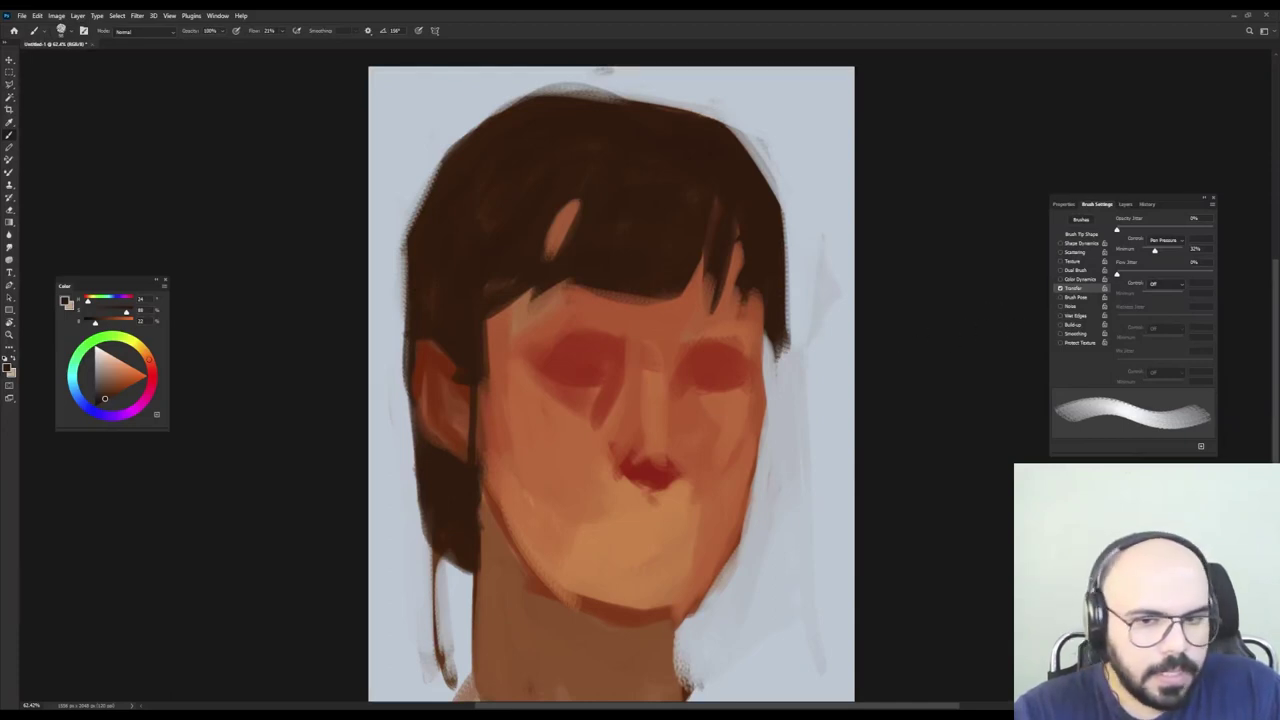
Soften the lower edge of the near eye socket into the cheek with sampled red and skin tones.
{"action": "left_click", "coordinate": [592, 413], "text": "alt"}
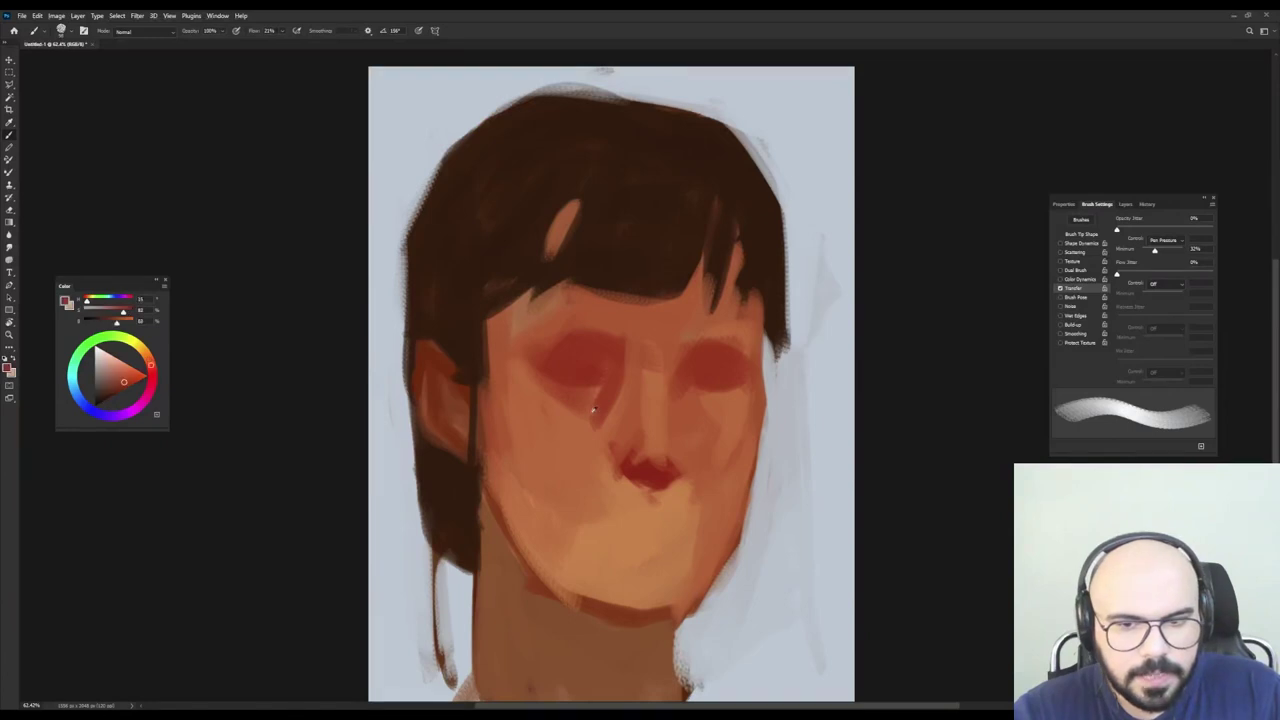
{"action": "left_click_drag", "start_coordinate": [549, 386], "coordinate": [591, 443]}
{"action": "left_click_drag", "start_coordinate": [531, 361], "coordinate": [568, 419]}
{"action": "left_click", "coordinate": [586, 418], "text": "alt"}
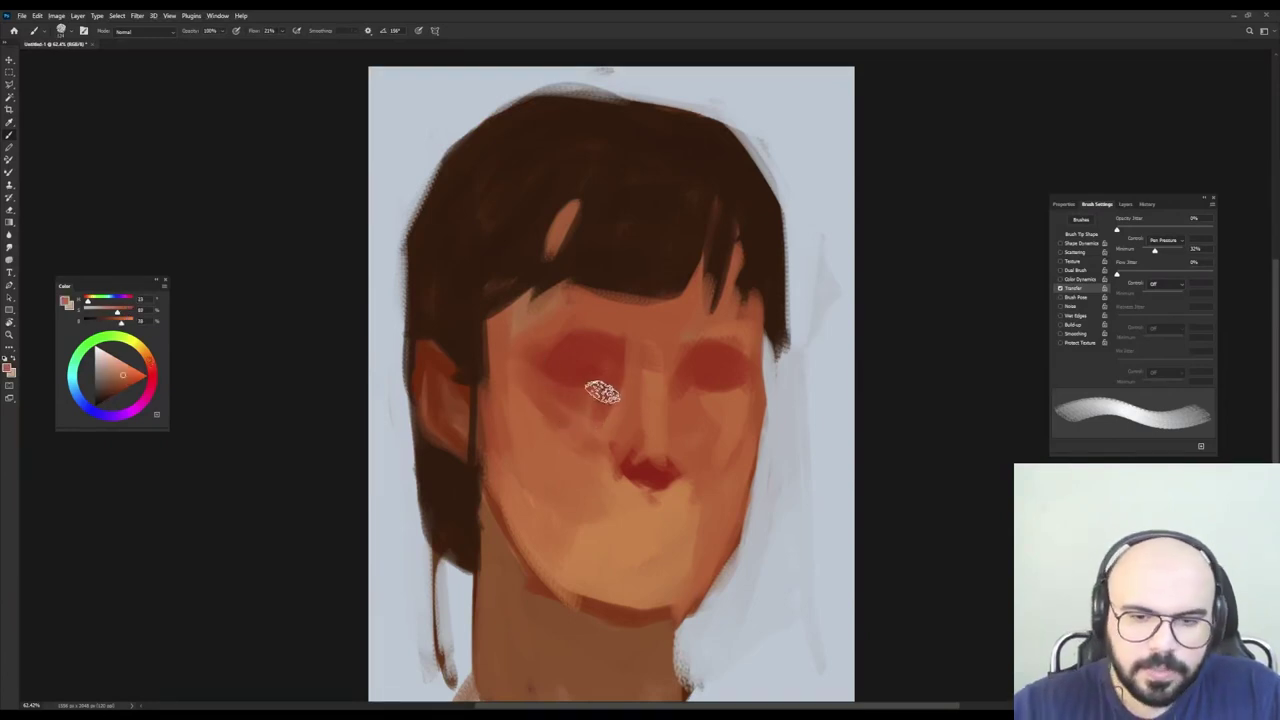
{"action": "left_click_drag", "start_coordinate": [602, 392], "coordinate": [552, 388]}
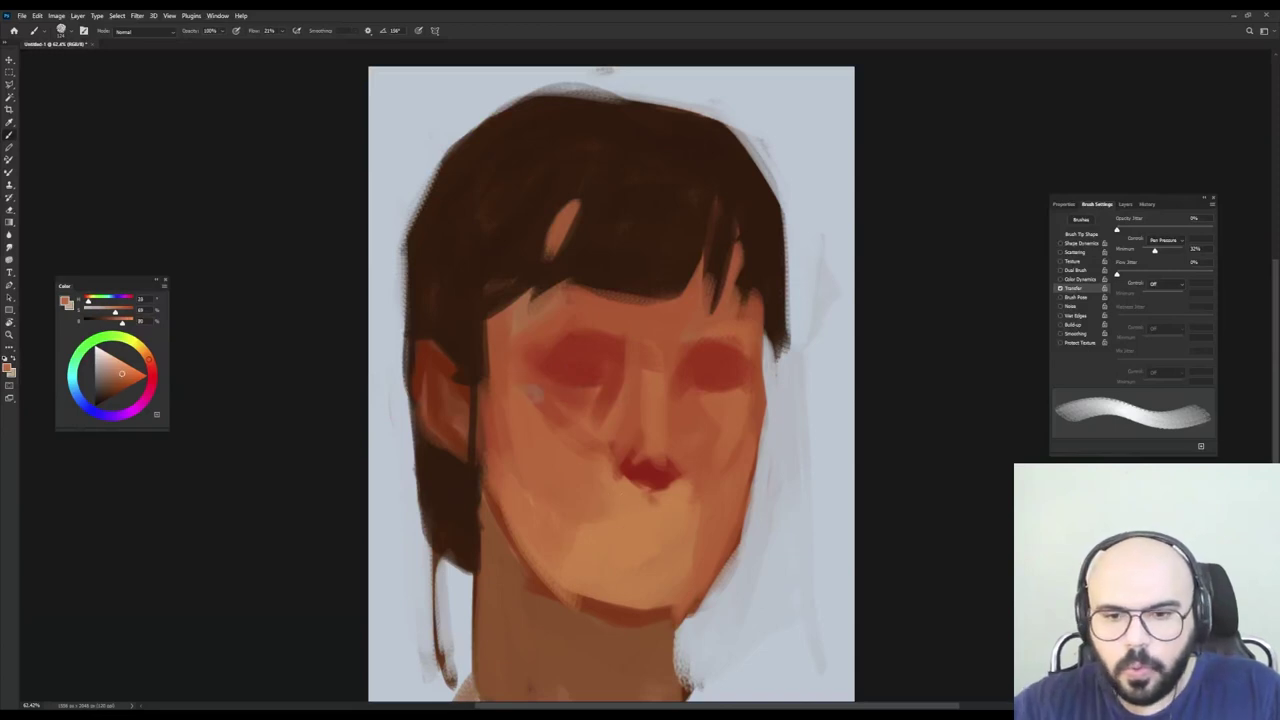
Lower the brush opacity, choose a light peach, and paint a highlight along the near cheekbone under the eye socket.
{"action": "left_click", "coordinate": [527, 392], "text": "alt"}
{"action": "key", "text": "8"}
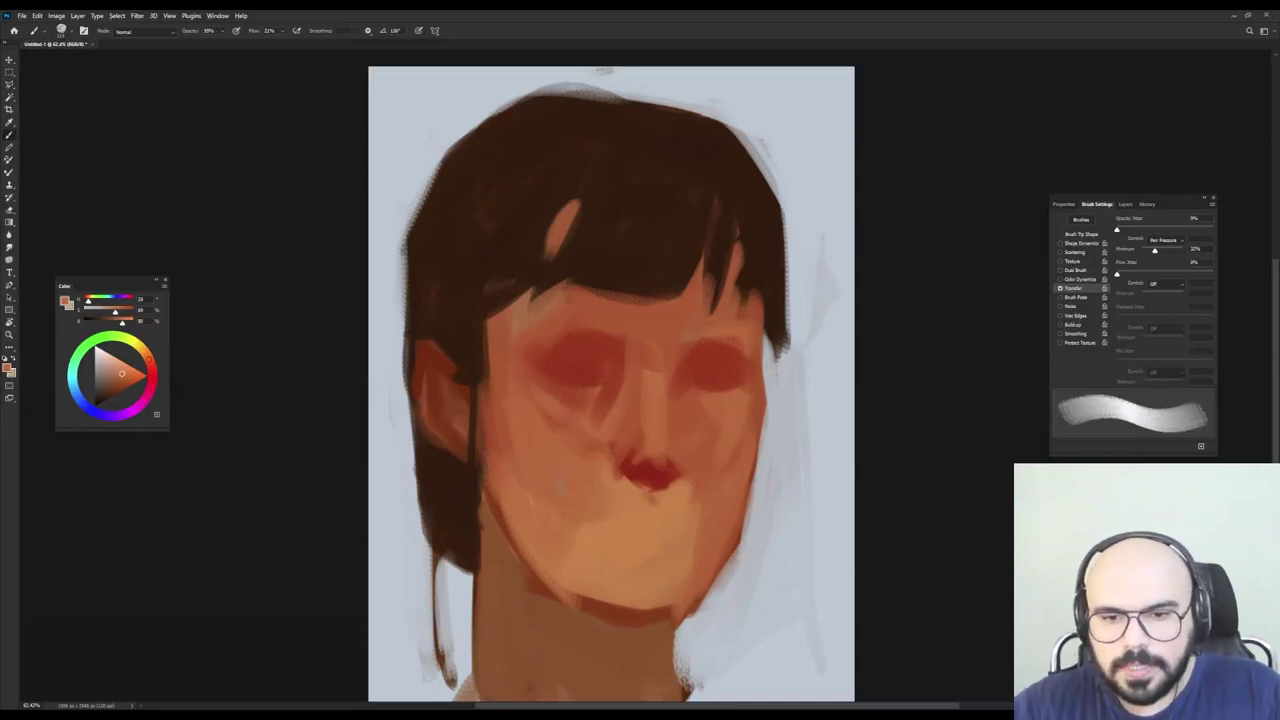
{"action": "left_click", "coordinate": [124, 360]}
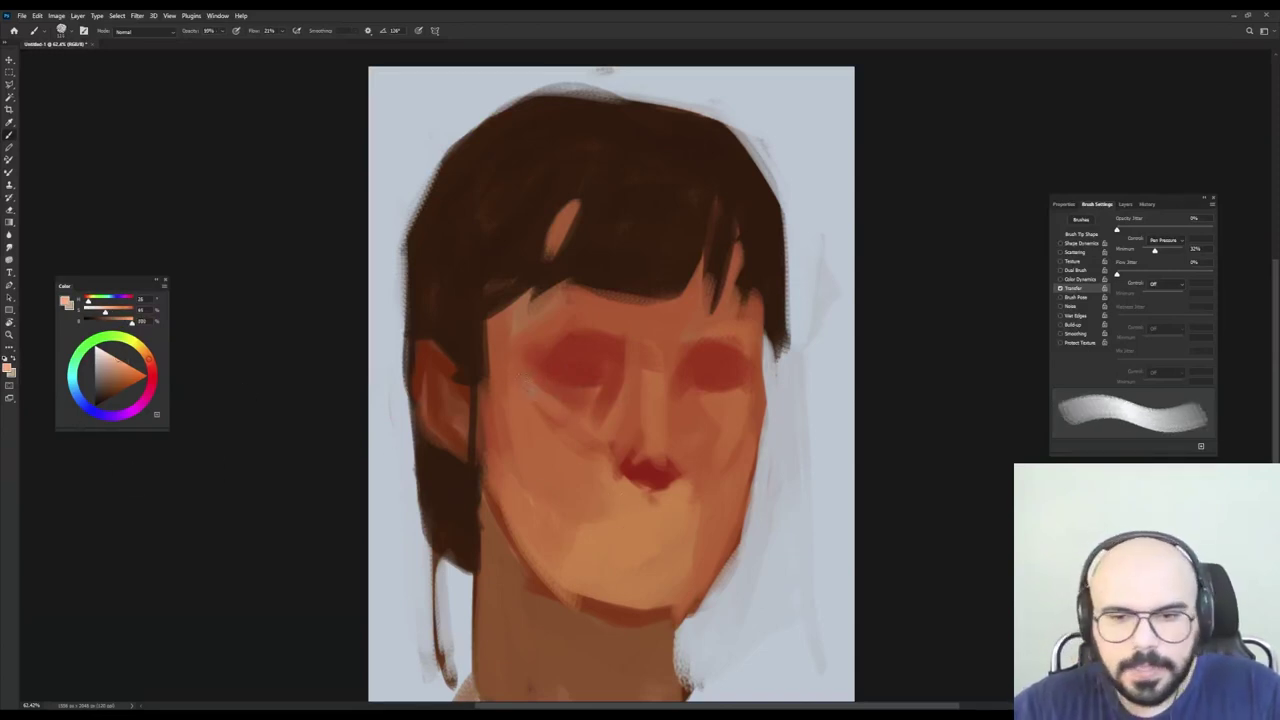
{"action": "left_click_drag", "start_coordinate": [522, 370], "coordinate": [588, 450]}
{"action": "left_click", "coordinate": [542, 402], "text": "alt"}
{"action": "key", "text": "shift+Left"}
{"action": "key", "text": "shift+Left"}
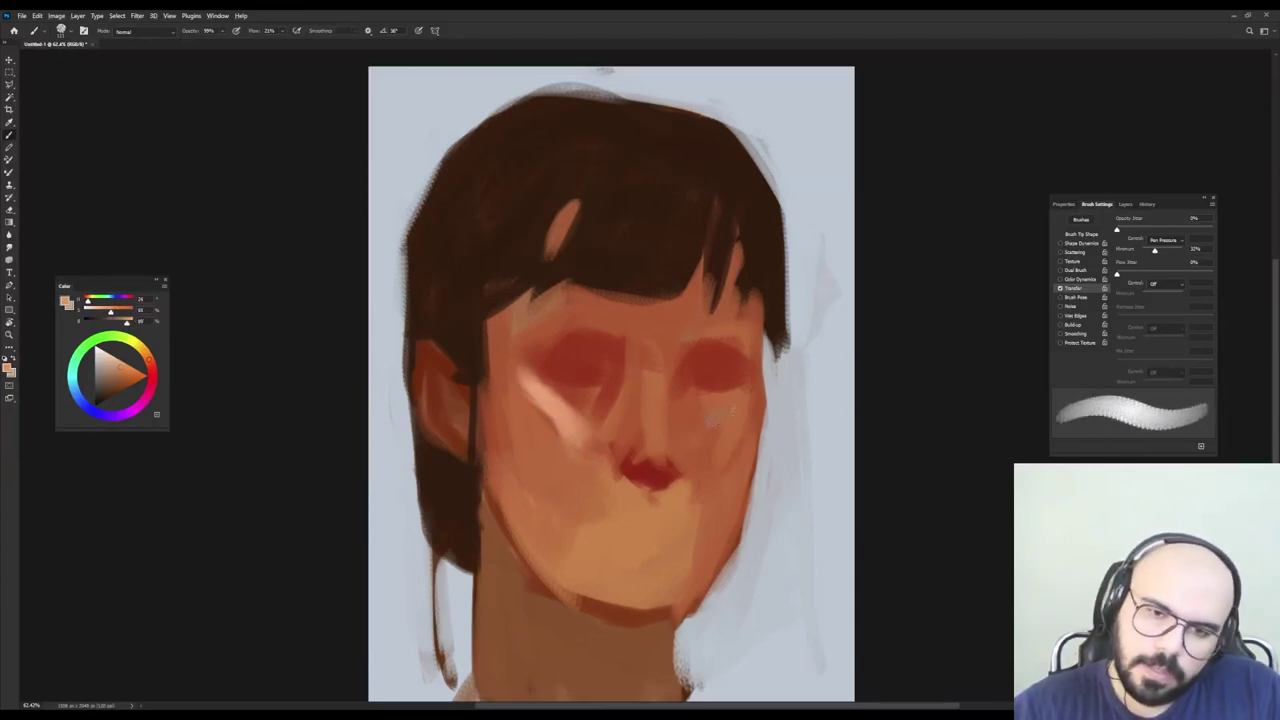
Paint a soft peach highlight on the far cheek under the eye socket and touch up the near cheekbone highlight.
{"action": "left_click_drag", "start_coordinate": [748, 402], "coordinate": [712, 422]}
{"action": "key", "text": "shift+Left"}
{"action": "left_click", "coordinate": [727, 425], "text": "alt"}
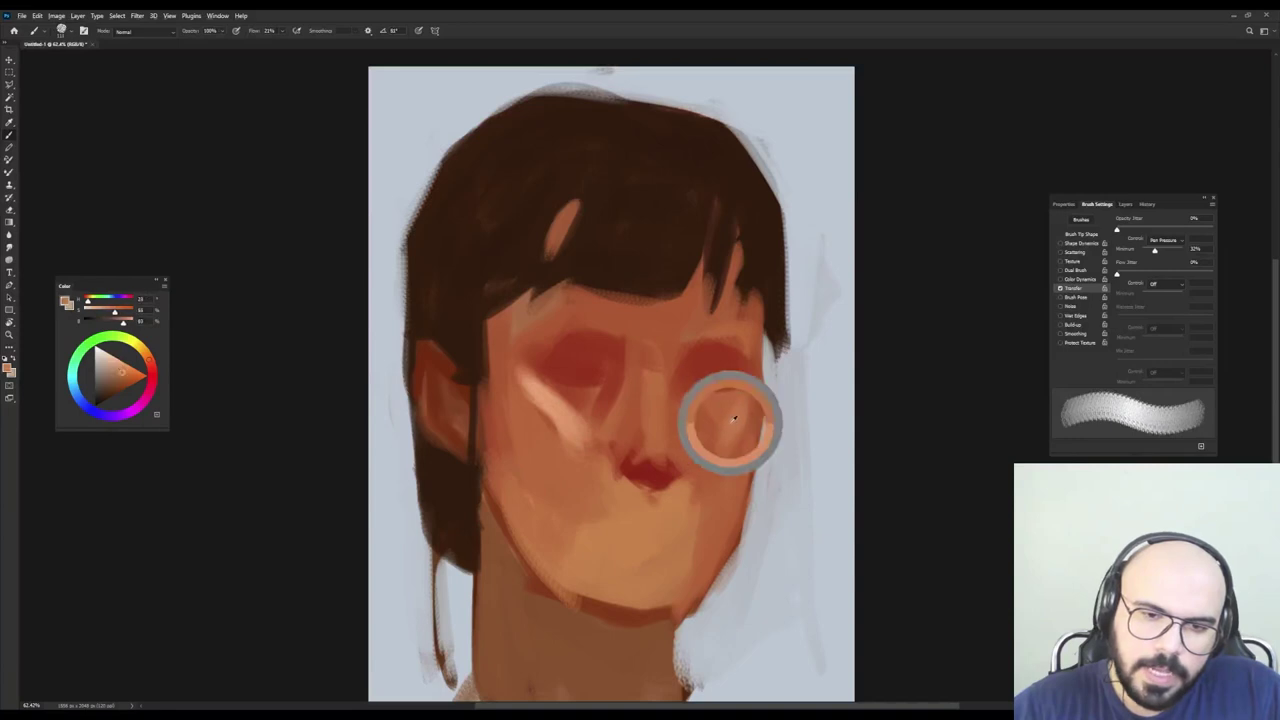
{"action": "left_click", "coordinate": [578, 428], "text": "alt"}
{"action": "left_click_drag", "start_coordinate": [585, 420], "coordinate": [540, 402]}
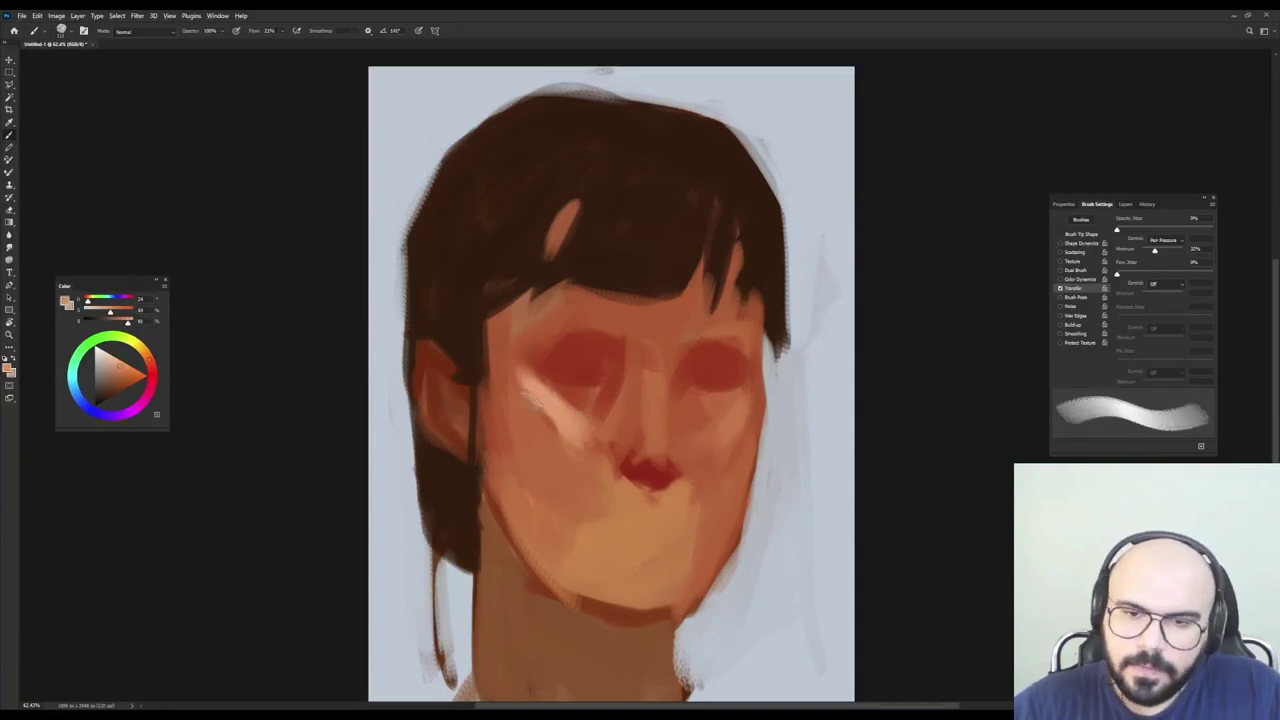
Paint a light peach band along the brow bone above the near eye socket, reaching its outer corner.
{"action": "mouse_move", "coordinate": [542, 341]}
{"action": "left_mouse_down"}
{"action": "mouse_move", "coordinate": [528, 339]}
{"action": "mouse_move", "coordinate": [583, 327]}
{"action": "left_mouse_up"}
{"action": "key", "text": "shift+Left"}
{"action": "key", "text": "shift+Left"}
{"action": "key", "text": "shift+Left"}
{"action": "mouse_move", "coordinate": [513, 367]}
{"action": "left_mouse_down"}
{"action": "mouse_move", "coordinate": [553, 338]}
{"action": "mouse_move", "coordinate": [583, 338]}
{"action": "mouse_move", "coordinate": [523, 357]}
{"action": "left_mouse_up"}
{"action": "left_click", "coordinate": [577, 322], "text": "alt"}
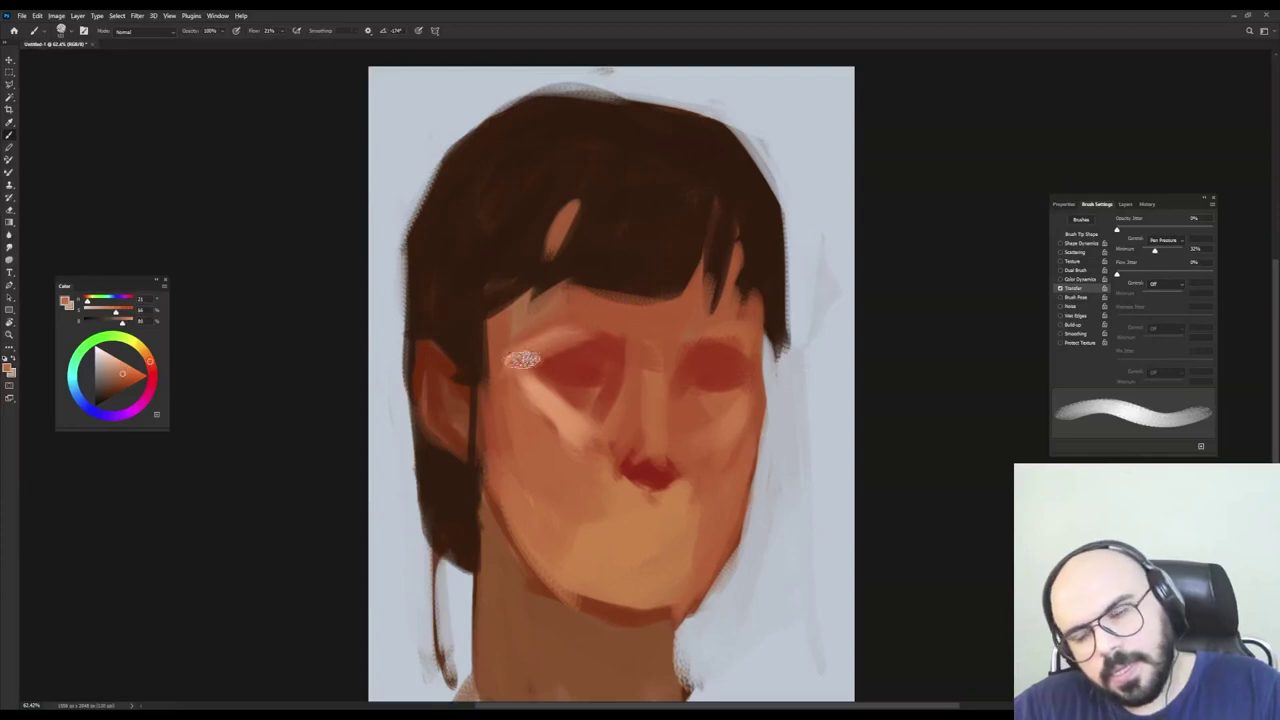
Brighten the forehead beneath the fringe on the near side, blending with sampled skin tones.
{"action": "mouse_move", "coordinate": [585, 305]}
{"action": "left_mouse_down"}
{"action": "mouse_move", "coordinate": [552, 314]}
{"action": "mouse_move", "coordinate": [597, 300]}
{"action": "mouse_move", "coordinate": [555, 320]}
{"action": "mouse_move", "coordinate": [583, 317]}
{"action": "left_mouse_up"}
{"action": "left_click", "coordinate": [589, 425], "text": "alt"}
{"action": "left_click", "coordinate": [574, 304], "text": "alt"}
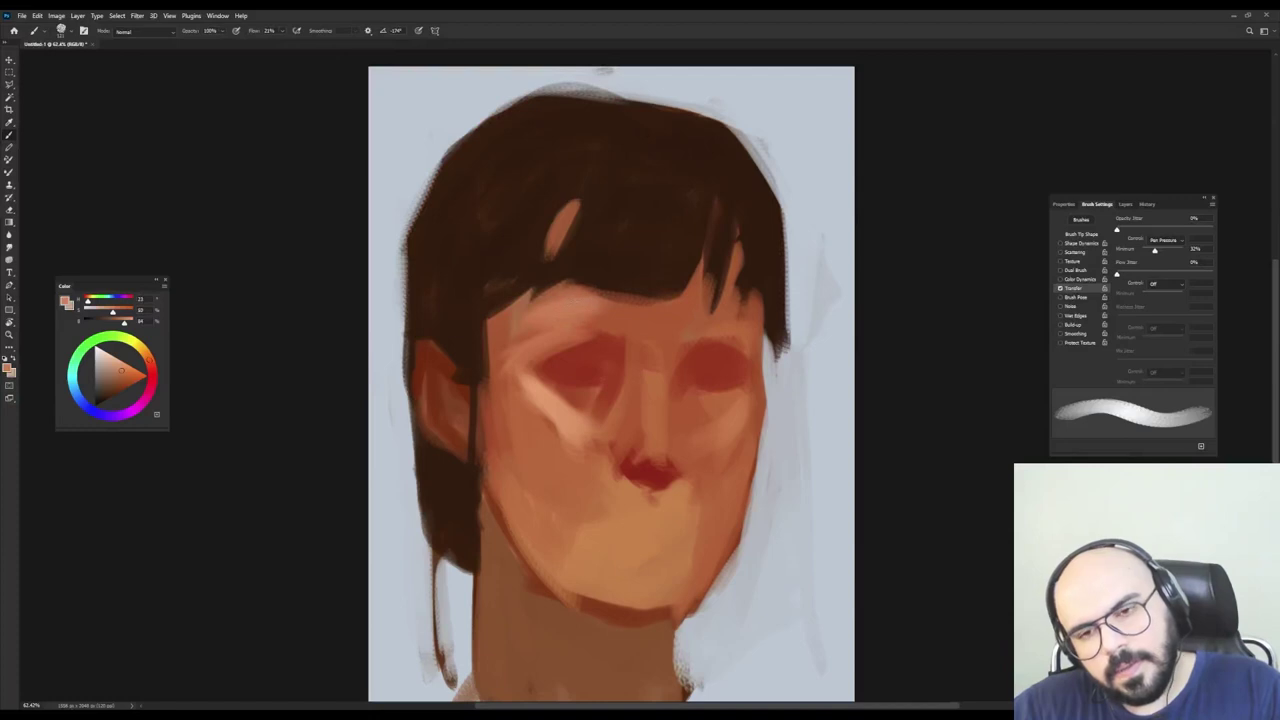
{"action": "left_click", "coordinate": [603, 295], "text": "alt"}
{"action": "left_click", "coordinate": [508, 322], "text": "alt"}
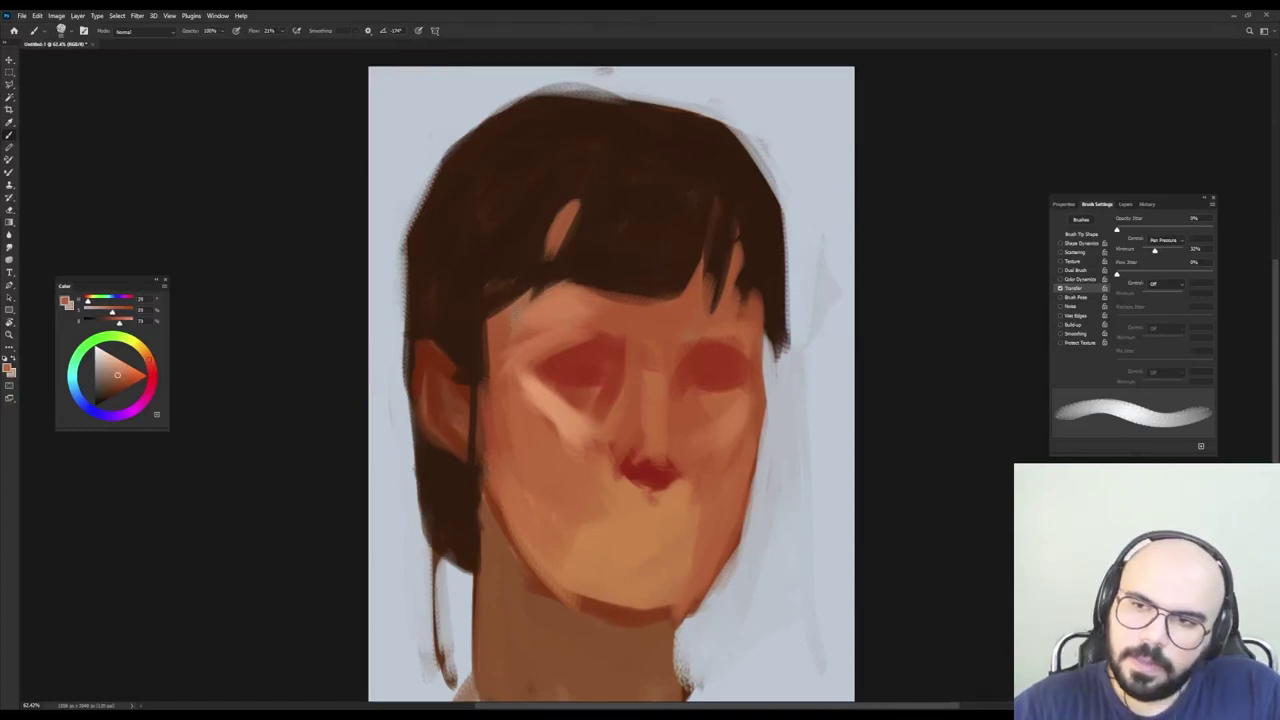
Shade the near cheek diagonally below the cheekbone with sampled red and extend the far eye socket's red downward.
{"action": "left_click", "coordinate": [571, 391], "text": "alt"}
{"action": "mouse_move", "coordinate": [546, 413]}
{"action": "left_mouse_down"}
{"action": "mouse_move", "coordinate": [509, 415]}
{"action": "mouse_move", "coordinate": [569, 508]}
{"action": "left_mouse_up"}
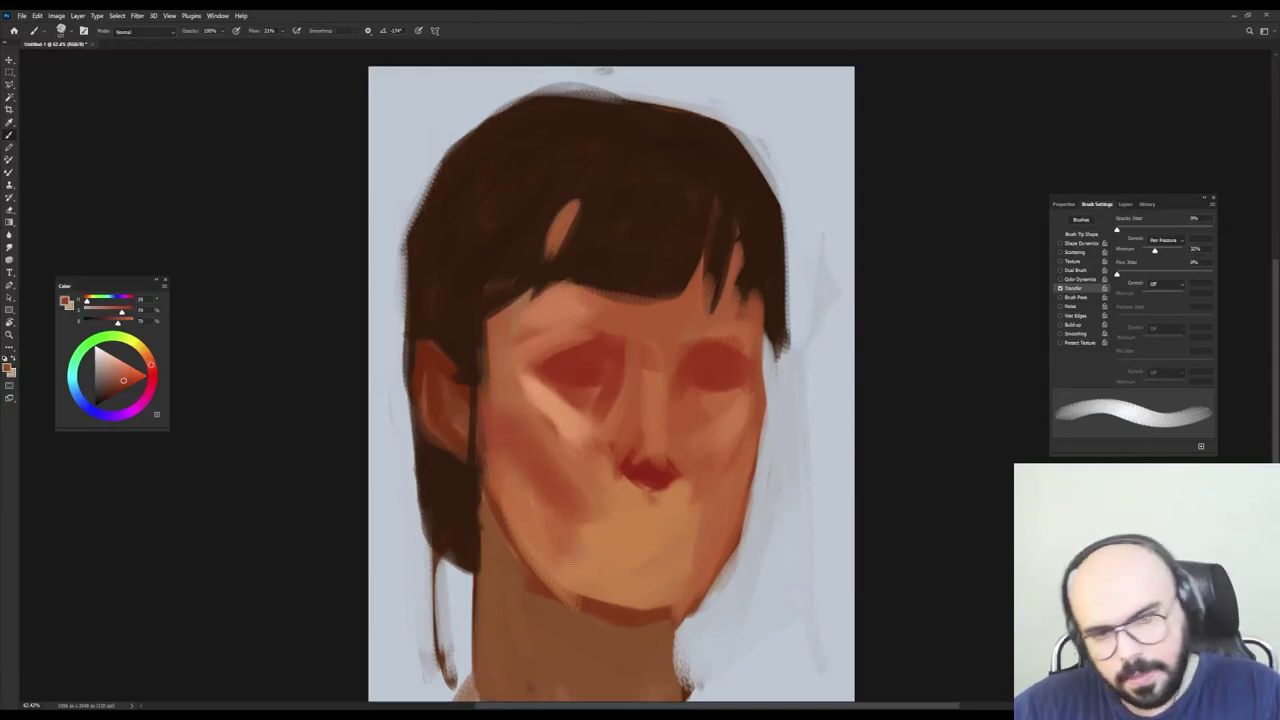
{"action": "right_click", "coordinate": [711, 405], "text": "alt"}
{"action": "mouse_move", "coordinate": [728, 428]}
{"action": "left_mouse_down"}
{"action": "mouse_move", "coordinate": [684, 365]}
{"action": "mouse_move", "coordinate": [730, 371]}
{"action": "mouse_move", "coordinate": [754, 420]}
{"action": "left_mouse_up"}
{"action": "left_click", "coordinate": [729, 374], "text": "alt"}
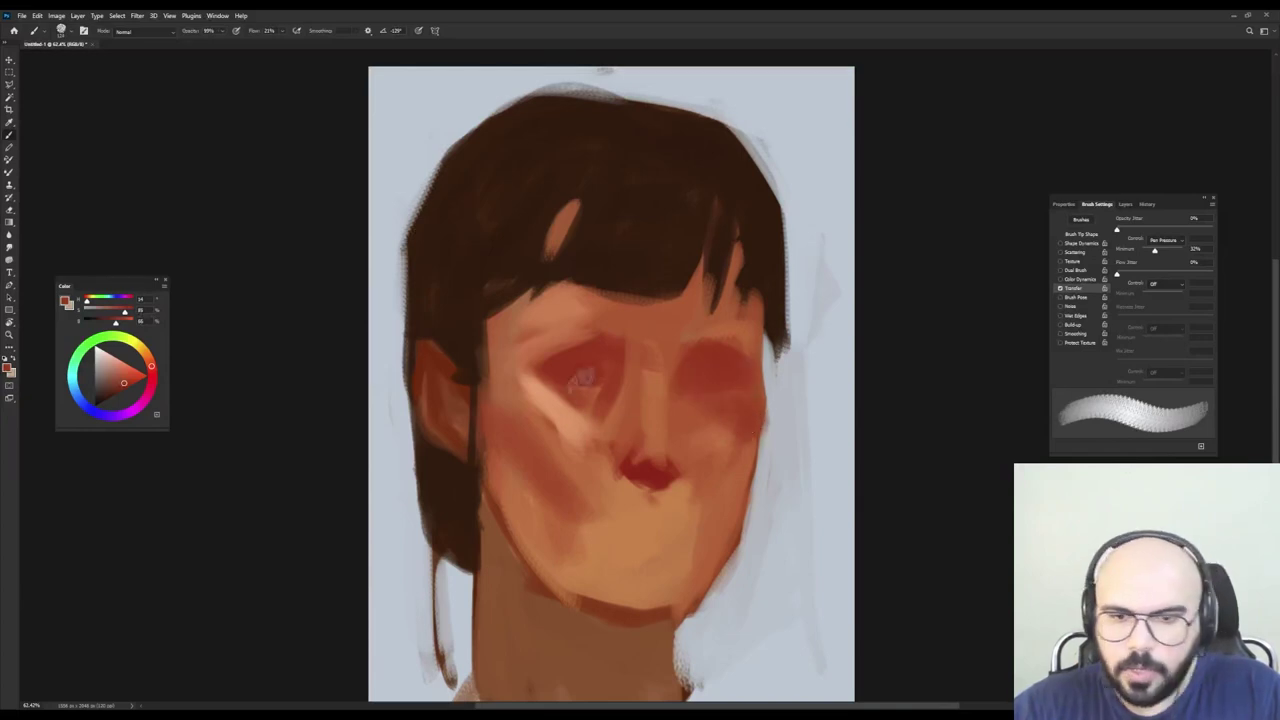
Reshape the near eye socket with sampled red and peach, curving its rim and adding a light upper lid.
{"action": "mouse_move", "coordinate": [549, 371]}
{"action": "left_mouse_down"}
{"action": "mouse_move", "coordinate": [614, 379]}
{"action": "mouse_move", "coordinate": [562, 355]}
{"action": "mouse_move", "coordinate": [598, 362]}
{"action": "mouse_move", "coordinate": [581, 345]}
{"action": "mouse_move", "coordinate": [555, 366]}
{"action": "left_mouse_up"}
{"action": "left_click", "coordinate": [538, 344], "text": "alt"}
{"action": "left_click", "coordinate": [548, 404], "text": "alt"}
{"action": "left_click", "coordinate": [569, 378], "text": "alt"}
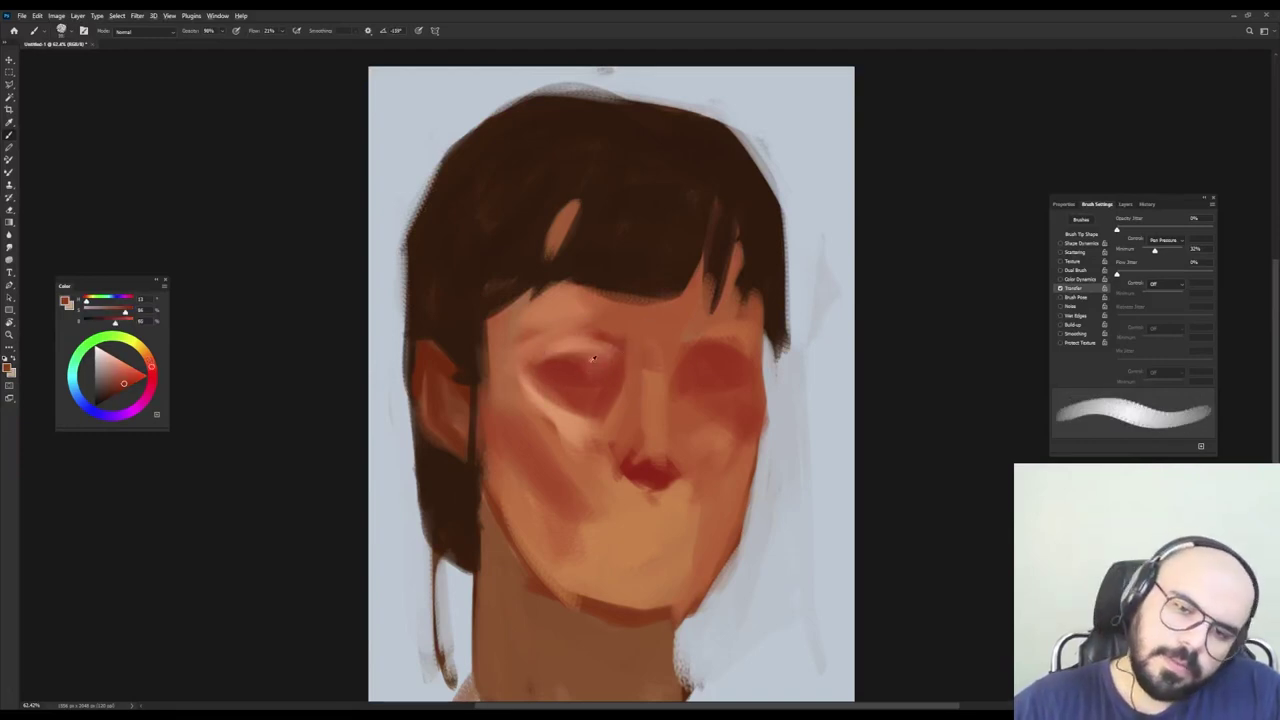
{"action": "left_click", "coordinate": [581, 341], "text": "alt"}
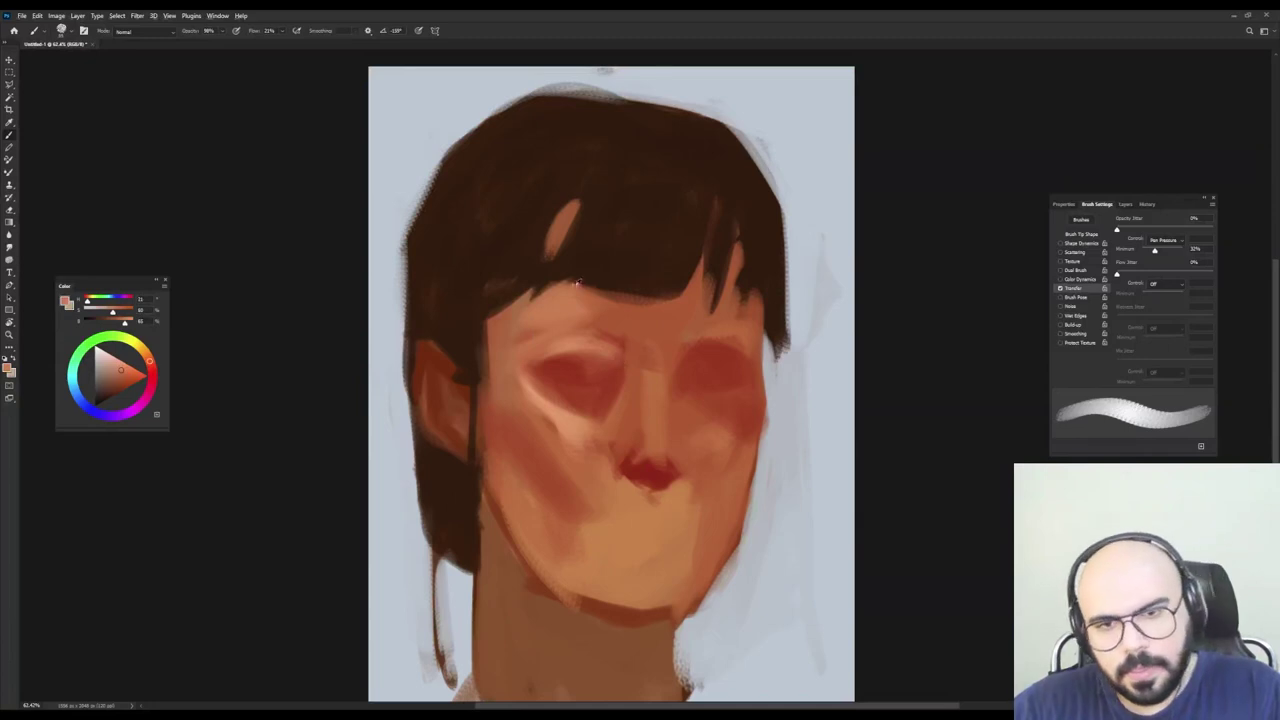
Darken the near eye socket's inner corner beside the nose bridge with dark brown sampled from the hair.
{"action": "left_click", "coordinate": [605, 289], "text": "alt"}
{"action": "left_click", "coordinate": [621, 274], "text": "alt"}
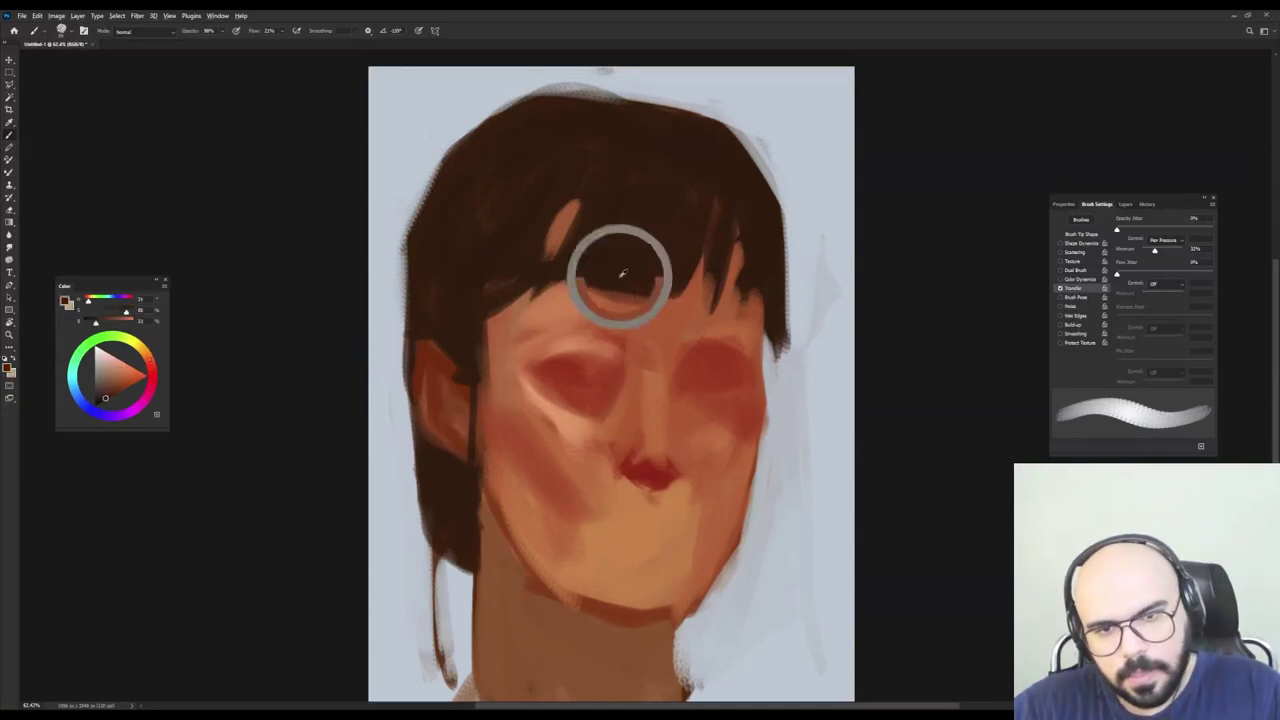
{"action": "left_click_drag", "start_coordinate": [601, 396], "coordinate": [624, 364]}
{"action": "left_click", "coordinate": [604, 386], "text": "alt"}
{"action": "left_click", "coordinate": [600, 381], "text": "alt"}
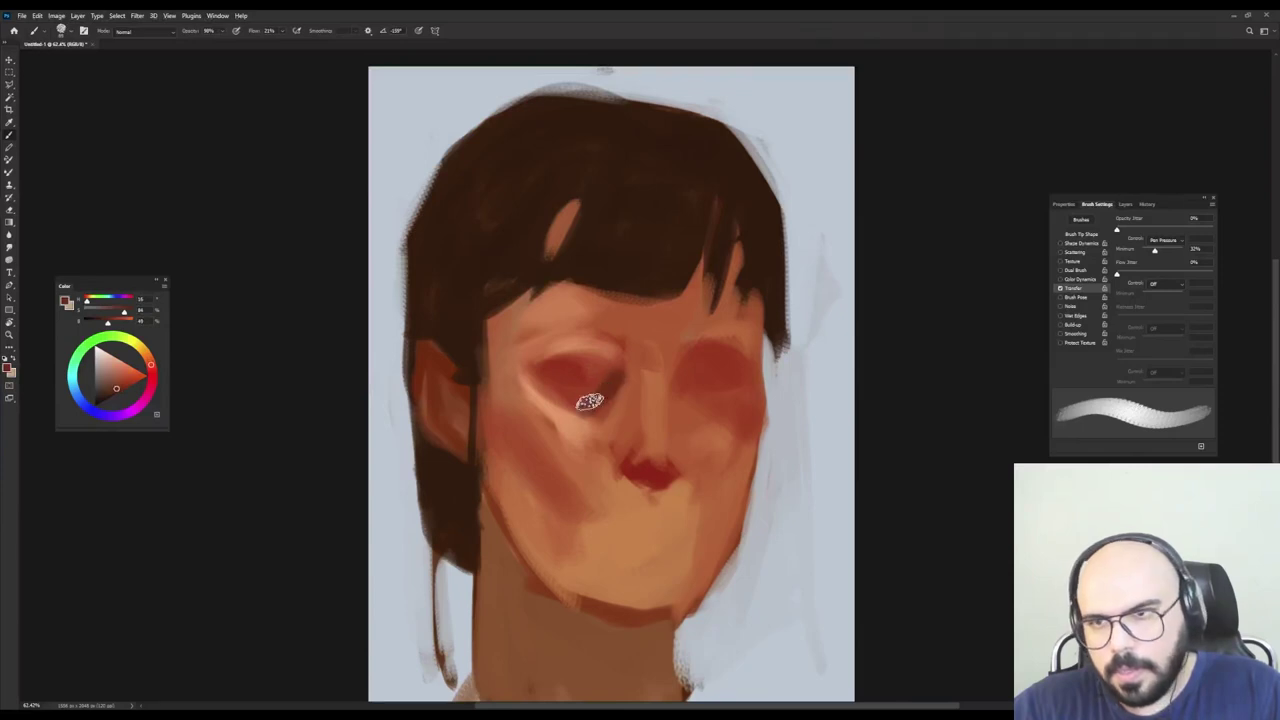
Blend the dark inner corner into the near eye socket with sampled reds, rotating the brush tip to fit.
{"action": "mouse_move", "coordinate": [589, 405]}
{"action": "left_mouse_down"}
{"action": "mouse_move", "coordinate": [623, 367]}
{"action": "mouse_move", "coordinate": [614, 356]}
{"action": "mouse_move", "coordinate": [597, 411]}
{"action": "mouse_move", "coordinate": [586, 371]}
{"action": "left_mouse_up"}
{"action": "key", "text": "shift+Left"}
{"action": "key", "text": "shift+Left"}
{"action": "key", "text": "shift+Left"}
{"action": "key", "text": "shift+Left"}
{"action": "key", "text": "shift+Left"}
{"action": "key", "text": "shift+Left"}
{"action": "key", "text": "shift+Left"}
{"action": "left_click", "coordinate": [580, 400], "text": "alt"}
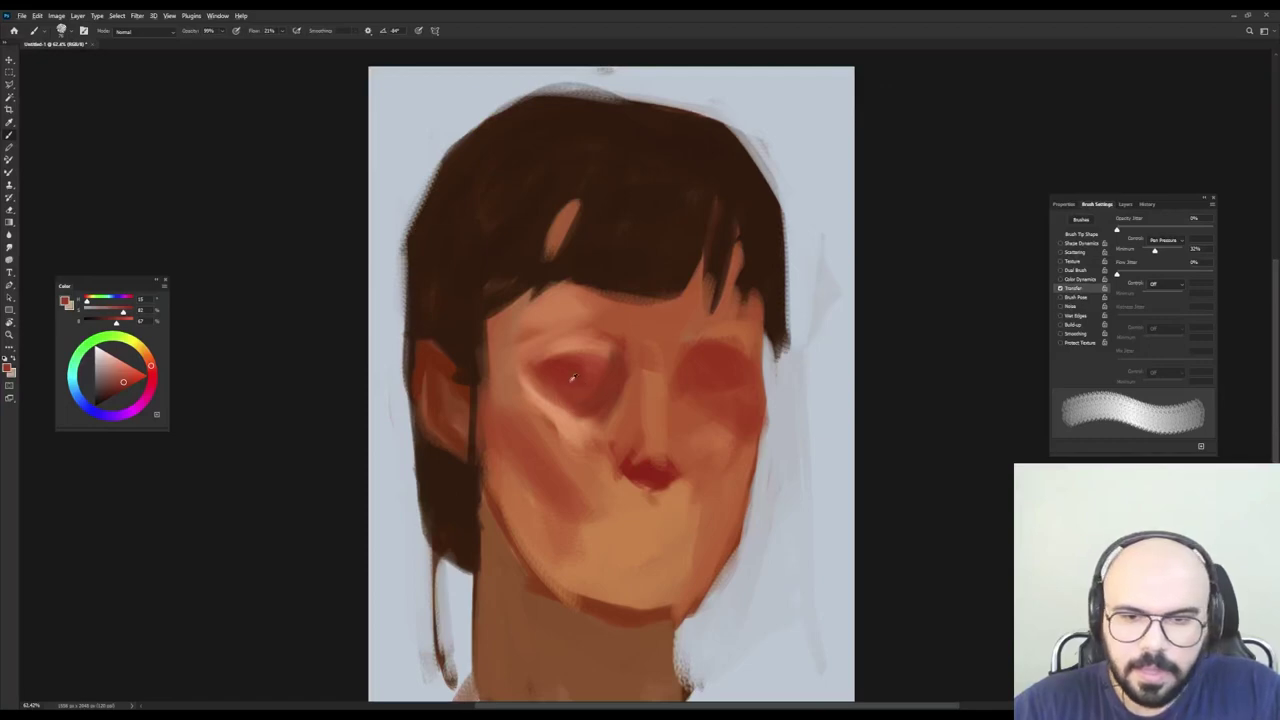
Soften the near upper eyelid and its crease with sampled skin tones, using a rotated, slightly larger brush.
{"action": "left_click", "coordinate": [584, 307], "text": "alt"}
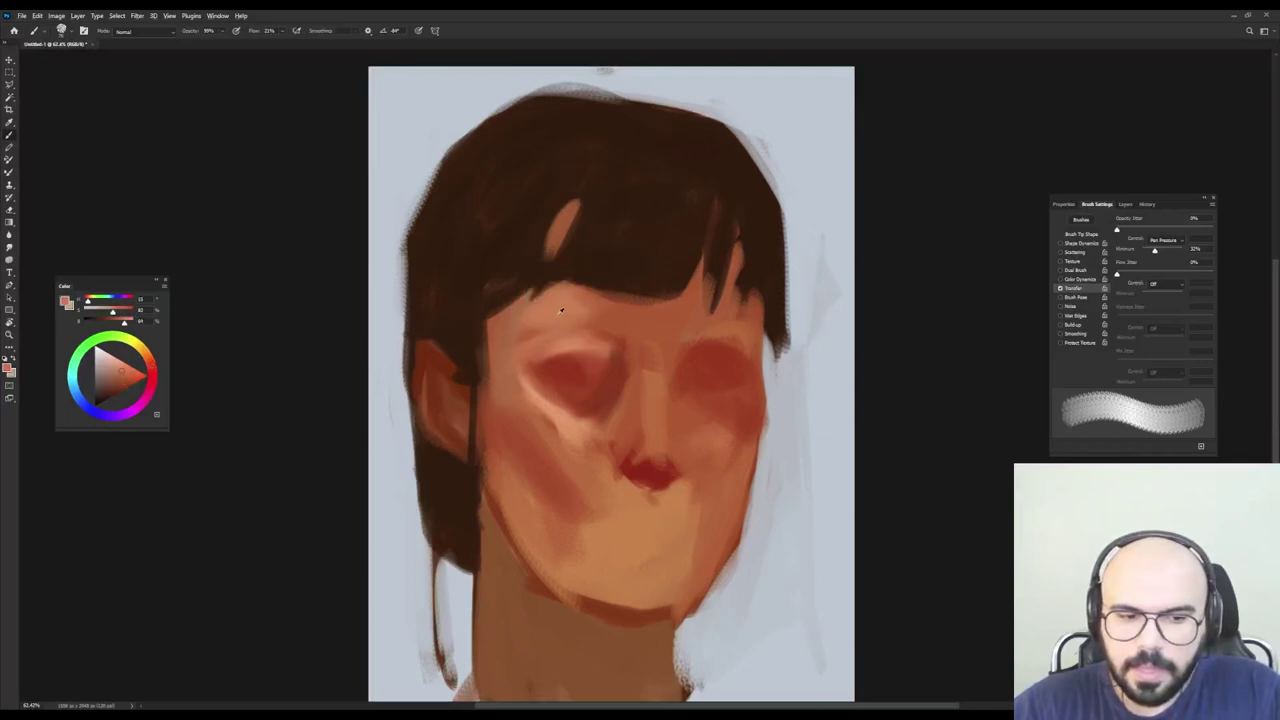
{"action": "key", "text": "shift+Right"}
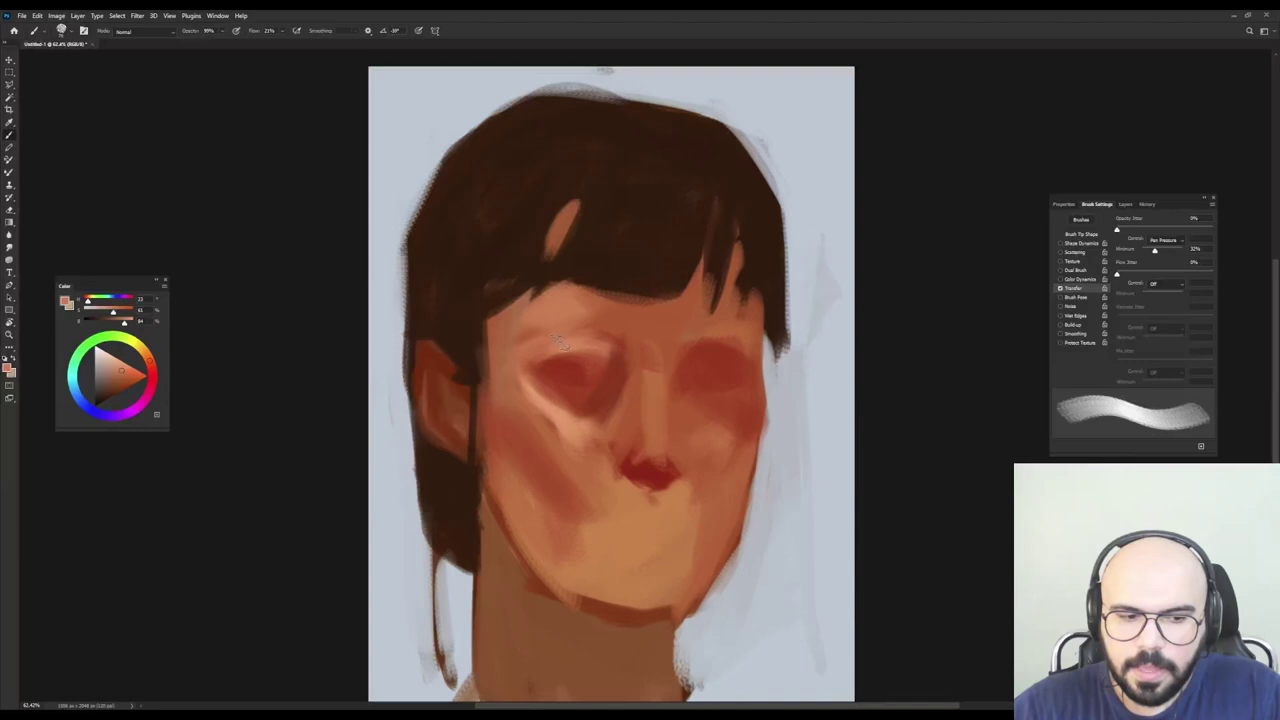
{"action": "key", "text": "shift+Right"}
{"action": "key", "text": "shift+Right"}
{"action": "key", "text": "shift+Right"}
{"action": "key", "text": "shift+Right"}
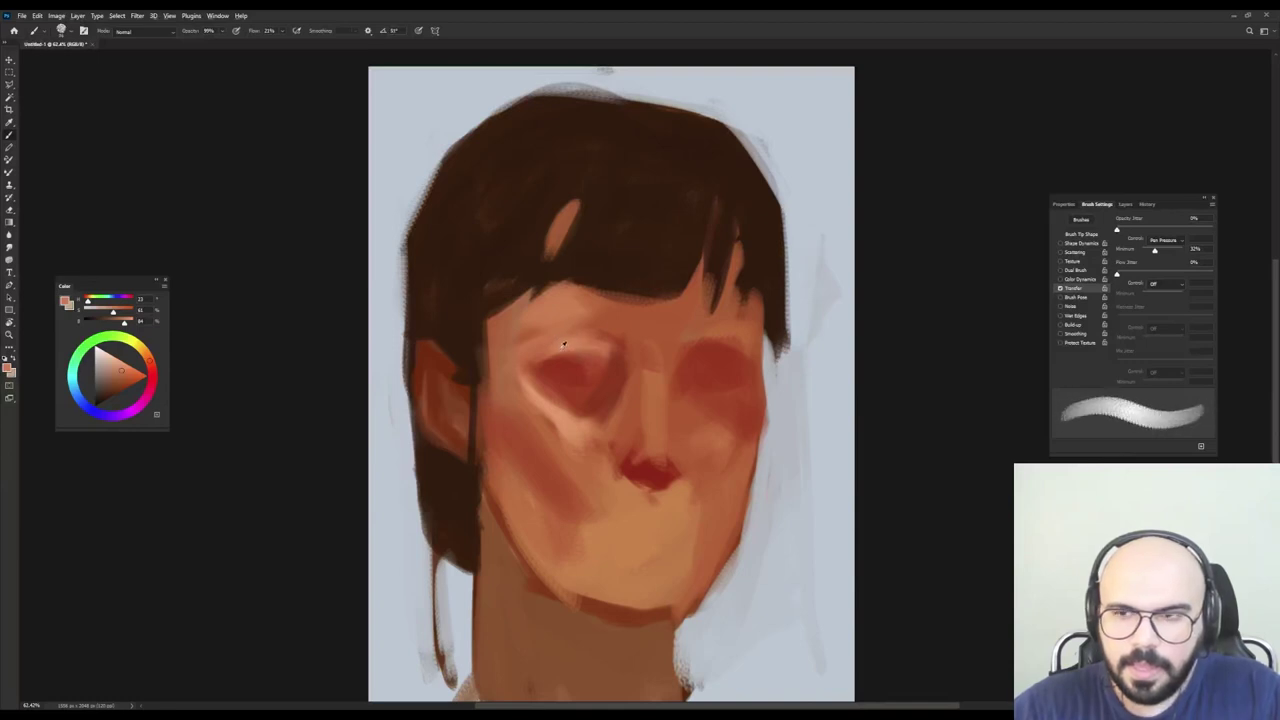
{"action": "key", "text": "bracketright"}
{"action": "left_click", "coordinate": [564, 349], "text": "alt"}
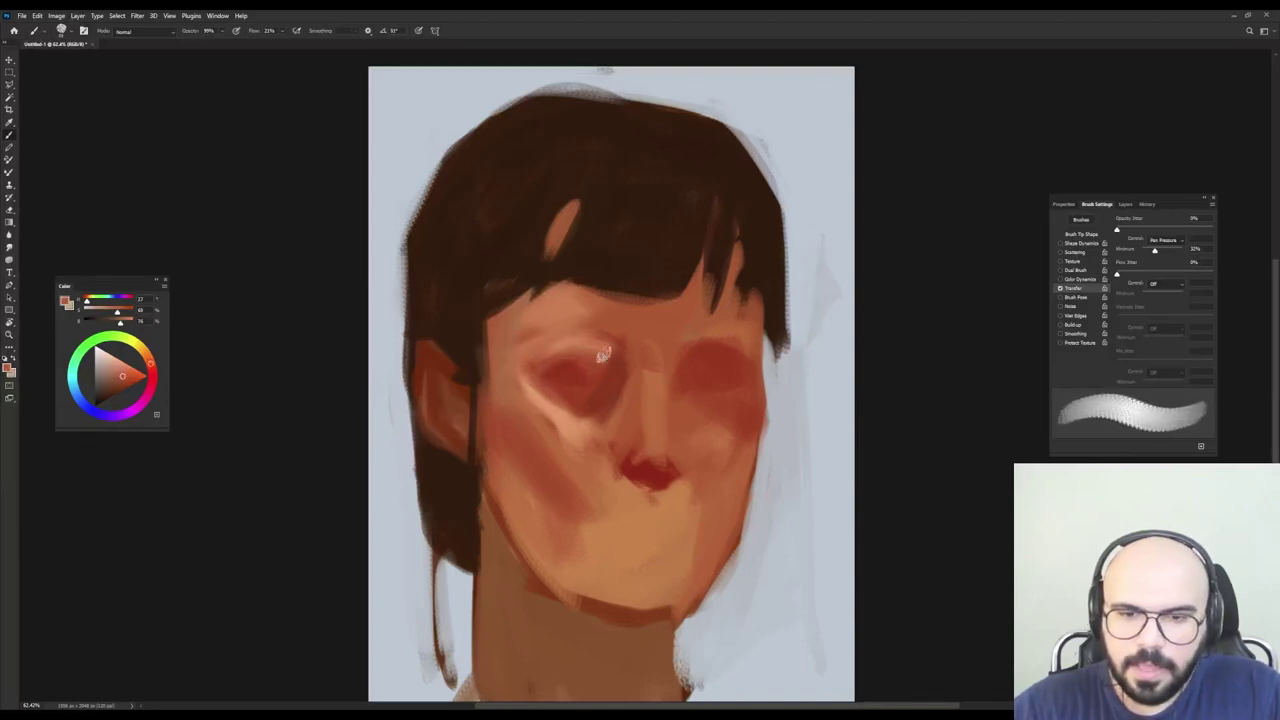
Model the rounded eyeball form inside the near eye socket with sampled red and lighter skin tones.
{"action": "left_click", "coordinate": [584, 384], "text": "alt"}
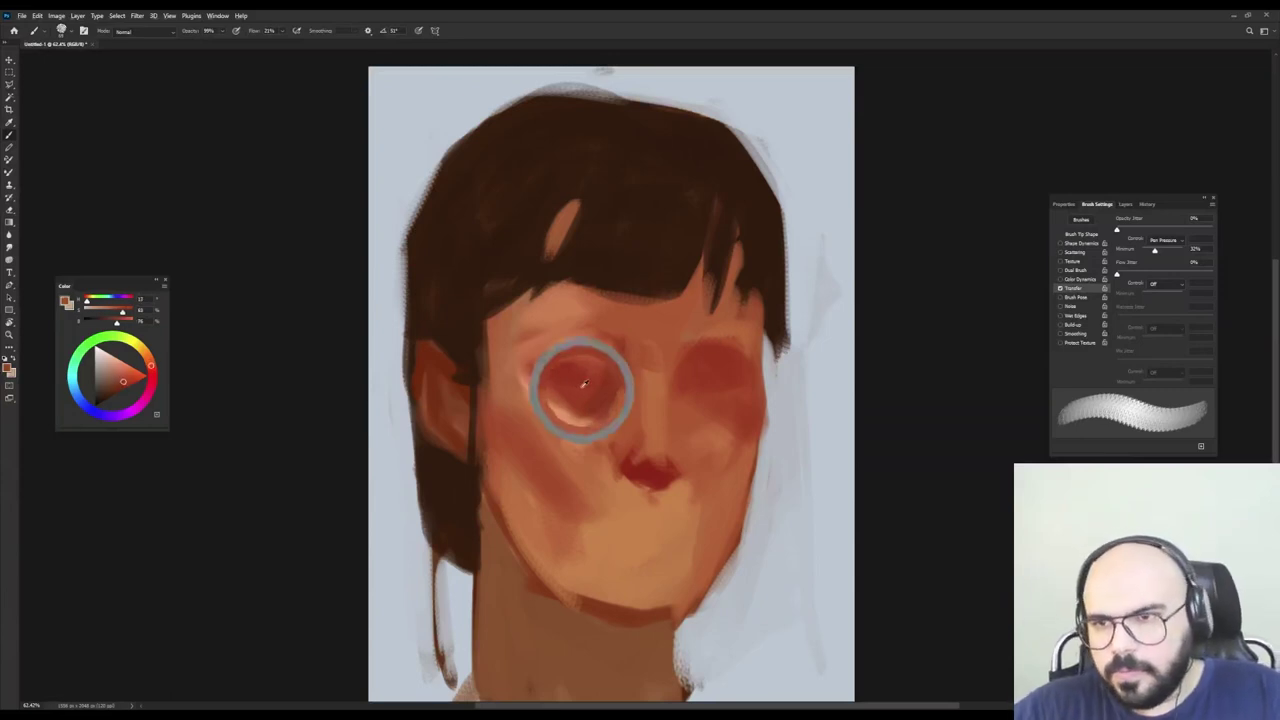
{"action": "left_click", "coordinate": [560, 378], "text": "alt"}
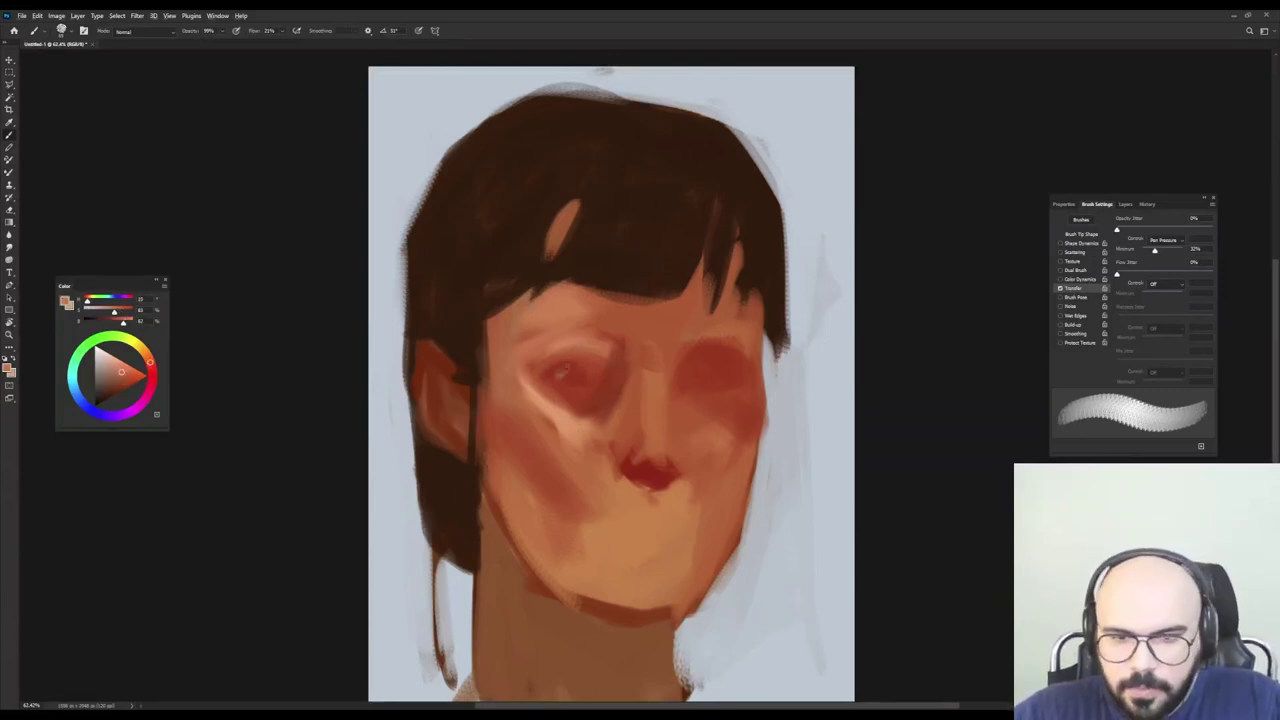
{"action": "key", "text": "shift+Right"}
{"action": "key", "text": "shift+Right"}
{"action": "key", "text": "shift+Right"}
{"action": "key", "text": "shift+Right"}
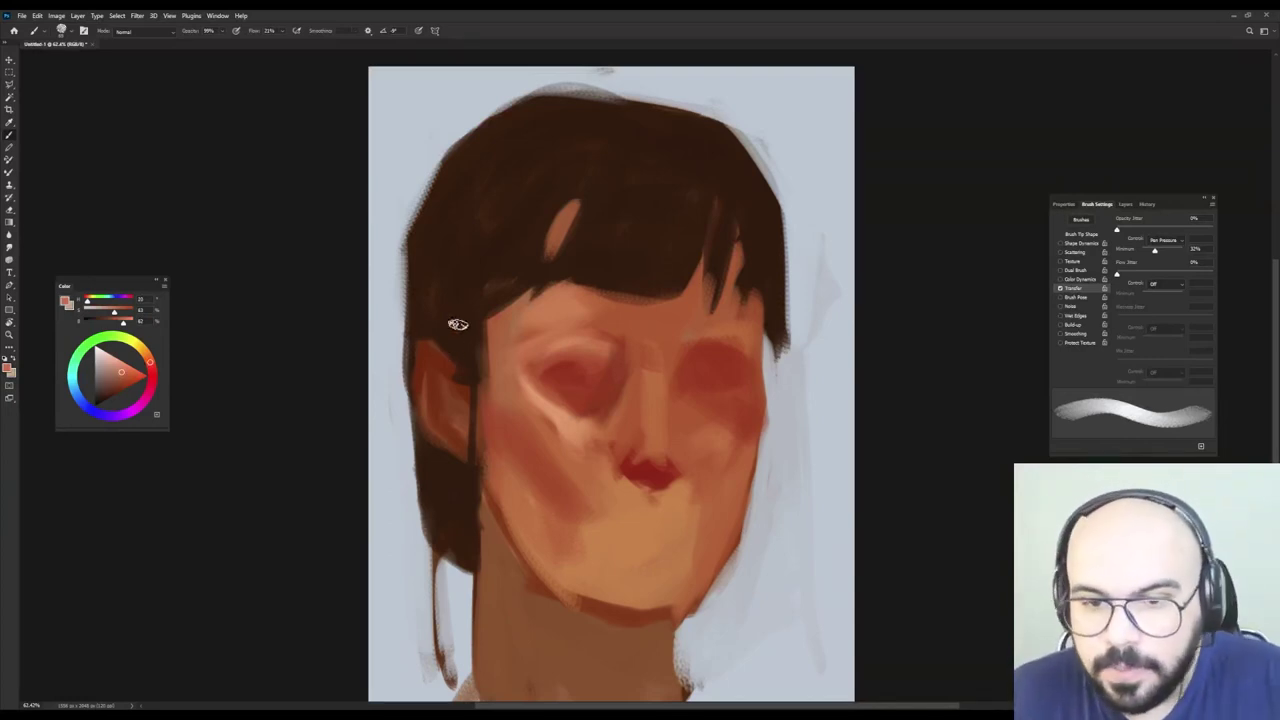
Refine the light rim under the near eye with sampled peach, adjusting the brush size and angle.
{"action": "left_click", "coordinate": [538, 387], "text": "alt"}
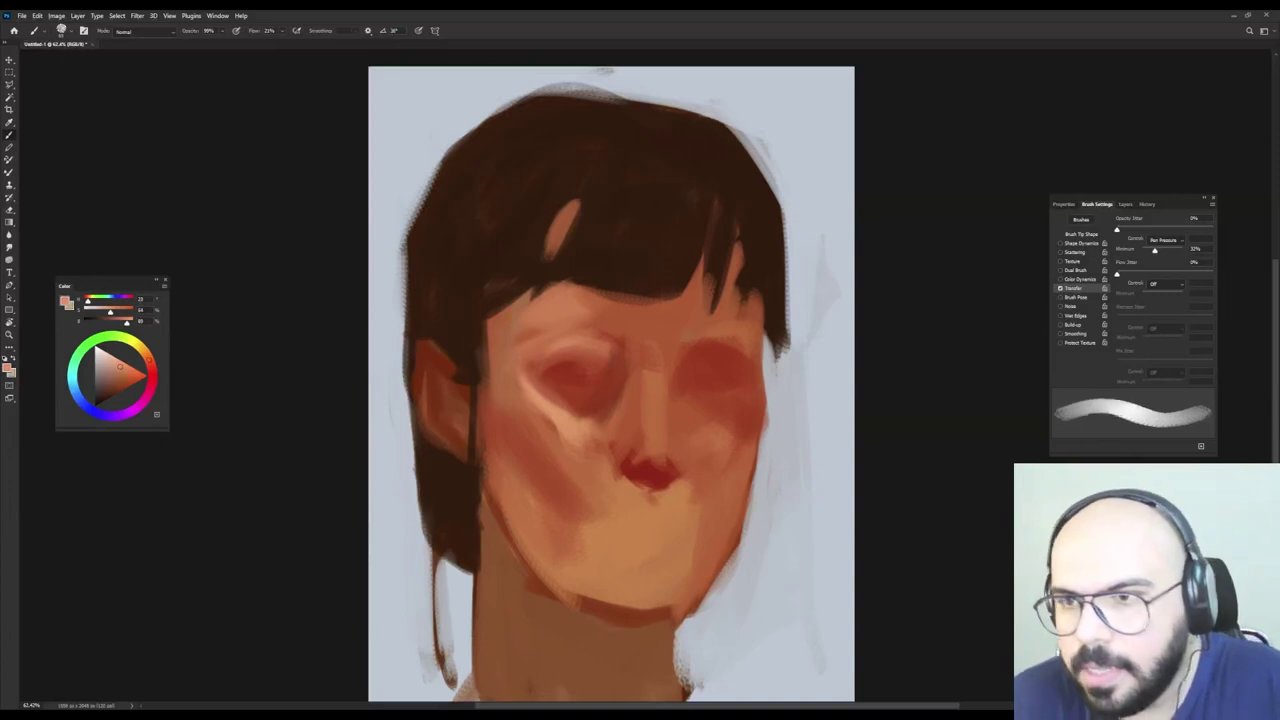
{"action": "right_click", "coordinate": [560, 362], "text": "alt"}
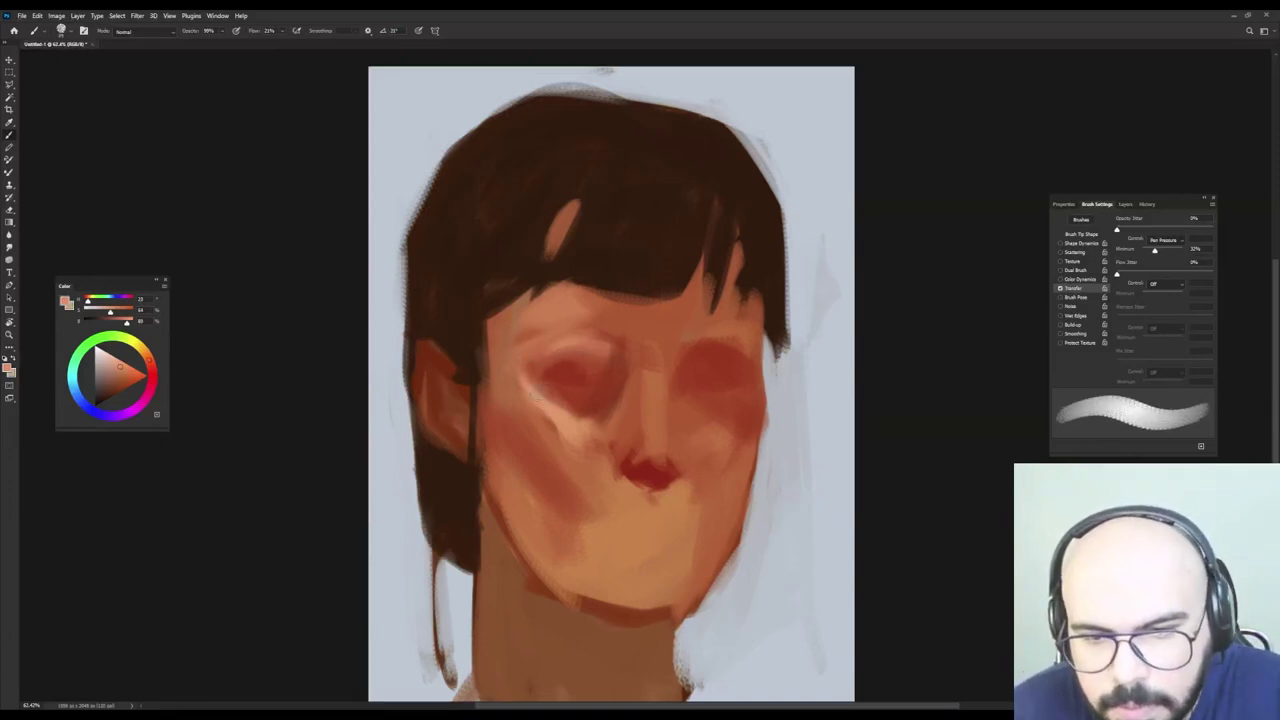
{"action": "key", "text": "shift+Right"}
{"action": "key", "text": "shift+Right"}
{"action": "left_click", "coordinate": [557, 417], "text": "alt"}
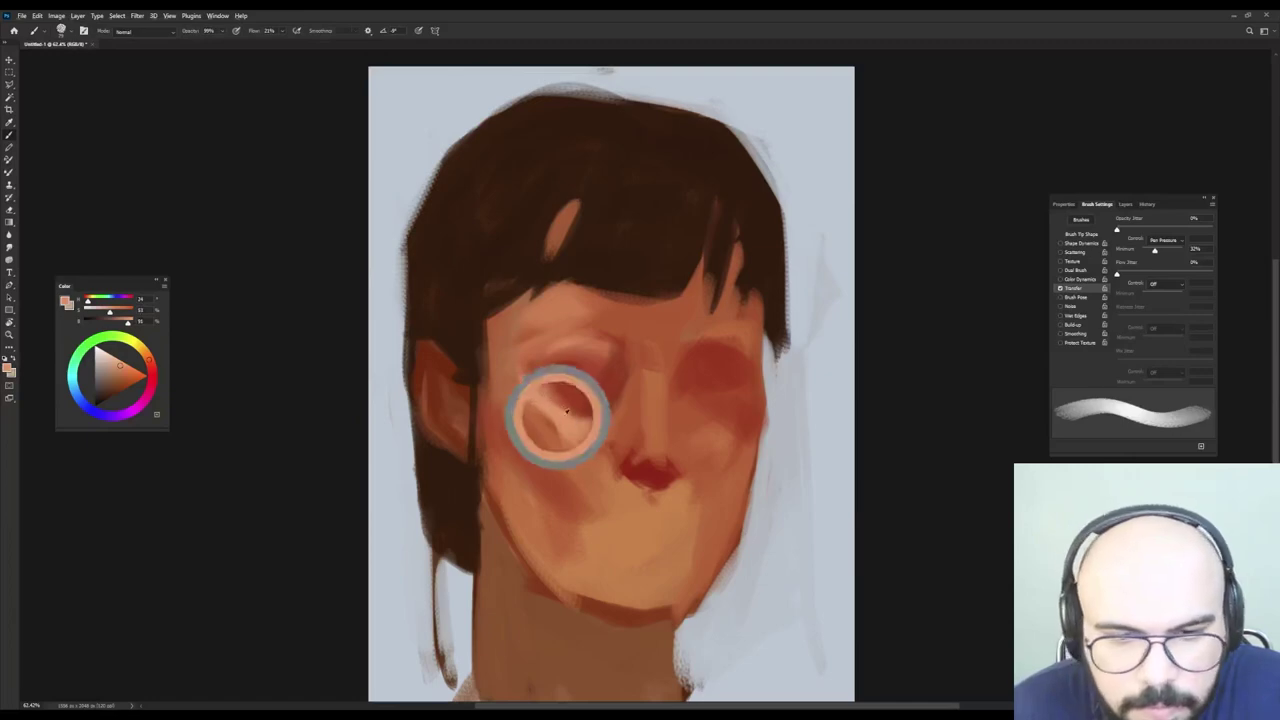
Paint a broad light peach plane over the far cheek, from under the eye socket down beside the nose.
{"action": "key", "text": "shift+Left"}
{"action": "mouse_move", "coordinate": [682, 415]}
{"action": "left_mouse_down"}
{"action": "mouse_move", "coordinate": [705, 440]}
{"action": "mouse_move", "coordinate": [715, 430]}
{"action": "mouse_move", "coordinate": [700, 470]}
{"action": "mouse_move", "coordinate": [705, 461]}
{"action": "left_mouse_up"}
{"action": "left_click", "coordinate": [708, 460], "text": "alt"}
{"action": "left_click_drag", "start_coordinate": [741, 405], "coordinate": [716, 484]}
Paint a light skin-tone highlight down the nose bridge to the tip.
{"action": "left_click_drag", "start_coordinate": [652, 341], "coordinate": [651, 384]}
{"action": "key", "text": "shift+Right"}
{"action": "key", "text": "shift+Right"}
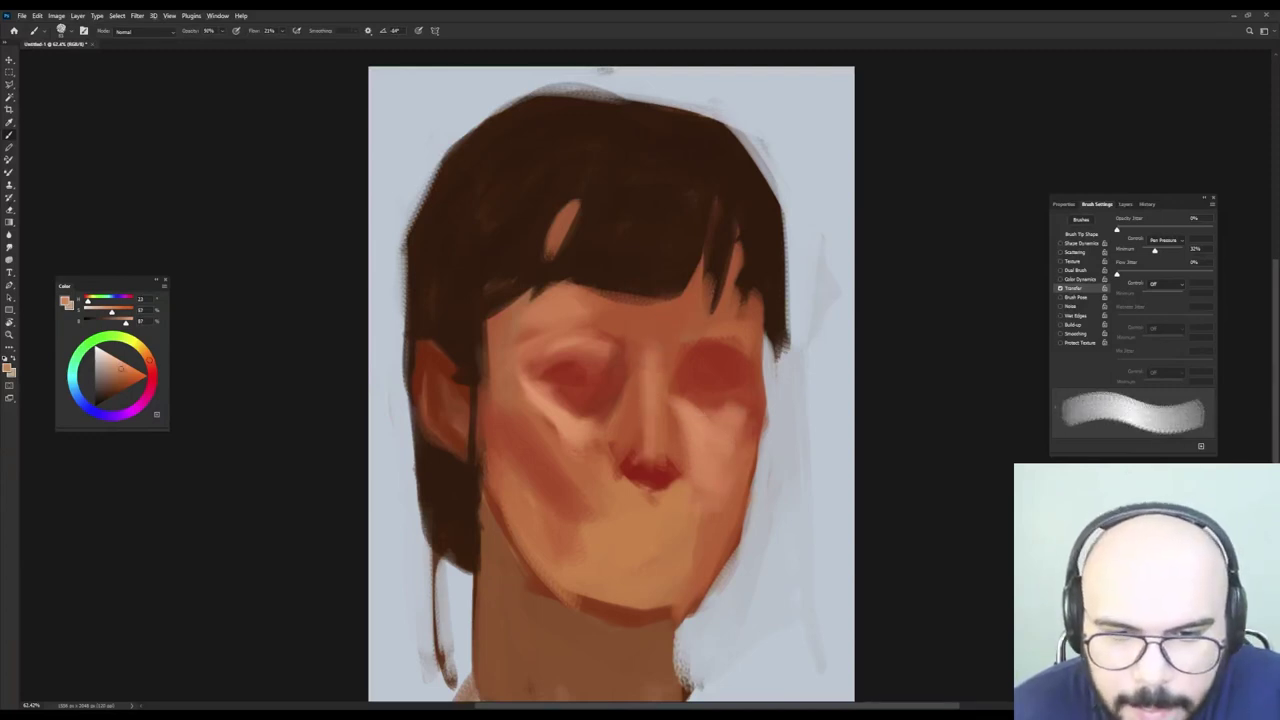
{"action": "right_click", "coordinate": [651, 400], "text": "alt"}
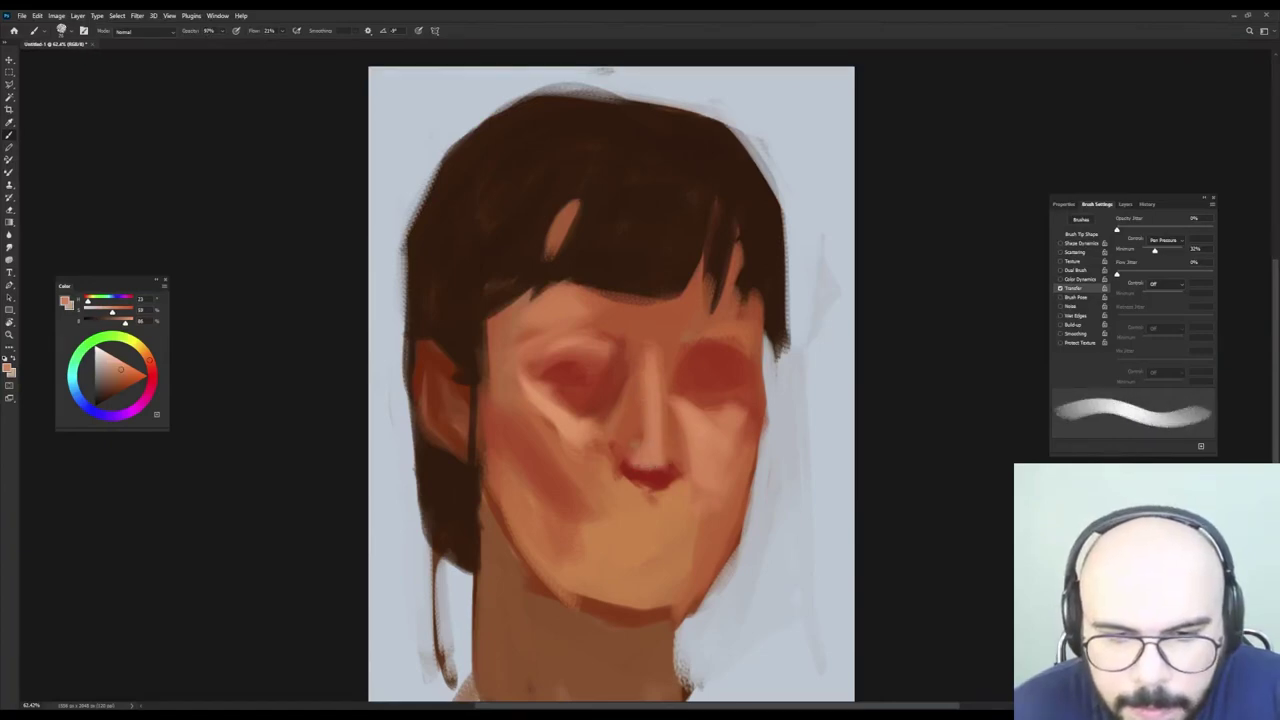
Reshape the underside of the nose and deepen the shadow beside its near wing with sampled reds.
{"action": "left_click", "coordinate": [630, 472], "text": "alt"}
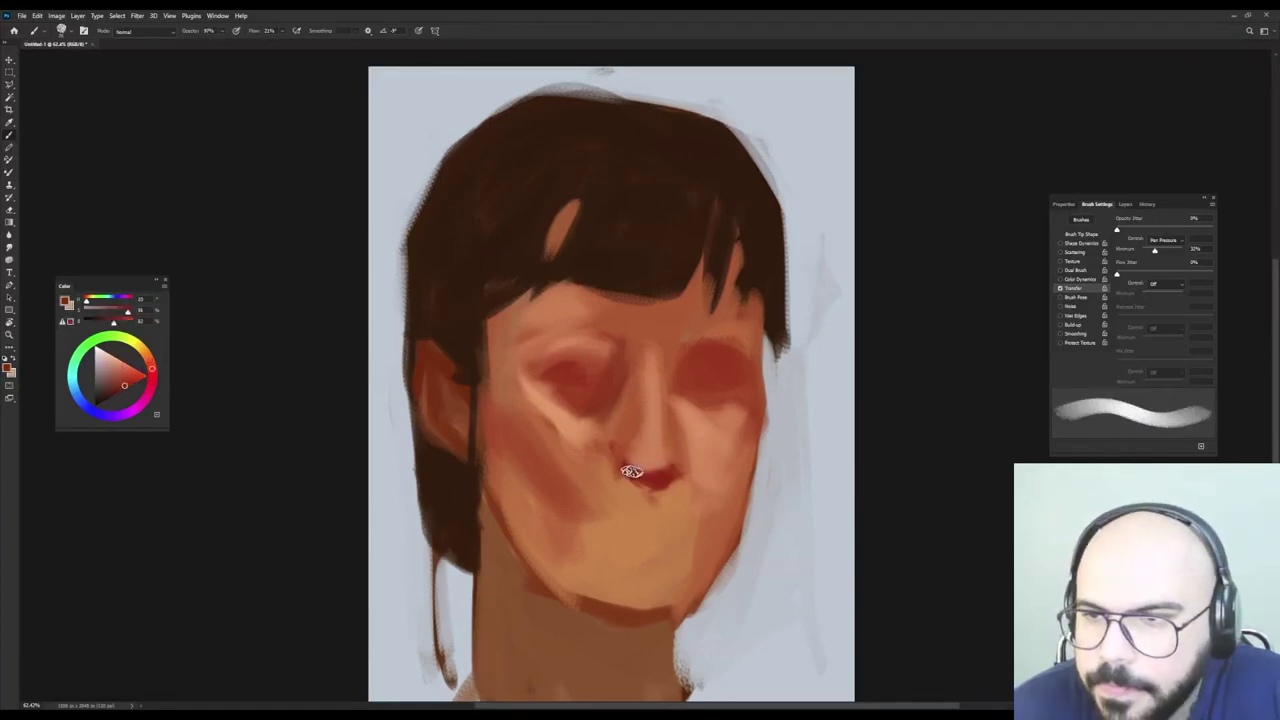
{"action": "mouse_move", "coordinate": [624, 468]}
{"action": "left_mouse_down"}
{"action": "mouse_move", "coordinate": [611, 465]}
{"action": "mouse_move", "coordinate": [632, 432]}
{"action": "left_mouse_up"}
{"action": "left_click", "coordinate": [648, 476], "text": "alt"}
{"action": "left_click", "coordinate": [632, 432], "text": "alt"}
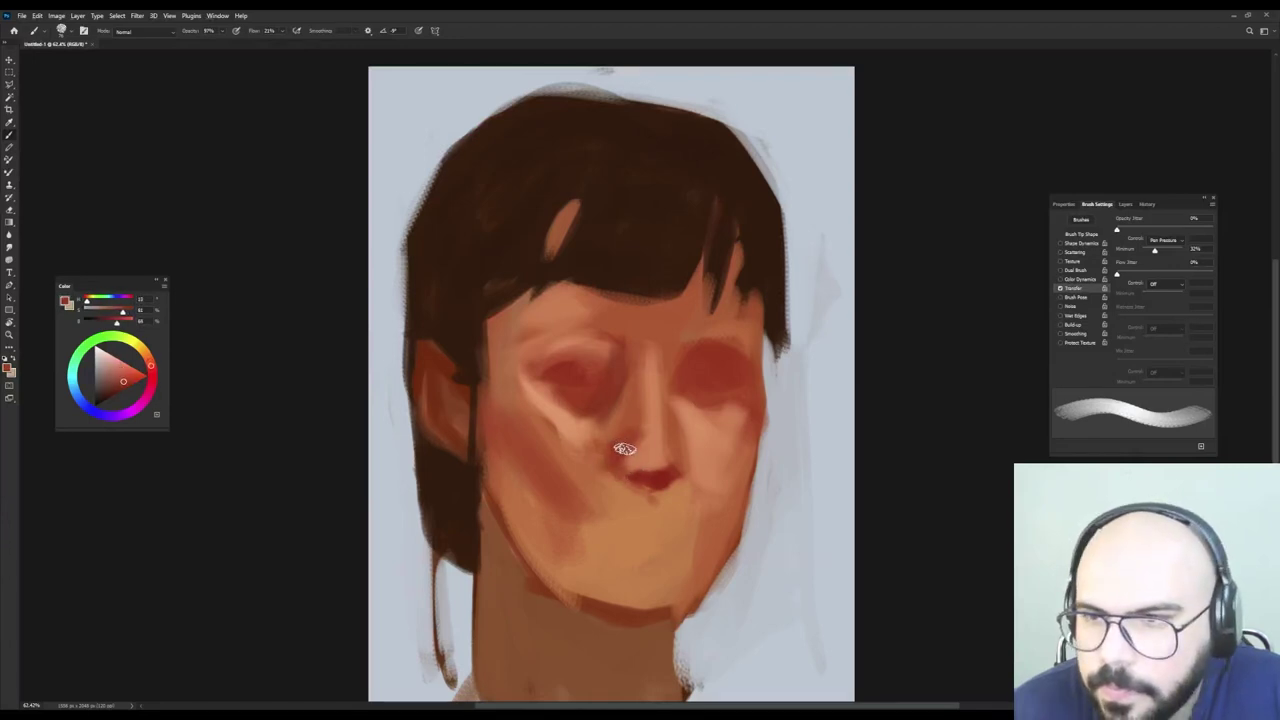
{"action": "right_click", "coordinate": [598, 418], "text": "alt"}
{"action": "left_click", "coordinate": [594, 422], "text": "alt"}
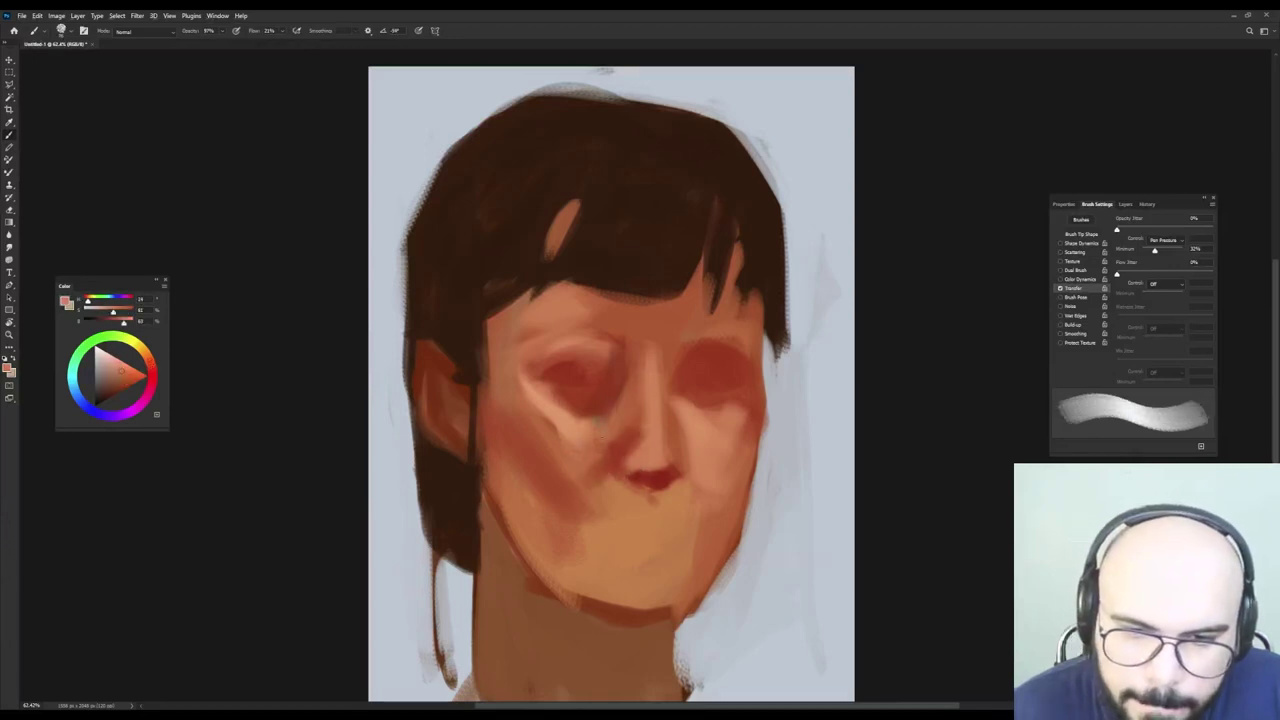
Shade the area between the brows with sampled reddish tones and fill the near eye socket's outer part with red.
{"action": "right_click", "coordinate": [660, 347], "text": "alt"}
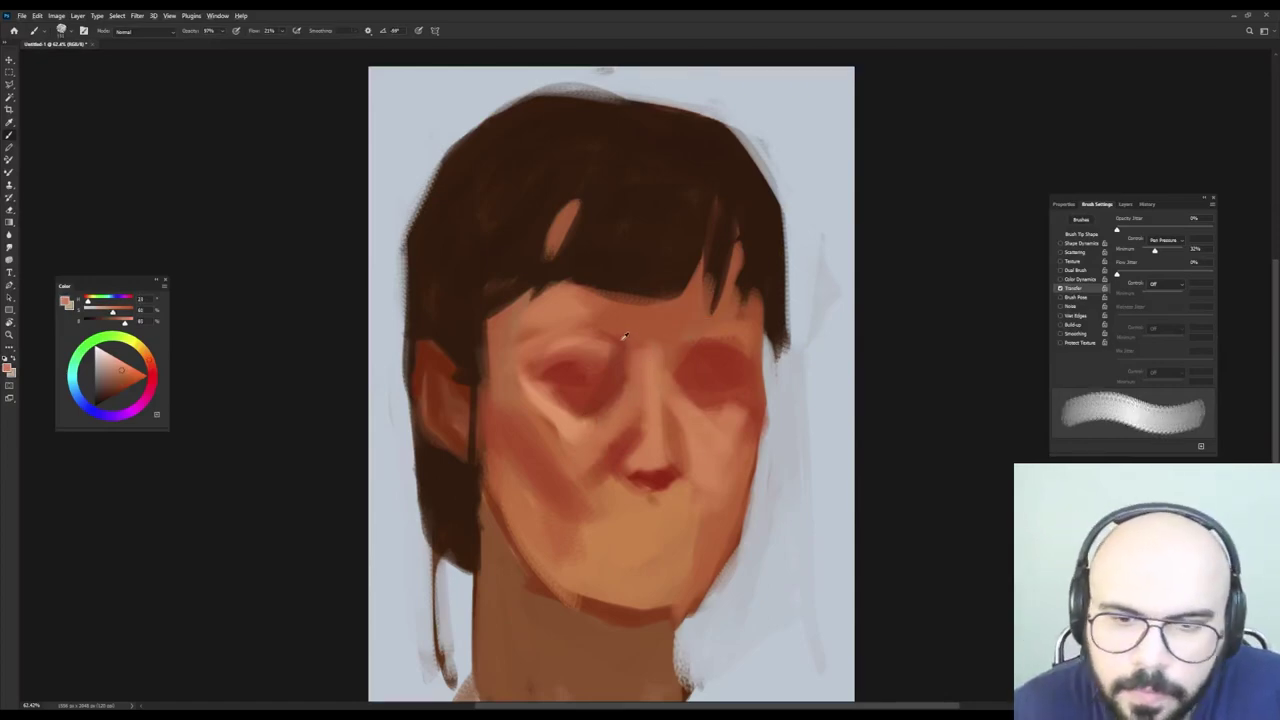
{"action": "left_click", "coordinate": [622, 360], "text": "alt"}
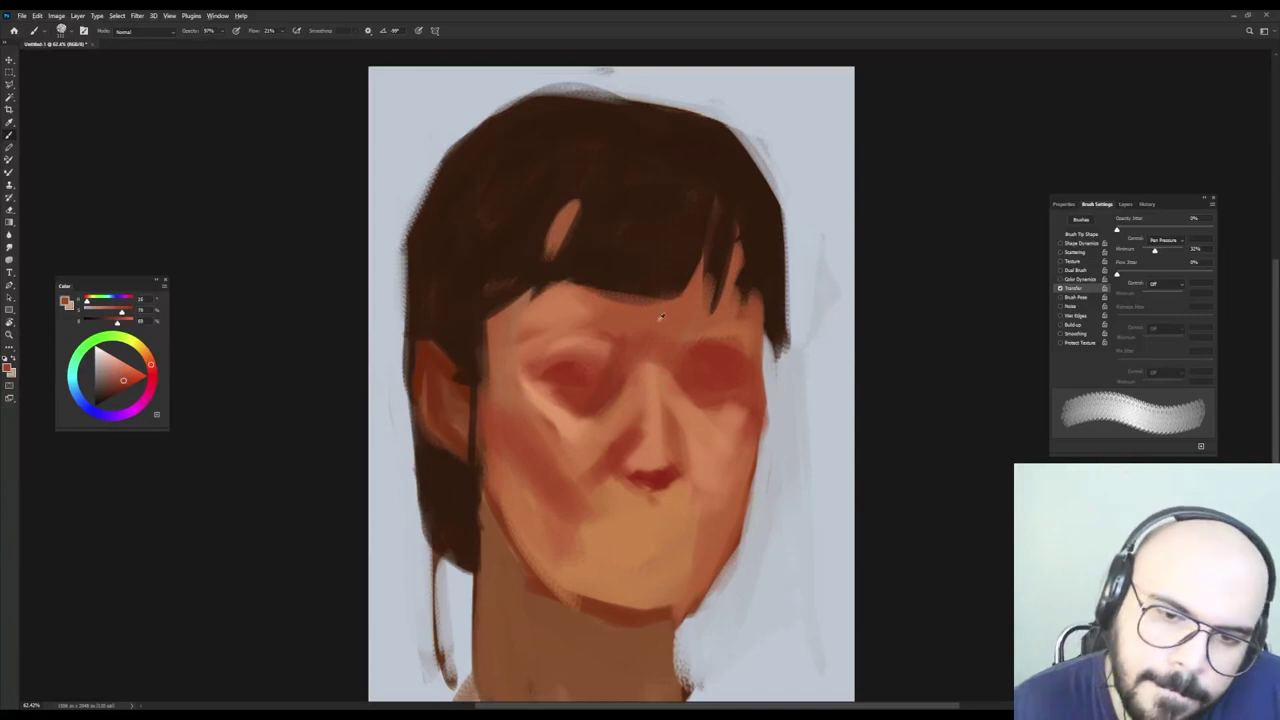
{"action": "left_click", "coordinate": [567, 375], "text": "alt"}
{"action": "key", "text": "shift+Left"}
{"action": "key", "text": "shift+Left"}
{"action": "key", "text": "shift+Left"}
{"action": "key", "text": "shift+Left"}
{"action": "right_click", "coordinate": [562, 370], "text": "alt"}
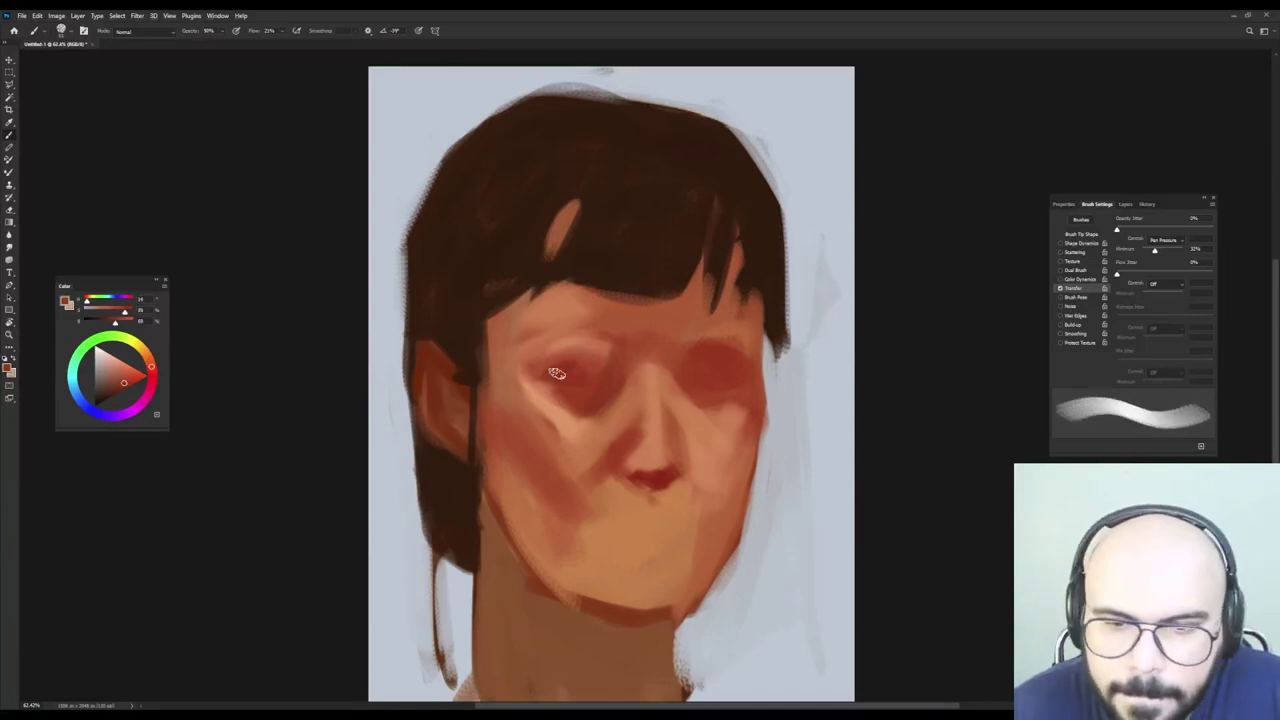
Mark the outer corners of both eyes with small strokes of dark brown sampled from the hair.
{"action": "left_click", "coordinate": [607, 393], "text": "alt"}
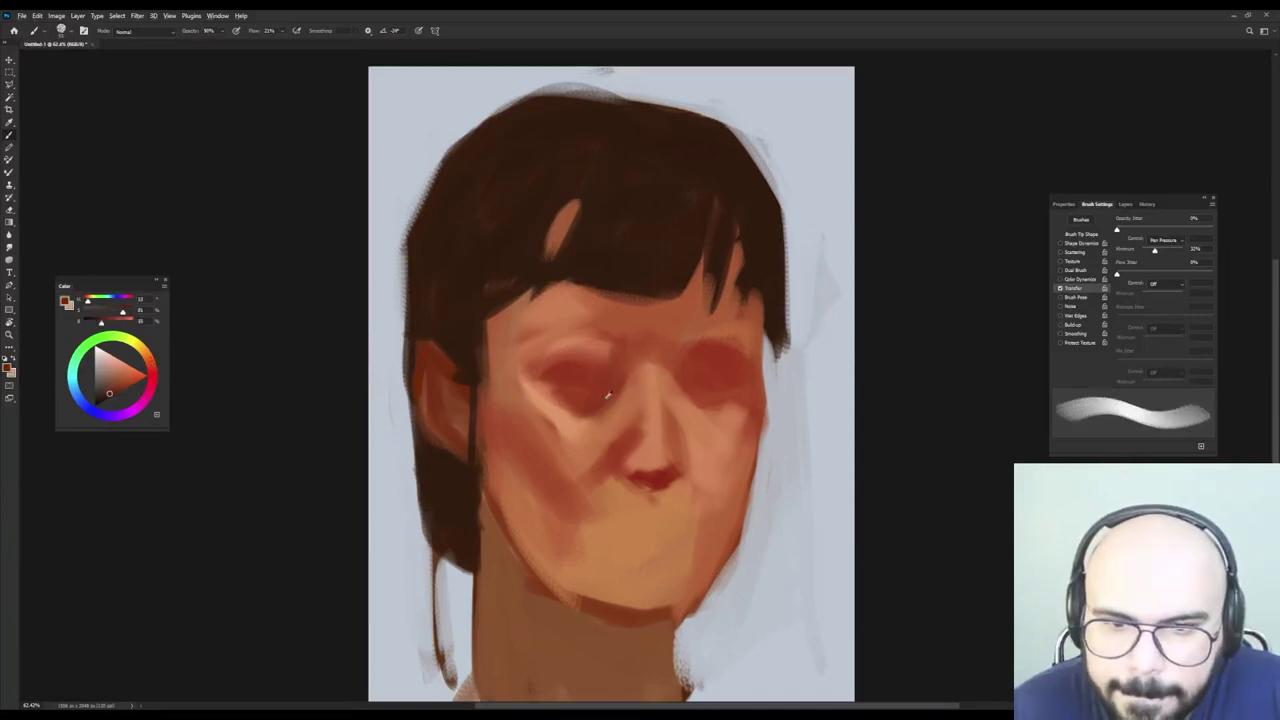
{"action": "left_click", "coordinate": [614, 284], "text": "alt"}
{"action": "key", "text": "bracketleft"}
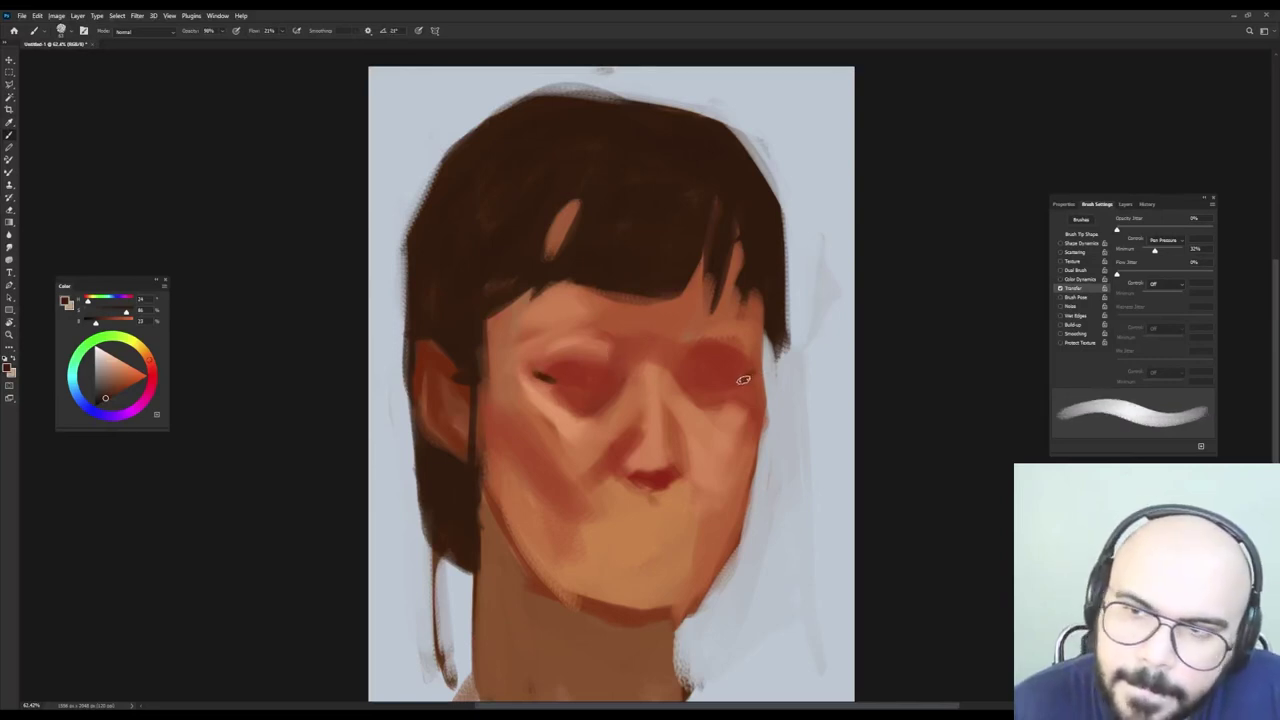
{"action": "key", "text": "shift+Right"}
{"action": "key", "text": "shift+Right"}
{"action": "key", "text": "shift+Right"}
{"action": "right_click", "coordinate": [574, 384], "text": "alt"}
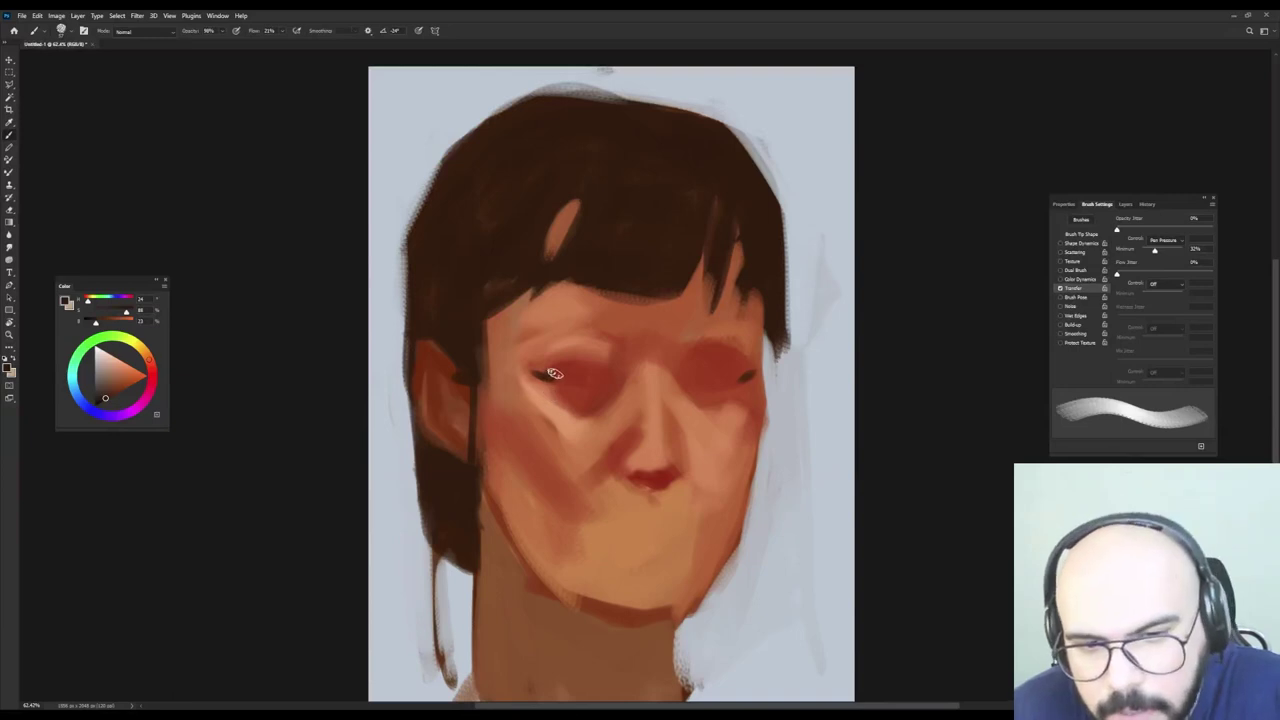
Paint a thin dark upper lash line on the near eye, from the outer corner toward the nose.
{"action": "right_click", "coordinate": [555, 372], "text": "alt"}
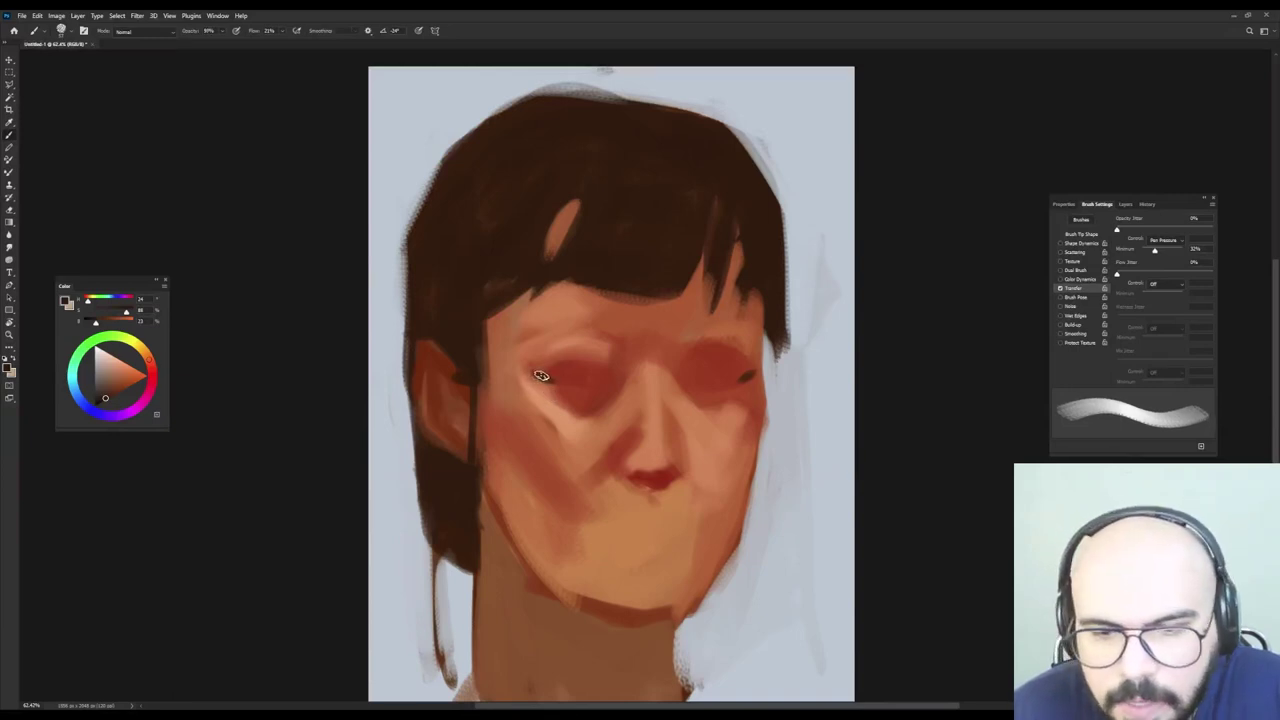
{"action": "left_click_drag", "start_coordinate": [538, 376], "coordinate": [551, 379]}
{"action": "right_click", "coordinate": [551, 373], "text": "alt"}
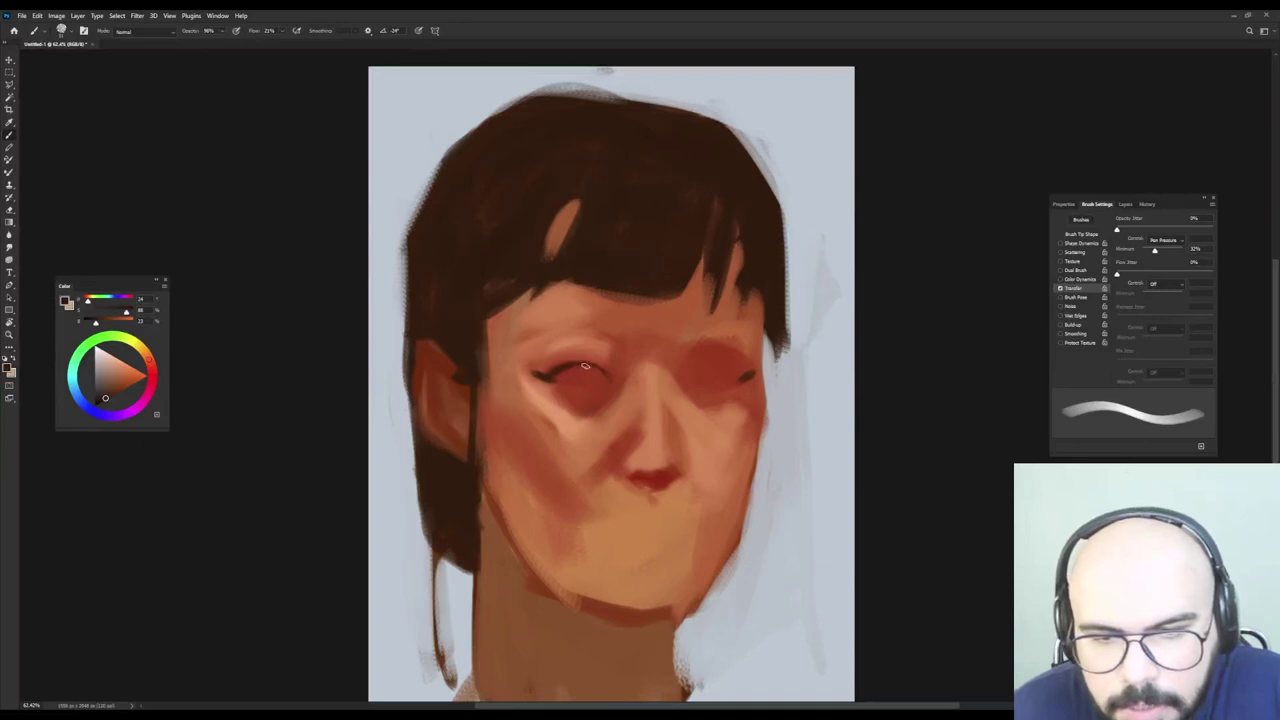
Paint the far eye's upper lash line and extend the near eye's line to its inner corner in dark brown.
{"action": "key", "text": "shift+Left"}
{"action": "key", "text": "shift+Left"}
{"action": "key", "text": "shift+Left"}
{"action": "key", "text": "shift+Left"}
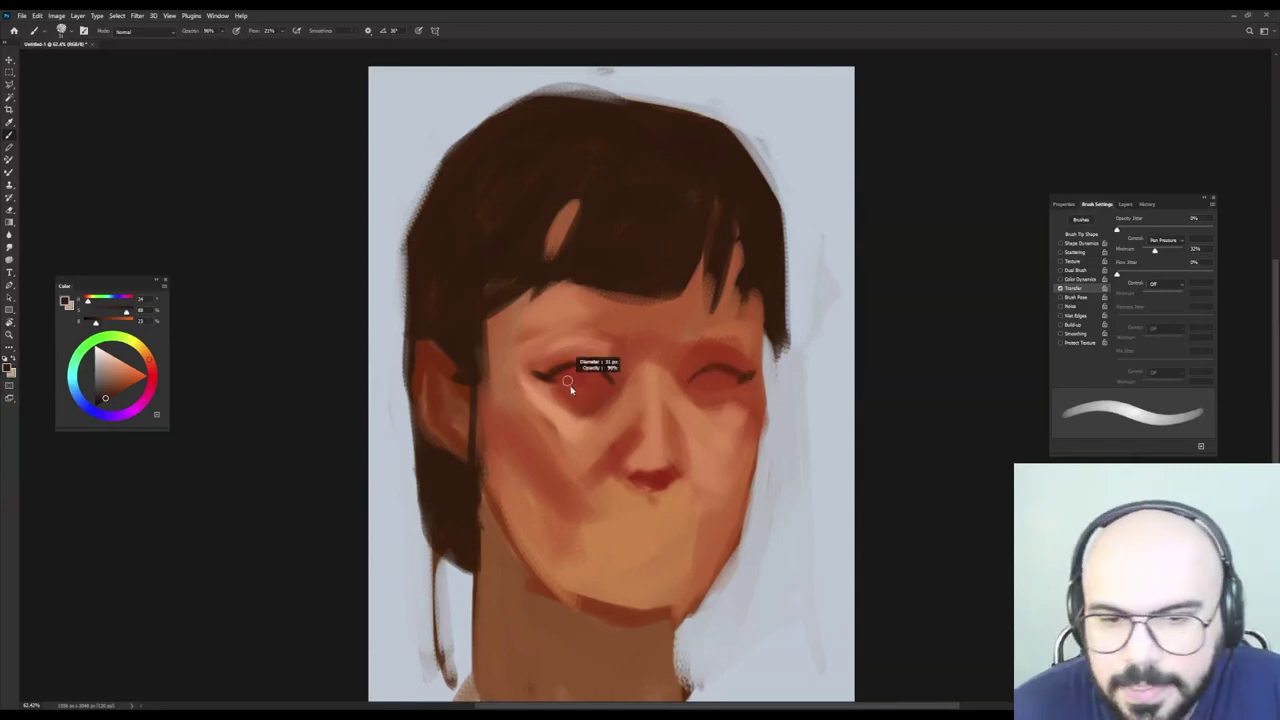
{"action": "key", "text": "Left"}
{"action": "key", "text": "Left"}
{"action": "key", "text": "Left"}
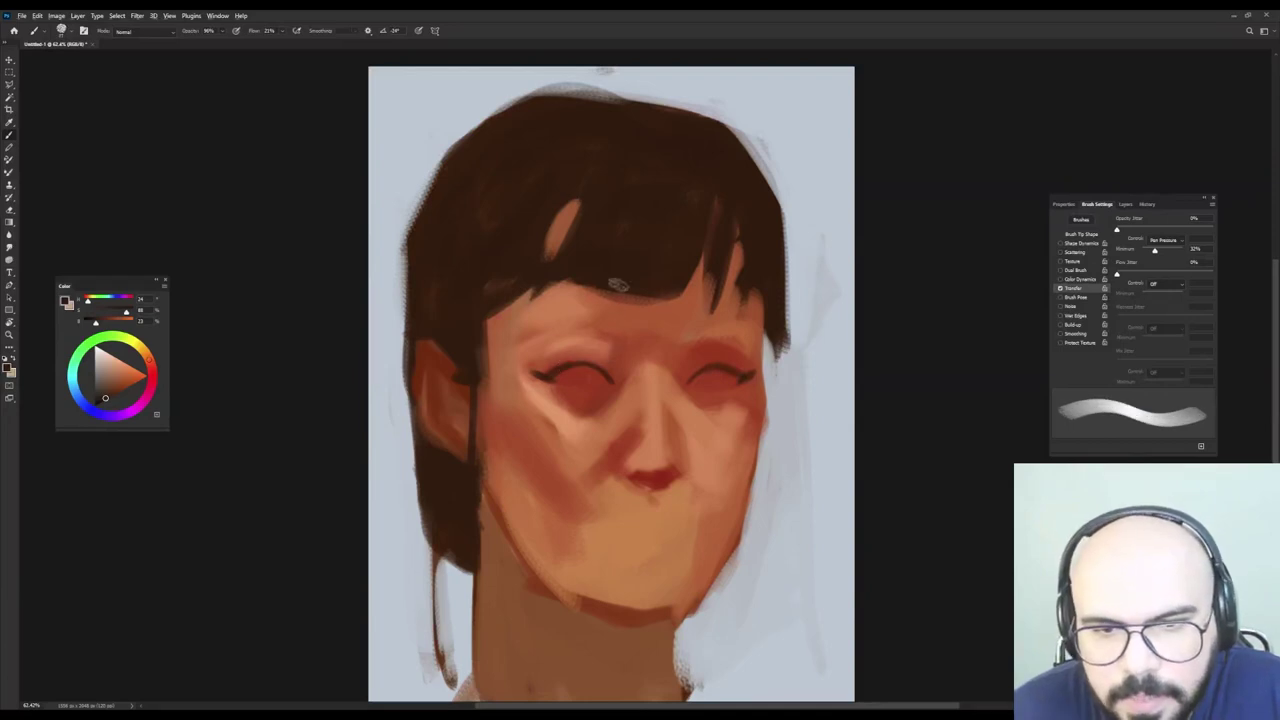
Paint the near eyebrow in brown, from its inner end near the nose bridge out toward the temple.
{"action": "left_click_drag", "start_coordinate": [619, 341], "coordinate": [581, 330]}
{"action": "left_click", "coordinate": [614, 337], "text": "alt"}
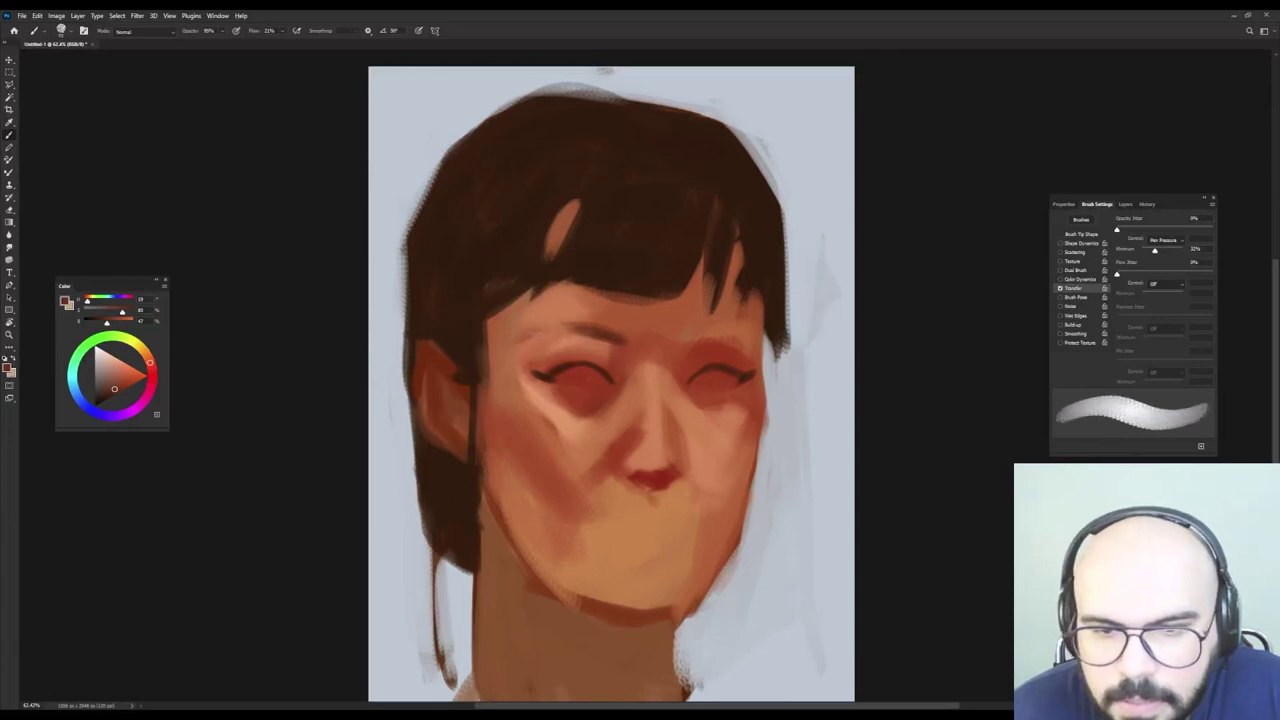
{"action": "mouse_move", "coordinate": [558, 323]}
{"action": "left_mouse_down"}
{"action": "mouse_move", "coordinate": [525, 344]}
{"action": "mouse_move", "coordinate": [606, 332]}
{"action": "left_mouse_up"}
{"action": "key", "text": "shift+Left"}
{"action": "key", "text": "shift+Left"}
{"action": "key", "text": "shift+Left"}
{"action": "key", "text": "shift+Left"}
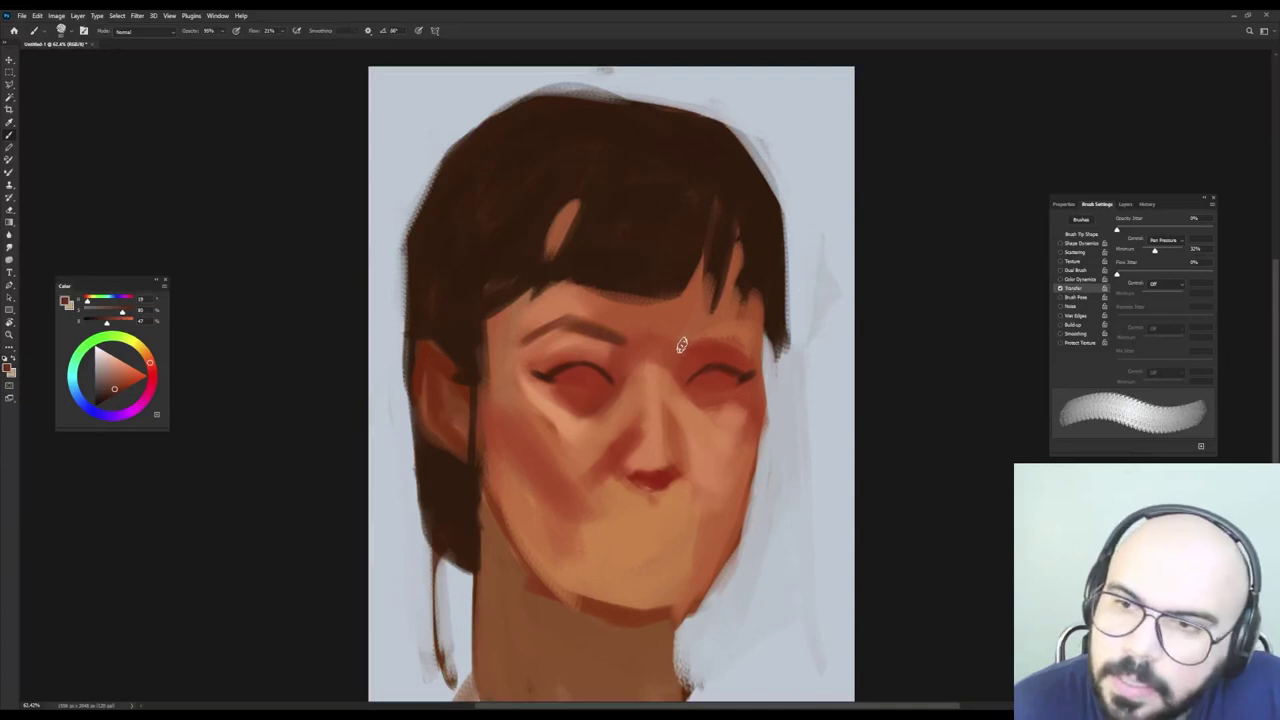
Paint the far eyebrow as an arched stroke with dark brown sampled from the fringe, and sample the reddish socket tone beneath it.
{"action": "left_click", "coordinate": [703, 305], "text": "alt"}
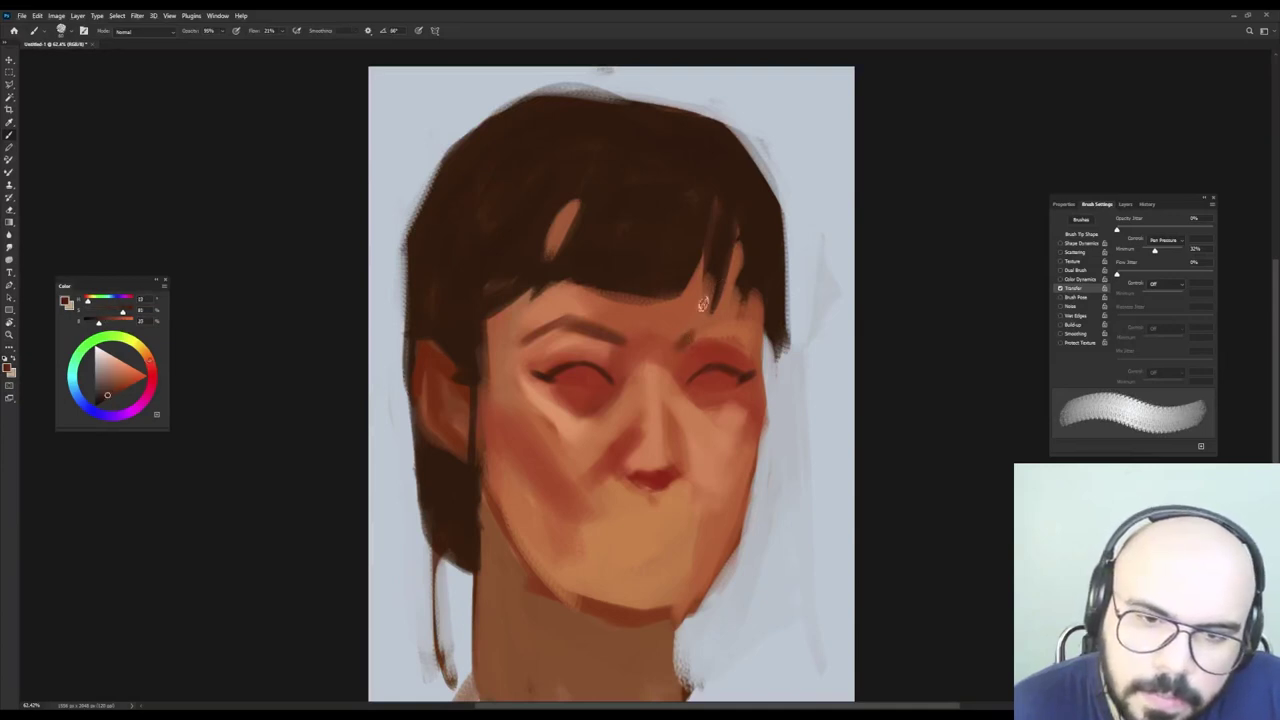
{"action": "mouse_move", "coordinate": [700, 334]}
{"action": "left_mouse_down"}
{"action": "mouse_move", "coordinate": [755, 345]}
{"action": "mouse_move", "coordinate": [727, 344]}
{"action": "left_mouse_up"}
{"action": "key", "text": "shift+Left"}
{"action": "key", "text": "shift+Left"}
{"action": "key", "text": "shift+Left"}
{"action": "key", "text": "shift+Left"}
{"action": "key", "text": "shift+Left"}
{"action": "left_click", "coordinate": [739, 351], "text": "alt"}
{"action": "right_click", "coordinate": [642, 312], "text": "alt"}
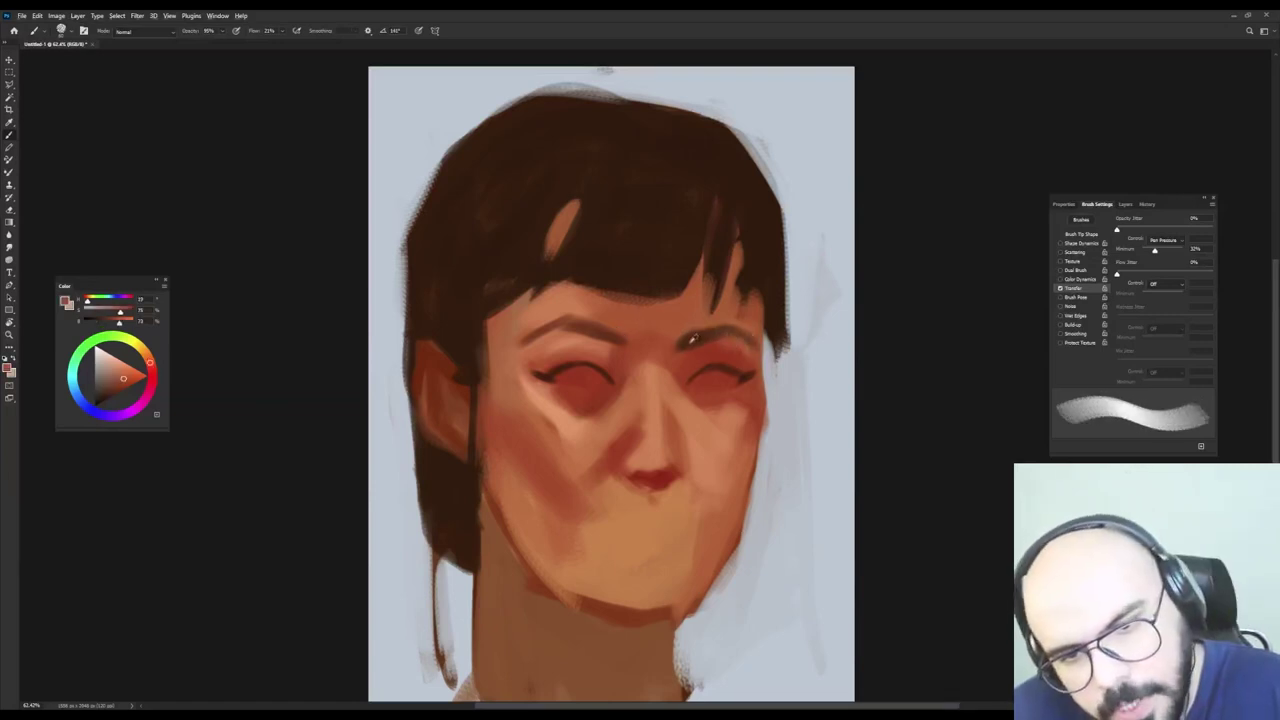
Darken the inner half of the near eyebrow with dark brown sampled from the hair.
{"action": "left_click", "coordinate": [636, 290], "text": "alt"}
{"action": "key", "text": "shift+Right"}
{"action": "key", "text": "shift+Right"}
{"action": "key", "text": "shift+Left"}
{"action": "key", "text": "shift+Left"}
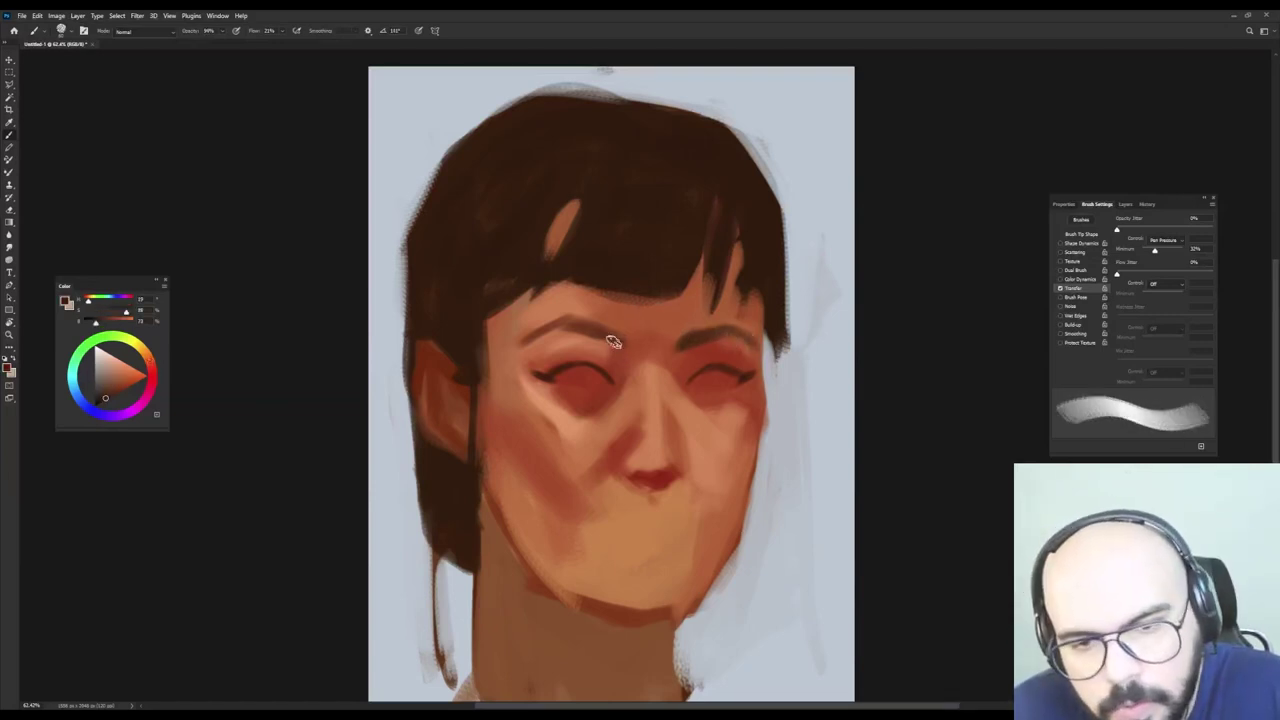
{"action": "mouse_move", "coordinate": [611, 339]}
{"action": "left_mouse_down"}
{"action": "mouse_move", "coordinate": [625, 347]}
{"action": "mouse_move", "coordinate": [582, 324]}
{"action": "mouse_move", "coordinate": [560, 330]}
{"action": "left_mouse_up"}
{"action": "left_click", "coordinate": [619, 337], "text": "alt"}
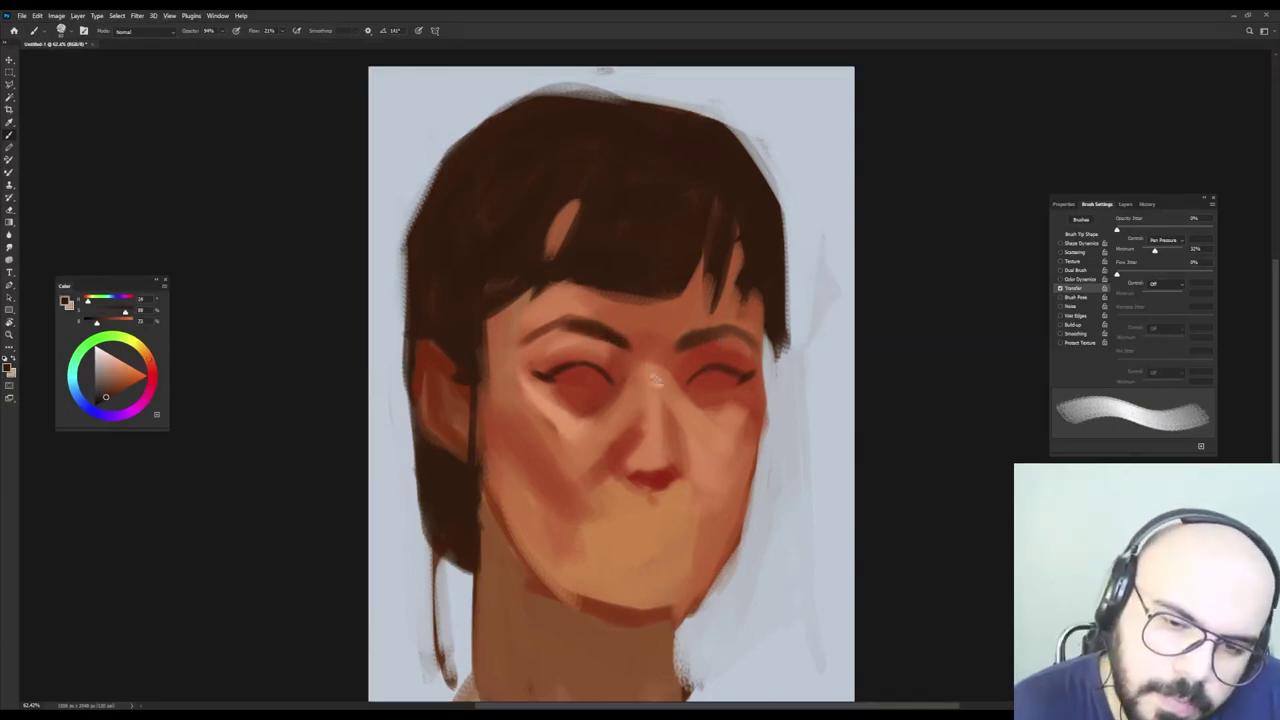
Refine the lower edge of the near eyebrow with skin tones sampled from the area above the eye.
{"action": "right_click", "coordinate": [598, 350], "text": "alt"}
{"action": "left_click", "coordinate": [572, 342], "text": "alt"}
{"action": "right_click", "coordinate": [572, 340], "text": "alt"}
{"action": "key", "text": "shift+Left"}
{"action": "key", "text": "shift+Left"}
{"action": "key", "text": "shift+Left"}
{"action": "key", "text": "shift+Left"}
{"action": "key", "text": "shift+Left"}
{"action": "key", "text": "shift+Left"}
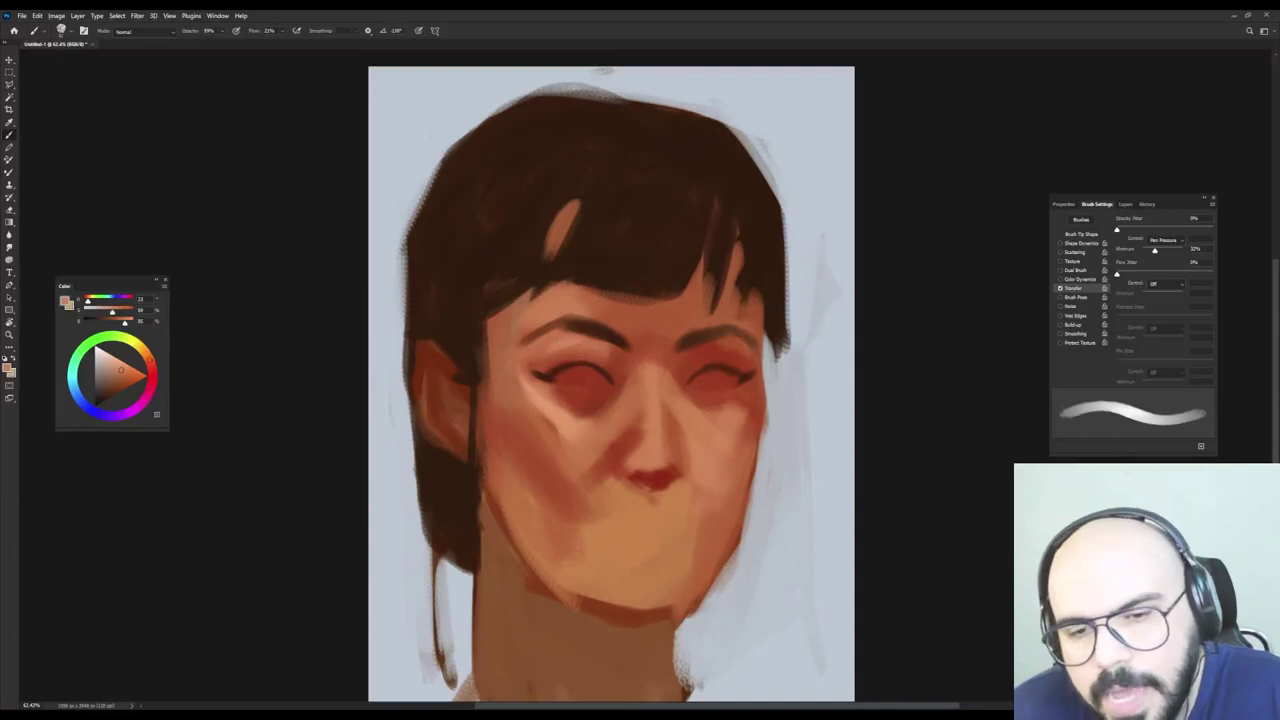
{"action": "right_click", "coordinate": [566, 345], "text": "alt"}
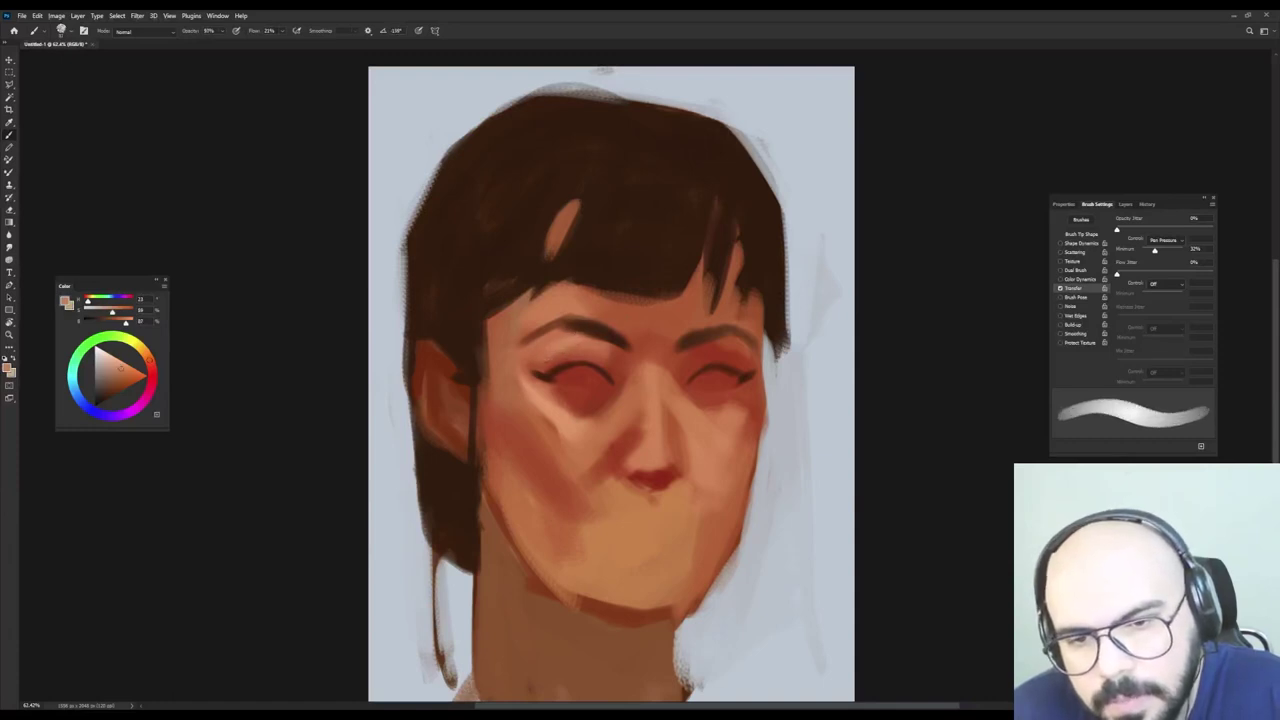
Blend the near eye's upper lid and outer corner with skin tones sampled around the socket.
{"action": "key", "text": "Left"}
{"action": "left_click", "coordinate": [546, 372], "text": "alt"}
{"action": "mouse_move", "coordinate": [546, 370]}
{"action": "left_mouse_down"}
{"action": "mouse_move", "coordinate": [537, 363]}
{"action": "mouse_move", "coordinate": [578, 351]}
{"action": "mouse_move", "coordinate": [537, 360]}
{"action": "mouse_move", "coordinate": [545, 370]}
{"action": "mouse_move", "coordinate": [587, 350]}
{"action": "left_mouse_up"}
{"action": "left_click", "coordinate": [566, 339], "text": "alt"}
{"action": "left_click", "coordinate": [609, 344], "text": "alt"}
{"action": "left_click", "coordinate": [615, 367], "text": "alt"}
{"action": "left_click", "coordinate": [543, 346], "text": "alt"}
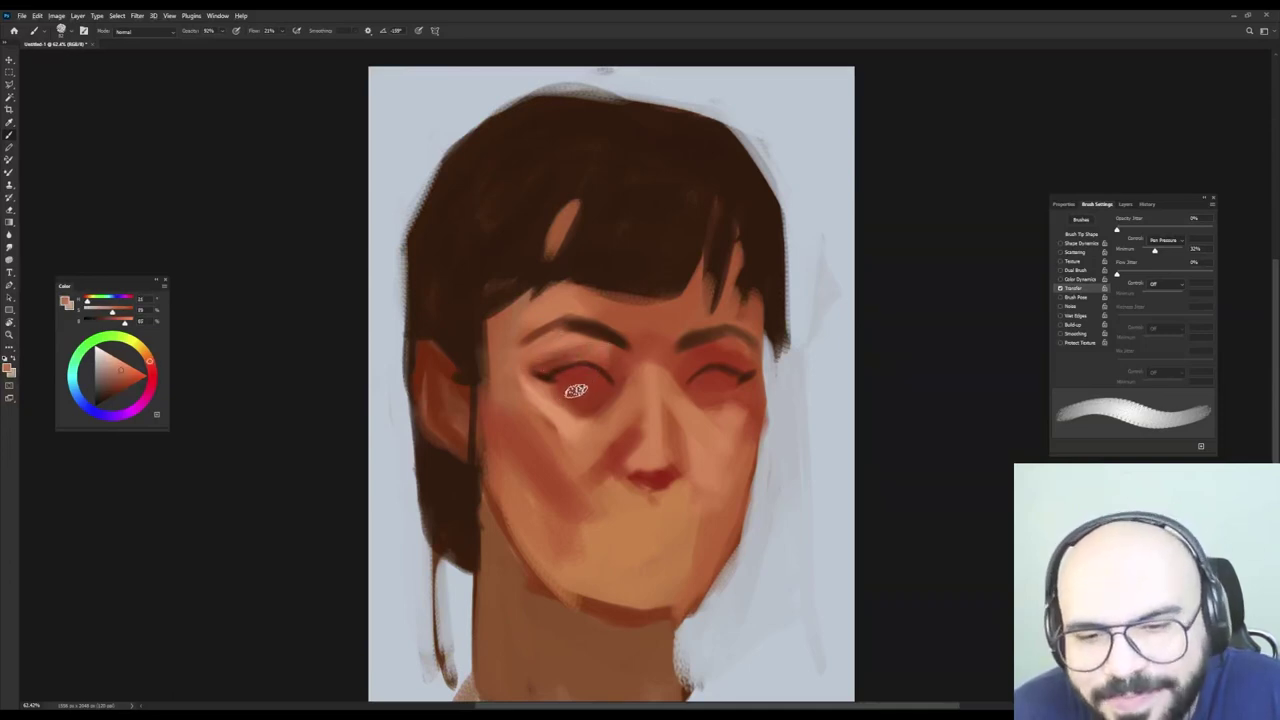
{"action": "left_click", "coordinate": [541, 358], "text": "alt"}
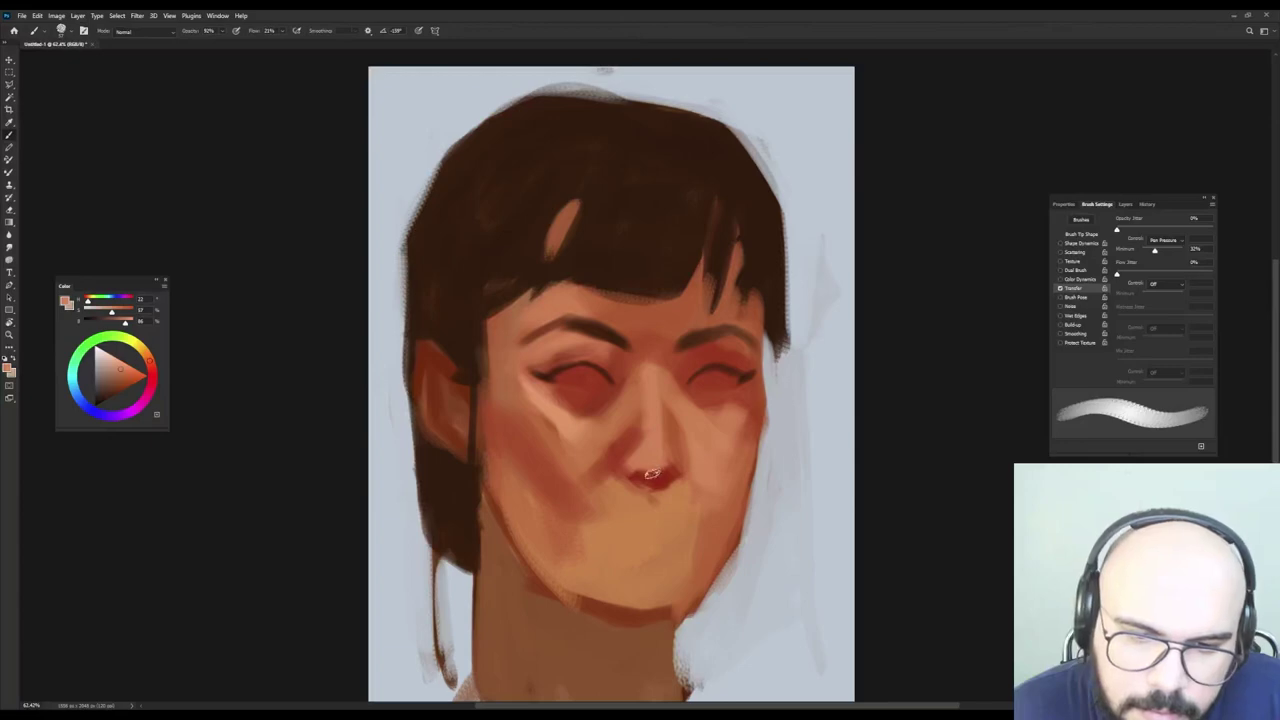
Soften the dark underside of the nose with sampled orange-red and stroke the tone down over the upper lip area.
{"action": "left_click", "coordinate": [628, 354], "text": "alt"}
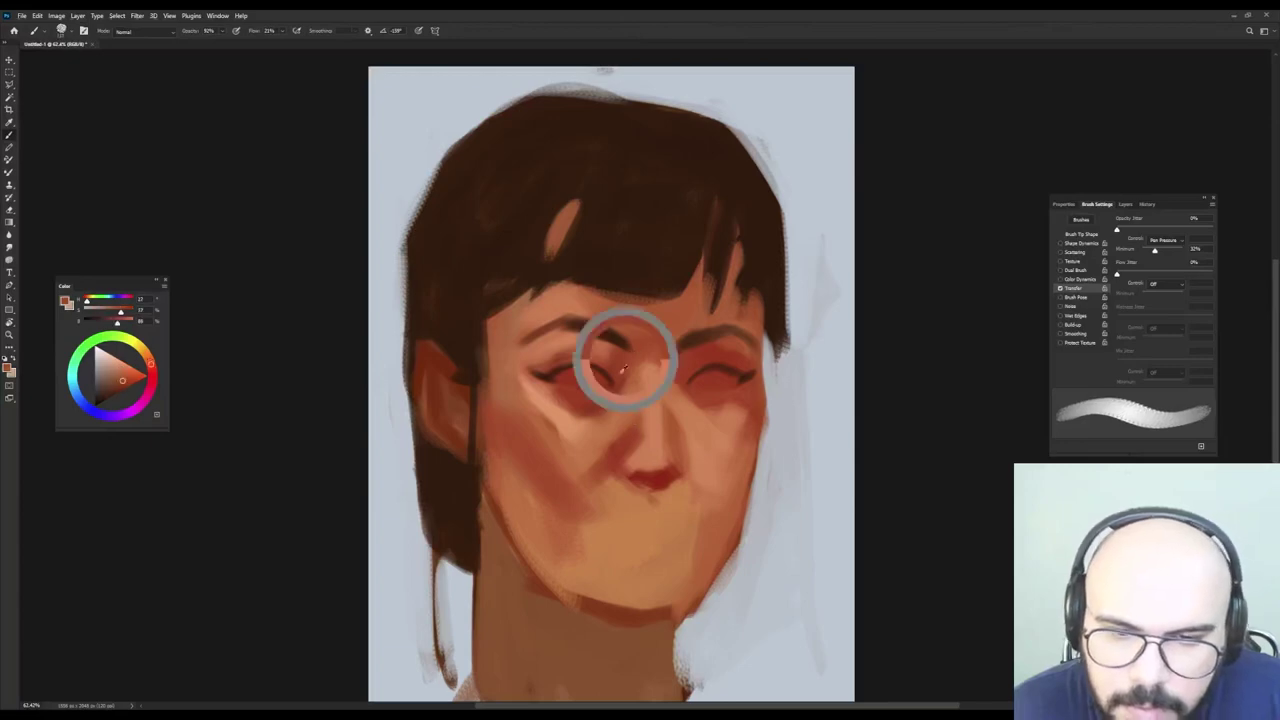
{"action": "right_click", "coordinate": [660, 455], "text": "alt"}
{"action": "key", "text": "shift+Right"}
{"action": "key", "text": "shift+Right"}
{"action": "key", "text": "shift+Right"}
{"action": "key", "text": "shift+Right"}
{"action": "mouse_move", "coordinate": [618, 485]}
{"action": "left_mouse_down"}
{"action": "mouse_move", "coordinate": [655, 460]}
{"action": "mouse_move", "coordinate": [690, 462]}
{"action": "mouse_move", "coordinate": [655, 546]}
{"action": "left_mouse_up"}
Reshape the nose tip with a lighter skin tone sampled from the nose bridge.
{"action": "right_click", "coordinate": [661, 468], "text": "alt"}
{"action": "left_click", "coordinate": [660, 404], "text": "alt"}
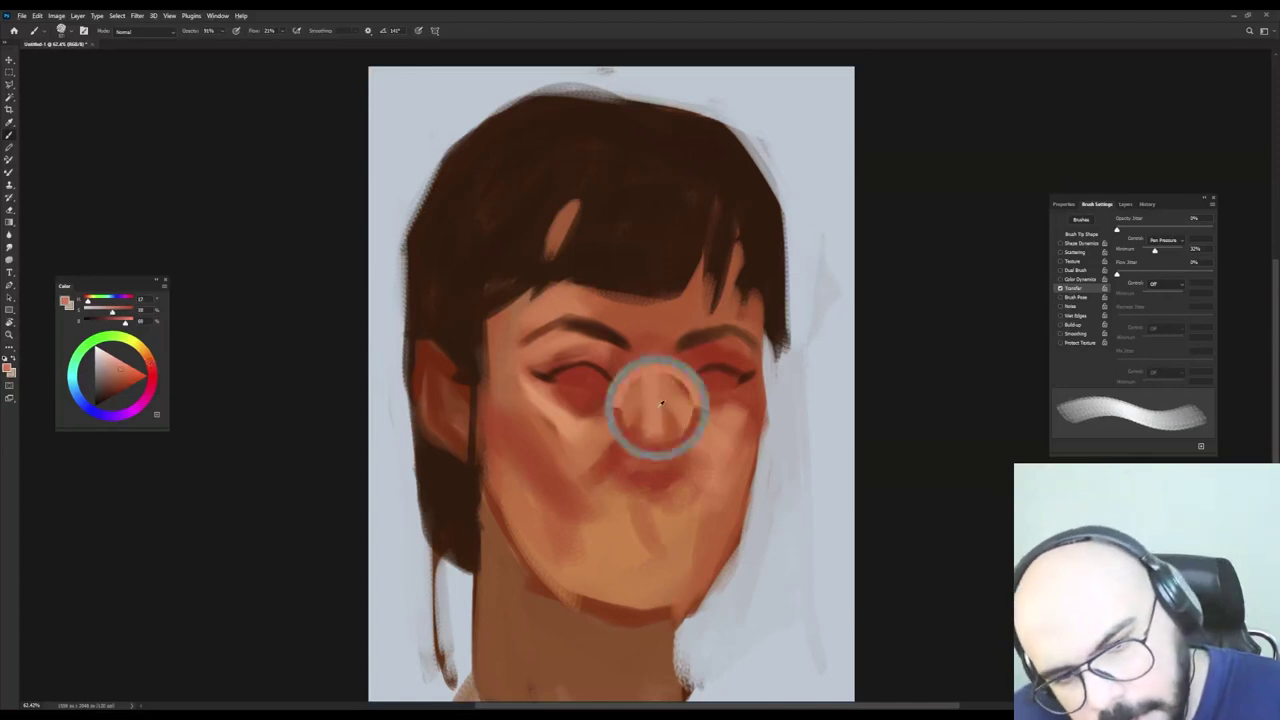
{"action": "right_click", "coordinate": [660, 457], "text": "alt"}
{"action": "key", "text": "shift+Left"}
{"action": "key", "text": "shift+Left"}
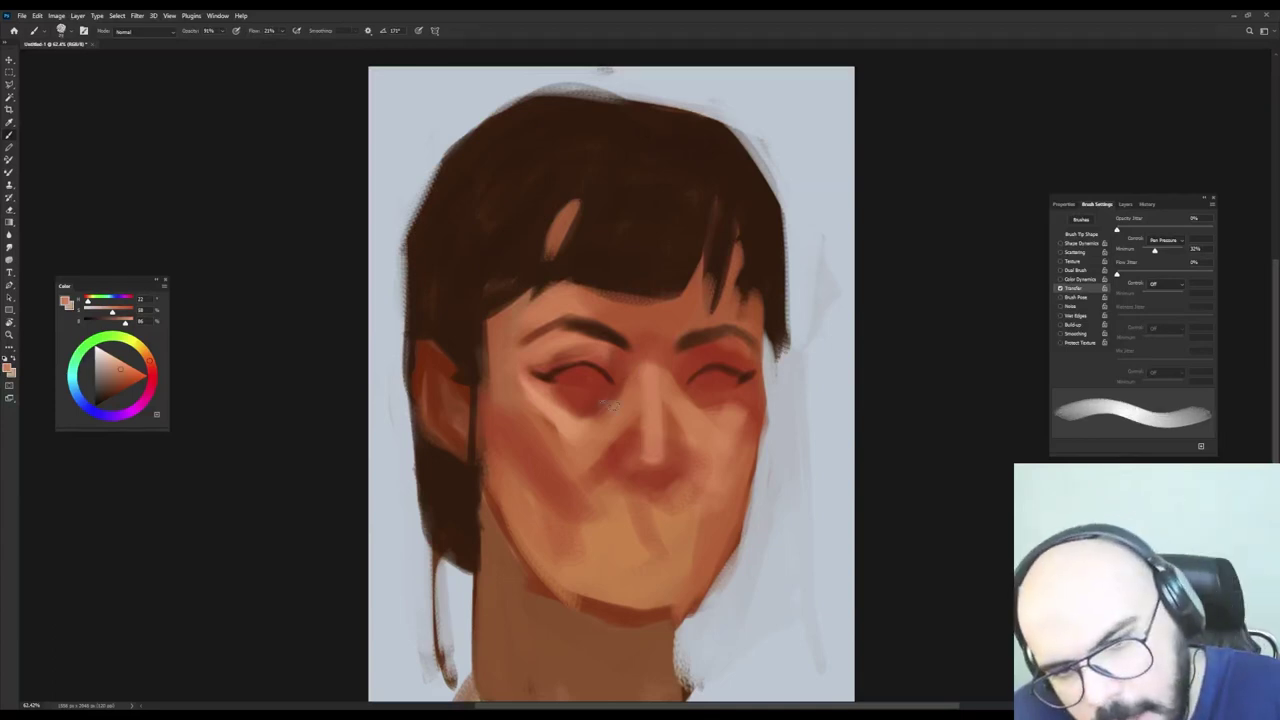
Raise the lower edge of the near eye socket by painting sampled skin and red tones beneath the eye.
{"action": "left_click", "coordinate": [566, 409], "text": "alt"}
{"action": "mouse_move", "coordinate": [634, 394]}
{"action": "left_mouse_down"}
{"action": "mouse_move", "coordinate": [603, 430]}
{"action": "mouse_move", "coordinate": [602, 404]}
{"action": "mouse_move", "coordinate": [555, 402]}
{"action": "mouse_move", "coordinate": [586, 410]}
{"action": "mouse_move", "coordinate": [580, 438]}
{"action": "left_mouse_up"}
{"action": "key", "text": "bracketleft"}
{"action": "right_click", "coordinate": [580, 399], "text": "alt"}
{"action": "left_click", "coordinate": [578, 402], "text": "alt"}
{"action": "left_click", "coordinate": [704, 417], "text": "alt"}
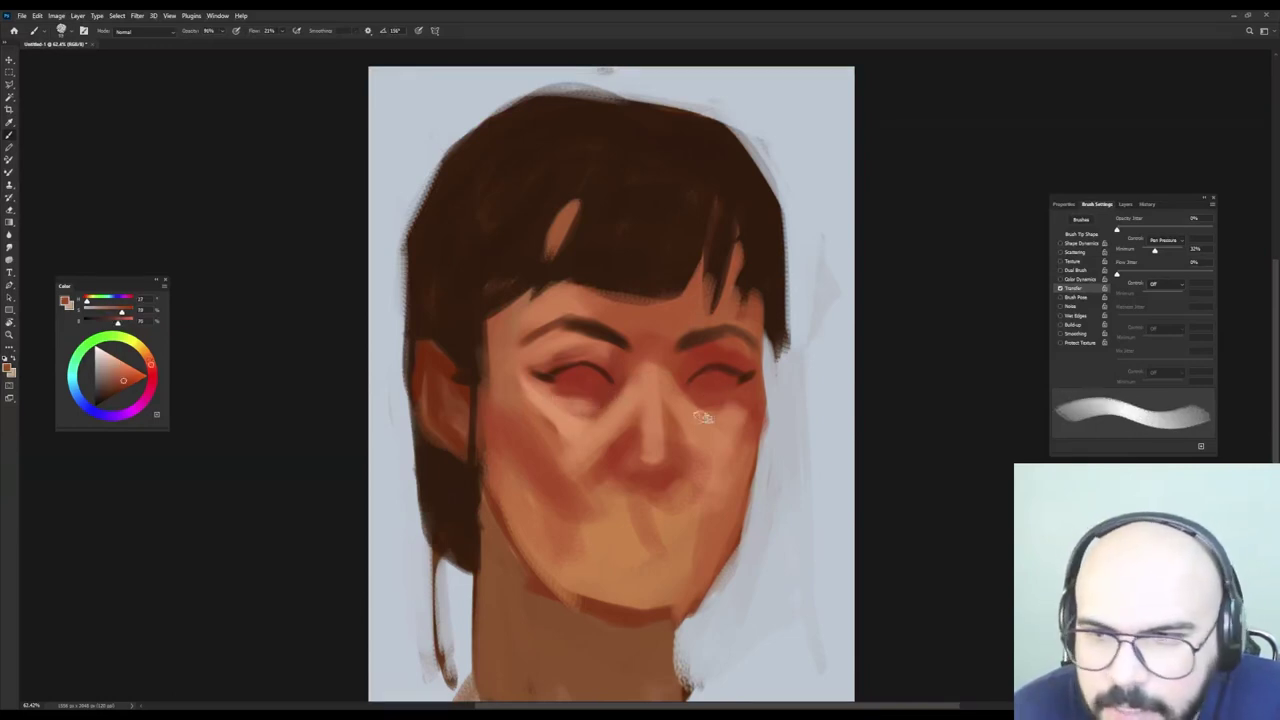
Shade the lower lids of both eyes with dark red sampled near the far eyebrow.
{"action": "right_click", "coordinate": [716, 392], "text": "alt"}
{"action": "left_click", "coordinate": [681, 346], "text": "alt"}
{"action": "mouse_move", "coordinate": [715, 404]}
{"action": "left_mouse_down"}
{"action": "mouse_move", "coordinate": [692, 394]}
{"action": "mouse_move", "coordinate": [716, 396]}
{"action": "left_mouse_up"}
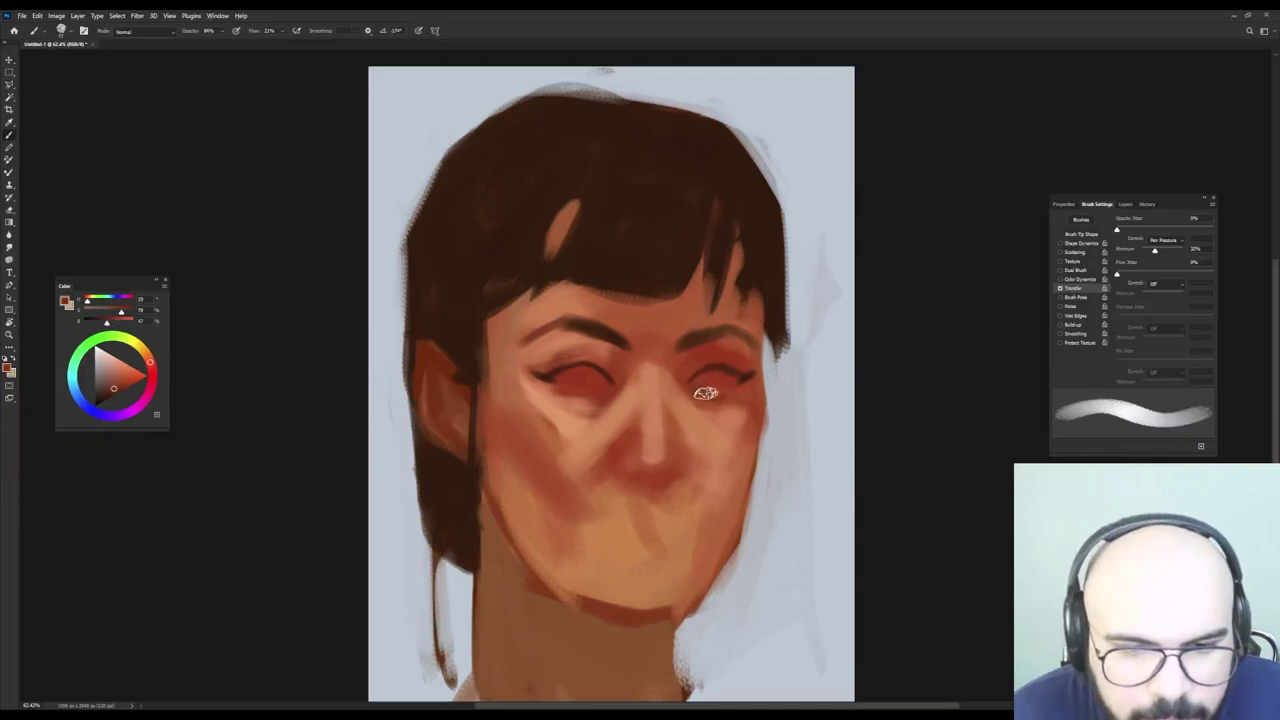
{"action": "right_click", "coordinate": [566, 390], "text": "alt"}
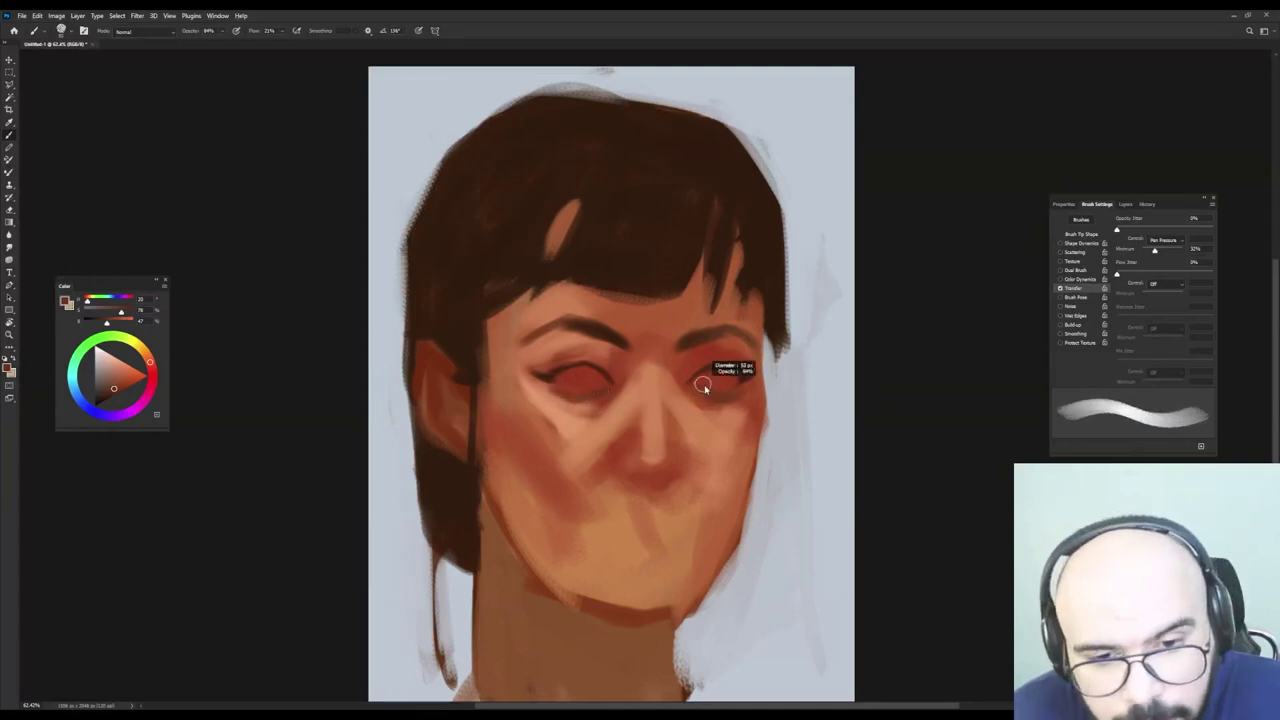
Lighten the near eye's upper lid with skin tone sampled from the cheek and blend its inner end.
{"action": "left_click", "coordinate": [555, 412], "text": "alt"}
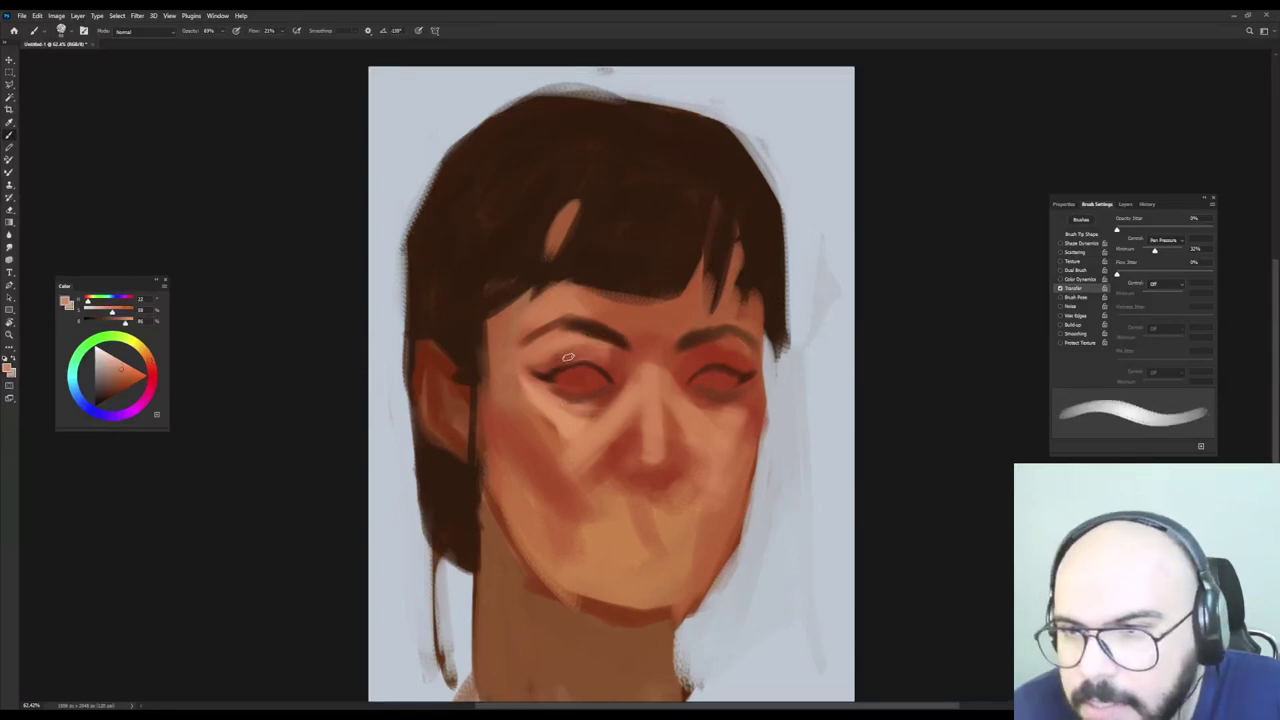
{"action": "left_click_drag", "start_coordinate": [597, 350], "coordinate": [607, 350]}
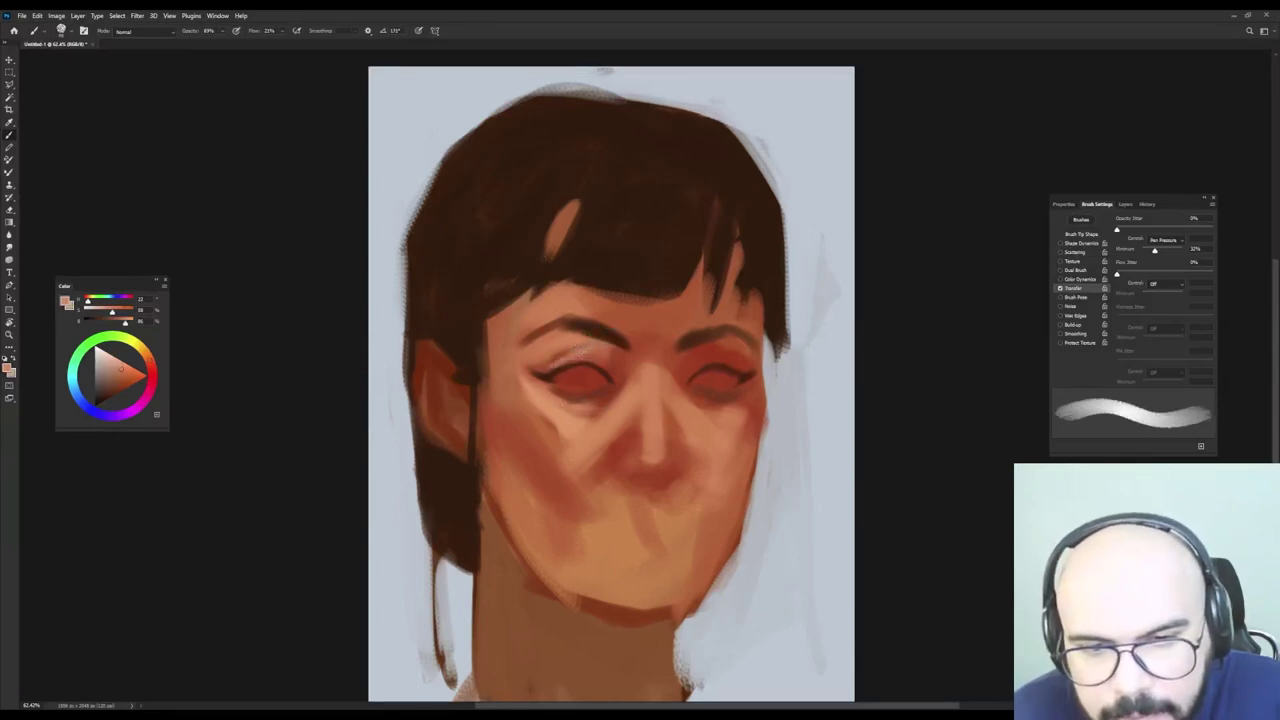
{"action": "left_click", "coordinate": [596, 355], "text": "alt"}
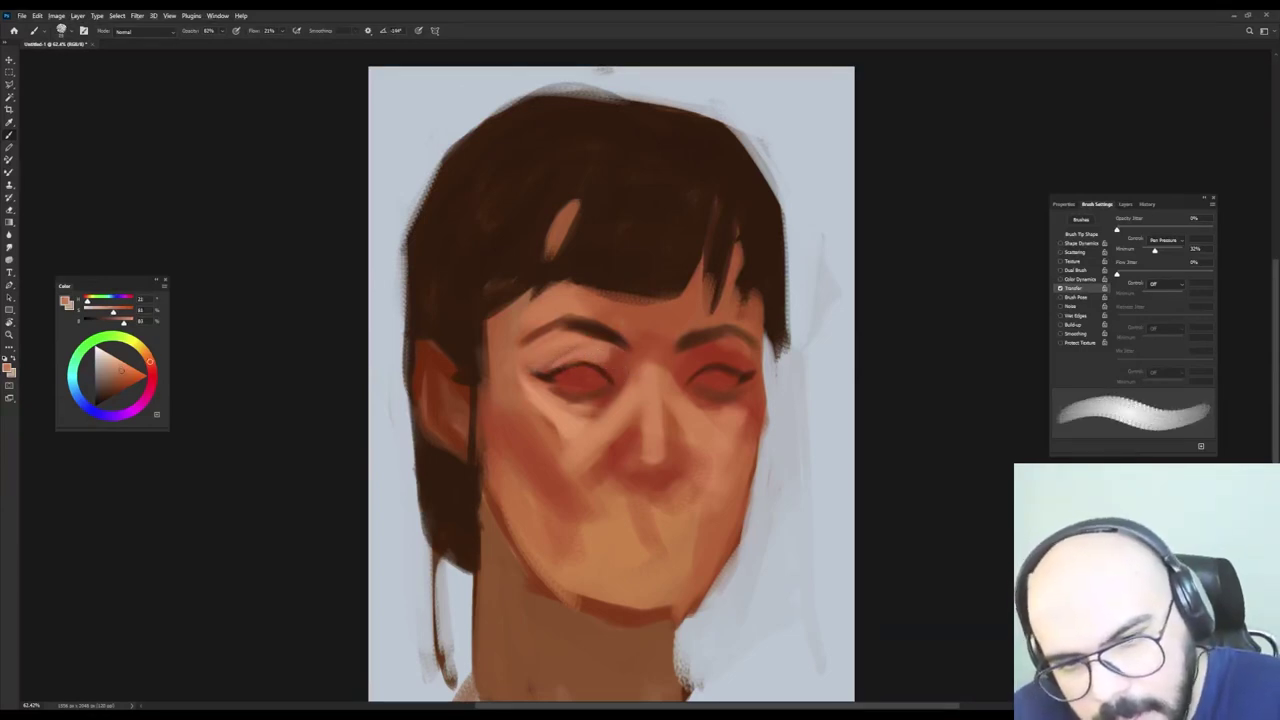
{"action": "left_click", "coordinate": [630, 351], "text": "alt"}
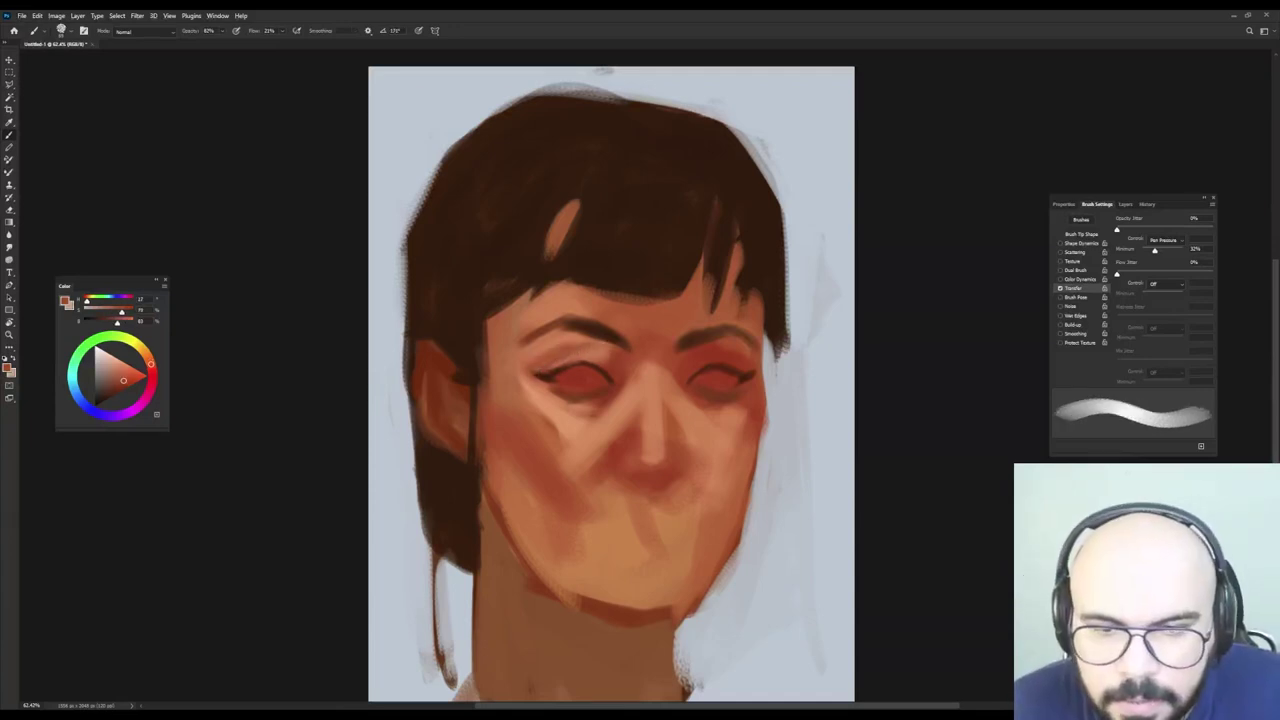
Brighten the near cheek and the skin beside the nose with a lighter orange skin tone, reducing the shadow next to the near wing.
{"action": "left_click", "coordinate": [119, 369]}
{"action": "left_click", "coordinate": [536, 397], "text": "alt"}
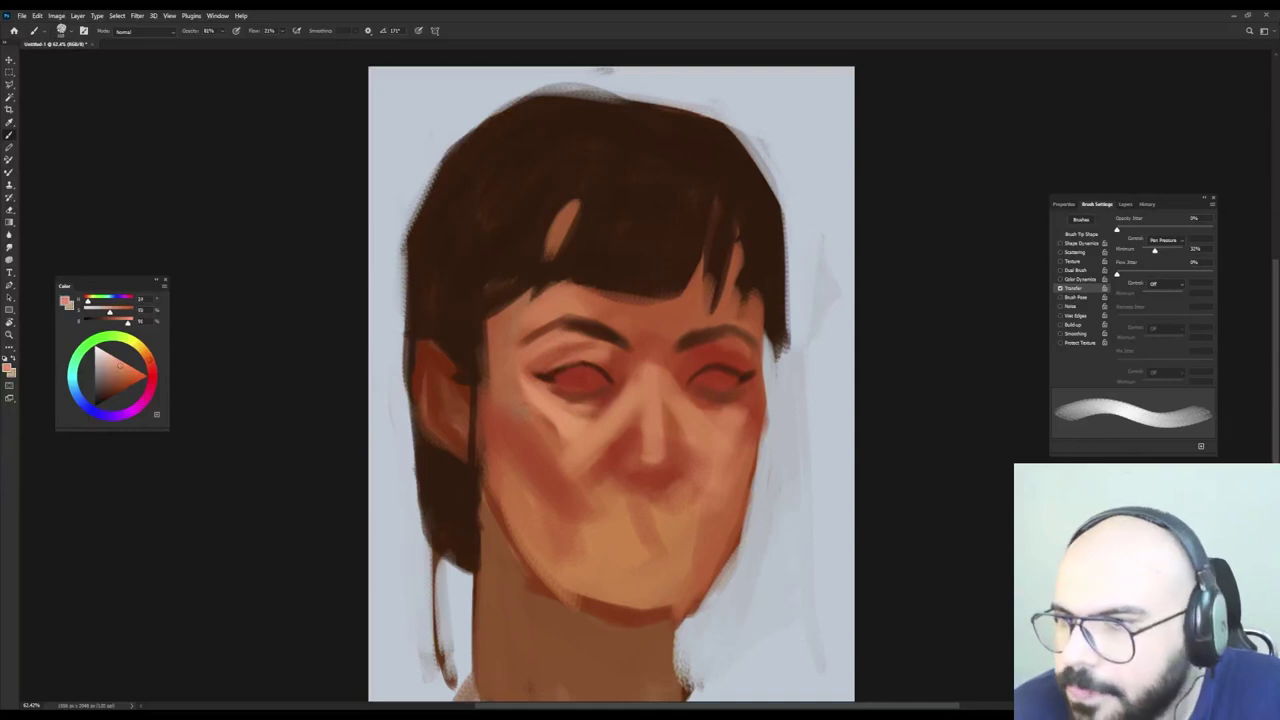
{"action": "mouse_move", "coordinate": [520, 374]}
{"action": "left_mouse_down"}
{"action": "mouse_move", "coordinate": [520, 408]}
{"action": "mouse_move", "coordinate": [551, 430]}
{"action": "left_mouse_up"}
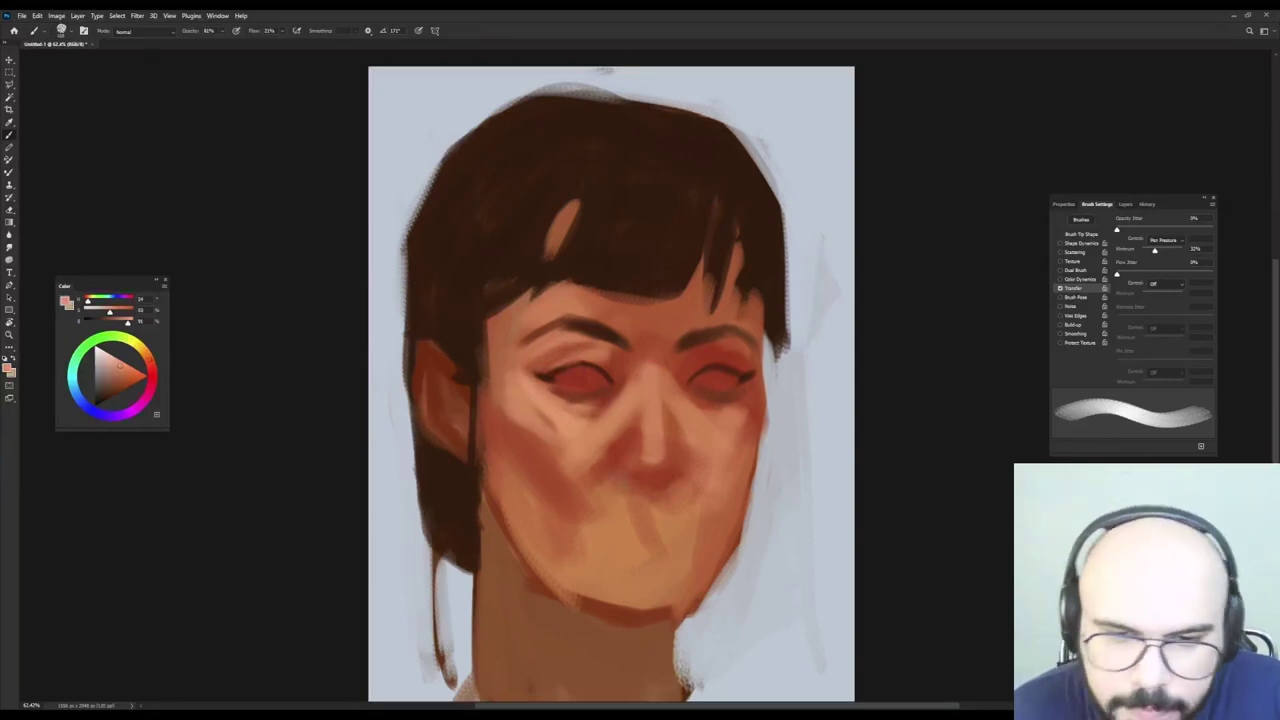
{"action": "left_click_drag", "start_coordinate": [683, 408], "coordinate": [677, 393]}
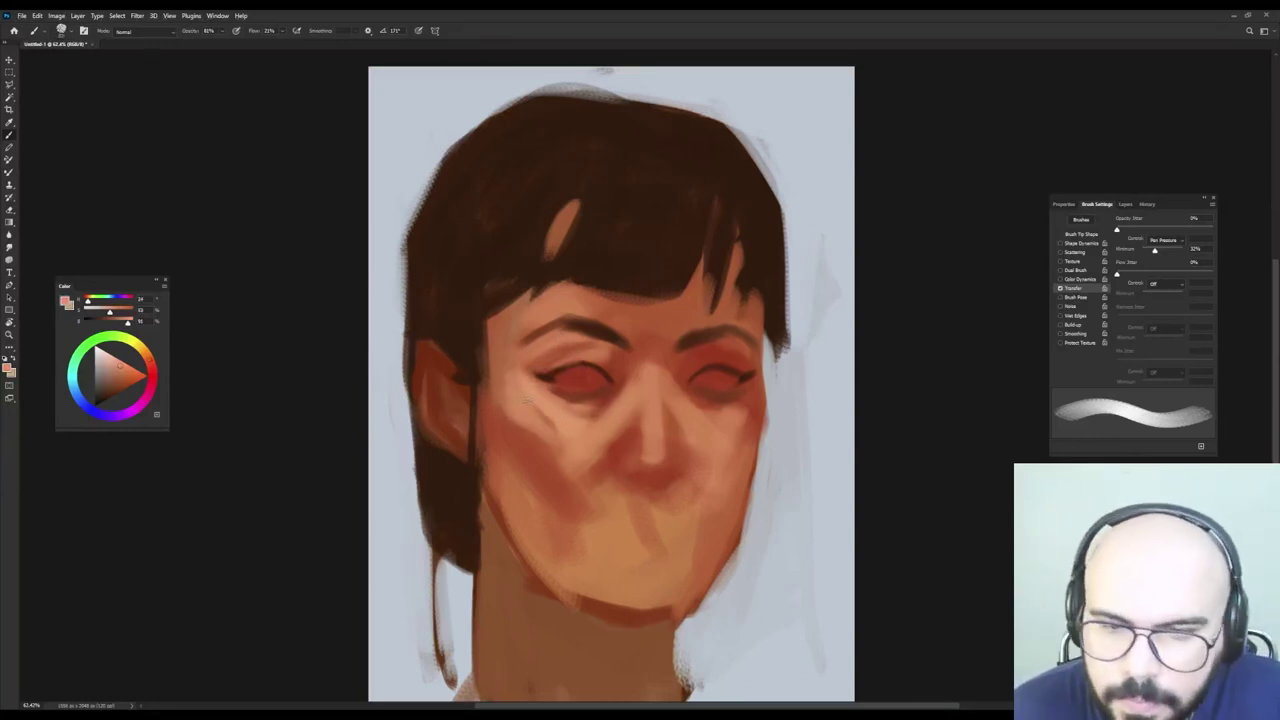
{"action": "left_click", "coordinate": [606, 440], "text": "alt"}
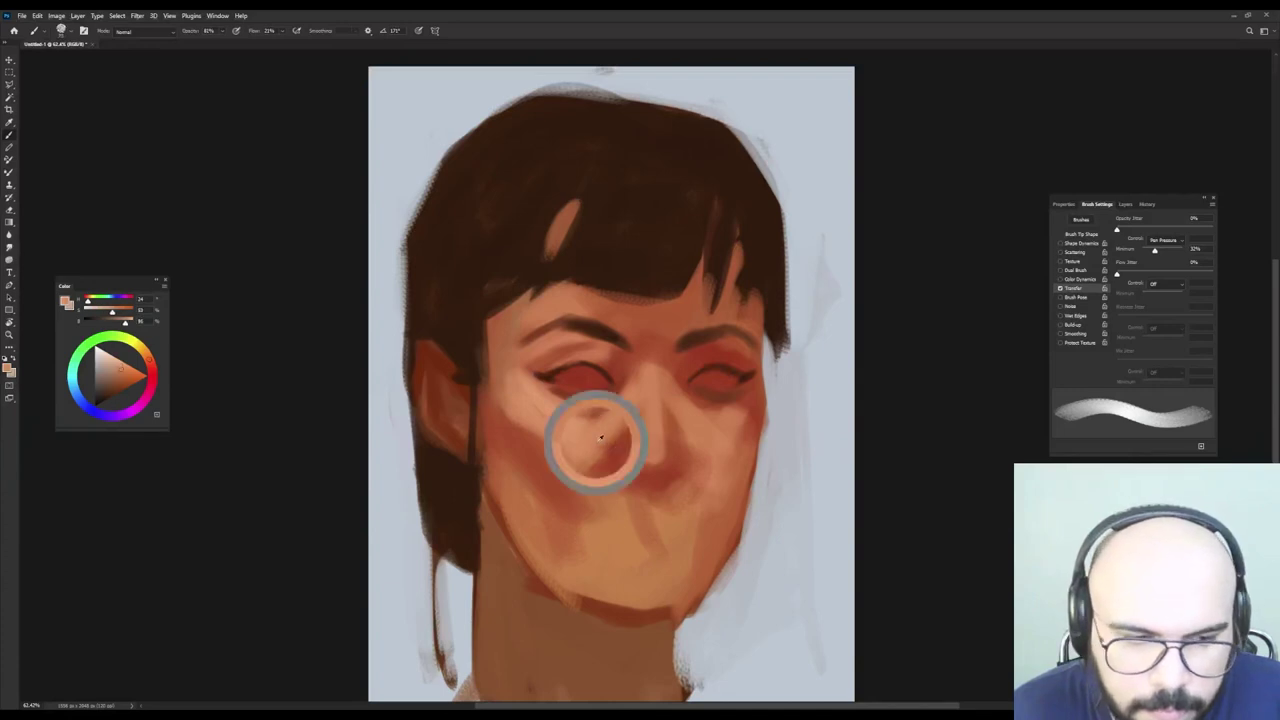
{"action": "key", "text": "bracketleft"}
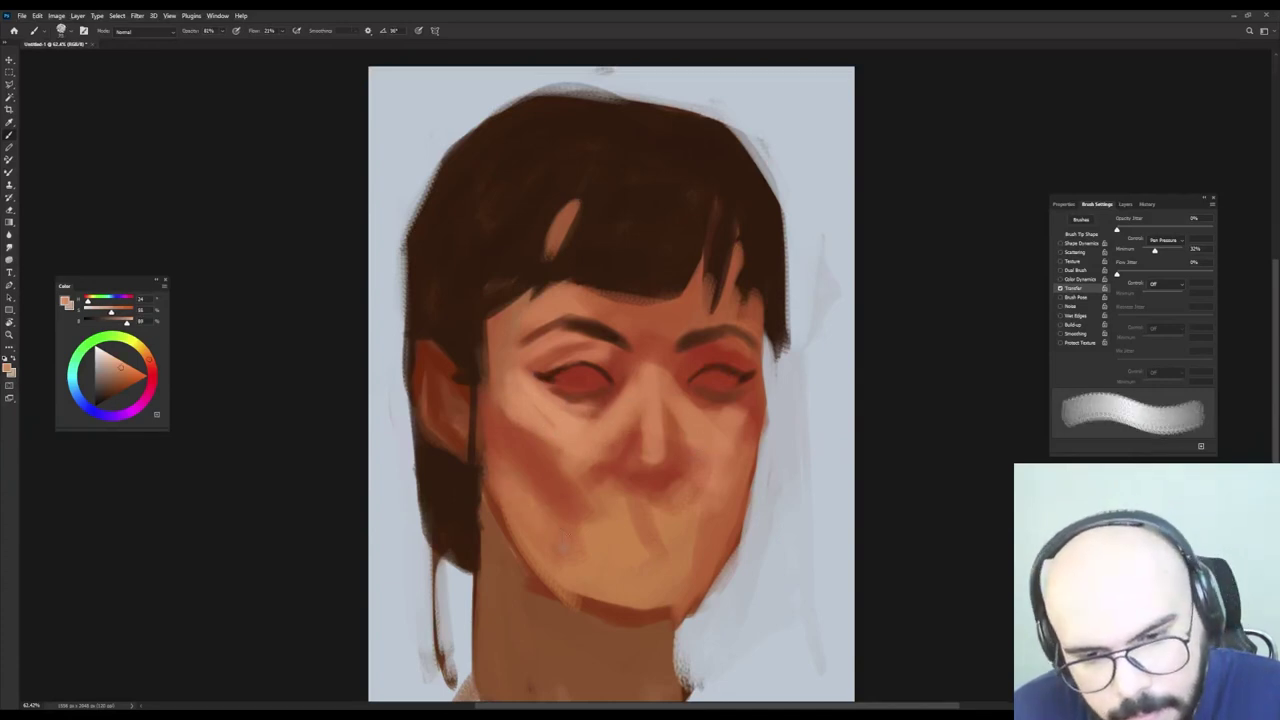
Draw a new jawline from the near ear around the chin to the far side in red sampled from the cheek shadow.
{"action": "left_click", "coordinate": [557, 460], "text": "alt"}
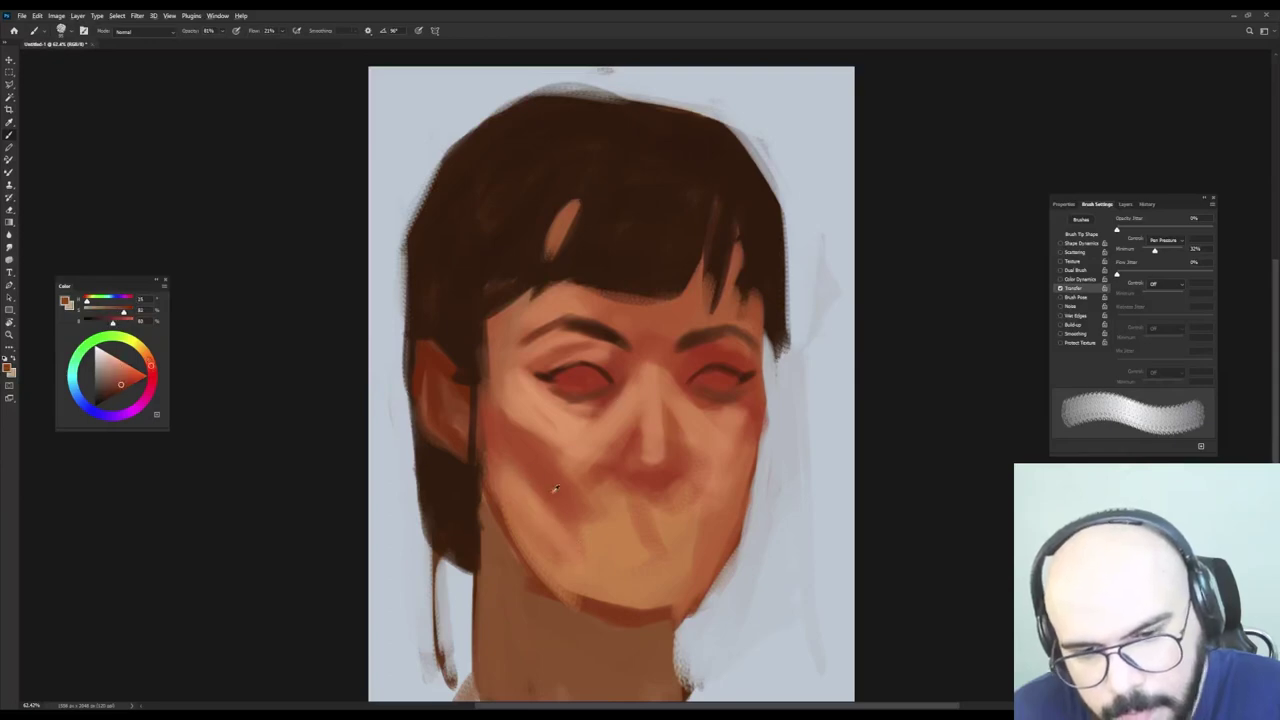
{"action": "right_click", "coordinate": [506, 508], "text": "alt"}
{"action": "mouse_move", "coordinate": [487, 480]}
{"action": "left_mouse_down"}
{"action": "mouse_move", "coordinate": [522, 548]}
{"action": "mouse_move", "coordinate": [606, 590]}
{"action": "left_mouse_up"}
{"action": "key", "text": "bracketright"}
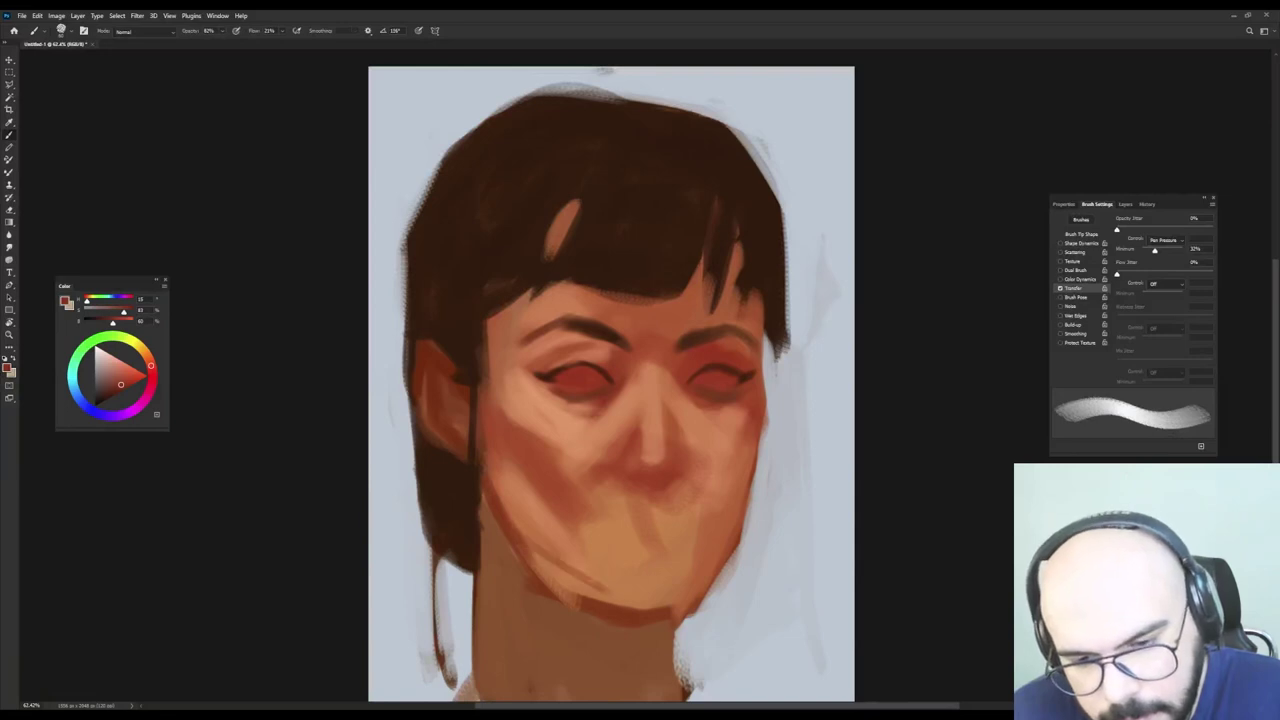
{"action": "mouse_move", "coordinate": [532, 548]}
{"action": "left_mouse_down"}
{"action": "mouse_move", "coordinate": [628, 600]}
{"action": "mouse_move", "coordinate": [697, 588]}
{"action": "mouse_move", "coordinate": [734, 534]}
{"action": "left_mouse_up"}
{"action": "key", "text": "bracketleft"}
{"action": "mouse_move", "coordinate": [689, 590]}
{"action": "left_mouse_down"}
{"action": "mouse_move", "coordinate": [750, 508]}
{"action": "mouse_move", "coordinate": [692, 614]}
{"action": "left_mouse_up"}
Trim the far side of the jaw with the sampled grey-blue background colour.
{"action": "key", "text": "shift+Left"}
{"action": "key", "text": "shift+Left"}
{"action": "left_click", "coordinate": [764, 502], "text": "alt"}
{"action": "mouse_move", "coordinate": [756, 524]}
{"action": "left_mouse_down"}
{"action": "mouse_move", "coordinate": [685, 616]}
{"action": "mouse_move", "coordinate": [716, 558]}
{"action": "left_mouse_up"}
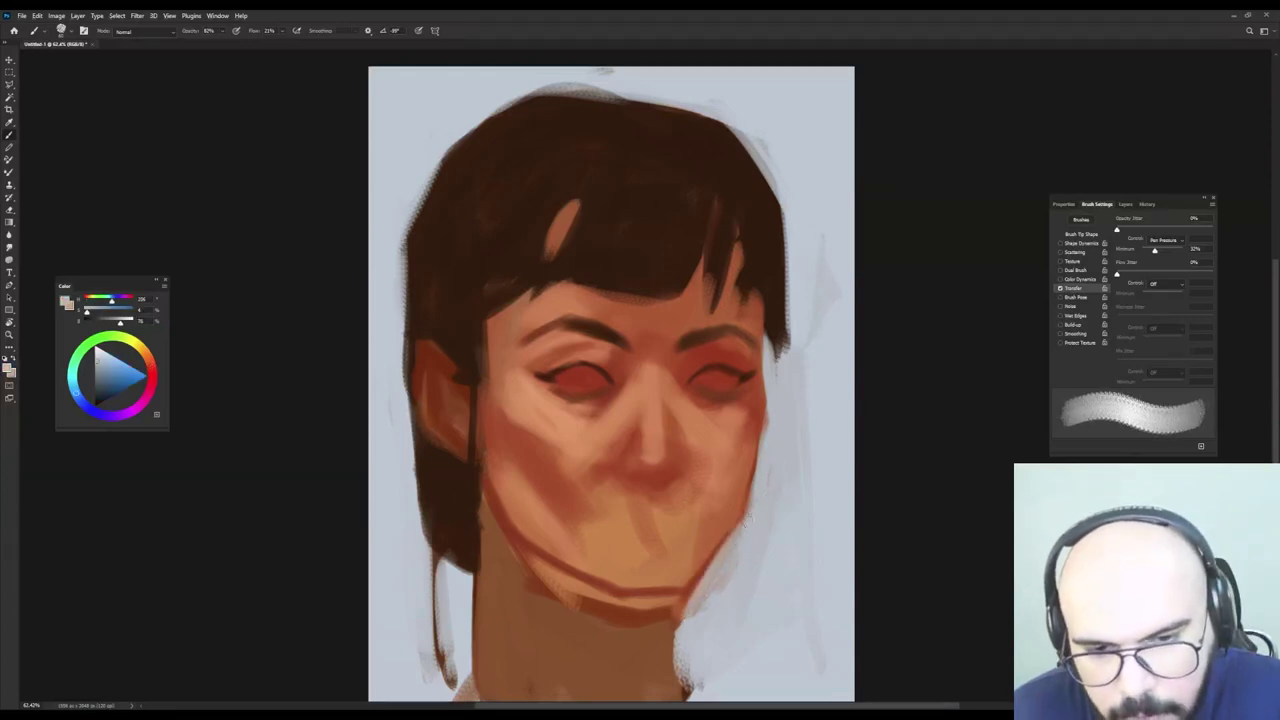
Cover the old chin below the new jawline with sampled red and deepen the shadow under it with dark reddish brown.
{"action": "left_click", "coordinate": [505, 530], "text": "alt"}
{"action": "mouse_move", "coordinate": [508, 538]}
{"action": "left_mouse_down"}
{"action": "mouse_move", "coordinate": [545, 599]}
{"action": "mouse_move", "coordinate": [531, 574]}
{"action": "mouse_move", "coordinate": [633, 613]}
{"action": "mouse_move", "coordinate": [605, 610]}
{"action": "mouse_move", "coordinate": [637, 631]}
{"action": "mouse_move", "coordinate": [602, 623]}
{"action": "left_mouse_up"}
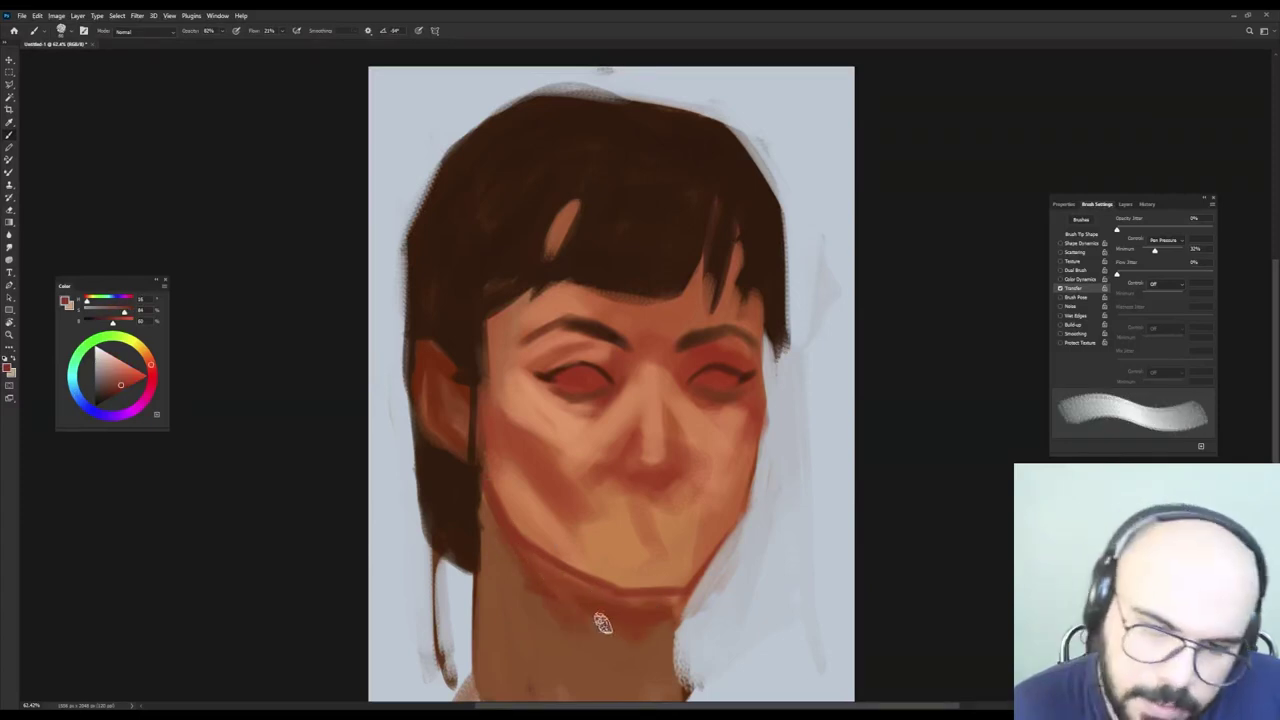
{"action": "left_click", "coordinate": [686, 675], "text": "alt"}
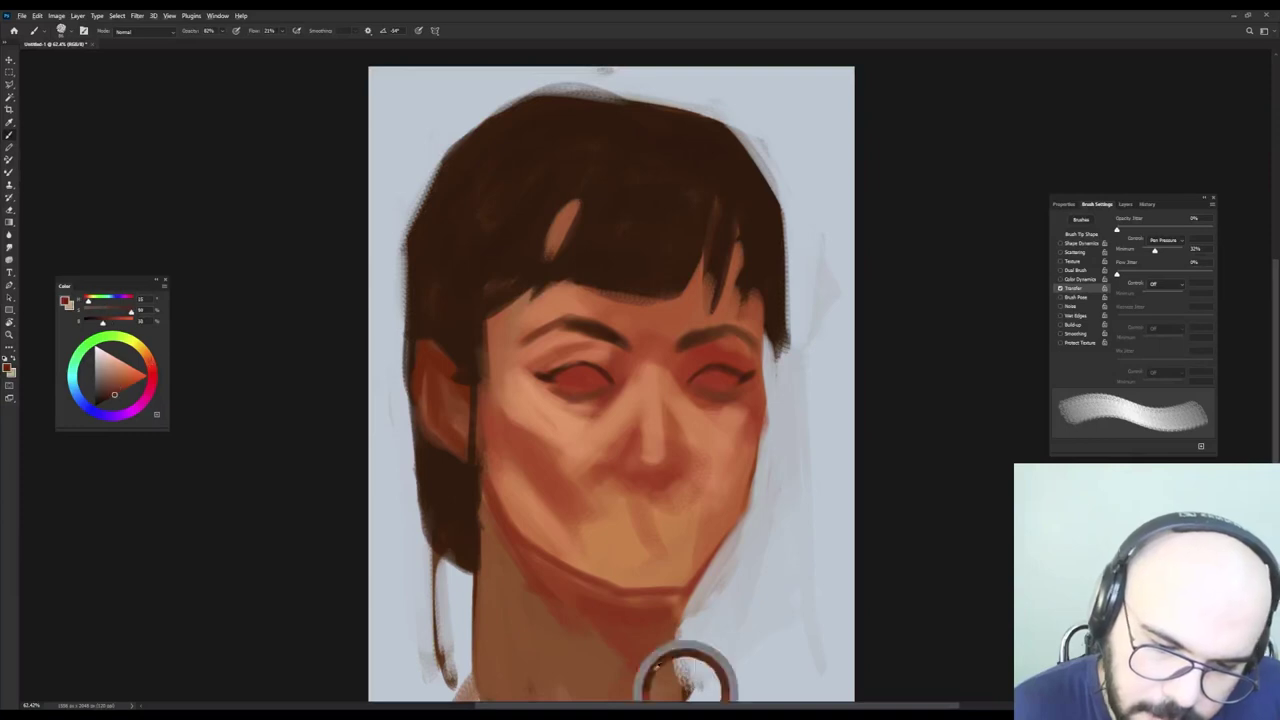
{"action": "mouse_move", "coordinate": [541, 566]}
{"action": "left_mouse_down"}
{"action": "mouse_move", "coordinate": [591, 612]}
{"action": "mouse_move", "coordinate": [579, 612]}
{"action": "mouse_move", "coordinate": [605, 601]}
{"action": "mouse_move", "coordinate": [638, 626]}
{"action": "mouse_move", "coordinate": [658, 617]}
{"action": "mouse_move", "coordinate": [648, 622]}
{"action": "left_mouse_up"}
Extend the under-chin shadow and paint the near side of the neck with reddish skin tone sampled from the cheek.
{"action": "left_click", "coordinate": [580, 604], "text": "alt"}
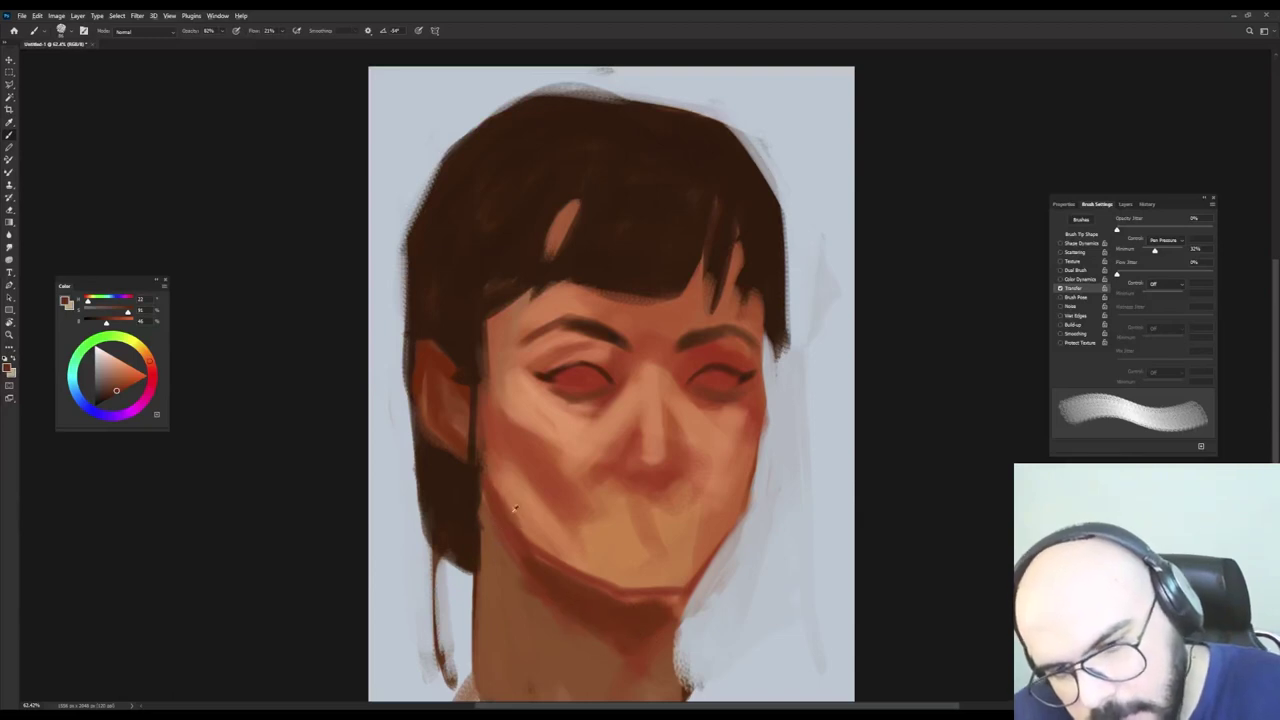
{"action": "left_click", "coordinate": [501, 449], "text": "alt"}
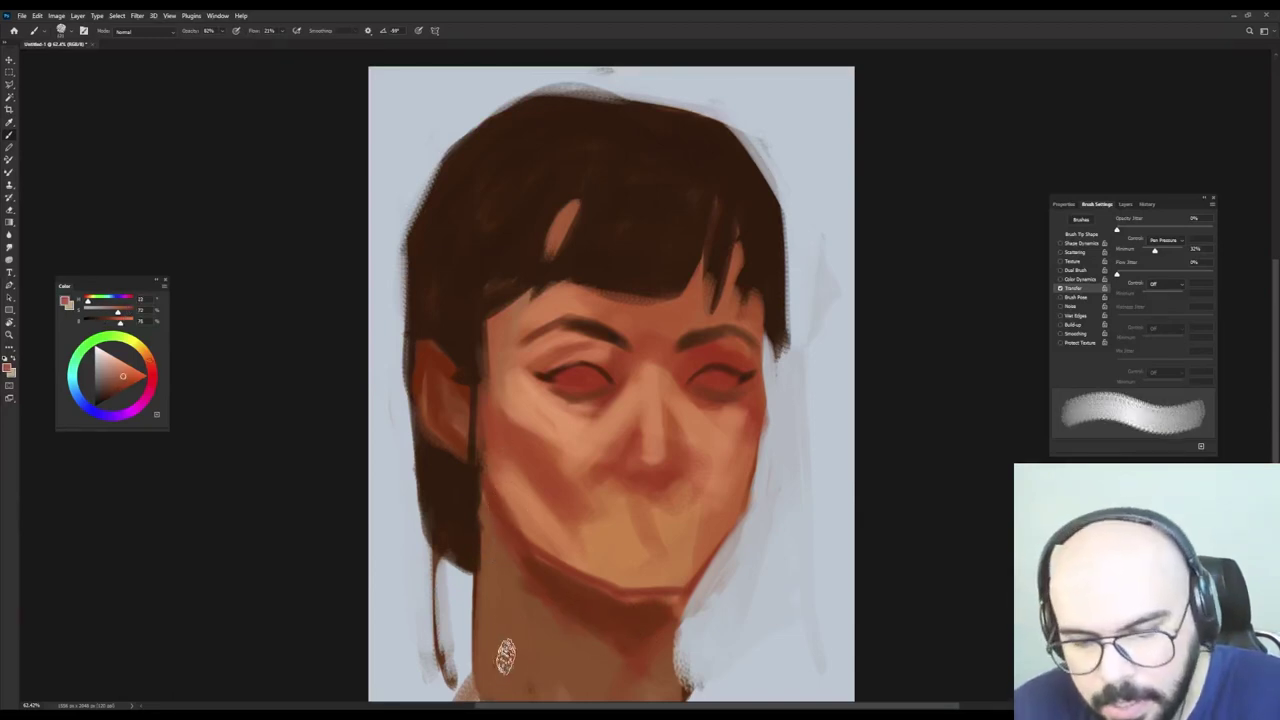
{"action": "left_click", "coordinate": [468, 514], "text": "alt"}
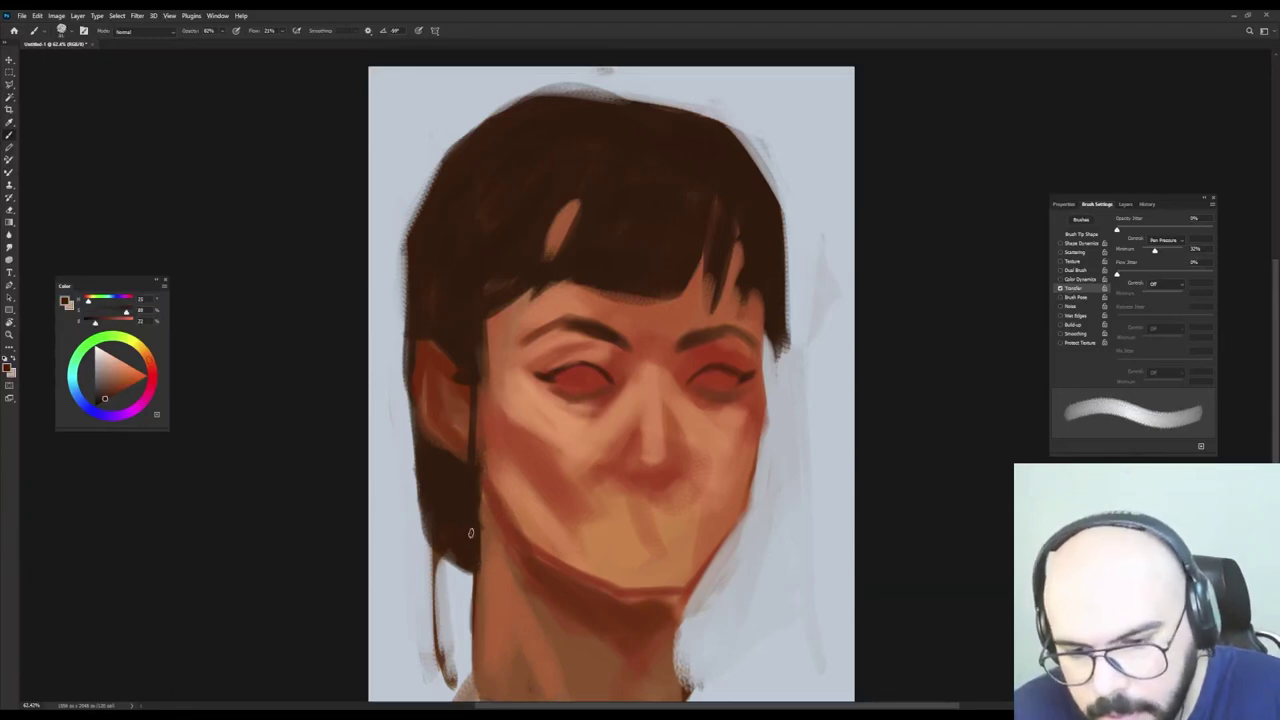
Sketch the near shoulder line sloping down from the base of the neck in dark brown.
{"action": "left_click_drag", "start_coordinate": [471, 574], "coordinate": [470, 660]}
{"action": "mouse_move", "coordinate": [468, 605]}
{"action": "left_mouse_down"}
{"action": "mouse_move", "coordinate": [436, 677]}
{"action": "mouse_move", "coordinate": [400, 700]}
{"action": "left_mouse_up"}
{"action": "key", "text": "shift+Right"}
{"action": "key", "text": "shift+Right"}
{"action": "key", "text": "shift+Right"}
{"action": "key", "text": "shift+Right"}
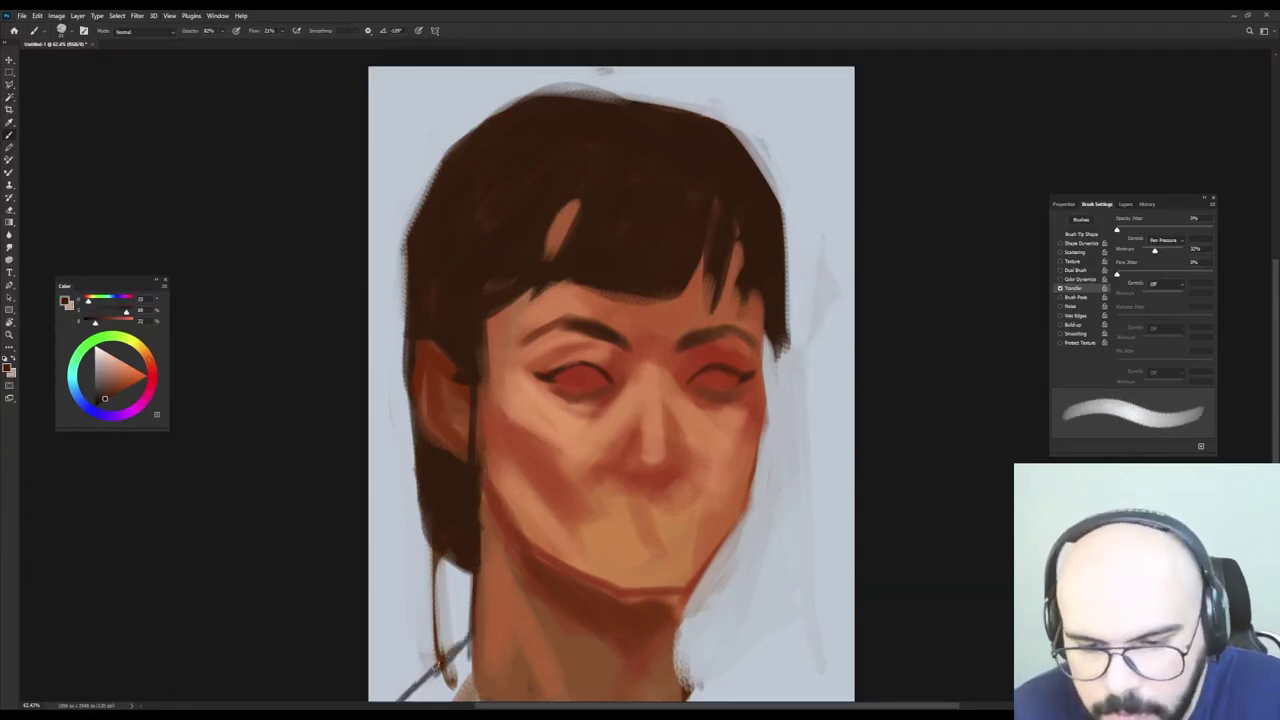
{"action": "left_click_drag", "start_coordinate": [462, 642], "coordinate": [392, 700]}
Fill the near shoulder below its outline with skin tone sampled from the neck, using a larger brush.
{"action": "key", "text": "bracketright"}
{"action": "key", "text": "bracketright"}
{"action": "key", "text": "bracketright"}
{"action": "left_click", "coordinate": [498, 629], "text": "alt"}
{"action": "mouse_move", "coordinate": [464, 662]}
{"action": "left_mouse_down"}
{"action": "mouse_move", "coordinate": [412, 696]}
{"action": "mouse_move", "coordinate": [446, 700]}
{"action": "left_mouse_up"}
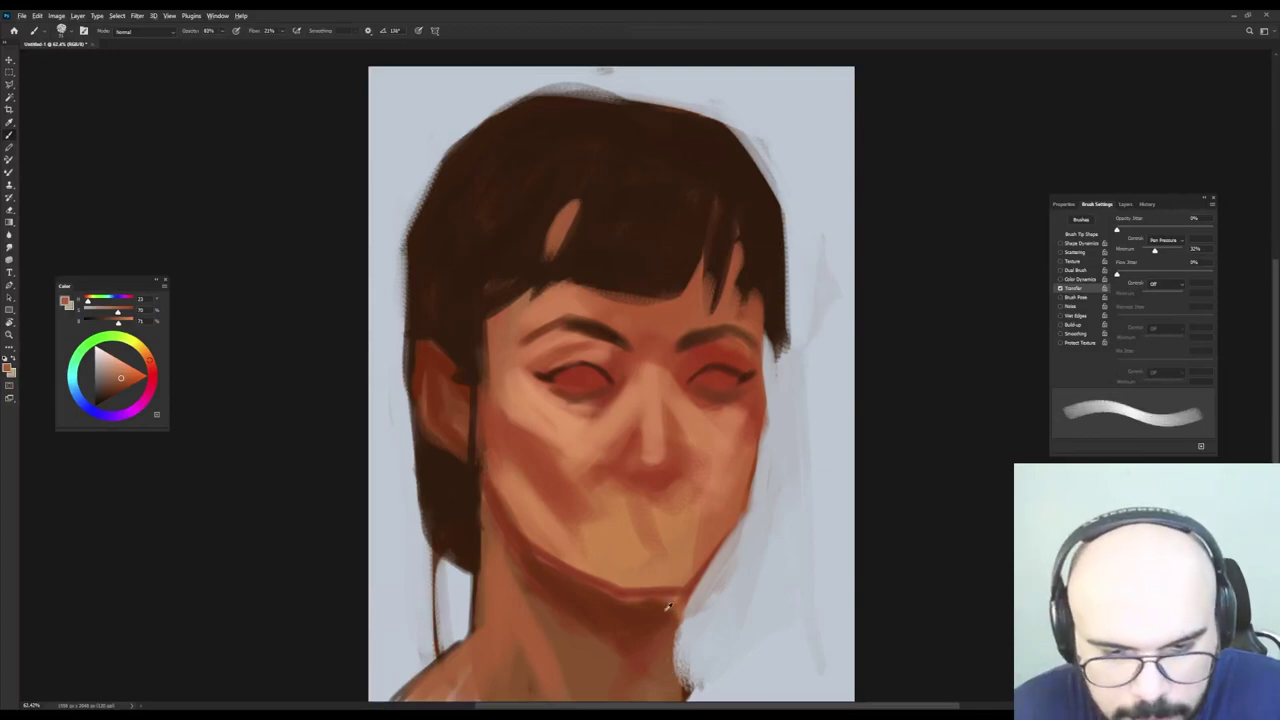
Define the far edge of the neck in reddish brown sampled from under the chin, and clean its outline with the background colour.
{"action": "left_click", "coordinate": [668, 607], "text": "alt"}
{"action": "key", "text": "]"}
{"action": "key", "text": "]"}
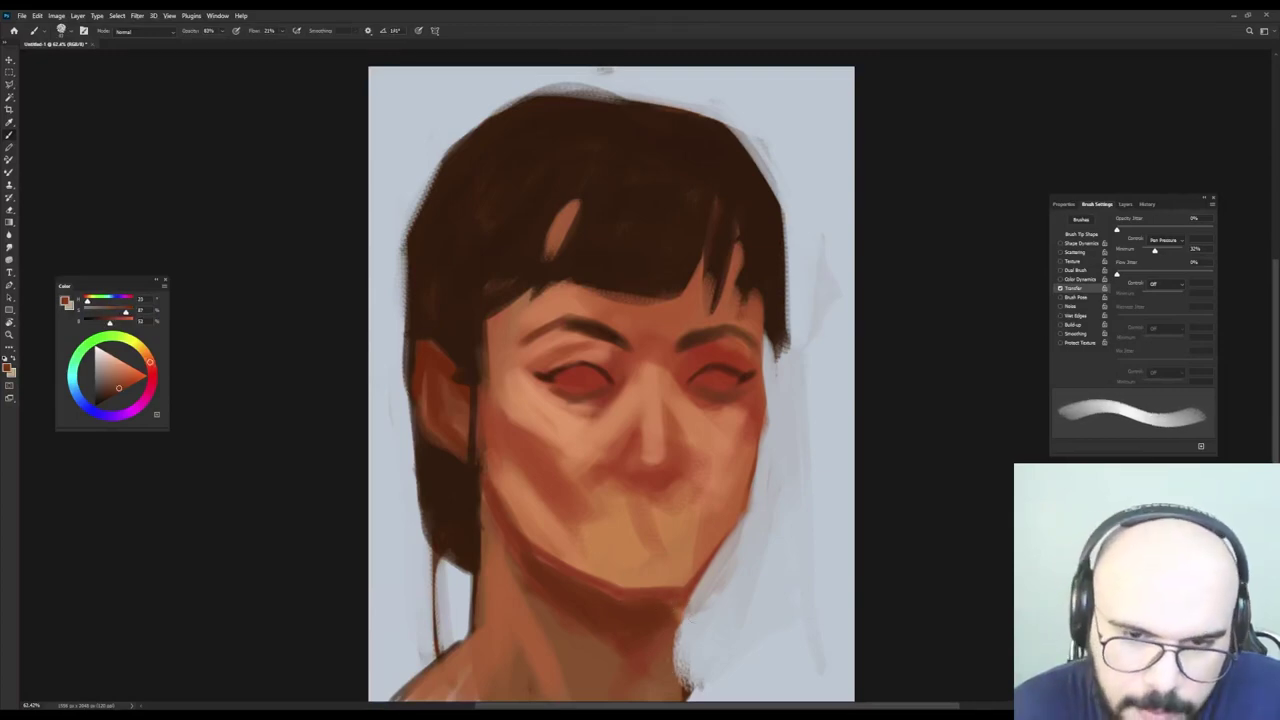
{"action": "mouse_move", "coordinate": [681, 608]}
{"action": "left_mouse_down"}
{"action": "mouse_move", "coordinate": [681, 694]}
{"action": "mouse_move", "coordinate": [702, 699]}
{"action": "left_mouse_up"}
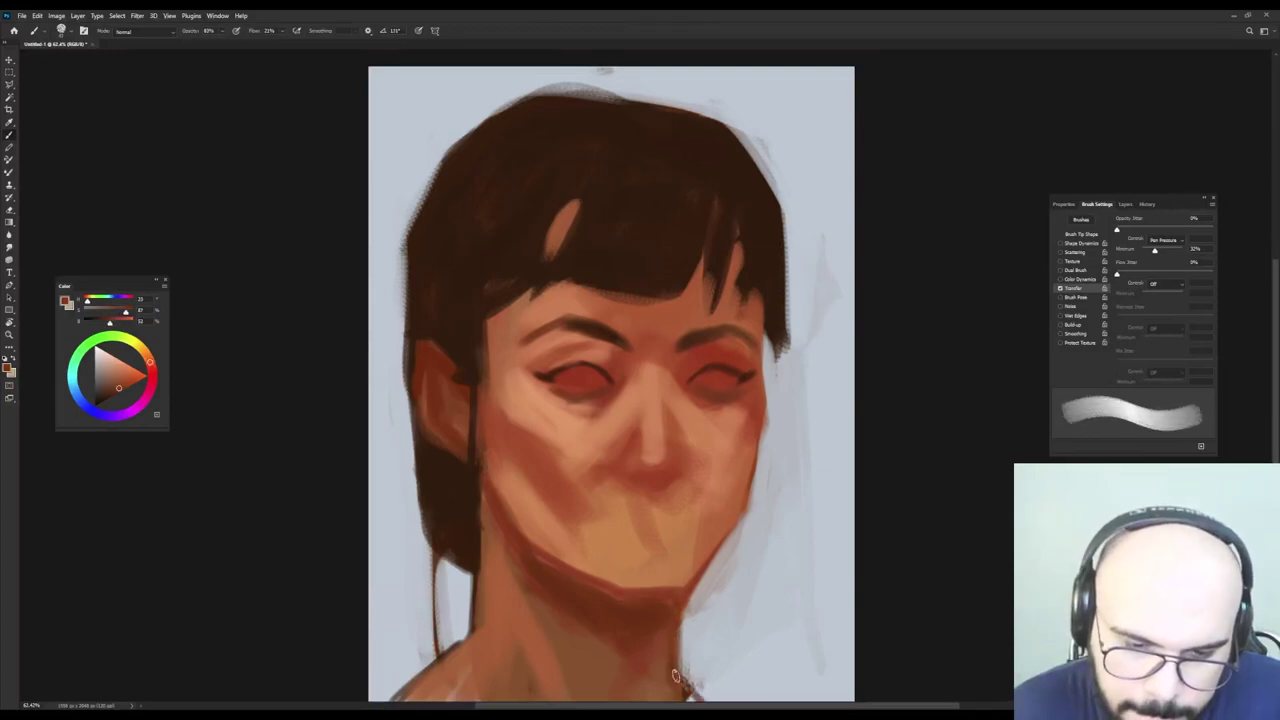
{"action": "left_click", "coordinate": [734, 567], "text": "alt"}
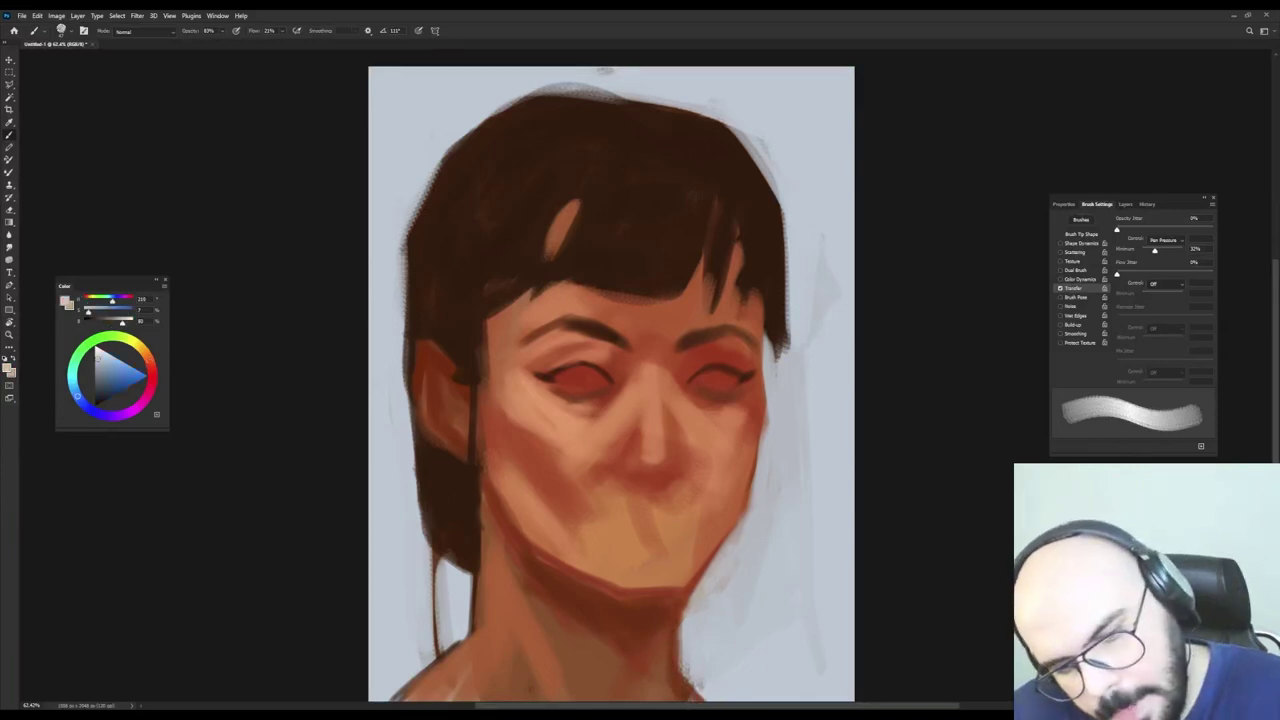
{"action": "right_click", "coordinate": [711, 408], "text": "alt"}
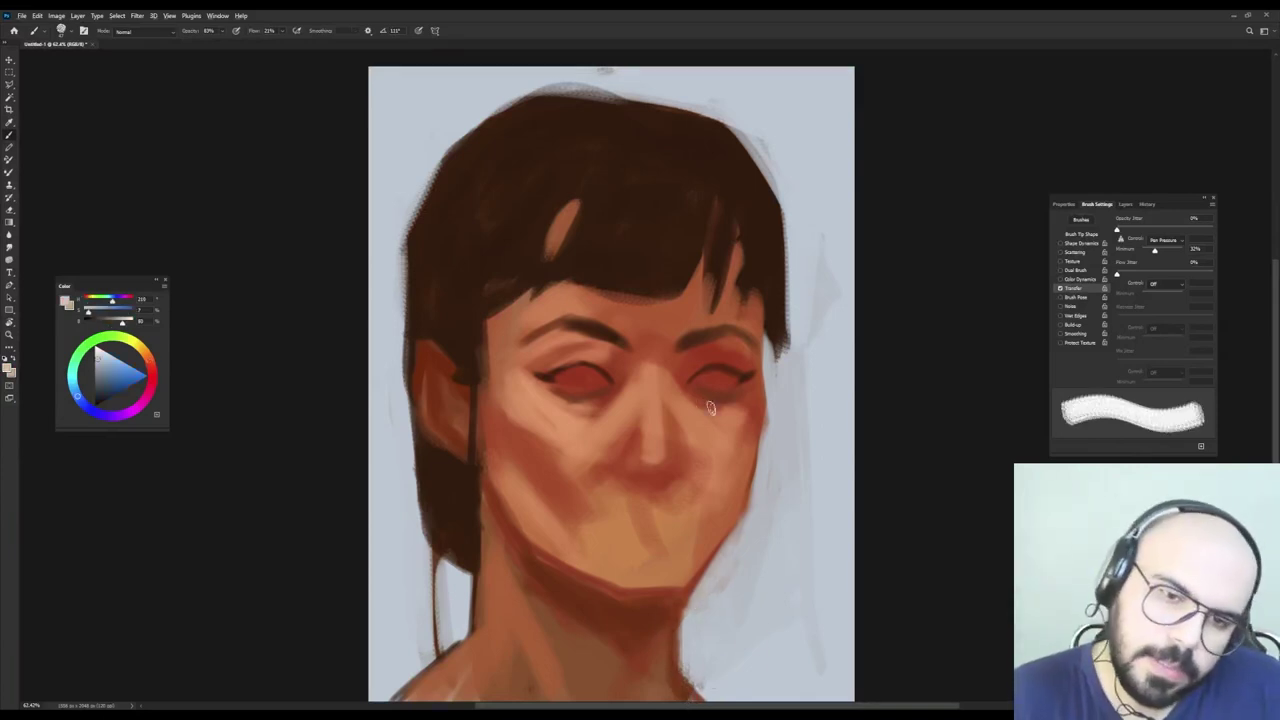
Cover the skin gap in the far side of the fringe with strands of dark brown sampled from the hair.
{"action": "left_click", "coordinate": [716, 212], "text": "alt"}
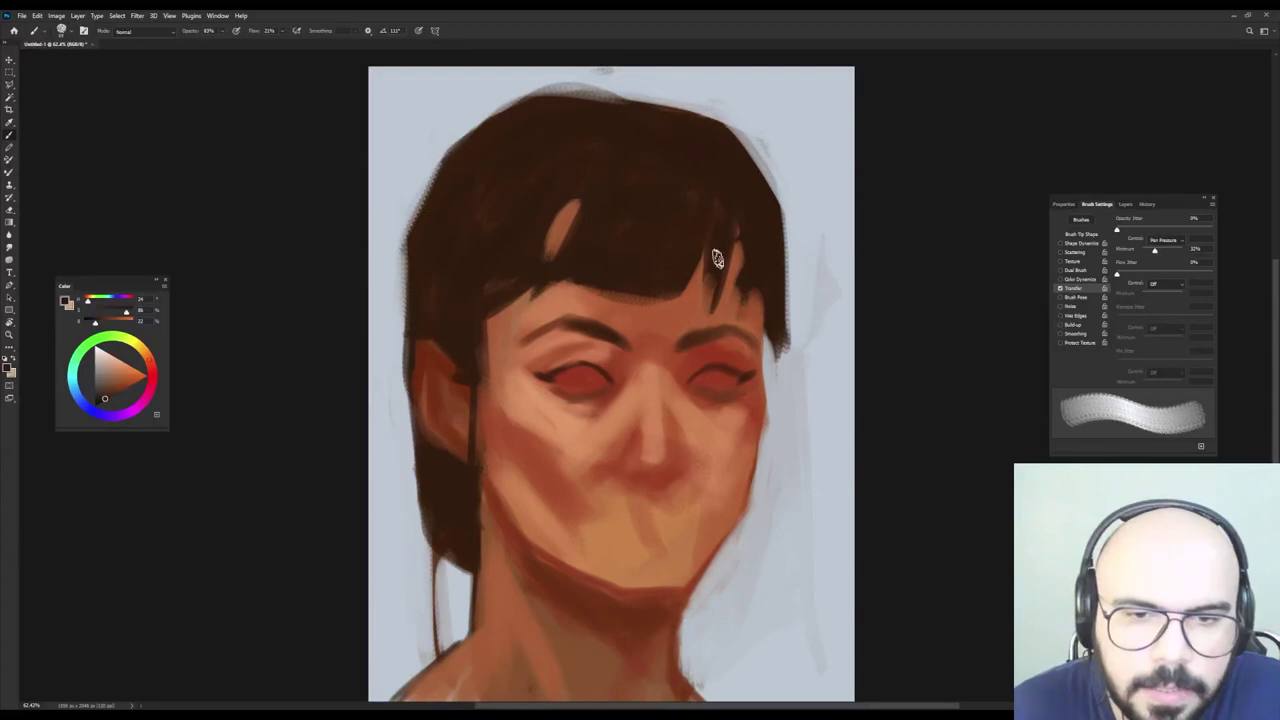
{"action": "left_click", "coordinate": [753, 248], "text": "alt"}
{"action": "key", "text": "shift+Right"}
{"action": "key", "text": "shift+Right"}
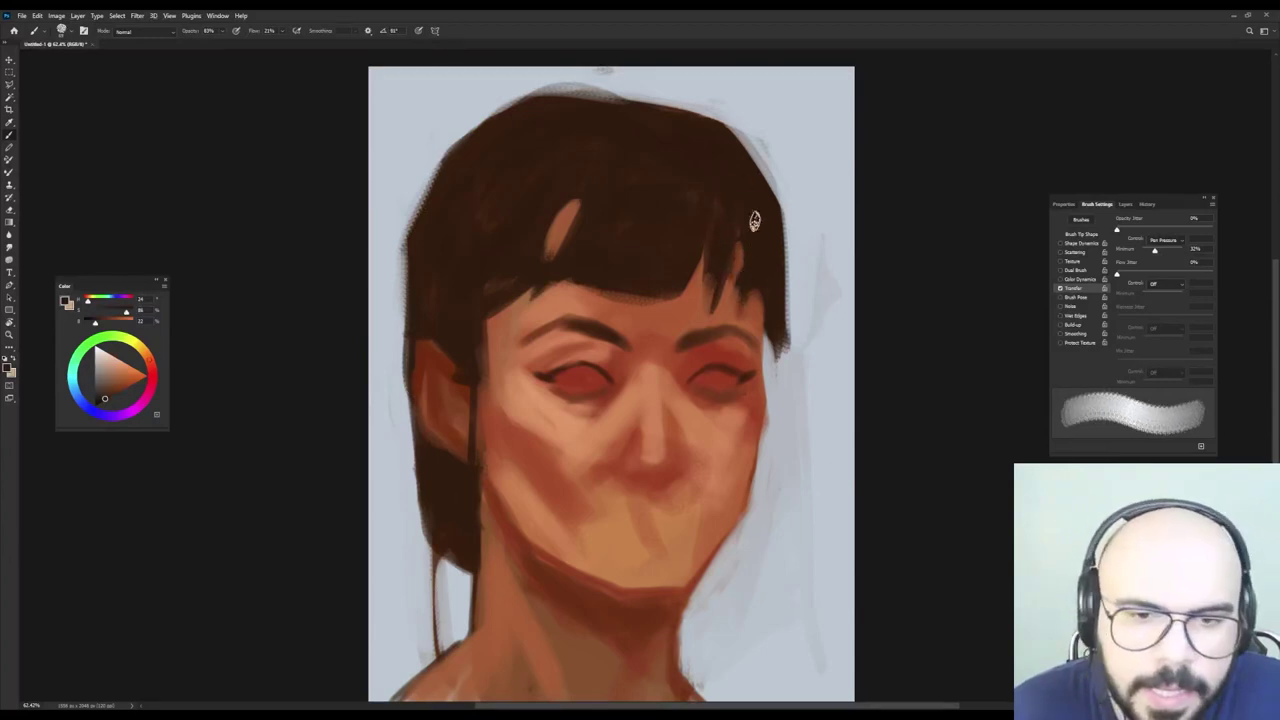
{"action": "left_click_drag", "start_coordinate": [755, 219], "coordinate": [734, 304]}
{"action": "left_click_drag", "start_coordinate": [737, 182], "coordinate": [735, 297]}
{"action": "left_click", "coordinate": [767, 267], "text": "alt"}
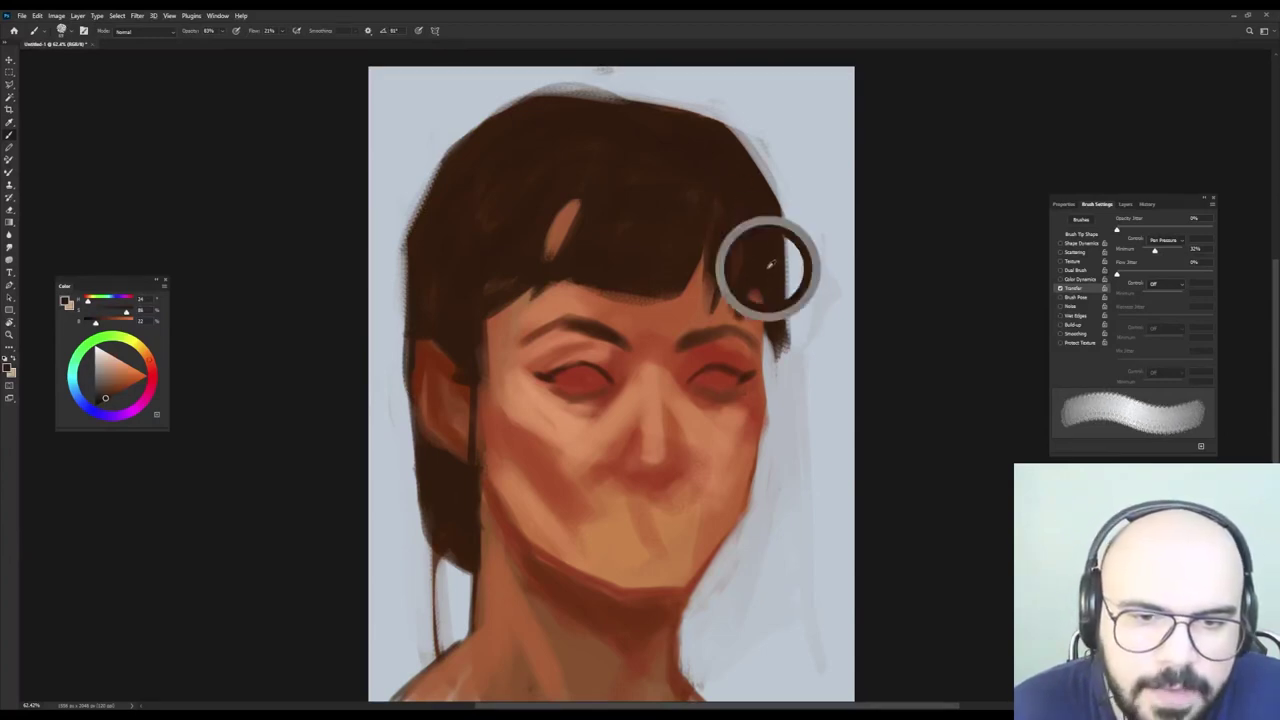
{"action": "key", "text": "shift+Right"}
{"action": "key", "text": "shift+Right"}
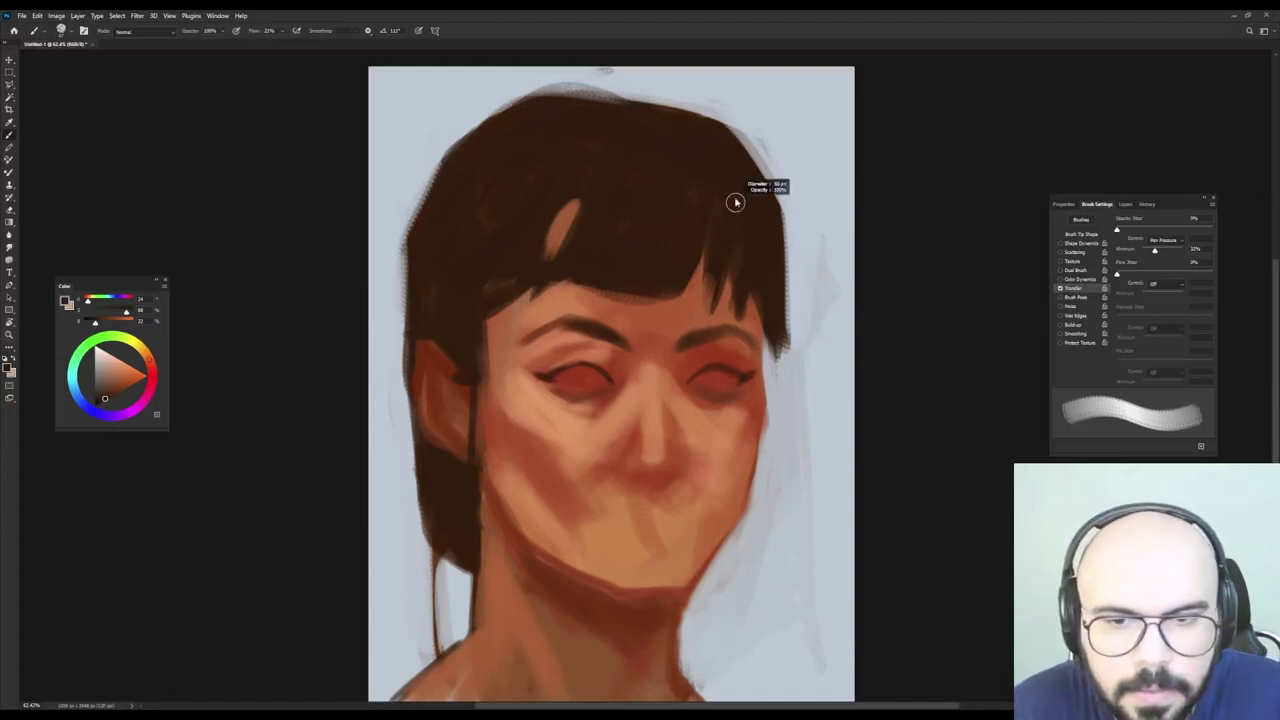
{"action": "key", "text": "shift+Right"}
{"action": "key", "text": "shift+Right"}
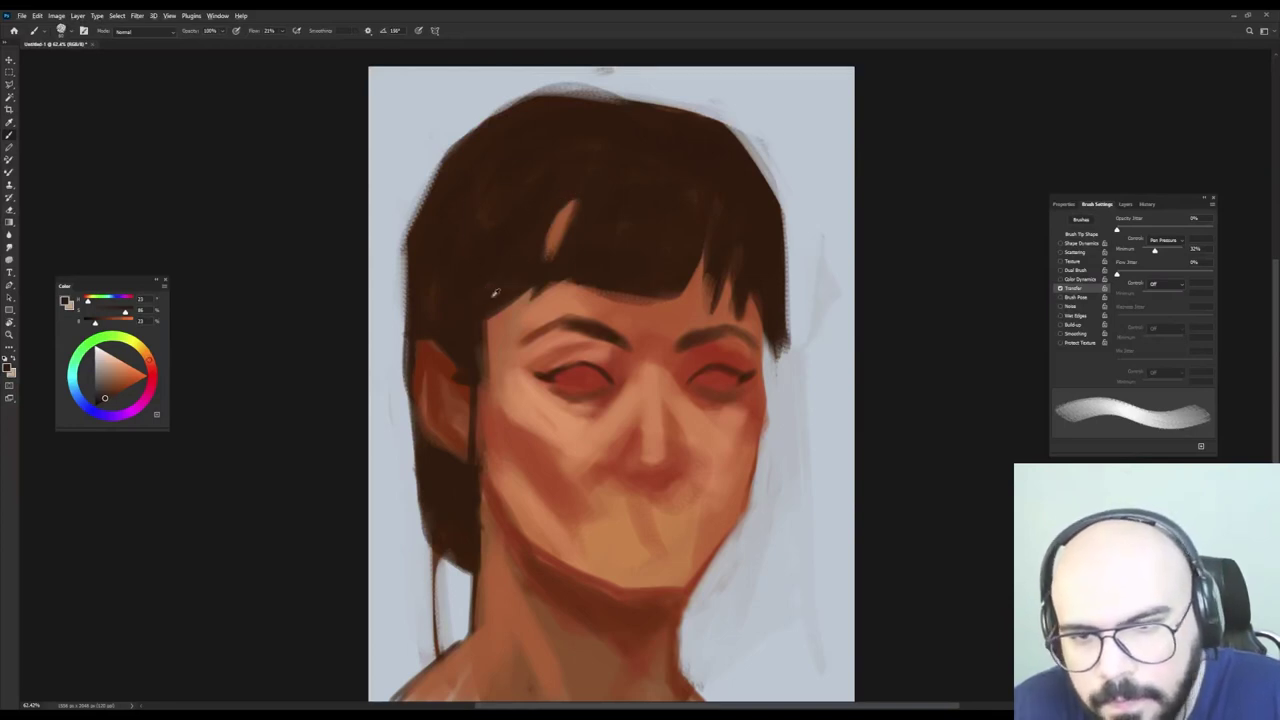
Reshape the hairline at the near temple in dark brown and shade the skin beside it with red sampled from the cheek.
{"action": "key", "text": "shift+Left"}
{"action": "key", "text": "shift+Left"}
{"action": "left_click_drag", "start_coordinate": [521, 291], "coordinate": [490, 328]}
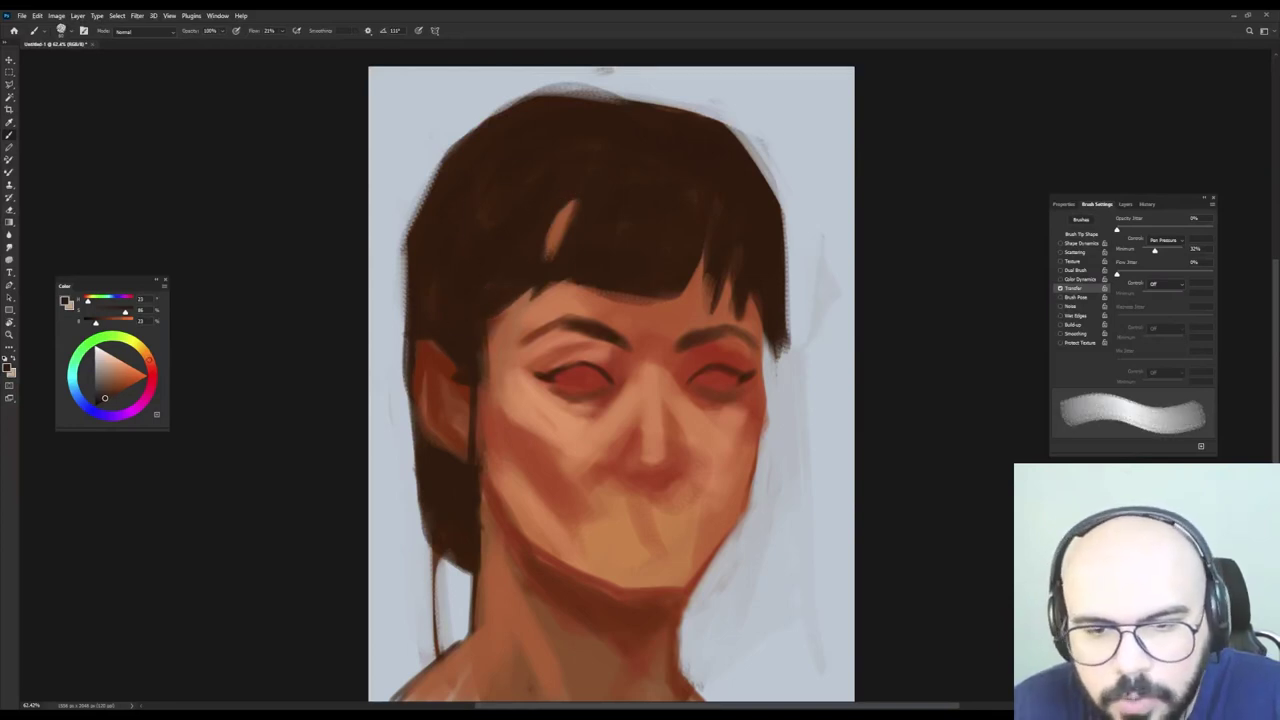
{"action": "left_click", "coordinate": [517, 441], "text": "alt"}
{"action": "key", "text": "shift+Left"}
{"action": "key", "text": "shift+Left"}
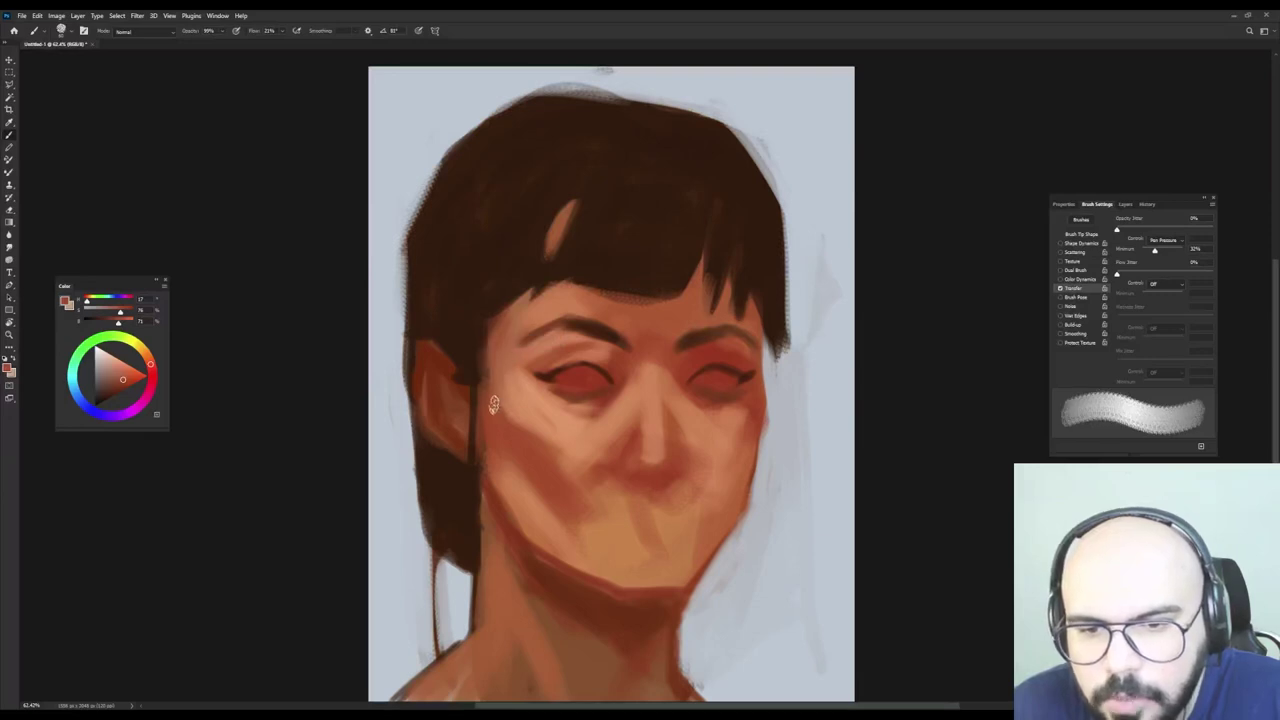
{"action": "right_click", "coordinate": [513, 332], "text": "alt"}
Paint the lower-lid fold under the near eye with red sampled beside the eye and lighter skin tone from the cheek.
{"action": "left_click", "coordinate": [616, 388], "text": "alt"}
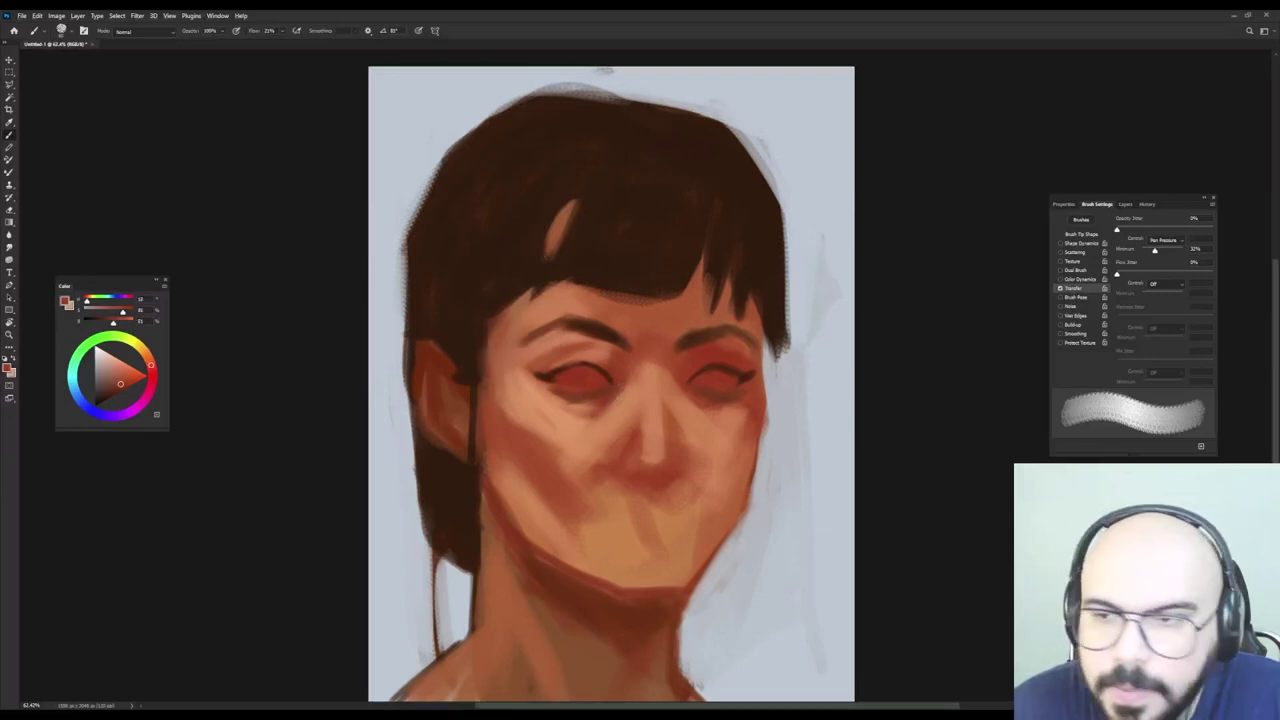
{"action": "mouse_move", "coordinate": [604, 408]}
{"action": "left_mouse_down"}
{"action": "mouse_move", "coordinate": [577, 430]}
{"action": "mouse_move", "coordinate": [545, 418]}
{"action": "mouse_move", "coordinate": [580, 423]}
{"action": "left_mouse_up"}
{"action": "left_click", "coordinate": [601, 409], "text": "alt"}
{"action": "key", "text": "shift+Left"}
{"action": "key", "text": "shift+Left"}
{"action": "key", "text": "shift+Left"}
{"action": "key", "text": "shift+Left"}
{"action": "left_click", "coordinate": [530, 401], "text": "alt"}
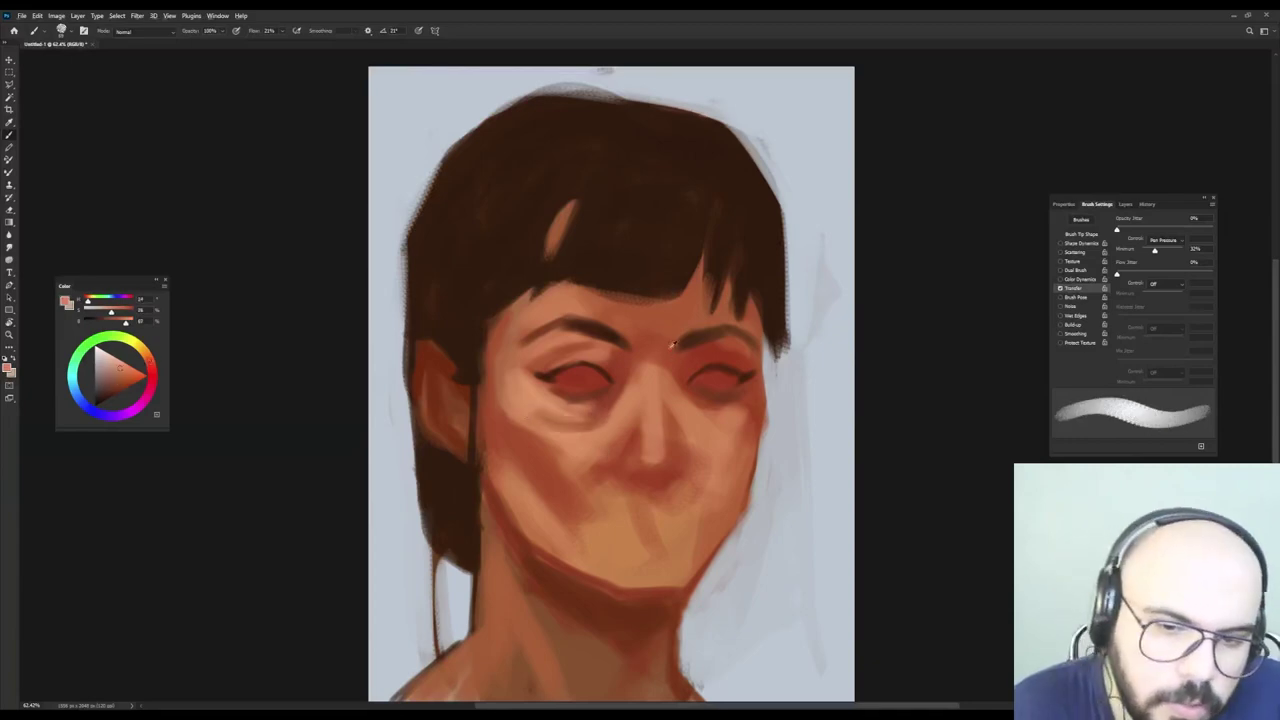
Shape the inner corner and under-eye fold of the far eye with sampled reddish and lighter skin tones.
{"action": "left_click", "coordinate": [680, 372], "text": "alt"}
{"action": "key", "text": "shift+Left"}
{"action": "key", "text": "shift+Left"}
{"action": "key", "text": "shift+Left"}
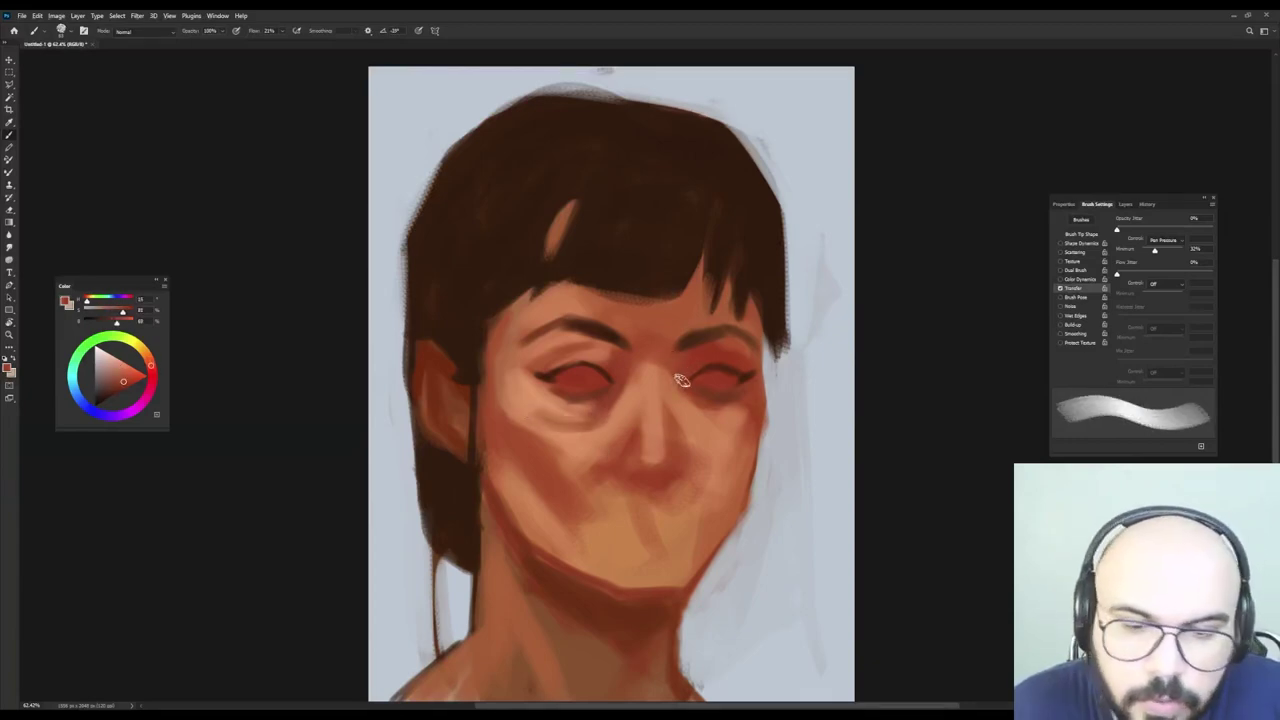
{"action": "left_click", "coordinate": [641, 360], "text": "alt"}
{"action": "mouse_move", "coordinate": [725, 356]}
{"action": "left_mouse_down"}
{"action": "mouse_move", "coordinate": [700, 360]}
{"action": "mouse_move", "coordinate": [725, 390]}
{"action": "mouse_move", "coordinate": [683, 377]}
{"action": "mouse_move", "coordinate": [692, 414]}
{"action": "mouse_move", "coordinate": [717, 430]}
{"action": "left_mouse_up"}
{"action": "left_click", "coordinate": [685, 371], "text": "alt"}
{"action": "left_click", "coordinate": [683, 375], "text": "alt"}
{"action": "left_click", "coordinate": [727, 400], "text": "alt"}
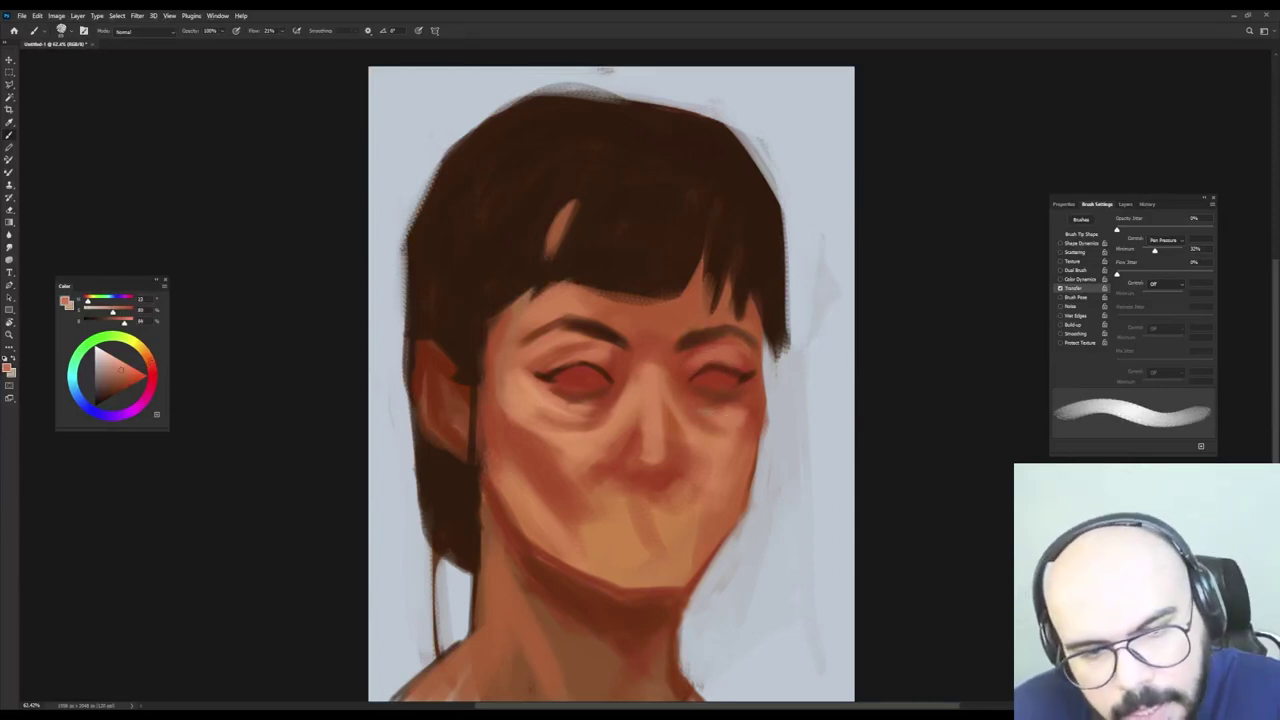
Cover the red shadow beside and below the nose with lighter skin tone sampled from the near cheek.
{"action": "left_click", "coordinate": [604, 418], "text": "alt"}
{"action": "right_click", "coordinate": [606, 414], "text": "alt"}
{"action": "left_click", "coordinate": [615, 474], "text": "alt"}
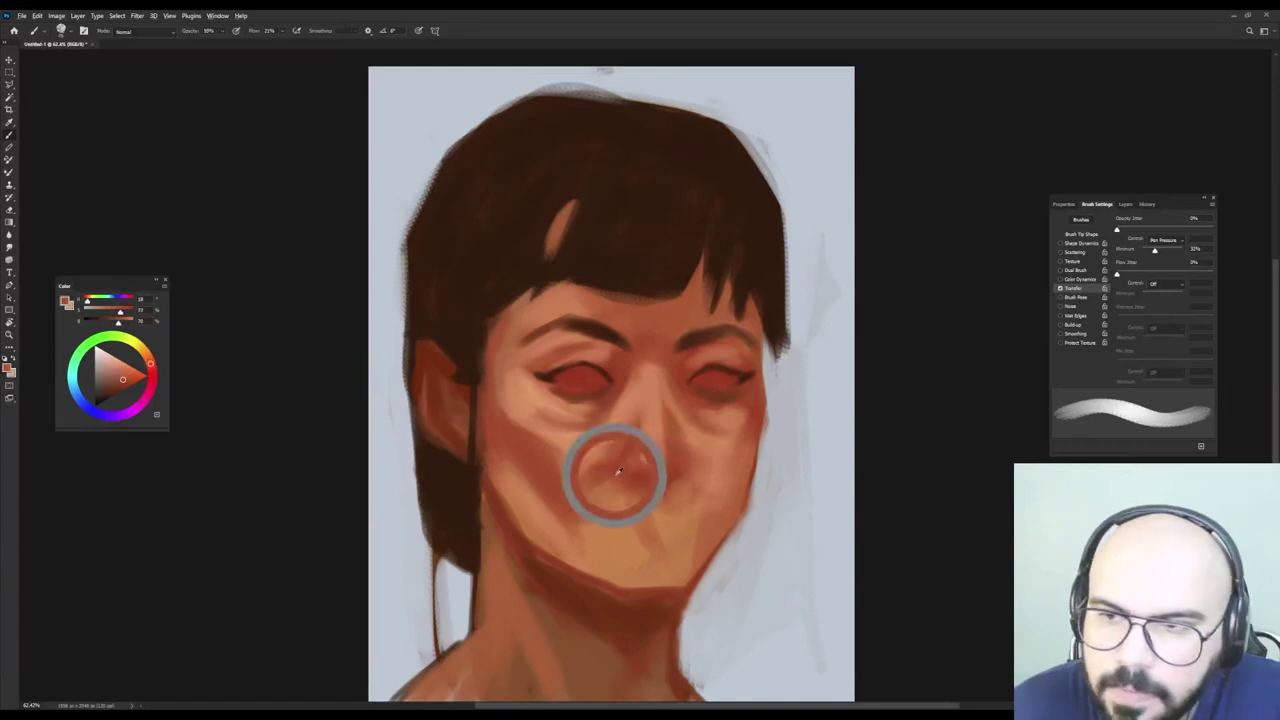
{"action": "left_click_drag", "start_coordinate": [634, 496], "coordinate": [642, 520]}
{"action": "right_click", "coordinate": [597, 466], "text": "alt"}
{"action": "left_click", "coordinate": [590, 440], "text": "alt"}
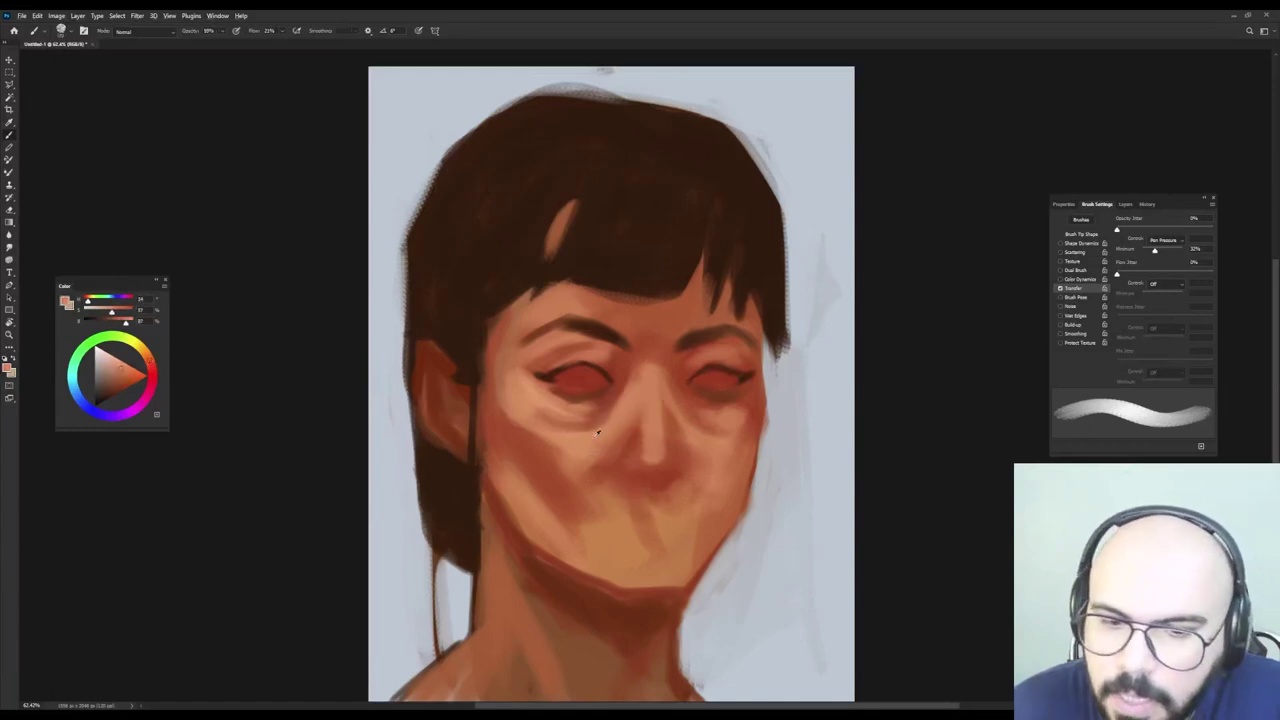
{"action": "mouse_move", "coordinate": [600, 470]}
{"action": "left_mouse_down"}
{"action": "mouse_move", "coordinate": [622, 495]}
{"action": "mouse_move", "coordinate": [684, 490]}
{"action": "left_mouse_up"}
{"action": "key", "text": "shift+Right"}
{"action": "key", "text": "shift+Right"}
{"action": "right_click", "coordinate": [578, 453], "text": "alt"}
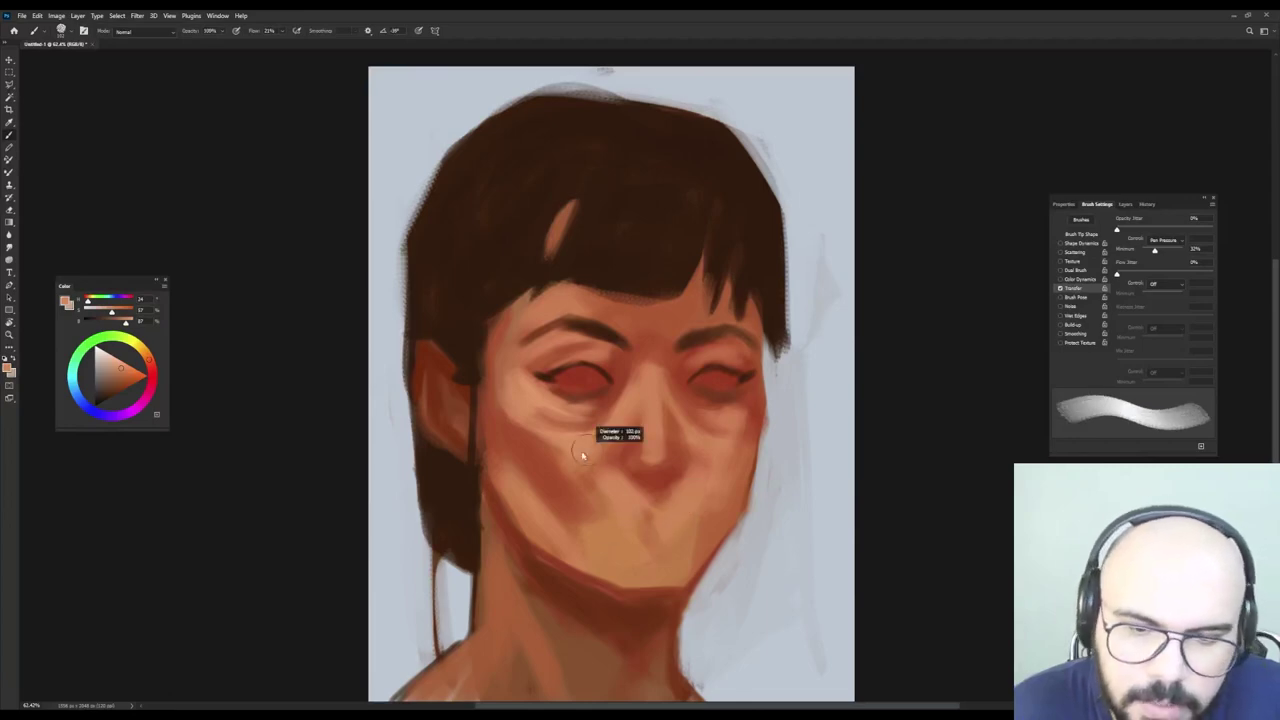
Model the nose tip and nostril wings with skin tones and reddish shadow sampled around the nose.
{"action": "left_click", "coordinate": [640, 452], "text": "alt"}
{"action": "right_click", "coordinate": [643, 450], "text": "alt"}
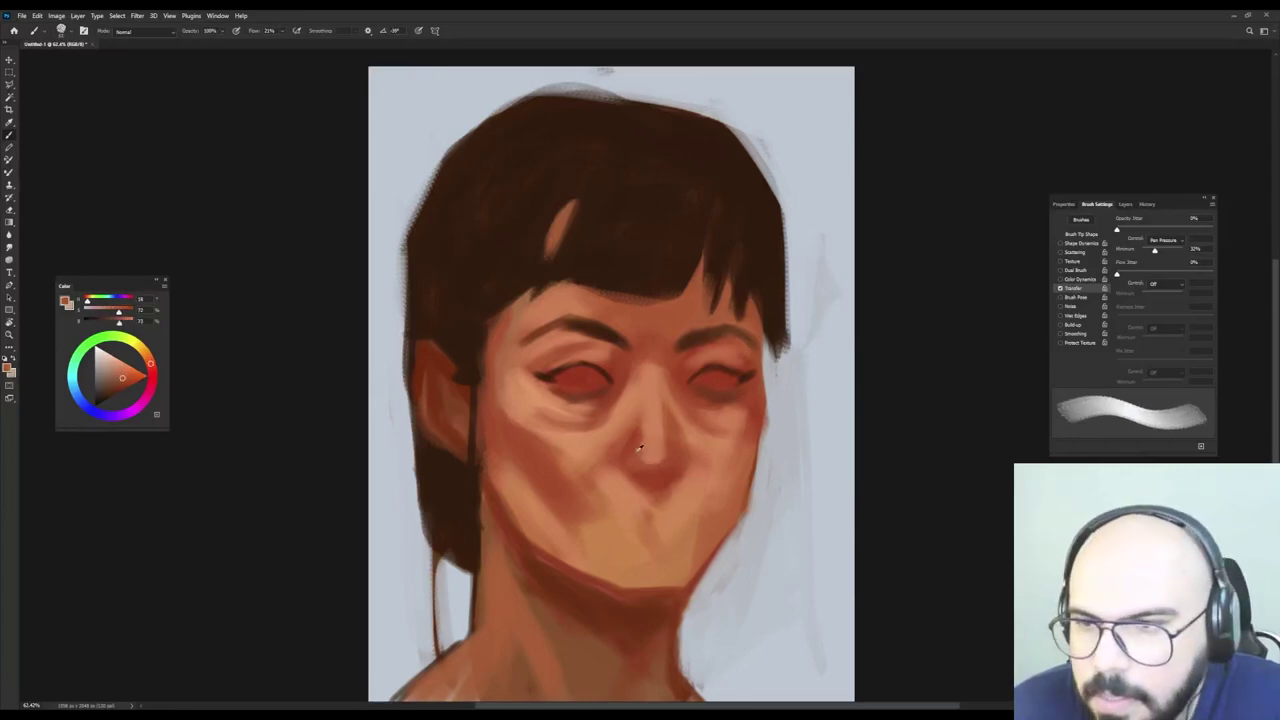
{"action": "left_click", "coordinate": [645, 450], "text": "alt"}
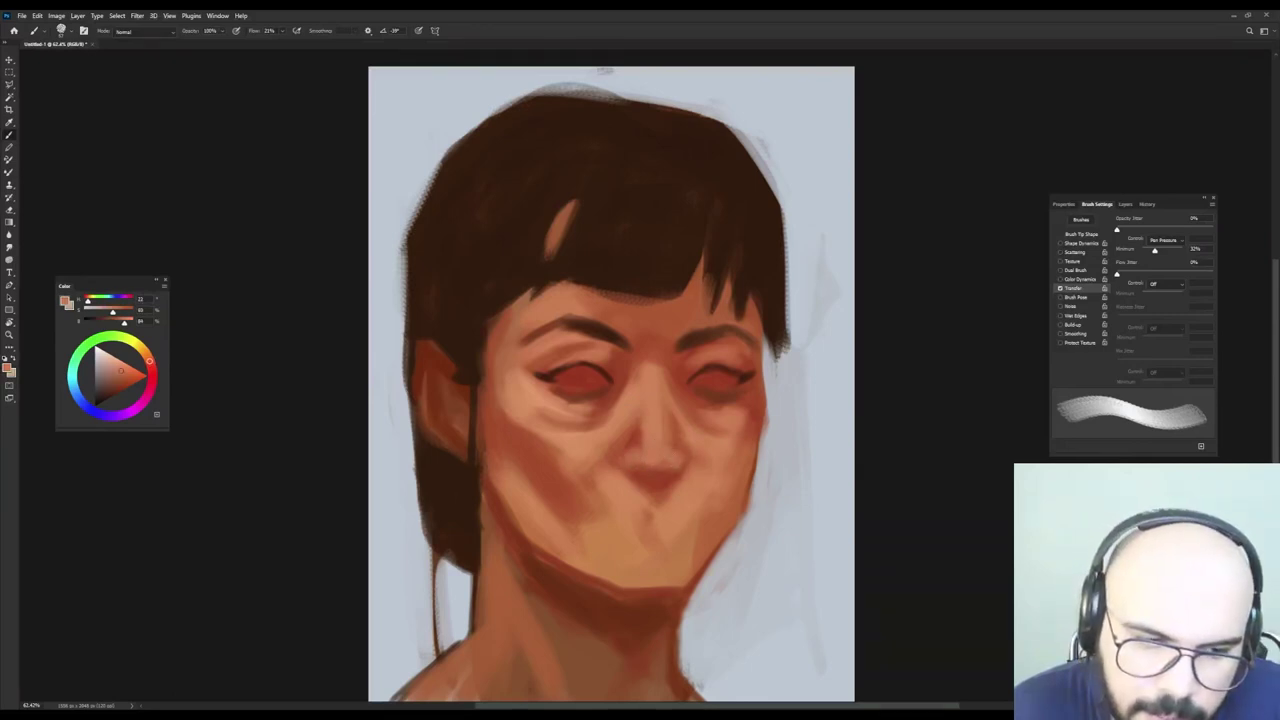
{"action": "left_click", "coordinate": [683, 445], "text": "alt"}
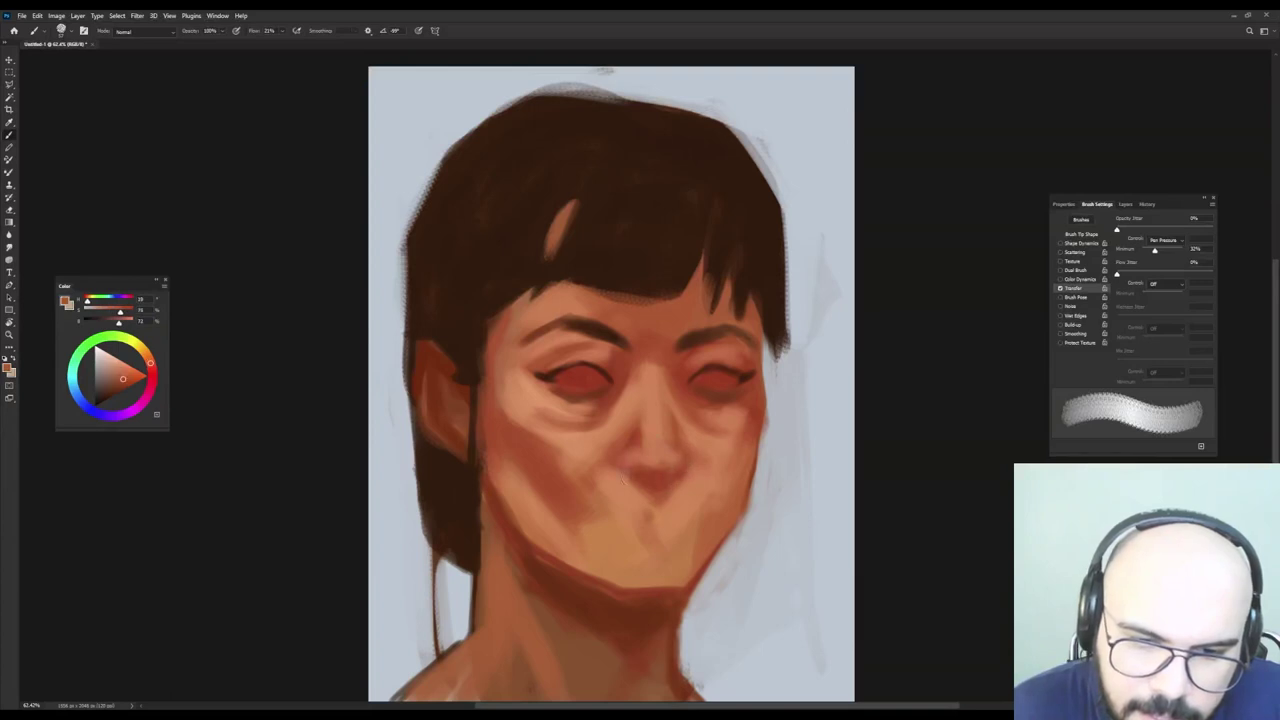
{"action": "right_click", "coordinate": [636, 446], "text": "alt"}
{"action": "left_click", "coordinate": [643, 471], "text": "alt"}
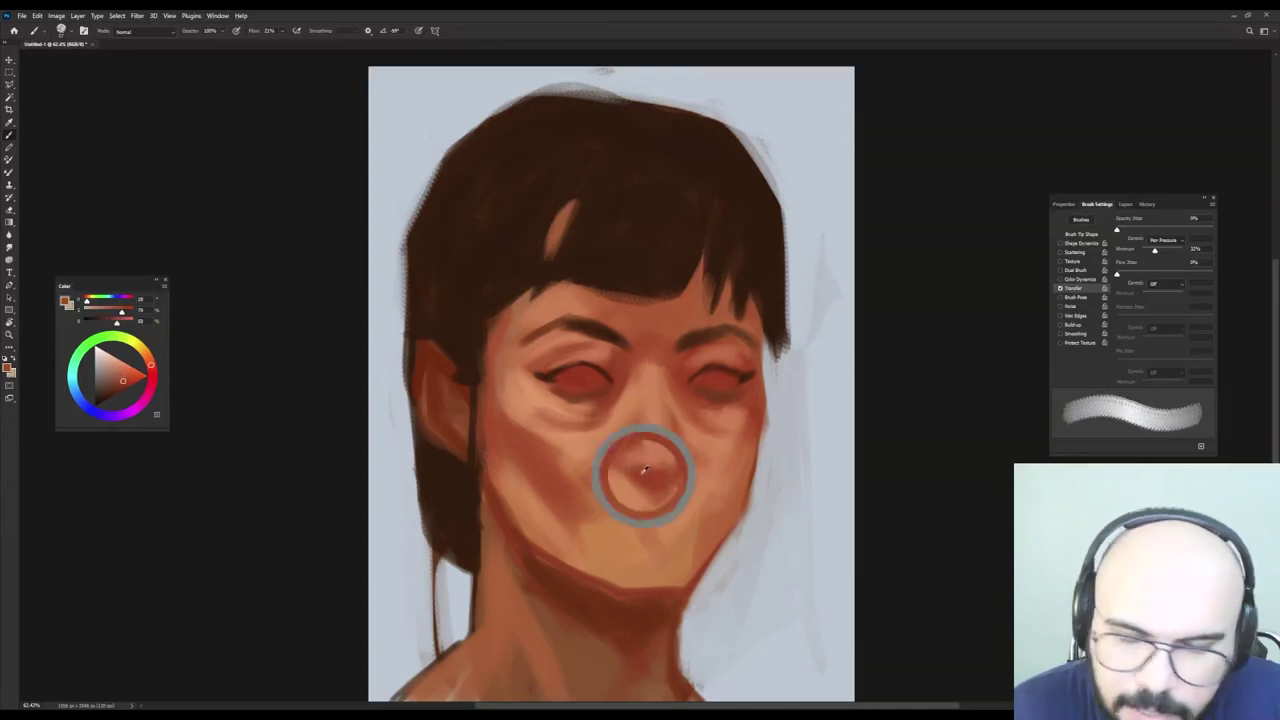
Draw the nostrils and underside of the nose in a dark reddish brown.
{"action": "left_click", "coordinate": [110, 390]}
{"action": "left_click", "coordinate": [112, 395]}
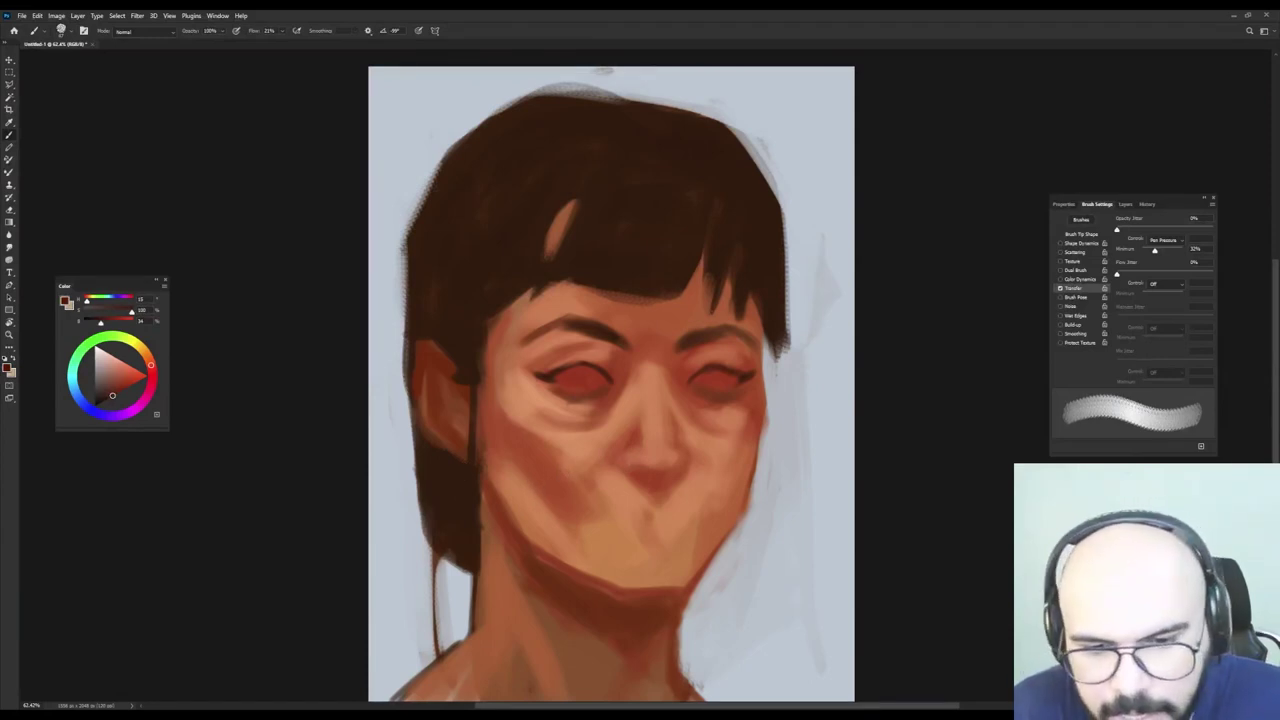
{"action": "key", "text": "shift+Left"}
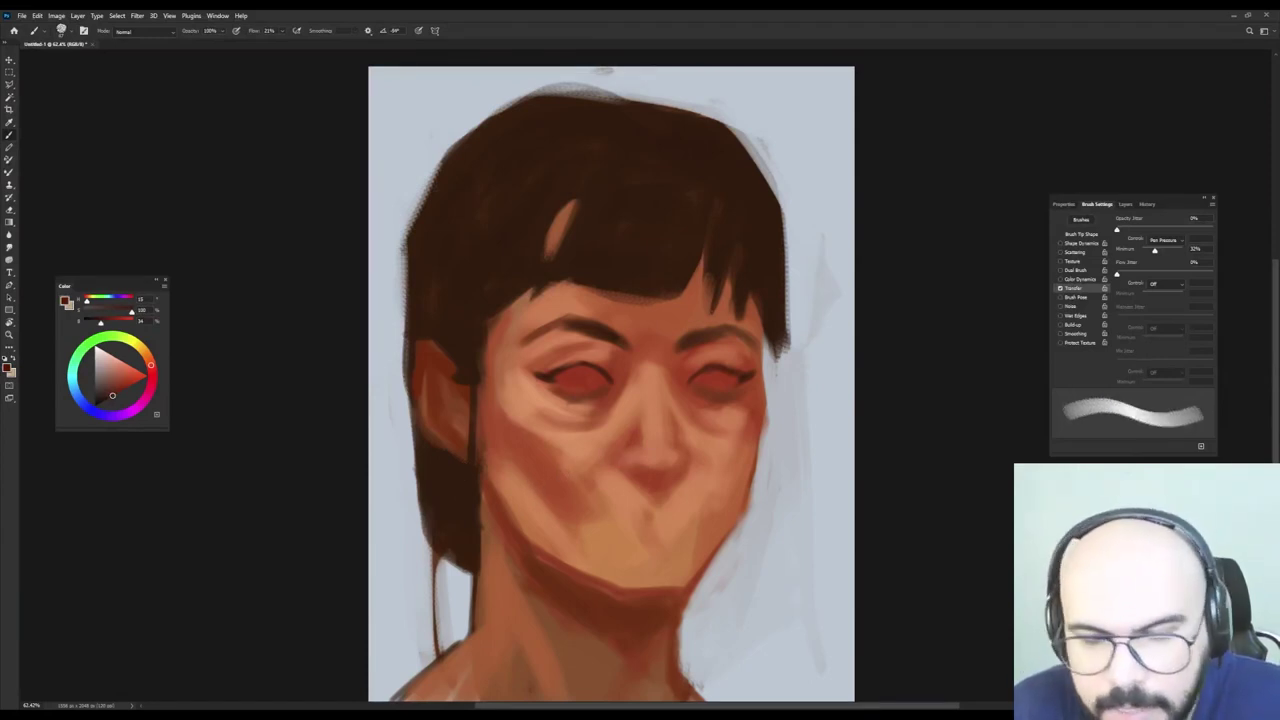
{"action": "left_click", "coordinate": [631, 476], "text": "alt"}
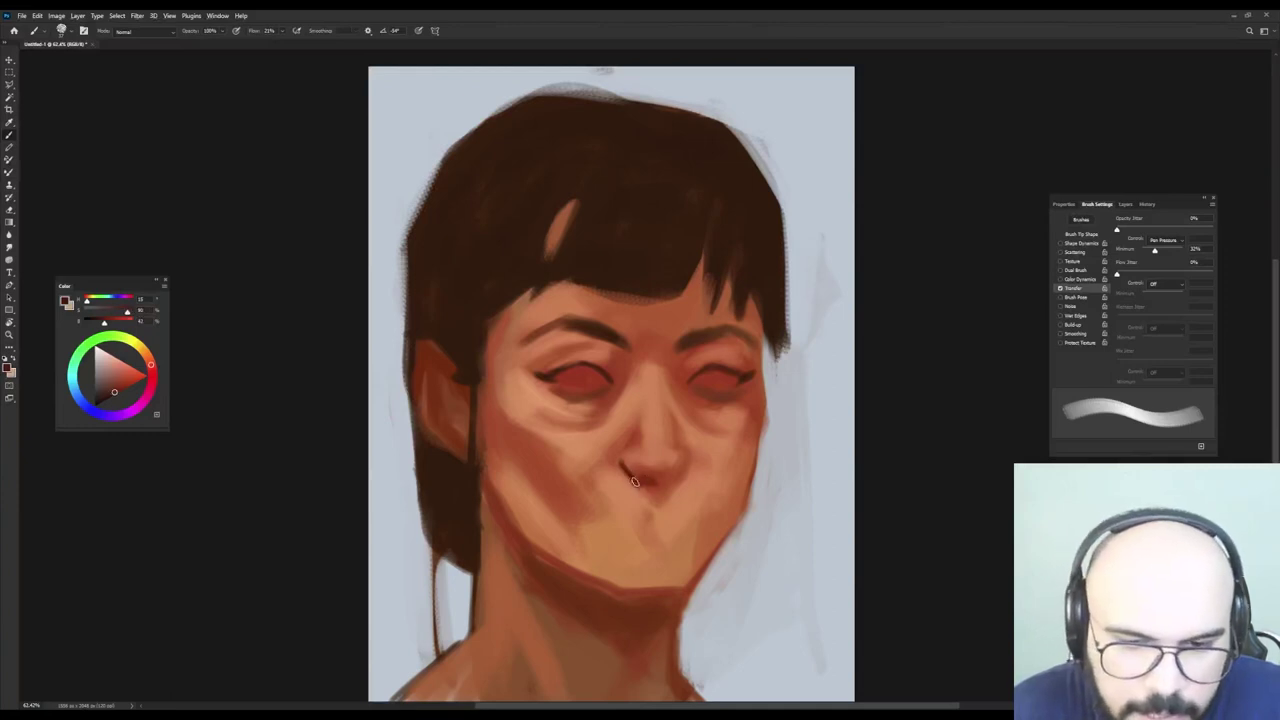
{"action": "key", "text": "bracketright"}
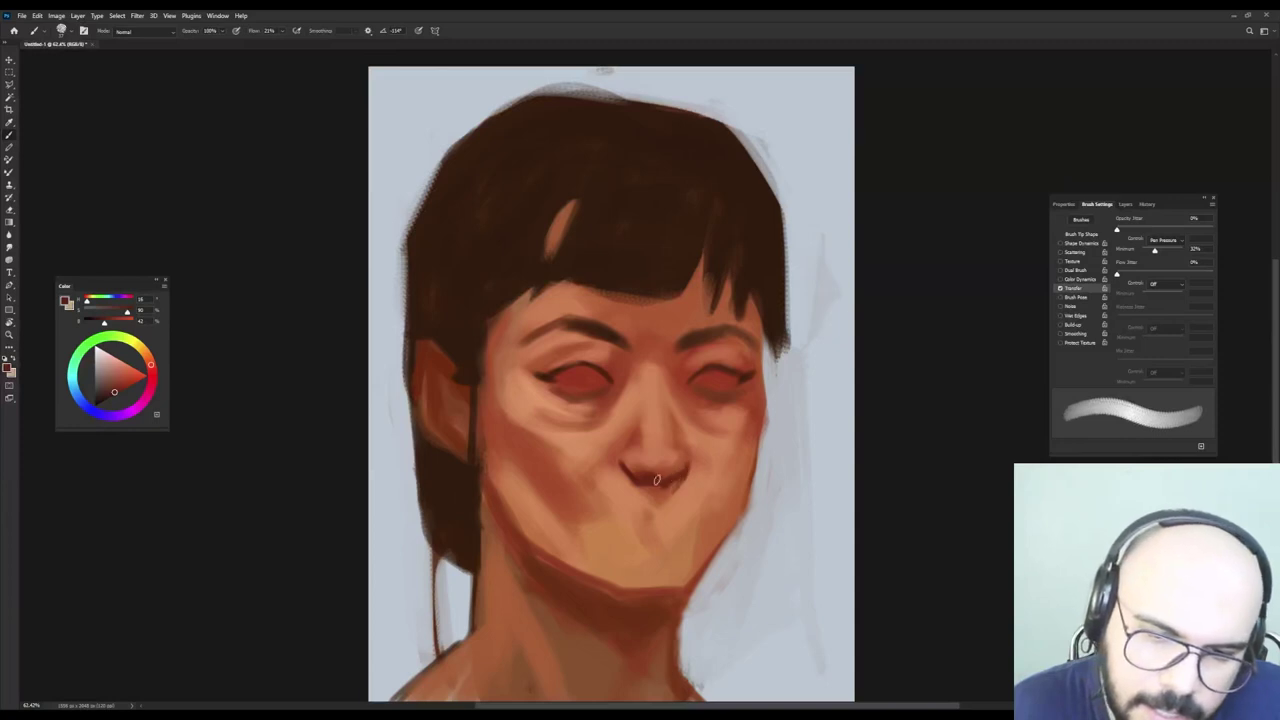
Soften the nostril edges with skin tone sampled beside the nose and refine the underside with its sampled dark red.
{"action": "left_click_drag", "start_coordinate": [630, 452], "coordinate": [636, 452]}
{"action": "left_click", "coordinate": [625, 459], "text": "alt"}
{"action": "left_click", "coordinate": [637, 481], "text": "alt"}
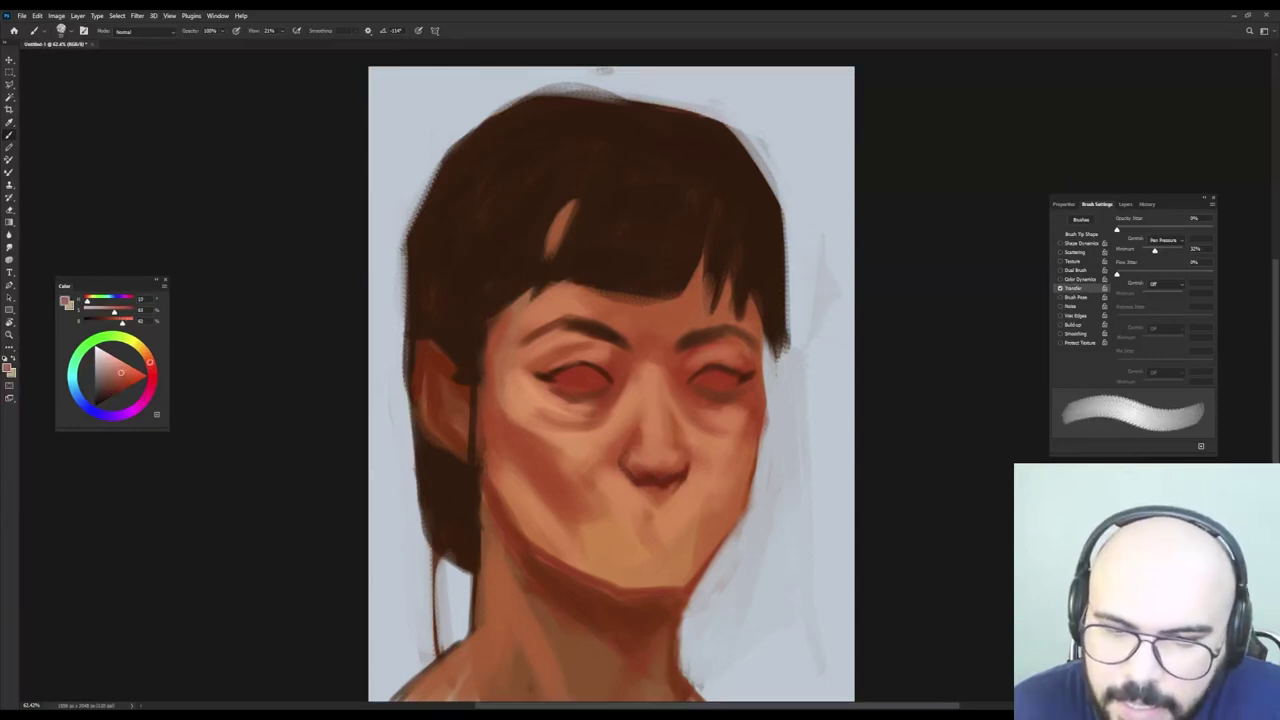
{"action": "left_click", "coordinate": [656, 476], "text": "alt"}
{"action": "right_click", "coordinate": [650, 472], "text": "alt"}
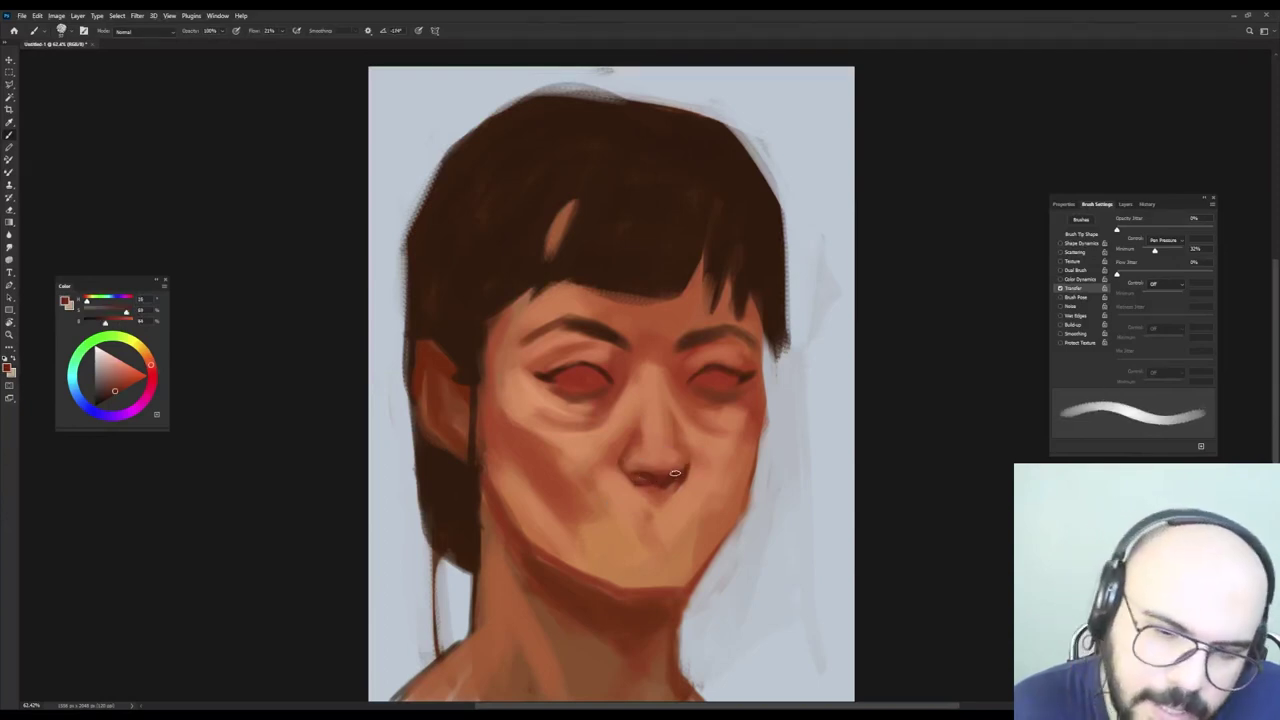
{"action": "left_click_drag", "start_coordinate": [640, 472], "coordinate": [645, 472]}
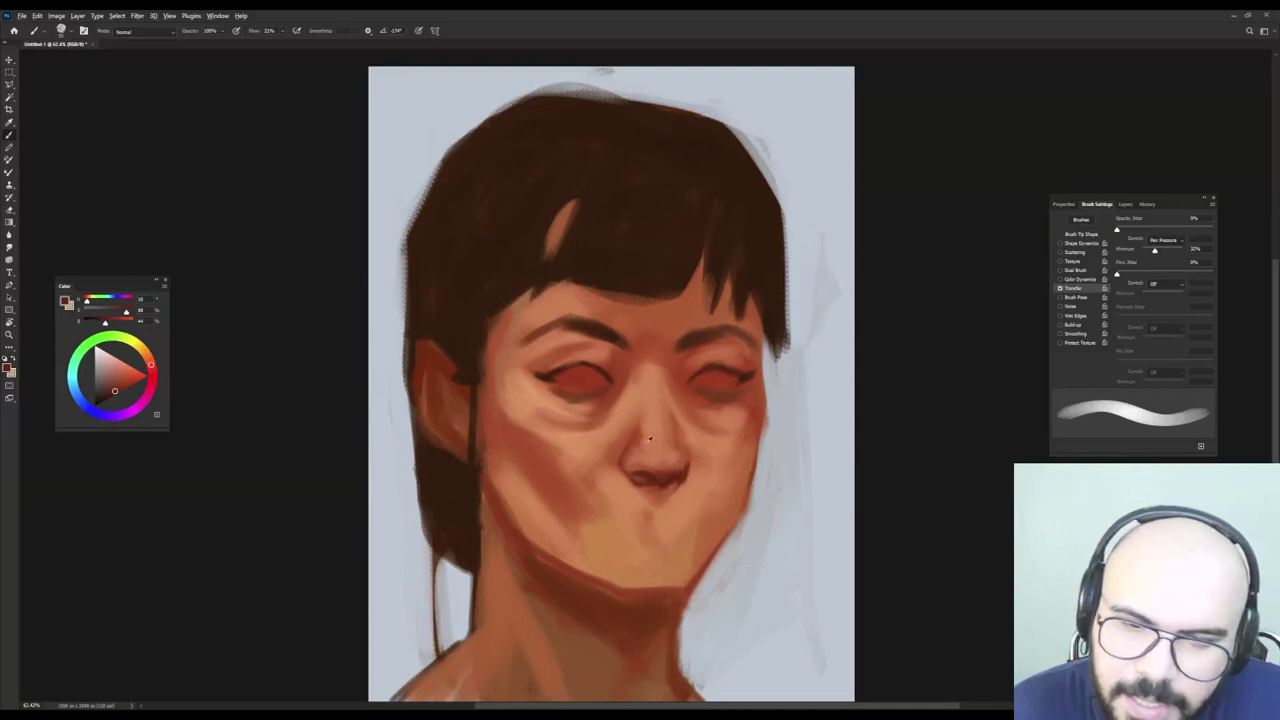
Paint a pale peach highlight on the nose tip and up along the nose bridge.
{"action": "right_click", "coordinate": [650, 438], "text": "alt"}
{"action": "left_click", "coordinate": [586, 471], "text": "alt"}
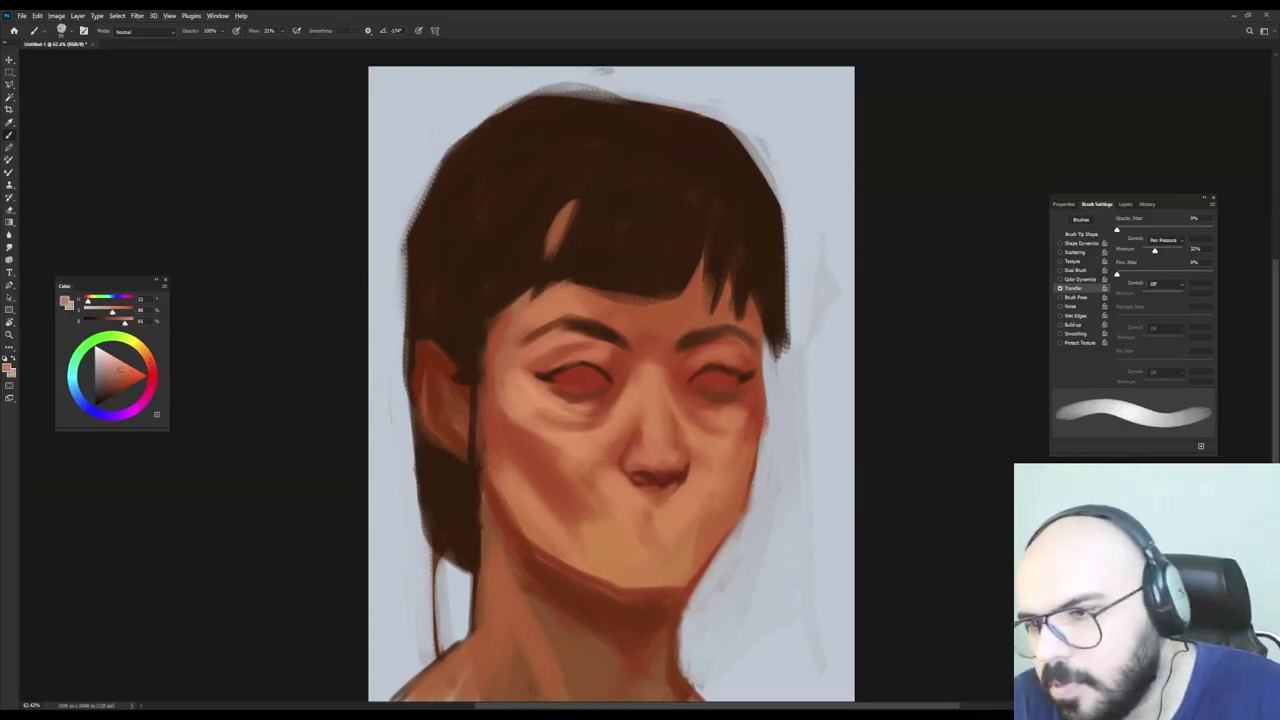
{"action": "left_click", "coordinate": [114, 357]}
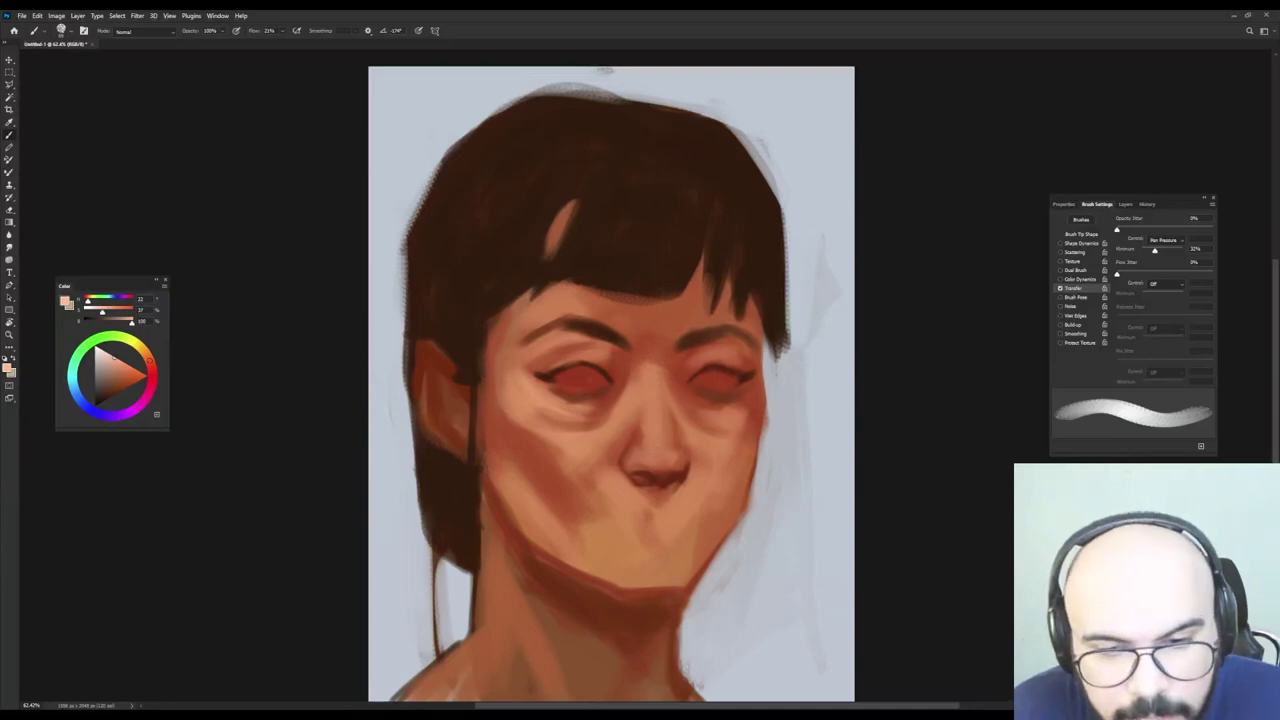
{"action": "left_click_drag", "start_coordinate": [657, 450], "coordinate": [655, 379]}
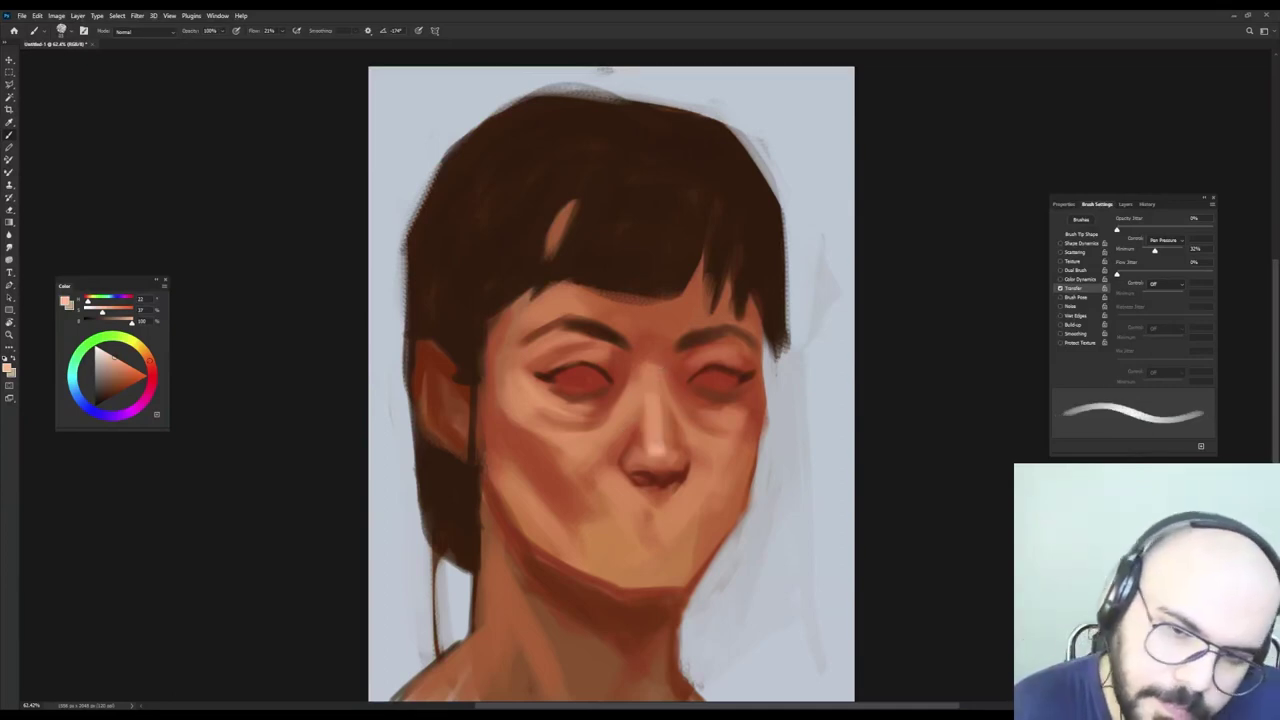
Blend the top of the nose bridge and the area between the brows with tones sampled from the inner brow and forehead.
{"action": "key", "text": "bracketright"}
{"action": "key", "text": "shift+Right"}
{"action": "key", "text": "shift+Right"}
{"action": "key", "text": "shift+Right"}
{"action": "key", "text": "shift+Right"}
{"action": "key", "text": "shift+Right"}
{"action": "key", "text": "shift+Right"}
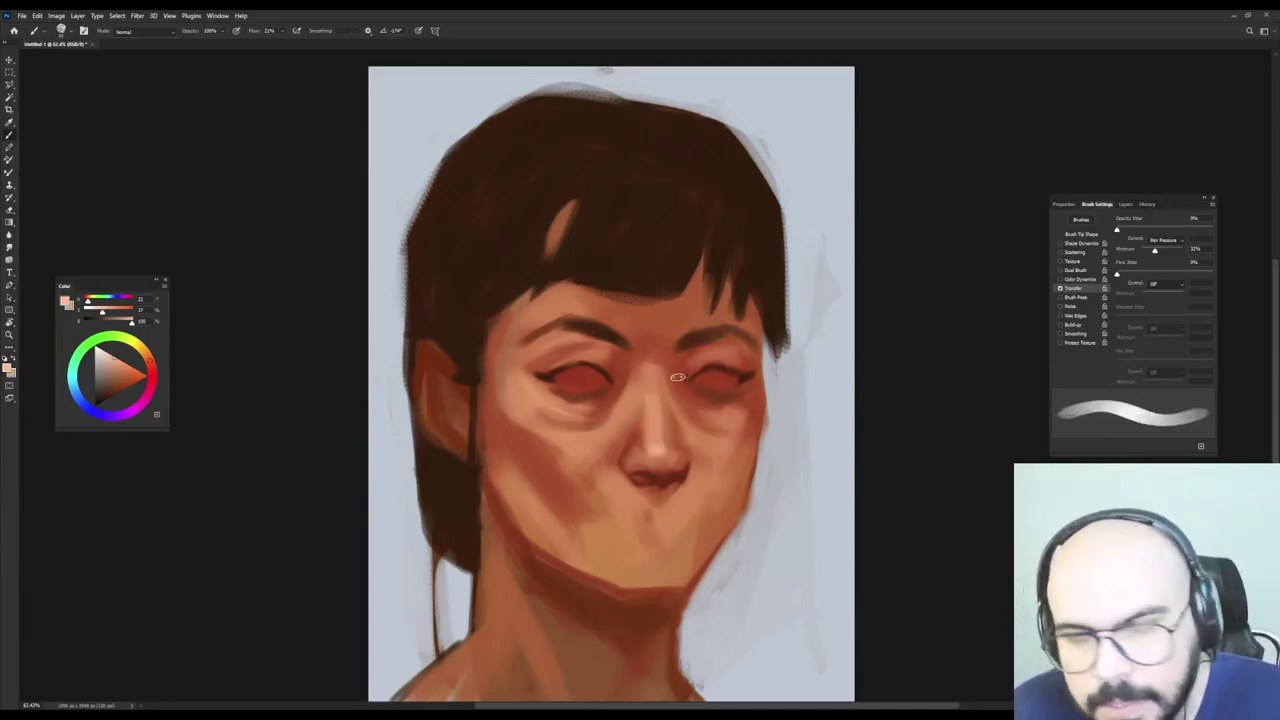
{"action": "left_click", "coordinate": [626, 348], "text": "alt"}
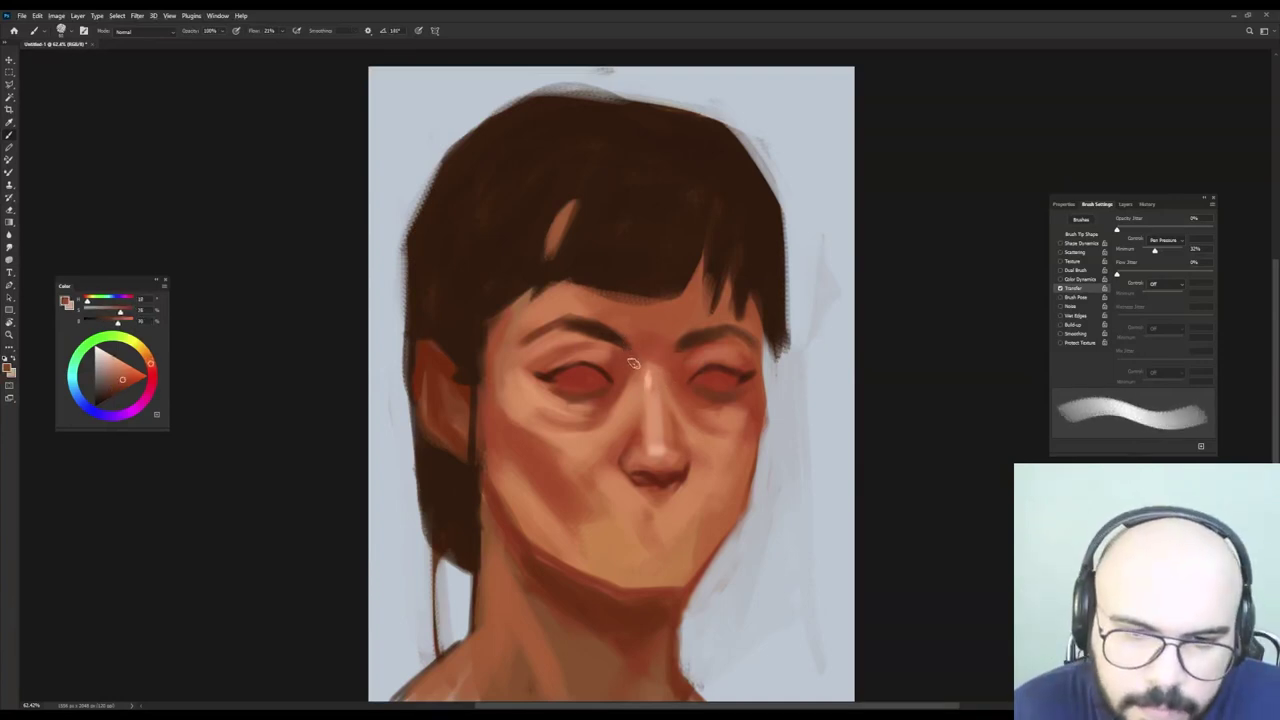
{"action": "left_click", "coordinate": [571, 317], "text": "alt"}
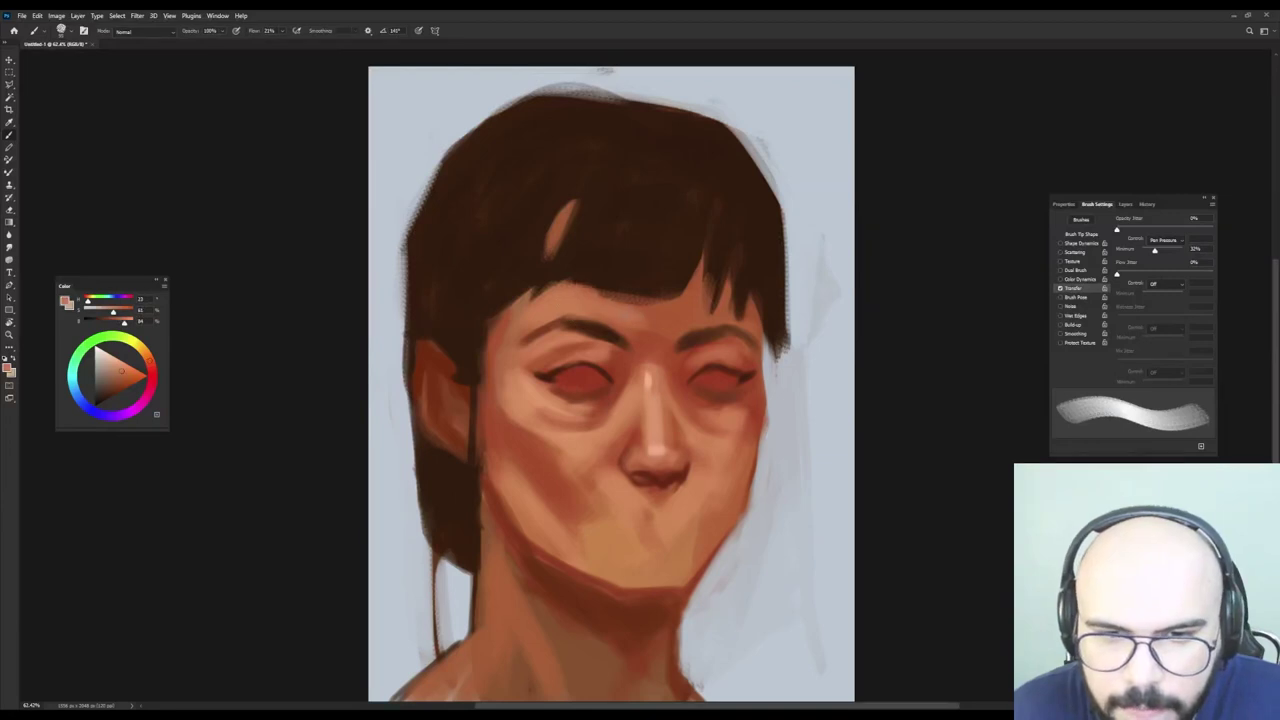
Extend the middle of the fringe down in sampled dark brown and open thin gaps between strands with forehead skin tone.
{"action": "left_click", "coordinate": [624, 262], "text": "alt"}
{"action": "key", "text": "8"}
{"action": "mouse_move", "coordinate": [618, 287]}
{"action": "left_mouse_down"}
{"action": "mouse_move", "coordinate": [679, 273]}
{"action": "mouse_move", "coordinate": [644, 297]}
{"action": "mouse_move", "coordinate": [631, 282]}
{"action": "mouse_move", "coordinate": [593, 296]}
{"action": "mouse_move", "coordinate": [585, 265]}
{"action": "mouse_move", "coordinate": [613, 226]}
{"action": "left_mouse_up"}
{"action": "left_click", "coordinate": [592, 298], "text": "alt"}
{"action": "left_click", "coordinate": [615, 224], "text": "alt"}
{"action": "left_click", "coordinate": [581, 299], "text": "alt"}
{"action": "left_click_drag", "start_coordinate": [585, 291], "coordinate": [595, 282]}
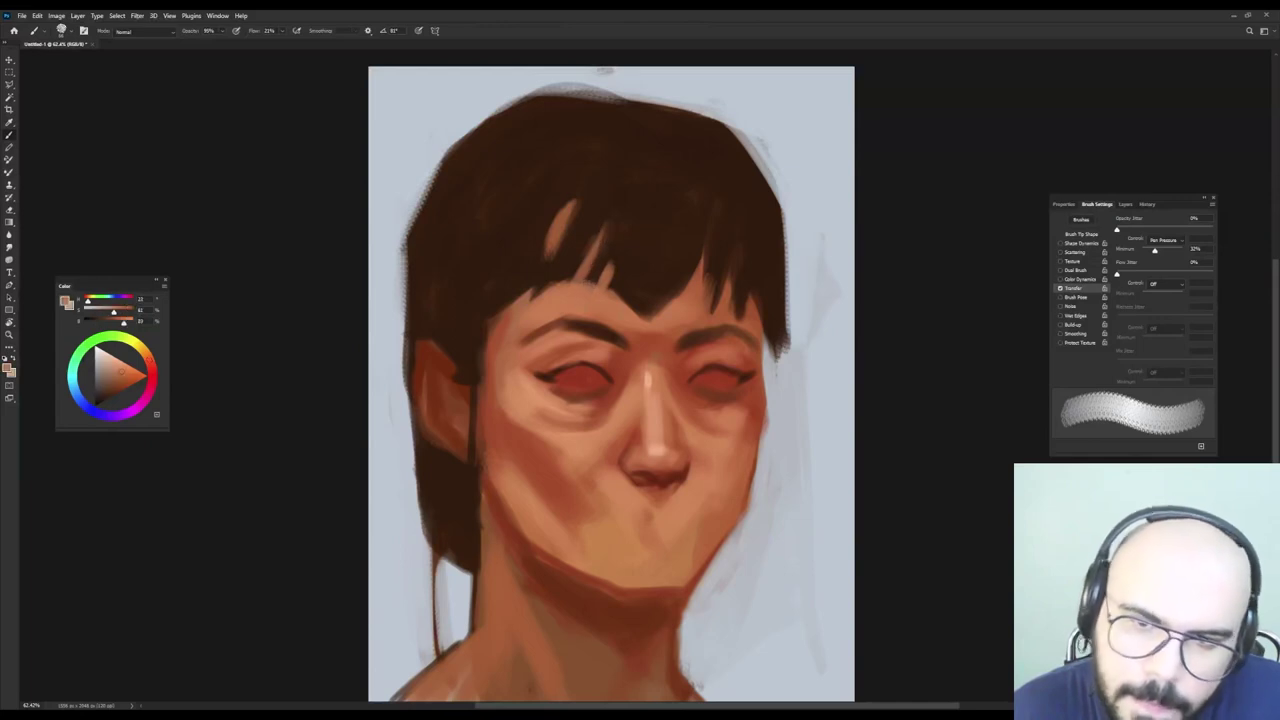
Paint thin dark brown hair strands hanging in front of the ear with a smaller brush, using colour sampled from the hair.
{"action": "key", "text": "bracketleft"}
{"action": "key", "text": "bracketleft"}
{"action": "key", "text": "bracketleft"}
{"action": "left_click", "coordinate": [499, 287], "text": "alt"}
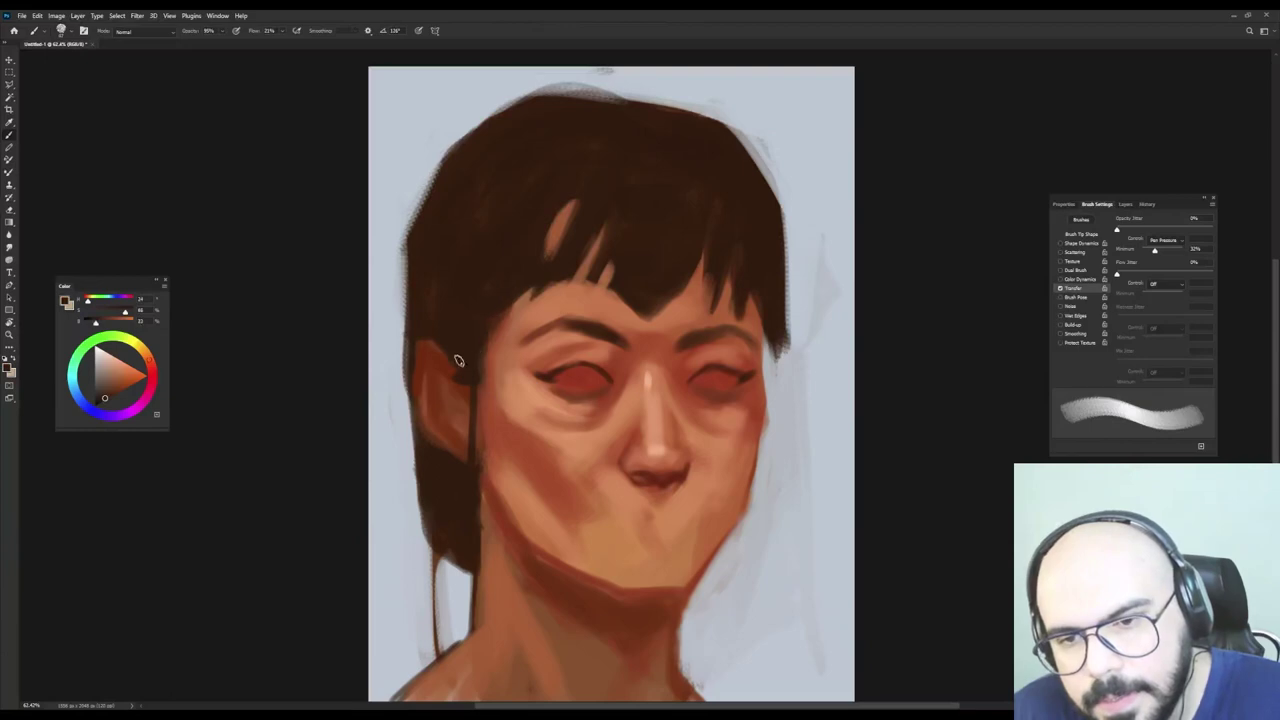
{"action": "mouse_move", "coordinate": [463, 345]}
{"action": "left_mouse_down"}
{"action": "mouse_move", "coordinate": [449, 450]}
{"action": "mouse_move", "coordinate": [466, 480]}
{"action": "mouse_move", "coordinate": [460, 465]}
{"action": "left_mouse_up"}
{"action": "left_click_drag", "start_coordinate": [460, 380], "coordinate": [463, 450]}
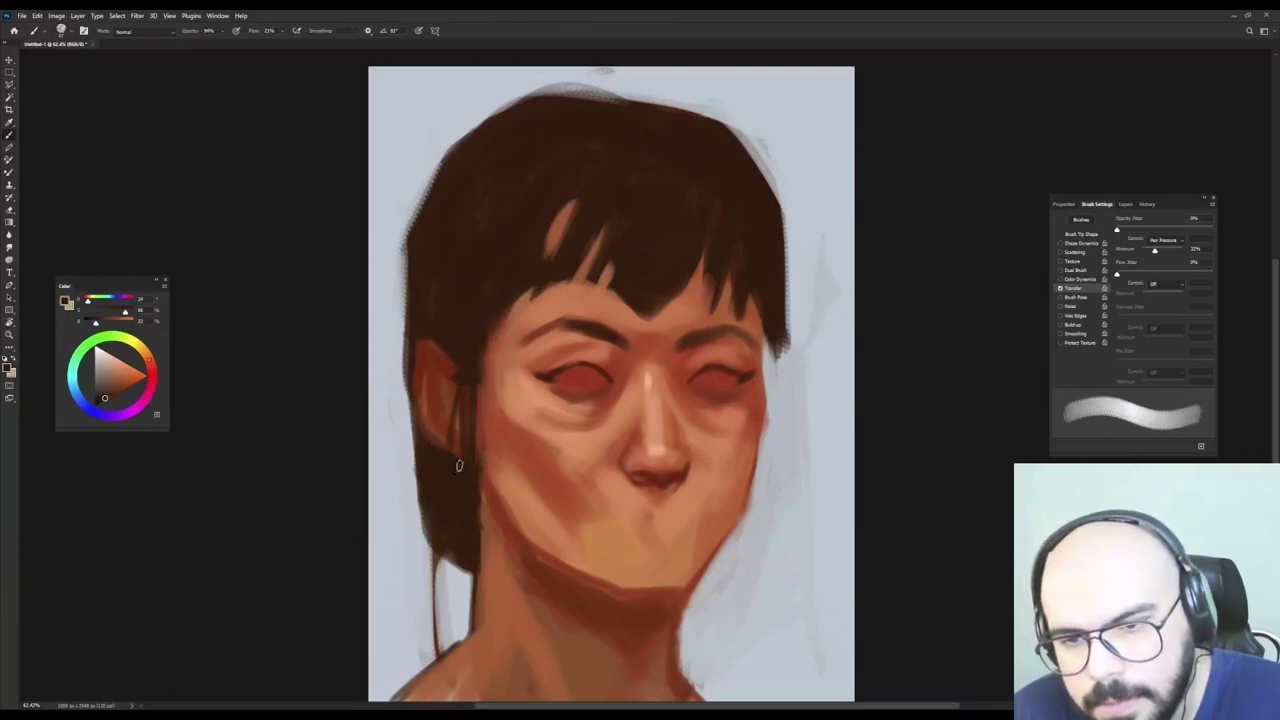
Refine the near nostril wing with reddish skin tones sampled around the nostril.
{"action": "mouse_move", "coordinate": [710, 441]}
{"action": "left_mouse_down"}
{"action": "mouse_move", "coordinate": [632, 472]}
{"action": "mouse_move", "coordinate": [641, 486]}
{"action": "left_mouse_up"}
{"action": "left_click", "coordinate": [646, 468], "text": "alt"}
{"action": "left_click", "coordinate": [643, 468], "text": "alt"}
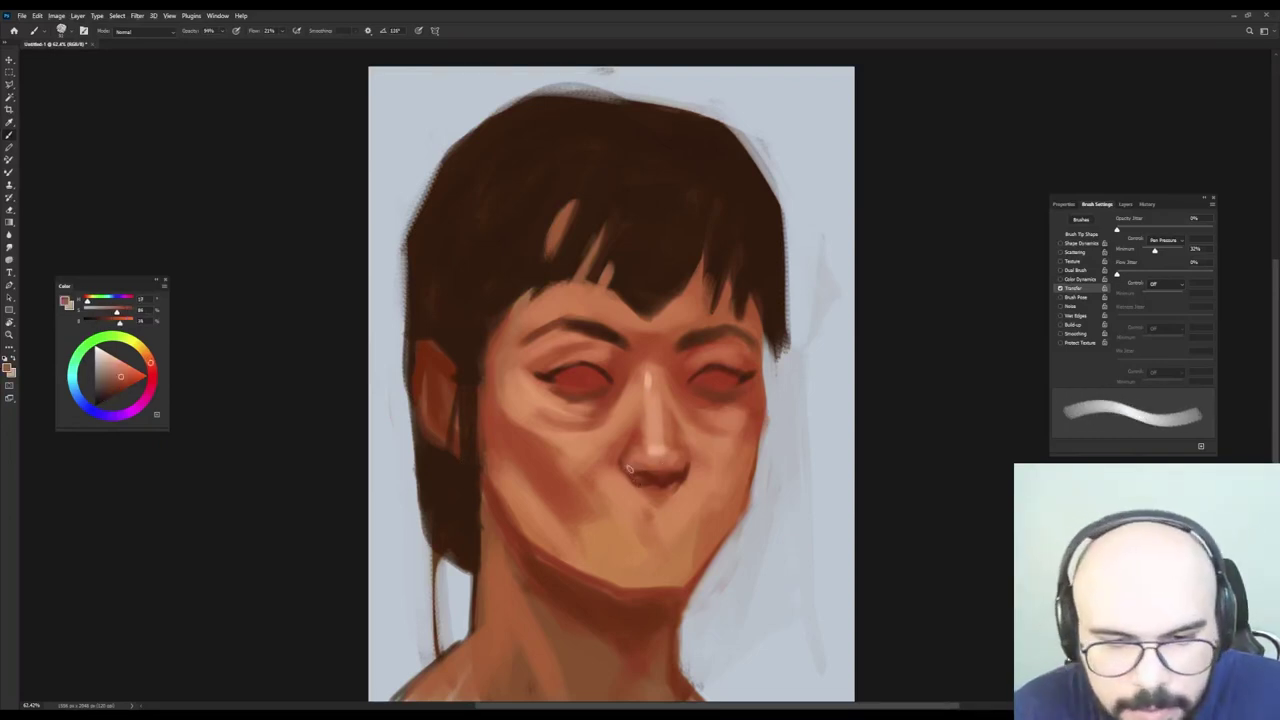
{"action": "key", "text": "shift+Right"}
{"action": "key", "text": "shift+Right"}
{"action": "key", "text": "shift+Right"}
{"action": "key", "text": "shift+Right"}
{"action": "key", "text": "shift+Right"}
{"action": "left_click", "coordinate": [685, 463], "text": "alt"}
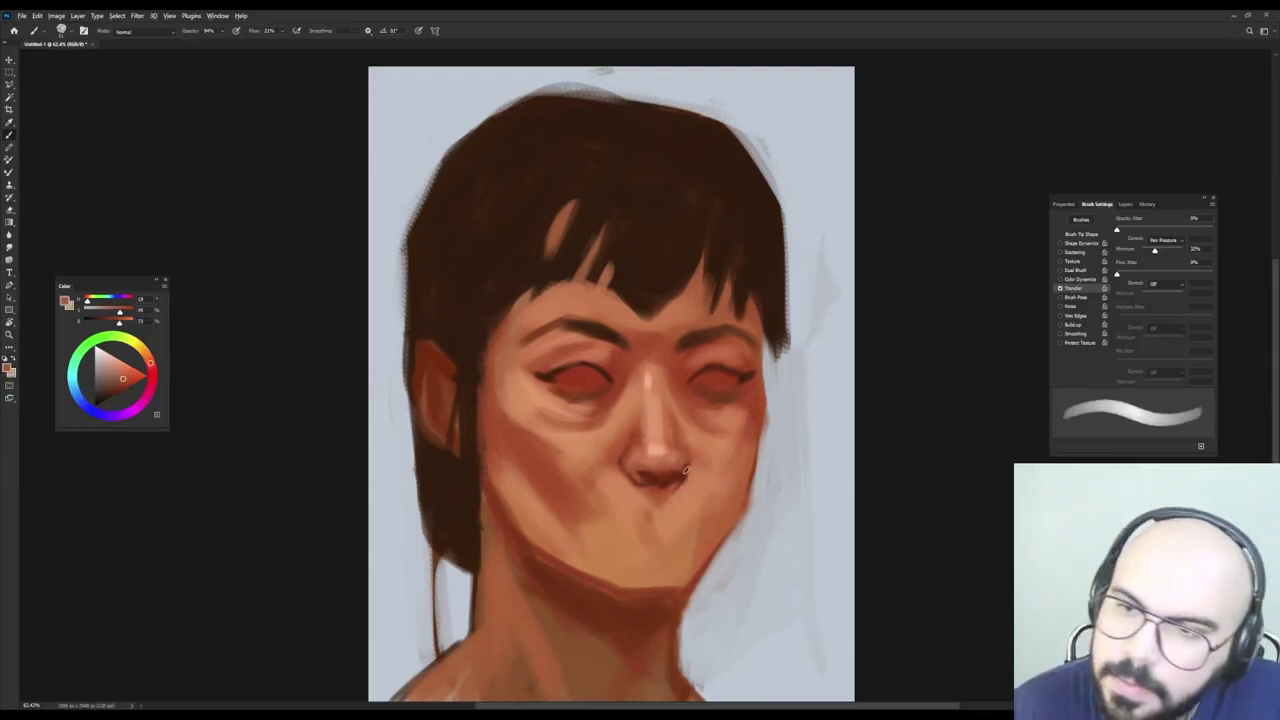
Shape the far nostril wing with sampled skin tones and restate the nose underside in its sampled dark red.
{"action": "key", "text": "5"}
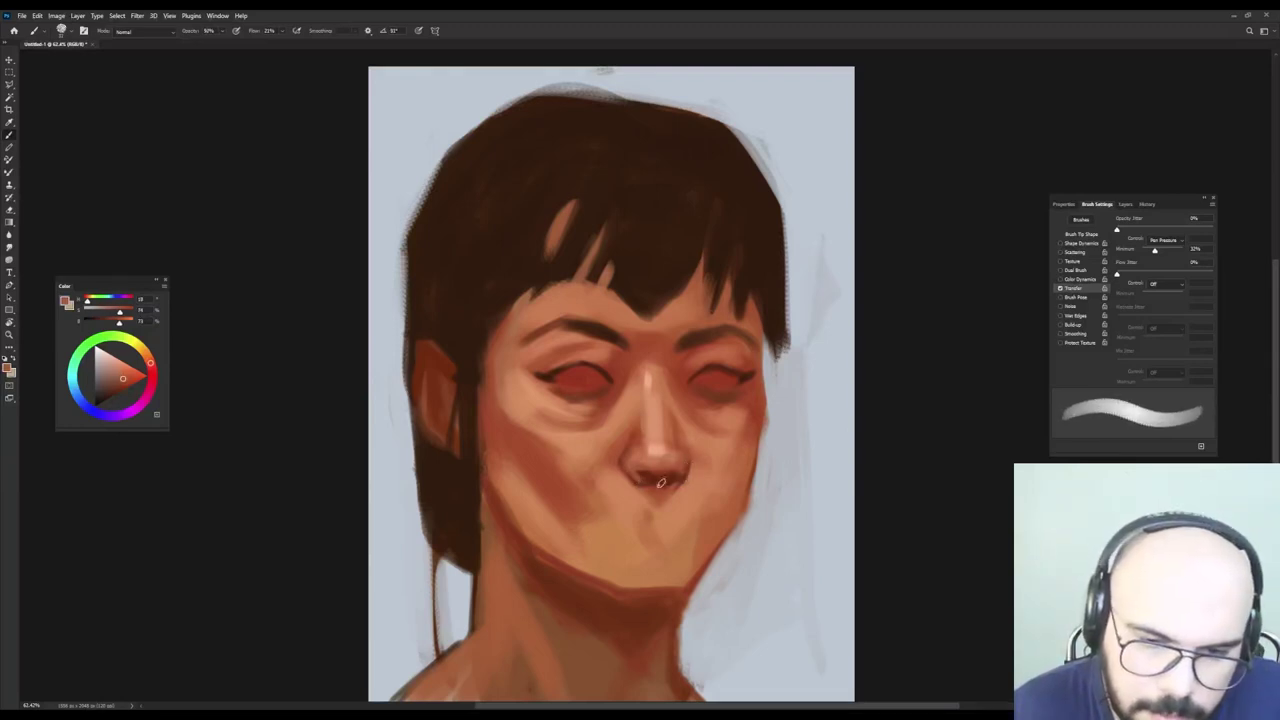
{"action": "left_click", "coordinate": [671, 471], "text": "alt"}
{"action": "left_click", "coordinate": [671, 466], "text": "alt"}
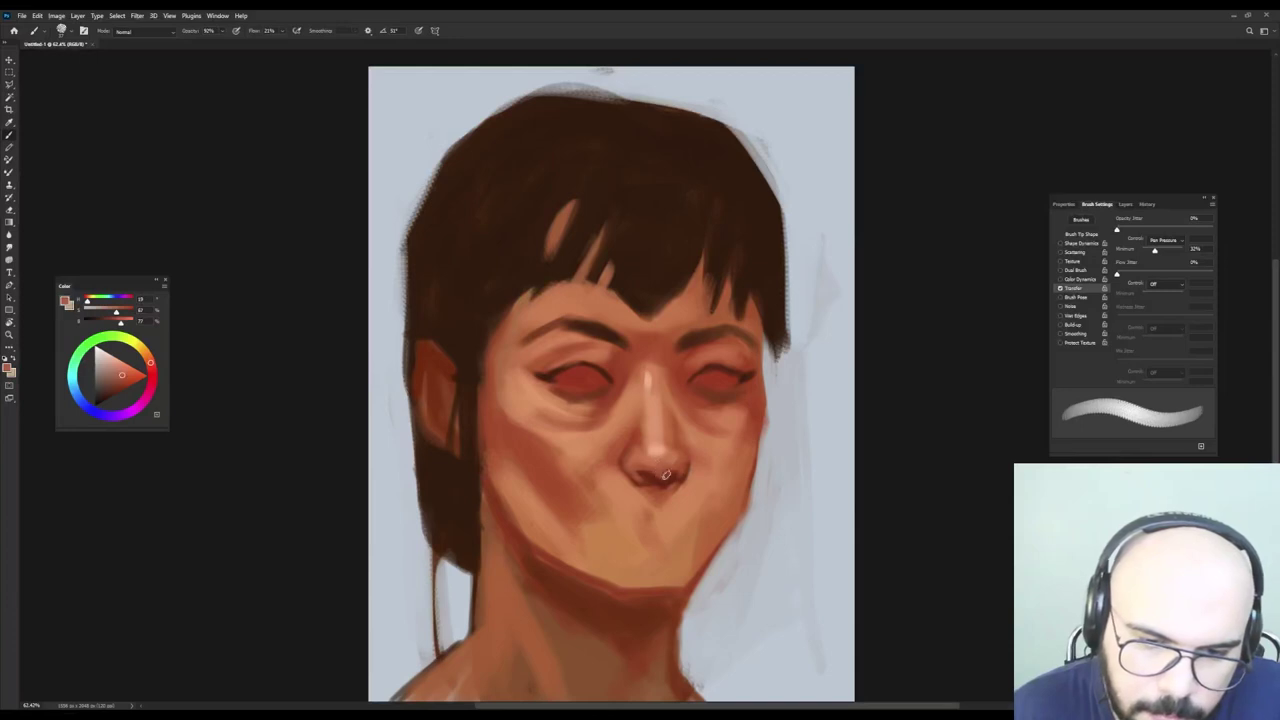
{"action": "left_click", "coordinate": [672, 468], "text": "alt"}
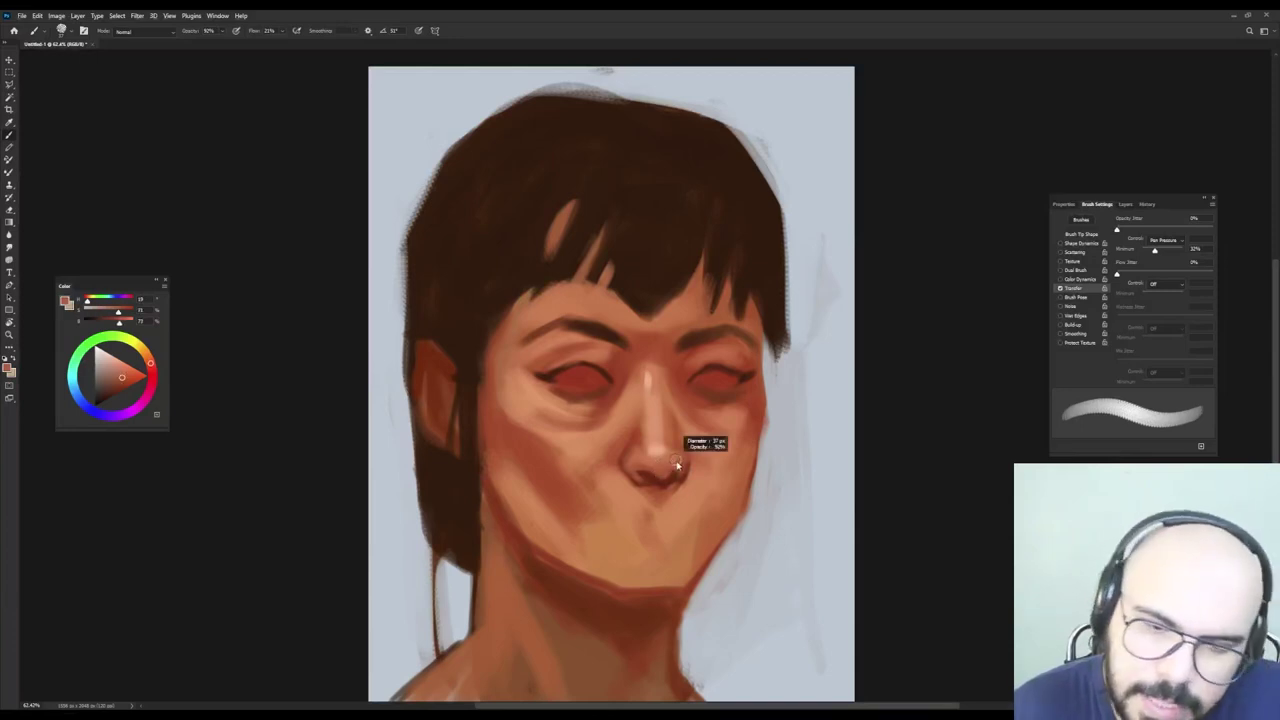
{"action": "left_click", "coordinate": [646, 474], "text": "alt"}
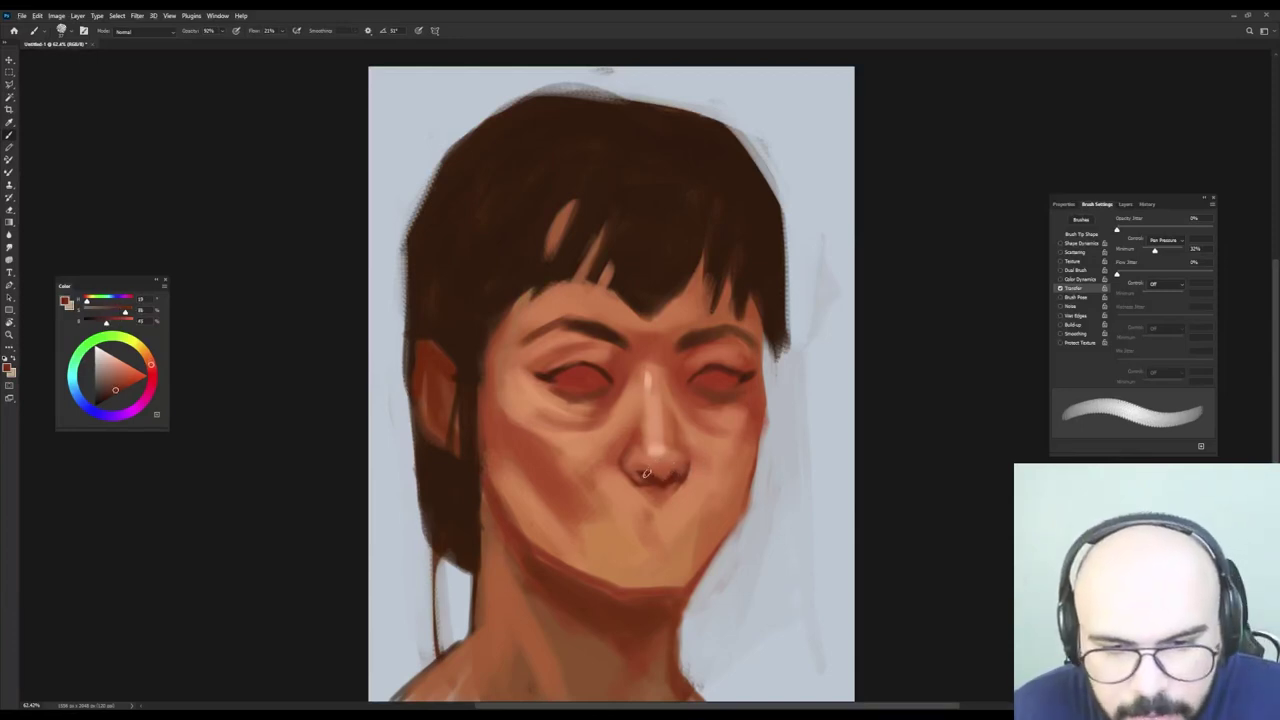
{"action": "left_click_drag", "start_coordinate": [657, 471], "coordinate": [677, 468]}
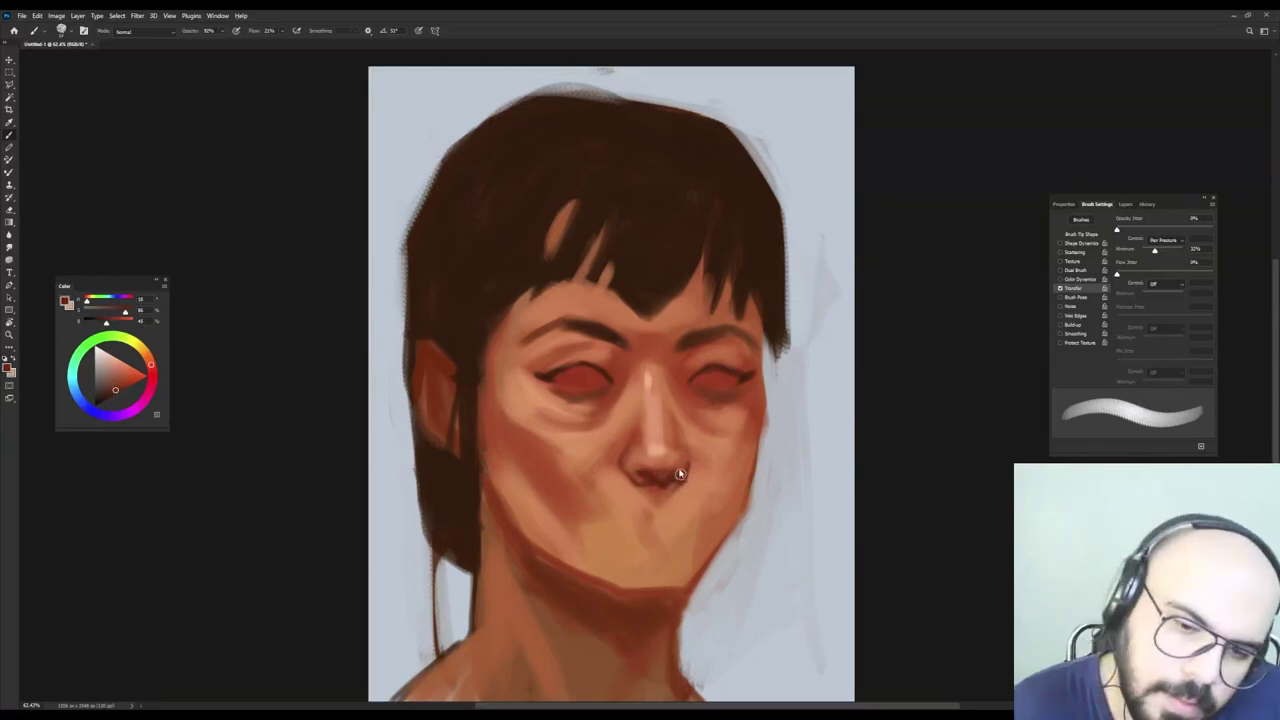
Darken both nostril openings with dark brown sampled from the fringe, rotating the brush tip to suit each nostril.
{"action": "left_click", "coordinate": [648, 284], "text": "alt"}
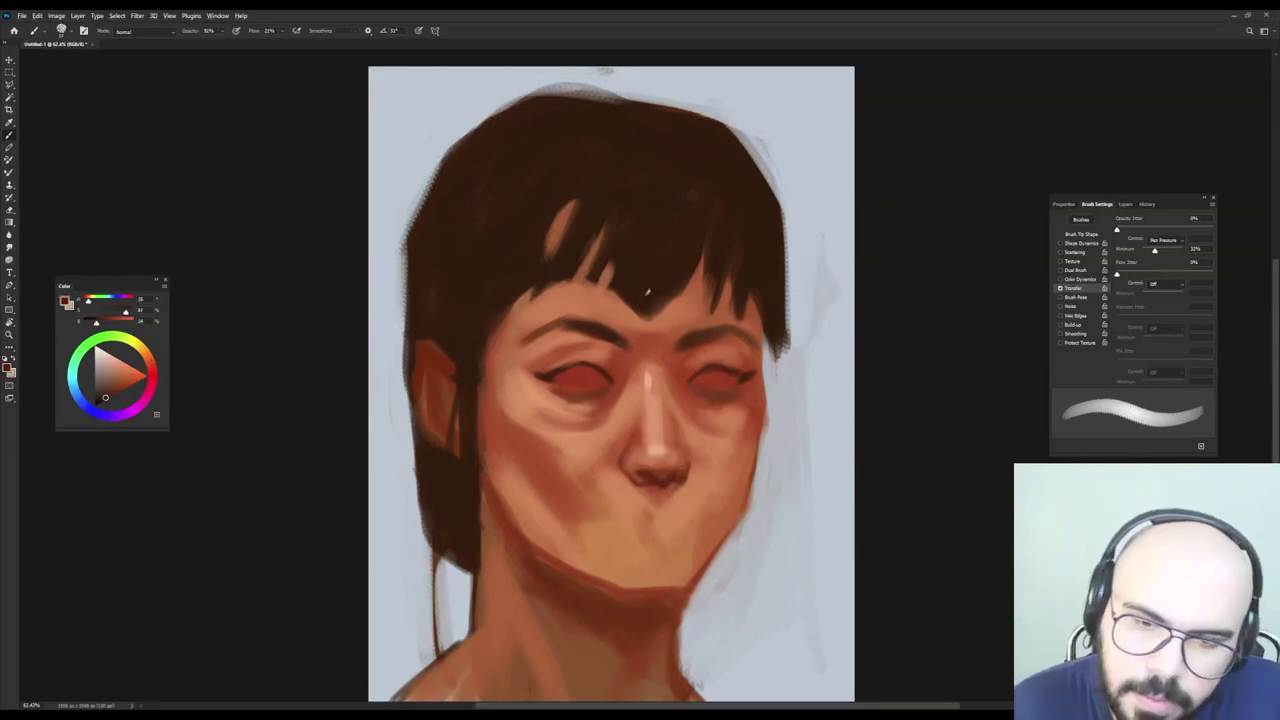
{"action": "key", "text": "shift+Left"}
{"action": "key", "text": "shift+Left"}
{"action": "key", "text": "shift+Left"}
{"action": "key", "text": "shift+Left"}
{"action": "key", "text": "shift+Left"}
{"action": "key", "text": "shift+Left"}
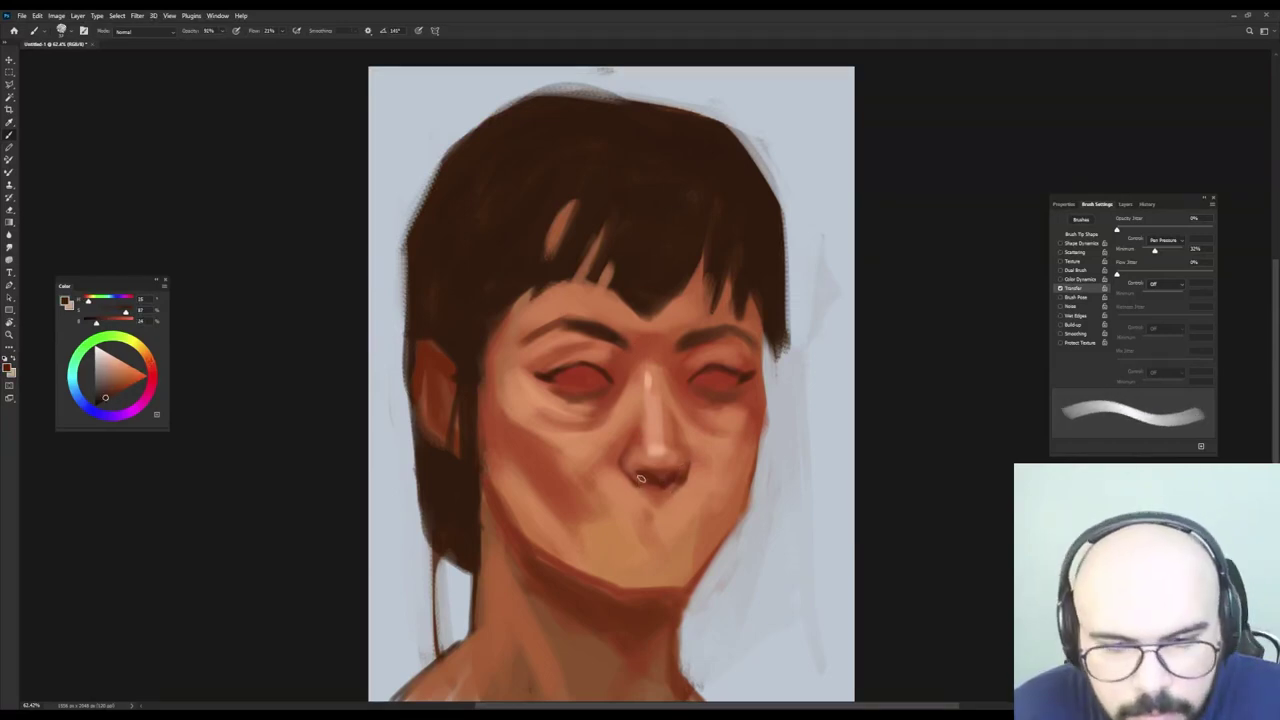
{"action": "key", "text": "shift+Right"}
{"action": "key", "text": "shift+Right"}
{"action": "key", "text": "shift+Right"}
{"action": "key", "text": "shift+Right"}
{"action": "key", "text": "shift+Right"}
{"action": "key", "text": "shift+Right"}
{"action": "key", "text": "shift+Right"}
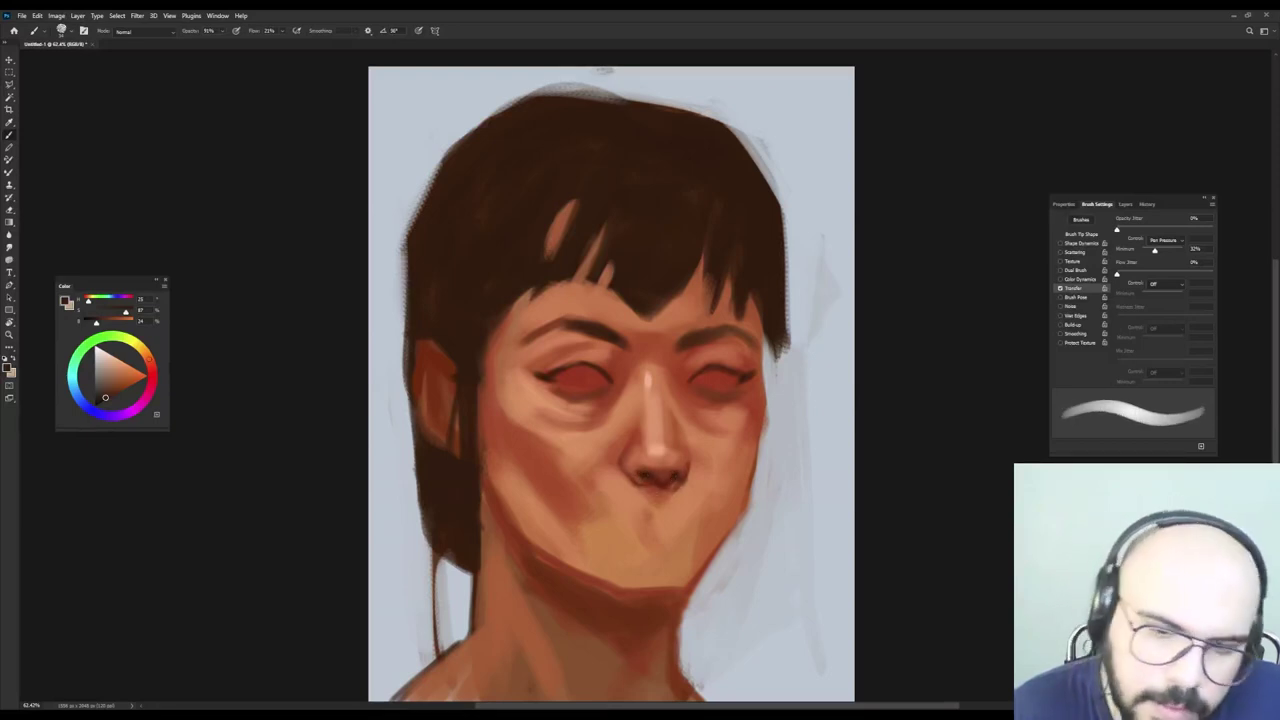
Clean up the lower edge of the nose with skin tones sampled just beneath it.
{"action": "left_click_drag", "start_coordinate": [662, 494], "coordinate": [676, 494]}
{"action": "left_click", "coordinate": [681, 496], "text": "alt"}
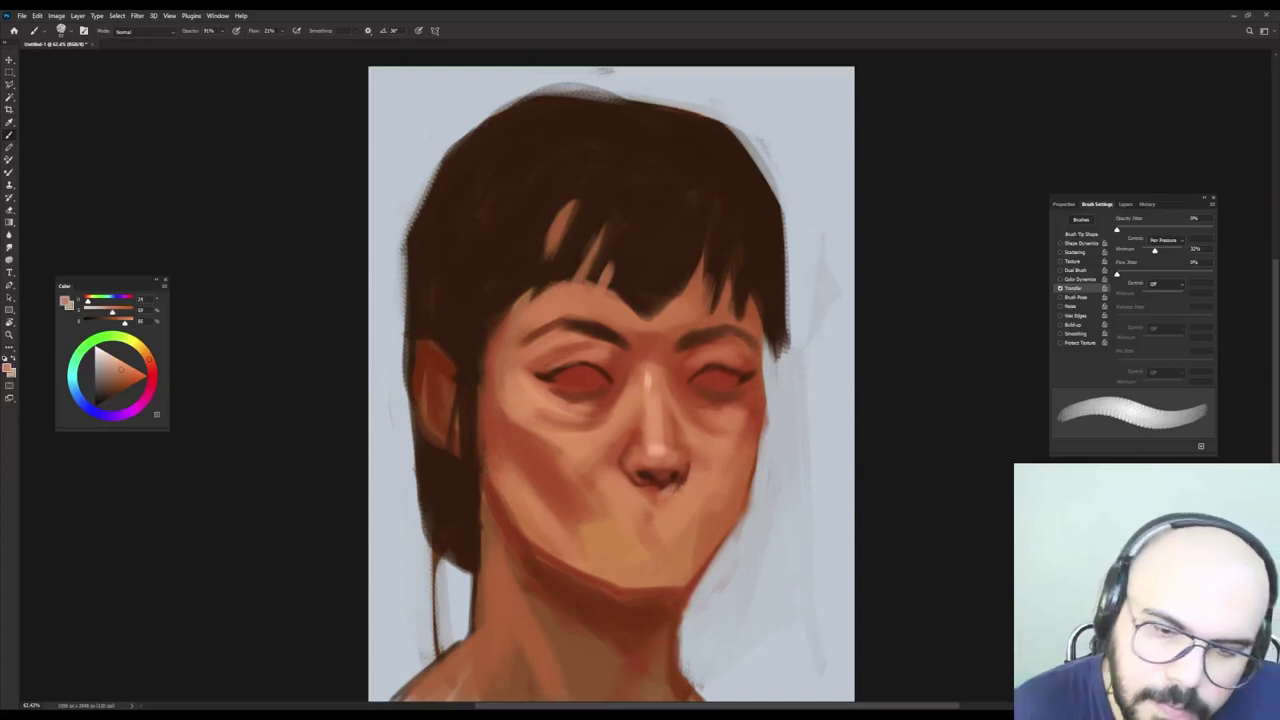
{"action": "left_click", "coordinate": [675, 488], "text": "alt"}
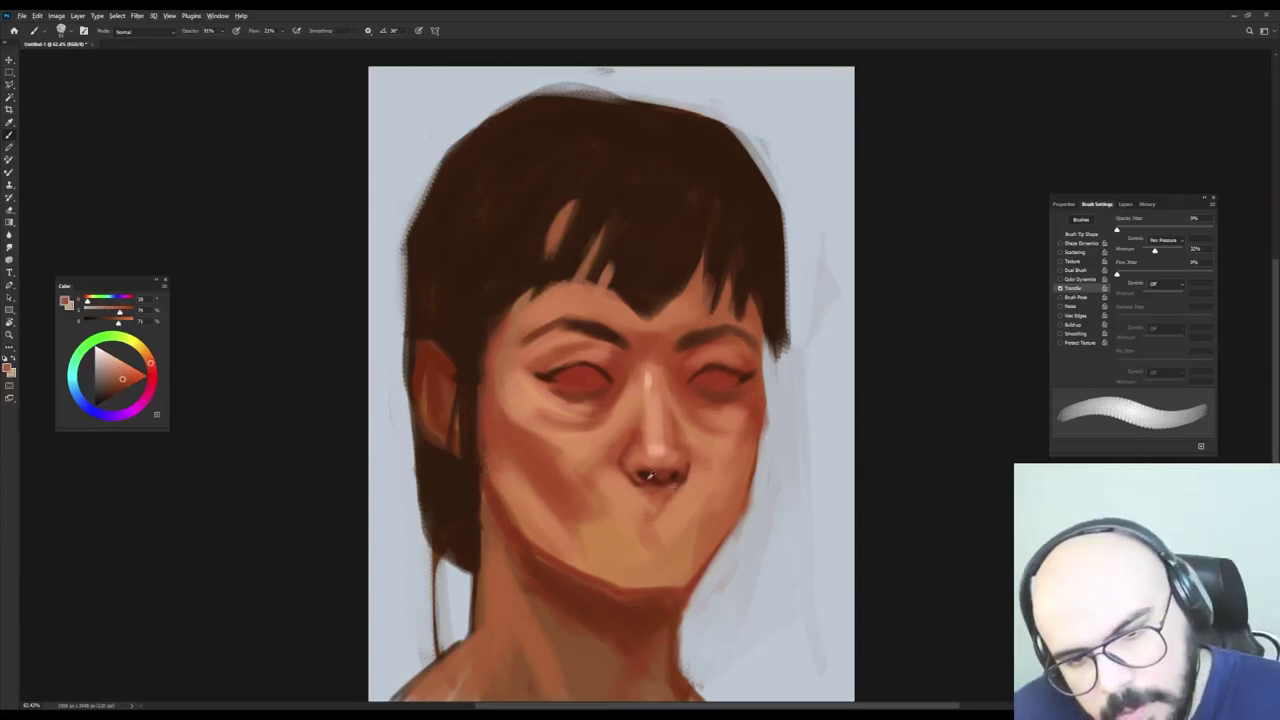
Block in a wedge-shaped philtrum shadow under the nose with dark reds sampled from the eyes and nose base.
{"action": "left_click", "coordinate": [615, 376], "text": "alt"}
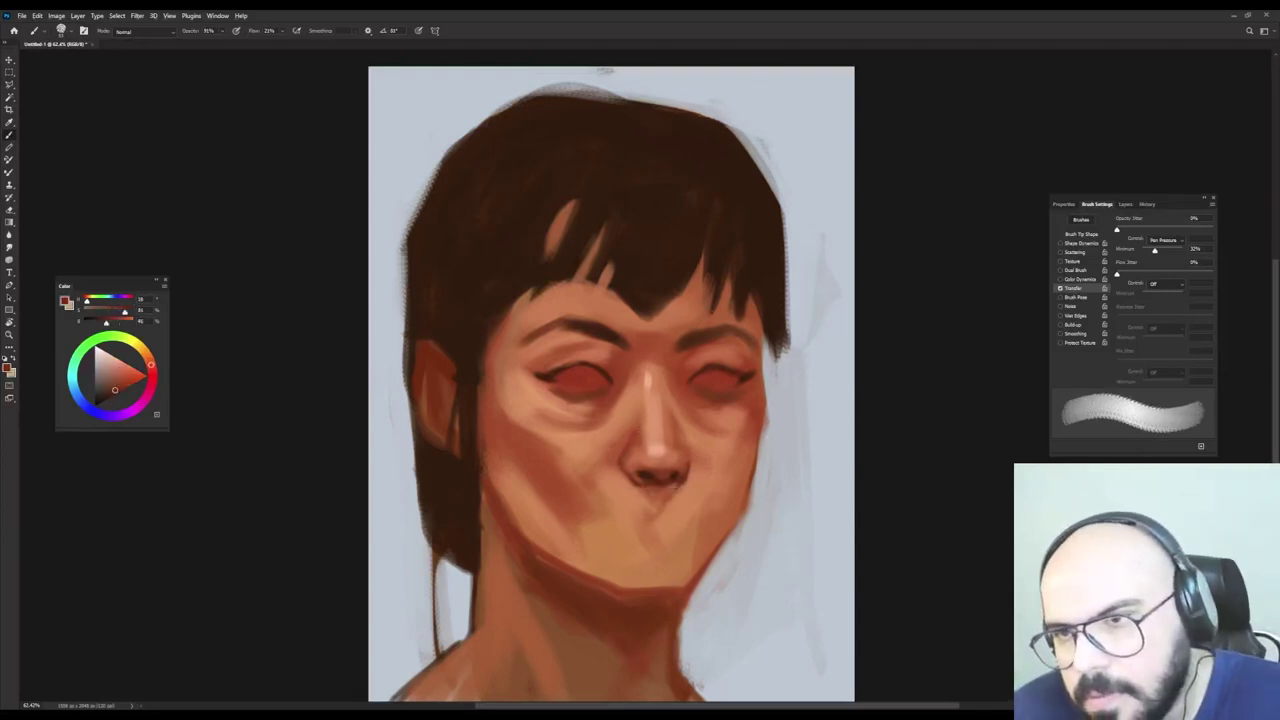
{"action": "left_click", "coordinate": [664, 494], "text": "alt"}
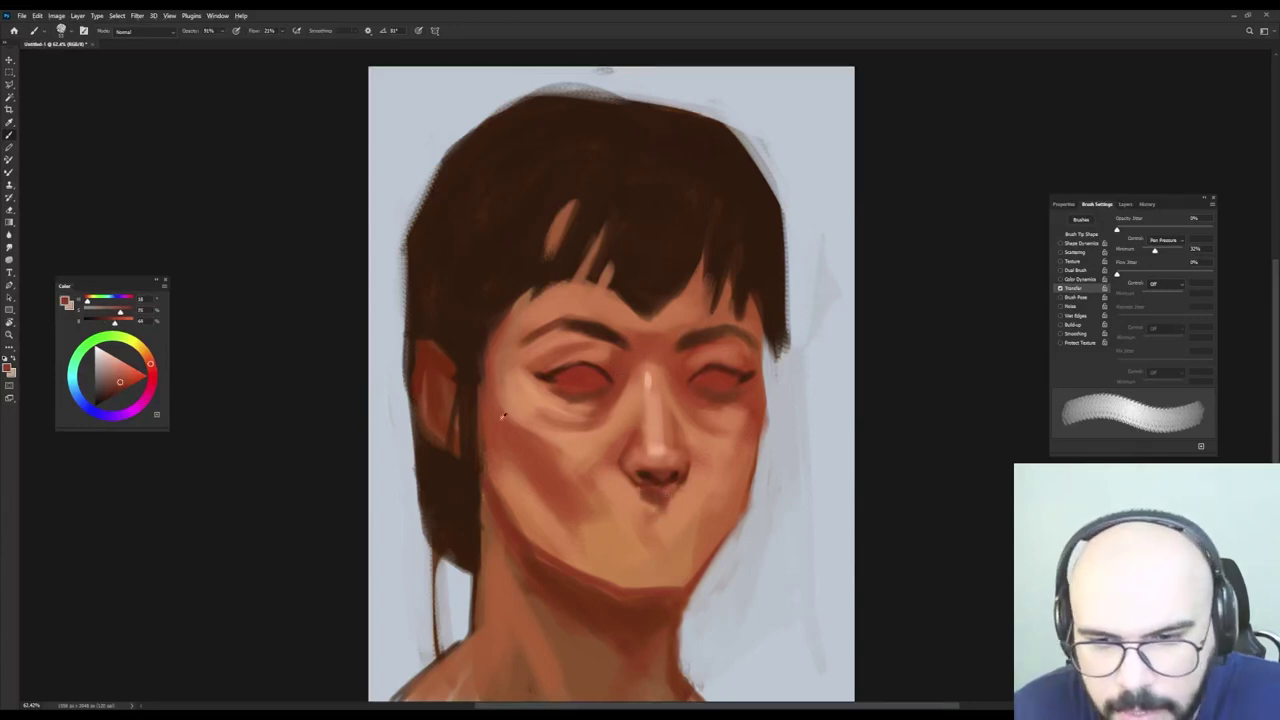
{"action": "left_click", "coordinate": [712, 378], "text": "alt"}
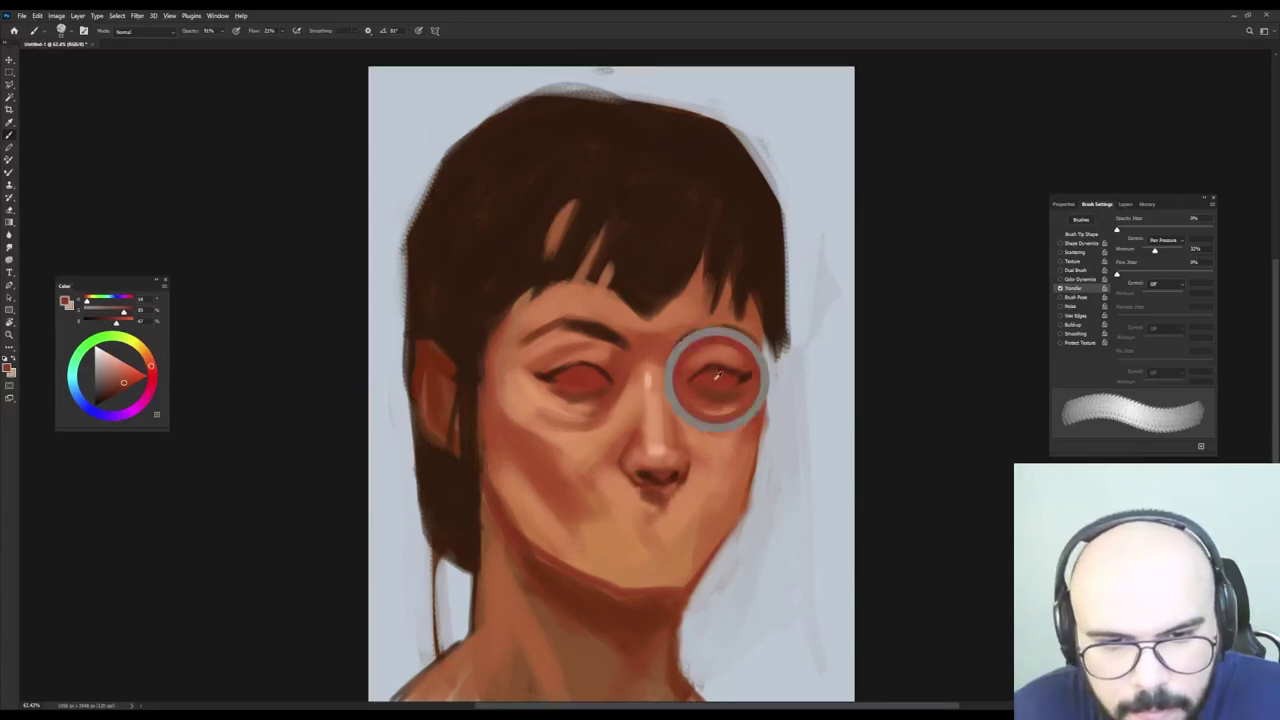
{"action": "left_click", "coordinate": [658, 494], "text": "alt"}
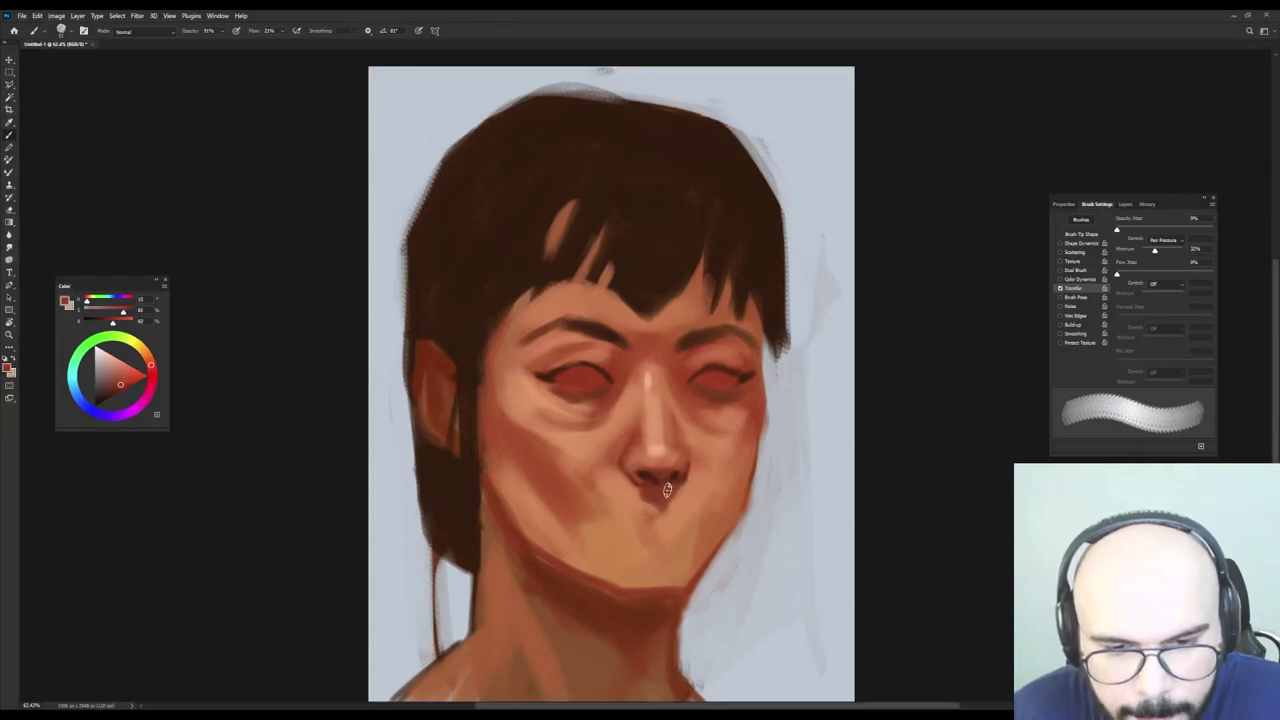
{"action": "mouse_move", "coordinate": [652, 489]}
{"action": "left_mouse_down"}
{"action": "mouse_move", "coordinate": [664, 514]}
{"action": "mouse_move", "coordinate": [644, 502]}
{"action": "left_mouse_up"}
{"action": "left_click", "coordinate": [651, 489], "text": "alt"}
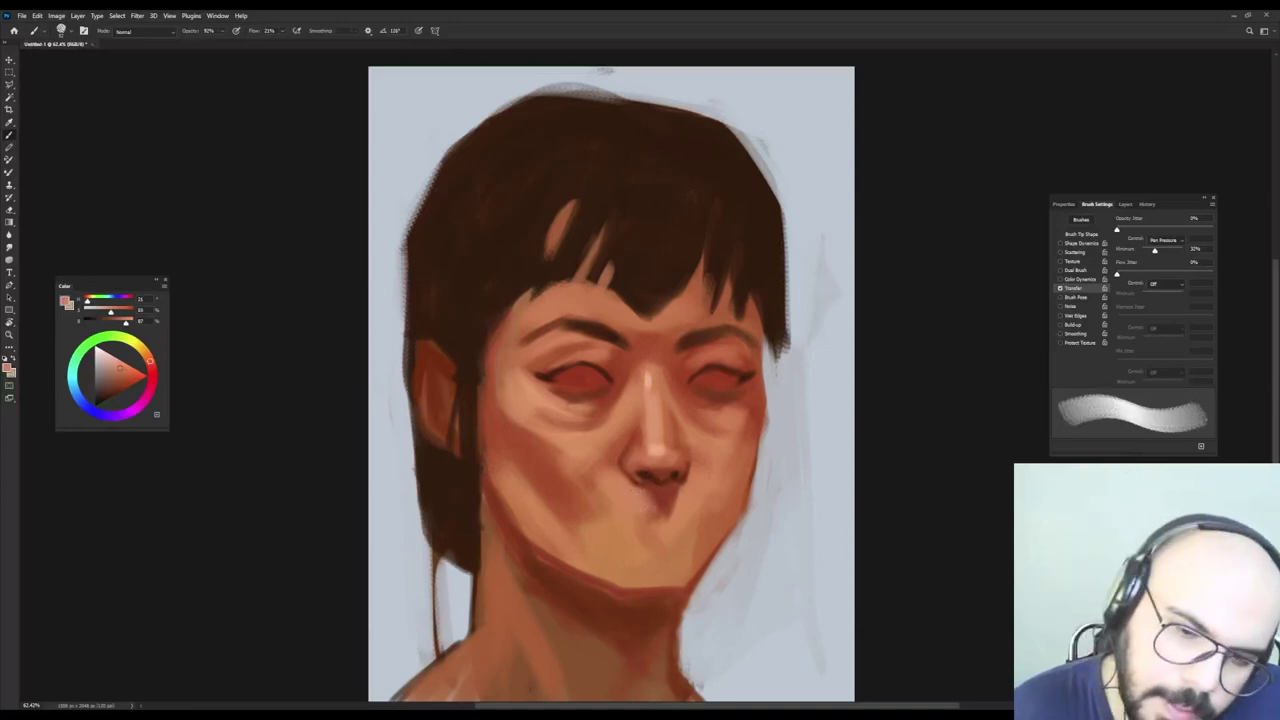
Break up the philtrum shadow with lighter skin strokes and blend its edges using tones sampled around it.
{"action": "key", "text": "shift+Right"}
{"action": "key", "text": "shift+Right"}
{"action": "key", "text": "shift+Right"}
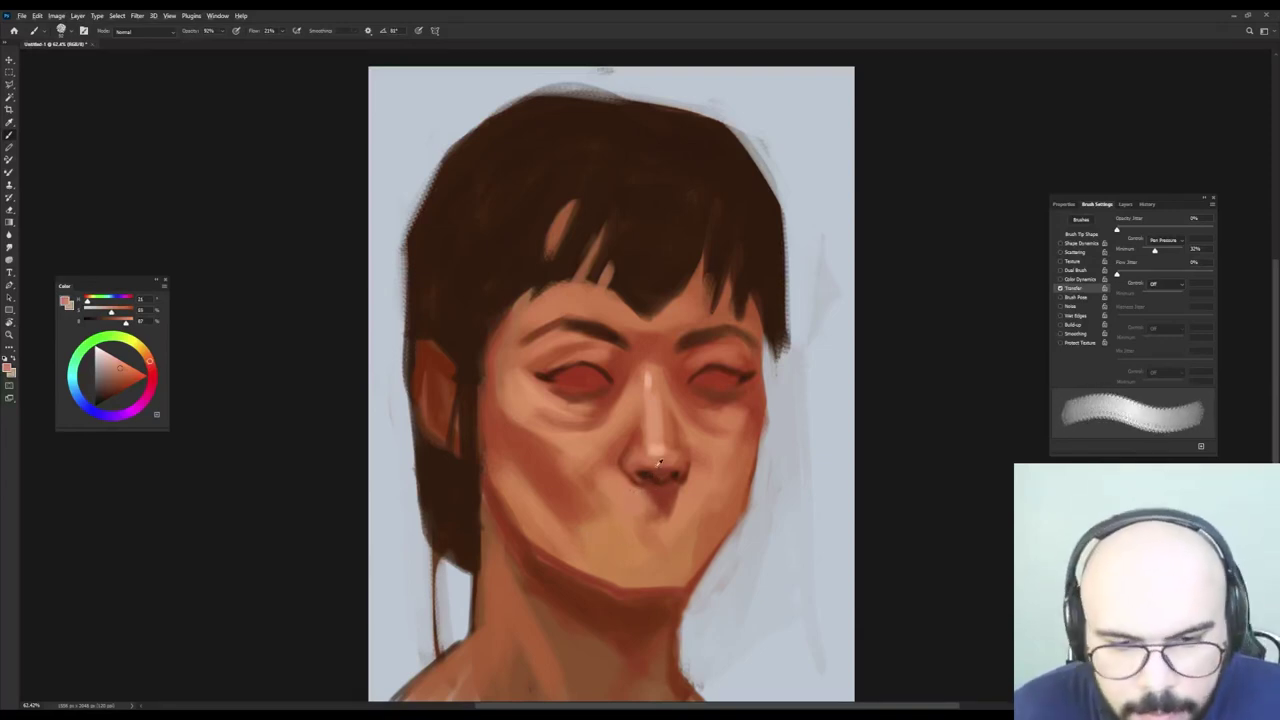
{"action": "left_click", "coordinate": [643, 486], "text": "alt"}
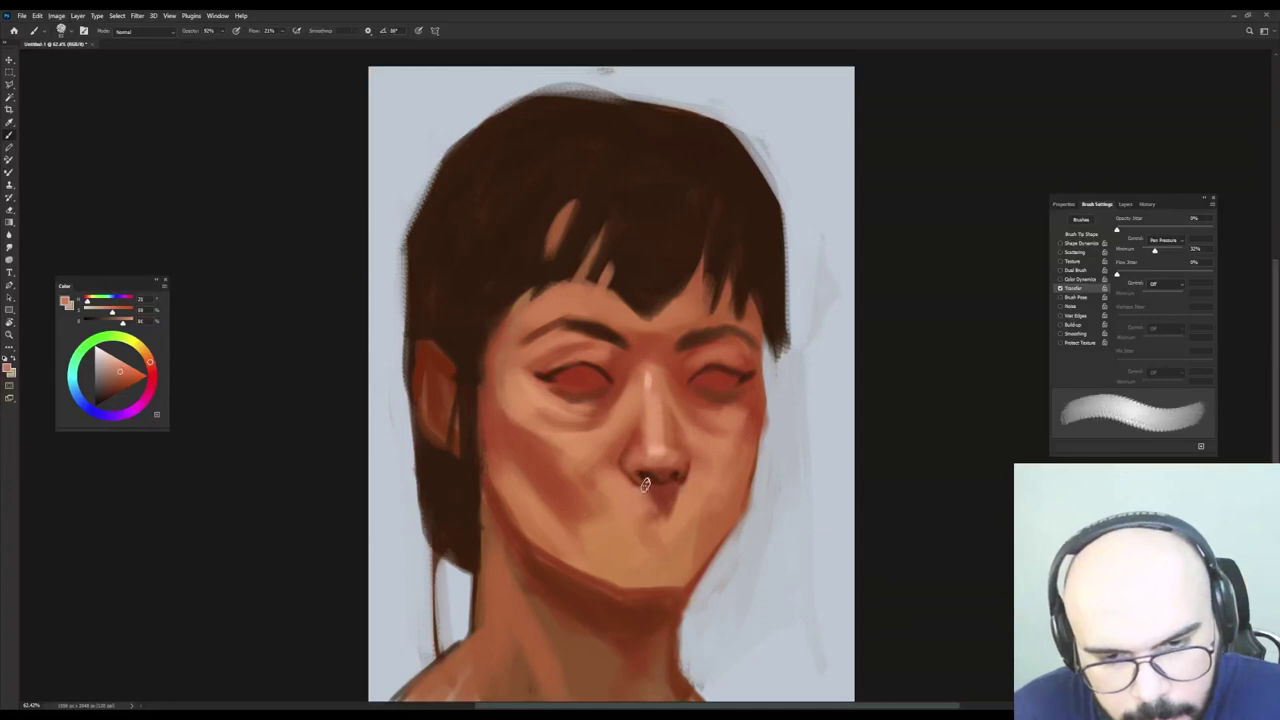
{"action": "key", "text": "shift+Left"}
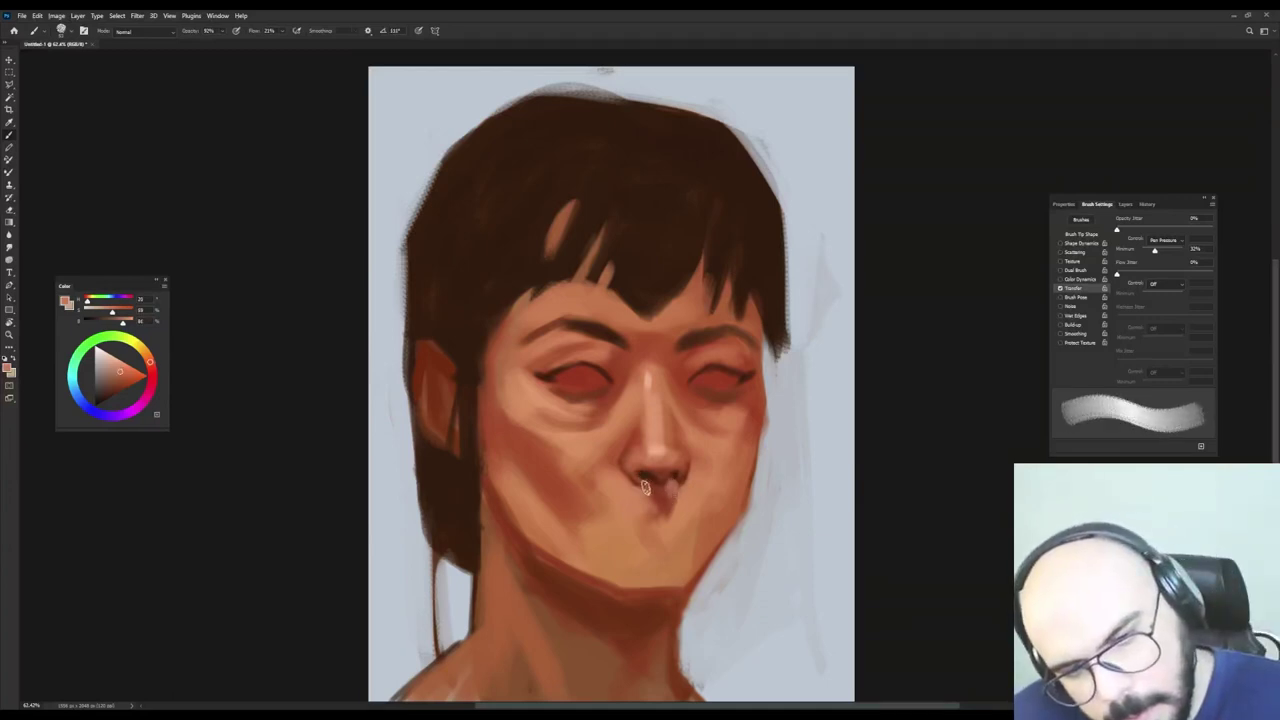
{"action": "left_click", "coordinate": [660, 493], "text": "alt"}
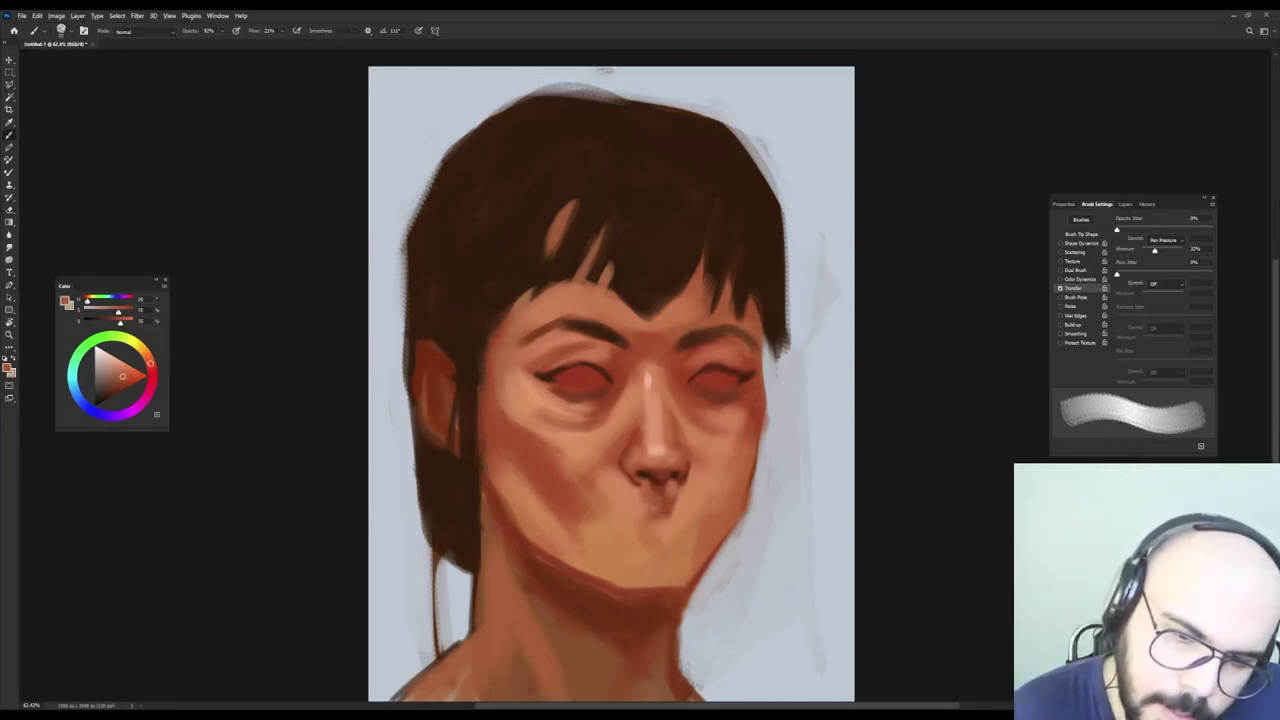
{"action": "left_click_drag", "start_coordinate": [663, 514], "coordinate": [681, 496]}
{"action": "left_click", "coordinate": [675, 517], "text": "alt"}
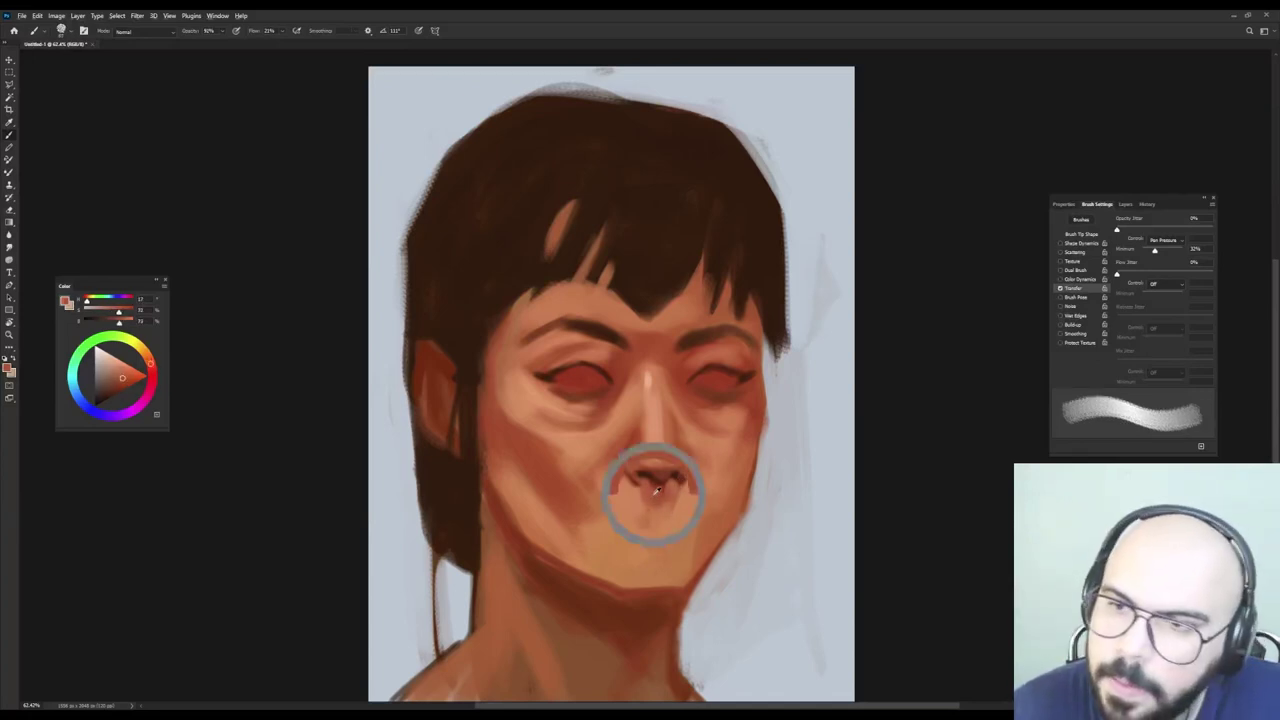
{"action": "left_click", "coordinate": [654, 495], "text": "alt"}
Lighten the upper lip area beside the philtrum with pale skin tone sampled from the nose bridge highlight.
{"action": "mouse_move", "coordinate": [678, 481]}
{"action": "left_mouse_down"}
{"action": "mouse_move", "coordinate": [615, 514]}
{"action": "mouse_move", "coordinate": [637, 498]}
{"action": "mouse_move", "coordinate": [600, 490]}
{"action": "left_mouse_up"}
{"action": "left_click", "coordinate": [652, 379], "text": "alt"}
{"action": "left_click", "coordinate": [637, 498], "text": "alt"}
{"action": "left_click", "coordinate": [620, 485], "text": "alt"}
{"action": "key", "text": "shift+Left"}
{"action": "key", "text": "shift+Left"}
{"action": "key", "text": "shift+Left"}
{"action": "key", "text": "shift+Left"}
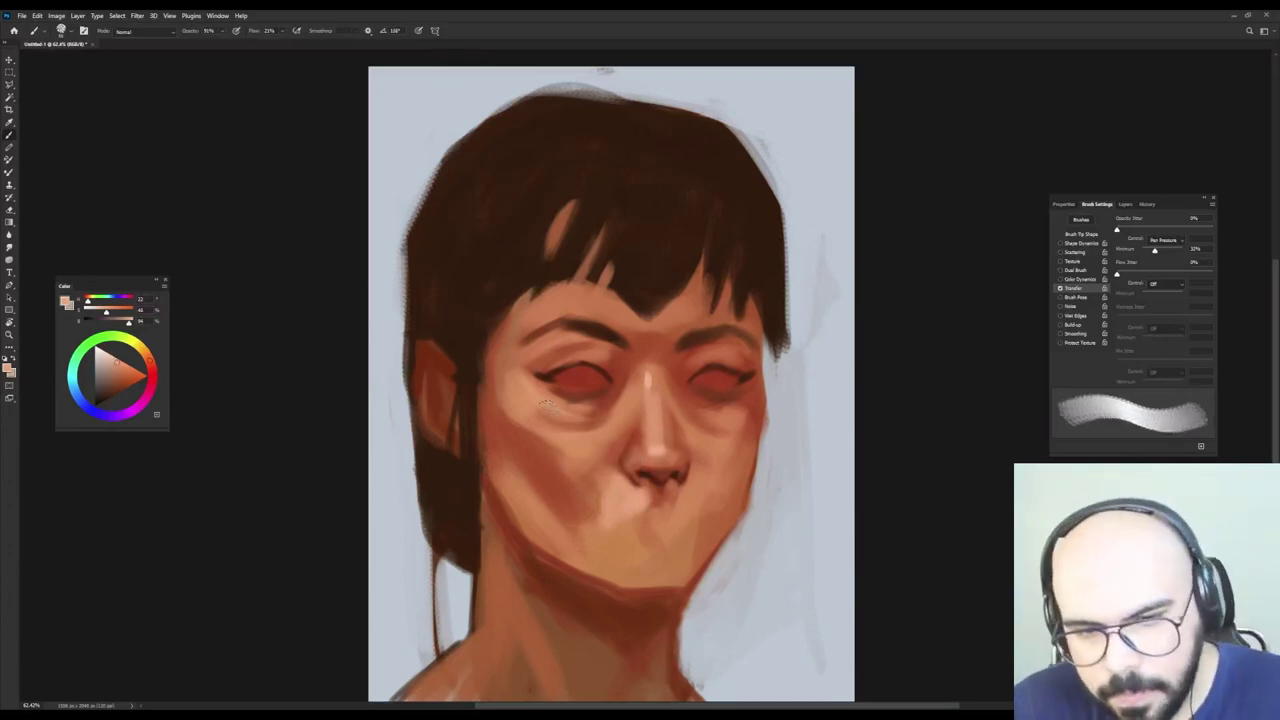
Brighten the near cheek below the eye and soften its shadow down to the jaw with sampled skin tones.
{"action": "left_click_drag", "start_coordinate": [535, 402], "coordinate": [558, 498]}
{"action": "left_click", "coordinate": [537, 404], "text": "alt"}
{"action": "right_click", "coordinate": [532, 445], "text": "alt"}
{"action": "left_click", "coordinate": [541, 440], "text": "alt"}
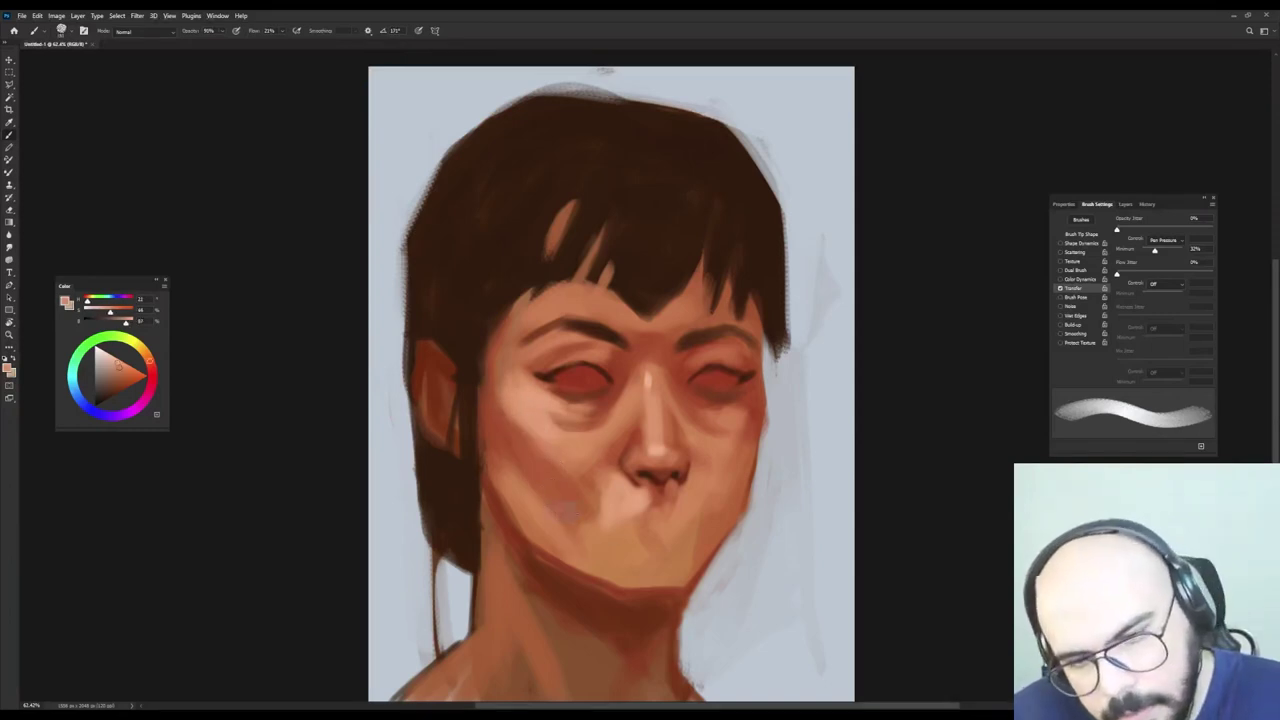
{"action": "left_click", "coordinate": [560, 500], "text": "alt"}
{"action": "right_click", "coordinate": [558, 425], "text": "alt"}
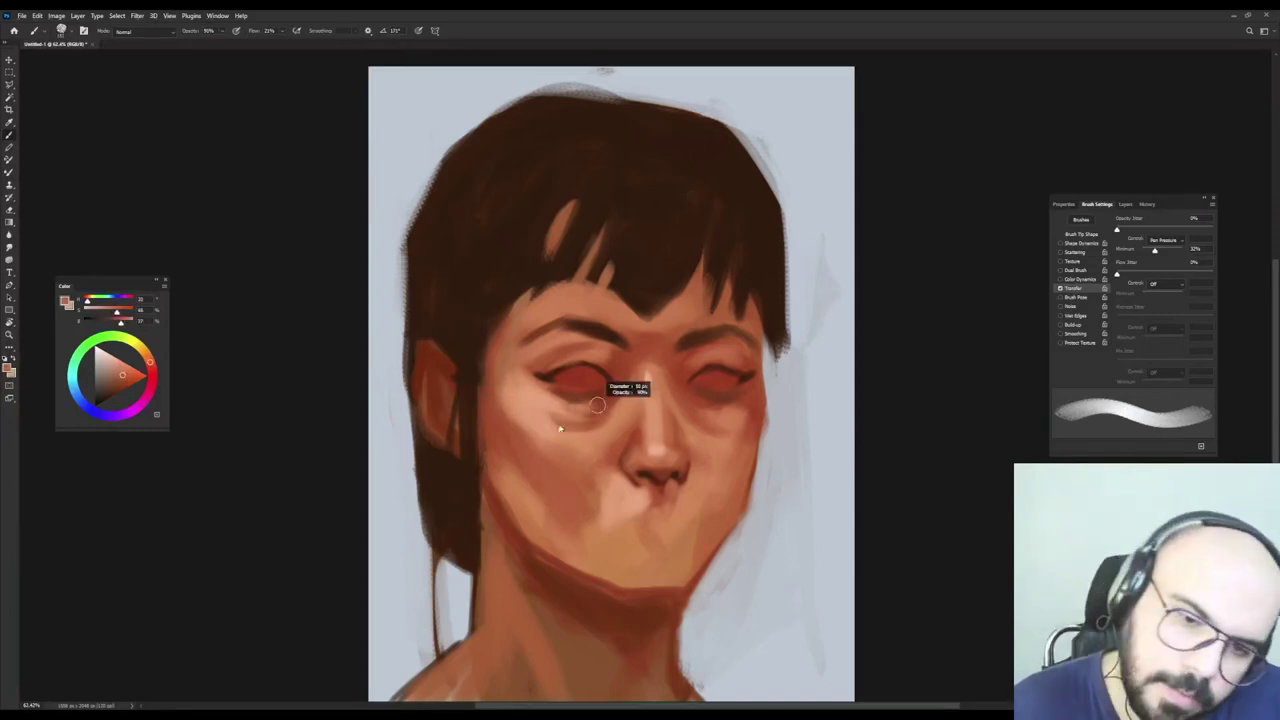
{"action": "right_click", "coordinate": [576, 482], "text": "alt"}
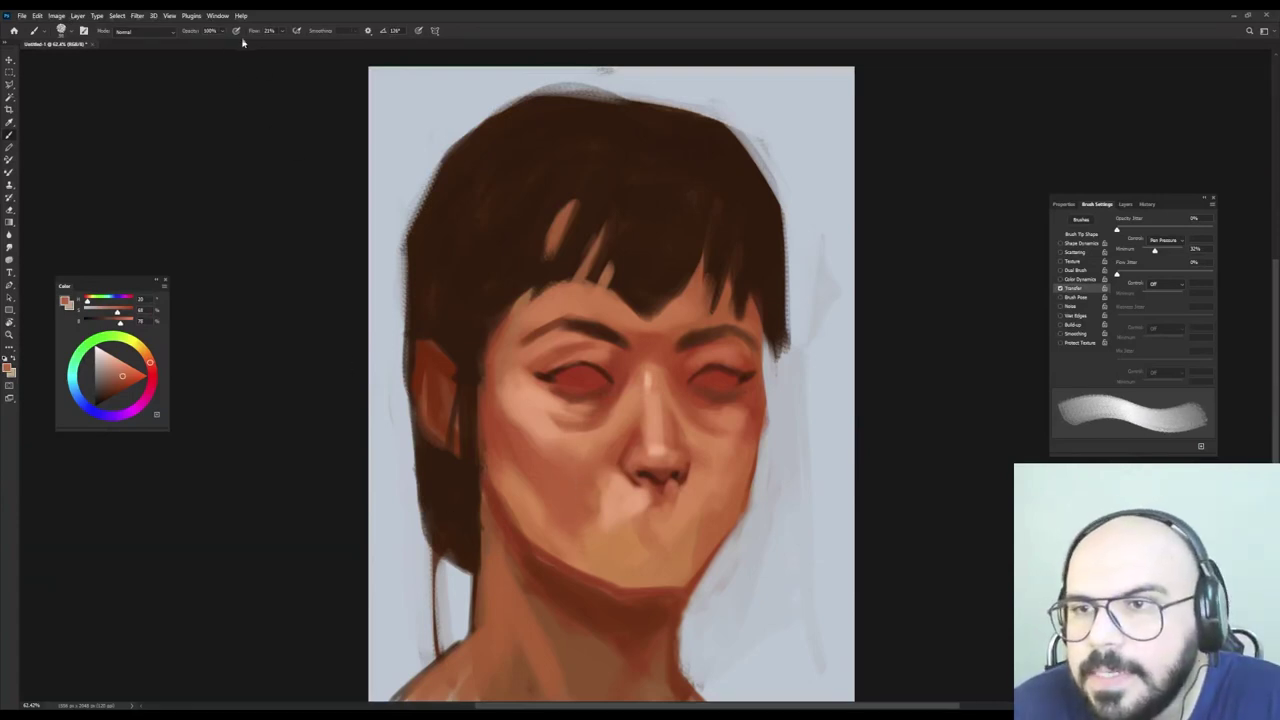
Lower the brush flow to 9% and soften the near cheek's shadow with skin tone sampled from the cheek.
{"action": "left_click_drag", "start_coordinate": [278, 45], "coordinate": [275, 46]}
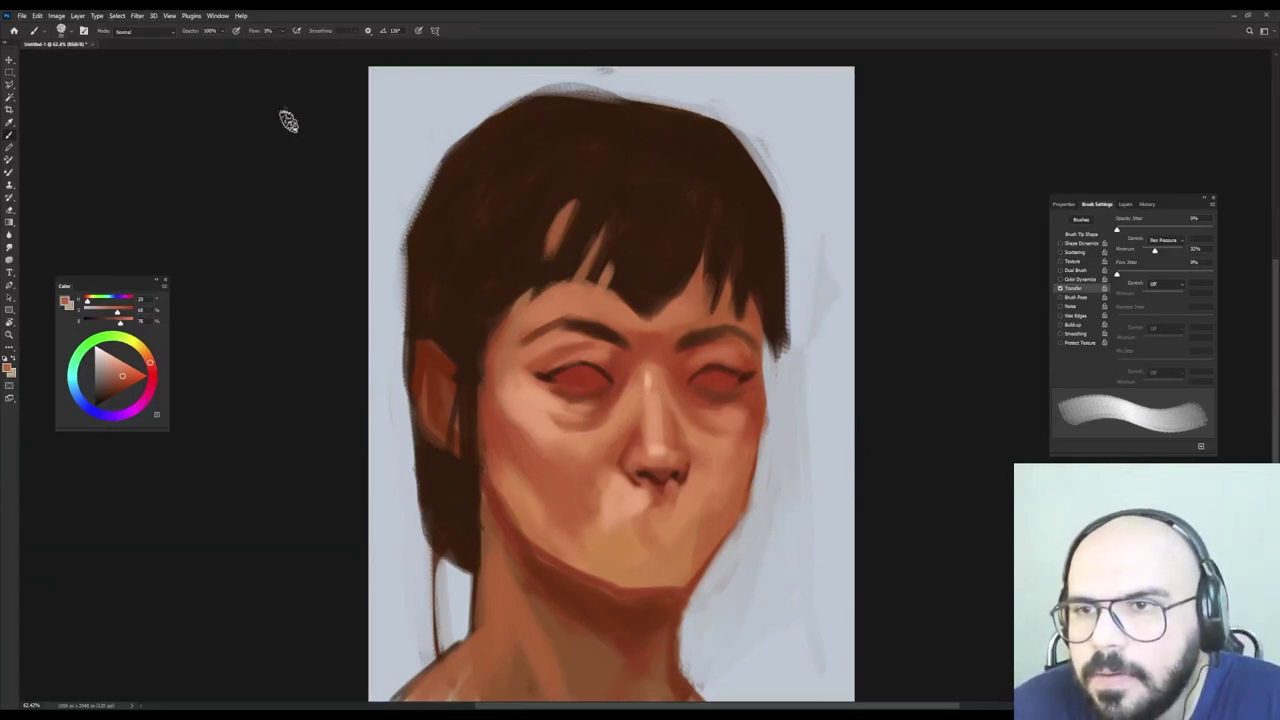
{"action": "right_click", "coordinate": [495, 436], "text": "alt"}
{"action": "left_click", "coordinate": [521, 453], "text": "alt"}
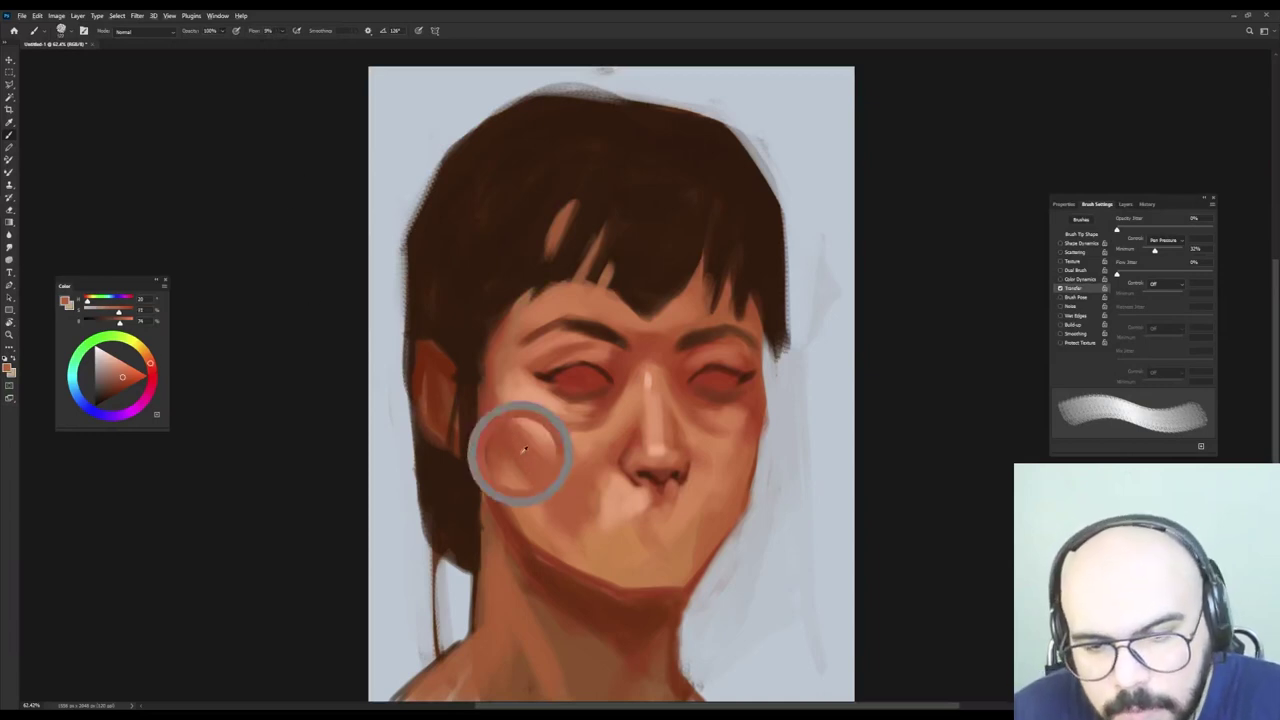
{"action": "left_click_drag", "start_coordinate": [531, 506], "coordinate": [503, 464]}
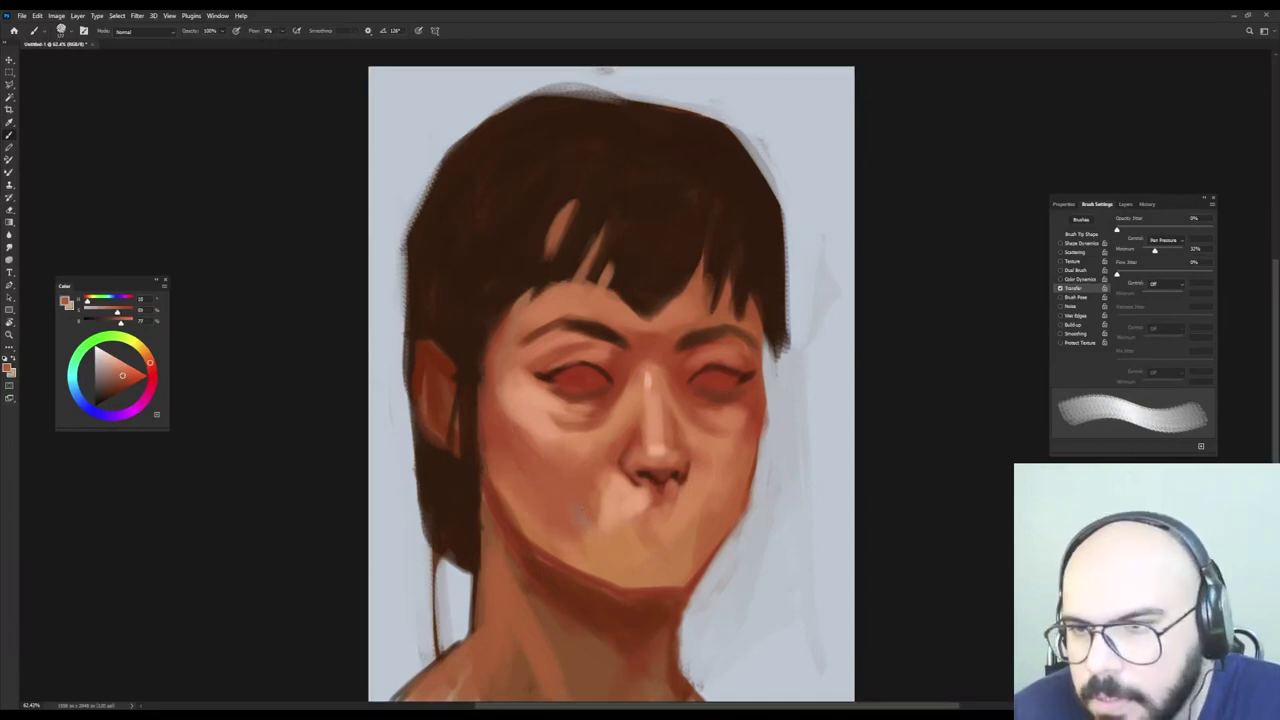
Blend the area beneath the near eye with tones sampled from the side of the nose, the lower lid and the upper cheek.
{"action": "left_click", "coordinate": [630, 435], "text": "alt"}
{"action": "right_click", "coordinate": [580, 423], "text": "alt"}
{"action": "left_click", "coordinate": [603, 397], "text": "alt"}
{"action": "right_click", "coordinate": [582, 416], "text": "alt"}
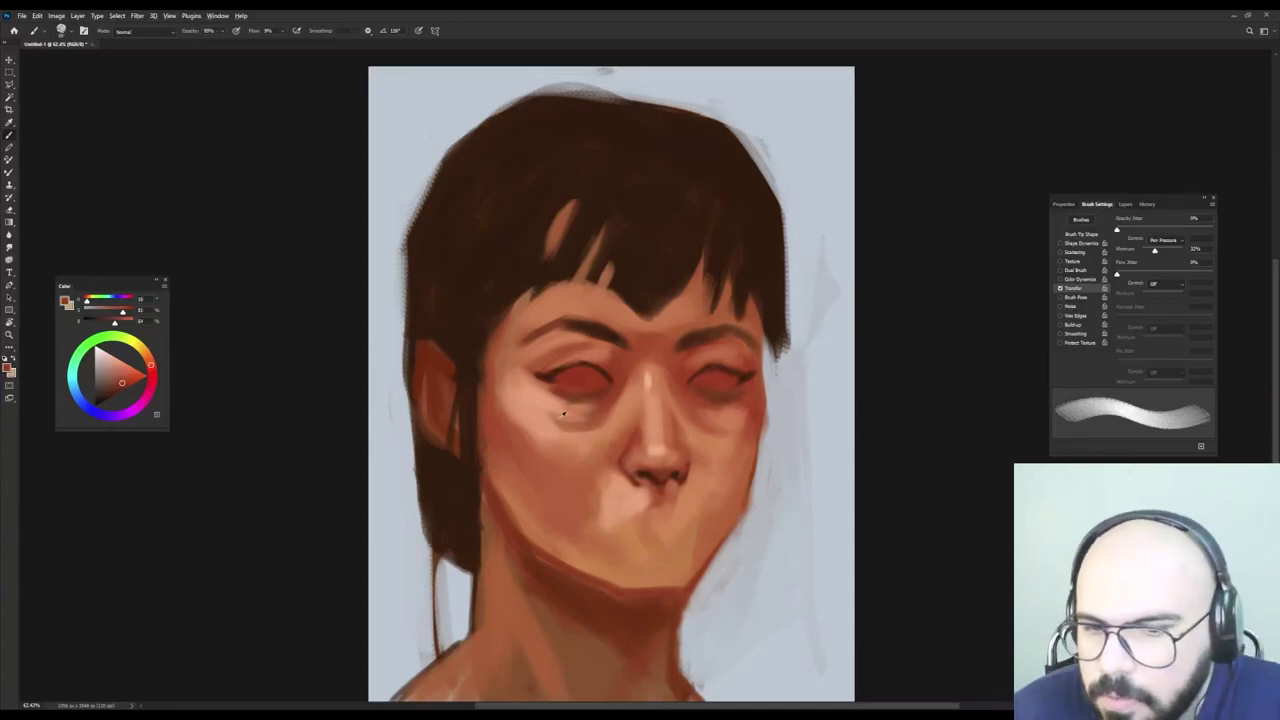
{"action": "right_click", "coordinate": [563, 413], "text": "alt"}
{"action": "left_click_drag", "start_coordinate": [536, 405], "coordinate": [603, 433]}
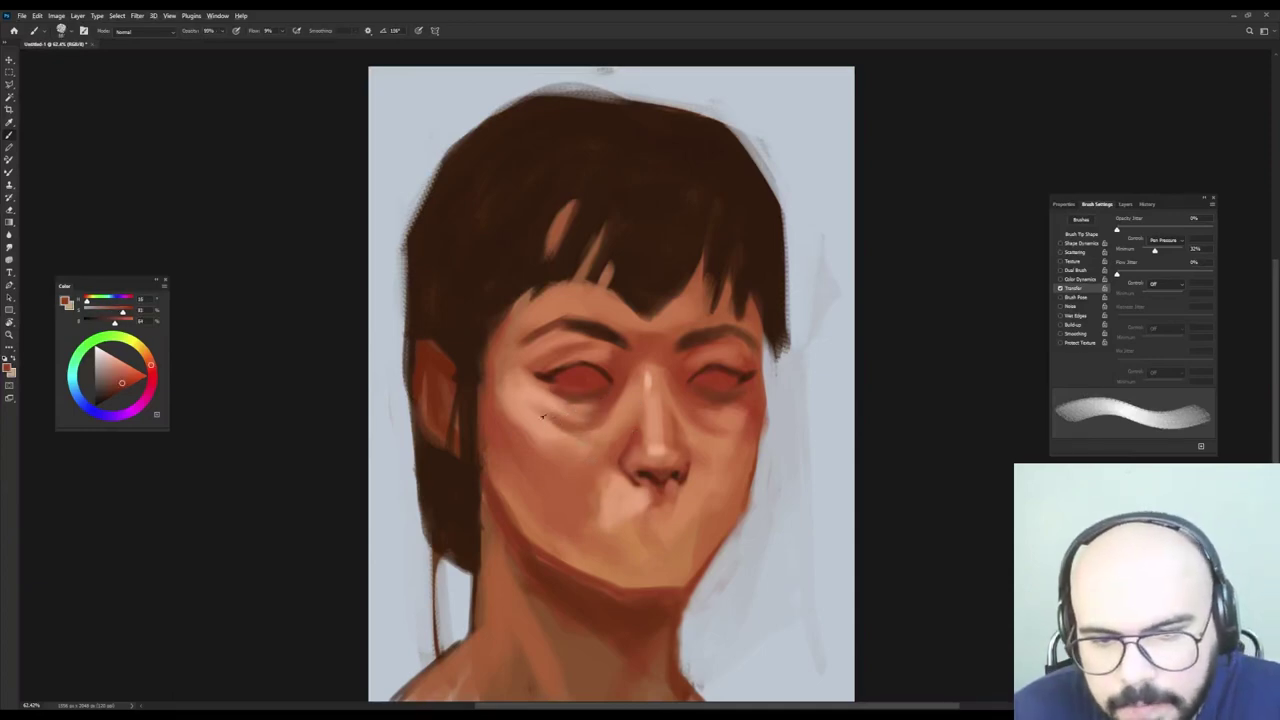
{"action": "left_click", "coordinate": [544, 417], "text": "alt"}
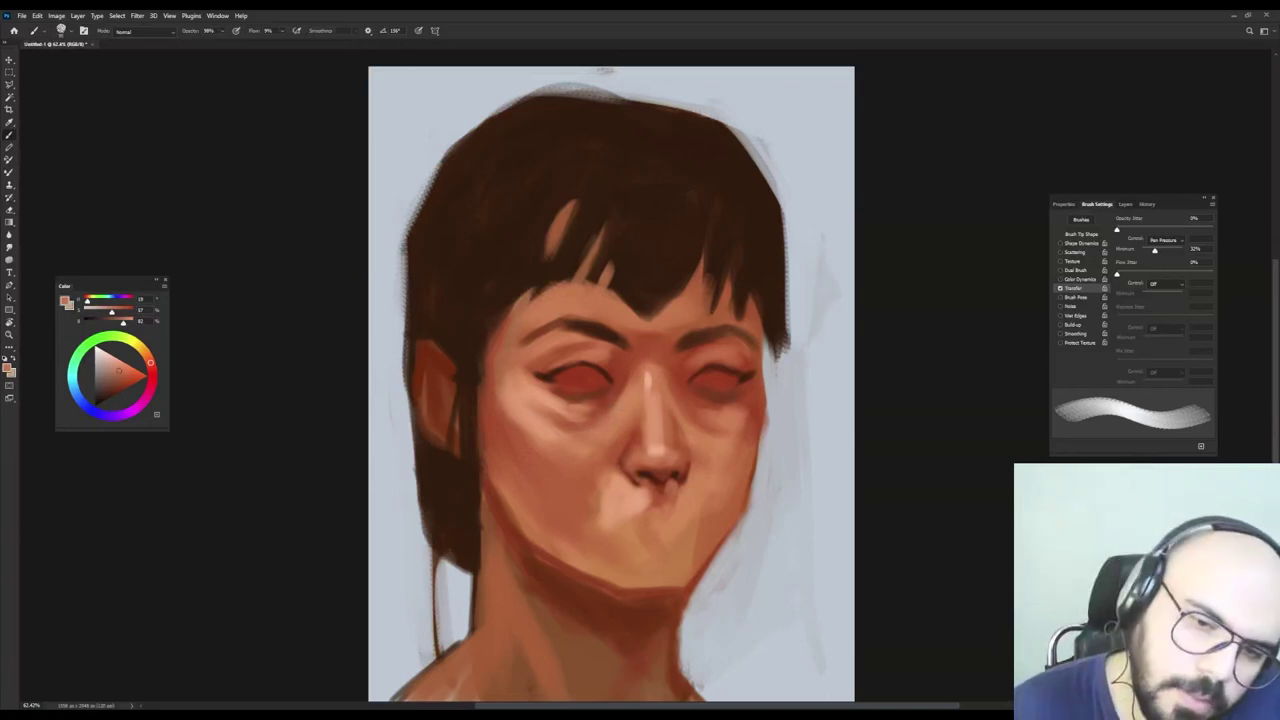
Deepen the shadows beneath both eyes with dark red sampled at the near eye's inner corner, adjusting the brush tip angle.
{"action": "left_click", "coordinate": [619, 381], "text": "alt"}
{"action": "right_click", "coordinate": [607, 394], "text": "alt"}
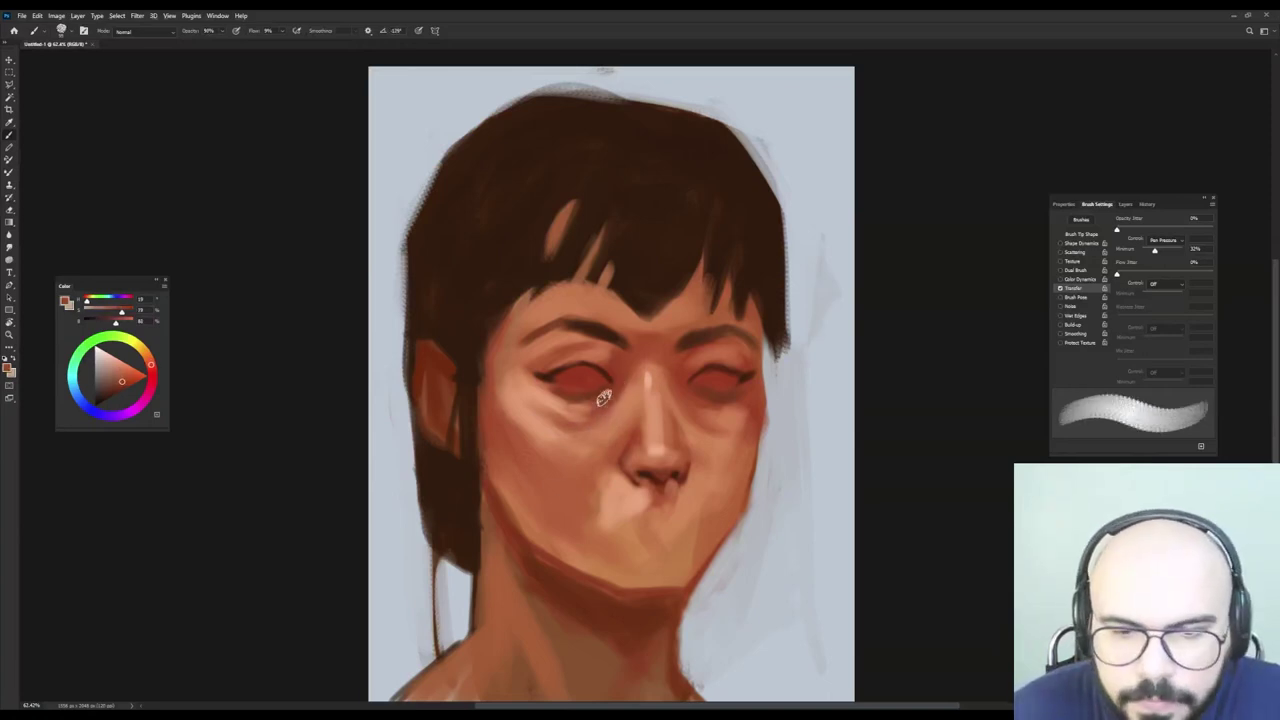
{"action": "mouse_move", "coordinate": [603, 398]}
{"action": "left_mouse_down"}
{"action": "mouse_move", "coordinate": [570, 417]}
{"action": "mouse_move", "coordinate": [562, 404]}
{"action": "mouse_move", "coordinate": [580, 411]}
{"action": "left_mouse_up"}
{"action": "key", "text": "shift+Right"}
{"action": "key", "text": "shift+Right"}
{"action": "key", "text": "shift+Right"}
{"action": "key", "text": "shift+Right"}
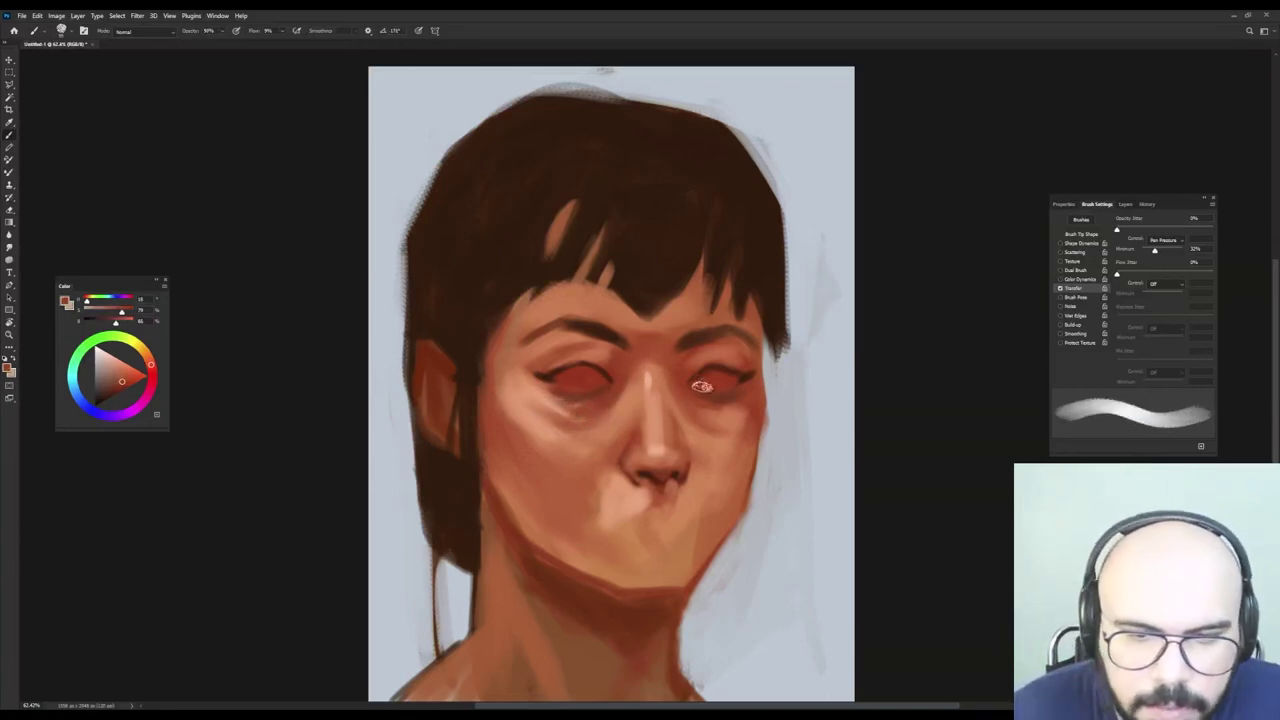
{"action": "left_click_drag", "start_coordinate": [702, 386], "coordinate": [715, 388]}
Lighten the near temple and sharpen the cheekbone highlight against the cheek shadow with tones sampled from the eyelid and cheek.
{"action": "right_click", "coordinate": [606, 361], "text": "alt"}
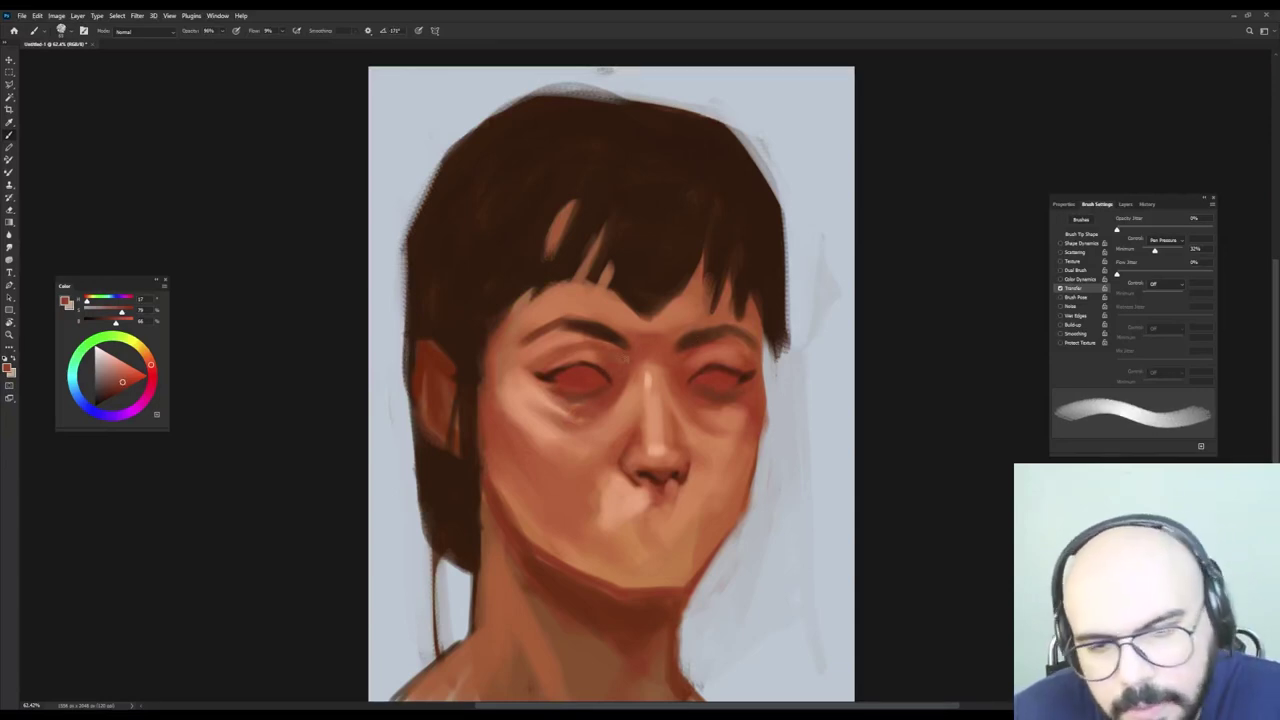
{"action": "left_click", "coordinate": [588, 358], "text": "alt"}
{"action": "left_click", "coordinate": [538, 400], "text": "alt"}
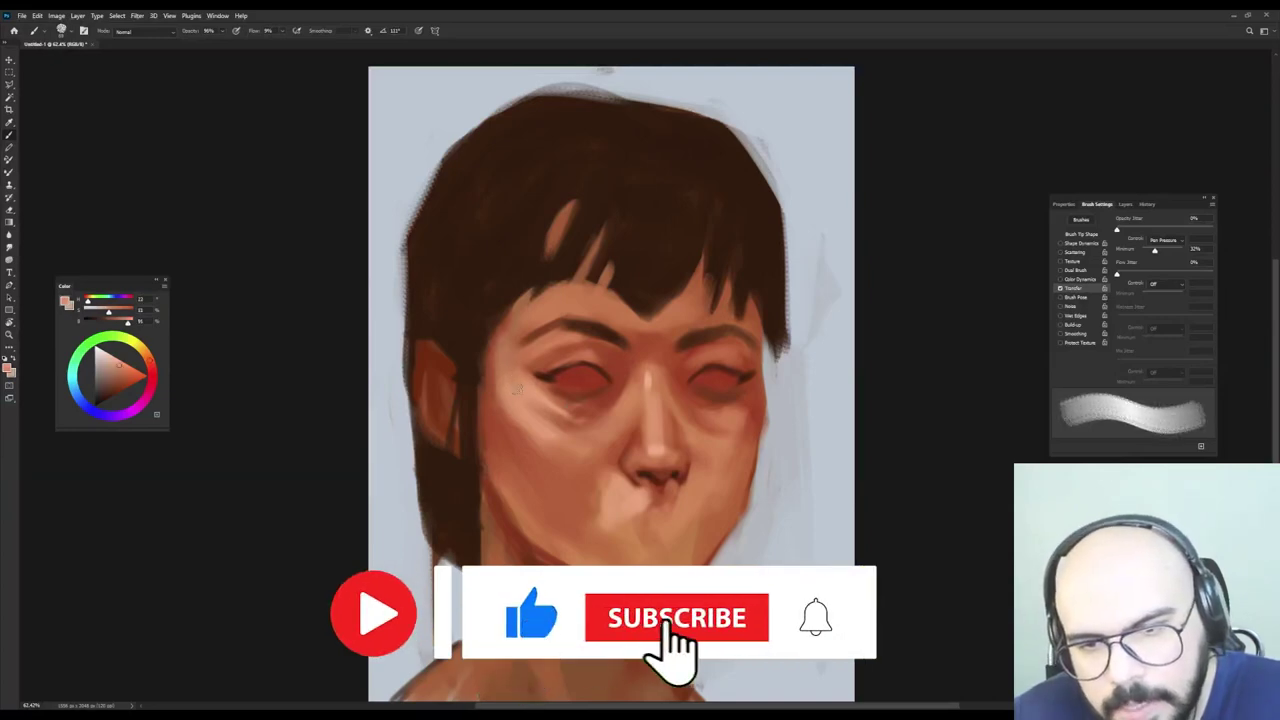
{"action": "mouse_move", "coordinate": [491, 371]}
{"action": "left_mouse_down"}
{"action": "mouse_move", "coordinate": [487, 450]}
{"action": "mouse_move", "coordinate": [499, 412]}
{"action": "left_mouse_up"}
{"action": "left_click", "coordinate": [512, 438], "text": "alt"}
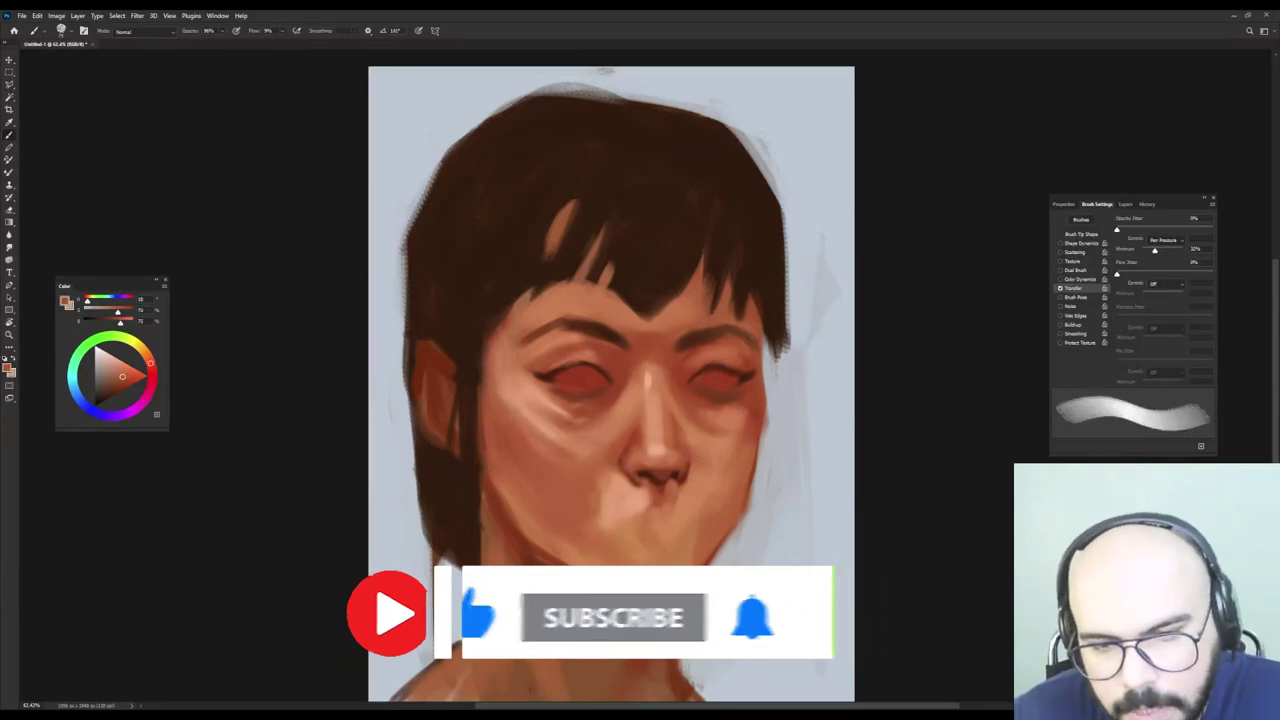
{"action": "right_click", "coordinate": [580, 423], "text": "alt"}
{"action": "left_click", "coordinate": [529, 389], "text": "alt"}
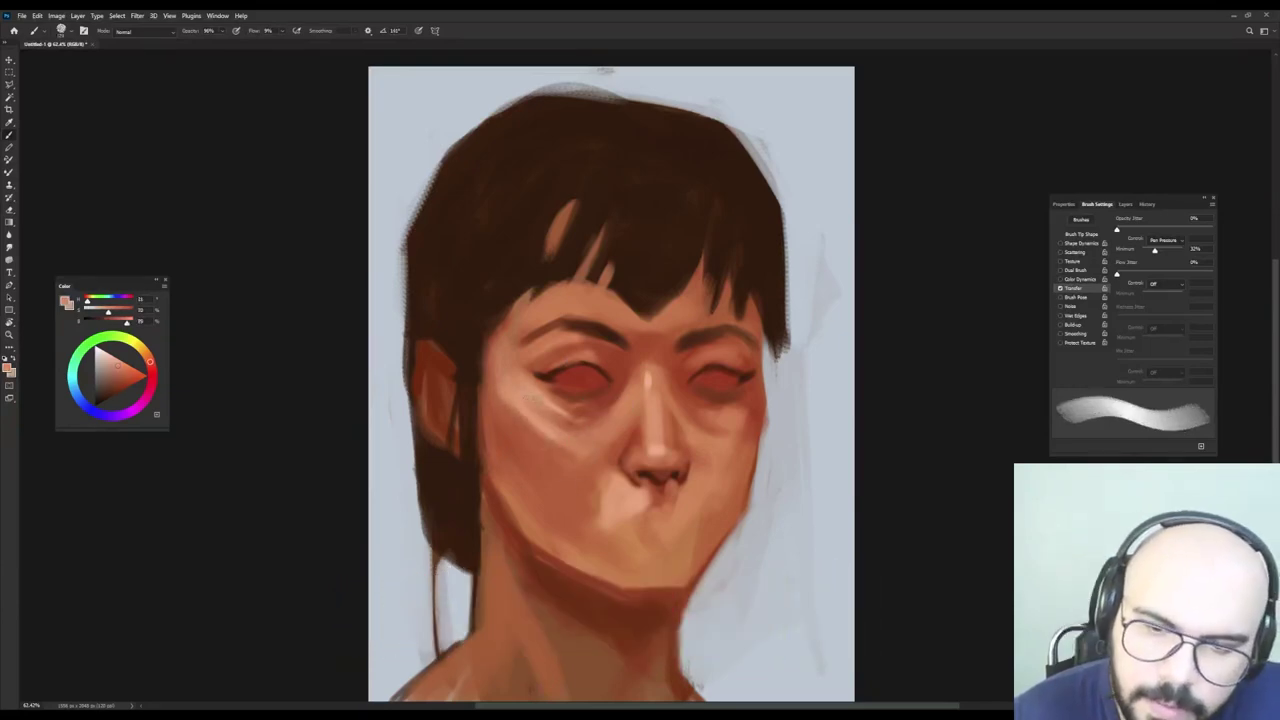
{"action": "left_click", "coordinate": [547, 432], "text": "alt"}
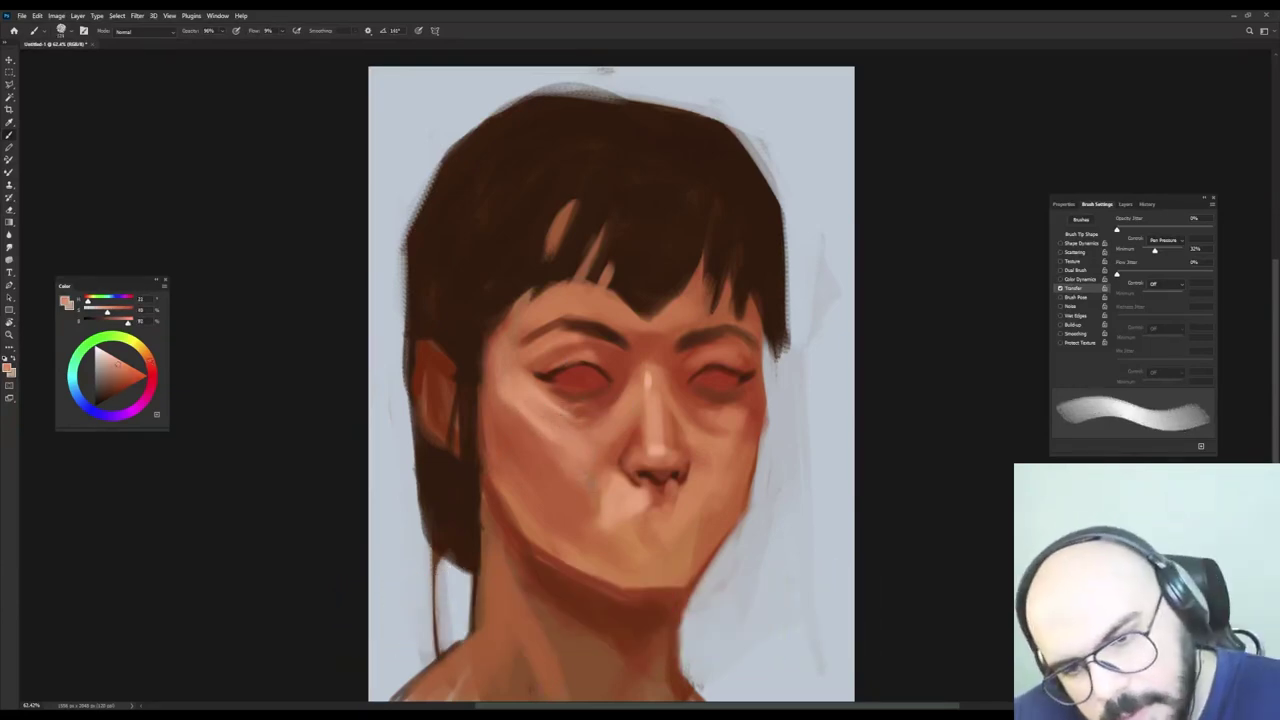
Refine the shading between the near eye and nose bridge with dark reds sampled from the eye corner and jaw shadow.
{"action": "mouse_move", "coordinate": [657, 347]}
{"action": "left_mouse_down"}
{"action": "mouse_move", "coordinate": [619, 367]}
{"action": "mouse_move", "coordinate": [638, 350]}
{"action": "mouse_move", "coordinate": [633, 370]}
{"action": "left_mouse_up"}
{"action": "left_click", "coordinate": [620, 367], "text": "alt"}
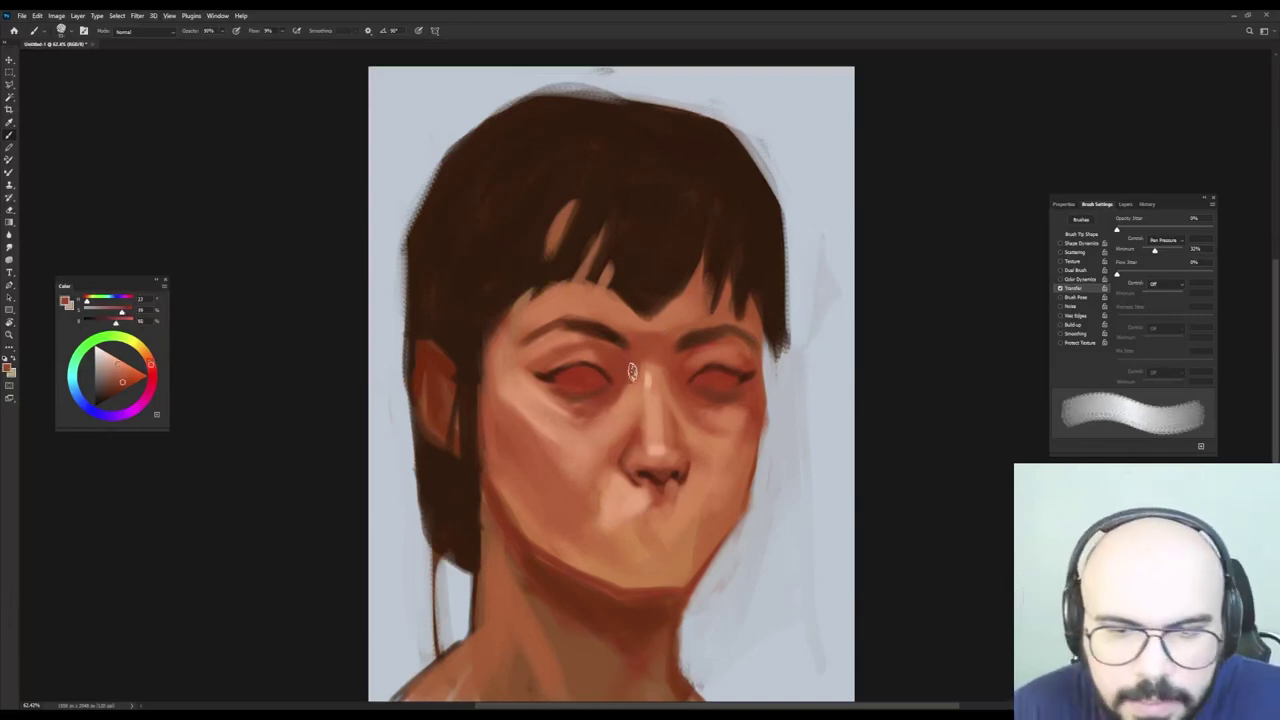
{"action": "left_click", "coordinate": [535, 561], "text": "alt"}
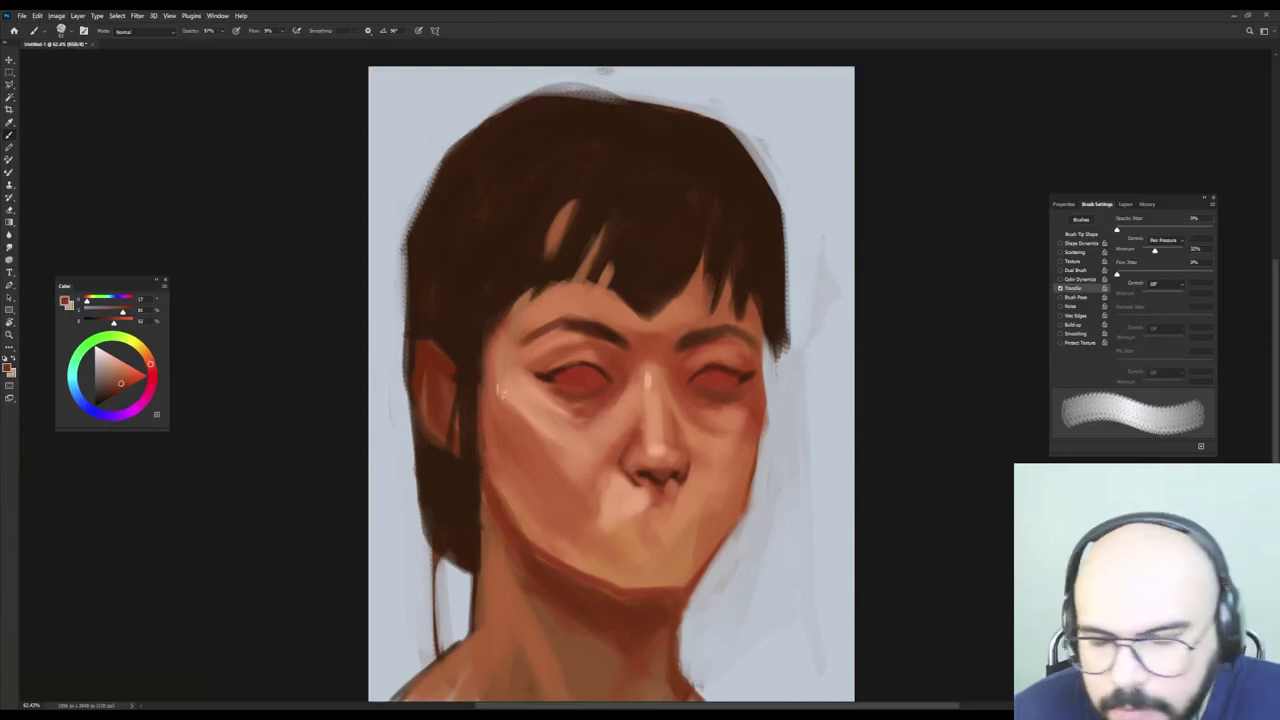
{"action": "left_click_drag", "start_coordinate": [130, 380], "coordinate": [119, 392]}
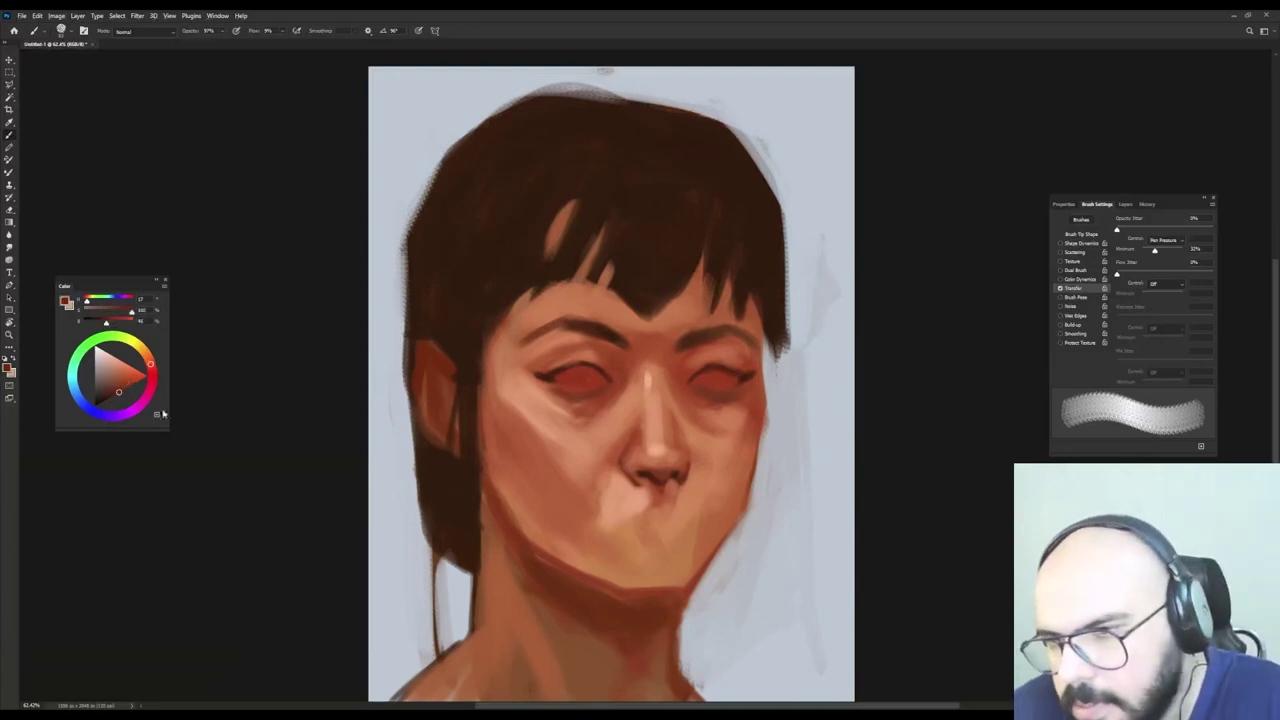
{"action": "left_click", "coordinate": [615, 353], "text": "alt"}
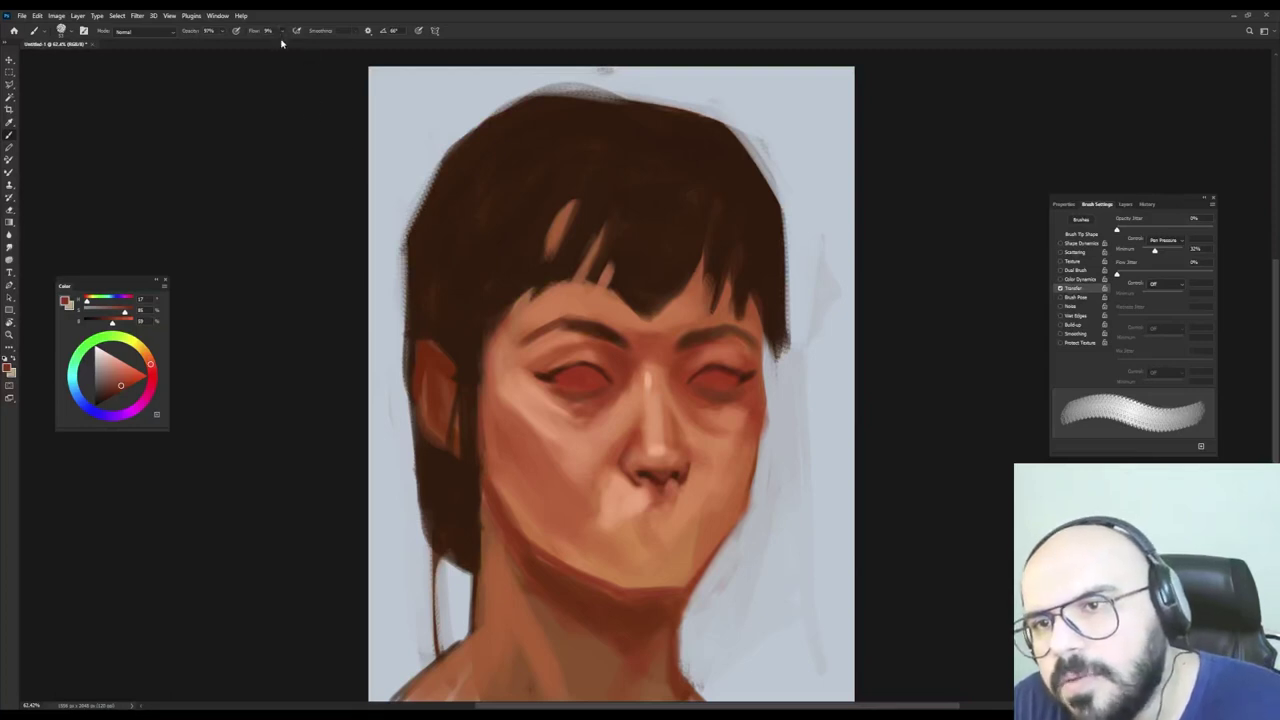
Rotate the brush tip and touch up the highlight beside the near eye's outer corner with light skin tone sampled there.
{"action": "left_click", "coordinate": [519, 393], "text": "alt"}
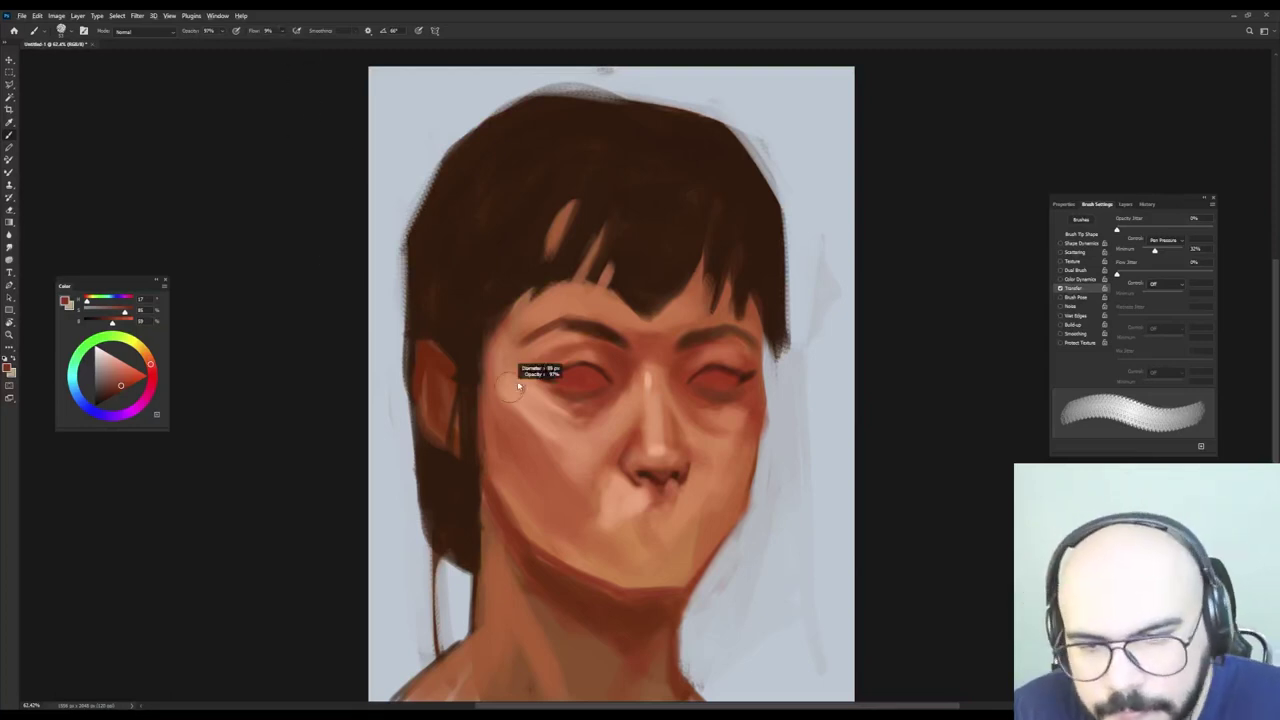
{"action": "key", "text": "shift+Left"}
{"action": "key", "text": "shift+Left"}
{"action": "key", "text": "shift+Left"}
{"action": "key", "text": "shift+Left"}
{"action": "key", "text": "shift+Left"}
{"action": "key", "text": "shift+Left"}
{"action": "left_click", "coordinate": [528, 389], "text": "alt"}
{"action": "key", "text": "shift+Left"}
{"action": "key", "text": "shift+Left"}
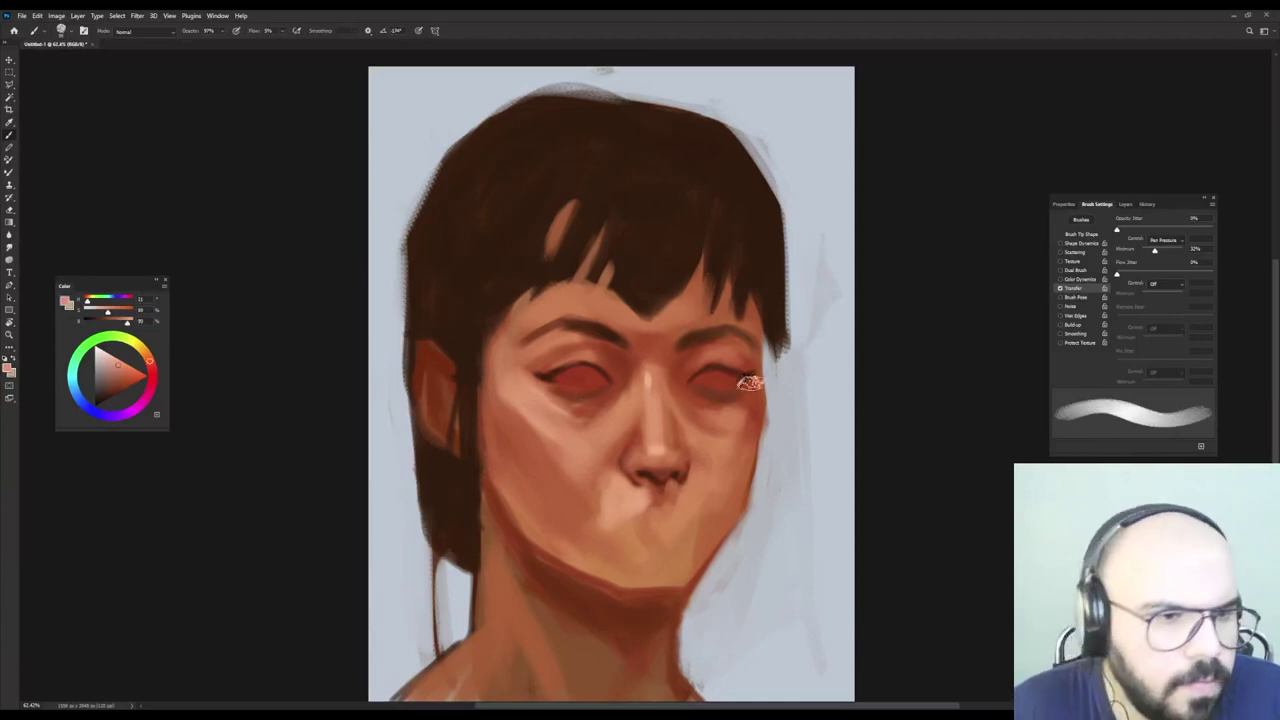
Set the brush's flow control to Pen Pressure and blend the near cheekbone highlight into the cheek shadow with sampled tones.
{"action": "left_click", "coordinate": [1169, 286]}
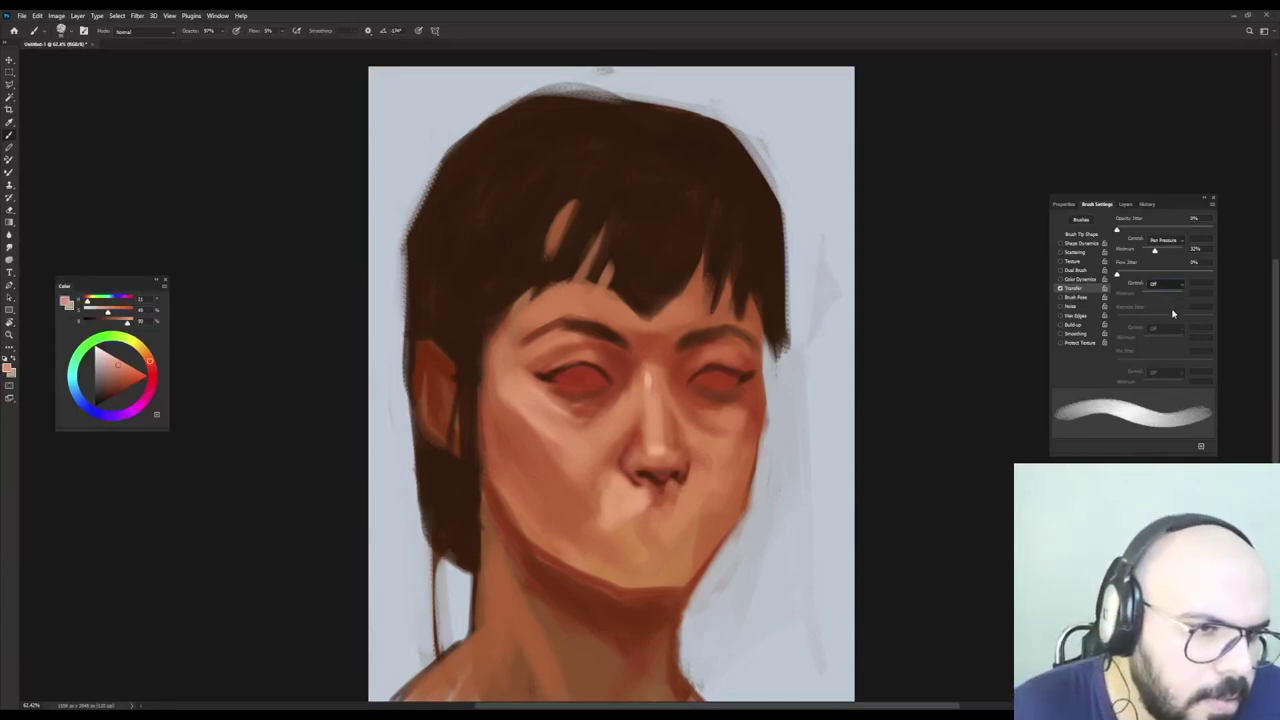
{"action": "left_click", "coordinate": [1173, 314]}
{"action": "left_click", "coordinate": [517, 400], "text": "alt"}
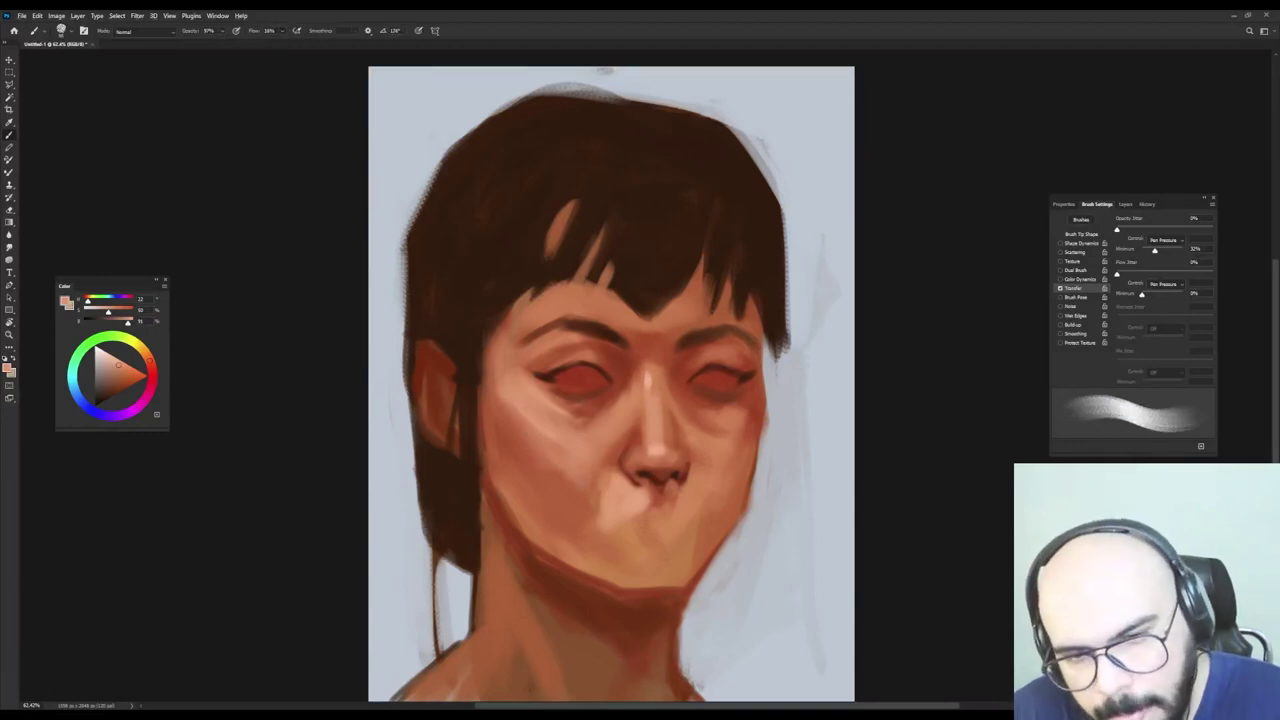
{"action": "left_click", "coordinate": [527, 444], "text": "alt"}
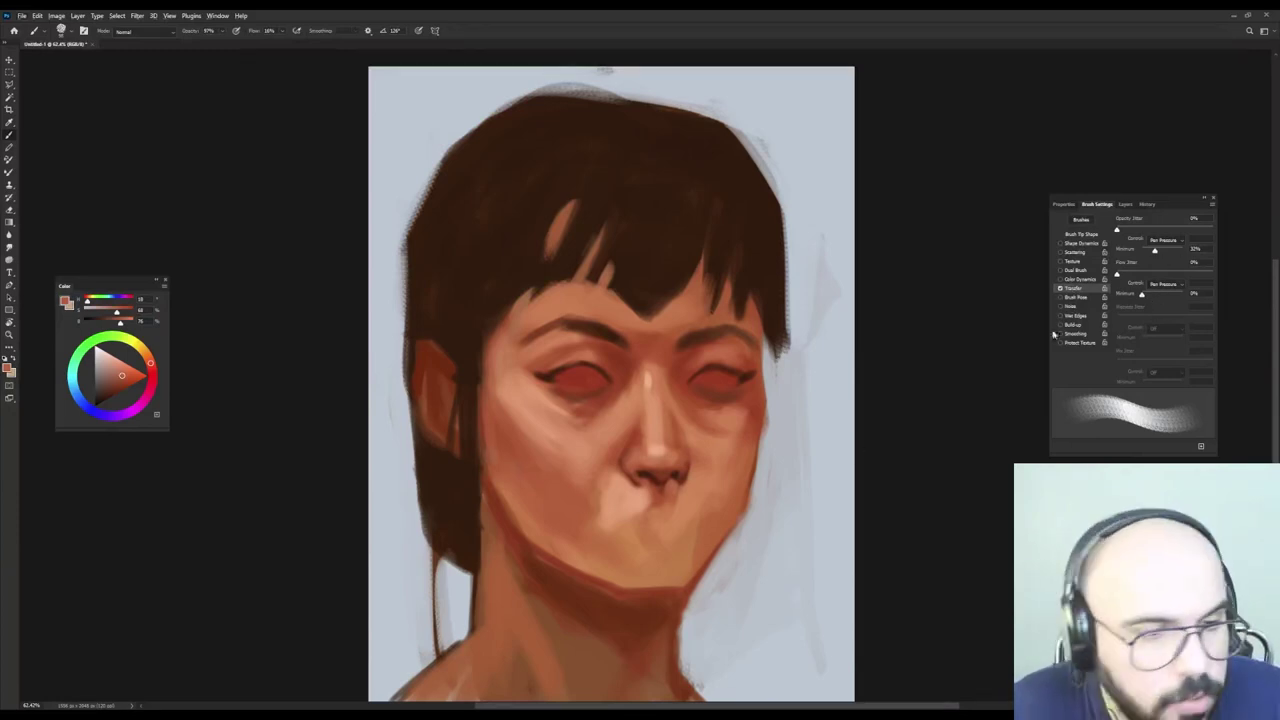
{"action": "left_click", "coordinate": [576, 441], "text": "alt"}
{"action": "left_click", "coordinate": [572, 452], "text": "alt"}
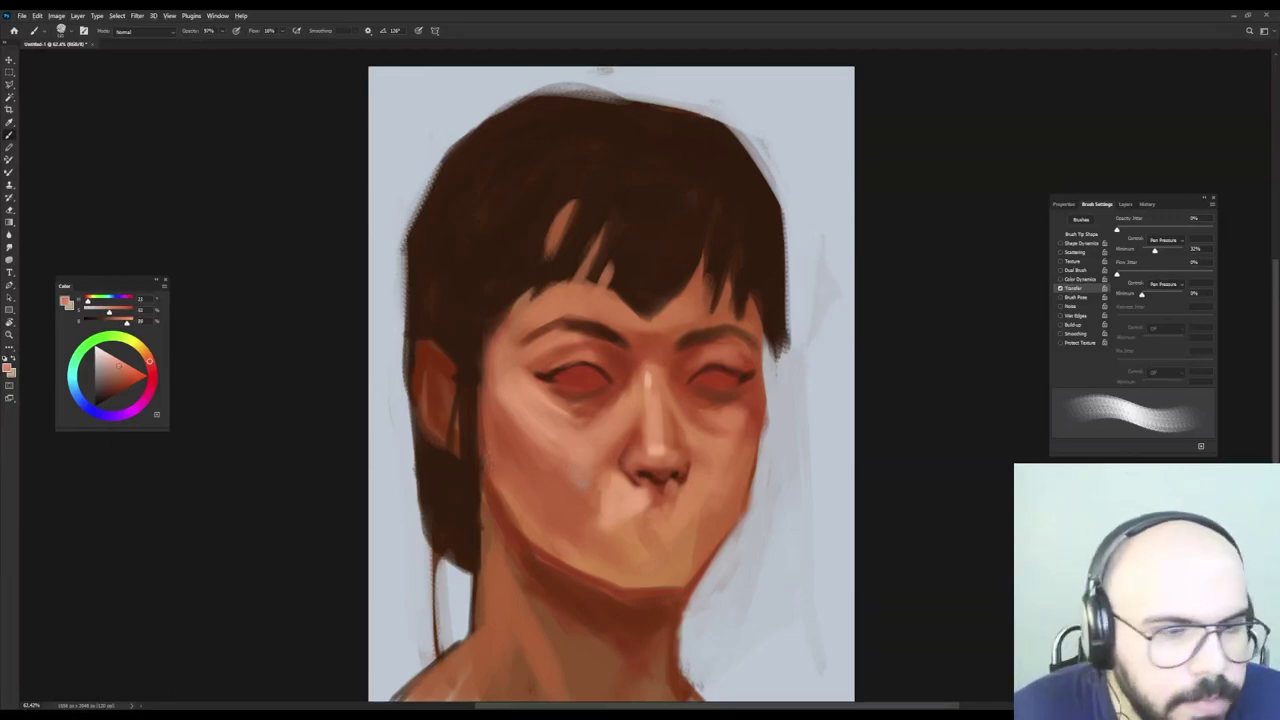
Soften the transition from the nose side to the near cheek with tones sampled beside the nose and under the eye.
{"action": "left_click", "coordinate": [617, 441], "text": "alt"}
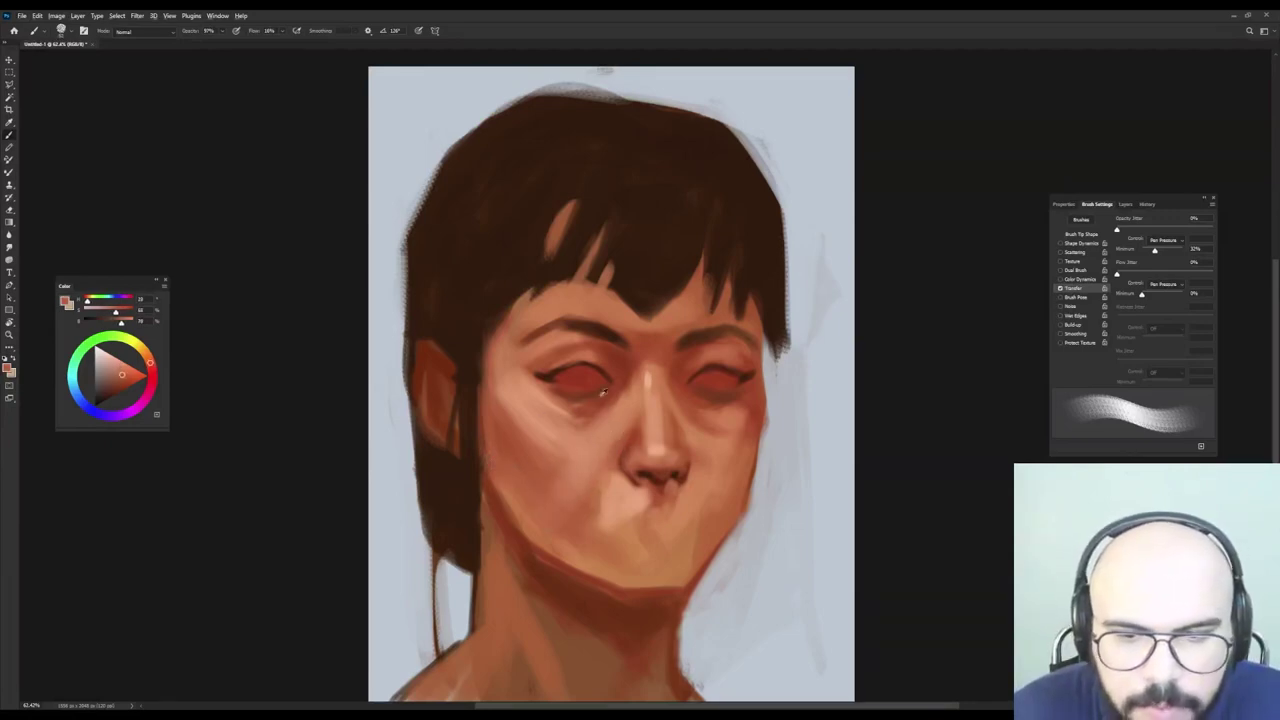
{"action": "left_click", "coordinate": [612, 398], "text": "alt"}
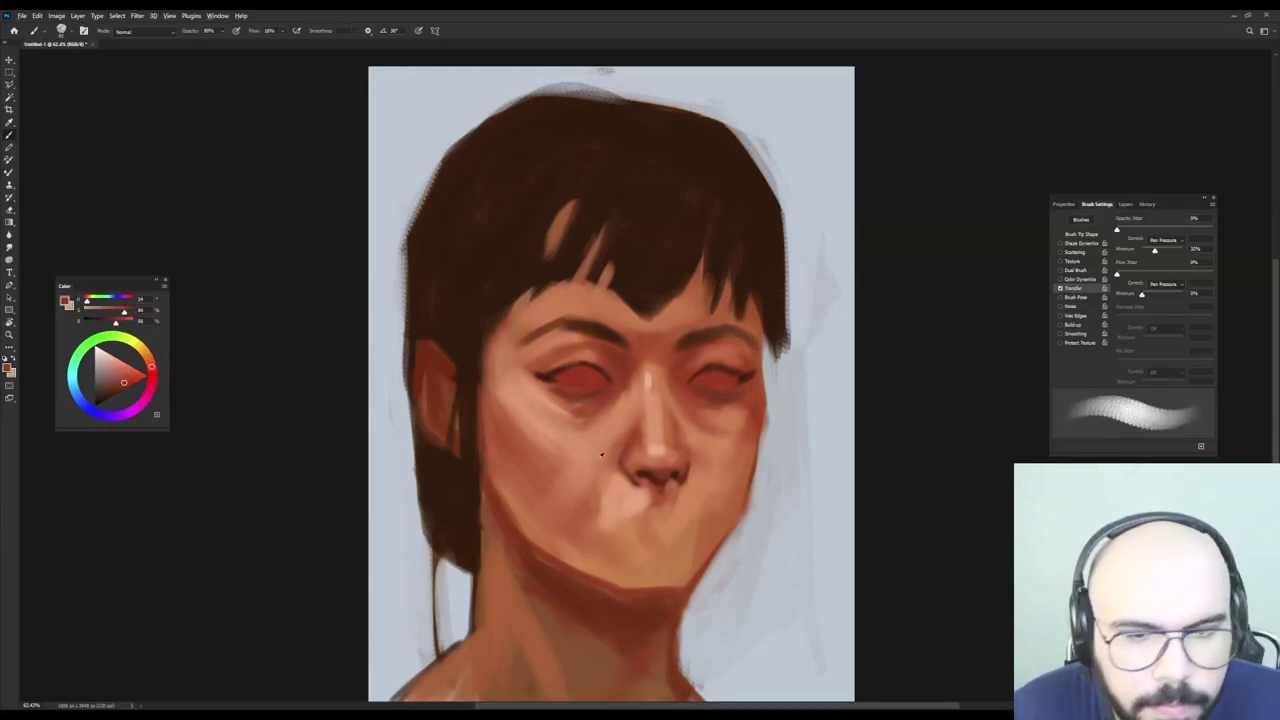
{"action": "left_click_drag", "start_coordinate": [598, 466], "coordinate": [589, 466]}
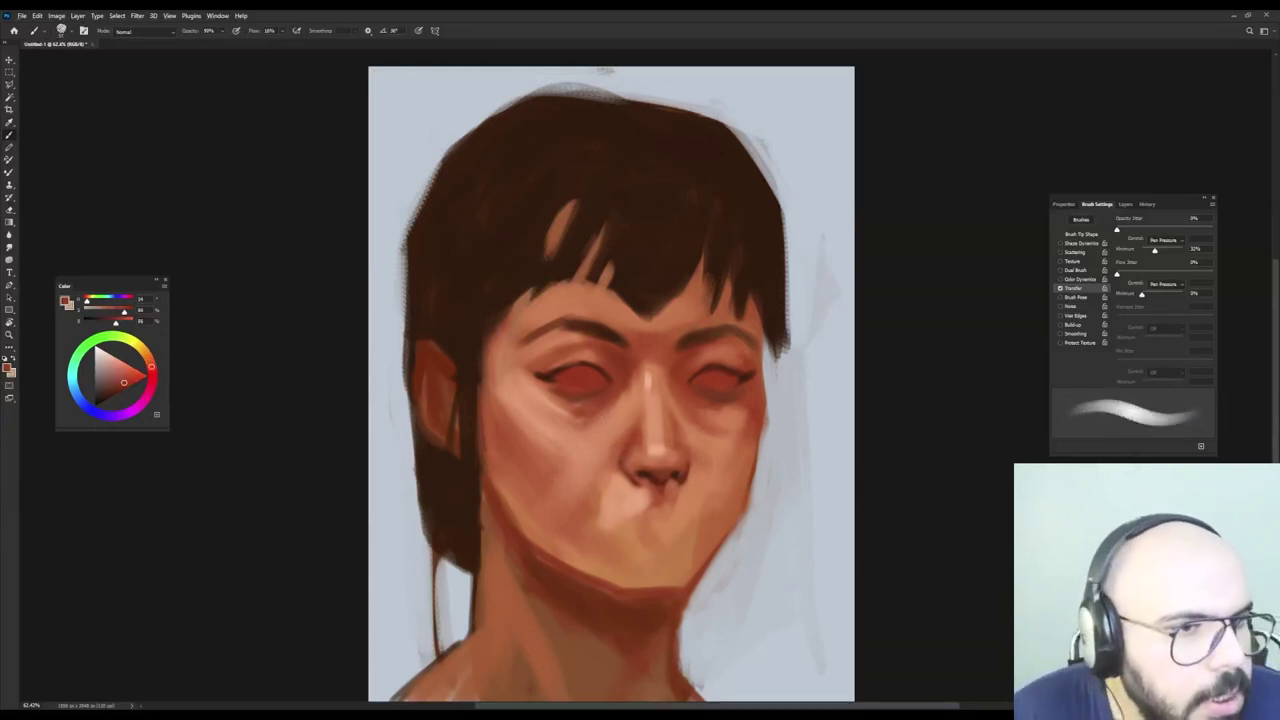
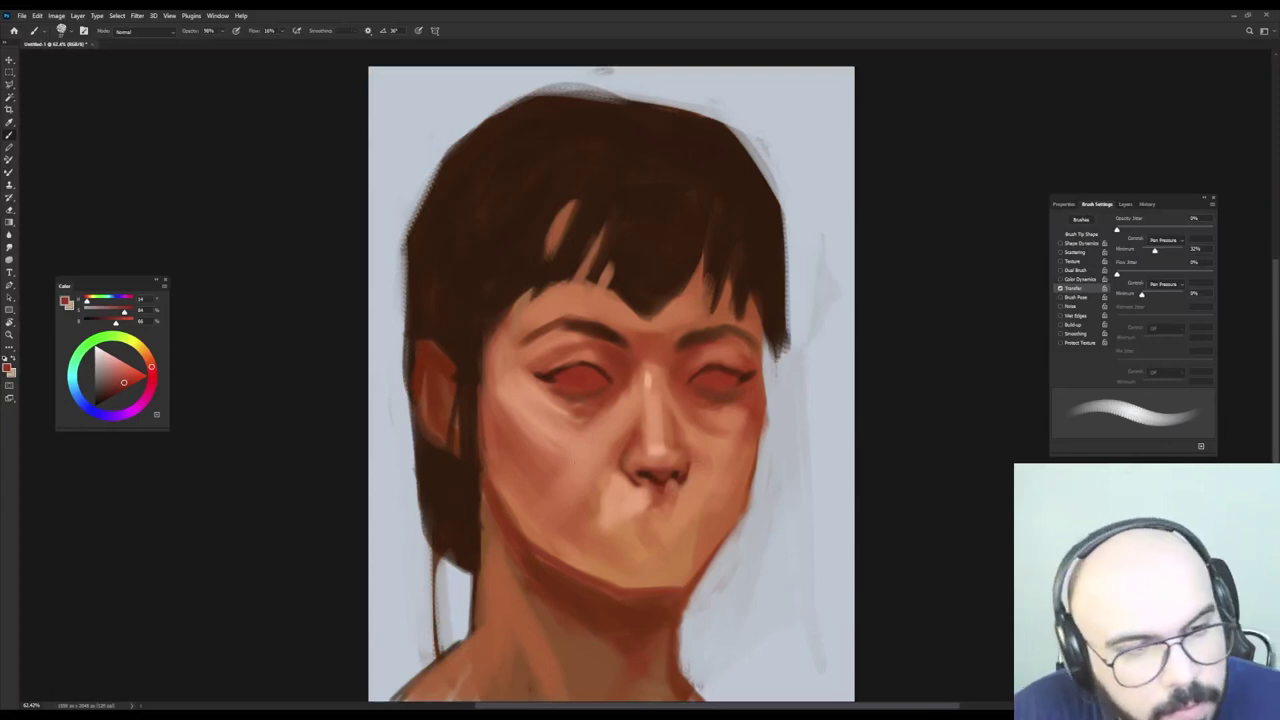
Shade the near cheek from below the cheekbone to the jaw with mid-tone reds sampled from the cheek, adjusting the brush size.
{"action": "key", "text": "]"}
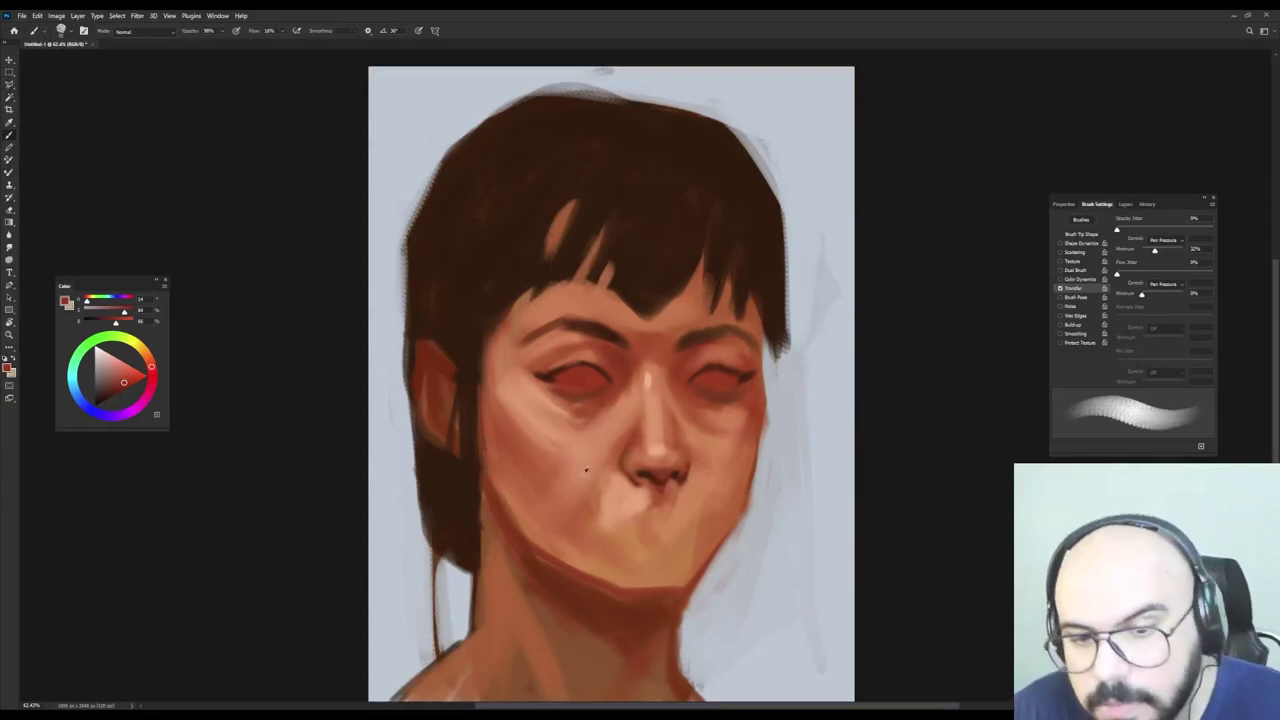
{"action": "left_click", "coordinate": [530, 464], "text": "alt"}
{"action": "key", "text": "bracketleft"}
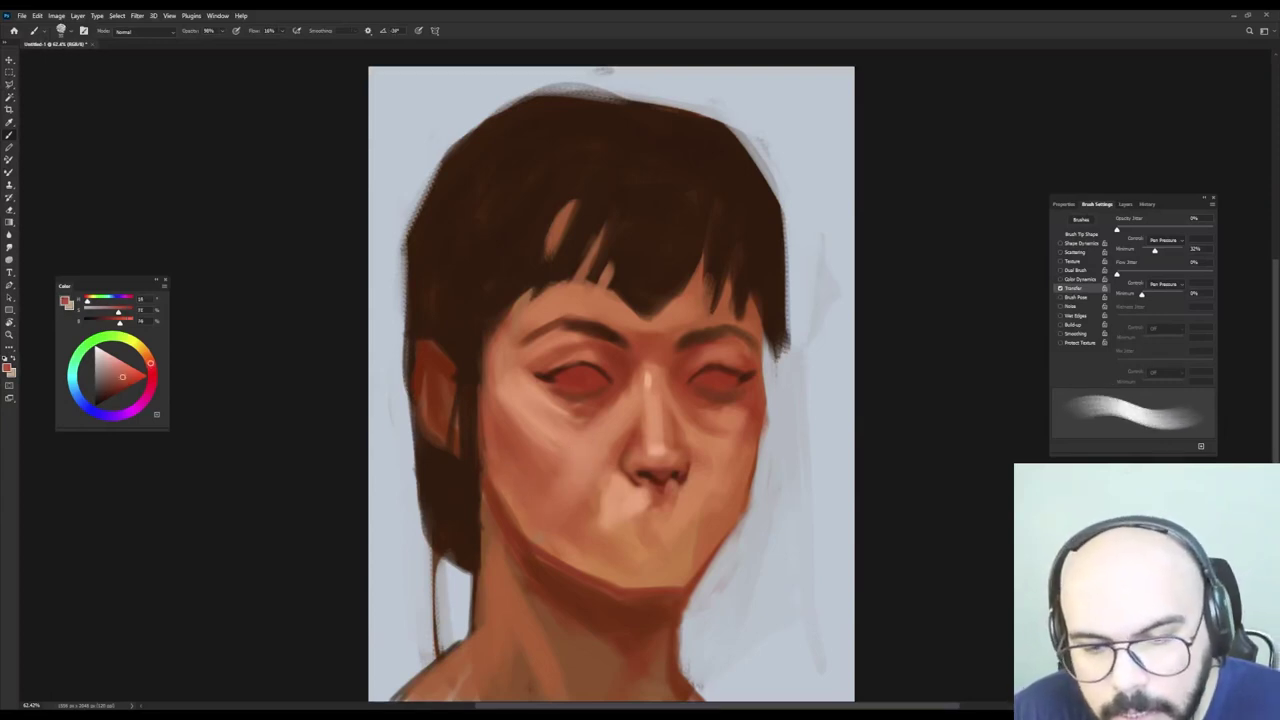
{"action": "left_click_drag", "start_coordinate": [540, 534], "coordinate": [594, 565]}
{"action": "left_click", "coordinate": [543, 475], "text": "alt"}
{"action": "left_click_drag", "start_coordinate": [543, 475], "coordinate": [557, 471]}
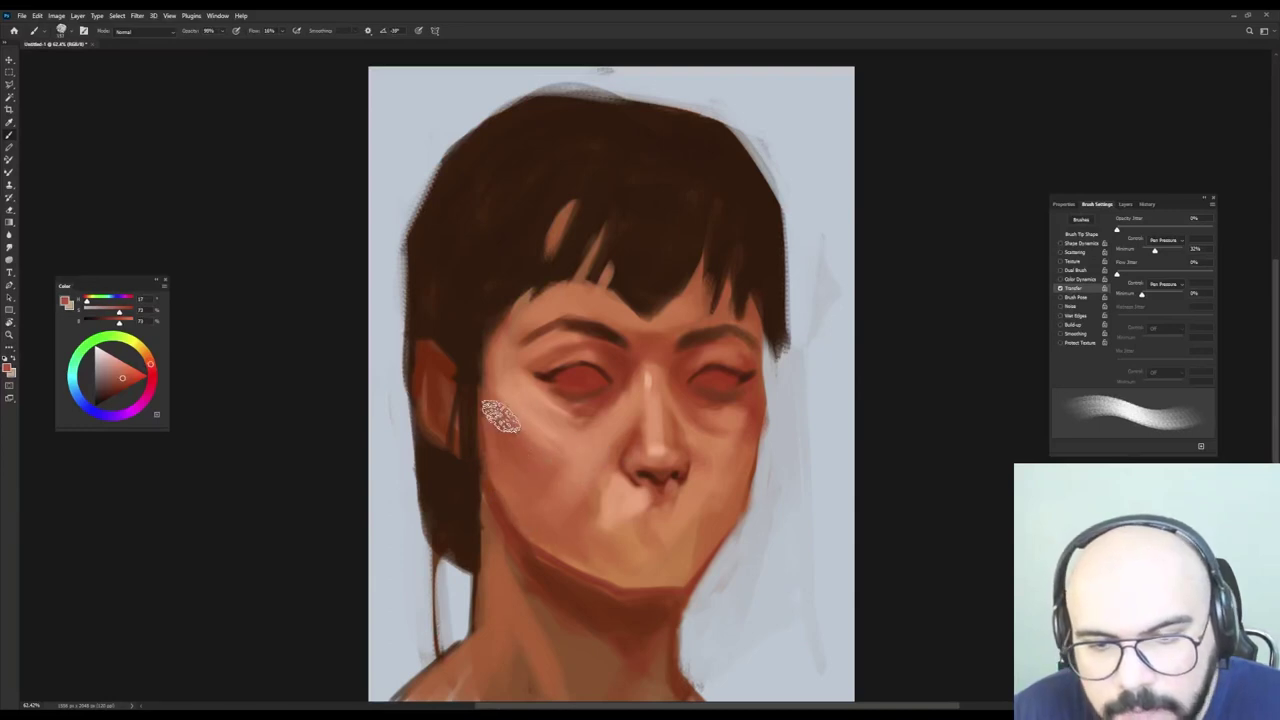
{"action": "left_click_drag", "start_coordinate": [500, 415], "coordinate": [566, 472]}
Lighten the lower near cheek along the jawline with pinkish skin tones sampled from the cheek, rotating the brush tip.
{"action": "left_click", "coordinate": [560, 532], "text": "alt"}
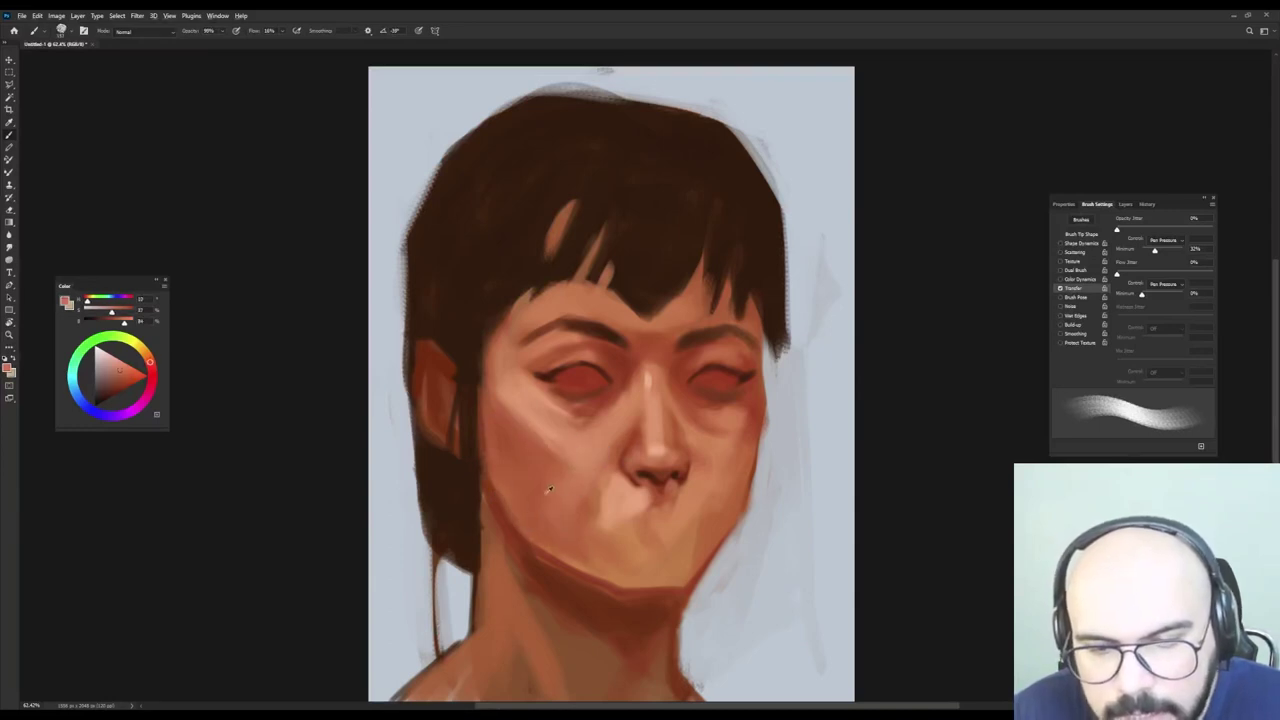
{"action": "left_click", "coordinate": [547, 491], "text": "alt"}
{"action": "mouse_move", "coordinate": [510, 512]}
{"action": "left_mouse_down"}
{"action": "mouse_move", "coordinate": [527, 498]}
{"action": "mouse_move", "coordinate": [535, 540]}
{"action": "left_mouse_up"}
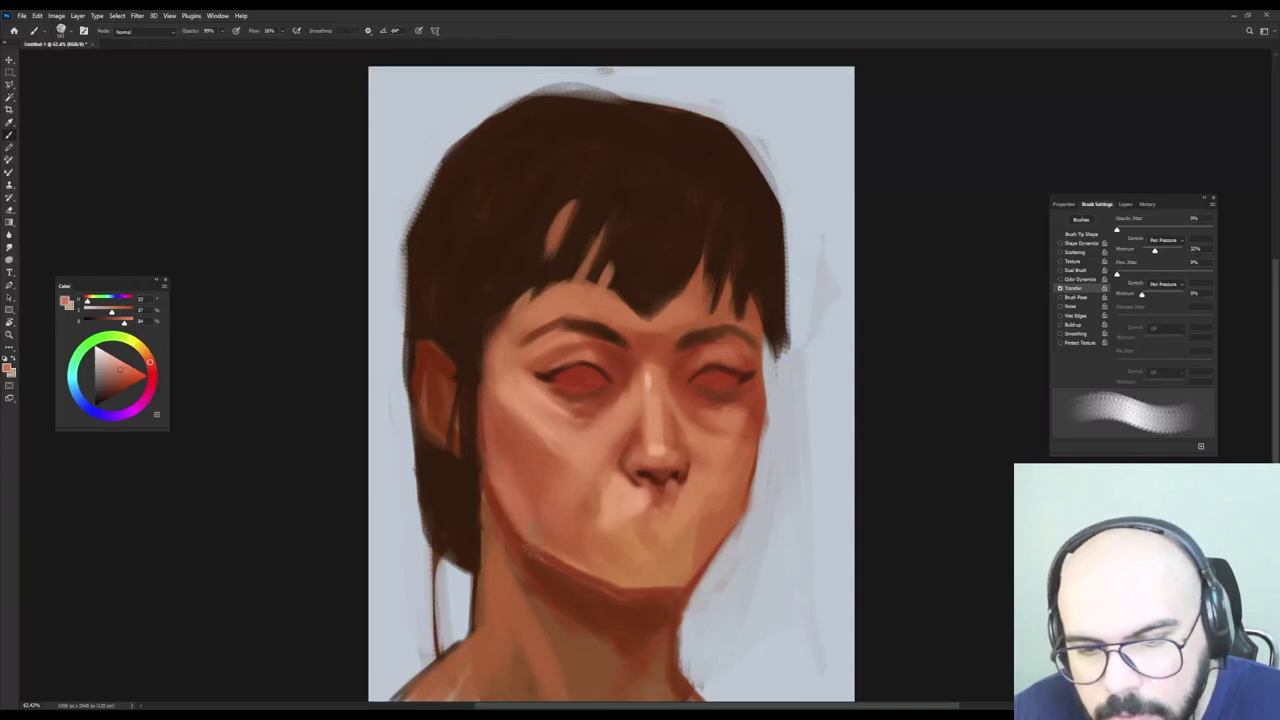
{"action": "key", "text": "shift+Left"}
{"action": "key", "text": "shift+Left"}
{"action": "key", "text": "shift+Left"}
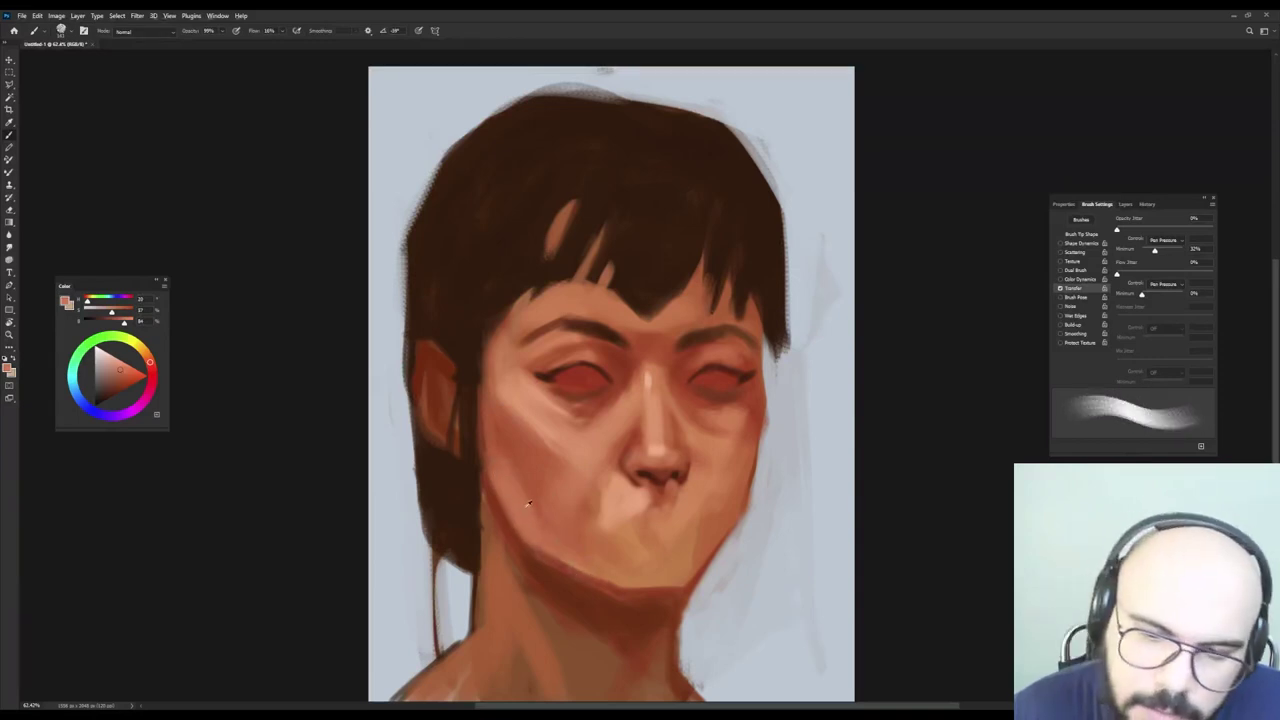
Blend the middle of the near cheek and touch up the near upper eyelid with sampled skin tones.
{"action": "left_click", "coordinate": [528, 504], "text": "alt"}
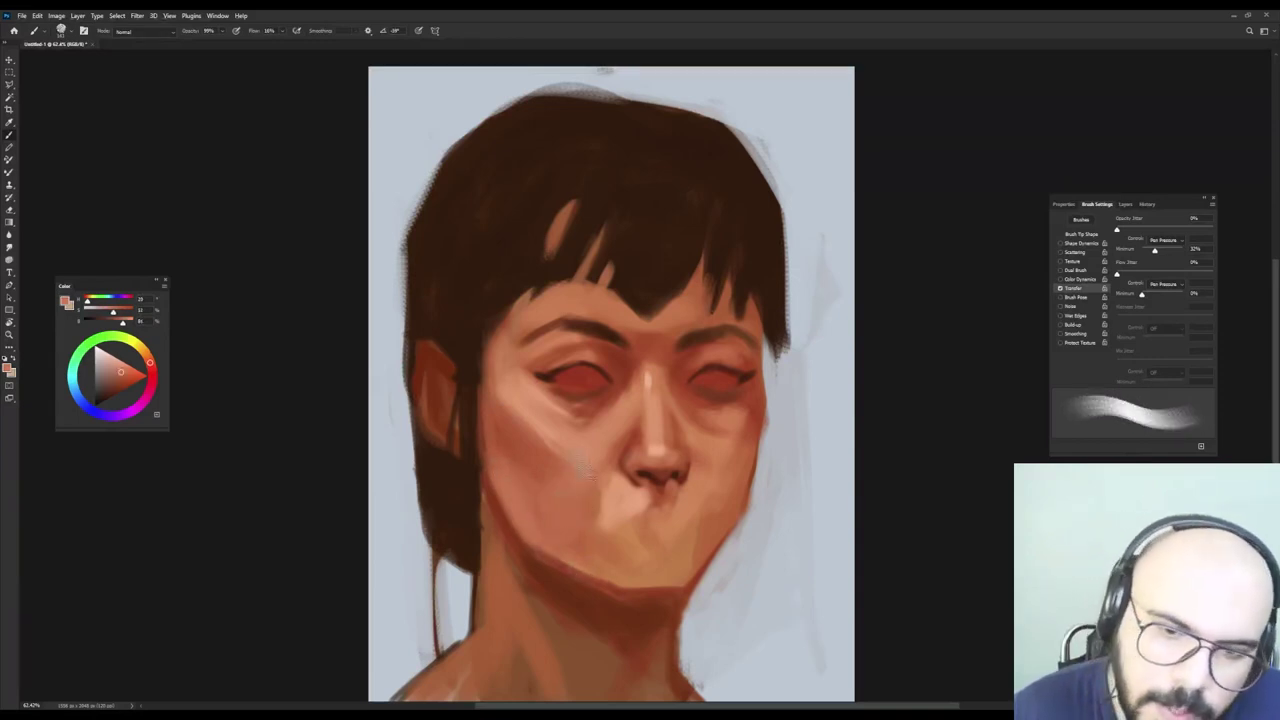
{"action": "left_click", "coordinate": [619, 378], "text": "alt"}
{"action": "left_click_drag", "start_coordinate": [566, 348], "coordinate": [548, 340]}
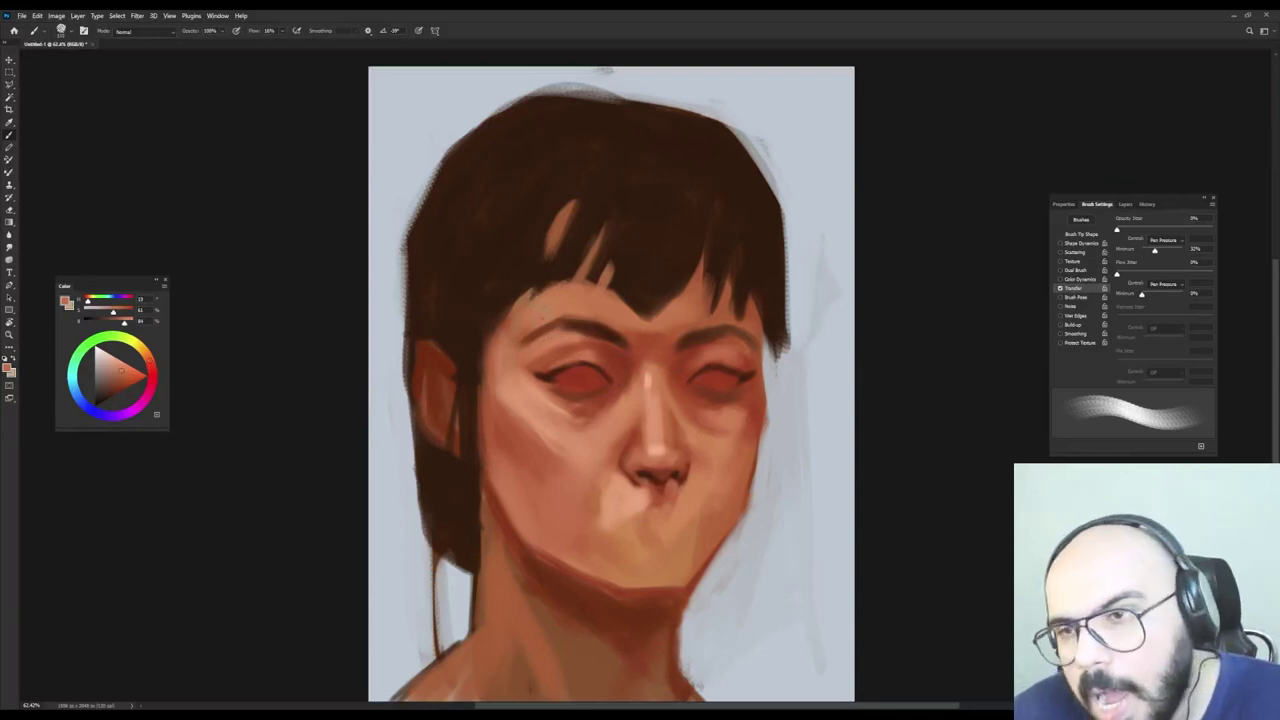
Lighten the forehead above the near eyebrow with skin tones sampled from the cheek, nose bridge and forehead, rotating the brush tip.
{"action": "key", "text": "shift+Left"}
{"action": "key", "text": "shift+Left"}
{"action": "key", "text": "shift+Left"}
{"action": "left_click", "coordinate": [530, 383], "text": "alt"}
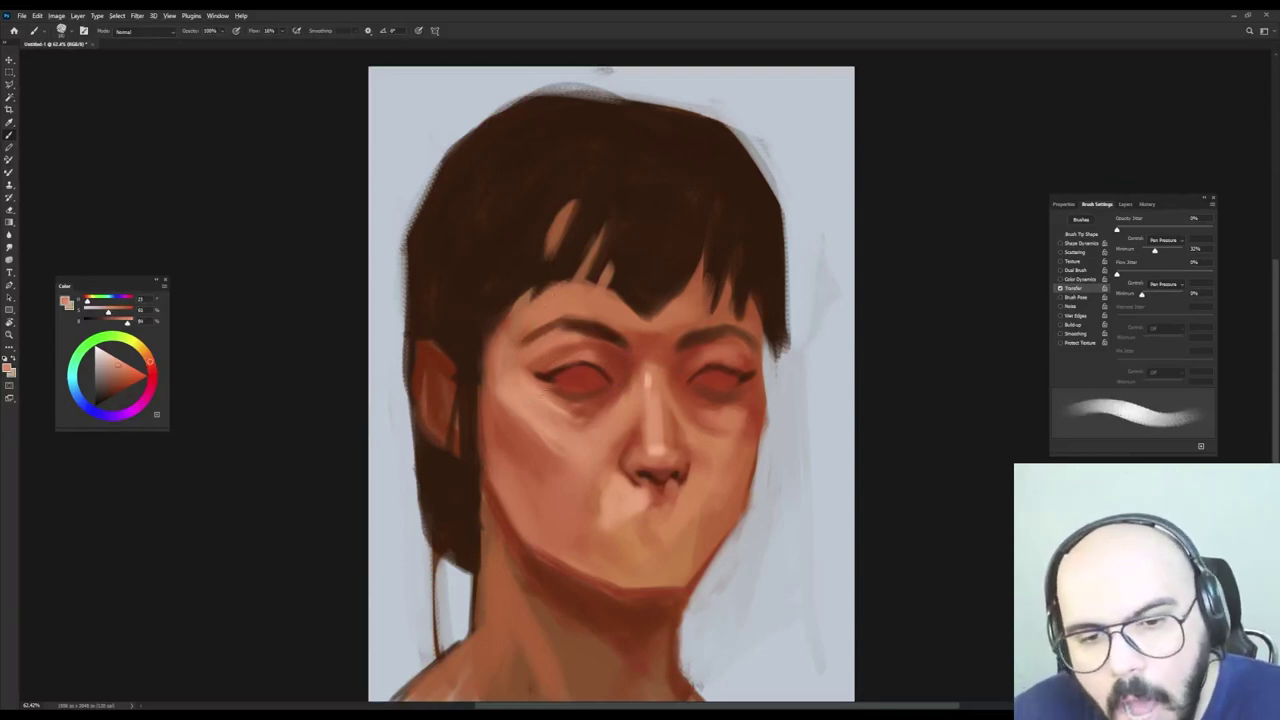
{"action": "left_click", "coordinate": [652, 377], "text": "alt"}
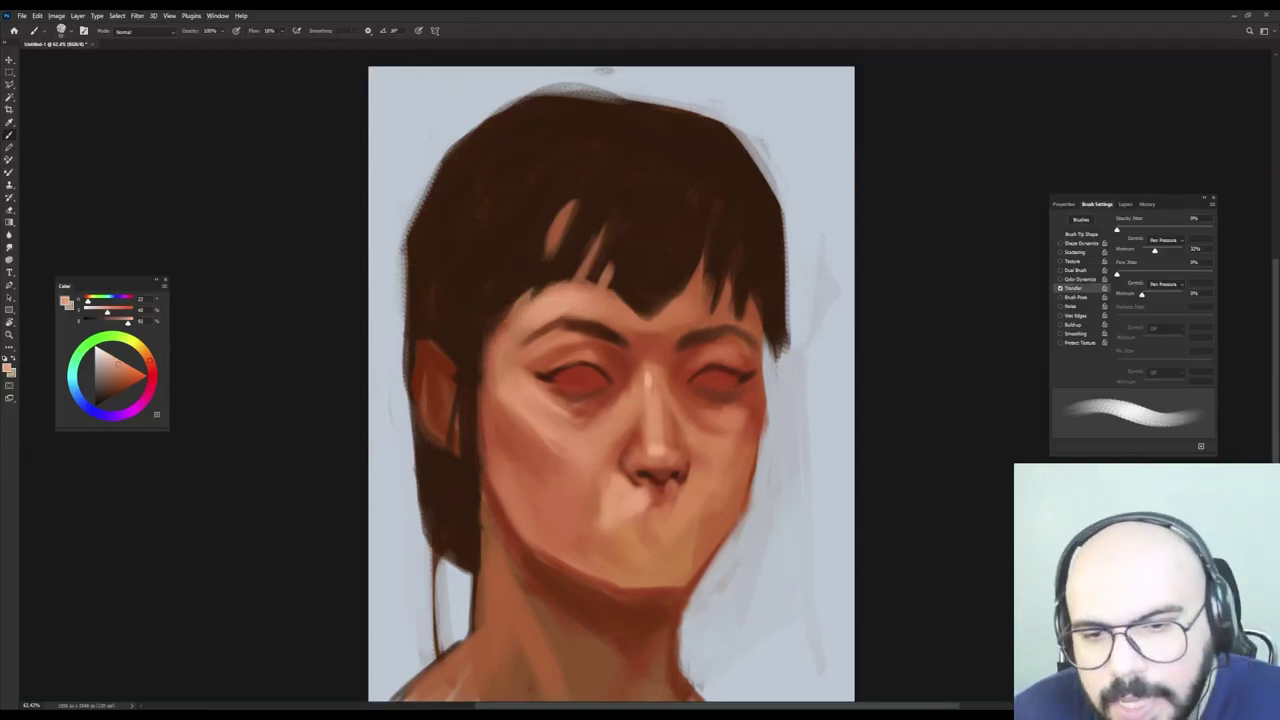
{"action": "left_click", "coordinate": [525, 314], "text": "alt"}
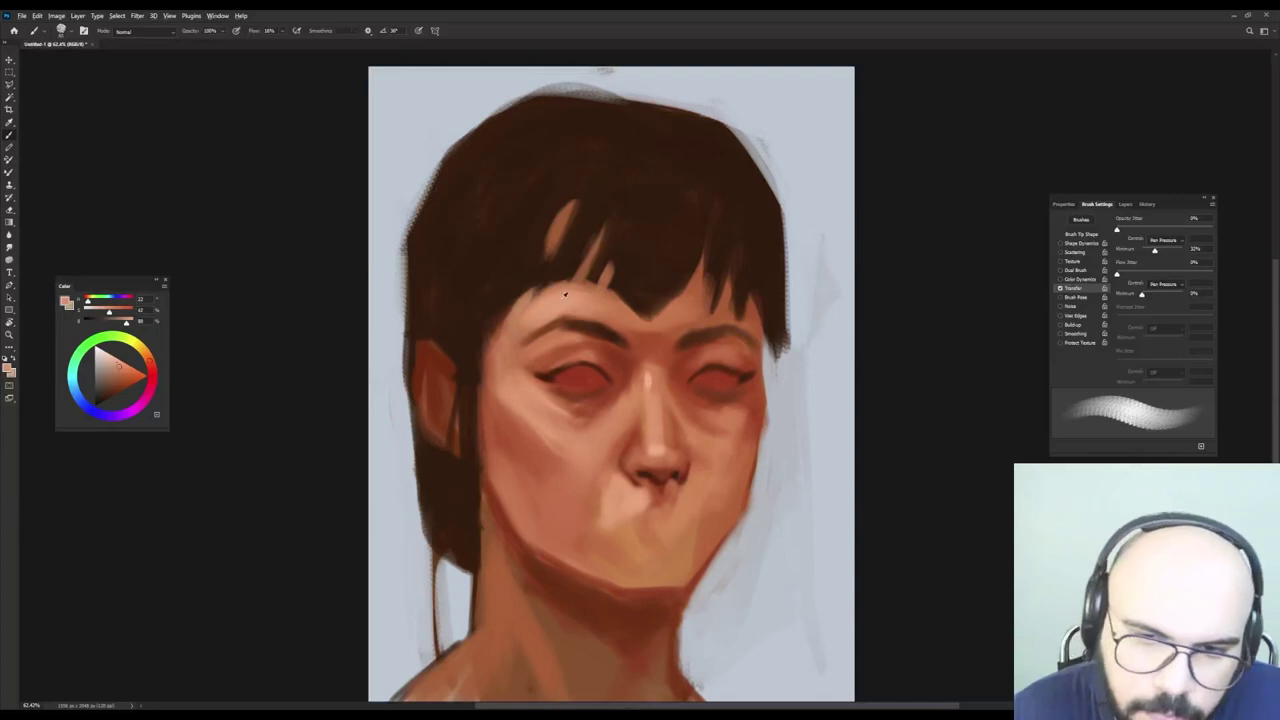
{"action": "left_click", "coordinate": [574, 301], "text": "alt"}
{"action": "key", "text": "shift+Right"}
{"action": "key", "text": "shift+Right"}
{"action": "key", "text": "shift+Right"}
{"action": "key", "text": "shift+Right"}
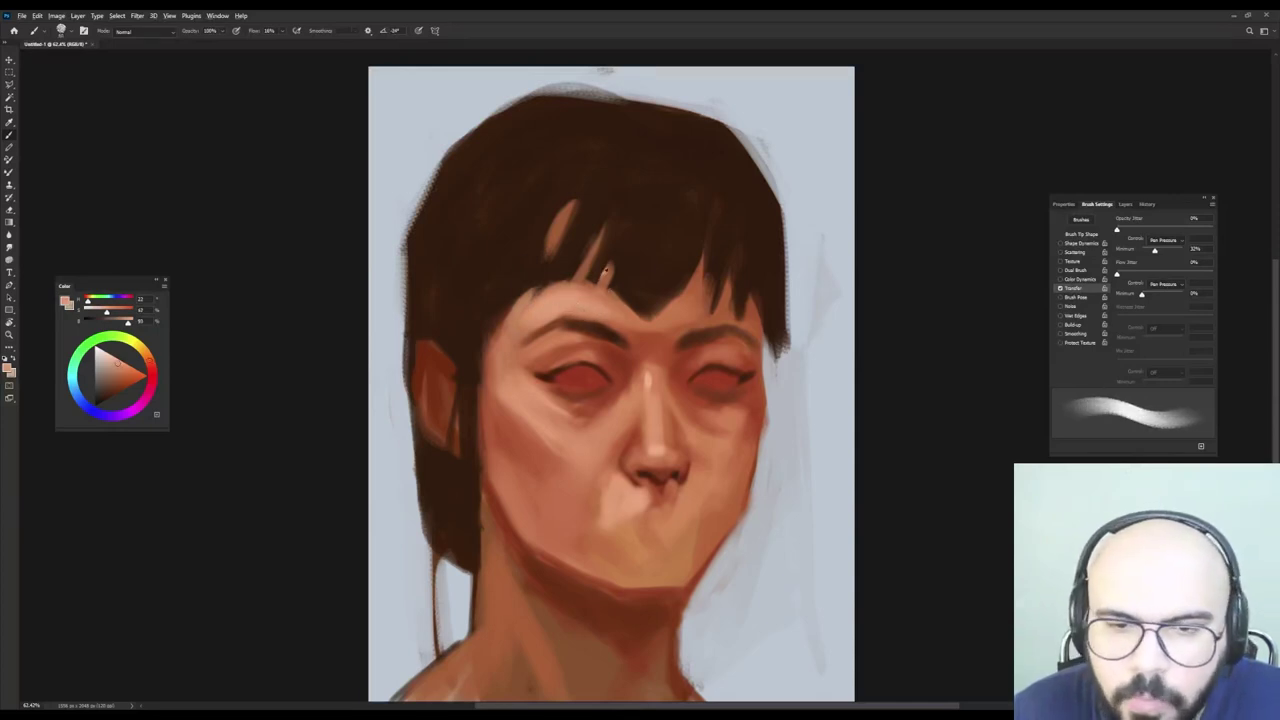
Cover the large skin-coloured gap in the fringe above the near eyebrow with dark brown sampled from the hair.
{"action": "left_click", "coordinate": [598, 189], "text": "alt"}
{"action": "left_click_drag", "start_coordinate": [575, 203], "coordinate": [532, 260]}
{"action": "key", "text": "8"}
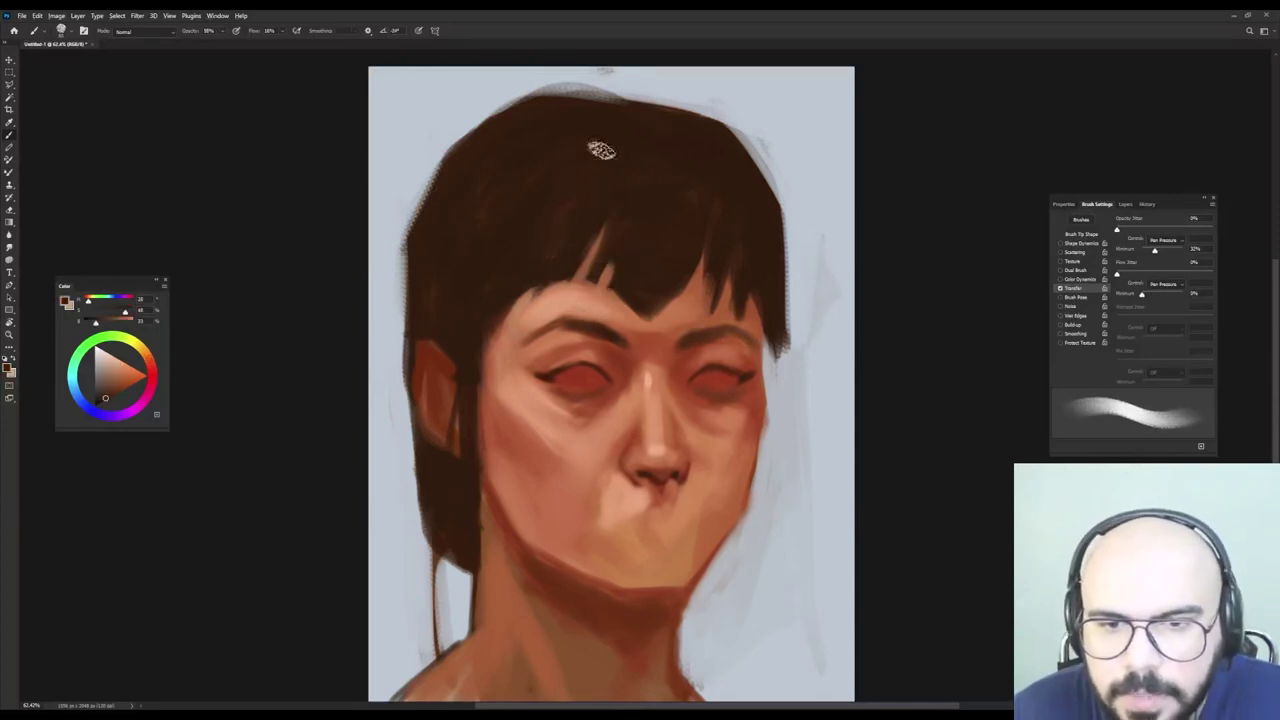
Refine the near eyebrow with dark tones sampled from the eye area and brow and skin tone sampled above it.
{"action": "left_click", "coordinate": [615, 358], "text": "alt"}
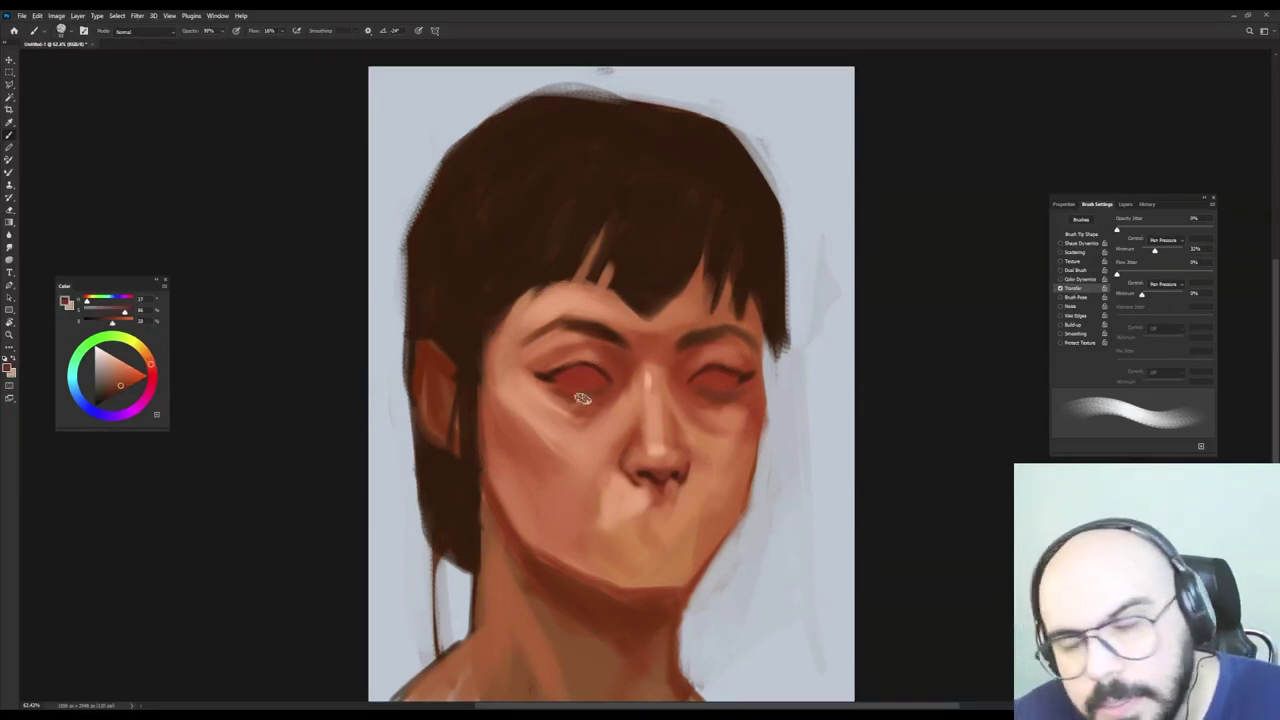
{"action": "left_click", "coordinate": [592, 320], "text": "alt"}
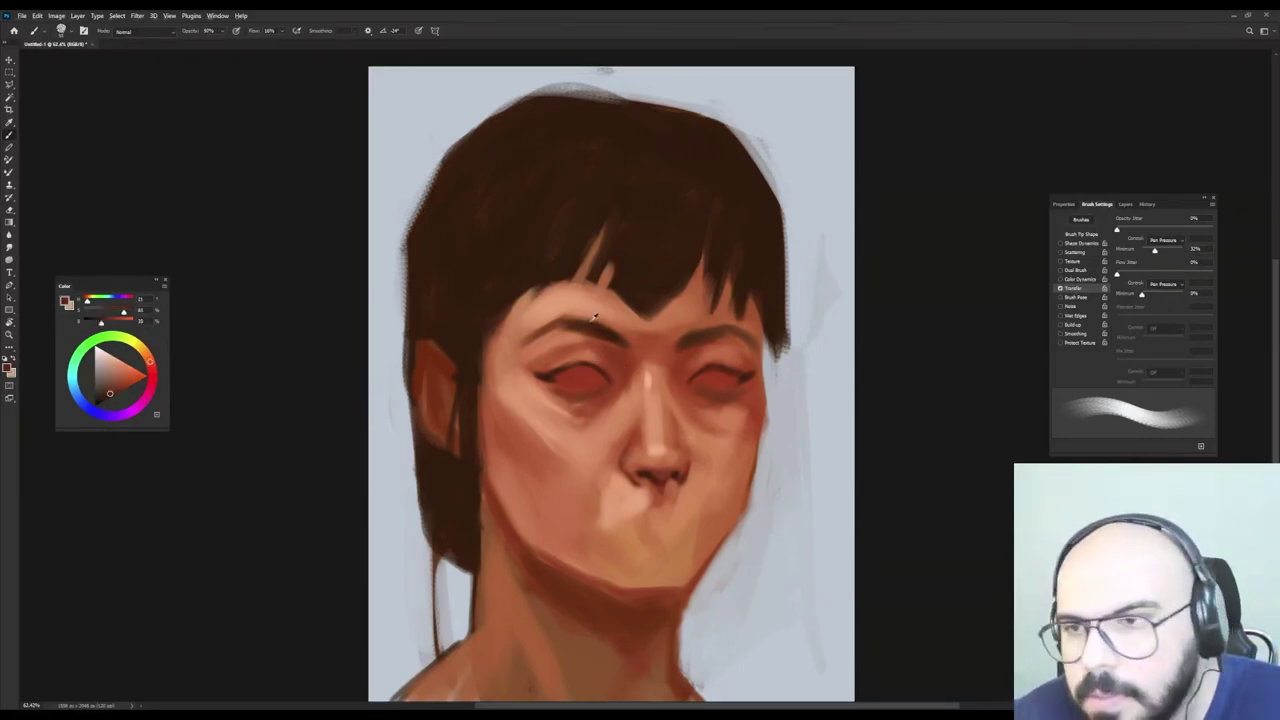
{"action": "left_click_drag", "start_coordinate": [571, 325], "coordinate": [580, 328]}
{"action": "left_click", "coordinate": [577, 318], "text": "alt"}
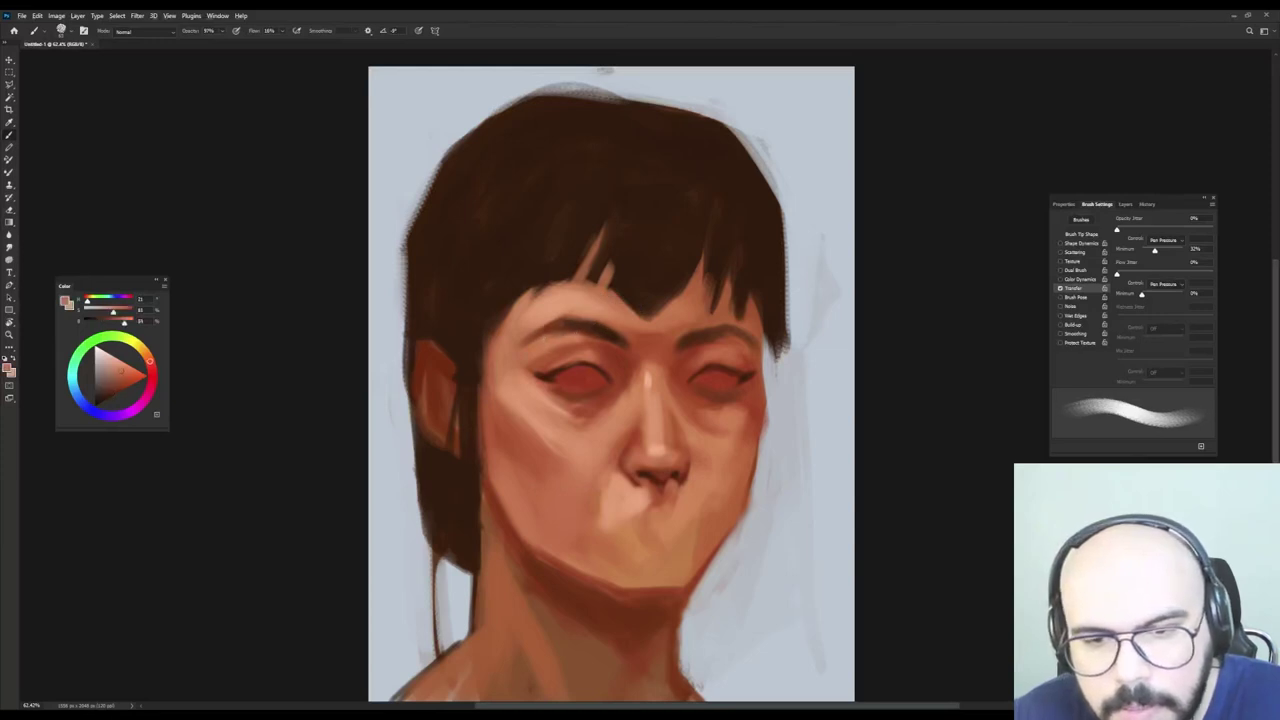
Touch up the far eyebrow and the outer end of the eyelid below it with nearby sampled tones, adjusting the brush.
{"action": "left_click", "coordinate": [747, 345], "text": "alt"}
{"action": "right_click", "coordinate": [741, 334], "text": "alt"}
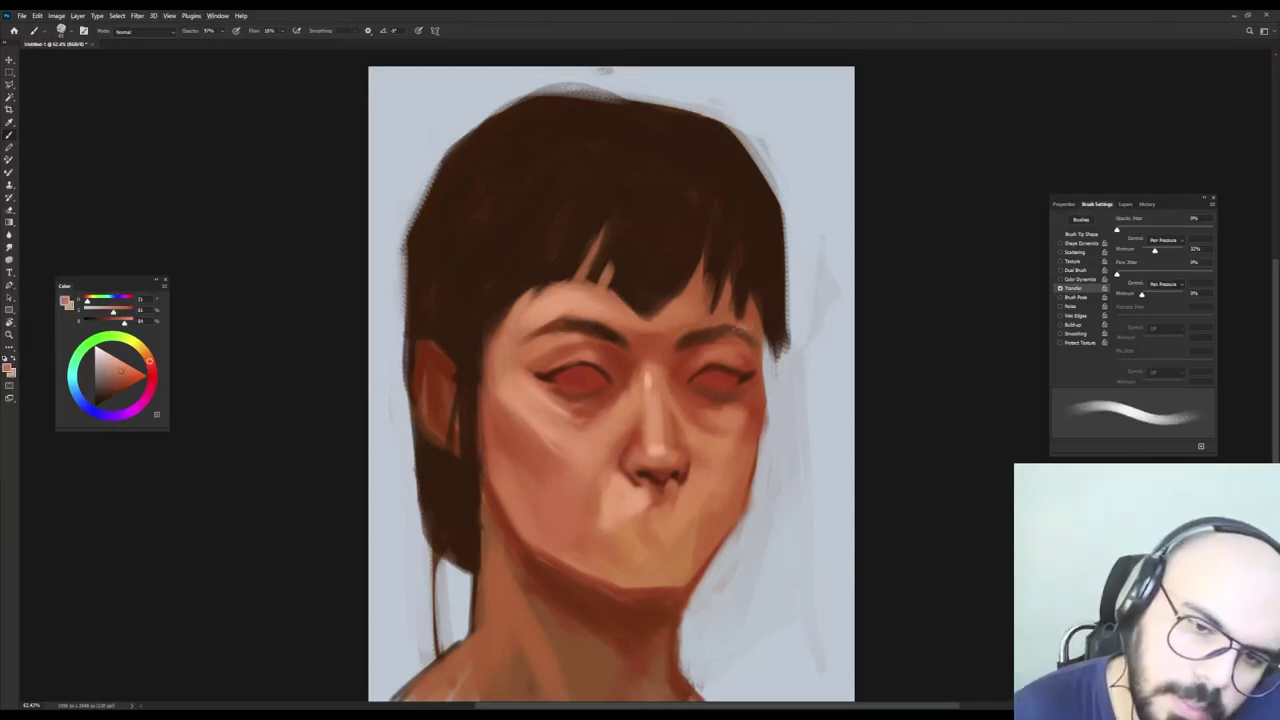
{"action": "left_click", "coordinate": [731, 341], "text": "alt"}
{"action": "right_click", "coordinate": [731, 341], "text": "alt"}
{"action": "left_click_drag", "start_coordinate": [746, 350], "coordinate": [757, 357]}
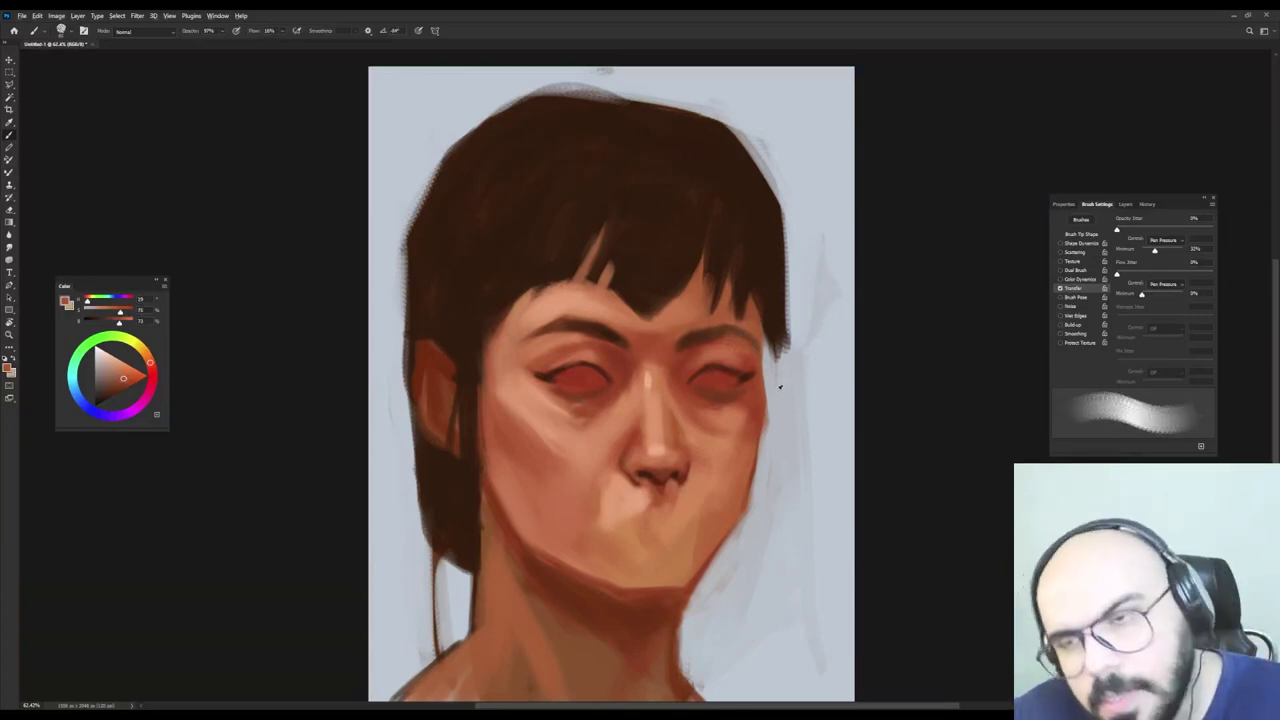
Extend the dark hair lock beside the far temple and trim the hair's outer edge with the sampled background colour.
{"action": "left_click", "coordinate": [776, 396], "text": "alt"}
{"action": "left_click", "coordinate": [764, 302], "text": "alt"}
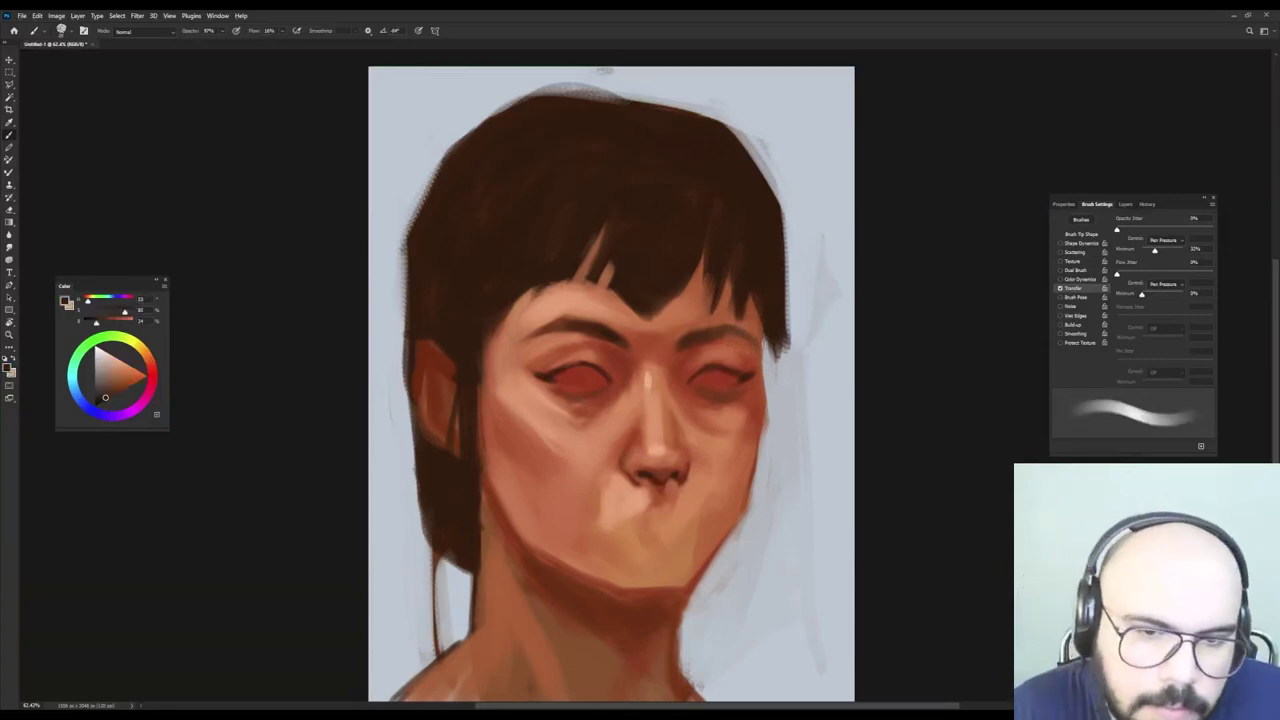
{"action": "mouse_move", "coordinate": [764, 346]}
{"action": "left_mouse_down"}
{"action": "mouse_move", "coordinate": [757, 316]}
{"action": "mouse_move", "coordinate": [764, 363]}
{"action": "left_mouse_up"}
{"action": "key", "text": "bracketright"}
{"action": "left_click", "coordinate": [773, 297], "text": "alt"}
{"action": "key", "text": "bracketright"}
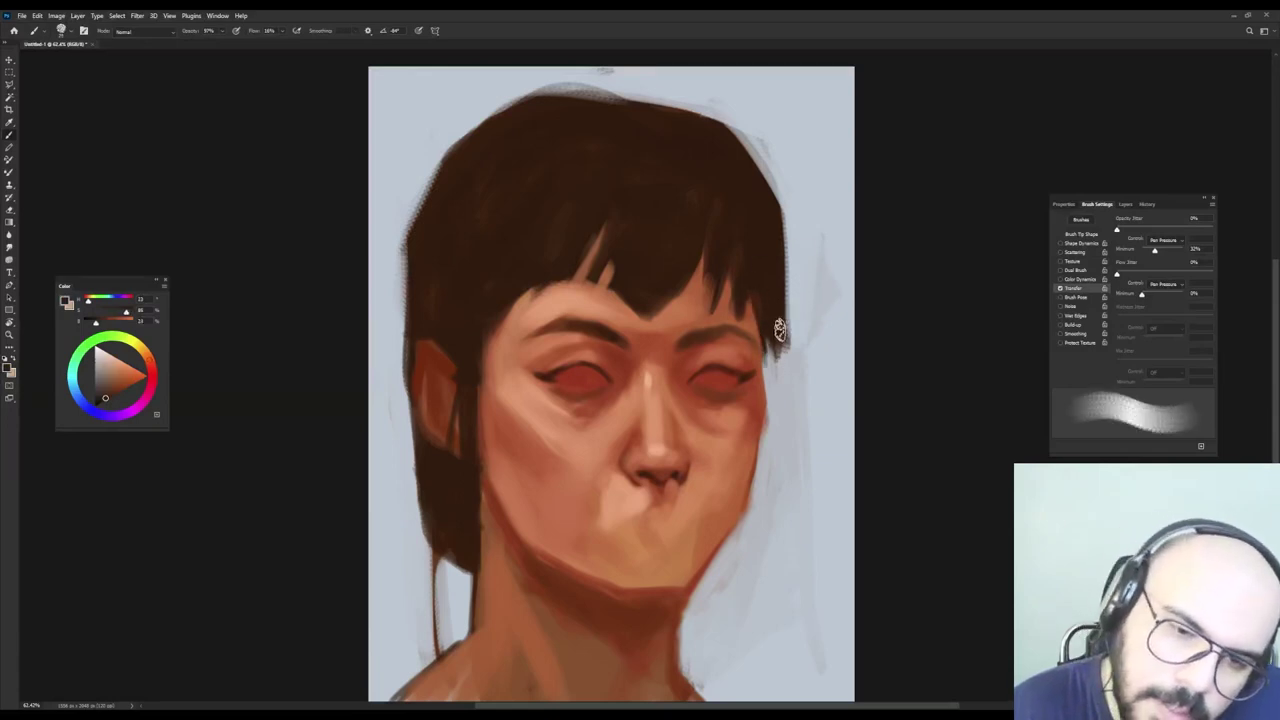
{"action": "left_click_drag", "start_coordinate": [773, 310], "coordinate": [764, 382]}
{"action": "left_click", "coordinate": [799, 387], "text": "alt"}
{"action": "mouse_move", "coordinate": [786, 222]}
{"action": "left_mouse_down"}
{"action": "mouse_move", "coordinate": [782, 190]}
{"action": "mouse_move", "coordinate": [772, 200]}
{"action": "mouse_move", "coordinate": [771, 158]}
{"action": "mouse_move", "coordinate": [792, 410]}
{"action": "mouse_move", "coordinate": [790, 300]}
{"action": "left_mouse_up"}
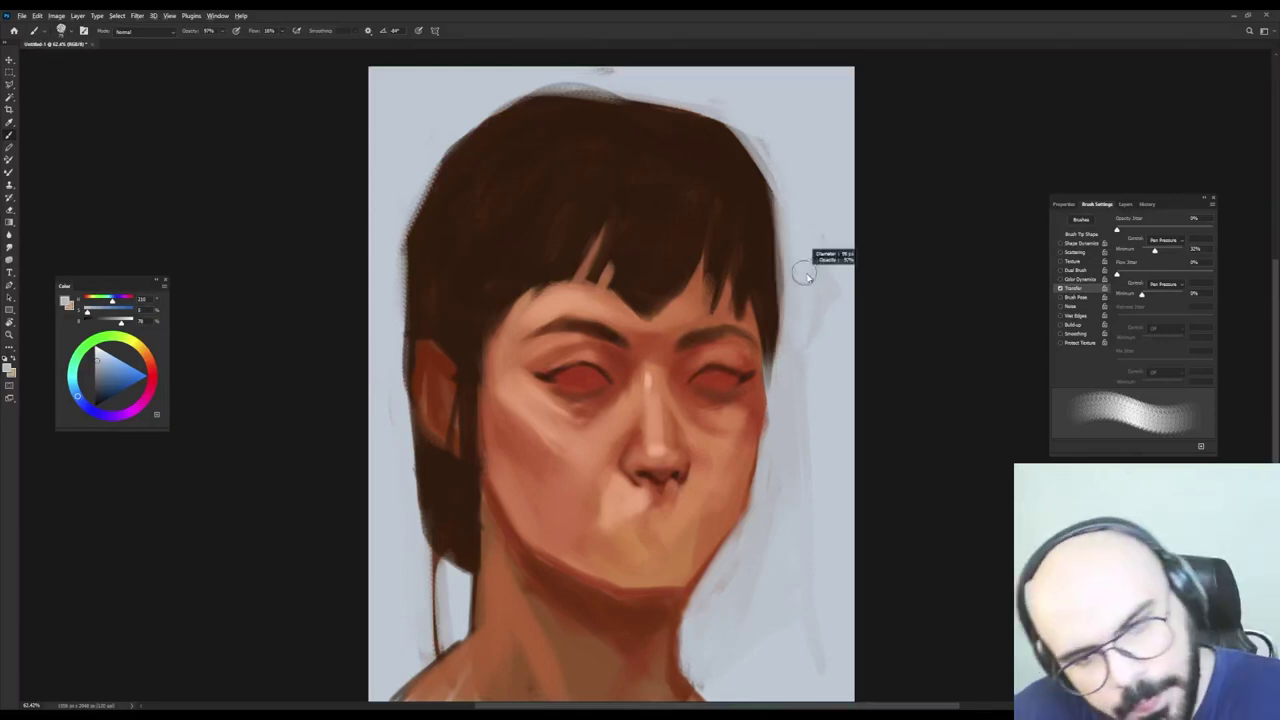
Mark both mouth corners below the nose with a more saturated version of the red sampled from the near eye.
{"action": "left_click", "coordinate": [533, 311], "text": "alt"}
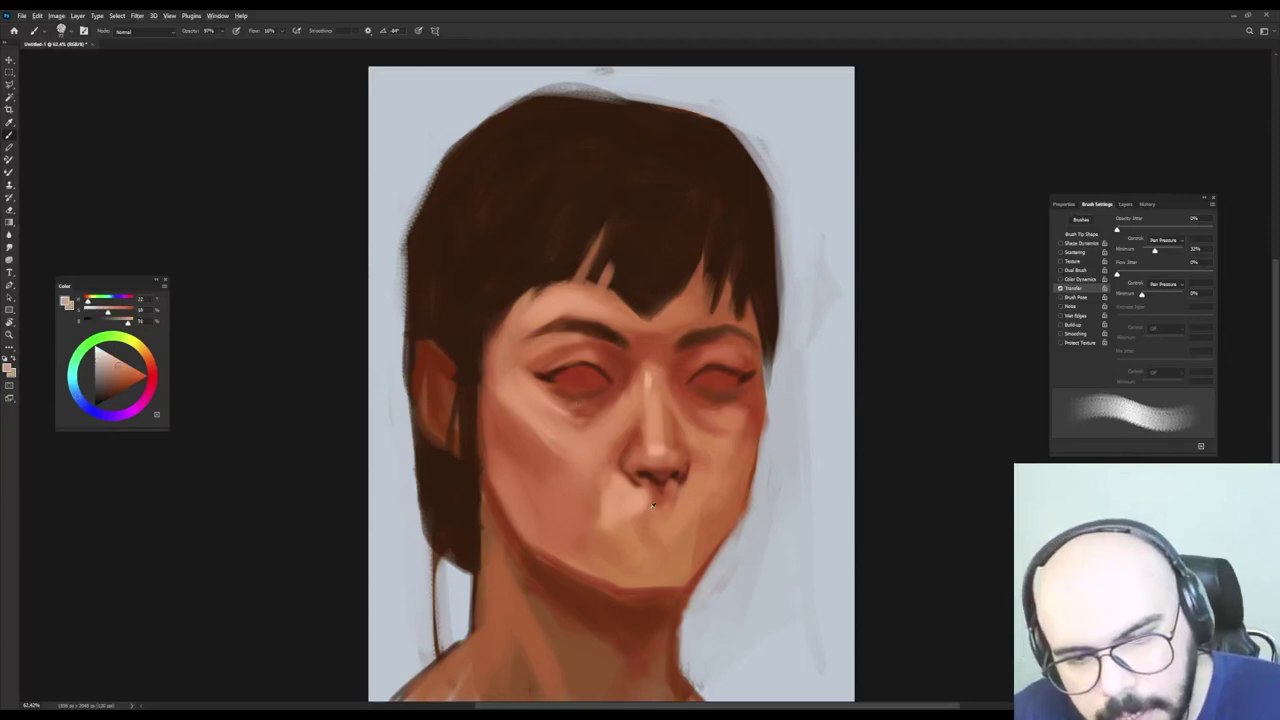
{"action": "left_click", "coordinate": [583, 373], "text": "alt"}
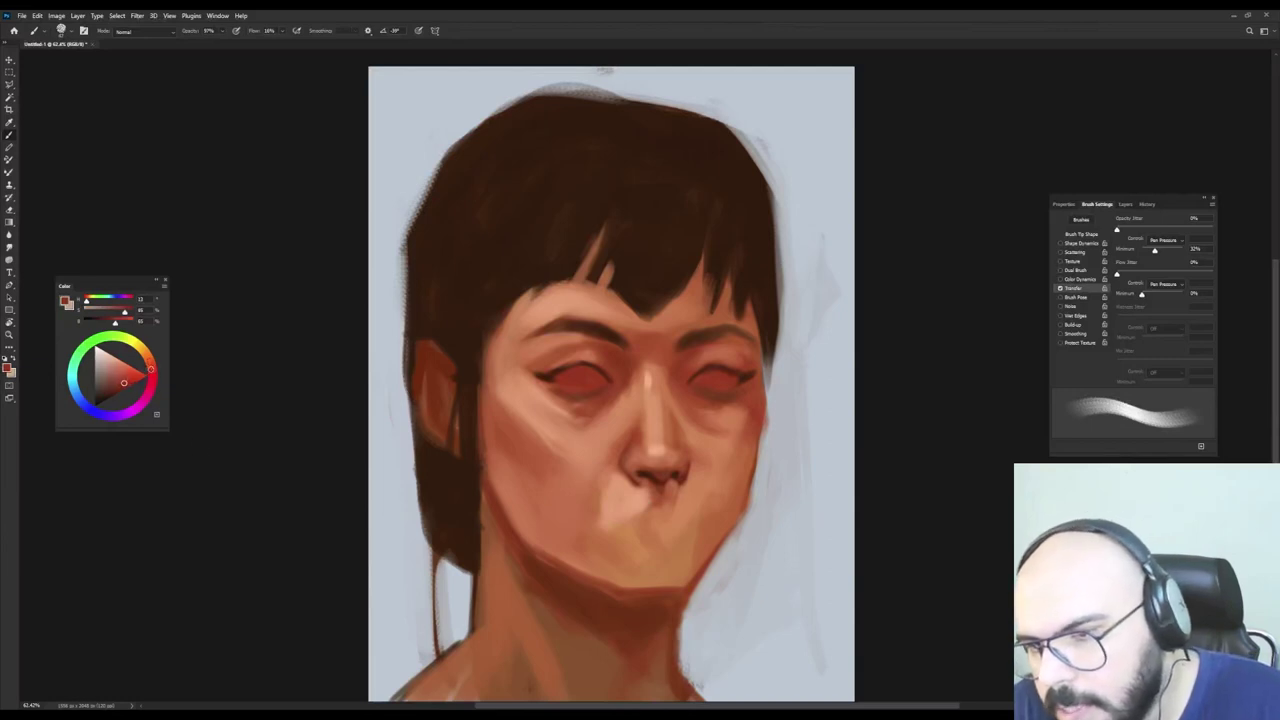
{"action": "left_click_drag", "start_coordinate": [124, 383], "coordinate": [128, 385]}
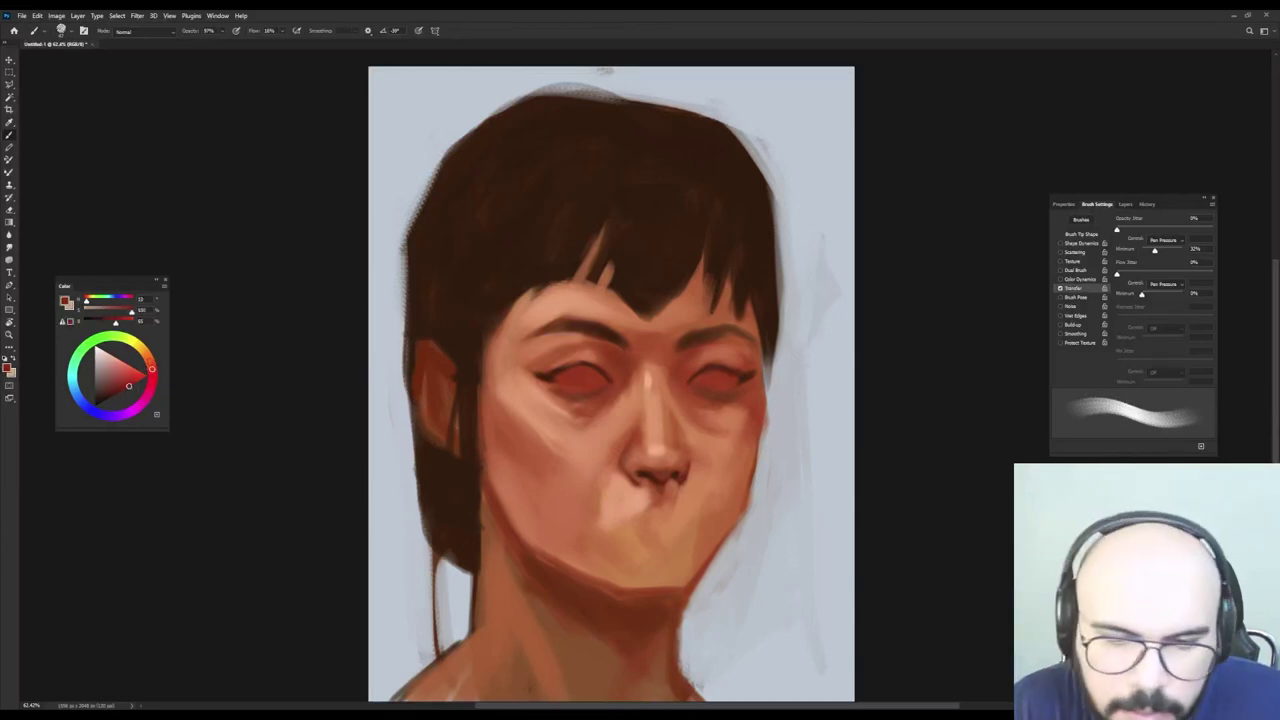
{"action": "left_click_drag", "start_coordinate": [610, 518], "coordinate": [634, 524]}
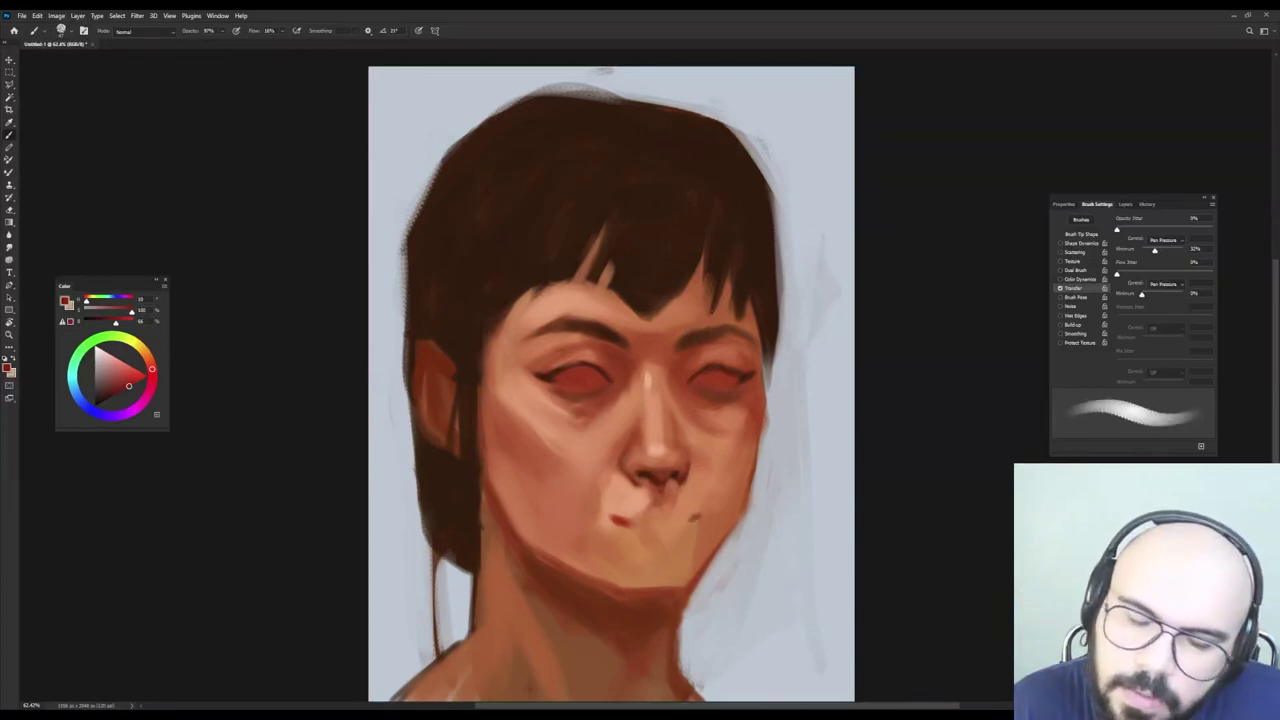
Rotate the brush tip, undo the stroke at the near mouth corner and paint the upper lip in saturated dark red.
{"action": "key", "text": "shift+Right"}
{"action": "key", "text": "shift+Right"}
{"action": "key", "text": "shift+Right"}
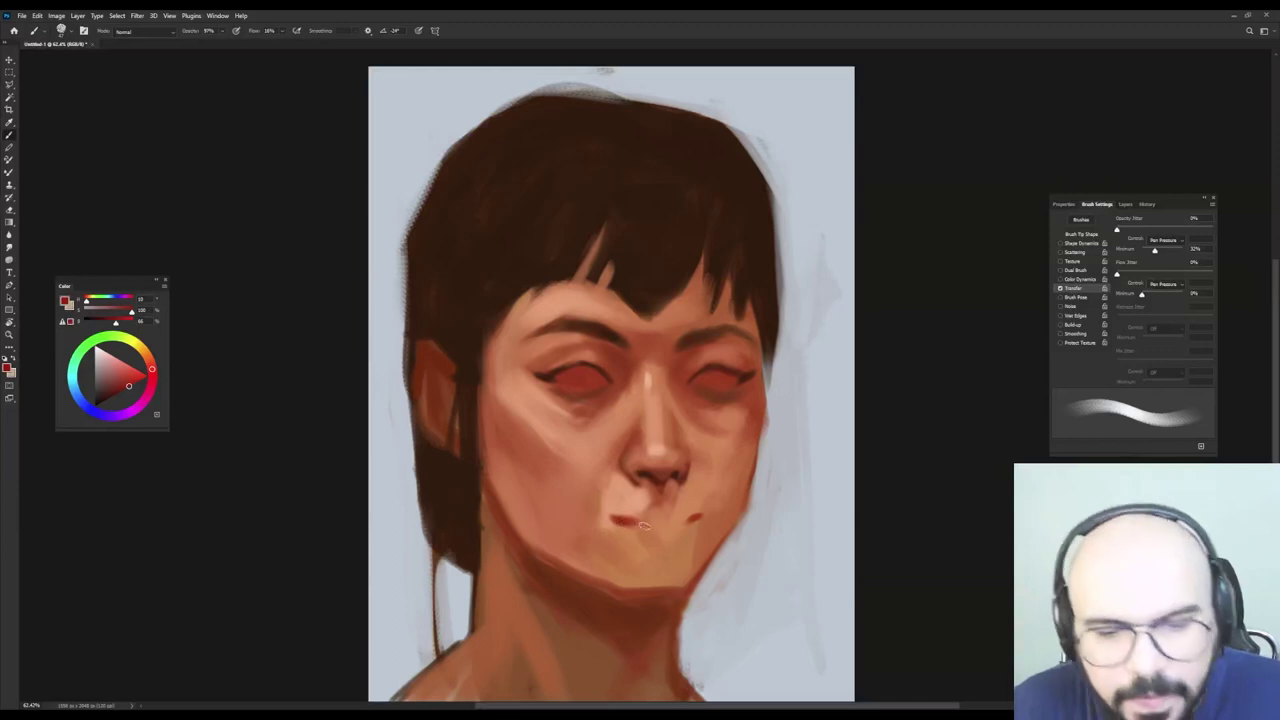
{"action": "key", "text": "ctrl+z"}
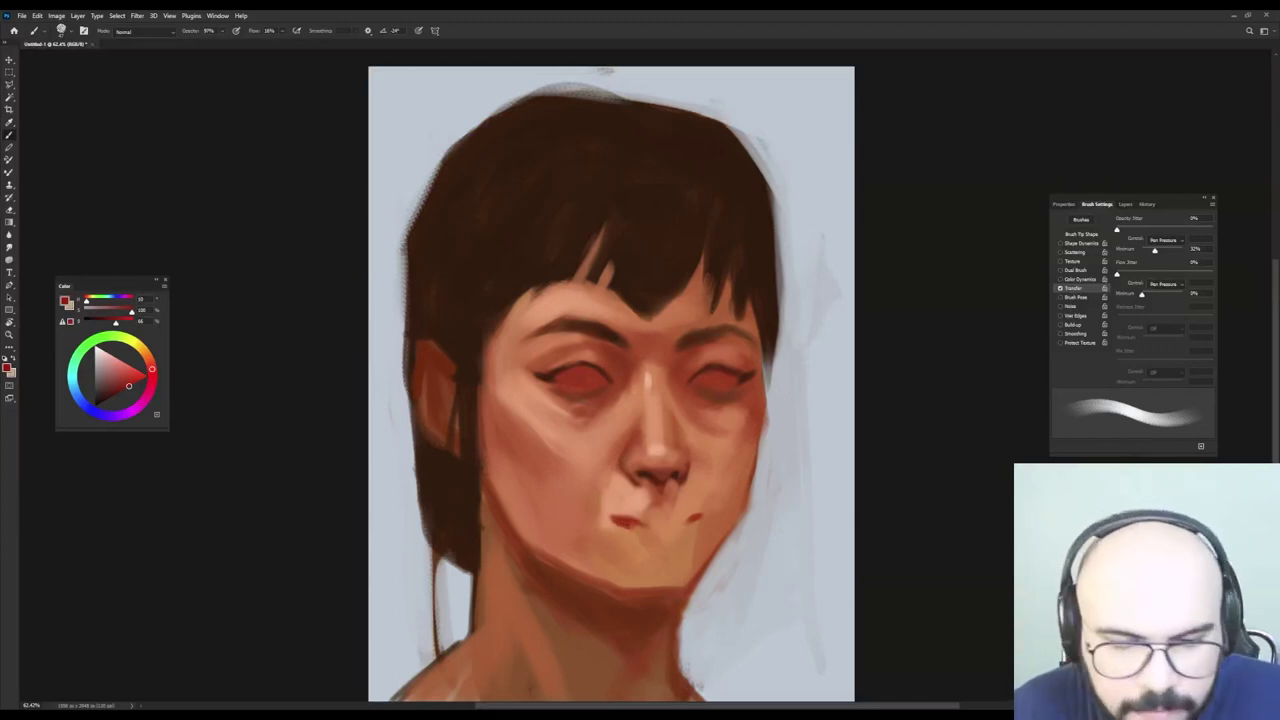
{"action": "mouse_move", "coordinate": [640, 527]}
{"action": "left_mouse_down"}
{"action": "mouse_move", "coordinate": [684, 521]}
{"action": "mouse_move", "coordinate": [622, 525]}
{"action": "mouse_move", "coordinate": [670, 510]}
{"action": "mouse_move", "coordinate": [690, 522]}
{"action": "left_mouse_up"}
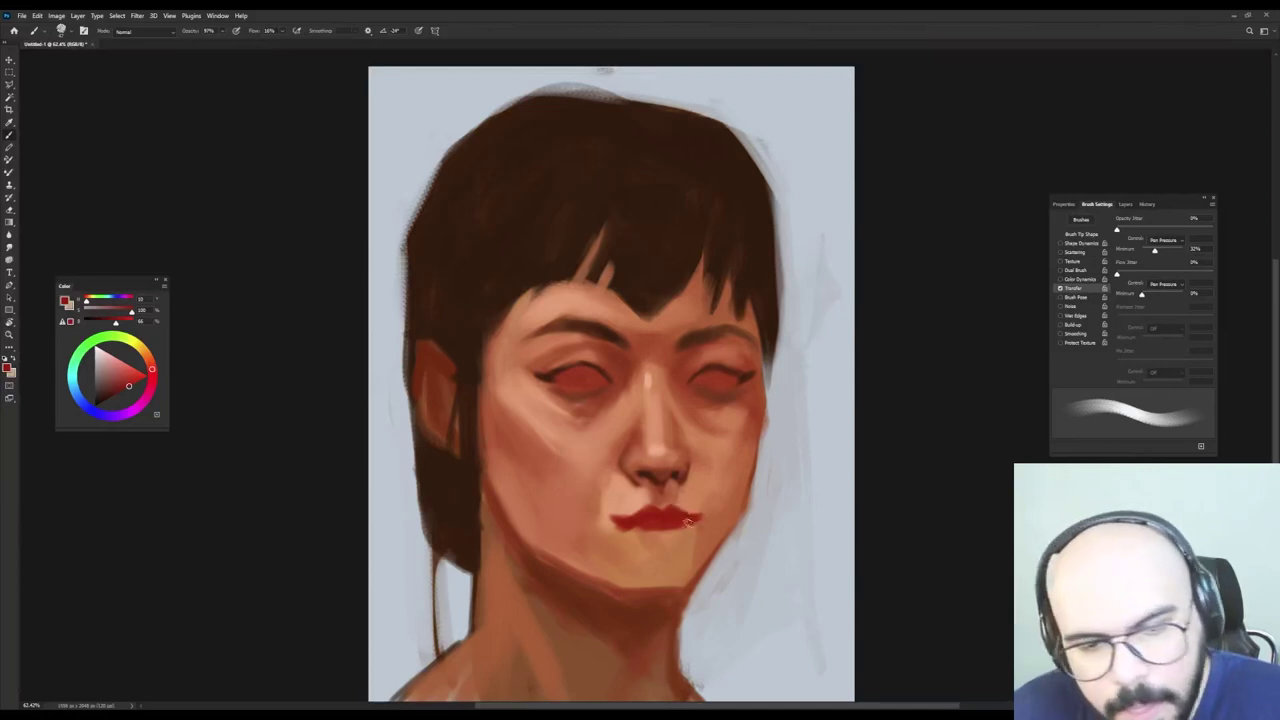
Clean up the mouth corners and the skin around the upper lip with sampled skin tones and a larger brush.
{"action": "left_click", "coordinate": [692, 509], "text": "alt"}
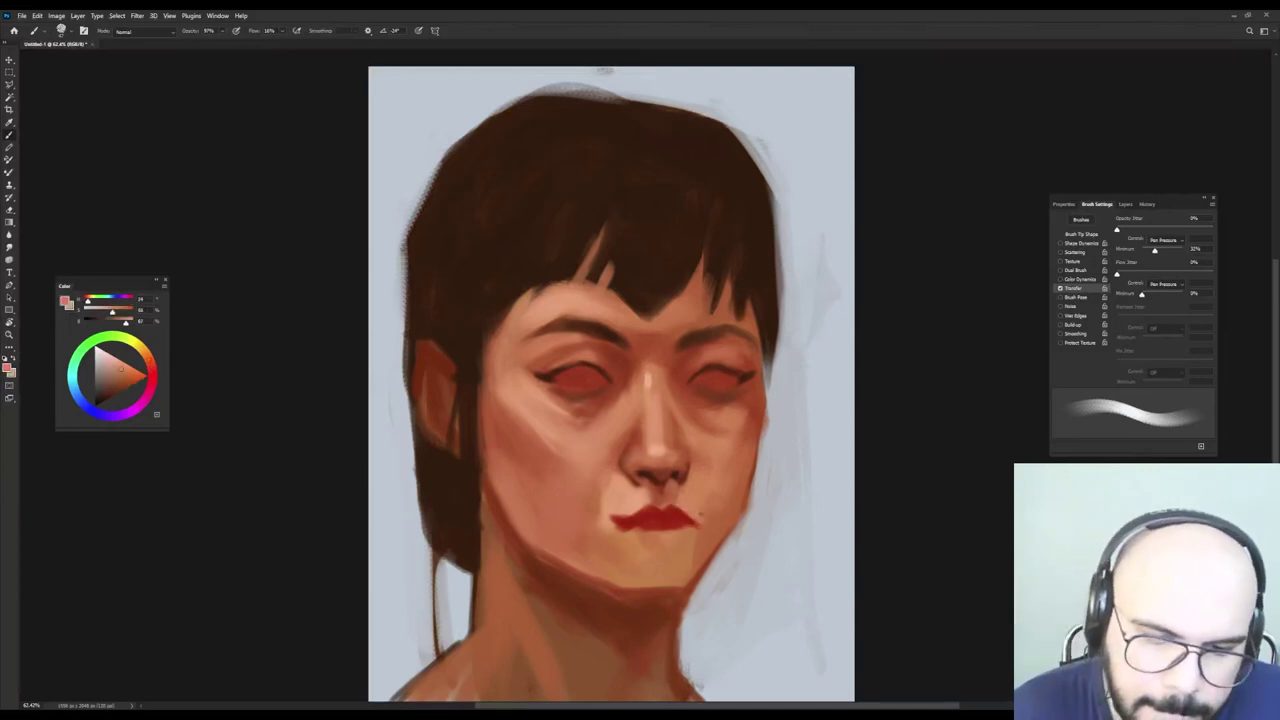
{"action": "left_click", "coordinate": [625, 502], "text": "alt"}
{"action": "key", "text": "]"}
{"action": "key", "text": "]"}
{"action": "left_click_drag", "start_coordinate": [612, 516], "coordinate": [622, 524]}
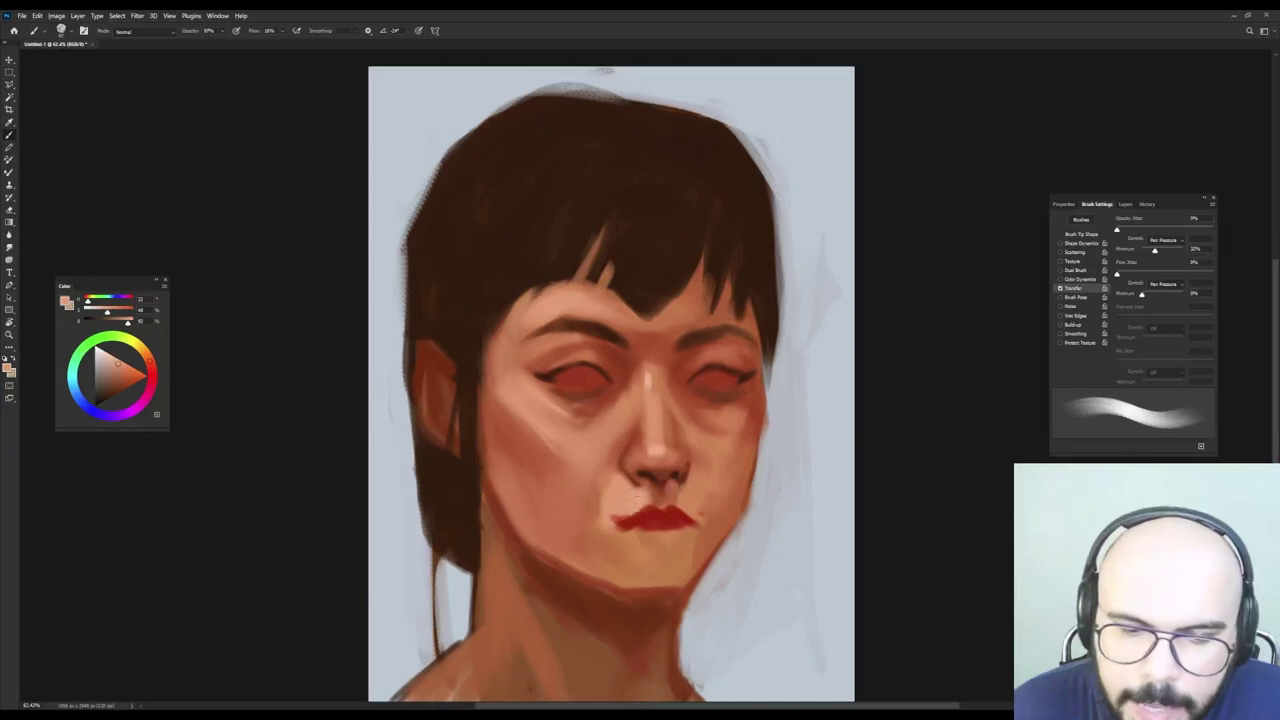
{"action": "left_click", "coordinate": [618, 494], "text": "alt"}
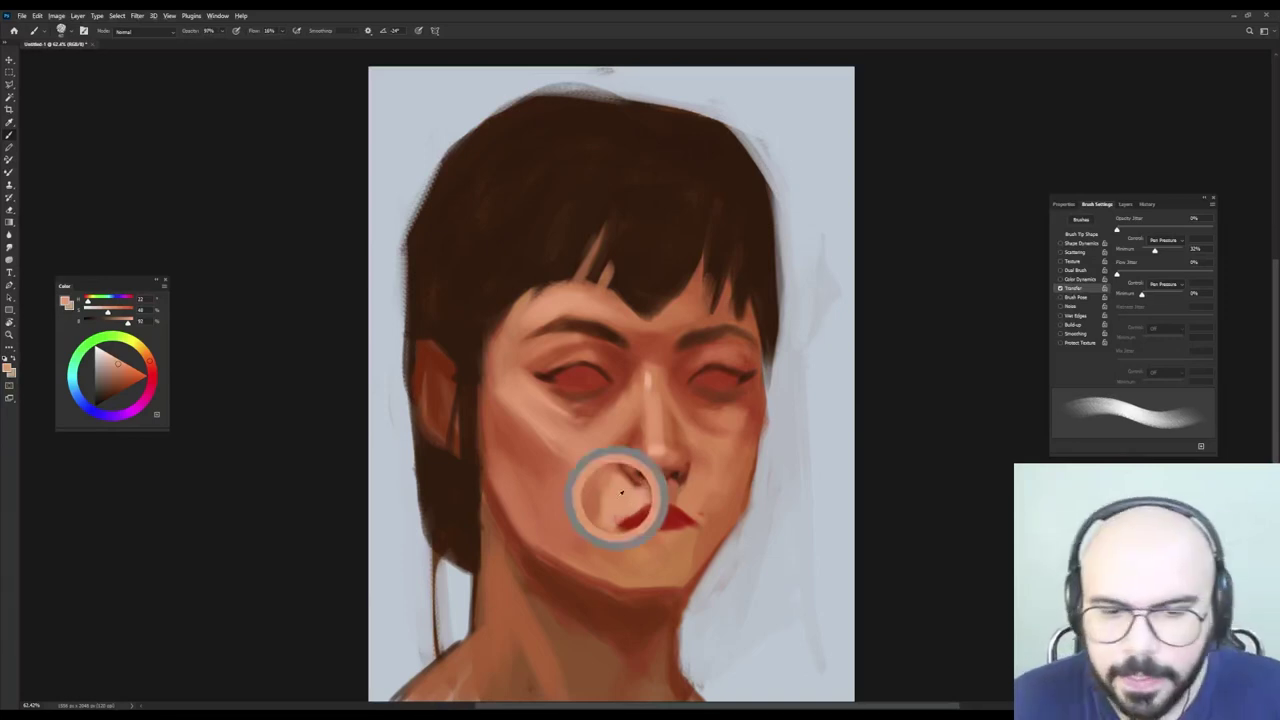
{"action": "left_click", "coordinate": [613, 502], "text": "alt"}
{"action": "key", "text": "]"}
{"action": "key", "text": "]"}
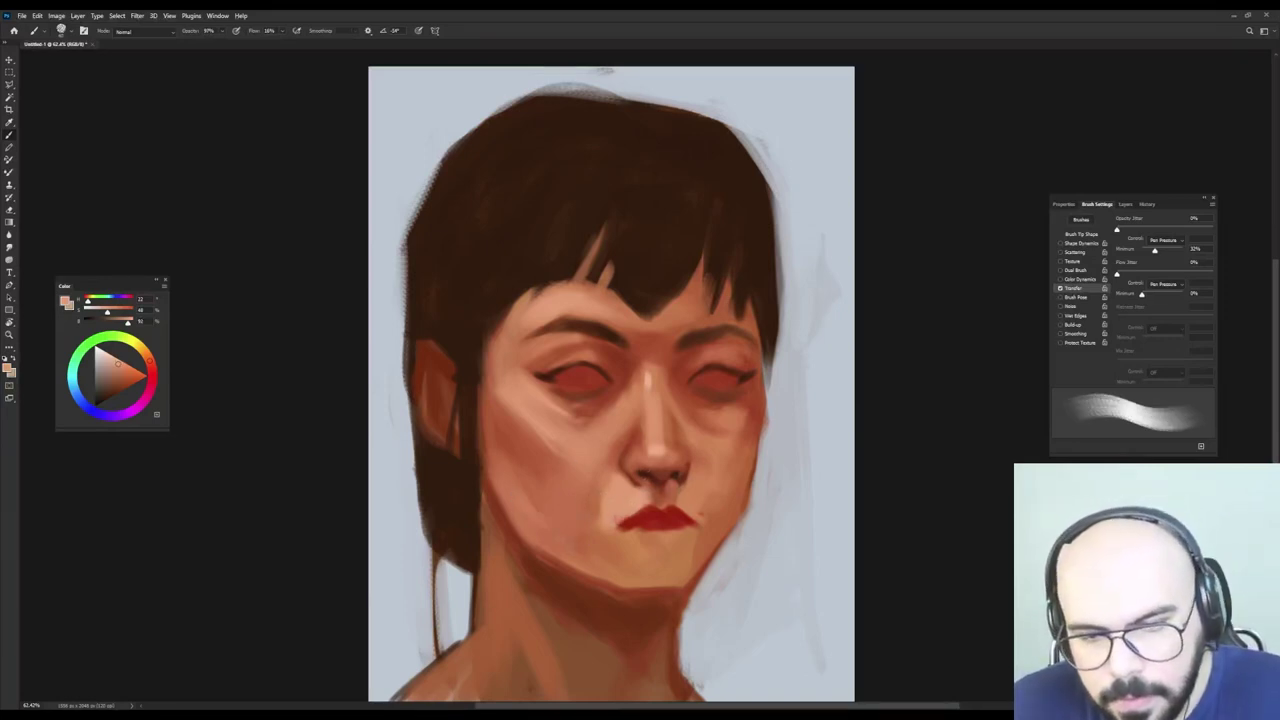
Paint a light highlight along the near jawline with skin tone sampled beside the nose and blend it into the cheek.
{"action": "left_click", "coordinate": [626, 492], "text": "alt"}
{"action": "mouse_move", "coordinate": [527, 510]}
{"action": "left_mouse_down"}
{"action": "mouse_move", "coordinate": [502, 480]}
{"action": "mouse_move", "coordinate": [578, 570]}
{"action": "left_mouse_up"}
{"action": "left_click", "coordinate": [520, 506], "text": "alt"}
{"action": "left_click", "coordinate": [544, 505], "text": "alt"}
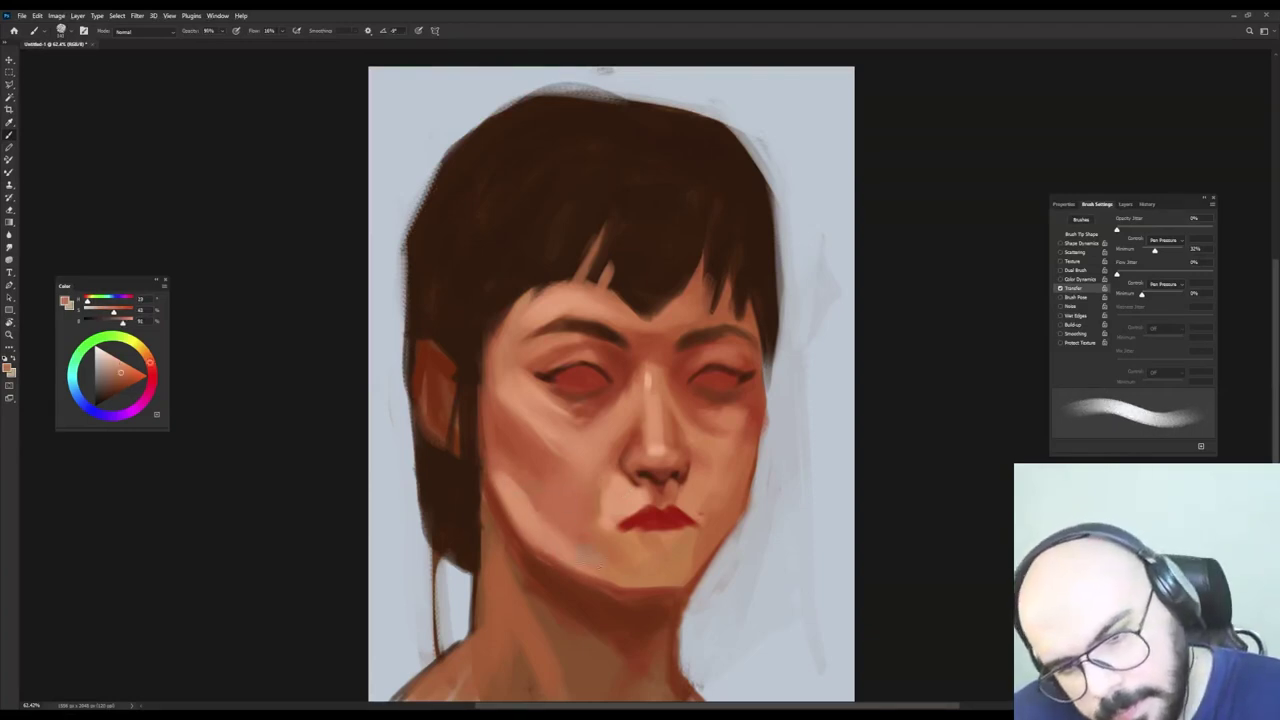
{"action": "left_click", "coordinate": [631, 489], "text": "alt"}
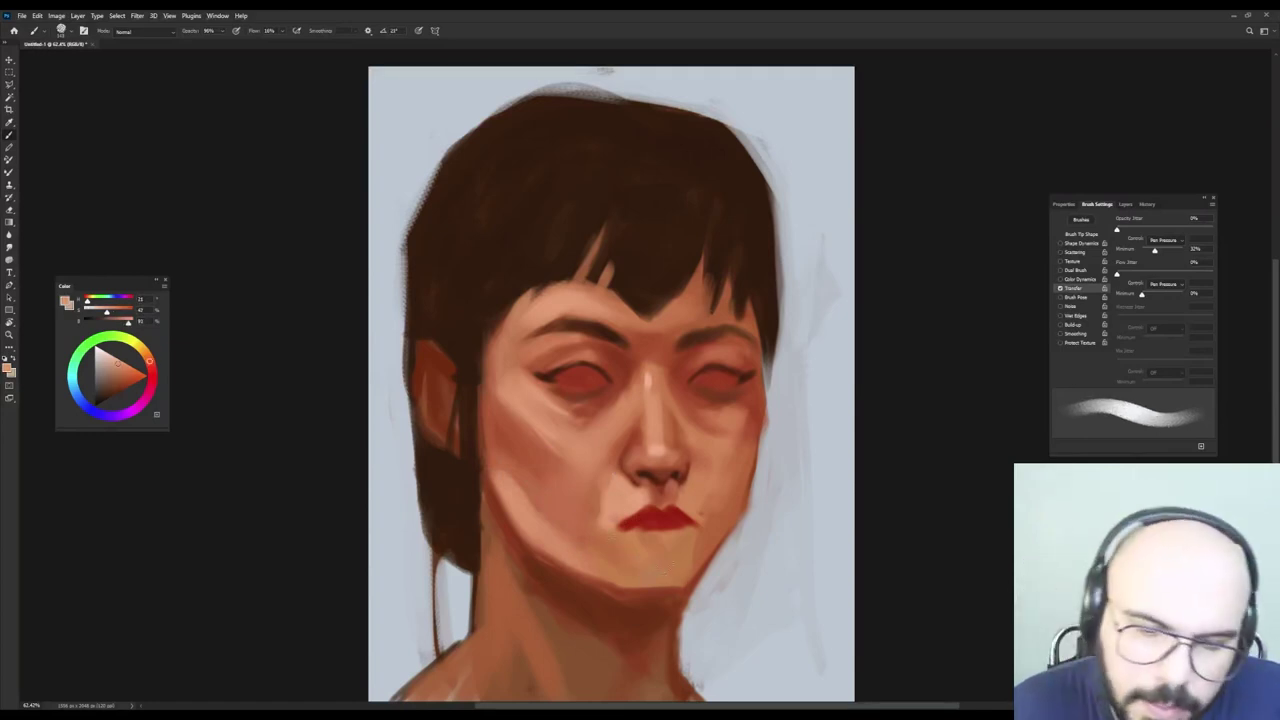
Brighten the chin below the mouth with a light skin tone and darken the upper lip with a deep red.
{"action": "left_click_drag", "start_coordinate": [640, 558], "coordinate": [682, 568]}
{"action": "left_click", "coordinate": [640, 348], "text": "alt"}
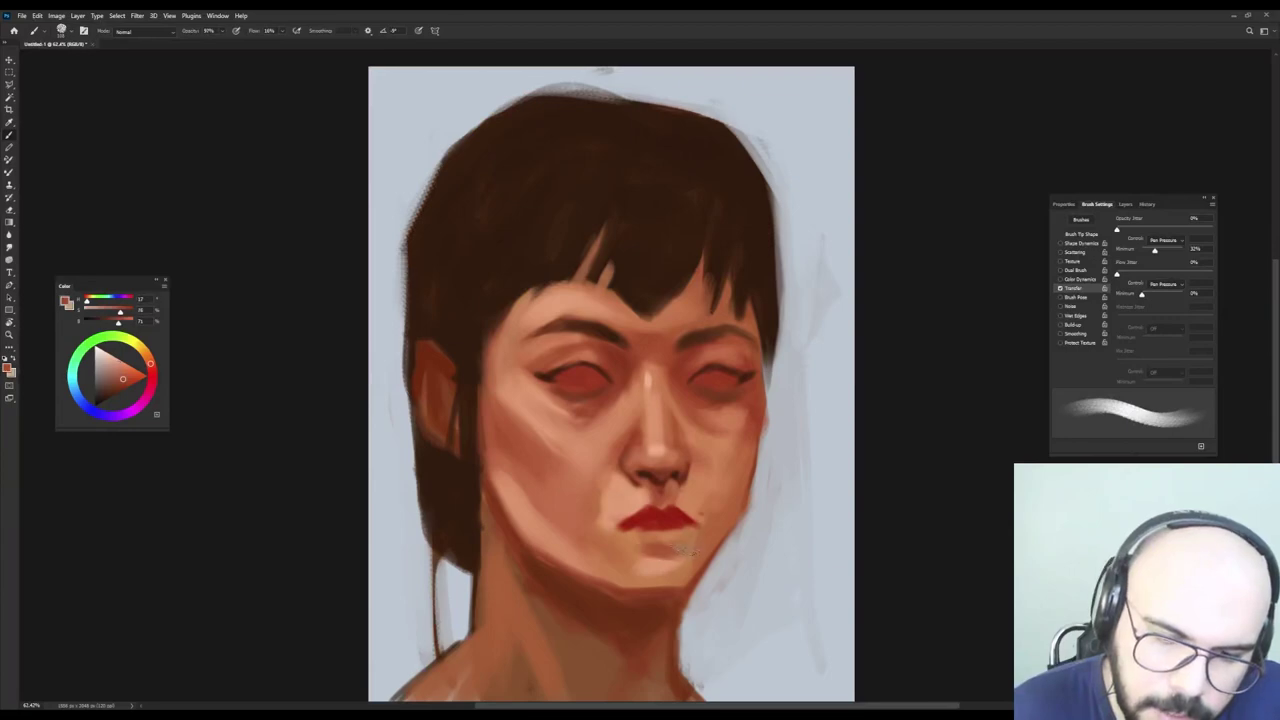
{"action": "left_click", "coordinate": [649, 509], "text": "alt"}
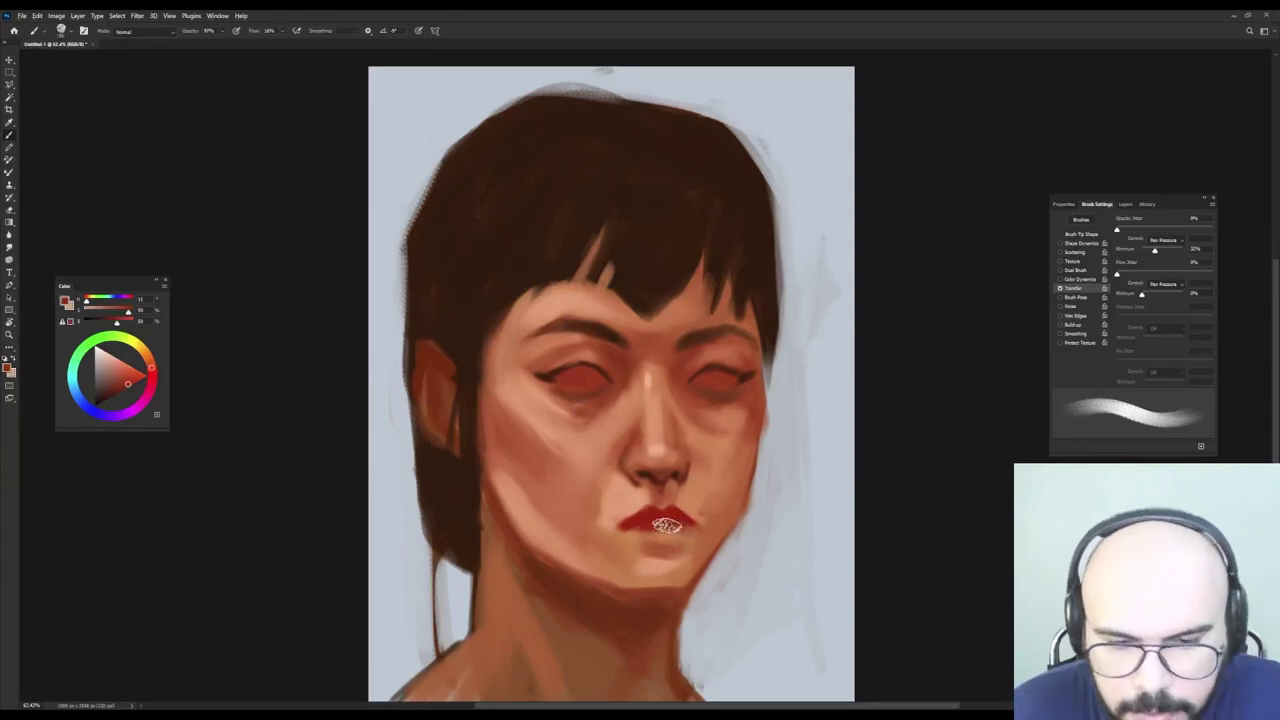
{"action": "left_click", "coordinate": [121, 390]}
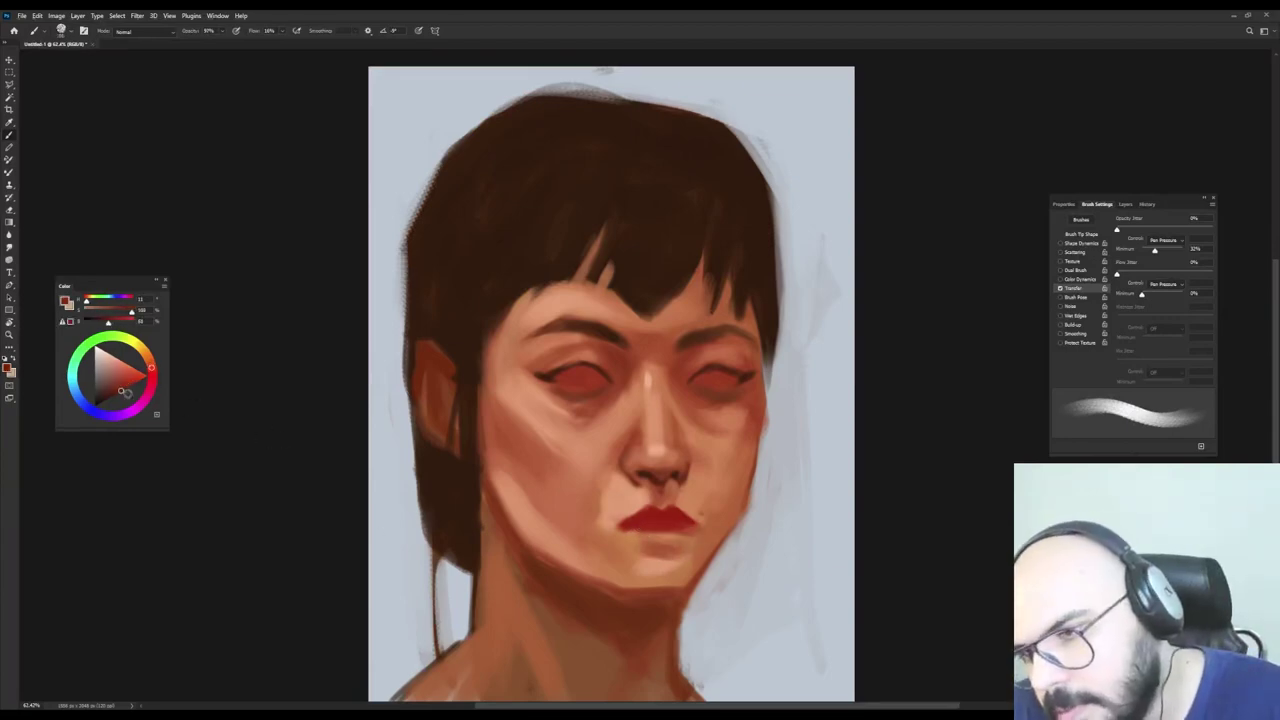
{"action": "mouse_move", "coordinate": [626, 531]}
{"action": "left_mouse_down"}
{"action": "mouse_move", "coordinate": [652, 514]}
{"action": "mouse_move", "coordinate": [671, 524]}
{"action": "left_mouse_up"}
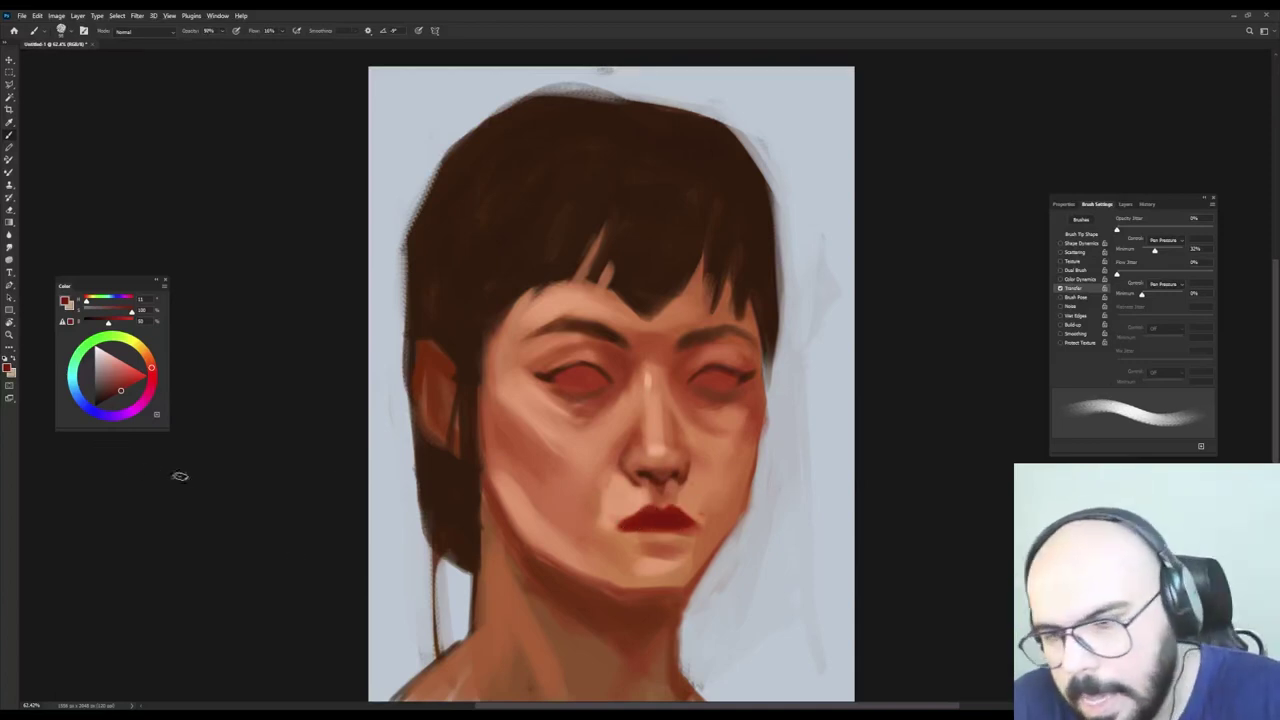
Build up the lower lip with a lighter, less saturated red, adjusting the brush size and angle to its shape.
{"action": "left_click", "coordinate": [125, 387]}
{"action": "left_click_drag", "start_coordinate": [125, 387], "coordinate": [125, 379]}
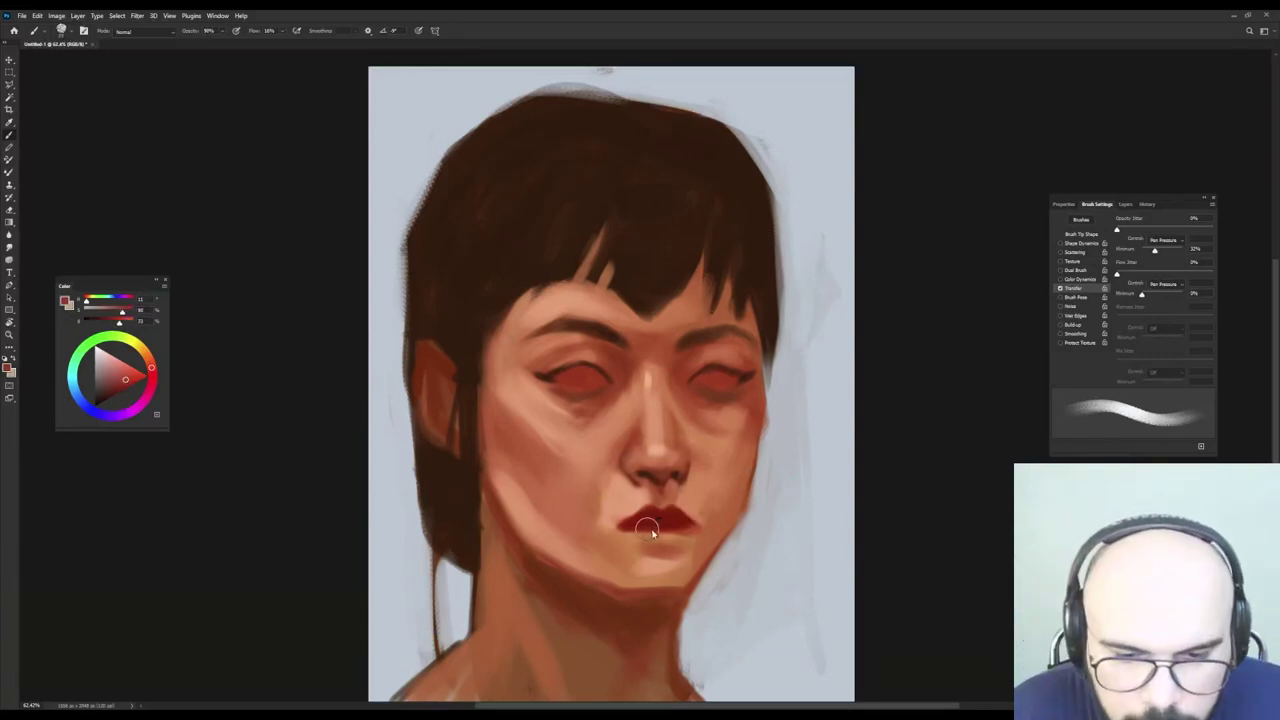
{"action": "key", "text": "]"}
{"action": "key", "text": "]"}
{"action": "key", "text": "["}
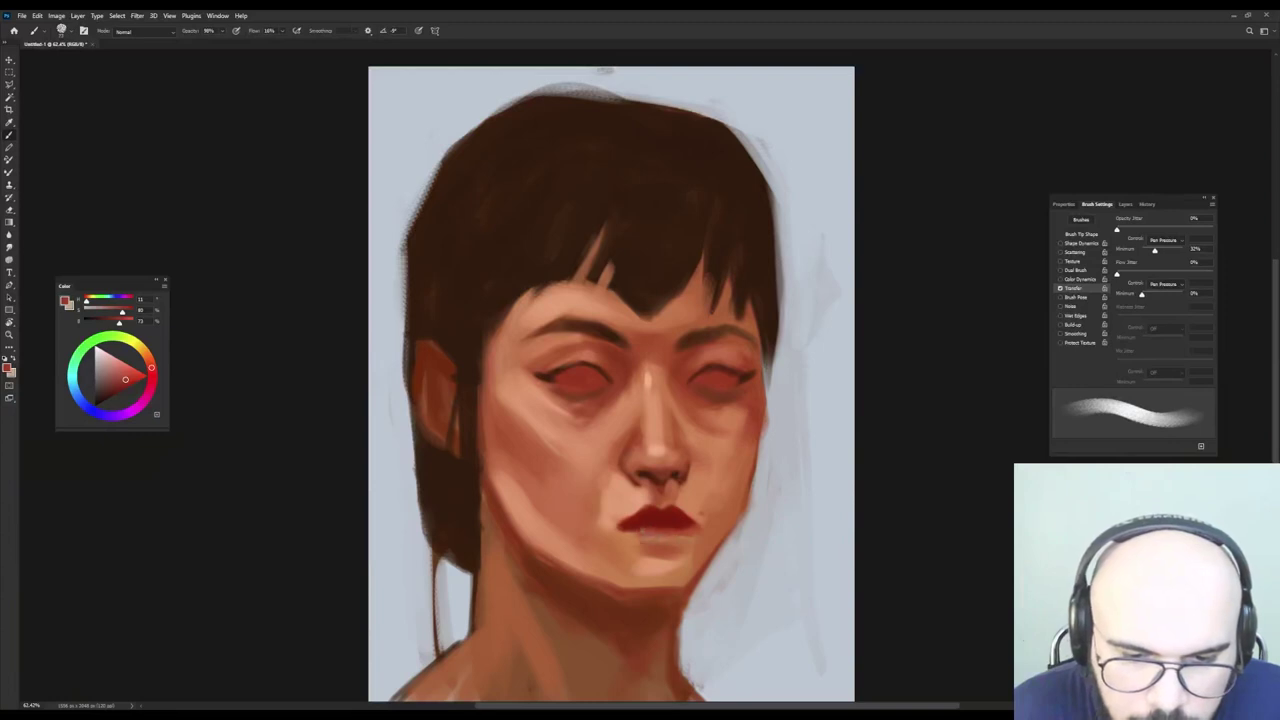
{"action": "mouse_move", "coordinate": [645, 534]}
{"action": "left_mouse_down"}
{"action": "mouse_move", "coordinate": [676, 534]}
{"action": "mouse_move", "coordinate": [642, 535]}
{"action": "left_mouse_up"}
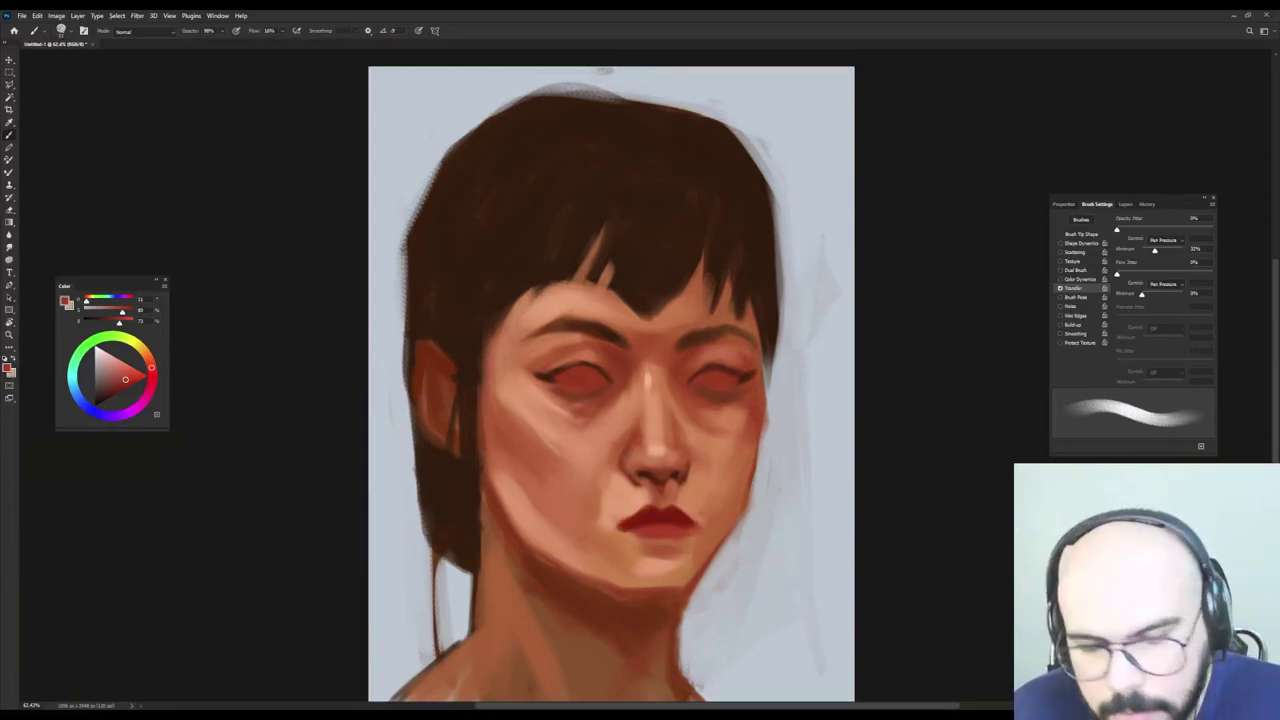
{"action": "key", "text": "shift+Left"}
{"action": "key", "text": "shift+Right"}
{"action": "key", "text": "shift+Right"}
{"action": "key", "text": "shift+Right"}
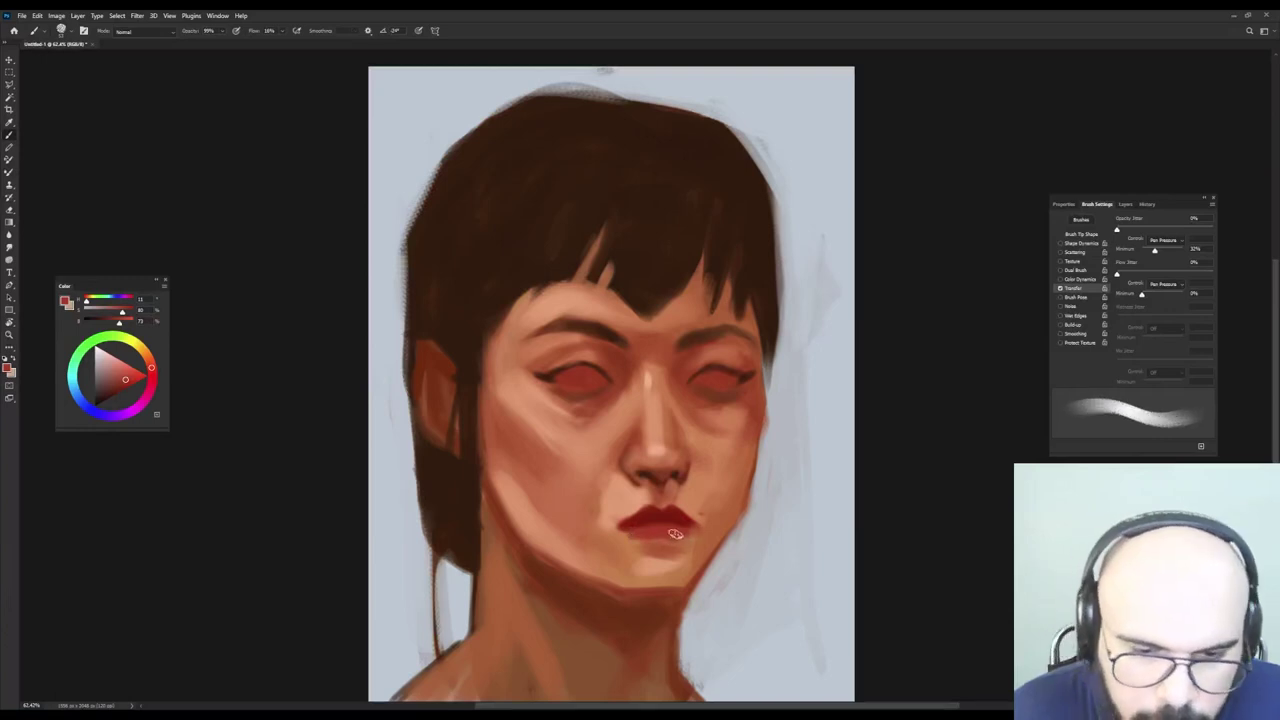
Paint a reddish-brown shadow beneath the lower lip using a colour sampled from the face.
{"action": "left_click", "coordinate": [627, 359], "text": "alt"}
{"action": "key", "text": "shift+Left"}
{"action": "key", "text": "shift+Left"}
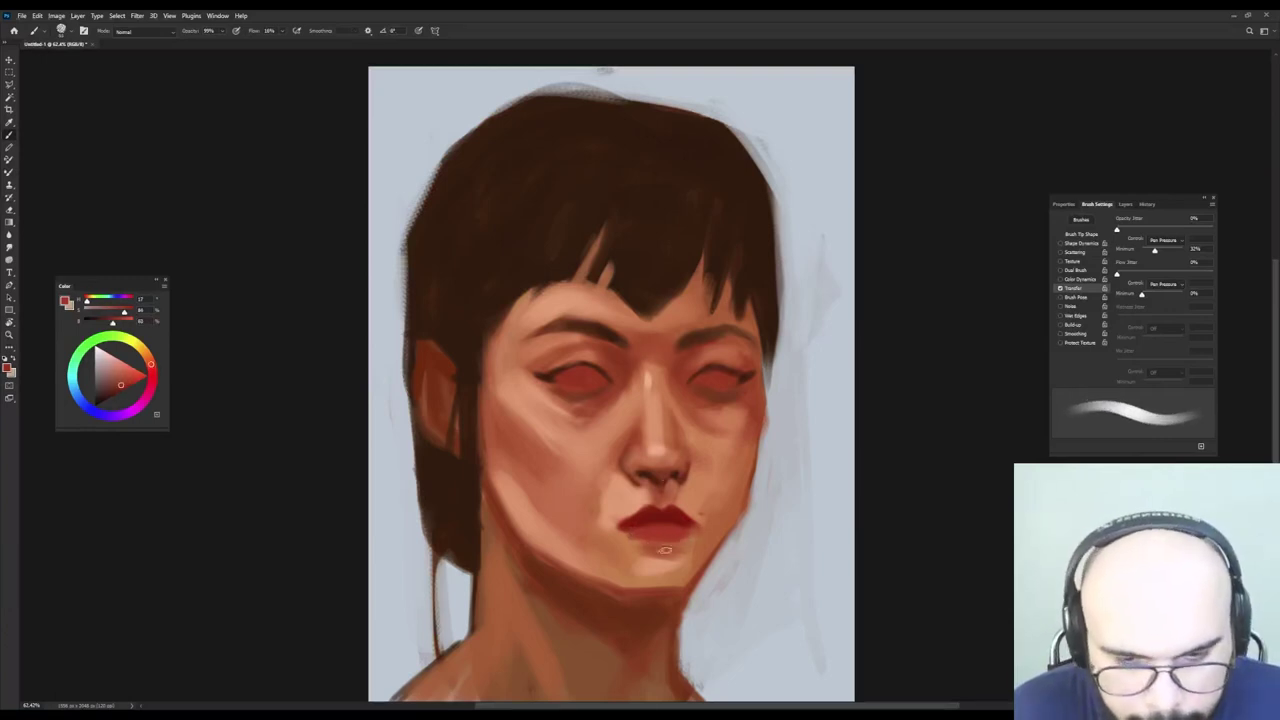
{"action": "left_click_drag", "start_coordinate": [643, 545], "coordinate": [684, 551]}
Clean up the far mouth corner and the skin around it with sampled light skin tones at 100% brush opacity.
{"action": "key", "text": "]"}
{"action": "left_click", "coordinate": [605, 510], "text": "alt"}
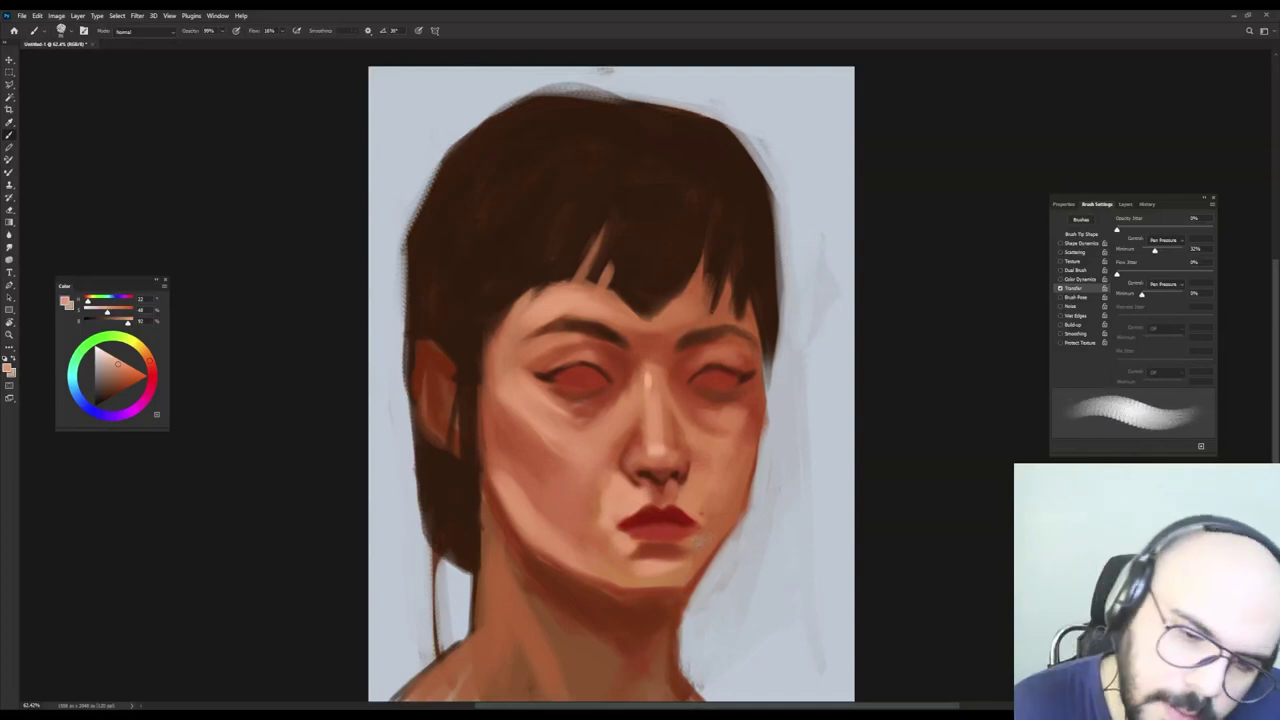
{"action": "left_click_drag", "start_coordinate": [709, 530], "coordinate": [690, 546]}
{"action": "key", "text": "0"}
{"action": "left_click", "coordinate": [708, 516], "text": "alt"}
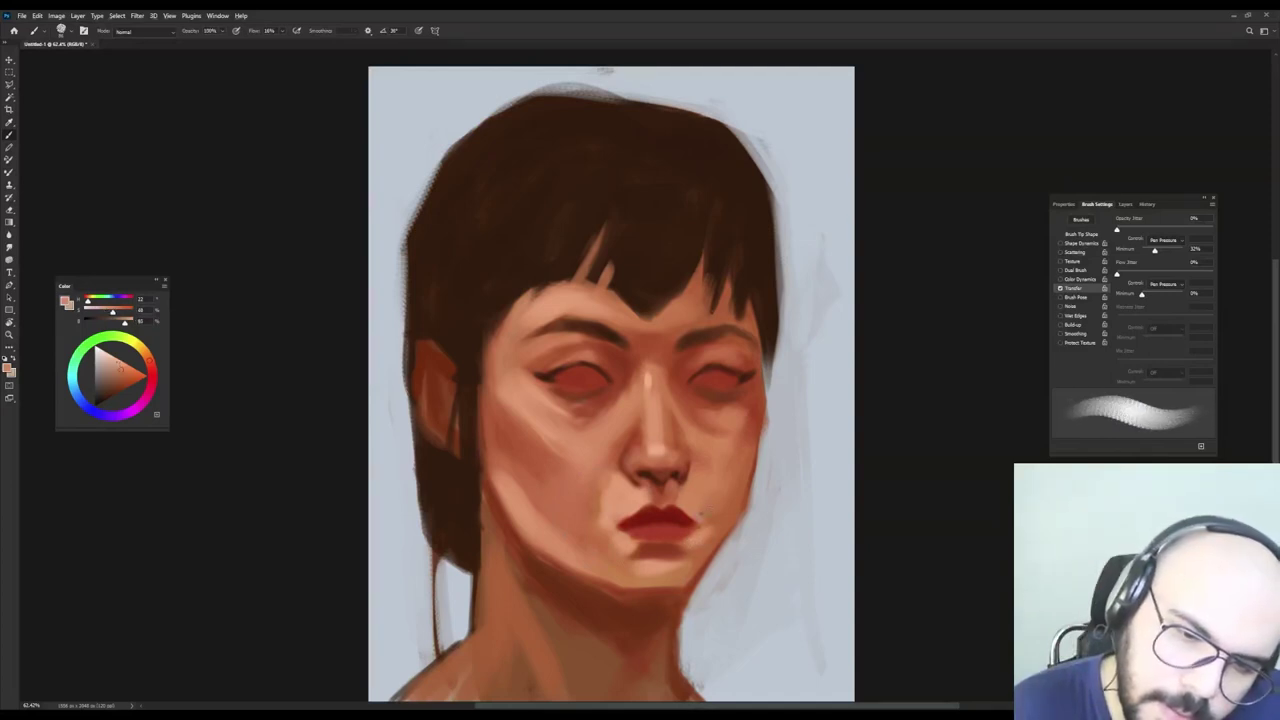
{"action": "key", "text": "shift+Right"}
{"action": "key", "text": "shift+Right"}
{"action": "key", "text": "shift+Right"}
{"action": "key", "text": "shift+Right"}
{"action": "left_click", "coordinate": [694, 498], "text": "alt"}
{"action": "left_click", "coordinate": [634, 492], "text": "alt"}
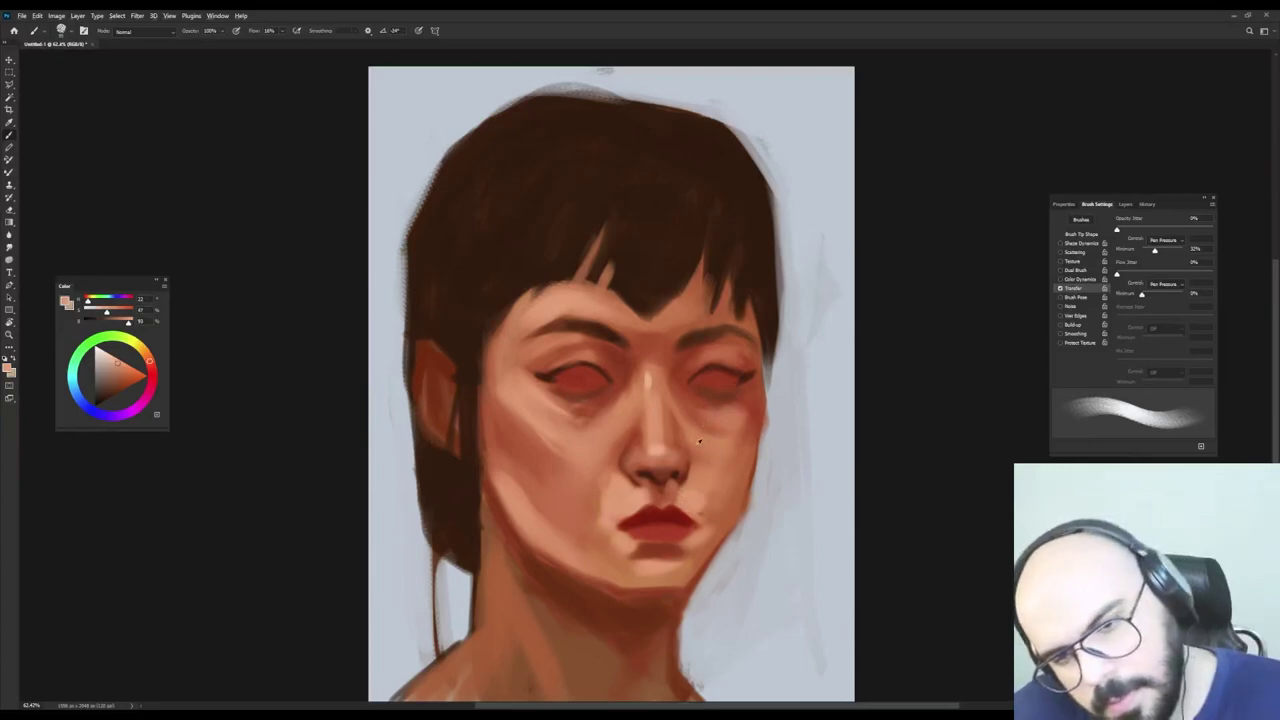
Soften the skin on both sides of the nose with sampled mid-light skin tones.
{"action": "left_click_drag", "start_coordinate": [694, 440], "coordinate": [702, 441]}
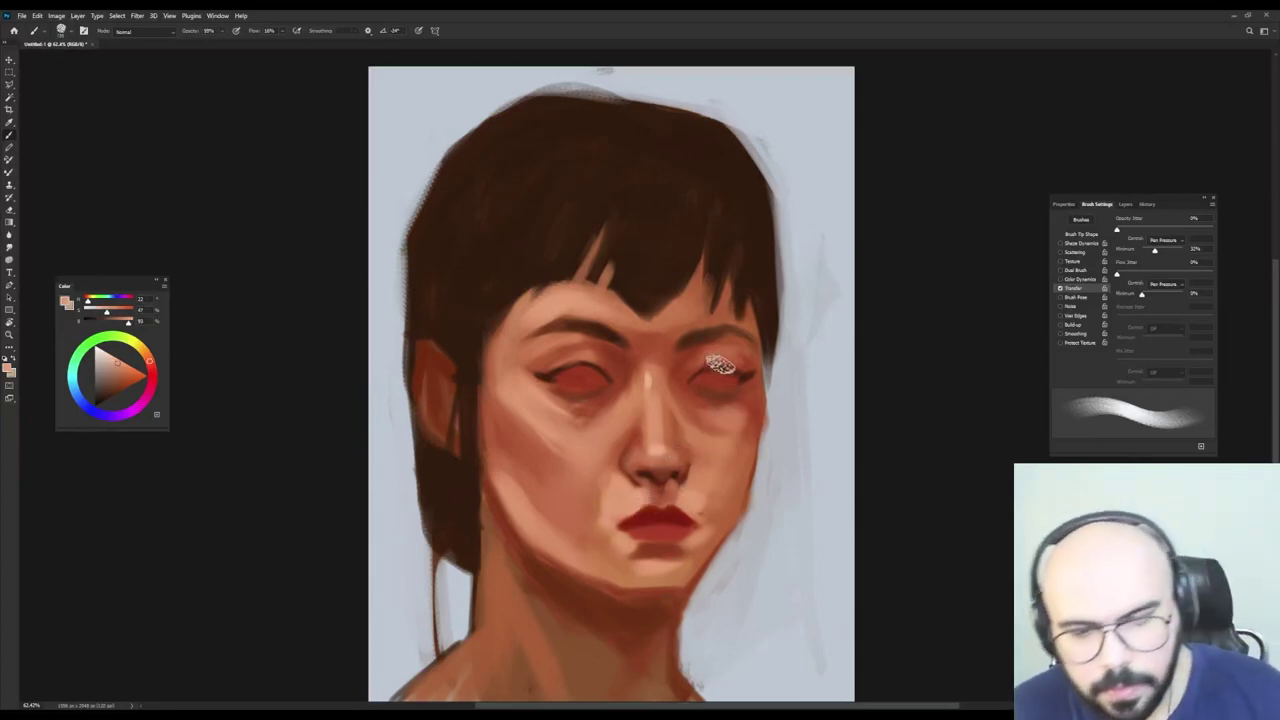
{"action": "left_click_drag", "start_coordinate": [615, 468], "coordinate": [617, 470]}
{"action": "left_click", "coordinate": [612, 495], "text": "alt"}
{"action": "left_click", "coordinate": [594, 442], "text": "alt"}
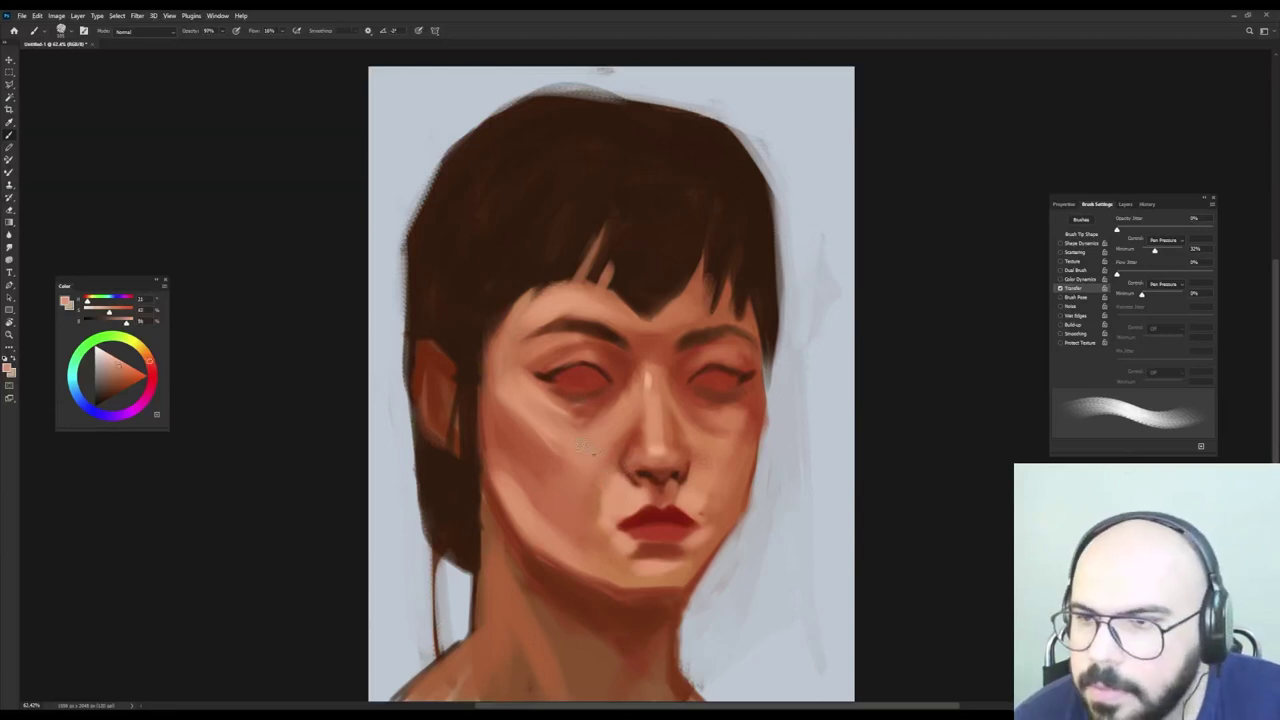
{"action": "key", "text": "shift+Left"}
{"action": "key", "text": "shift+Left"}
{"action": "key", "text": "shift+Left"}
{"action": "key", "text": "shift+Left"}
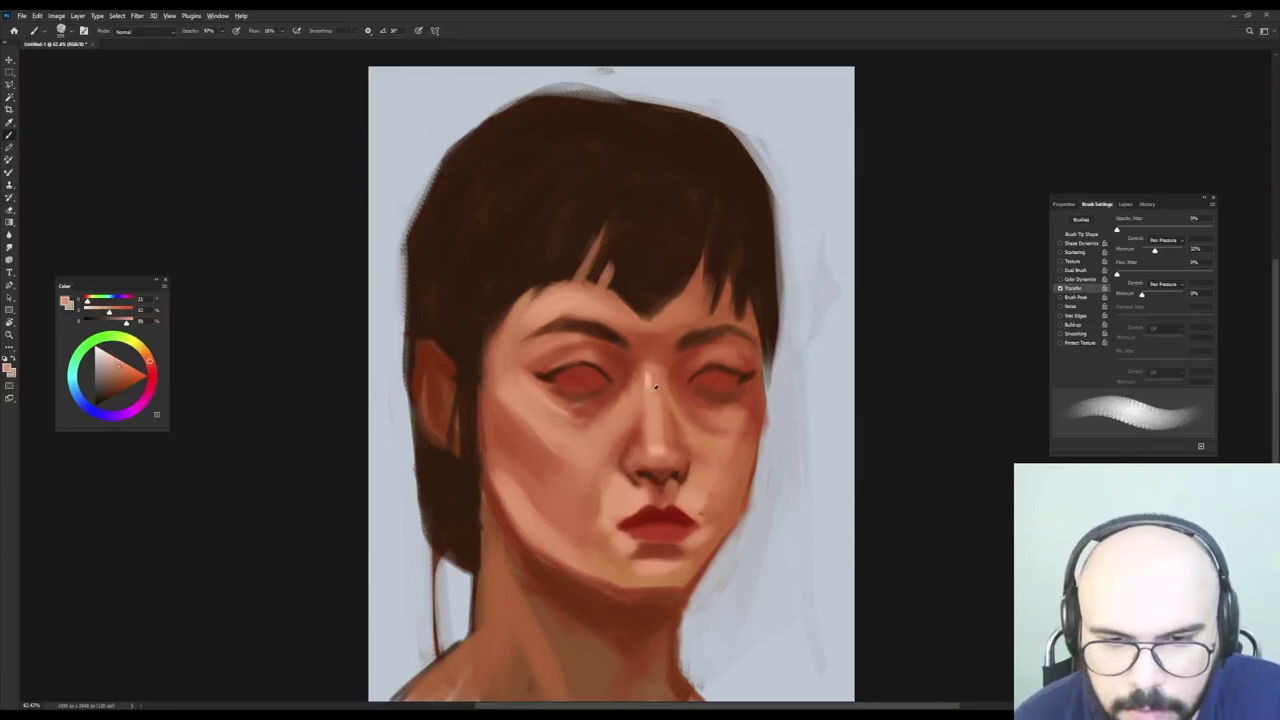
Strengthen the near cheekbone highlight with the nose-bridge skin tone and define the shadow edge beneath it.
{"action": "left_click", "coordinate": [647, 381], "text": "alt"}
{"action": "key", "text": "shift+Right"}
{"action": "key", "text": "shift+Right"}
{"action": "key", "text": "shift+Right"}
{"action": "key", "text": "shift+Right"}
{"action": "key", "text": "shift+Right"}
{"action": "mouse_move", "coordinate": [524, 392]}
{"action": "left_mouse_down"}
{"action": "mouse_move", "coordinate": [556, 422]}
{"action": "mouse_move", "coordinate": [542, 432]}
{"action": "mouse_move", "coordinate": [556, 452]}
{"action": "left_mouse_up"}
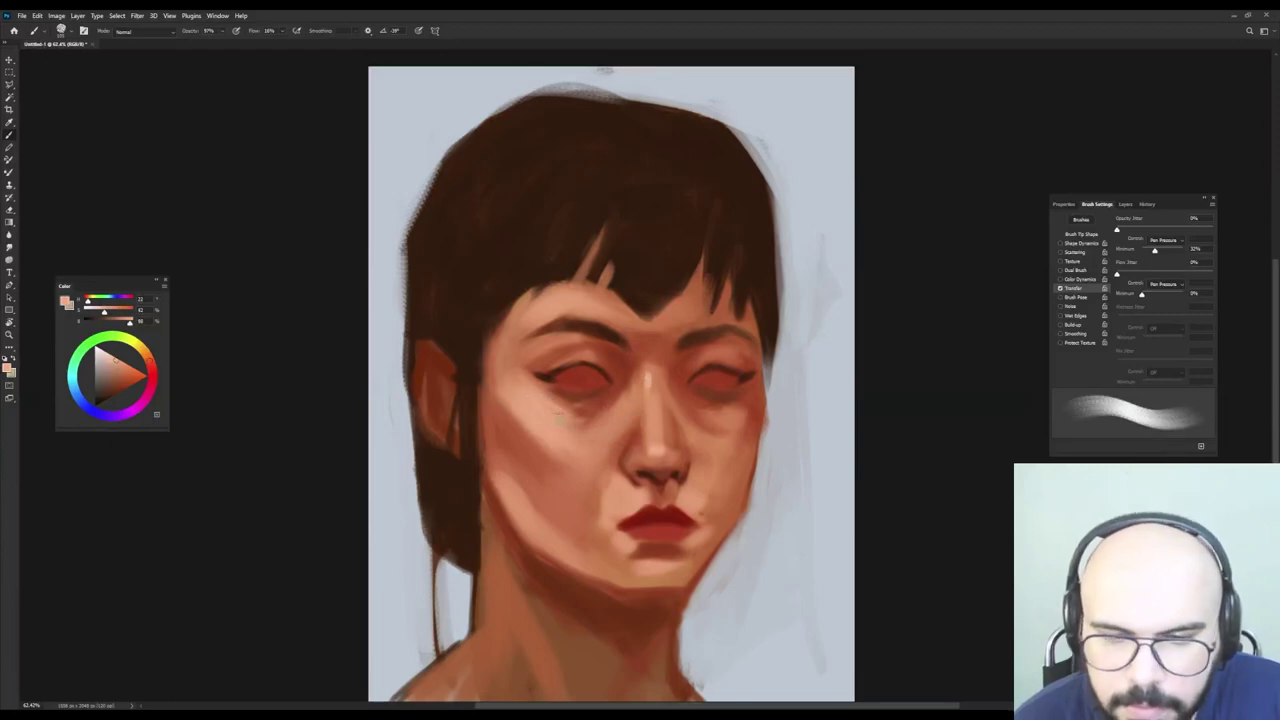
{"action": "left_click", "coordinate": [508, 420], "text": "alt"}
{"action": "mouse_move", "coordinate": [508, 420]}
{"action": "left_mouse_down"}
{"action": "mouse_move", "coordinate": [550, 445]}
{"action": "mouse_move", "coordinate": [572, 470]}
{"action": "left_mouse_up"}
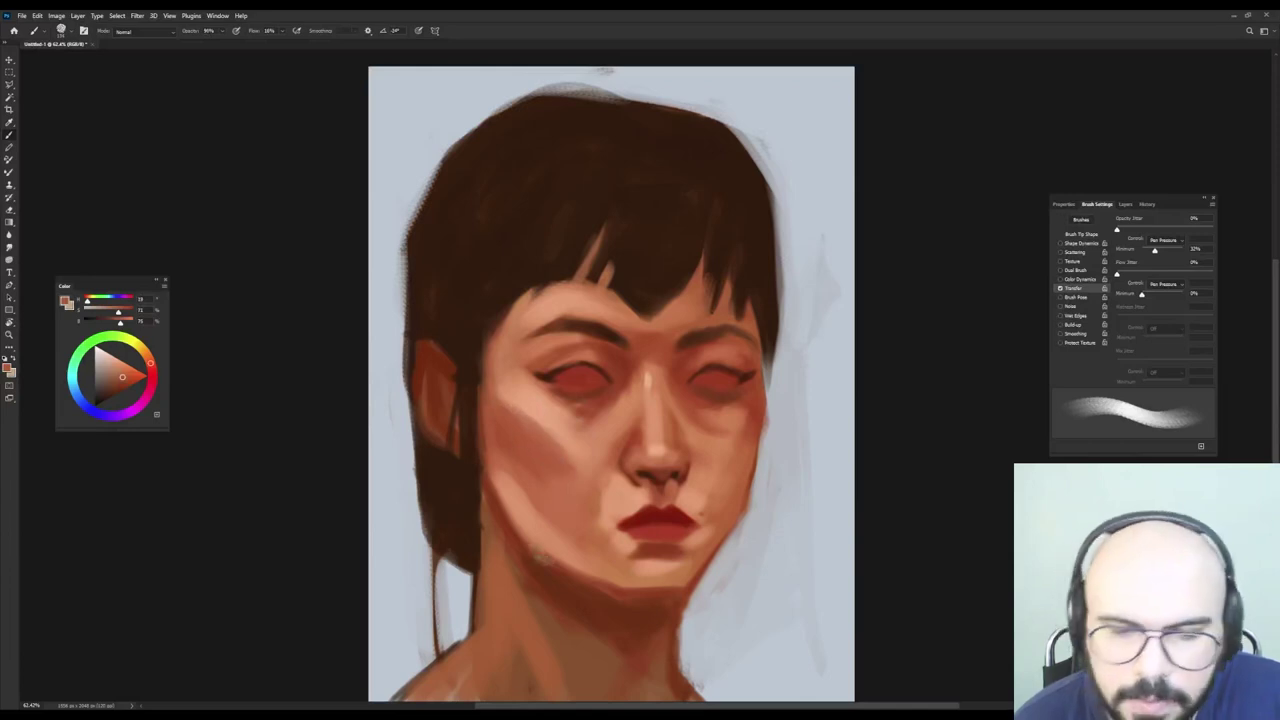
Darken the far contour of the face from cheek to jaw with a sampled reddish brown.
{"action": "left_click", "coordinate": [752, 401], "text": "alt"}
{"action": "key", "text": "shift+Left"}
{"action": "key", "text": "shift+Left"}
{"action": "key", "text": "shift+Left"}
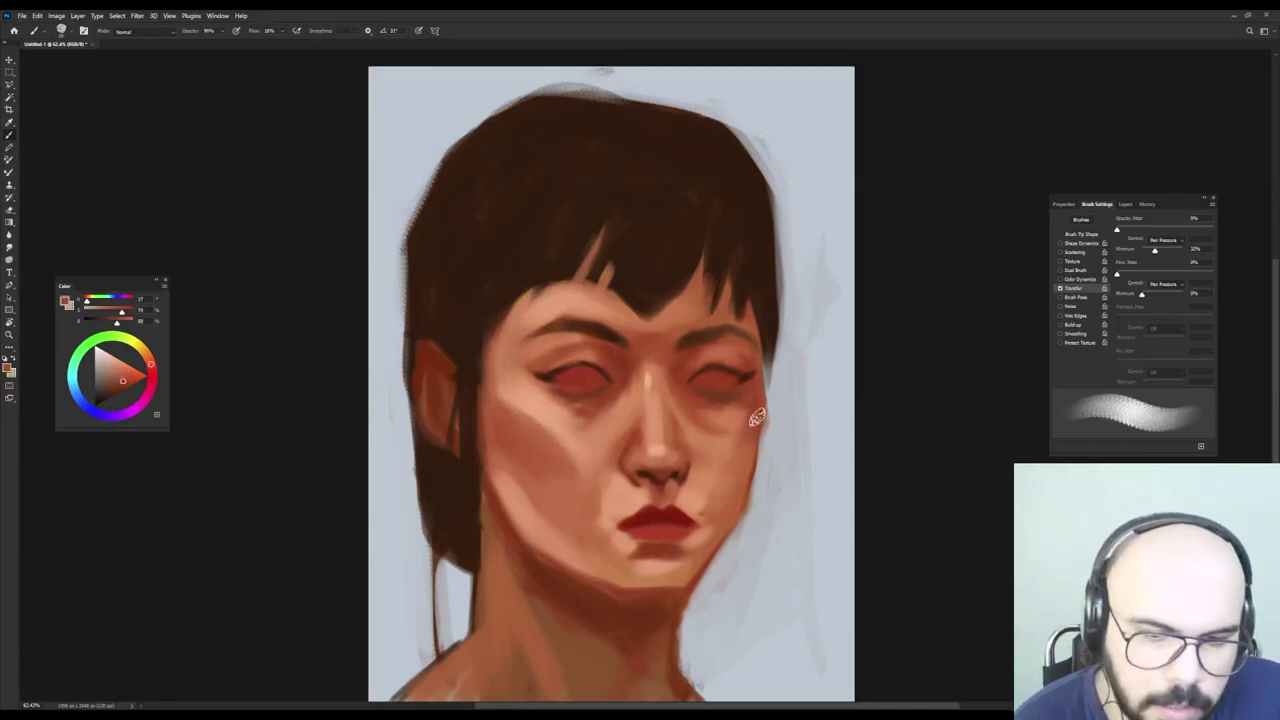
{"action": "left_click_drag", "start_coordinate": [744, 438], "coordinate": [728, 490]}
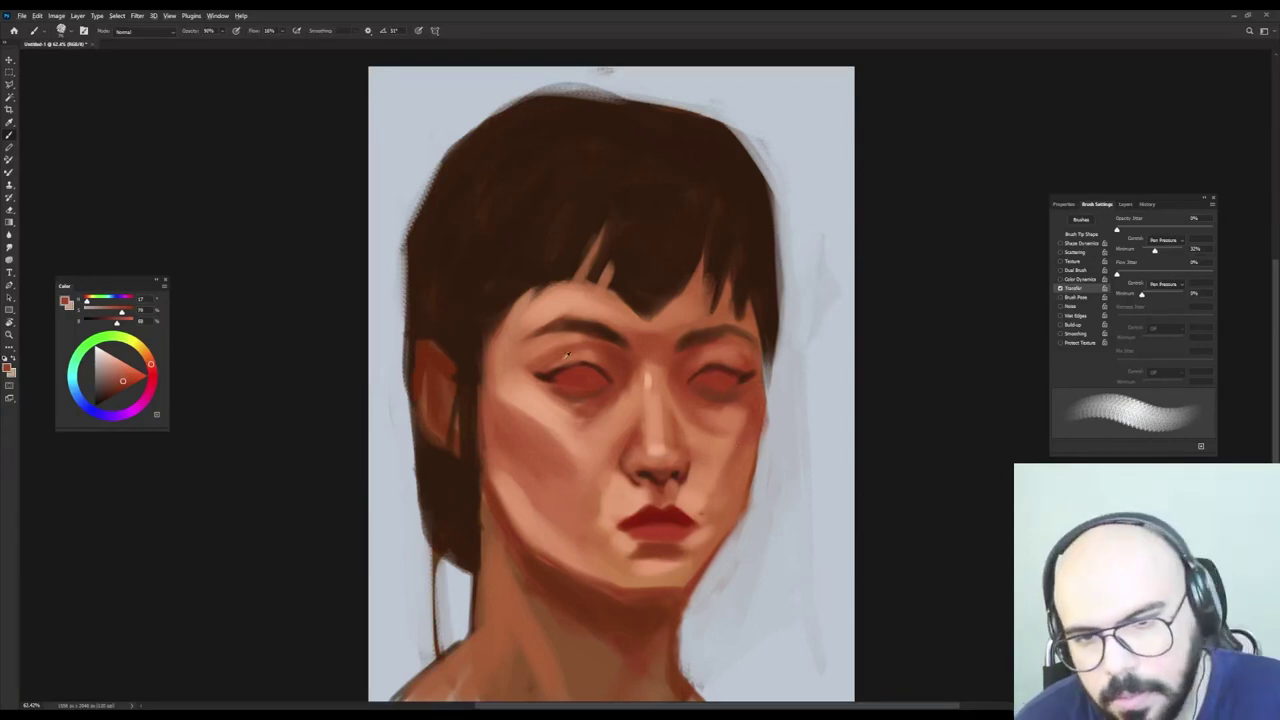
Paint over the thin hair strand hanging behind the neck with the sampled blue-grey background colour.
{"action": "left_click", "coordinate": [538, 301], "text": "alt"}
{"action": "left_click", "coordinate": [486, 315], "text": "alt"}
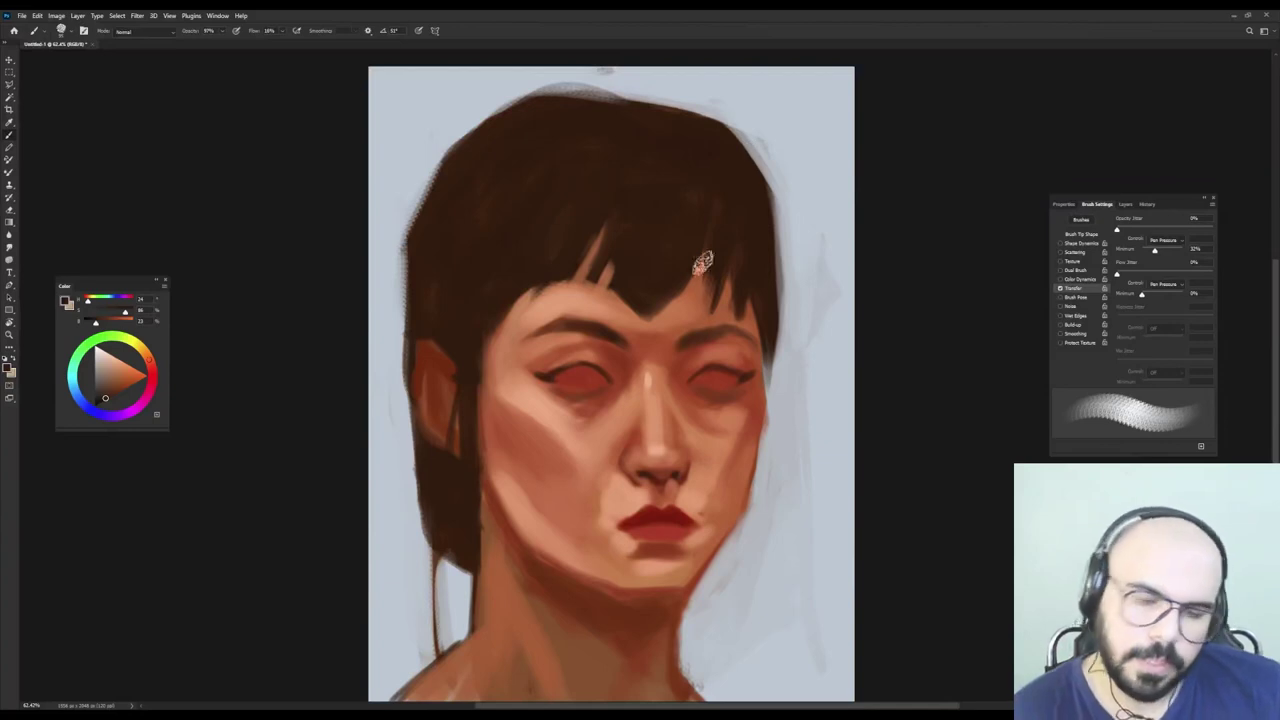
{"action": "left_click", "coordinate": [400, 557], "text": "alt"}
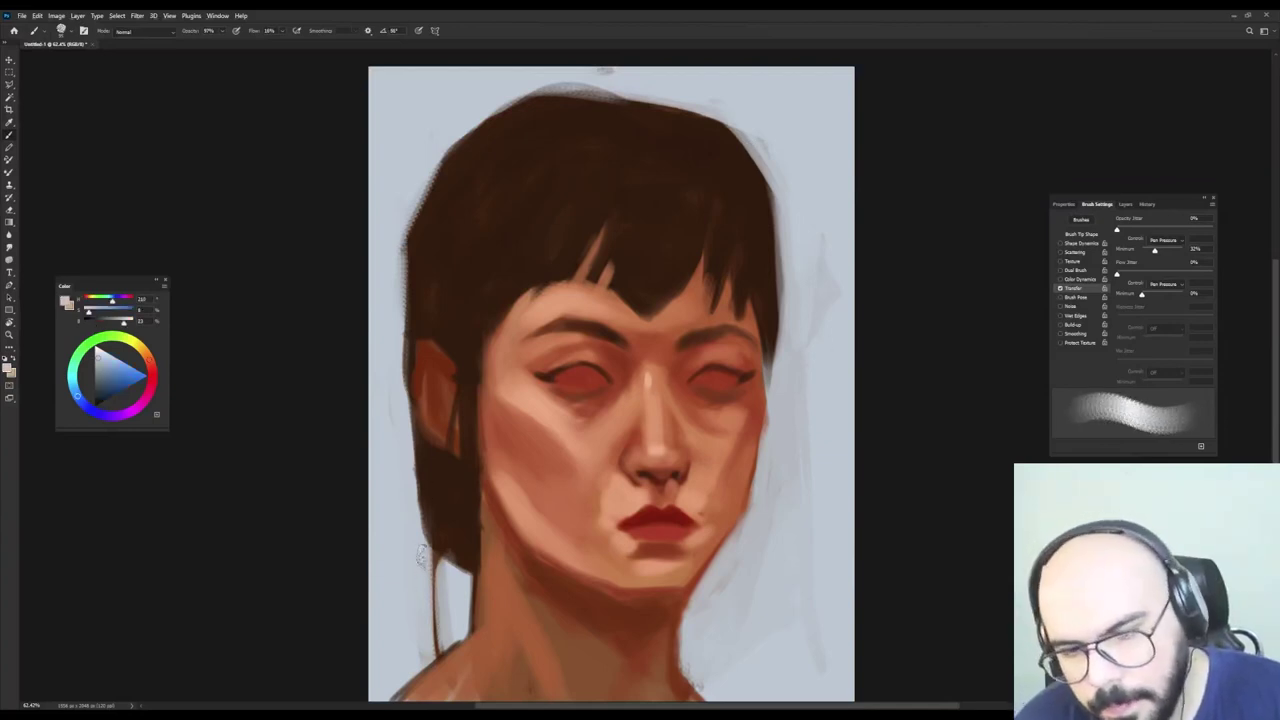
{"action": "left_click_drag", "start_coordinate": [434, 560], "coordinate": [432, 626]}
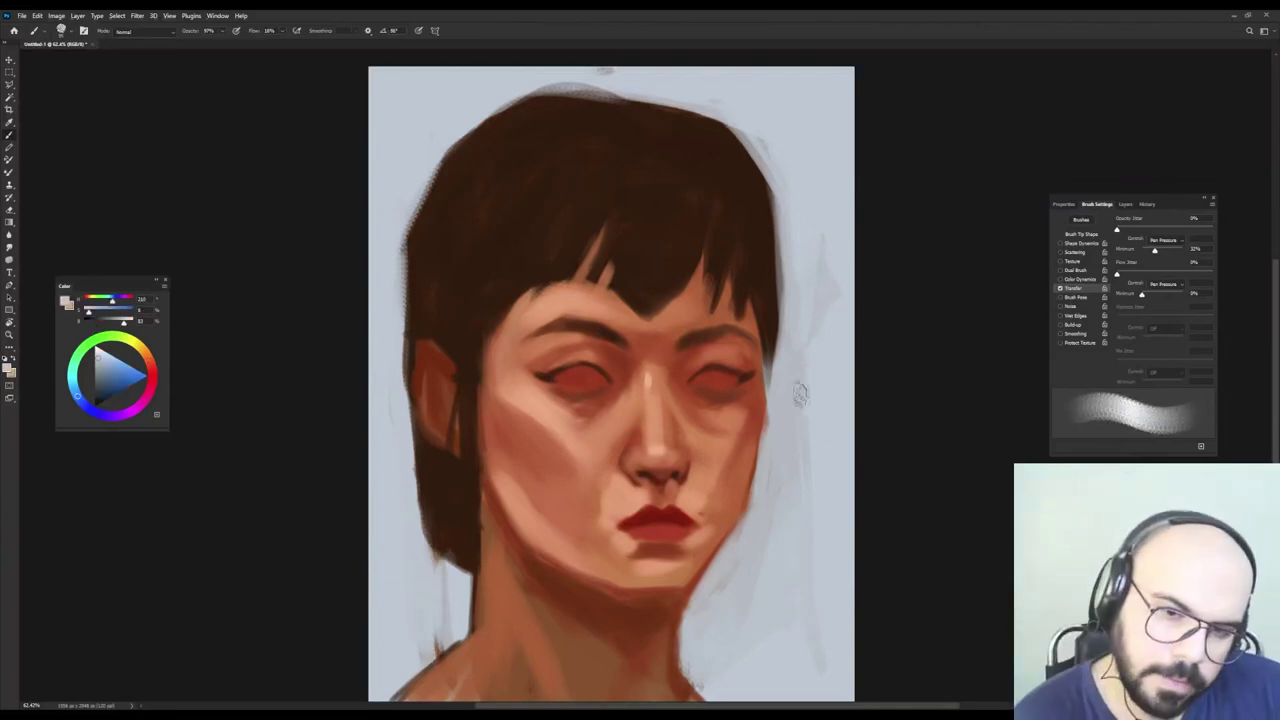
Paint the dark parting line between the lips and extend it to the far mouth corner with a near-black red.
{"action": "left_click", "coordinate": [658, 520], "text": "alt"}
{"action": "left_click_drag", "start_coordinate": [107, 399], "coordinate": [101, 402]}
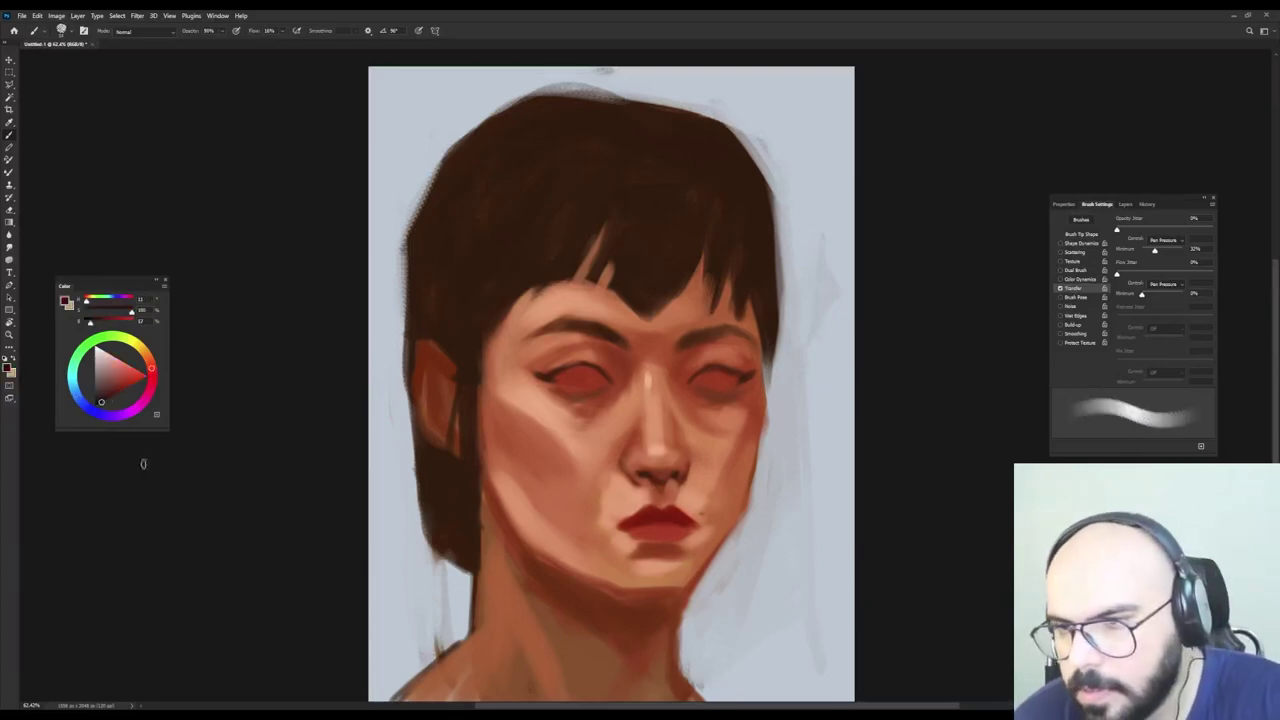
{"action": "key", "text": "shift+Left"}
{"action": "key", "text": "shift+Left"}
{"action": "key", "text": "shift+Left"}
{"action": "key", "text": "shift+Left"}
{"action": "key", "text": "shift+Left"}
{"action": "left_click_drag", "start_coordinate": [649, 523], "coordinate": [662, 524]}
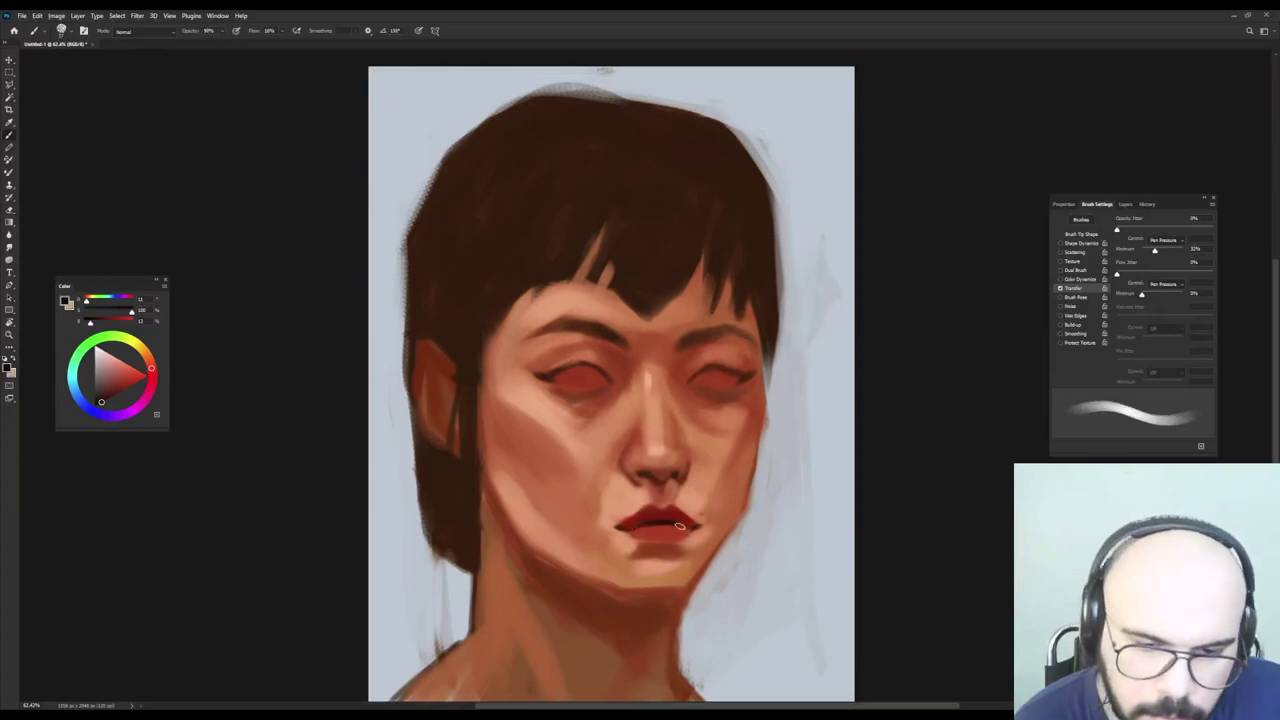
{"action": "left_click_drag", "start_coordinate": [674, 525], "coordinate": [691, 531]}
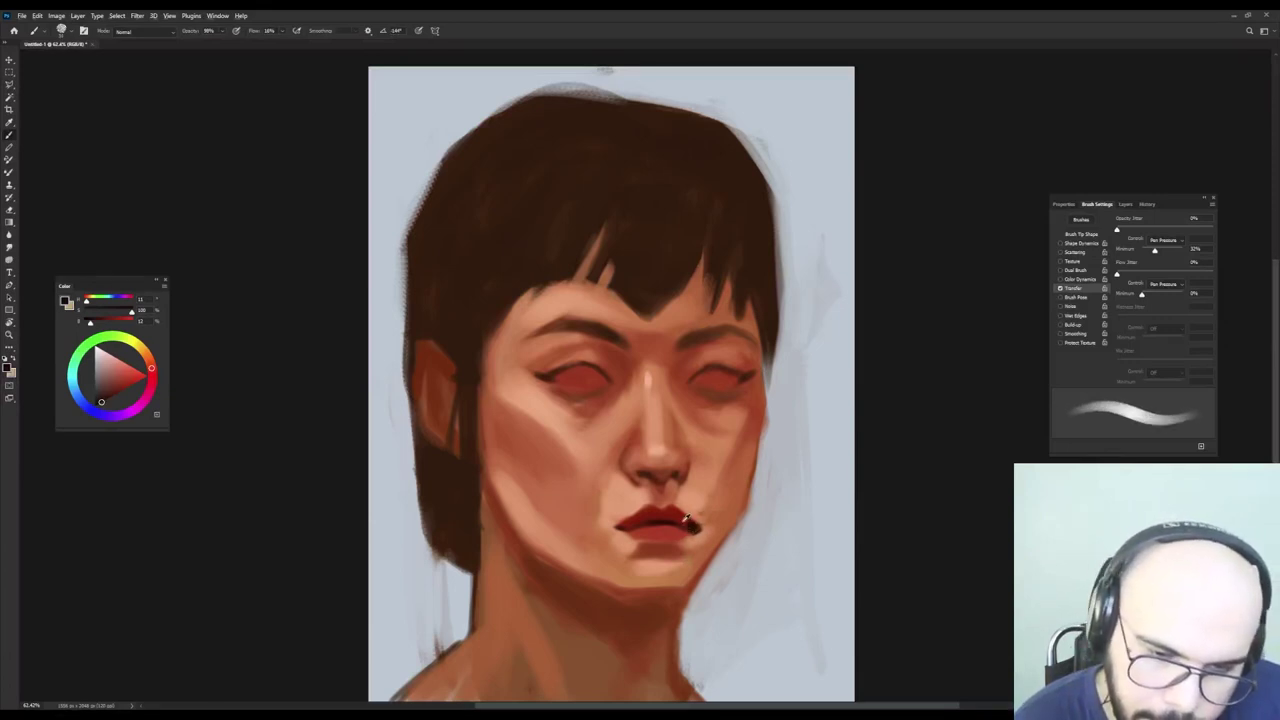
Refine the far mouth corner and the upper lip's top edge with sampled lip and skin colours.
{"action": "left_click", "coordinate": [686, 522], "text": "alt"}
{"action": "key", "text": "0"}
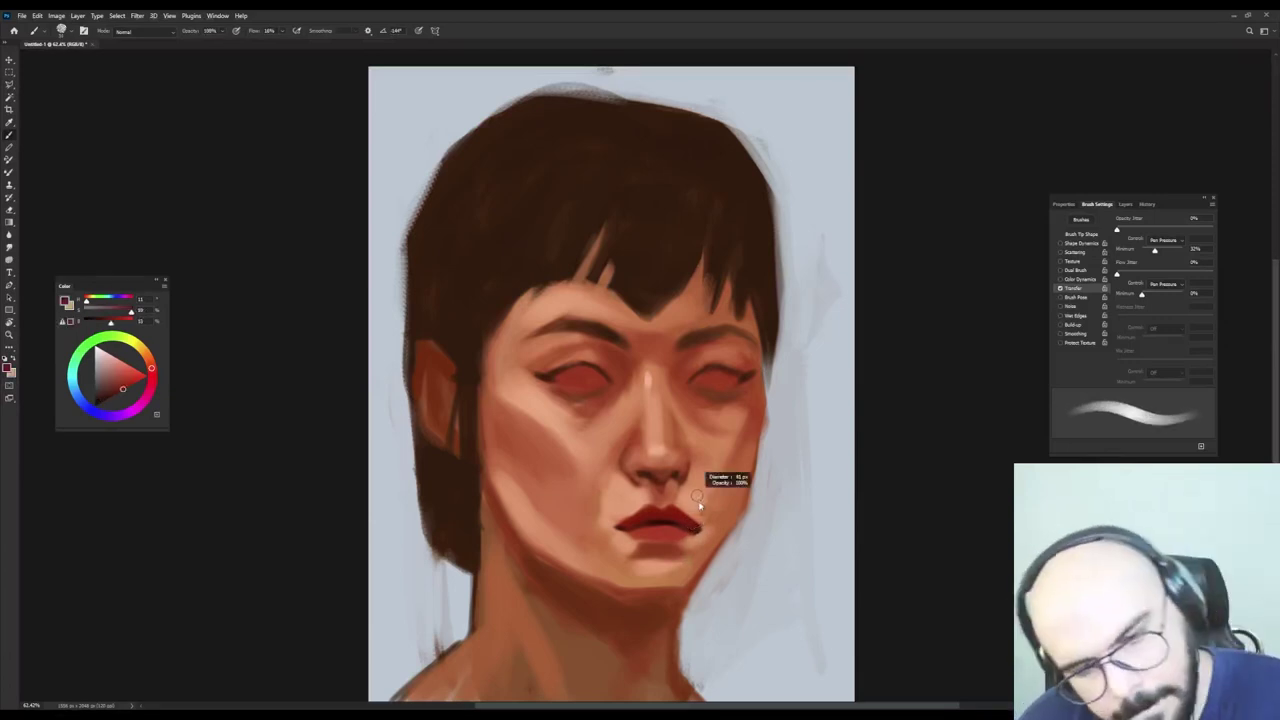
{"action": "left_click", "coordinate": [688, 510], "text": "alt"}
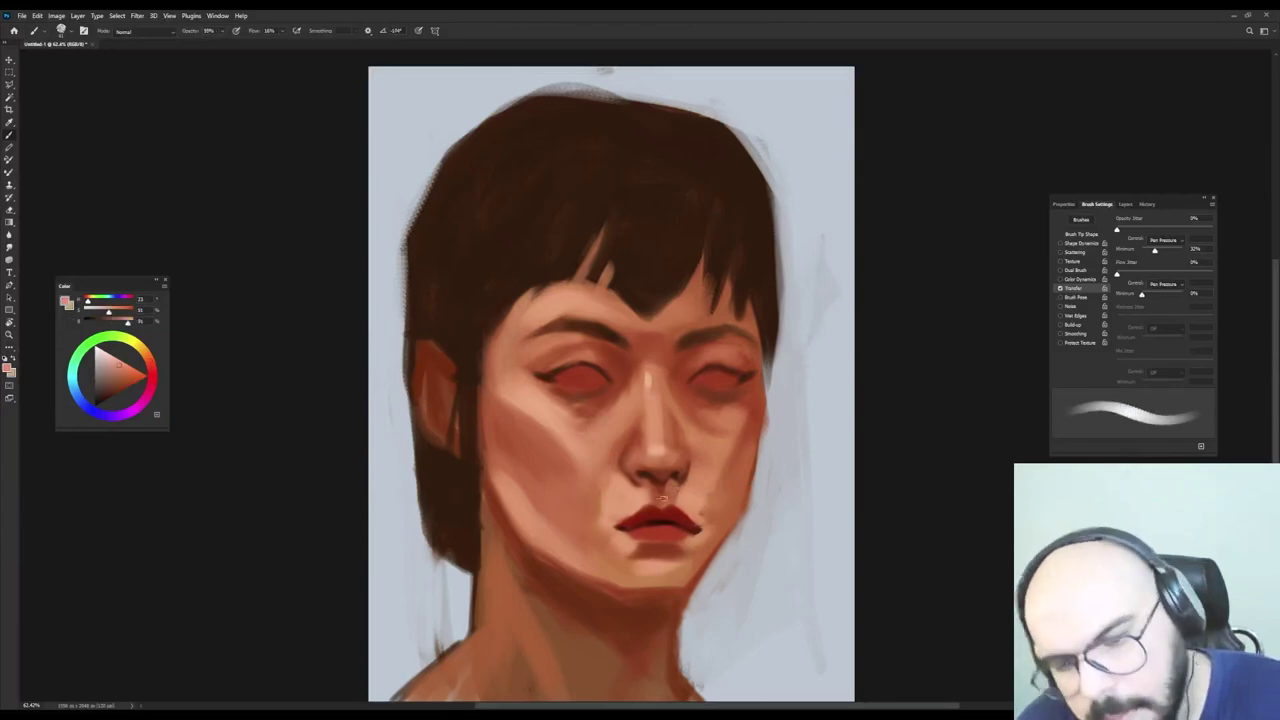
{"action": "left_click", "coordinate": [658, 503], "text": "alt"}
{"action": "key", "text": "9"}
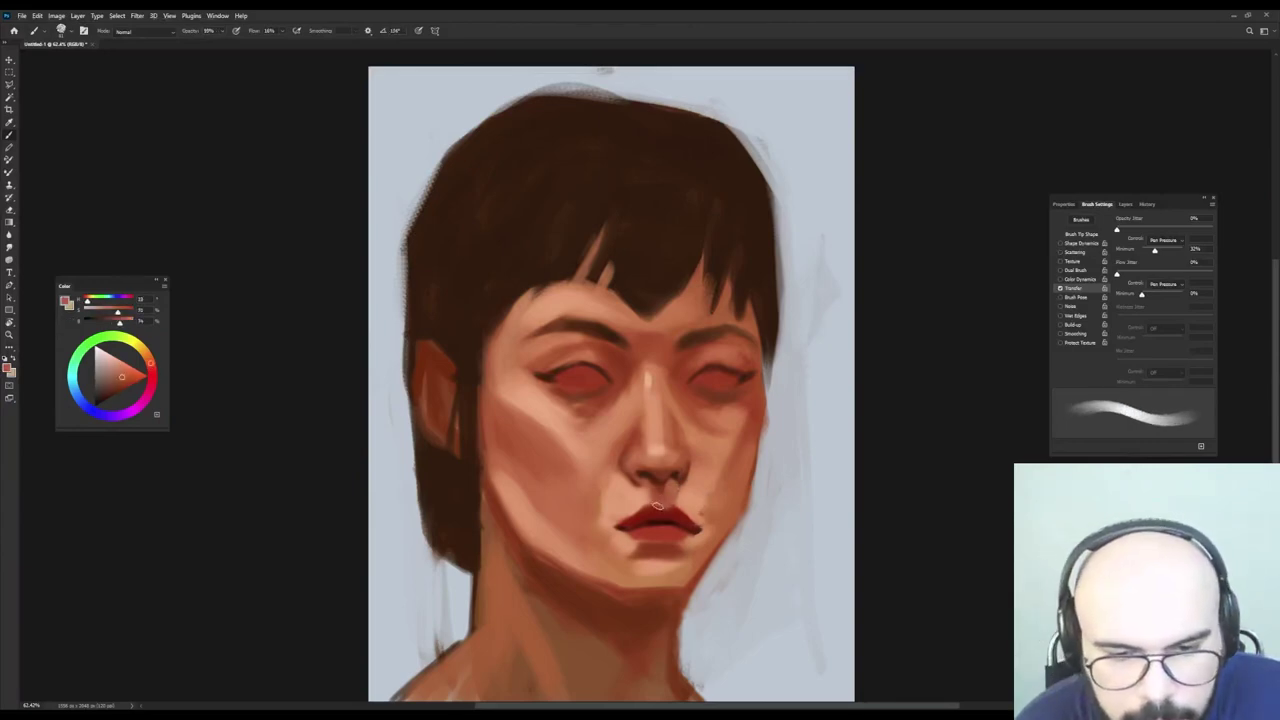
{"action": "left_click", "coordinate": [681, 507], "text": "alt"}
{"action": "mouse_move", "coordinate": [630, 516]}
{"action": "left_mouse_down"}
{"action": "mouse_move", "coordinate": [668, 515]}
{"action": "mouse_move", "coordinate": [672, 491]}
{"action": "left_mouse_up"}
{"action": "left_click", "coordinate": [660, 509], "text": "alt"}
{"action": "left_click", "coordinate": [678, 510], "text": "alt"}
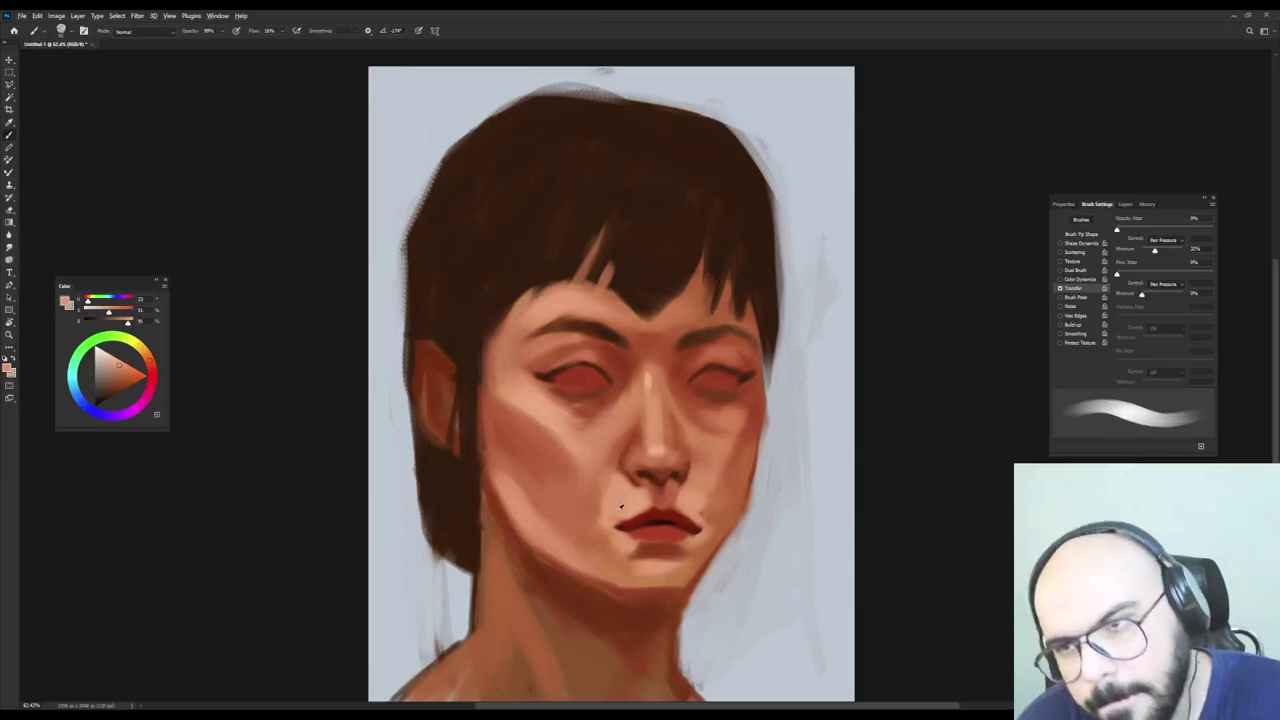
Blend the skin beside the near mouth corner with sampled tones and add a light highlight stroke on the cheek.
{"action": "left_click", "coordinate": [622, 509], "text": "alt"}
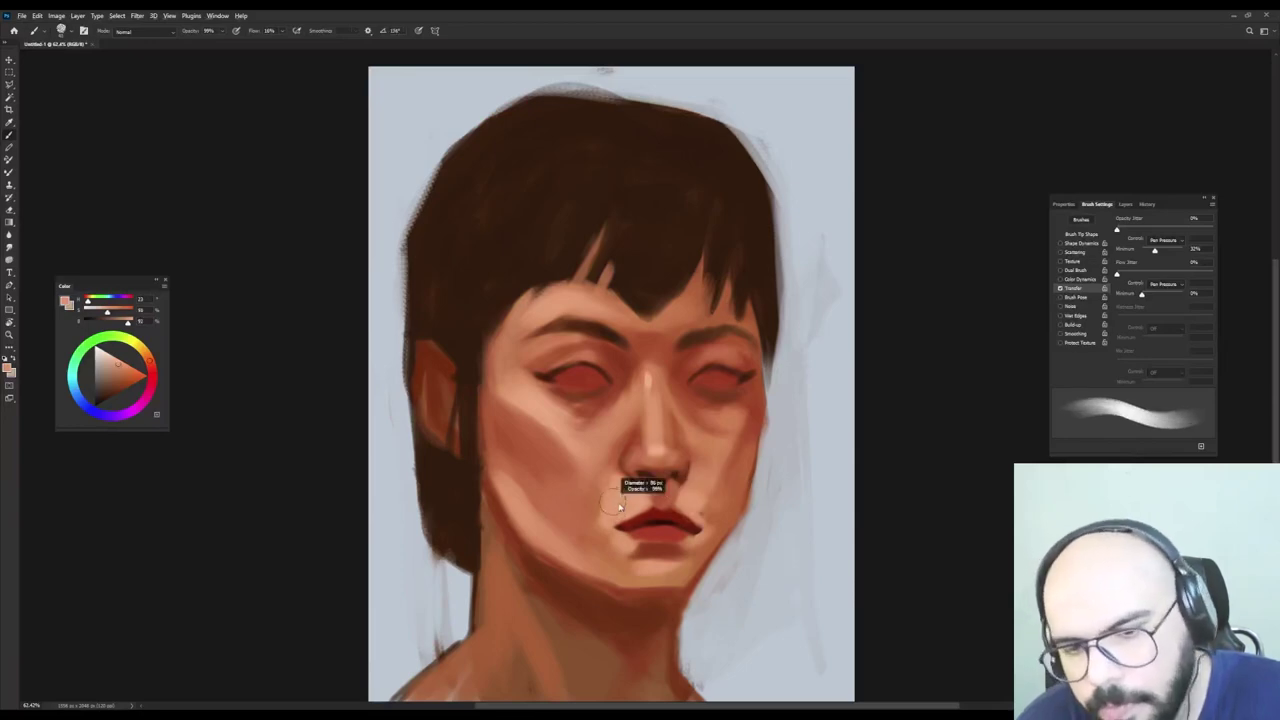
{"action": "left_click", "coordinate": [586, 505], "text": "alt"}
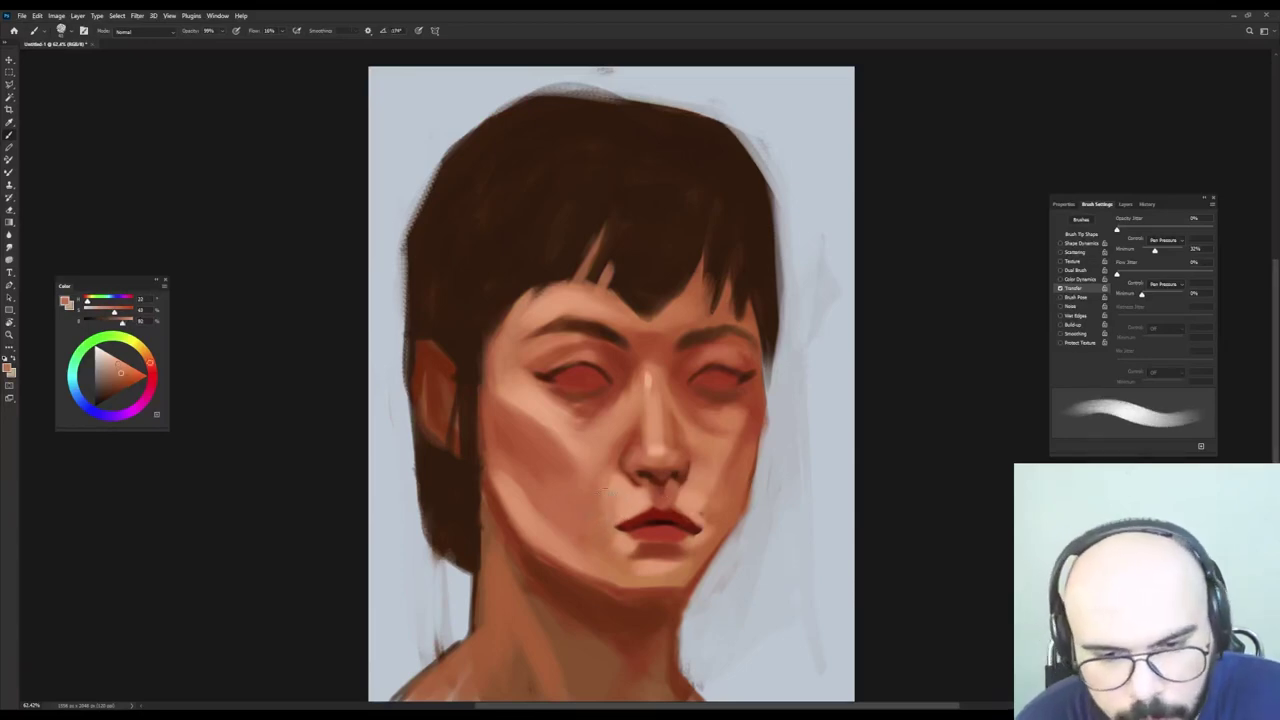
{"action": "left_click", "coordinate": [624, 490], "text": "alt"}
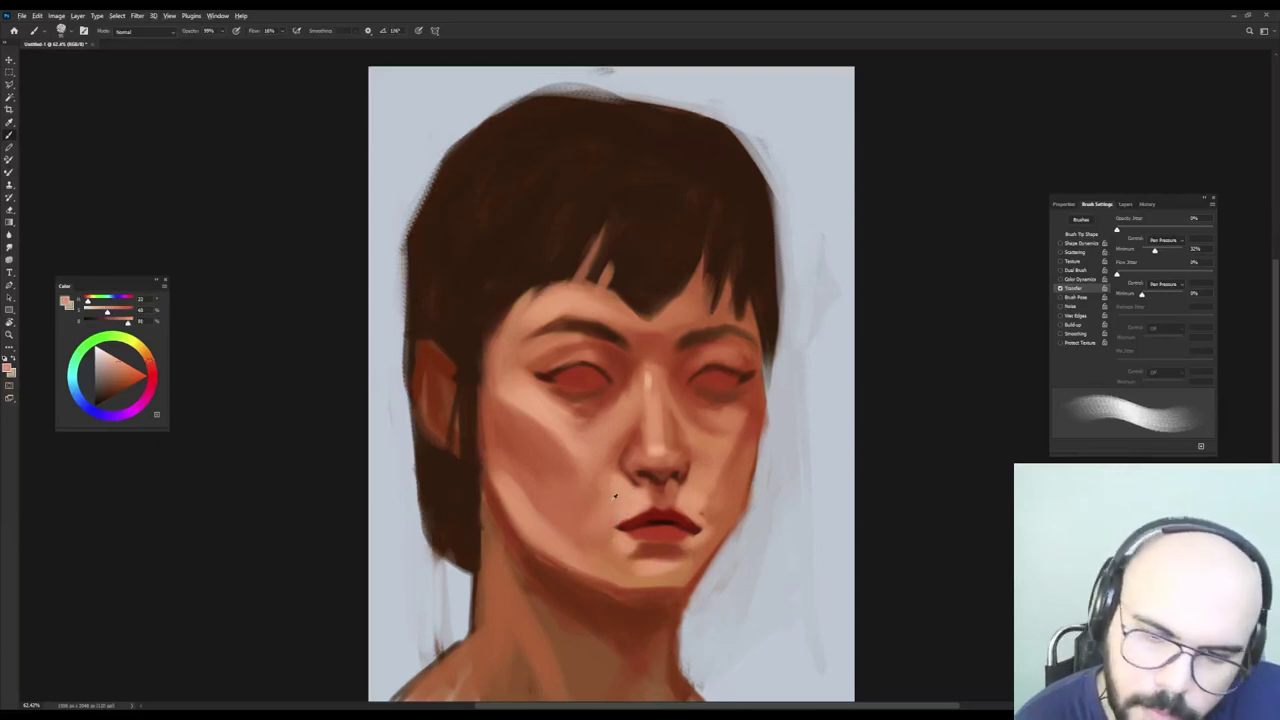
{"action": "left_click", "coordinate": [614, 495], "text": "alt"}
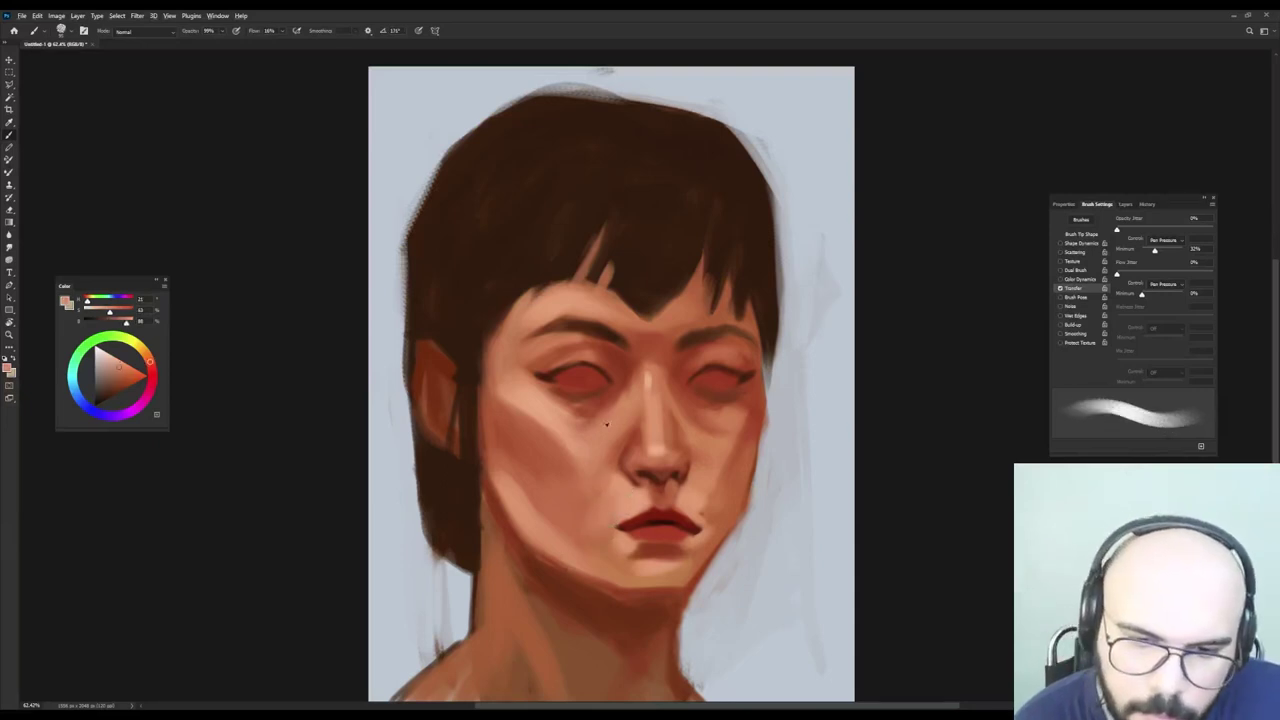
{"action": "left_click", "coordinate": [649, 376], "text": "alt"}
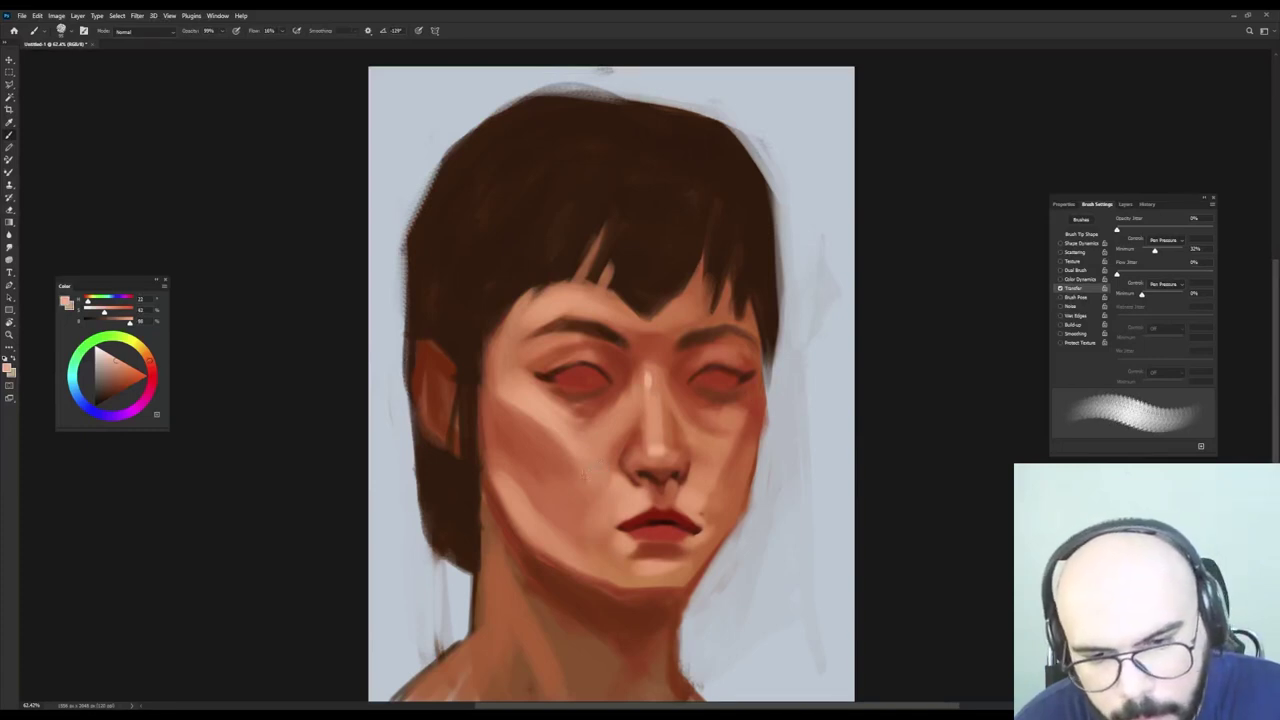
{"action": "mouse_move", "coordinate": [600, 468]}
{"action": "left_mouse_down"}
{"action": "mouse_move", "coordinate": [592, 482]}
{"action": "mouse_move", "coordinate": [572, 474]}
{"action": "mouse_move", "coordinate": [590, 478]}
{"action": "left_mouse_up"}
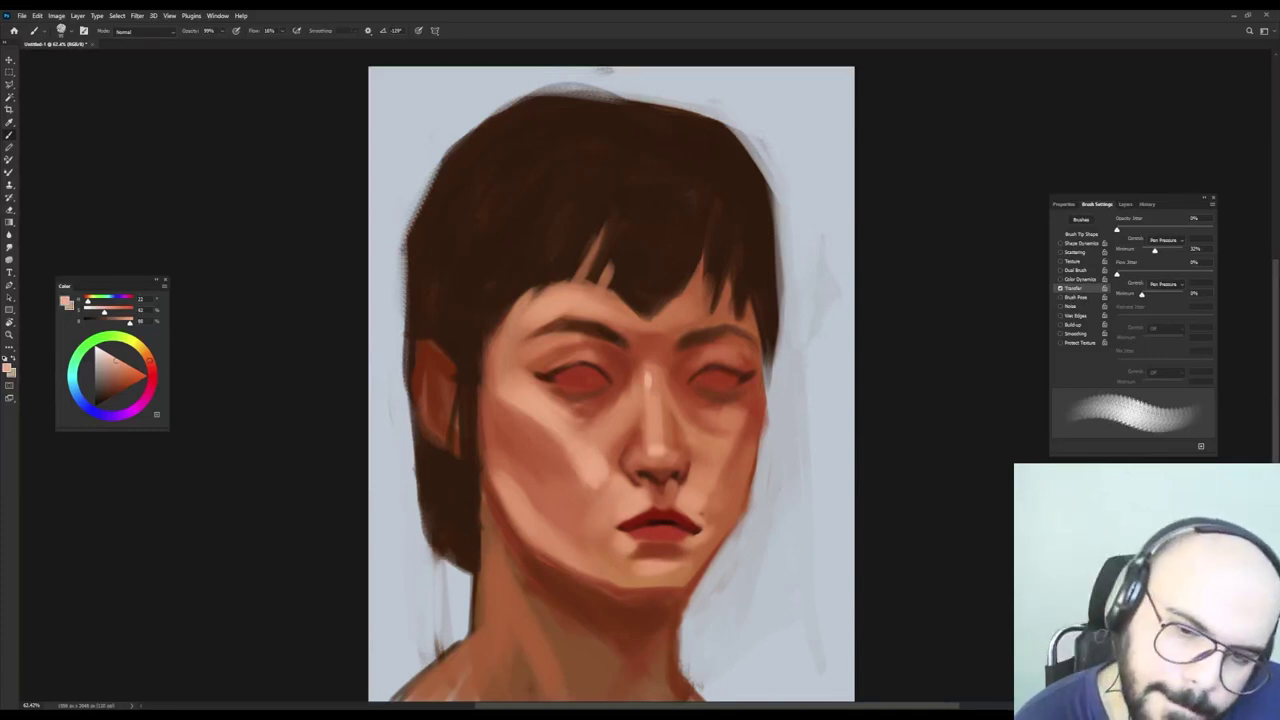
Blend the near cheek's highlight into the lower cheek with sampled light and mid skin tones, adjusting the brush size.
{"action": "left_click_drag", "start_coordinate": [554, 438], "coordinate": [586, 481]}
{"action": "left_click", "coordinate": [570, 452], "text": "alt"}
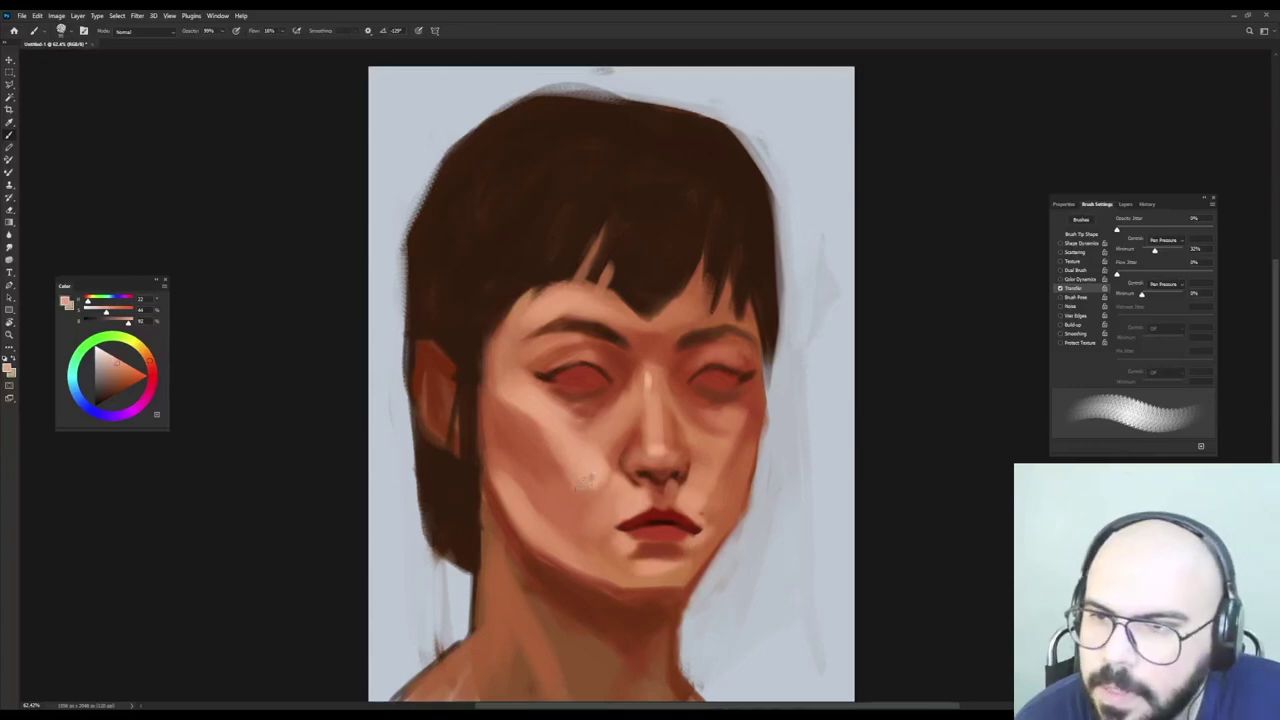
{"action": "left_click", "coordinate": [535, 445], "text": "alt"}
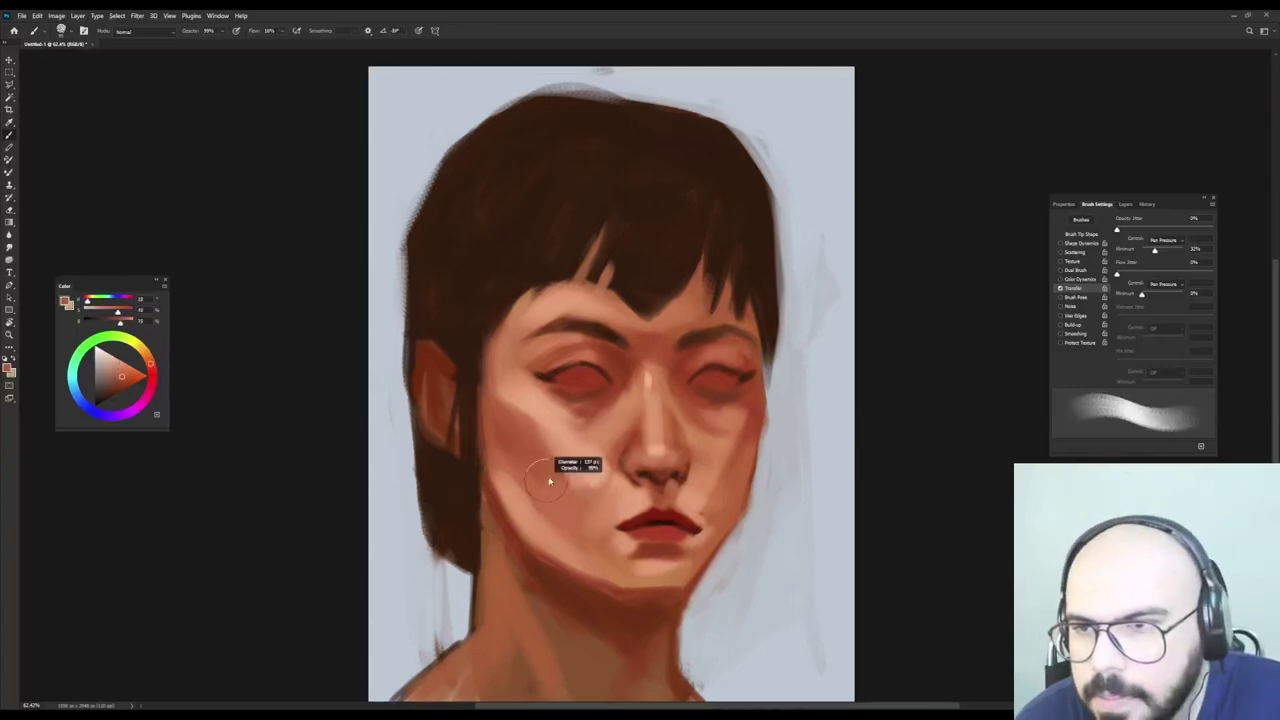
{"action": "left_click", "coordinate": [585, 460], "text": "alt"}
{"action": "key", "text": "bracketleft"}
{"action": "left_click_drag", "start_coordinate": [542, 500], "coordinate": [577, 540]}
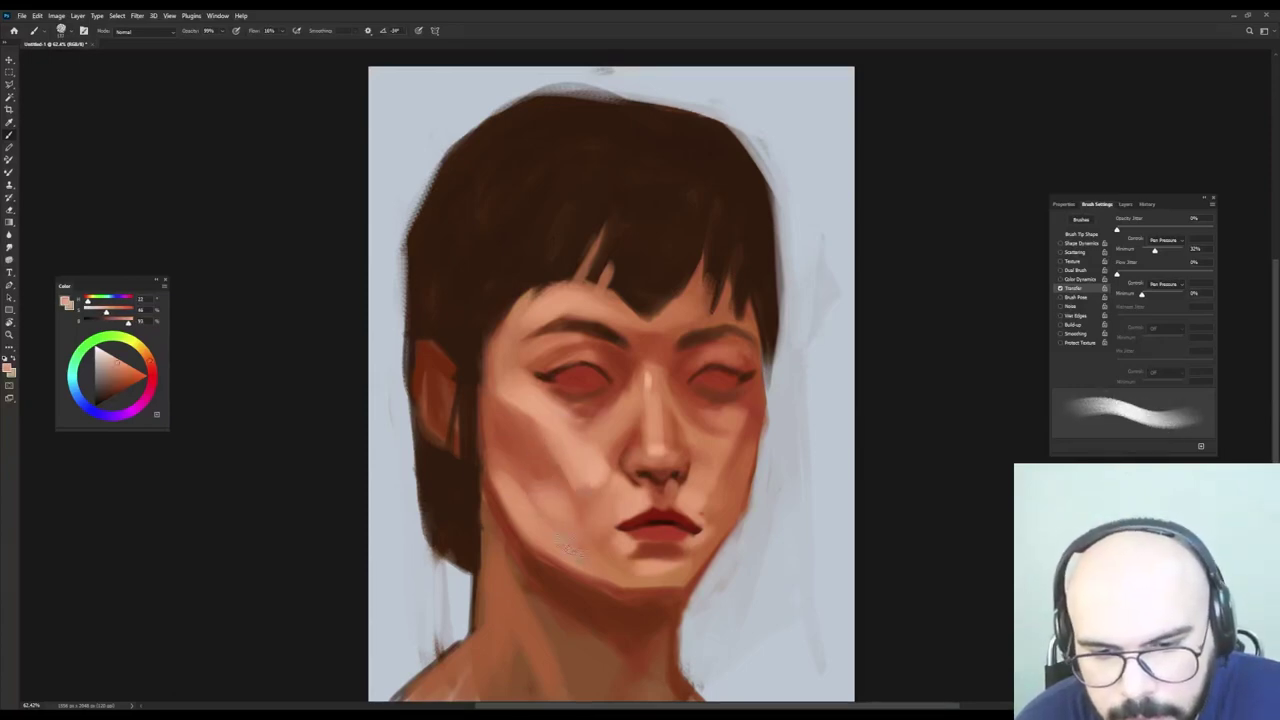
{"action": "left_click", "coordinate": [577, 524], "text": "alt"}
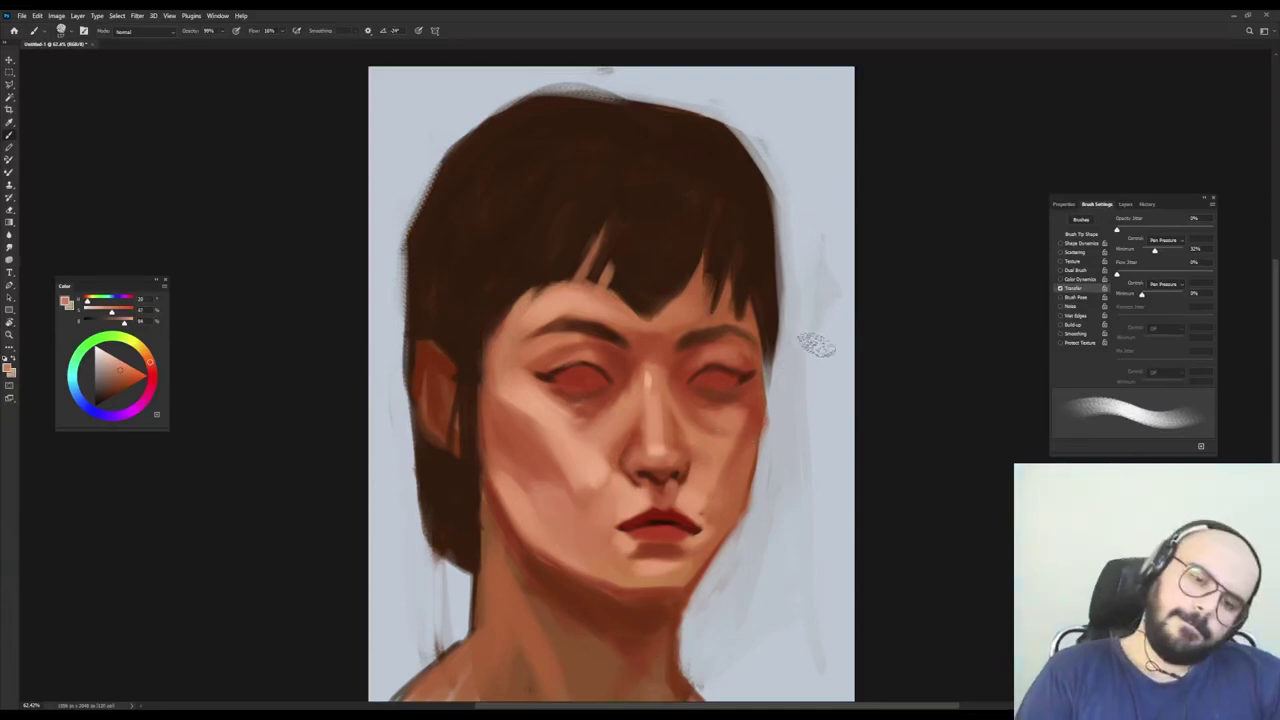
Sharpen the diagonal edge between the near cheek's highlight and its shadow plane with sampled reddish-brown and light skin tones.
{"action": "left_click", "coordinate": [584, 396], "text": "alt"}
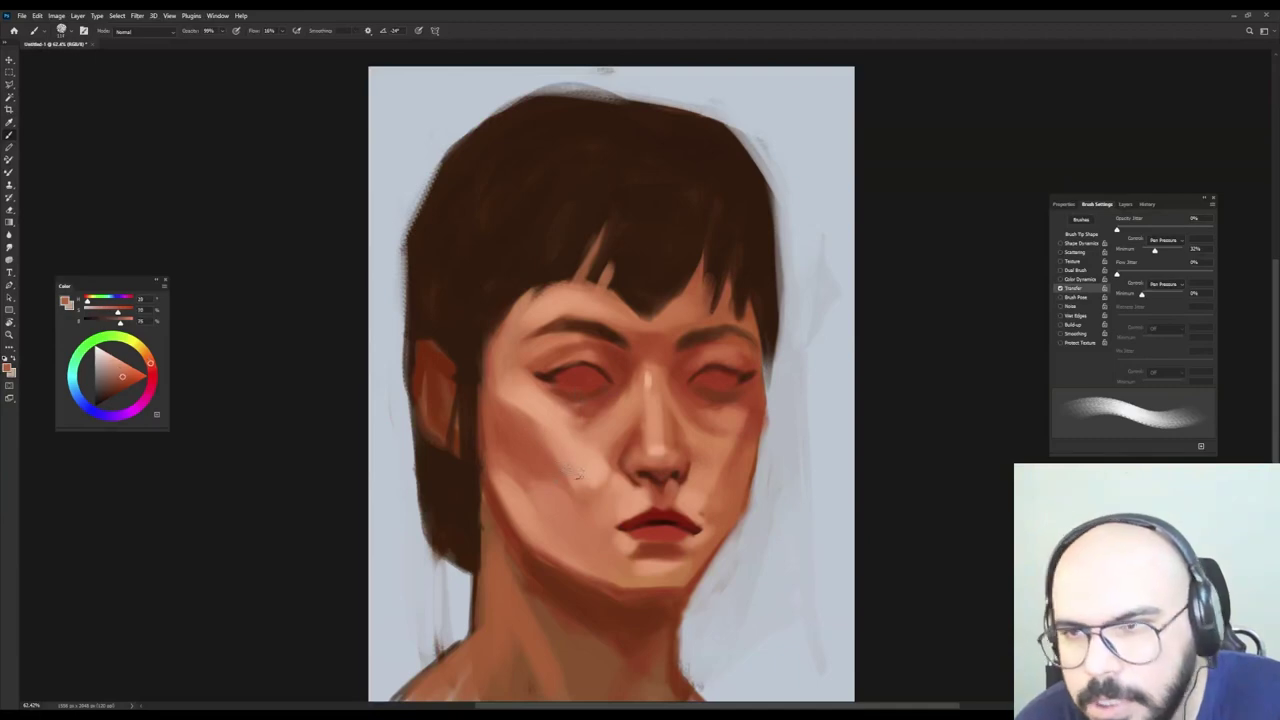
{"action": "mouse_move", "coordinate": [558, 454]}
{"action": "left_mouse_down"}
{"action": "mouse_move", "coordinate": [594, 481]}
{"action": "mouse_move", "coordinate": [554, 444]}
{"action": "left_mouse_up"}
{"action": "left_click", "coordinate": [567, 471], "text": "alt"}
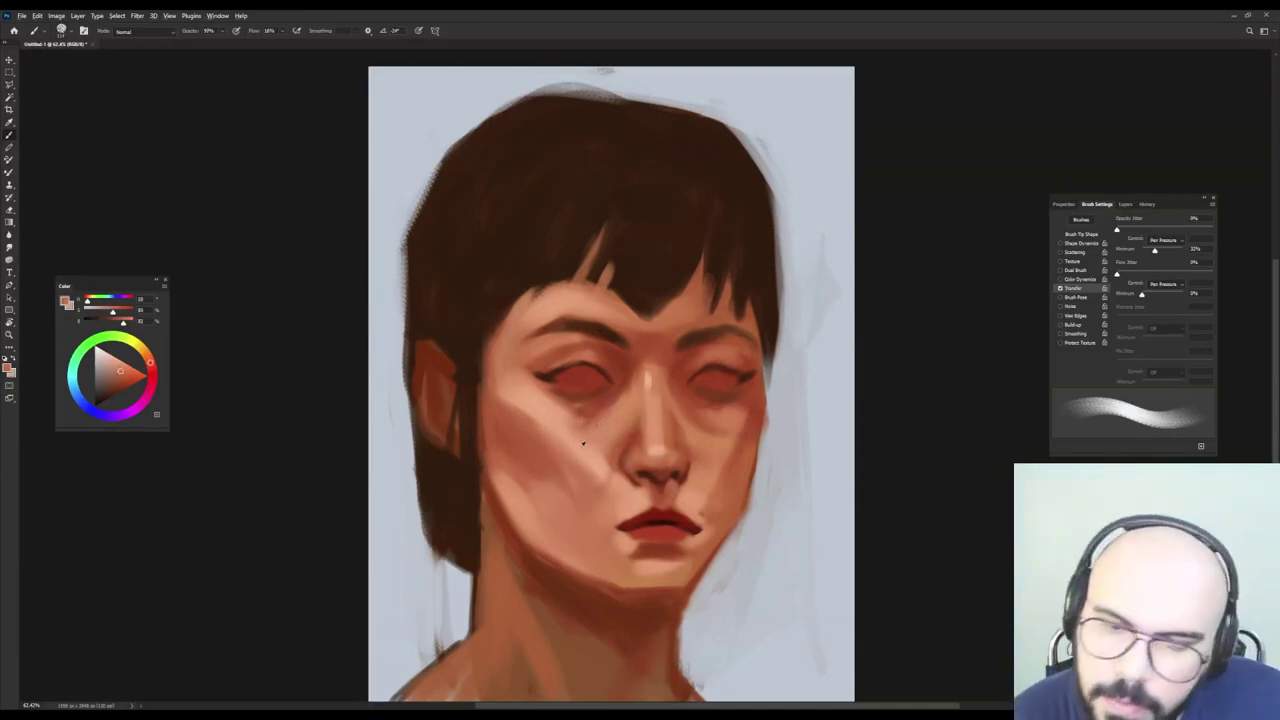
{"action": "left_click", "coordinate": [549, 420], "text": "alt"}
{"action": "mouse_move", "coordinate": [602, 466]}
{"action": "left_mouse_down"}
{"action": "mouse_move", "coordinate": [587, 451]}
{"action": "mouse_move", "coordinate": [620, 450]}
{"action": "mouse_move", "coordinate": [639, 431]}
{"action": "left_mouse_up"}
Rotate the brush tip and smooth the nose bridge and the skin beside it with sampled light peach tones.
{"action": "left_click", "coordinate": [655, 388], "text": "alt"}
{"action": "key", "text": "shift+Right"}
{"action": "key", "text": "shift+Right"}
{"action": "key", "text": "shift+Right"}
{"action": "key", "text": "shift+Right"}
{"action": "key", "text": "shift+Right"}
{"action": "key", "text": "shift+Right"}
{"action": "key", "text": "shift+Right"}
{"action": "key", "text": "shift+Right"}
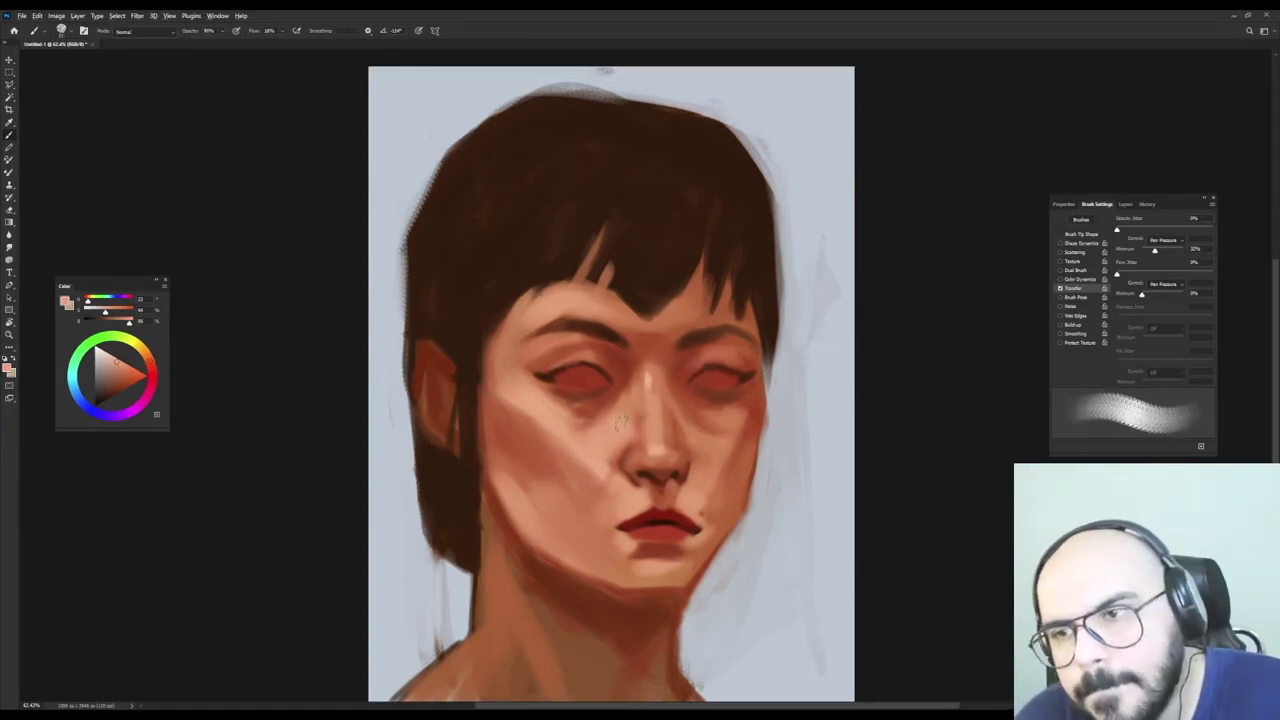
{"action": "left_click", "coordinate": [648, 384], "text": "alt"}
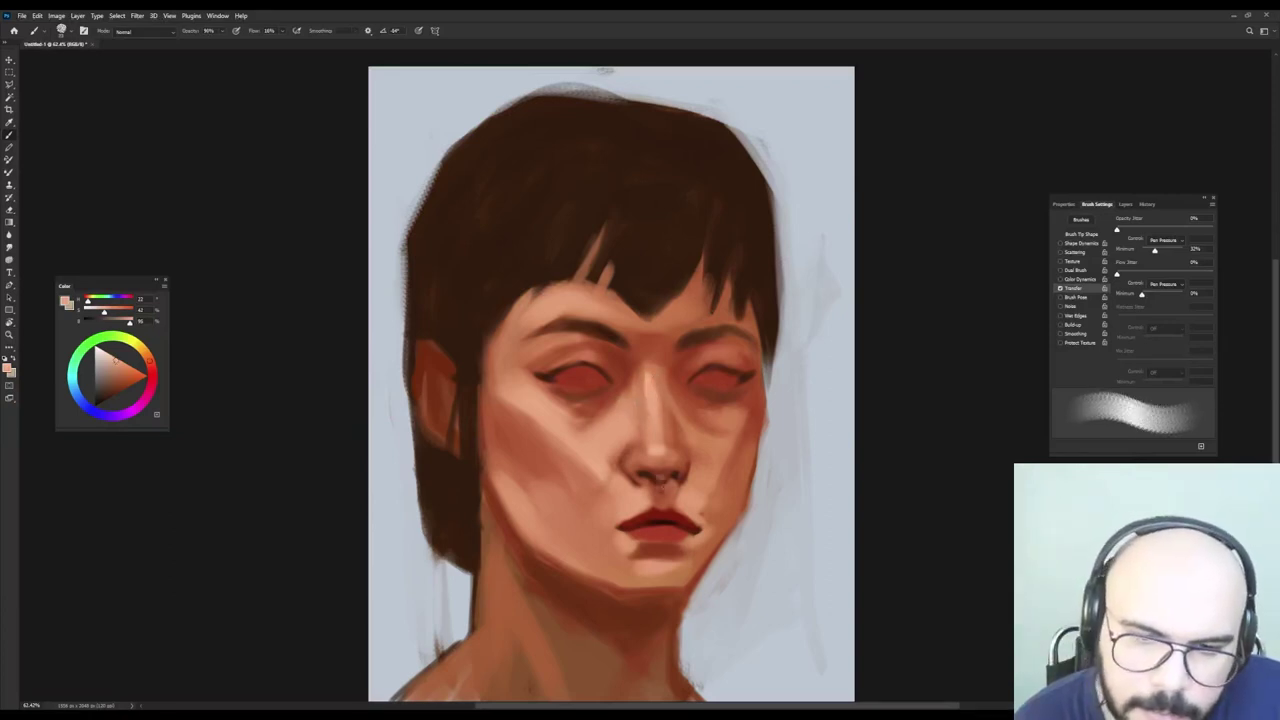
{"action": "left_click", "coordinate": [654, 408], "text": "alt"}
{"action": "left_click_drag", "start_coordinate": [650, 380], "coordinate": [652, 400]}
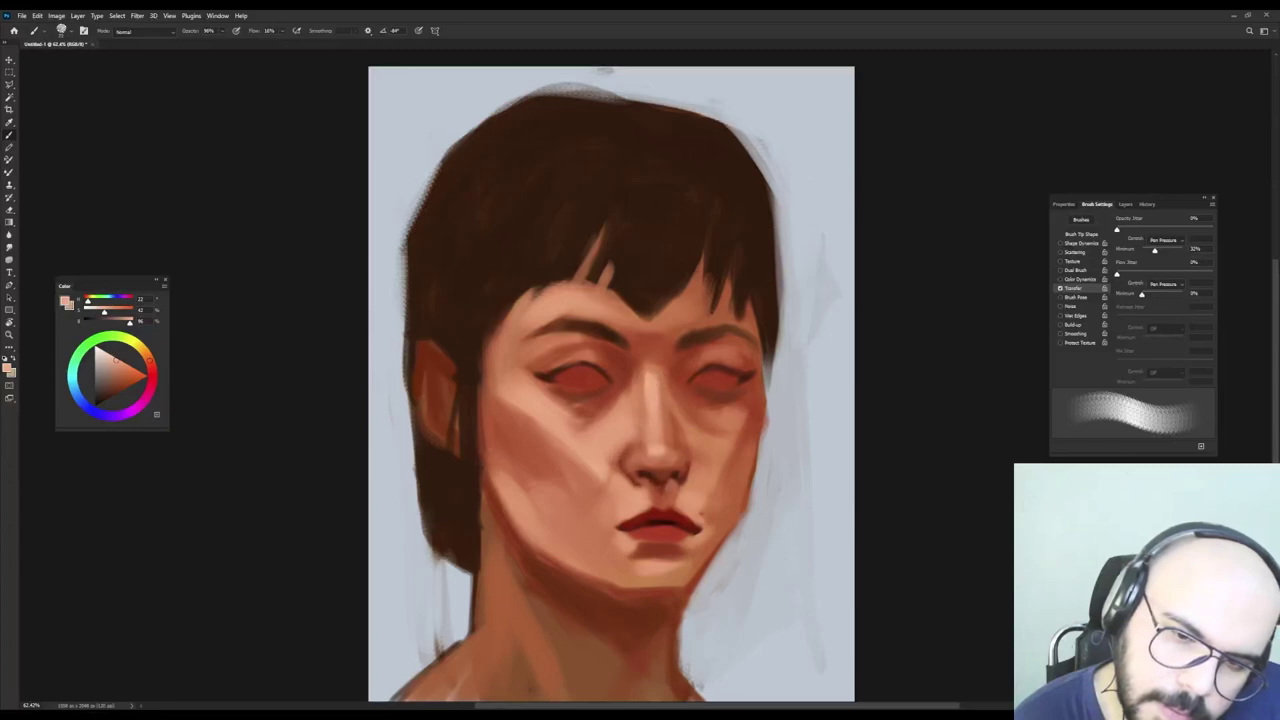
Realign the brush tip and refine the near nostril and nose wing with sampled skin, reddish-brown and dark brown tones.
{"action": "key", "text": "shift+Right"}
{"action": "key", "text": "shift+Right"}
{"action": "key", "text": "shift+Right"}
{"action": "key", "text": "shift+Right"}
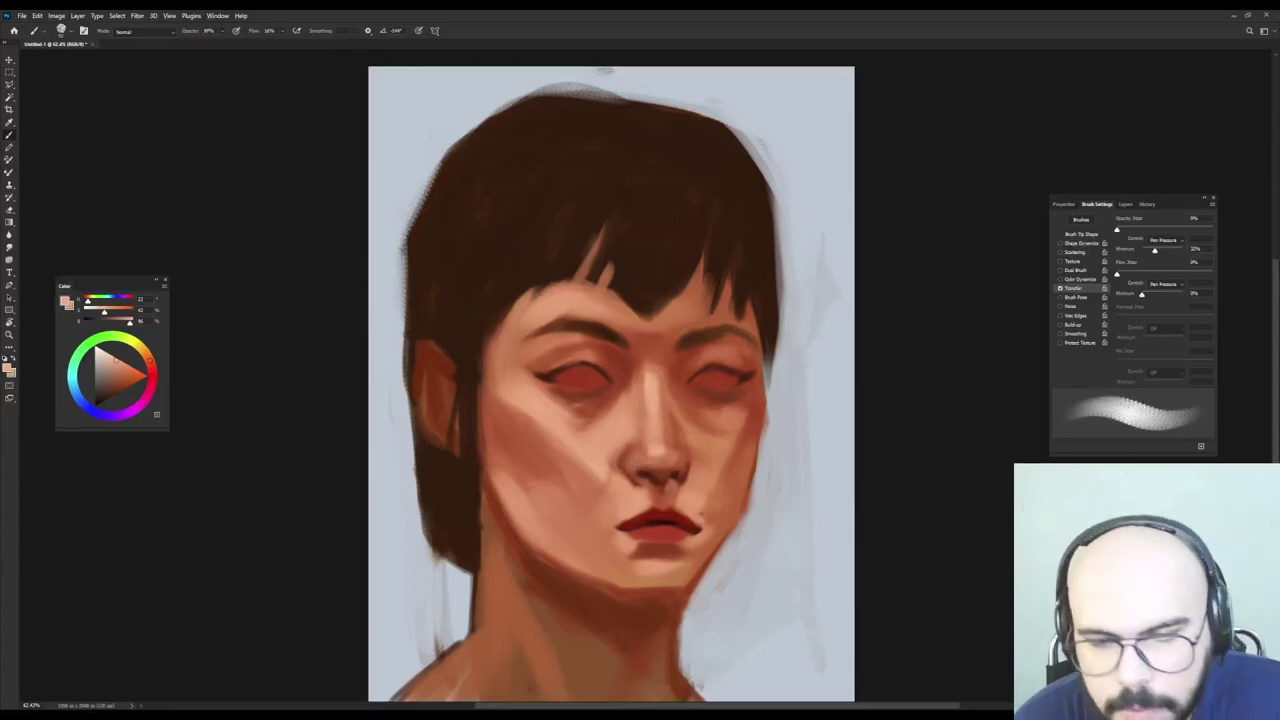
{"action": "key", "text": "shift+Left"}
{"action": "key", "text": "shift+Left"}
{"action": "key", "text": "shift+Left"}
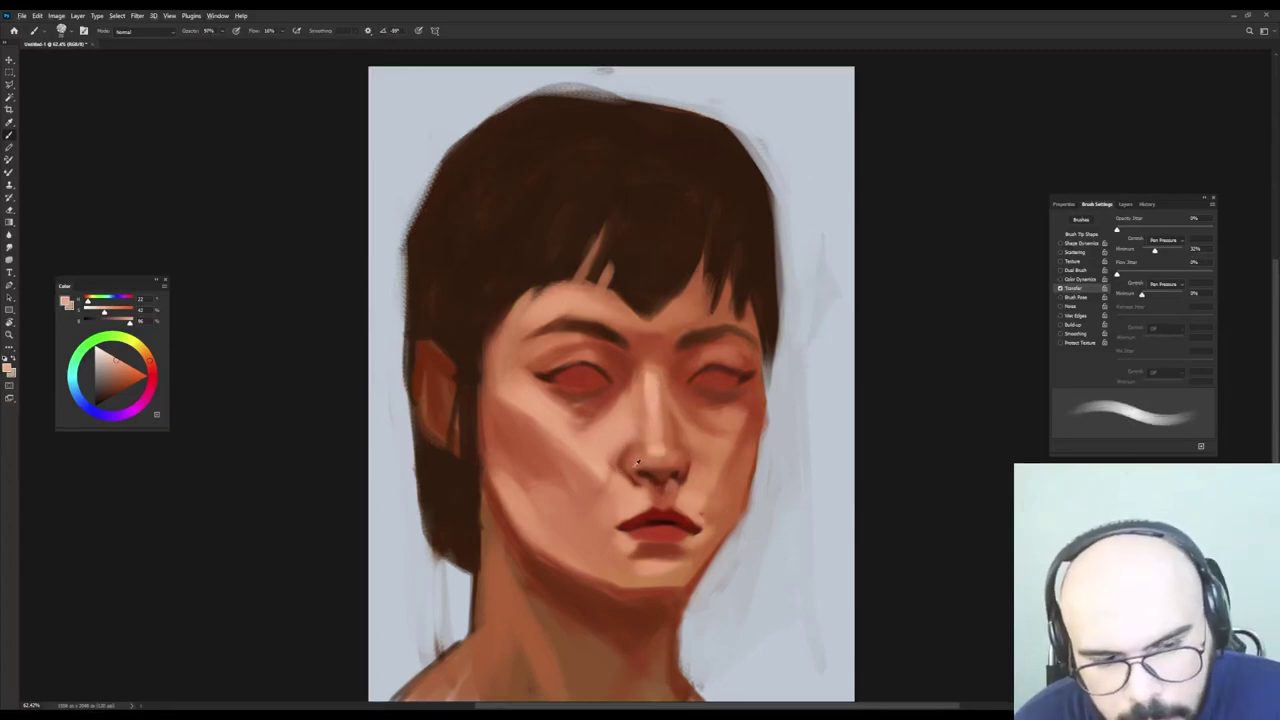
{"action": "left_click", "coordinate": [635, 458], "text": "alt"}
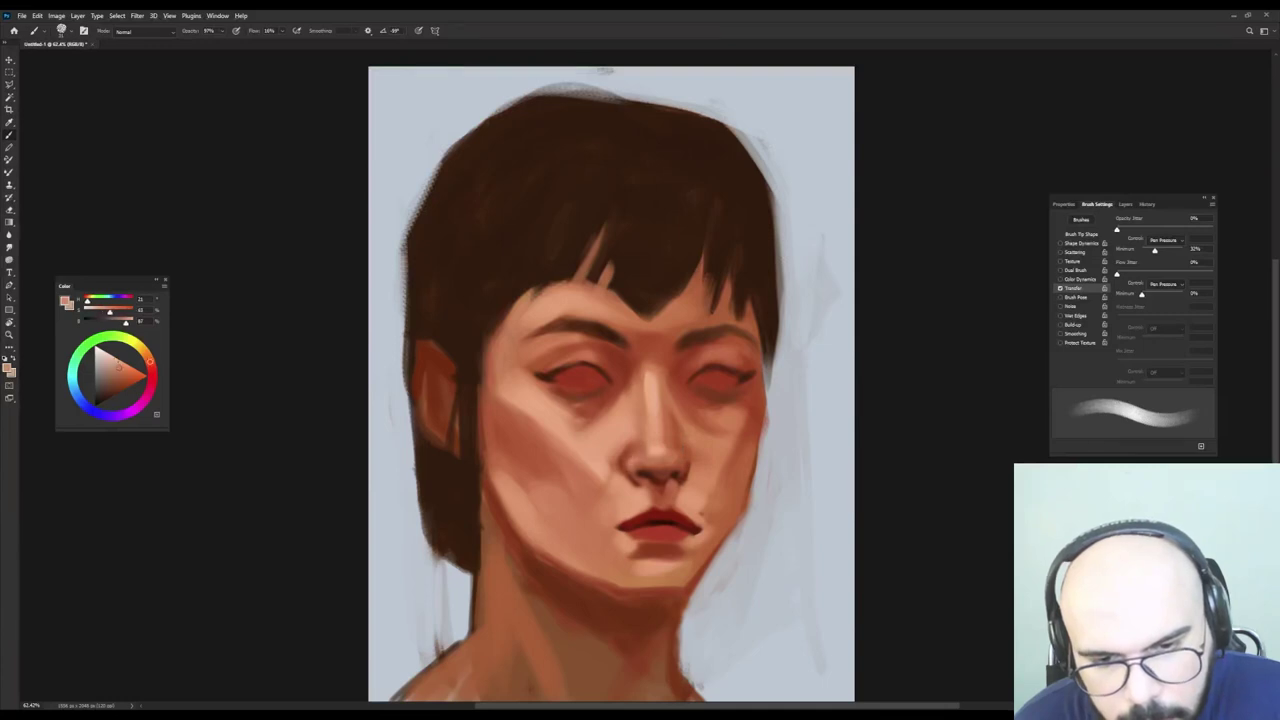
{"action": "left_click", "coordinate": [661, 473], "text": "alt"}
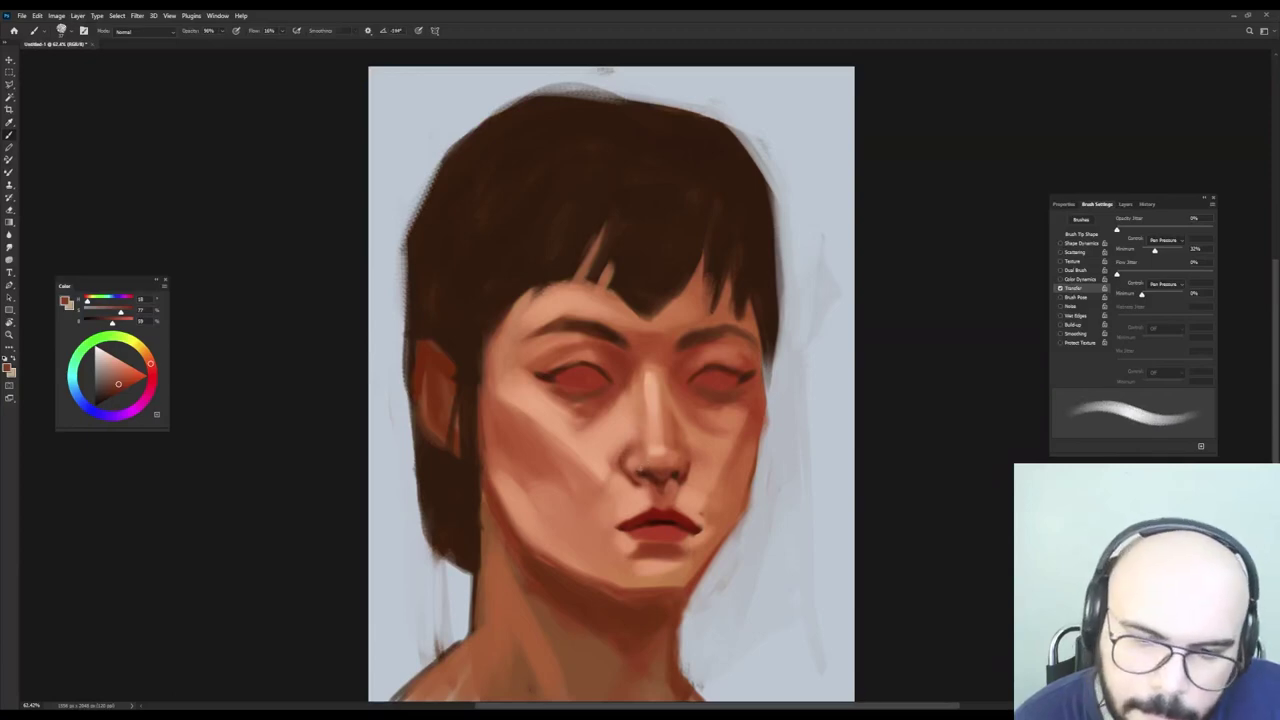
{"action": "left_click", "coordinate": [615, 365], "text": "alt"}
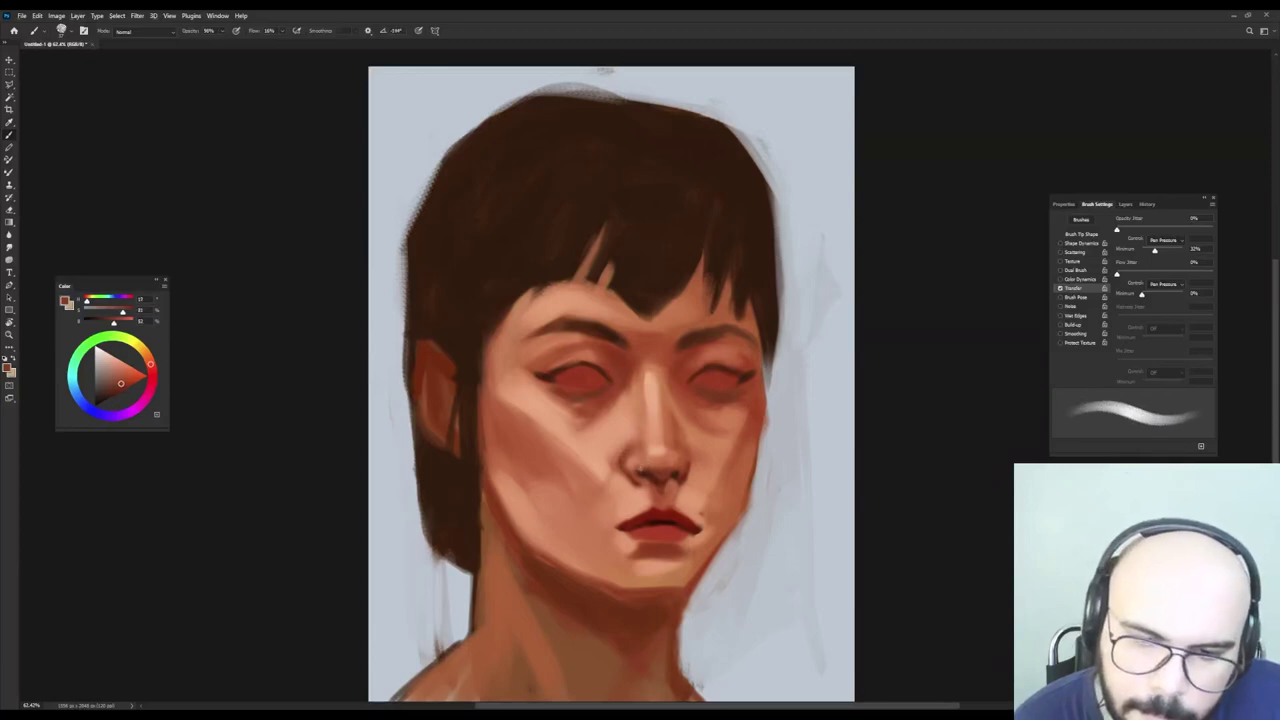
{"action": "left_click", "coordinate": [642, 469], "text": "alt"}
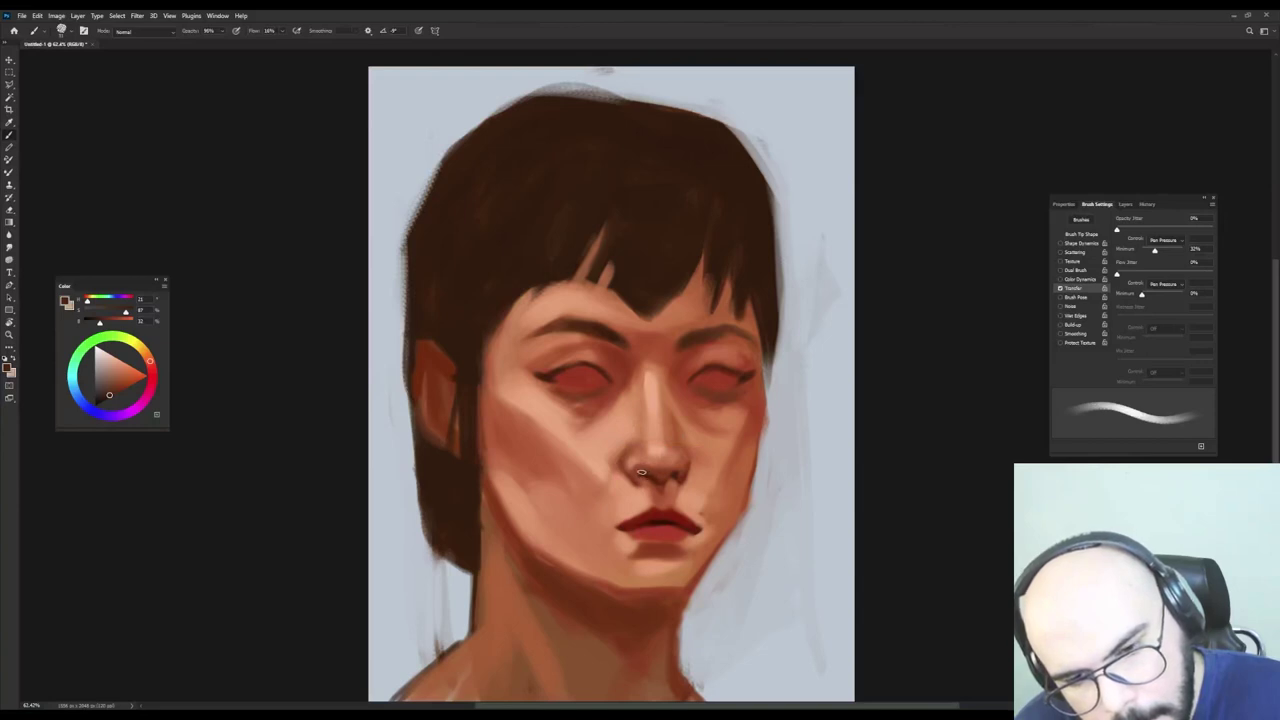
Soften the shading around the near nose wing and under the nose tip with sampled mid and reddish-brown tones.
{"action": "left_click", "coordinate": [632, 456], "text": "alt"}
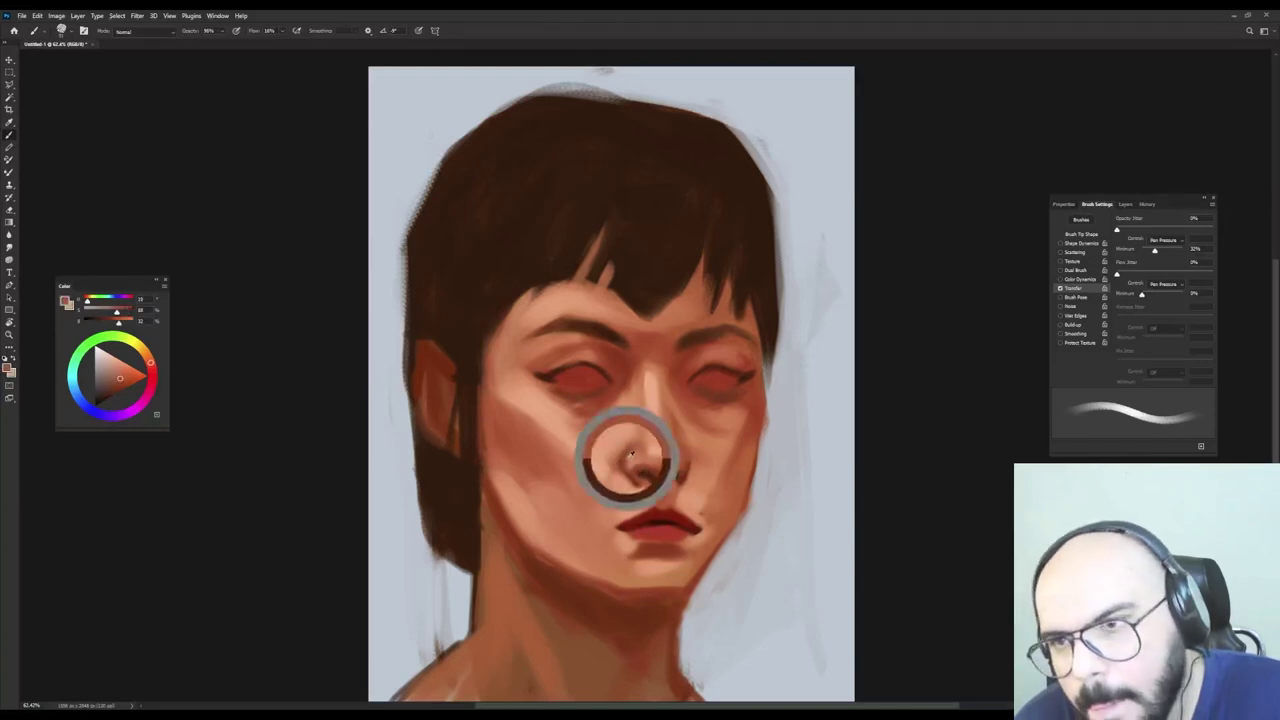
{"action": "left_click", "coordinate": [638, 459], "text": "alt"}
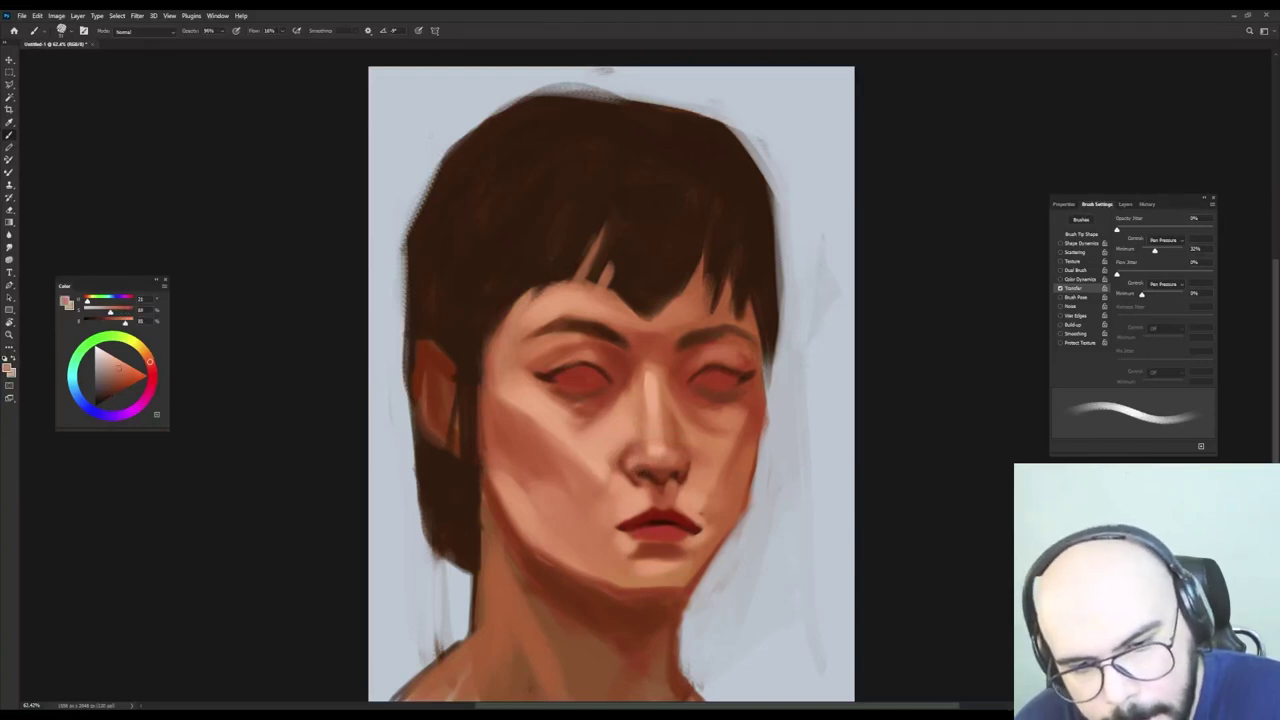
{"action": "left_click", "coordinate": [634, 455], "text": "alt"}
{"action": "left_click", "coordinate": [657, 471], "text": "alt"}
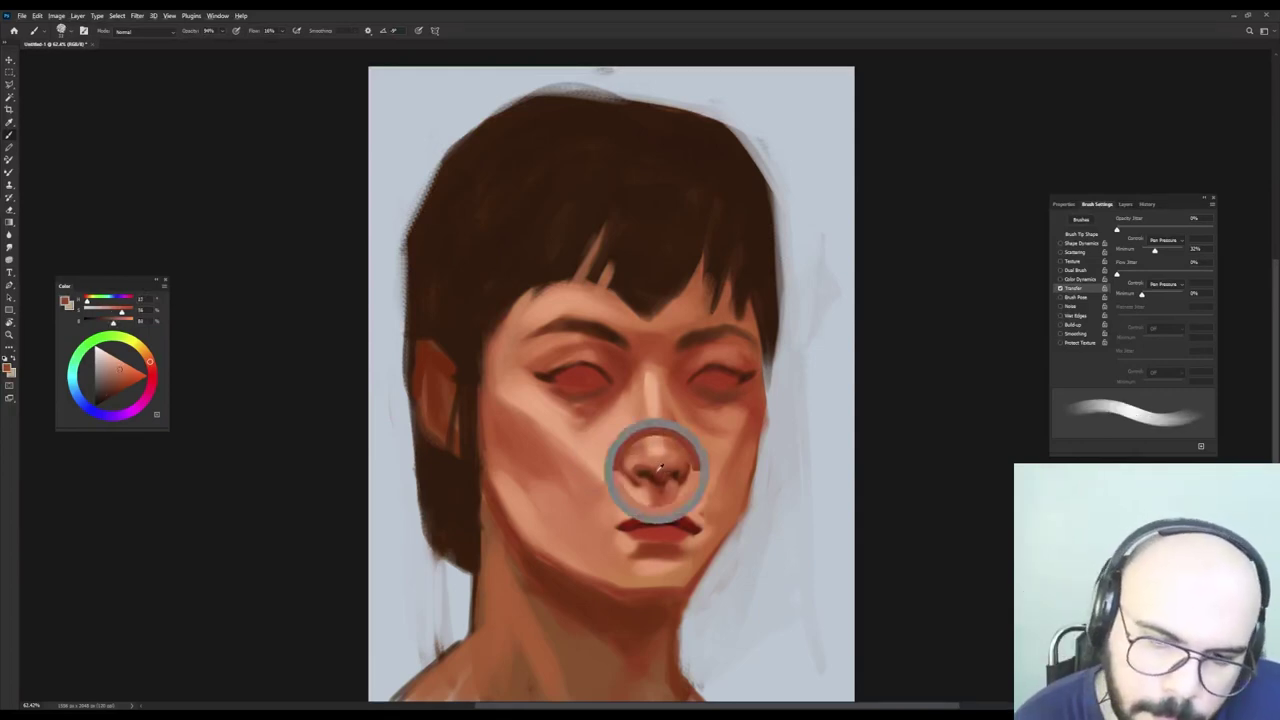
Shape the nose tip and the far side of the nose with sampled skin tones.
{"action": "left_click", "coordinate": [635, 443], "text": "alt"}
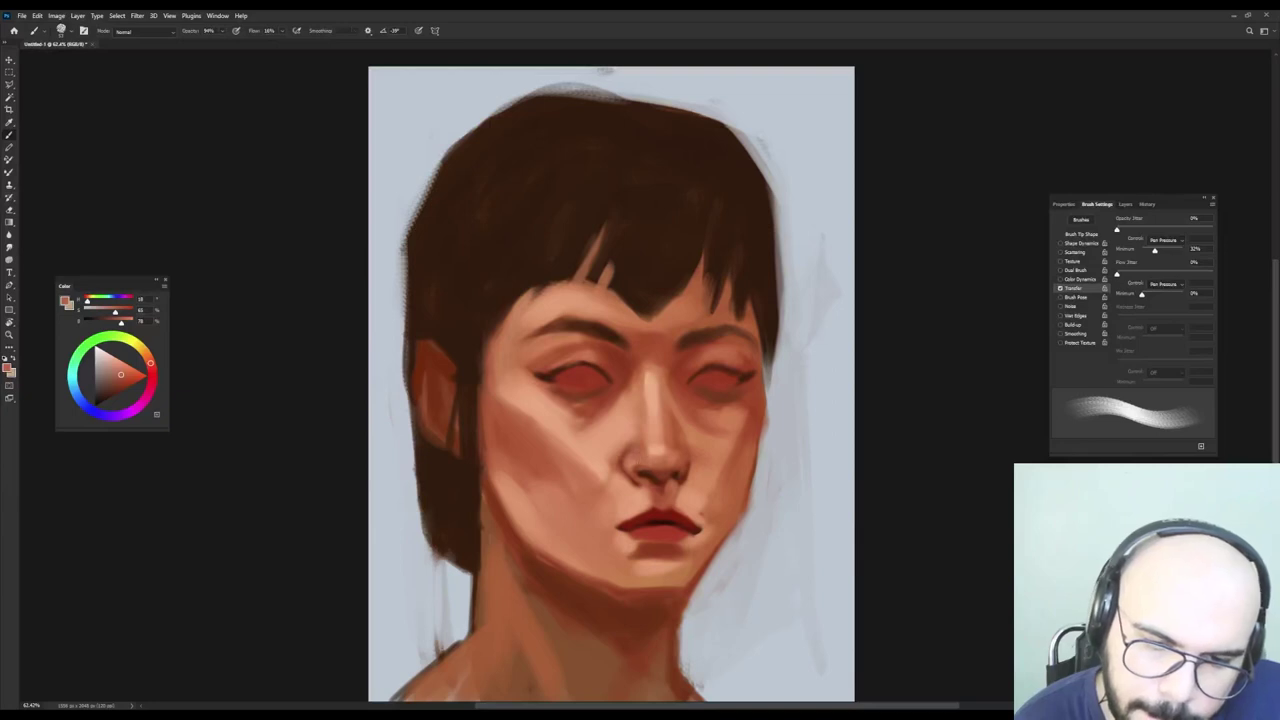
{"action": "left_click_drag", "start_coordinate": [680, 420], "coordinate": [673, 417]}
{"action": "left_click", "coordinate": [652, 458], "text": "alt"}
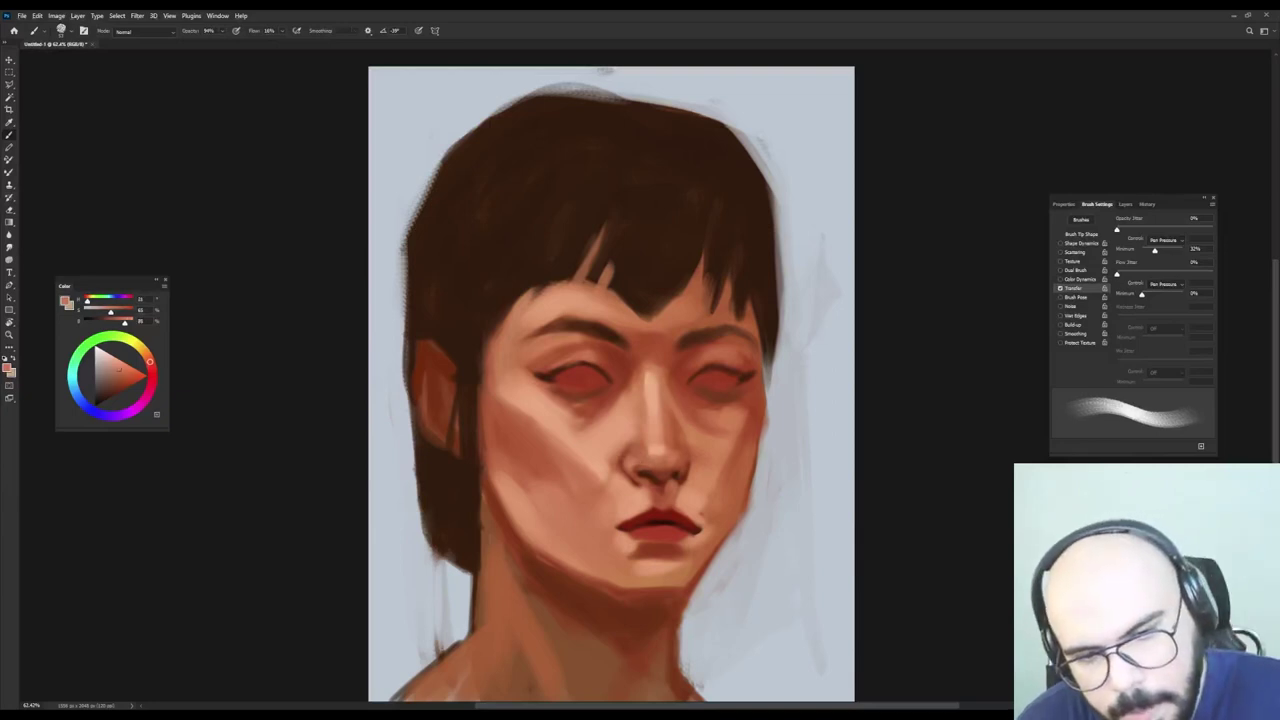
{"action": "left_click_drag", "start_coordinate": [650, 460], "coordinate": [644, 458]}
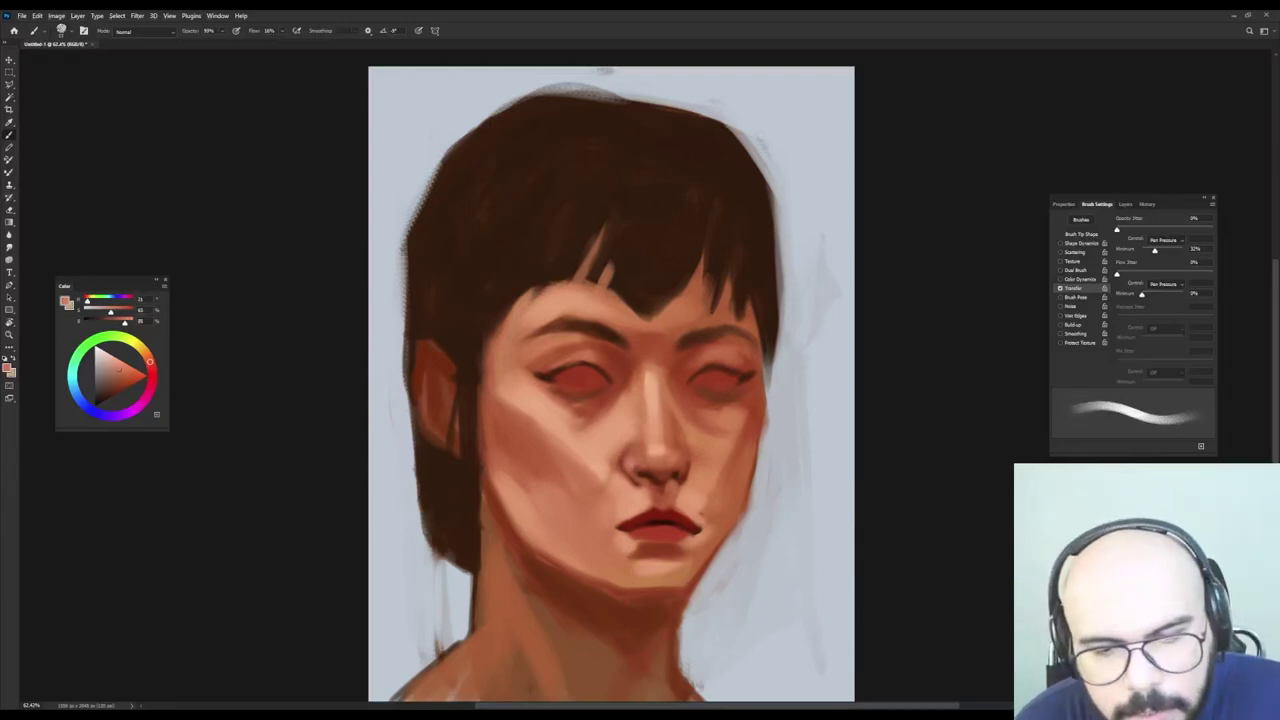
{"action": "left_click_drag", "start_coordinate": [691, 452], "coordinate": [688, 454]}
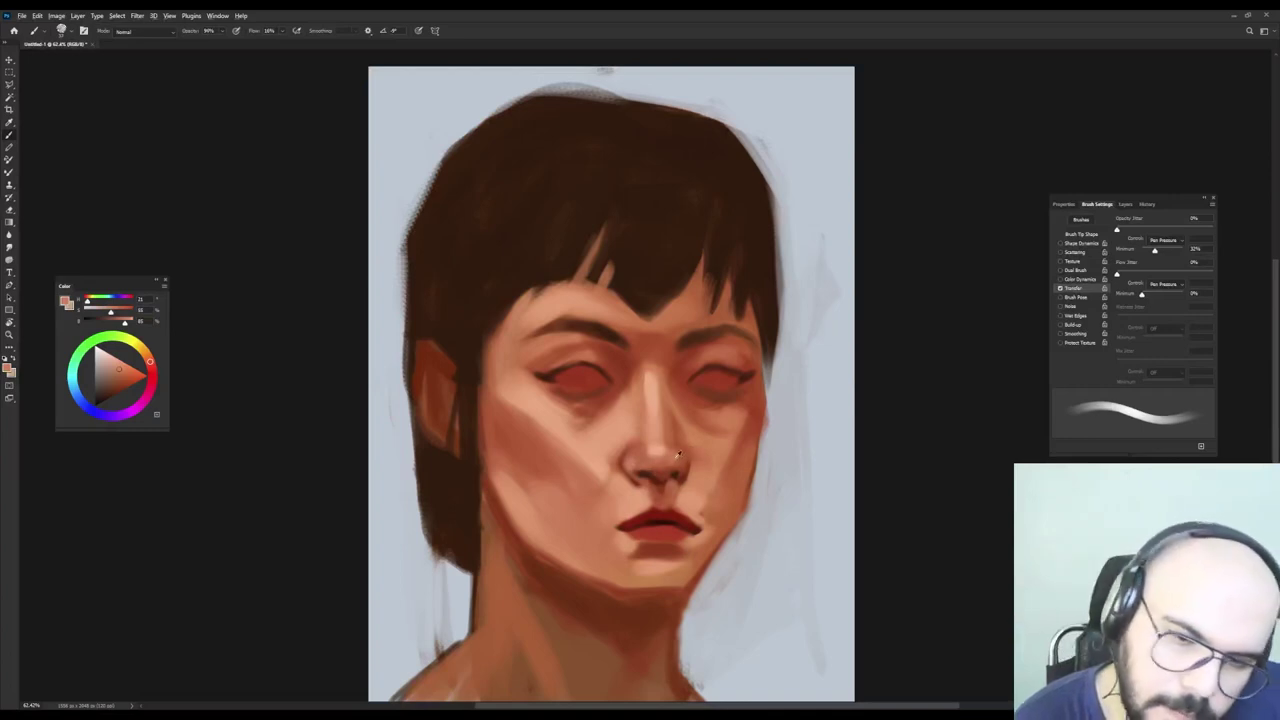
{"action": "left_click", "coordinate": [669, 458], "text": "alt"}
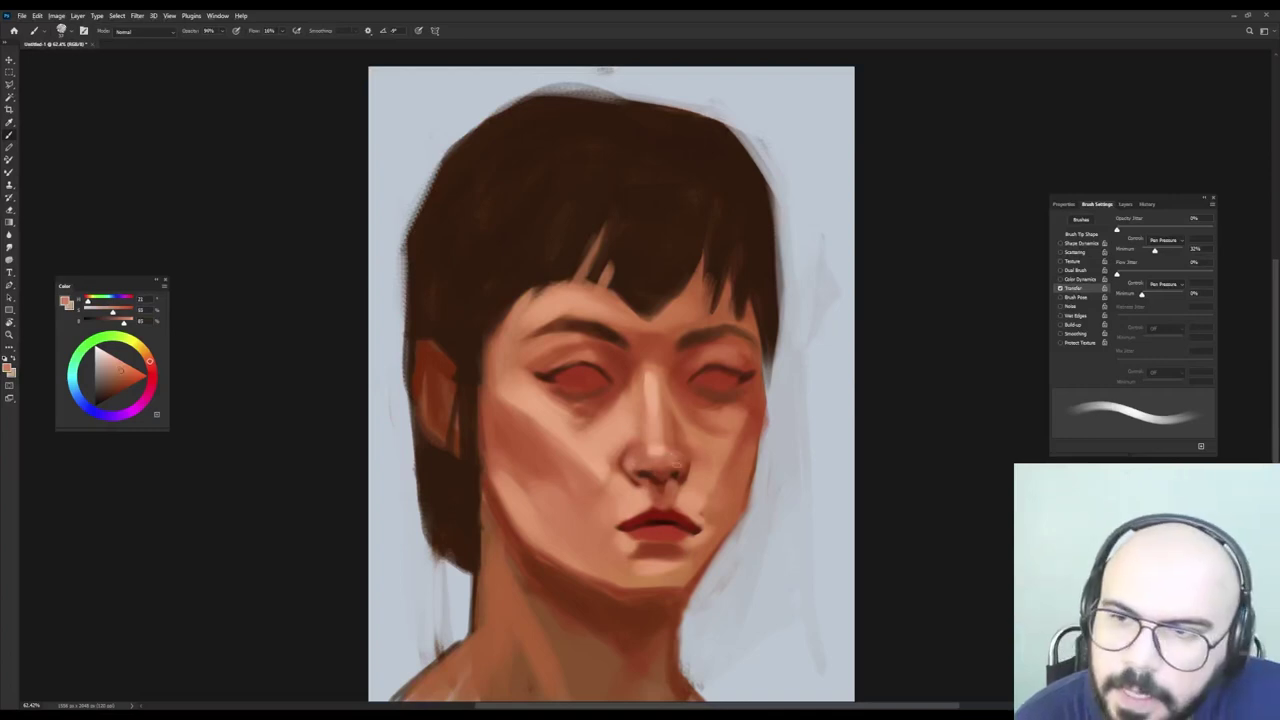
{"action": "left_click", "coordinate": [659, 447], "text": "alt"}
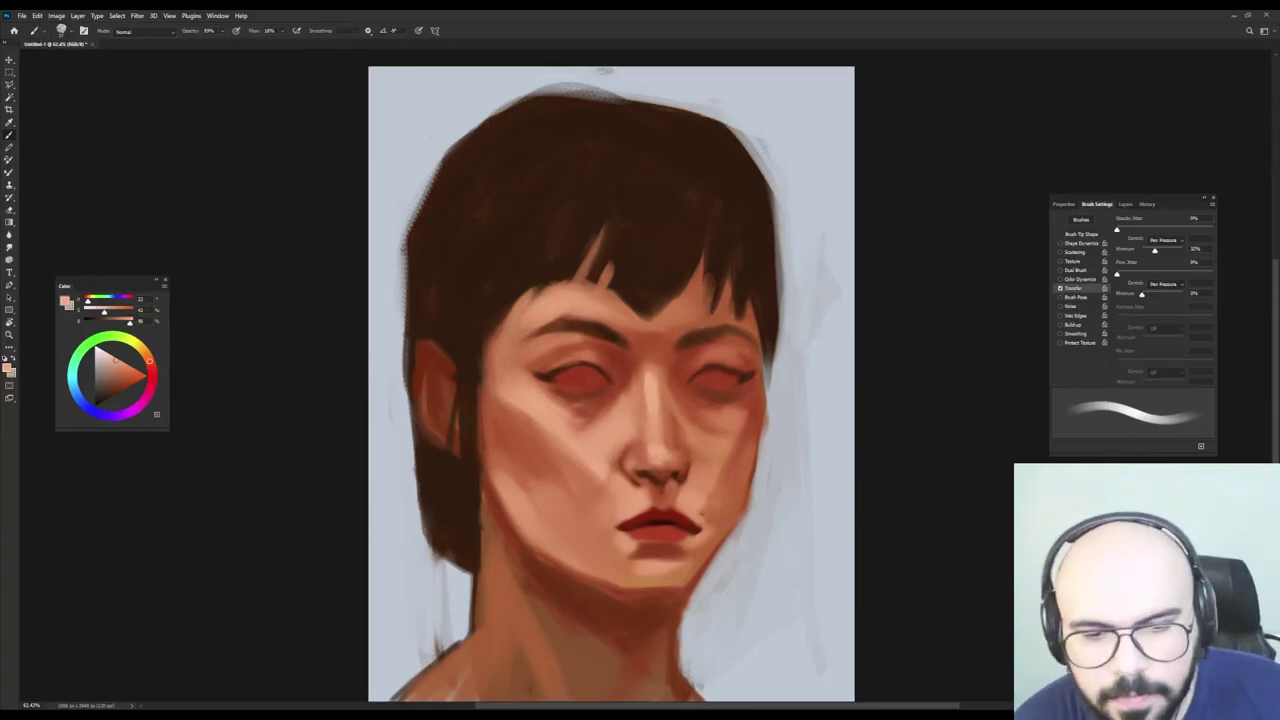
Resize the brush and clean up the near nose wing's contour with sampled skin tones.
{"action": "key", "text": "]"}
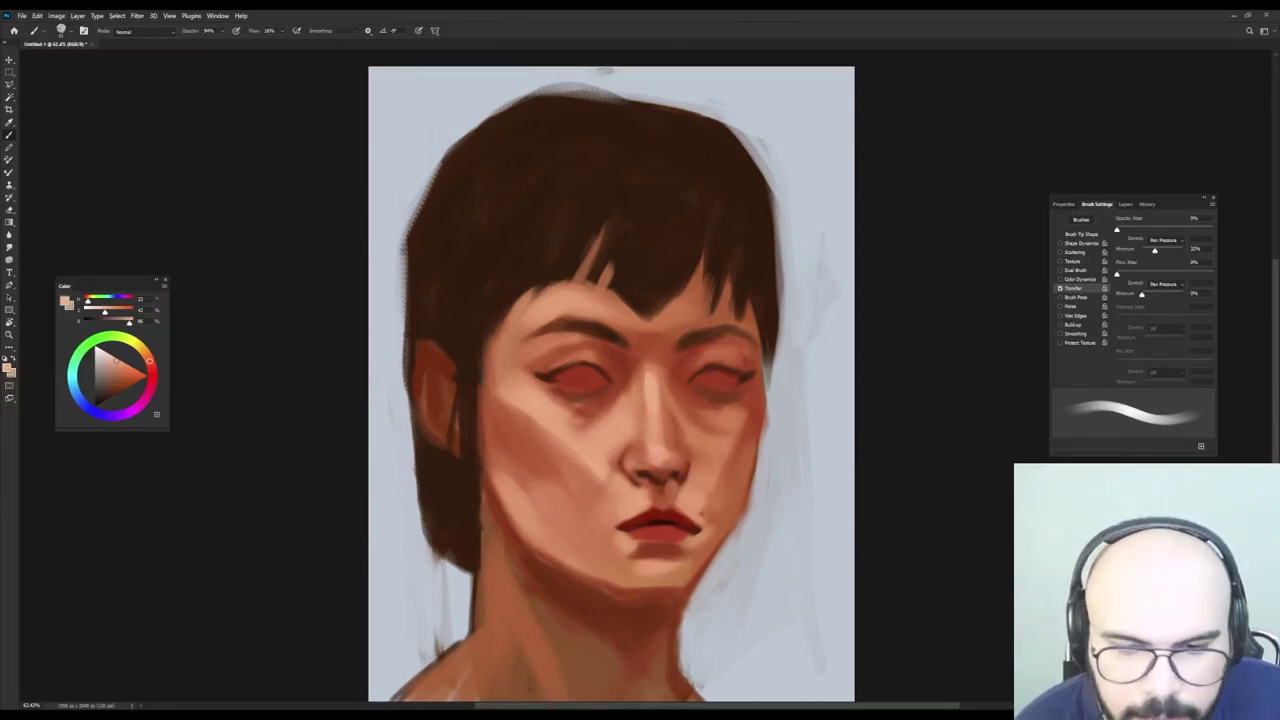
{"action": "left_click", "coordinate": [630, 459], "text": "alt"}
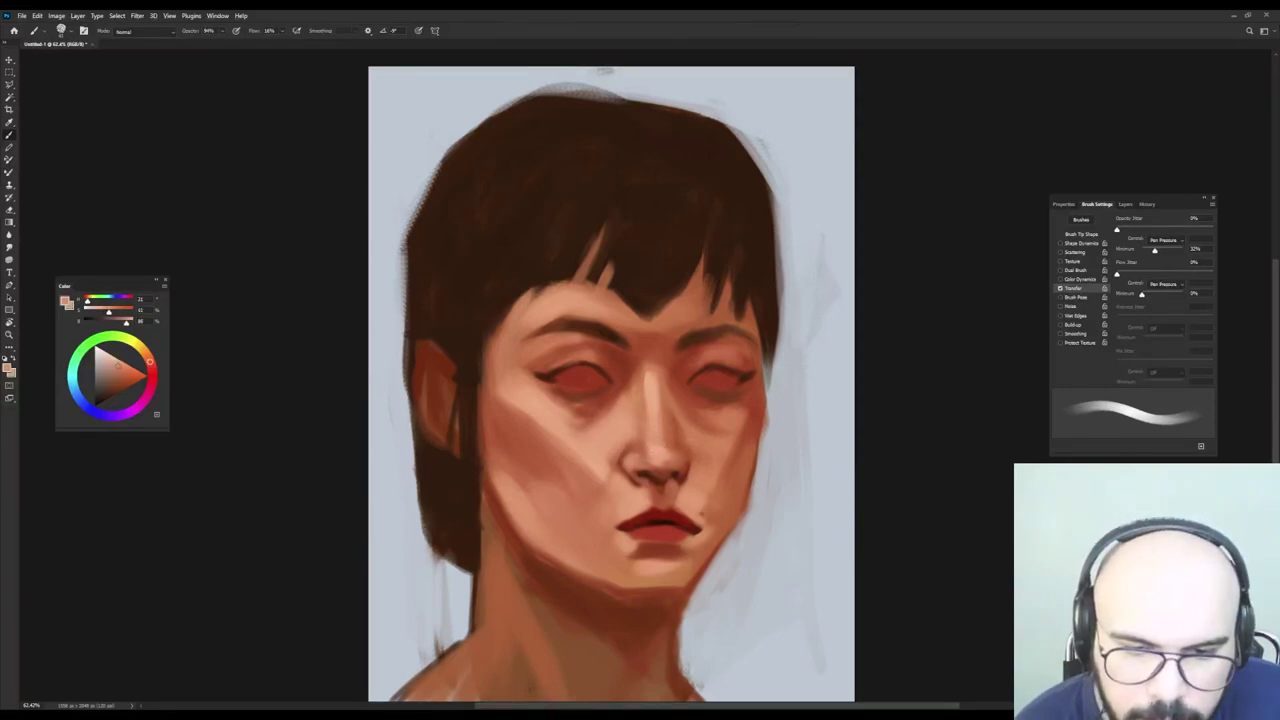
{"action": "right_click", "coordinate": [707, 441], "text": "alt"}
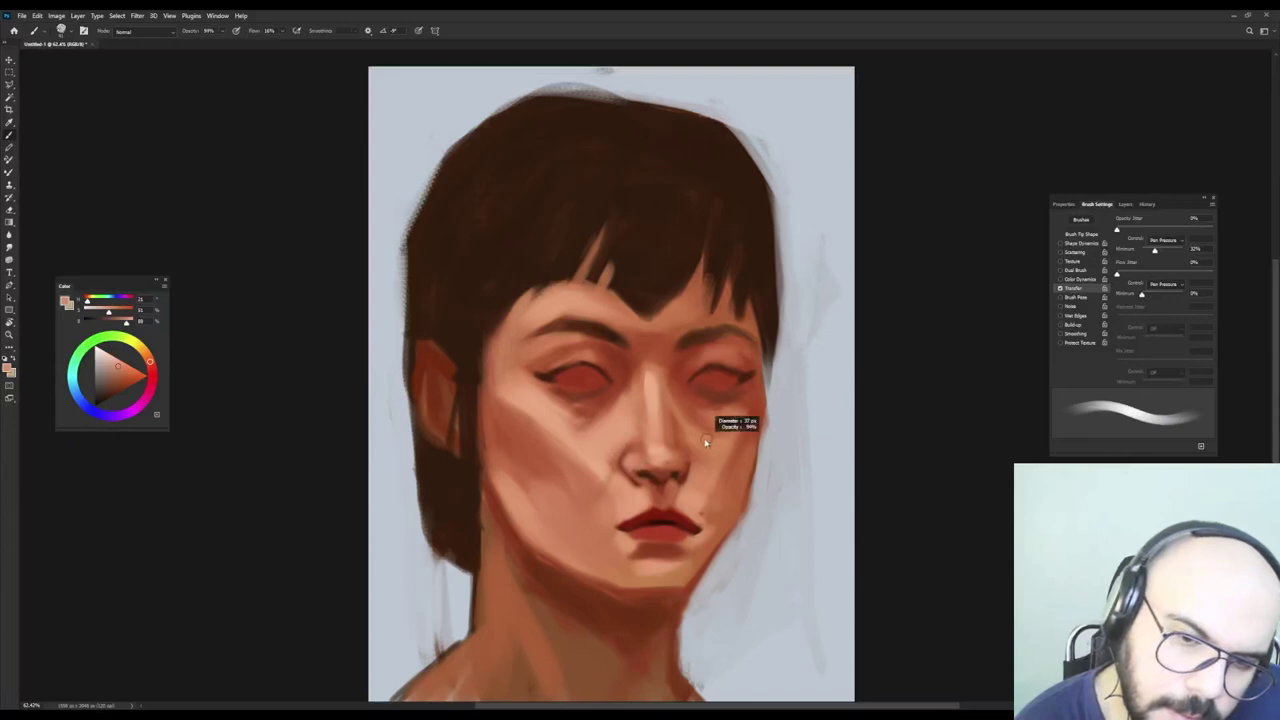
{"action": "left_click", "coordinate": [622, 442], "text": "alt"}
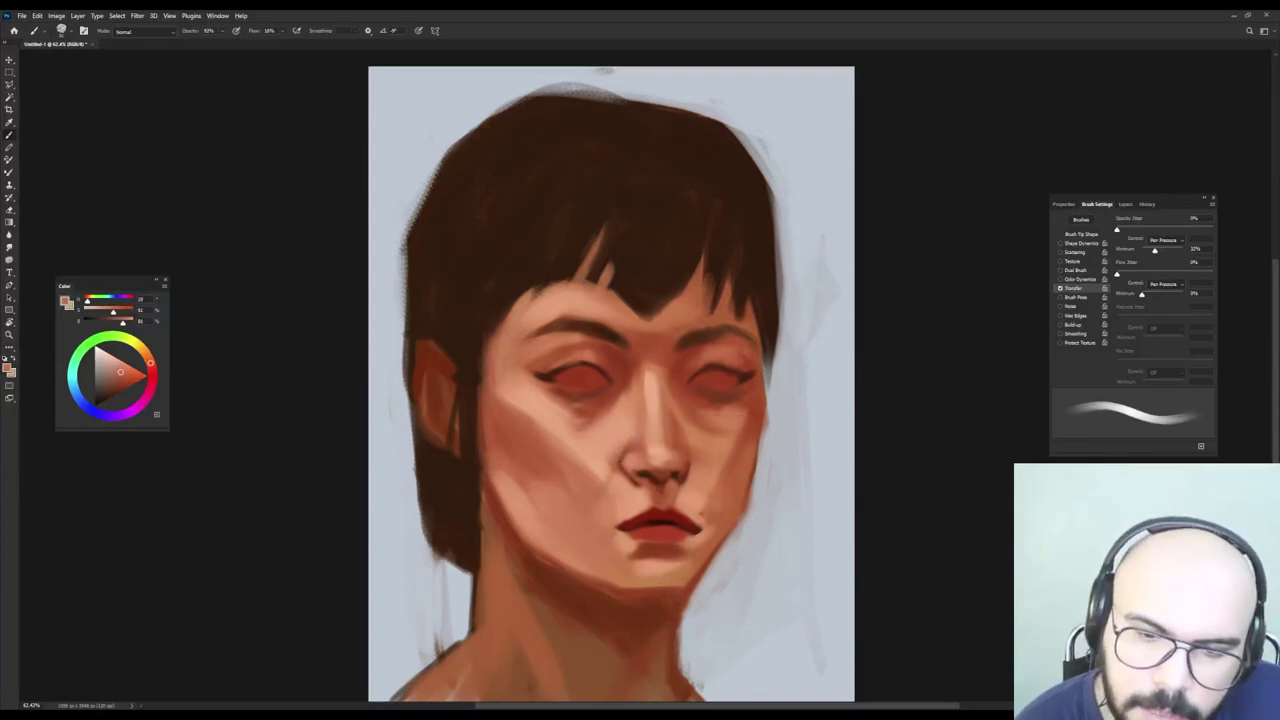
Blend the cheek beside the near nose wing down toward the mouth with sampled light skin tones, resizing the brush.
{"action": "right_click", "coordinate": [606, 462], "text": "alt"}
{"action": "left_click", "coordinate": [600, 459], "text": "alt"}
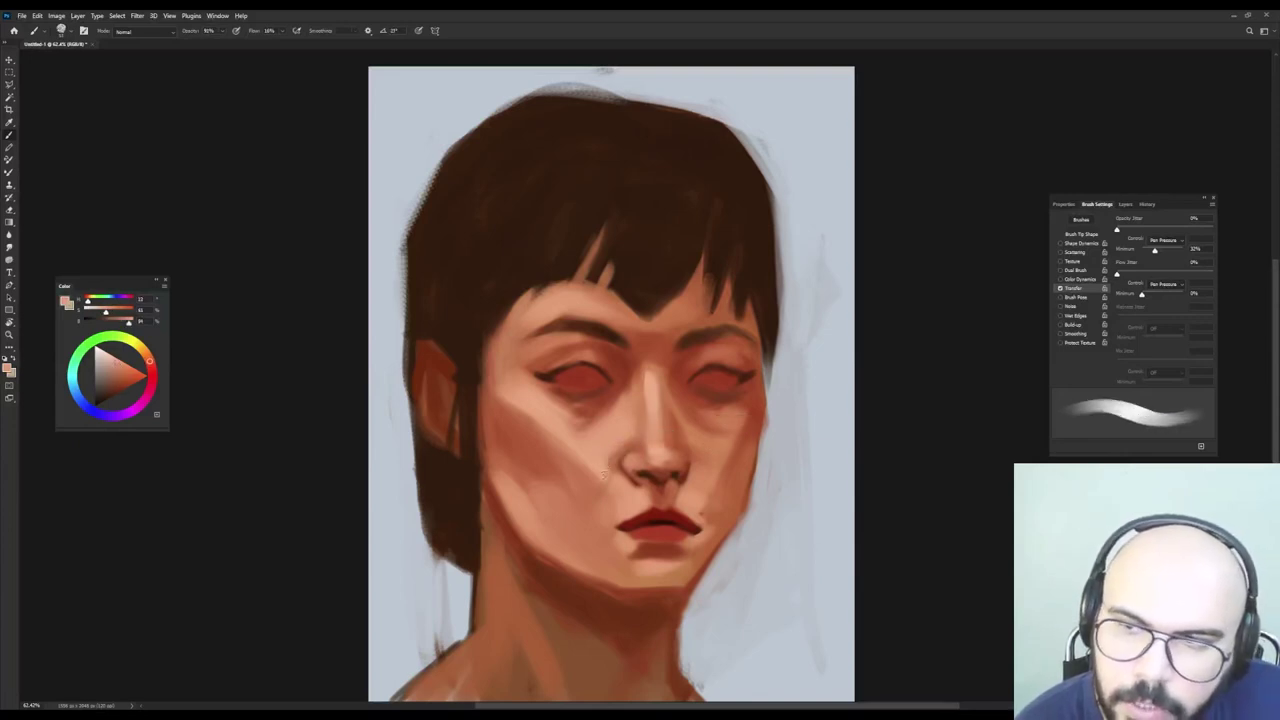
{"action": "right_click", "coordinate": [608, 467], "text": "alt"}
{"action": "left_click", "coordinate": [650, 383], "text": "alt"}
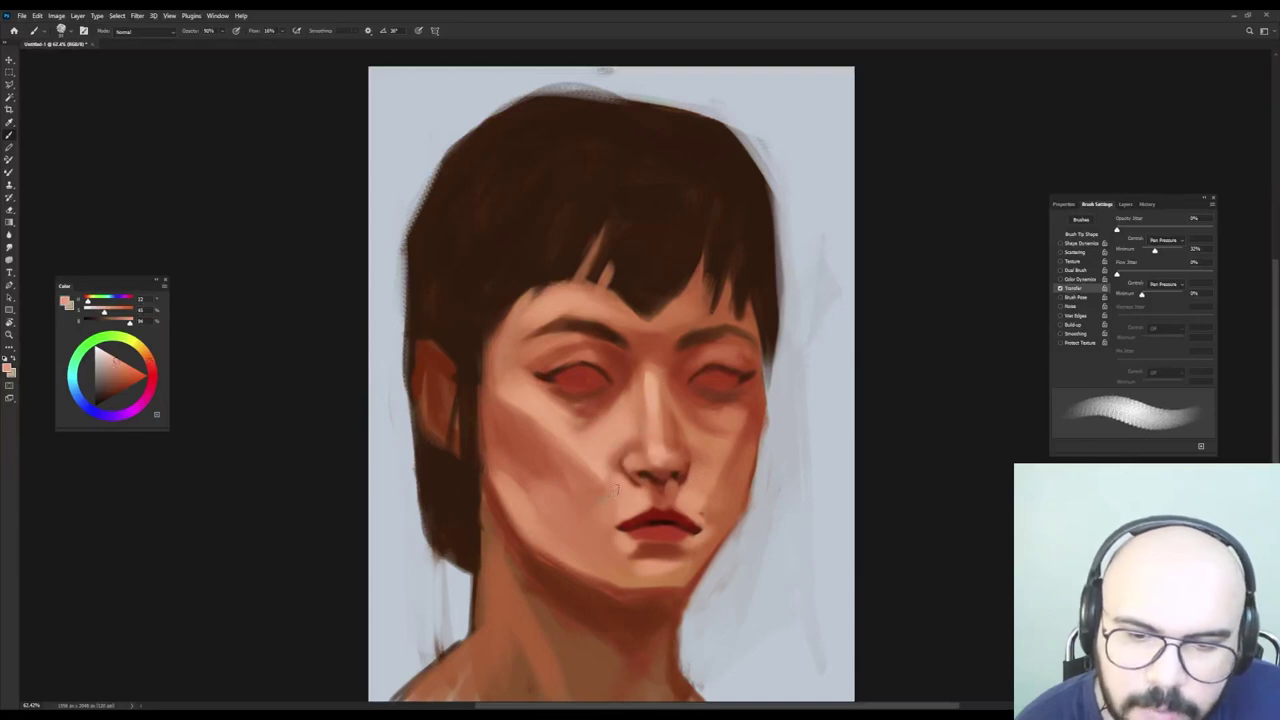
{"action": "right_click", "coordinate": [619, 490], "text": "alt"}
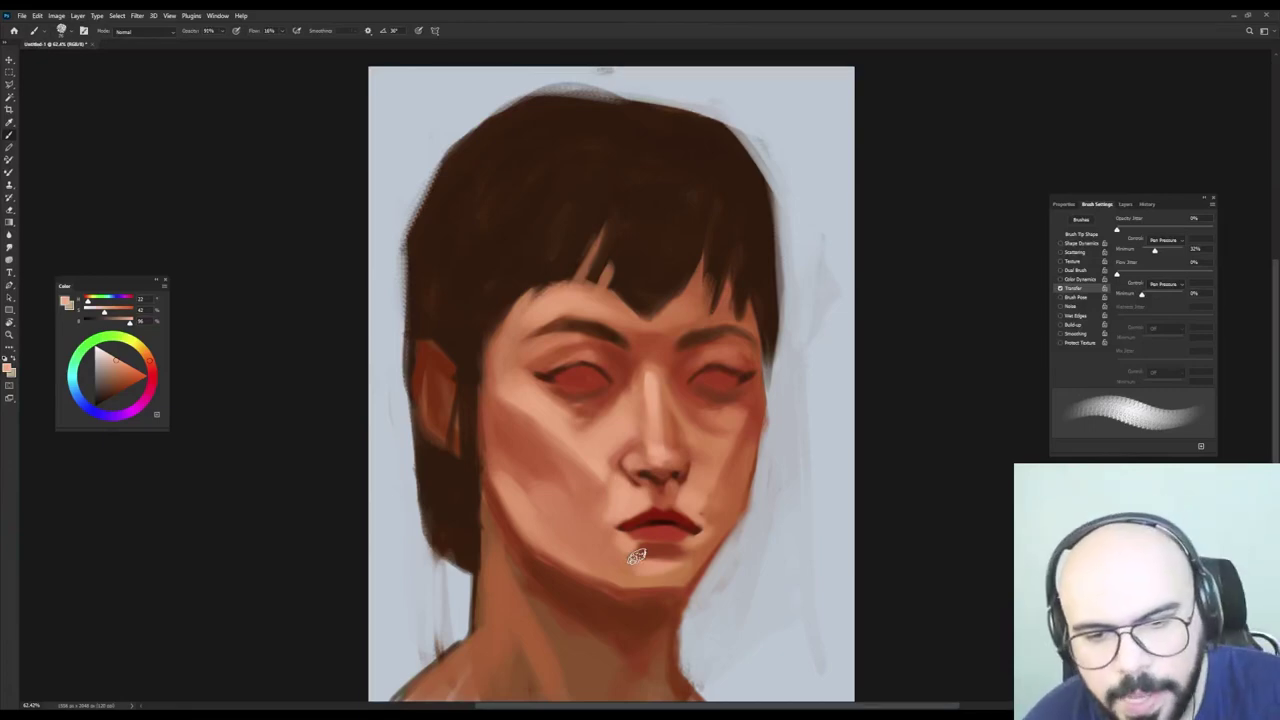
Refine the skin under the near eye and the outer cheekbone's shadow edge with sampled skin tones, rotating the brush tip.
{"action": "key", "text": "."}
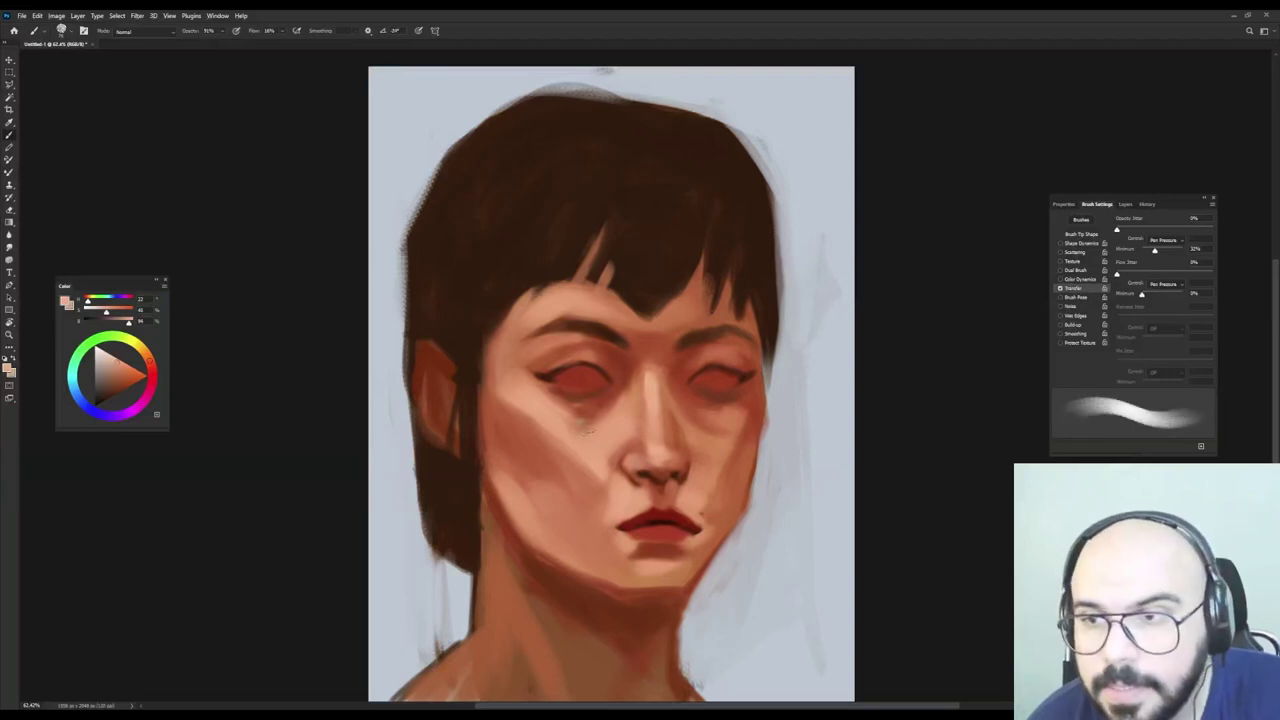
{"action": "left_click_drag", "start_coordinate": [571, 430], "coordinate": [582, 424]}
{"action": "left_click", "coordinate": [508, 405], "text": "alt"}
{"action": "key", "text": "shift+Left"}
{"action": "key", "text": "shift+Left"}
{"action": "key", "text": "shift+Left"}
{"action": "key", "text": "shift+Left"}
{"action": "key", "text": "shift+Left"}
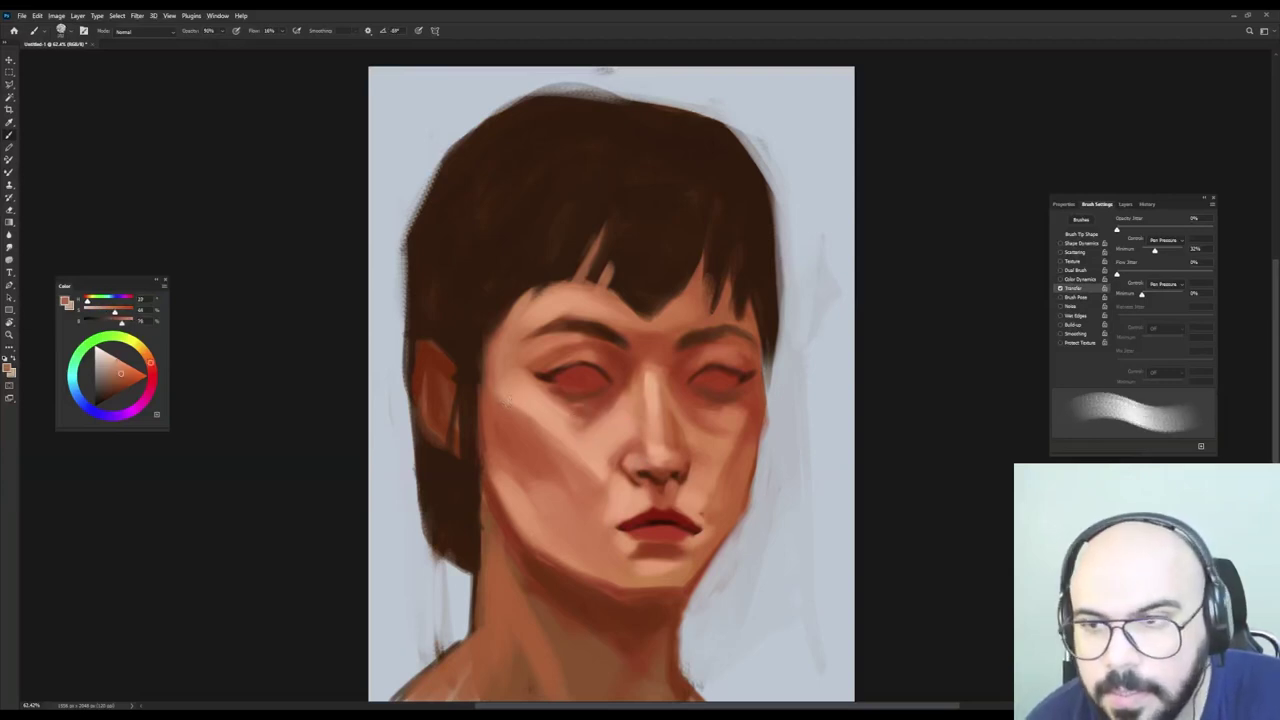
{"action": "left_click", "coordinate": [508, 417], "text": "alt"}
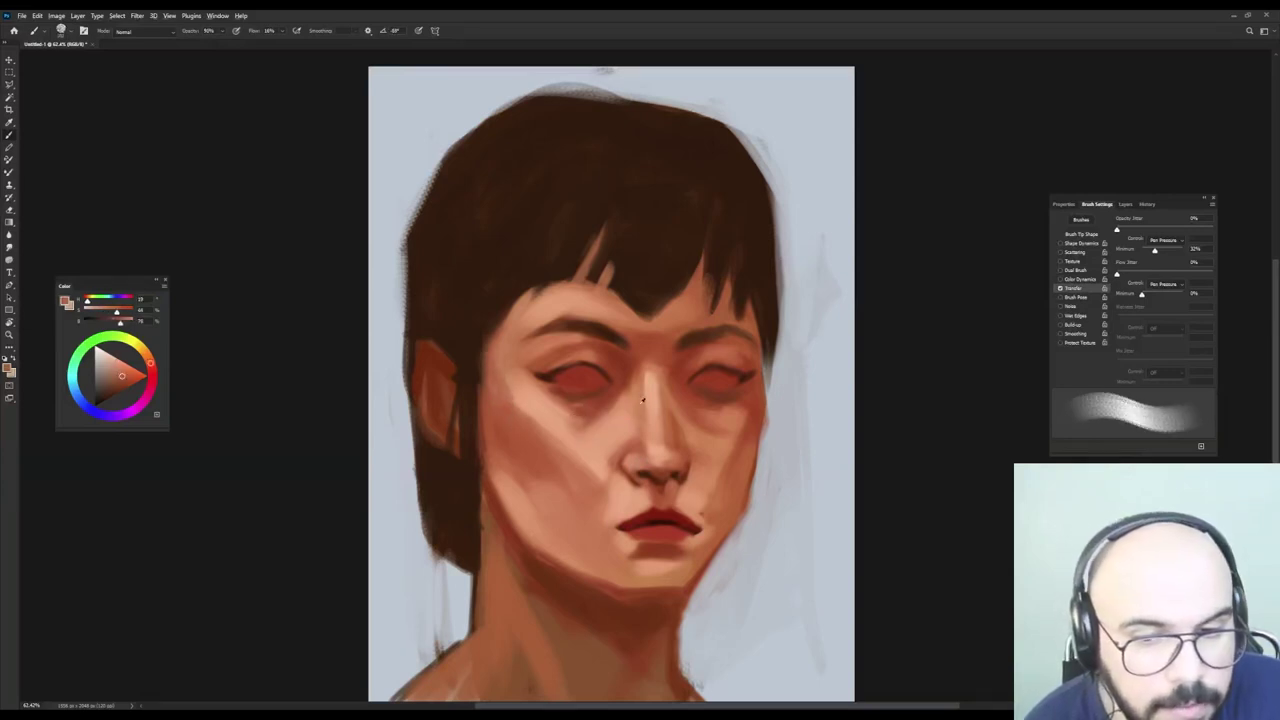
{"action": "left_click", "coordinate": [573, 416], "text": "alt"}
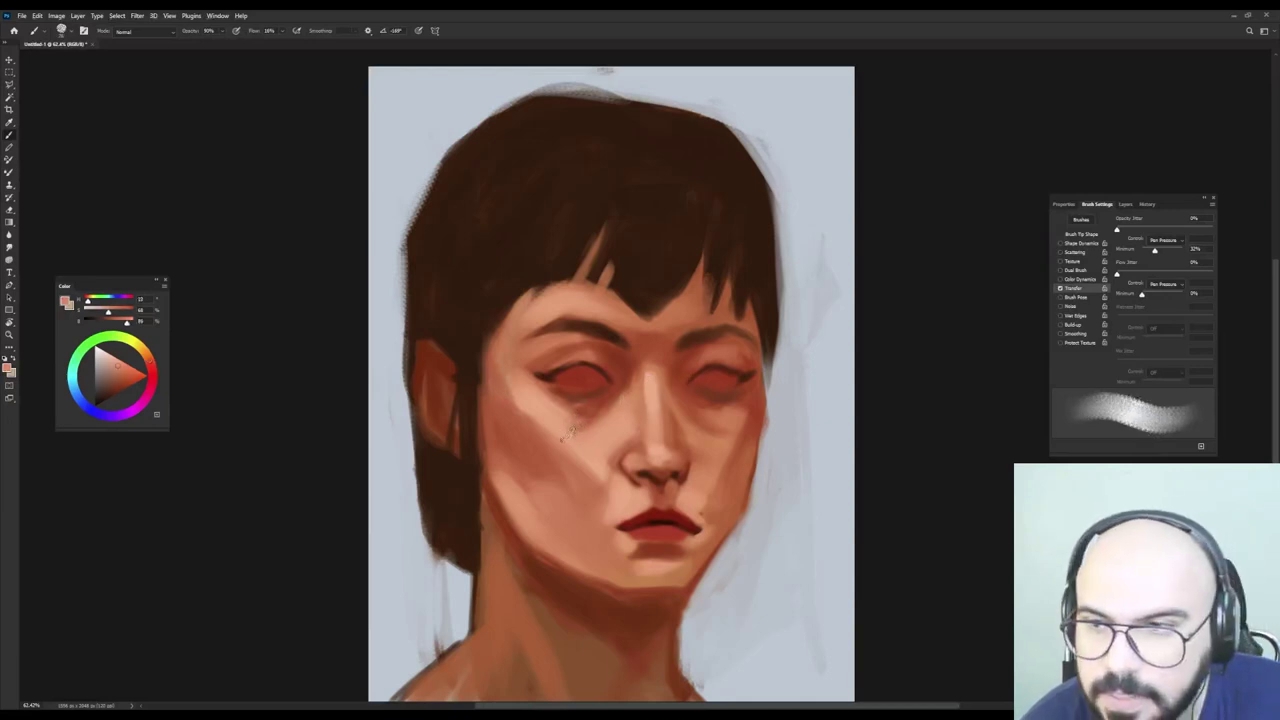
Blend the skin between the near eye and the side of the nose with sampled skin tones, reducing the brush size.
{"action": "left_click", "coordinate": [558, 420], "text": "alt"}
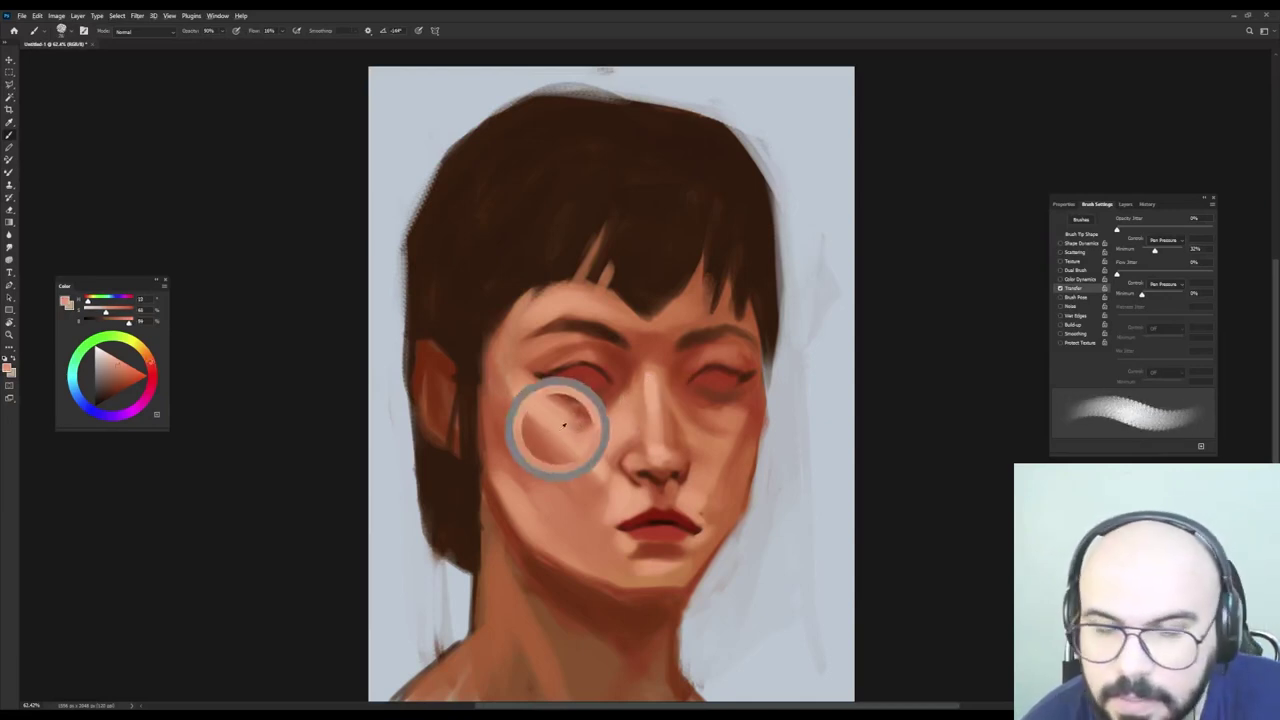
{"action": "left_click", "coordinate": [612, 391], "text": "alt"}
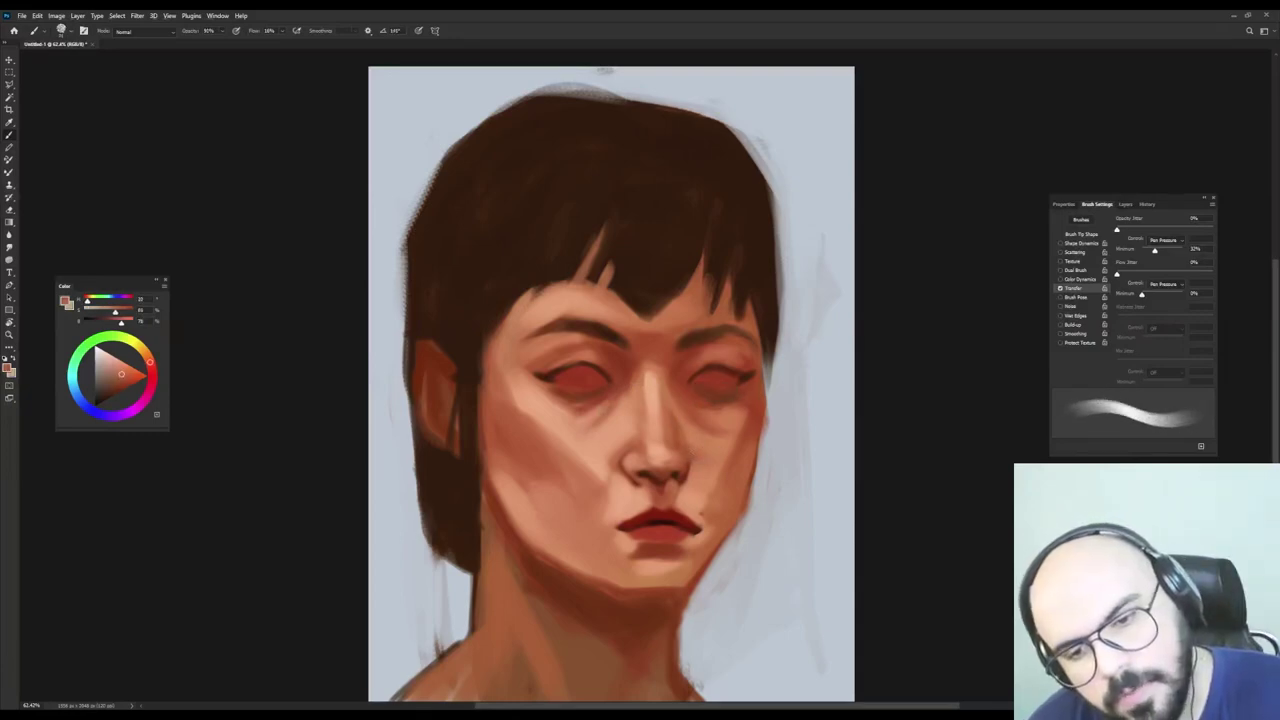
{"action": "left_click", "coordinate": [614, 443], "text": "alt"}
{"action": "left_click", "coordinate": [614, 443], "text": "alt"}
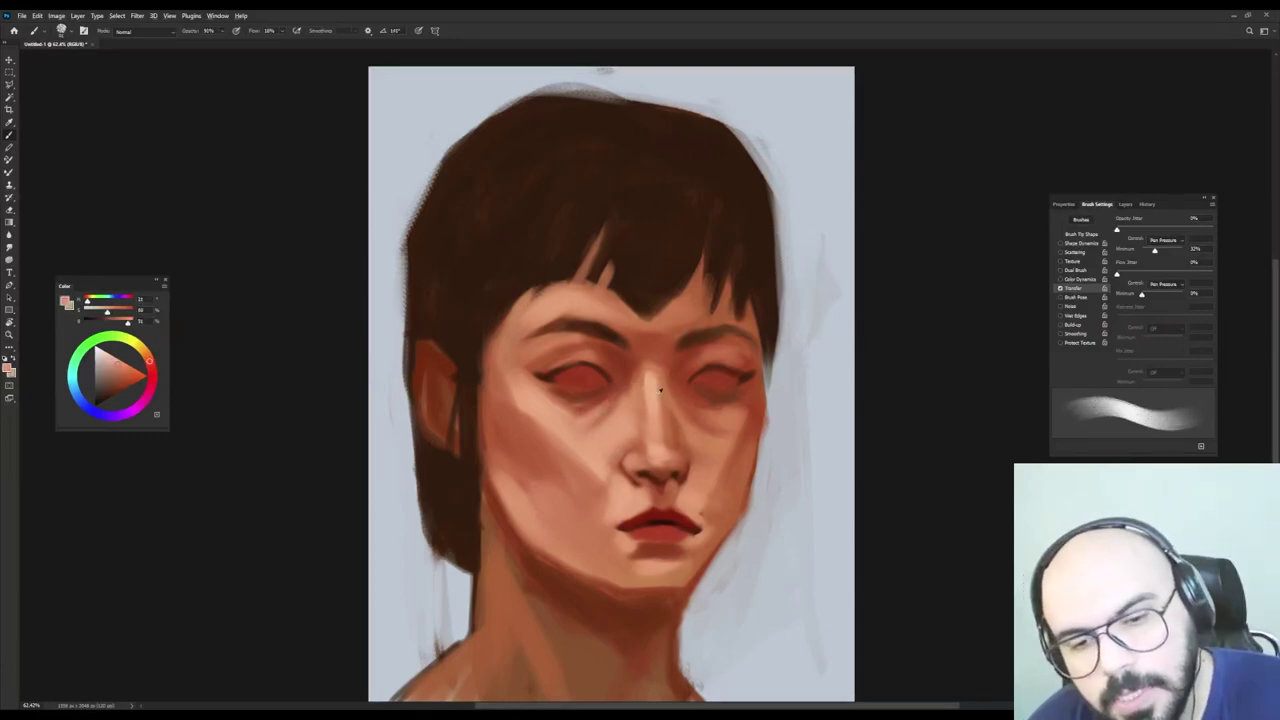
{"action": "key", "text": "["}
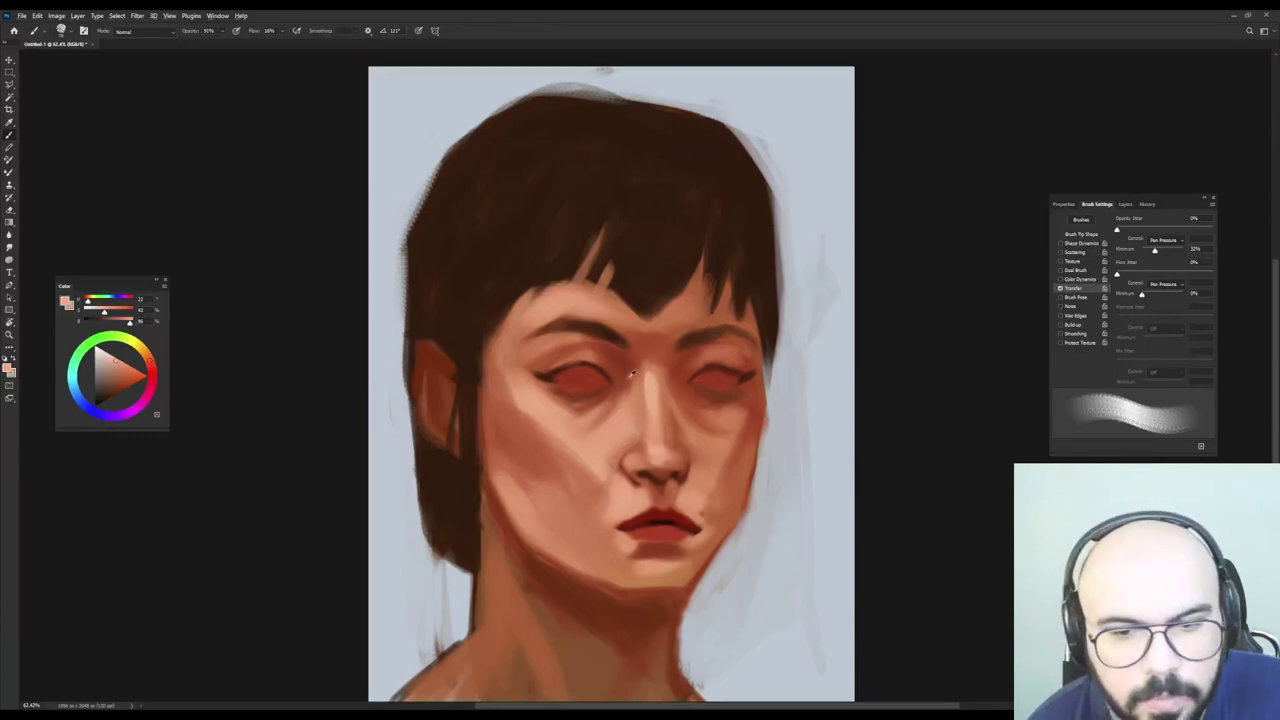
Refine the top of the nose bridge with sampled light skin tones, resizing the brush.
{"action": "left_click", "coordinate": [632, 374], "text": "alt"}
{"action": "right_click", "coordinate": [656, 401], "text": "alt"}
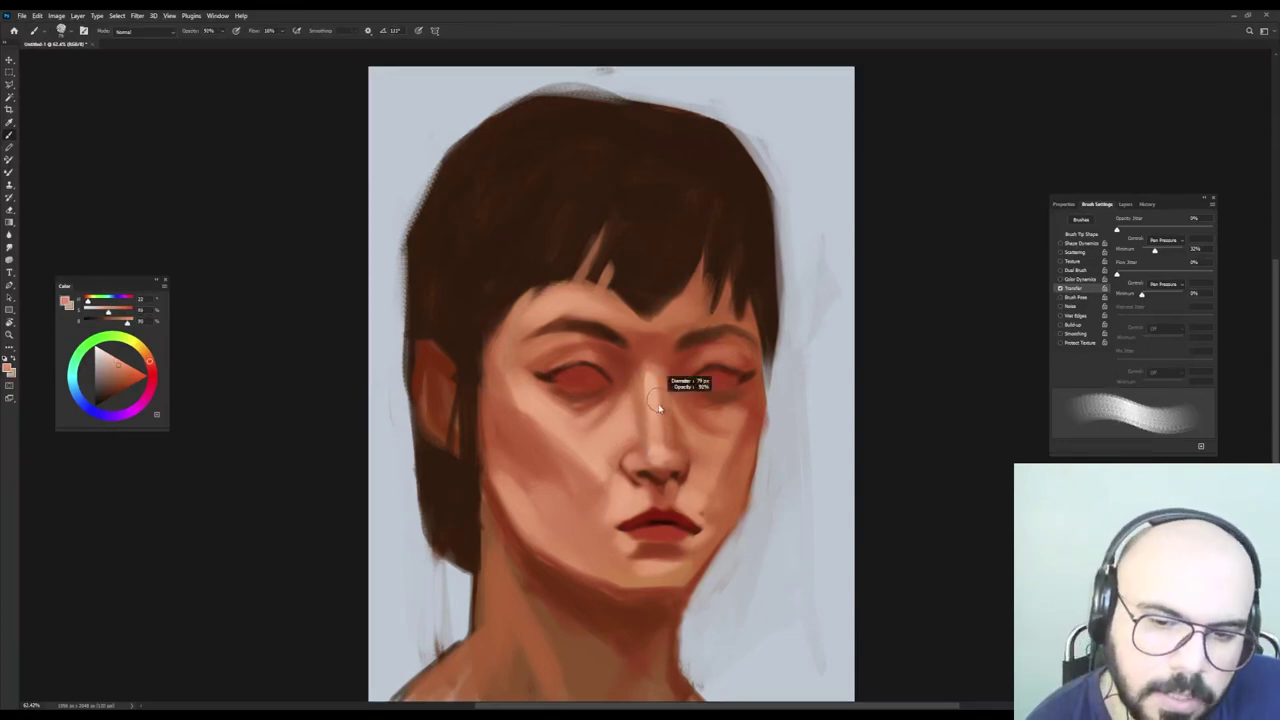
{"action": "left_click", "coordinate": [650, 389], "text": "alt"}
{"action": "right_click", "coordinate": [648, 381], "text": "alt"}
{"action": "left_click_drag", "start_coordinate": [590, 380], "coordinate": [591, 390]}
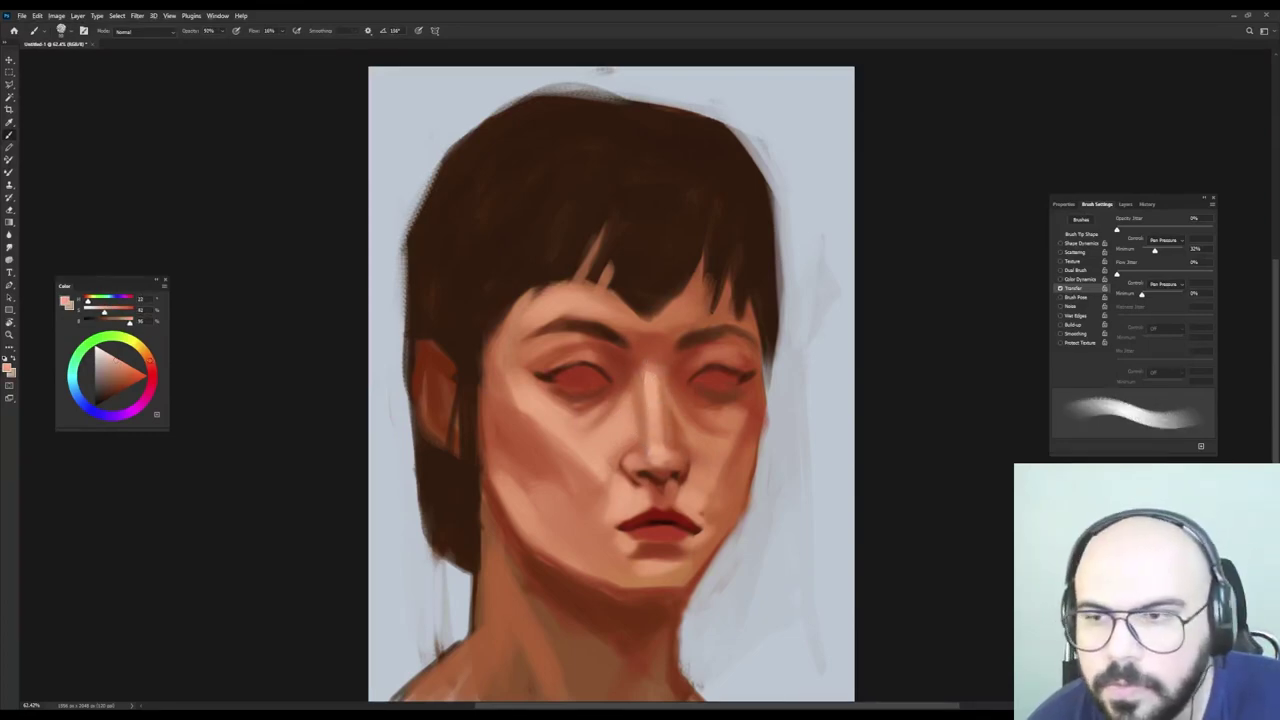
Shape the shadow between the brows and along the upper nose bridge with sampled brown and reddish tones, rotating the brush tip.
{"action": "left_click", "coordinate": [641, 352], "text": "alt"}
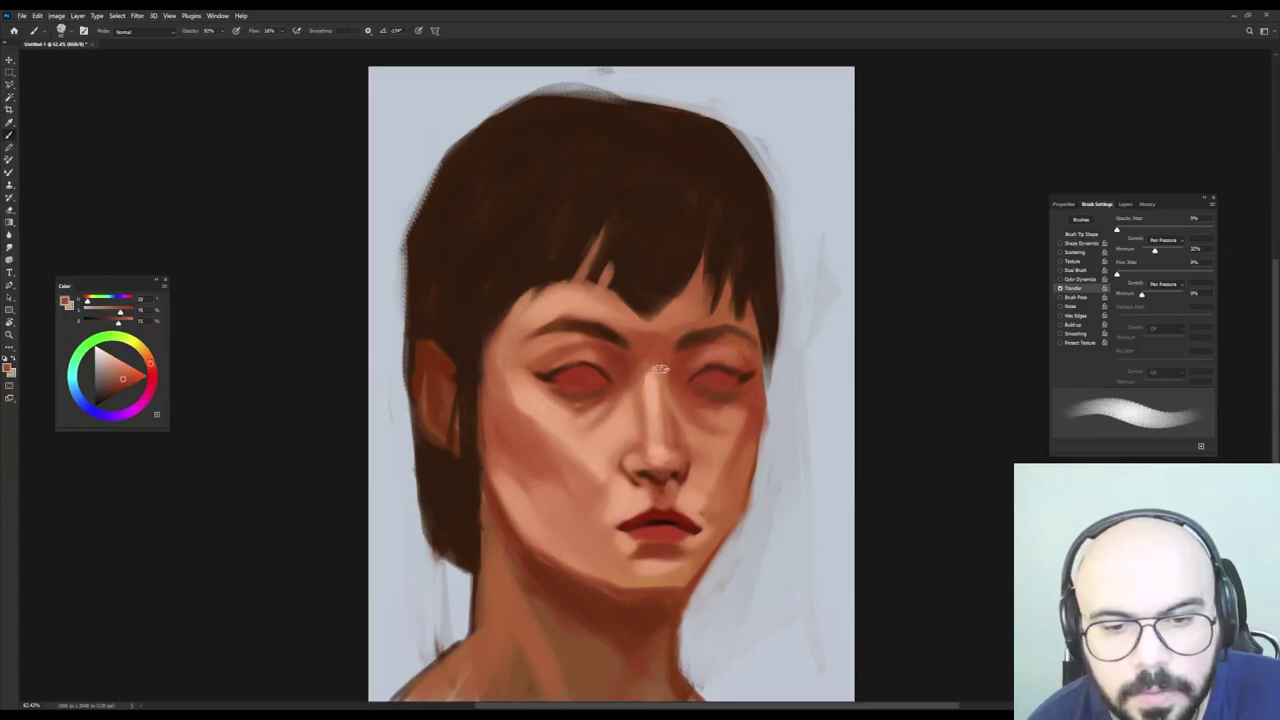
{"action": "key", "text": "shift+Right"}
{"action": "left_click_drag", "start_coordinate": [657, 369], "coordinate": [645, 374]}
{"action": "right_click", "coordinate": [648, 394], "text": "alt"}
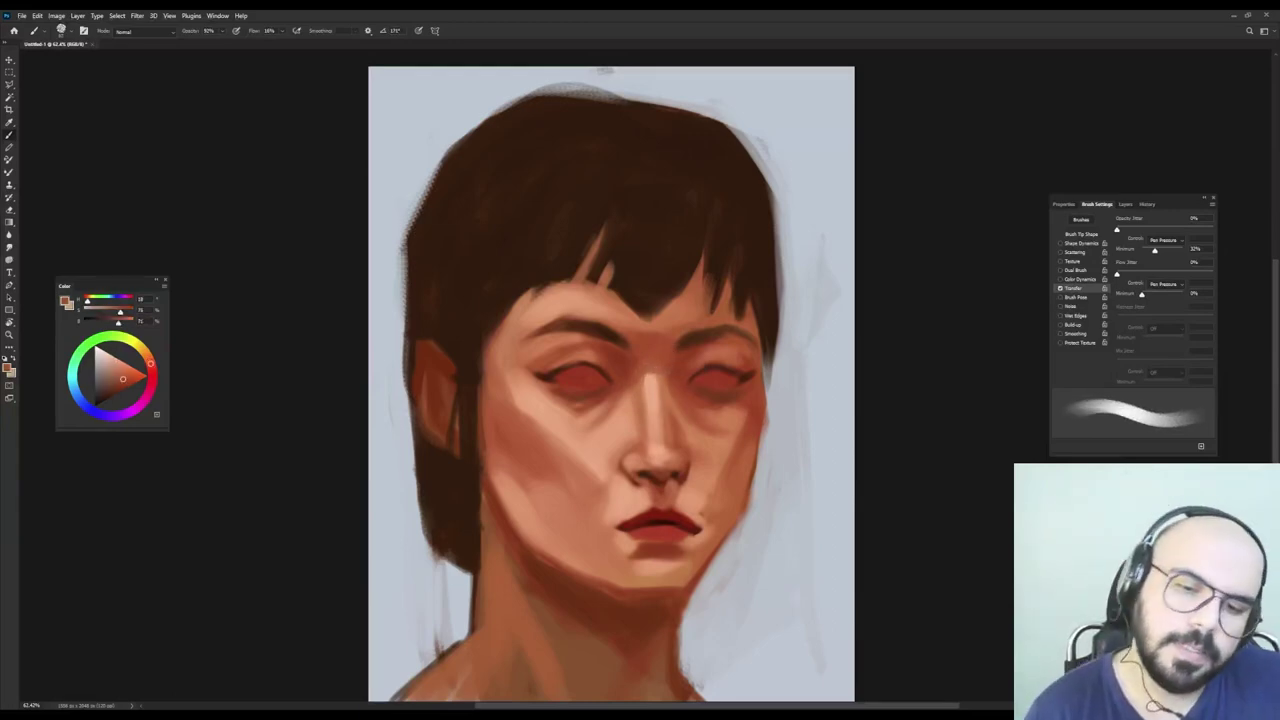
{"action": "left_click", "coordinate": [638, 384], "text": "alt"}
{"action": "left_click_drag", "start_coordinate": [641, 382], "coordinate": [637, 408]}
{"action": "right_click", "coordinate": [661, 388], "text": "alt"}
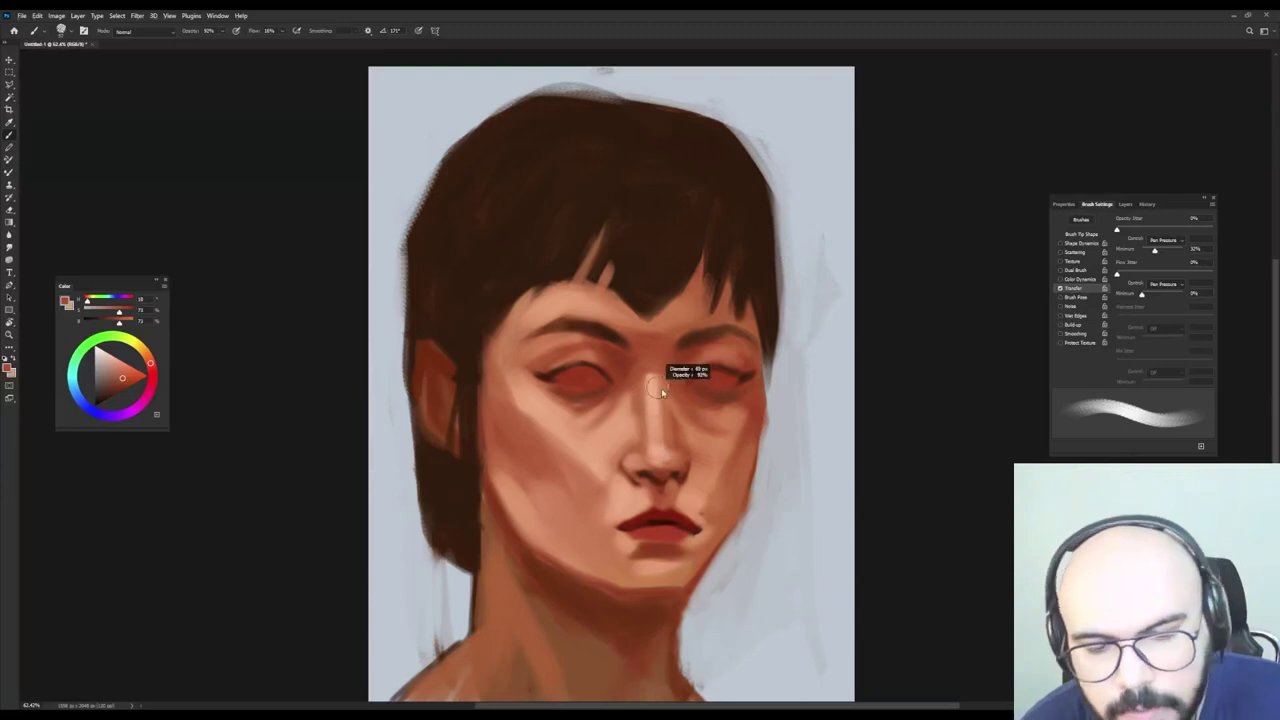
Smooth the nose bridge down toward the tip with sampled light skin tones, rotating and resizing the brush.
{"action": "left_click", "coordinate": [653, 407], "text": "alt"}
{"action": "key", "text": "shift+Right"}
{"action": "key", "text": "shift+Right"}
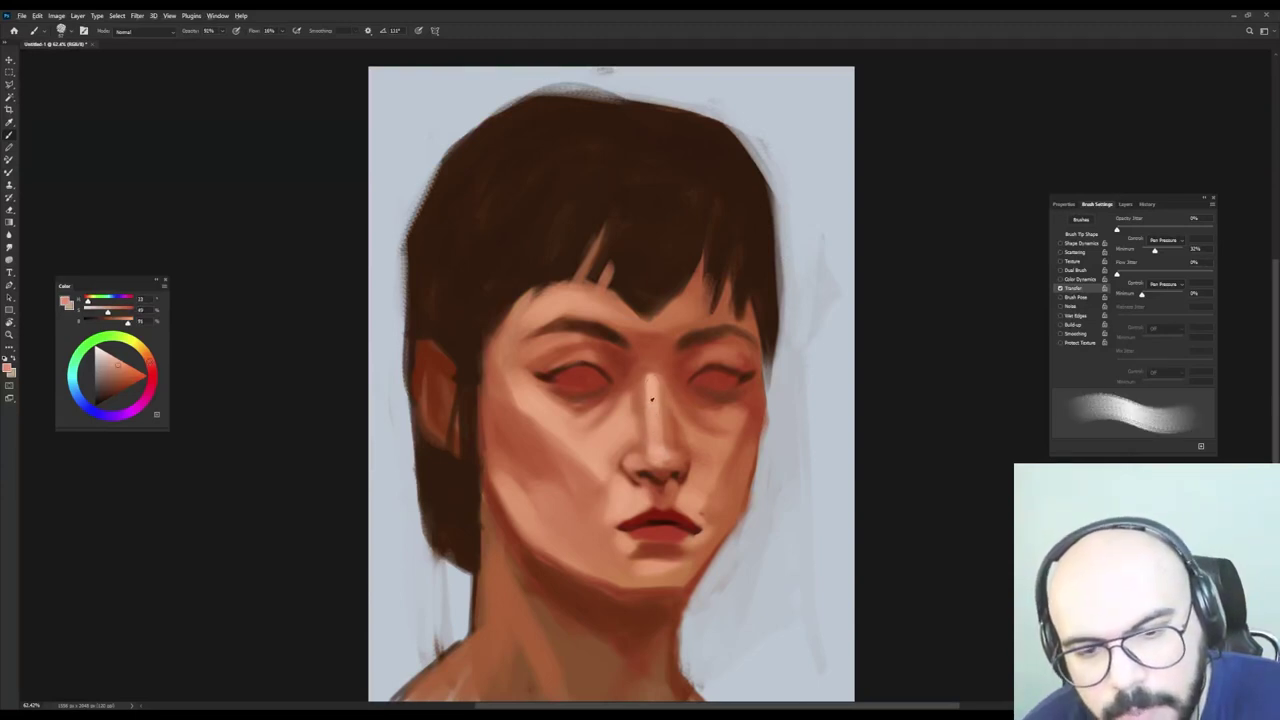
{"action": "left_click", "coordinate": [657, 441], "text": "alt"}
{"action": "key", "text": "shift+Right"}
{"action": "key", "text": "shift+Right"}
{"action": "key", "text": "shift+Right"}
{"action": "key", "text": "shift+Right"}
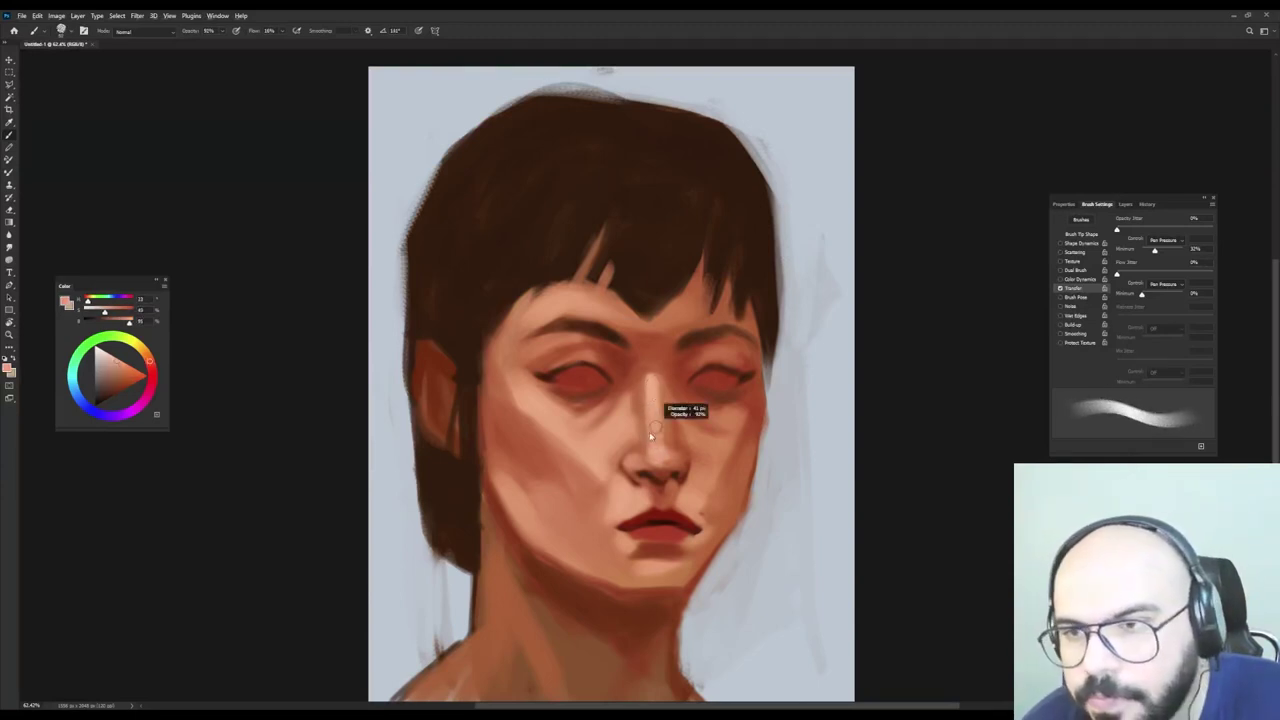
{"action": "left_click", "coordinate": [653, 443], "text": "alt"}
{"action": "right_click", "coordinate": [653, 449], "text": "alt"}
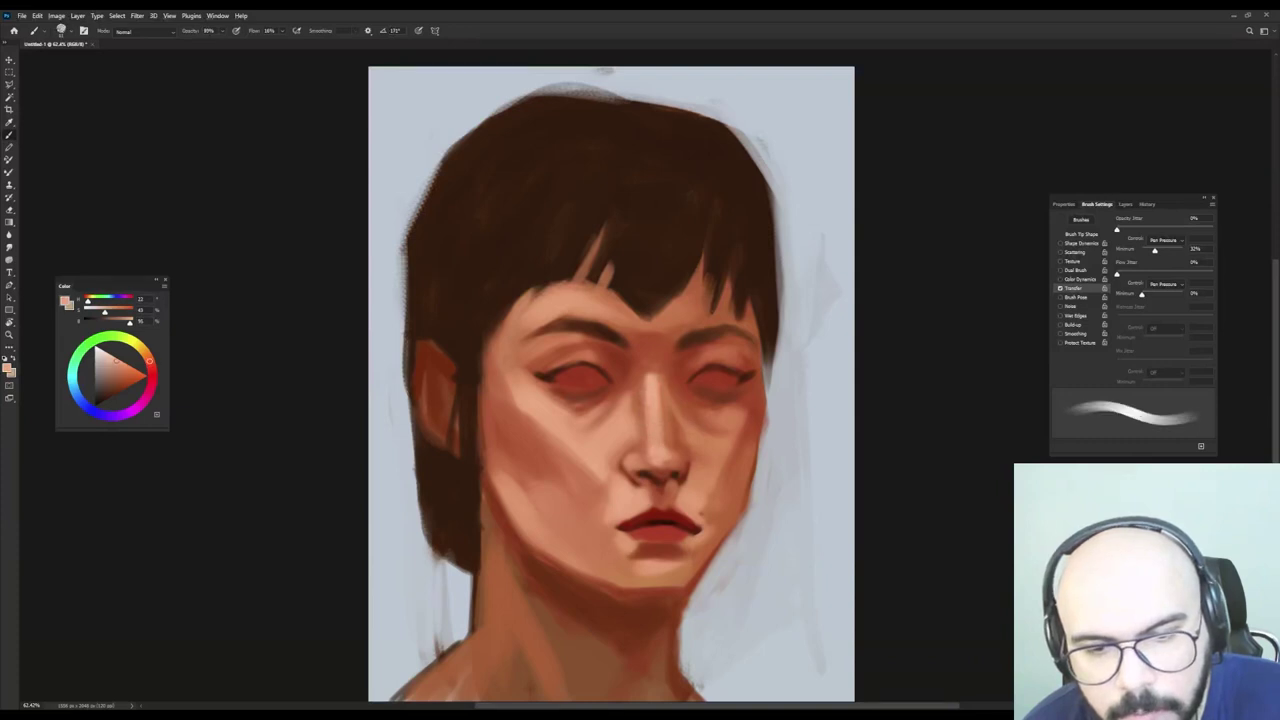
Define the underside of the nose tip and nostrils with sampled red-brown tones.
{"action": "left_click", "coordinate": [654, 476], "text": "alt"}
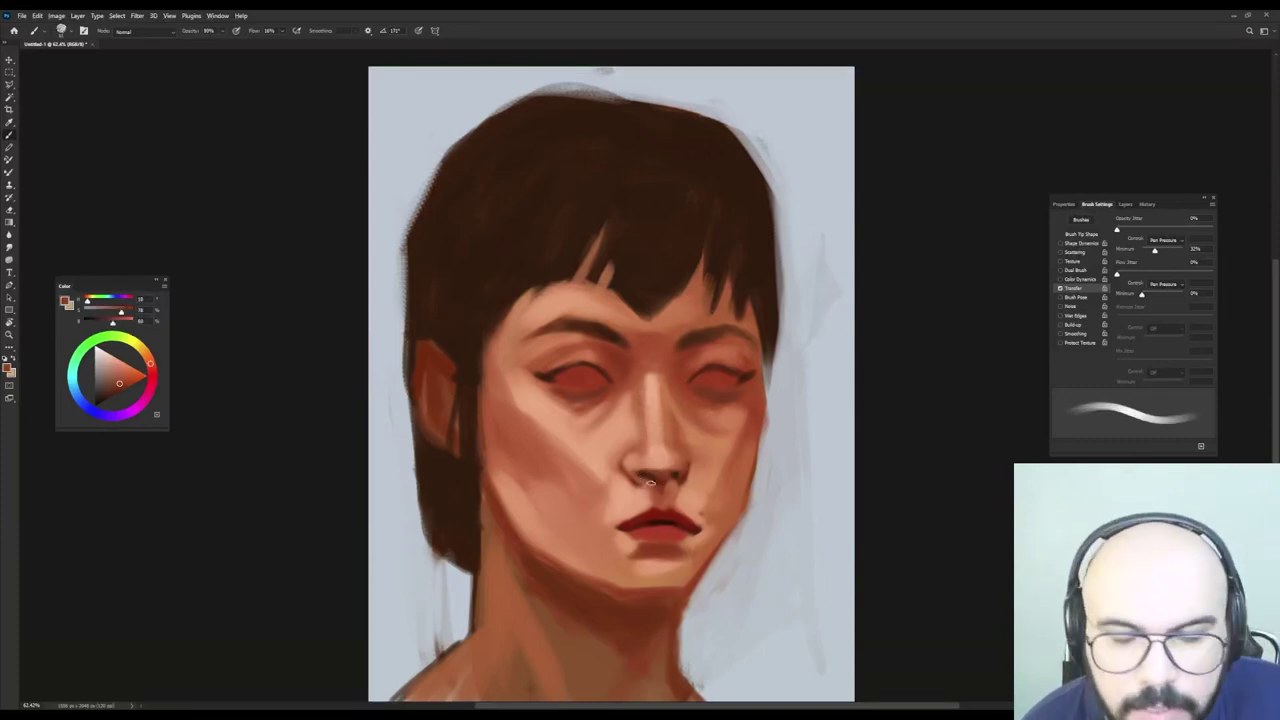
{"action": "left_click", "coordinate": [714, 371], "text": "alt"}
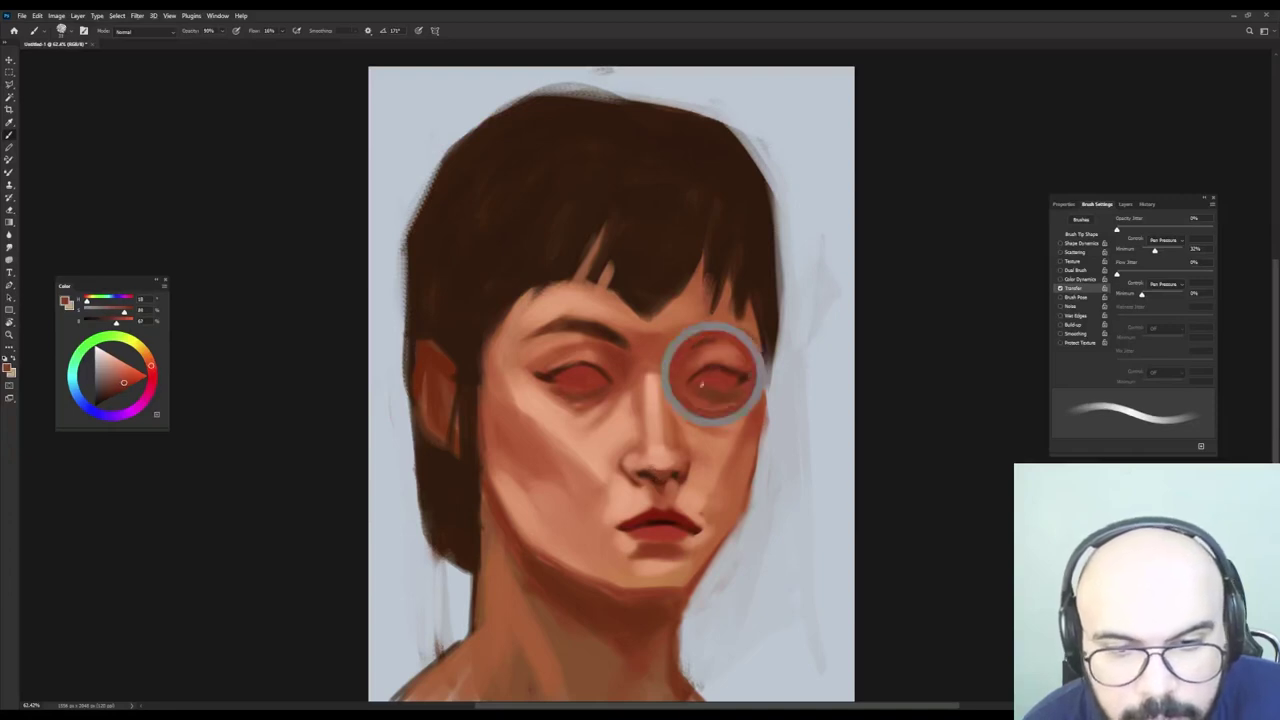
{"action": "left_click_drag", "start_coordinate": [653, 468], "coordinate": [663, 474]}
{"action": "left_click", "coordinate": [655, 469], "text": "alt"}
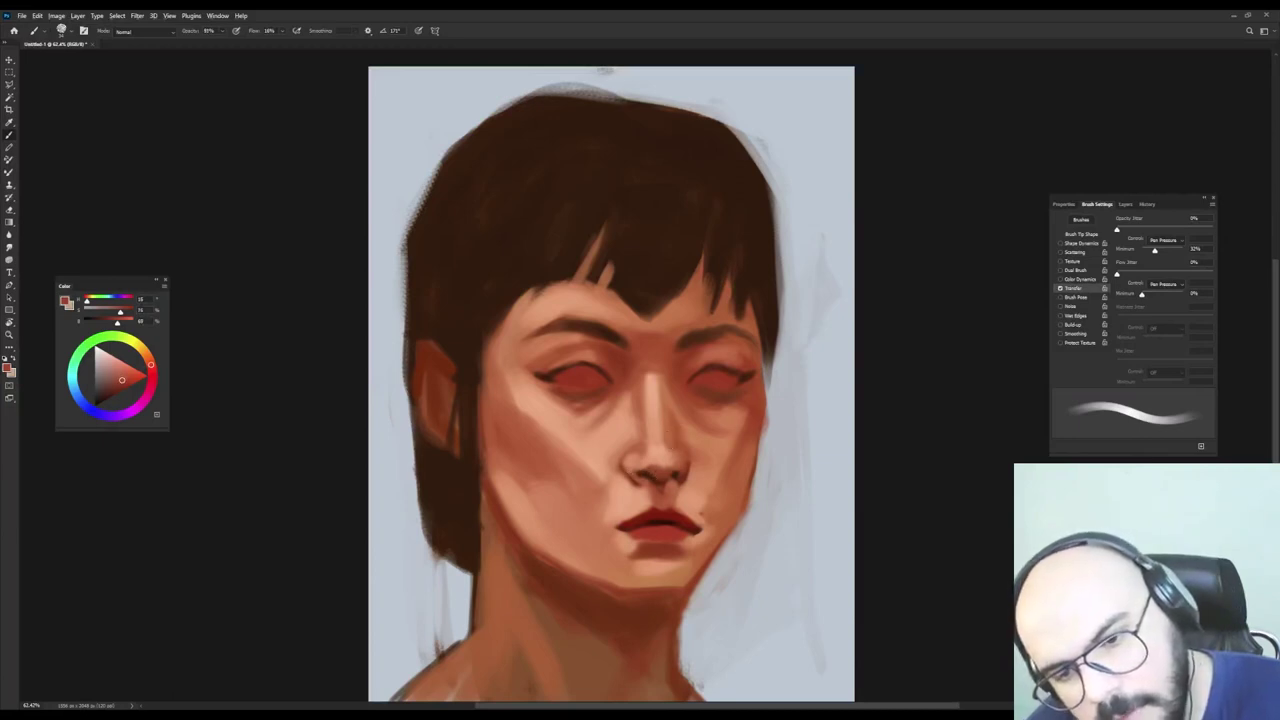
{"action": "left_click", "coordinate": [640, 447], "text": "alt"}
{"action": "left_click_drag", "start_coordinate": [717, 416], "coordinate": [714, 416]}
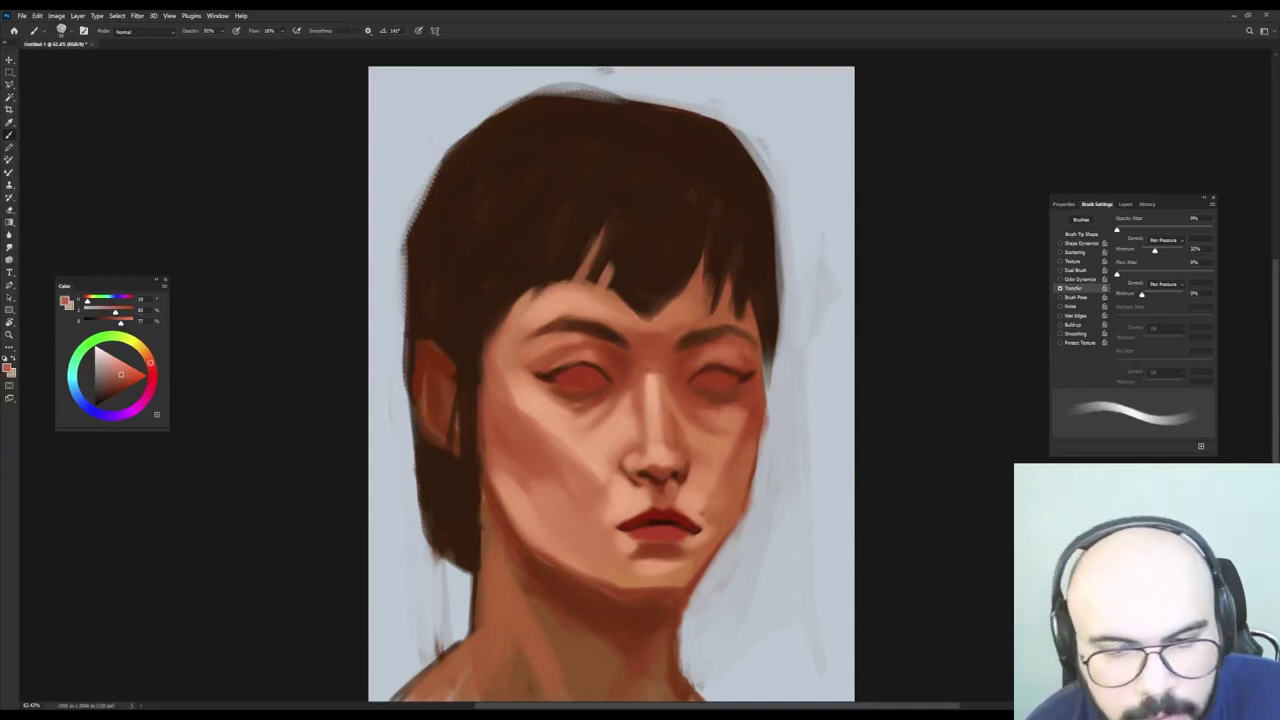
Refine the near nose wing and its crease with sampled skin and dark brown tones.
{"action": "left_click", "coordinate": [673, 453], "text": "alt"}
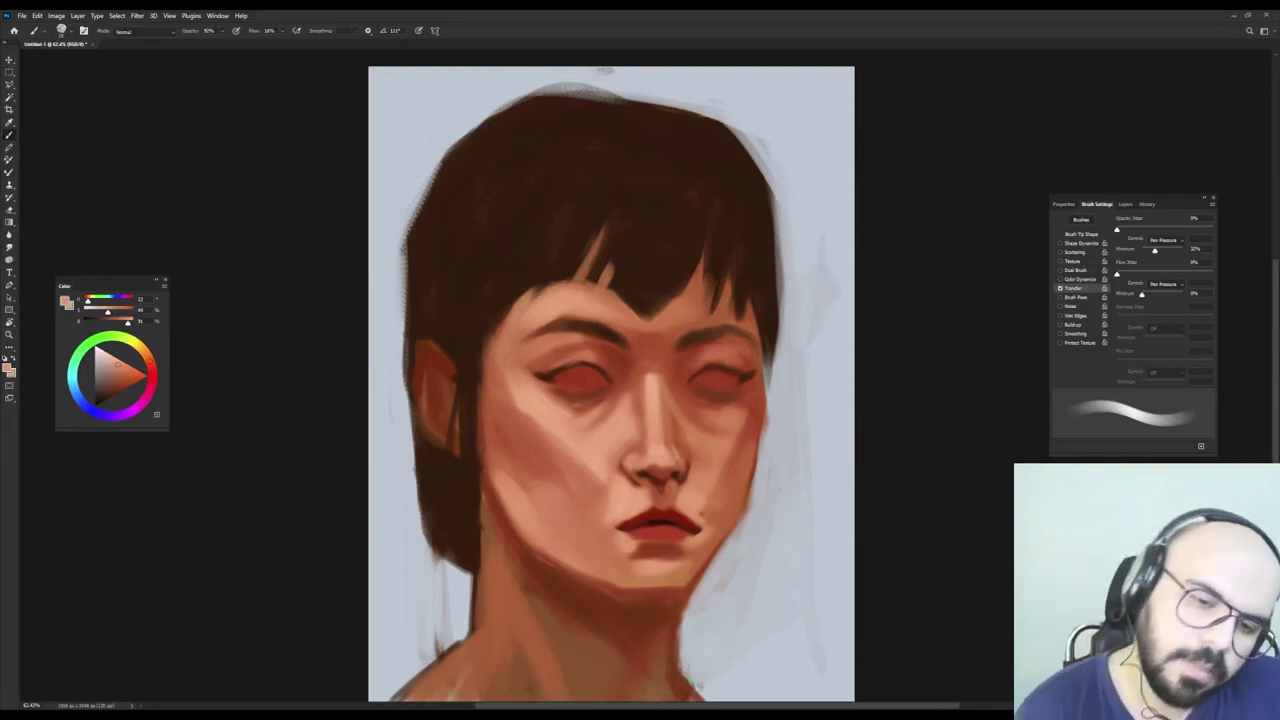
{"action": "left_click", "coordinate": [638, 451], "text": "alt"}
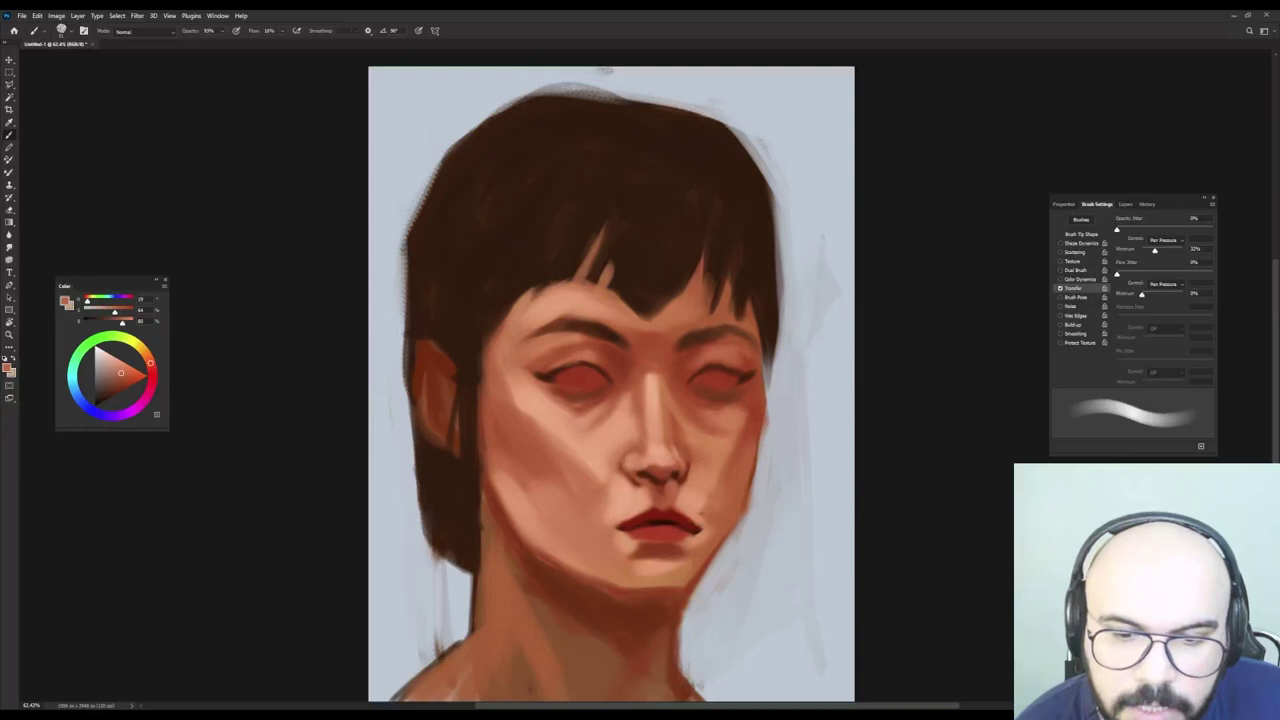
{"action": "left_click", "coordinate": [622, 463], "text": "alt"}
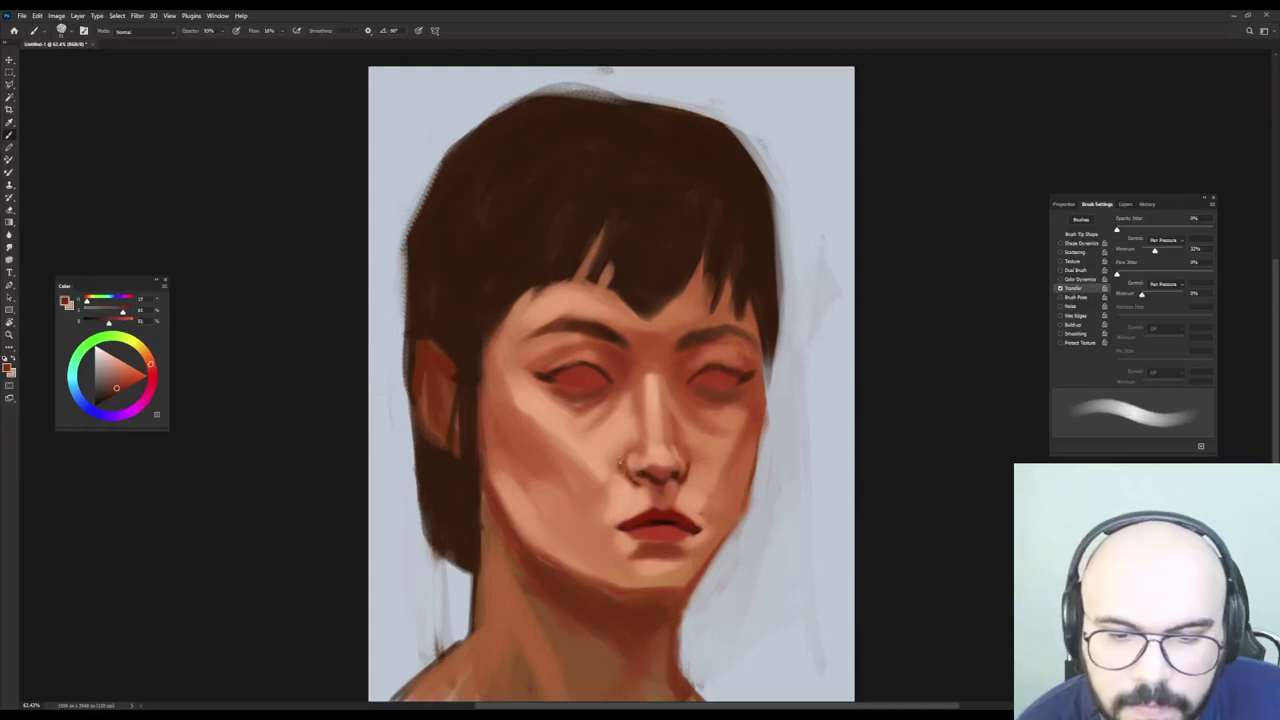
{"action": "mouse_move", "coordinate": [635, 430]}
{"action": "left_mouse_down"}
{"action": "mouse_move", "coordinate": [646, 430]}
{"action": "mouse_move", "coordinate": [620, 471]}
{"action": "left_mouse_up"}
{"action": "left_click", "coordinate": [614, 450], "text": "alt"}
{"action": "mouse_move", "coordinate": [728, 406]}
{"action": "left_mouse_down"}
{"action": "mouse_move", "coordinate": [635, 419]}
{"action": "mouse_move", "coordinate": [638, 441]}
{"action": "mouse_move", "coordinate": [672, 405]}
{"action": "left_mouse_up"}
Lighten the skin around the near eye's inner corner with sampled skin tones, rotating the brush tip.
{"action": "left_click", "coordinate": [617, 421], "text": "alt"}
{"action": "key", "text": "shift+Left"}
{"action": "key", "text": "shift+Left"}
{"action": "key", "text": "shift+Left"}
{"action": "left_click", "coordinate": [633, 425], "text": "alt"}
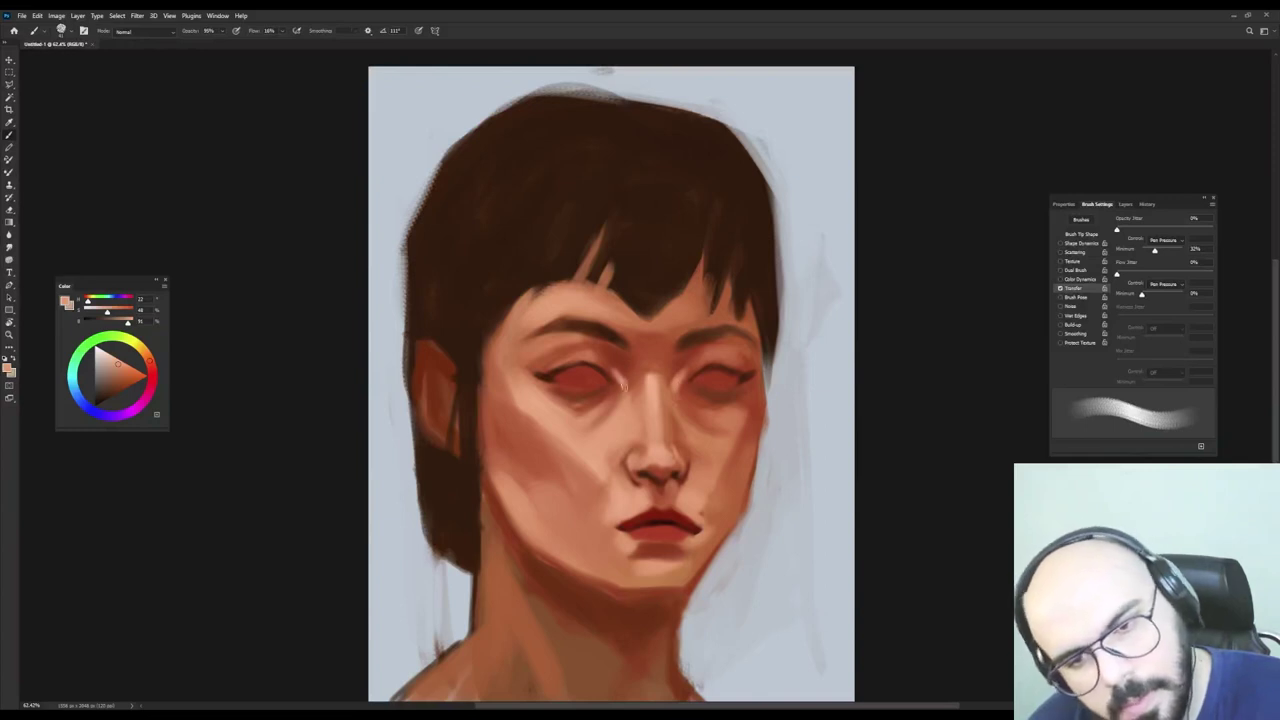
Model the far eye's inner corner, under-eye area and far cheek with sampled skin tones, resizing the brush.
{"action": "right_click", "coordinate": [689, 407], "text": "alt"}
{"action": "left_click", "coordinate": [685, 392], "text": "alt"}
{"action": "right_click", "coordinate": [691, 395], "text": "alt"}
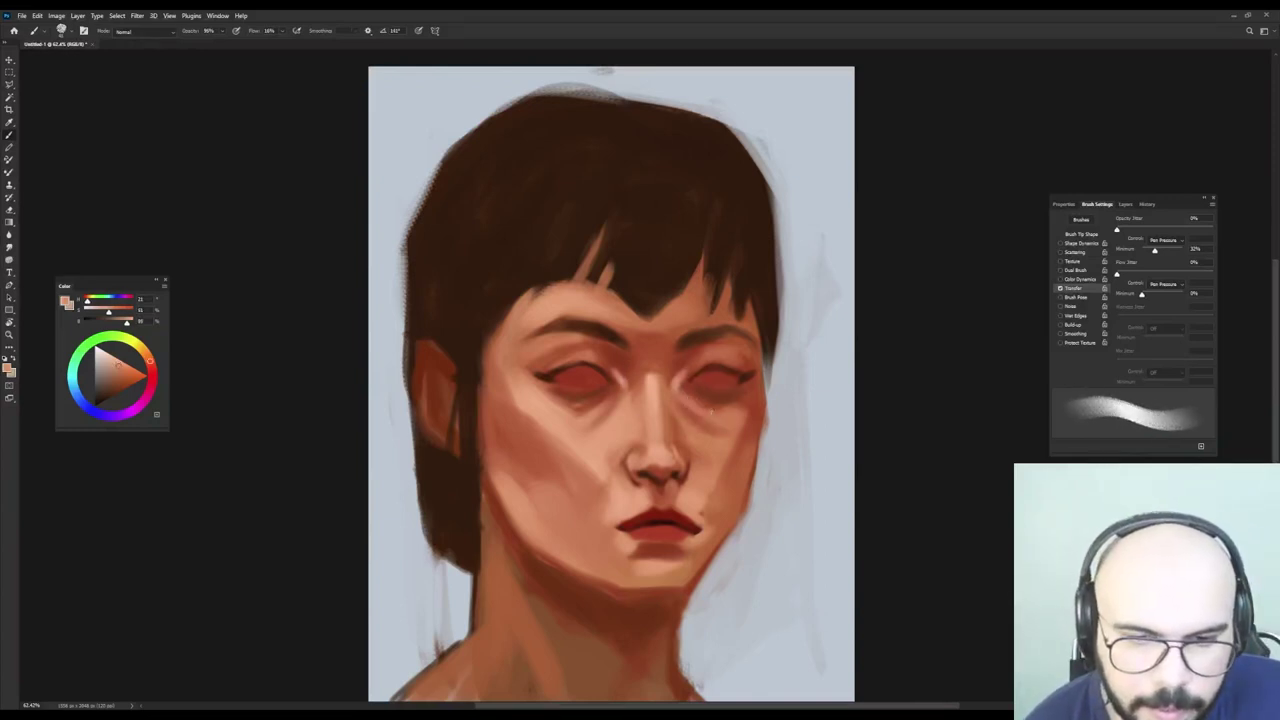
{"action": "left_click", "coordinate": [706, 411], "text": "alt"}
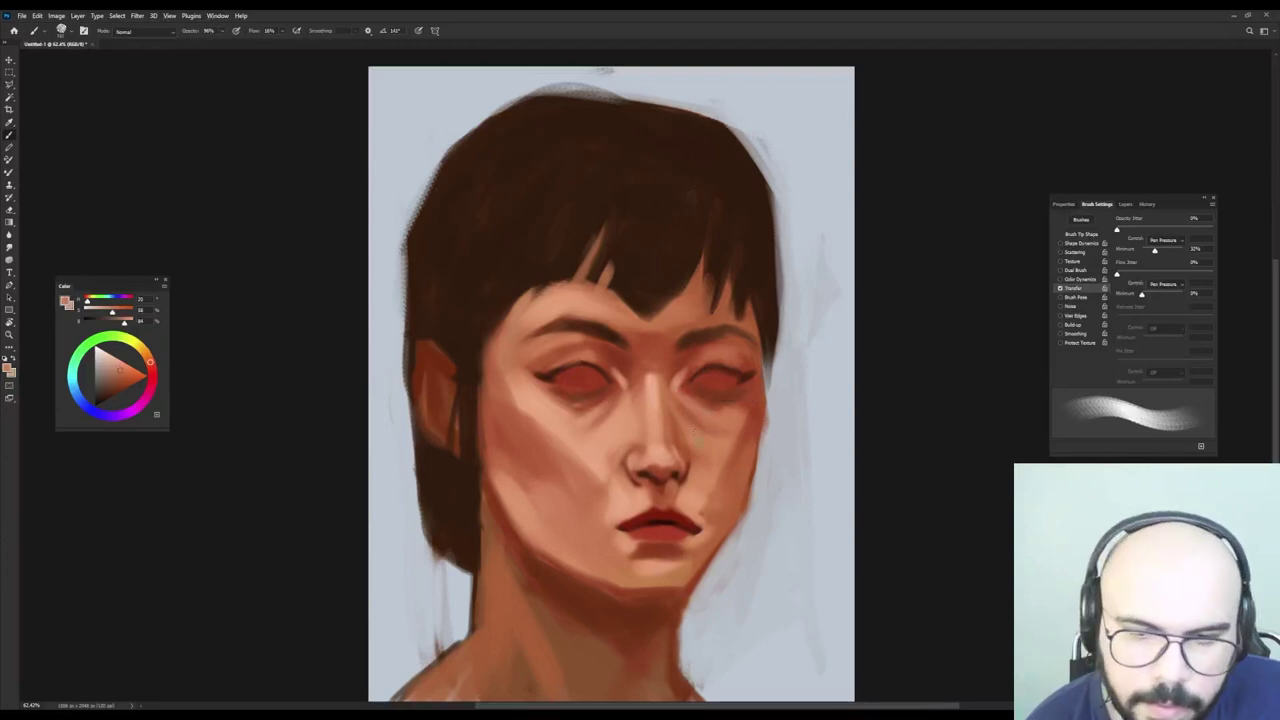
{"action": "left_click", "coordinate": [700, 508], "text": "alt"}
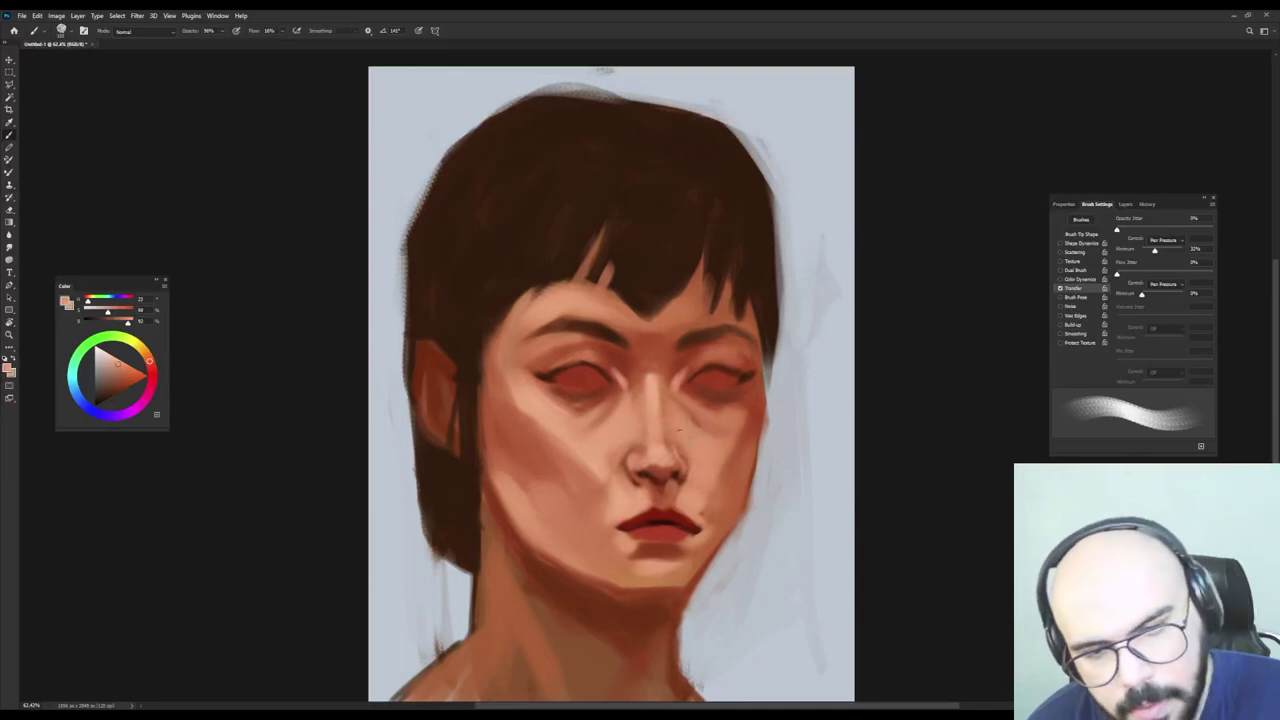
{"action": "left_click", "coordinate": [695, 378], "text": "alt"}
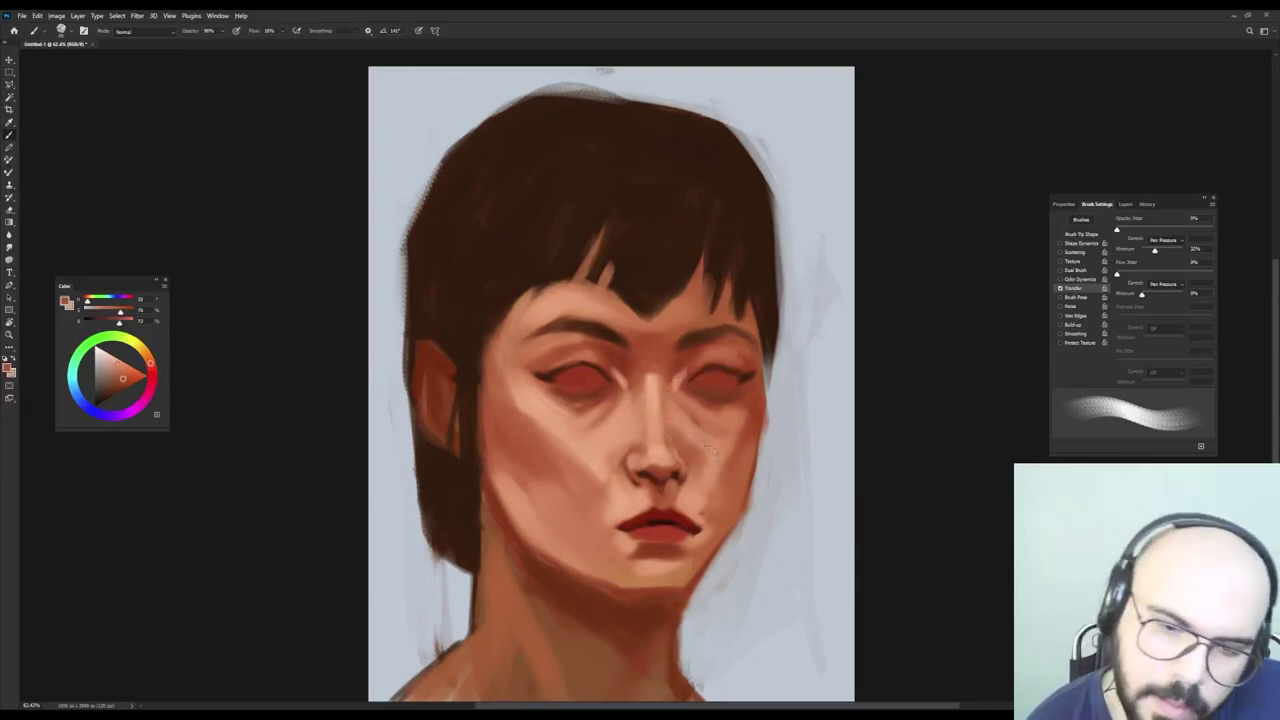
{"action": "left_click", "coordinate": [706, 437], "text": "alt"}
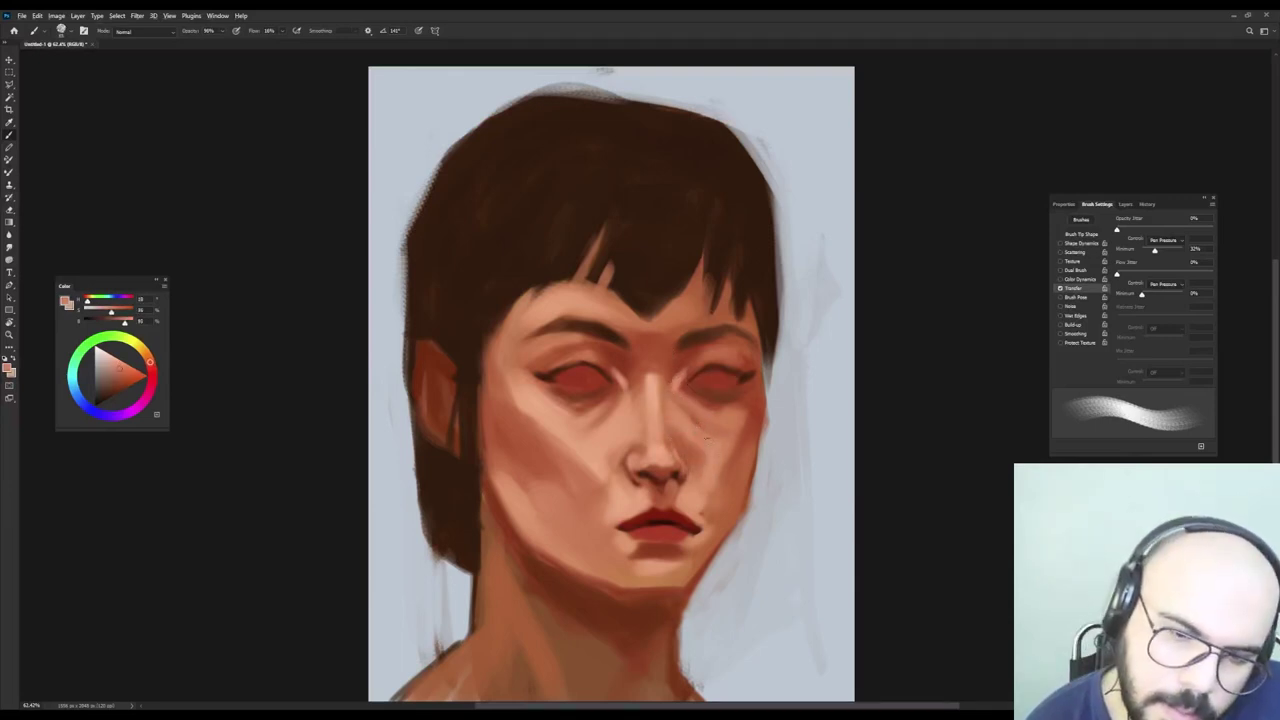
Reshape the far nostril and nose wing with sampled reddish and skin tones, adjusting the brush size and opacity.
{"action": "left_click", "coordinate": [660, 473], "text": "alt"}
{"action": "right_click", "coordinate": [684, 451], "text": "alt"}
{"action": "left_click", "coordinate": [663, 471], "text": "alt"}
{"action": "right_click", "coordinate": [683, 459], "text": "alt"}
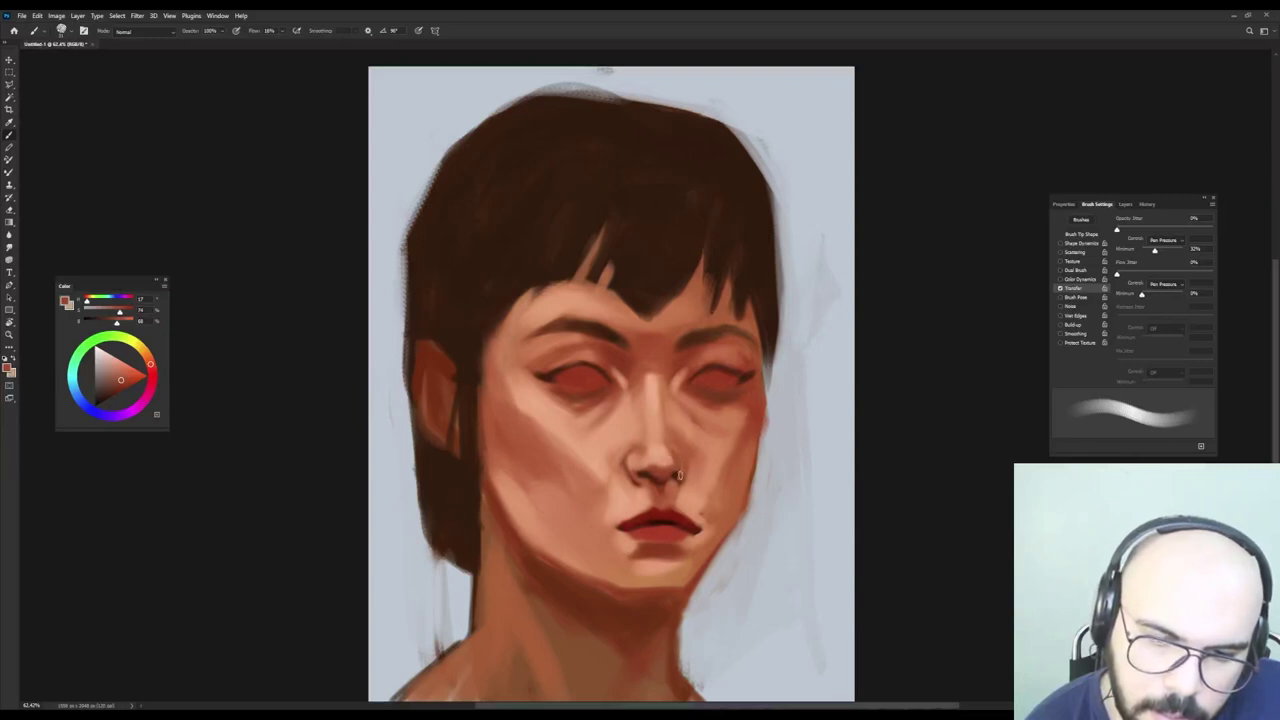
{"action": "left_click", "coordinate": [668, 452], "text": "alt"}
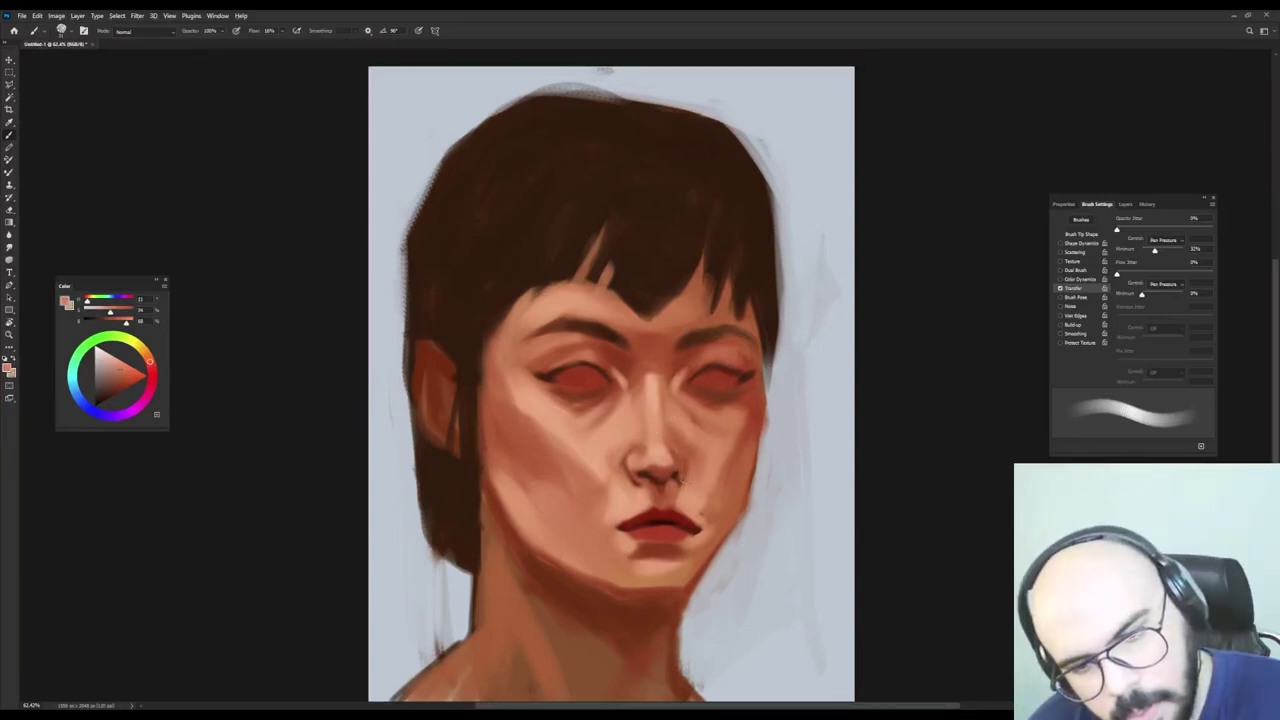
{"action": "key", "text": "8"}
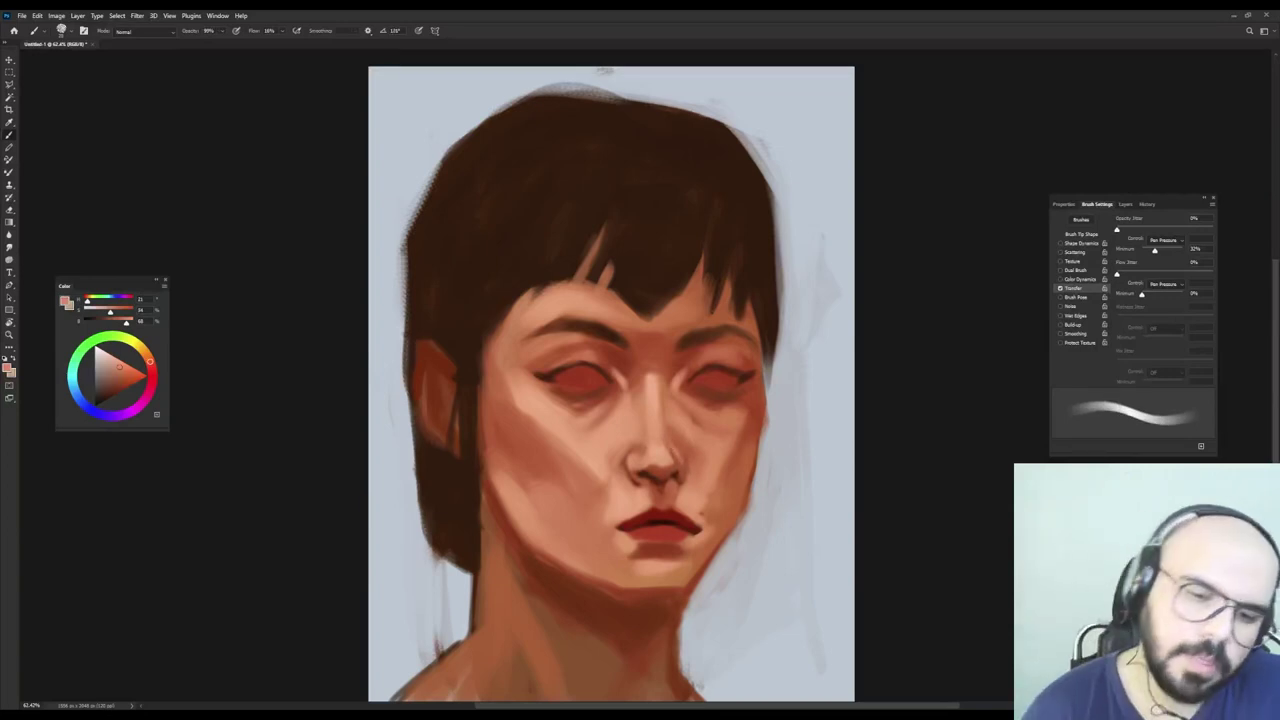
{"action": "right_click", "coordinate": [662, 448], "text": "alt"}
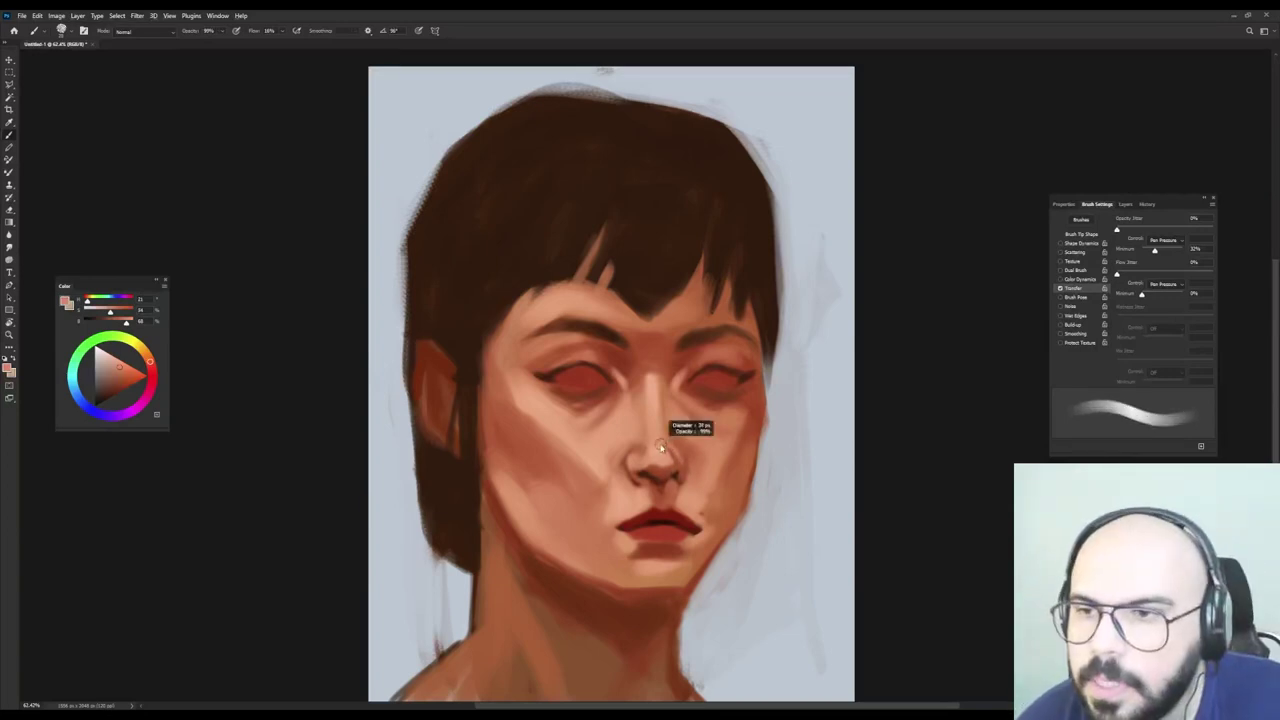
{"action": "left_click", "coordinate": [672, 446], "text": "alt"}
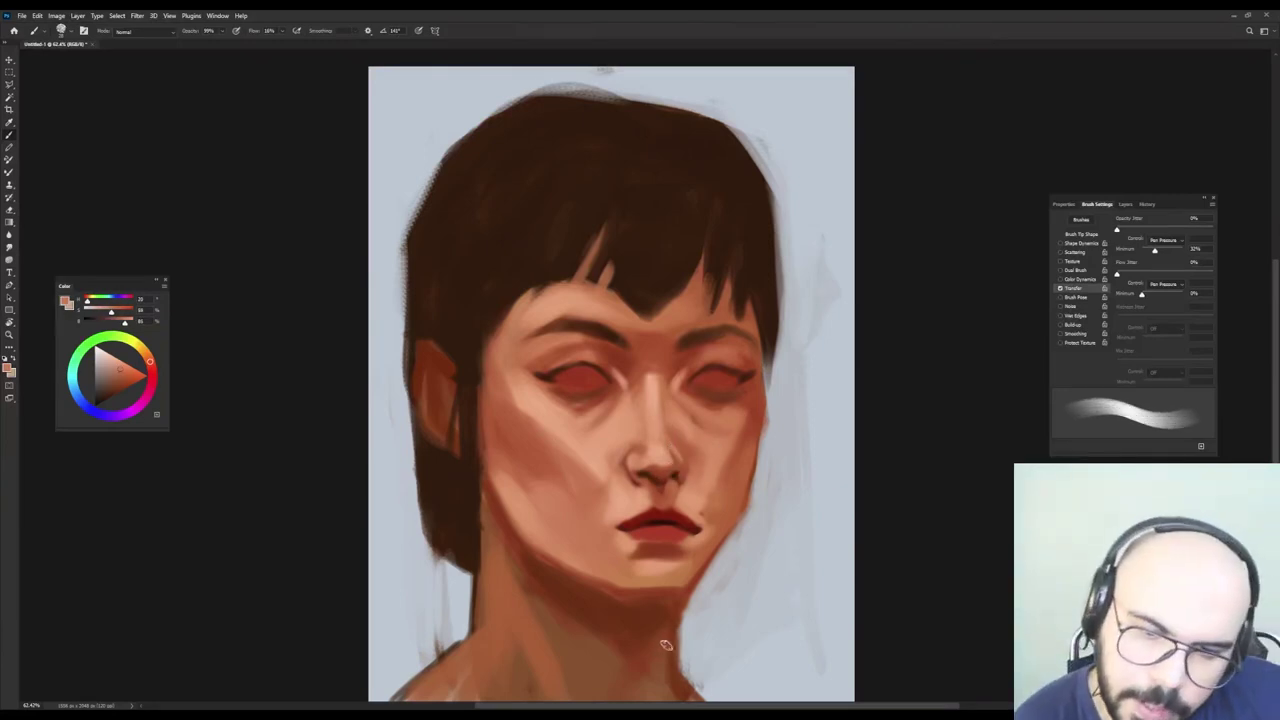
Refine the upper lip and the skin beside its near corner with sampled dark red and light skin tones, enlarging the brush.
{"action": "left_click", "coordinate": [652, 520], "text": "alt"}
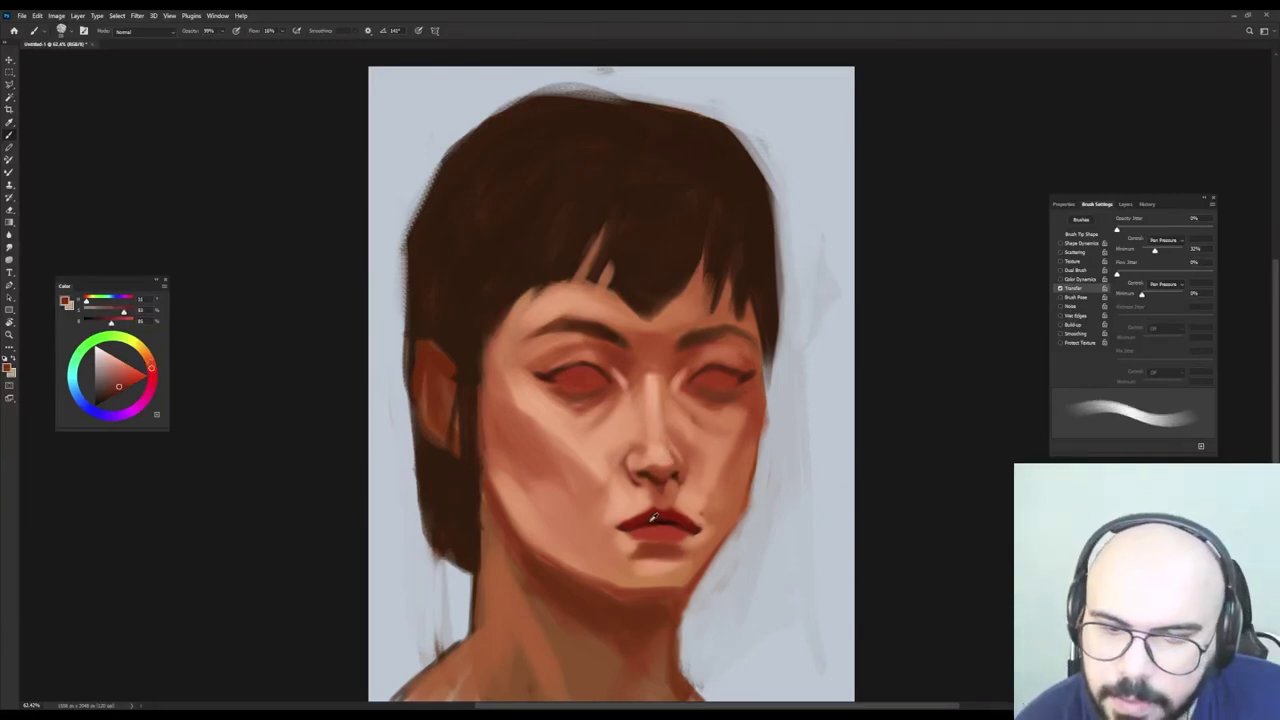
{"action": "left_click", "coordinate": [653, 520], "text": "alt"}
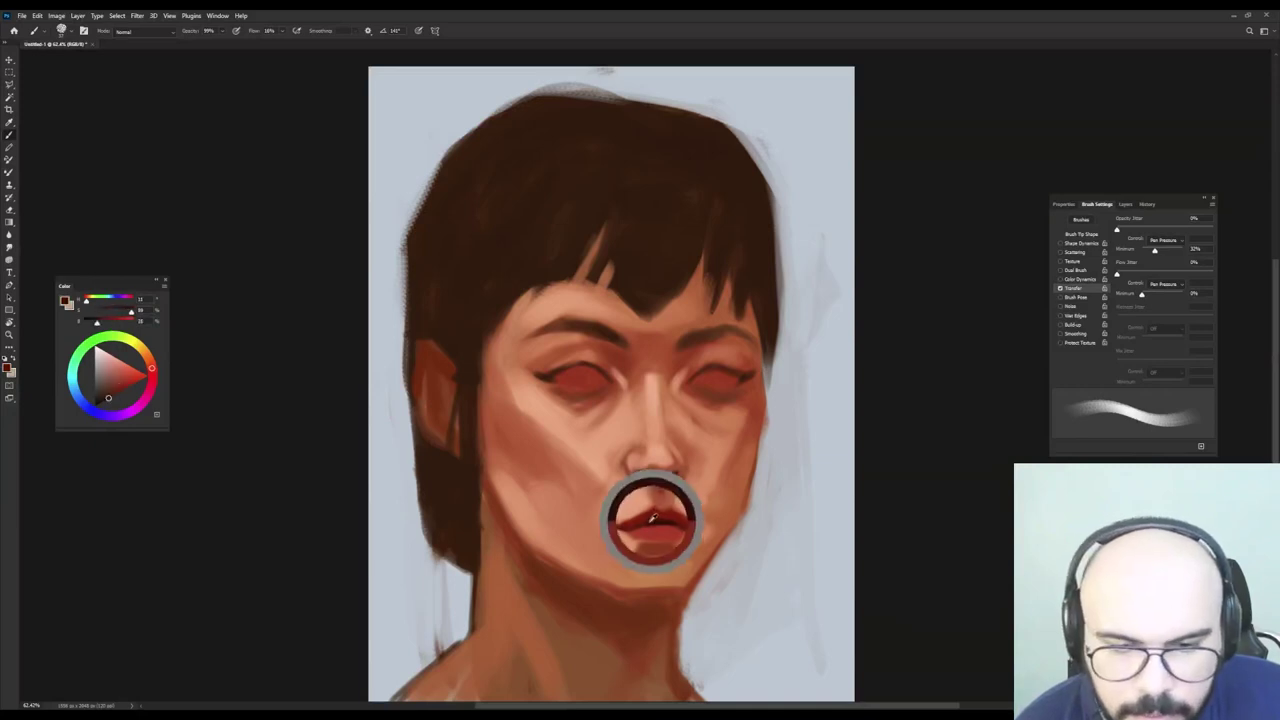
{"action": "left_click", "coordinate": [640, 520], "text": "alt"}
{"action": "left_click_drag", "start_coordinate": [643, 516], "coordinate": [691, 527]}
{"action": "key", "text": "bracketright"}
{"action": "key", "text": "bracketright"}
{"action": "key", "text": "bracketright"}
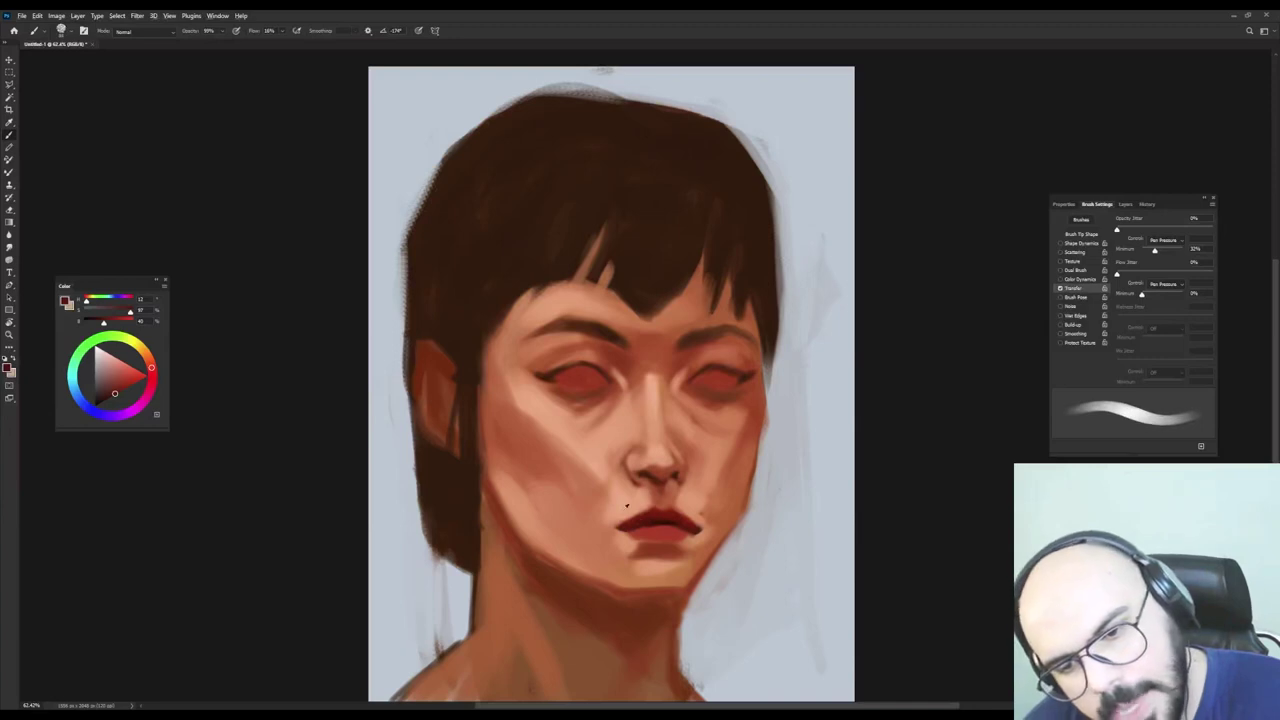
{"action": "left_click", "coordinate": [622, 507], "text": "alt"}
{"action": "left_click", "coordinate": [622, 507], "text": "alt"}
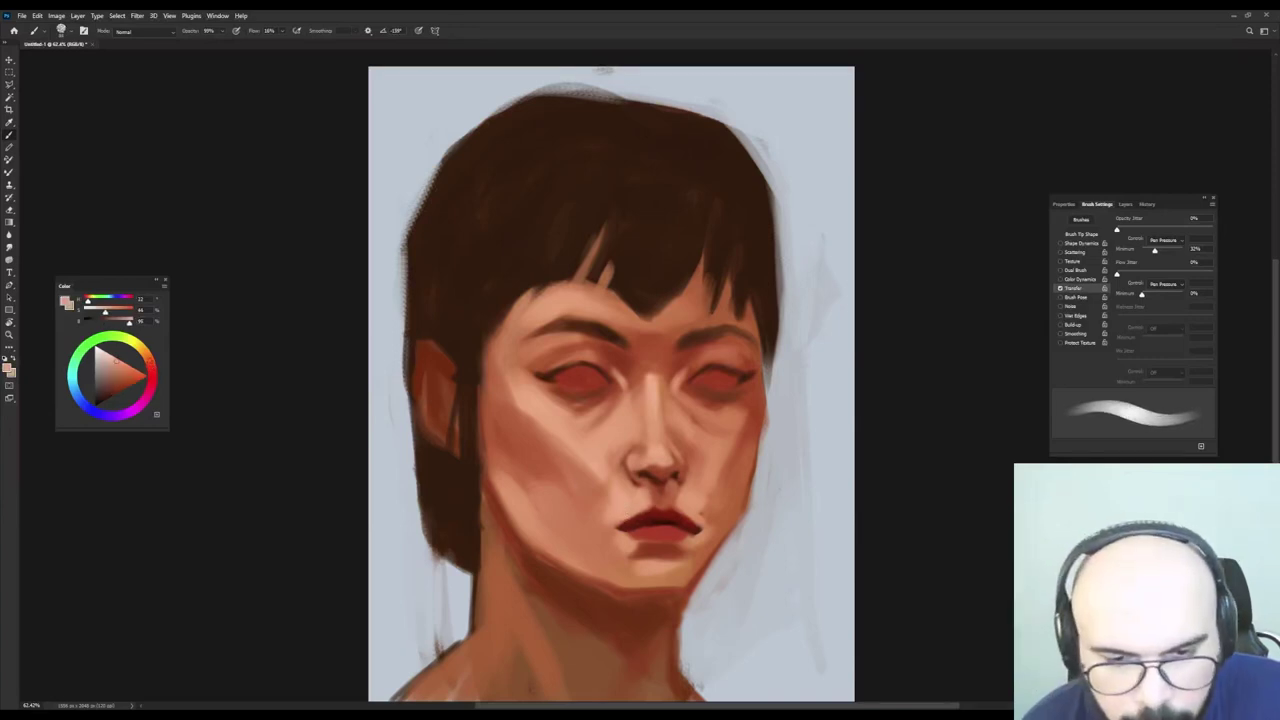
{"action": "left_click", "coordinate": [646, 516], "text": "alt"}
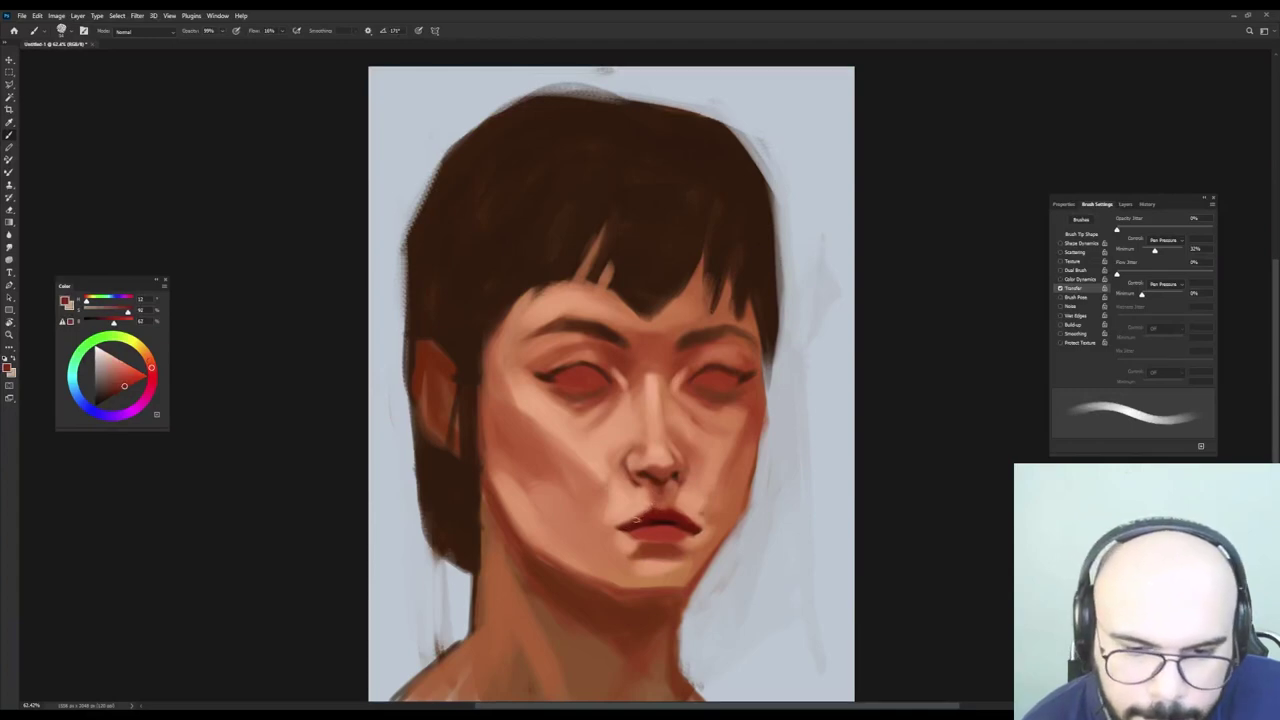
Touch up the nostrils and the skin between nose and upper lip with sampled skin and dark brown tones, raising the opacity to 100%.
{"action": "left_click", "coordinate": [653, 498], "text": "alt"}
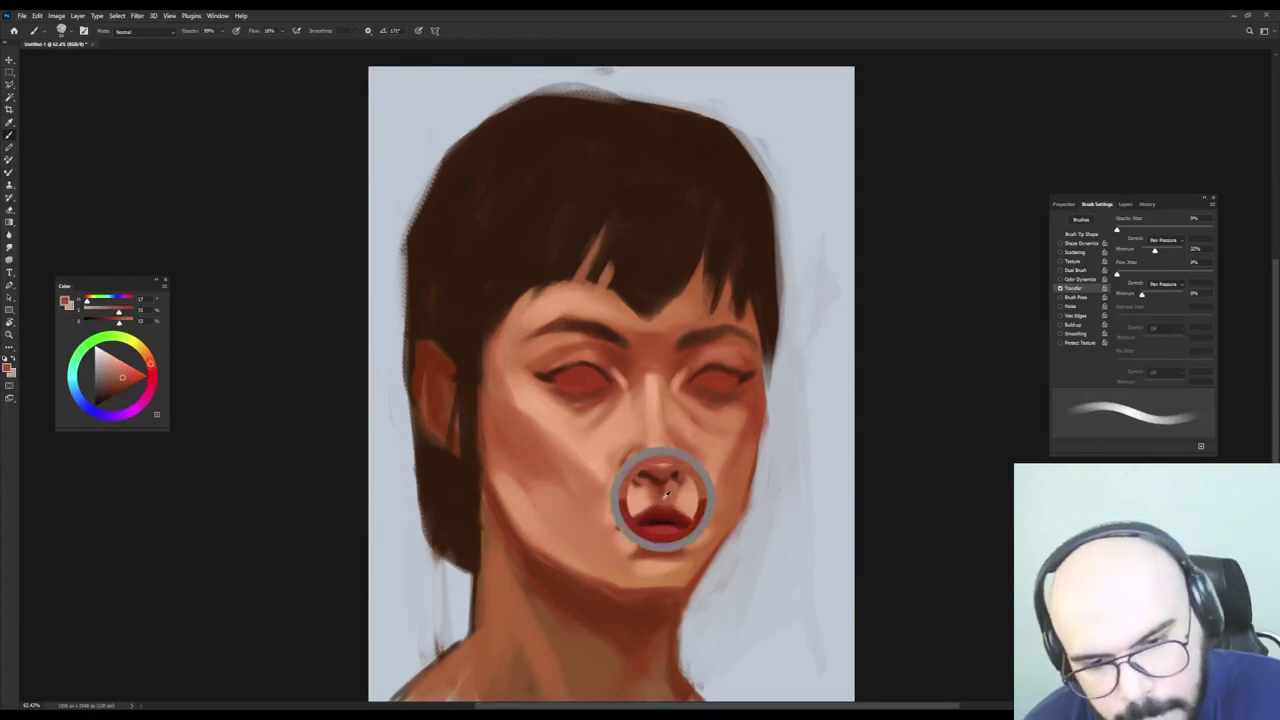
{"action": "left_click", "coordinate": [680, 481], "text": "alt"}
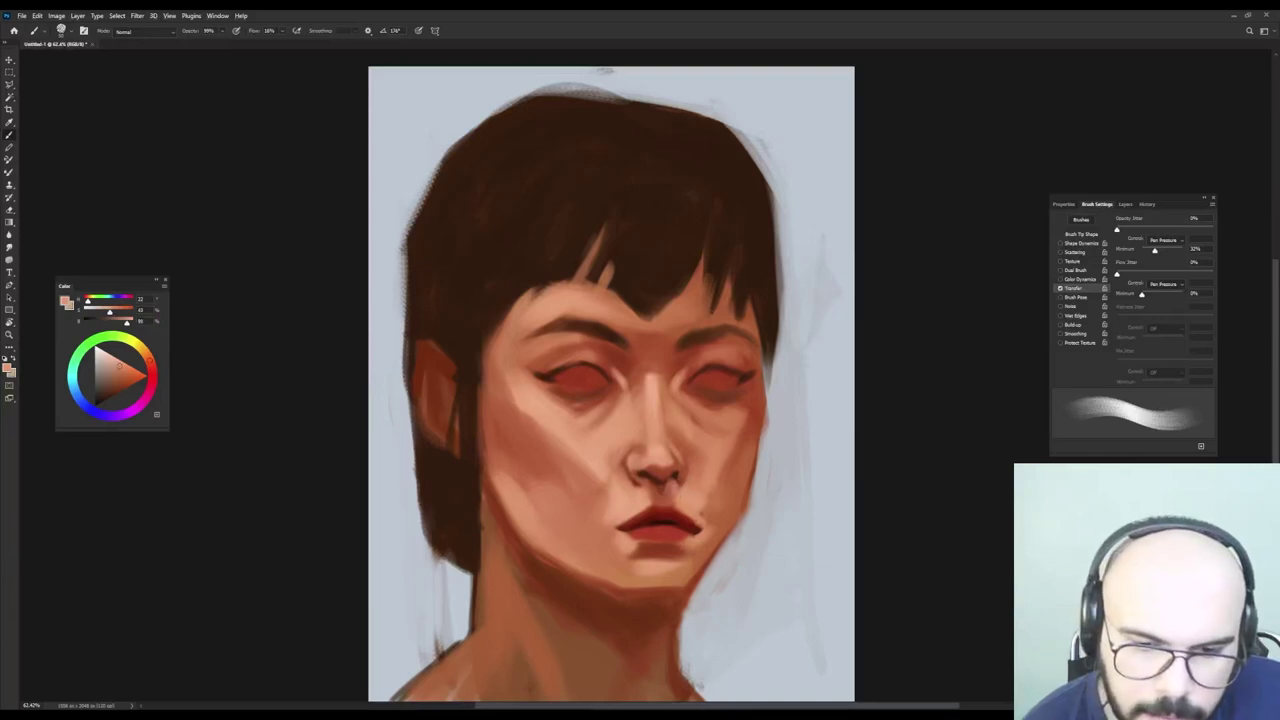
{"action": "key", "text": "0"}
{"action": "left_click", "coordinate": [650, 474], "text": "alt"}
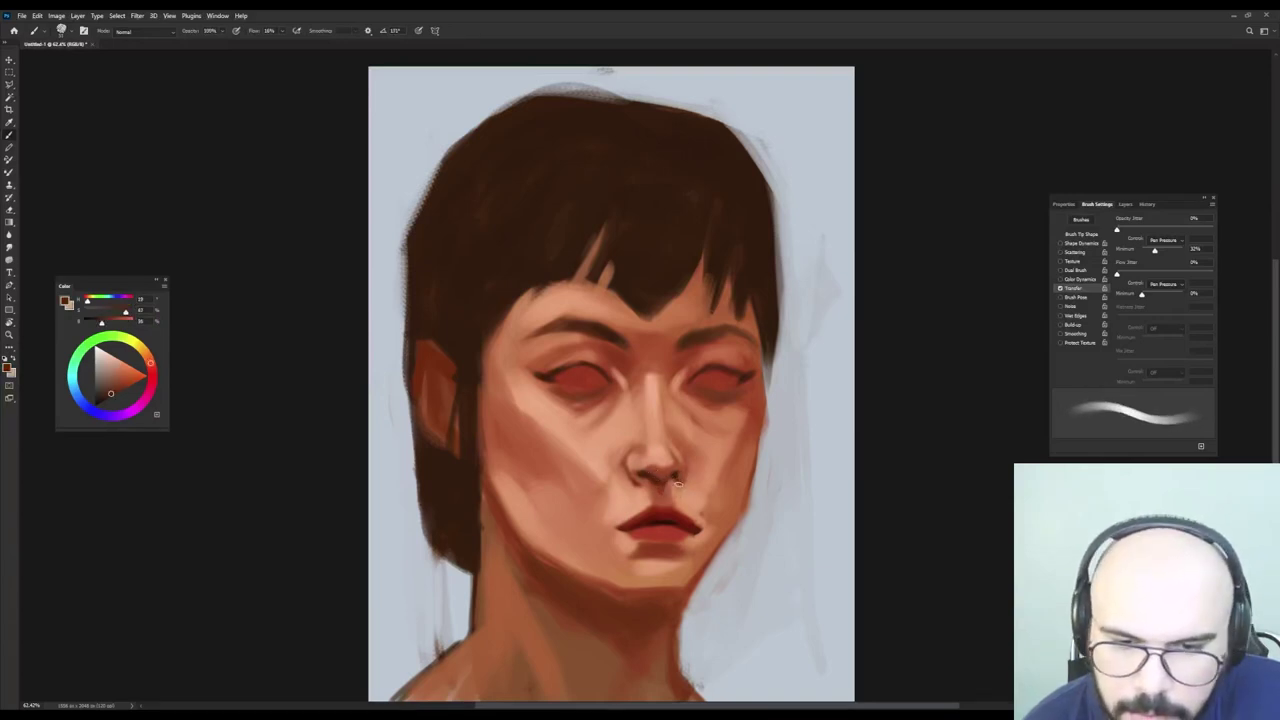
{"action": "left_click", "coordinate": [676, 477], "text": "alt"}
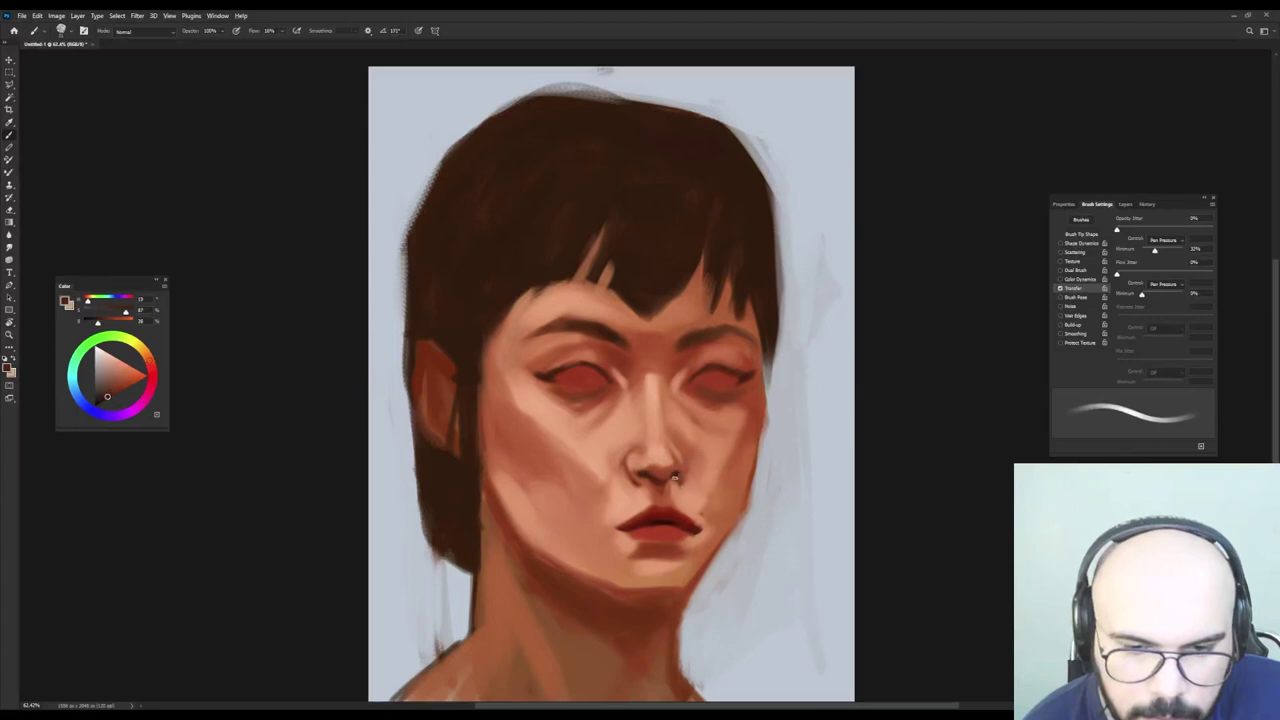
{"action": "left_click", "coordinate": [676, 479], "text": "alt"}
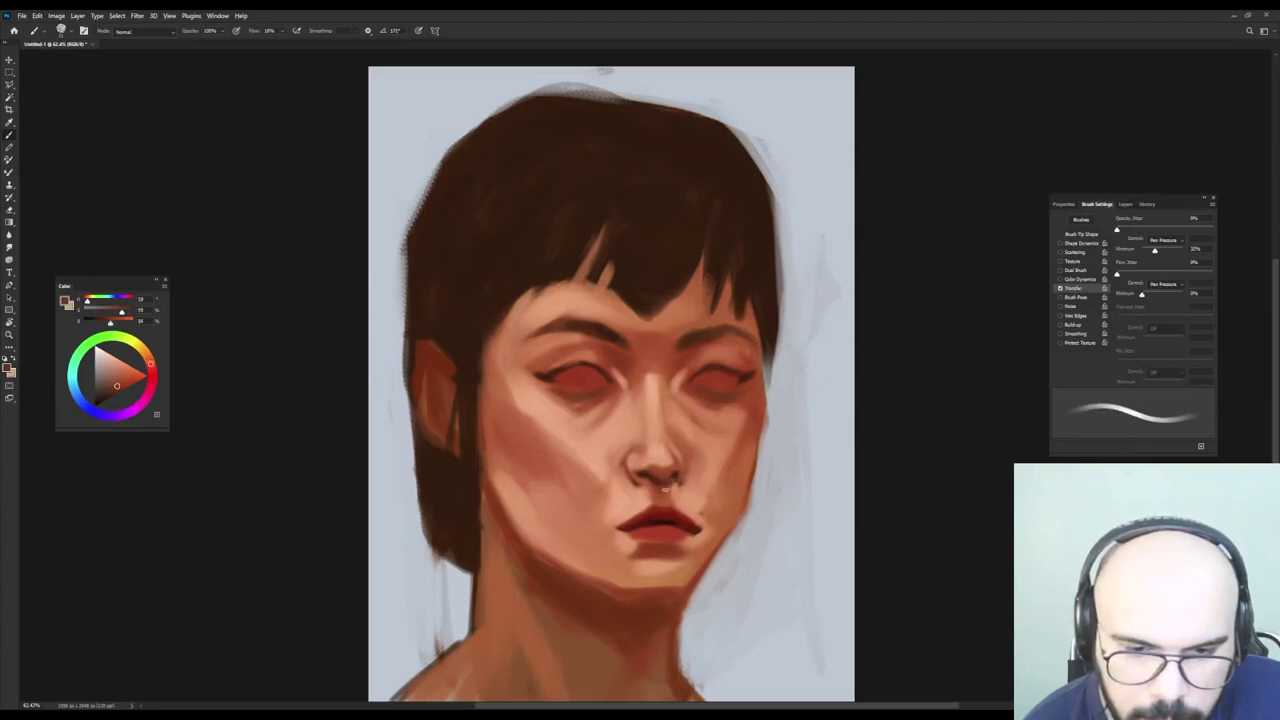
{"action": "right_click", "coordinate": [669, 476], "text": "alt"}
{"action": "left_click", "coordinate": [669, 476], "text": "alt"}
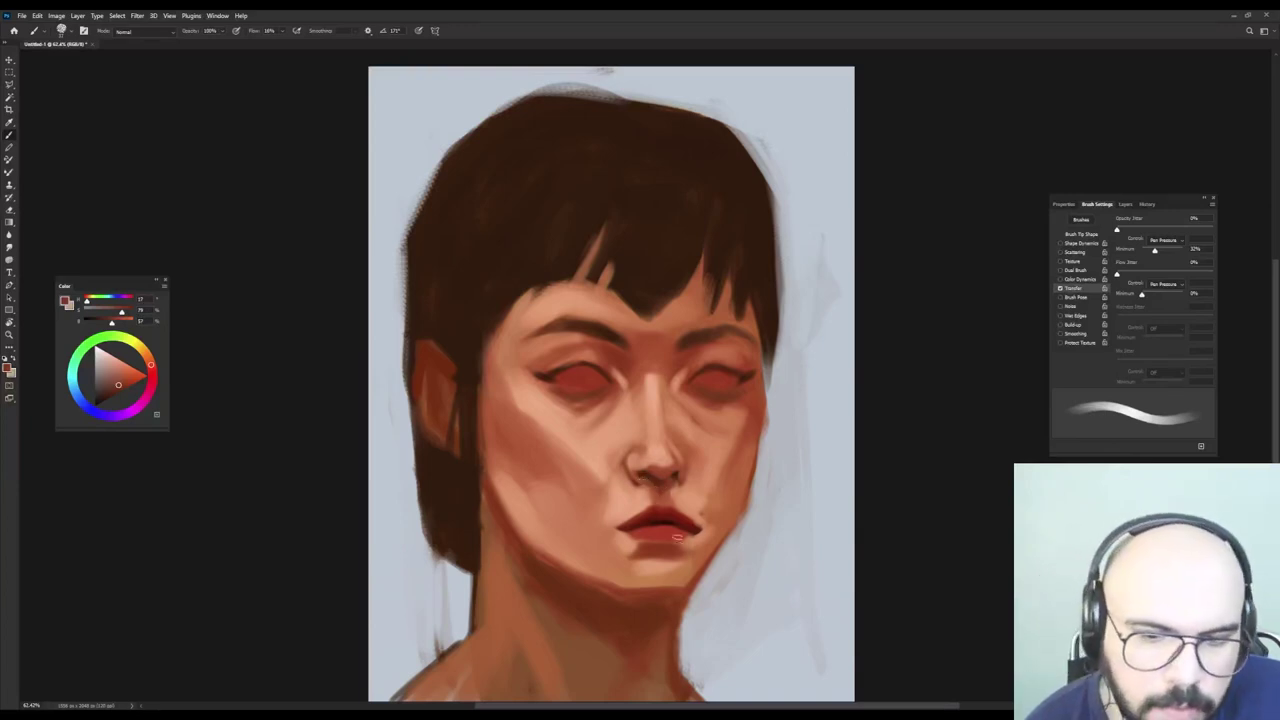
Smooth the shadow under the chin with sampled dark red tones at 89% opacity.
{"action": "left_click", "coordinate": [620, 603], "text": "alt"}
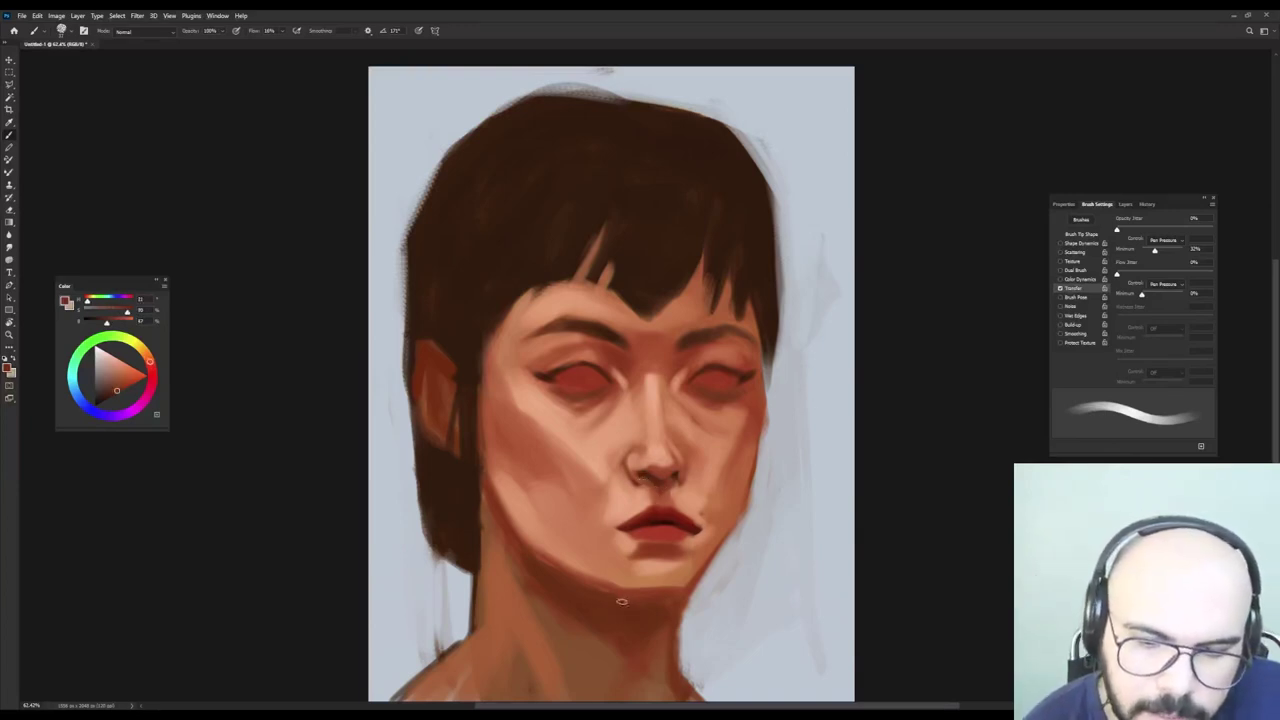
{"action": "key", "text": "8"}
{"action": "key", "text": "9"}
{"action": "left_click", "coordinate": [663, 520], "text": "alt"}
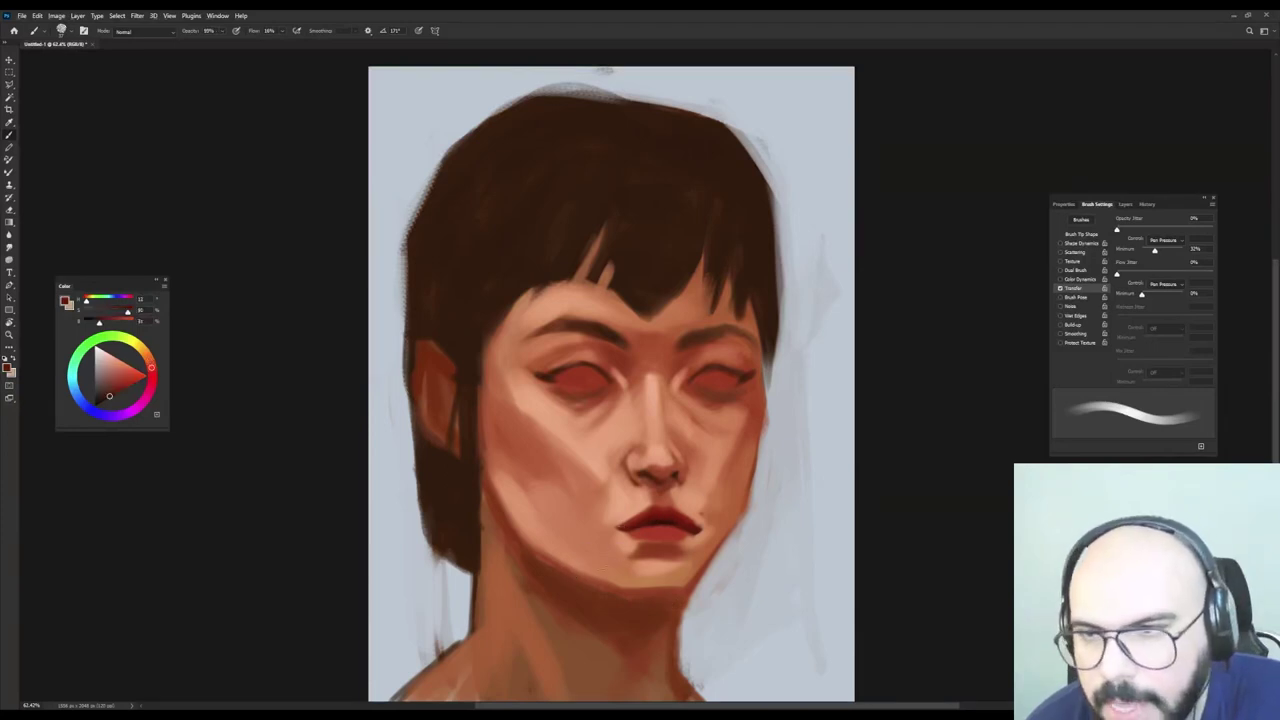
Cover the near side of the neck with a sampled reddish skin tone shifted towards orange, using a larger brush.
{"action": "right_click", "coordinate": [605, 573], "text": "alt"}
{"action": "left_click", "coordinate": [489, 555], "text": "alt"}
{"action": "left_click", "coordinate": [149, 361]}
{"action": "right_click", "coordinate": [522, 542], "text": "alt"}
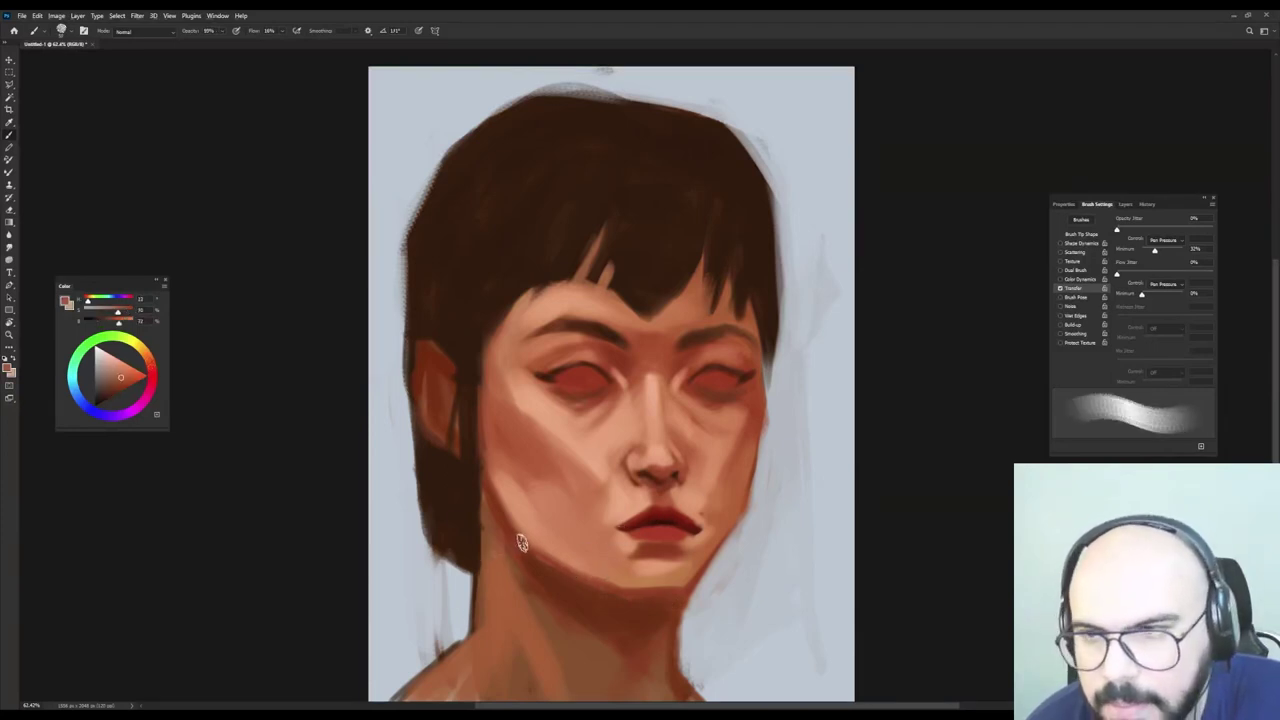
{"action": "right_click", "coordinate": [520, 546], "text": "alt"}
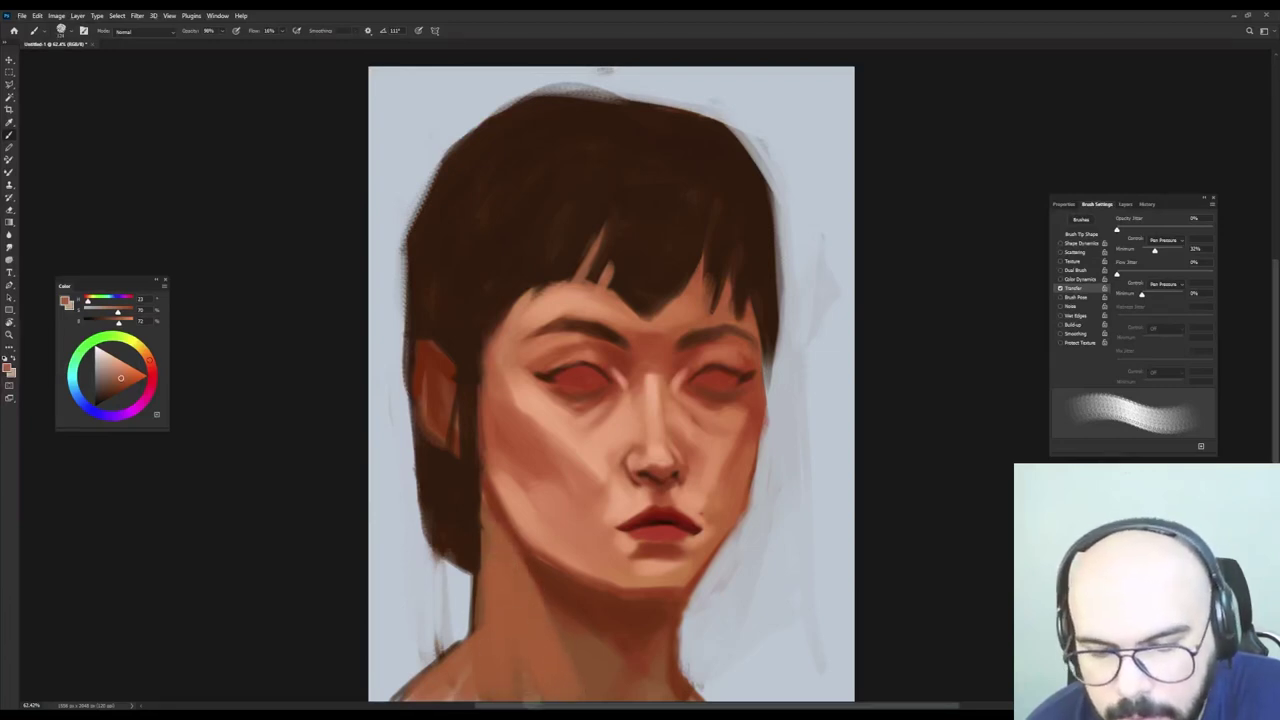
{"action": "left_click", "coordinate": [565, 515], "text": "alt"}
{"action": "left_click_drag", "start_coordinate": [499, 668], "coordinate": [500, 612]}
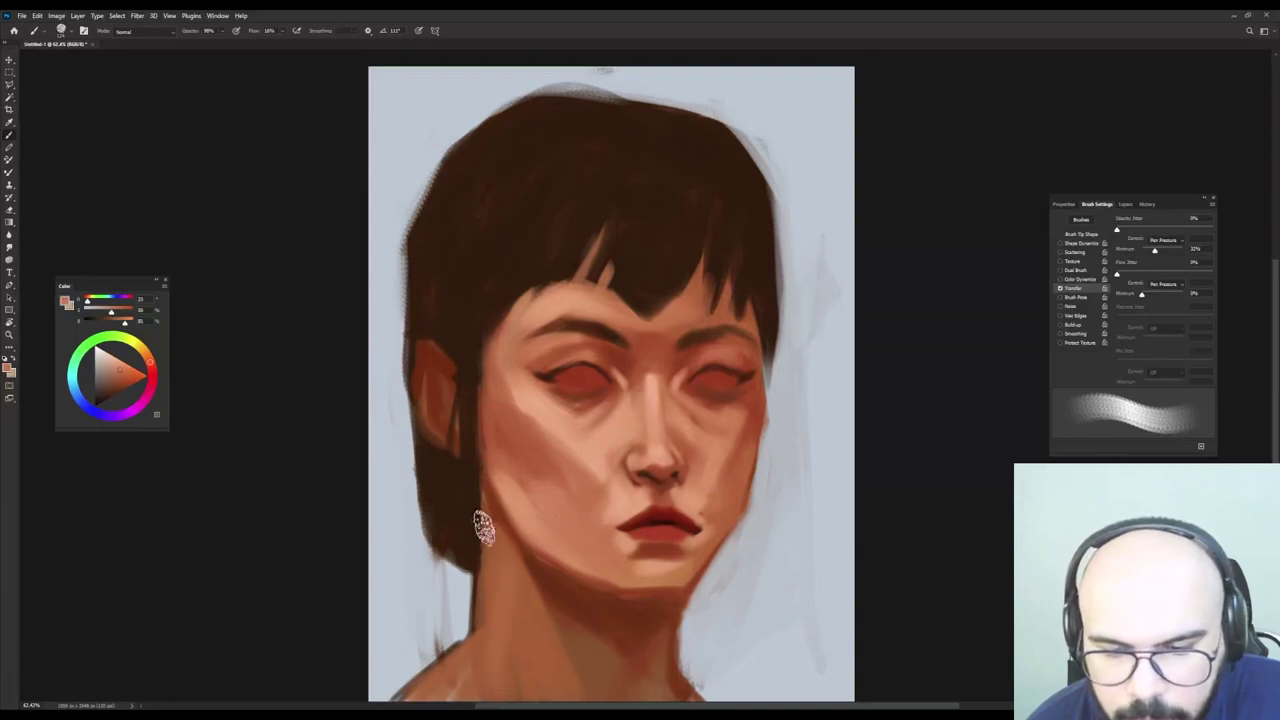
Blend the base of the neck into the near shoulder with sampled orange skin tones, rotating the brush tip.
{"action": "left_click", "coordinate": [501, 618], "text": "alt"}
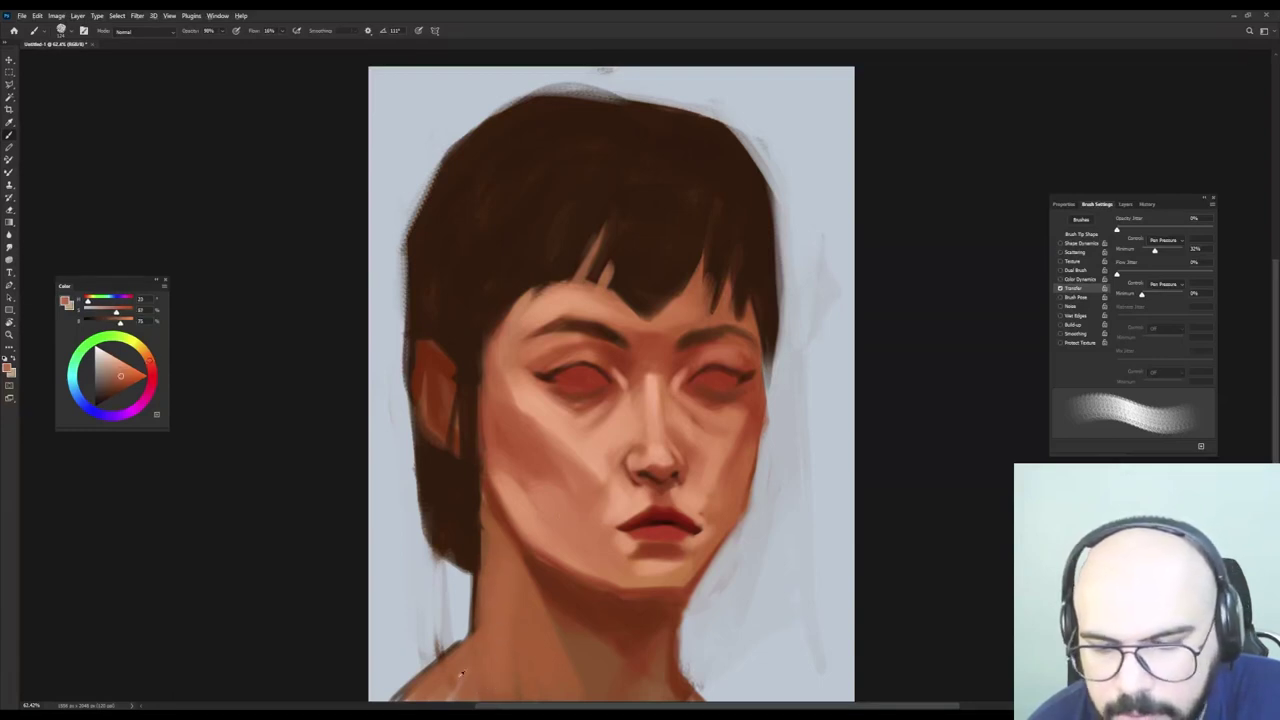
{"action": "left_click", "coordinate": [462, 674], "text": "alt"}
{"action": "key", "text": "shift+Right"}
{"action": "key", "text": "shift+Right"}
{"action": "key", "text": "shift+Right"}
{"action": "key", "text": "shift+Right"}
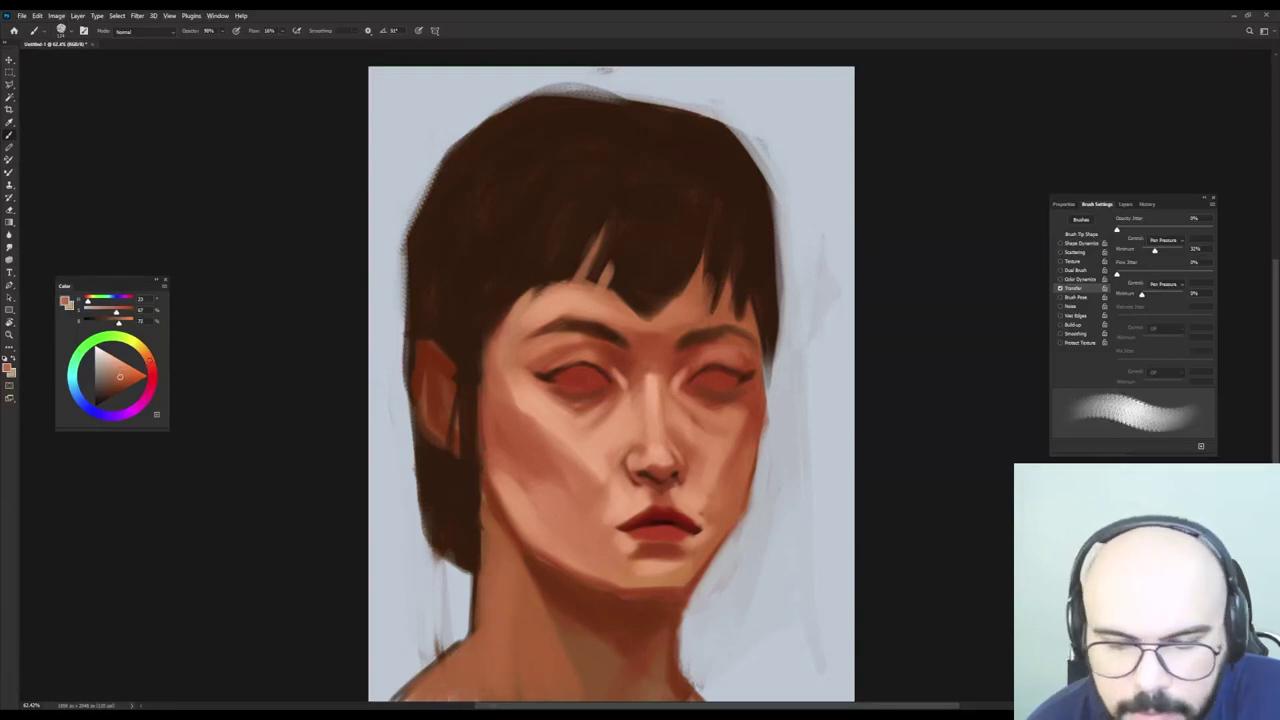
Paint warm orange skin tone down the front of the neck below the jaw shadow, rotating the brush tip to follow it.
{"action": "left_click", "coordinate": [542, 633], "text": "alt"}
{"action": "key", "text": "shift+Right"}
{"action": "key", "text": "shift+Right"}
{"action": "key", "text": "shift+Right"}
{"action": "key", "text": "shift+Right"}
{"action": "mouse_move", "coordinate": [531, 599]}
{"action": "left_mouse_down"}
{"action": "mouse_move", "coordinate": [566, 629]}
{"action": "mouse_move", "coordinate": [580, 700]}
{"action": "left_mouse_up"}
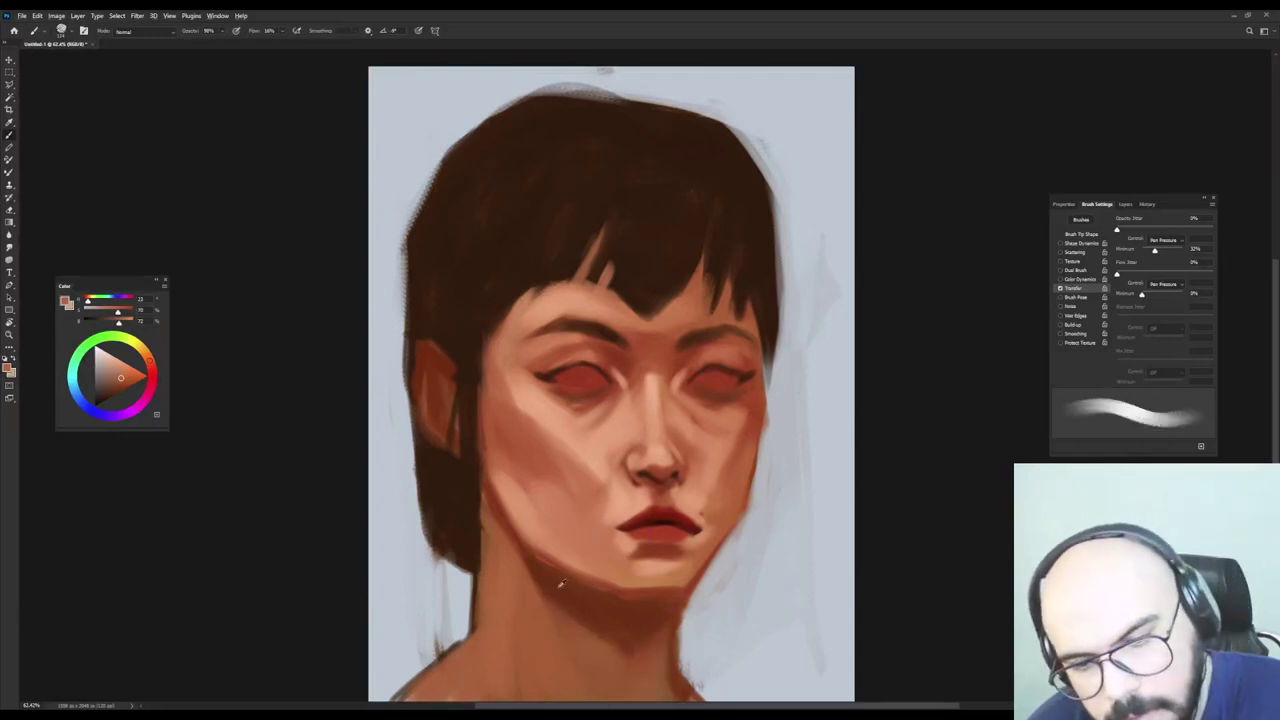
Rework the near jaw edge below the ear with sampled reddish-brown skin tones, rotating the brush tip.
{"action": "left_click", "coordinate": [494, 493], "text": "alt"}
{"action": "key", "text": "shift+Right"}
{"action": "key", "text": "shift+Right"}
{"action": "key", "text": "shift+Right"}
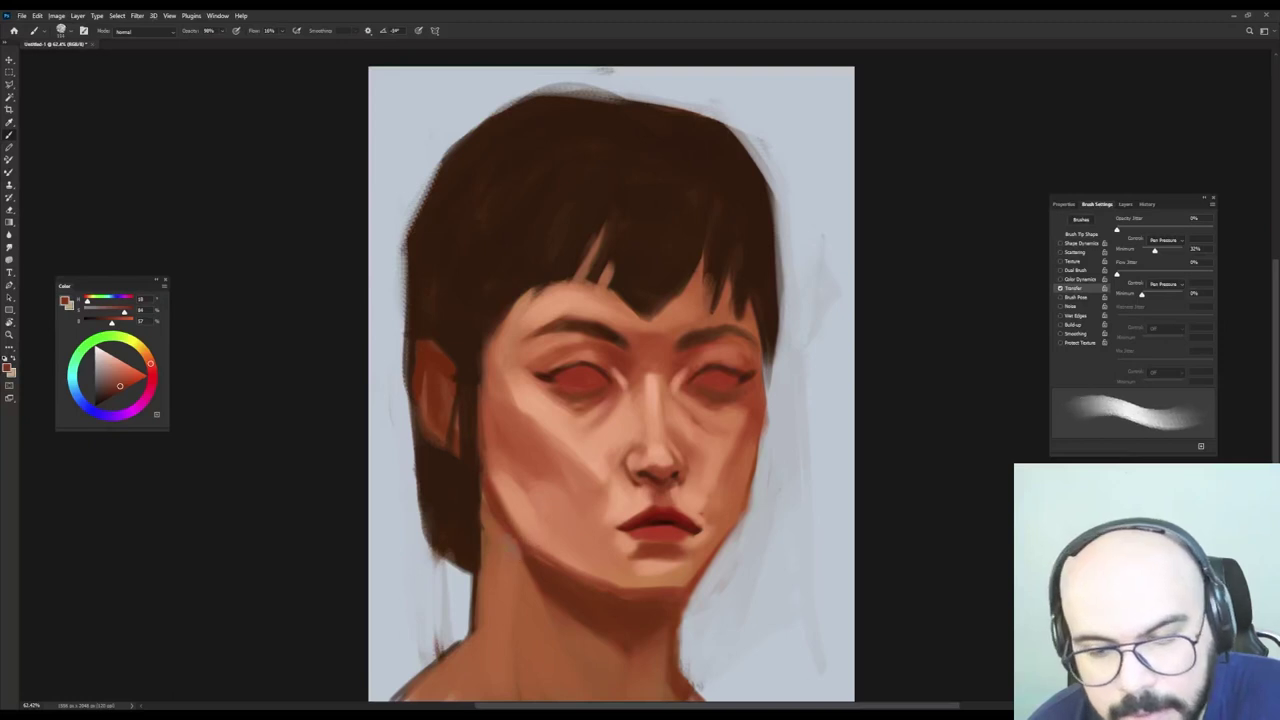
{"action": "left_click", "coordinate": [488, 510], "text": "alt"}
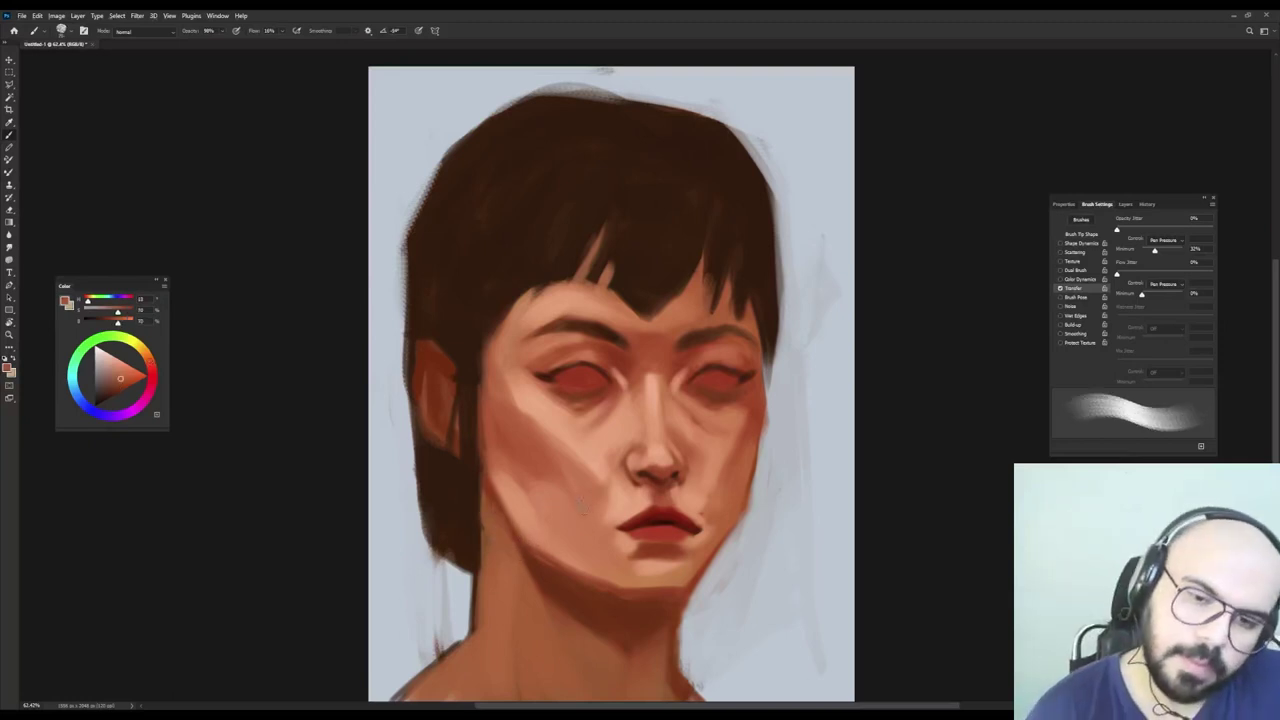
Redefine the far temple and cheekbone contour with sampled dark brown and light skin tones, using a smaller, rotated brush tip.
{"action": "left_click", "coordinate": [432, 334], "text": "alt"}
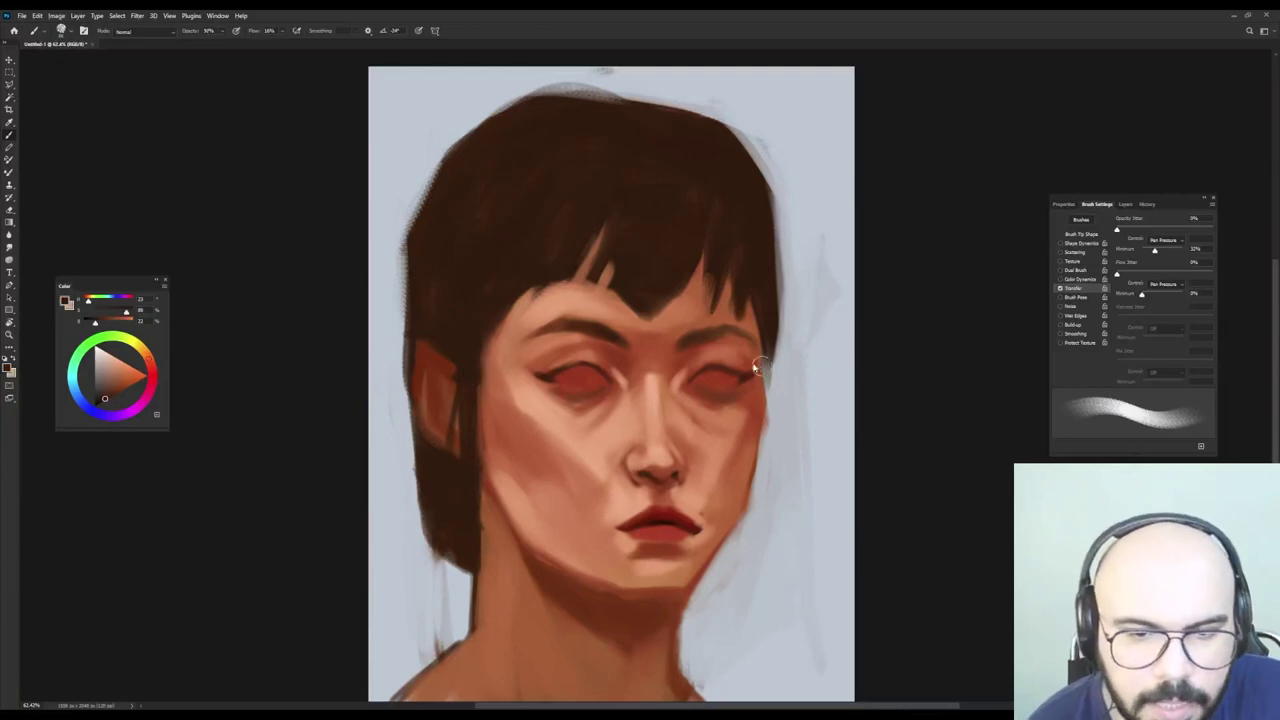
{"action": "left_click", "coordinate": [732, 418], "text": "alt"}
{"action": "mouse_move", "coordinate": [764, 411]}
{"action": "left_mouse_down"}
{"action": "mouse_move", "coordinate": [764, 347]}
{"action": "mouse_move", "coordinate": [761, 405]}
{"action": "left_mouse_up"}
{"action": "key", "text": "bracketleft"}
{"action": "key", "text": "bracketleft"}
{"action": "left_click", "coordinate": [629, 380], "text": "alt"}
{"action": "key", "text": "shift+Left"}
{"action": "key", "text": "shift+Left"}
{"action": "key", "text": "shift+Left"}
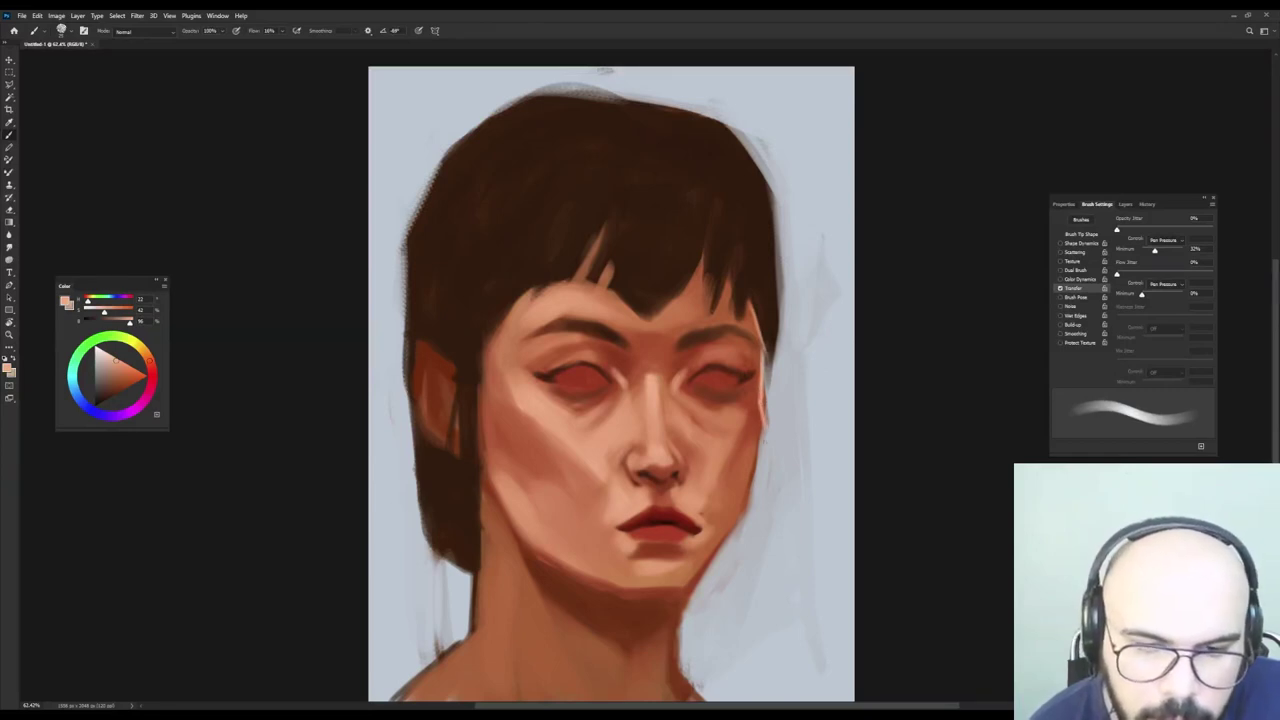
Extend the light rim down the far cheek's edge at 100% opacity and clean its contour with sampled skin and background colours.
{"action": "key", "text": "9"}
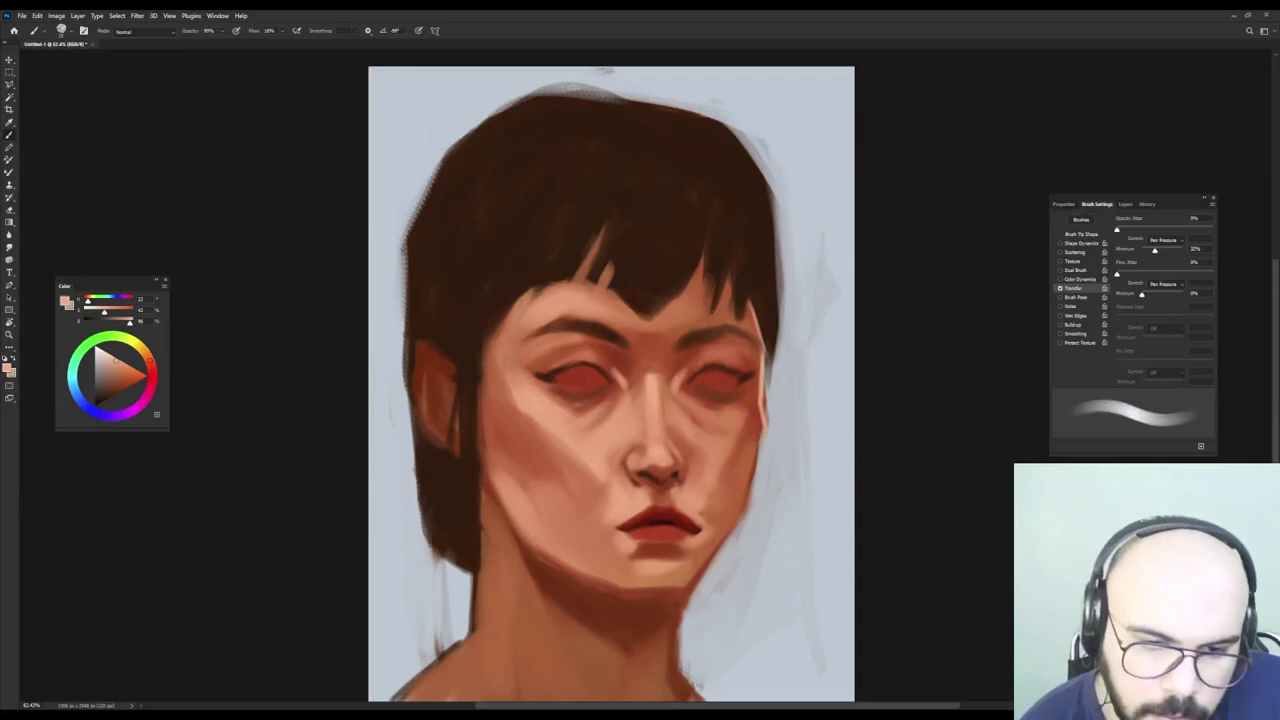
{"action": "key", "text": "0"}
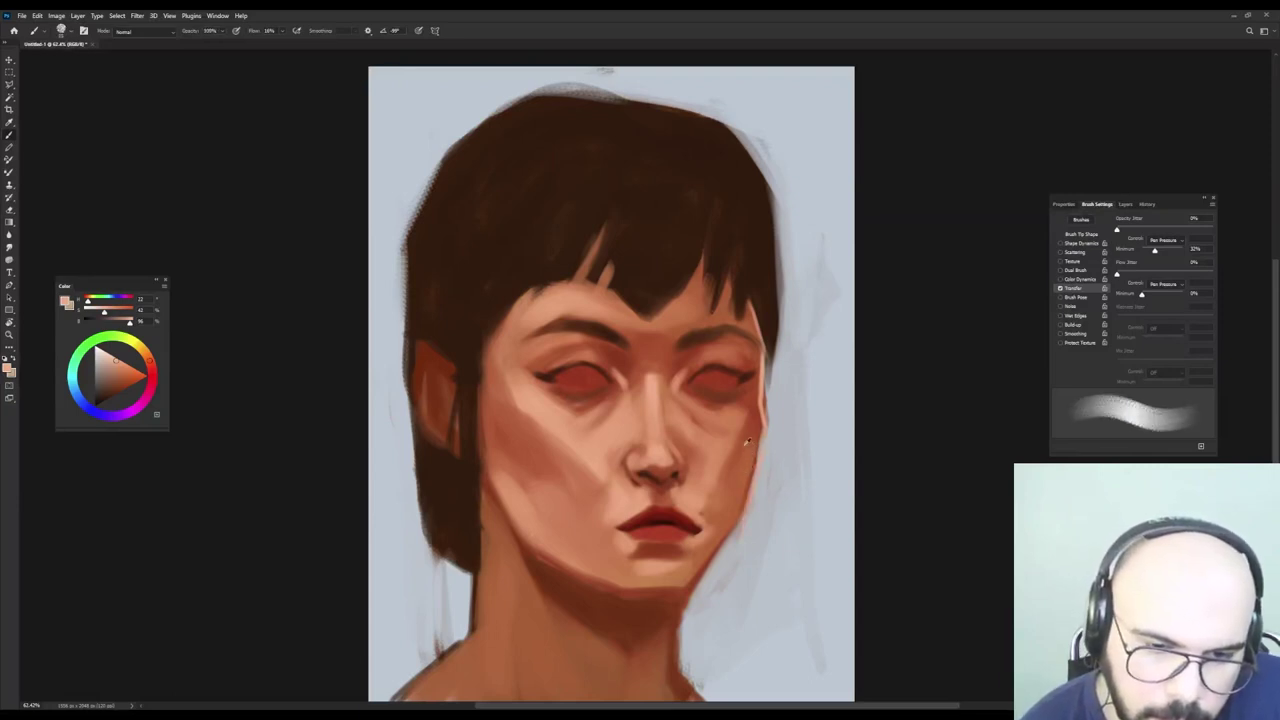
{"action": "left_click", "coordinate": [757, 430], "text": "alt"}
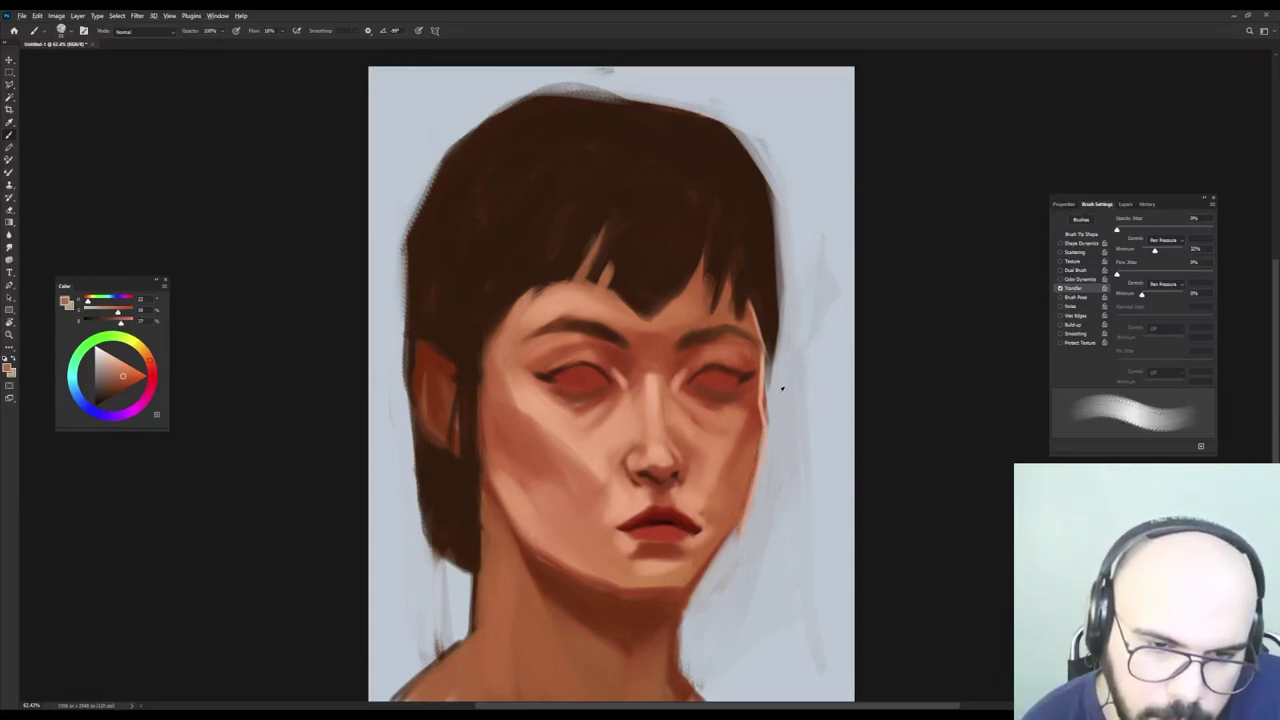
{"action": "left_click", "coordinate": [782, 388], "text": "alt"}
{"action": "left_click", "coordinate": [760, 362], "text": "alt"}
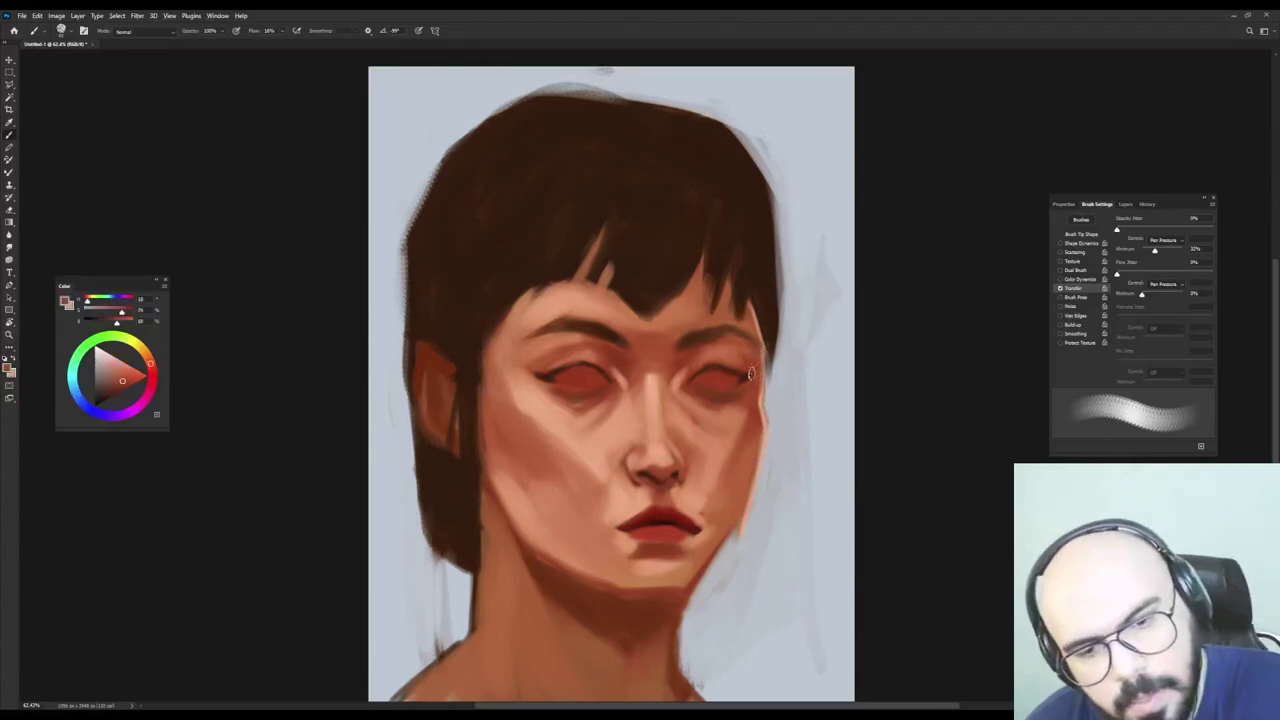
Reshape the far jawline between cheek and chin with sampled reddish and orange skin tones, resizing the brush.
{"action": "left_click", "coordinate": [695, 586], "text": "alt"}
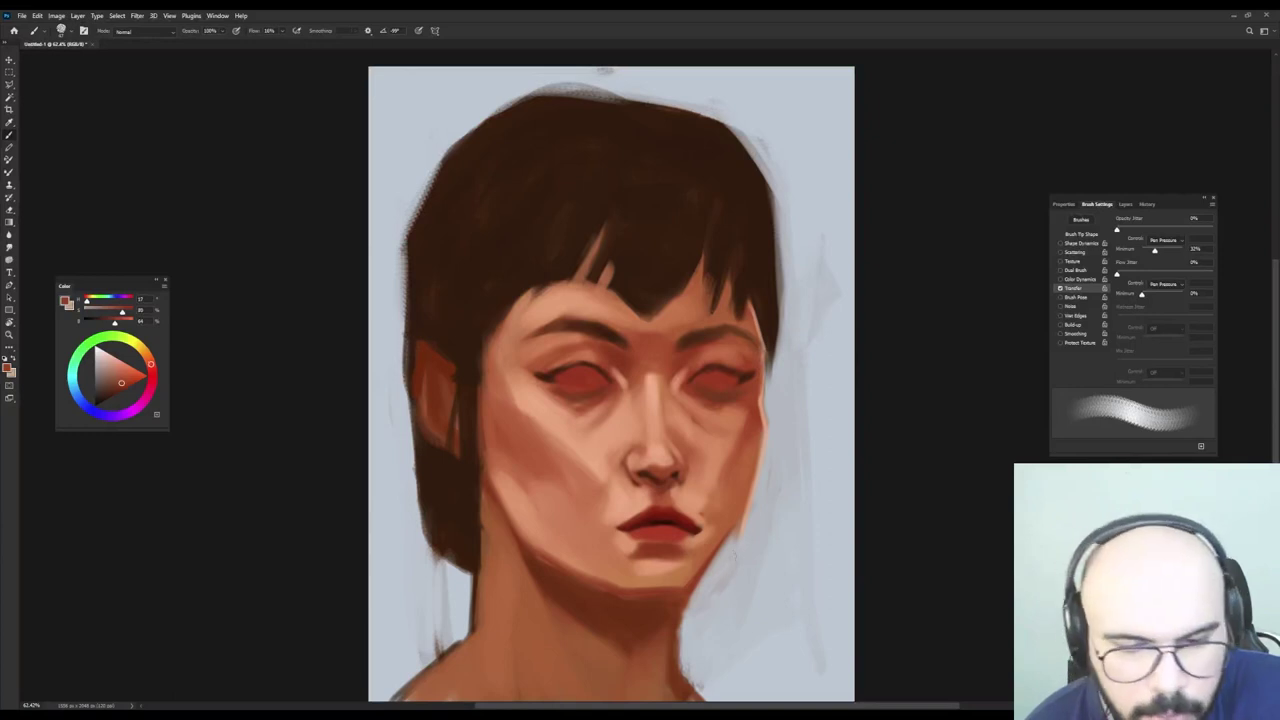
{"action": "left_click_drag", "start_coordinate": [736, 540], "coordinate": [696, 594]}
{"action": "right_click", "coordinate": [717, 552], "text": "alt"}
{"action": "left_click", "coordinate": [728, 528], "text": "alt"}
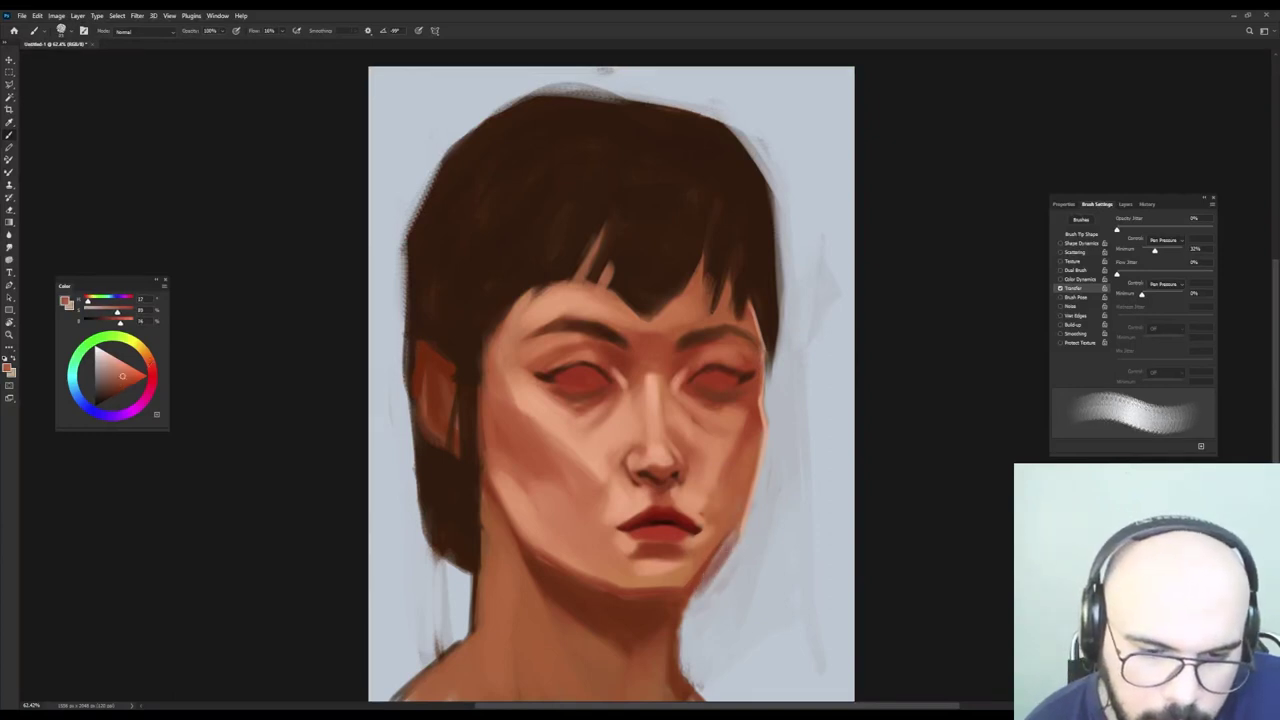
{"action": "left_click_drag", "start_coordinate": [729, 536], "coordinate": [701, 571]}
{"action": "right_click", "coordinate": [735, 494], "text": "alt"}
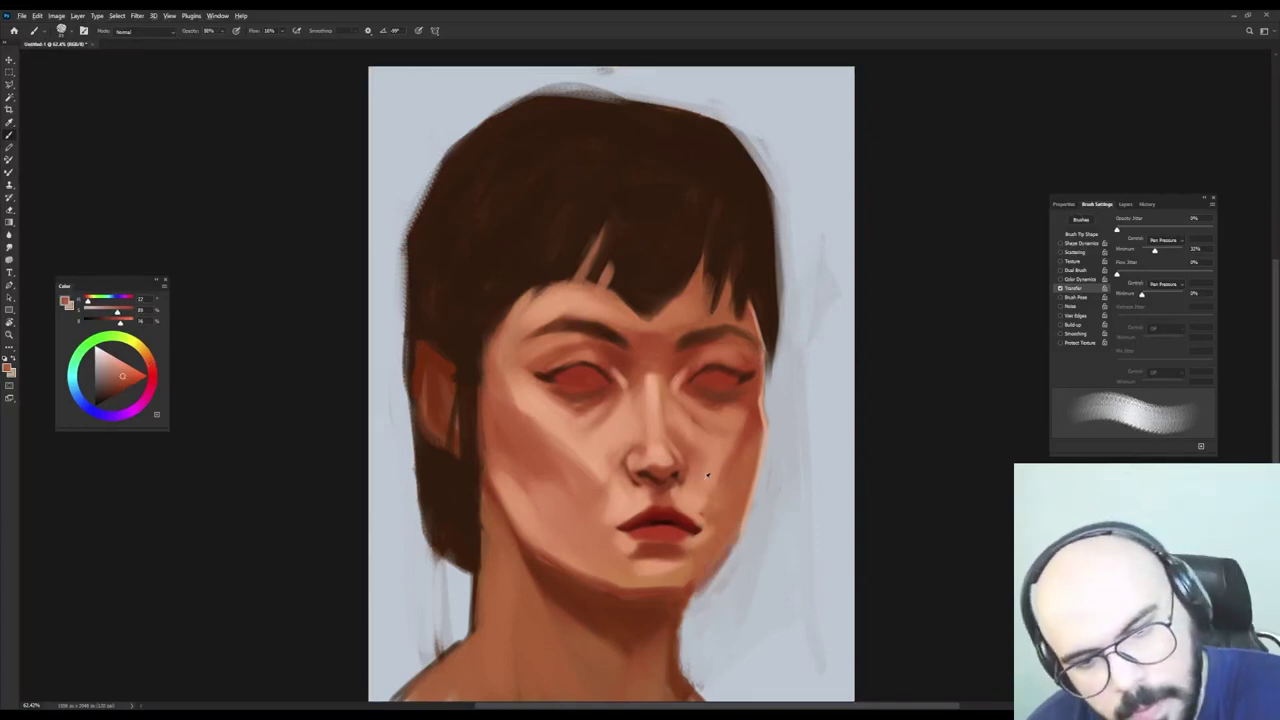
Blend the far cheek beside the mouth corner with sampled light and mid skin tones.
{"action": "left_click", "coordinate": [704, 486], "text": "alt"}
{"action": "left_click", "coordinate": [697, 492], "text": "alt"}
{"action": "left_click_drag", "start_coordinate": [703, 506], "coordinate": [711, 517]}
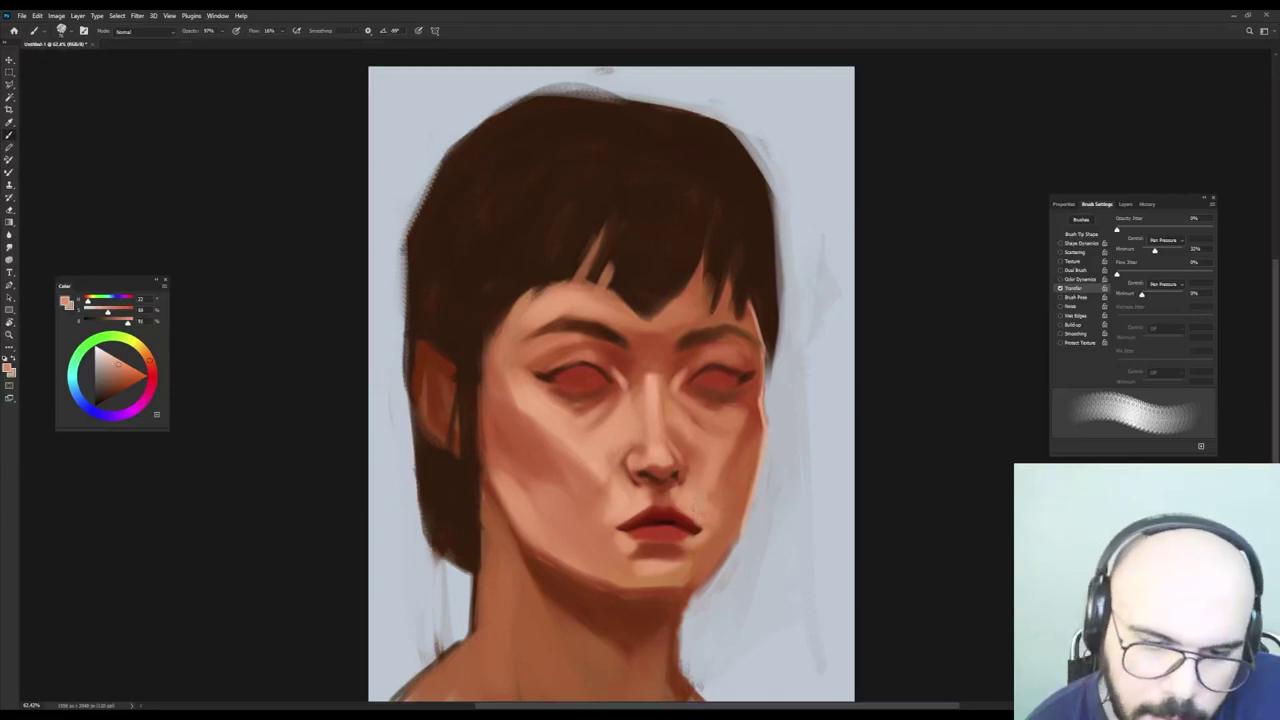
{"action": "left_click", "coordinate": [714, 508], "text": "alt"}
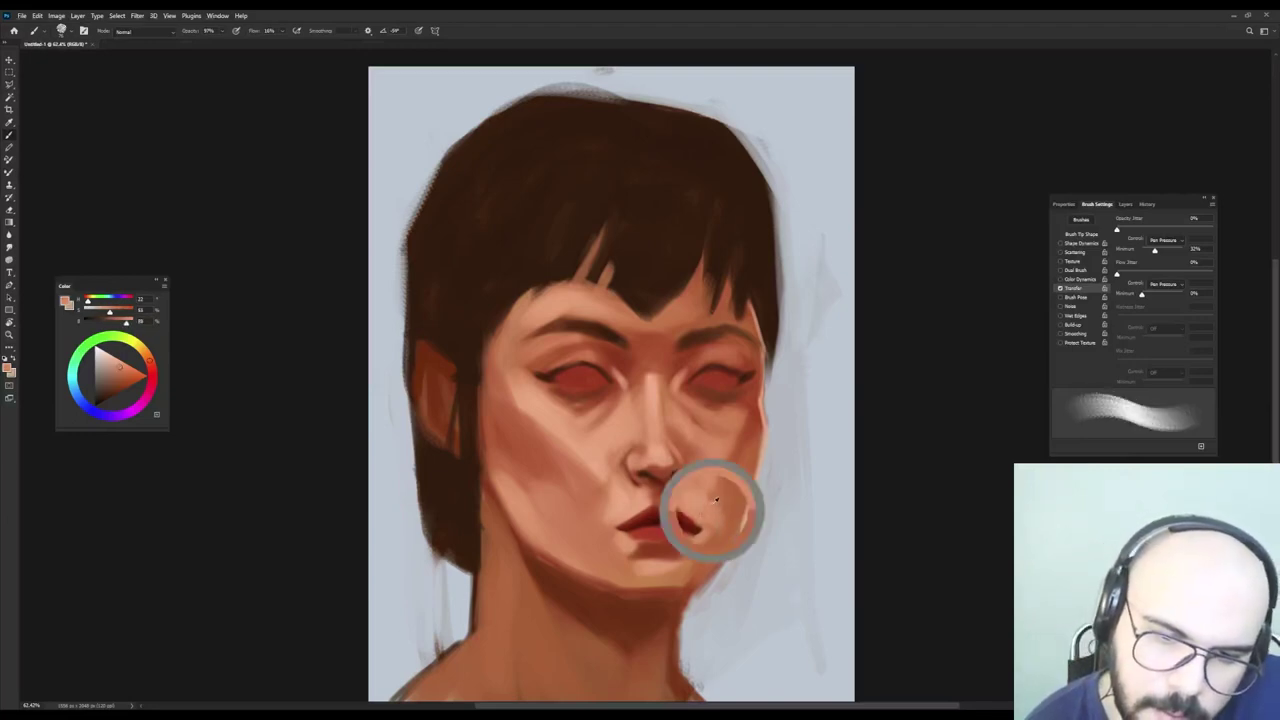
{"action": "left_click", "coordinate": [746, 458], "text": "alt"}
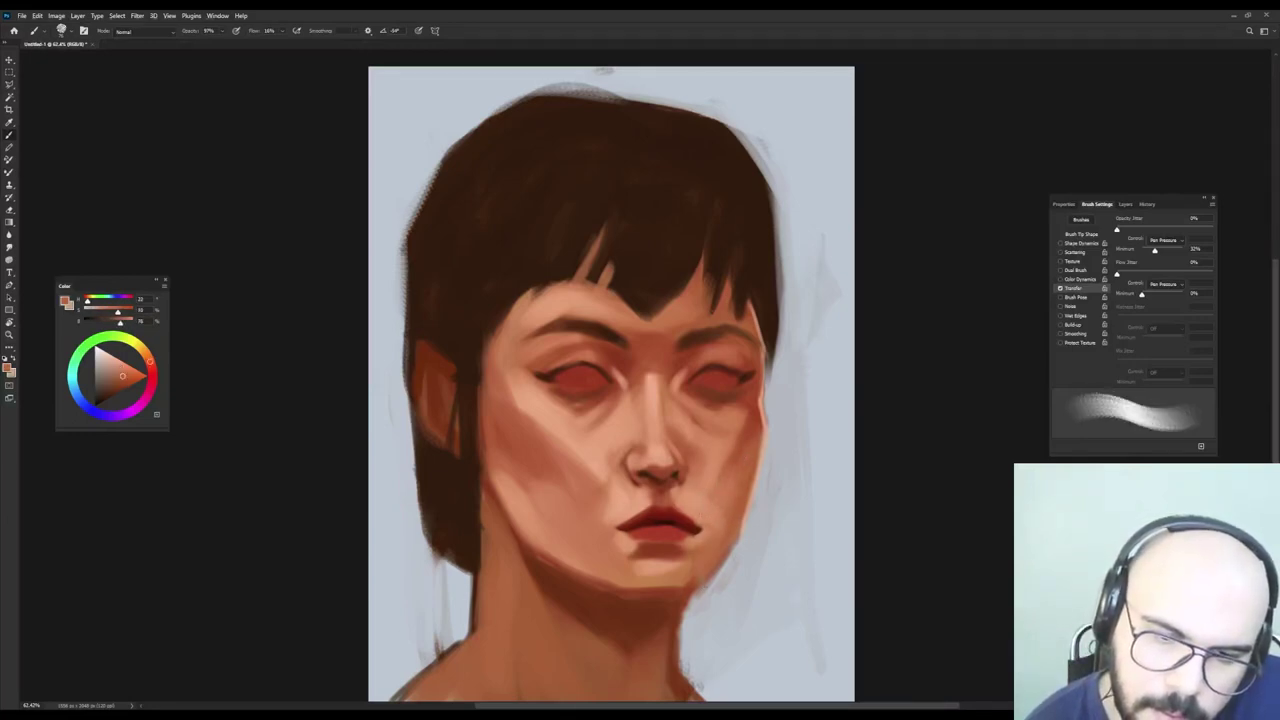
Refine the upper lip's contour and both mouth corners with sampled dark red and light skin tones.
{"action": "left_click_drag", "start_coordinate": [673, 503], "coordinate": [676, 520]}
{"action": "left_click", "coordinate": [673, 518], "text": "alt"}
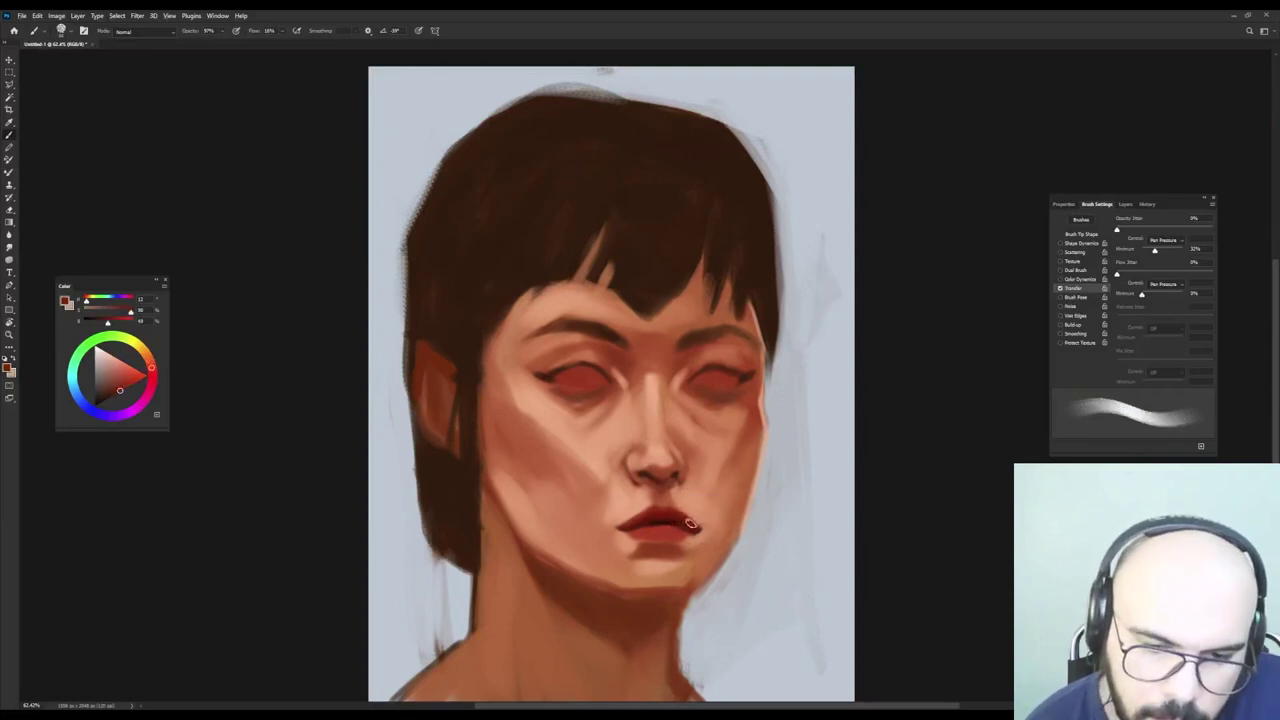
{"action": "left_click", "coordinate": [692, 512], "text": "alt"}
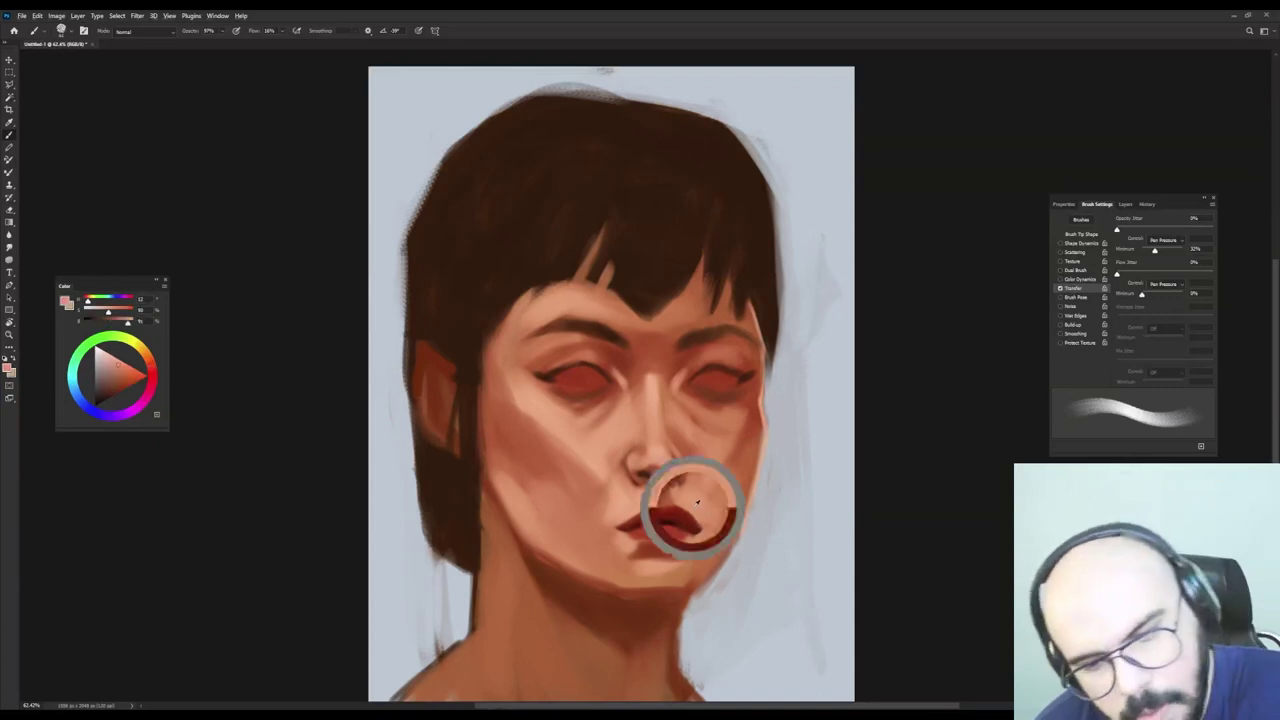
{"action": "left_click", "coordinate": [648, 517], "text": "alt"}
{"action": "left_click", "coordinate": [631, 522], "text": "alt"}
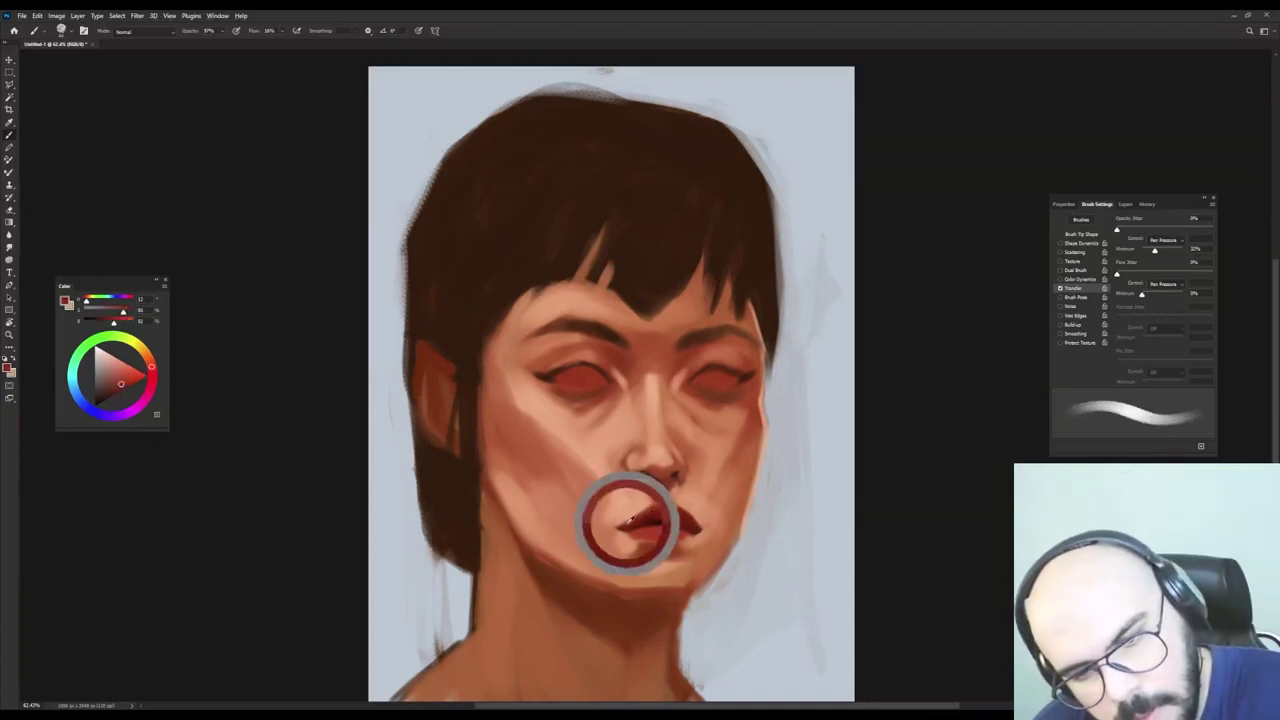
Lighten the skin between the nose and the upper lip with a sampled light skin tone, adjusting the brush size.
{"action": "left_click", "coordinate": [641, 490], "text": "alt"}
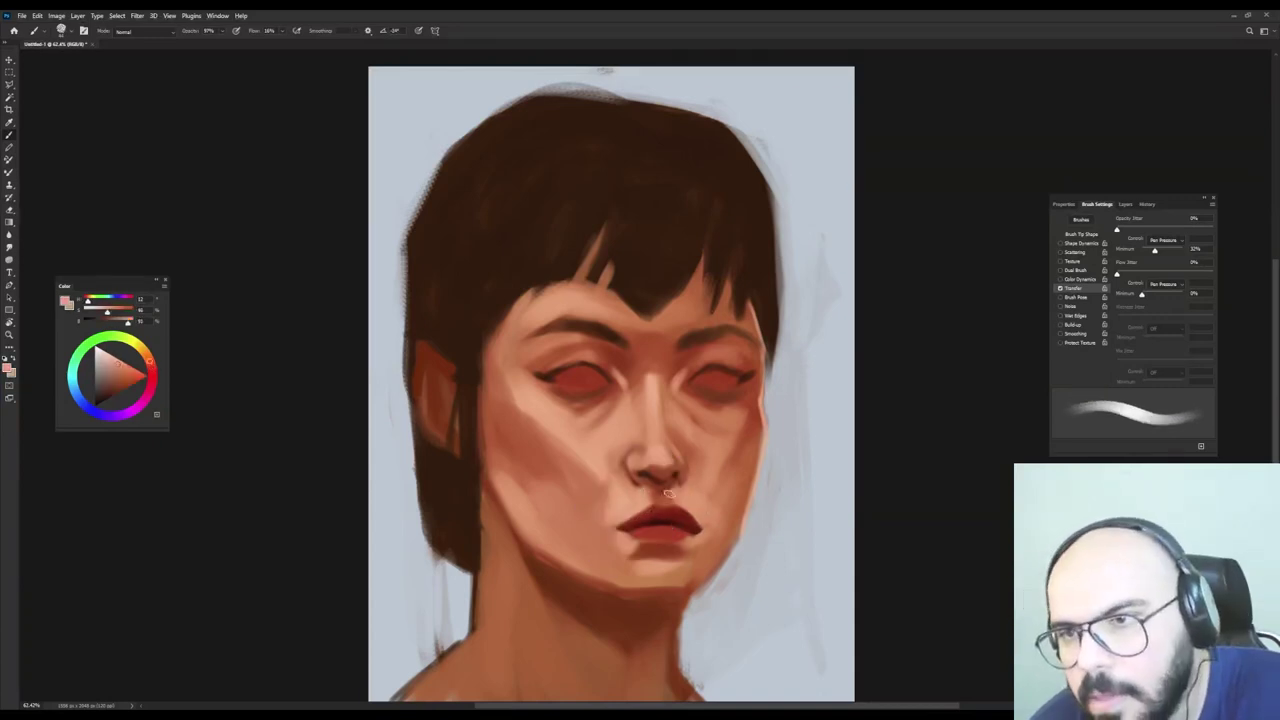
{"action": "left_click_drag", "start_coordinate": [670, 495], "coordinate": [660, 499]}
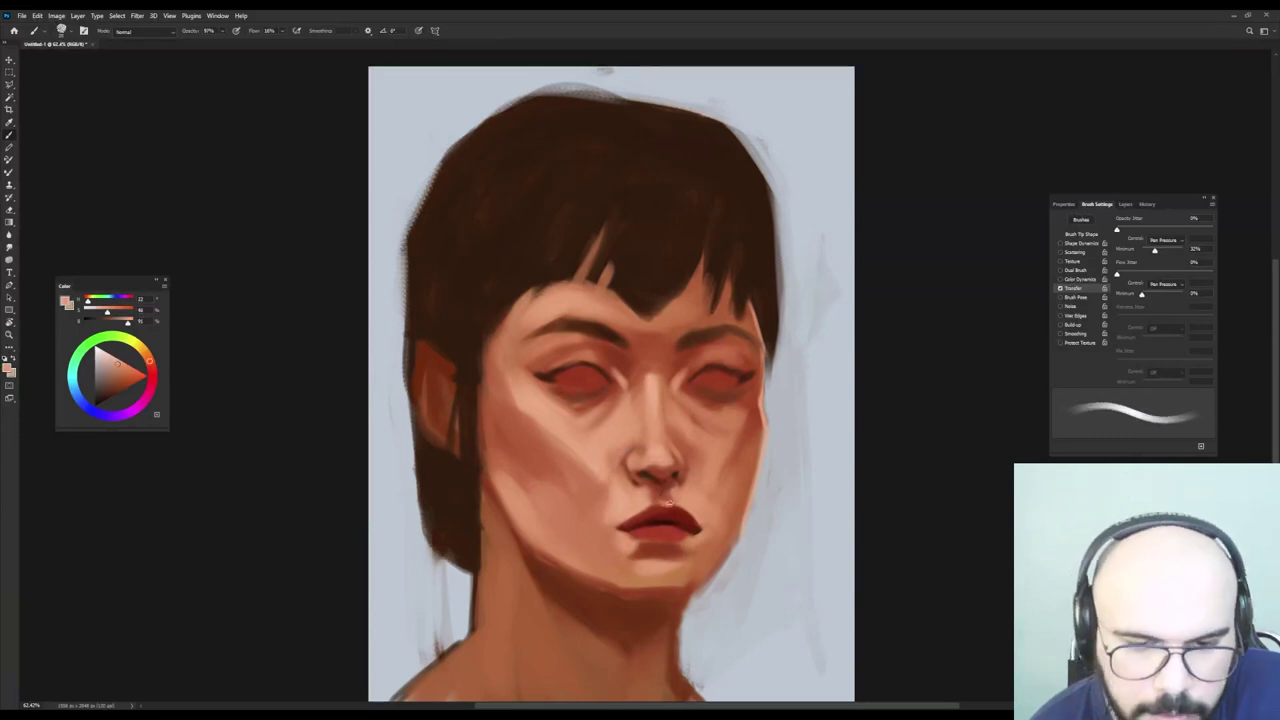
{"action": "key", "text": "bracketright"}
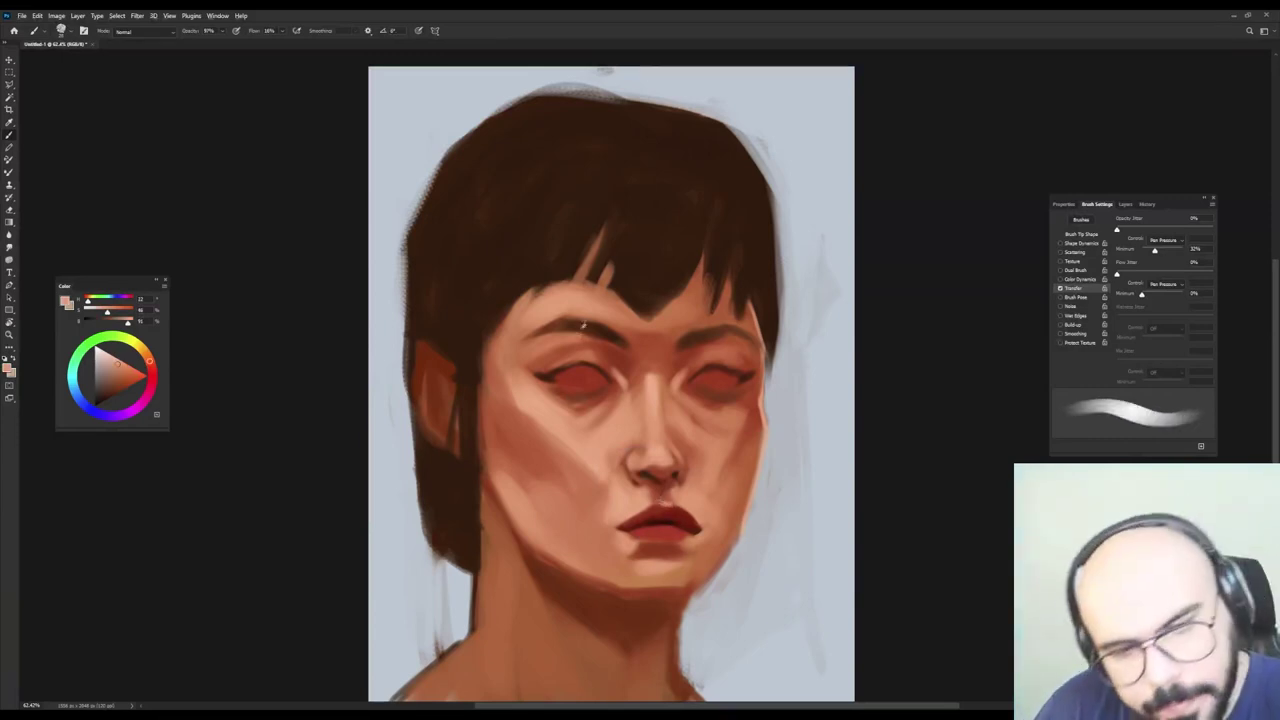
Blend the near cheek's light and shadow planes with sampled light and mid skin tones, resizing the brush.
{"action": "left_click", "coordinate": [577, 451], "text": "alt"}
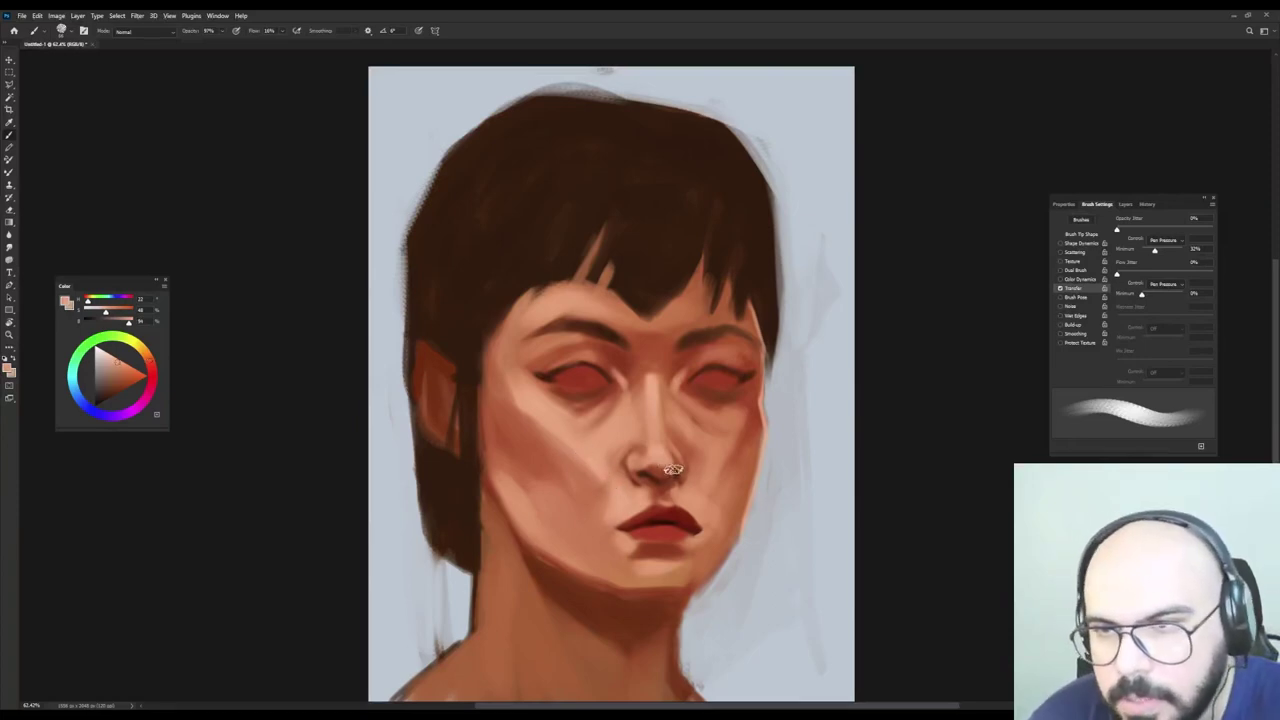
{"action": "key", "text": "bracketright"}
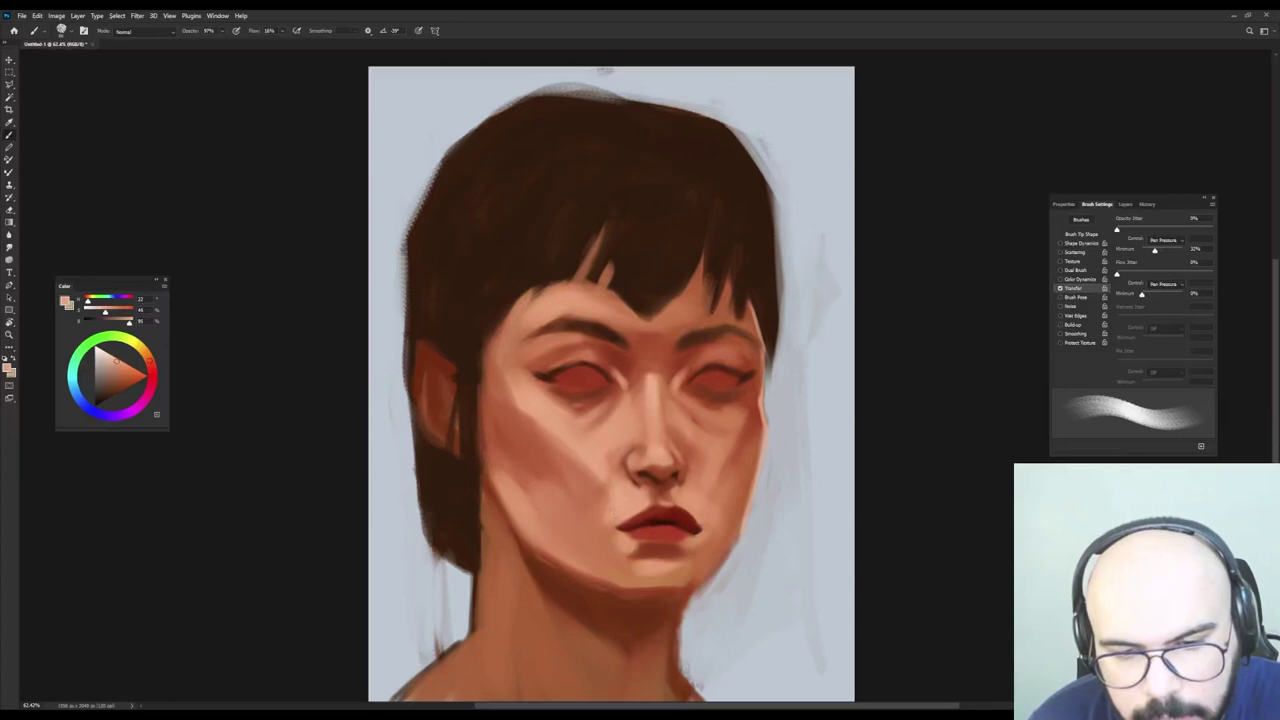
{"action": "left_click", "coordinate": [599, 457], "text": "alt"}
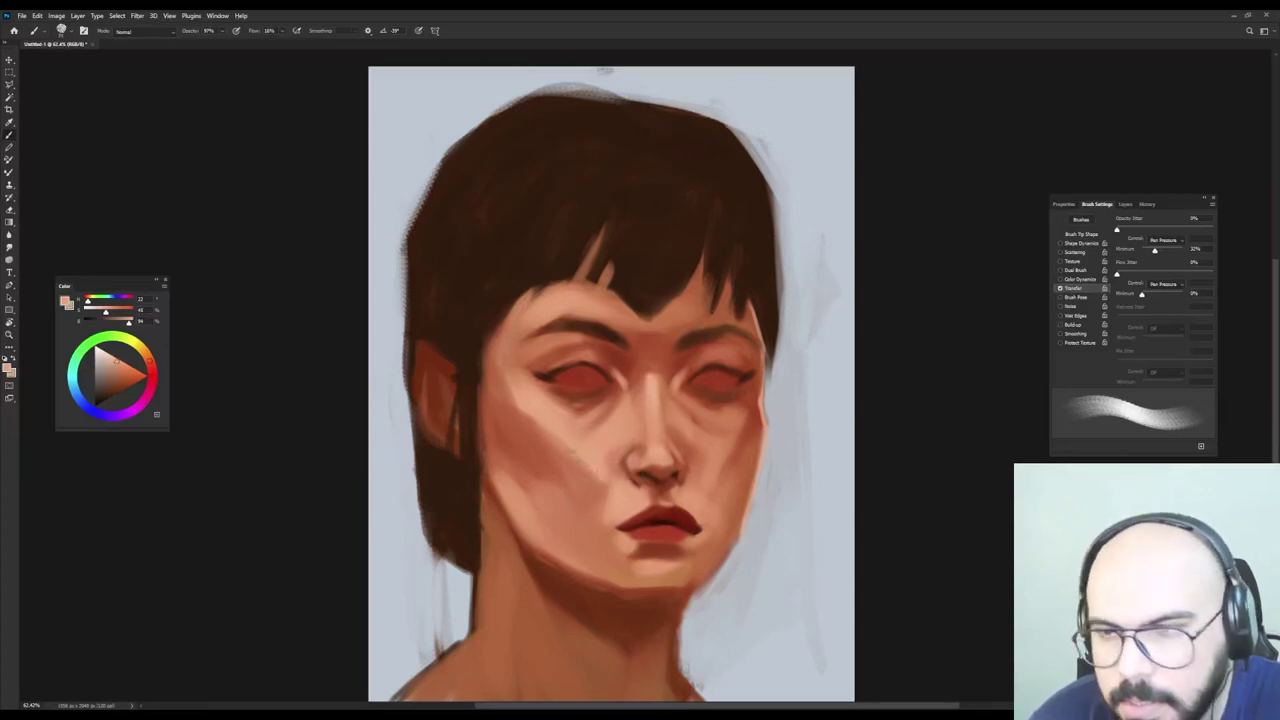
{"action": "left_click", "coordinate": [551, 486], "text": "alt"}
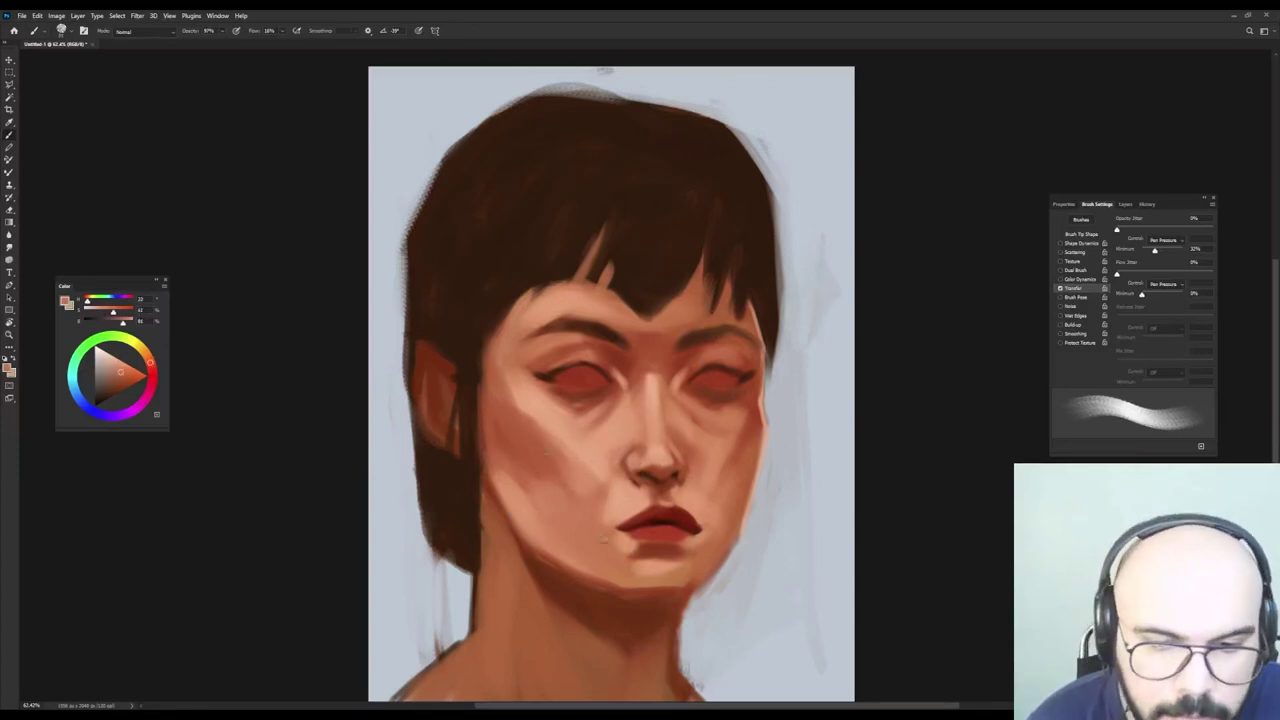
{"action": "key", "text": "bracketleft"}
Repaint the forehead below the fringe and between the brows with sampled skin tones, rotating the brush tip to follow the hairline.
{"action": "left_click", "coordinate": [610, 336], "text": "alt"}
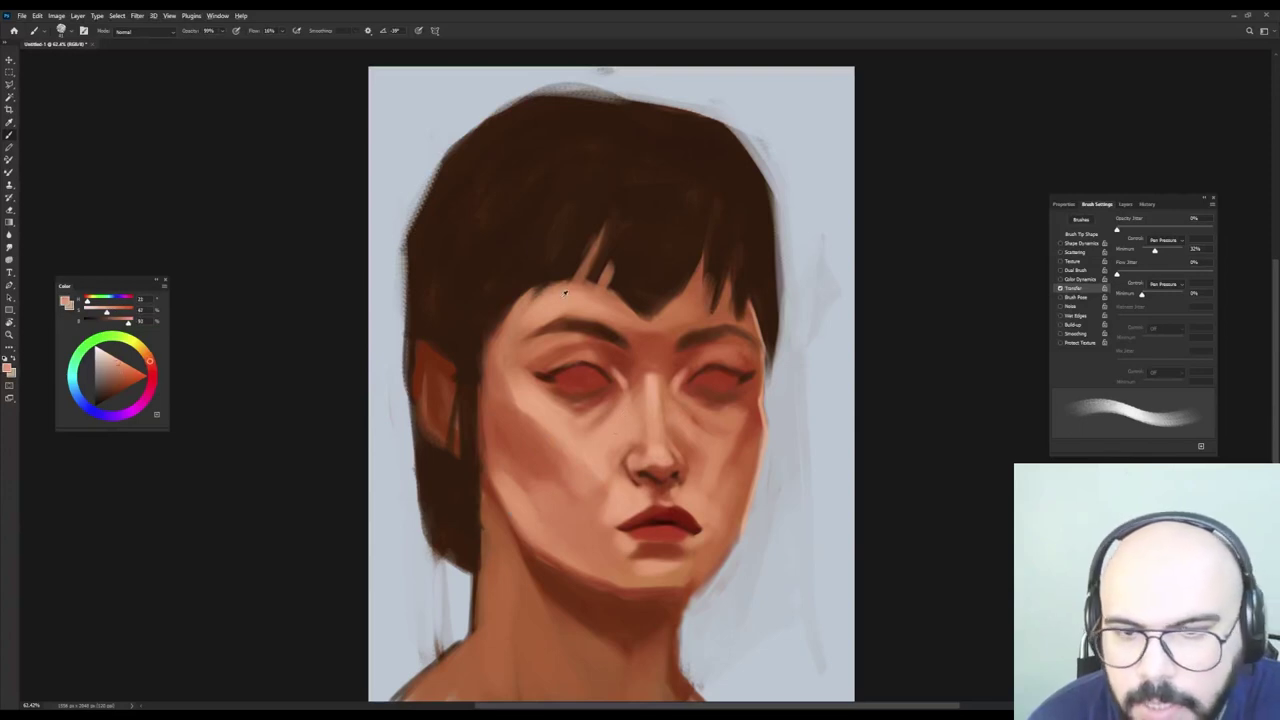
{"action": "left_click", "coordinate": [565, 292], "text": "alt"}
{"action": "key", "text": "shift+Right"}
{"action": "key", "text": "shift+Right"}
{"action": "key", "text": "shift+Right"}
{"action": "key", "text": "shift+Right"}
{"action": "key", "text": "shift+Right"}
{"action": "key", "text": "shift+Right"}
{"action": "key", "text": "shift+Right"}
{"action": "mouse_move", "coordinate": [575, 281]}
{"action": "left_mouse_down"}
{"action": "mouse_move", "coordinate": [585, 266]}
{"action": "mouse_move", "coordinate": [629, 320]}
{"action": "mouse_move", "coordinate": [638, 307]}
{"action": "mouse_move", "coordinate": [649, 316]}
{"action": "mouse_move", "coordinate": [643, 342]}
{"action": "mouse_move", "coordinate": [685, 339]}
{"action": "mouse_move", "coordinate": [684, 309]}
{"action": "left_mouse_up"}
{"action": "left_click", "coordinate": [627, 313], "text": "alt"}
{"action": "left_click", "coordinate": [655, 316], "text": "alt"}
{"action": "left_click_drag", "start_coordinate": [632, 344], "coordinate": [632, 330]}
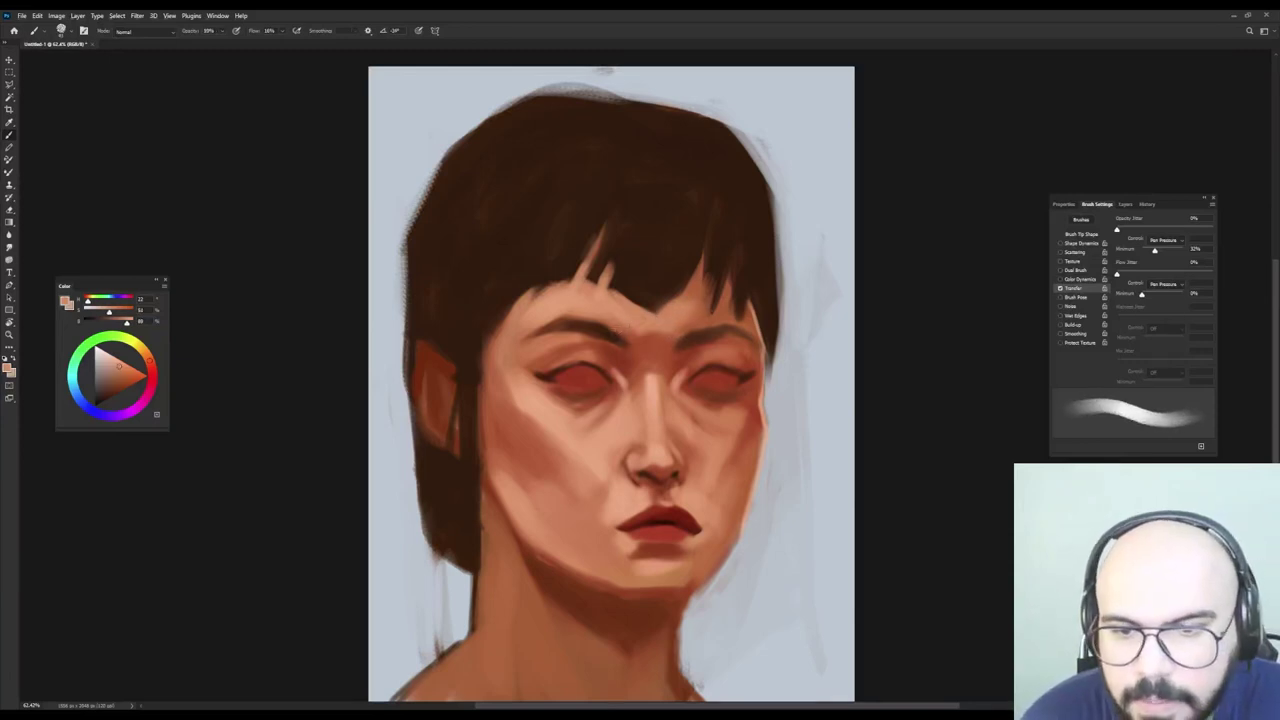
Lighten the near temple's edge at 100% opacity, and touch up the side planes beside both eyes with sampled tones at reduced opacity.
{"action": "key", "text": "0"}
{"action": "left_click", "coordinate": [520, 388], "text": "alt"}
{"action": "left_click_drag", "start_coordinate": [498, 369], "coordinate": [507, 369]}
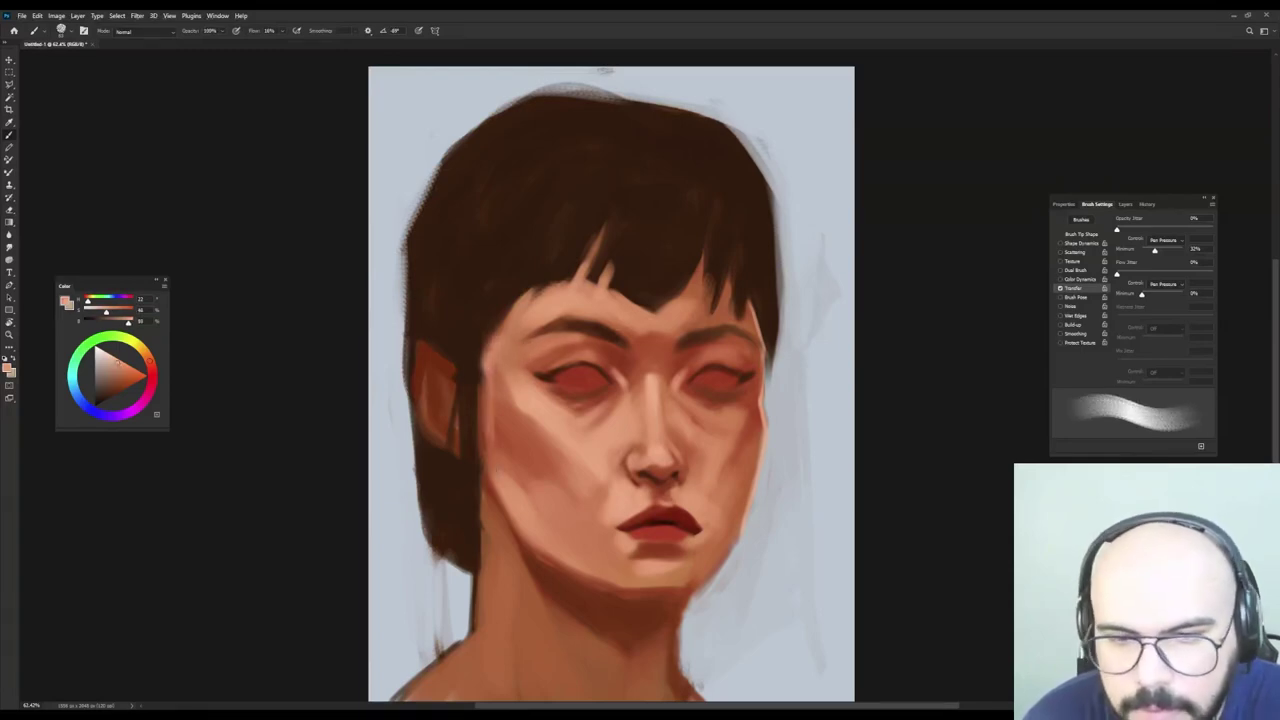
{"action": "key", "text": "8"}
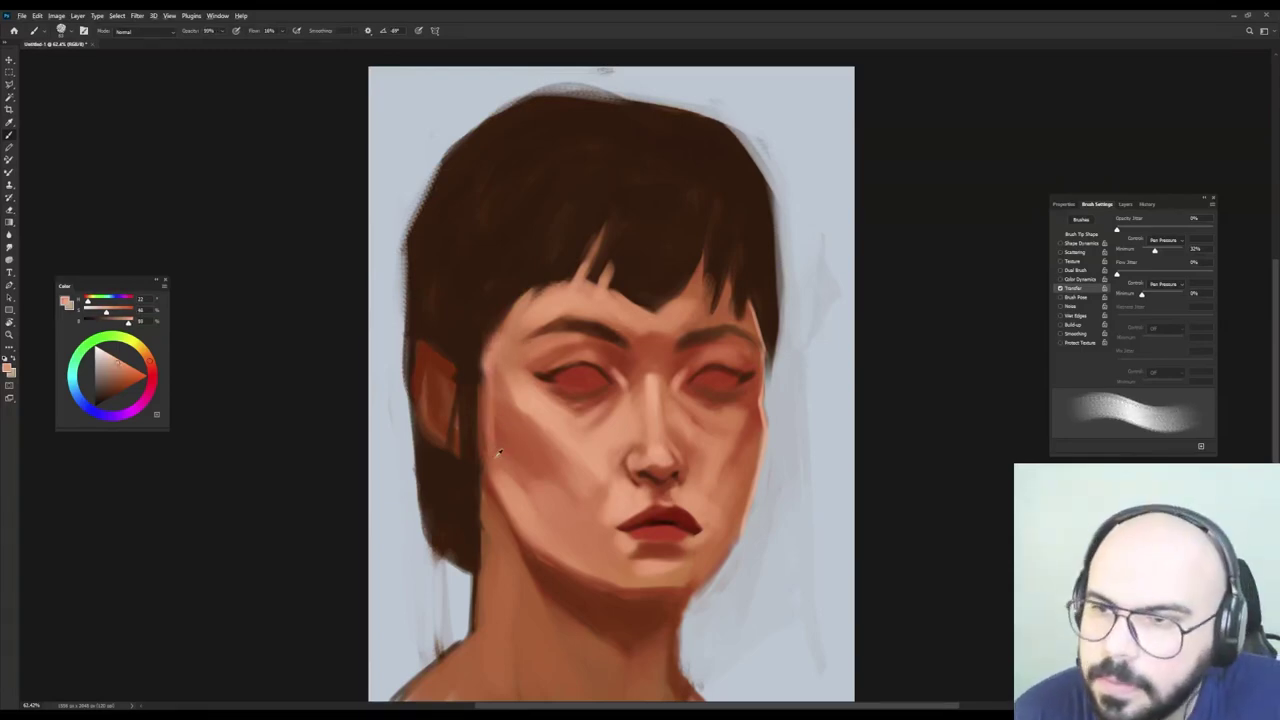
{"action": "left_click", "coordinate": [495, 394], "text": "alt"}
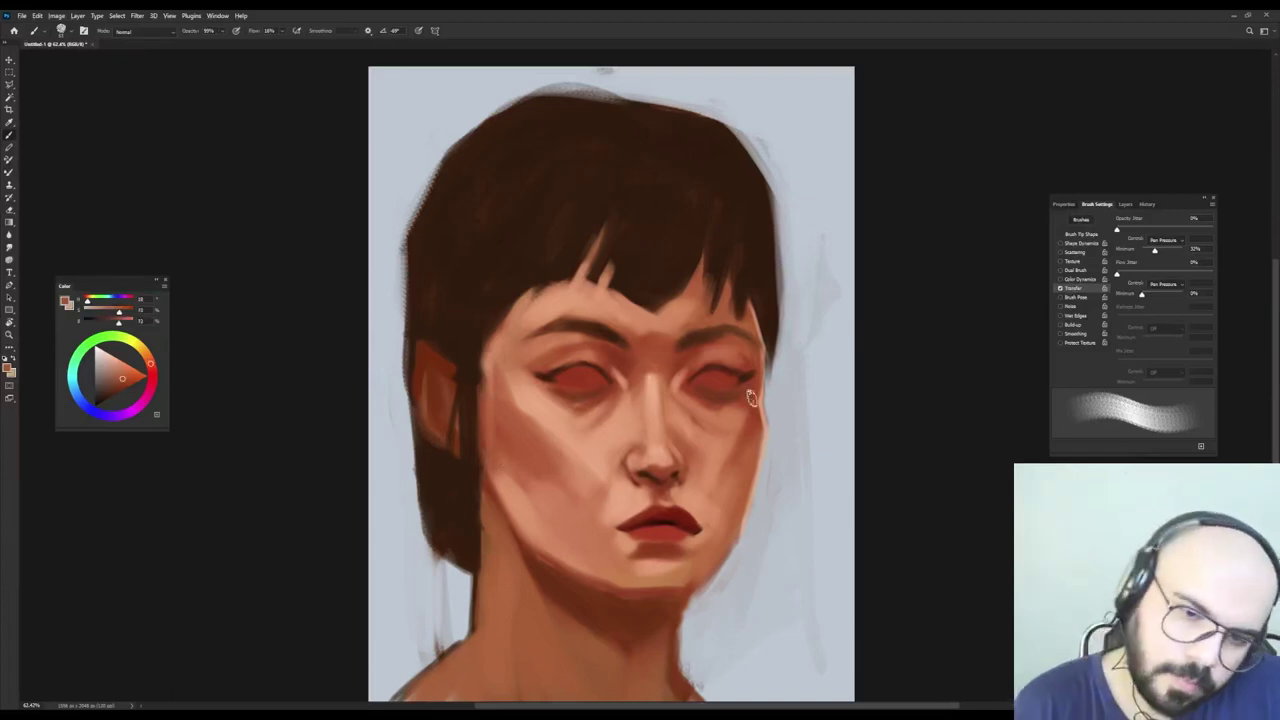
{"action": "left_click_drag", "start_coordinate": [752, 398], "coordinate": [743, 398]}
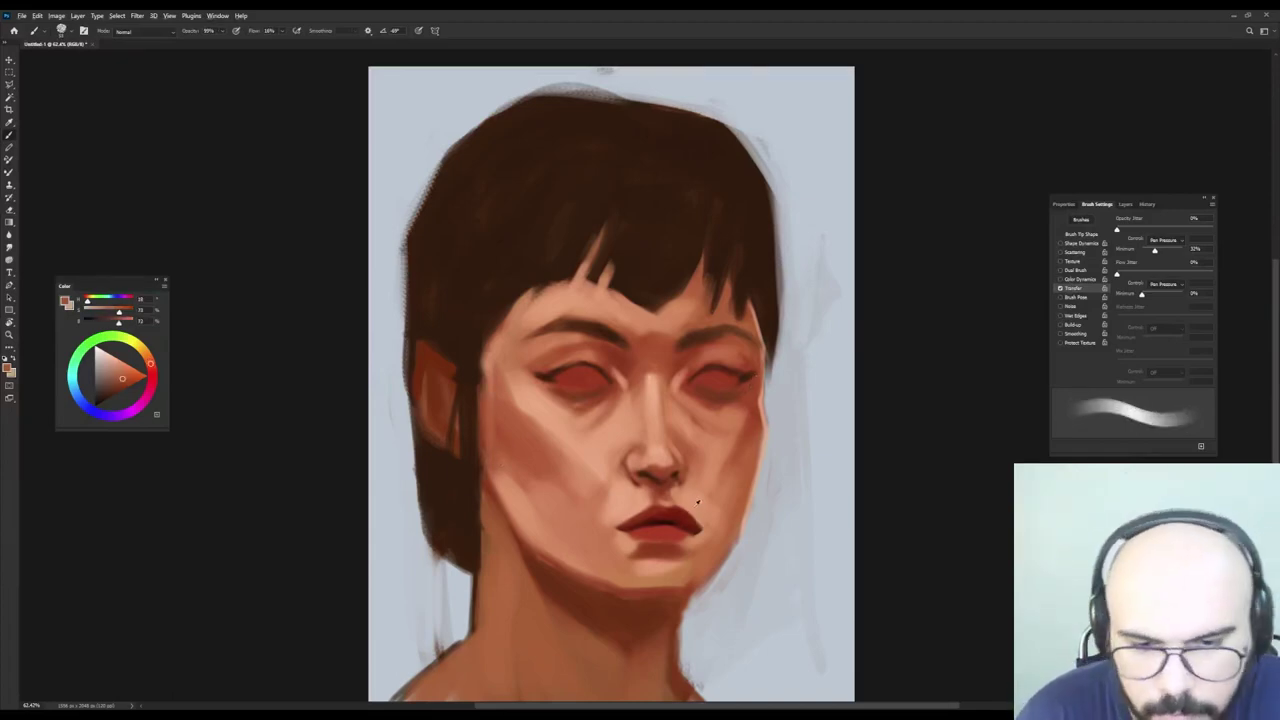
Sharpen the upper lip's peaks and its shadowed far half with sampled dark red and surrounding skin tones.
{"action": "left_click", "coordinate": [697, 503], "text": "alt"}
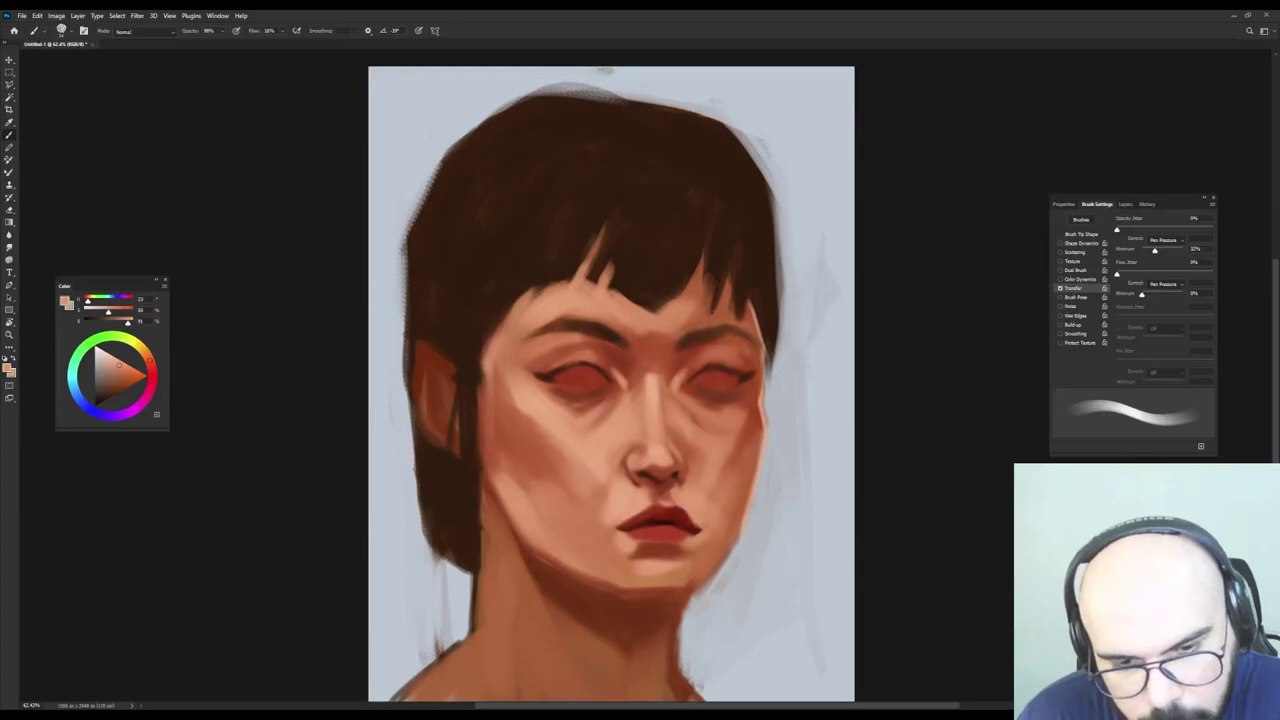
{"action": "left_click", "coordinate": [656, 509], "text": "alt"}
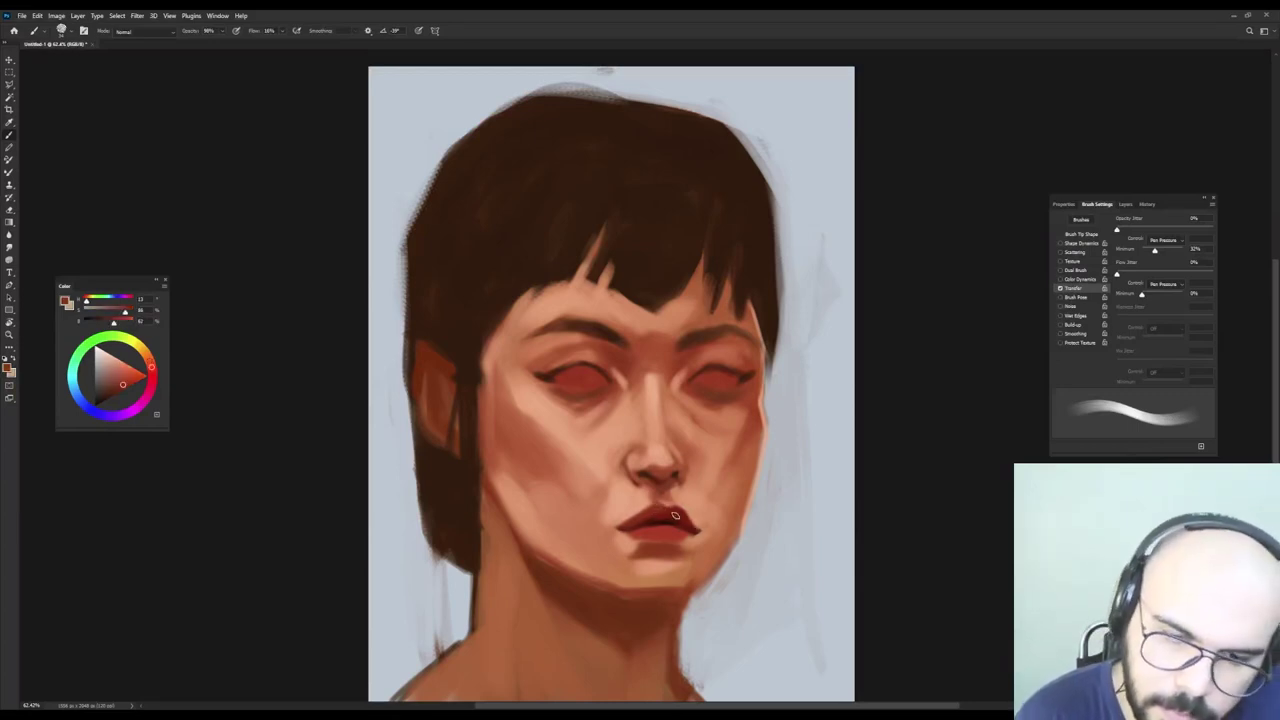
{"action": "left_click", "coordinate": [667, 516], "text": "alt"}
{"action": "left_click_drag", "start_coordinate": [658, 520], "coordinate": [685, 521]}
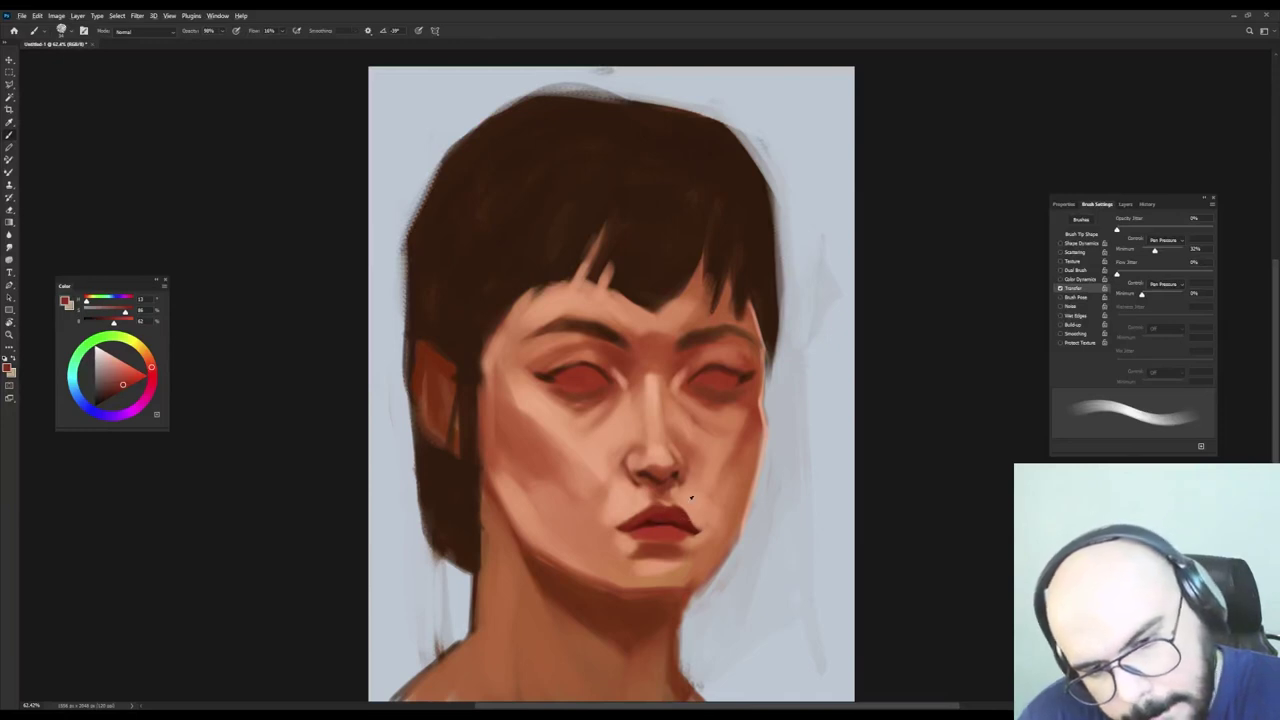
{"action": "left_click", "coordinate": [690, 497], "text": "alt"}
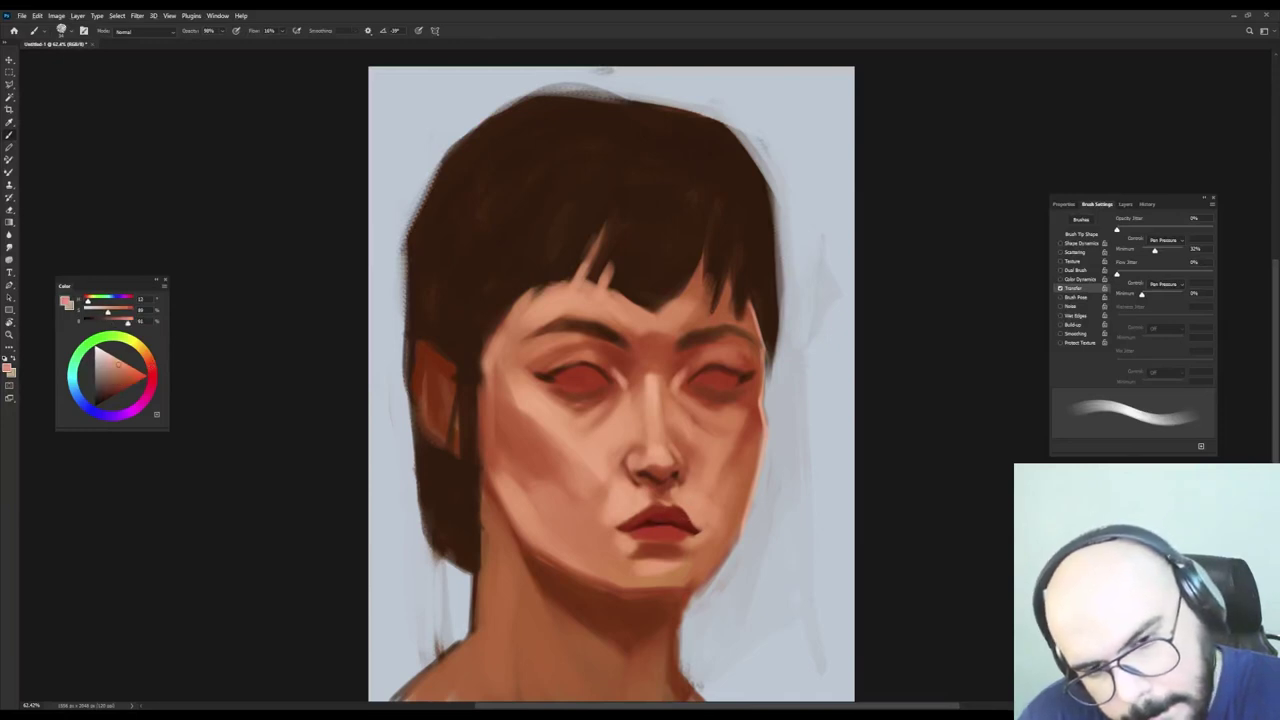
Paint a light pink highlight on the lower lip using a brighter tint of its sampled red, rotating the brush tip as needed.
{"action": "left_click", "coordinate": [648, 533], "text": "alt"}
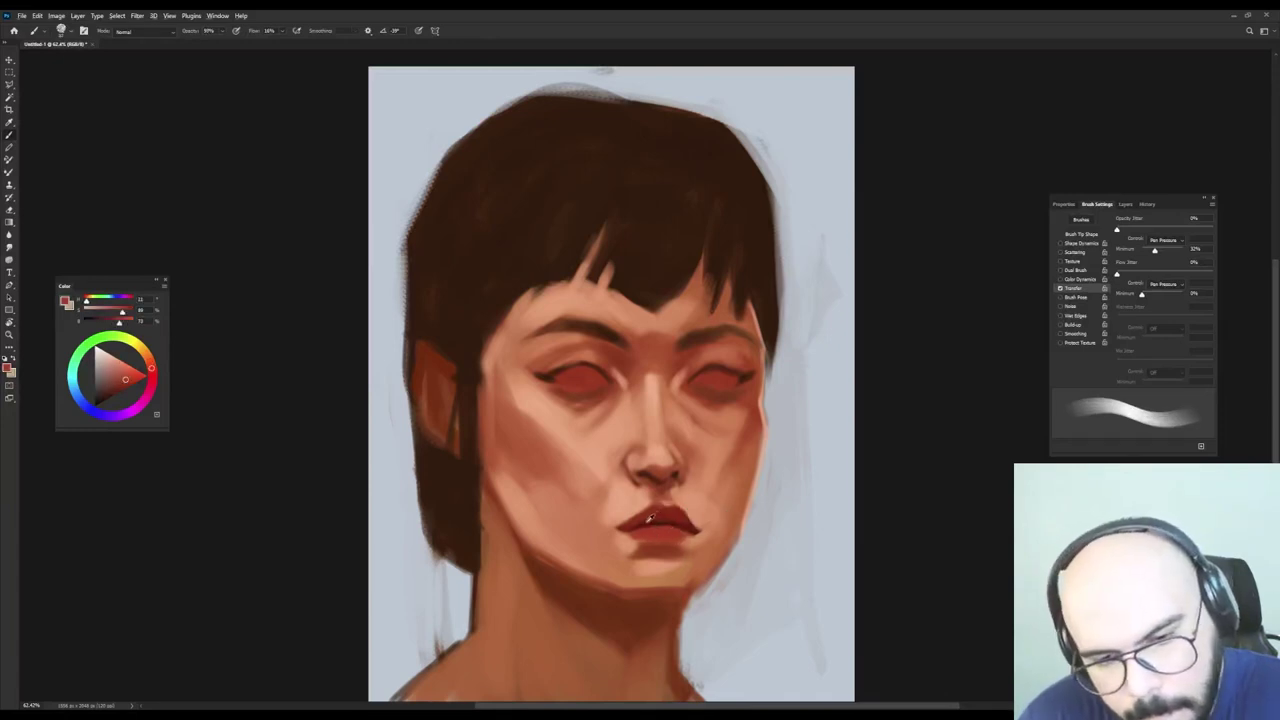
{"action": "left_click", "coordinate": [119, 358]}
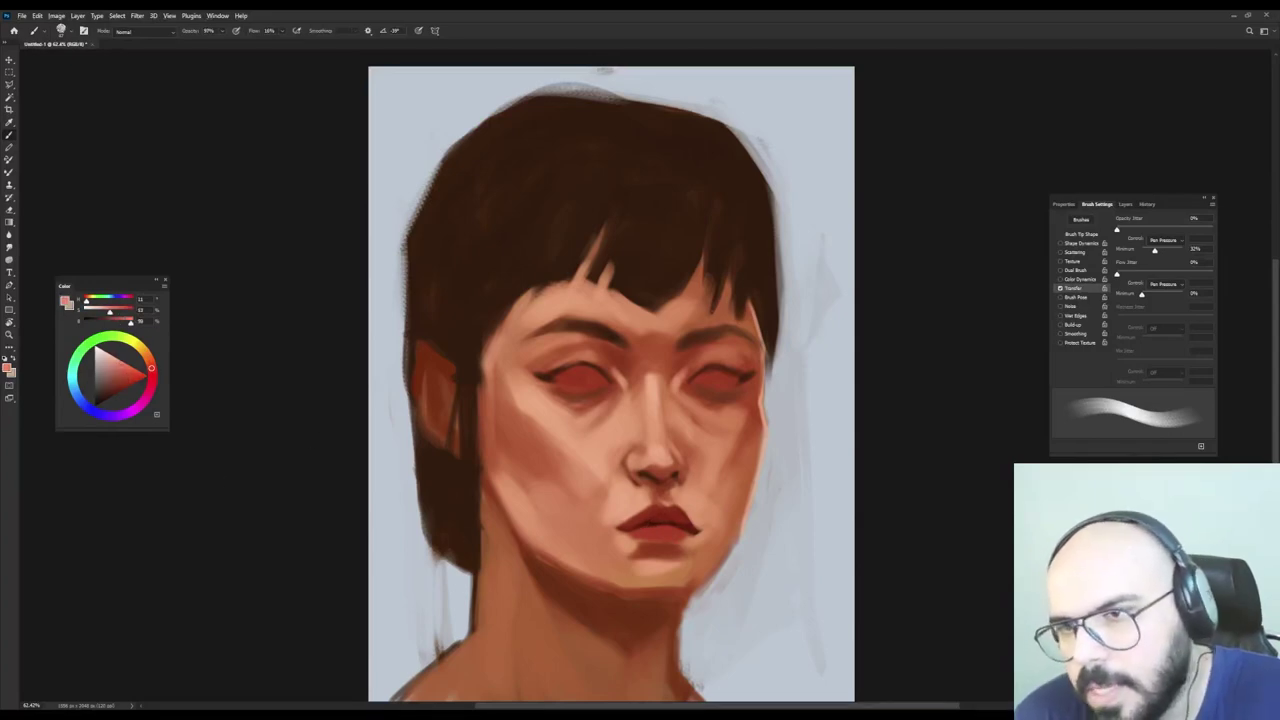
{"action": "left_click", "coordinate": [648, 530], "text": "alt"}
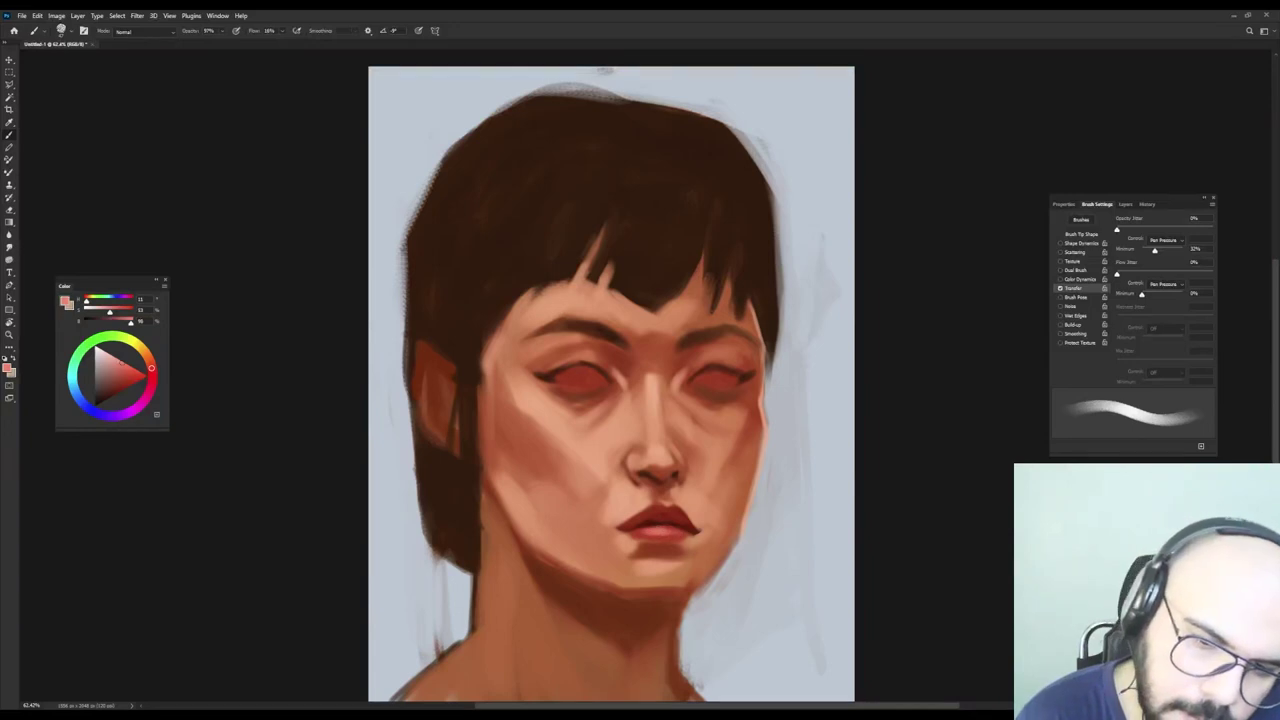
{"action": "left_click_drag", "start_coordinate": [672, 532], "coordinate": [648, 511], "text": "alt"}
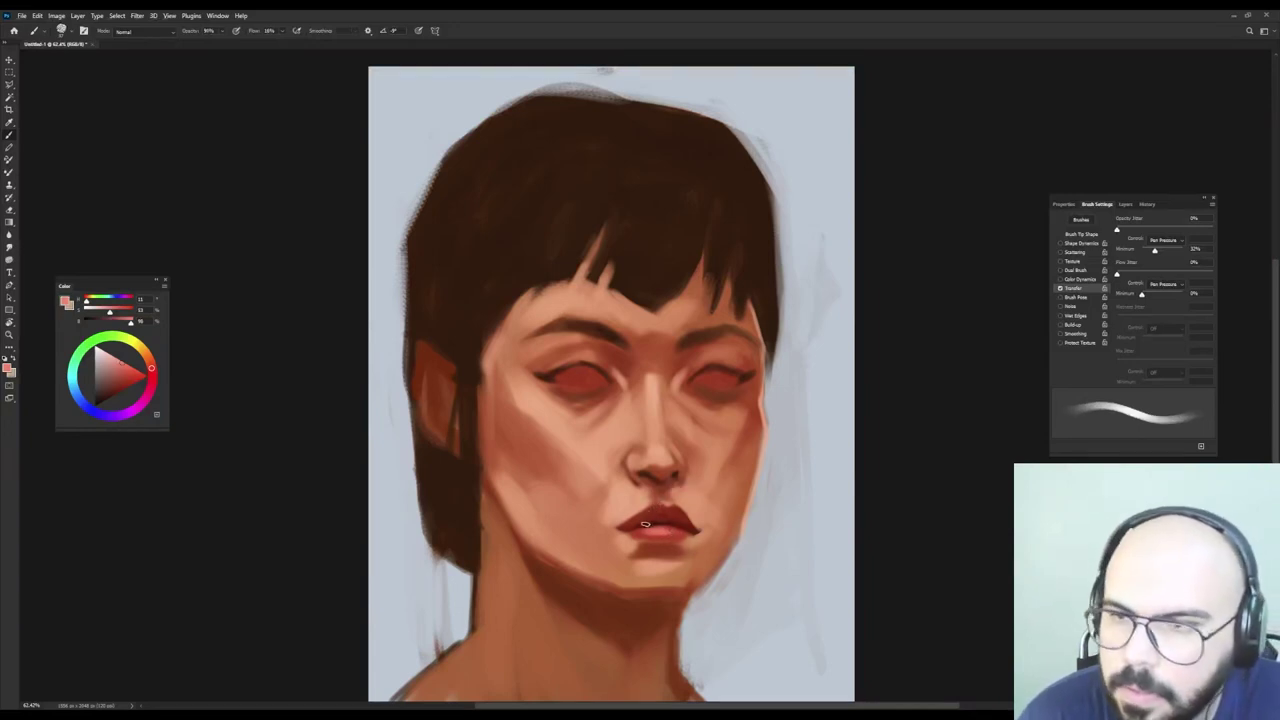
{"action": "key", "text": "shift+Left"}
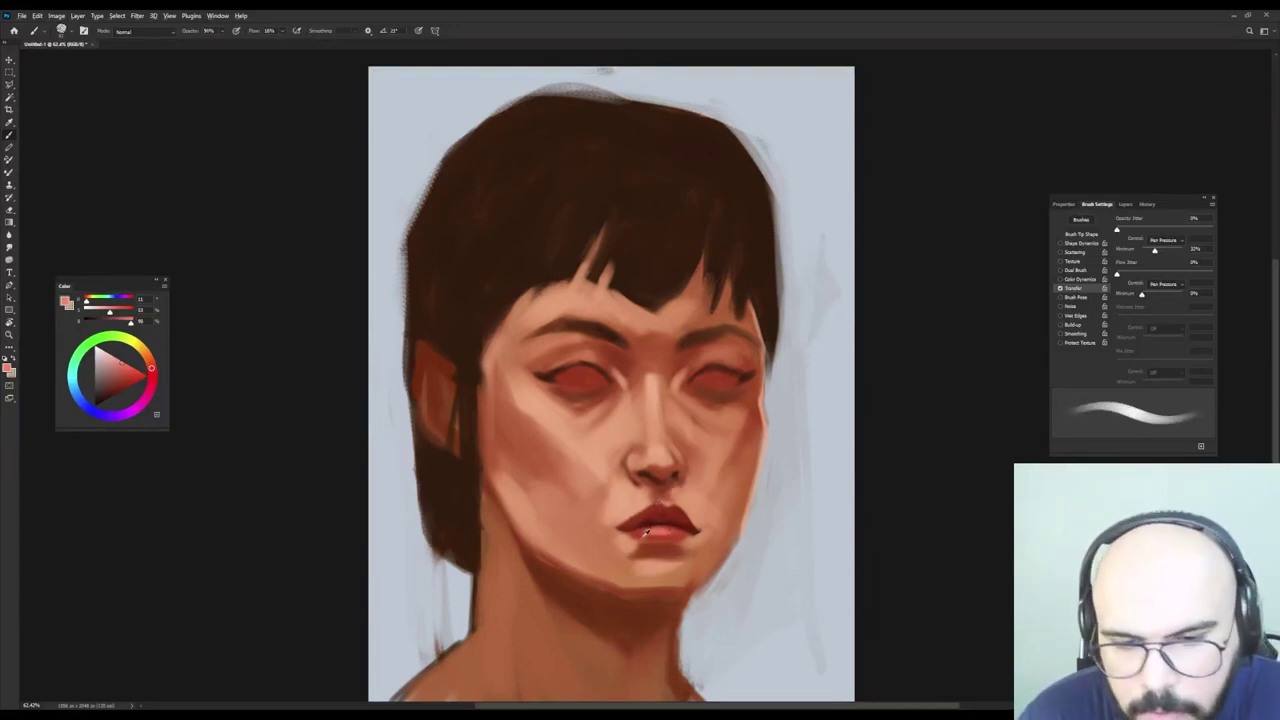
{"action": "key", "text": "shift+Right"}
{"action": "key", "text": "shift+Right"}
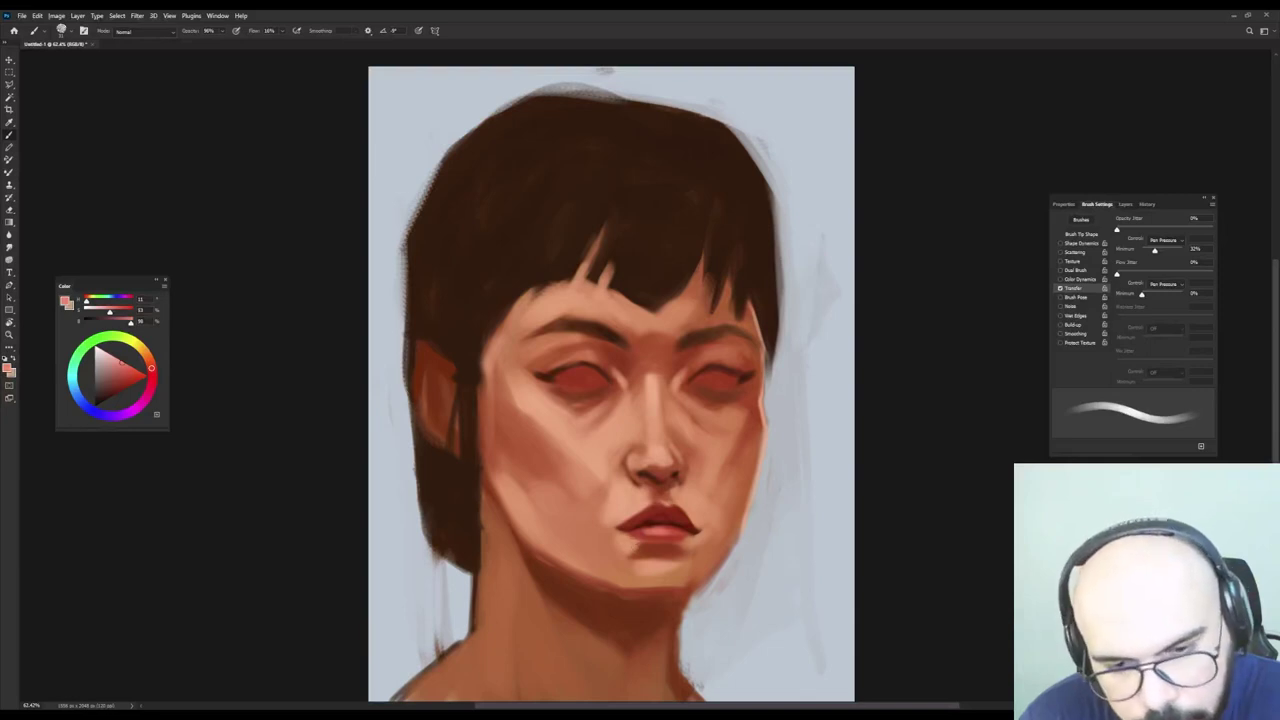
Soften the lower lip's outer ends and lower edge with sampled red and adjacent skin tones.
{"action": "left_click", "coordinate": [638, 530], "text": "alt"}
{"action": "left_click_drag", "start_coordinate": [683, 539], "coordinate": [690, 539]}
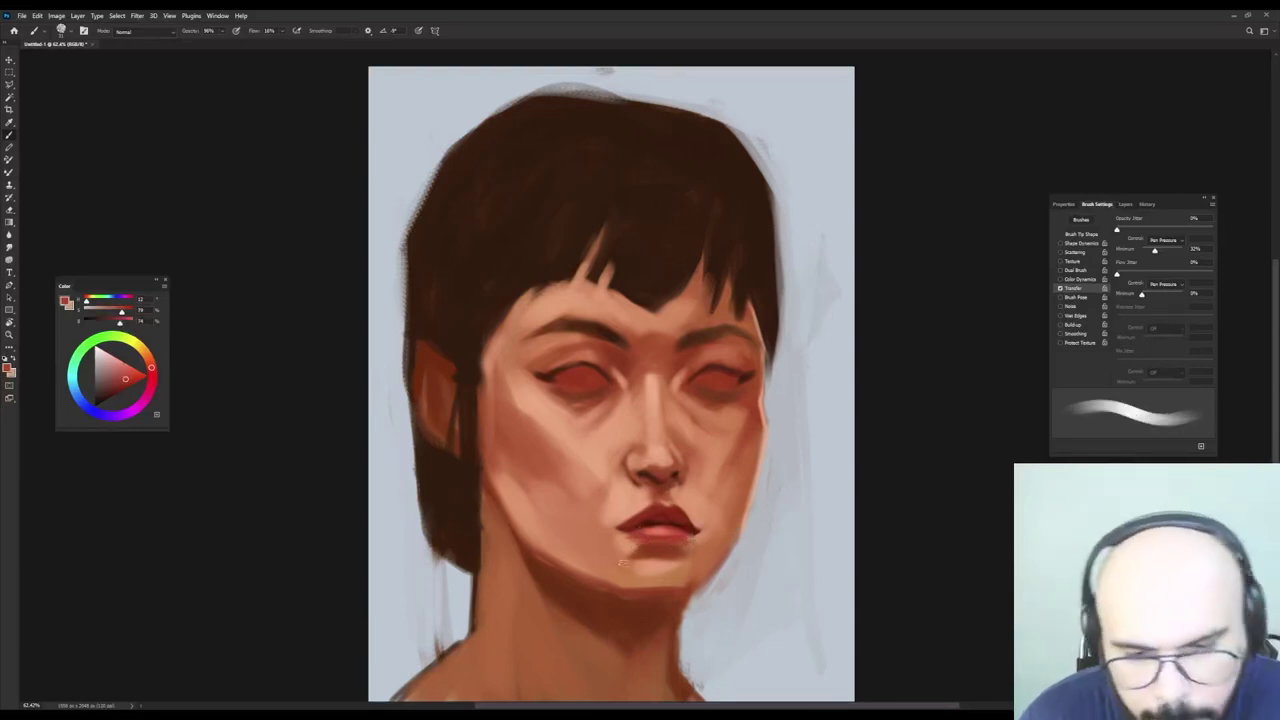
{"action": "left_click", "coordinate": [624, 538], "text": "alt"}
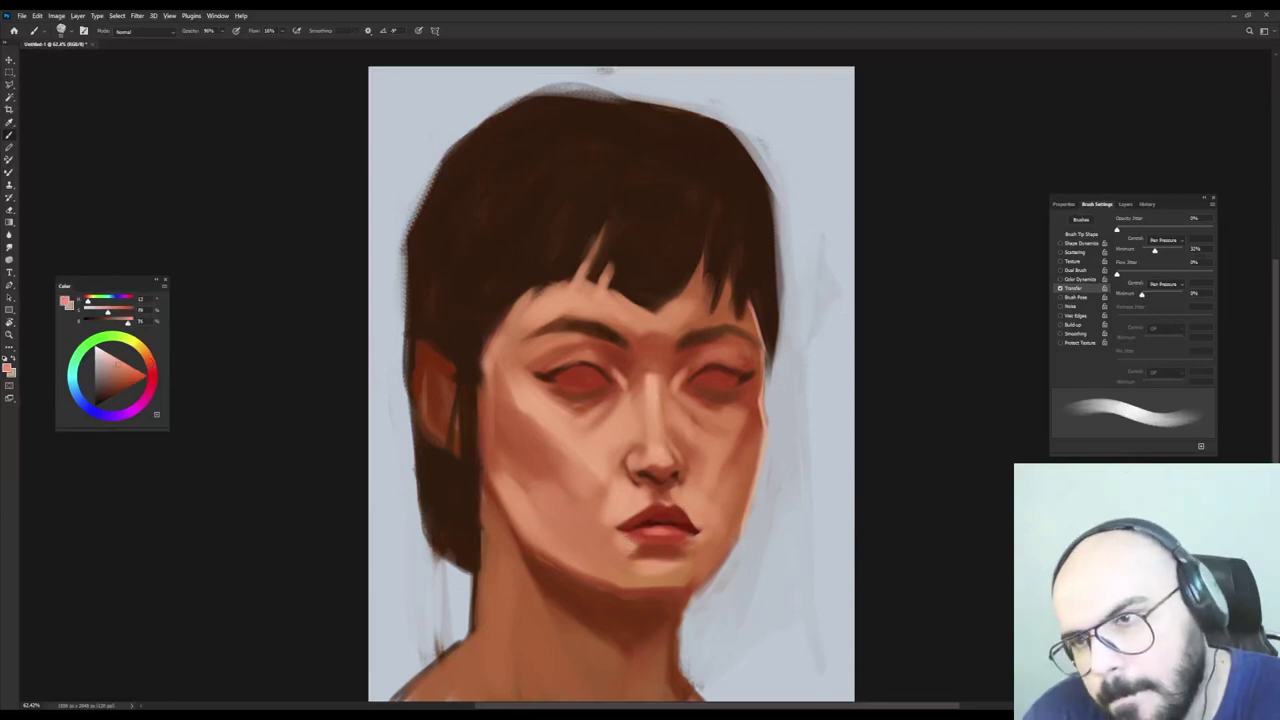
Reshape the chin's lower edge with sampled reddish brown tones, enlarging the brush for the transition into the jaw.
{"action": "left_click", "coordinate": [614, 591], "text": "alt"}
{"action": "mouse_move", "coordinate": [614, 586]}
{"action": "left_mouse_down"}
{"action": "mouse_move", "coordinate": [620, 572]}
{"action": "mouse_move", "coordinate": [686, 590]}
{"action": "left_mouse_up"}
{"action": "left_click", "coordinate": [618, 576], "text": "alt"}
{"action": "key", "text": "bracketright"}
{"action": "key", "text": "bracketright"}
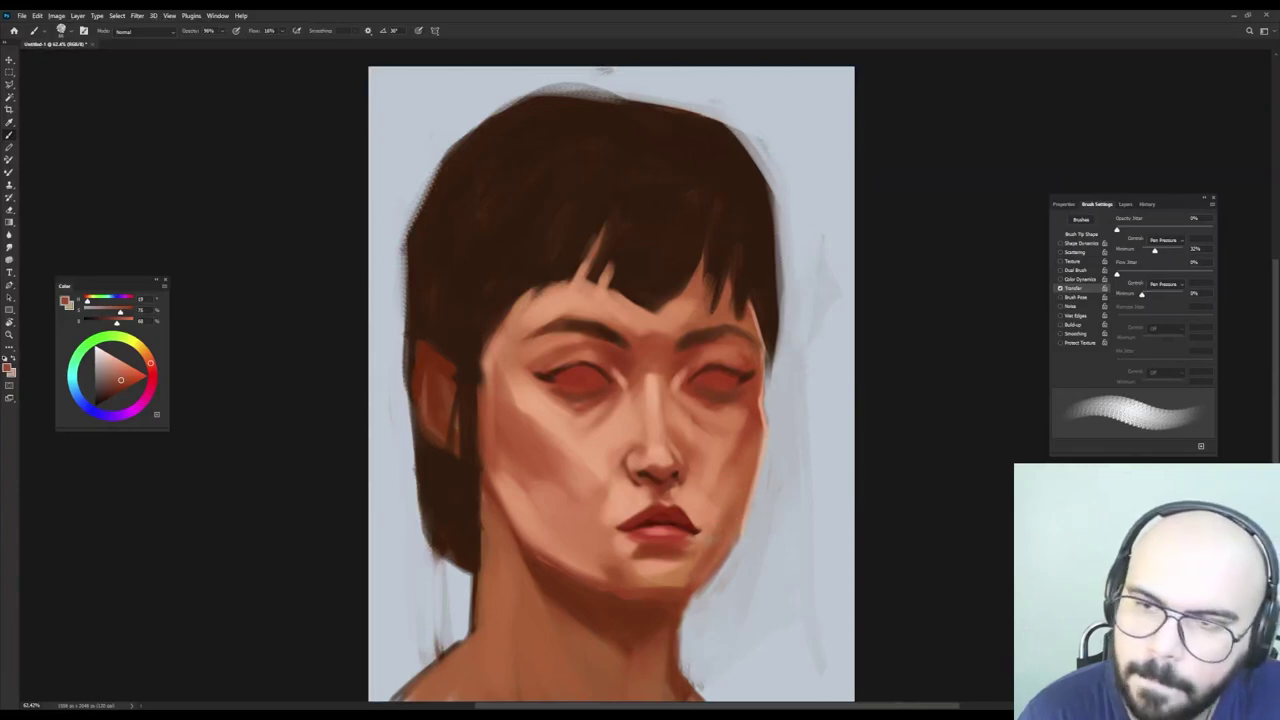
Smooth the far cheek beside the nose and the lit plane of the near cheek with sampled skin tones.
{"action": "left_click", "coordinate": [709, 482], "text": "alt"}
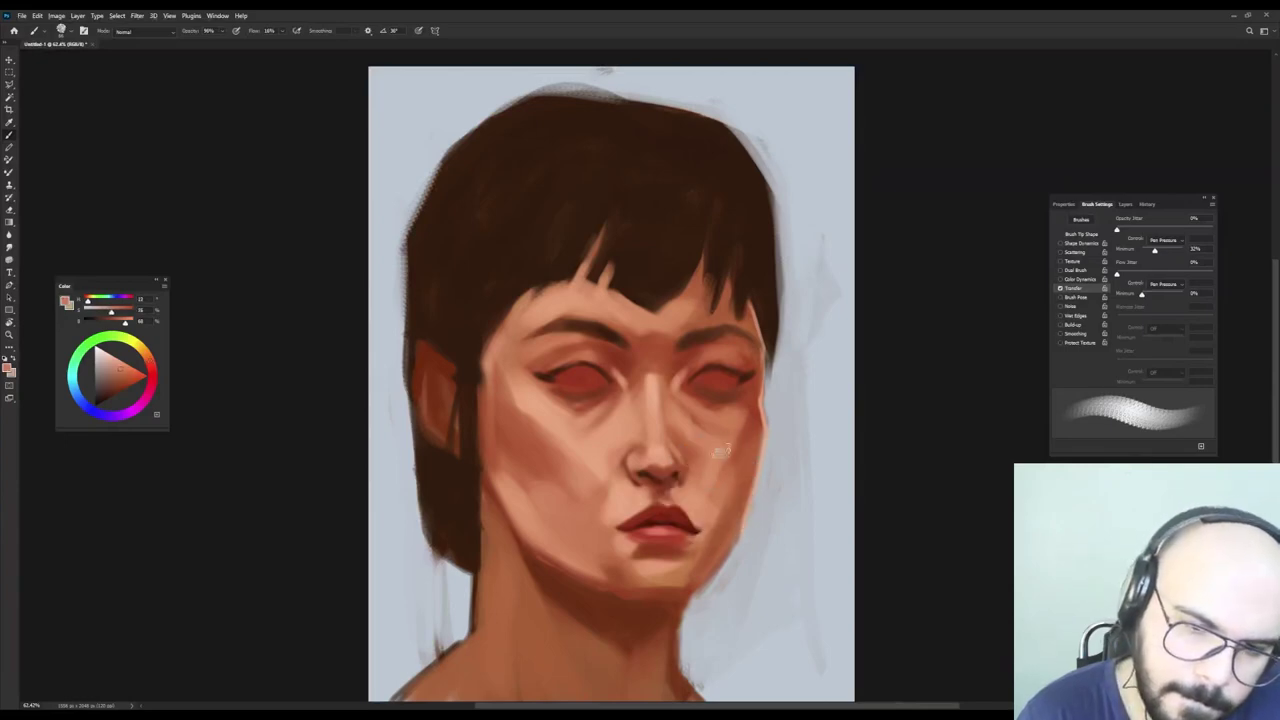
{"action": "left_click", "coordinate": [714, 486], "text": "alt"}
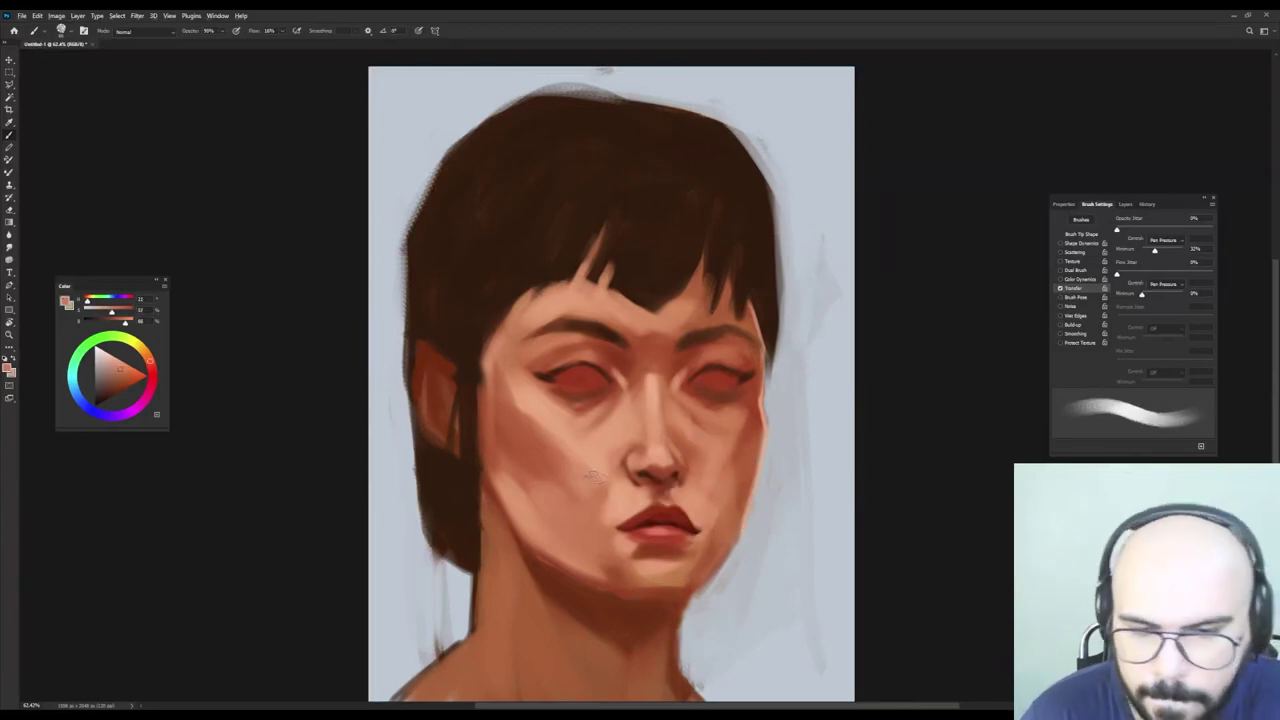
{"action": "left_click", "coordinate": [575, 447], "text": "alt"}
{"action": "left_click_drag", "start_coordinate": [568, 448], "coordinate": [584, 460]}
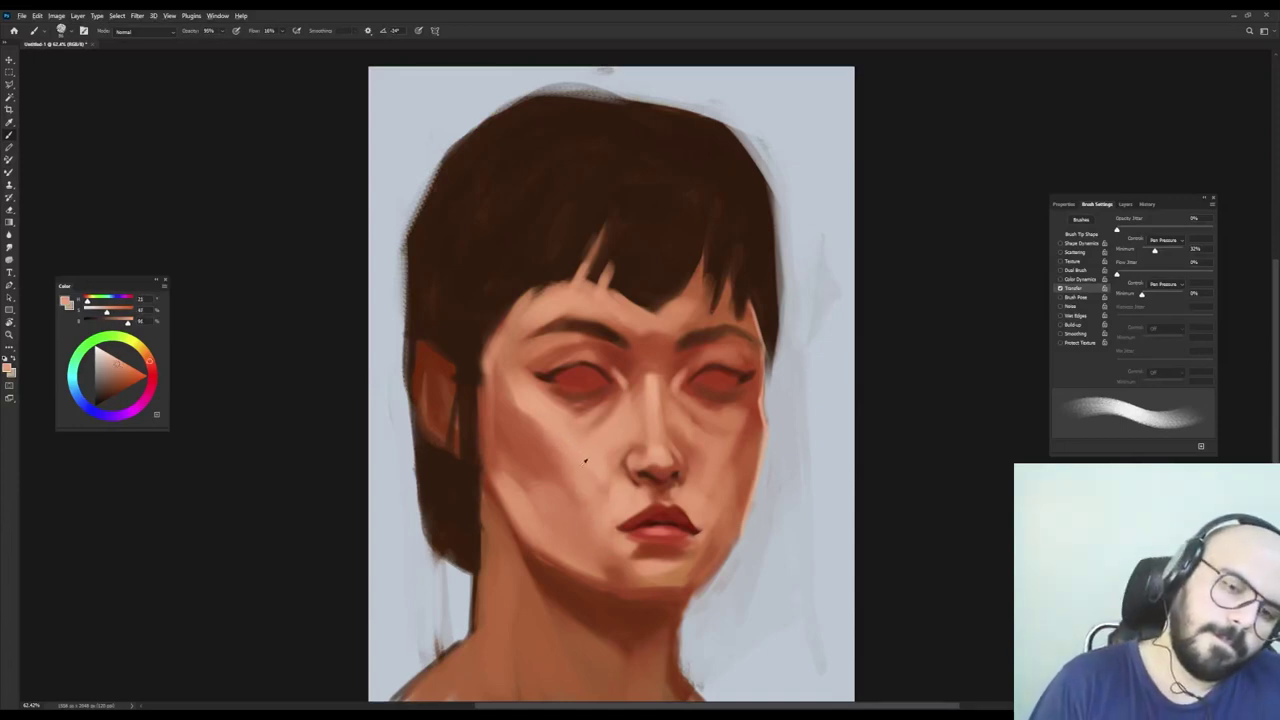
Blend the near cheek's shadow down toward the jaw with sampled reddish and mid skin tones, using a larger brush.
{"action": "left_click", "coordinate": [543, 480], "text": "alt"}
{"action": "key", "text": "bracketright"}
{"action": "key", "text": "bracketright"}
{"action": "key", "text": "bracketright"}
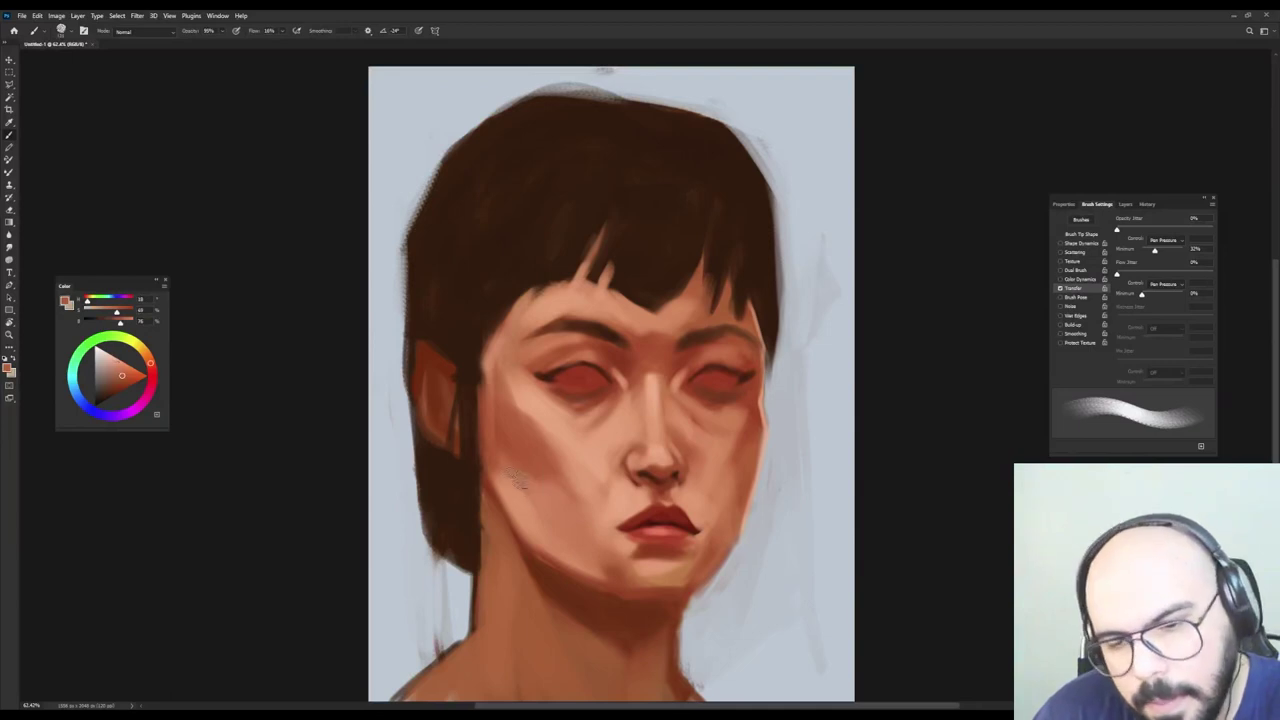
{"action": "mouse_move", "coordinate": [528, 484]}
{"action": "left_mouse_down"}
{"action": "mouse_move", "coordinate": [577, 549]}
{"action": "mouse_move", "coordinate": [533, 477]}
{"action": "mouse_move", "coordinate": [543, 463]}
{"action": "mouse_move", "coordinate": [550, 493]}
{"action": "left_mouse_up"}
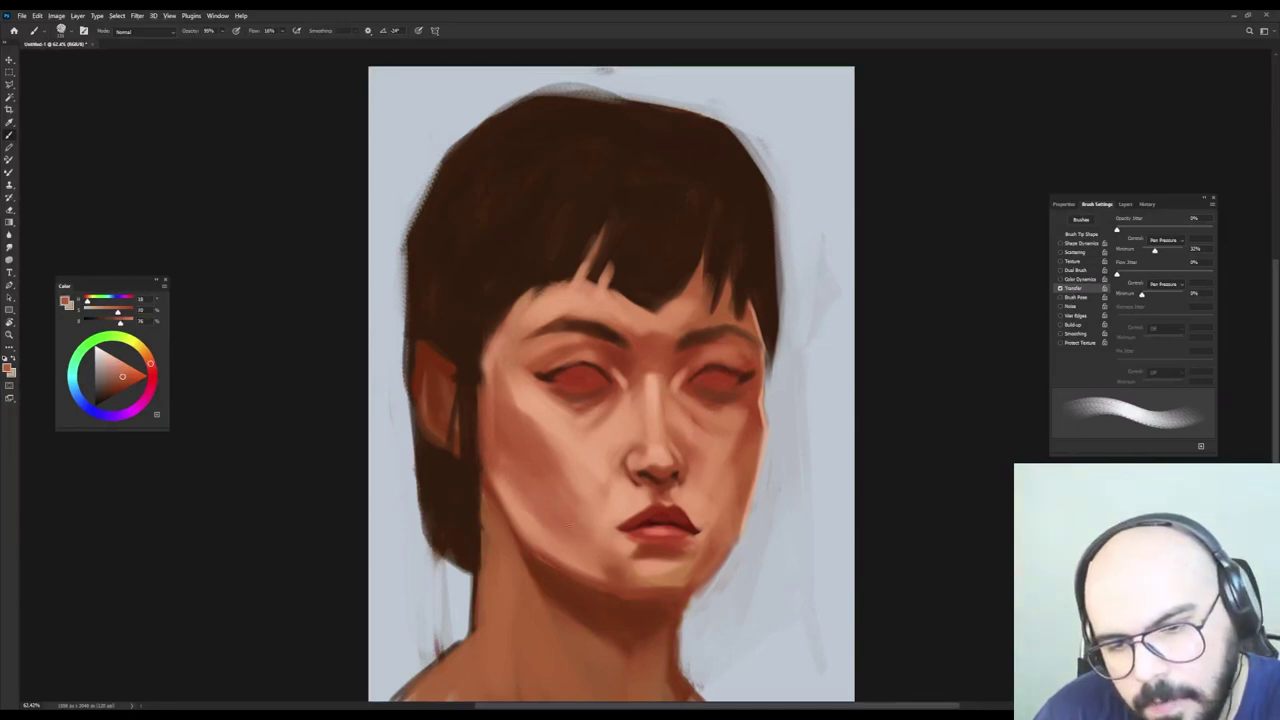
{"action": "left_click", "coordinate": [563, 454], "text": "alt"}
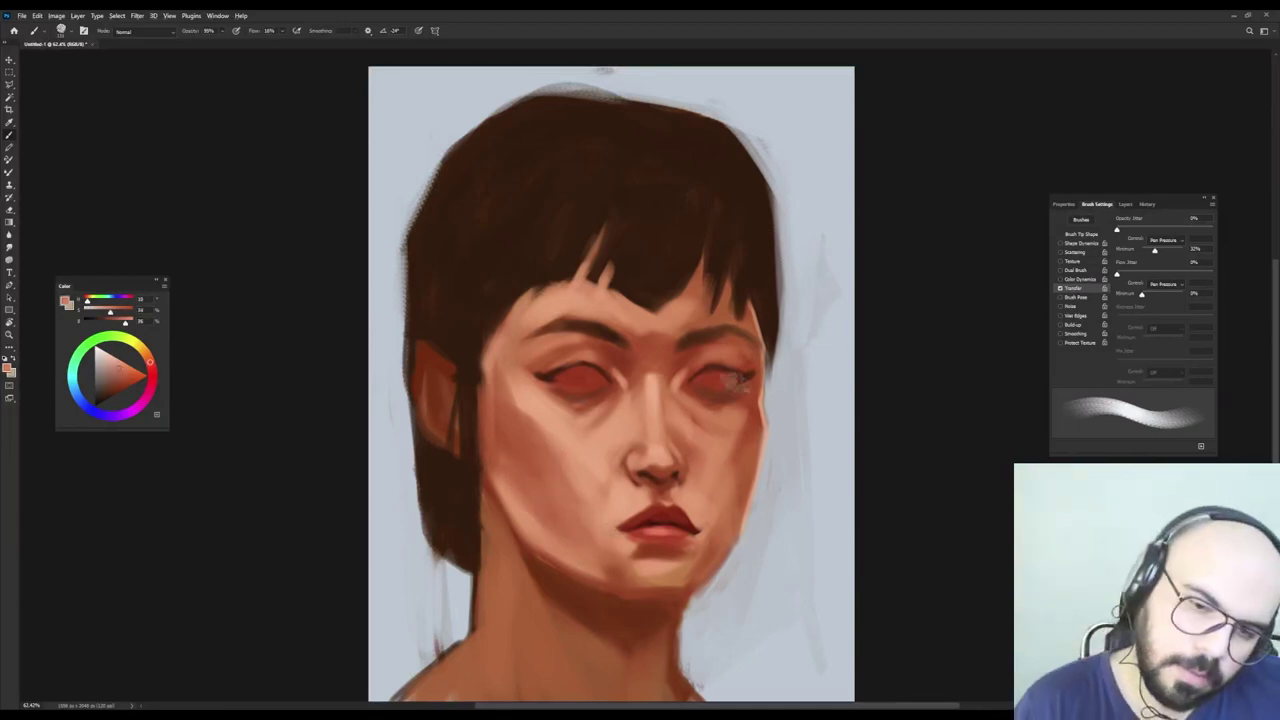
Blend the near cheek's lit plane into its shadow with sampled light and mid skin tones.
{"action": "left_click", "coordinate": [528, 400], "text": "alt"}
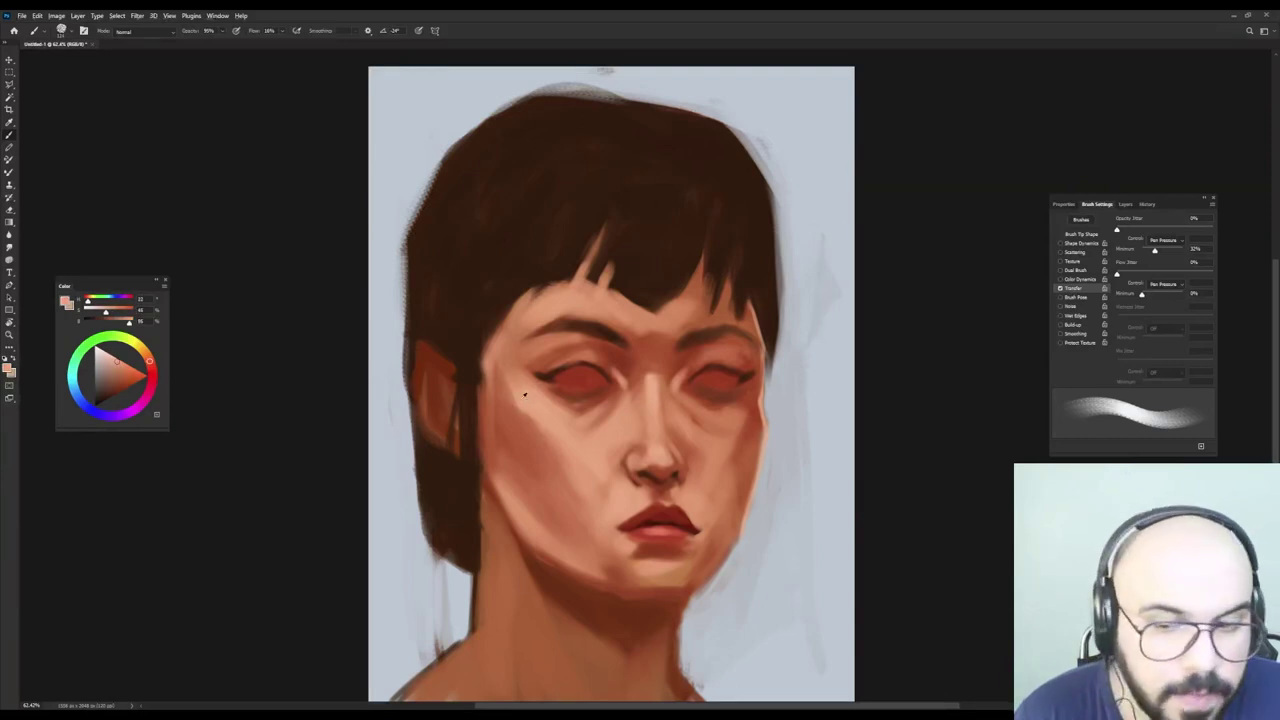
{"action": "left_click_drag", "start_coordinate": [490, 364], "coordinate": [538, 440]}
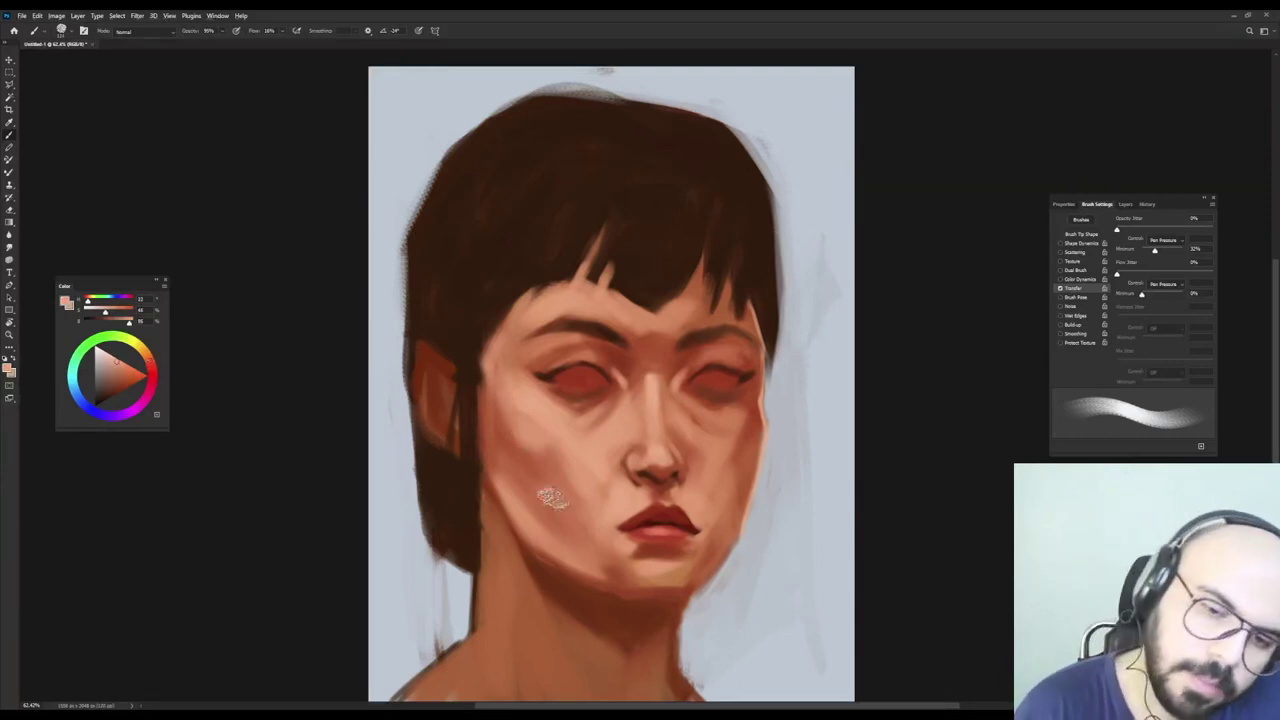
{"action": "left_click", "coordinate": [537, 455], "text": "alt"}
{"action": "left_click", "coordinate": [517, 418], "text": "alt"}
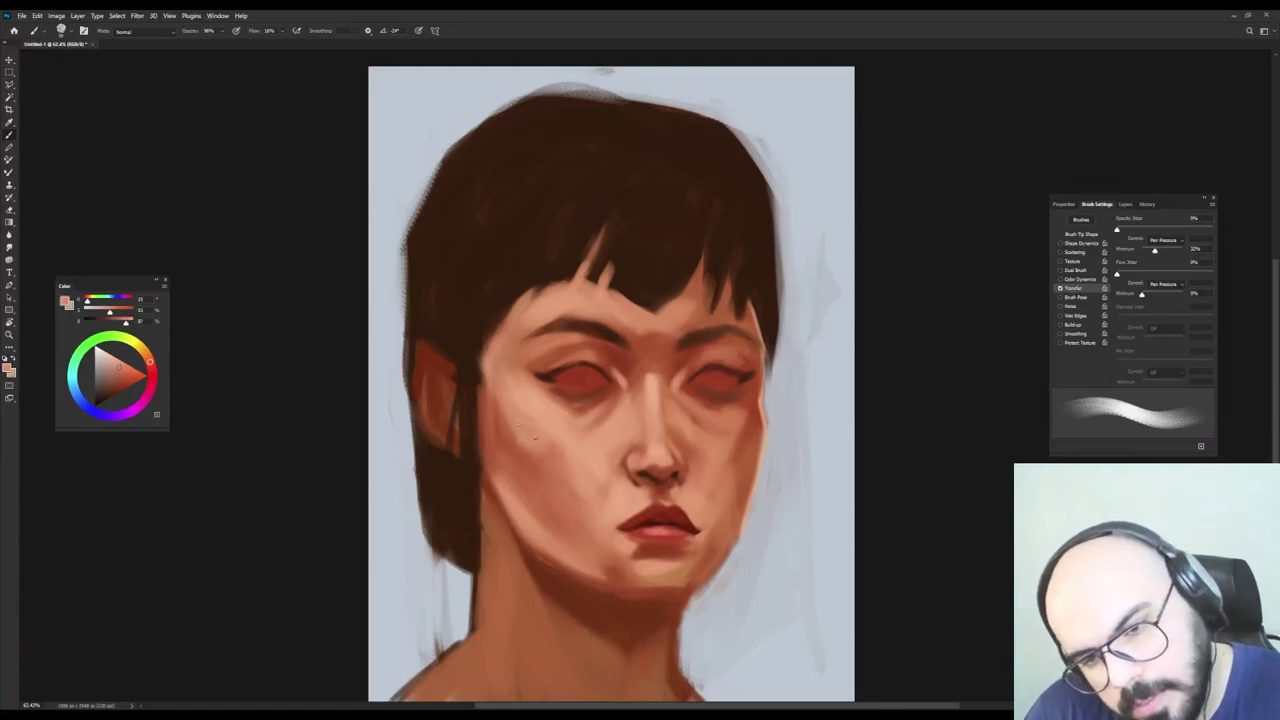
{"action": "left_click", "coordinate": [551, 428], "text": "alt"}
{"action": "left_click_drag", "start_coordinate": [571, 447], "coordinate": [573, 446]}
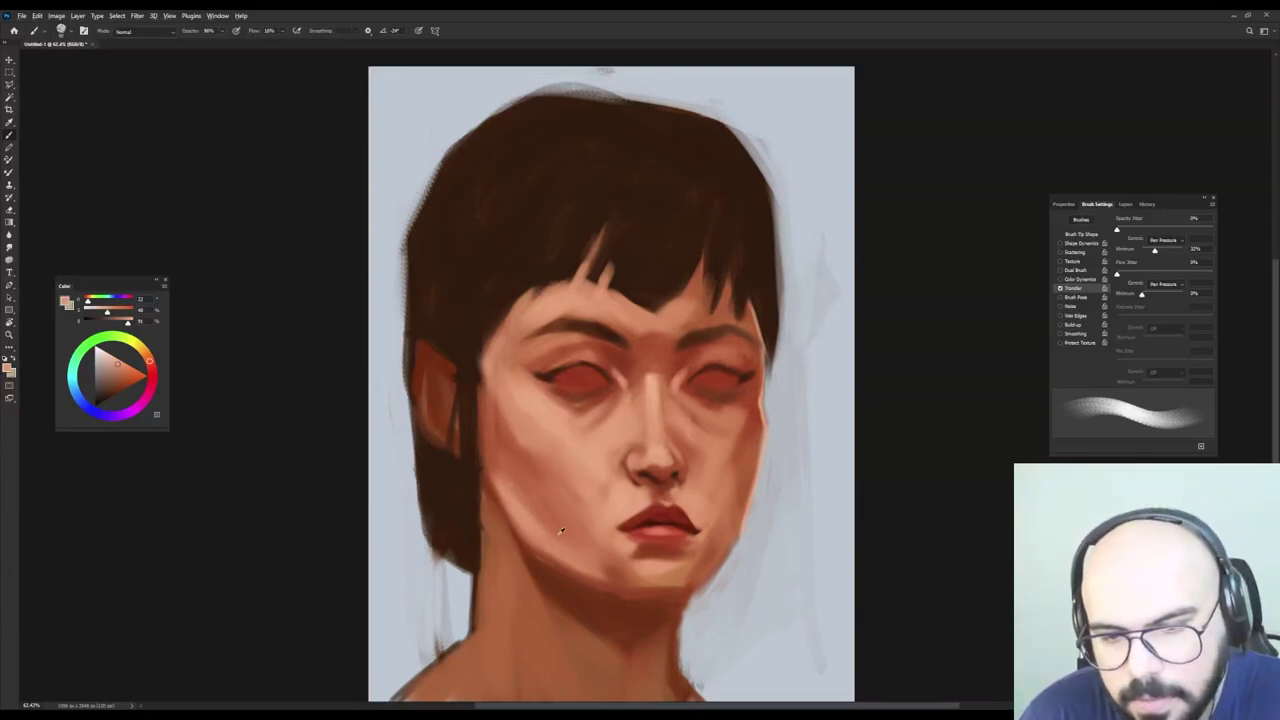
{"action": "left_click", "coordinate": [521, 439], "text": "alt"}
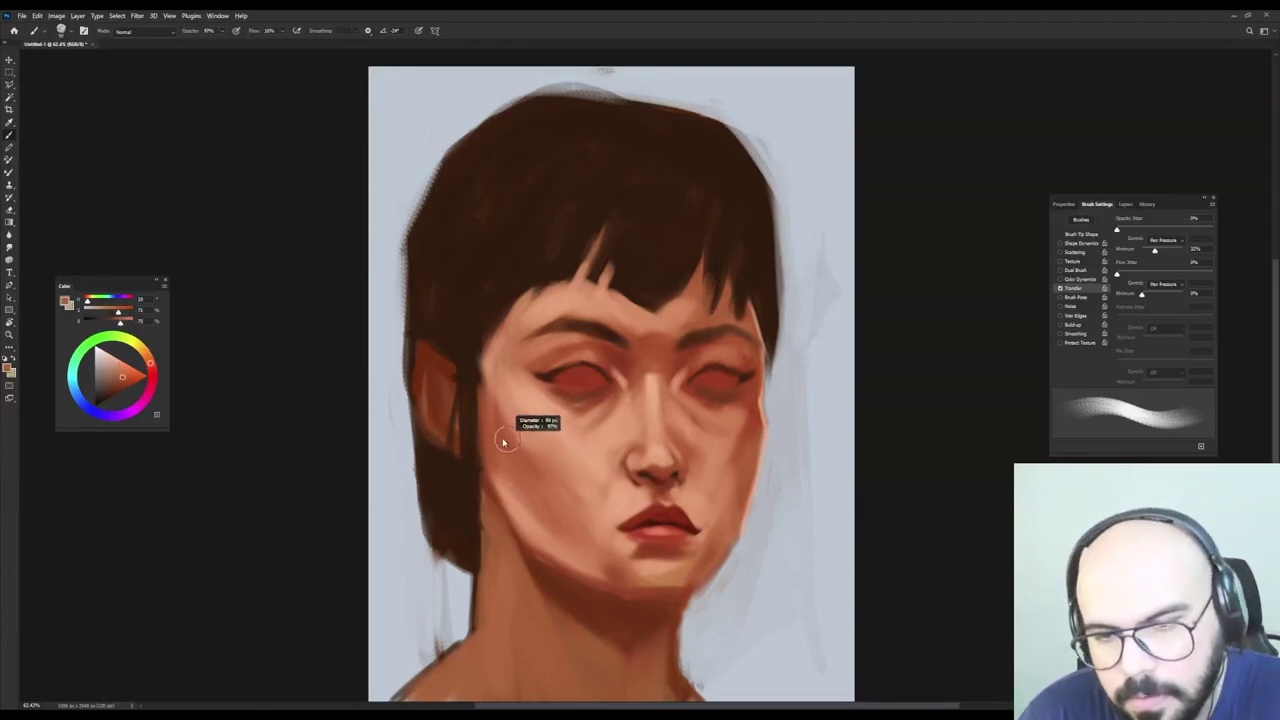
Repaint the ear's inner plane and upper outer edge with sampled reddish brown, rotating the brush tip to follow the contour.
{"action": "left_click", "coordinate": [501, 423], "text": "alt"}
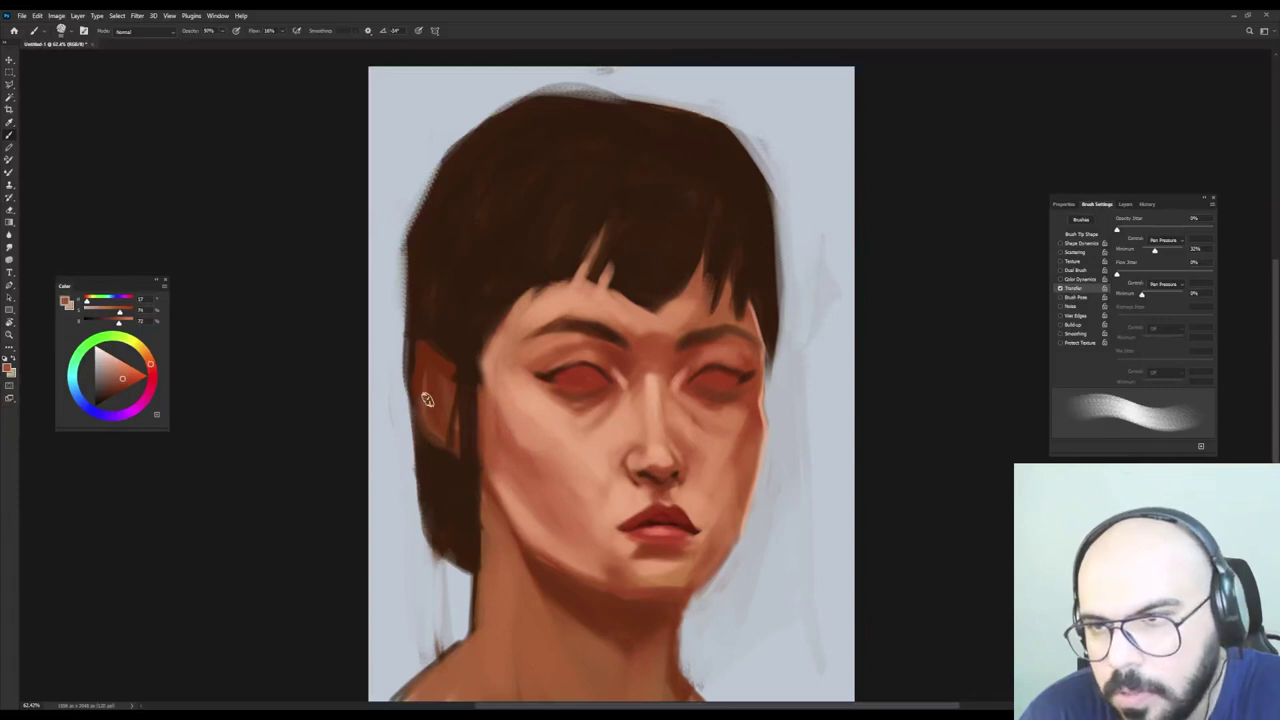
{"action": "mouse_move", "coordinate": [427, 397]}
{"action": "left_mouse_down"}
{"action": "mouse_move", "coordinate": [430, 411]}
{"action": "mouse_move", "coordinate": [441, 404]}
{"action": "left_mouse_up"}
{"action": "left_click", "coordinate": [499, 406], "text": "alt"}
{"action": "right_click", "coordinate": [451, 375], "text": "alt"}
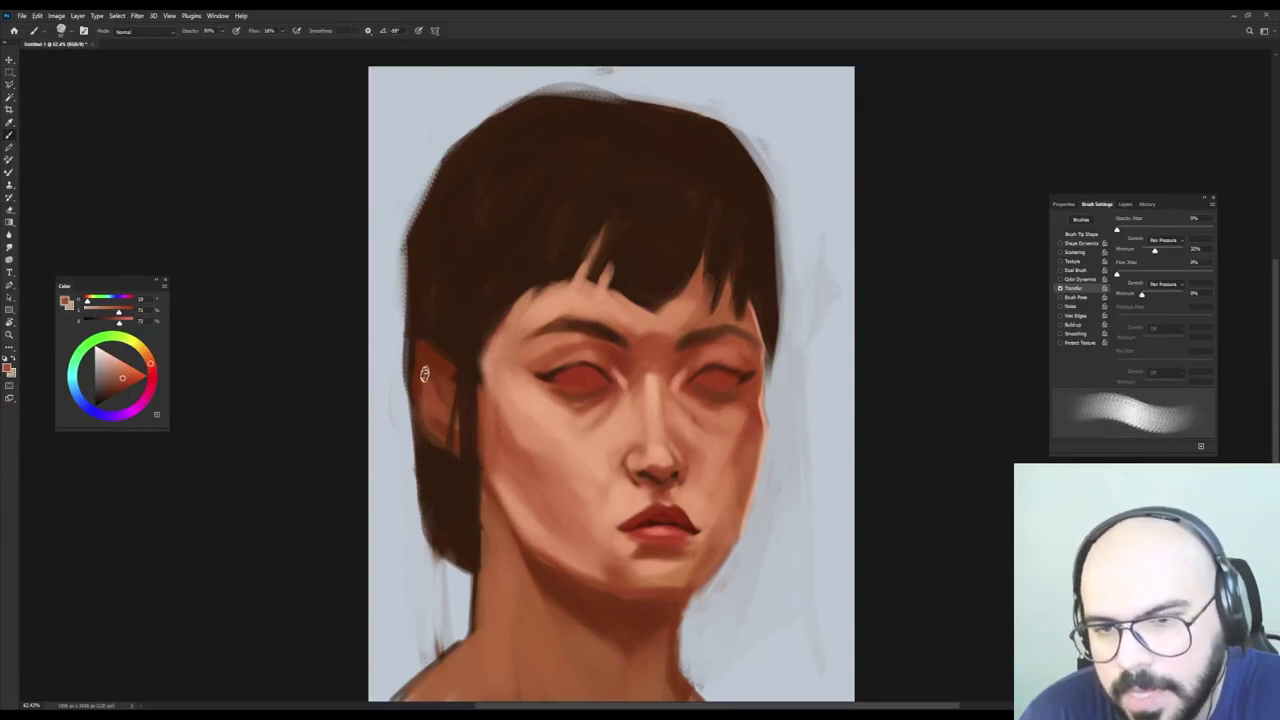
{"action": "key", "text": "shift+Right"}
{"action": "key", "text": "shift+Right"}
{"action": "key", "text": "shift+Right"}
{"action": "key", "text": "shift+Right"}
{"action": "key", "text": "shift+Right"}
{"action": "key", "text": "shift+Right"}
{"action": "key", "text": "shift+Right"}
{"action": "key", "text": "shift+Right"}
{"action": "key", "text": "shift+Right"}
{"action": "mouse_move", "coordinate": [418, 357]}
{"action": "left_mouse_down"}
{"action": "mouse_move", "coordinate": [419, 378]}
{"action": "mouse_move", "coordinate": [418, 343]}
{"action": "left_mouse_up"}
Reshape the hair edge above the ear and the strand in front of it with sampled dark brown and a rotated brush tip.
{"action": "left_click", "coordinate": [426, 334], "text": "alt"}
{"action": "key", "text": "shift+Left"}
{"action": "key", "text": "shift+Left"}
{"action": "key", "text": "shift+Left"}
{"action": "key", "text": "shift+Left"}
{"action": "key", "text": "shift+Left"}
{"action": "key", "text": "shift+Left"}
{"action": "key", "text": "shift+Left"}
{"action": "key", "text": "shift+Right"}
{"action": "key", "text": "shift+Right"}
{"action": "key", "text": "shift+Right"}
{"action": "key", "text": "shift+Right"}
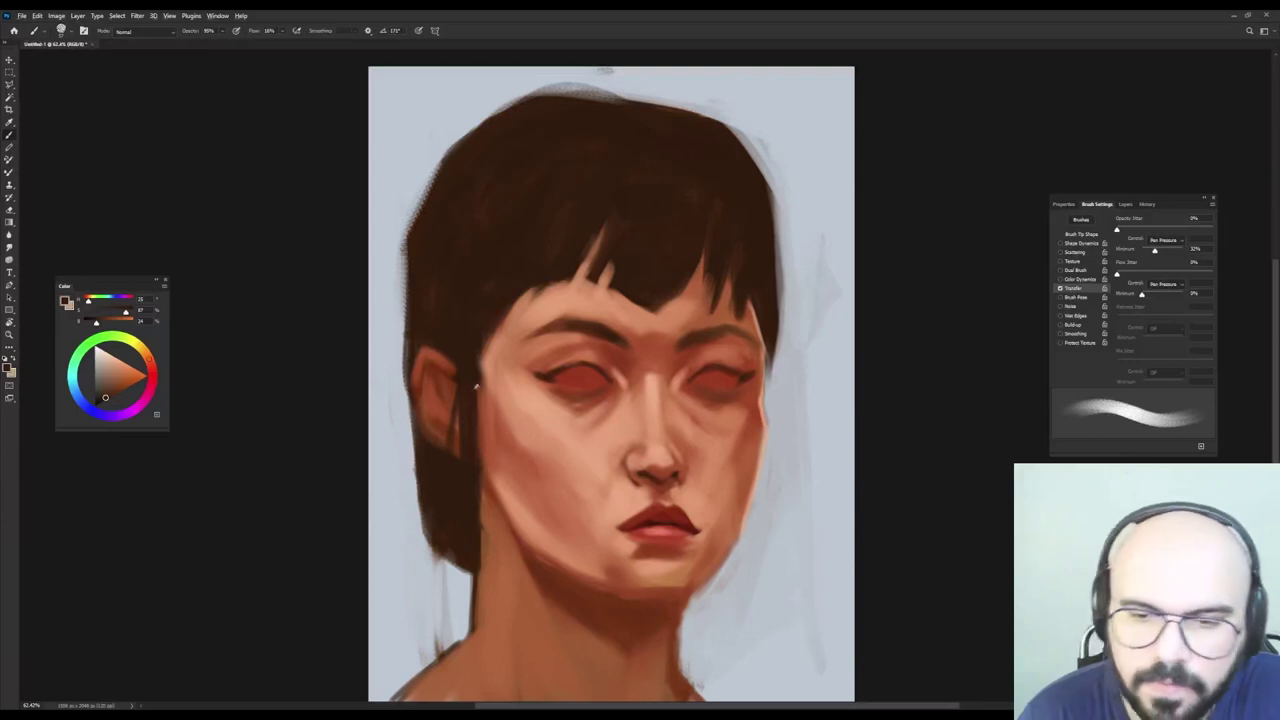
{"action": "right_click", "coordinate": [468, 381], "text": "alt"}
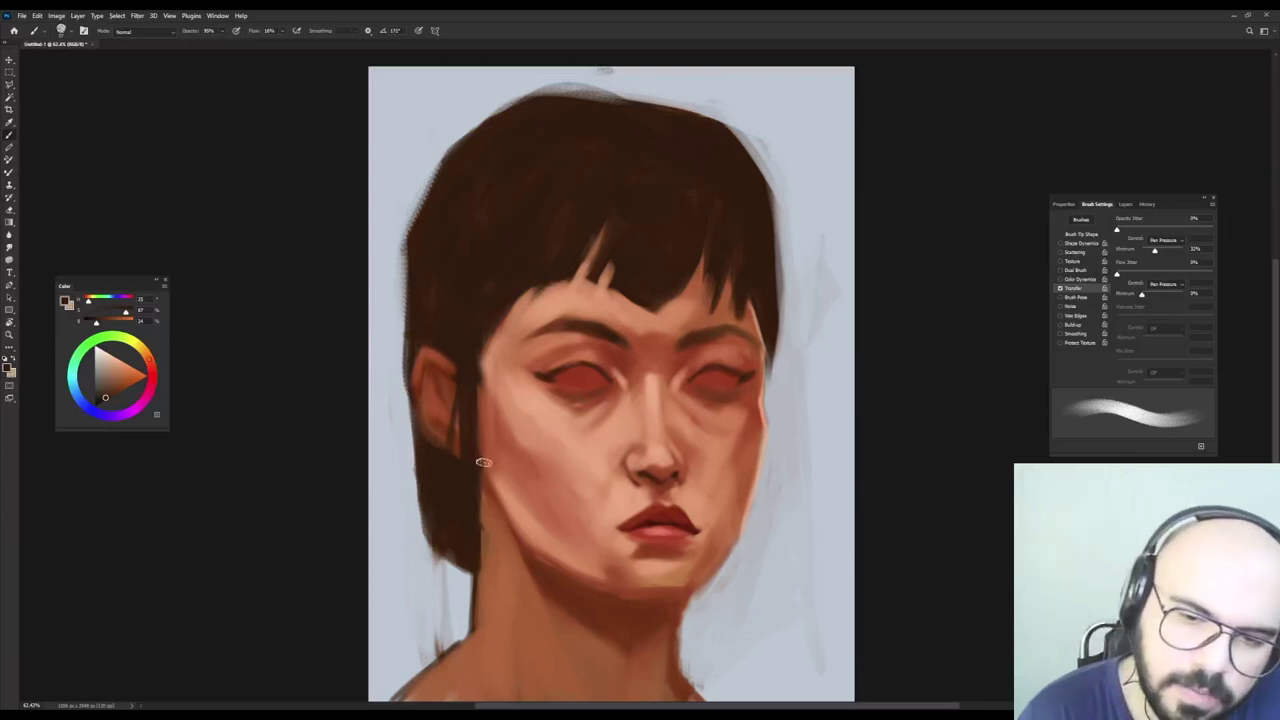
Sharpen the near nostril with skin tone and dark brown sampled from the nose, adjusting the brush angle.
{"action": "left_click", "coordinate": [650, 465], "text": "alt"}
{"action": "key", "text": "shift+Left"}
{"action": "key", "text": "shift+Left"}
{"action": "key", "text": "shift+Left"}
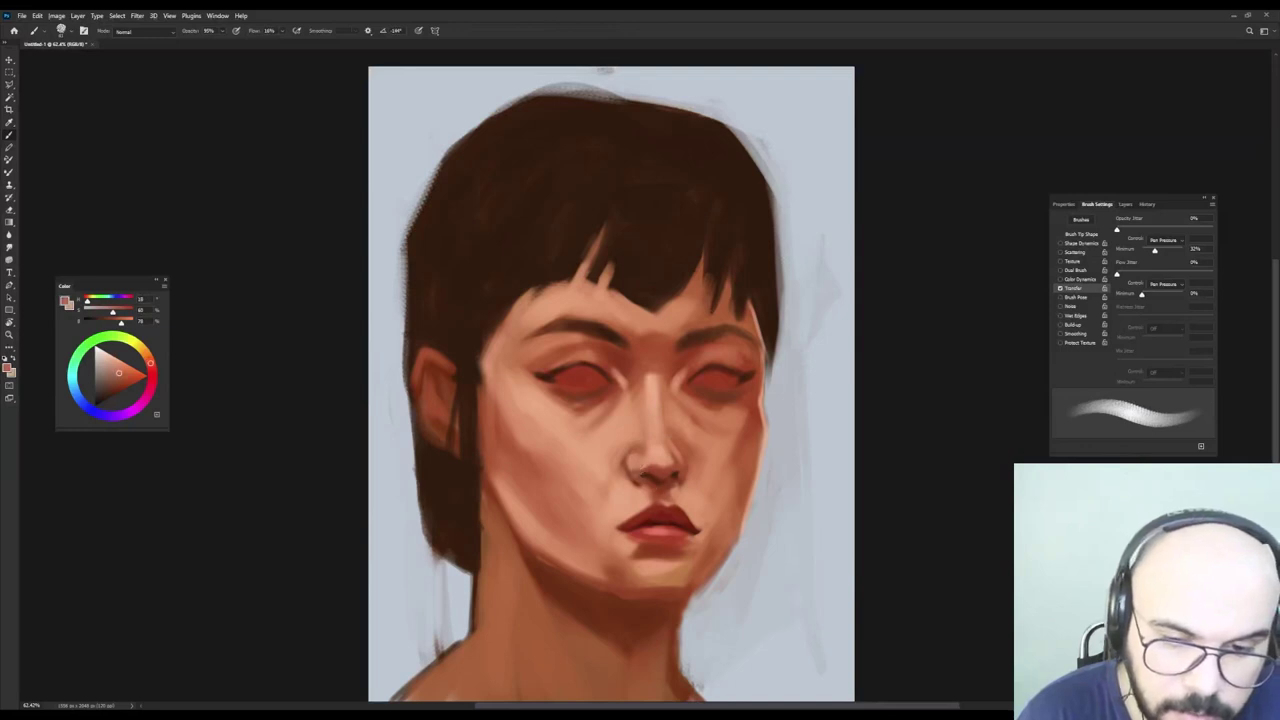
{"action": "key", "text": "shift+Right"}
{"action": "key", "text": "shift+Right"}
{"action": "key", "text": "shift+Right"}
{"action": "left_click", "coordinate": [648, 473], "text": "alt"}
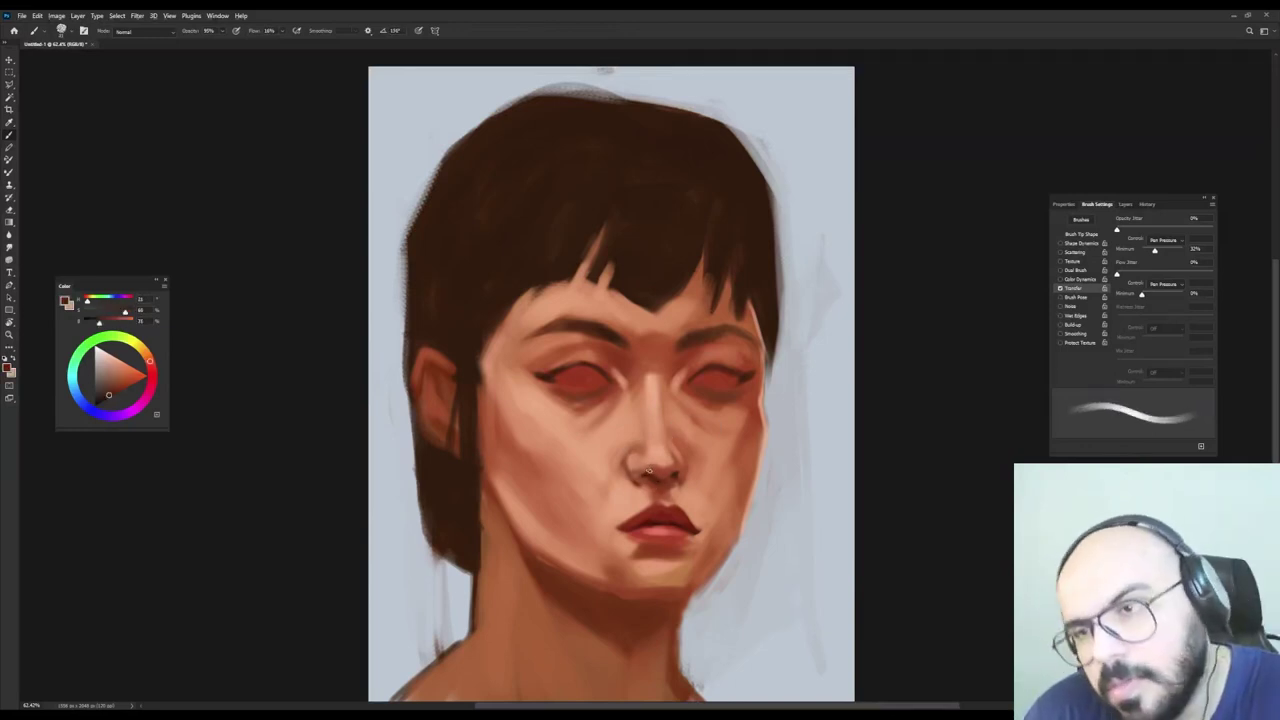
{"action": "key", "text": "shift+Left"}
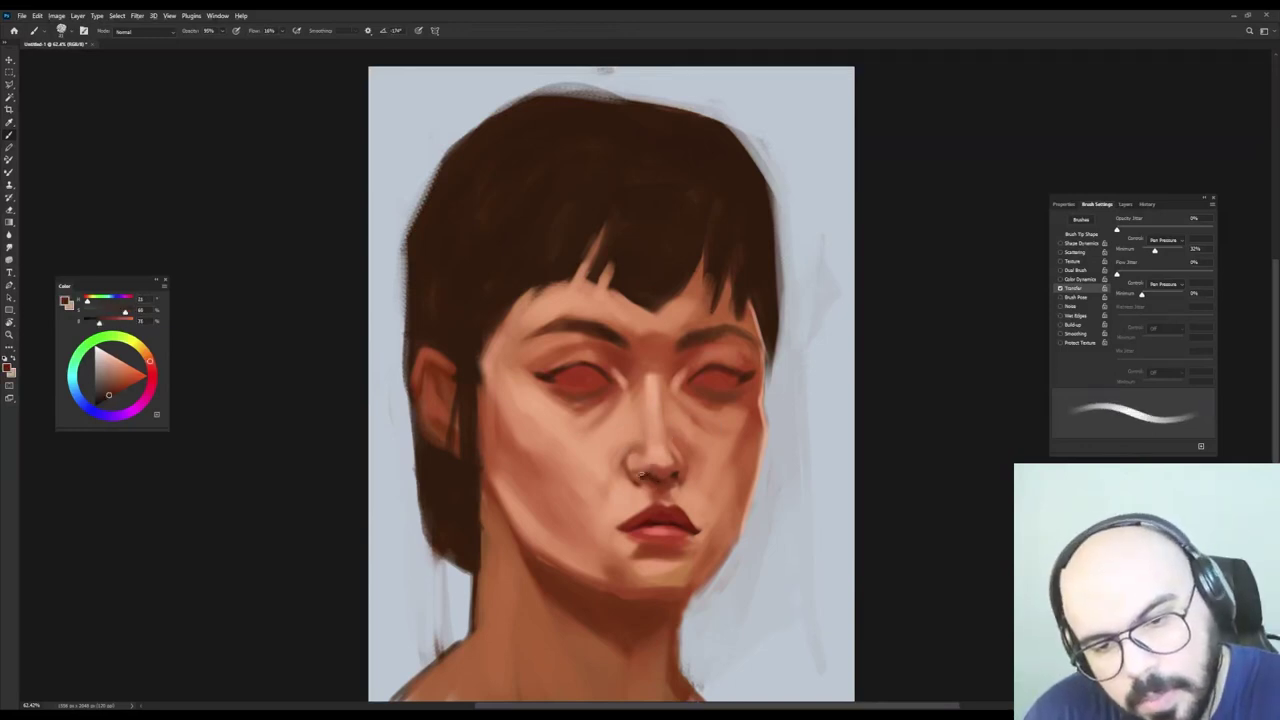
Soften the underside of the nose between the nostrils with sampled reddish brown, adjusting the brush size and angle.
{"action": "left_click", "coordinate": [656, 470], "text": "alt"}
{"action": "right_click", "coordinate": [656, 472], "text": "alt"}
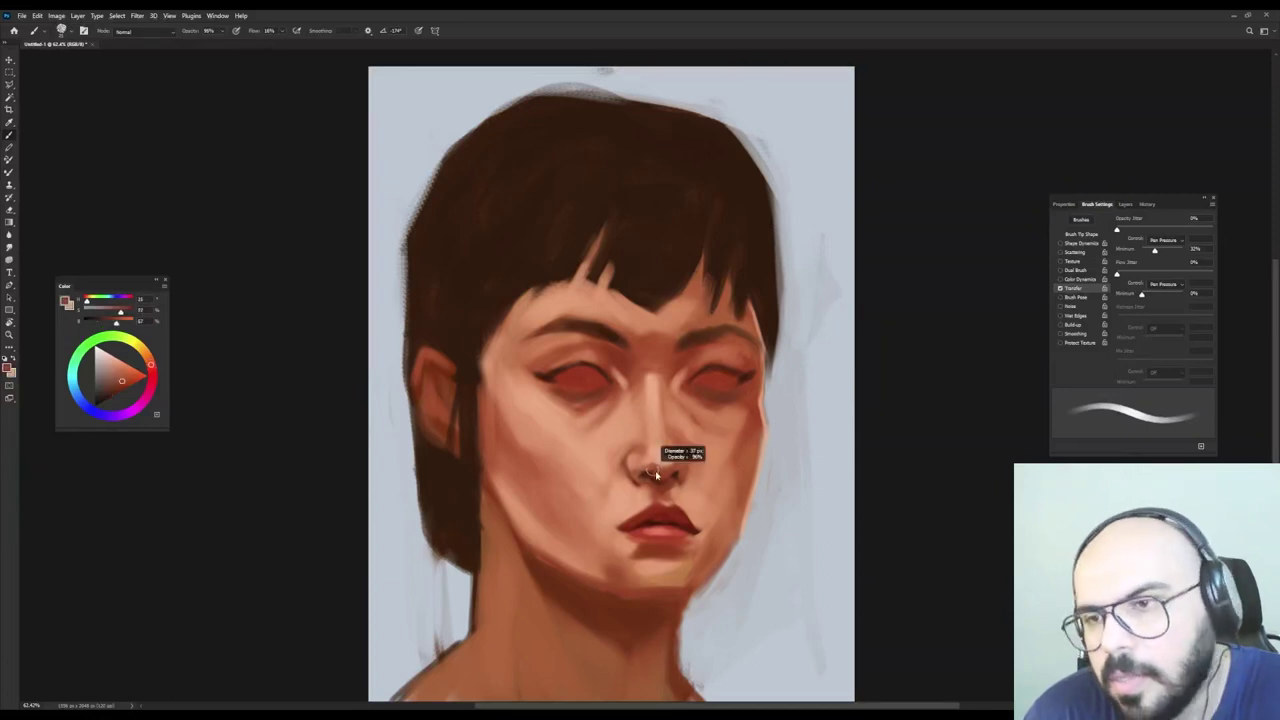
{"action": "key", "text": "shift+Right"}
{"action": "key", "text": "shift+Right"}
{"action": "left_click", "coordinate": [659, 474], "text": "alt"}
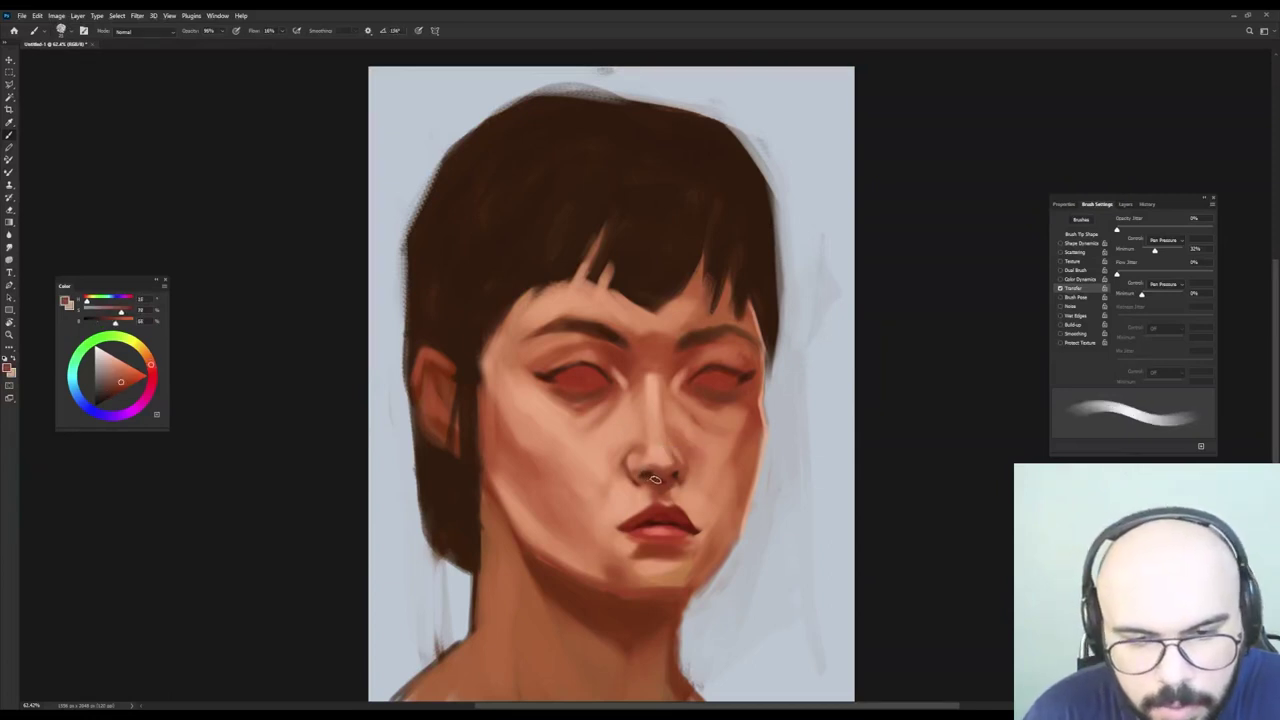
{"action": "right_click", "coordinate": [656, 484], "text": "alt"}
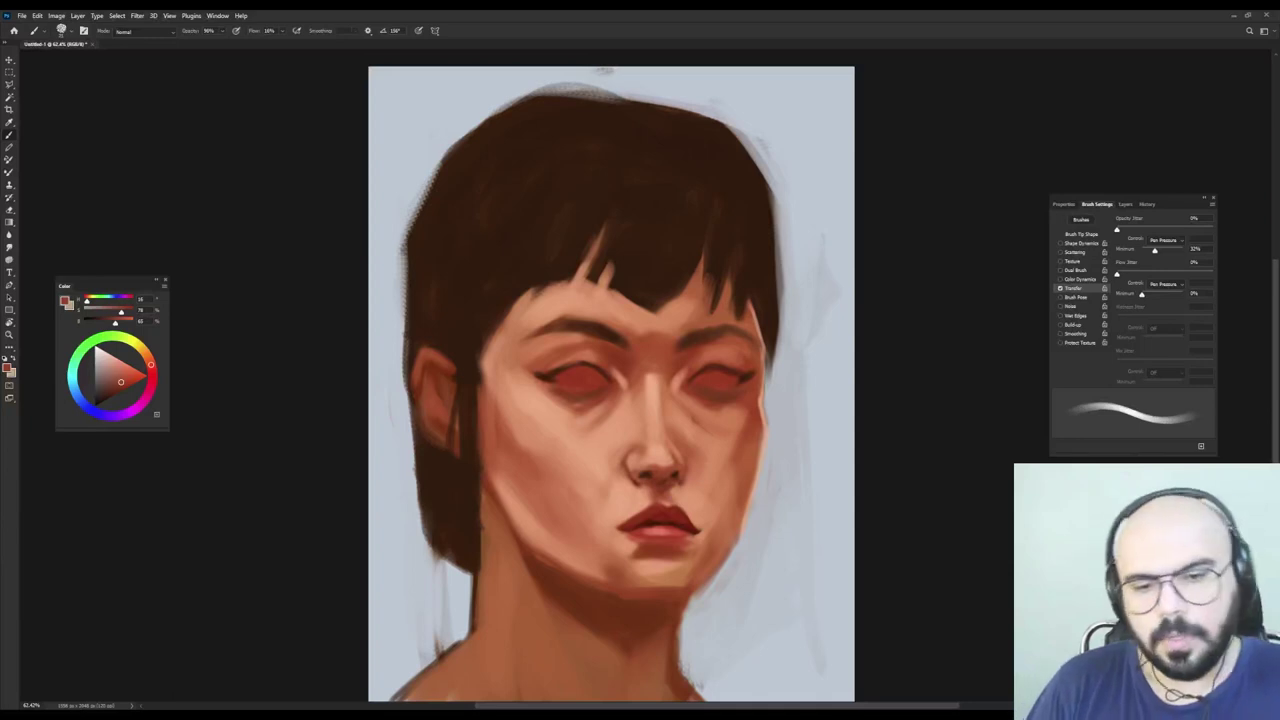
Paint the ear's dark inner hollow with sampled dark brown and its inner folds and rim with a light cheek tone.
{"action": "right_click", "coordinate": [560, 464], "text": "alt"}
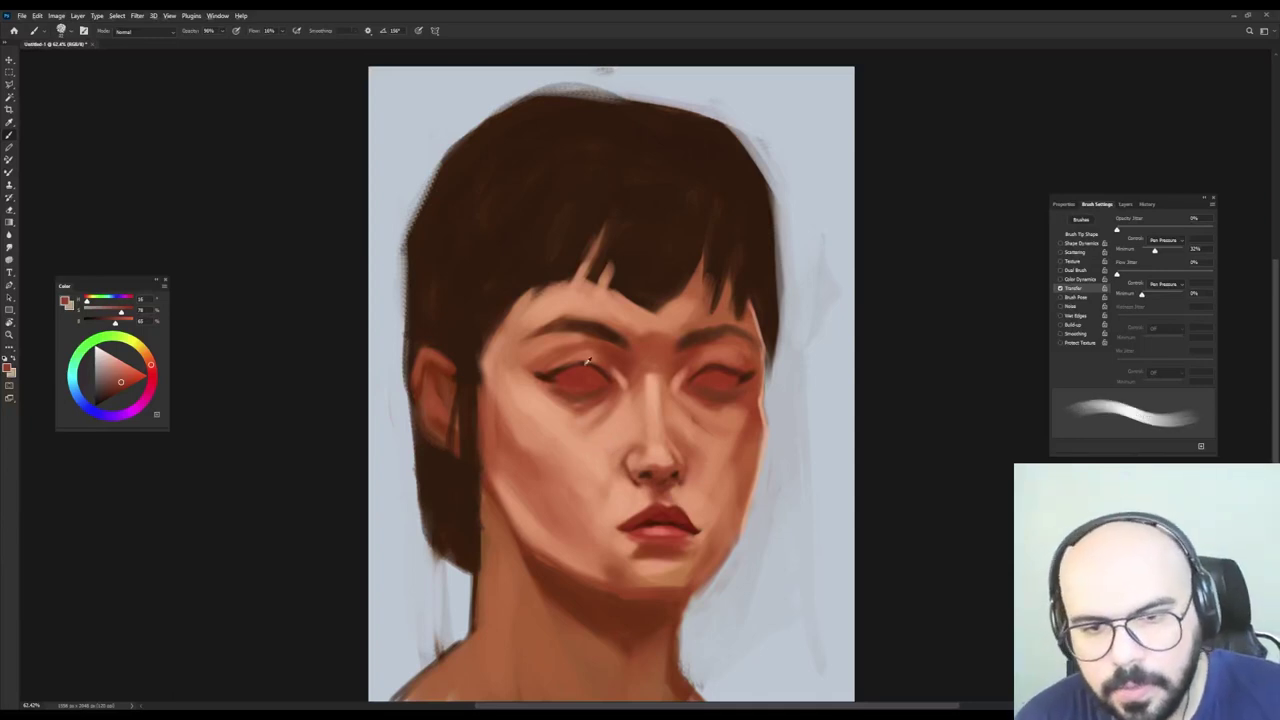
{"action": "left_click", "coordinate": [550, 377], "text": "alt"}
{"action": "left_click_drag", "start_coordinate": [437, 413], "coordinate": [441, 398]}
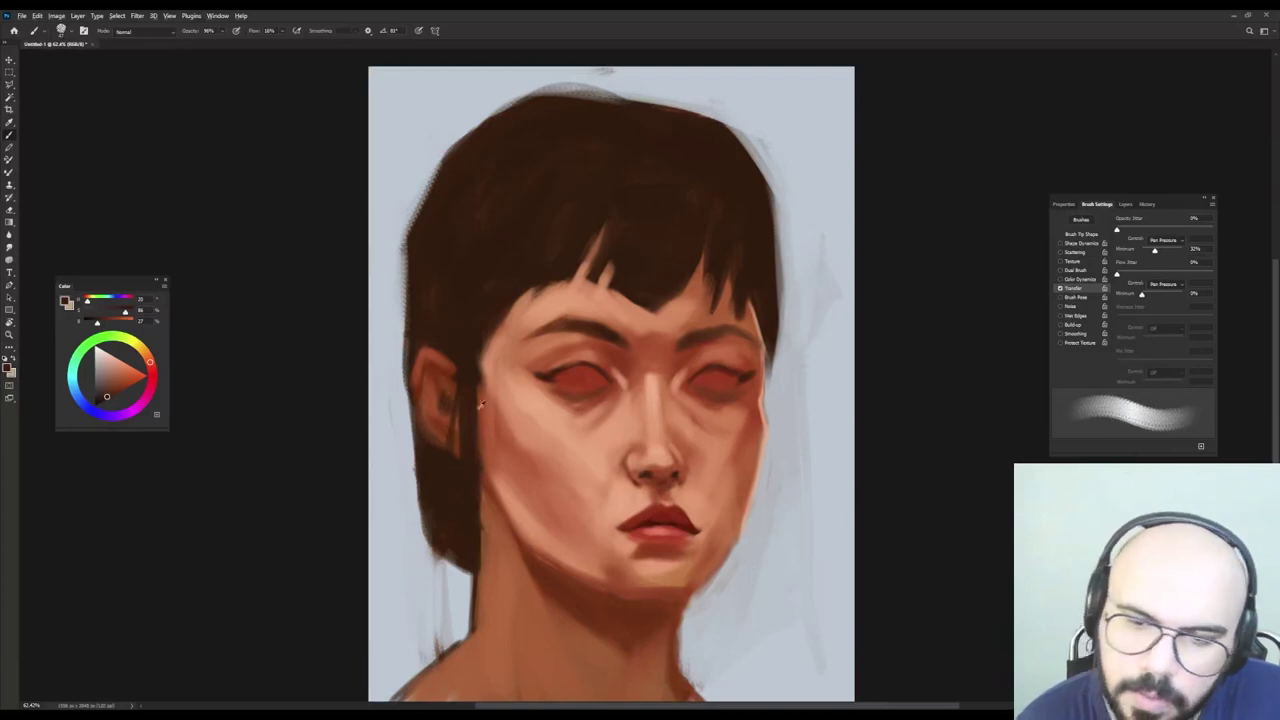
{"action": "left_click", "coordinate": [523, 414], "text": "alt"}
{"action": "left_click_drag", "start_coordinate": [432, 391], "coordinate": [433, 409]}
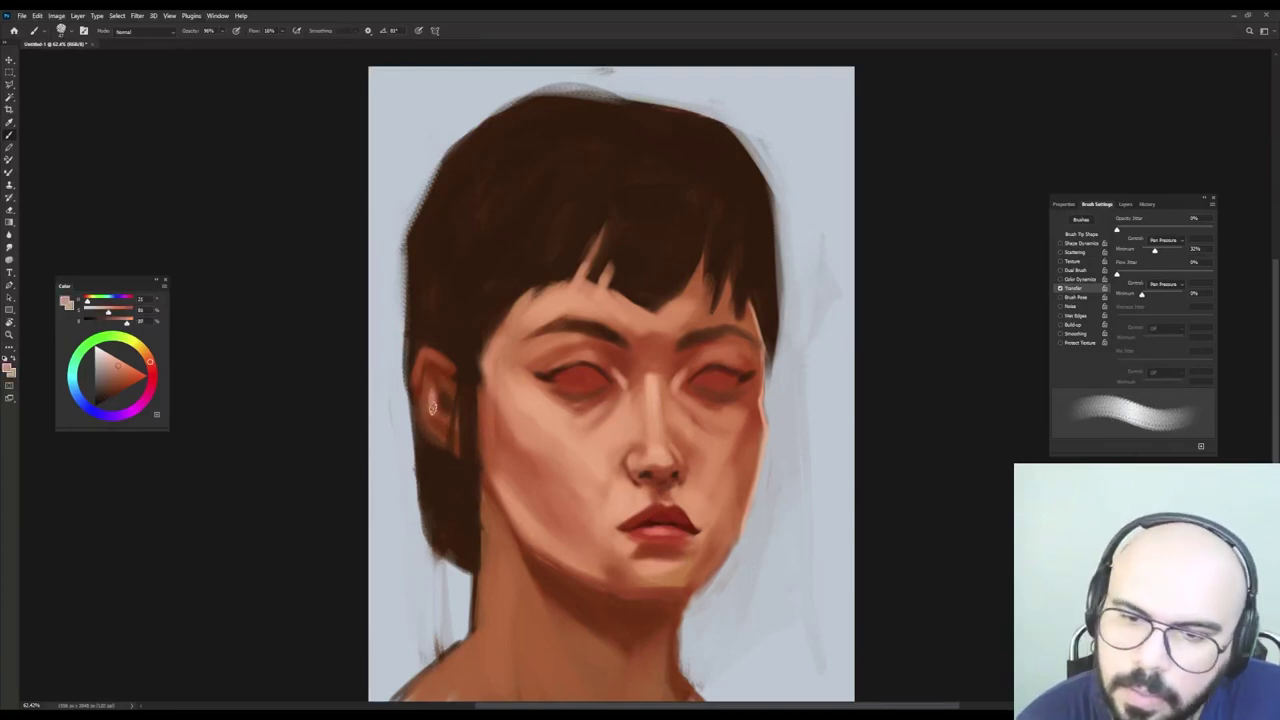
{"action": "mouse_move", "coordinate": [420, 360]}
{"action": "left_mouse_down"}
{"action": "mouse_move", "coordinate": [417, 374]}
{"action": "mouse_move", "coordinate": [448, 373]}
{"action": "mouse_move", "coordinate": [449, 390]}
{"action": "left_mouse_up"}
Add sampled red inside the ear and trim its outer contour with dark brown sampled from the hair.
{"action": "left_click", "coordinate": [577, 381], "text": "alt"}
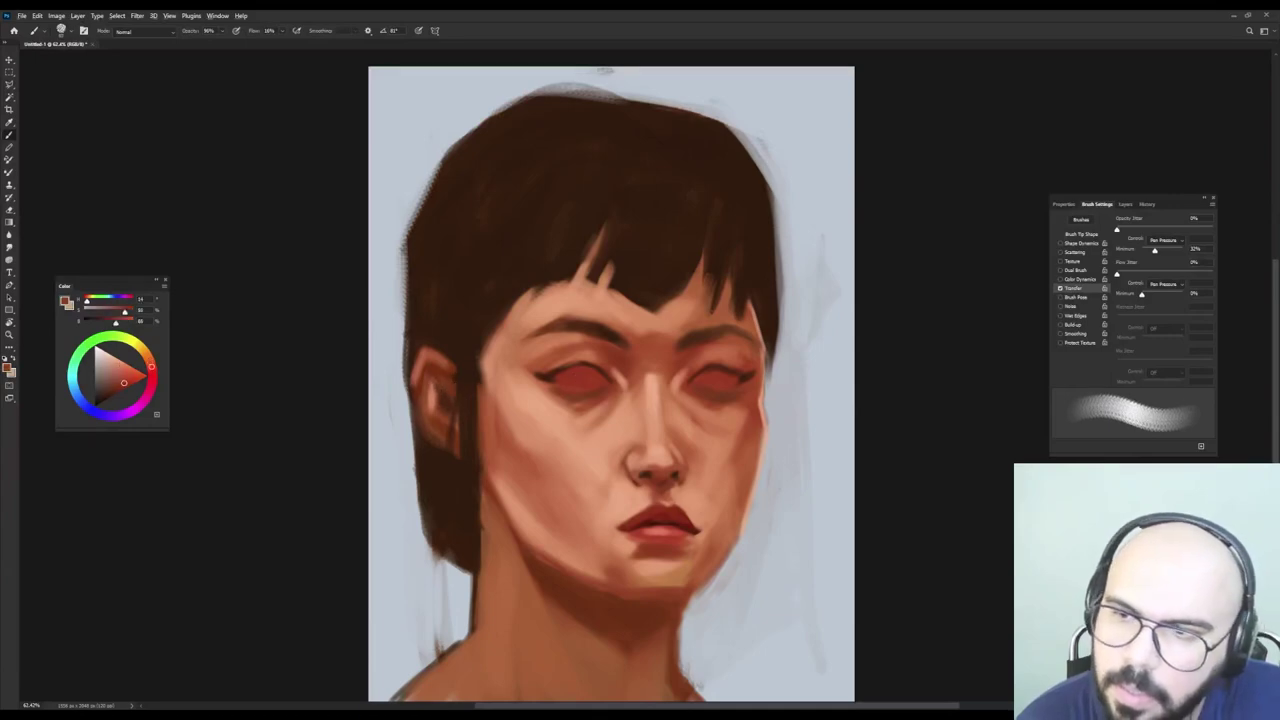
{"action": "key", "text": "shift+Left"}
{"action": "key", "text": "shift+Left"}
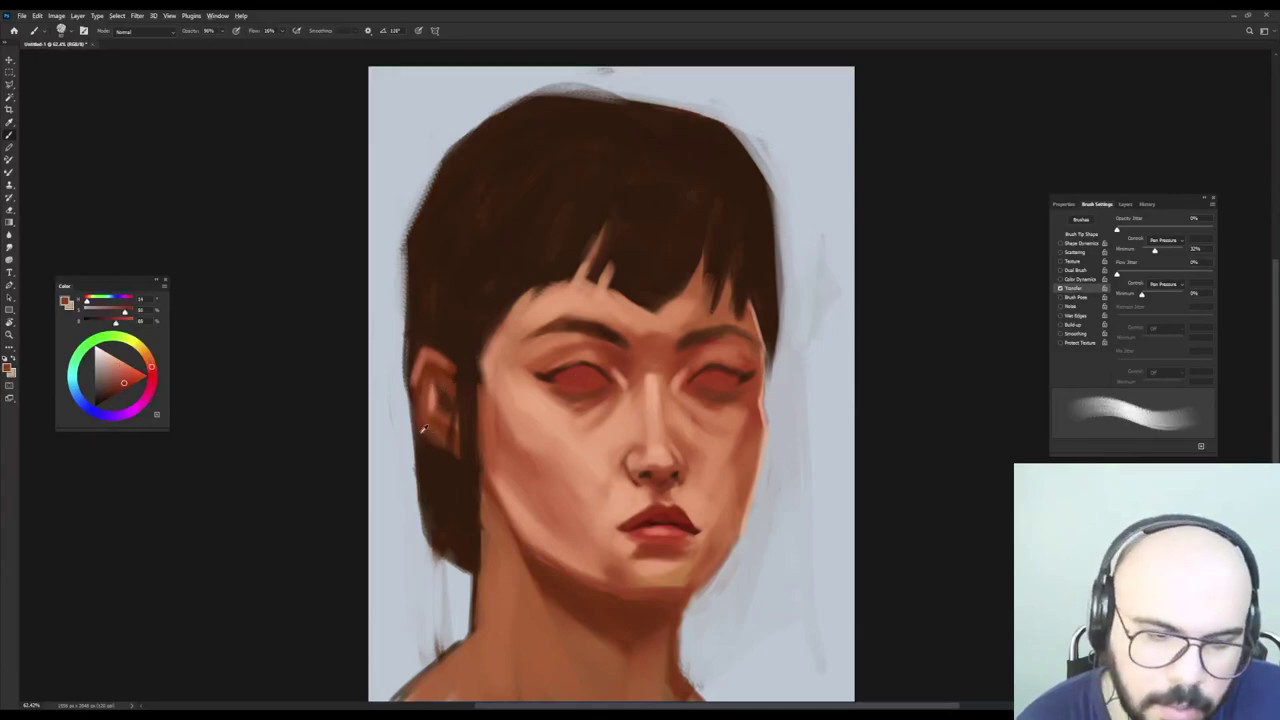
{"action": "left_click", "coordinate": [424, 452], "text": "alt"}
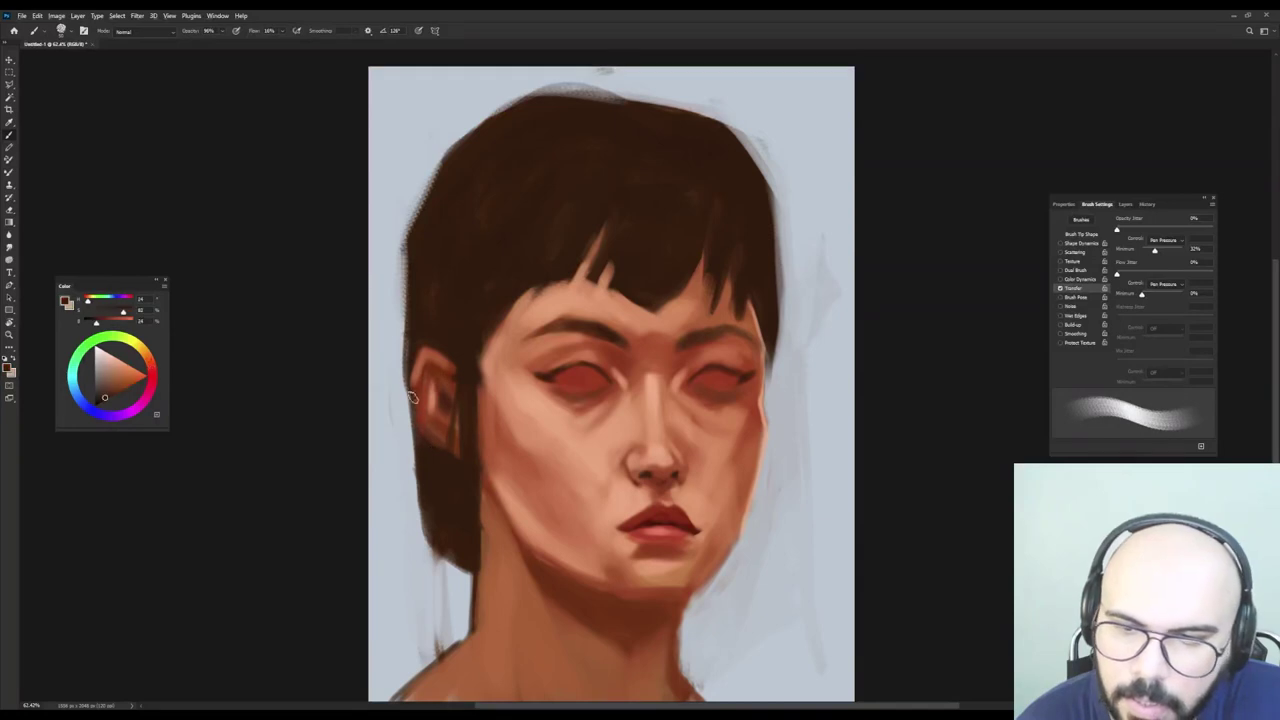
{"action": "left_click", "coordinate": [424, 306], "text": "alt"}
{"action": "mouse_move", "coordinate": [409, 362]}
{"action": "left_mouse_down"}
{"action": "mouse_move", "coordinate": [421, 449]}
{"action": "mouse_move", "coordinate": [432, 386]}
{"action": "left_mouse_up"}
{"action": "left_click", "coordinate": [424, 383], "text": "alt"}
{"action": "left_click", "coordinate": [450, 384], "text": "alt"}
Smooth the ear's rim from the upper fold down to the lobe with a sampled mid skin tone, rotating the brush tip.
{"action": "key", "text": "shift+Right"}
{"action": "key", "text": "shift+Right"}
{"action": "key", "text": "shift+Right"}
{"action": "key", "text": "shift+Right"}
{"action": "key", "text": "shift+Right"}
{"action": "key", "text": "shift+Right"}
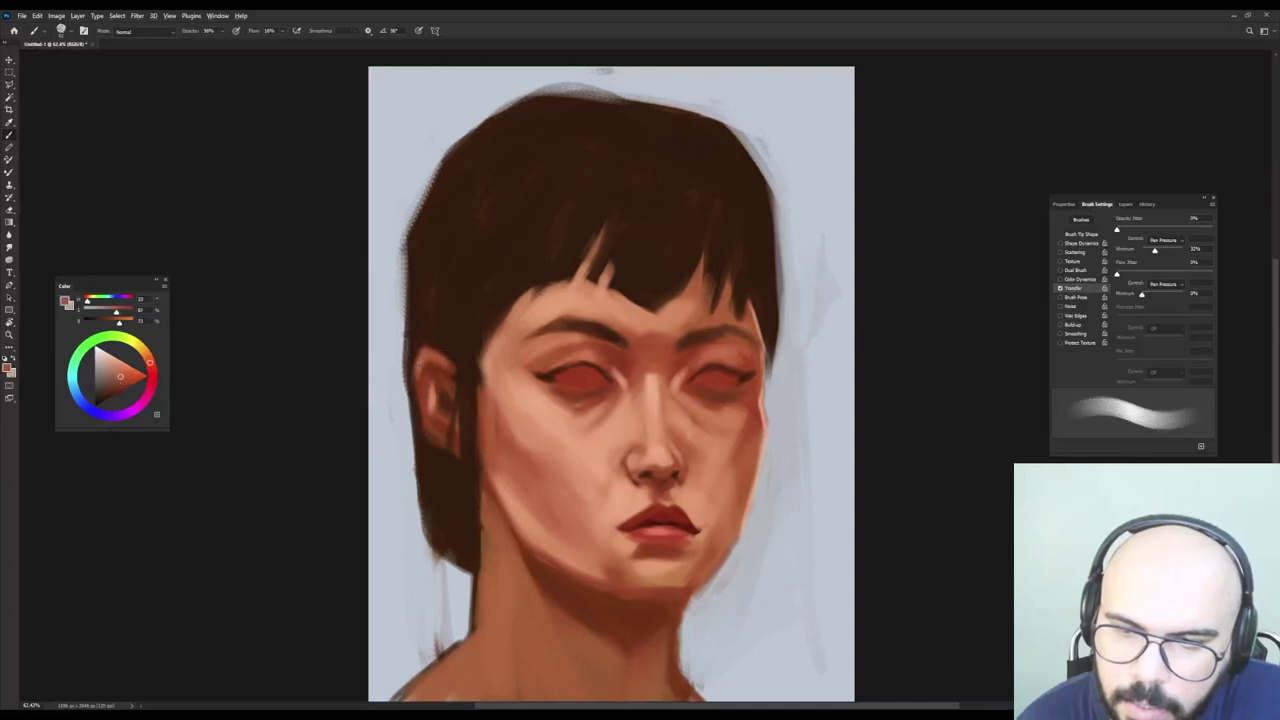
{"action": "key", "text": "shift+Left"}
{"action": "key", "text": "shift+Left"}
{"action": "key", "text": "shift+Left"}
{"action": "key", "text": "shift+Left"}
{"action": "key", "text": "shift+Left"}
{"action": "key", "text": "shift+Left"}
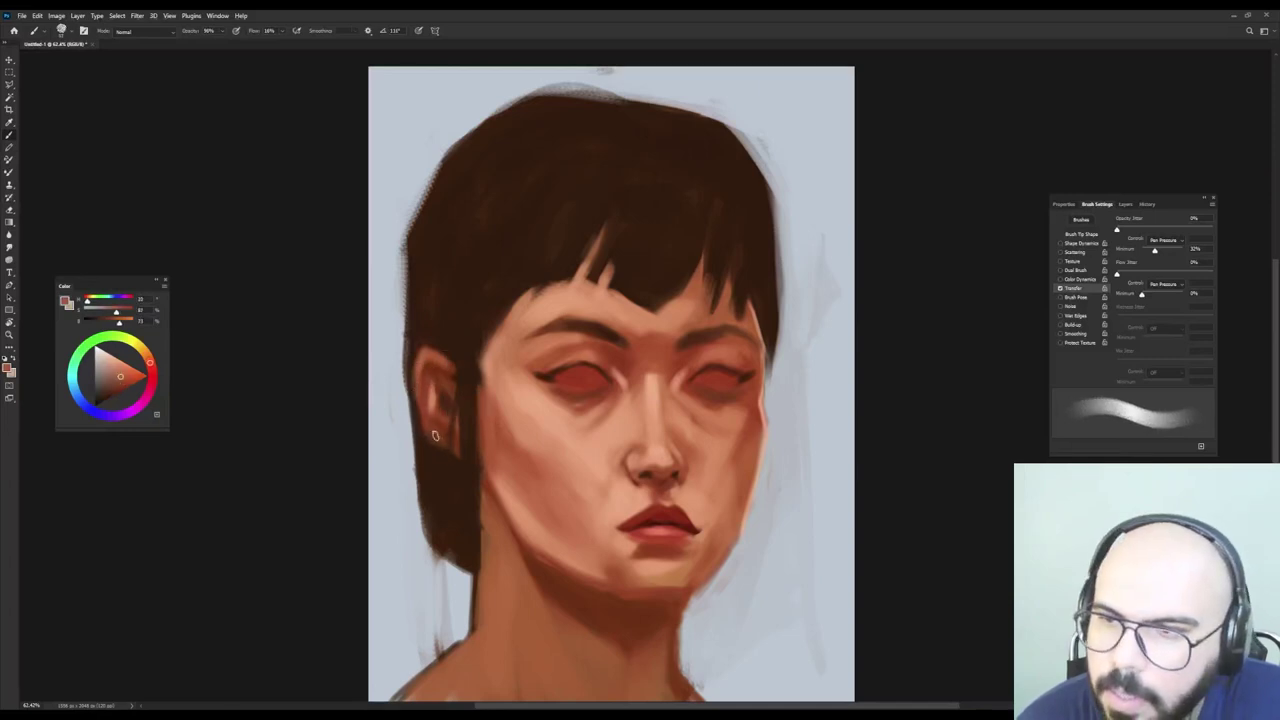
{"action": "mouse_move", "coordinate": [435, 437]}
{"action": "left_mouse_down"}
{"action": "mouse_move", "coordinate": [456, 435]}
{"action": "mouse_move", "coordinate": [439, 433]}
{"action": "mouse_move", "coordinate": [429, 394]}
{"action": "mouse_move", "coordinate": [468, 385]}
{"action": "mouse_move", "coordinate": [424, 396]}
{"action": "left_mouse_up"}
Model the ear's inner shadow beneath the upper fold with sampled brown and reddish tones.
{"action": "left_click", "coordinate": [437, 388], "text": "alt"}
{"action": "left_click", "coordinate": [443, 374], "text": "alt"}
{"action": "left_click", "coordinate": [434, 354], "text": "alt"}
{"action": "key", "text": "shift+Right"}
{"action": "key", "text": "shift+Right"}
{"action": "key", "text": "shift+Right"}
{"action": "left_click", "coordinate": [441, 372], "text": "alt"}
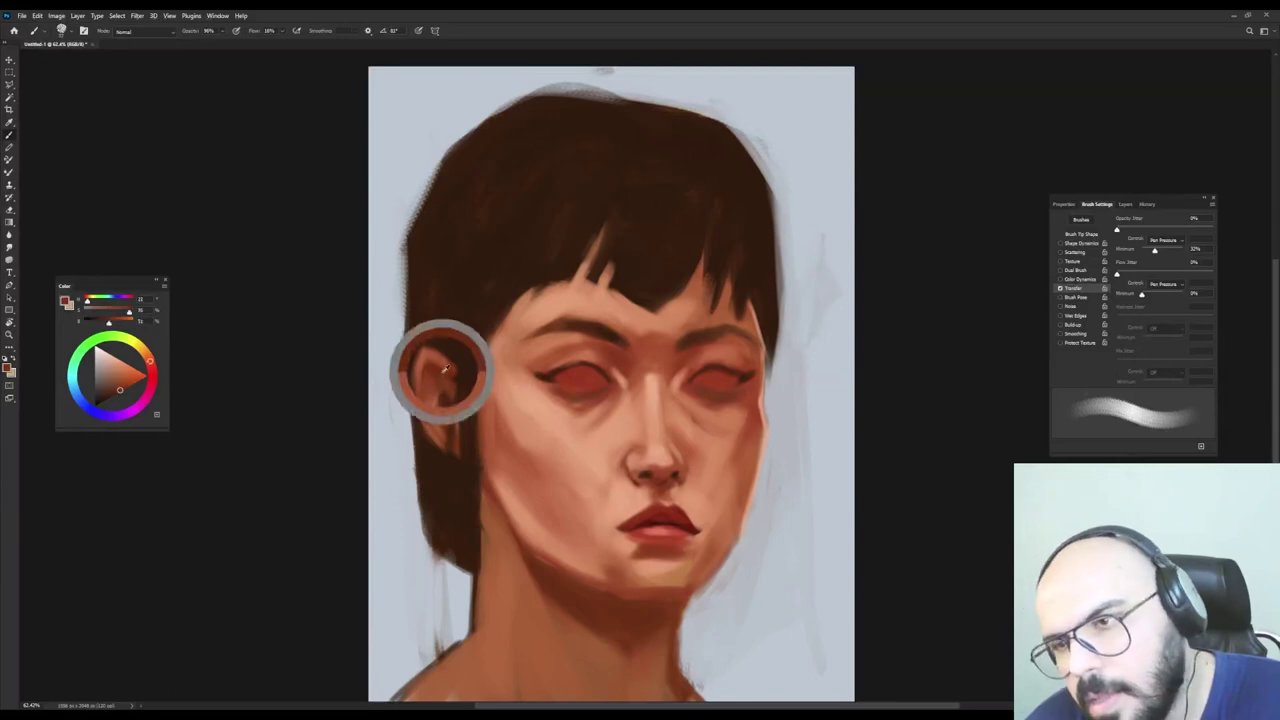
{"action": "mouse_move", "coordinate": [438, 402]}
{"action": "left_mouse_down"}
{"action": "mouse_move", "coordinate": [436, 386]}
{"action": "mouse_move", "coordinate": [451, 398]}
{"action": "left_mouse_up"}
Cover the front of the ear with hair strands in sampled dark brown, narrowing its visible shape.
{"action": "left_click", "coordinate": [441, 353], "text": "alt"}
{"action": "key", "text": "shift+Left"}
{"action": "key", "text": "shift+Left"}
{"action": "left_click", "coordinate": [464, 379], "text": "alt"}
{"action": "left_click_drag", "start_coordinate": [453, 352], "coordinate": [446, 411]}
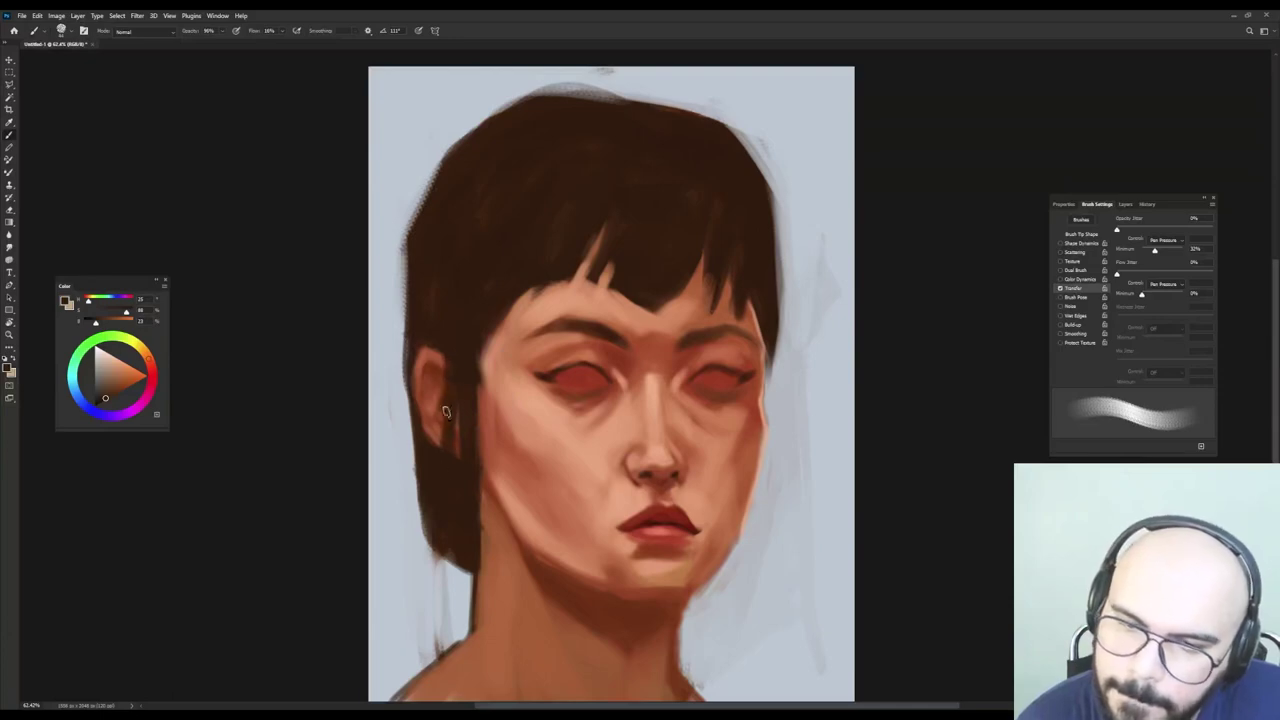
{"action": "left_click_drag", "start_coordinate": [472, 365], "coordinate": [460, 373]}
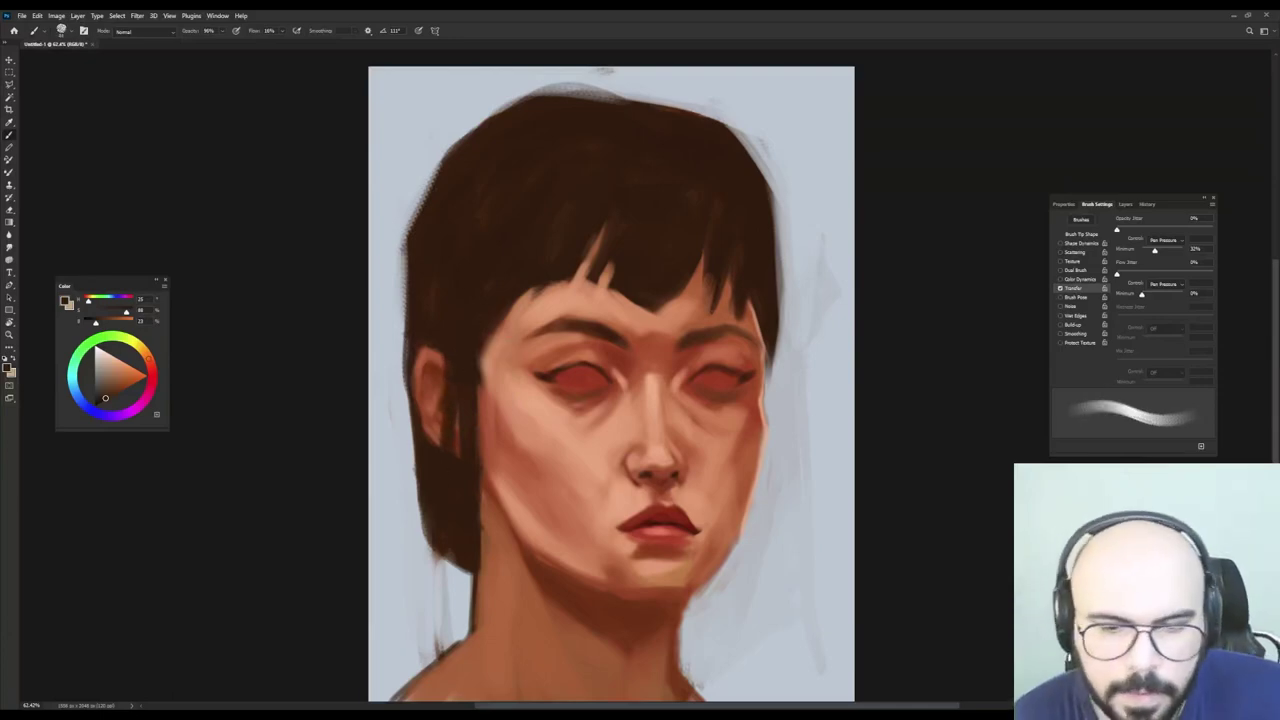
Smooth the upper lip and its edge along the mouth line with sampled dark red, angling the brush tip.
{"action": "left_click_drag", "start_coordinate": [612, 403], "coordinate": [618, 403]}
{"action": "key", "text": "shift+Left"}
{"action": "key", "text": "shift+Left"}
{"action": "key", "text": "shift+Left"}
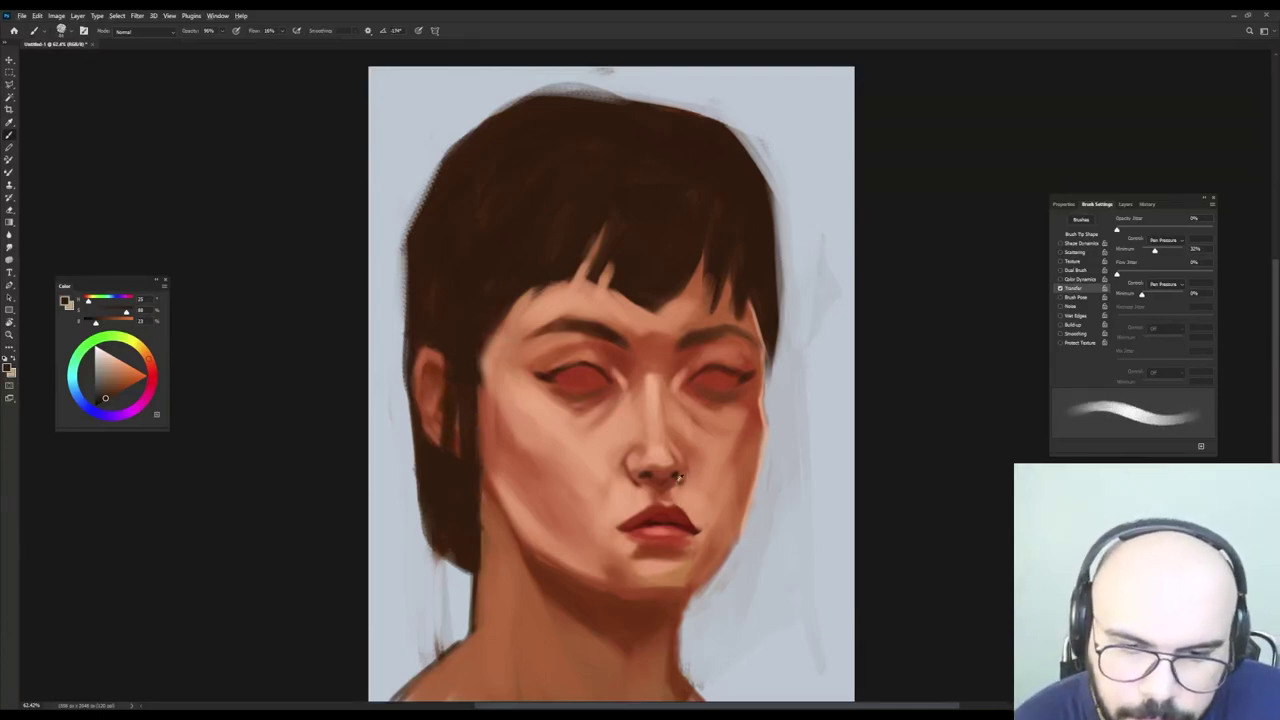
{"action": "left_click", "coordinate": [673, 511], "text": "alt"}
{"action": "left_click", "coordinate": [675, 515], "text": "alt"}
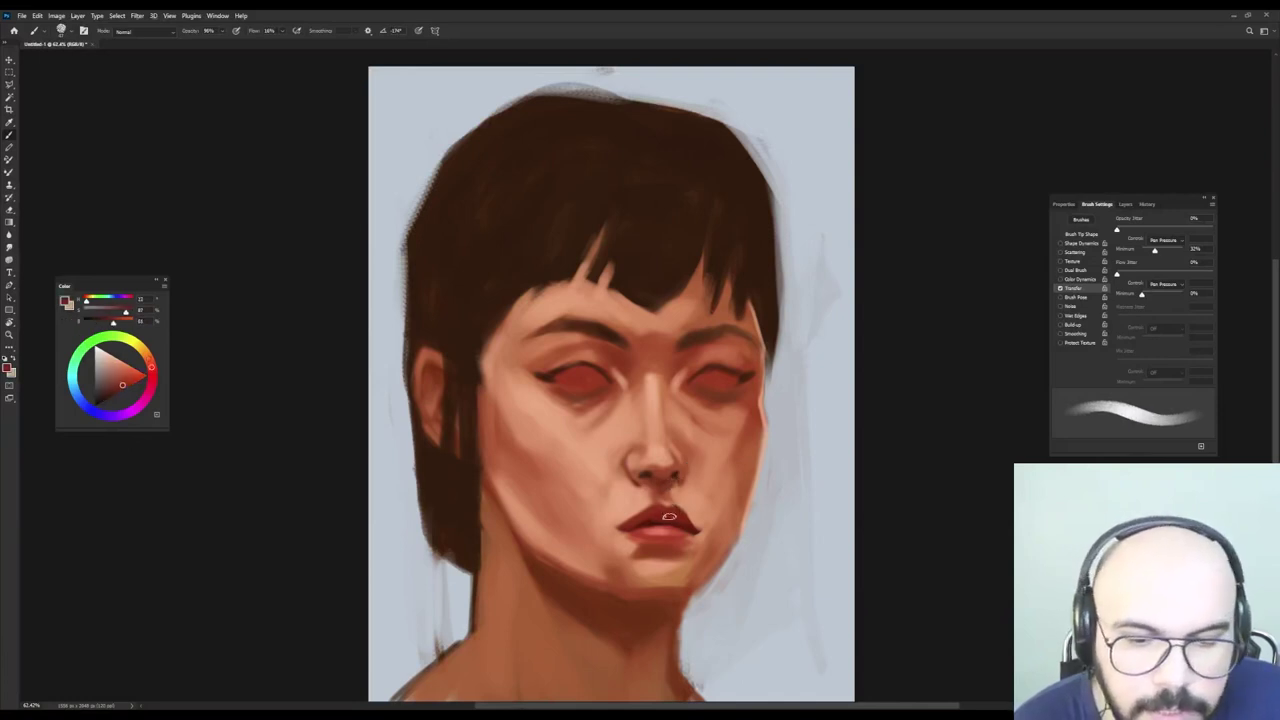
{"action": "left_click_drag", "start_coordinate": [671, 515], "coordinate": [662, 515]}
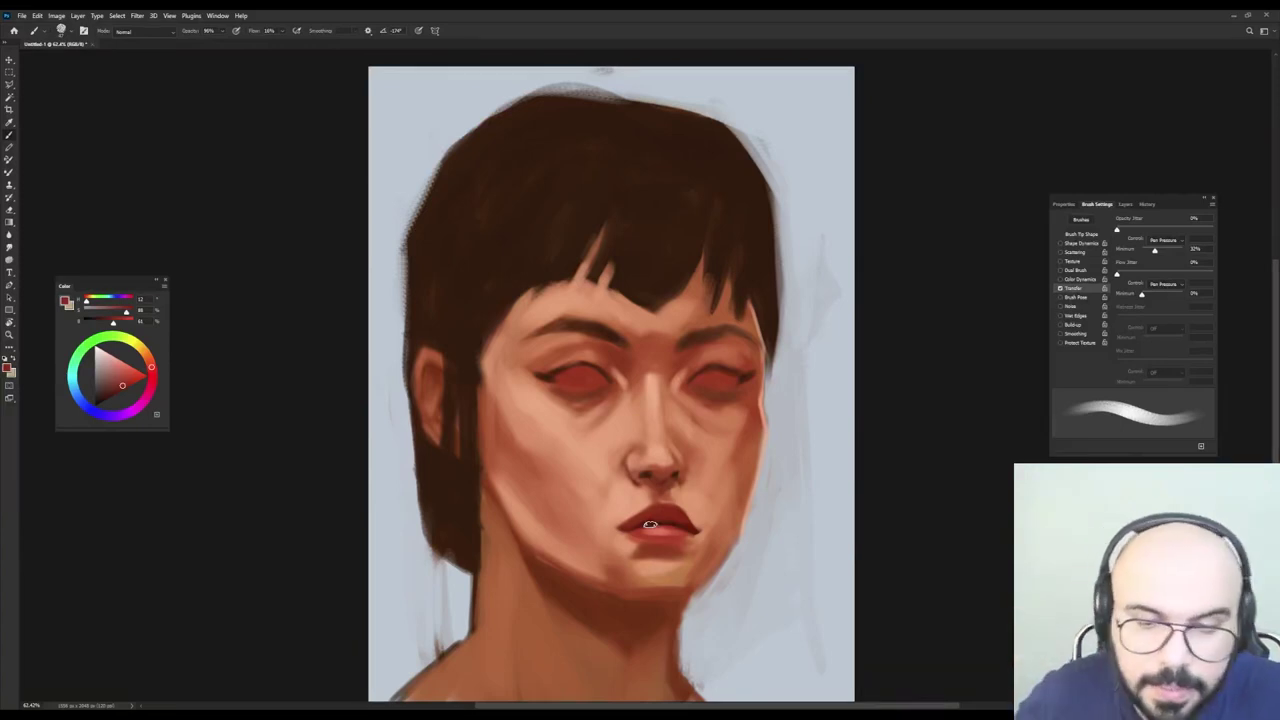
Add an empty layer above the portrait and convert the locked Background into a regular layer, keeping the empty layer active.
{"action": "left_click", "coordinate": [1125, 204]}
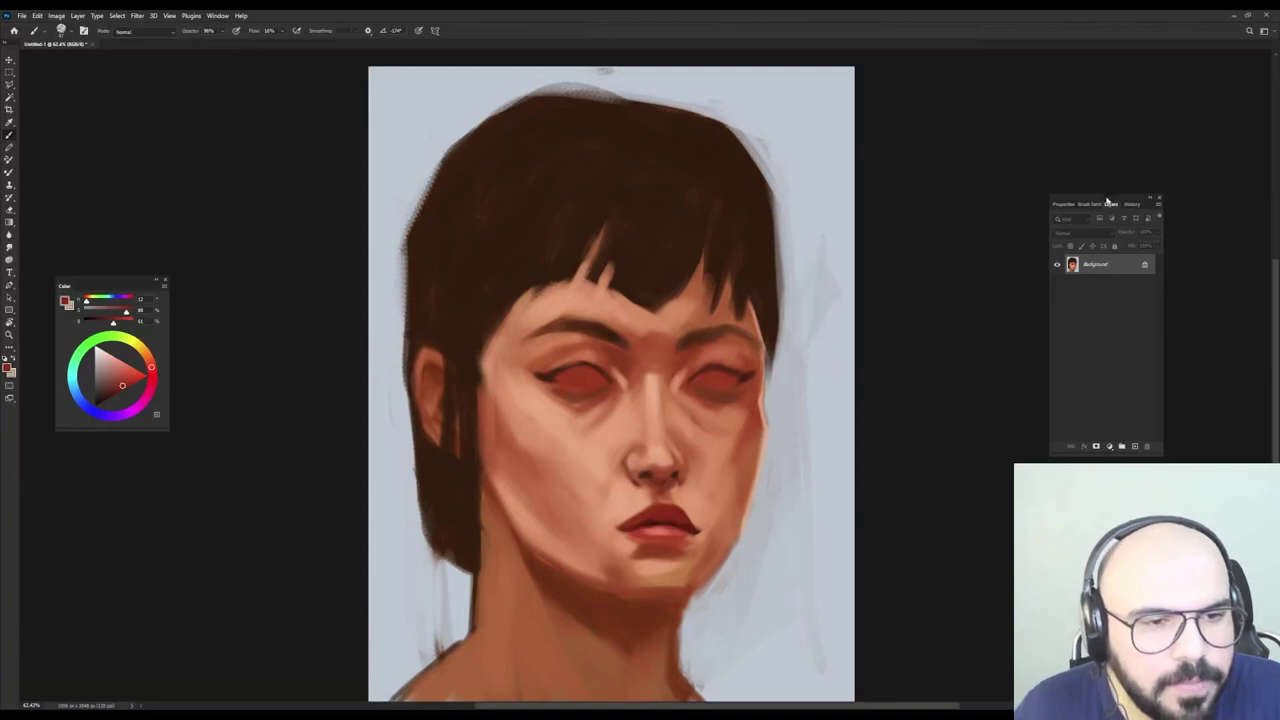
{"action": "left_click_drag", "start_coordinate": [1107, 203], "coordinate": [1075, 180]}
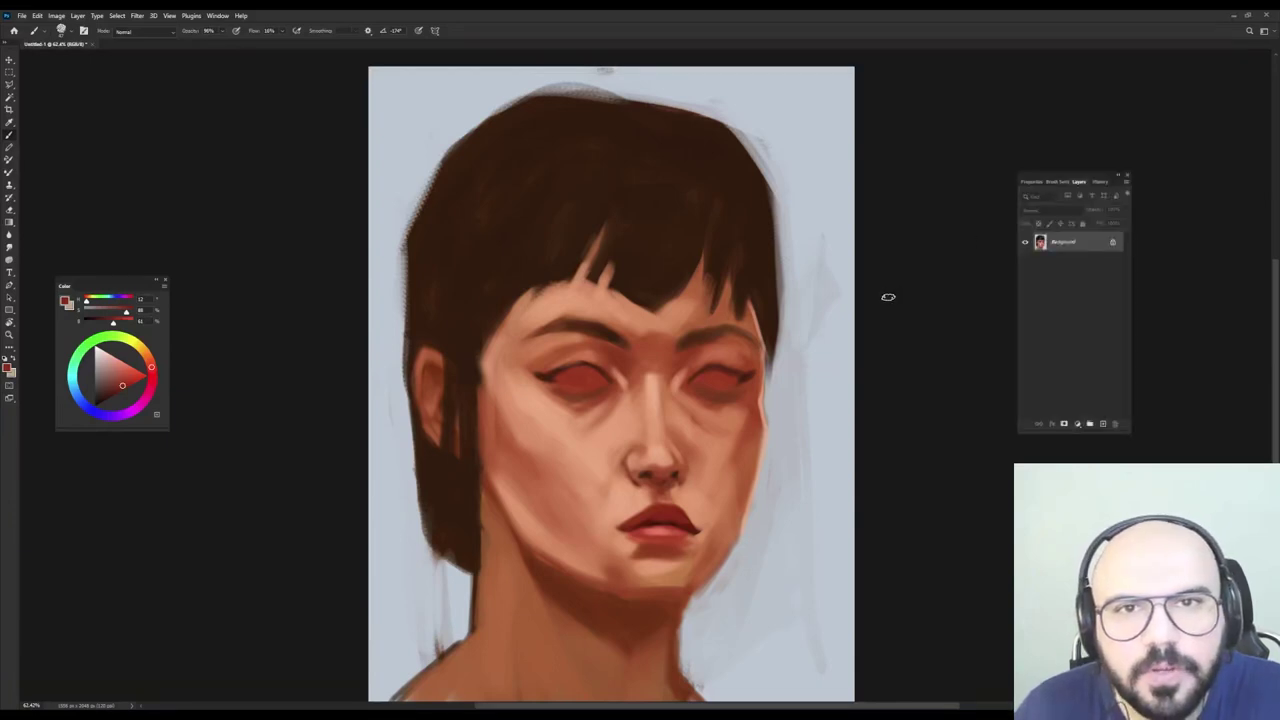
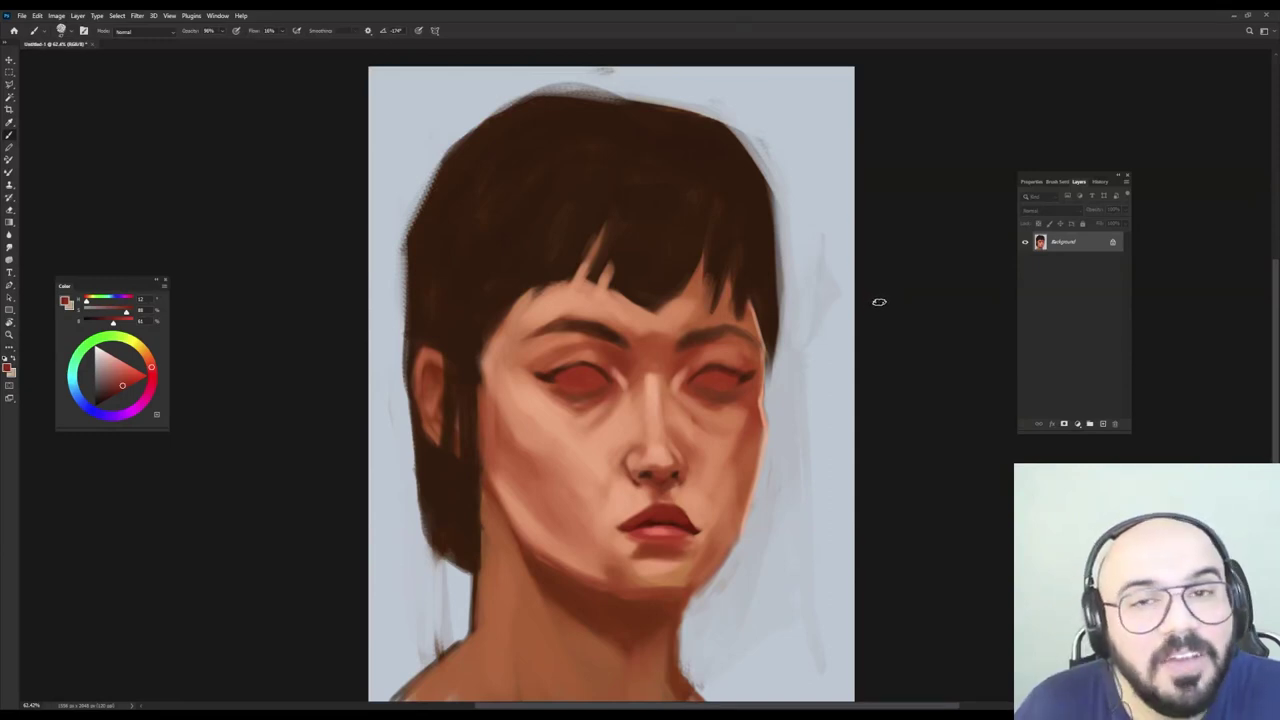
{"action": "left_click", "coordinate": [1103, 424]}
{"action": "left_click", "coordinate": [1084, 264]}
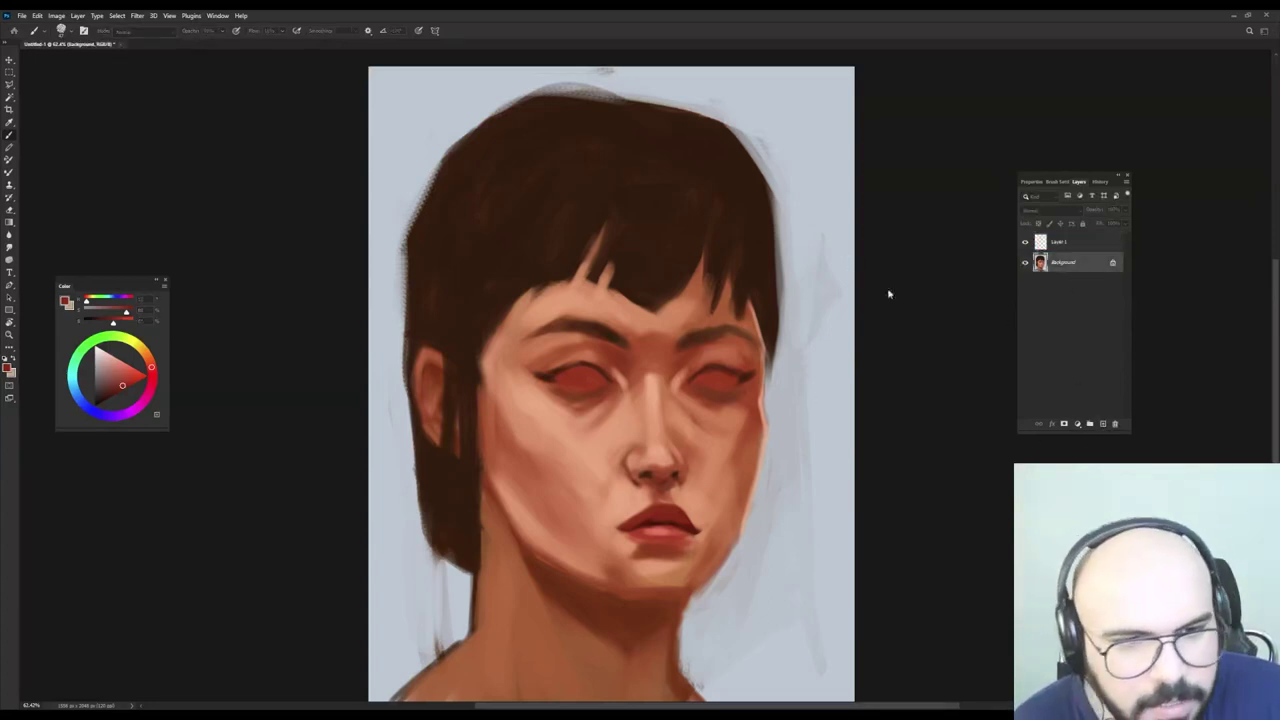
{"action": "left_click", "coordinate": [946, 261]}
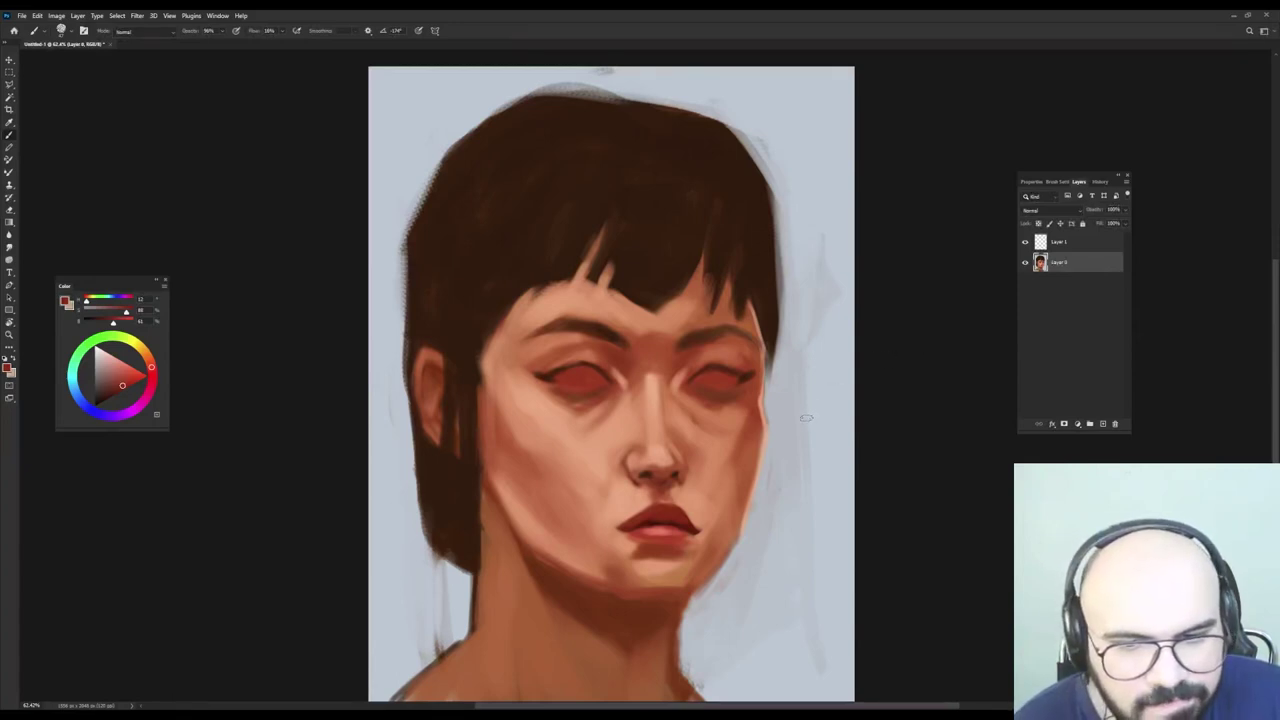
{"action": "left_click", "coordinate": [1085, 247]}
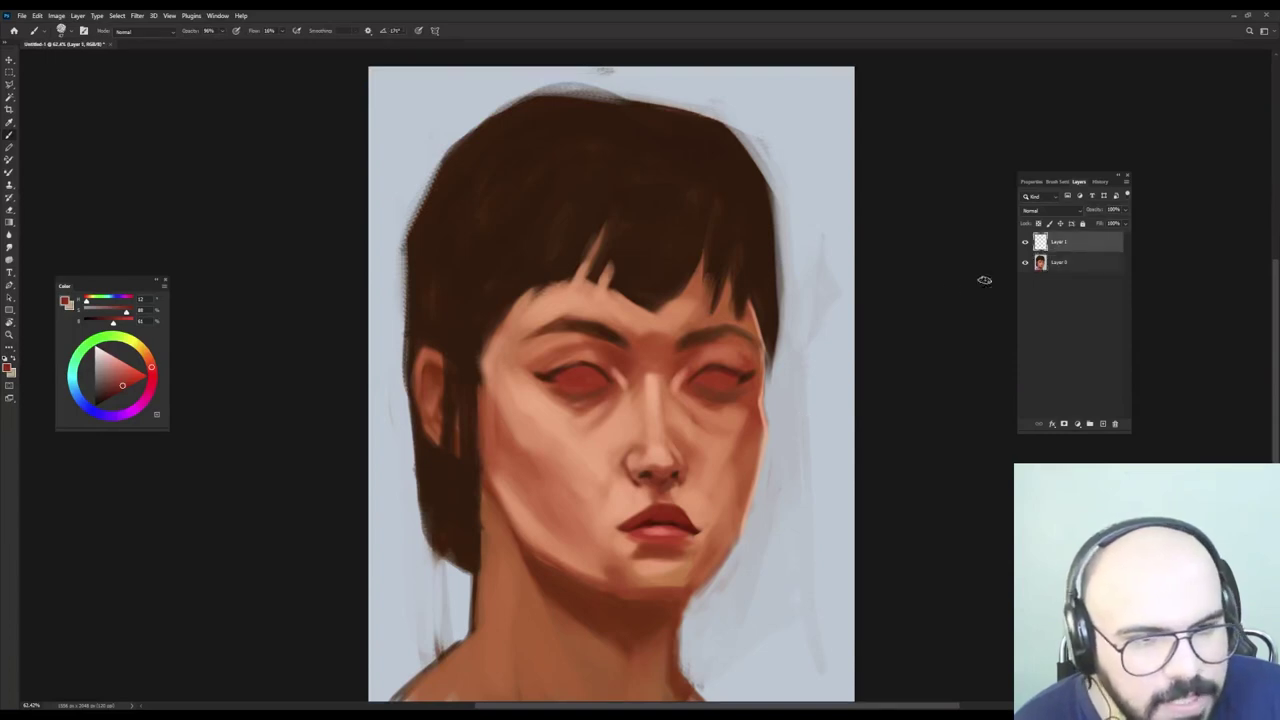
Paint a vertical guide line in sampled red down the centre of the face on the new layer, from fringe to chin.
{"action": "left_click", "coordinate": [583, 372], "text": "alt"}
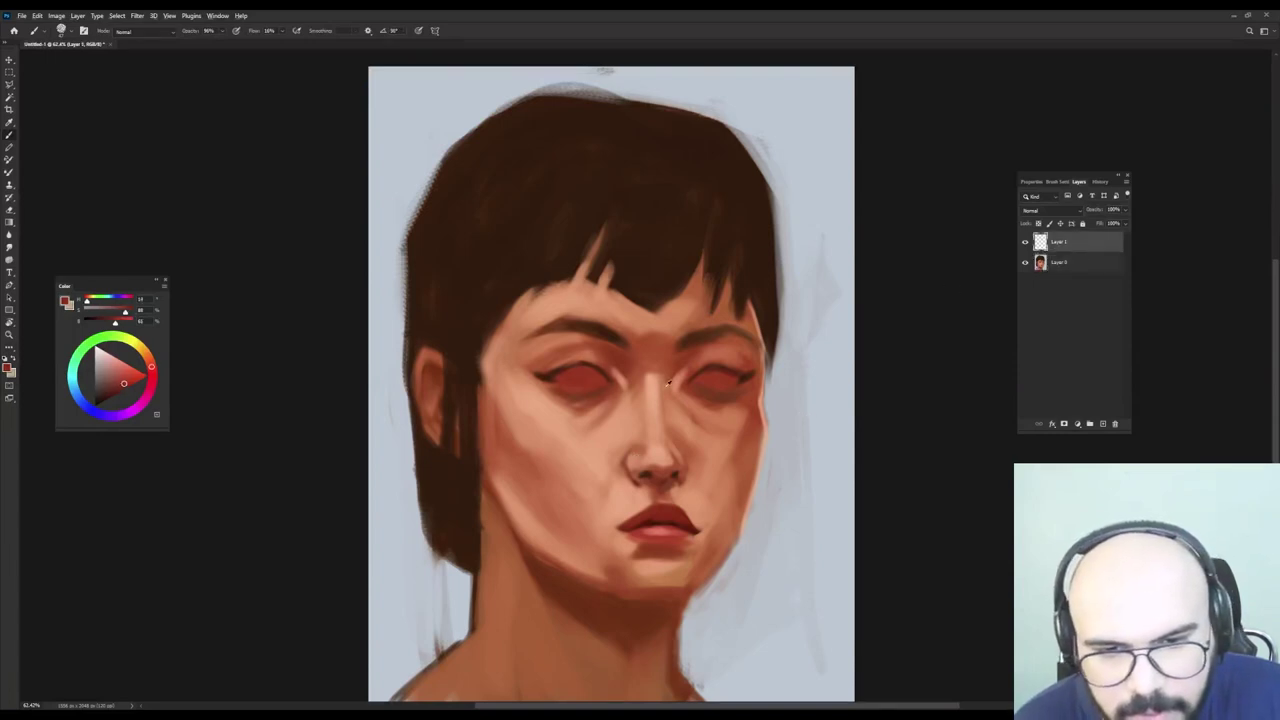
{"action": "mouse_move", "coordinate": [652, 250]}
{"action": "left_mouse_down"}
{"action": "mouse_move", "coordinate": [637, 487]}
{"action": "mouse_move", "coordinate": [661, 590]}
{"action": "left_mouse_up"}
{"action": "left_click_drag", "start_coordinate": [655, 262], "coordinate": [650, 580]}
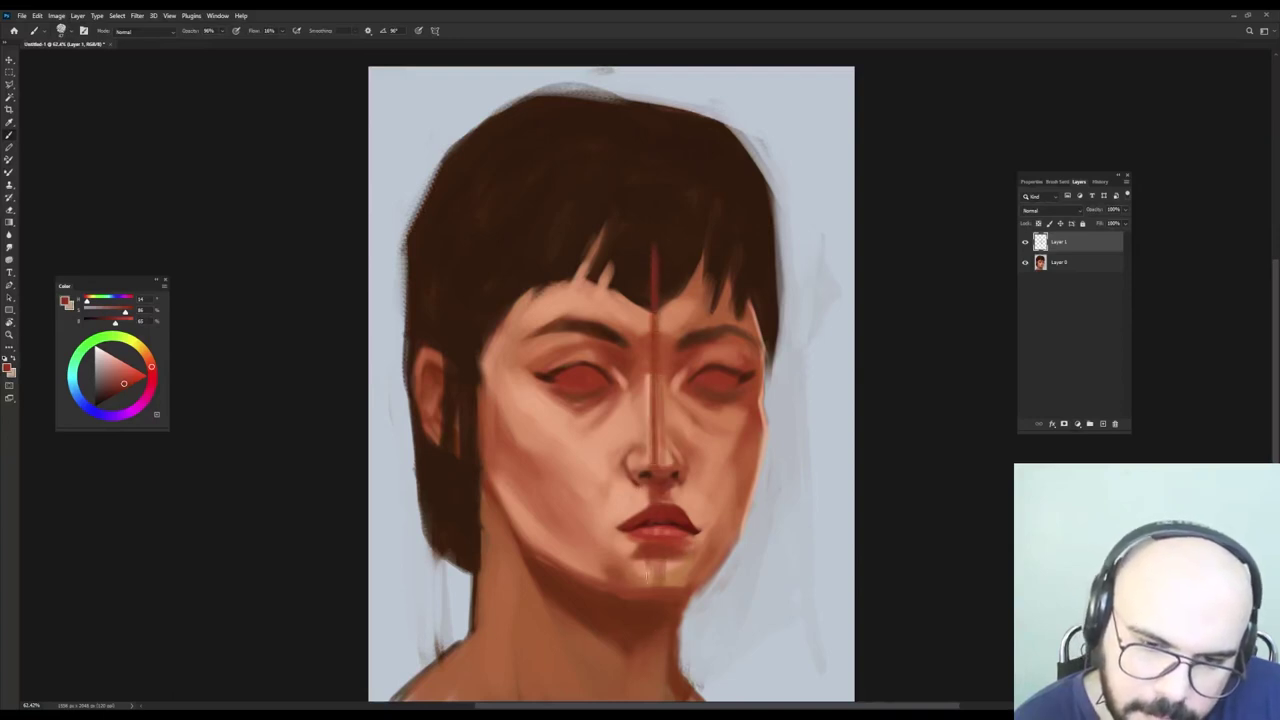
{"action": "left_click_drag", "start_coordinate": [660, 300], "coordinate": [655, 600]}
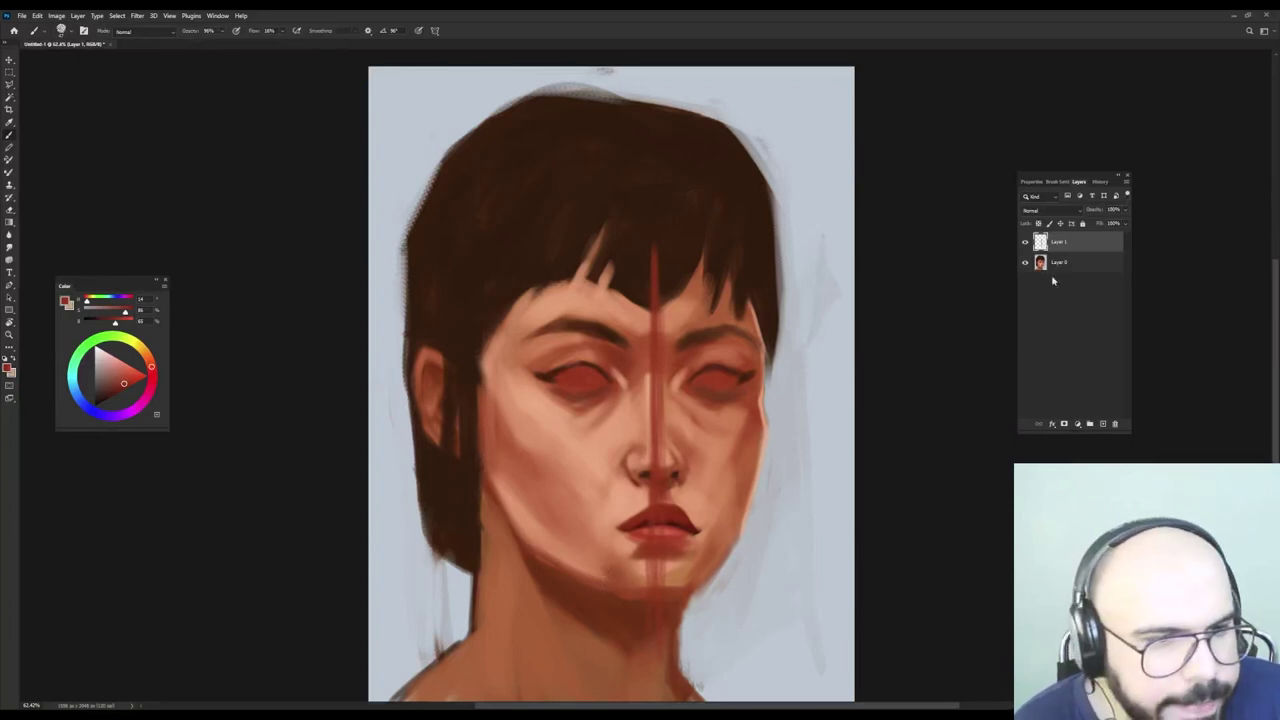
Lasso the nose and mouth on the portrait layer, shift them slightly up towards the face's shadowed ear side, widen them slightly and deselect.
{"action": "left_click", "coordinate": [1082, 265]}
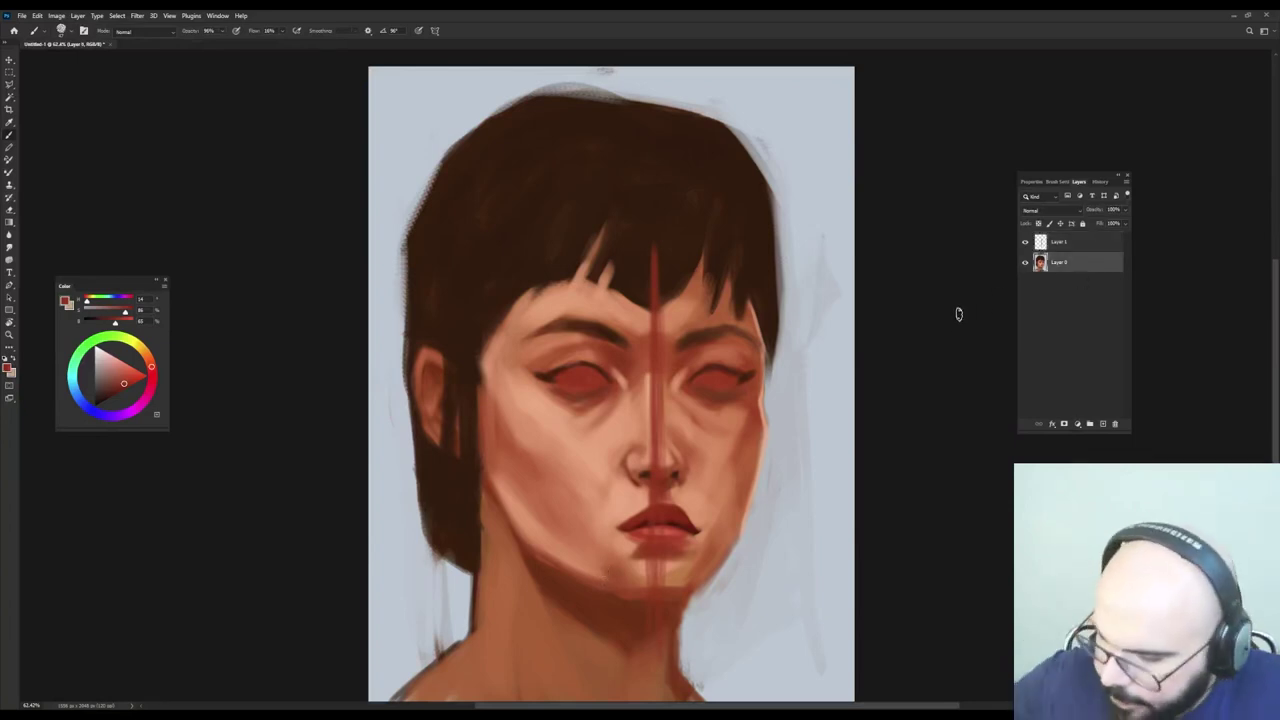
{"action": "key", "text": "l"}
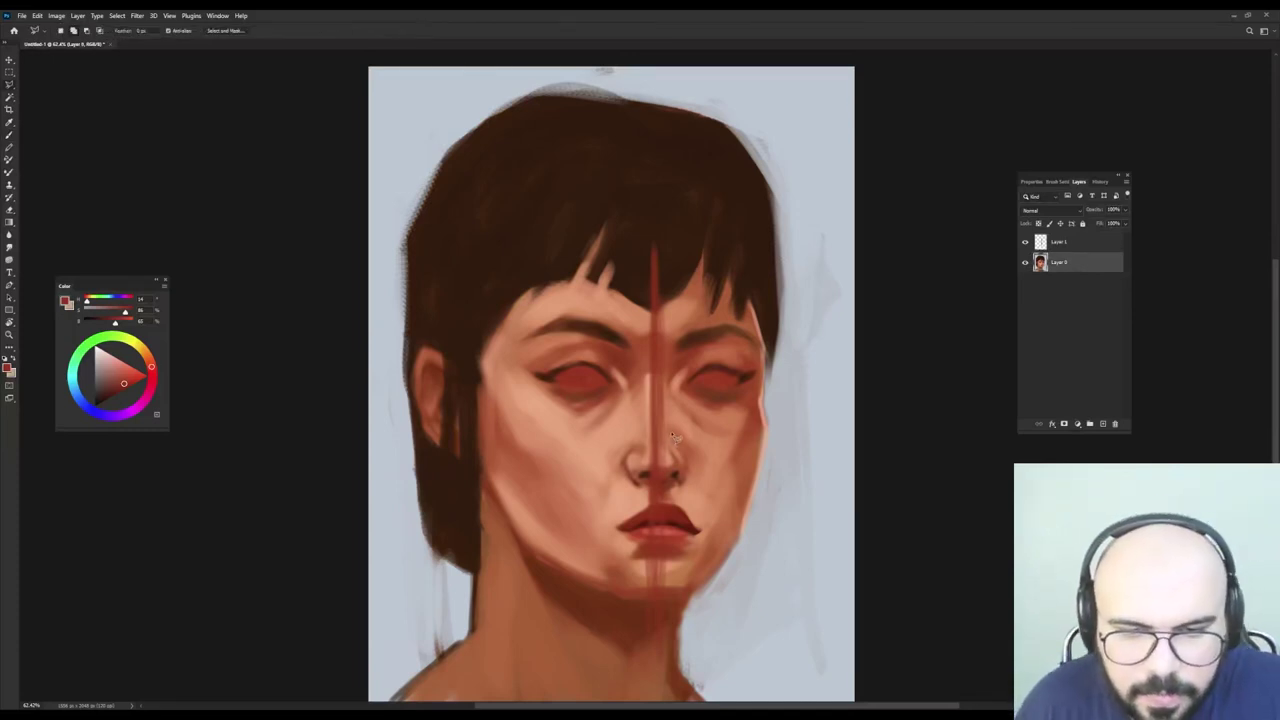
{"action": "mouse_move", "coordinate": [675, 437]}
{"action": "left_mouse_down"}
{"action": "mouse_move", "coordinate": [702, 469]}
{"action": "mouse_move", "coordinate": [688, 494]}
{"action": "mouse_move", "coordinate": [709, 542]}
{"action": "mouse_move", "coordinate": [611, 549]}
{"action": "mouse_move", "coordinate": [587, 498]}
{"action": "mouse_move", "coordinate": [617, 439]}
{"action": "mouse_move", "coordinate": [682, 446]}
{"action": "left_mouse_up"}
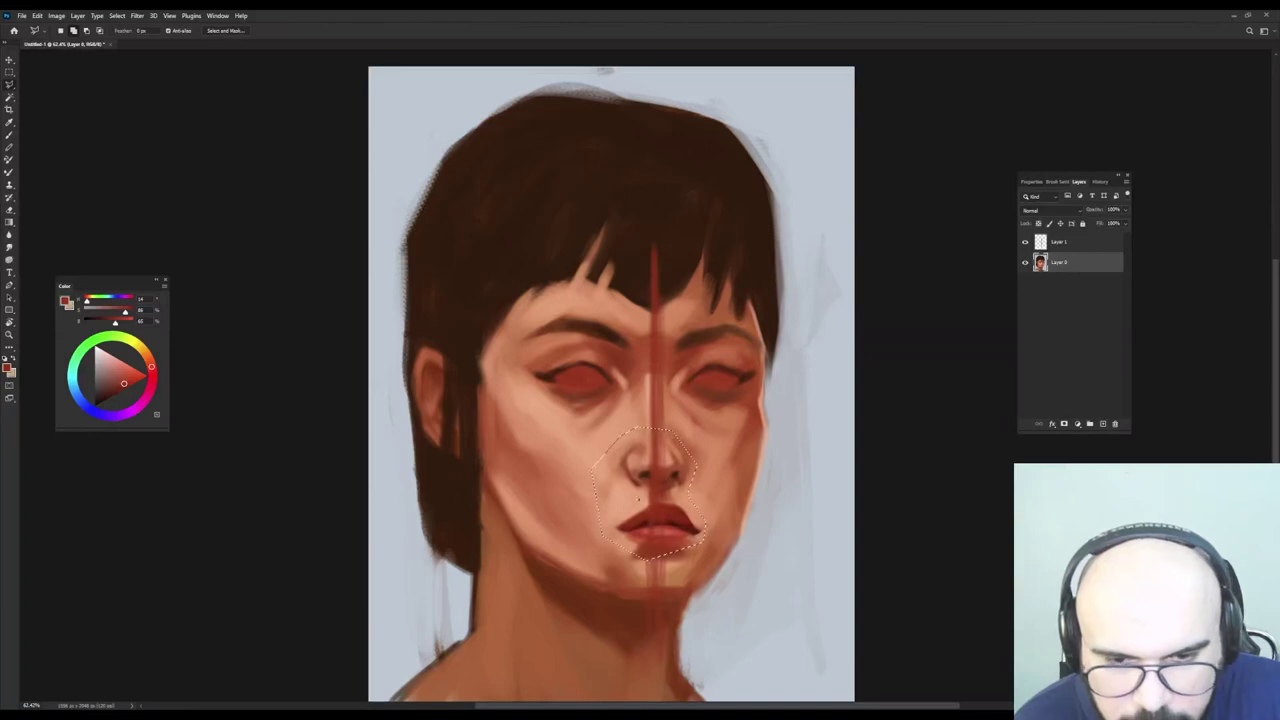
{"action": "left_click", "coordinate": [10, 62]}
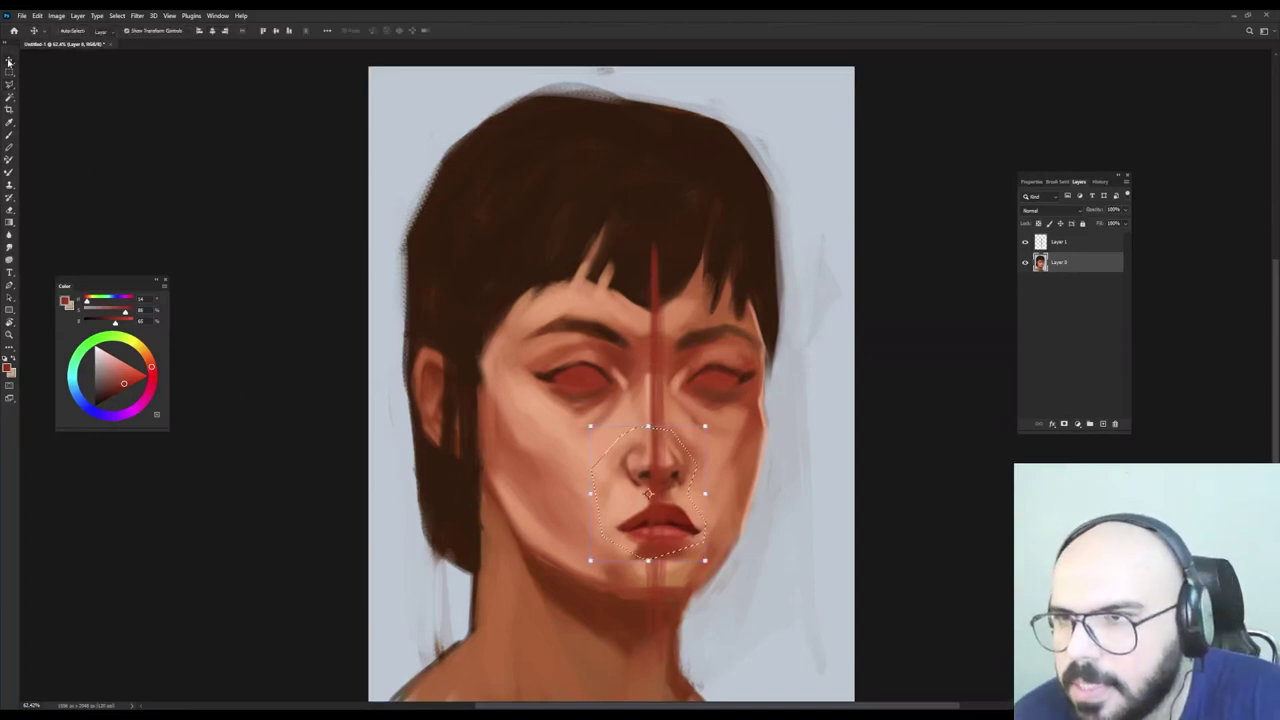
{"action": "left_click_drag", "start_coordinate": [690, 506], "coordinate": [680, 504]}
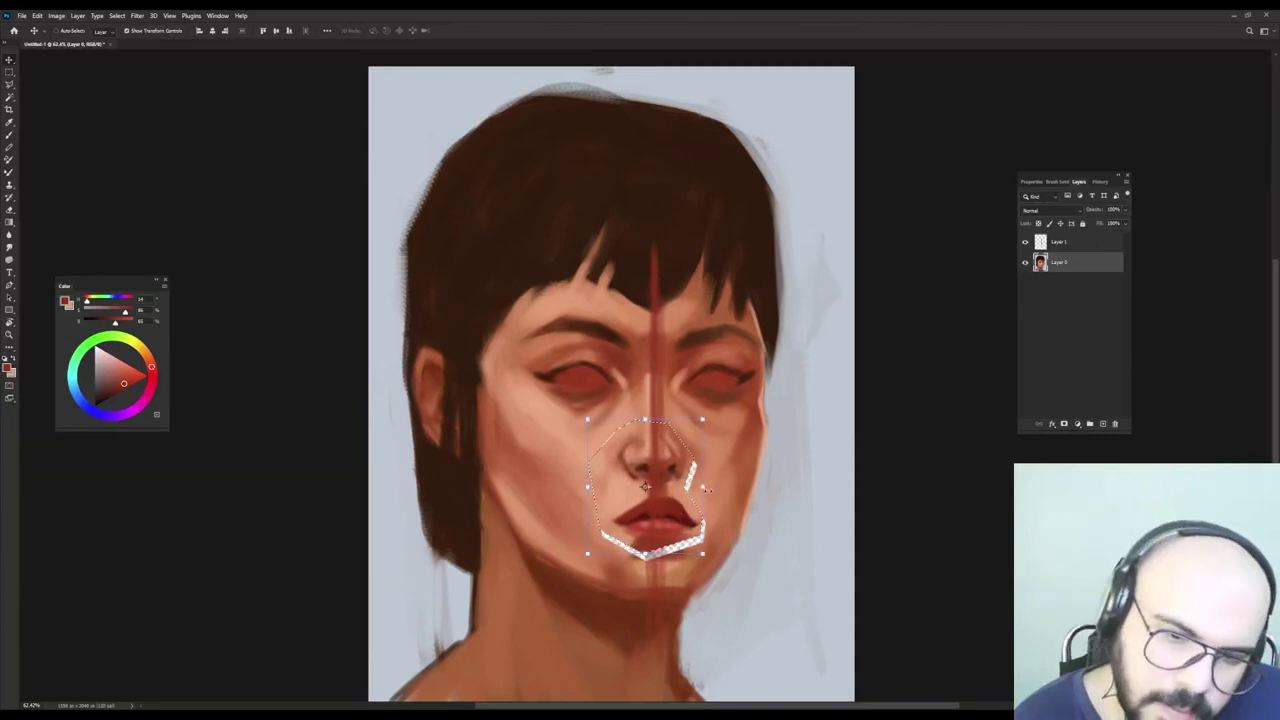
{"action": "left_click_drag", "start_coordinate": [712, 487], "coordinate": [680, 505]}
{"action": "left_click_drag", "start_coordinate": [643, 413], "coordinate": [645, 431]}
{"action": "left_click_drag", "start_coordinate": [662, 498], "coordinate": [662, 491]}
{"action": "key", "text": "Return"}
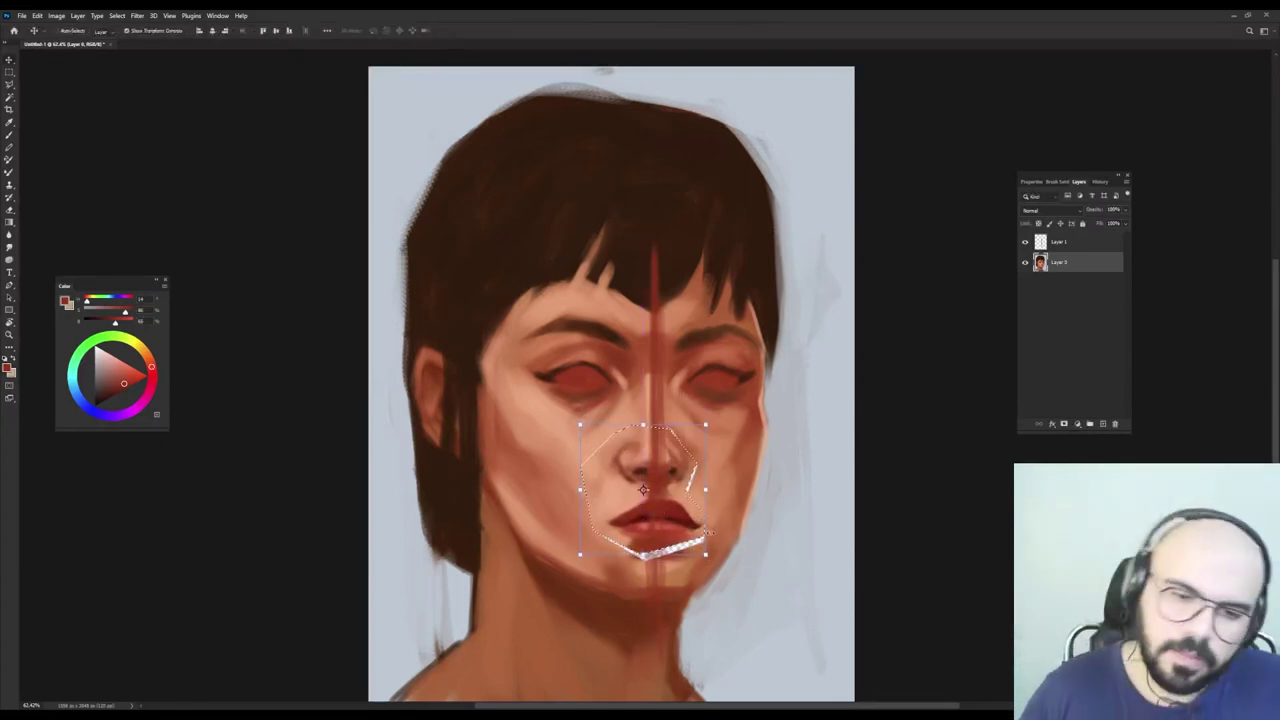
{"action": "key", "text": "ctrl+d"}
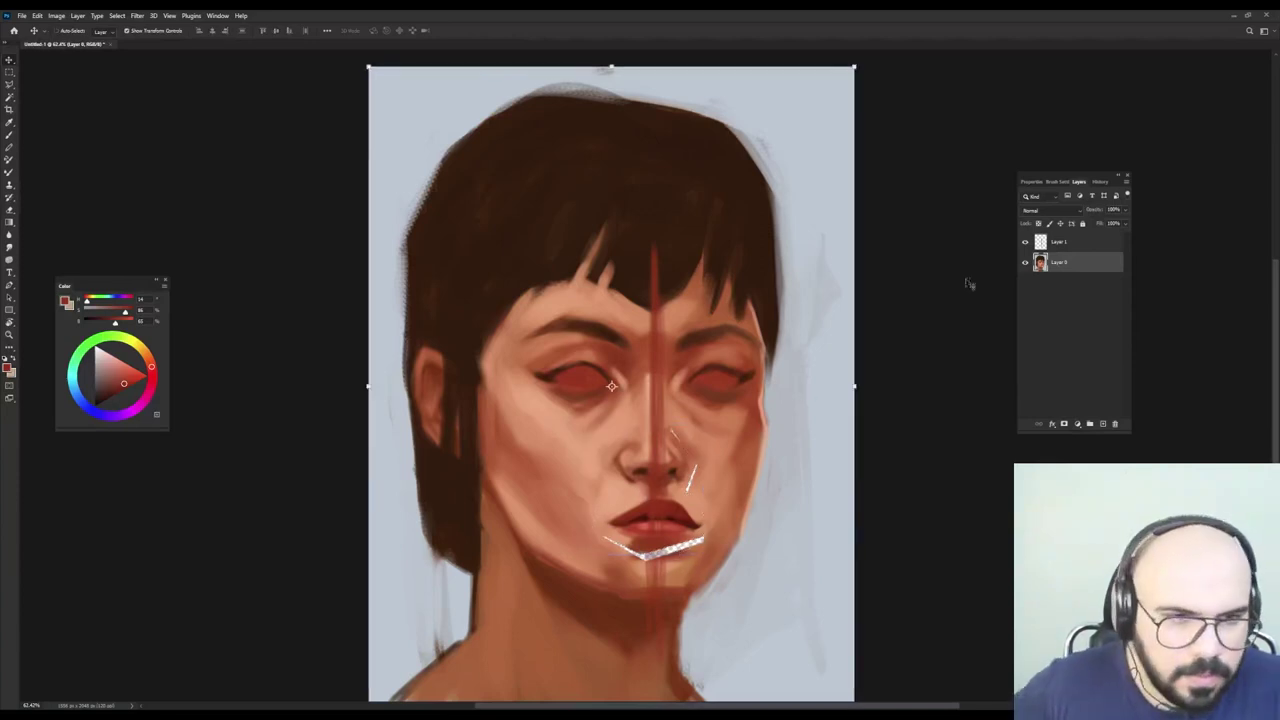
Hide the guide line layer and blend the upper edge of the moved nose area with sampled light skin tones.
{"action": "left_click", "coordinate": [1023, 243]}
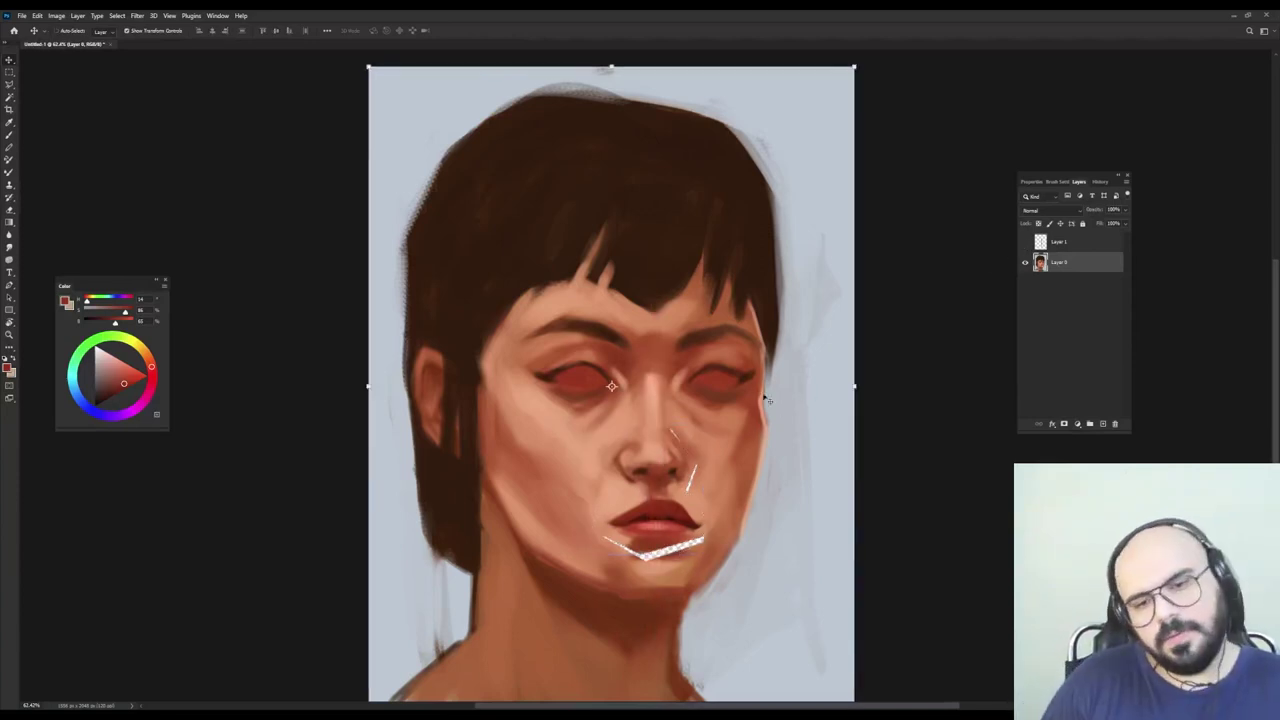
{"action": "key", "text": "b"}
{"action": "left_click", "coordinate": [648, 422], "text": "alt"}
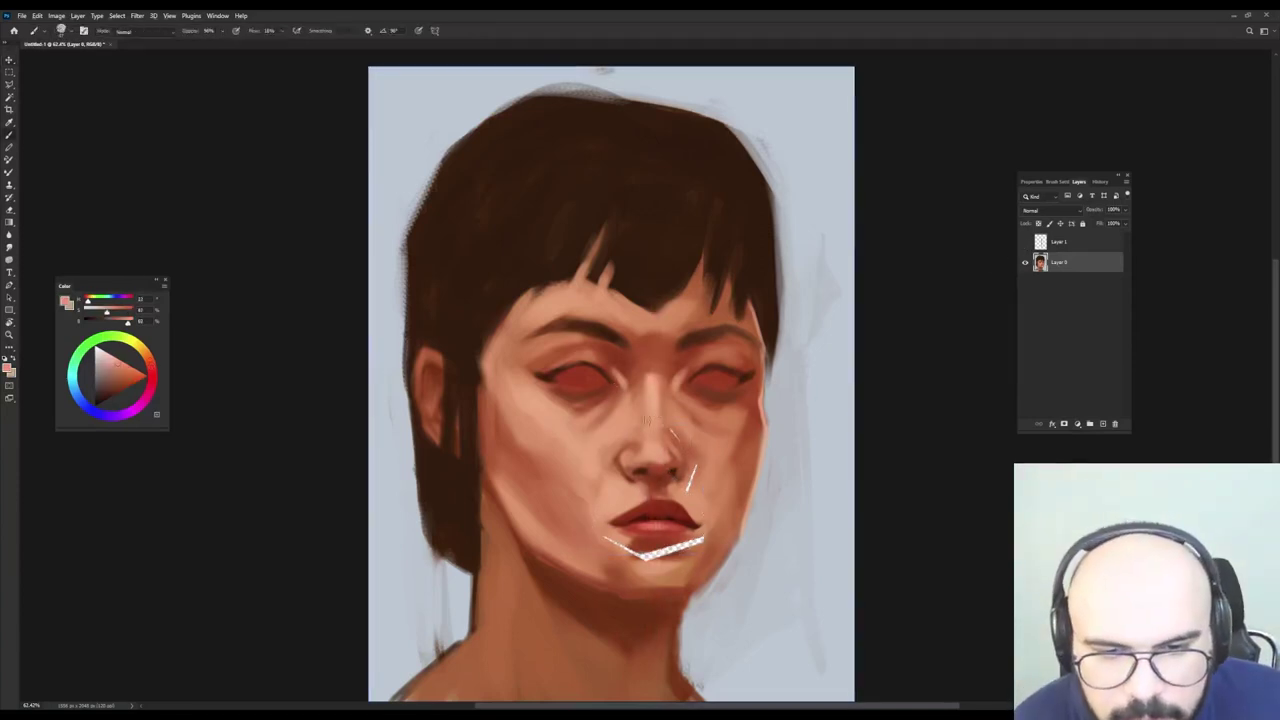
{"action": "left_click", "coordinate": [637, 428], "text": "alt"}
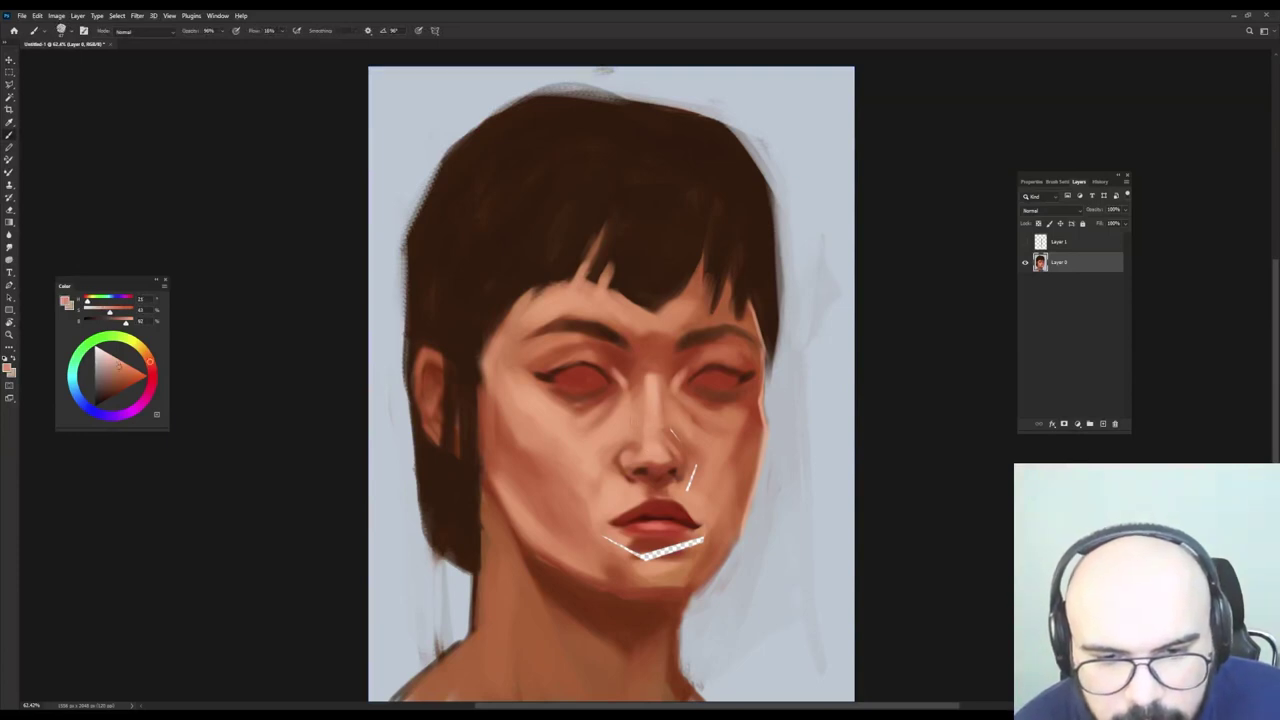
{"action": "left_click", "coordinate": [672, 432], "text": "alt"}
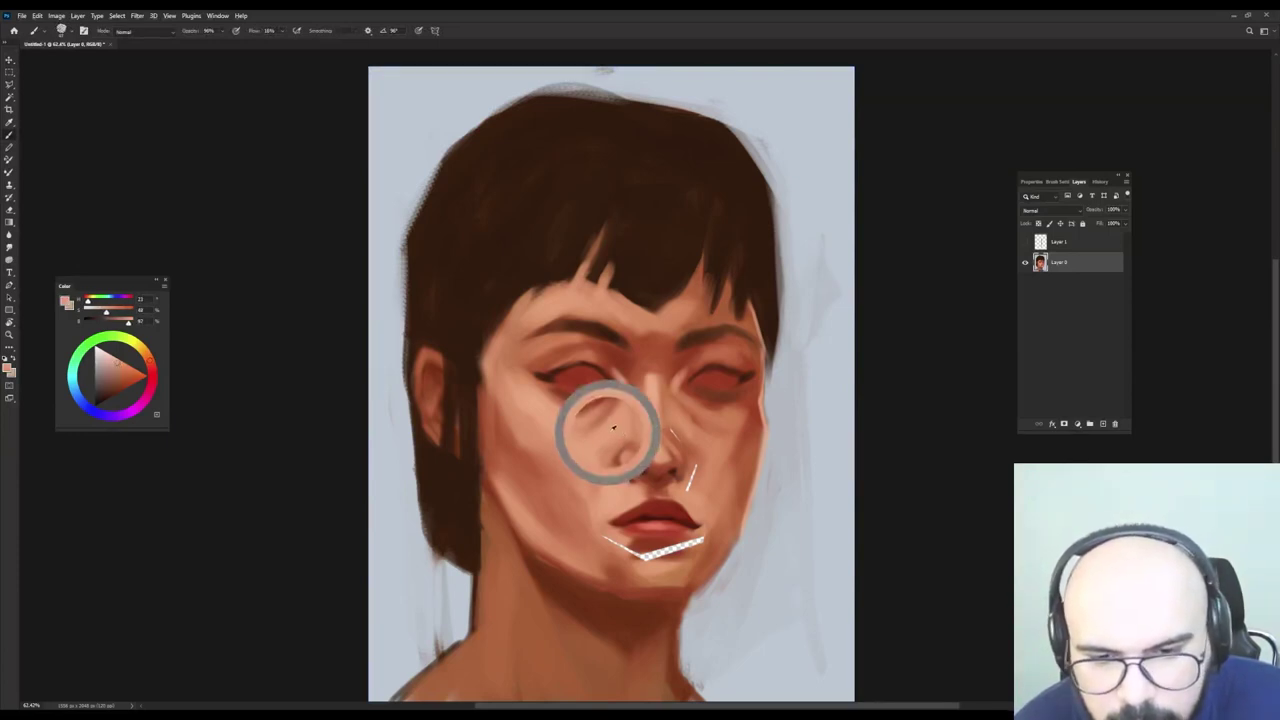
Paint over the transparent gaps beneath the lower lip with sampled skin tones, angling the brush tip along them.
{"action": "left_click", "coordinate": [566, 480], "text": "alt"}
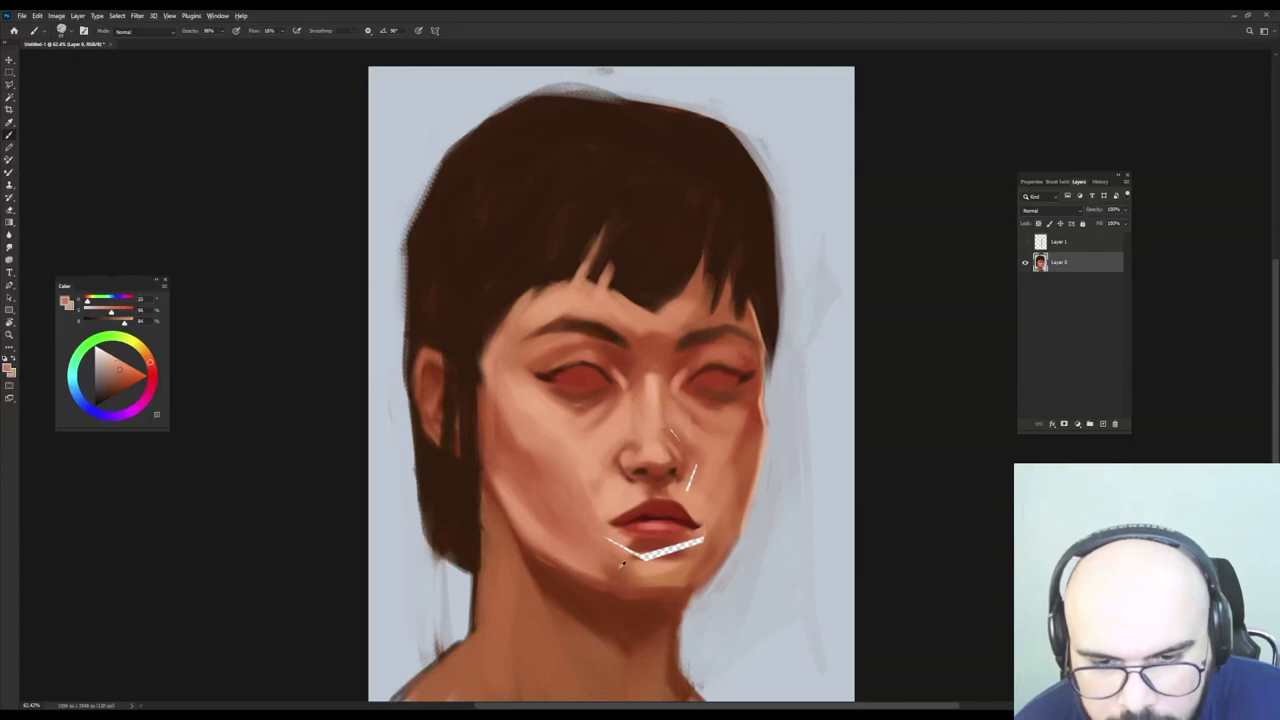
{"action": "left_click", "coordinate": [655, 546], "text": "alt"}
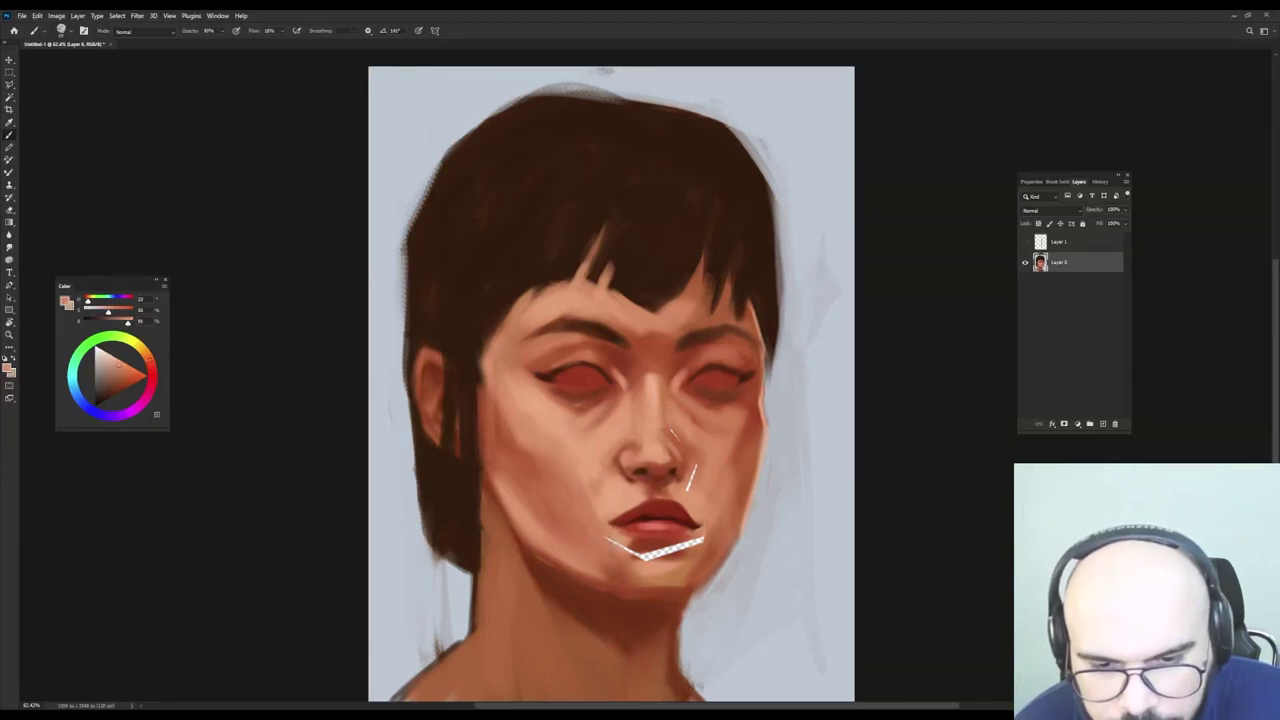
{"action": "left_click", "coordinate": [600, 539], "text": "alt"}
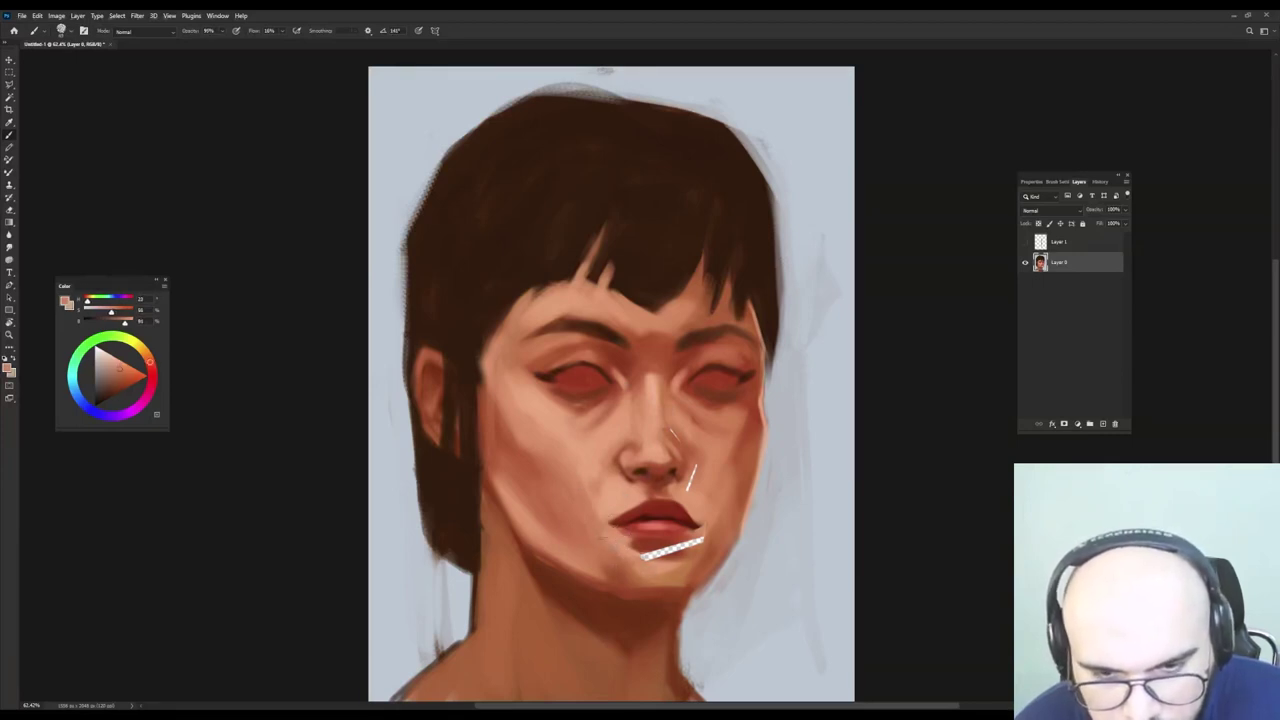
{"action": "left_click", "coordinate": [655, 545], "text": "alt"}
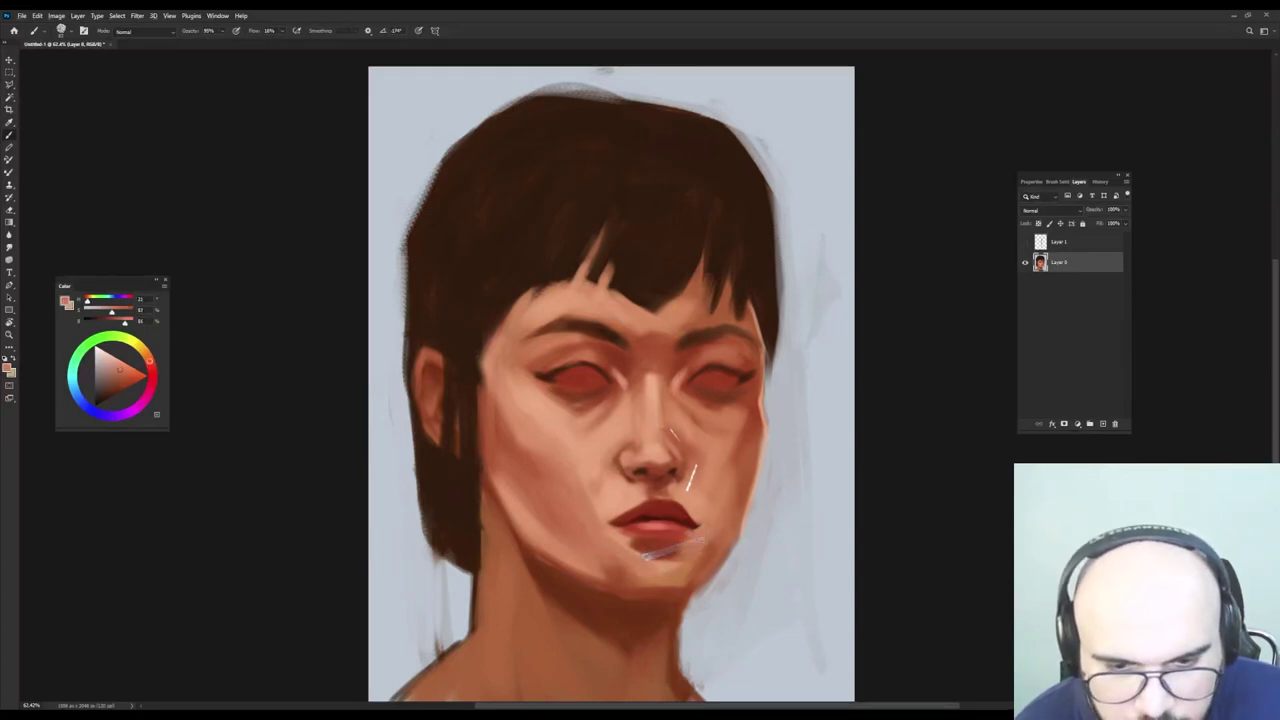
{"action": "left_click", "coordinate": [674, 565], "text": "alt"}
{"action": "mouse_move", "coordinate": [676, 550]}
{"action": "left_mouse_down"}
{"action": "mouse_move", "coordinate": [650, 555]}
{"action": "mouse_move", "coordinate": [668, 552]}
{"action": "left_mouse_up"}
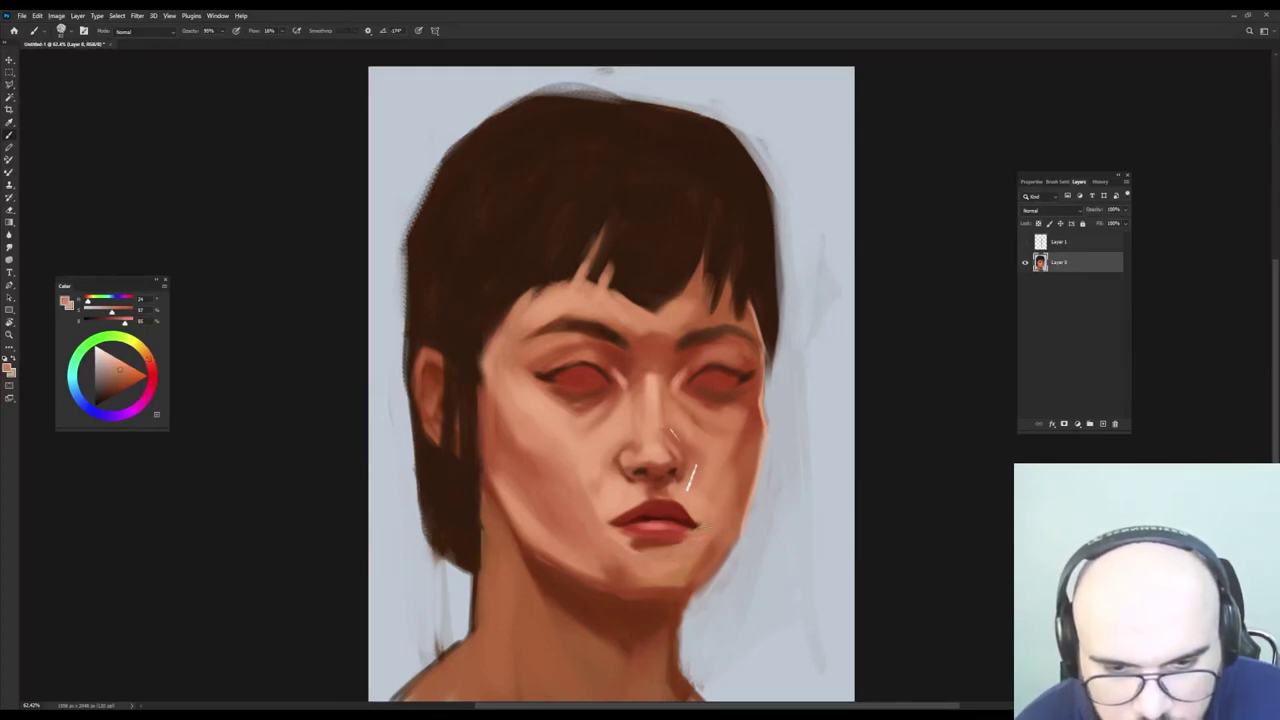
Fill the transparent gap between the far nostril and the cheek with sampled skin tones.
{"action": "left_click", "coordinate": [703, 478], "text": "alt"}
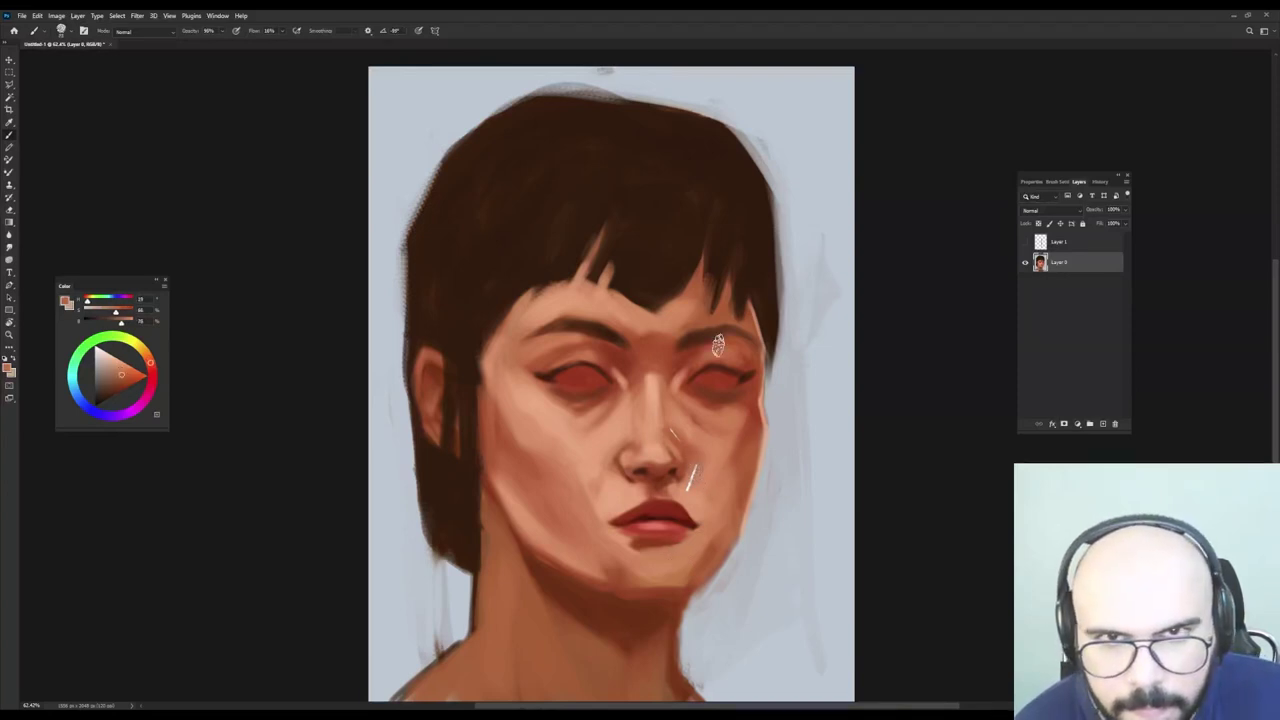
{"action": "left_click", "coordinate": [704, 464], "text": "alt"}
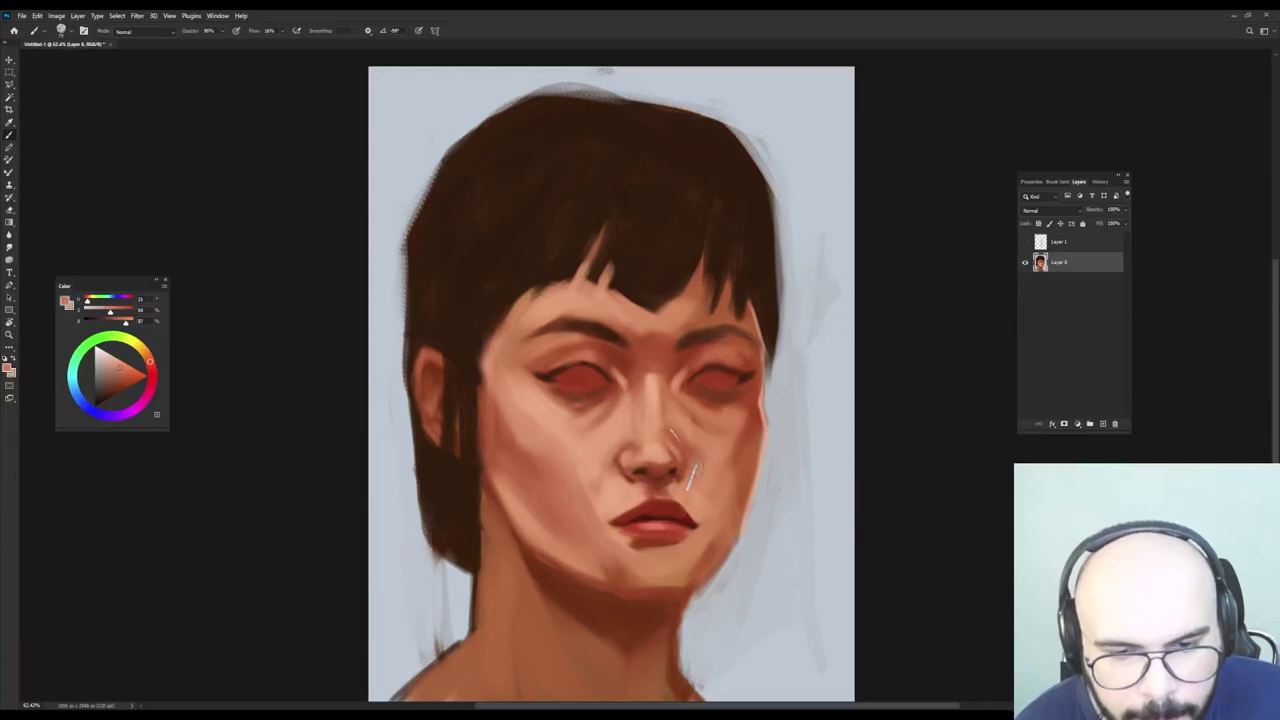
{"action": "left_click", "coordinate": [703, 490], "text": "alt"}
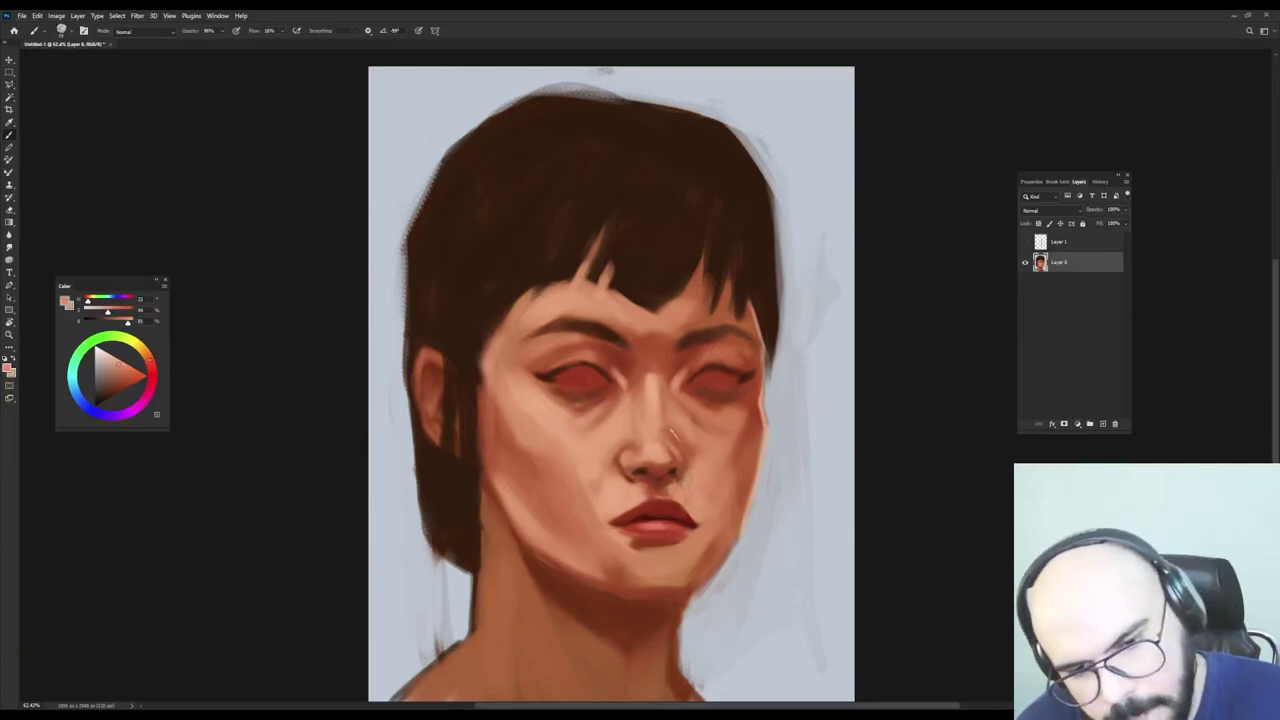
{"action": "left_click", "coordinate": [666, 488], "text": "alt"}
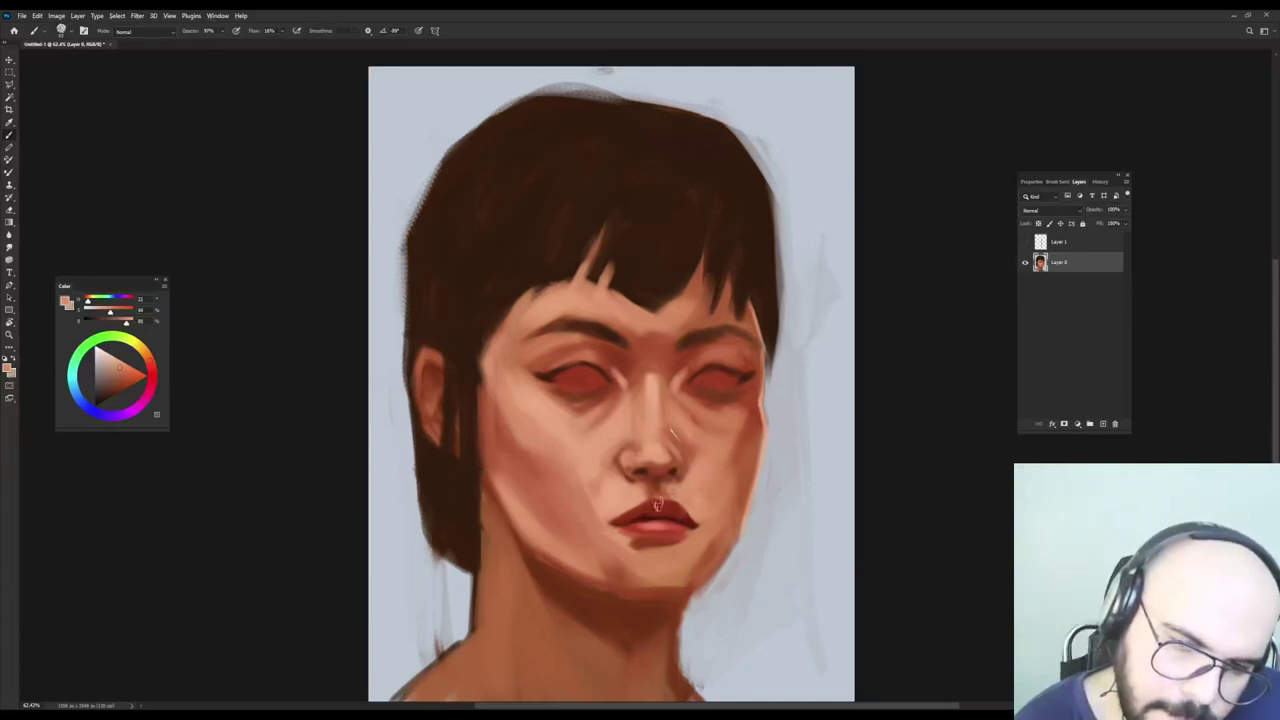
Cover the remaining gap beside the far nose wing and blend the nose's side with sampled light and reddish-brown tones.
{"action": "left_click", "coordinate": [670, 430], "text": "alt"}
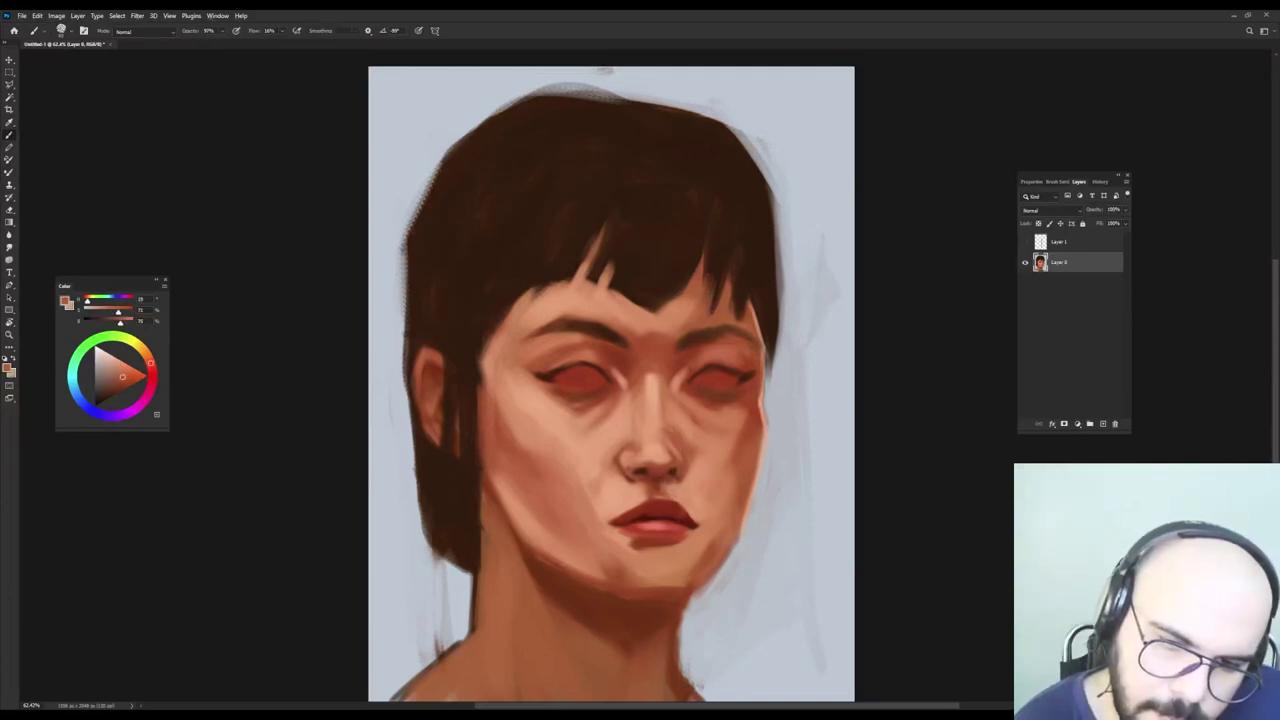
{"action": "left_click", "coordinate": [690, 450], "text": "alt"}
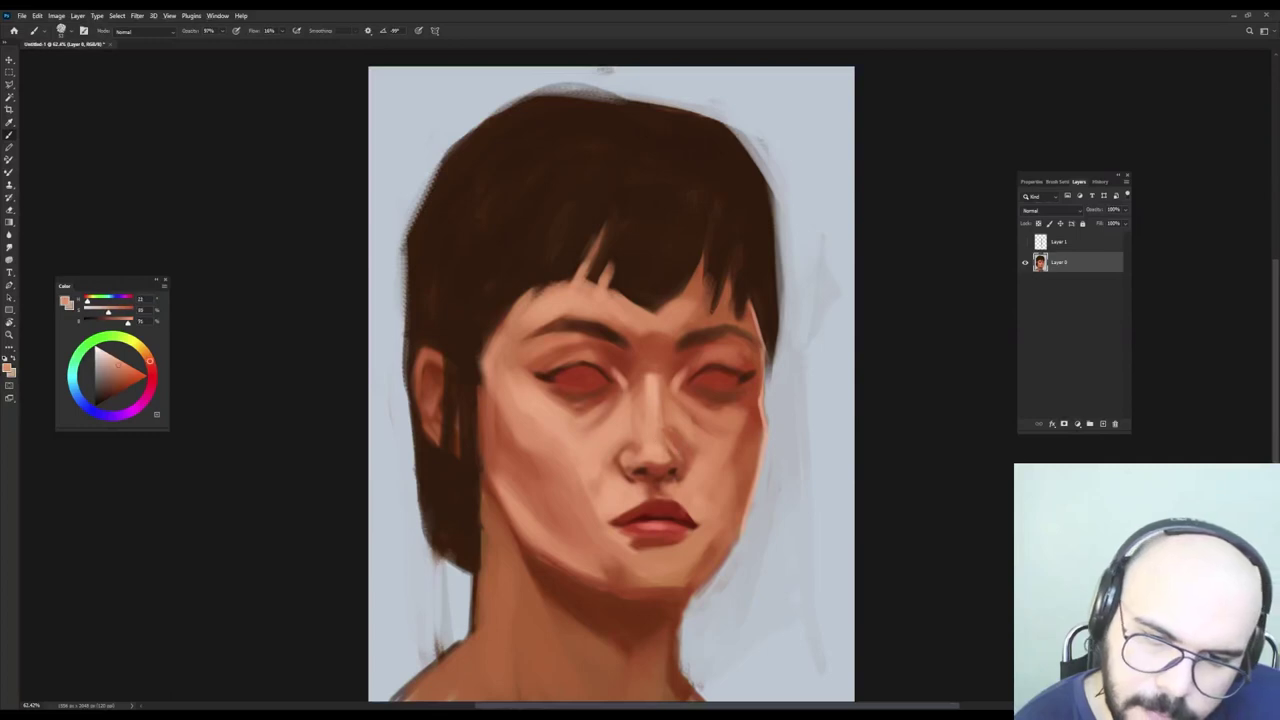
{"action": "left_click", "coordinate": [682, 420], "text": "alt"}
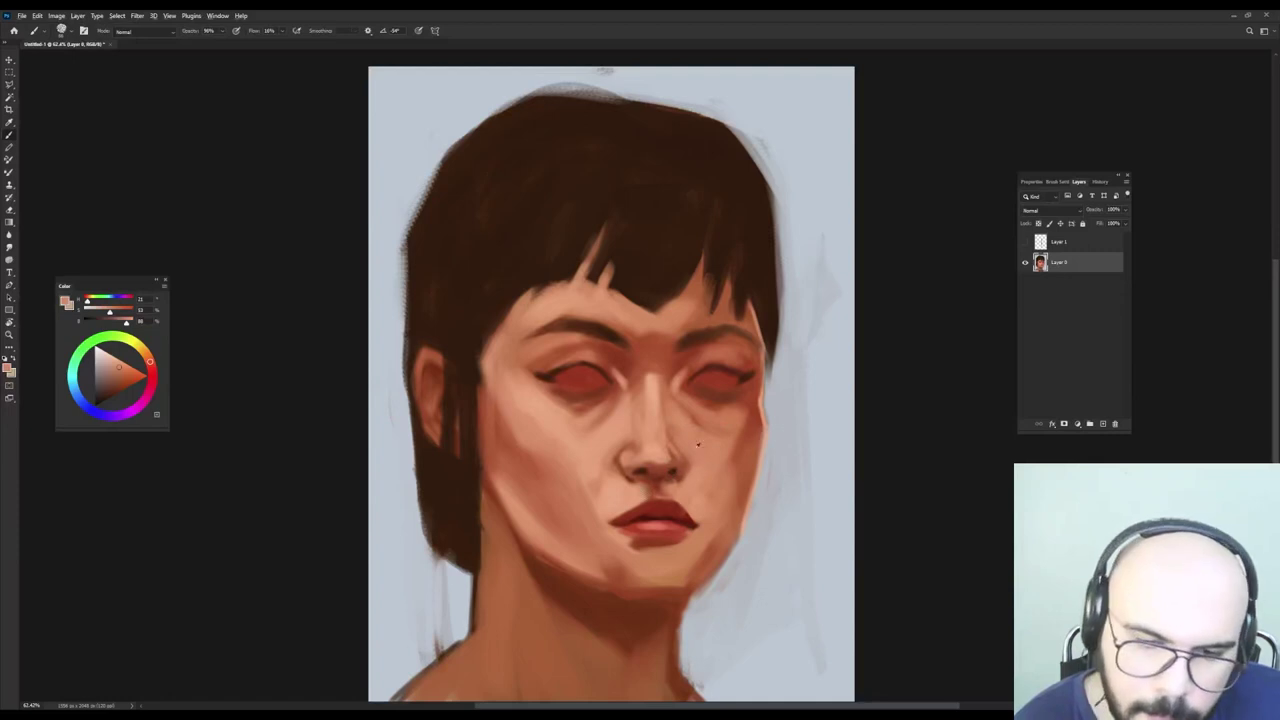
{"action": "left_click", "coordinate": [677, 455], "text": "alt"}
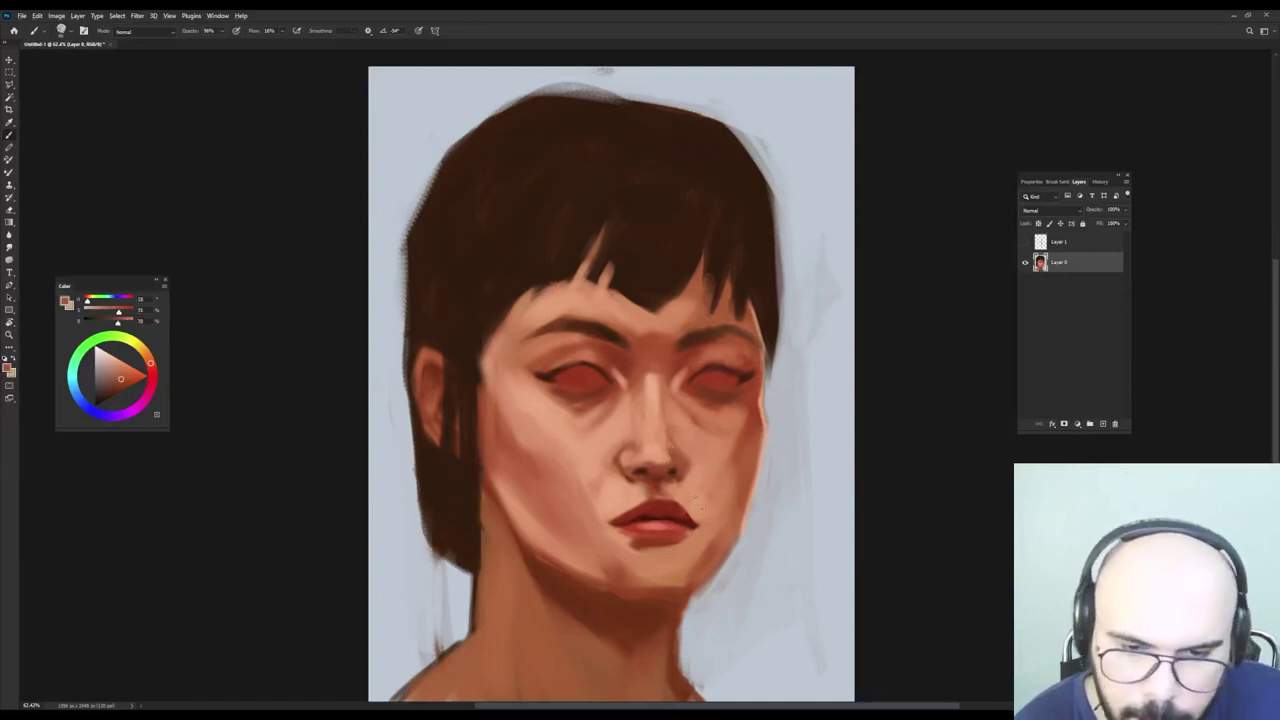
{"action": "left_click", "coordinate": [657, 443], "text": "alt"}
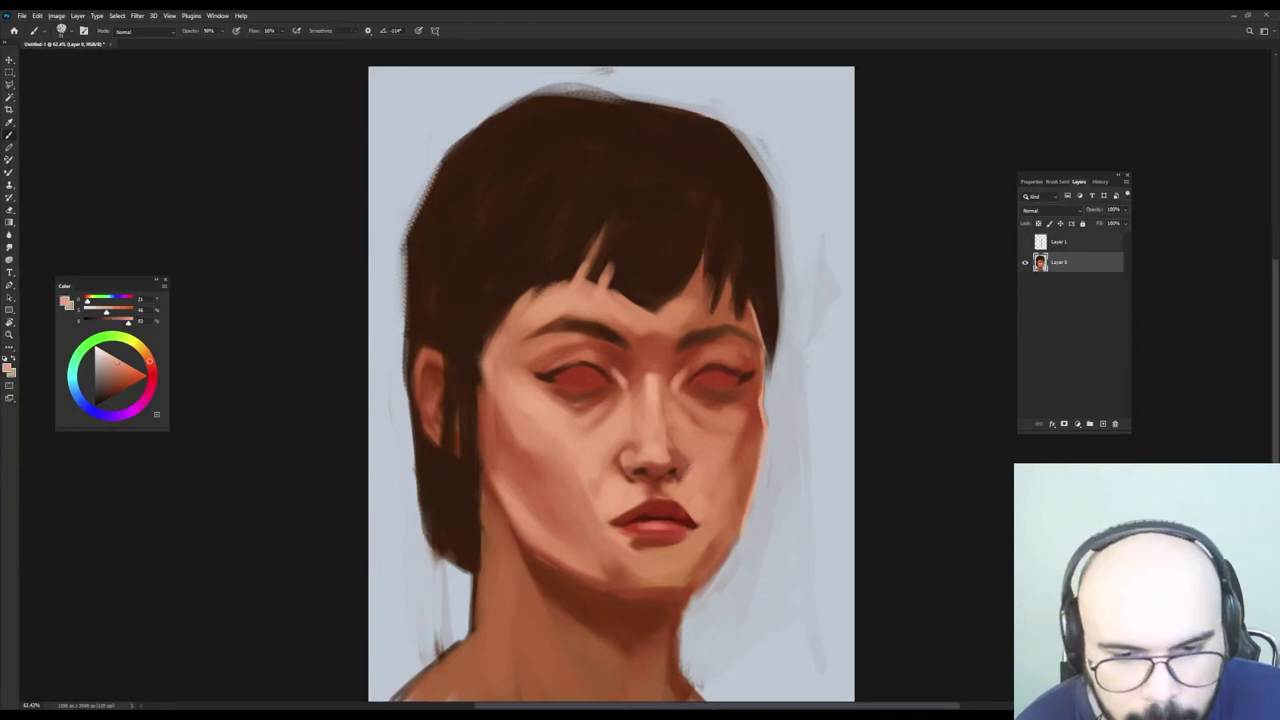
Smooth the far cheek between the nose wing and mouth corner with sampled skin tones, adjusting the brush size.
{"action": "right_click", "coordinate": [693, 466], "text": "alt"}
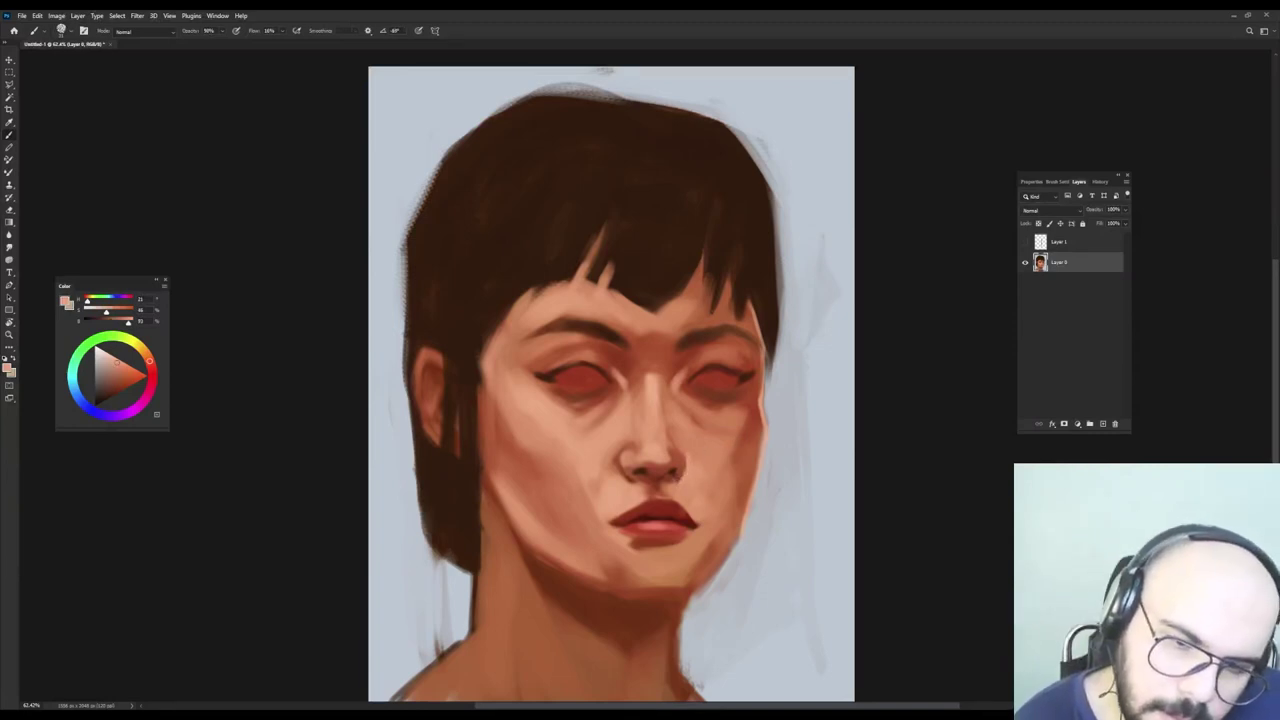
{"action": "right_click", "coordinate": [710, 466], "text": "alt"}
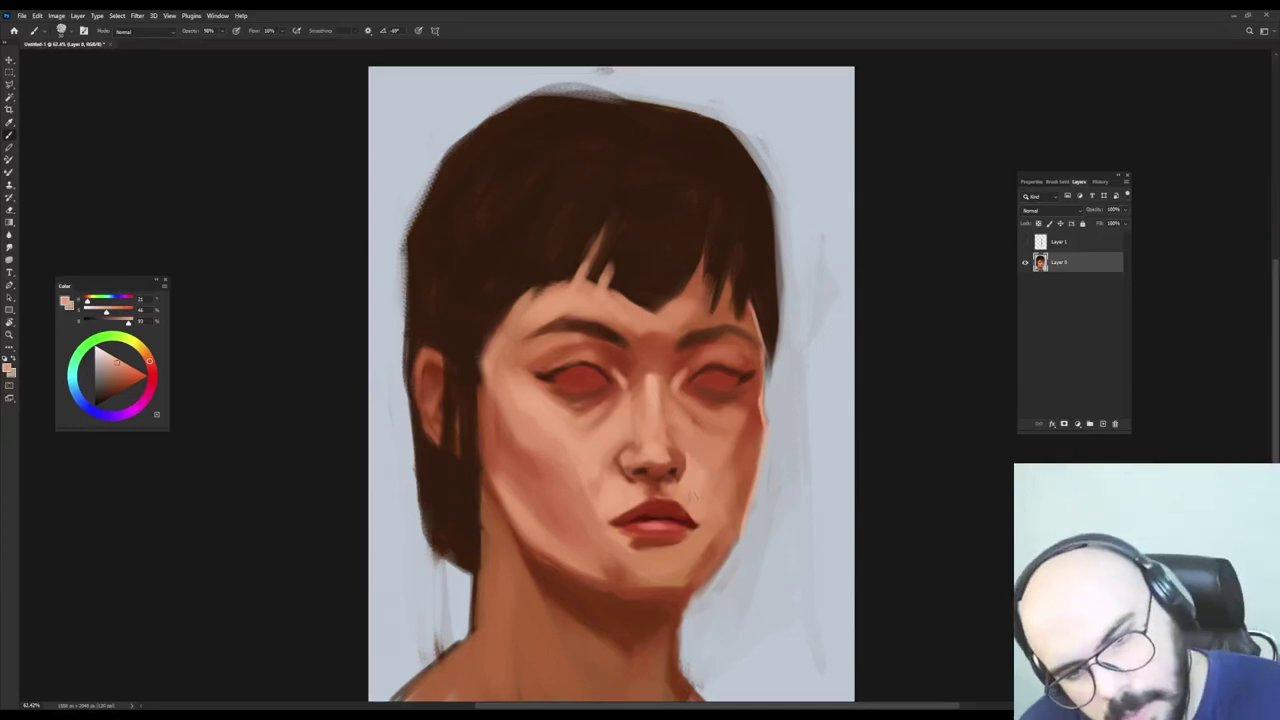
{"action": "left_click", "coordinate": [715, 500], "text": "alt"}
{"action": "right_click", "coordinate": [684, 515], "text": "alt"}
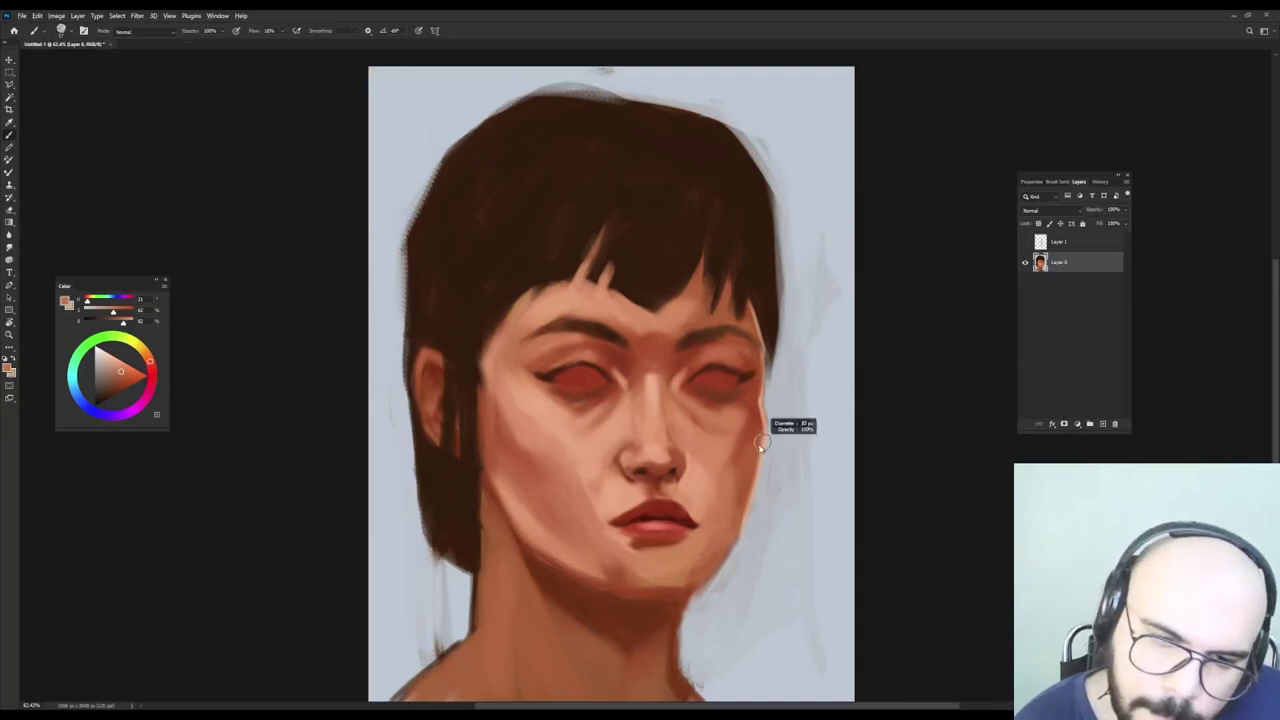
Paint light lower eyelid rims under both eyes with sampled pale skin colour.
{"action": "left_click", "coordinate": [743, 405], "text": "alt"}
{"action": "left_click", "coordinate": [717, 384], "text": "alt"}
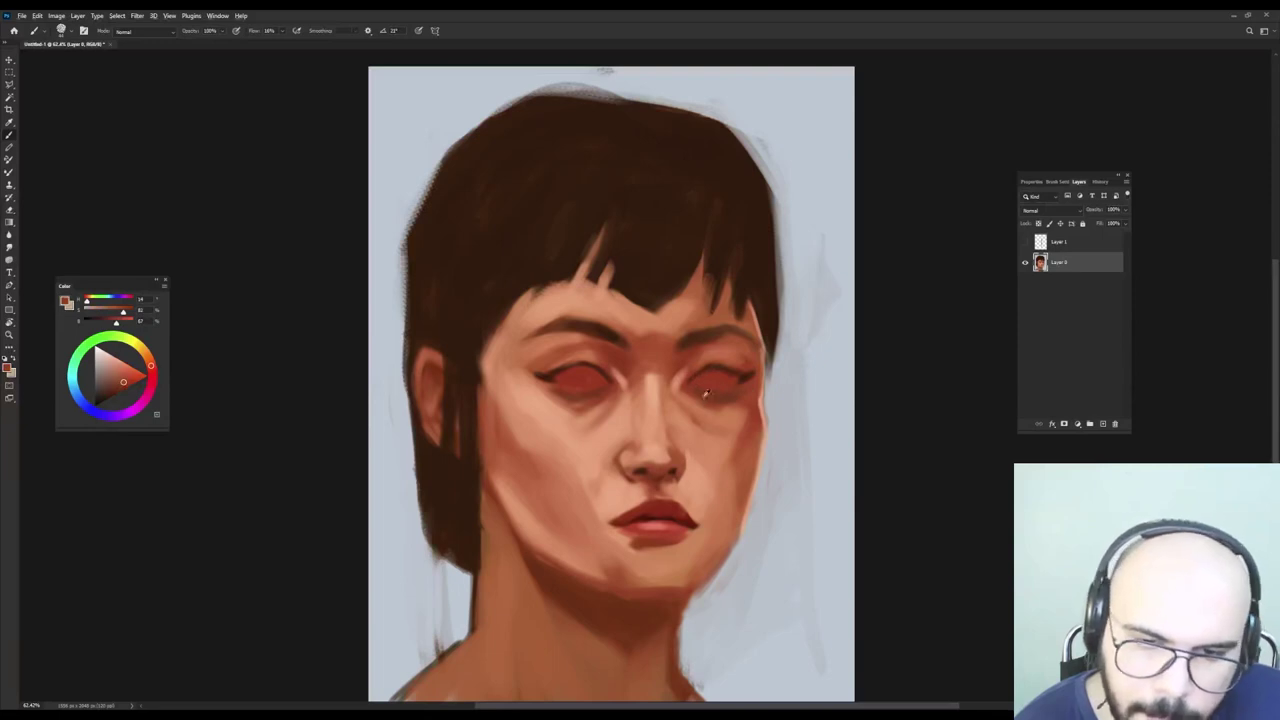
{"action": "left_click", "coordinate": [649, 390], "text": "alt"}
{"action": "mouse_move", "coordinate": [585, 388]}
{"action": "left_mouse_down"}
{"action": "mouse_move", "coordinate": [556, 390]}
{"action": "mouse_move", "coordinate": [613, 382]}
{"action": "mouse_move", "coordinate": [572, 393]}
{"action": "left_mouse_up"}
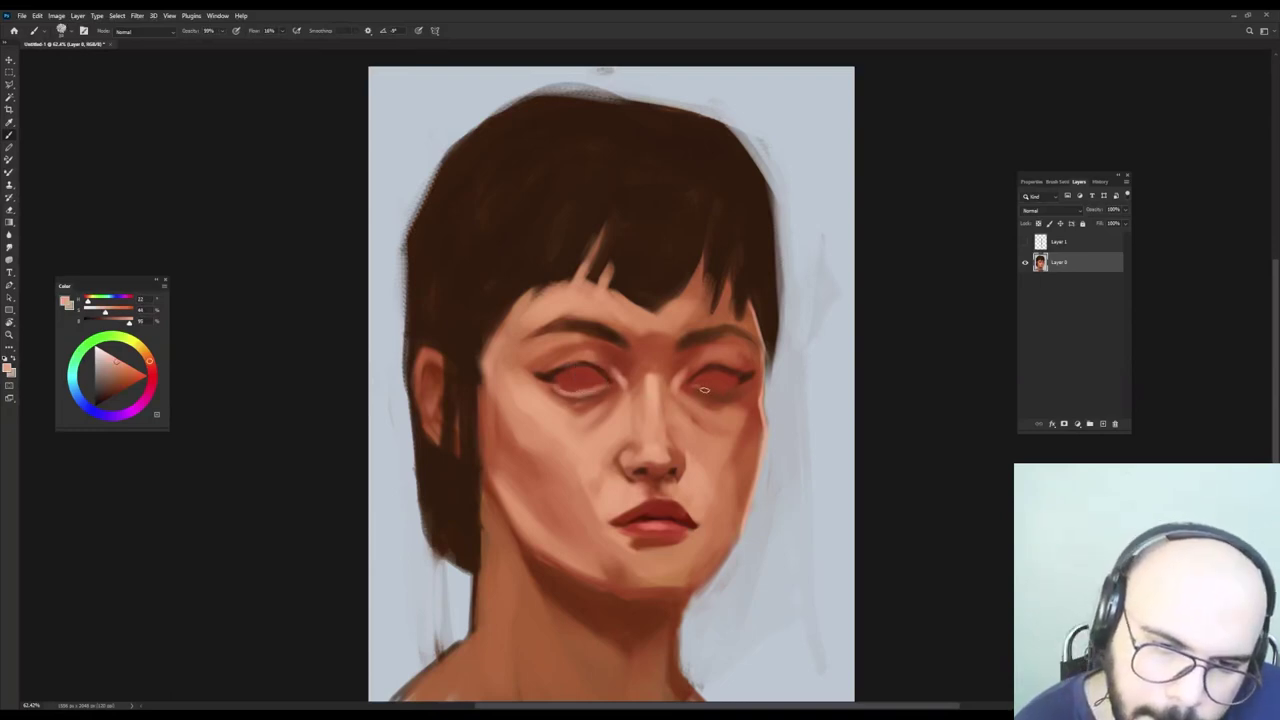
{"action": "left_click_drag", "start_coordinate": [704, 390], "coordinate": [736, 374]}
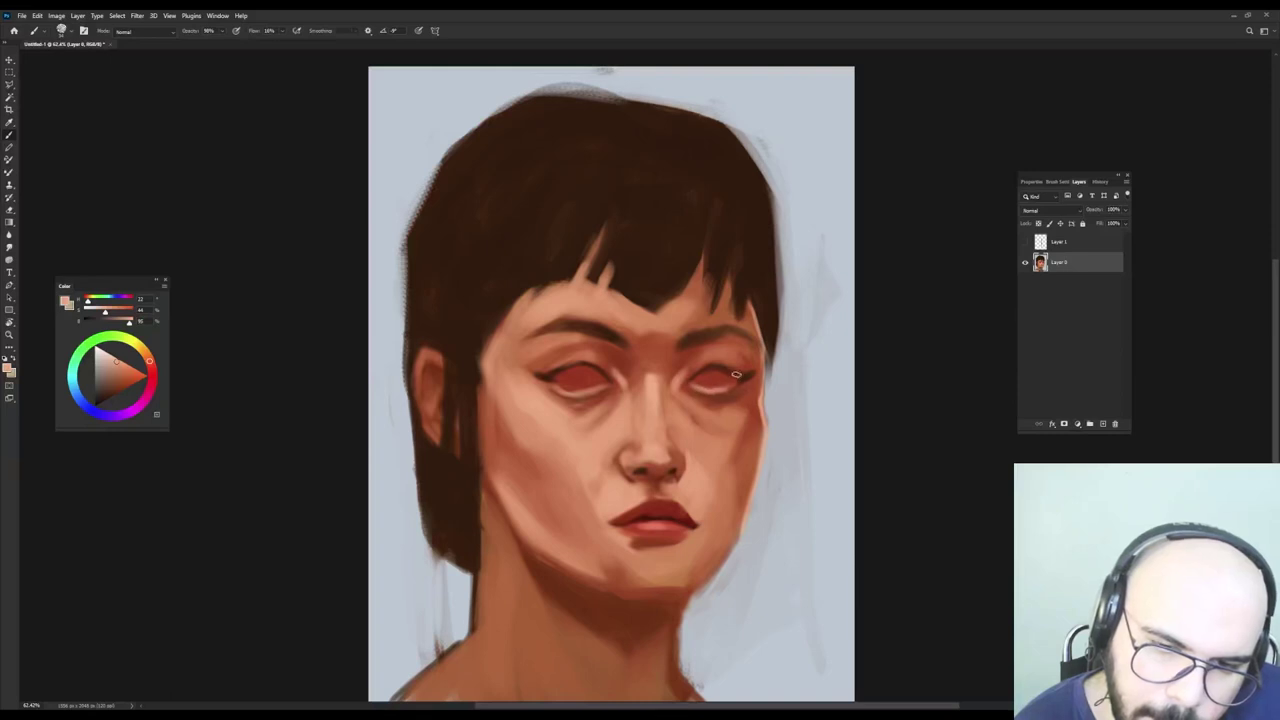
{"action": "left_click", "coordinate": [608, 356], "text": "alt"}
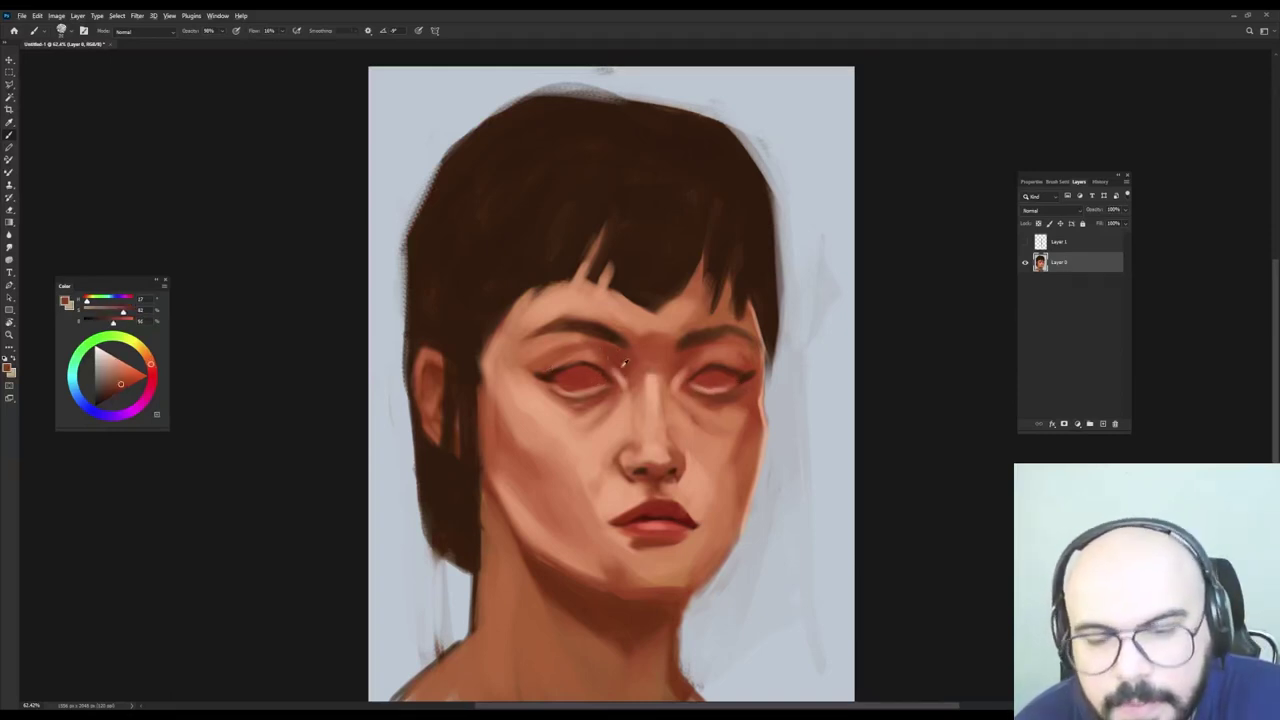
Paint the near eye's upper lid crease with a darker, more saturated version of the sampled reddish brown.
{"action": "left_click", "coordinate": [624, 362], "text": "alt"}
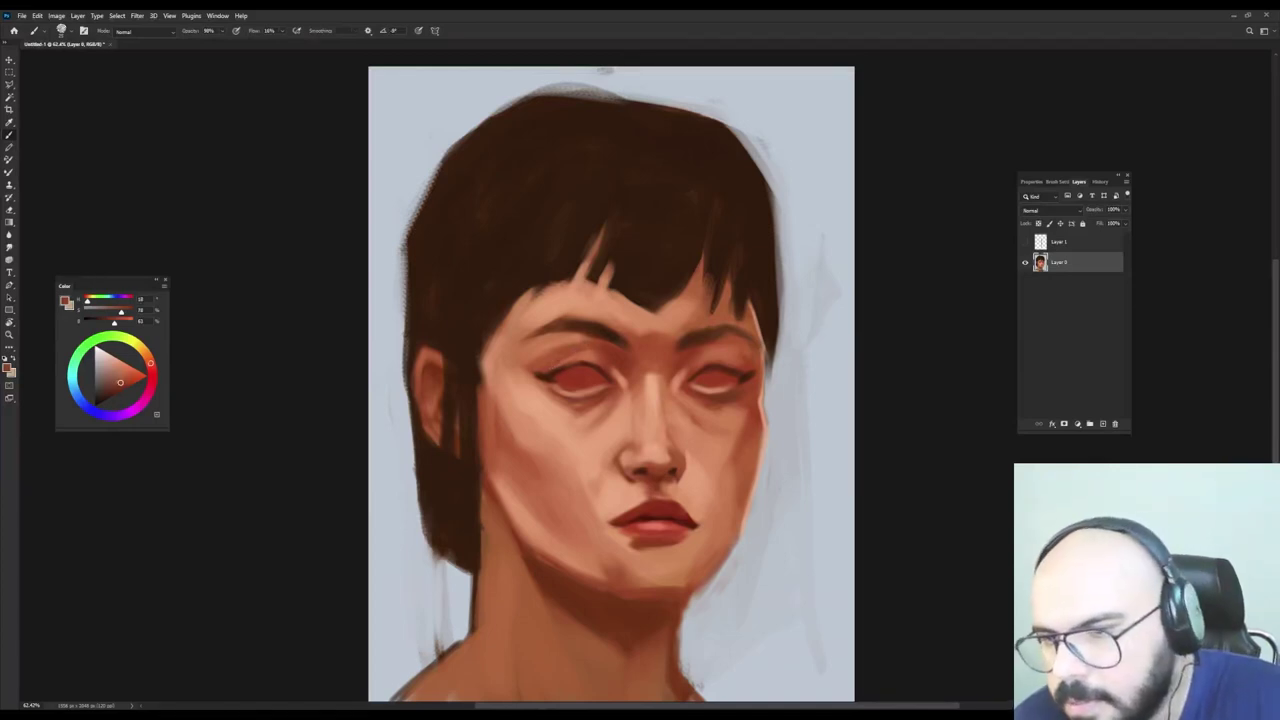
{"action": "left_click_drag", "start_coordinate": [120, 383], "coordinate": [123, 390]}
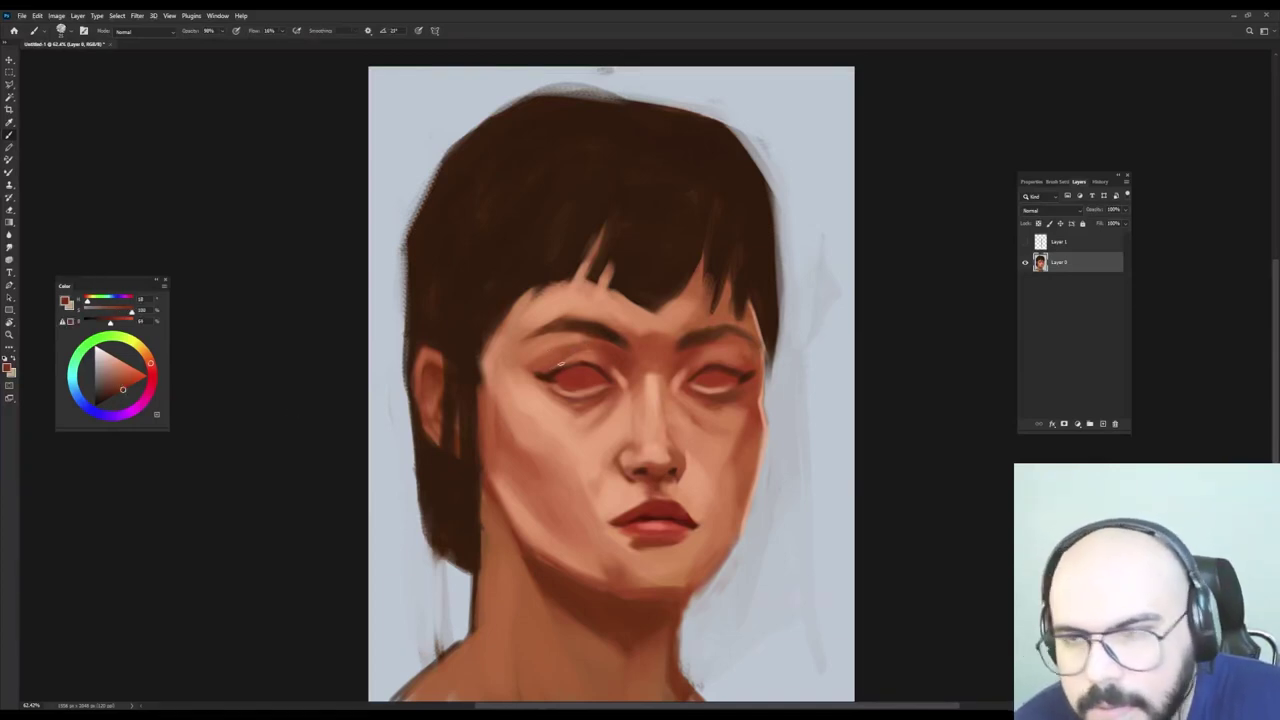
{"action": "left_click_drag", "start_coordinate": [541, 375], "coordinate": [601, 360]}
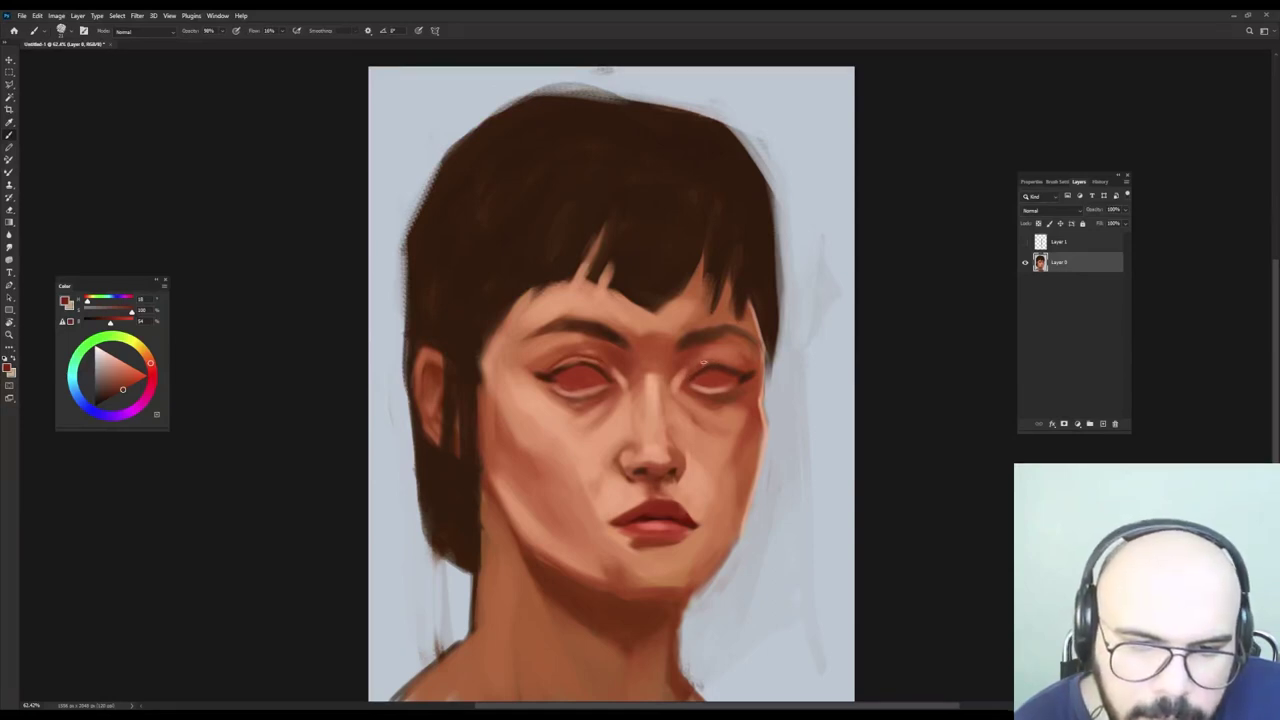
Refine the far eye's upper lid with sampled pinkish skin tones.
{"action": "left_click", "coordinate": [730, 349], "text": "alt"}
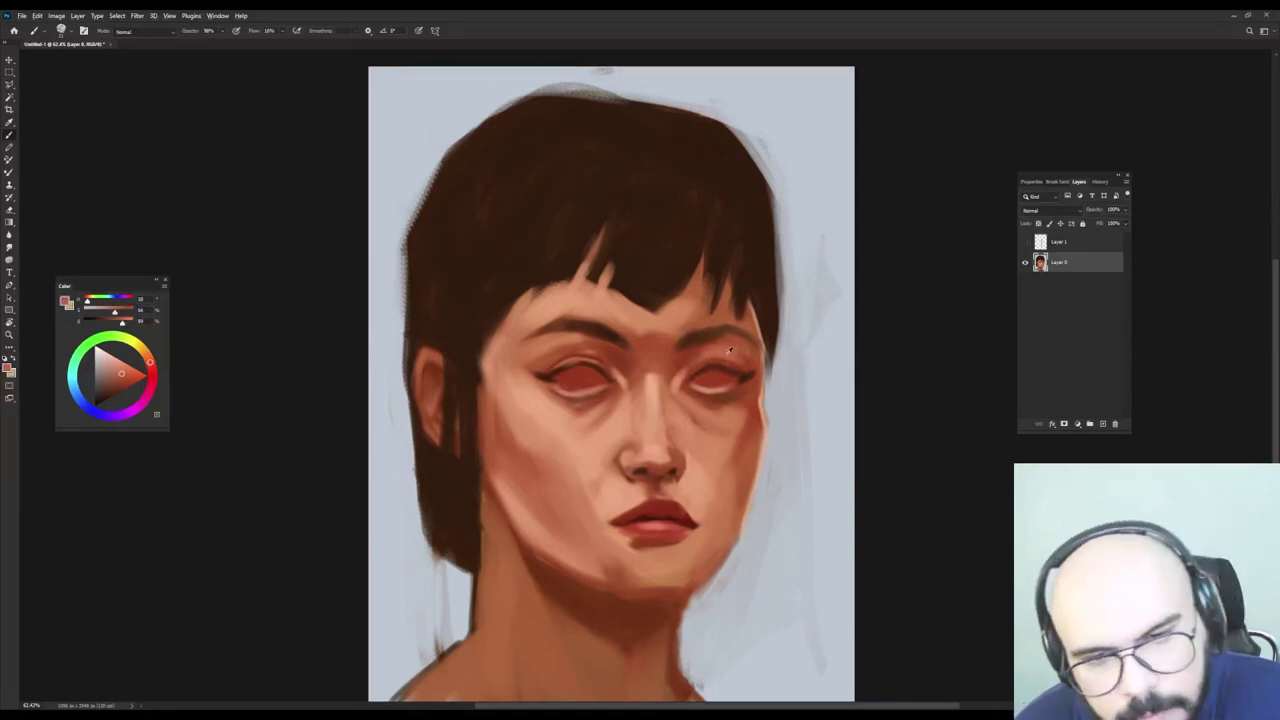
{"action": "left_click", "coordinate": [690, 323], "text": "alt"}
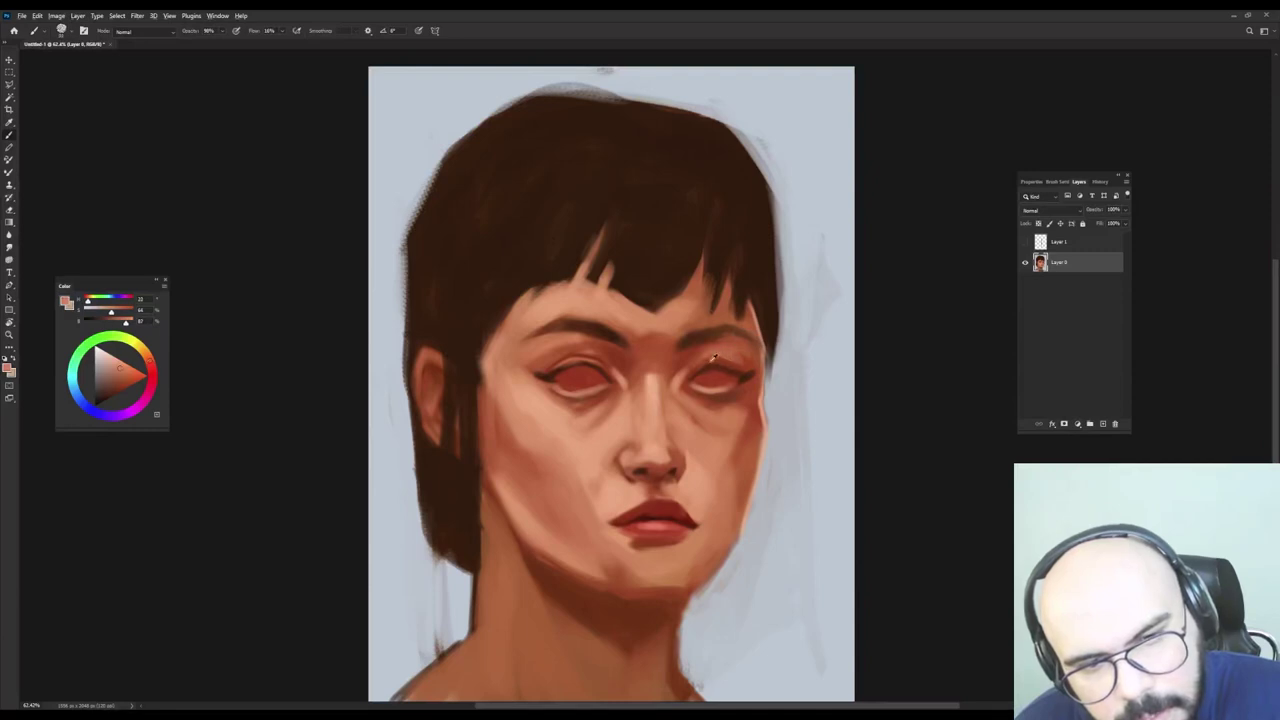
{"action": "left_click_drag", "start_coordinate": [708, 365], "coordinate": [715, 363]}
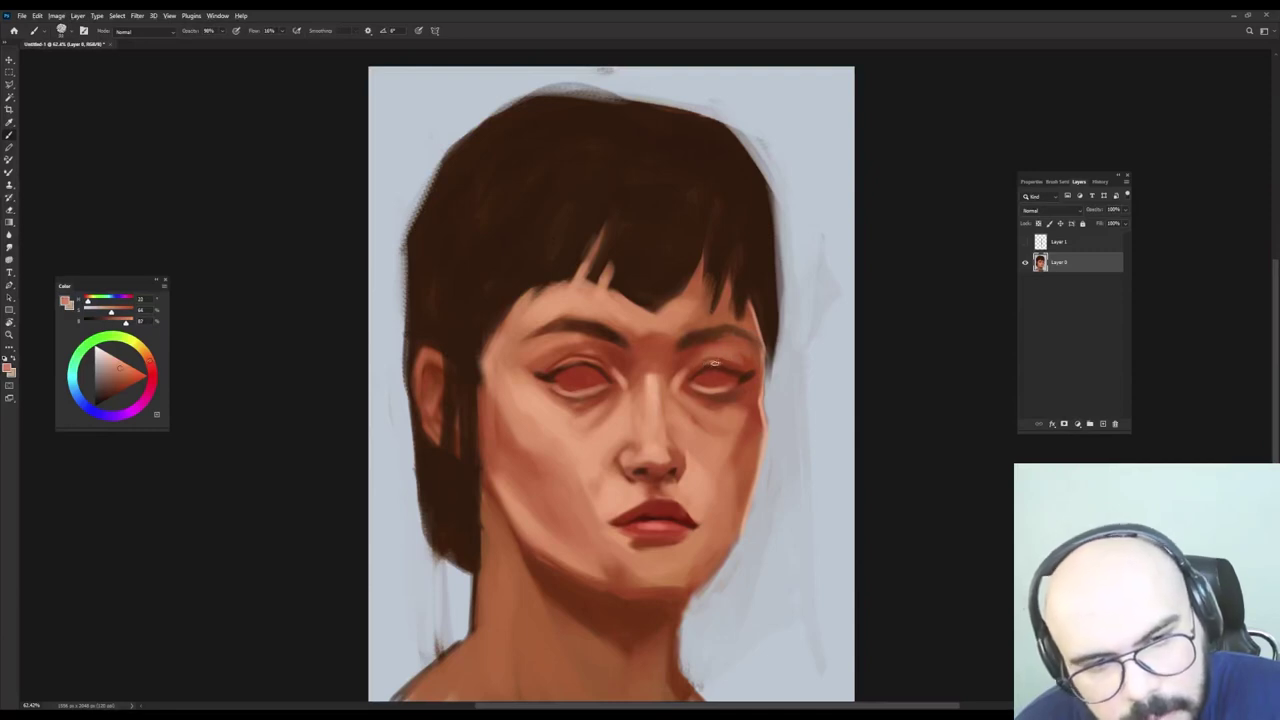
{"action": "left_click", "coordinate": [718, 360], "text": "alt"}
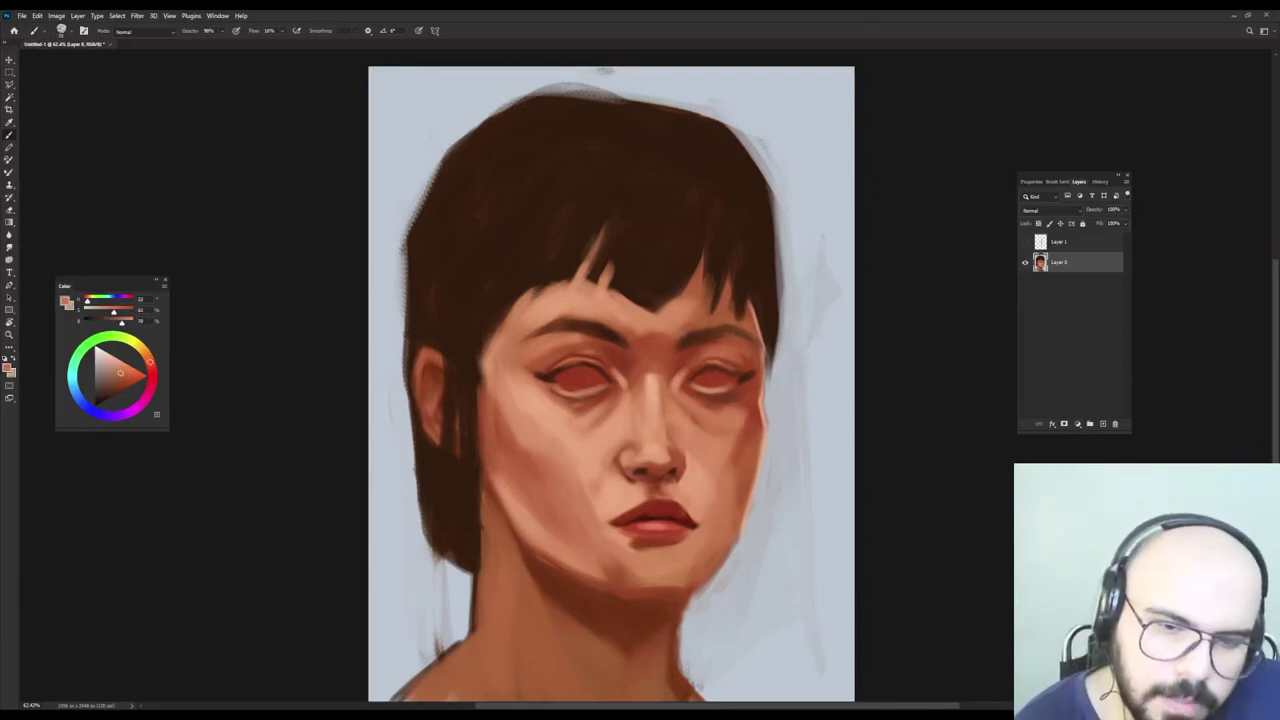
Strengthen the far eye's upper lash line and outer corner with sampled dark brown, adjusting the brush size.
{"action": "left_click", "coordinate": [747, 377], "text": "alt"}
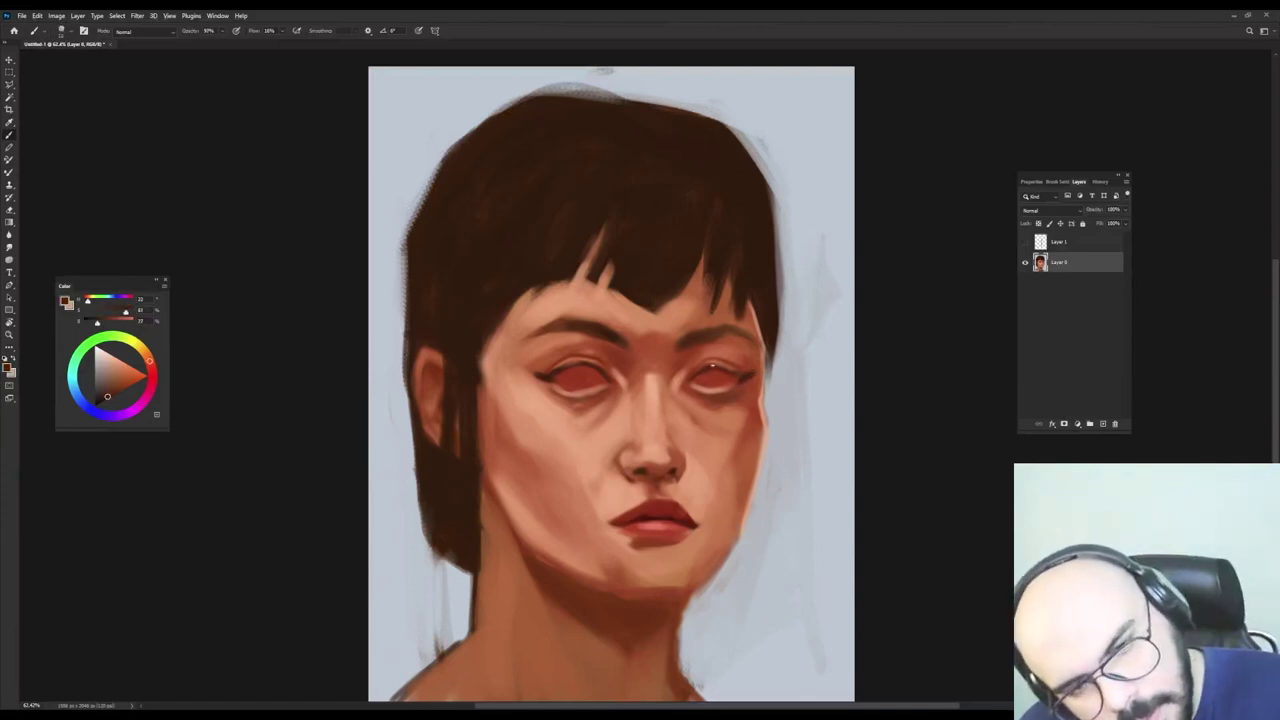
{"action": "right_click", "coordinate": [727, 369], "text": "alt"}
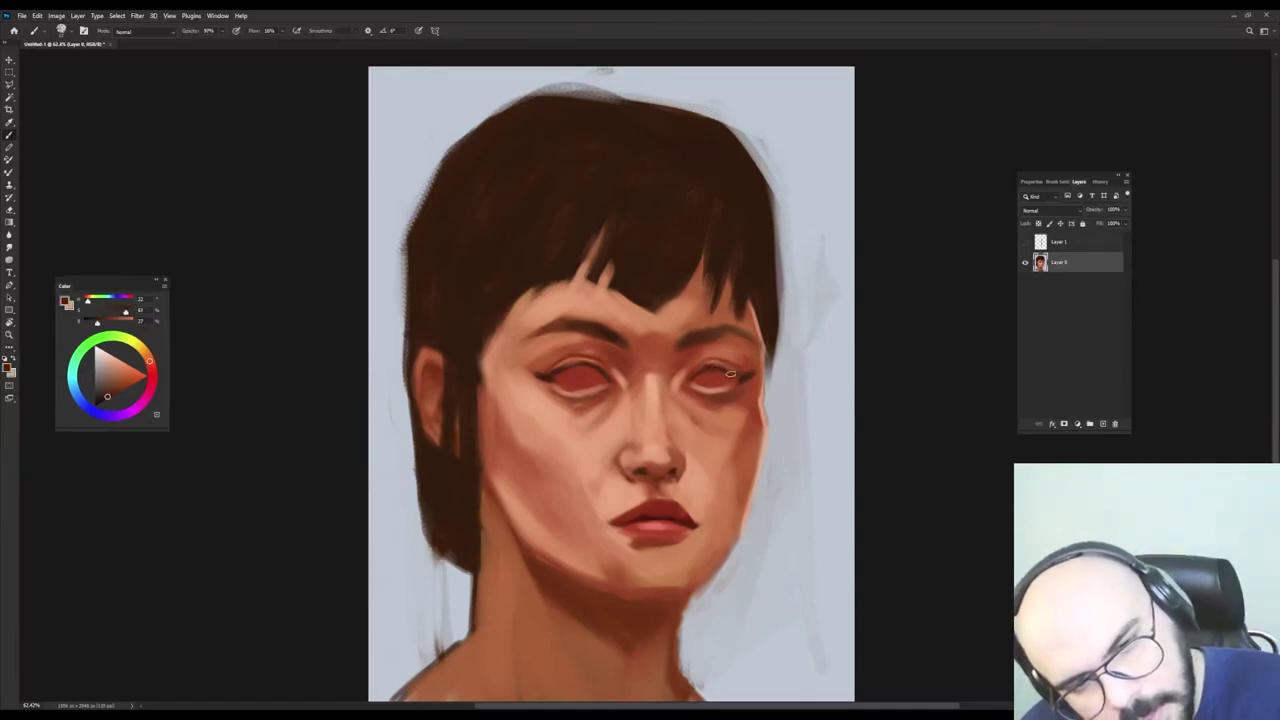
{"action": "mouse_move", "coordinate": [717, 367]}
{"action": "left_mouse_down"}
{"action": "mouse_move", "coordinate": [692, 400]}
{"action": "mouse_move", "coordinate": [737, 377]}
{"action": "left_mouse_up"}
{"action": "right_click", "coordinate": [691, 399], "text": "alt"}
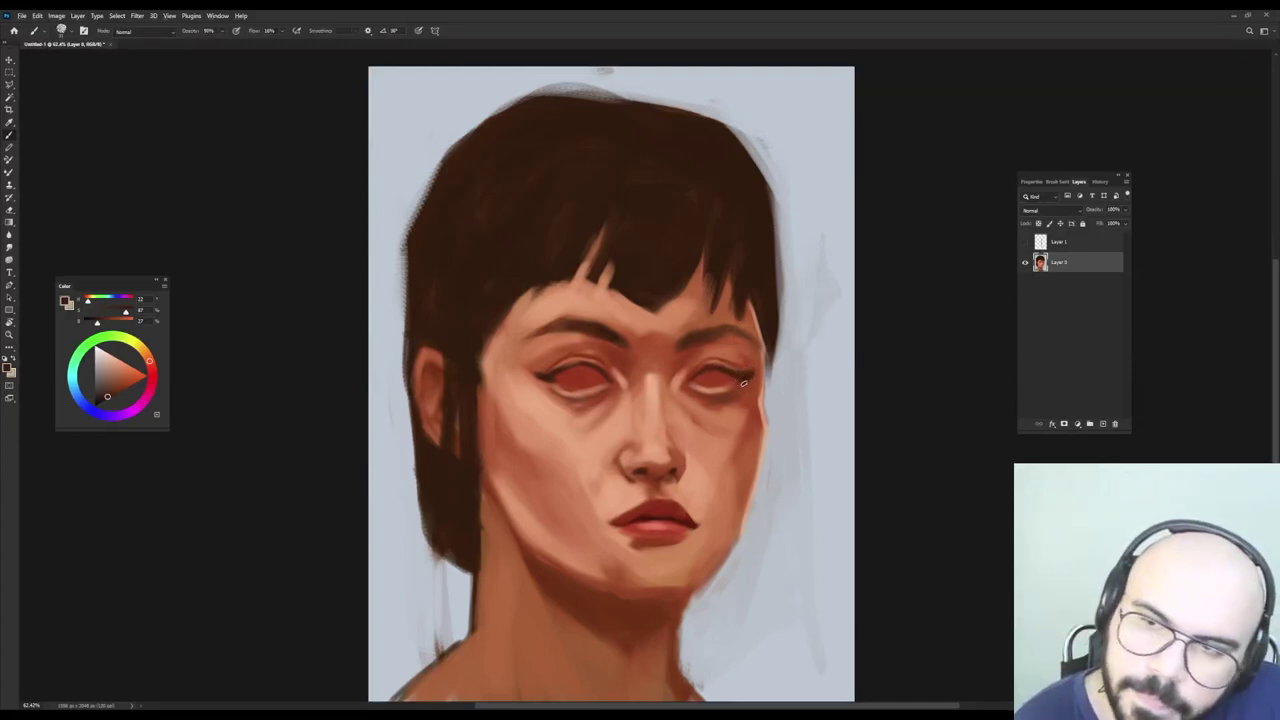
{"action": "left_click", "coordinate": [751, 366], "text": "alt"}
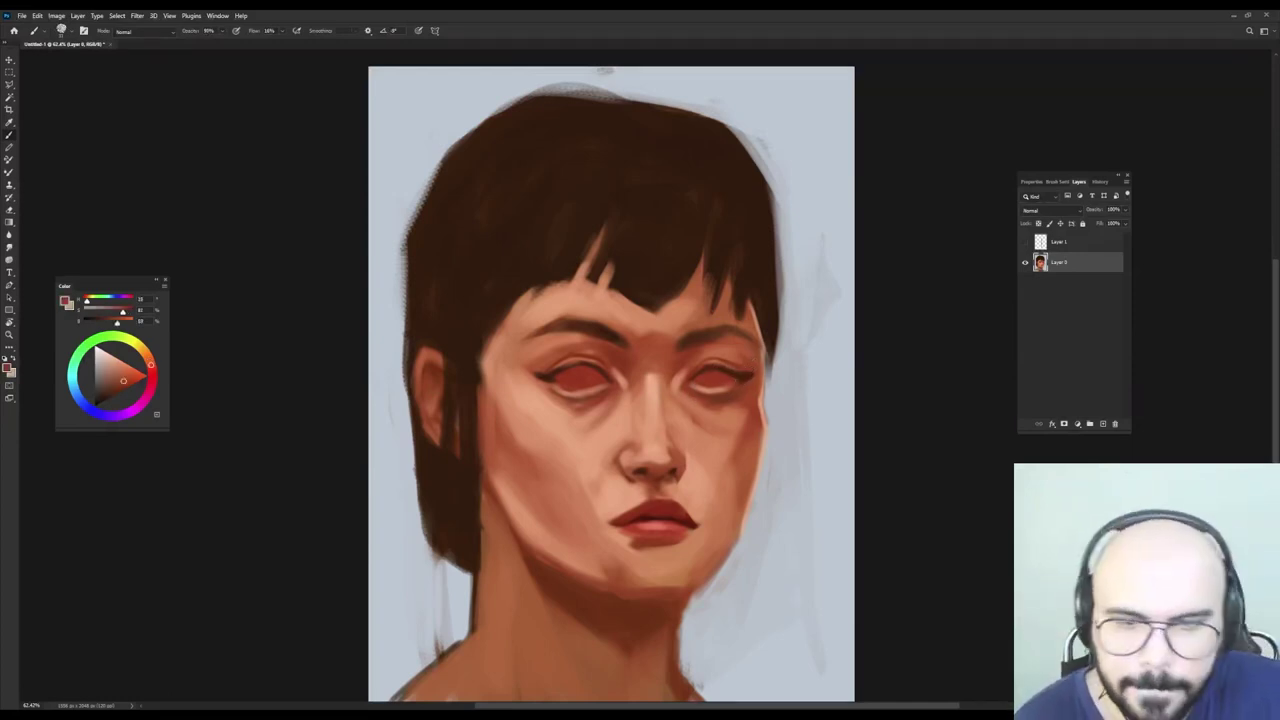
Paint dark brown lashes at the near eye's outer corner and soften the lower lid with sampled skin tones.
{"action": "left_click", "coordinate": [549, 372], "text": "alt"}
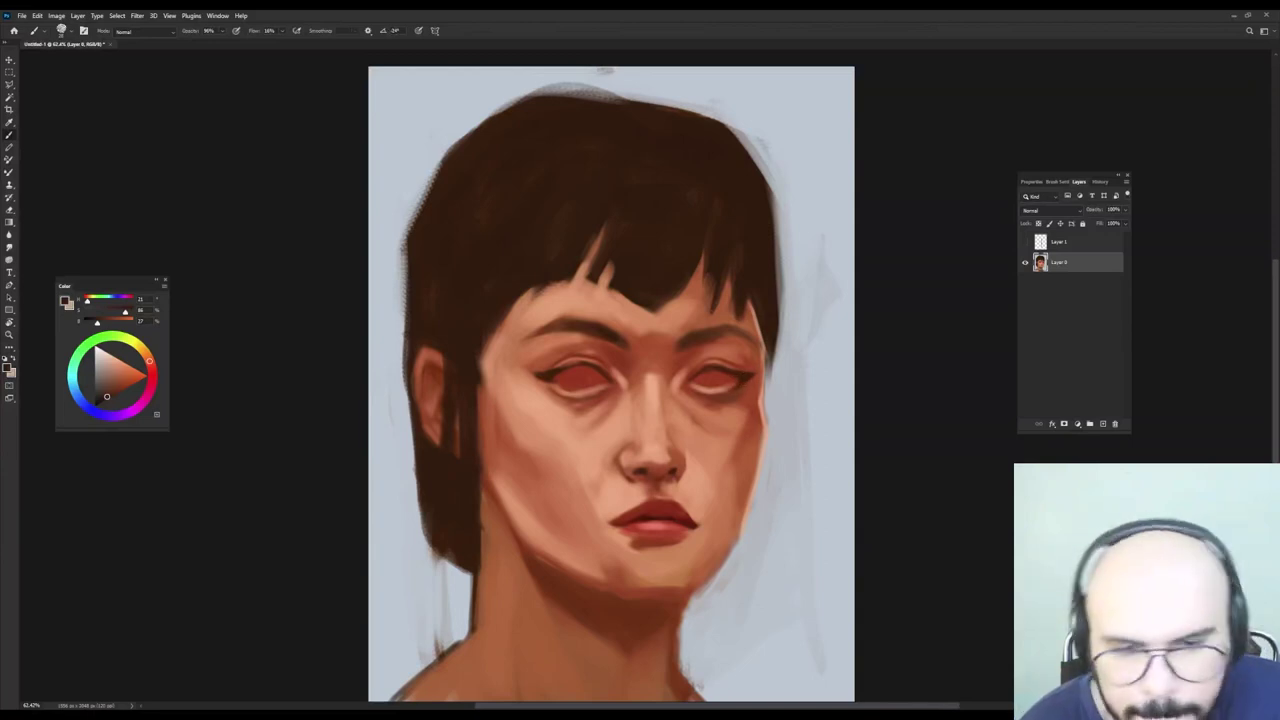
{"action": "left_click_drag", "start_coordinate": [545, 378], "coordinate": [558, 395]}
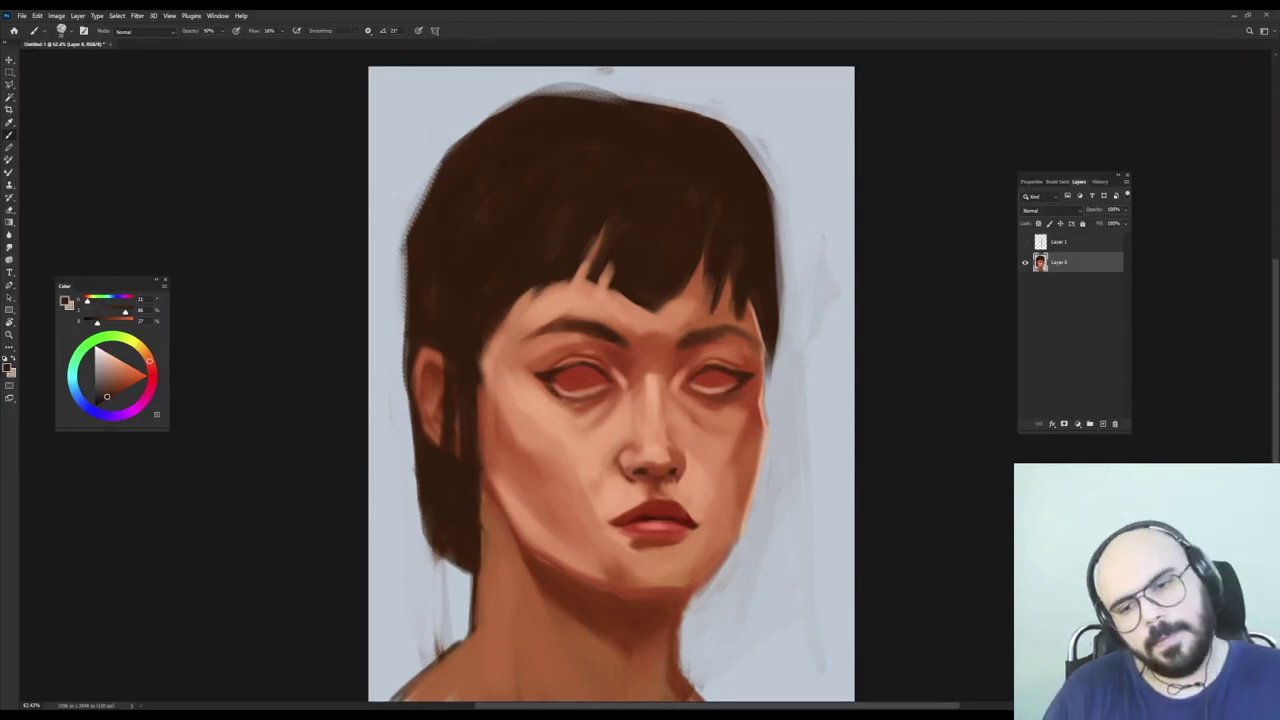
{"action": "left_click", "coordinate": [569, 401], "text": "alt"}
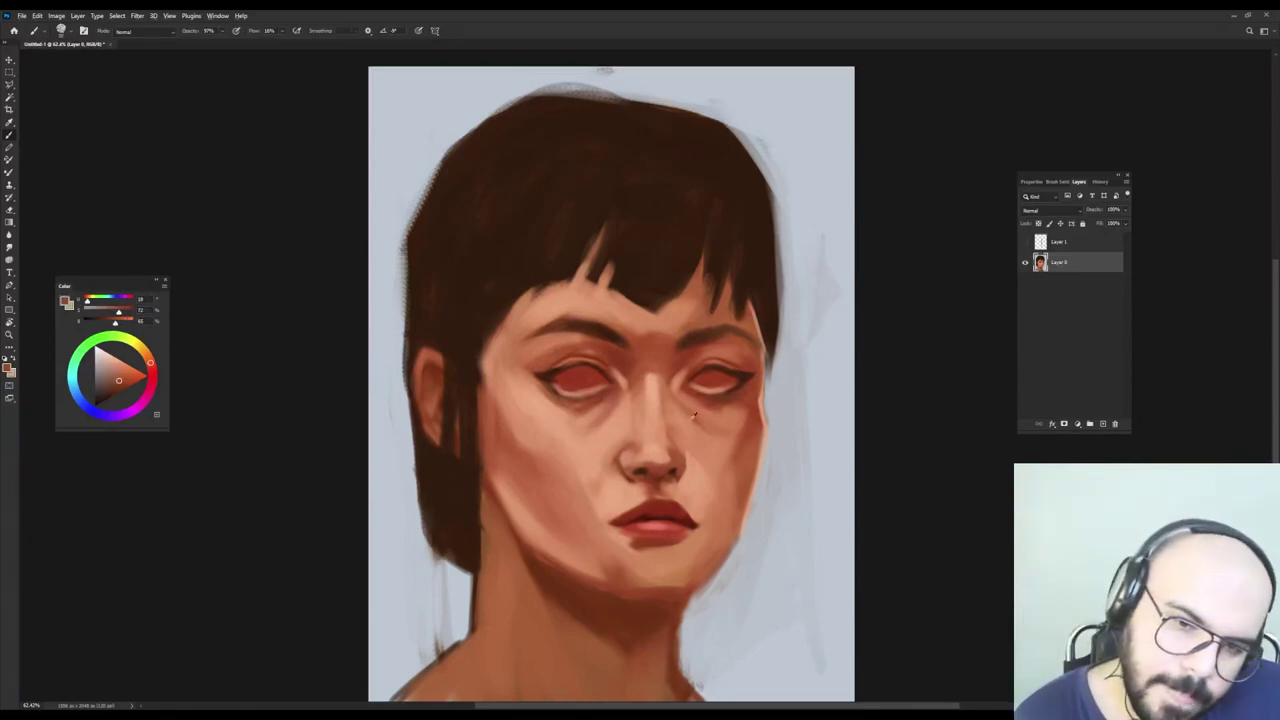
{"action": "left_click", "coordinate": [545, 400], "text": "alt"}
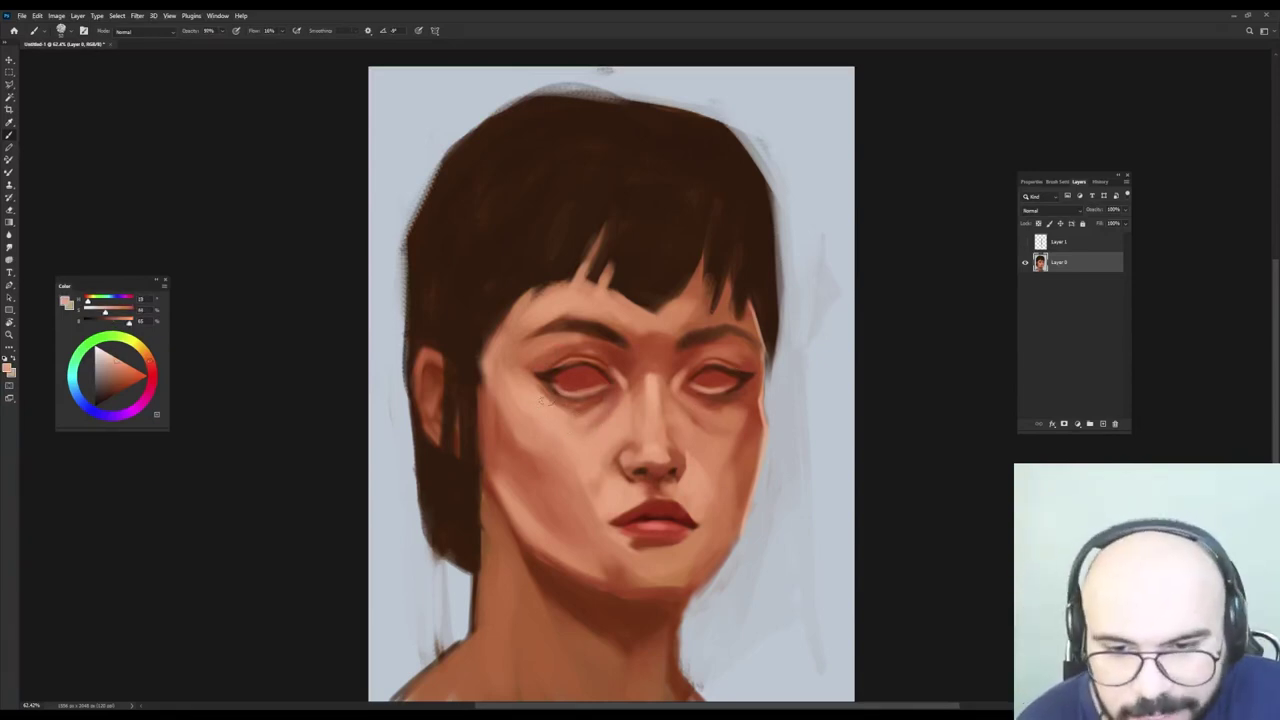
Smooth the far cheek below the eye with sampled skin tones, adjusting the brush size.
{"action": "left_click", "coordinate": [729, 412], "text": "alt"}
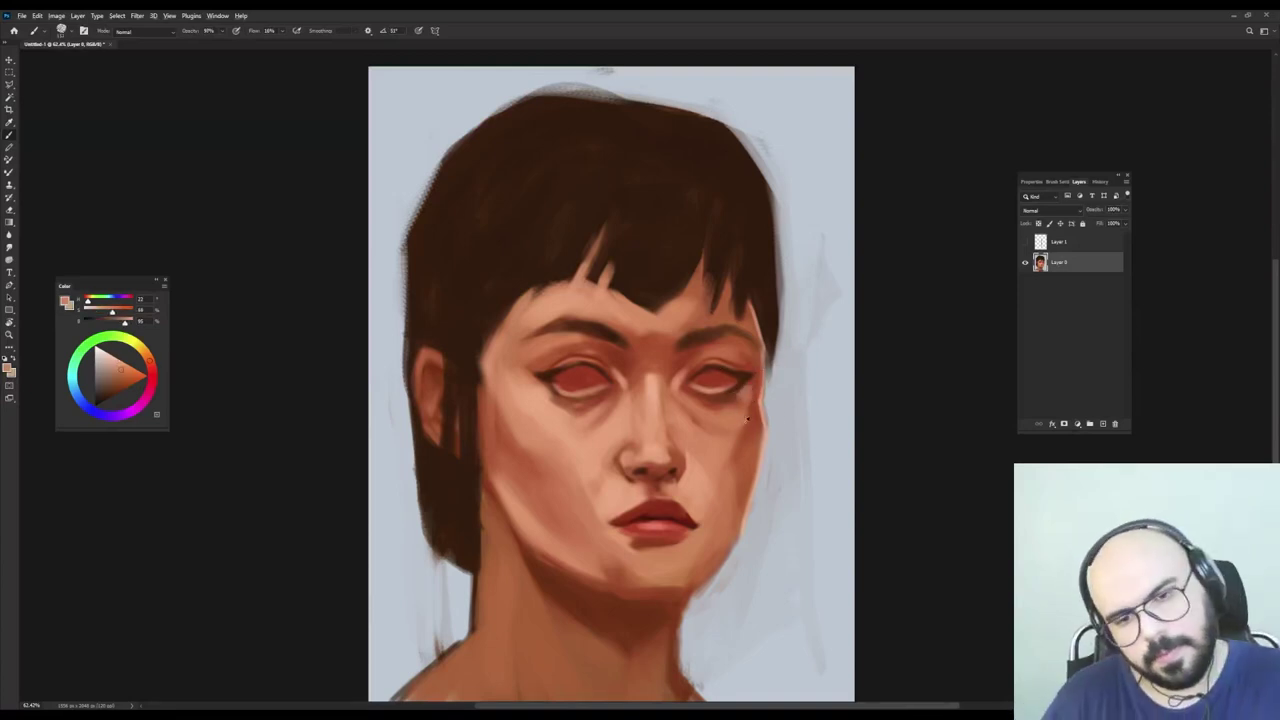
{"action": "left_click_drag", "start_coordinate": [737, 431], "coordinate": [732, 441]}
{"action": "left_click", "coordinate": [724, 433], "text": "alt"}
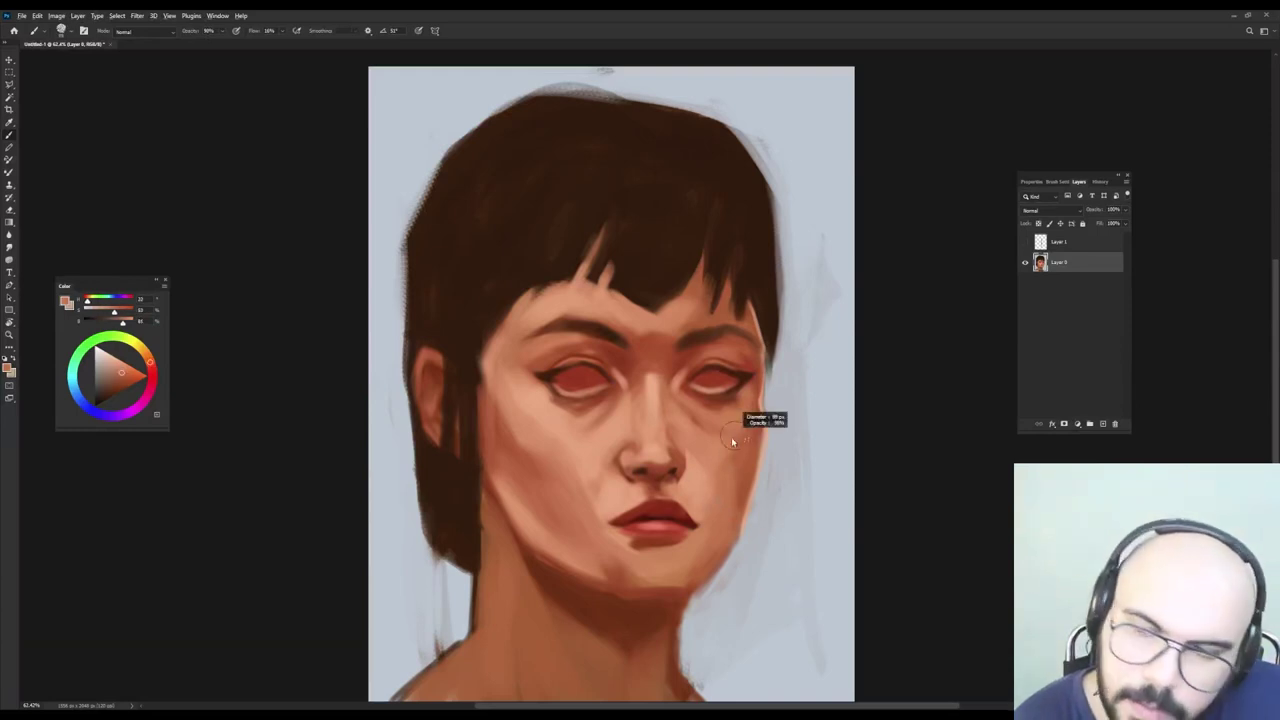
{"action": "left_click", "coordinate": [771, 406], "text": "alt"}
Fill the hair beside the far temple with sampled dark brown and trim its outer edge with the grey-blue background colour.
{"action": "left_click", "coordinate": [752, 284], "text": "alt"}
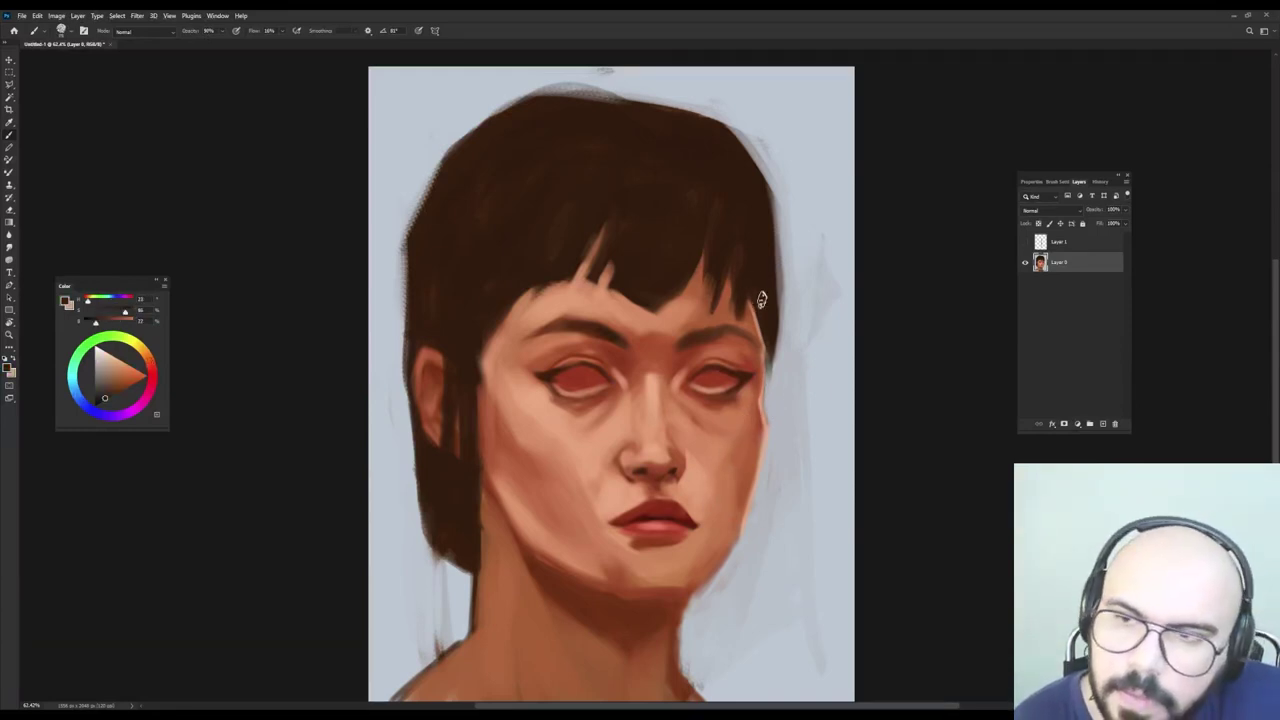
{"action": "mouse_move", "coordinate": [757, 308]}
{"action": "left_mouse_down"}
{"action": "mouse_move", "coordinate": [769, 372]}
{"action": "mouse_move", "coordinate": [782, 266]}
{"action": "left_mouse_up"}
{"action": "right_click", "coordinate": [777, 362], "text": "alt"}
{"action": "left_click", "coordinate": [777, 383], "text": "alt"}
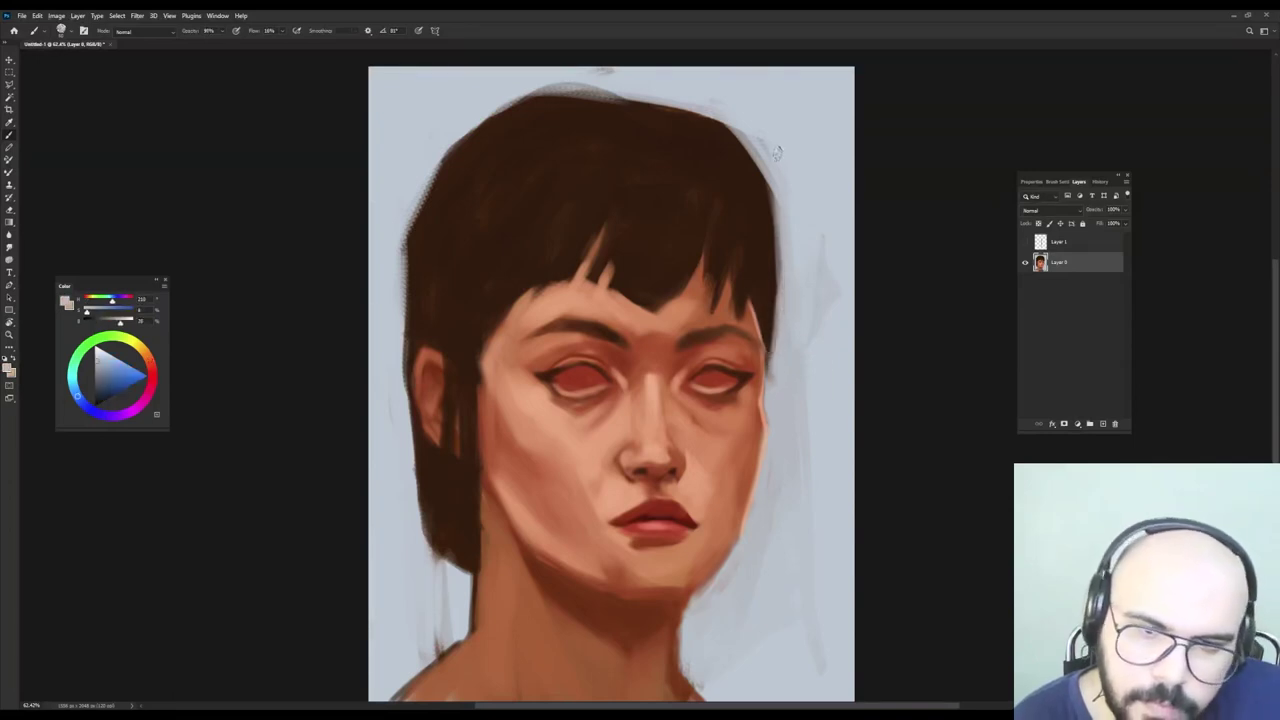
{"action": "left_click_drag", "start_coordinate": [778, 200], "coordinate": [776, 368]}
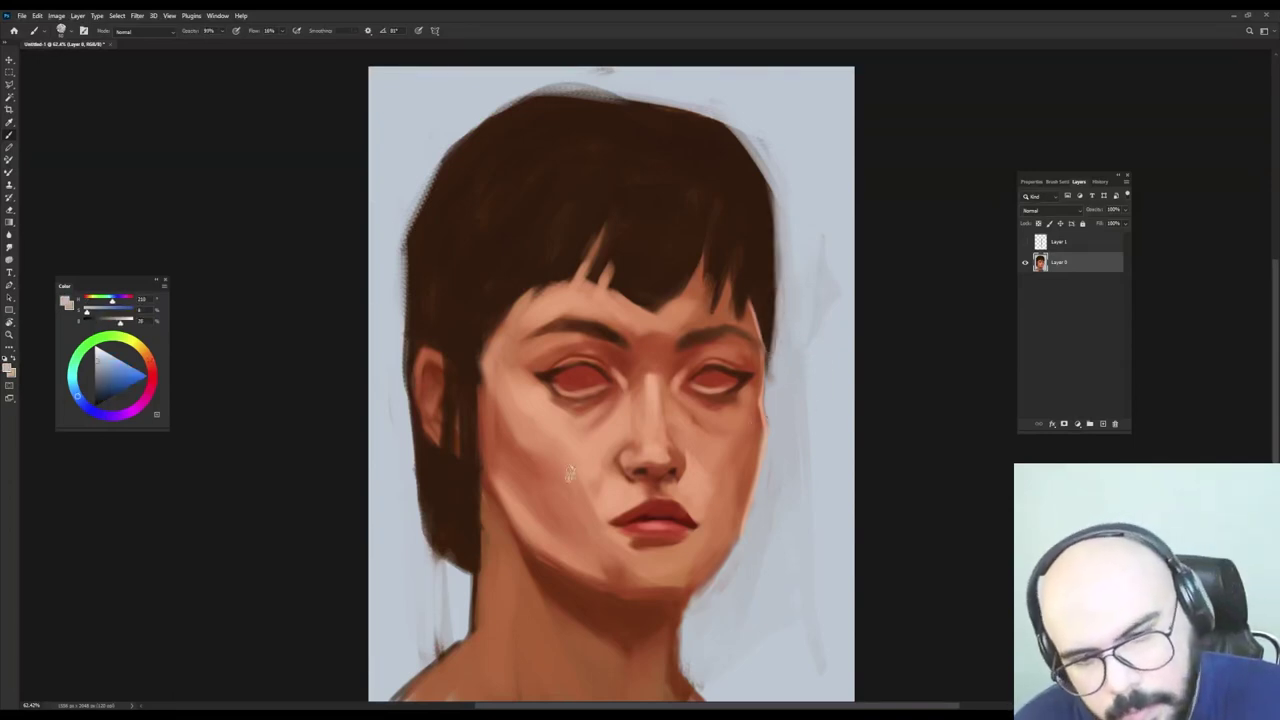
Paint a saturated red band along the jawline and chin, and clean the far jaw's edge with sampled background colour.
{"action": "left_click", "coordinate": [580, 378], "text": "alt"}
{"action": "right_click", "coordinate": [517, 483], "text": "alt"}
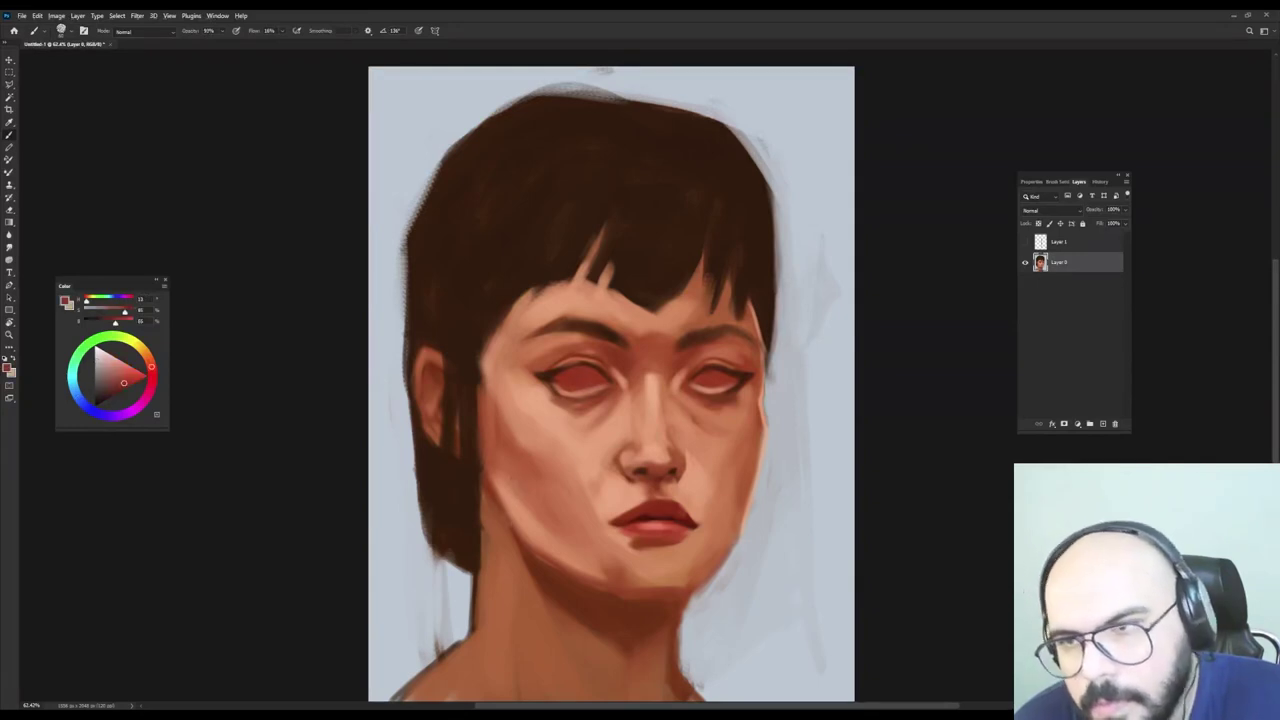
{"action": "right_click", "coordinate": [517, 500], "text": "alt"}
{"action": "mouse_move", "coordinate": [494, 482]}
{"action": "left_mouse_down"}
{"action": "mouse_move", "coordinate": [568, 576]}
{"action": "mouse_move", "coordinate": [626, 594]}
{"action": "left_mouse_up"}
{"action": "mouse_move", "coordinate": [540, 556]}
{"action": "left_mouse_down"}
{"action": "mouse_move", "coordinate": [616, 590]}
{"action": "mouse_move", "coordinate": [674, 592]}
{"action": "mouse_move", "coordinate": [663, 579]}
{"action": "mouse_move", "coordinate": [720, 558]}
{"action": "mouse_move", "coordinate": [744, 532]}
{"action": "mouse_move", "coordinate": [701, 571]}
{"action": "left_mouse_up"}
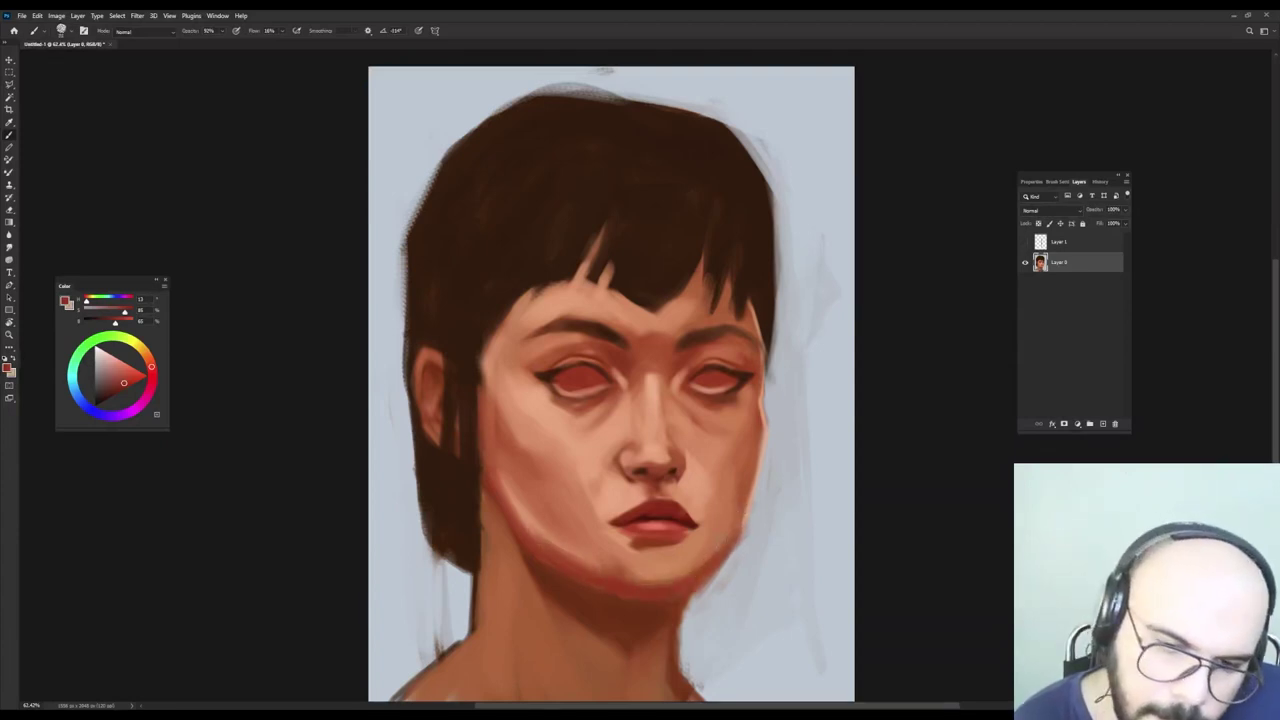
{"action": "left_click", "coordinate": [760, 512], "text": "alt"}
{"action": "left_click_drag", "start_coordinate": [745, 525], "coordinate": [713, 582]}
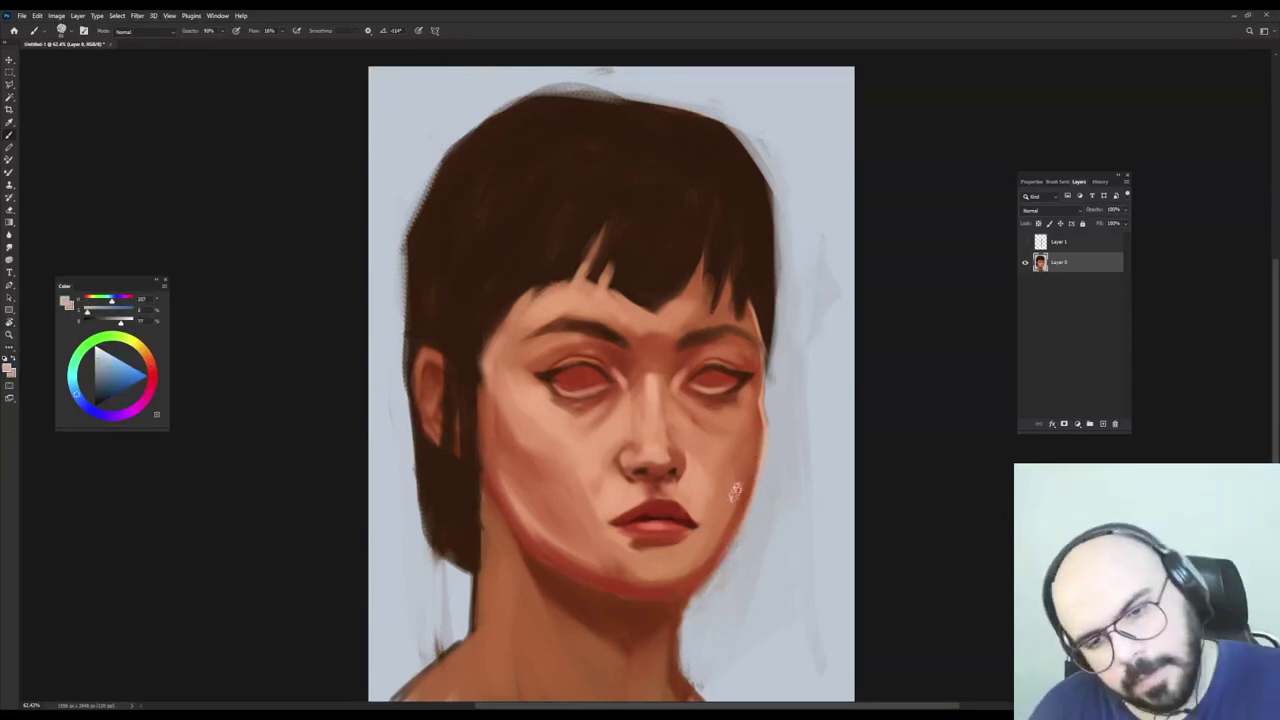
Blend the red jaw band into the near cheek and chin with sampled light skin tones.
{"action": "left_click", "coordinate": [518, 498], "text": "alt"}
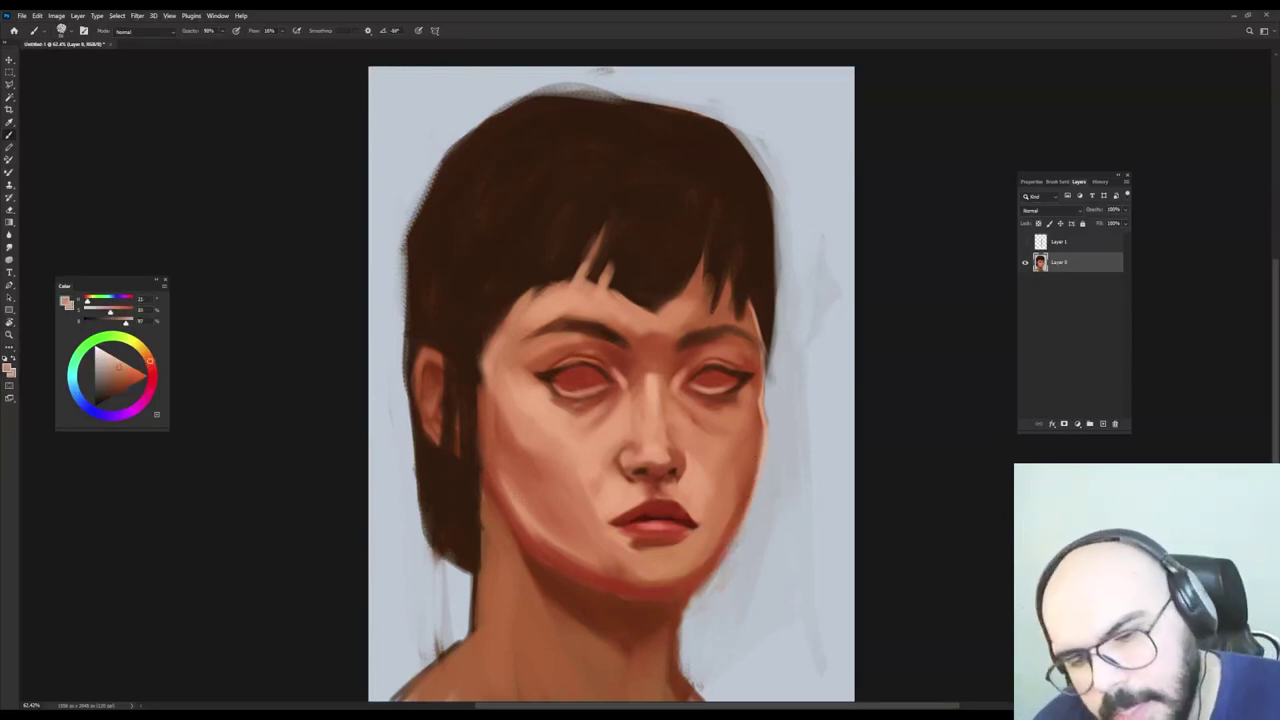
{"action": "mouse_move", "coordinate": [493, 472]}
{"action": "left_mouse_down"}
{"action": "mouse_move", "coordinate": [527, 536]}
{"action": "mouse_move", "coordinate": [571, 576]}
{"action": "left_mouse_up"}
{"action": "left_click", "coordinate": [518, 504], "text": "alt"}
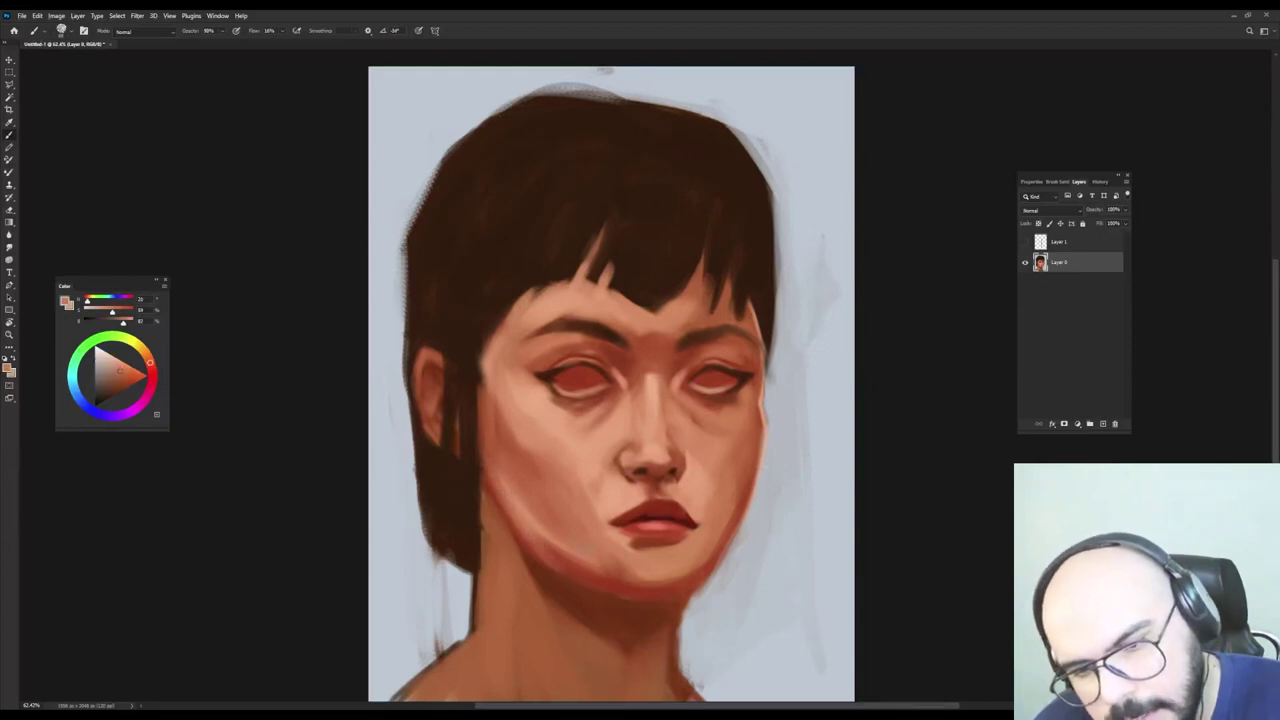
{"action": "mouse_move", "coordinate": [550, 525]}
{"action": "left_mouse_down"}
{"action": "mouse_move", "coordinate": [574, 565]}
{"action": "mouse_move", "coordinate": [680, 601]}
{"action": "left_mouse_up"}
{"action": "left_click", "coordinate": [604, 562], "text": "alt"}
{"action": "left_click", "coordinate": [574, 567], "text": "alt"}
{"action": "left_click", "coordinate": [581, 614], "text": "alt"}
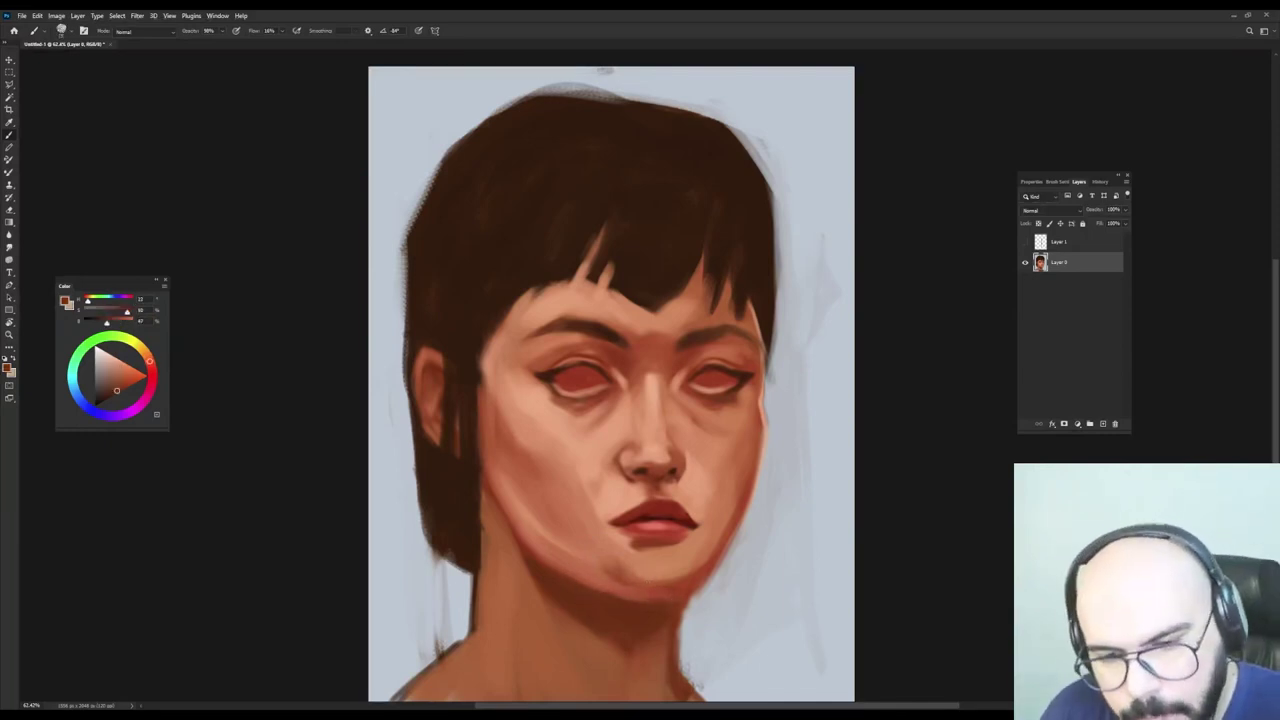
Define the underside of the jaw and chin with a sampled dark reddish-brown shadow.
{"action": "left_click", "coordinate": [499, 481], "text": "alt"}
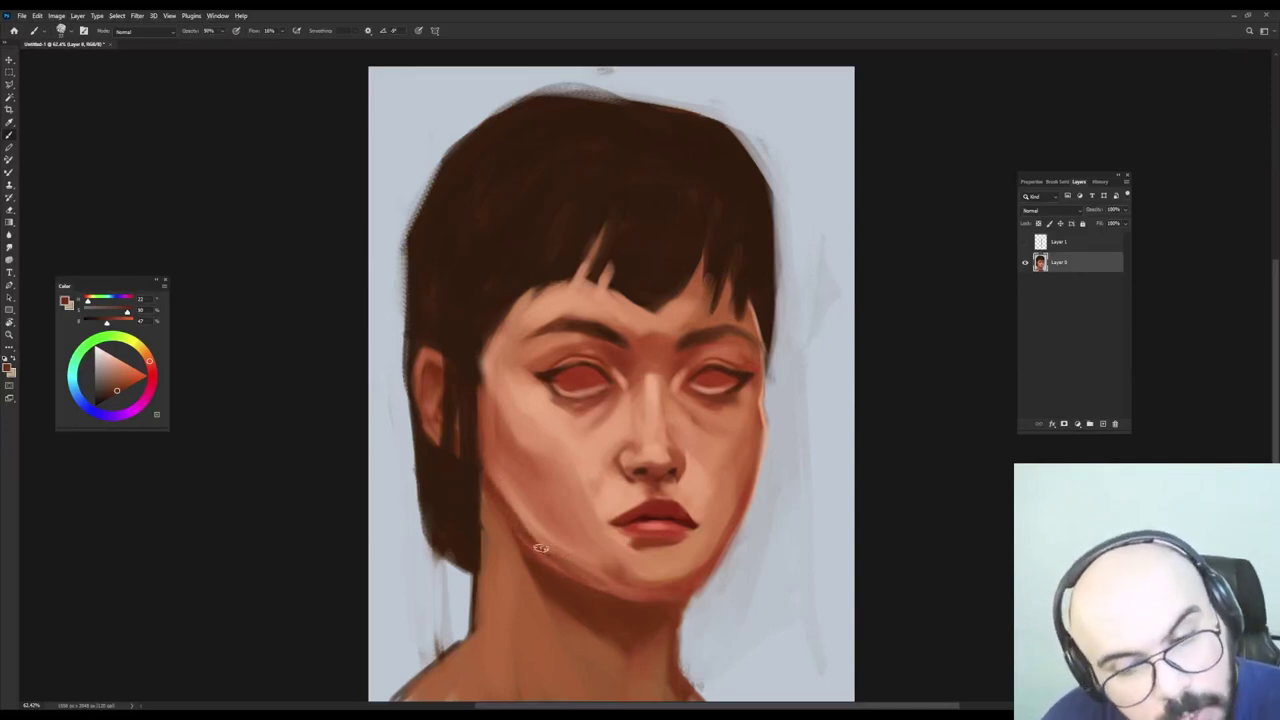
{"action": "mouse_move", "coordinate": [540, 548]}
{"action": "left_mouse_down"}
{"action": "mouse_move", "coordinate": [641, 603]}
{"action": "mouse_move", "coordinate": [534, 539]}
{"action": "mouse_move", "coordinate": [677, 605]}
{"action": "left_mouse_up"}
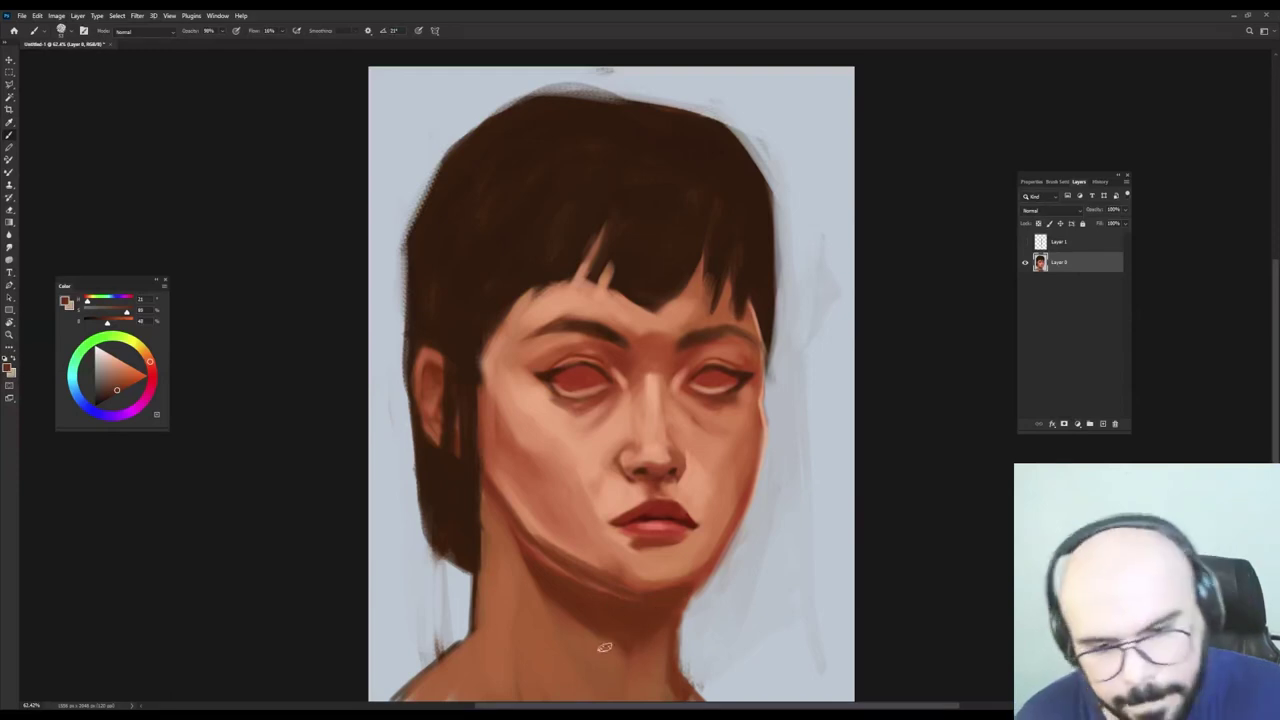
{"action": "left_click", "coordinate": [595, 574], "text": "alt"}
{"action": "mouse_move", "coordinate": [597, 586]}
{"action": "left_mouse_down"}
{"action": "mouse_move", "coordinate": [574, 589]}
{"action": "mouse_move", "coordinate": [538, 551]}
{"action": "mouse_move", "coordinate": [601, 590]}
{"action": "mouse_move", "coordinate": [573, 581]}
{"action": "left_mouse_up"}
Model the near cheek's lower plane with sampled mid and reddish skin tones.
{"action": "left_click", "coordinate": [507, 484], "text": "alt"}
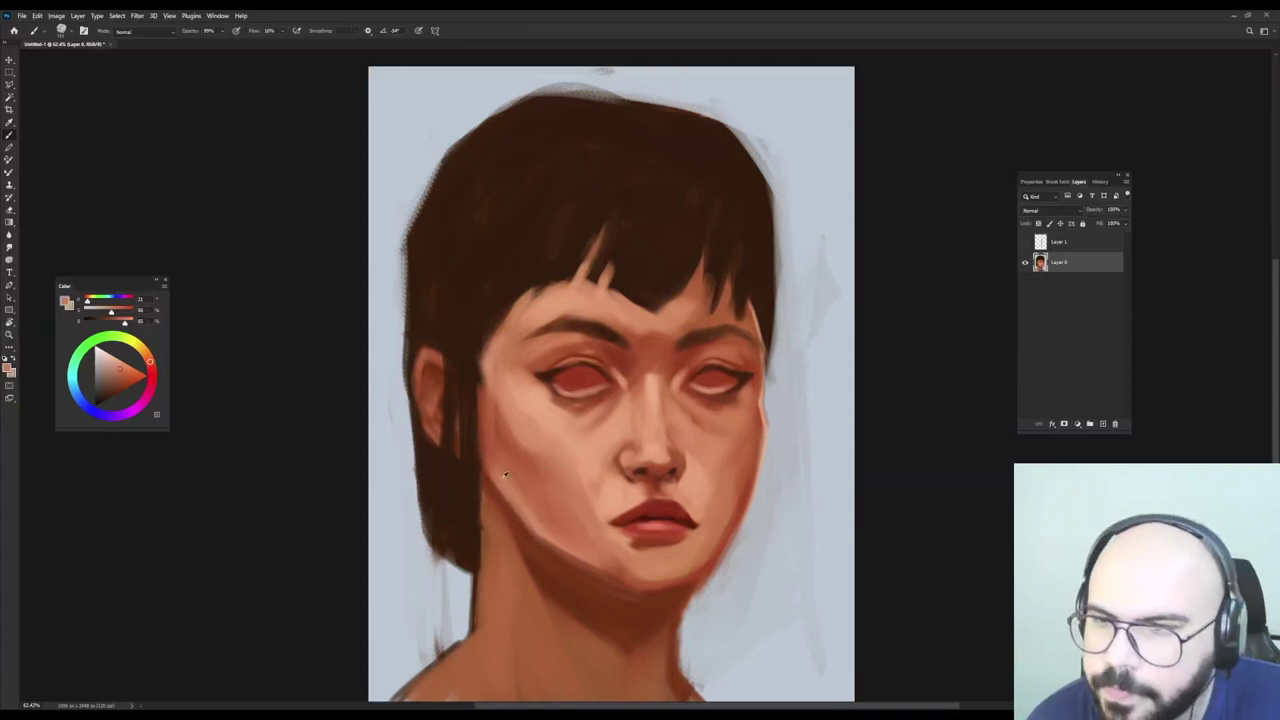
{"action": "left_click_drag", "start_coordinate": [505, 475], "coordinate": [526, 488]}
{"action": "left_click", "coordinate": [509, 486], "text": "alt"}
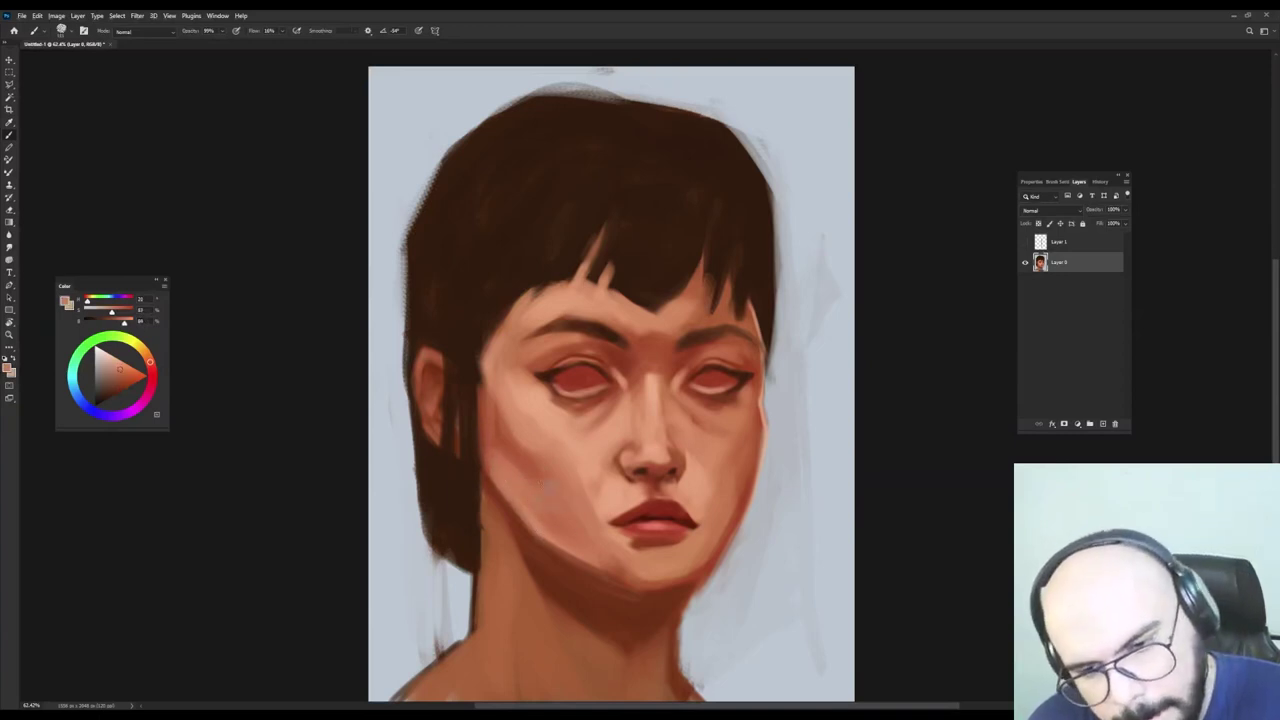
{"action": "left_click", "coordinate": [575, 463], "text": "alt"}
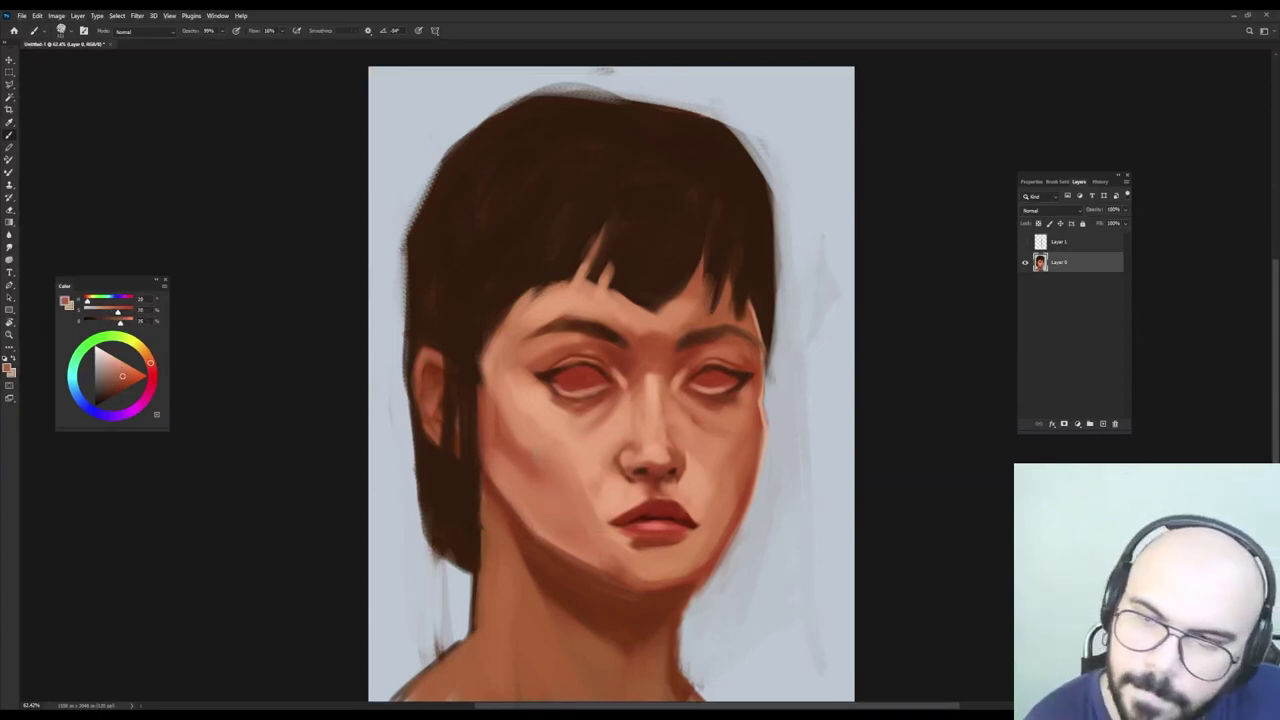
{"action": "left_click_drag", "start_coordinate": [573, 464], "coordinate": [555, 488]}
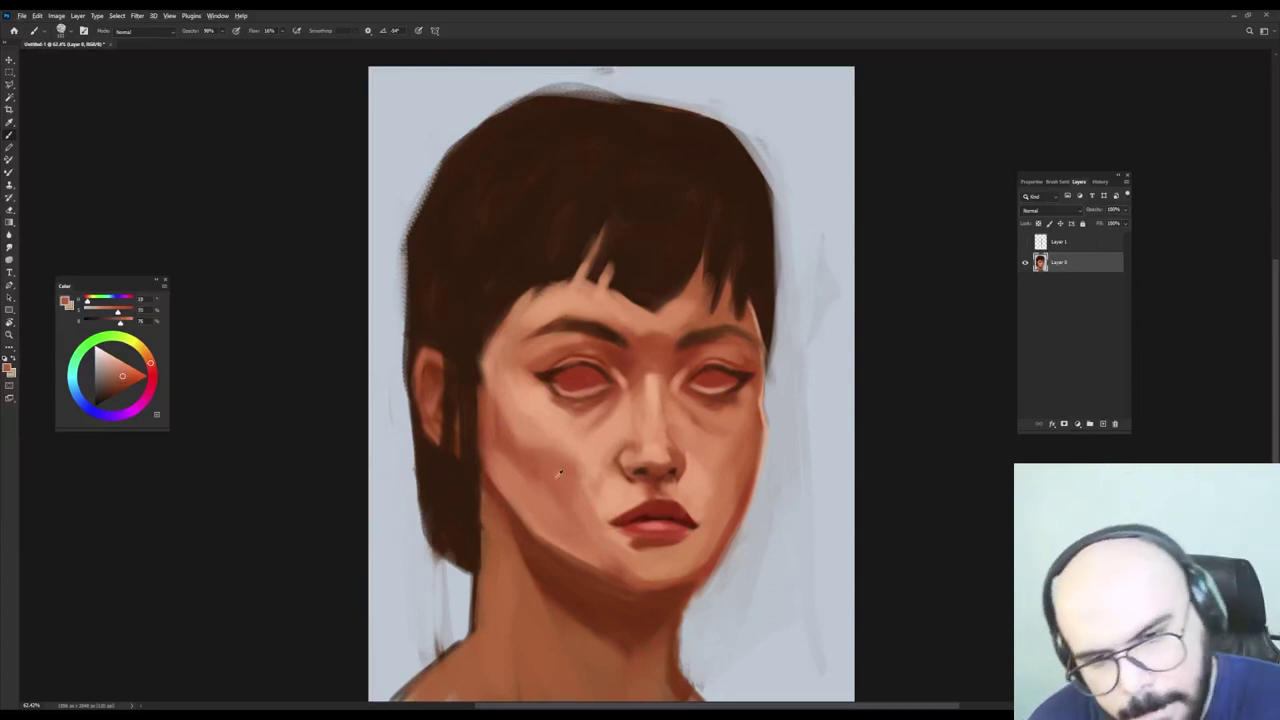
Rotate the brush tip and blend sampled light skin colour into the shadow edge below the near cheekbone.
{"action": "key", "text": "shift+Right"}
{"action": "key", "text": "shift+Right"}
{"action": "key", "text": "shift+Right"}
{"action": "key", "text": "shift+Right"}
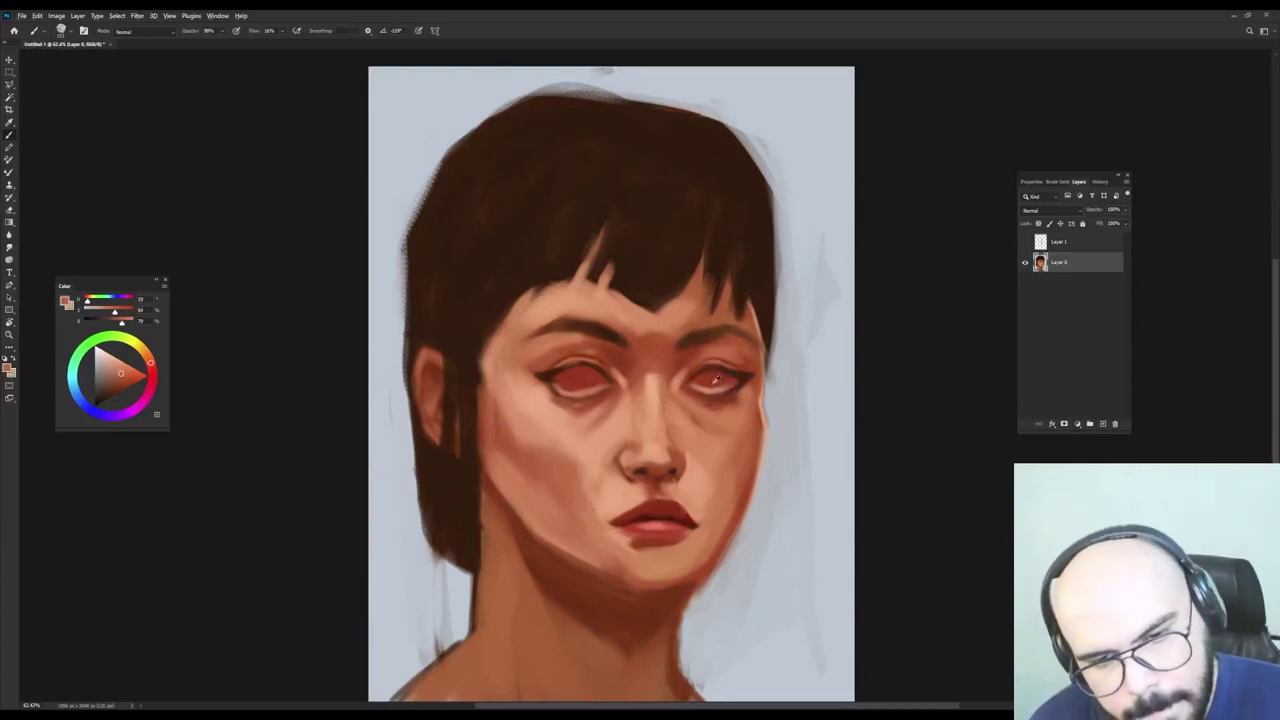
{"action": "left_click_drag", "start_coordinate": [727, 381], "coordinate": [719, 383]}
{"action": "left_click", "coordinate": [705, 467], "text": "alt"}
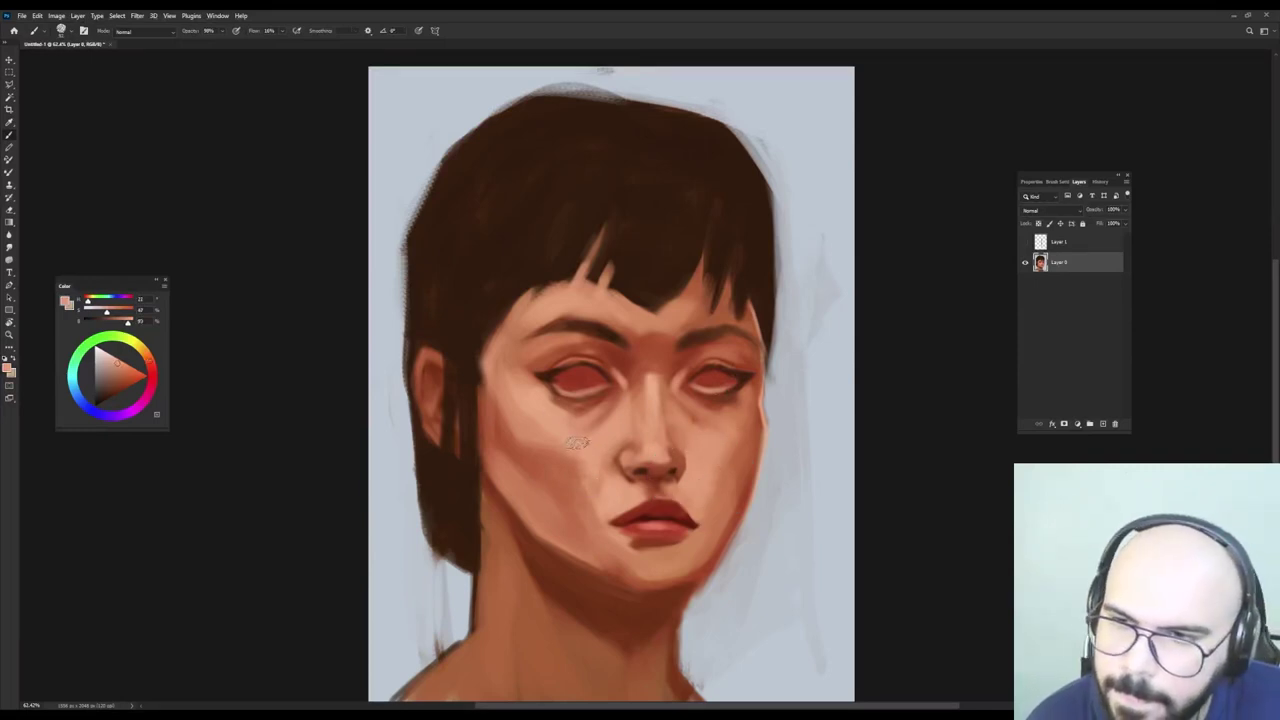
{"action": "left_click_drag", "start_coordinate": [554, 455], "coordinate": [577, 466]}
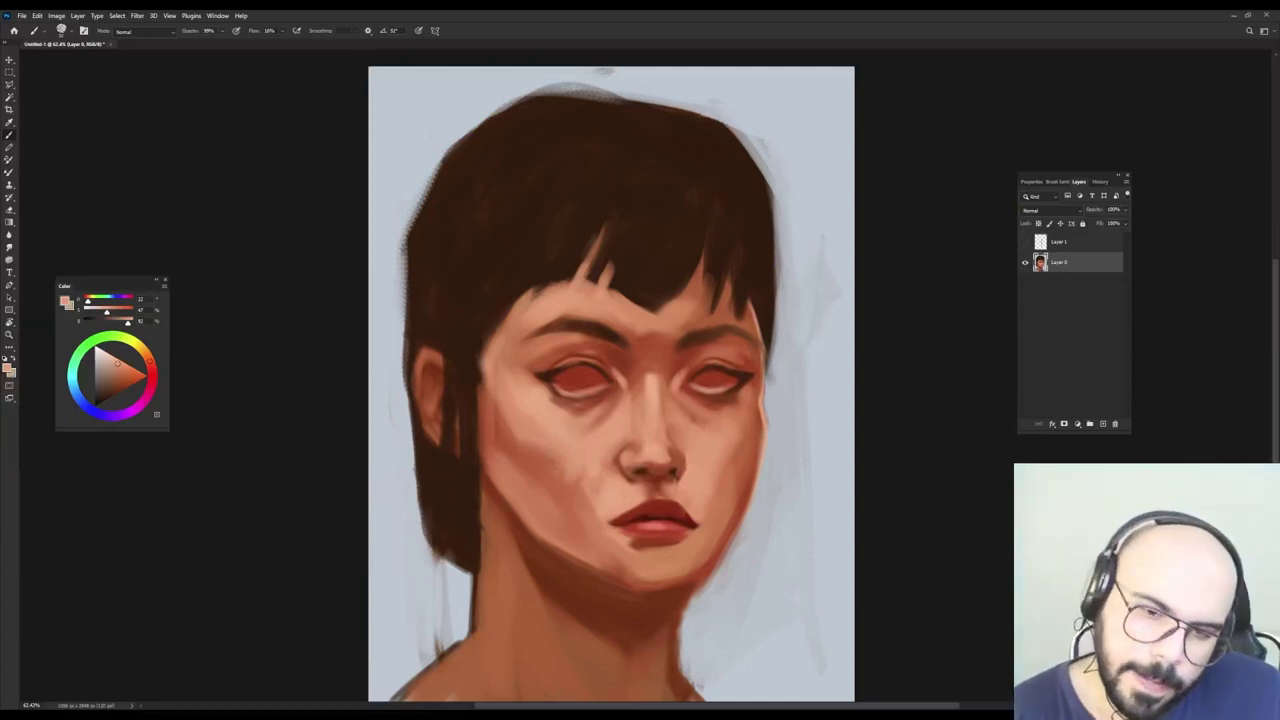
Extend the dark hair down beside the near jaw and trim the far cheek's contour with the sampled grey-blue background.
{"action": "left_click", "coordinate": [457, 506], "text": "alt"}
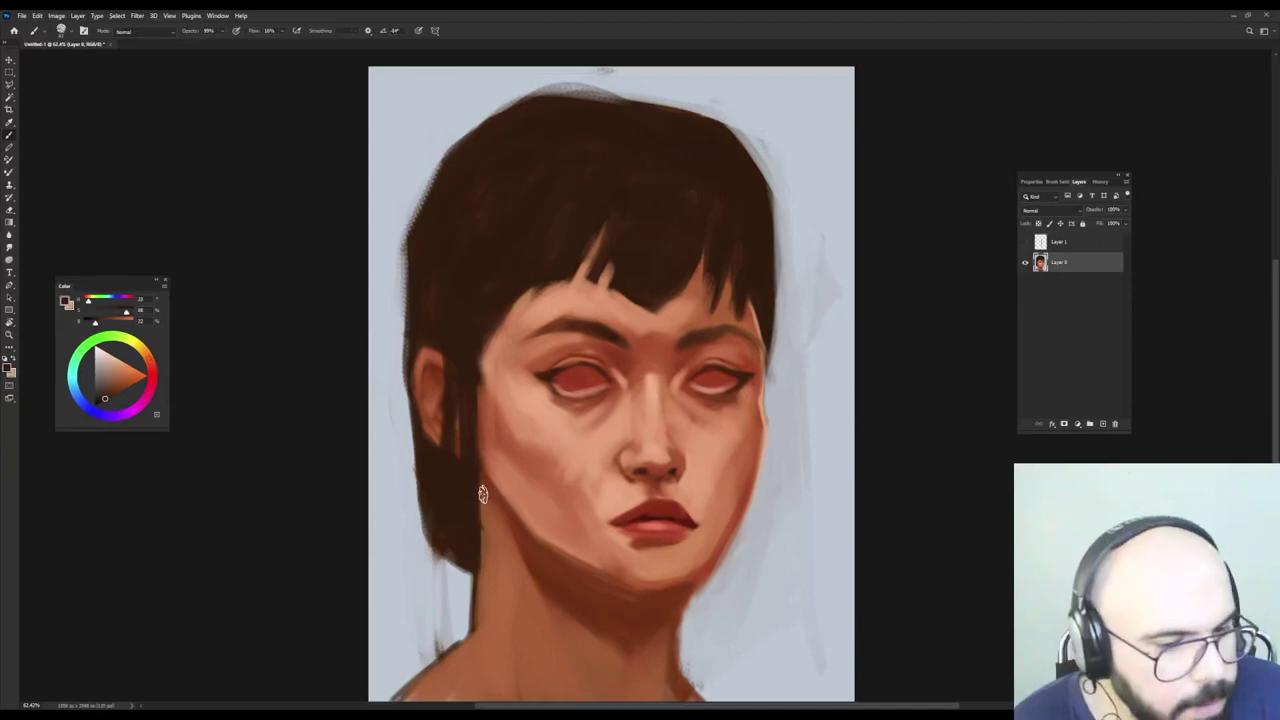
{"action": "left_click_drag", "start_coordinate": [480, 487], "coordinate": [480, 557]}
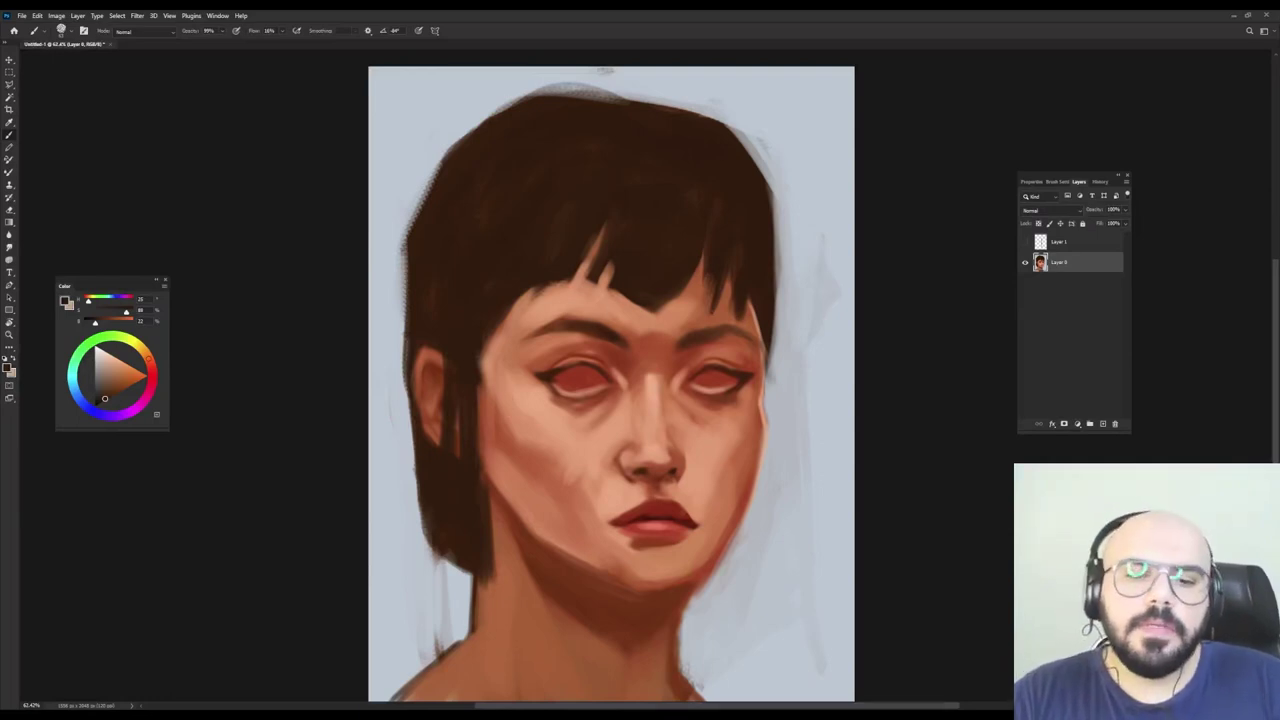
{"action": "left_click", "coordinate": [786, 414], "text": "alt"}
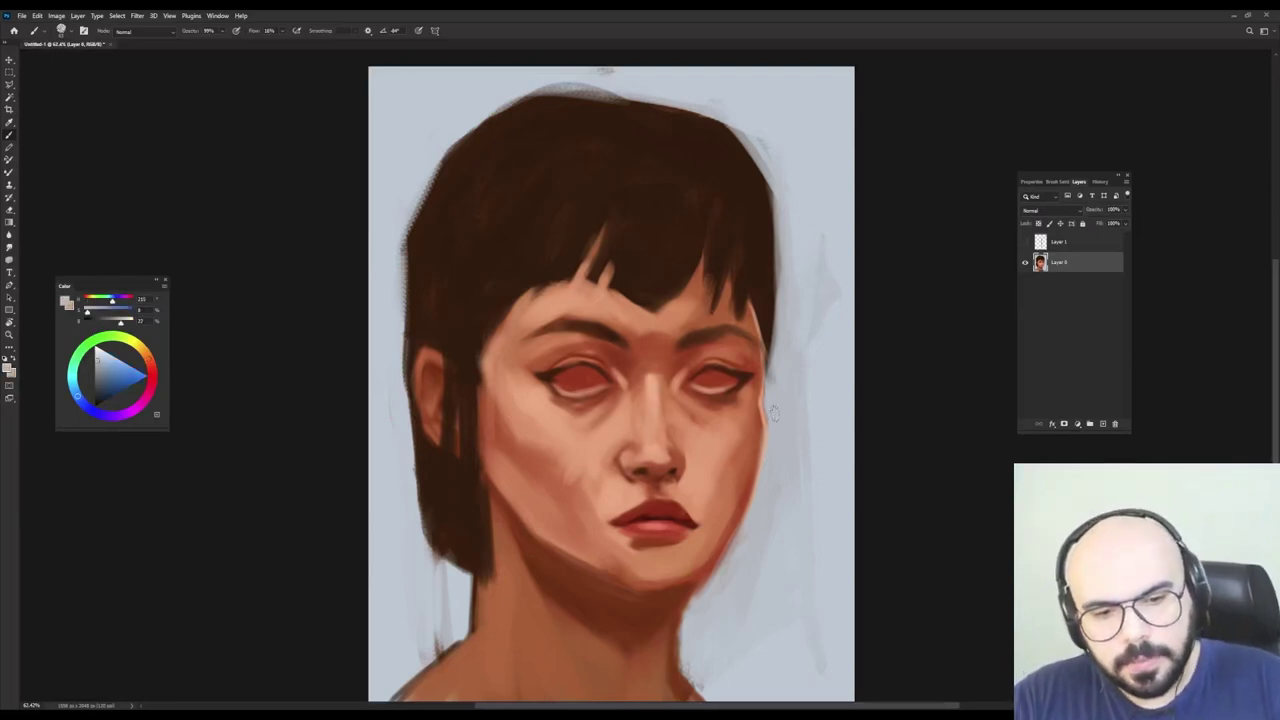
{"action": "left_click_drag", "start_coordinate": [764, 452], "coordinate": [715, 614]}
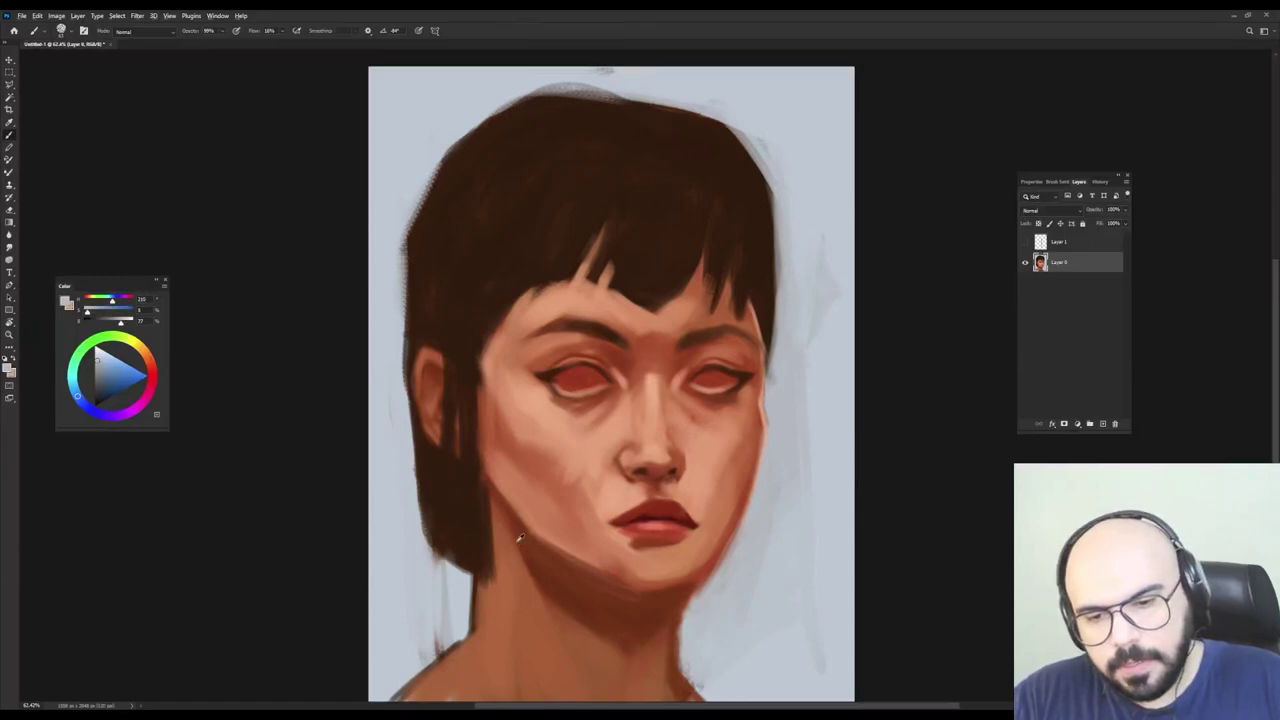
Soften the near jaw edge and the neck shadow beneath it with sampled cheek and neck skin tones.
{"action": "left_click", "coordinate": [522, 560], "text": "alt"}
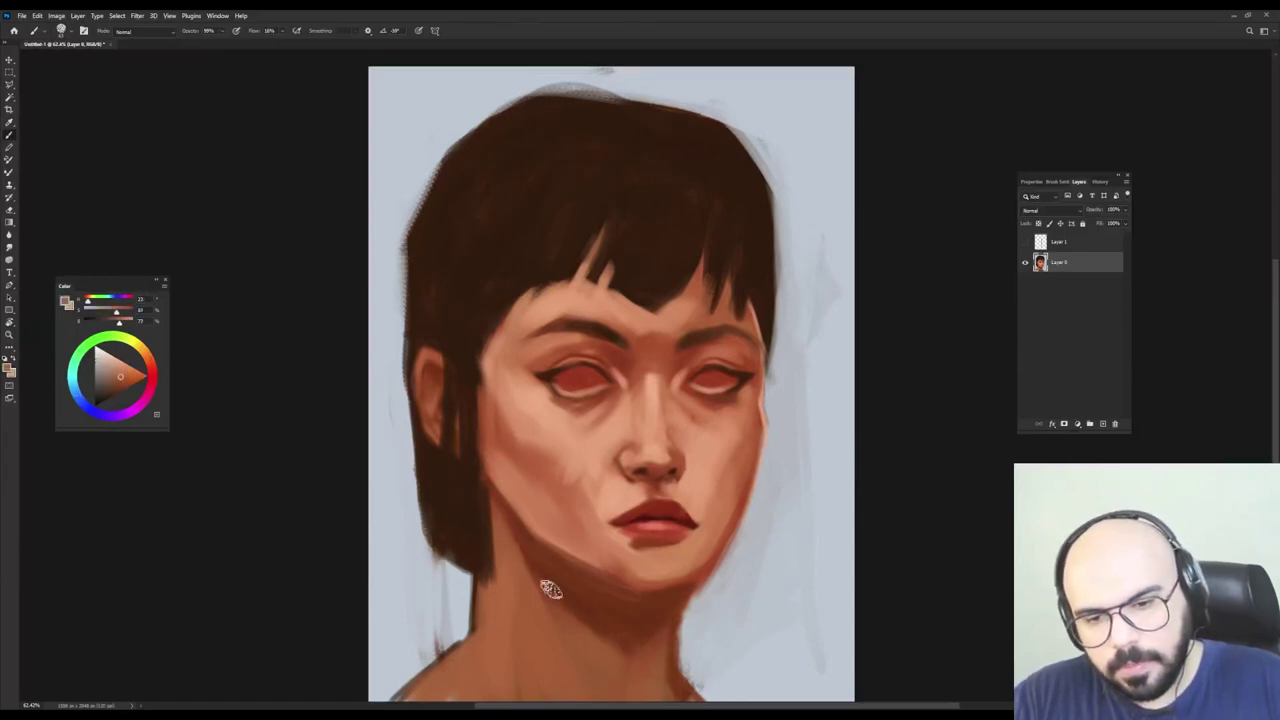
{"action": "left_click", "coordinate": [553, 598], "text": "alt"}
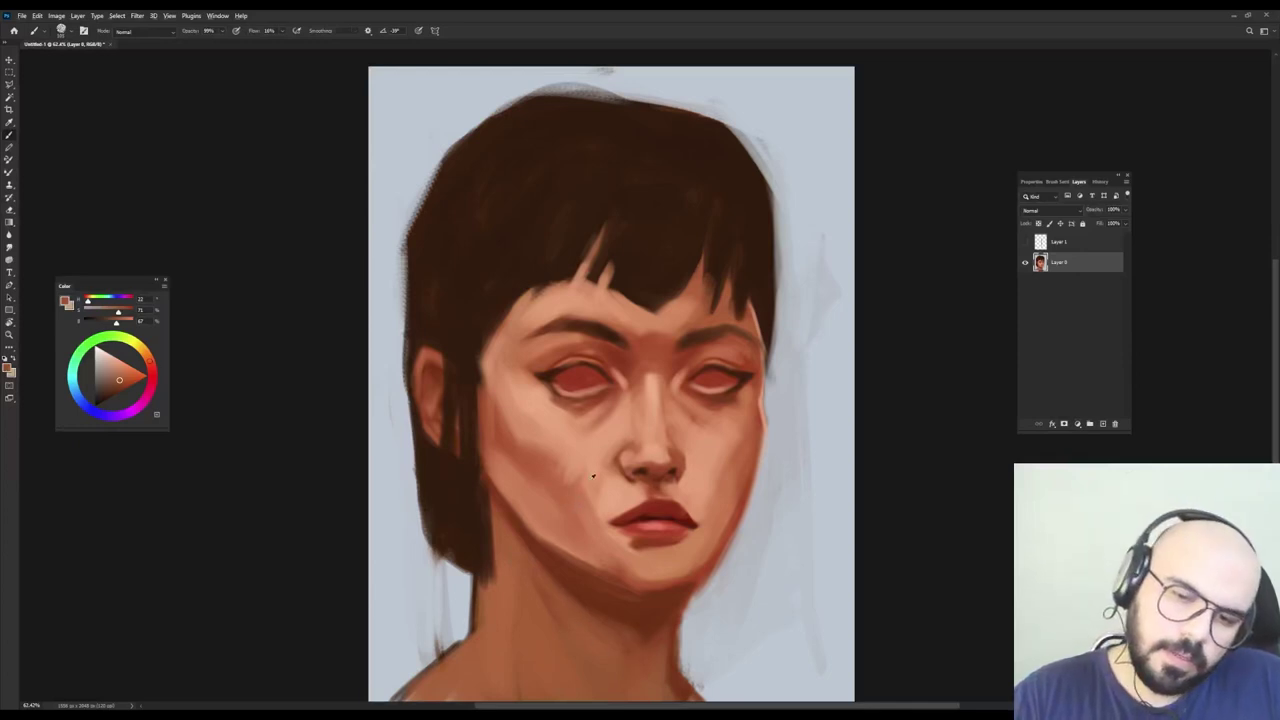
{"action": "left_click", "coordinate": [518, 421], "text": "alt"}
{"action": "left_click", "coordinate": [511, 415], "text": "alt"}
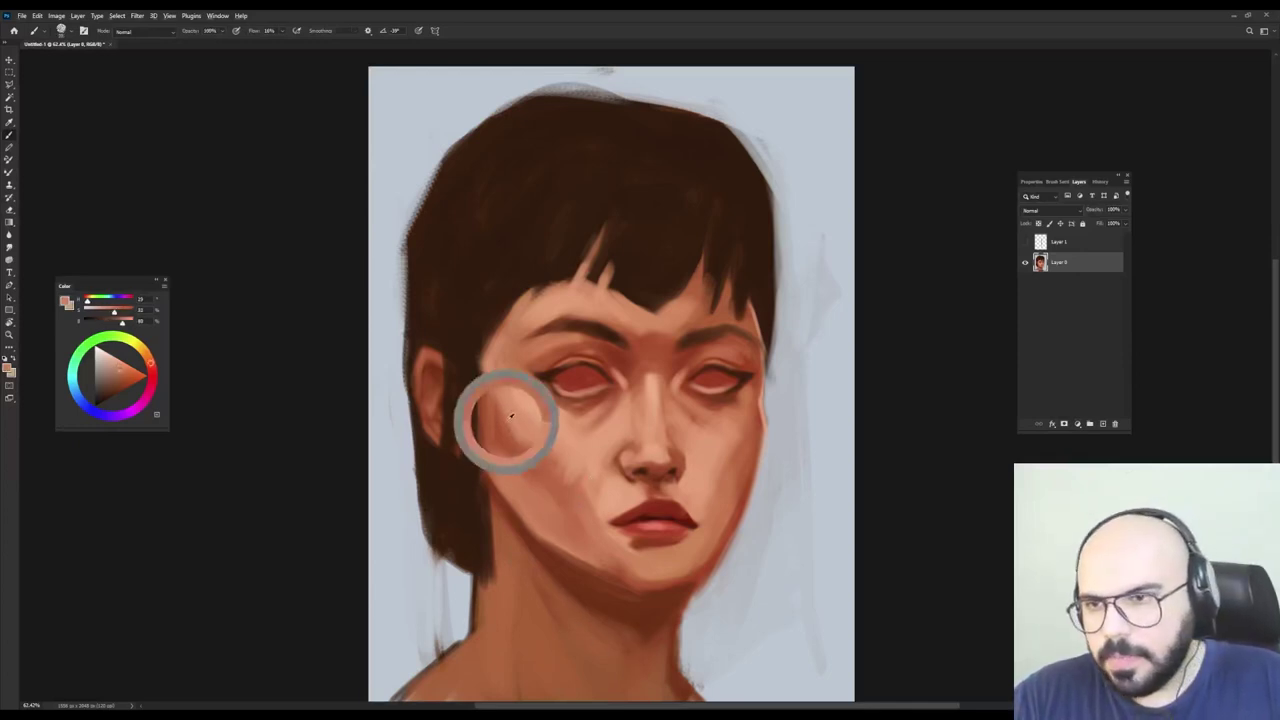
{"action": "left_click", "coordinate": [519, 469], "text": "alt"}
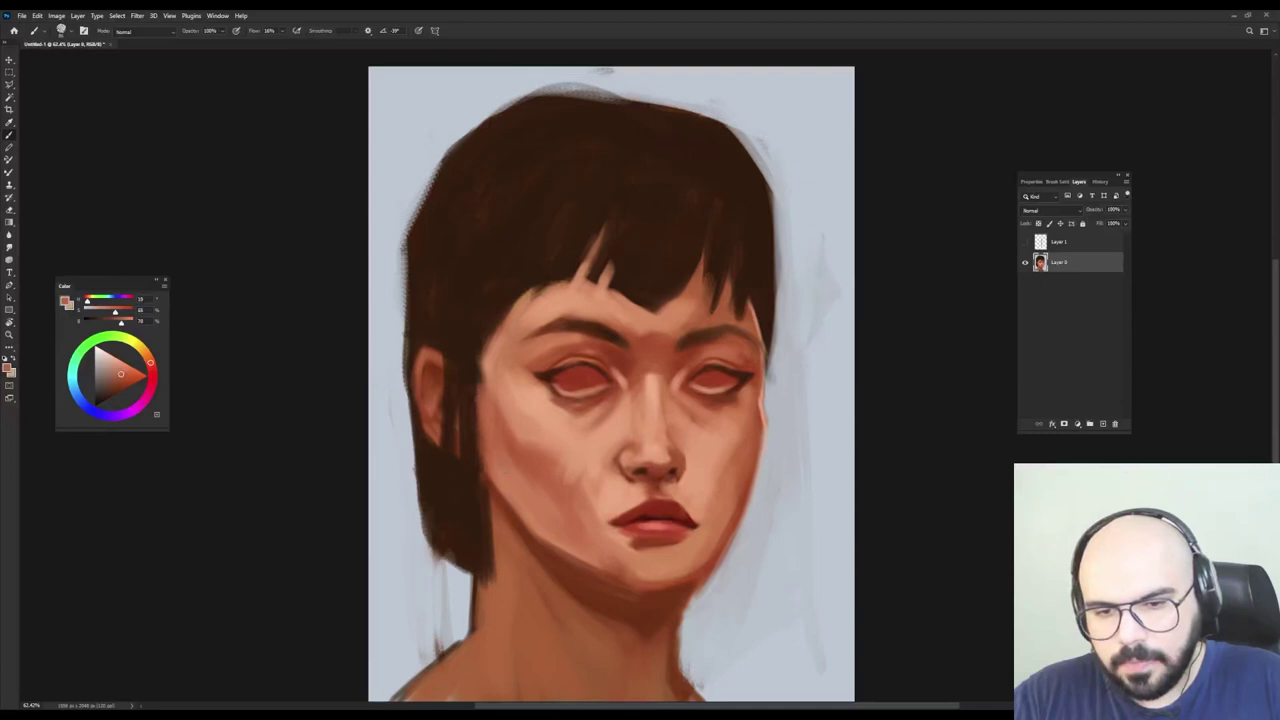
{"action": "left_click", "coordinate": [523, 500], "text": "alt"}
{"action": "left_click", "coordinate": [508, 494], "text": "alt"}
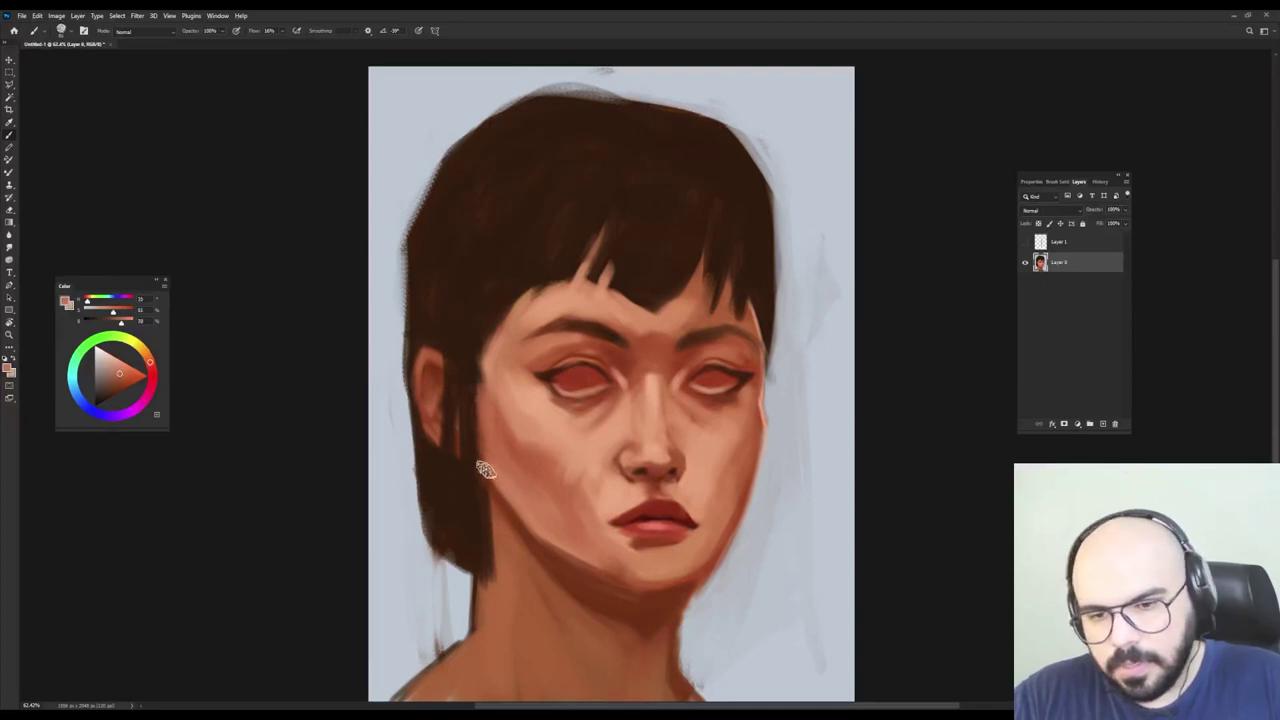
{"action": "left_click_drag", "start_coordinate": [497, 489], "coordinate": [520, 528]}
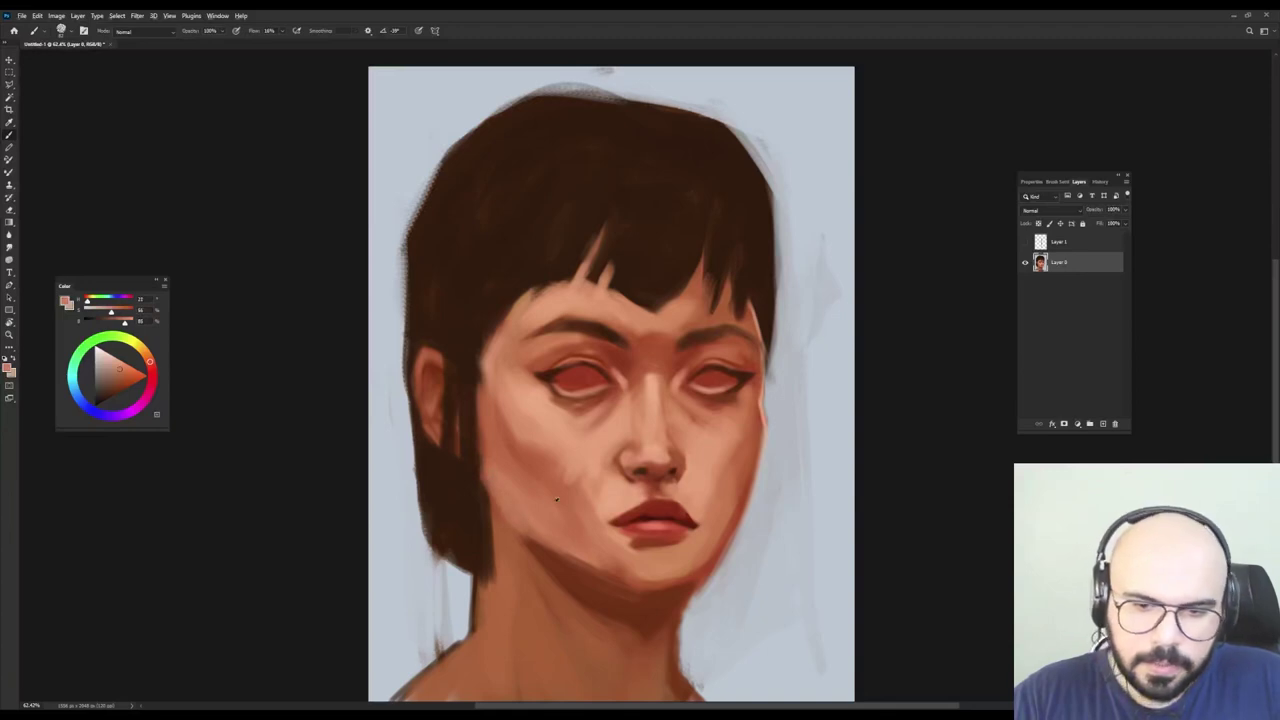
Darken the shadow where the near jaw meets the neck with sampled reddish-brown tones.
{"action": "left_click", "coordinate": [514, 531], "text": "alt"}
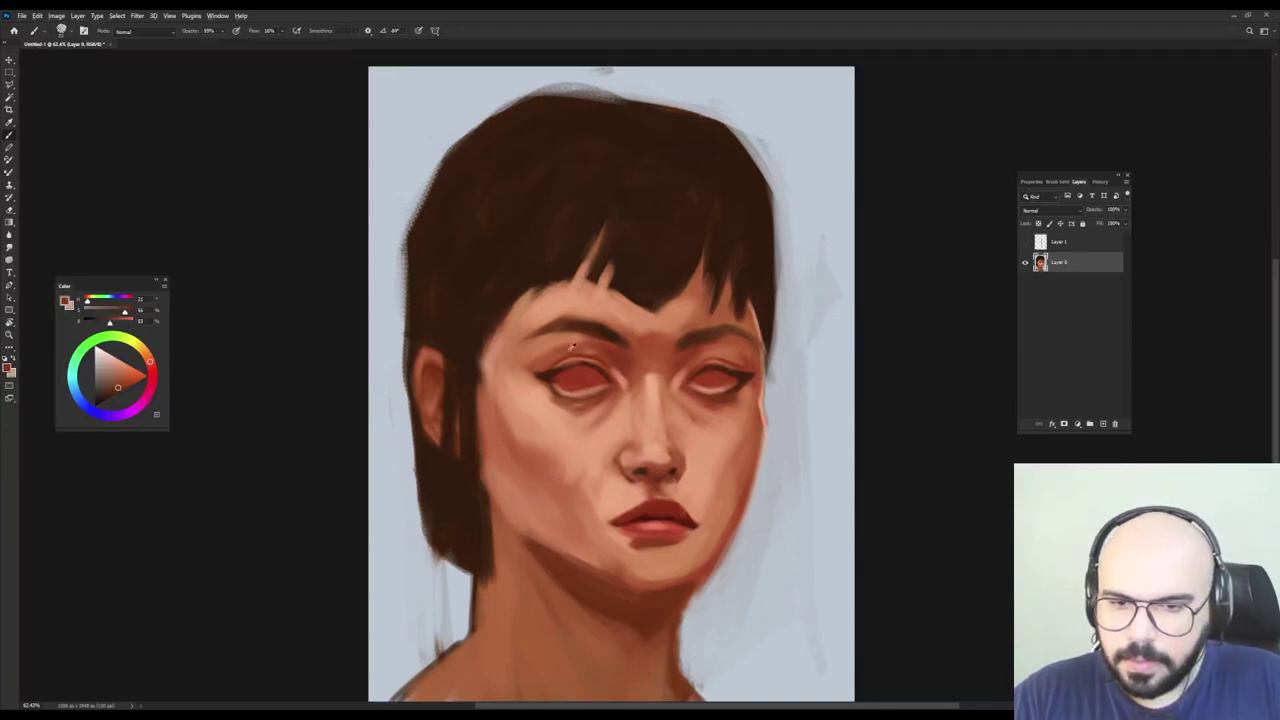
{"action": "left_click", "coordinate": [597, 347], "text": "alt"}
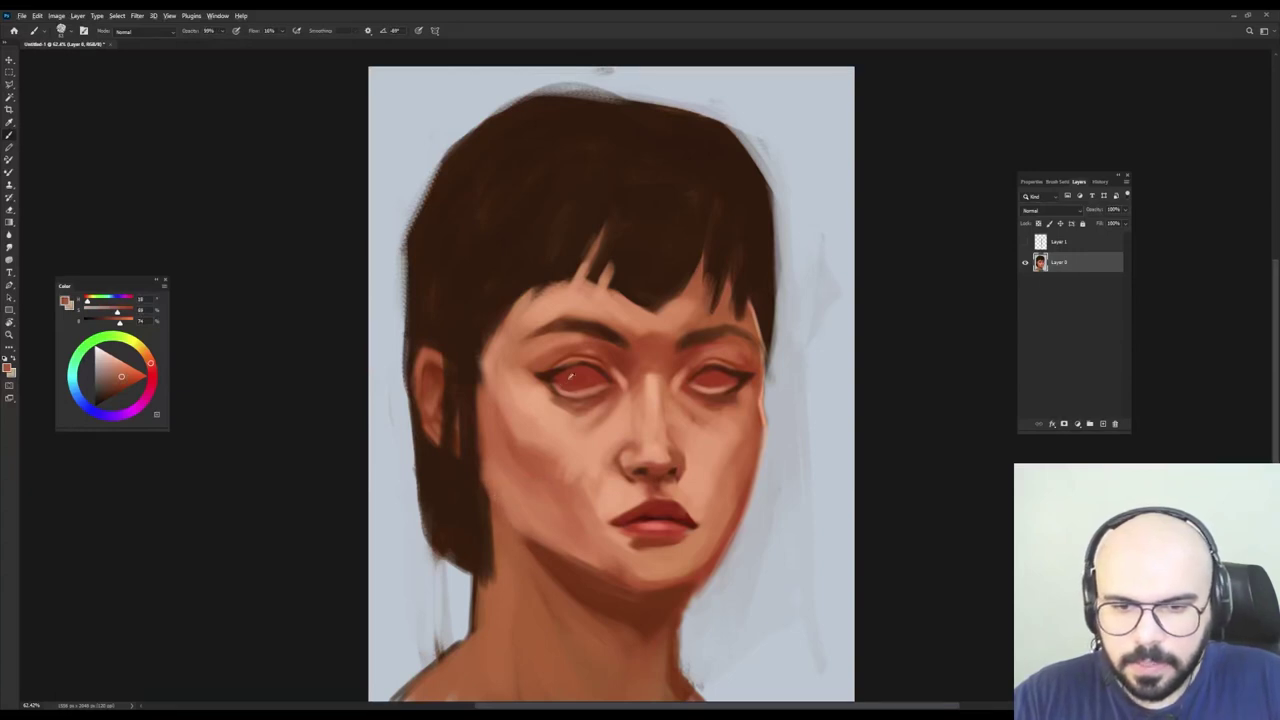
{"action": "left_click", "coordinate": [610, 362], "text": "alt"}
{"action": "left_click_drag", "start_coordinate": [517, 542], "coordinate": [538, 546]}
{"action": "right_click", "coordinate": [511, 477], "text": "alt"}
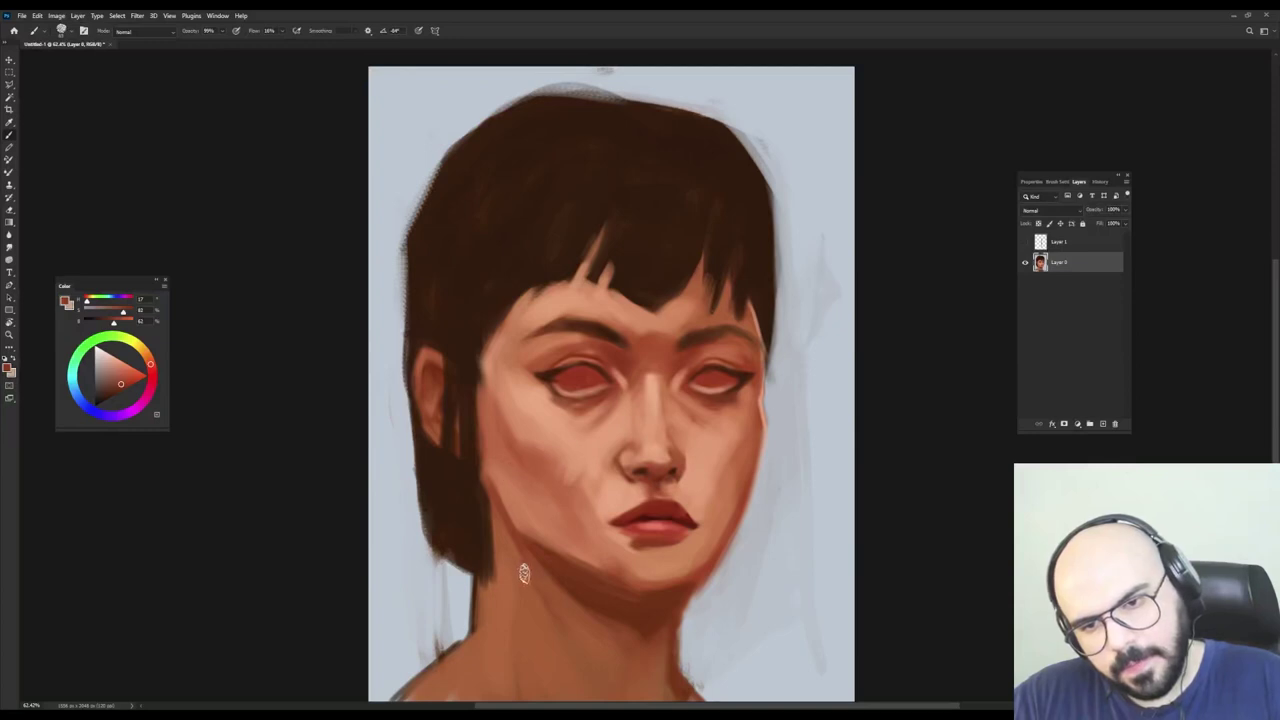
Select the ear and the hair around it with a closed polygonal lasso outline.
{"action": "key", "text": "l"}
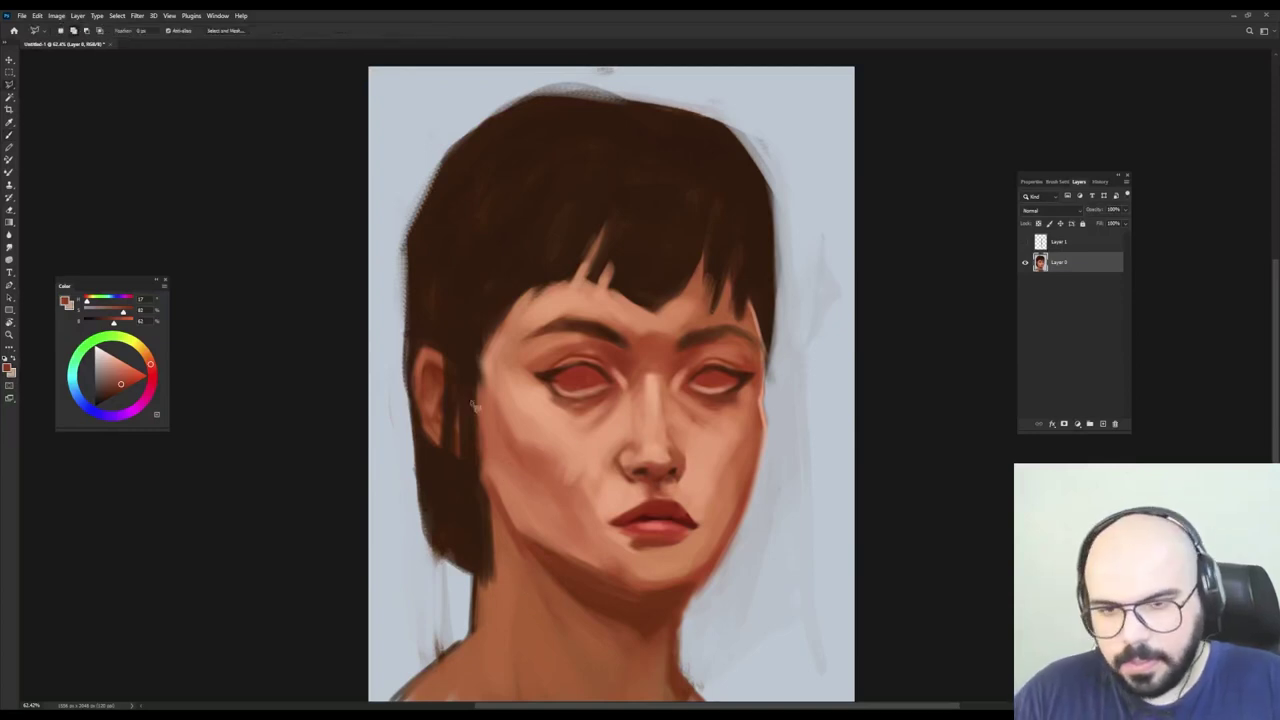
{"action": "left_click", "coordinate": [461, 335]}
{"action": "left_click", "coordinate": [476, 361]}
{"action": "left_click", "coordinate": [476, 465]}
{"action": "left_click", "coordinate": [452, 482]}
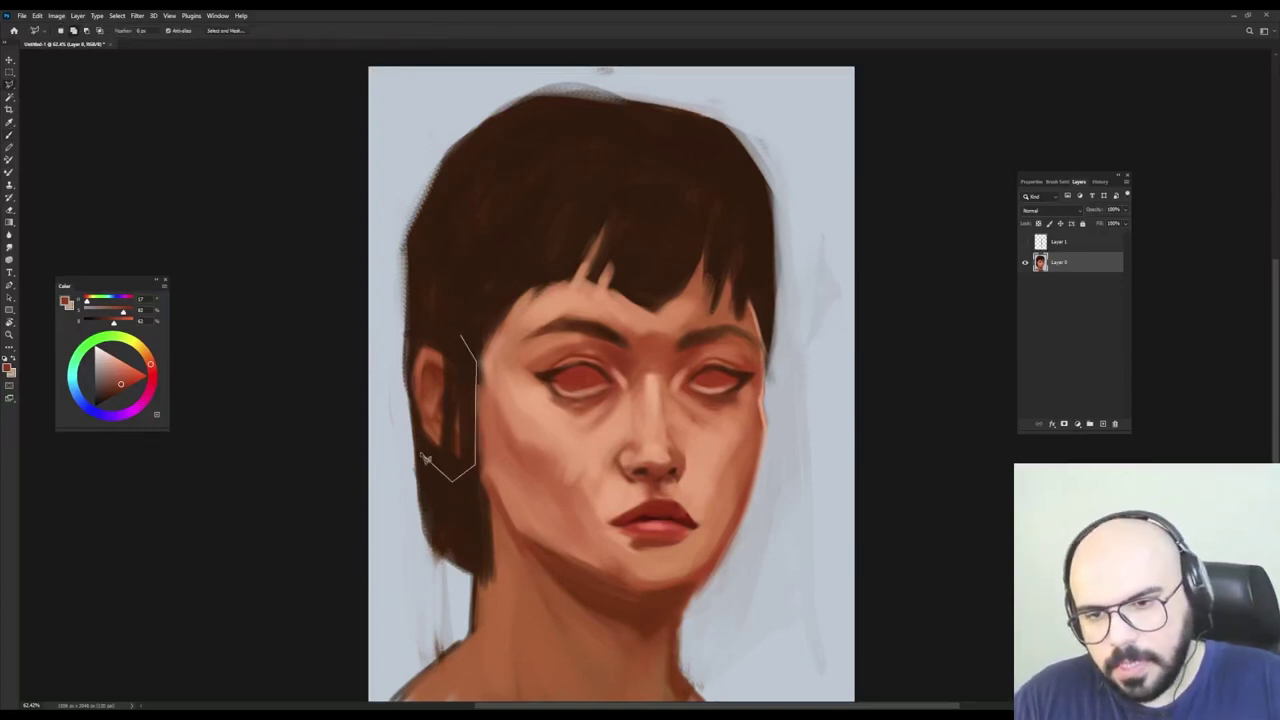
{"action": "left_click", "coordinate": [421, 449]}
{"action": "left_click", "coordinate": [408, 375]}
{"action": "left_click", "coordinate": [415, 341]}
{"action": "left_click", "coordinate": [455, 317]}
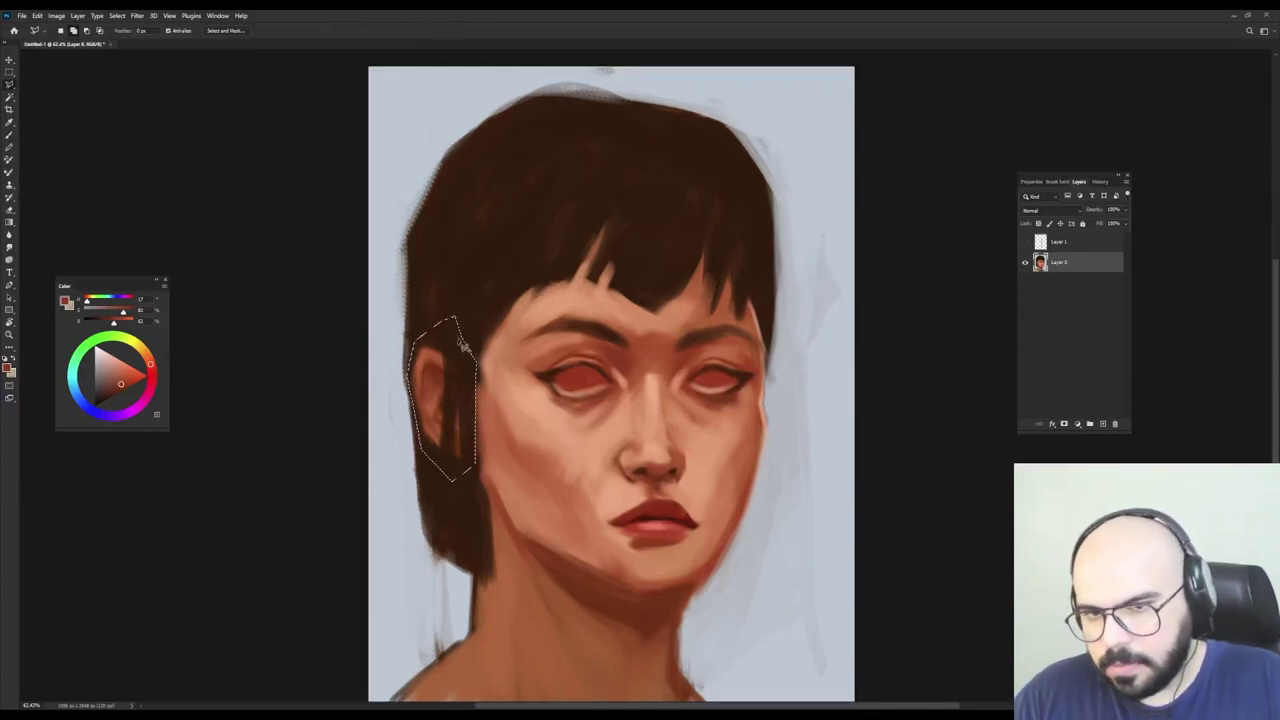
{"action": "left_click", "coordinate": [462, 336]}
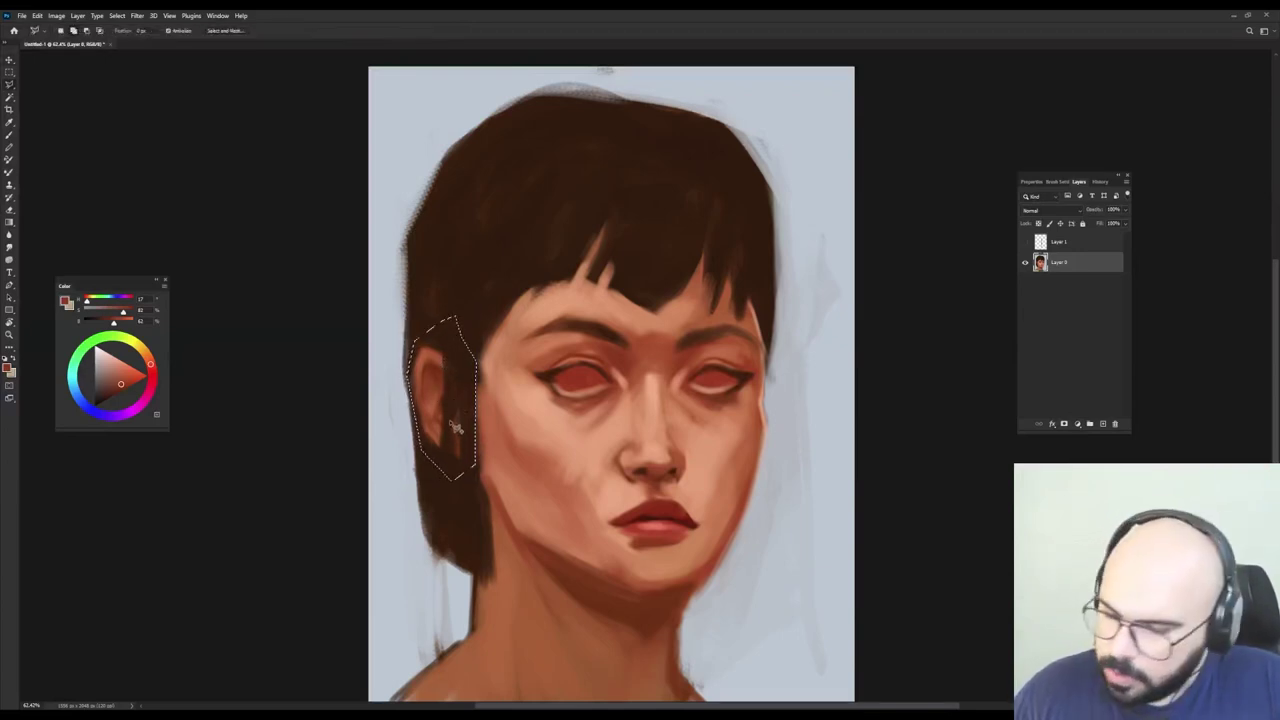
Move the selected ear slightly down and towards the face, and deselect it.
{"action": "key", "text": "v"}
{"action": "left_click_drag", "start_coordinate": [456, 428], "coordinate": [473, 448]}
{"action": "key", "text": "ctrl+t"}
{"action": "key", "text": "Return"}
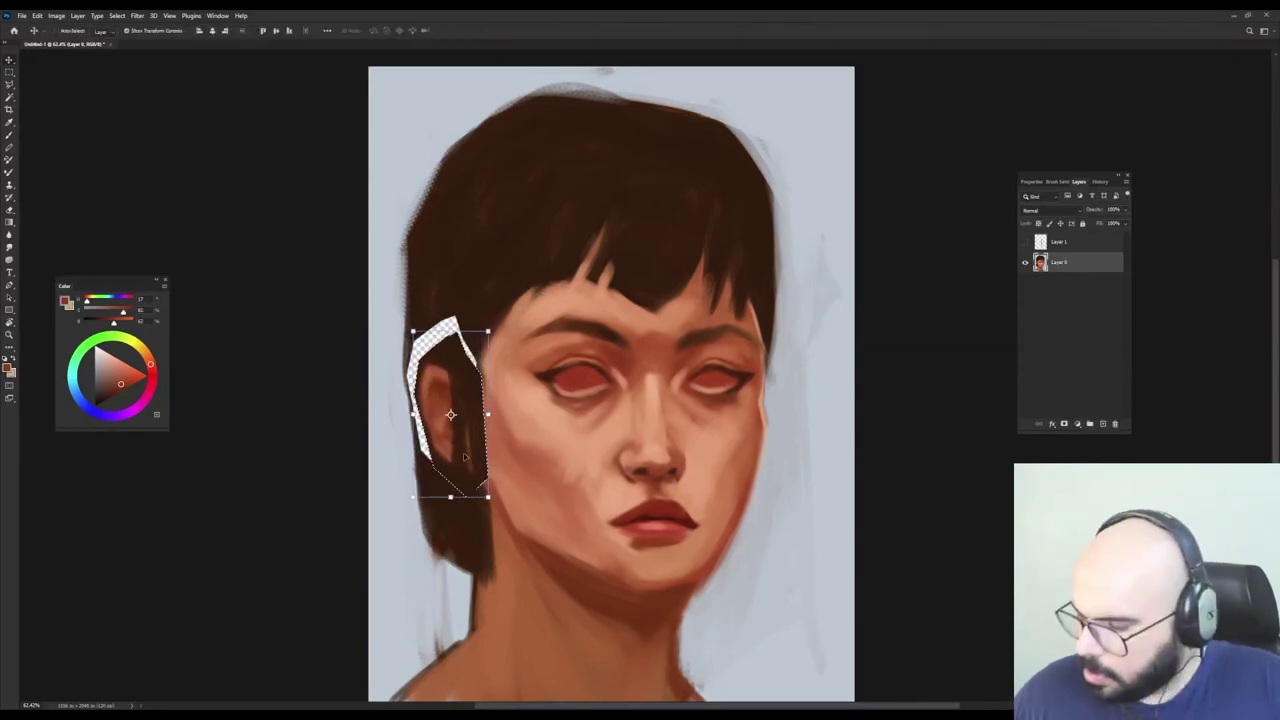
{"action": "key", "text": "ctrl+d"}
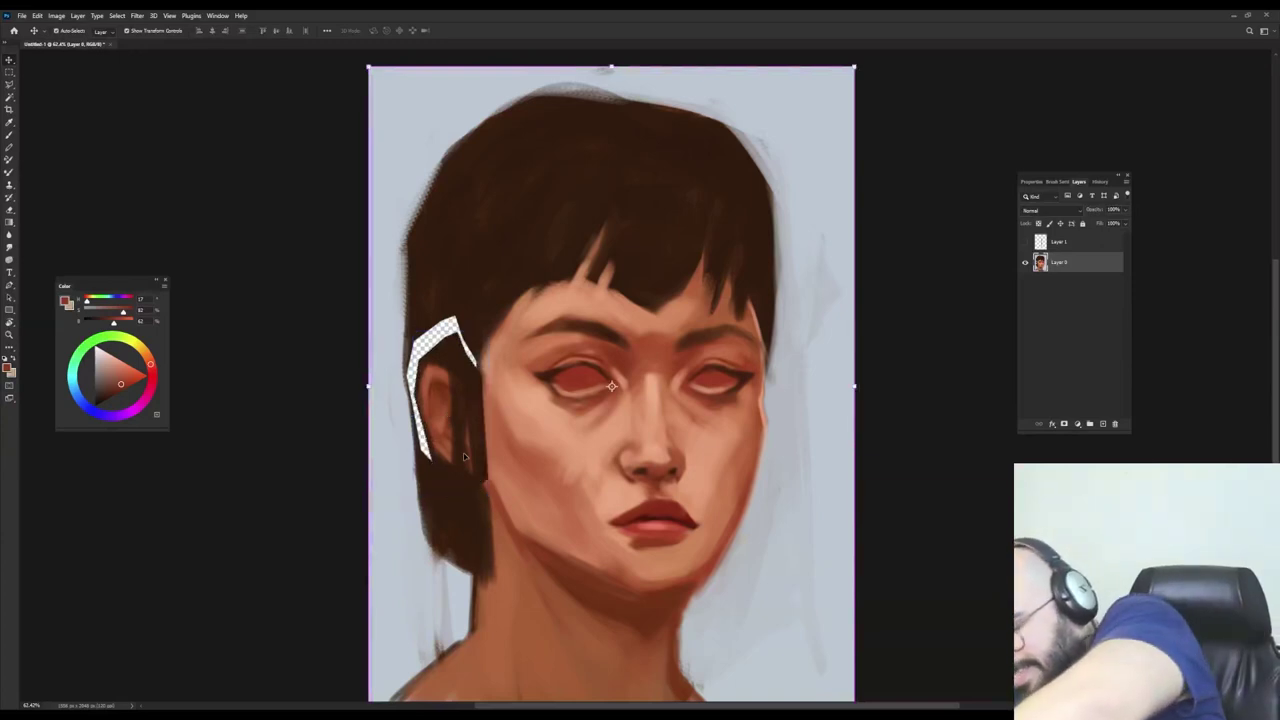
Paint sampled dark brown hair over the gaps in front of and above the moved ear.
{"action": "key", "text": "b"}
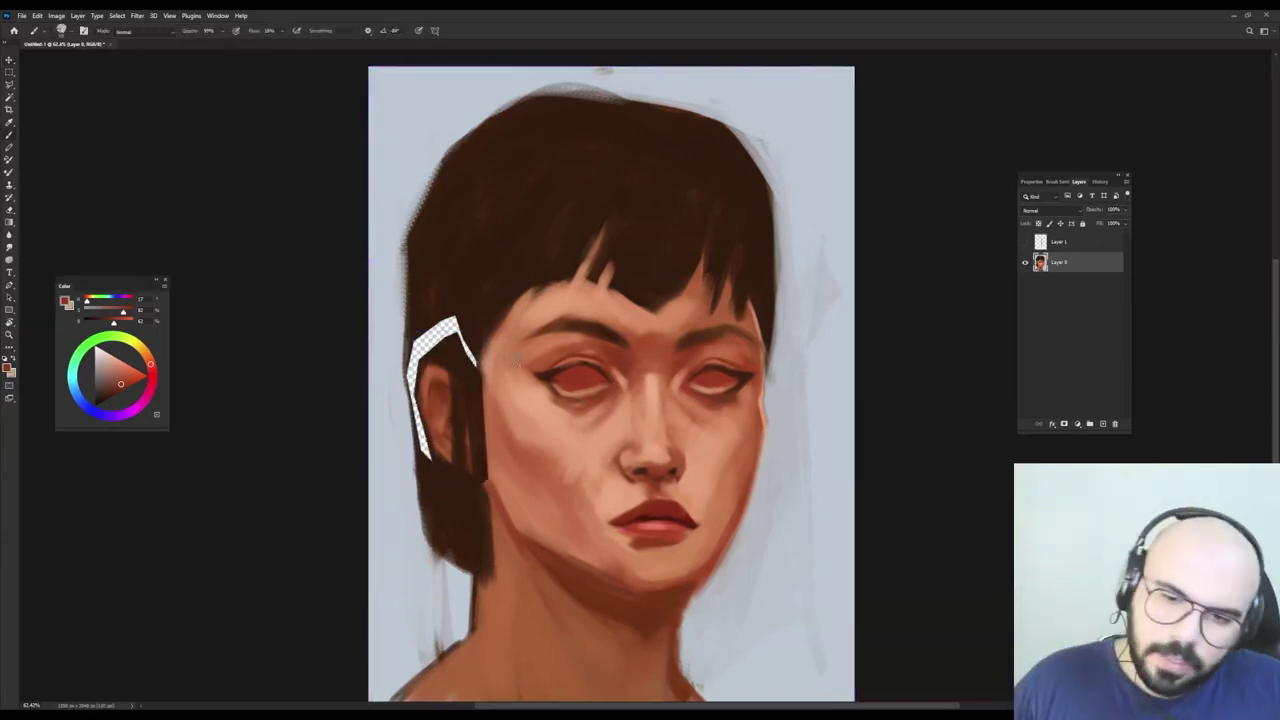
{"action": "left_click", "coordinate": [470, 313], "text": "alt"}
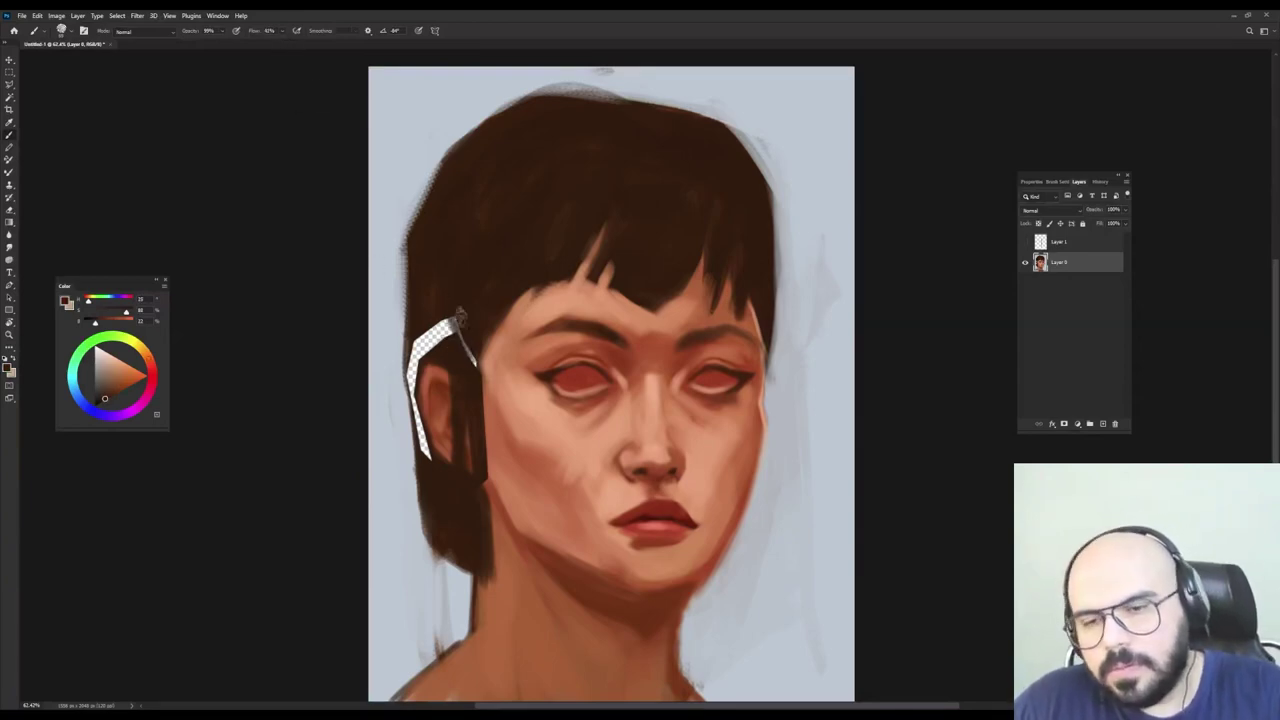
{"action": "left_click", "coordinate": [464, 326], "text": "alt"}
{"action": "left_click_drag", "start_coordinate": [461, 335], "coordinate": [470, 361]}
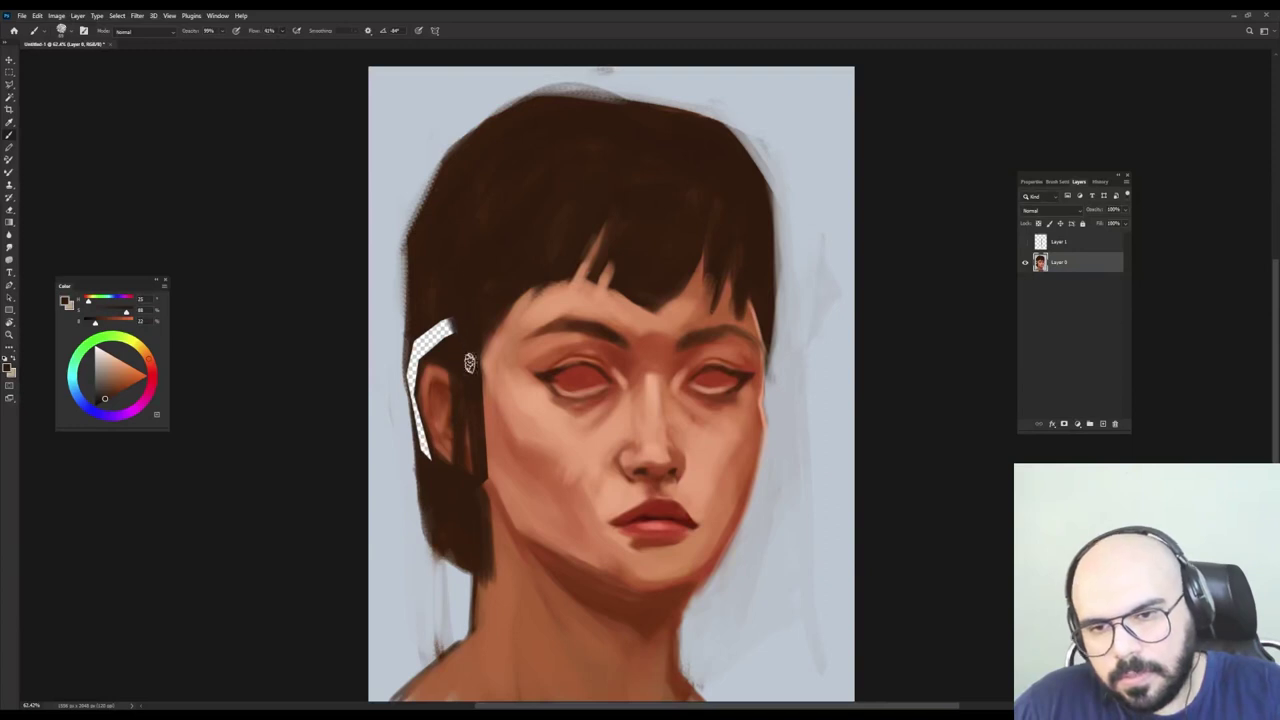
{"action": "left_click_drag", "start_coordinate": [450, 288], "coordinate": [428, 345]}
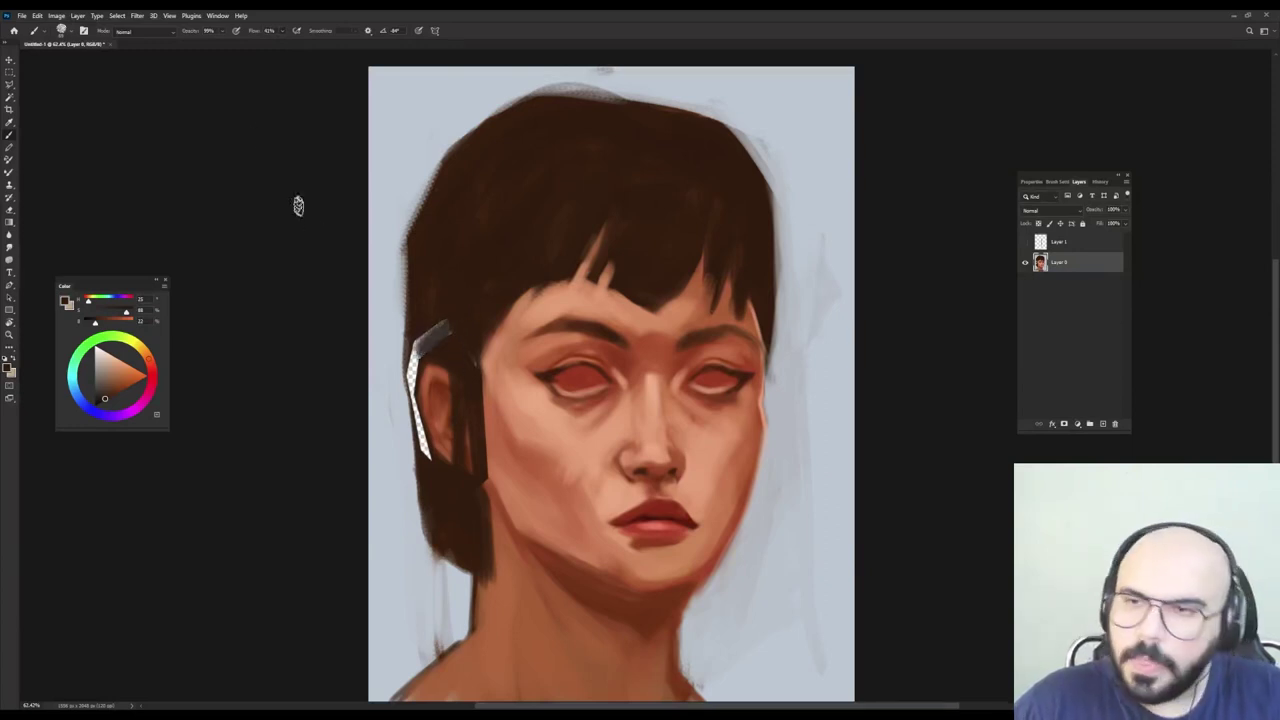
Raise the brush flow to 100% and fill the remaining gap above and behind the ear with dark hair.
{"action": "left_click_drag", "start_coordinate": [253, 31], "coordinate": [284, 33]}
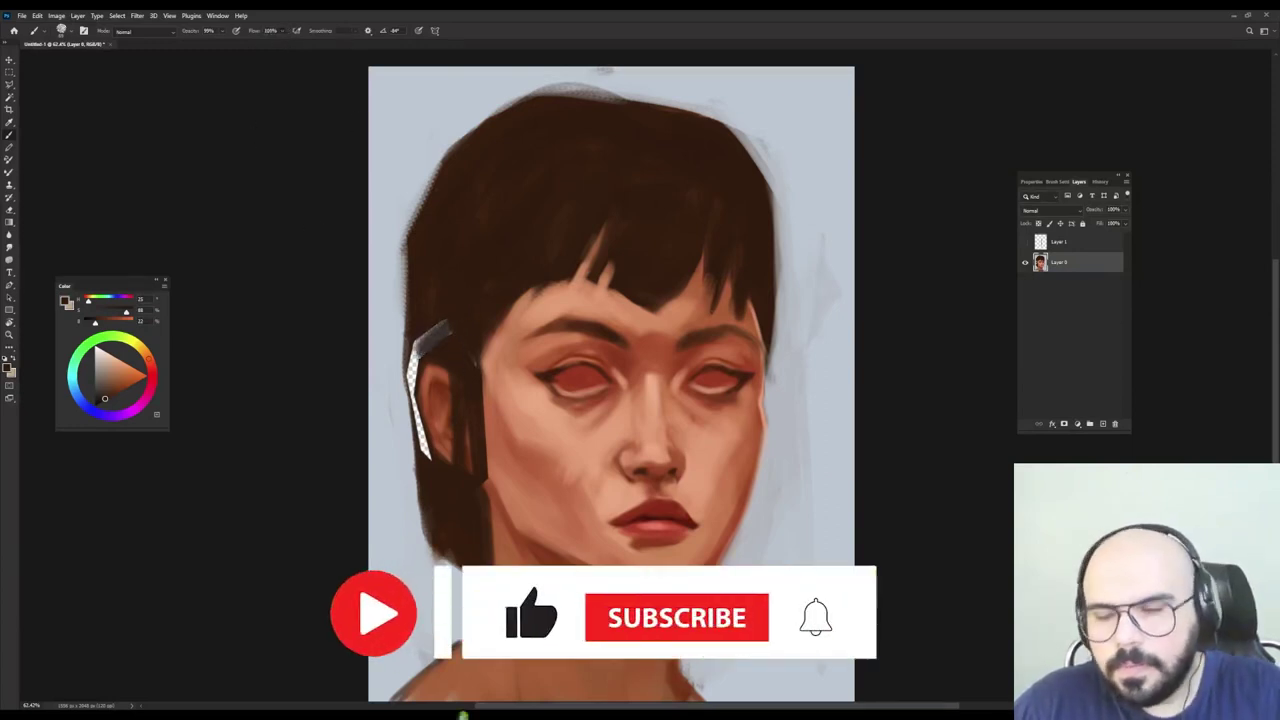
{"action": "mouse_move", "coordinate": [444, 325]}
{"action": "left_mouse_down"}
{"action": "mouse_move", "coordinate": [415, 352]}
{"action": "mouse_move", "coordinate": [415, 446]}
{"action": "left_mouse_up"}
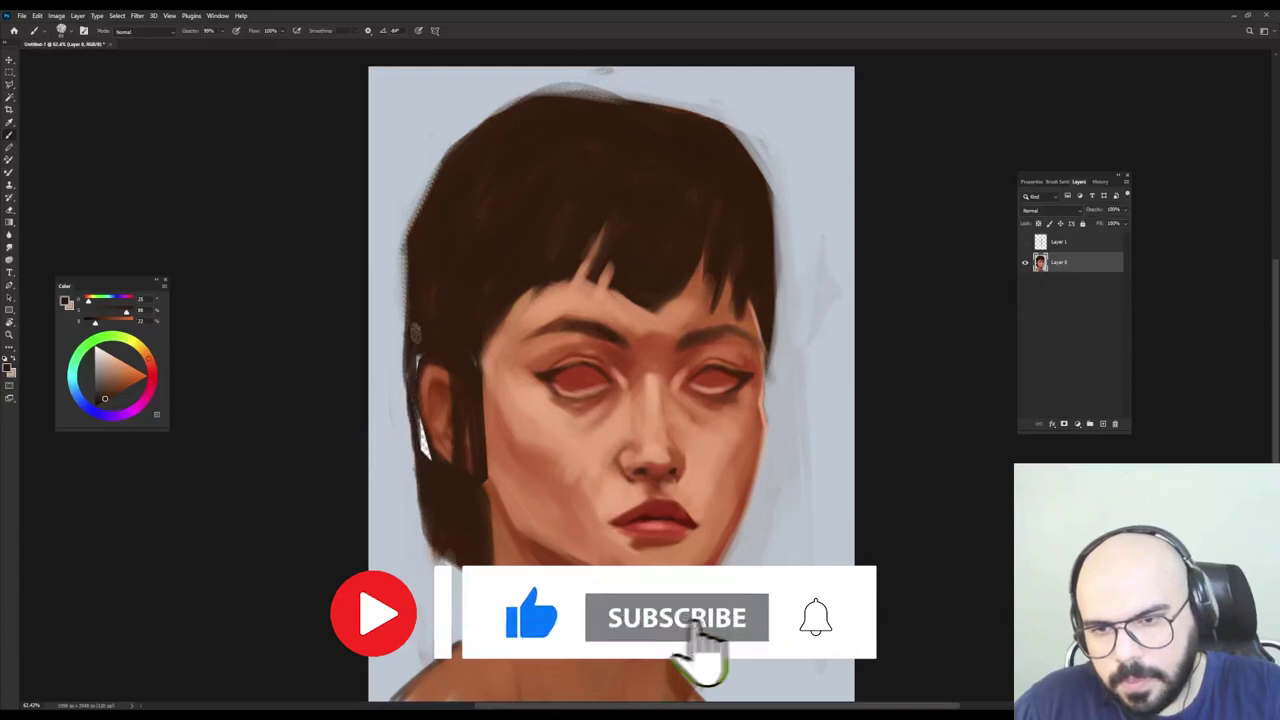
{"action": "mouse_move", "coordinate": [414, 371]}
{"action": "left_mouse_down"}
{"action": "mouse_move", "coordinate": [427, 456]}
{"action": "mouse_move", "coordinate": [398, 370]}
{"action": "left_mouse_up"}
Resize the brush and refine the hairline at the near temple and sideburn with sampled hair and skin tones.
{"action": "right_click", "coordinate": [497, 281], "text": "alt"}
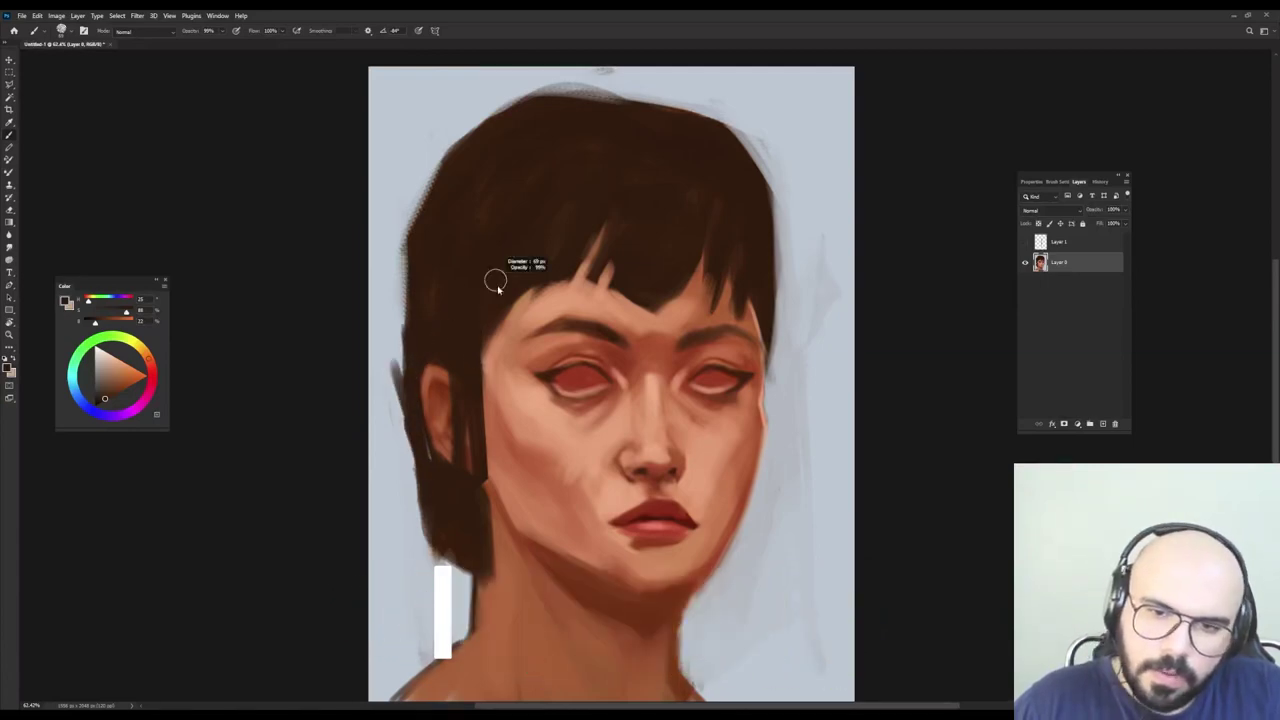
{"action": "left_click", "coordinate": [476, 338], "text": "alt"}
{"action": "mouse_move", "coordinate": [518, 300]}
{"action": "left_mouse_down"}
{"action": "mouse_move", "coordinate": [481, 345]}
{"action": "mouse_move", "coordinate": [487, 476]}
{"action": "left_mouse_up"}
{"action": "left_click", "coordinate": [495, 408], "text": "alt"}
{"action": "left_click", "coordinate": [473, 367], "text": "alt"}
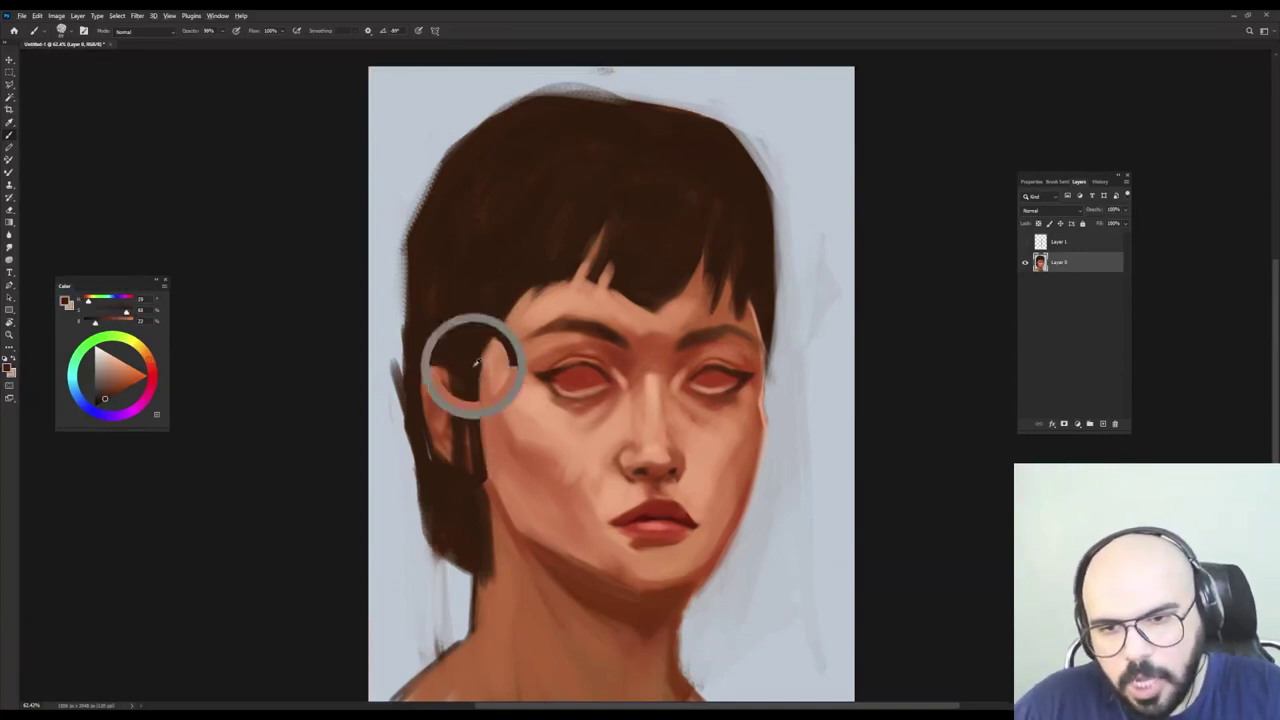
Reshape the back contour of the hair above the ear with sampled dark brown and grey-blue background strokes.
{"action": "left_click", "coordinate": [418, 316], "text": "alt"}
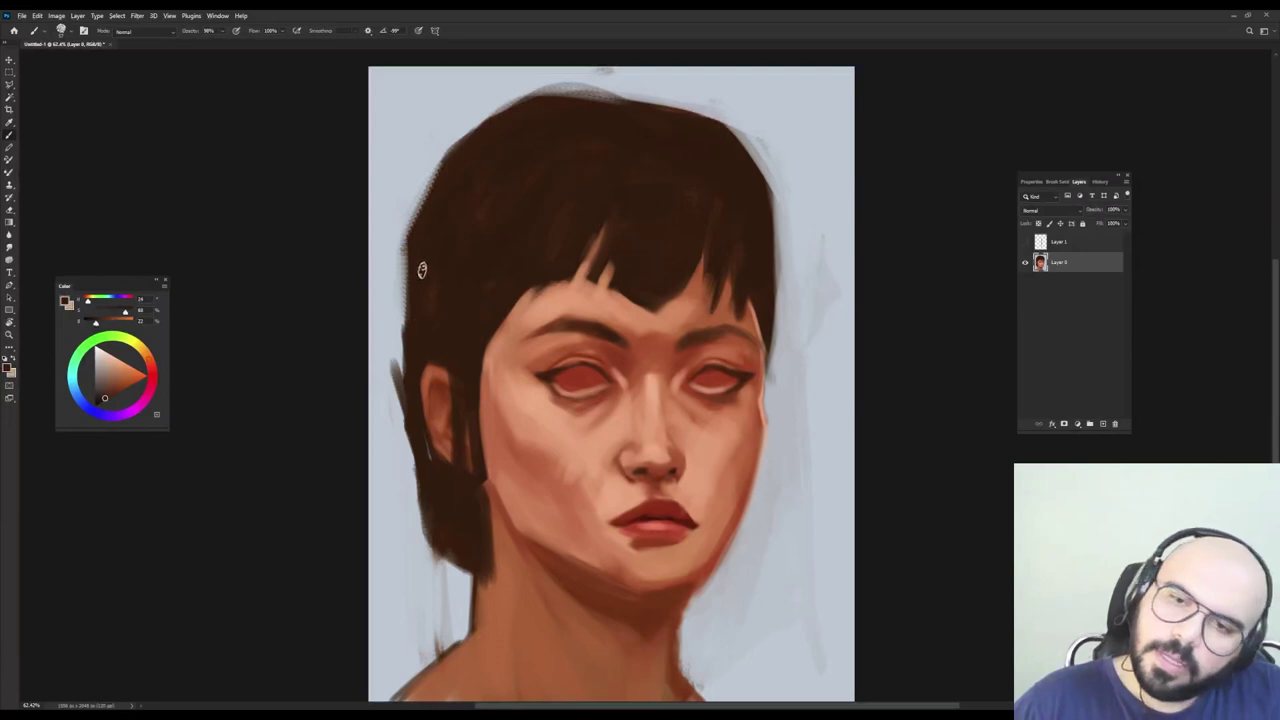
{"action": "left_click", "coordinate": [434, 263], "text": "alt"}
{"action": "mouse_move", "coordinate": [407, 278]}
{"action": "left_mouse_down"}
{"action": "mouse_move", "coordinate": [442, 162]}
{"action": "mouse_move", "coordinate": [411, 223]}
{"action": "mouse_move", "coordinate": [417, 311]}
{"action": "left_mouse_up"}
{"action": "left_click", "coordinate": [384, 257], "text": "alt"}
{"action": "left_click_drag", "start_coordinate": [397, 258], "coordinate": [403, 438]}
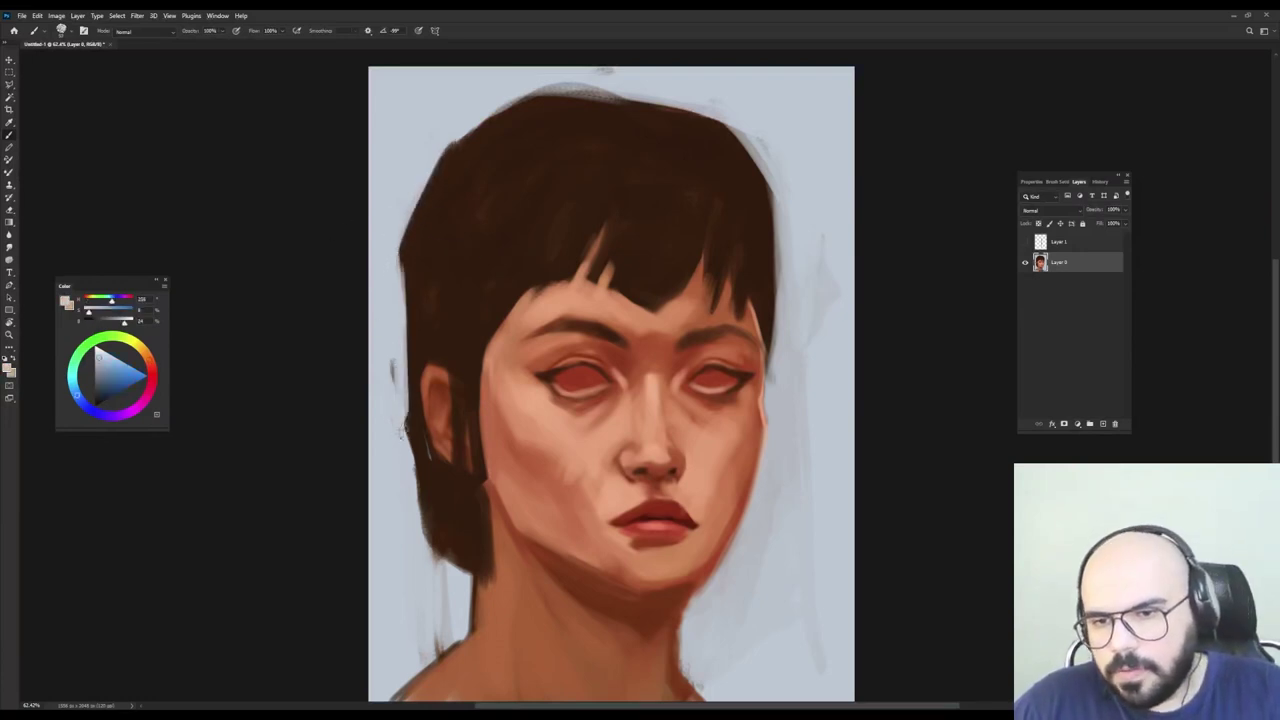
{"action": "left_click_drag", "start_coordinate": [403, 290], "coordinate": [405, 436]}
{"action": "mouse_move", "coordinate": [393, 318]}
{"action": "left_mouse_down"}
{"action": "mouse_move", "coordinate": [425, 282]}
{"action": "mouse_move", "coordinate": [408, 293]}
{"action": "mouse_move", "coordinate": [404, 266]}
{"action": "mouse_move", "coordinate": [412, 306]}
{"action": "left_mouse_up"}
Clean up the hair's outer edge directly behind the ear with sampled hair and background colours.
{"action": "left_click", "coordinate": [425, 283], "text": "alt"}
{"action": "left_click", "coordinate": [430, 319], "text": "alt"}
{"action": "left_click_drag", "start_coordinate": [404, 358], "coordinate": [414, 462]}
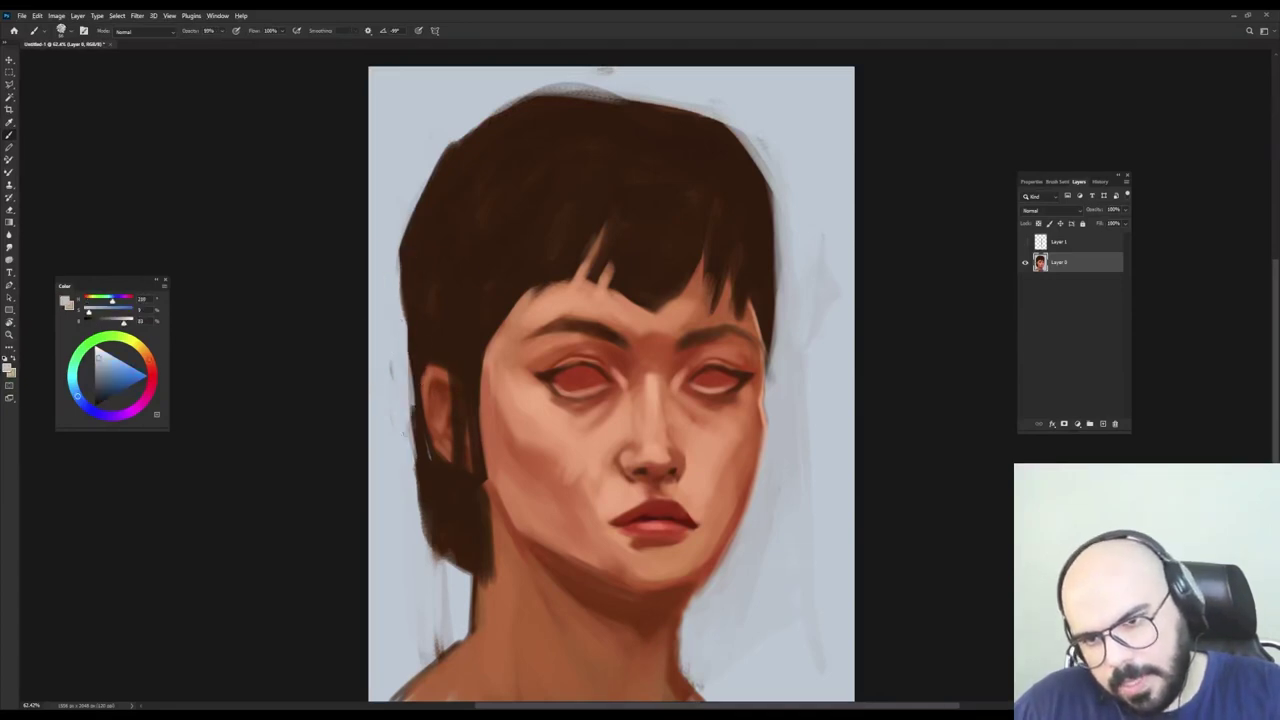
{"action": "left_click_drag", "start_coordinate": [408, 400], "coordinate": [416, 478]}
Set the brush opacity to 98% and taper the lower back hair towards the neck with sampled hair and background colours.
{"action": "left_click", "coordinate": [417, 320], "text": "alt"}
{"action": "key", "text": "0"}
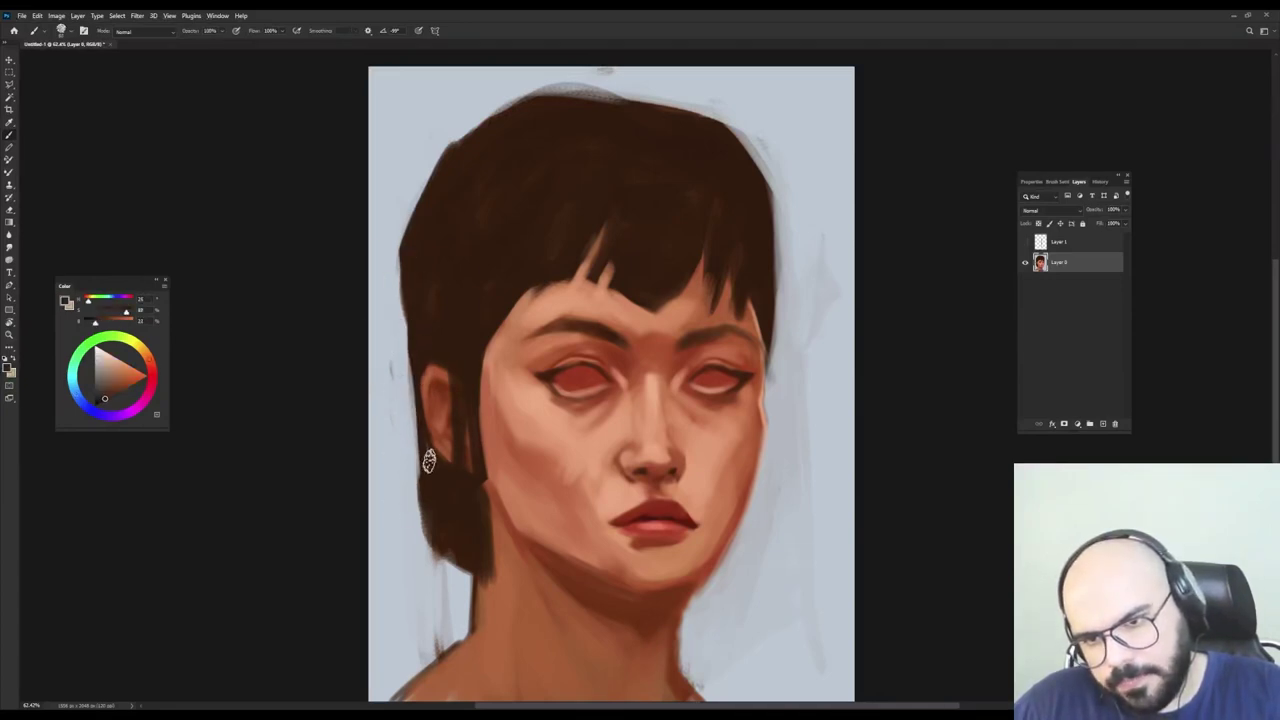
{"action": "left_click", "coordinate": [431, 458], "text": "alt"}
{"action": "key", "text": "9"}
{"action": "key", "text": "8"}
{"action": "left_click_drag", "start_coordinate": [426, 446], "coordinate": [459, 590]}
{"action": "left_click", "coordinate": [402, 439], "text": "alt"}
{"action": "left_click", "coordinate": [455, 500], "text": "alt"}
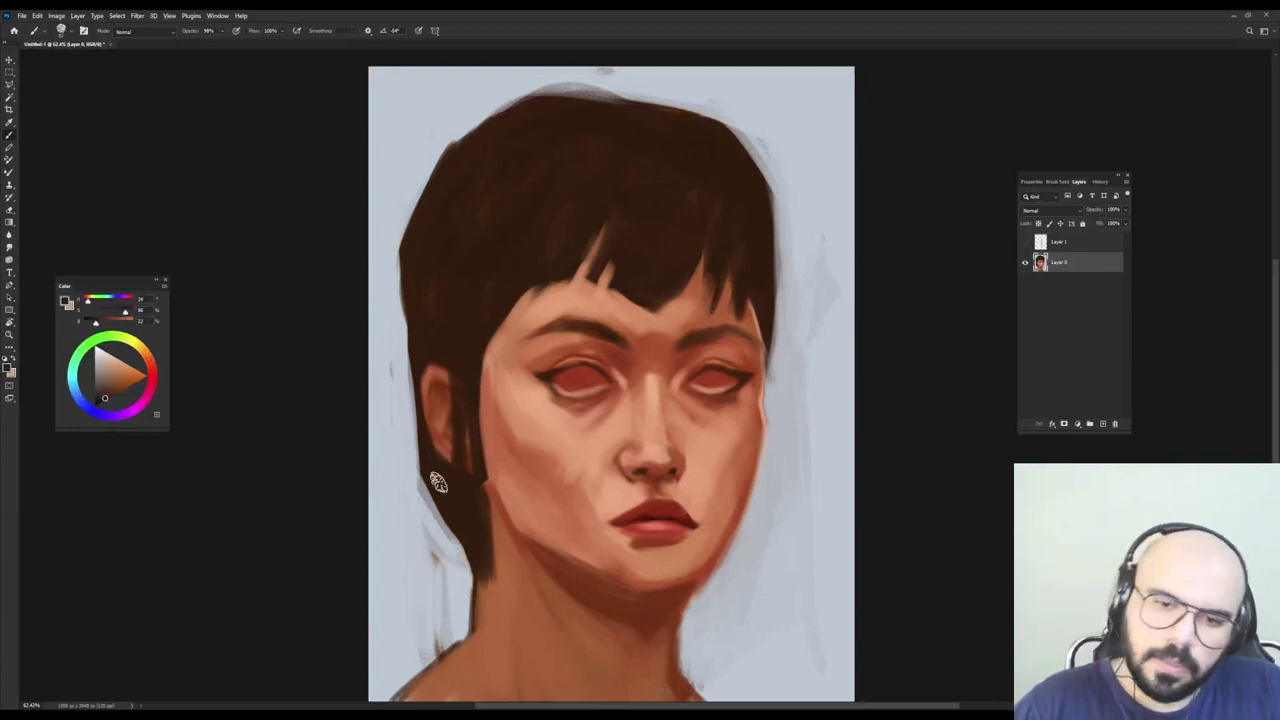
Trim the hair's outline from the back of the head over the crown with the sampled background colour.
{"action": "left_click", "coordinate": [398, 228], "text": "alt"}
{"action": "mouse_move", "coordinate": [402, 266]}
{"action": "left_mouse_down"}
{"action": "mouse_move", "coordinate": [449, 145]}
{"action": "mouse_move", "coordinate": [538, 92]}
{"action": "left_mouse_up"}
{"action": "mouse_move", "coordinate": [440, 157]}
{"action": "left_mouse_down"}
{"action": "mouse_move", "coordinate": [538, 102]}
{"action": "mouse_move", "coordinate": [668, 90]}
{"action": "mouse_move", "coordinate": [750, 104]}
{"action": "mouse_move", "coordinate": [763, 155]}
{"action": "left_mouse_up"}
Build up the top of the hair on the far side of the crown with sampled dark brown strokes.
{"action": "left_click", "coordinate": [639, 143], "text": "alt"}
{"action": "left_click_drag", "start_coordinate": [590, 117], "coordinate": [733, 129]}
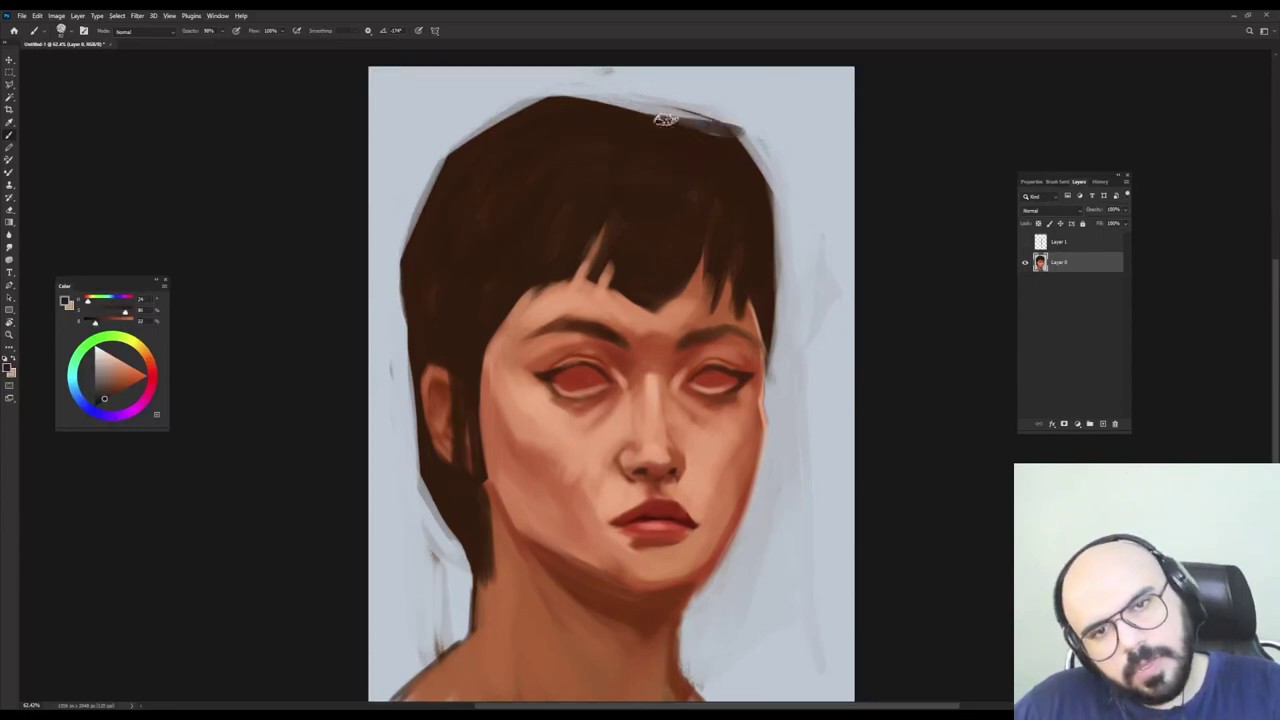
{"action": "mouse_move", "coordinate": [642, 116]}
{"action": "left_mouse_down"}
{"action": "mouse_move", "coordinate": [672, 134]}
{"action": "mouse_move", "coordinate": [745, 141]}
{"action": "left_mouse_up"}
{"action": "left_click_drag", "start_coordinate": [612, 107], "coordinate": [755, 145]}
Carve the far upper contour of the hair, from the crown down the side, with the sampled grey-blue background.
{"action": "left_click", "coordinate": [662, 92], "text": "alt"}
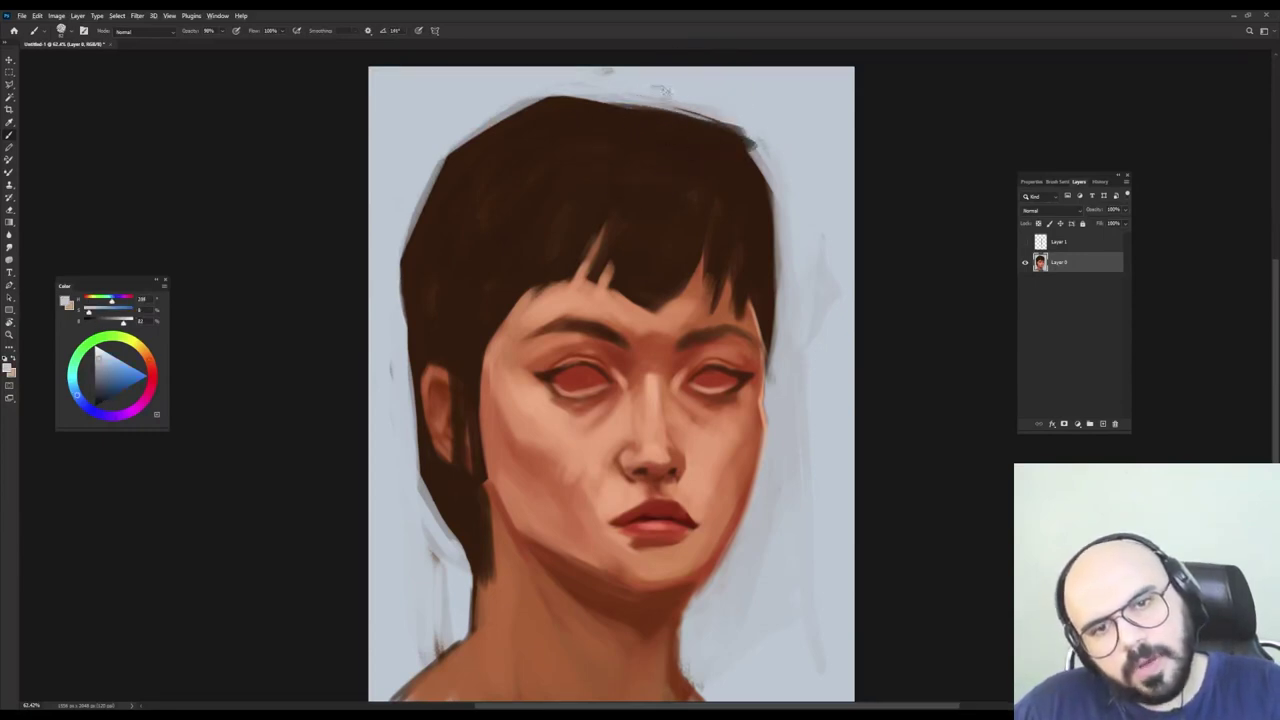
{"action": "mouse_move", "coordinate": [650, 93]}
{"action": "left_mouse_down"}
{"action": "mouse_move", "coordinate": [777, 150]}
{"action": "mouse_move", "coordinate": [766, 155]}
{"action": "left_mouse_up"}
{"action": "left_click_drag", "start_coordinate": [766, 155], "coordinate": [791, 203]}
{"action": "mouse_move", "coordinate": [719, 118]}
{"action": "left_mouse_down"}
{"action": "mouse_move", "coordinate": [778, 203]}
{"action": "mouse_move", "coordinate": [765, 165]}
{"action": "mouse_move", "coordinate": [800, 334]}
{"action": "left_mouse_up"}
{"action": "mouse_move", "coordinate": [774, 153]}
{"action": "left_mouse_down"}
{"action": "mouse_move", "coordinate": [807, 231]}
{"action": "mouse_move", "coordinate": [816, 309]}
{"action": "left_mouse_up"}
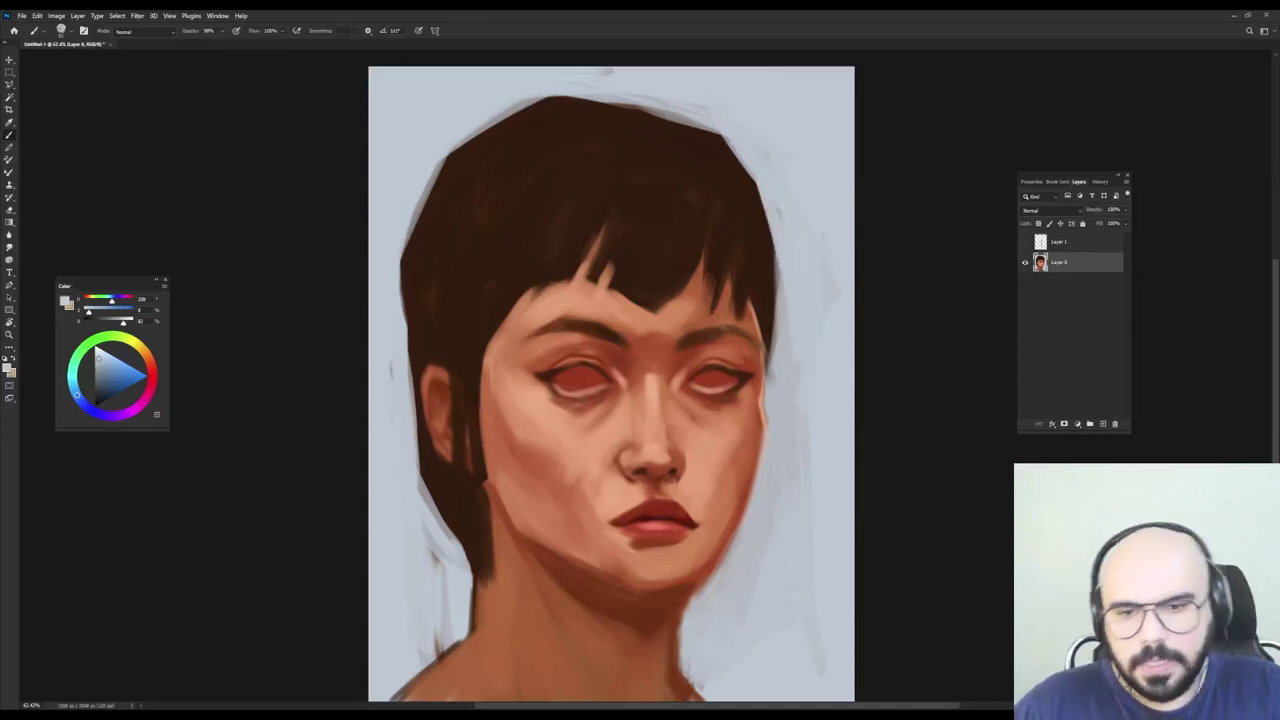
Set the brush flow to 22% and shade the back edge of the neck and the near shoulder with sampled reddish brown.
{"action": "left_click", "coordinate": [441, 560], "text": "alt"}
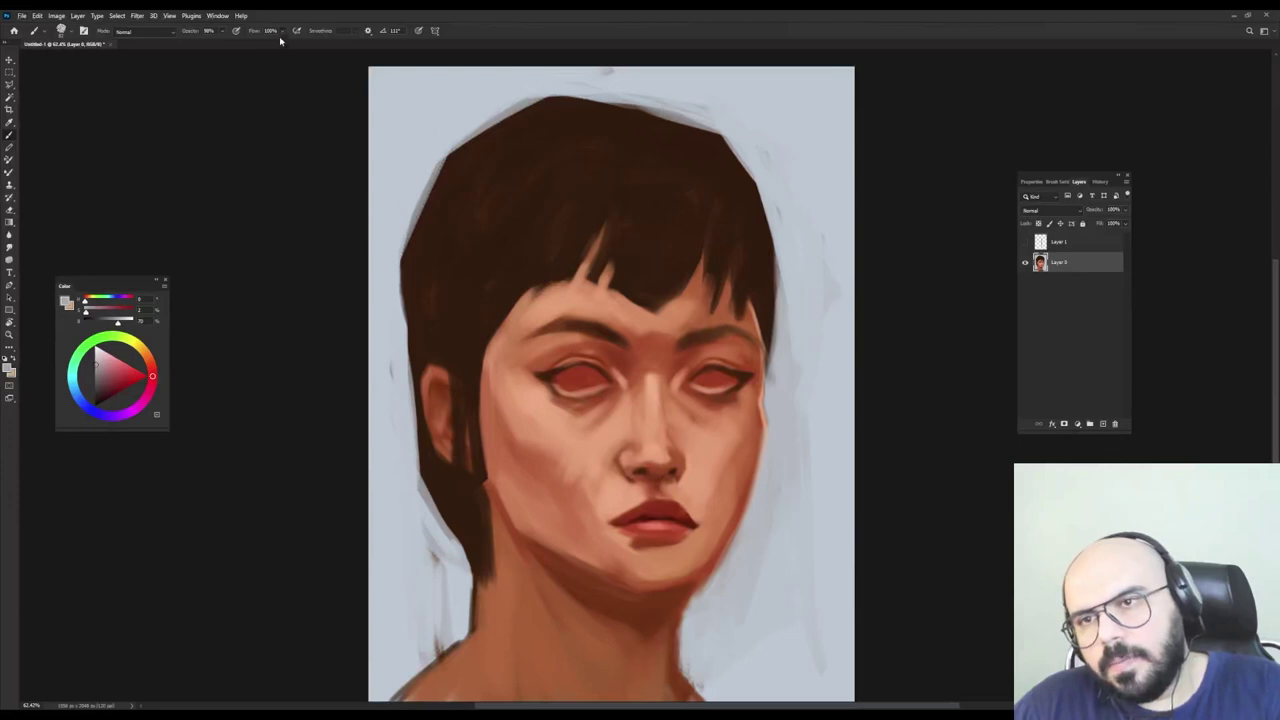
{"action": "key", "text": "shift+2"}
{"action": "key", "text": "shift+2"}
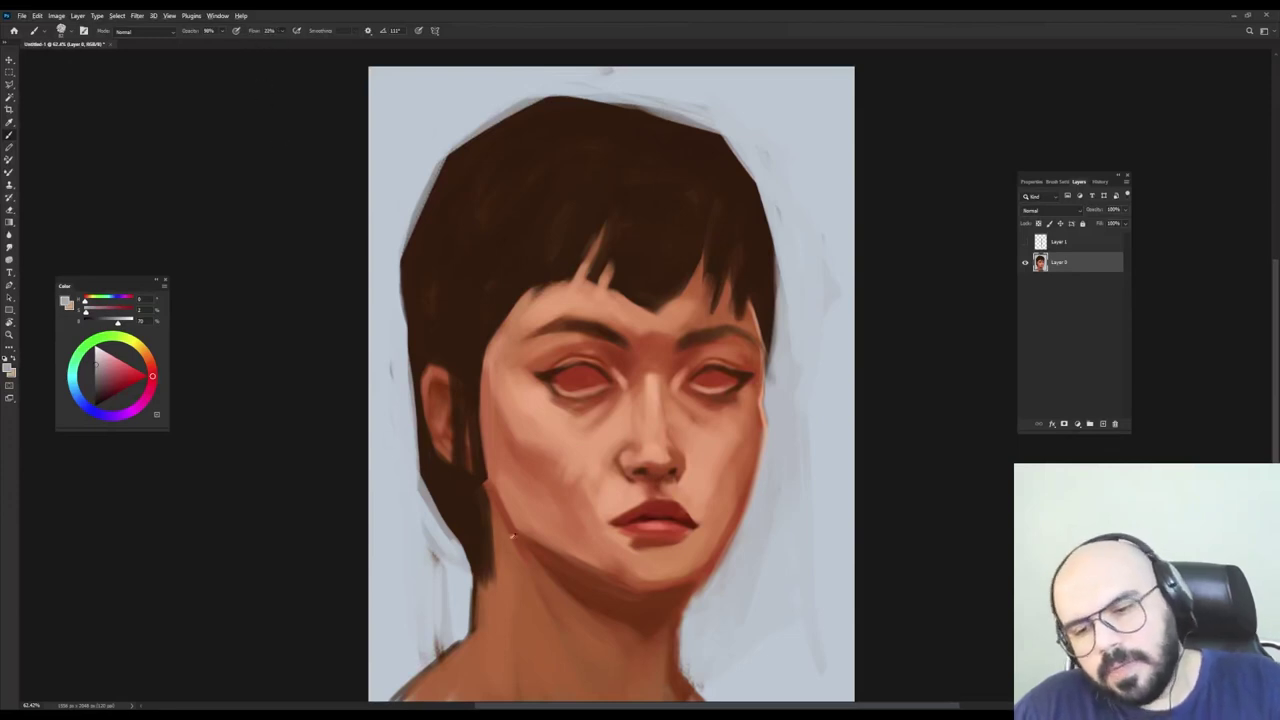
{"action": "left_click", "coordinate": [562, 567], "text": "alt"}
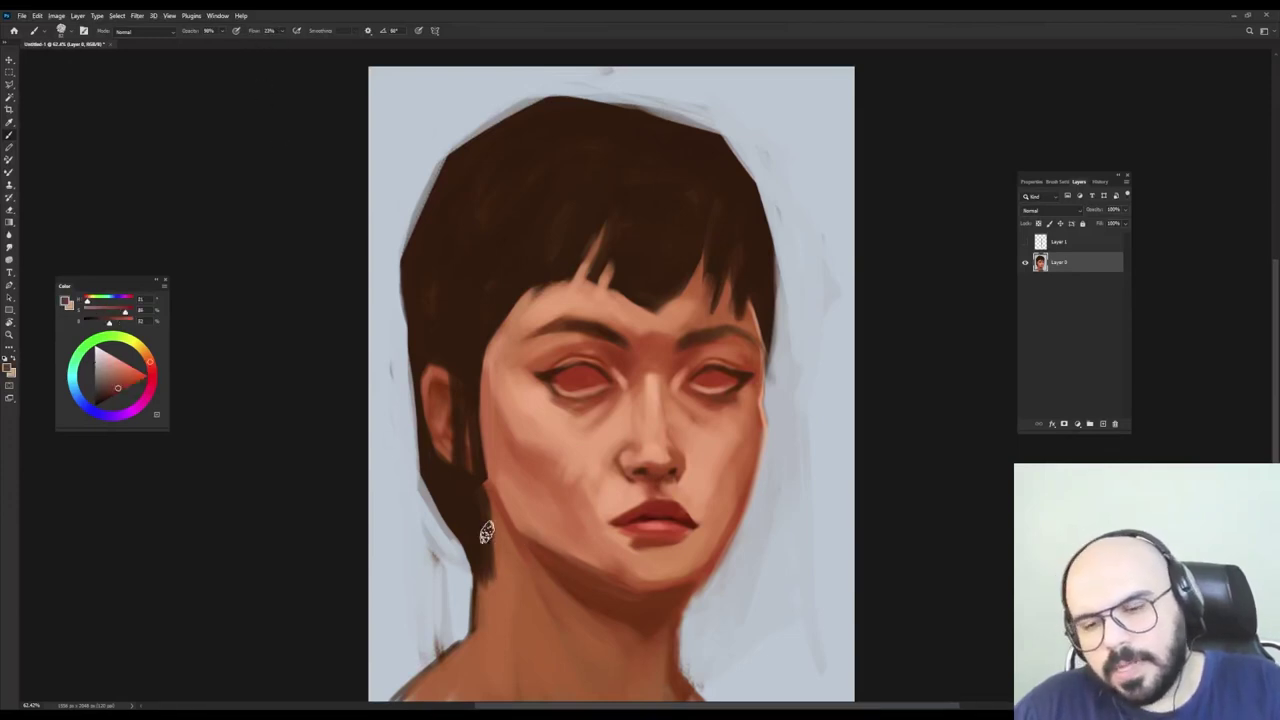
{"action": "left_click_drag", "start_coordinate": [486, 530], "coordinate": [492, 640]}
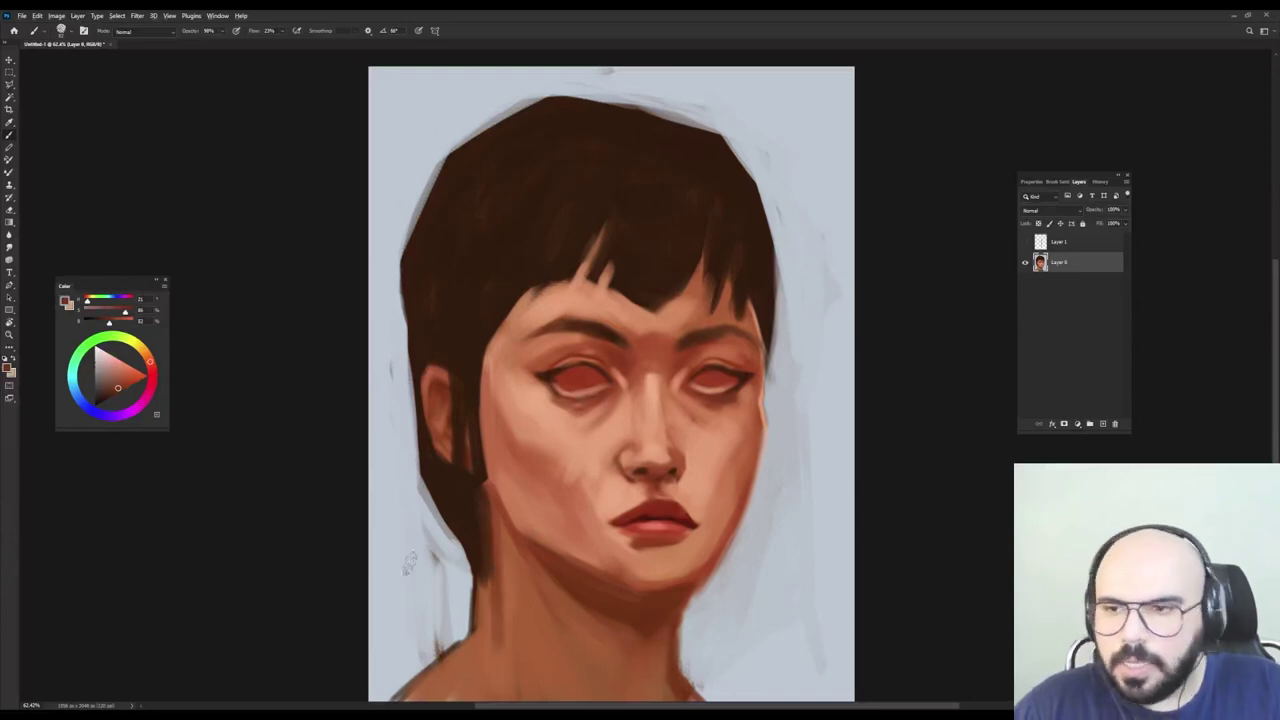
{"action": "left_click_drag", "start_coordinate": [219, 254], "coordinate": [214, 302]}
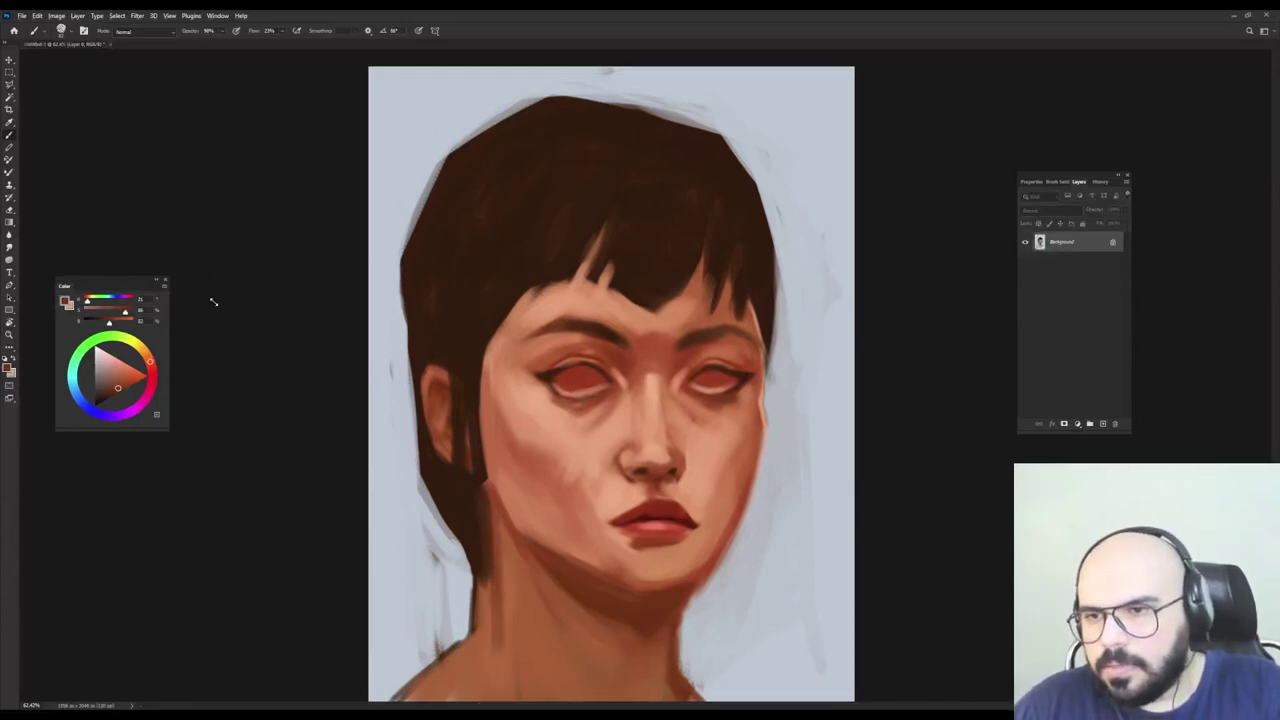
{"action": "key", "text": "ctrl+z"}
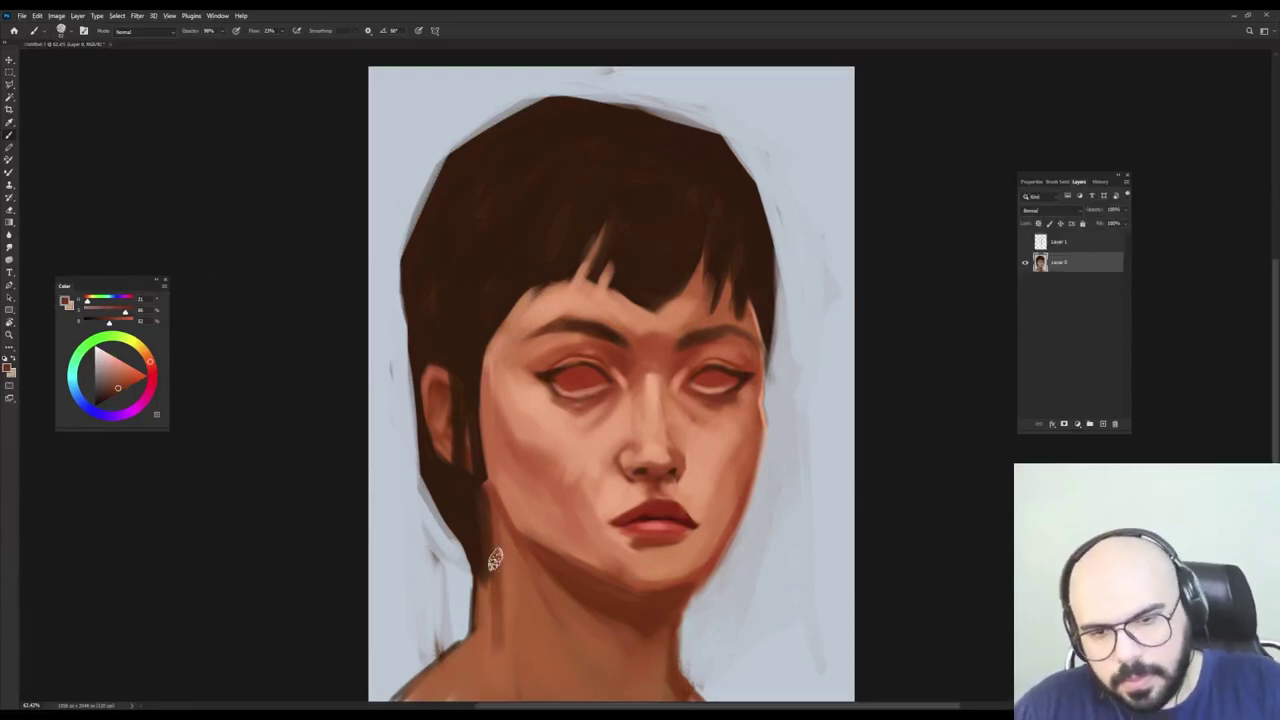
{"action": "left_click_drag", "start_coordinate": [486, 644], "coordinate": [408, 696]}
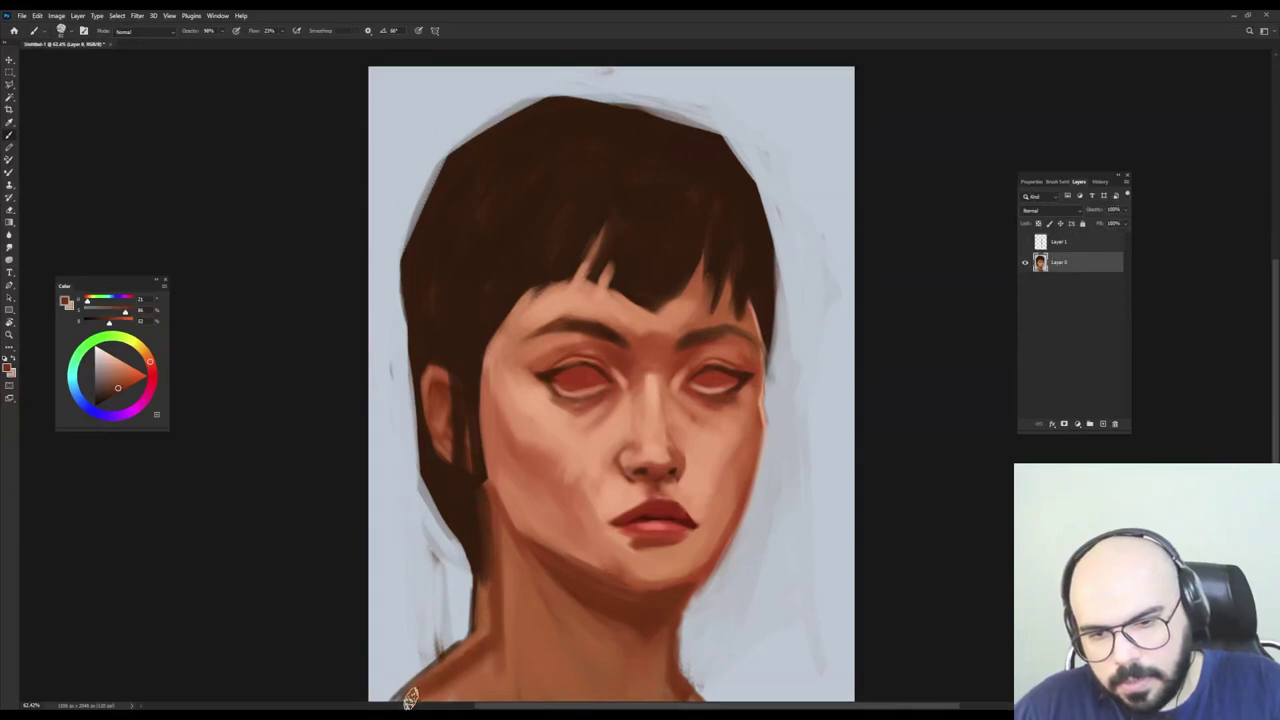
Cut away the pointed lower back hair and clean the nape's outline with the sampled grey-blue background and dark hair colours.
{"action": "left_click", "coordinate": [442, 602], "text": "alt"}
{"action": "mouse_move", "coordinate": [464, 646]}
{"action": "left_mouse_down"}
{"action": "mouse_move", "coordinate": [471, 568]}
{"action": "mouse_move", "coordinate": [480, 628]}
{"action": "mouse_move", "coordinate": [473, 546]}
{"action": "mouse_move", "coordinate": [475, 576]}
{"action": "left_mouse_up"}
{"action": "left_click", "coordinate": [467, 499], "text": "alt"}
{"action": "mouse_move", "coordinate": [456, 503]}
{"action": "left_mouse_down"}
{"action": "mouse_move", "coordinate": [480, 549]}
{"action": "mouse_move", "coordinate": [472, 563]}
{"action": "left_mouse_up"}
{"action": "left_click", "coordinate": [411, 511], "text": "alt"}
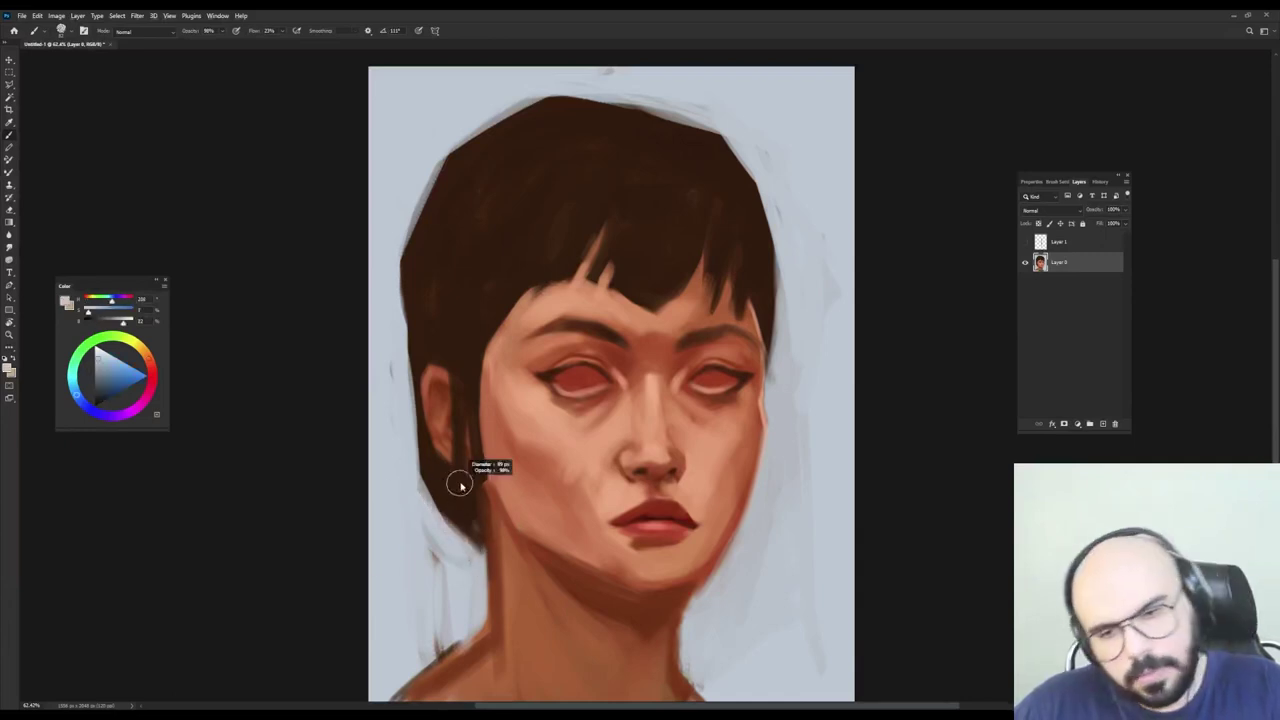
Paint a small tuft at the back of the head and thin loose strands falling behind the ear and neck in sampled dark brown.
{"action": "left_click", "coordinate": [430, 449], "text": "alt"}
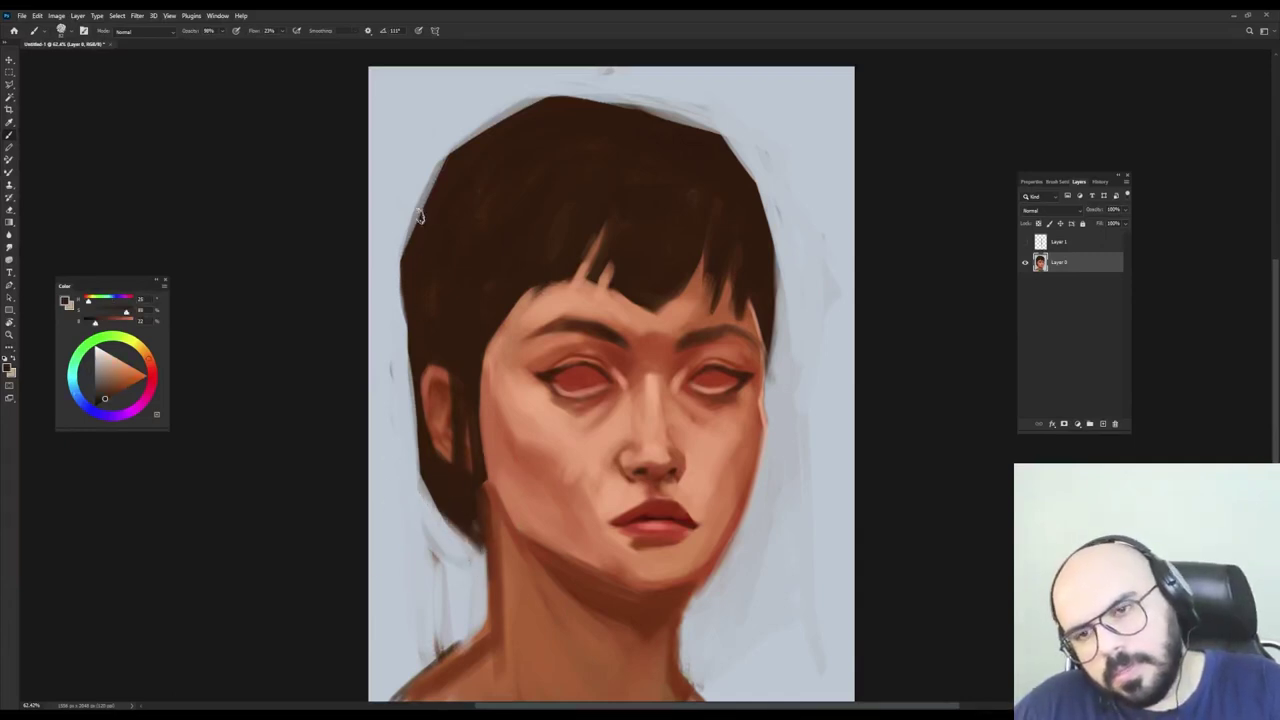
{"action": "mouse_move", "coordinate": [414, 220]}
{"action": "left_mouse_down"}
{"action": "mouse_move", "coordinate": [410, 236]}
{"action": "mouse_move", "coordinate": [428, 192]}
{"action": "left_mouse_up"}
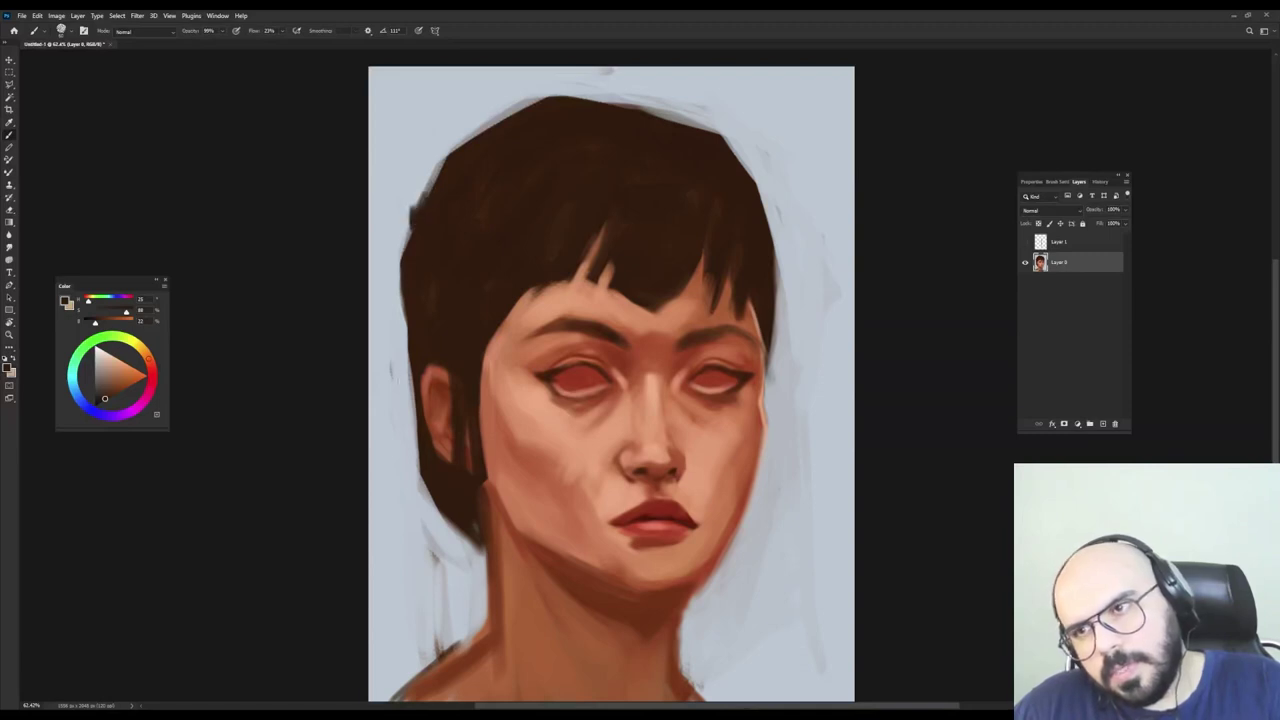
{"action": "left_click_drag", "start_coordinate": [446, 251], "coordinate": [438, 244]}
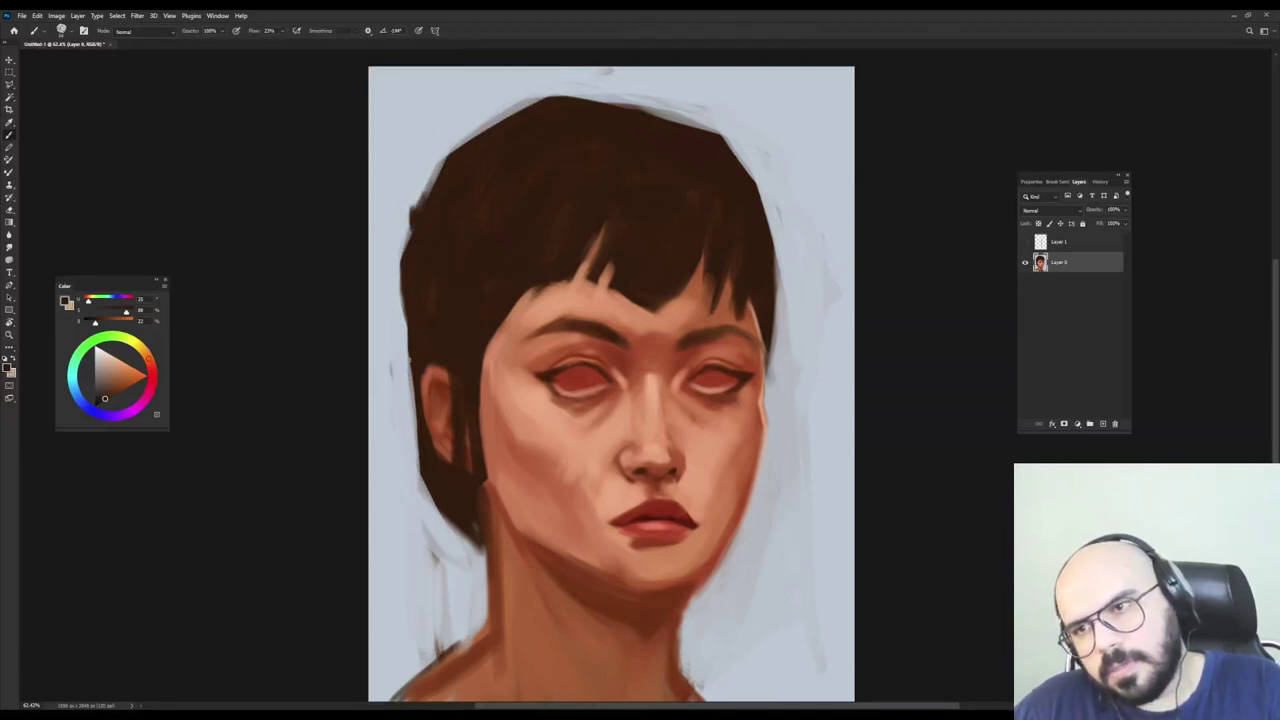
{"action": "mouse_move", "coordinate": [408, 287]}
{"action": "left_mouse_down"}
{"action": "mouse_move", "coordinate": [426, 462]}
{"action": "mouse_move", "coordinate": [392, 388]}
{"action": "mouse_move", "coordinate": [418, 455]}
{"action": "left_mouse_up"}
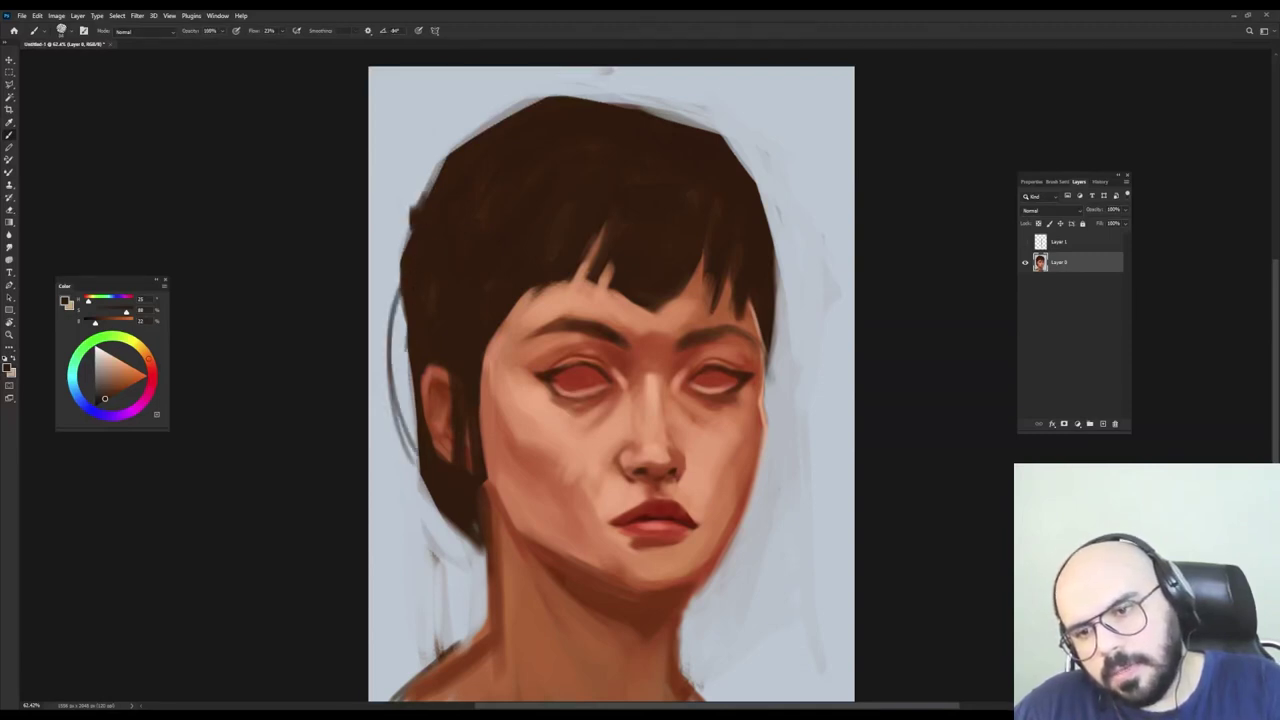
{"action": "left_click_drag", "start_coordinate": [410, 350], "coordinate": [416, 478]}
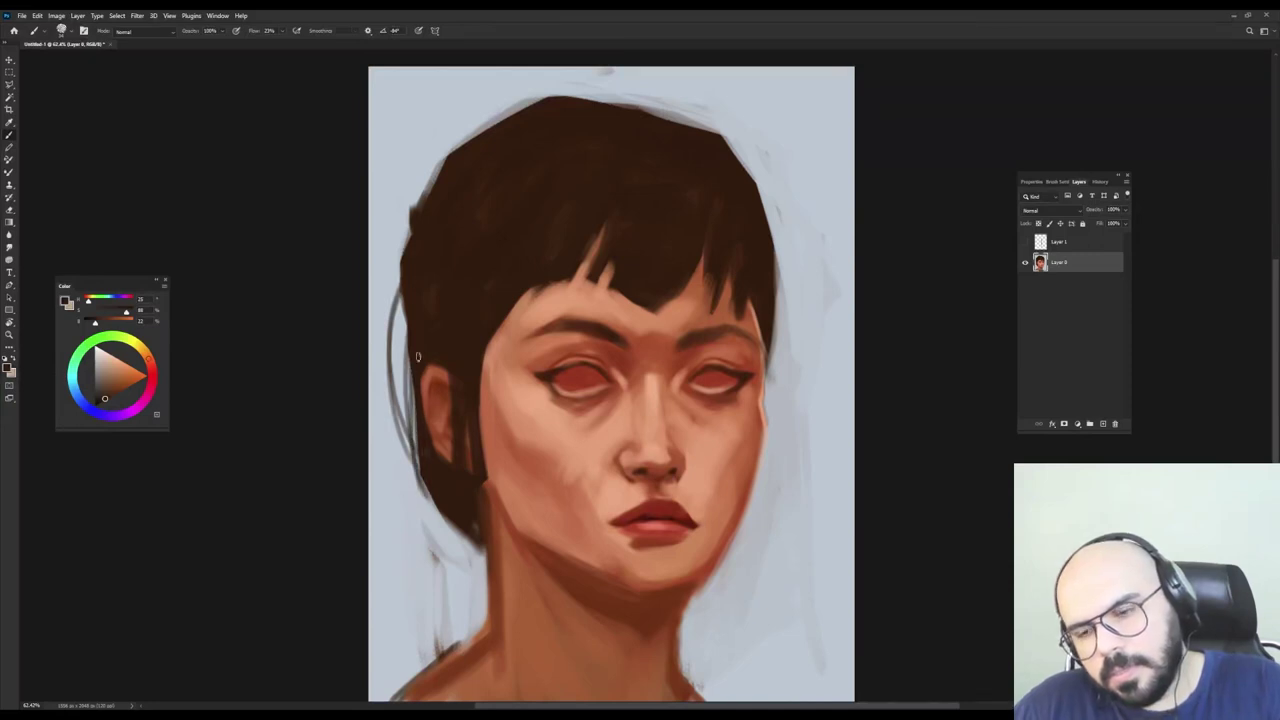
{"action": "left_click_drag", "start_coordinate": [418, 356], "coordinate": [426, 600]}
{"action": "left_click_drag", "start_coordinate": [412, 400], "coordinate": [432, 626]}
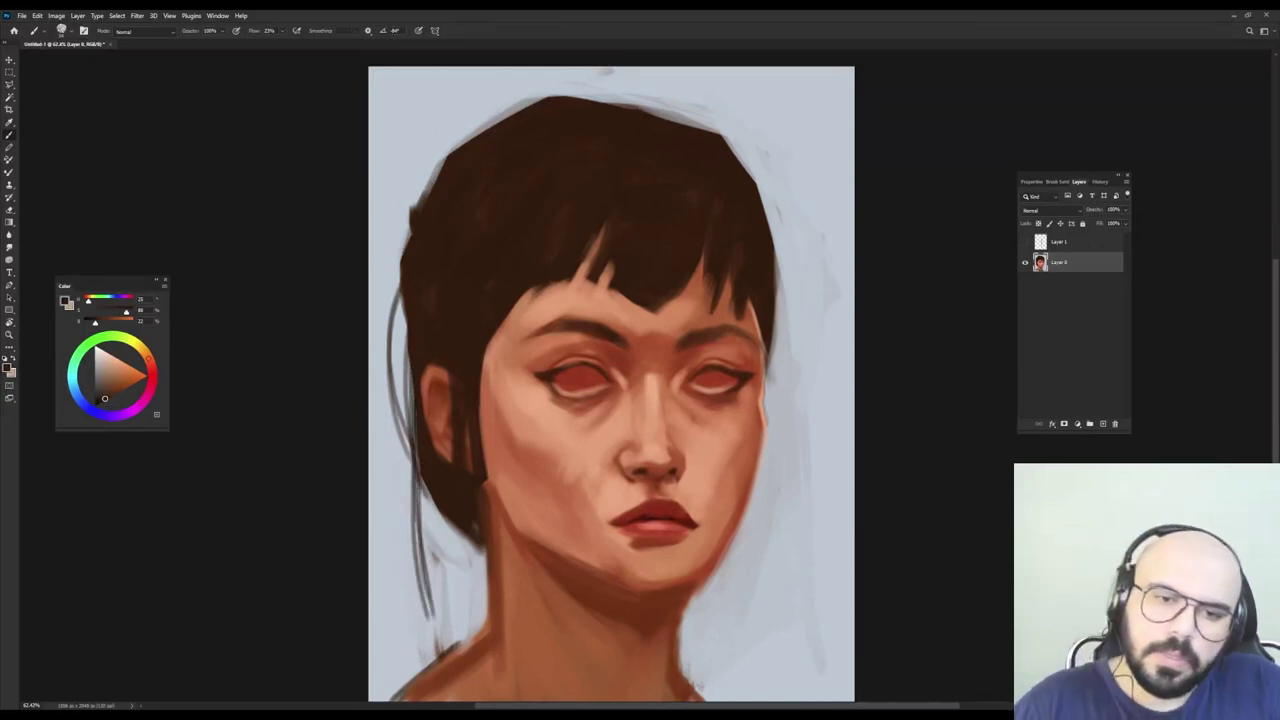
Draw thin loose strands with outward-curling ends beside the far cheek, hanging from the hair's far edge.
{"action": "mouse_move", "coordinate": [764, 295]}
{"action": "left_mouse_down"}
{"action": "mouse_move", "coordinate": [792, 376]}
{"action": "mouse_move", "coordinate": [802, 358]}
{"action": "mouse_move", "coordinate": [787, 409]}
{"action": "left_mouse_up"}
{"action": "left_click_drag", "start_coordinate": [763, 305], "coordinate": [784, 466]}
{"action": "left_click_drag", "start_coordinate": [771, 338], "coordinate": [769, 538]}
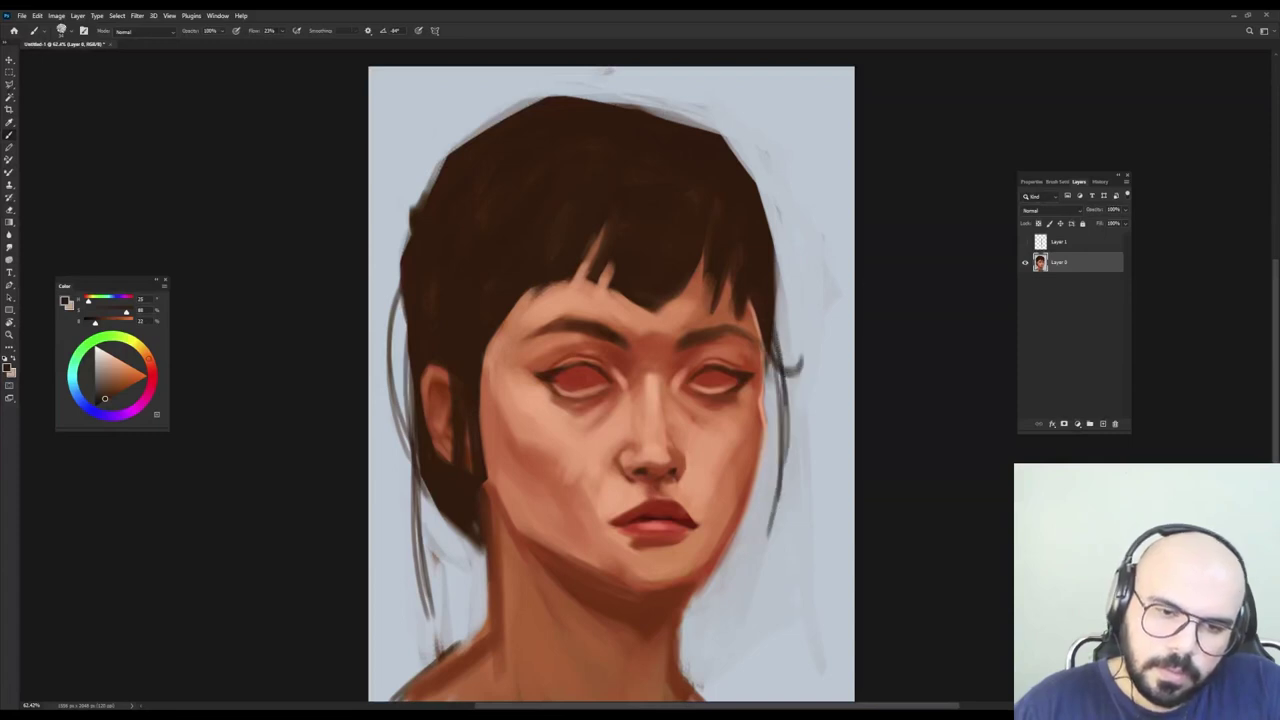
{"action": "left_click_drag", "start_coordinate": [765, 355], "coordinate": [818, 412]}
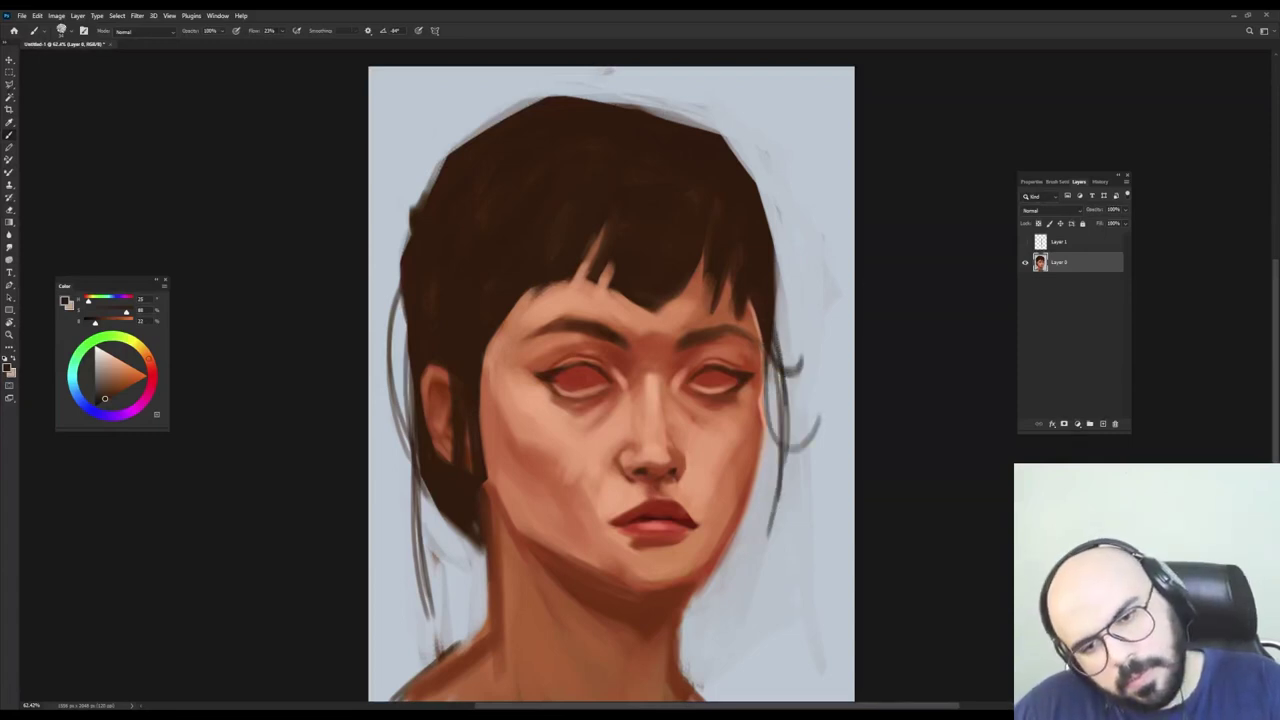
Blend the near cheek into the jawline and the shadow under the chin with sampled skin tones.
{"action": "left_click", "coordinate": [512, 482], "text": "alt"}
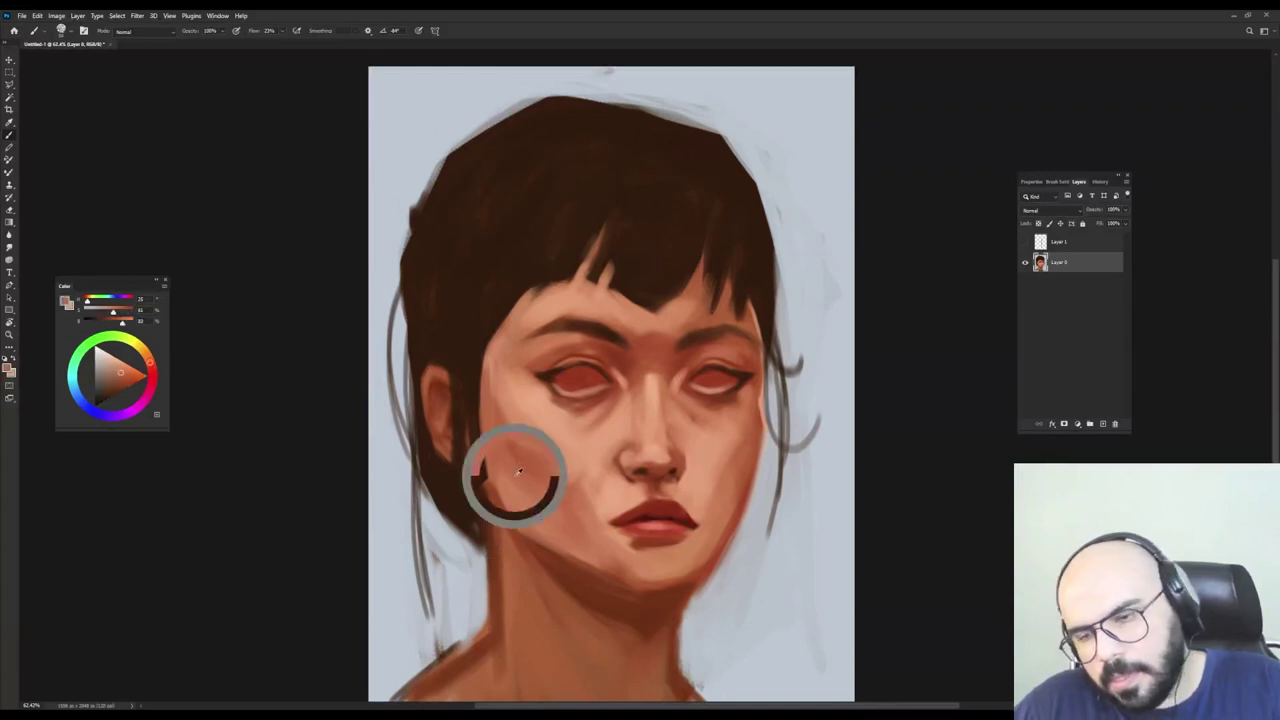
{"action": "left_click_drag", "start_coordinate": [510, 488], "coordinate": [514, 492]}
{"action": "left_click", "coordinate": [516, 488], "text": "alt"}
{"action": "left_click_drag", "start_coordinate": [526, 537], "coordinate": [600, 572]}
{"action": "left_click", "coordinate": [540, 506], "text": "alt"}
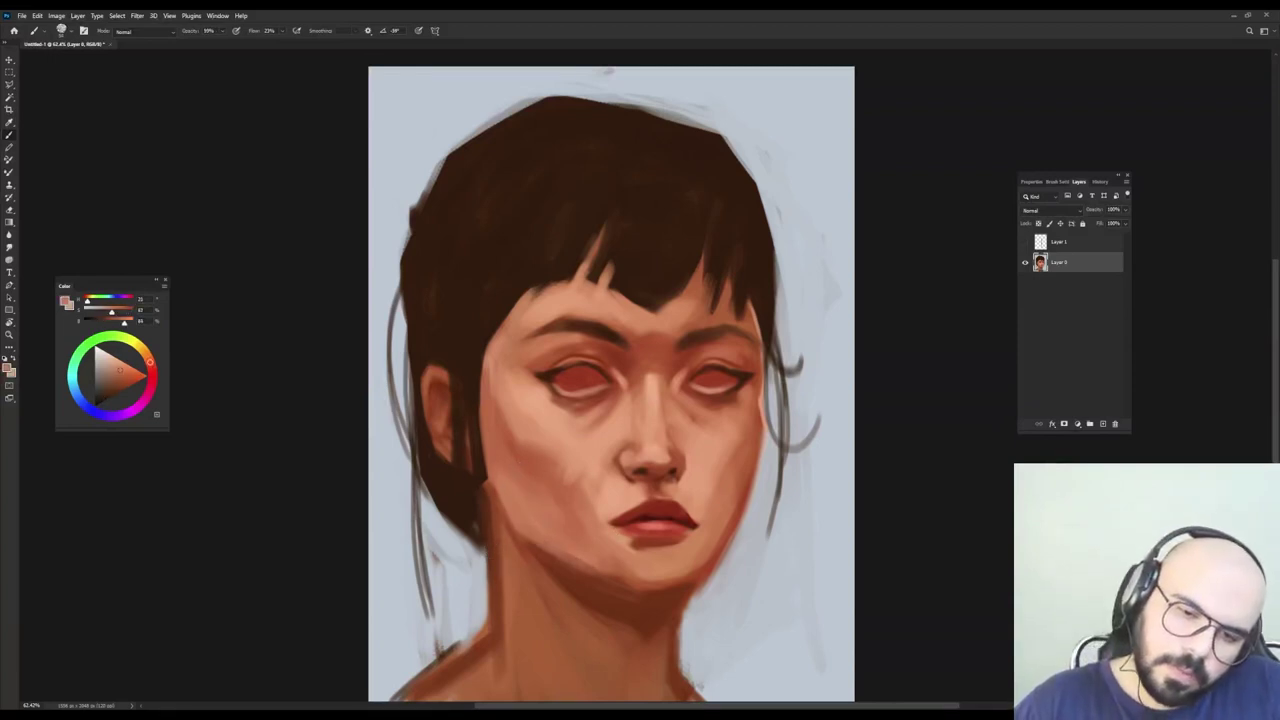
{"action": "left_click", "coordinate": [608, 586], "text": "alt"}
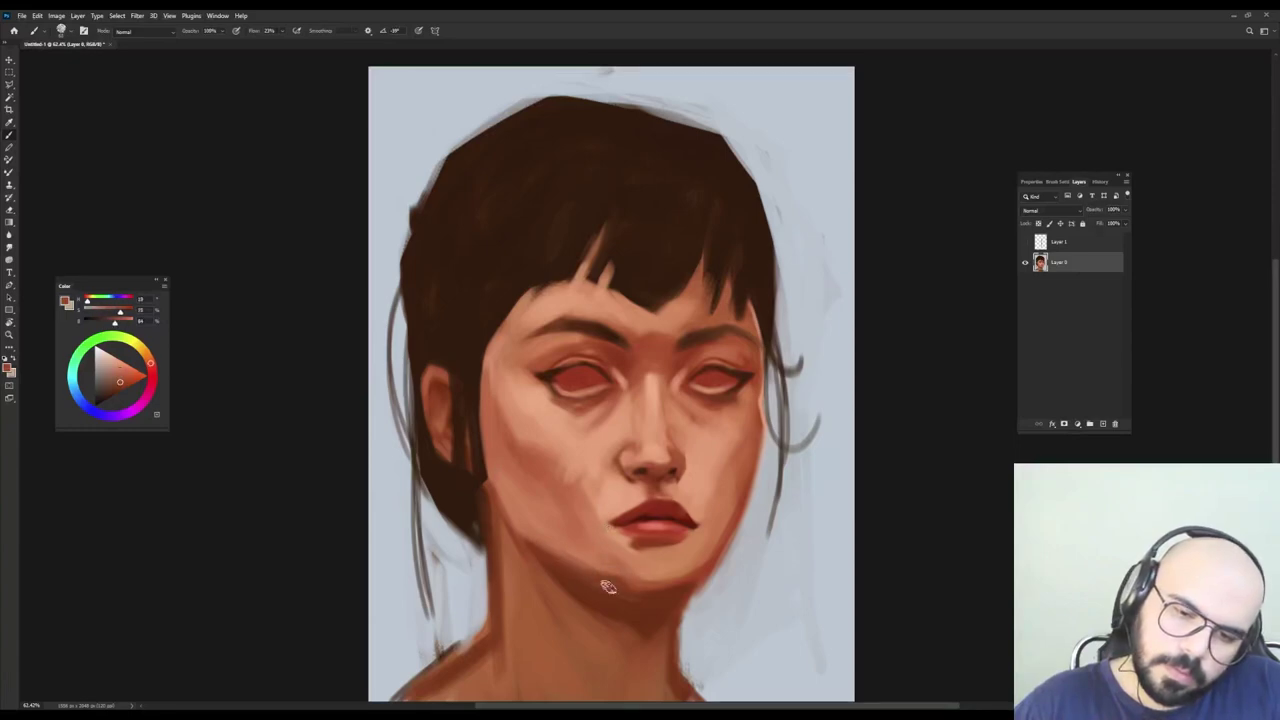
{"action": "left_click", "coordinate": [637, 596], "text": "alt"}
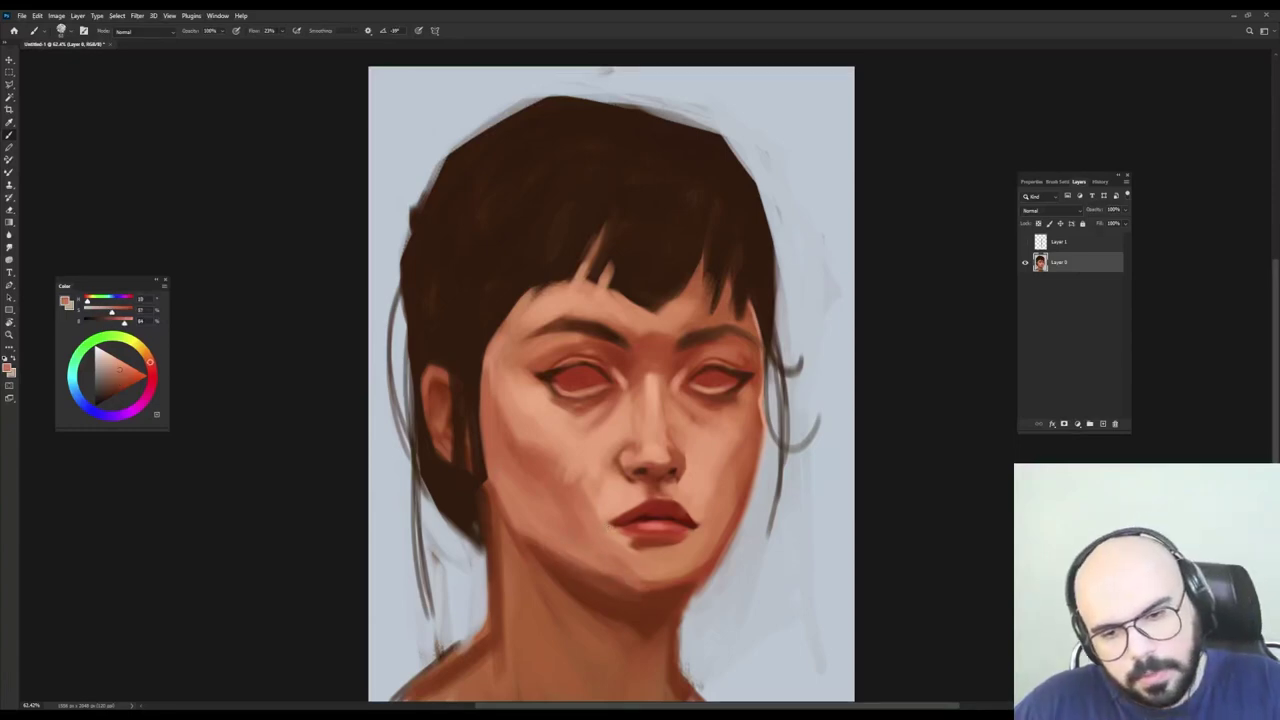
Lighten the chin and soften the shadow beneath the lower lip with sampled light skin tones.
{"action": "left_click", "coordinate": [615, 503], "text": "alt"}
{"action": "mouse_move", "coordinate": [645, 566]}
{"action": "left_mouse_down"}
{"action": "mouse_move", "coordinate": [660, 575]}
{"action": "mouse_move", "coordinate": [645, 564]}
{"action": "mouse_move", "coordinate": [662, 557]}
{"action": "left_mouse_up"}
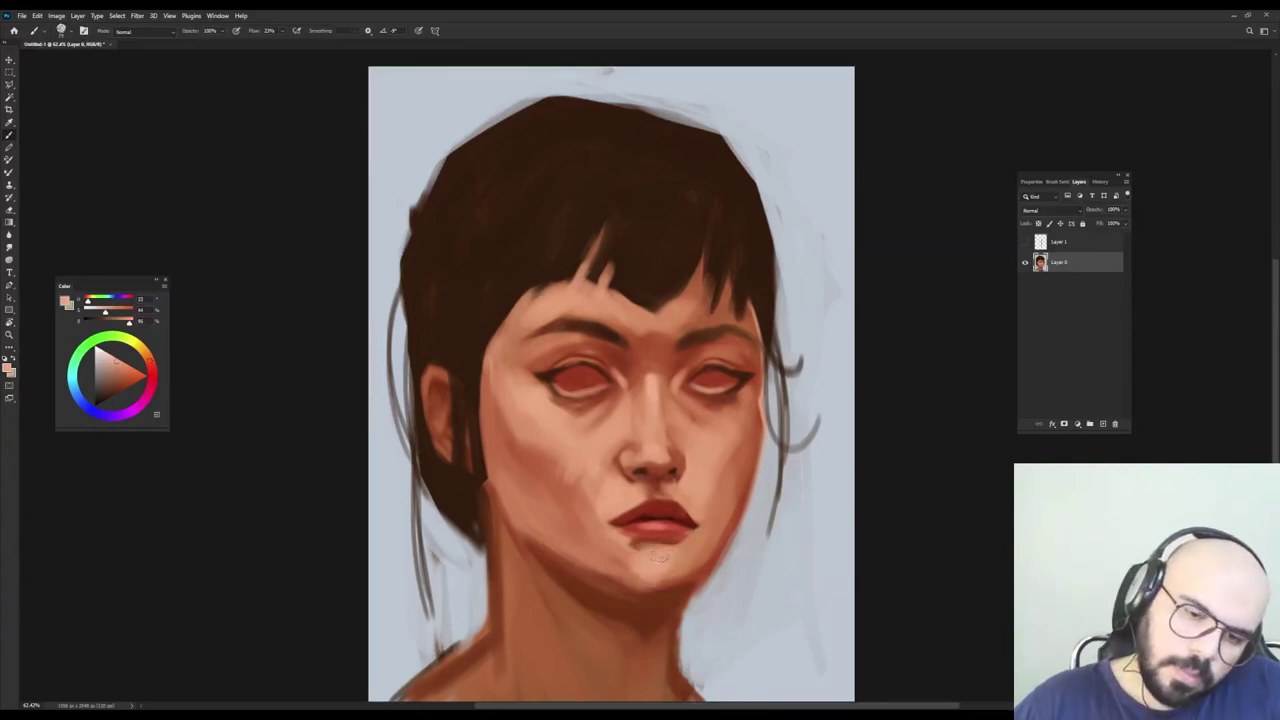
{"action": "left_click", "coordinate": [631, 538], "text": "alt"}
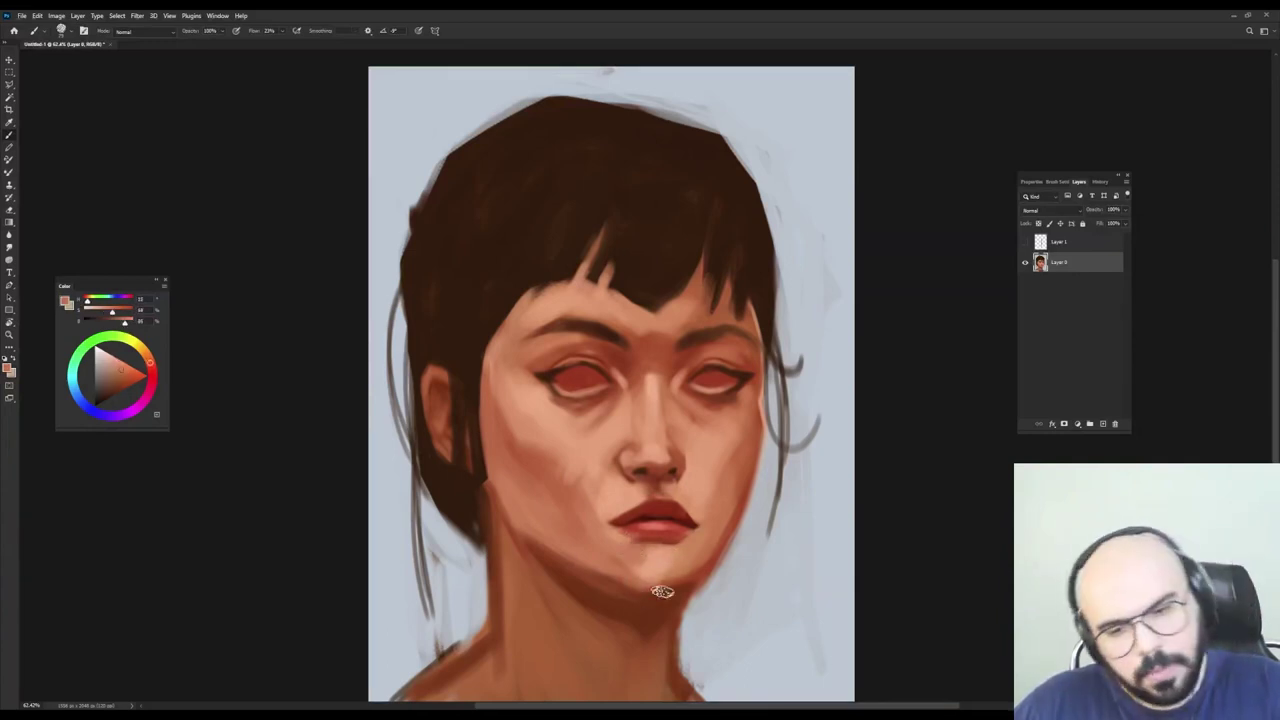
{"action": "left_click", "coordinate": [650, 388], "text": "alt"}
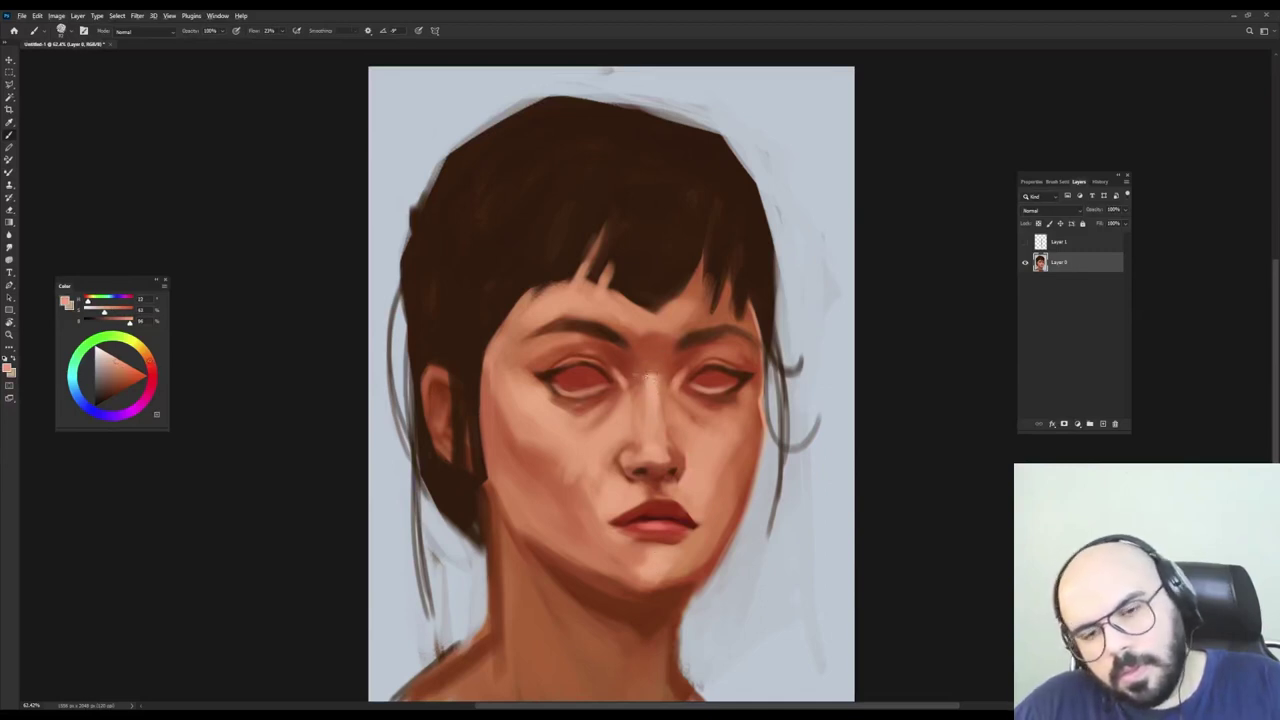
Blend the skin between the eyebrows and above the nose bridge with mid skin tones sampled from the surrounding area.
{"action": "left_click", "coordinate": [651, 341], "text": "alt"}
{"action": "key", "text": "8"}
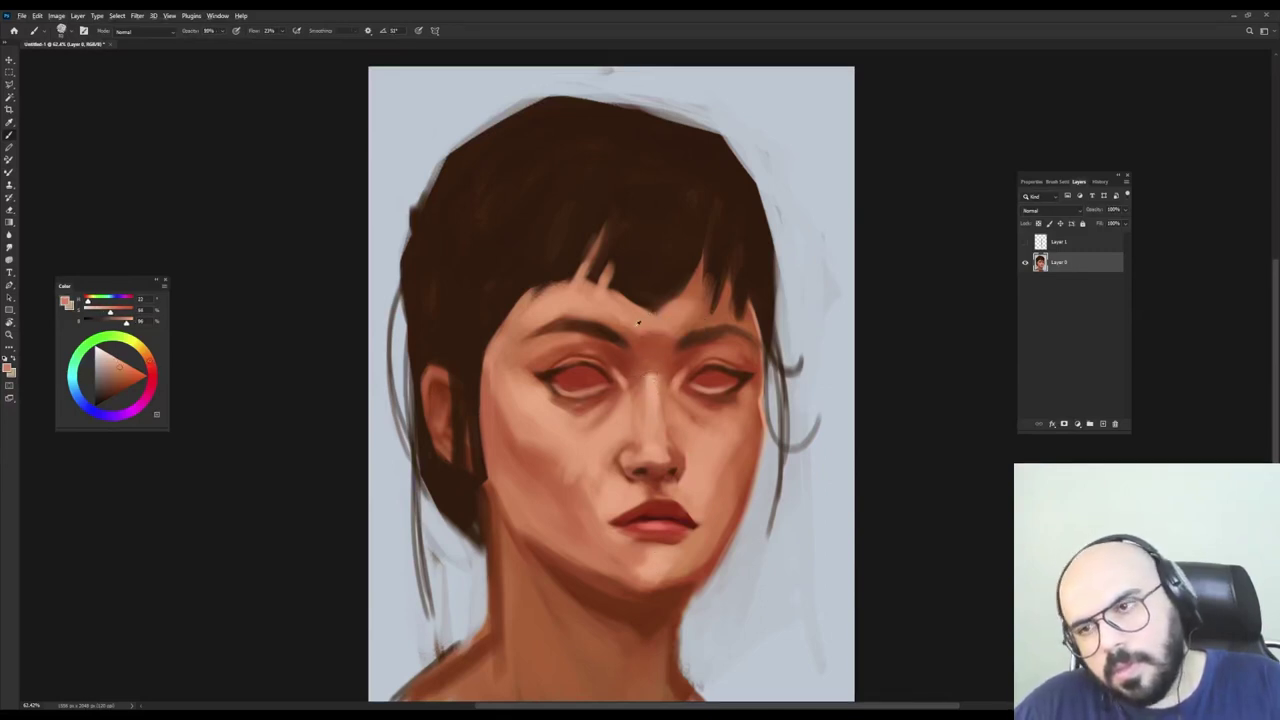
{"action": "left_click", "coordinate": [639, 323], "text": "alt"}
{"action": "right_click", "coordinate": [645, 327], "text": "alt"}
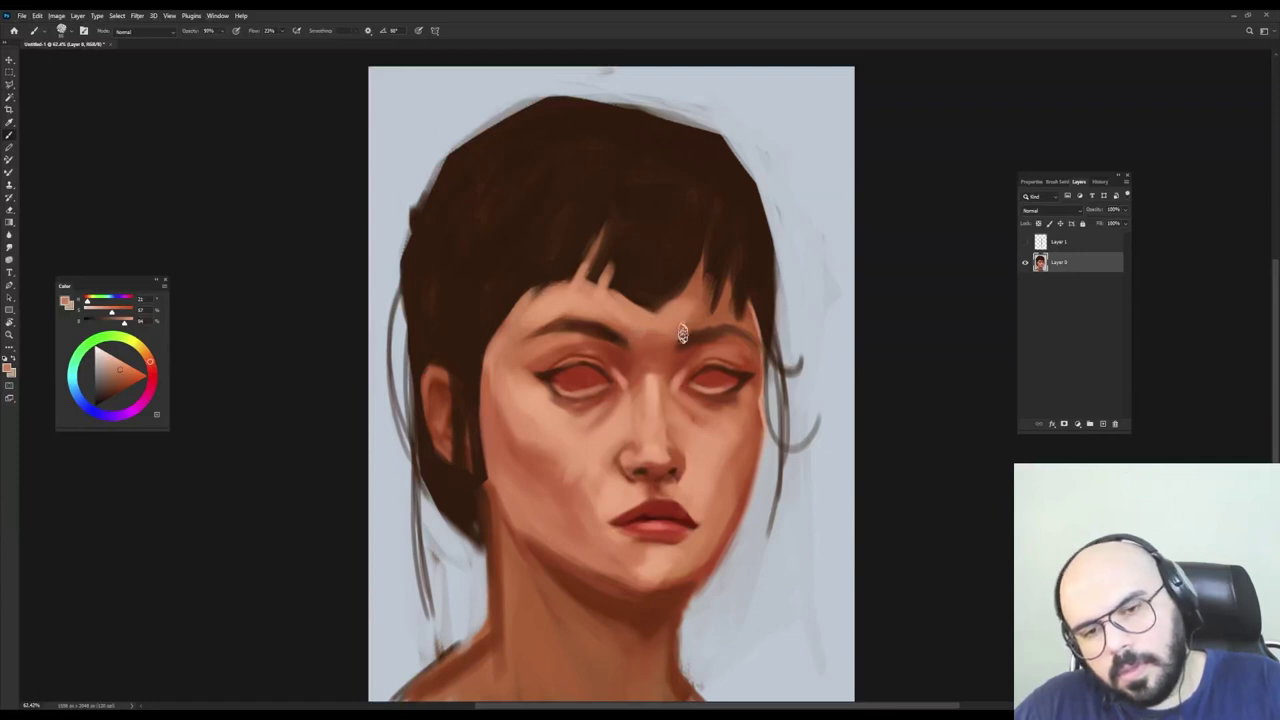
{"action": "left_click", "coordinate": [682, 334], "text": "alt"}
Smooth the forehead and temple skin on the ear side using lighter skin tones sampled from the forehead and temple.
{"action": "left_click", "coordinate": [557, 306], "text": "alt"}
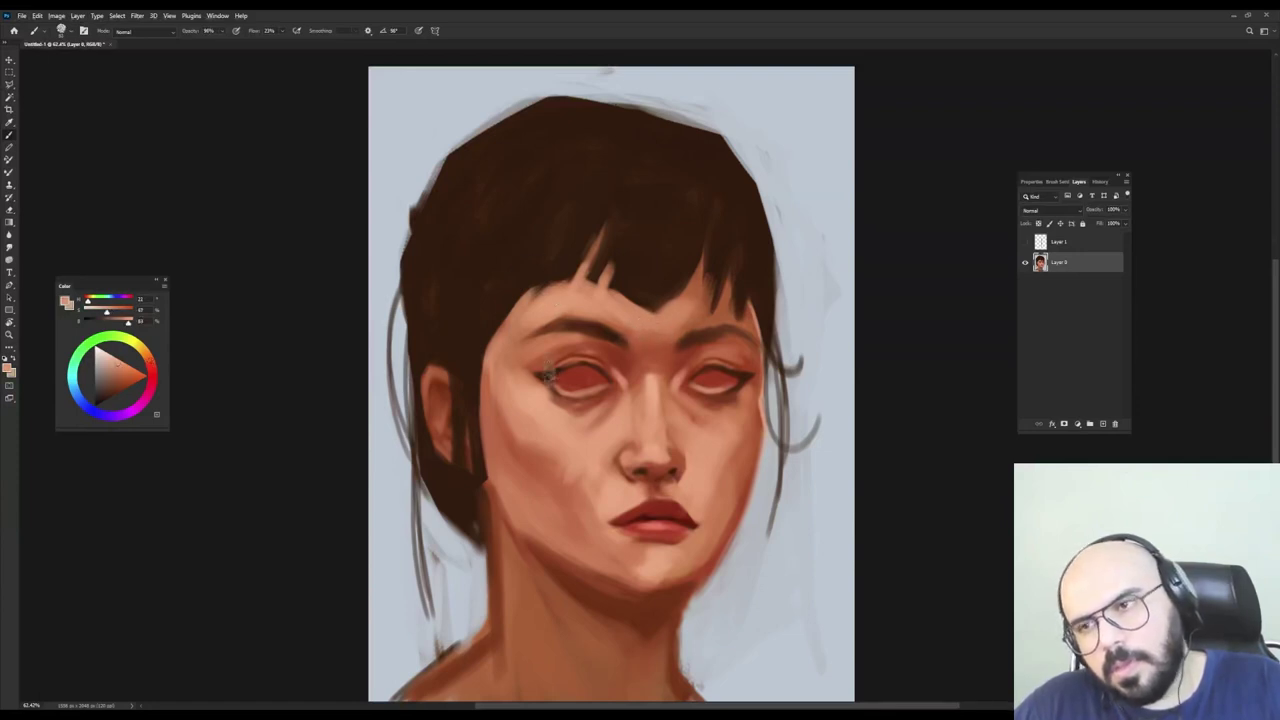
{"action": "right_click", "coordinate": [554, 358], "text": "alt"}
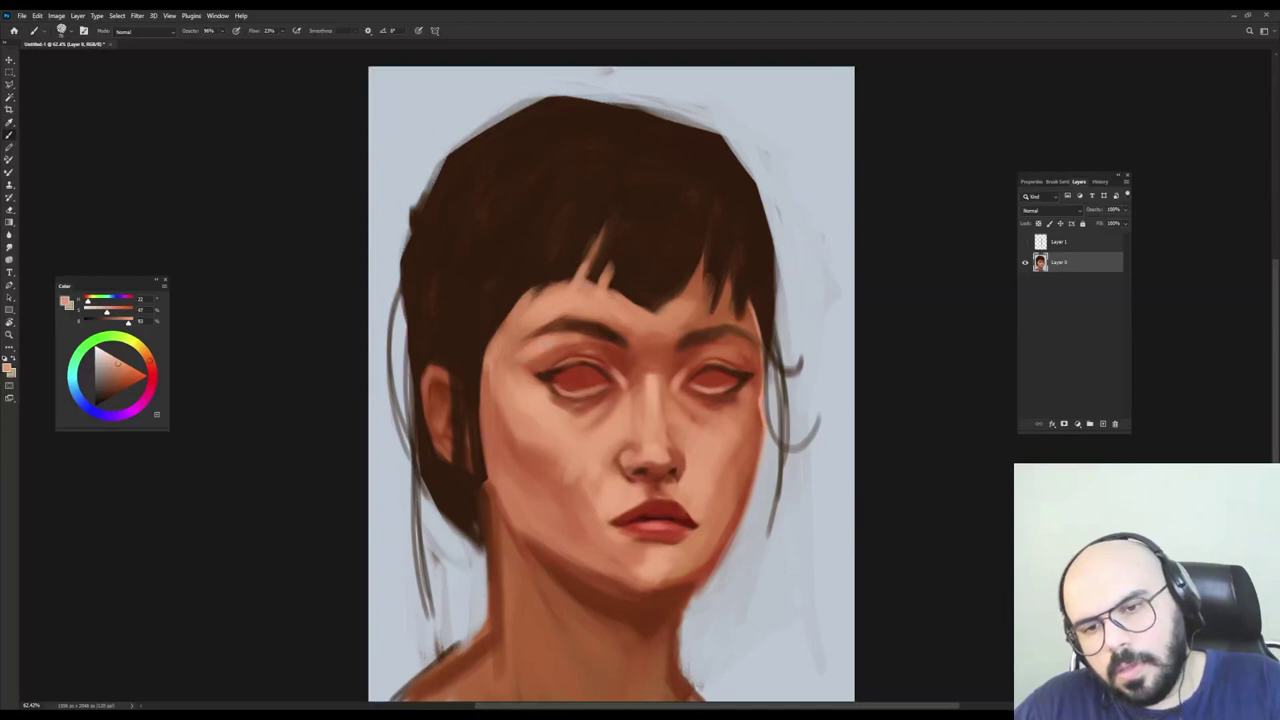
{"action": "left_click", "coordinate": [530, 351], "text": "alt"}
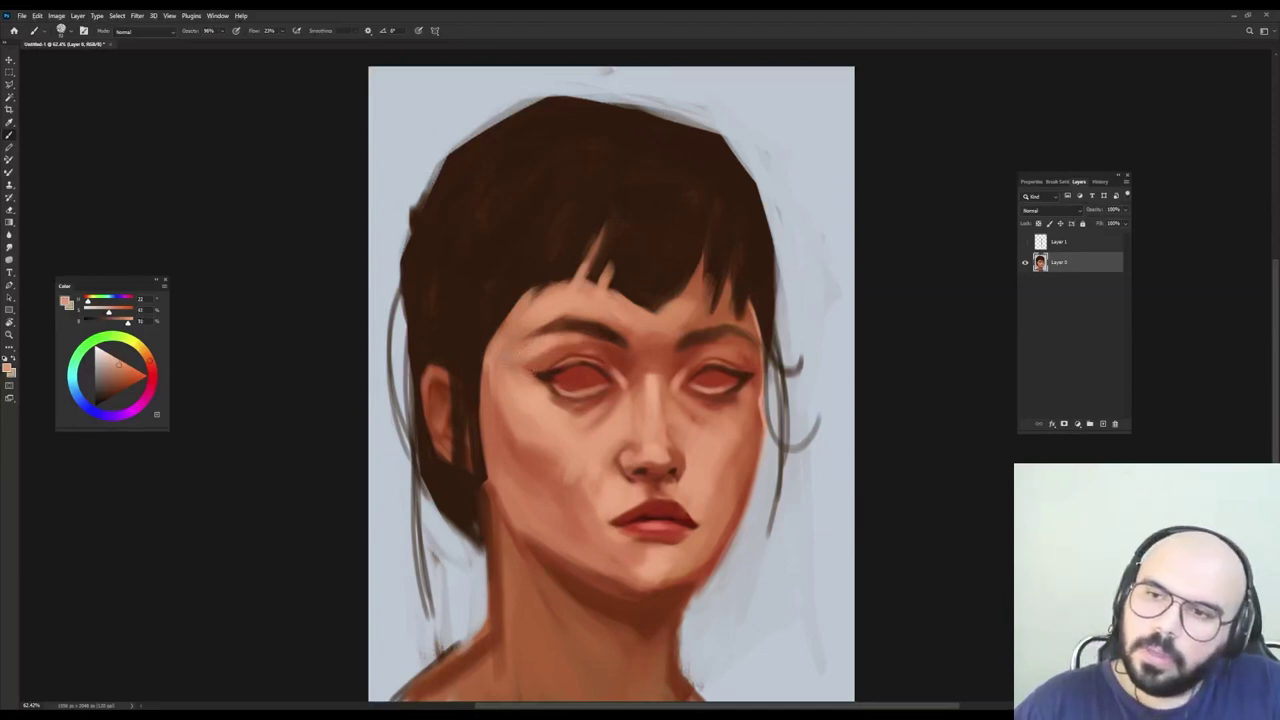
Extend the dark brown hair along the ear-side temple and forehead hairline, and cover the long skin gap in the bangs.
{"action": "left_click", "coordinate": [486, 323], "text": "alt"}
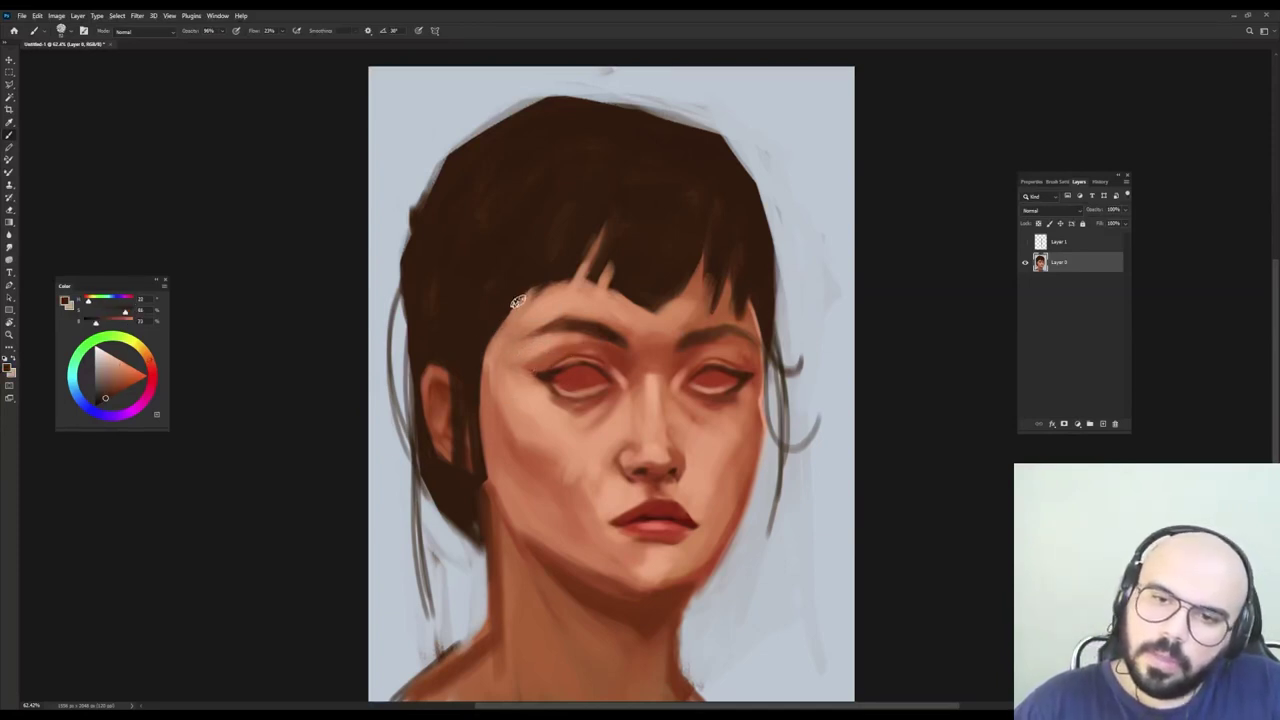
{"action": "left_click_drag", "start_coordinate": [523, 298], "coordinate": [484, 346]}
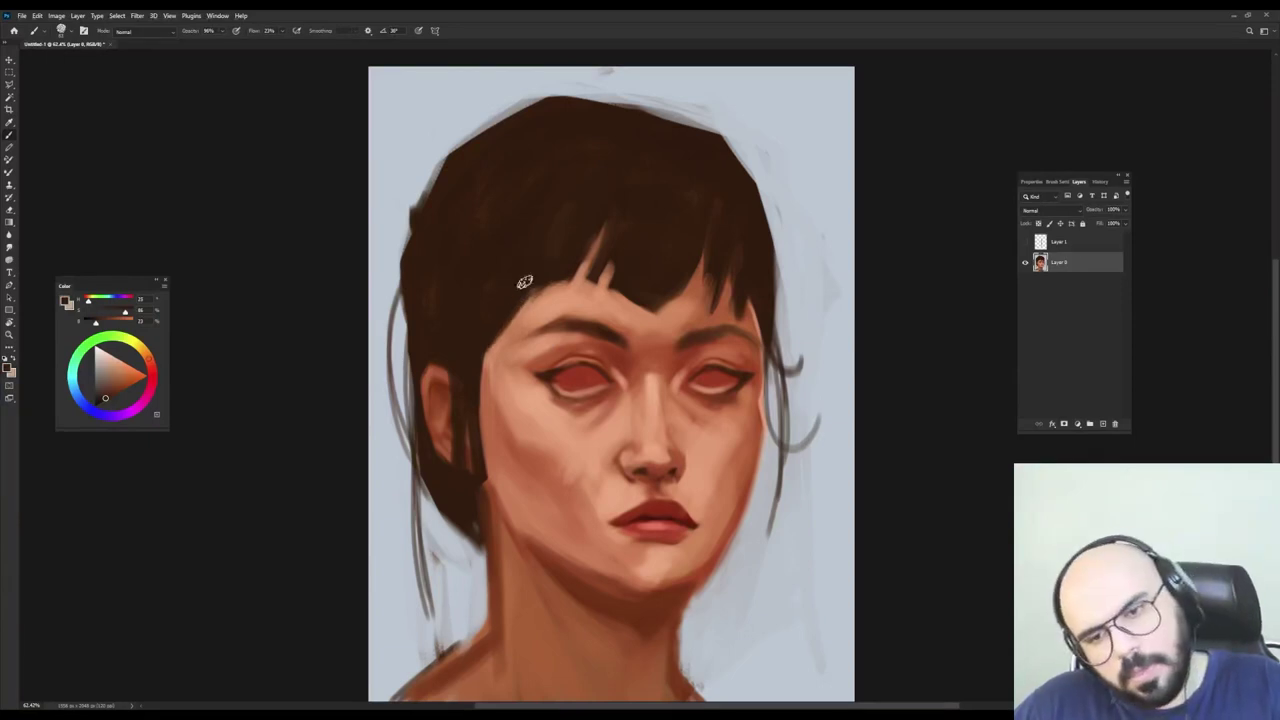
{"action": "left_click_drag", "start_coordinate": [524, 298], "coordinate": [586, 268]}
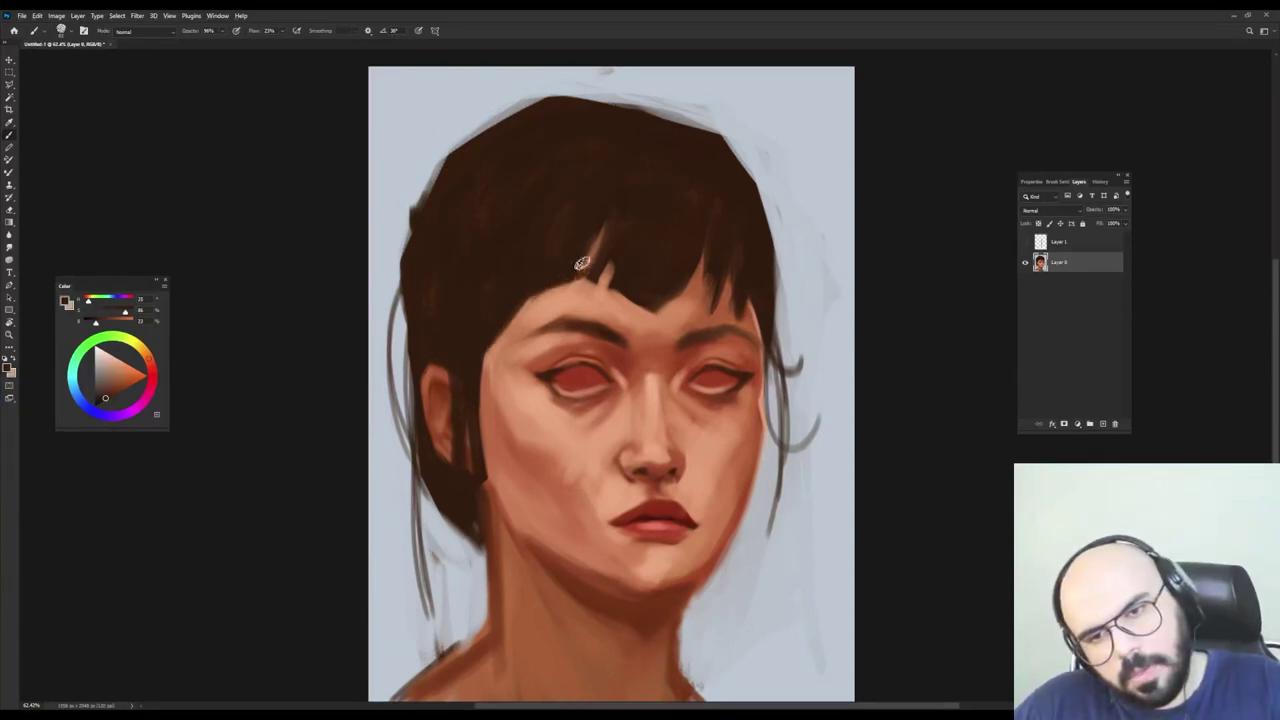
{"action": "mouse_move", "coordinate": [605, 226]}
{"action": "left_mouse_down"}
{"action": "mouse_move", "coordinate": [583, 279]}
{"action": "mouse_move", "coordinate": [585, 263]}
{"action": "left_mouse_up"}
{"action": "left_click_drag", "start_coordinate": [600, 213], "coordinate": [583, 277]}
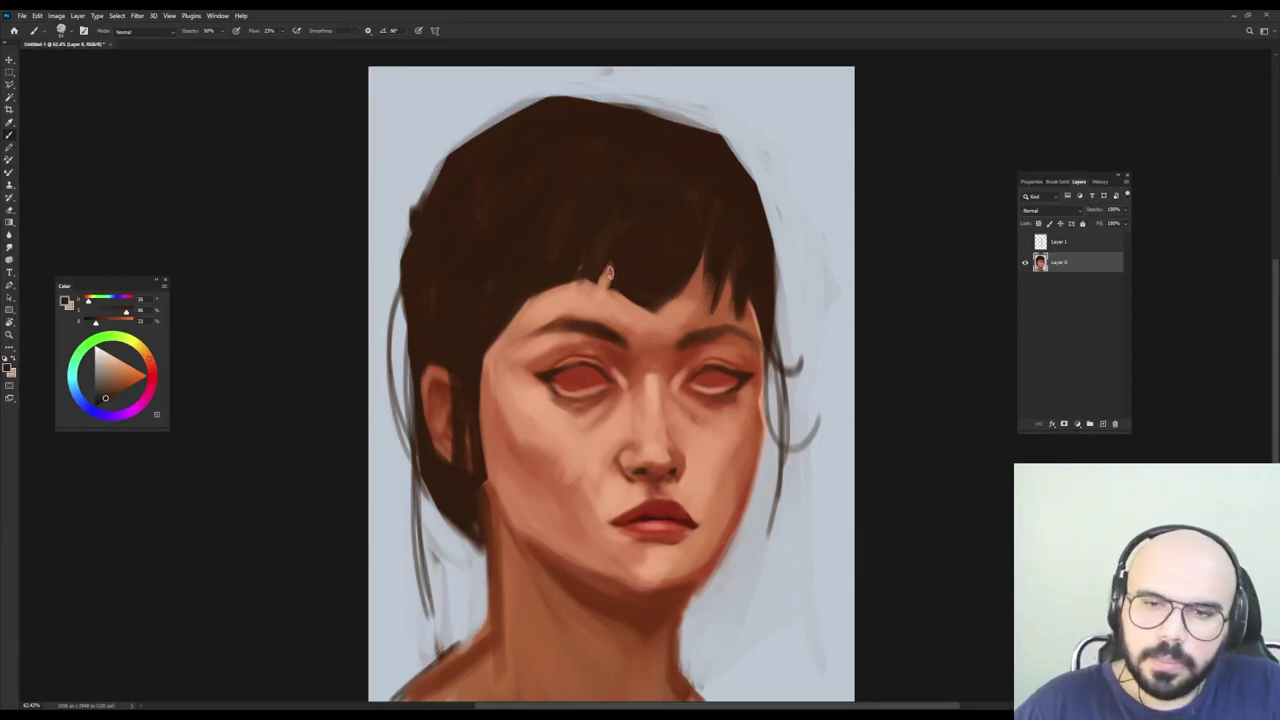
Paint thin dark brown strands into the gaps of the bangs above the far eyebrow.
{"action": "left_click", "coordinate": [661, 275], "text": "alt"}
{"action": "right_click", "coordinate": [692, 270], "text": "alt"}
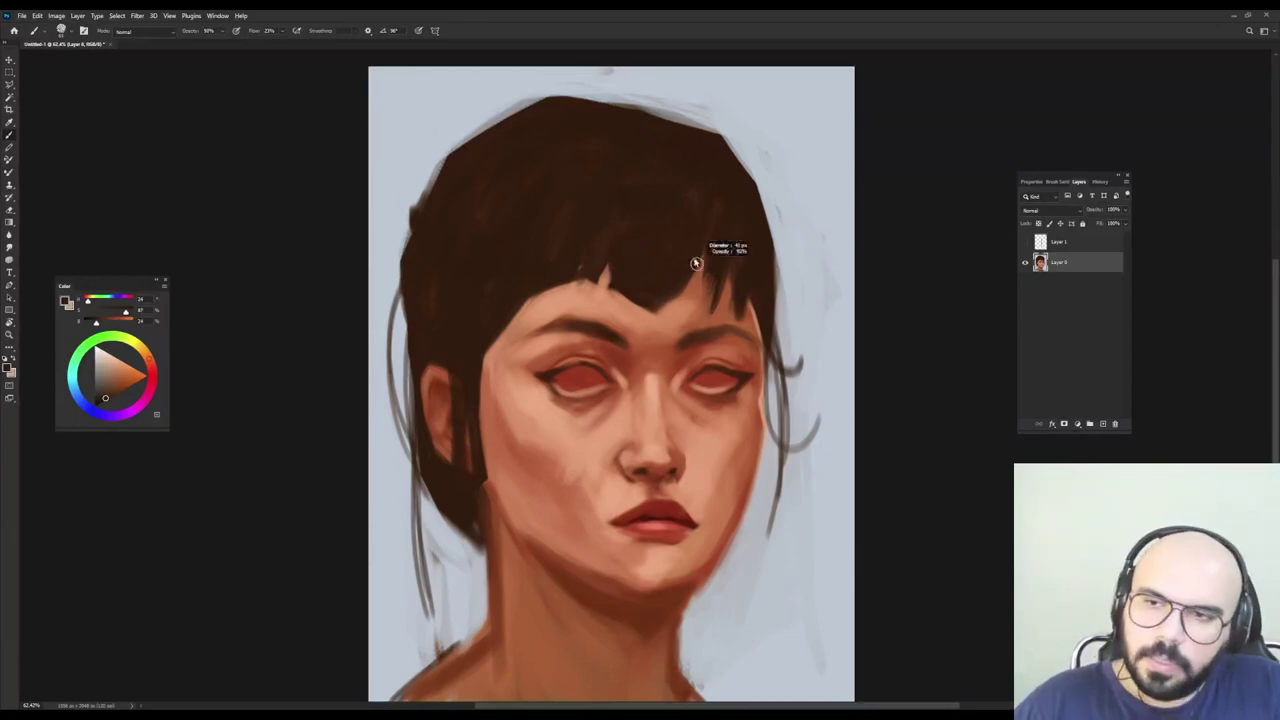
{"action": "left_click_drag", "start_coordinate": [712, 213], "coordinate": [688, 312]}
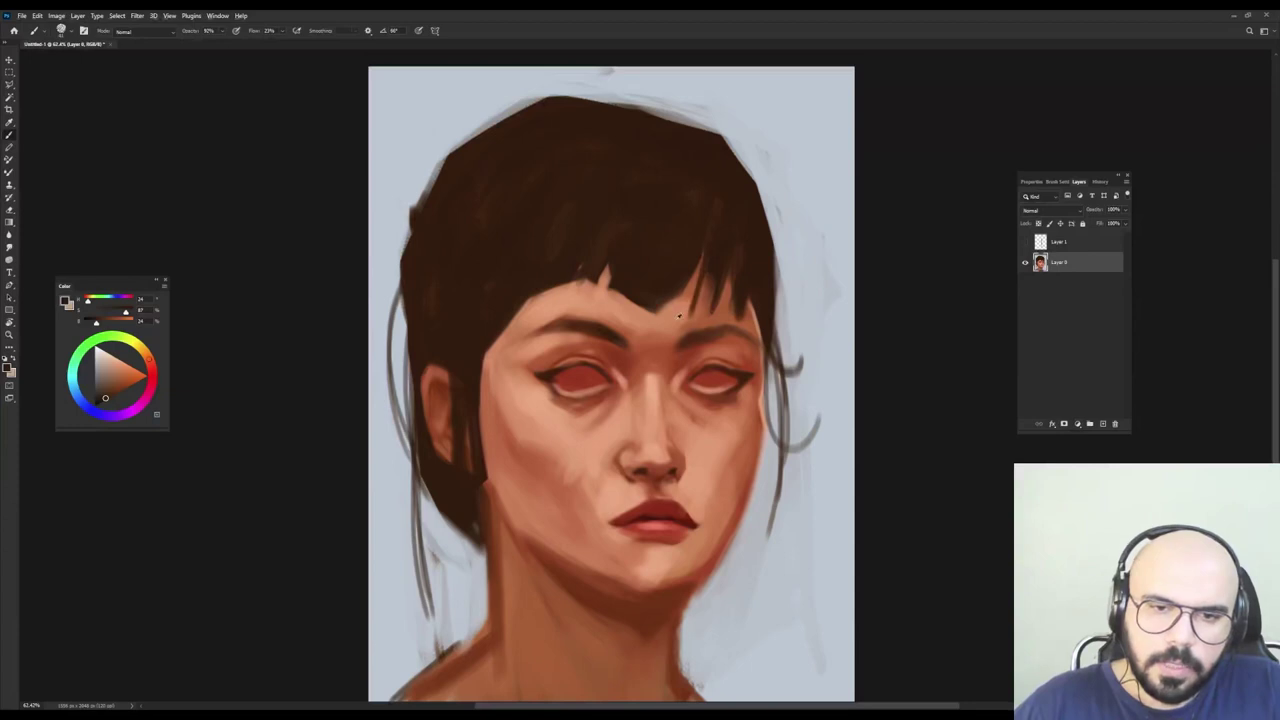
{"action": "left_click", "coordinate": [679, 316], "text": "alt"}
{"action": "left_click", "coordinate": [715, 249], "text": "alt"}
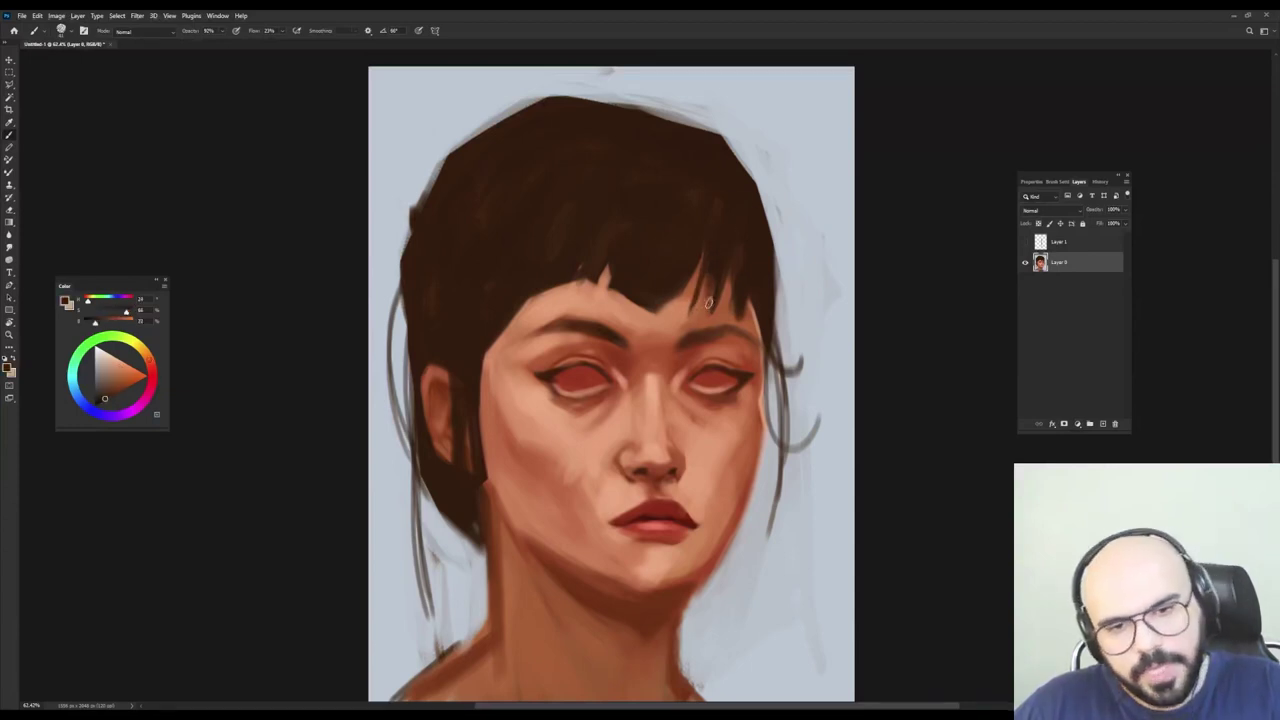
{"action": "left_click_drag", "start_coordinate": [713, 284], "coordinate": [703, 314]}
Refine the tips of the bangs with sampled skin and hair tones, adding a small dark strand at the ear-side hairline.
{"action": "left_click", "coordinate": [694, 325], "text": "alt"}
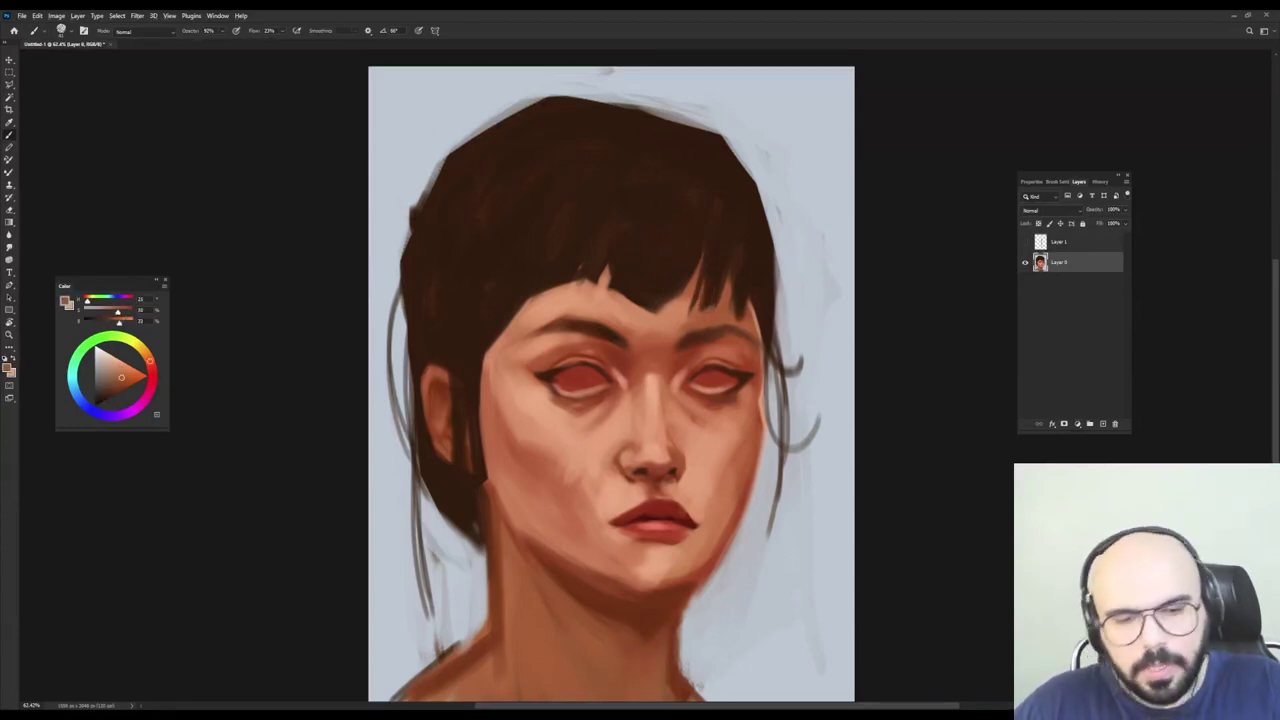
{"action": "left_click", "coordinate": [737, 251], "text": "alt"}
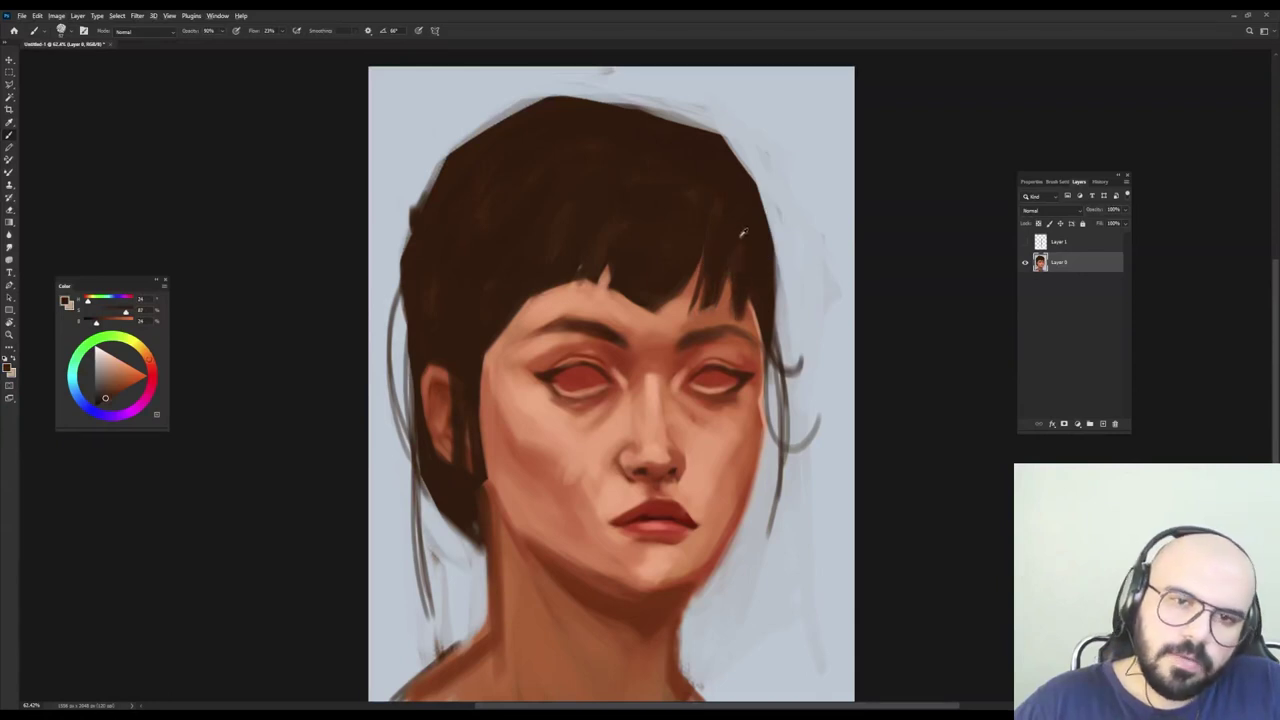
{"action": "left_click_drag", "start_coordinate": [539, 286], "coordinate": [532, 299]}
{"action": "left_click", "coordinate": [538, 306], "text": "alt"}
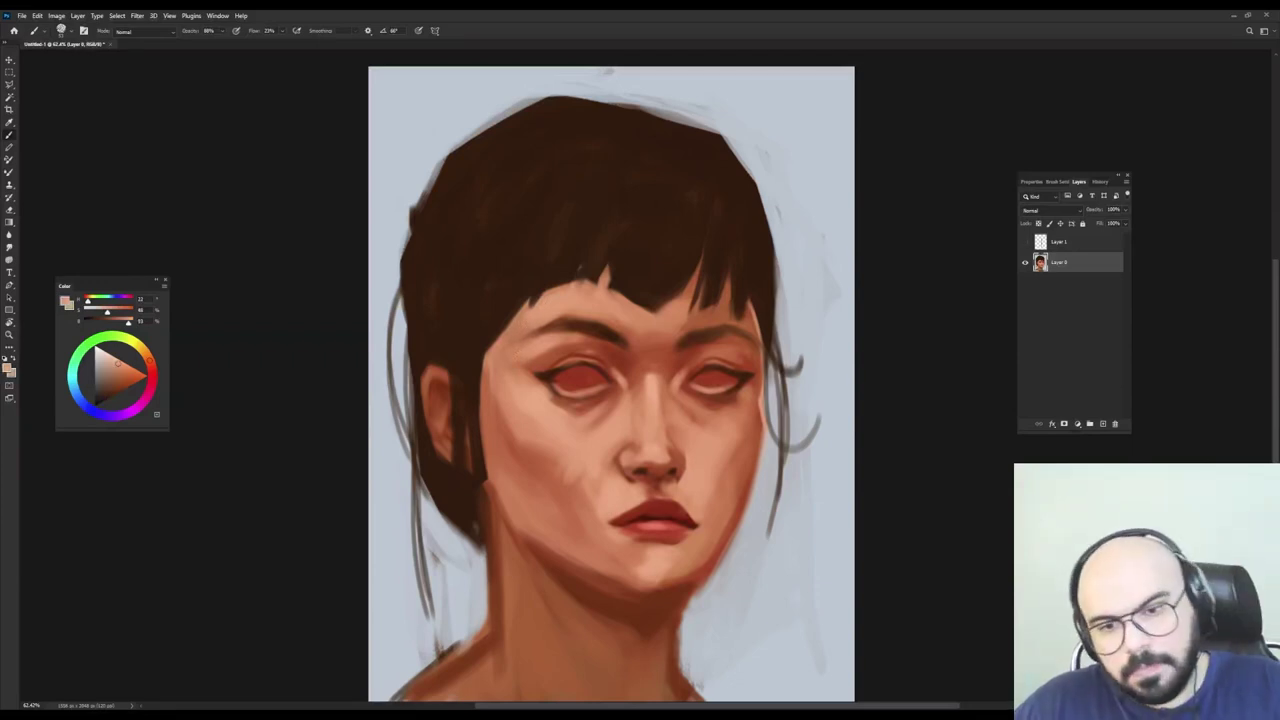
Rotate the brush tip and refine the edge between the sideburn, jaw and neck with sampled hair and skin tones.
{"action": "left_click", "coordinate": [481, 338], "text": "alt"}
{"action": "key", "text": "shift+Left"}
{"action": "key", "text": "shift+Left"}
{"action": "key", "text": "shift+Left"}
{"action": "key", "text": "shift+Left"}
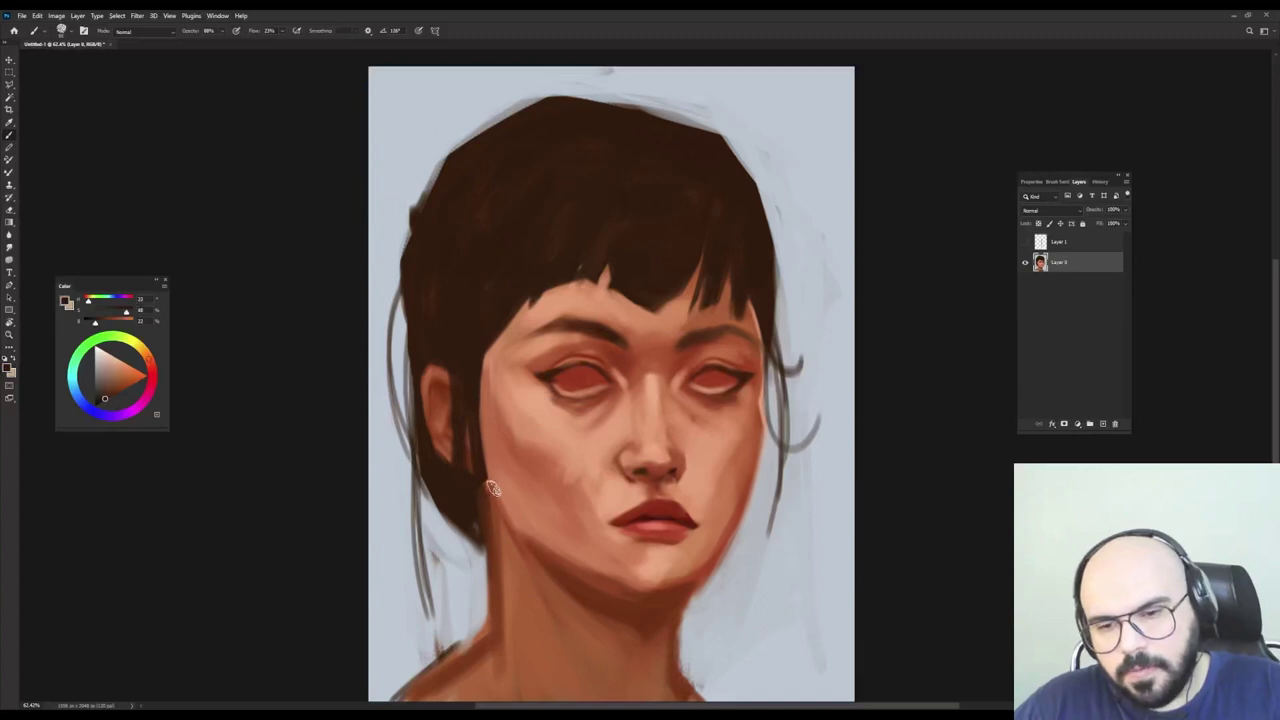
{"action": "left_click", "coordinate": [563, 399], "text": "alt"}
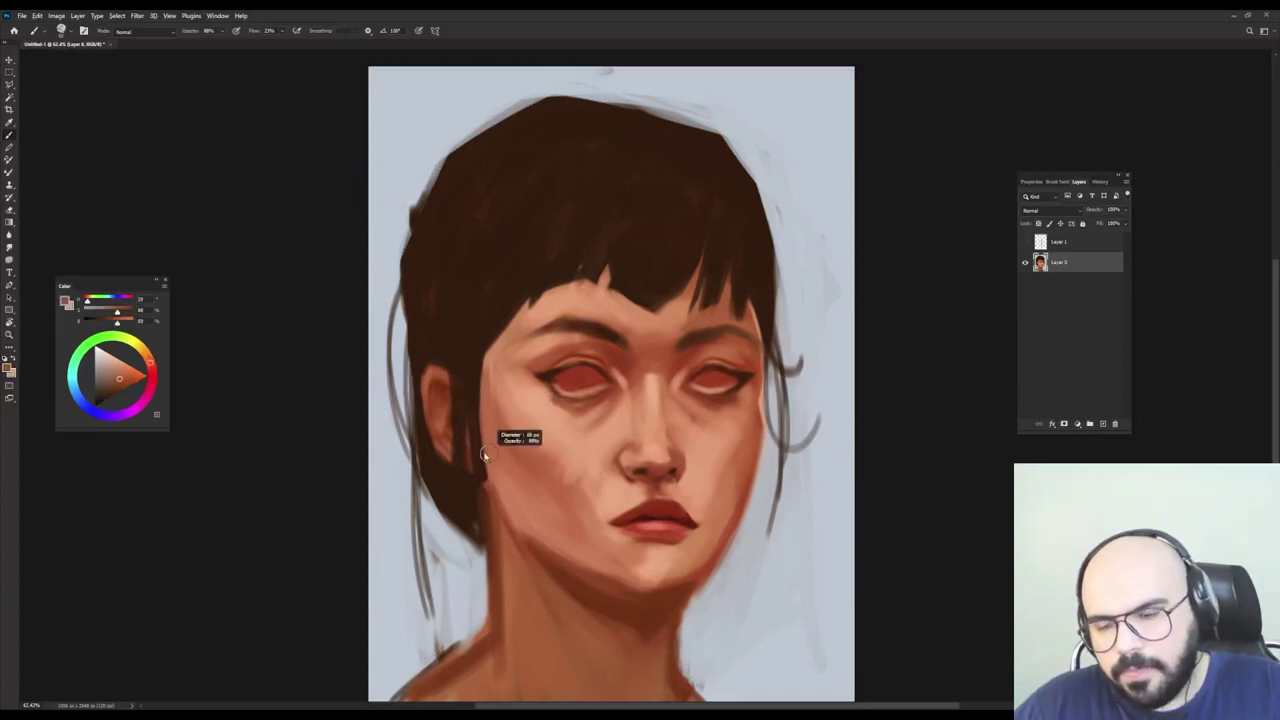
{"action": "left_click", "coordinate": [490, 491], "text": "alt"}
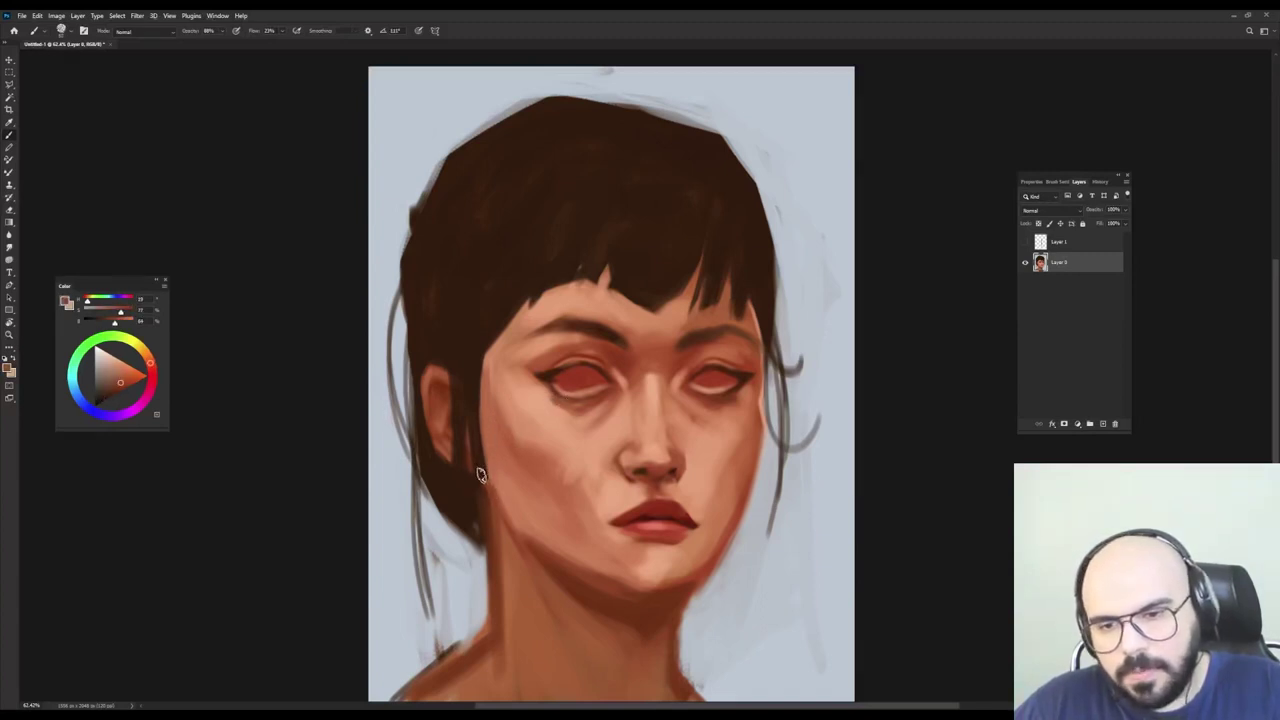
{"action": "left_click", "coordinate": [490, 483], "text": "alt"}
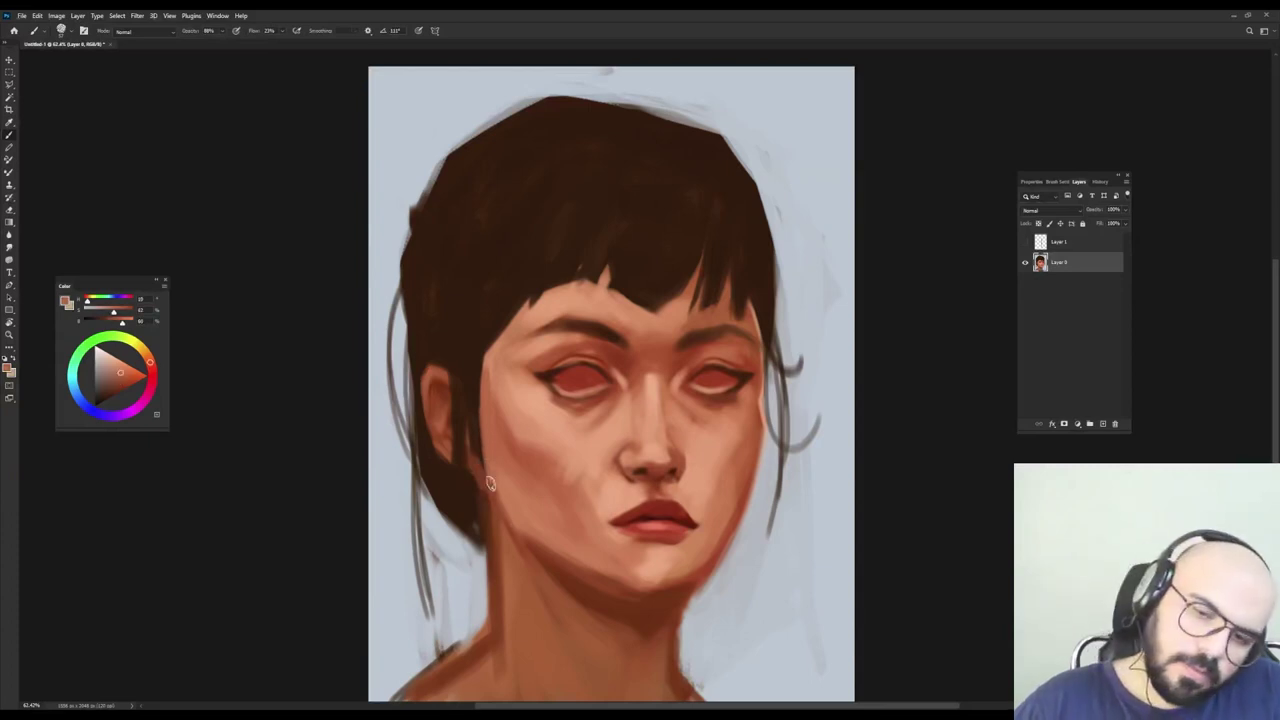
{"action": "left_click", "coordinate": [478, 505], "text": "alt"}
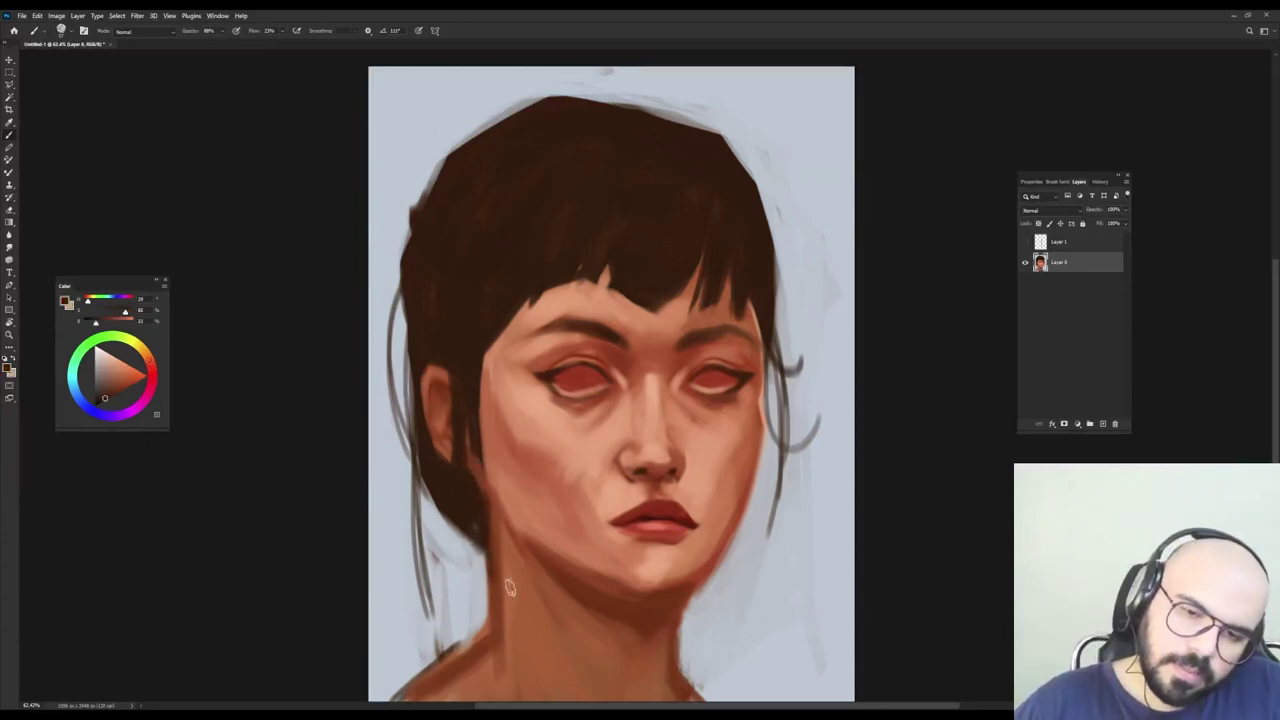
Slim the far side of the neck below the chin by painting pale background colour over its edge.
{"action": "left_click", "coordinate": [688, 603], "text": "alt"}
{"action": "mouse_move", "coordinate": [703, 594]}
{"action": "left_mouse_down"}
{"action": "mouse_move", "coordinate": [684, 604]}
{"action": "mouse_move", "coordinate": [706, 585]}
{"action": "mouse_move", "coordinate": [661, 682]}
{"action": "left_mouse_up"}
{"action": "left_click", "coordinate": [664, 606], "text": "alt"}
{"action": "left_click", "coordinate": [667, 642], "text": "alt"}
{"action": "mouse_move", "coordinate": [666, 620]}
{"action": "left_mouse_down"}
{"action": "mouse_move", "coordinate": [661, 686]}
{"action": "mouse_move", "coordinate": [697, 688]}
{"action": "left_mouse_up"}
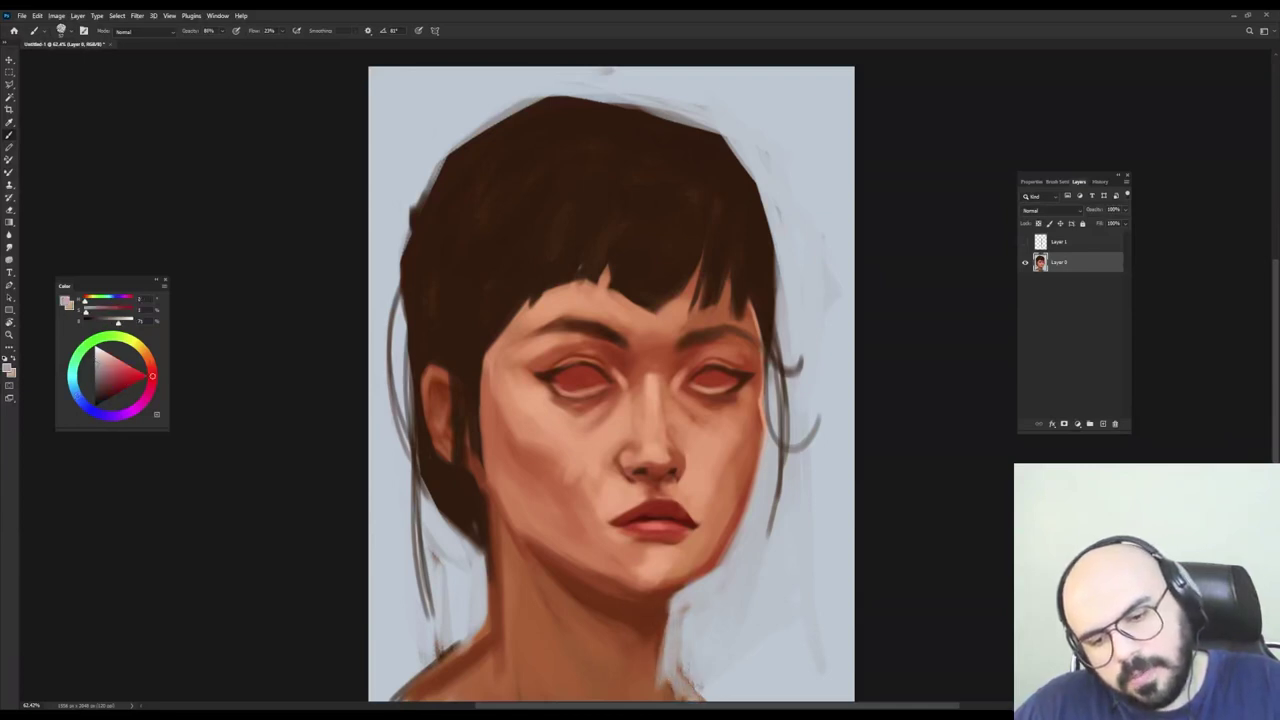
Repaint the far edge of the neck in sampled reddish brown and clean its contour against the background.
{"action": "left_click", "coordinate": [631, 607], "text": "alt"}
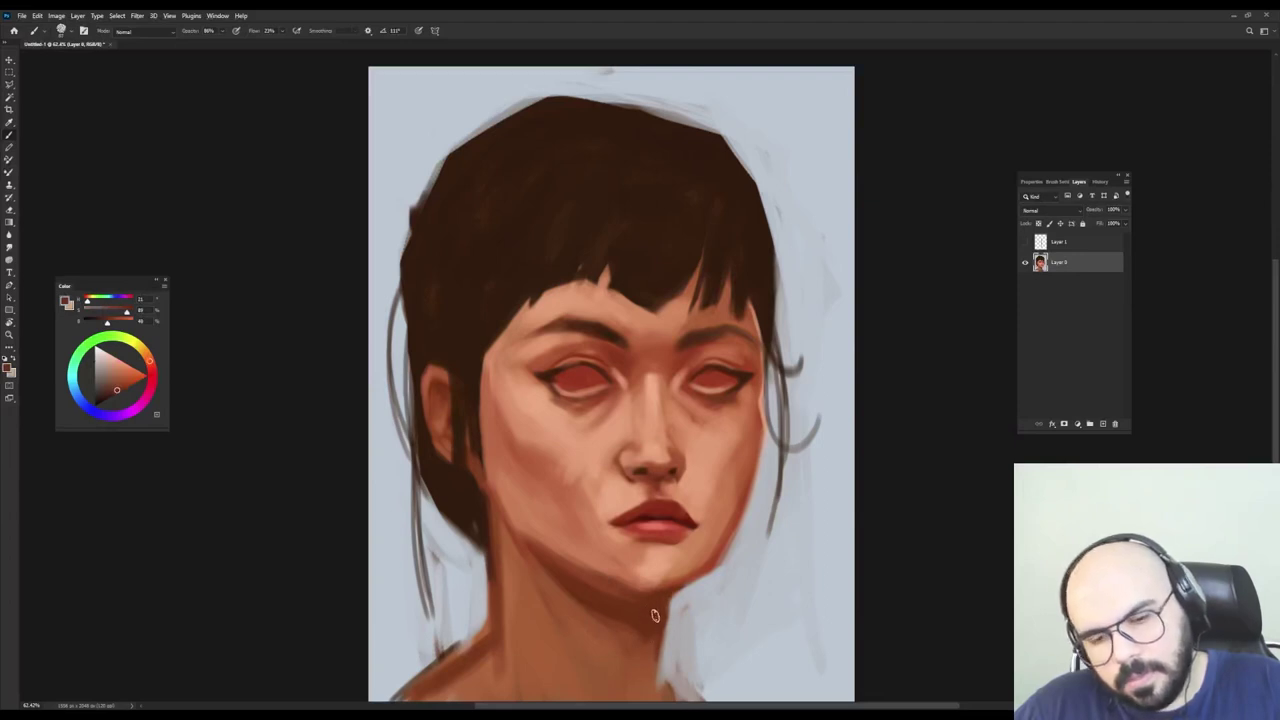
{"action": "mouse_move", "coordinate": [653, 614]}
{"action": "left_mouse_down"}
{"action": "mouse_move", "coordinate": [672, 700]}
{"action": "mouse_move", "coordinate": [666, 690]}
{"action": "left_mouse_up"}
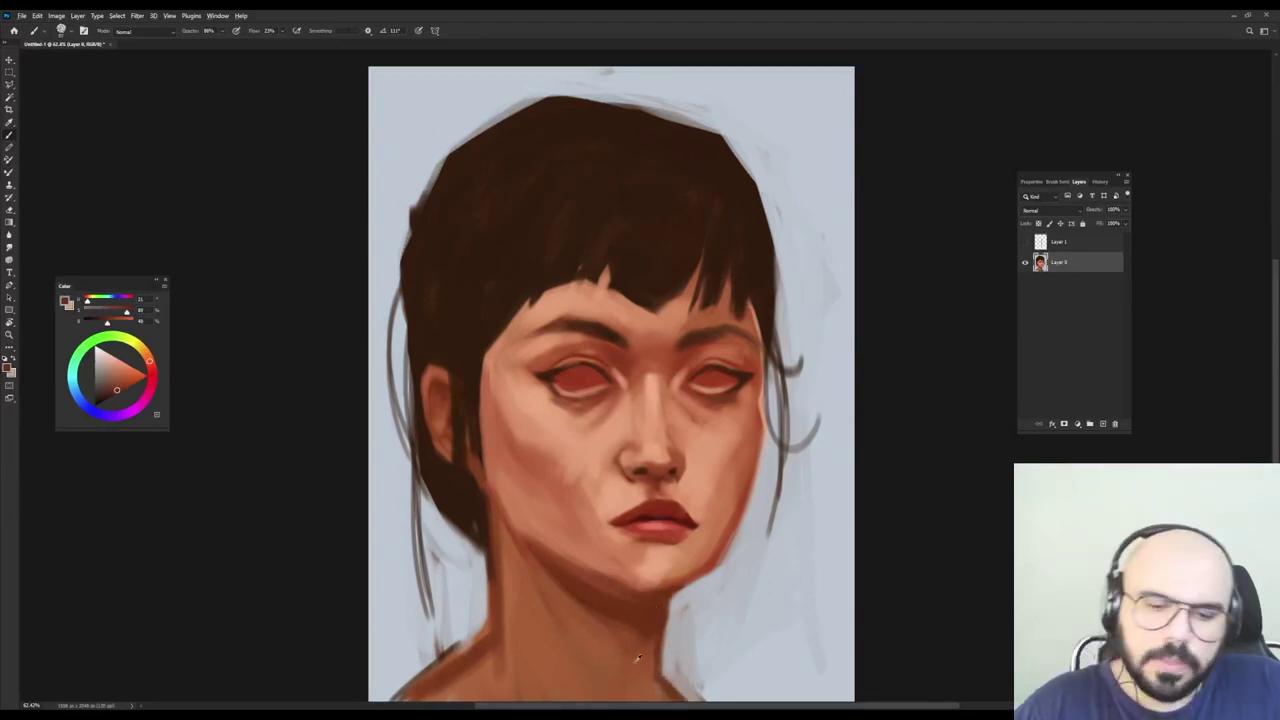
{"action": "left_click", "coordinate": [652, 662], "text": "alt"}
{"action": "left_click", "coordinate": [680, 622], "text": "alt"}
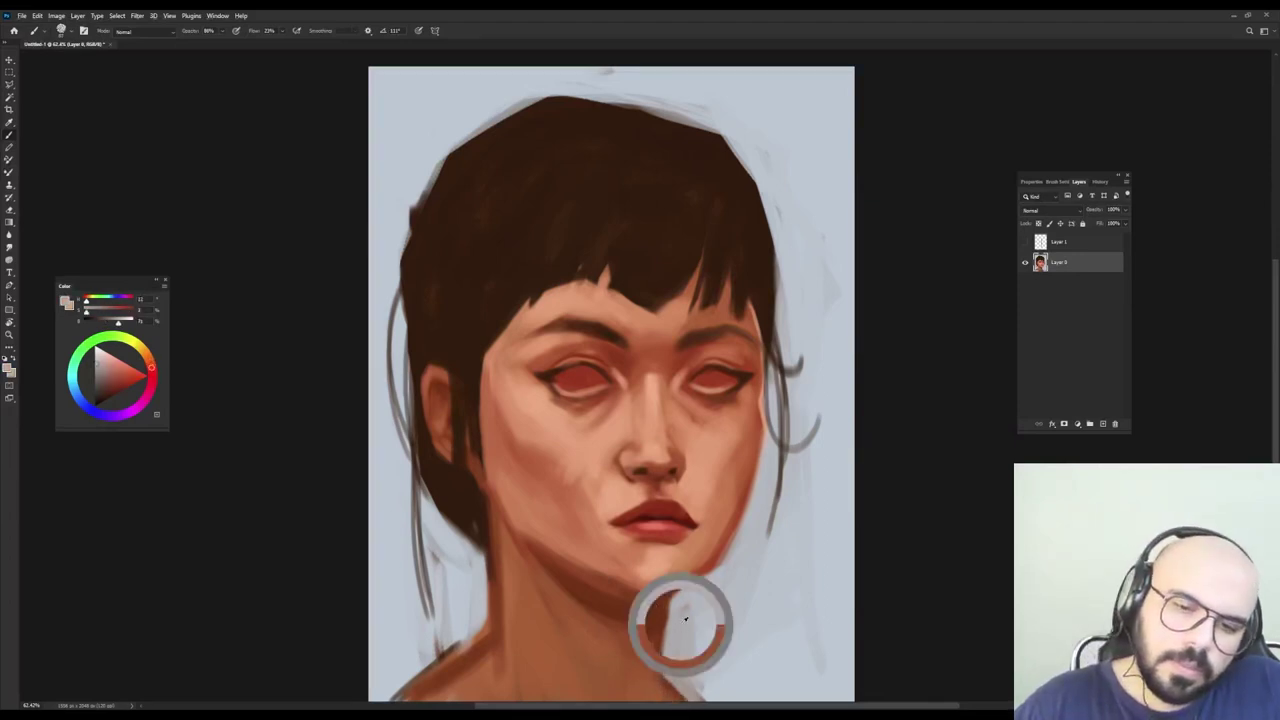
Soften the chin highlight by blending sampled mid and light skin tones over the chin.
{"action": "left_click", "coordinate": [657, 575], "text": "alt"}
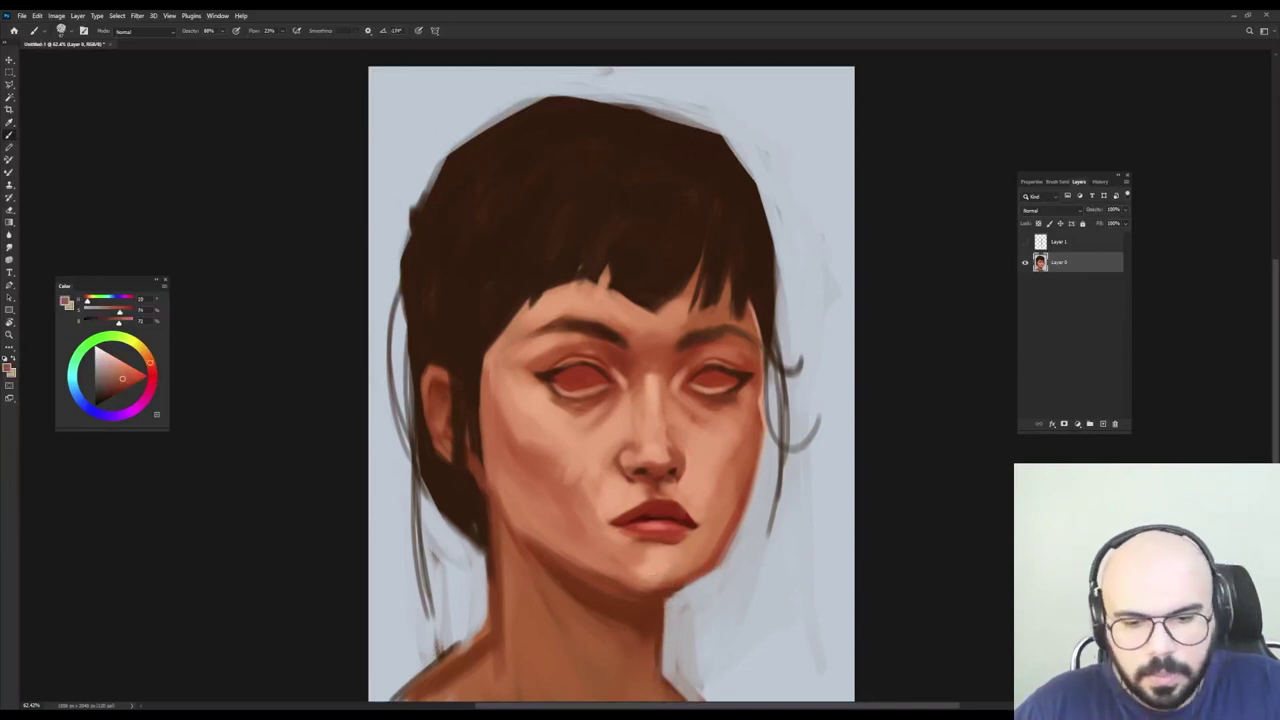
{"action": "left_click", "coordinate": [659, 562], "text": "alt"}
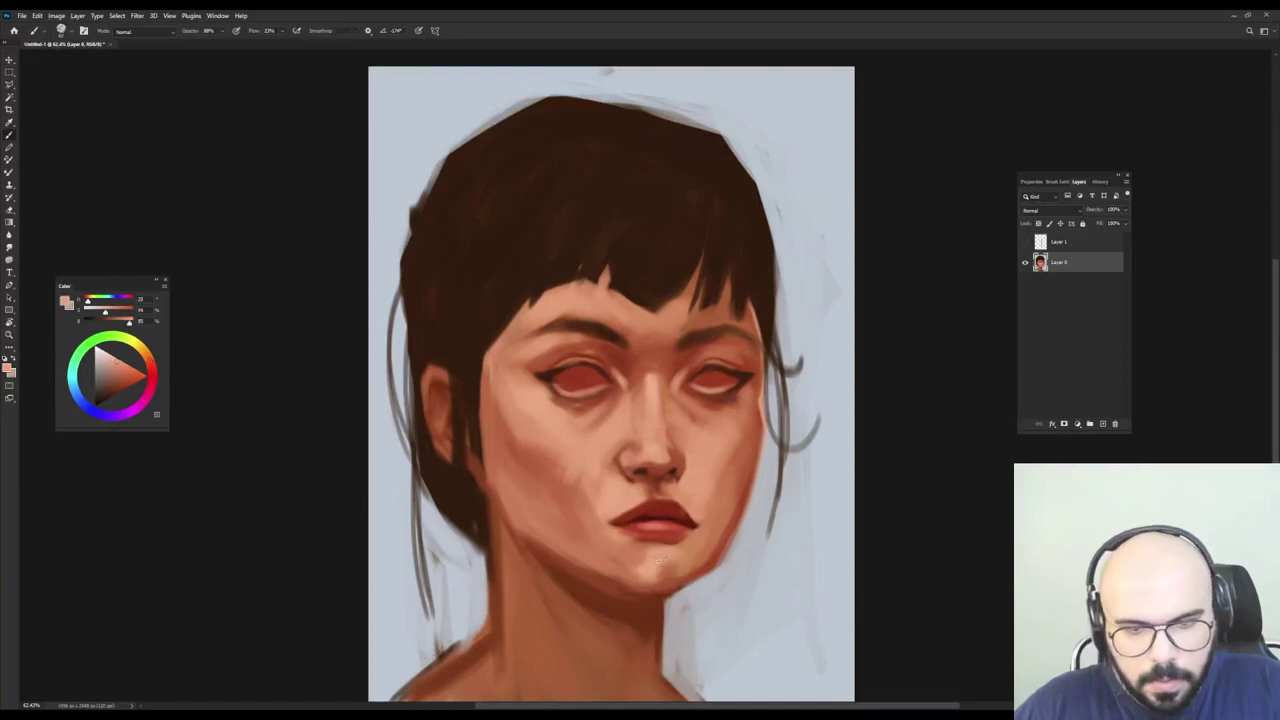
{"action": "left_click", "coordinate": [668, 574], "text": "alt"}
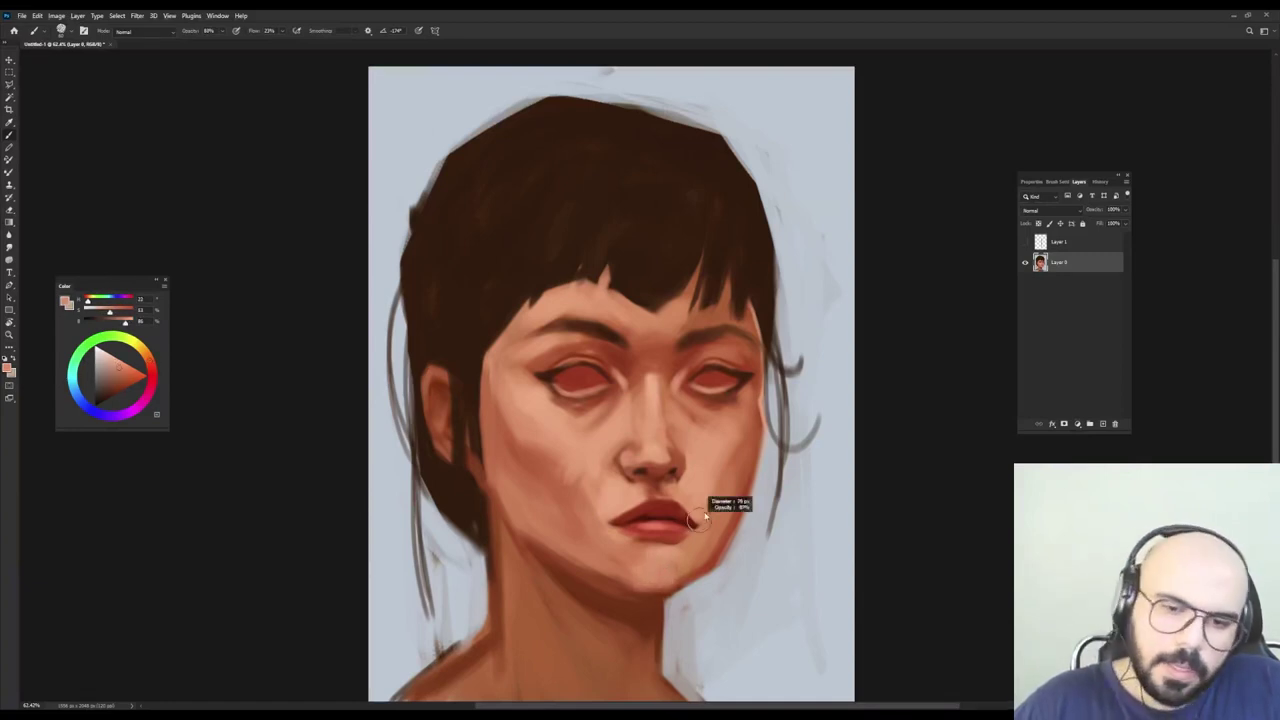
Shape the reddish shadow beneath the lower lip and clean up the skin around both mouth corners.
{"action": "left_click", "coordinate": [644, 535], "text": "alt"}
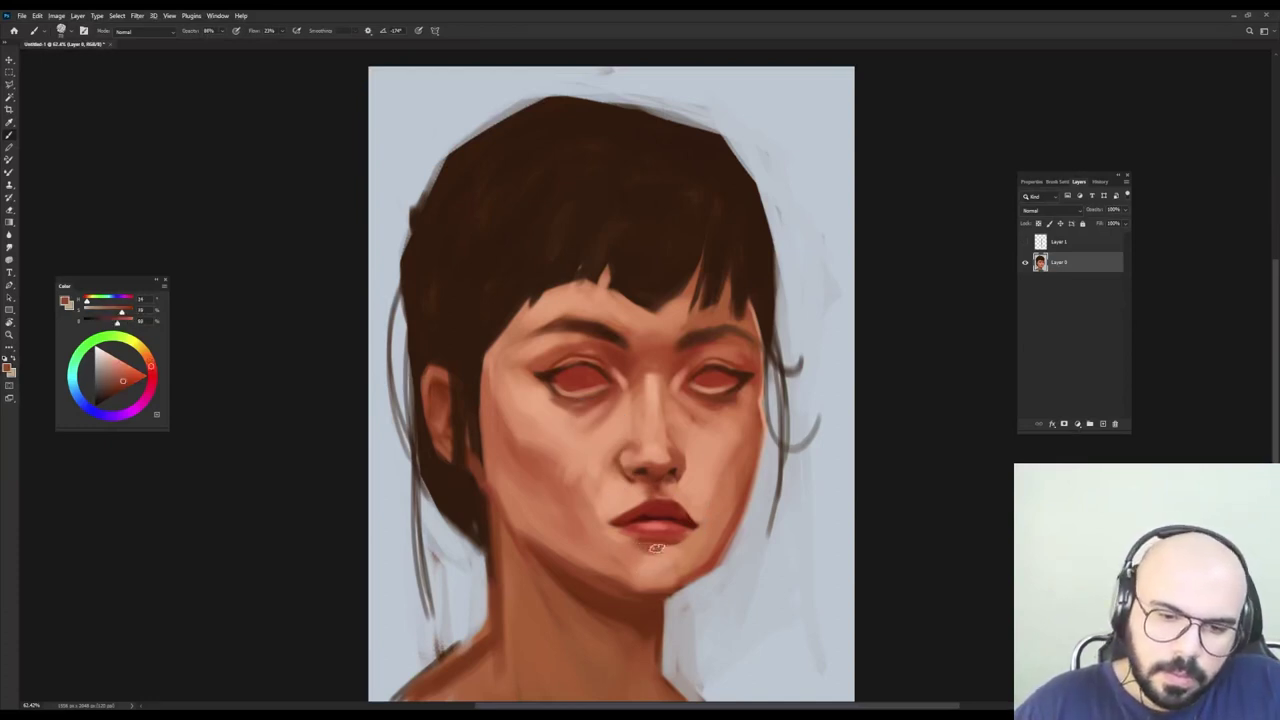
{"action": "left_click", "coordinate": [634, 548], "text": "alt"}
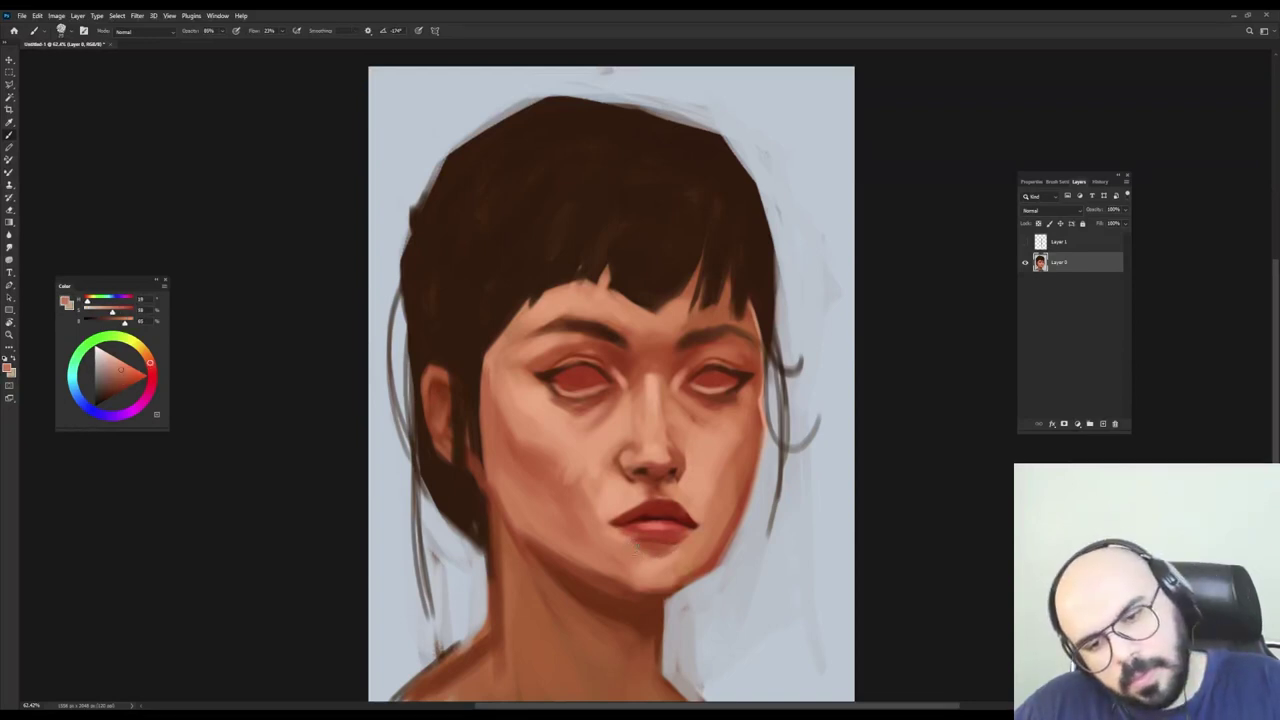
{"action": "left_click", "coordinate": [628, 533], "text": "alt"}
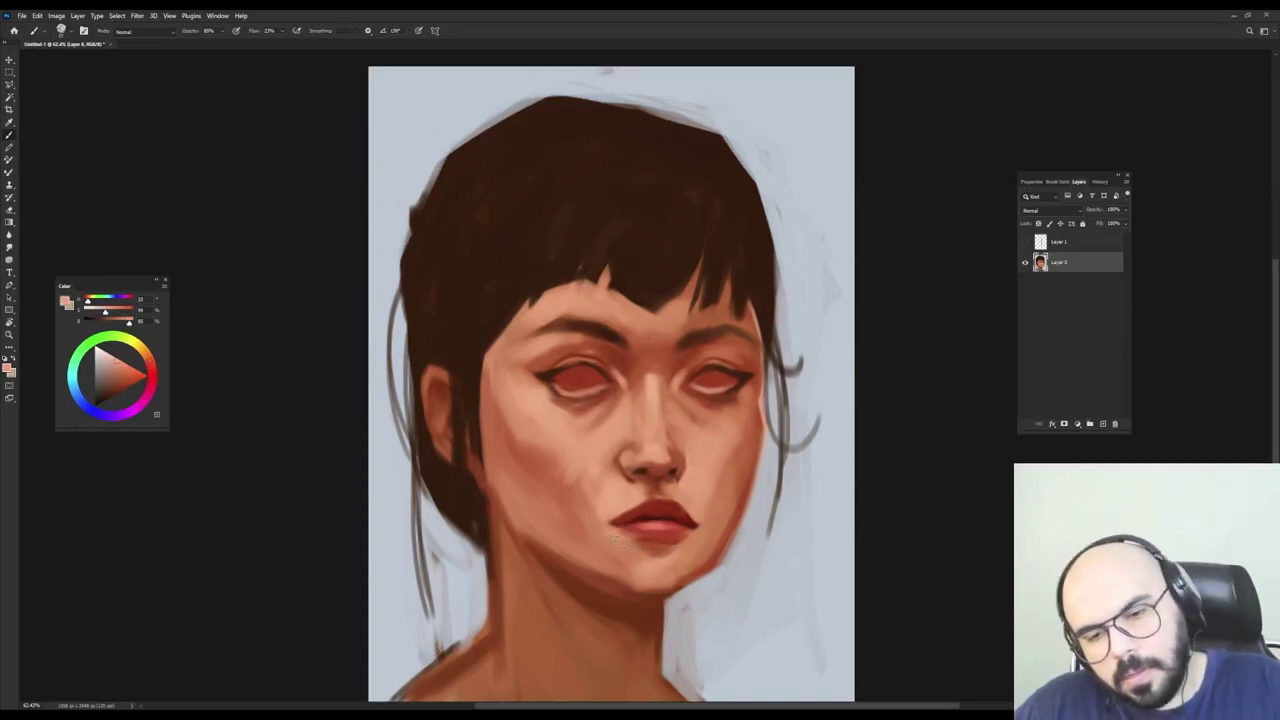
{"action": "left_click_drag", "start_coordinate": [682, 523], "coordinate": [700, 535]}
{"action": "left_click", "coordinate": [615, 547], "text": "alt"}
{"action": "left_click", "coordinate": [694, 541], "text": "alt"}
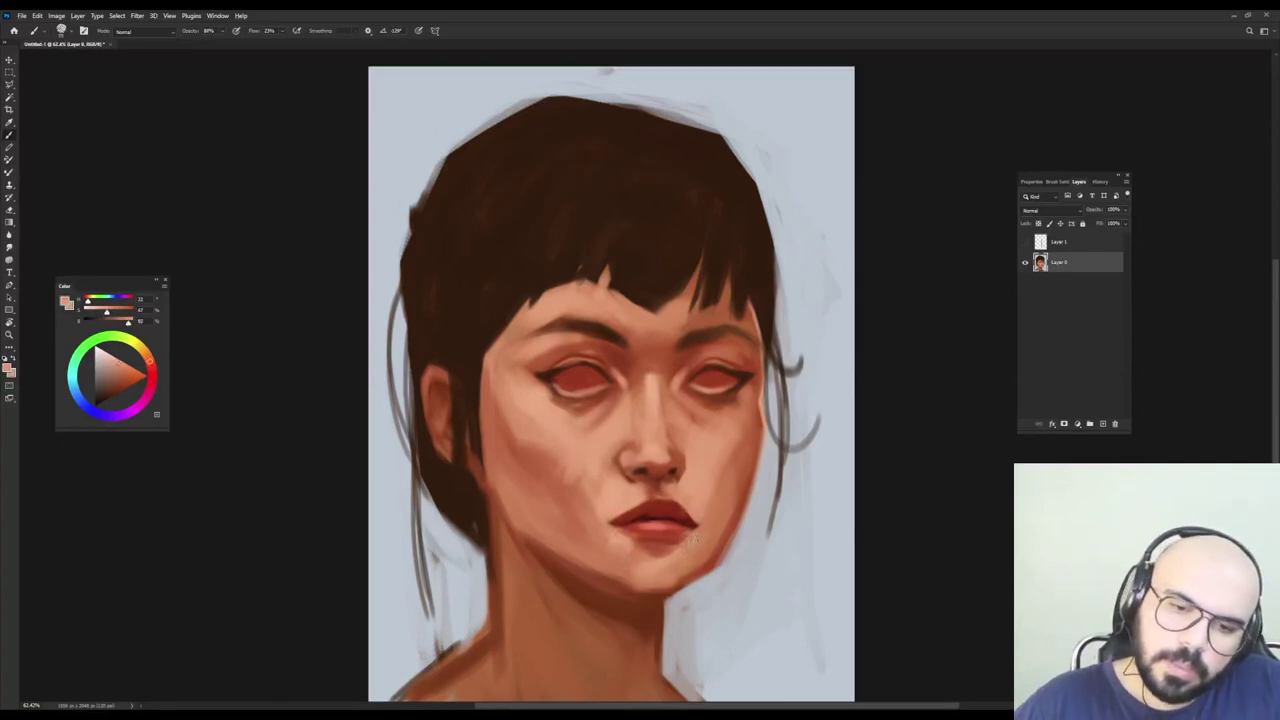
Even out the shading from the mouth across the ear-side cheek with skin tones sampled from the jaw and cheek.
{"action": "left_click", "coordinate": [597, 537], "text": "alt"}
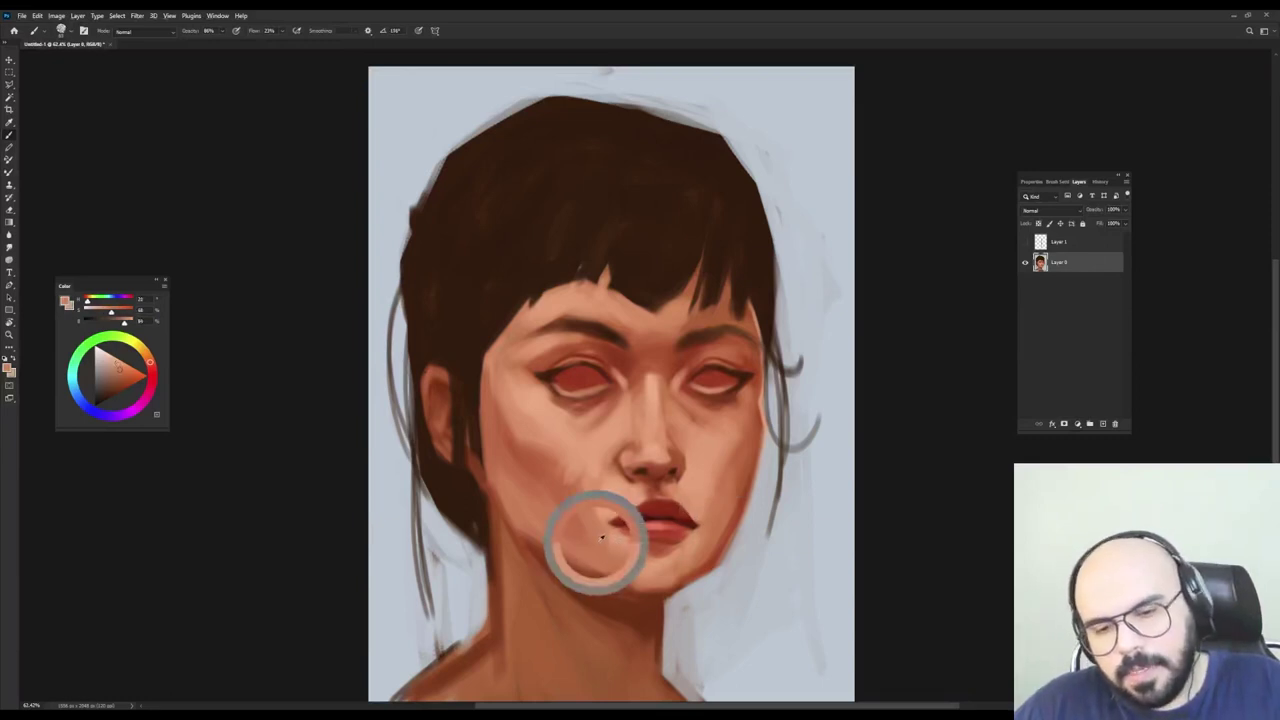
{"action": "left_click", "coordinate": [571, 458], "text": "alt"}
{"action": "left_click", "coordinate": [514, 431], "text": "alt"}
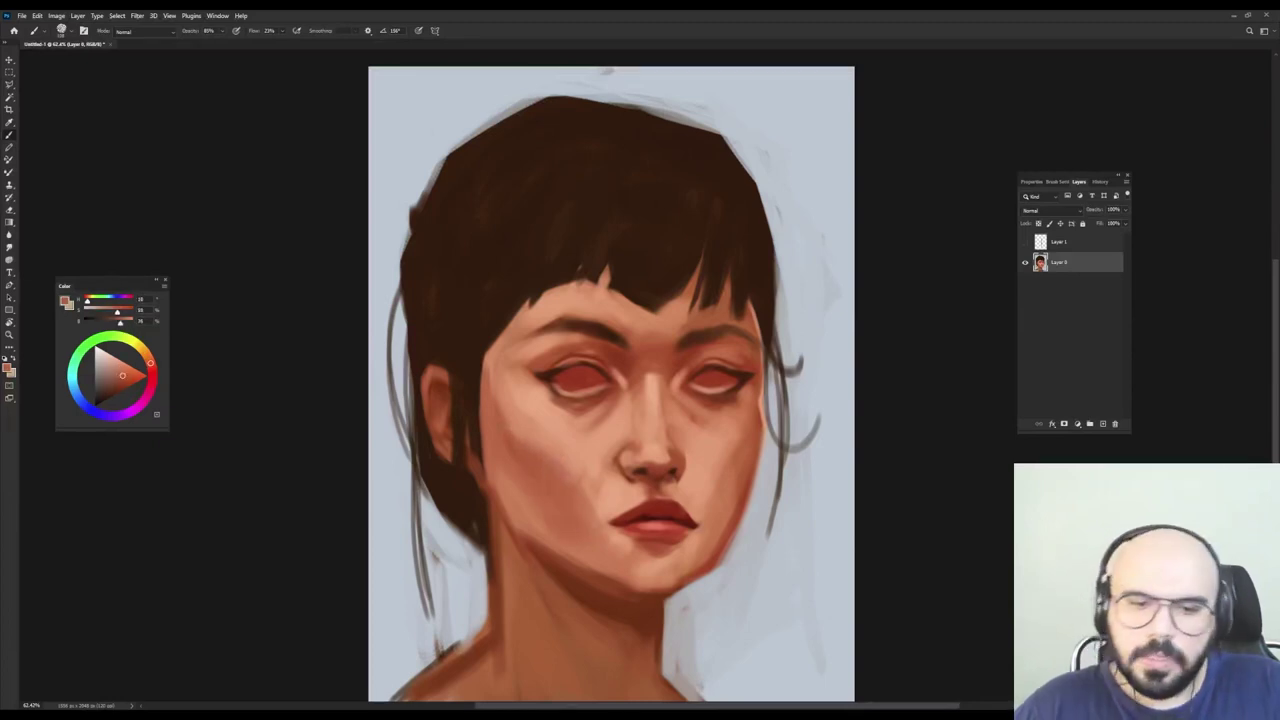
Touch up the far eye and its inner corner with reddish tones sampled from around the eye, using an adjusted brush size.
{"action": "right_click", "coordinate": [741, 472], "text": "alt"}
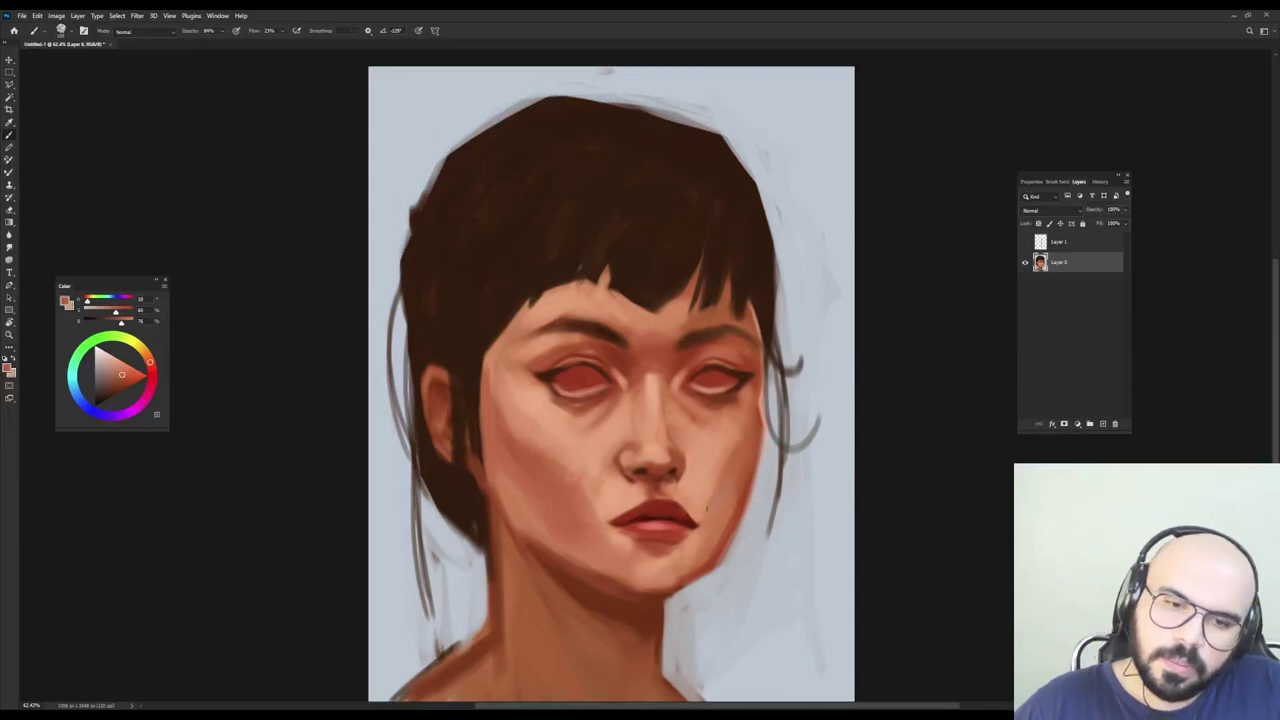
{"action": "key", "text": "6"}
{"action": "key", "text": "7"}
{"action": "left_click", "coordinate": [687, 382], "text": "alt"}
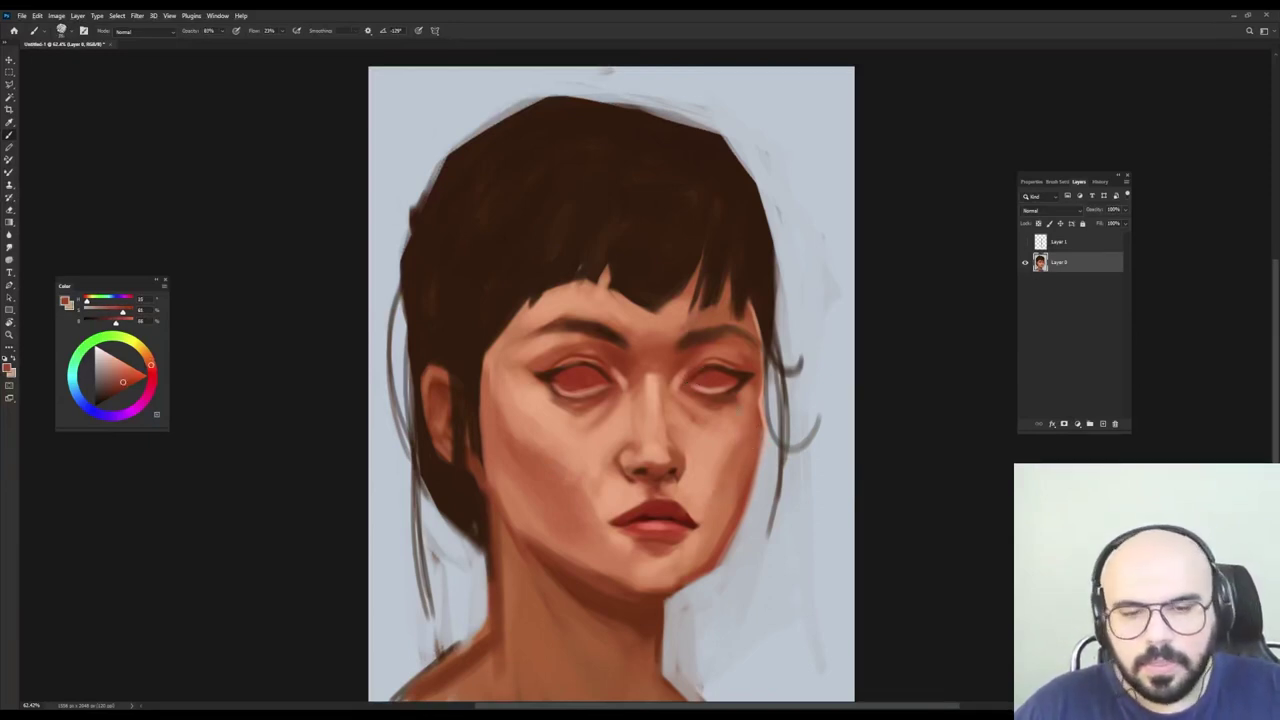
{"action": "right_click", "coordinate": [714, 376], "text": "alt"}
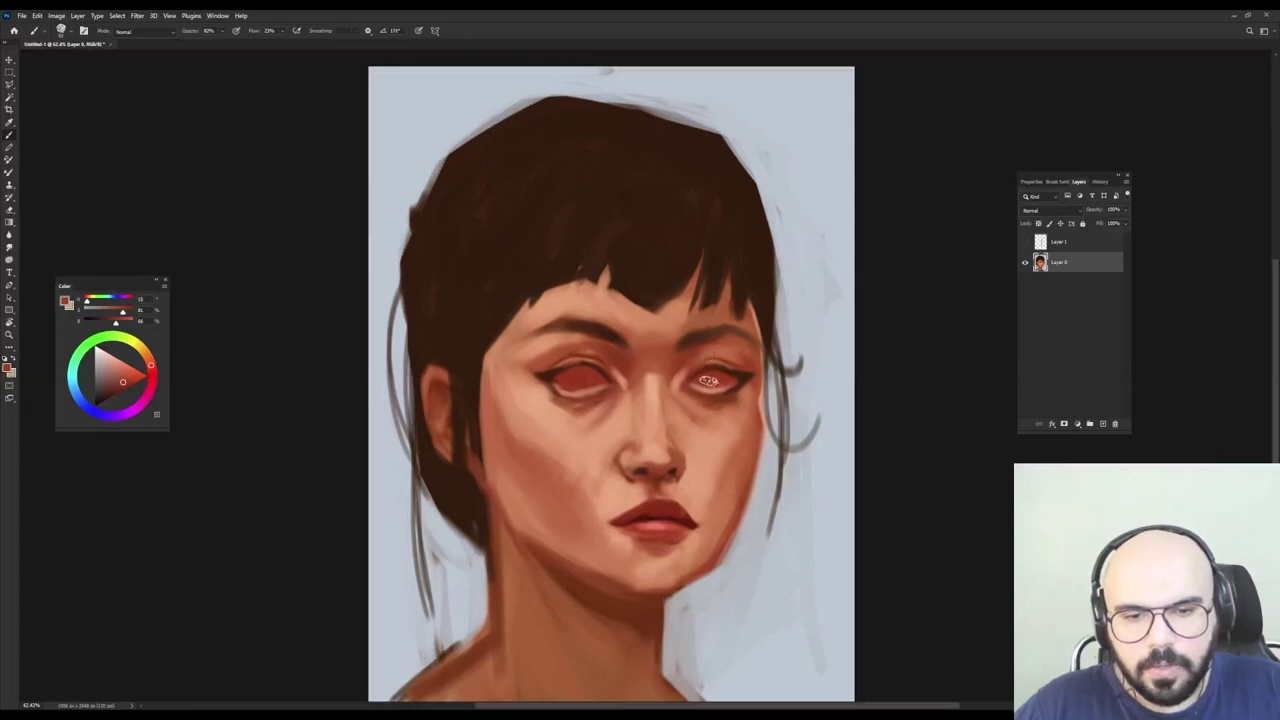
{"action": "left_click", "coordinate": [706, 380], "text": "alt"}
{"action": "left_click", "coordinate": [704, 381], "text": "alt"}
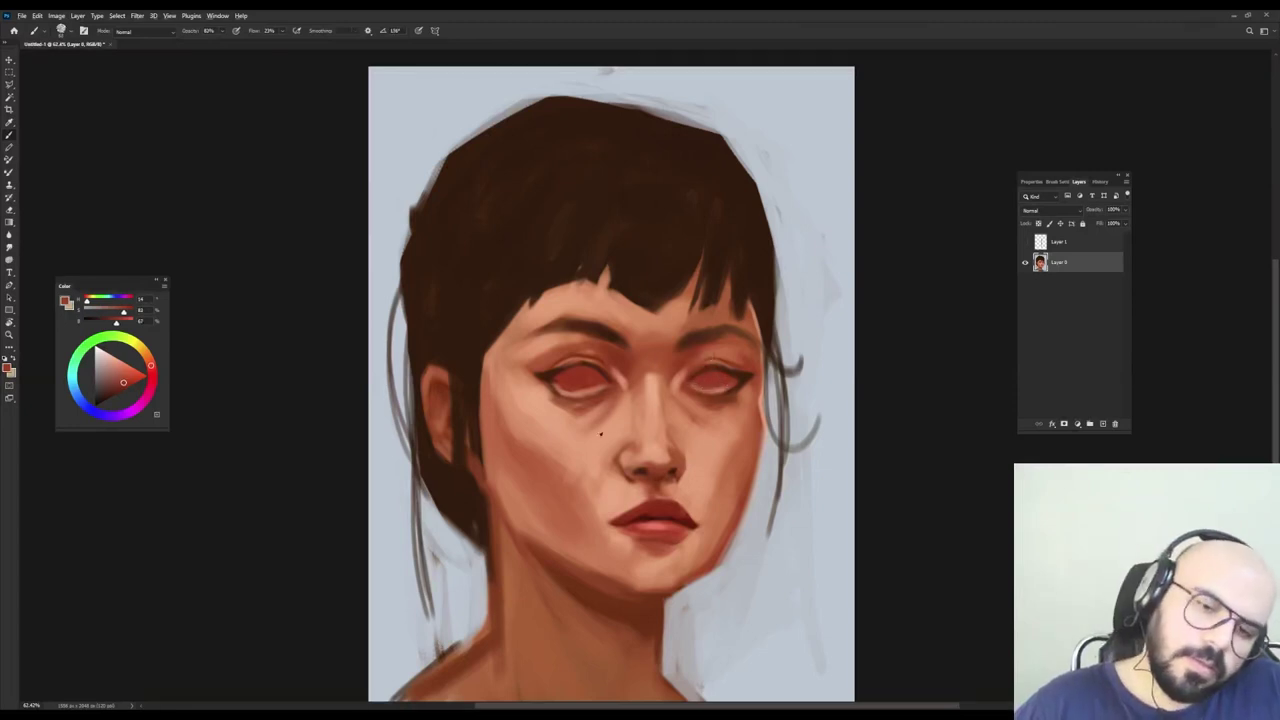
Blend the skin between the near eye's upper lid and eyebrow with tones sampled from the cheek and brow area.
{"action": "left_click", "coordinate": [553, 433], "text": "alt"}
{"action": "right_click", "coordinate": [588, 374], "text": "alt"}
{"action": "right_click", "coordinate": [571, 358], "text": "alt"}
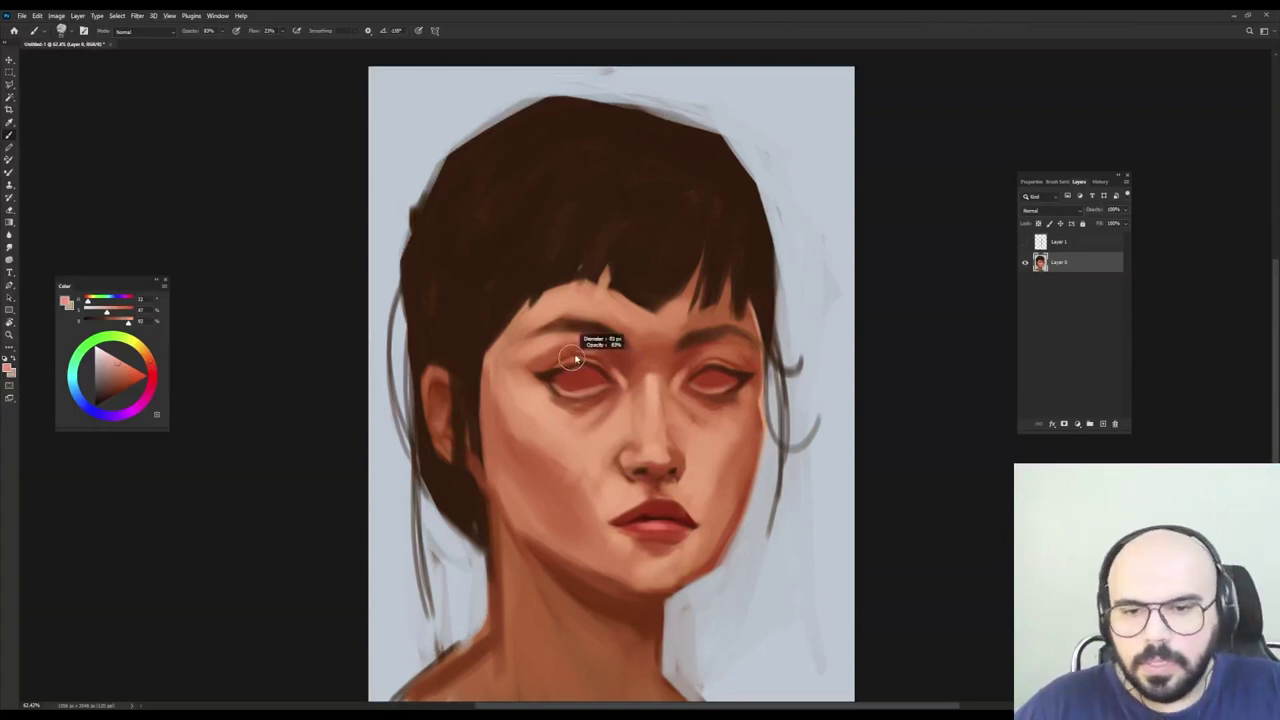
{"action": "left_click", "coordinate": [544, 353], "text": "alt"}
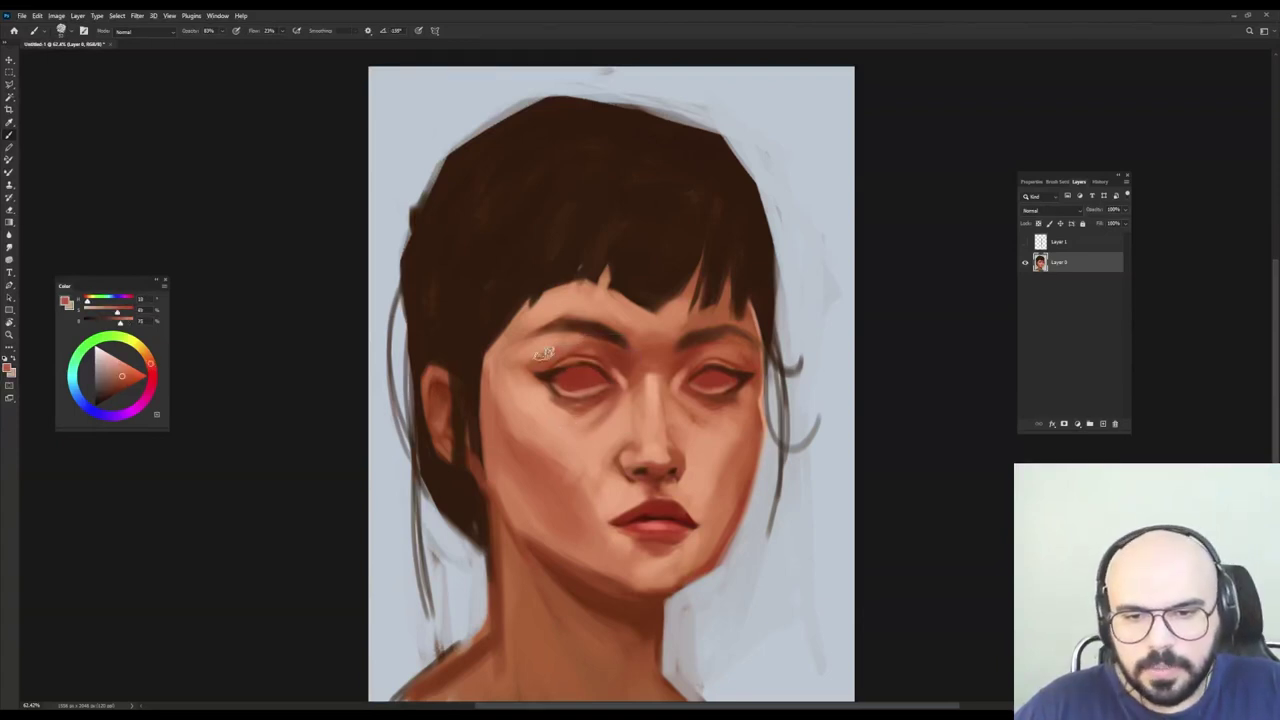
{"action": "left_click", "coordinate": [612, 340], "text": "alt"}
{"action": "left_click", "coordinate": [549, 352], "text": "alt"}
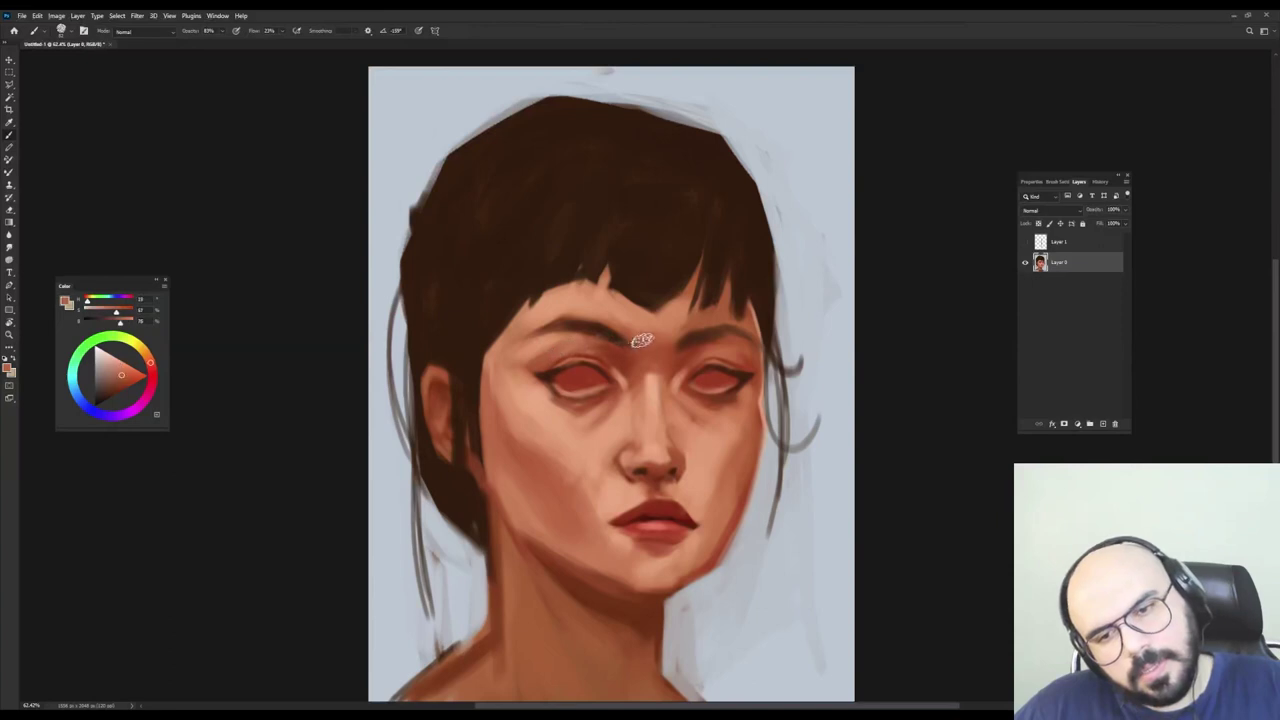
Refine the inner ends and lower edges of both eyebrows with sampled skin tone and dark brow brown.
{"action": "left_click_drag", "start_coordinate": [640, 340], "coordinate": [618, 339]}
{"action": "left_click", "coordinate": [593, 333], "text": "alt"}
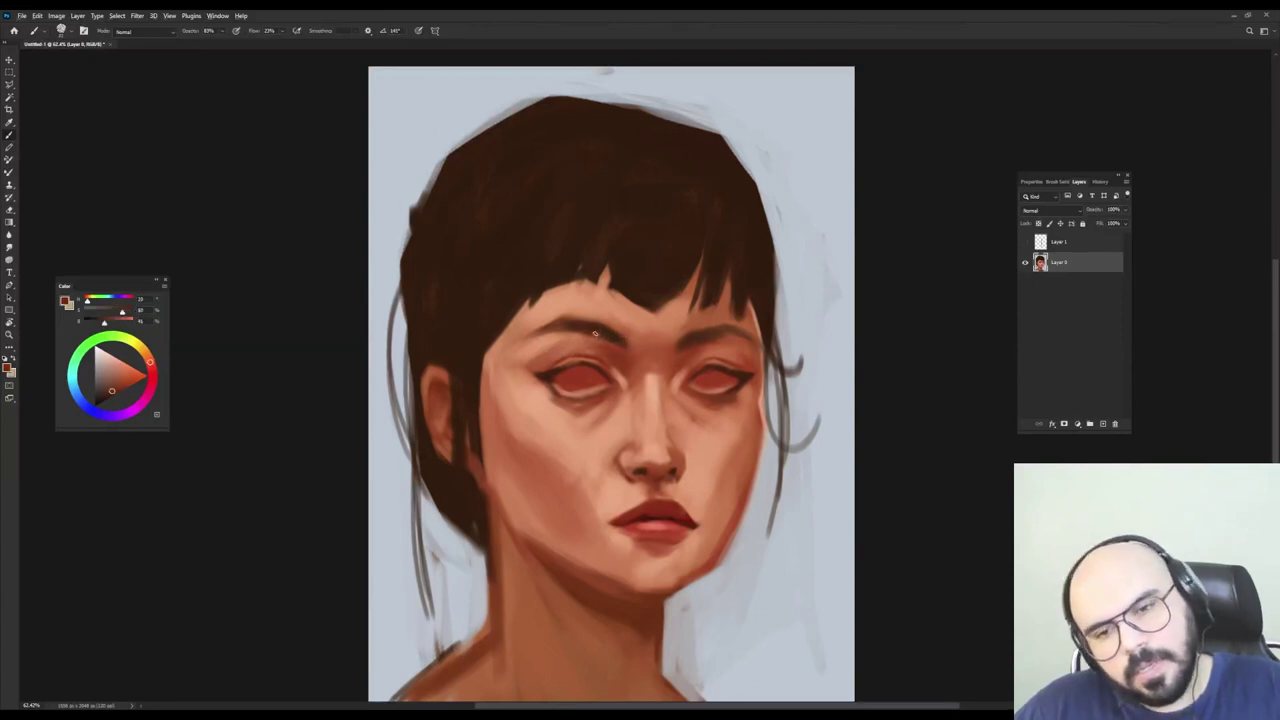
{"action": "left_click", "coordinate": [595, 335], "text": "alt"}
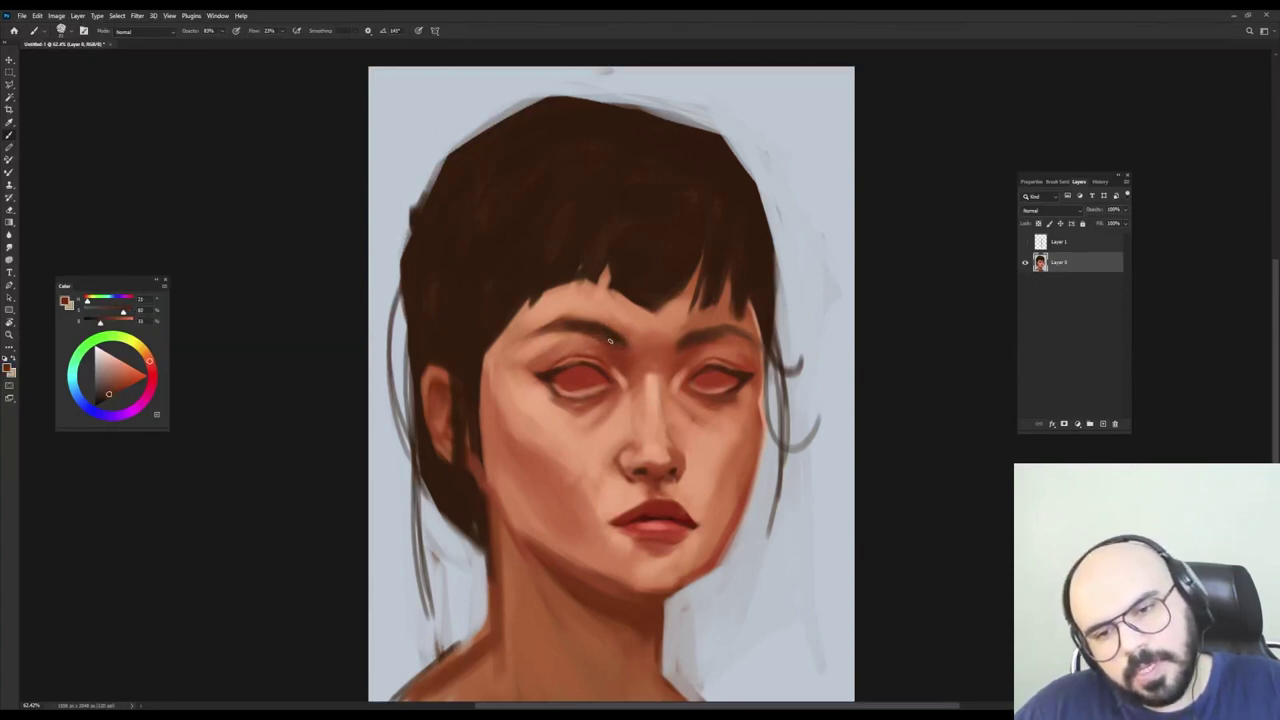
{"action": "left_click", "coordinate": [687, 337], "text": "alt"}
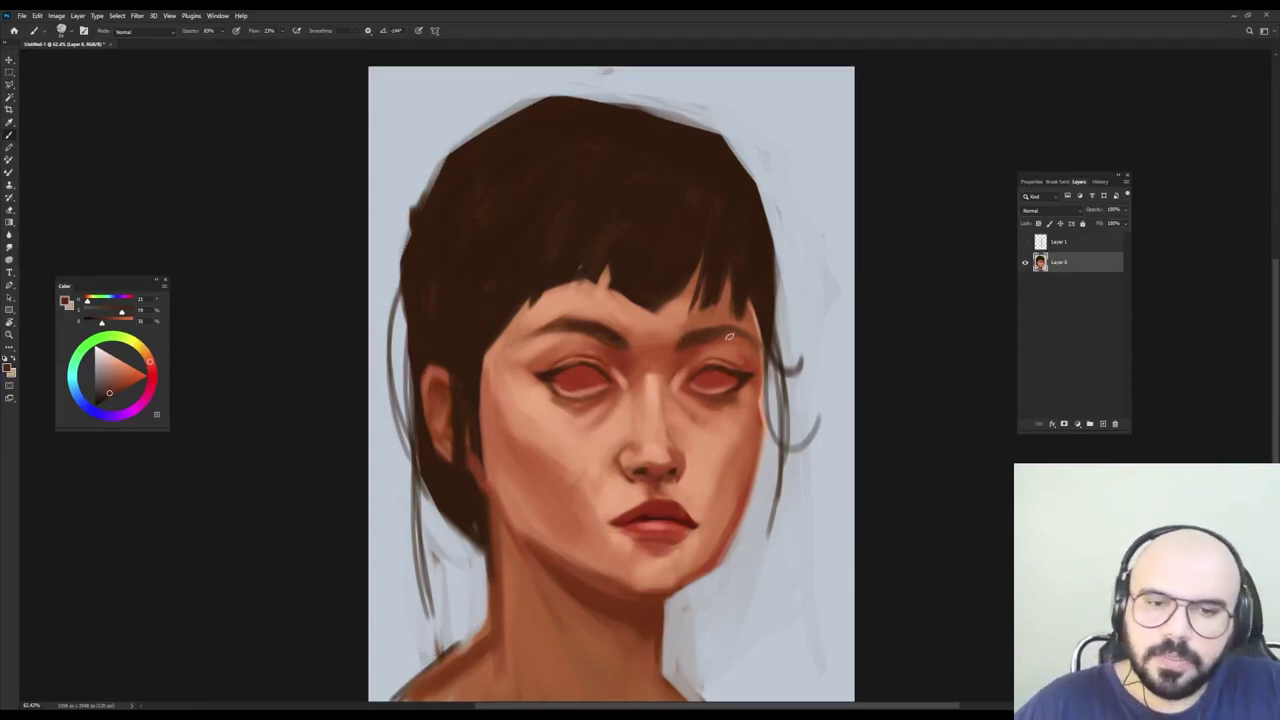
{"action": "left_click", "coordinate": [702, 338], "text": "alt"}
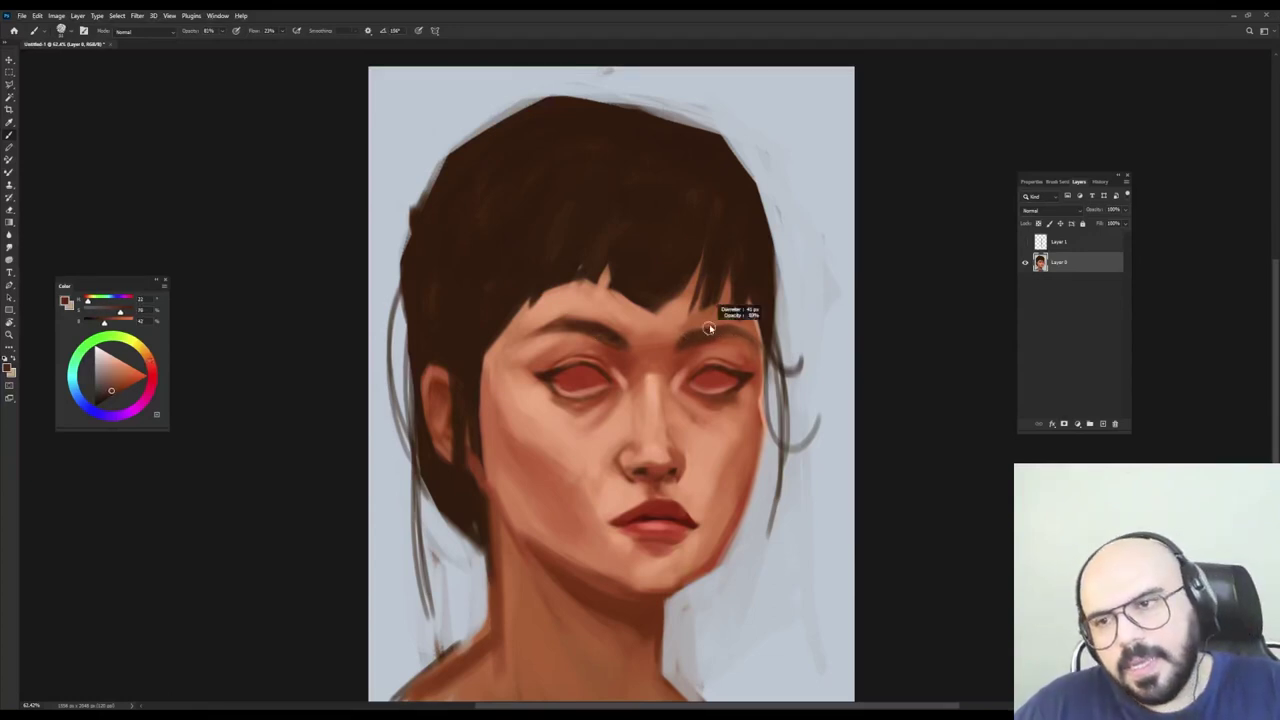
{"action": "left_click", "coordinate": [612, 336], "text": "alt"}
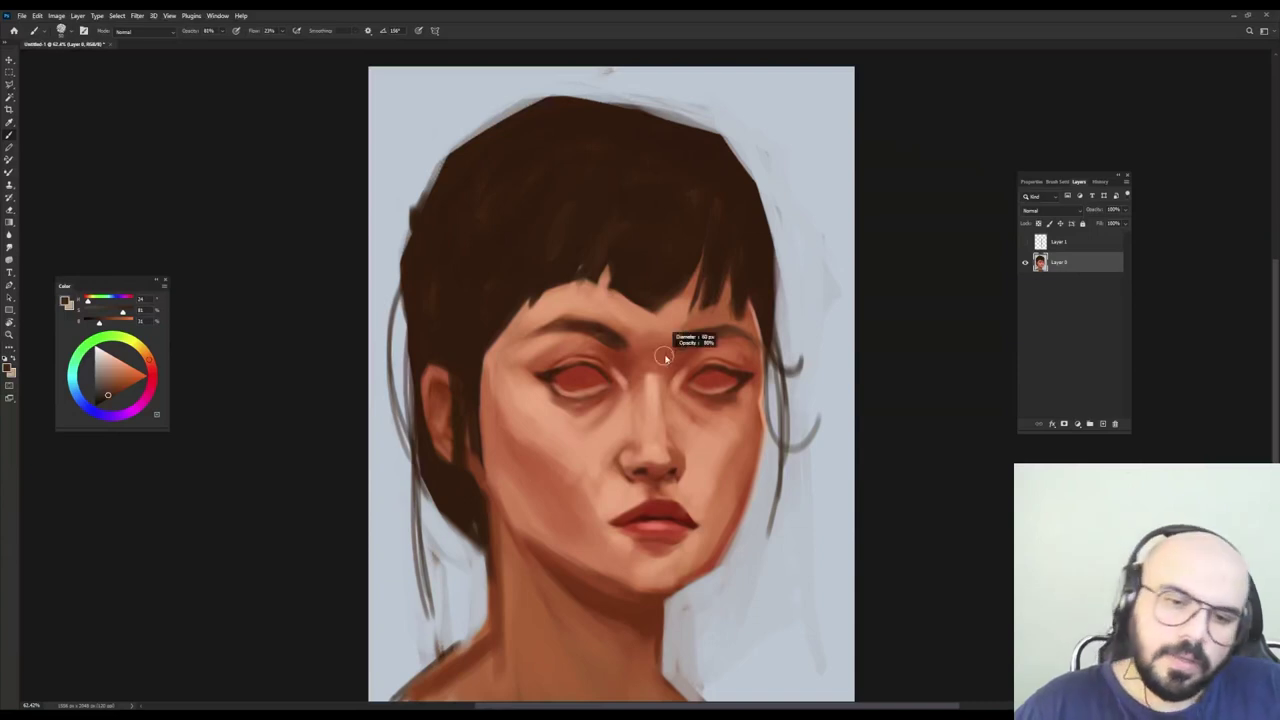
Lower both upper eyelids by darkening the top of each eye with lash brown and painting sampled skin tones over the lids.
{"action": "left_click", "coordinate": [637, 378], "text": "alt"}
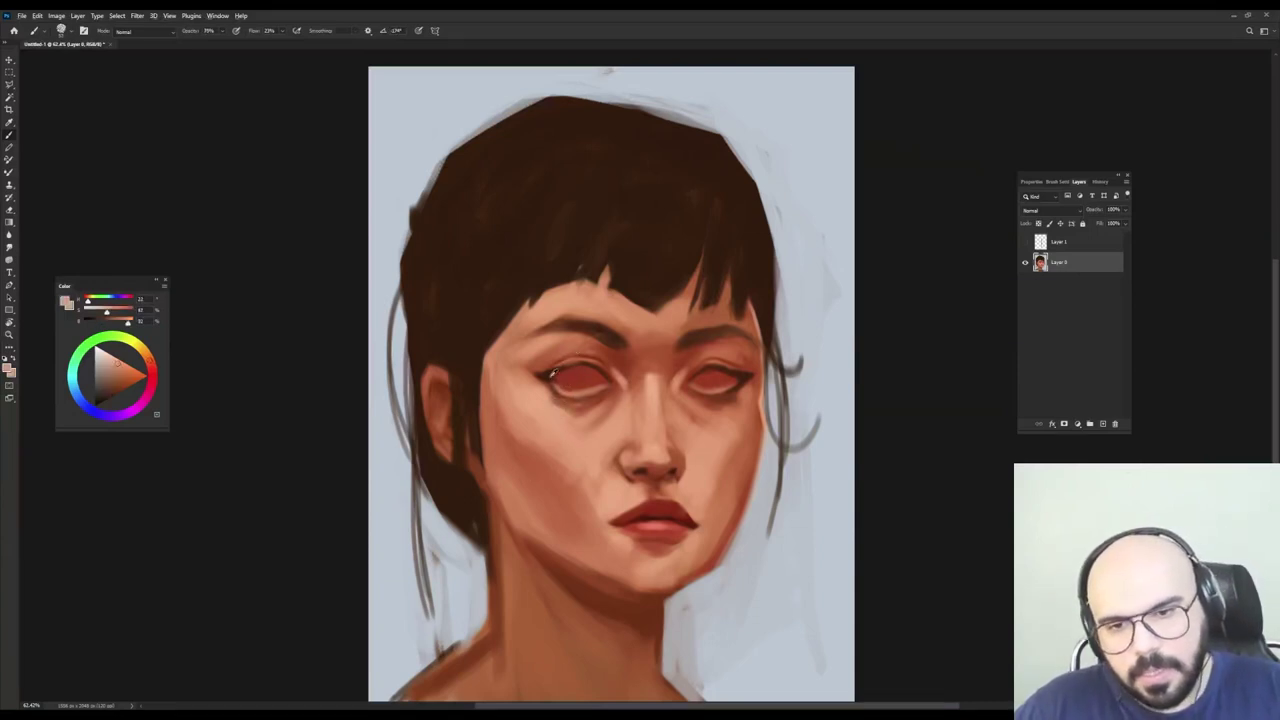
{"action": "left_click", "coordinate": [551, 372], "text": "alt"}
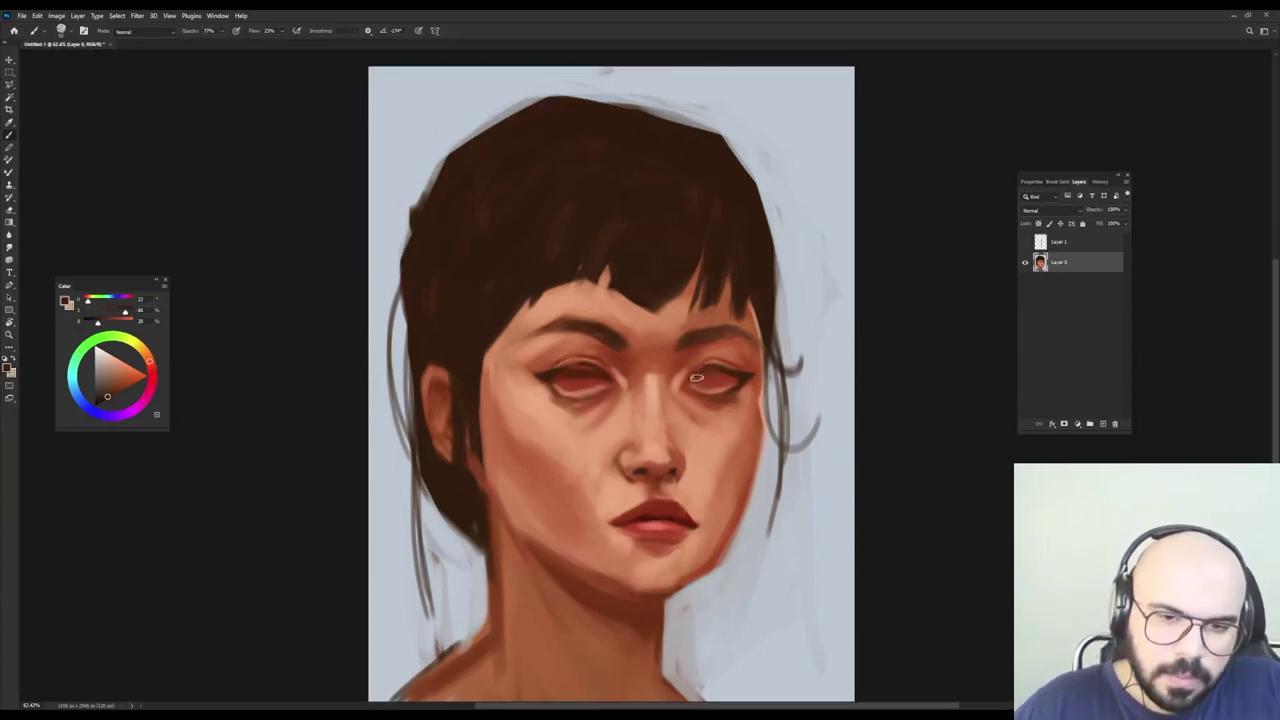
{"action": "left_click", "coordinate": [570, 382], "text": "alt"}
{"action": "mouse_move", "coordinate": [568, 381]}
{"action": "left_mouse_down"}
{"action": "mouse_move", "coordinate": [601, 367]}
{"action": "mouse_move", "coordinate": [577, 364]}
{"action": "mouse_move", "coordinate": [600, 366]}
{"action": "left_mouse_up"}
{"action": "left_click", "coordinate": [588, 362], "text": "alt"}
{"action": "left_click", "coordinate": [577, 364], "text": "alt"}
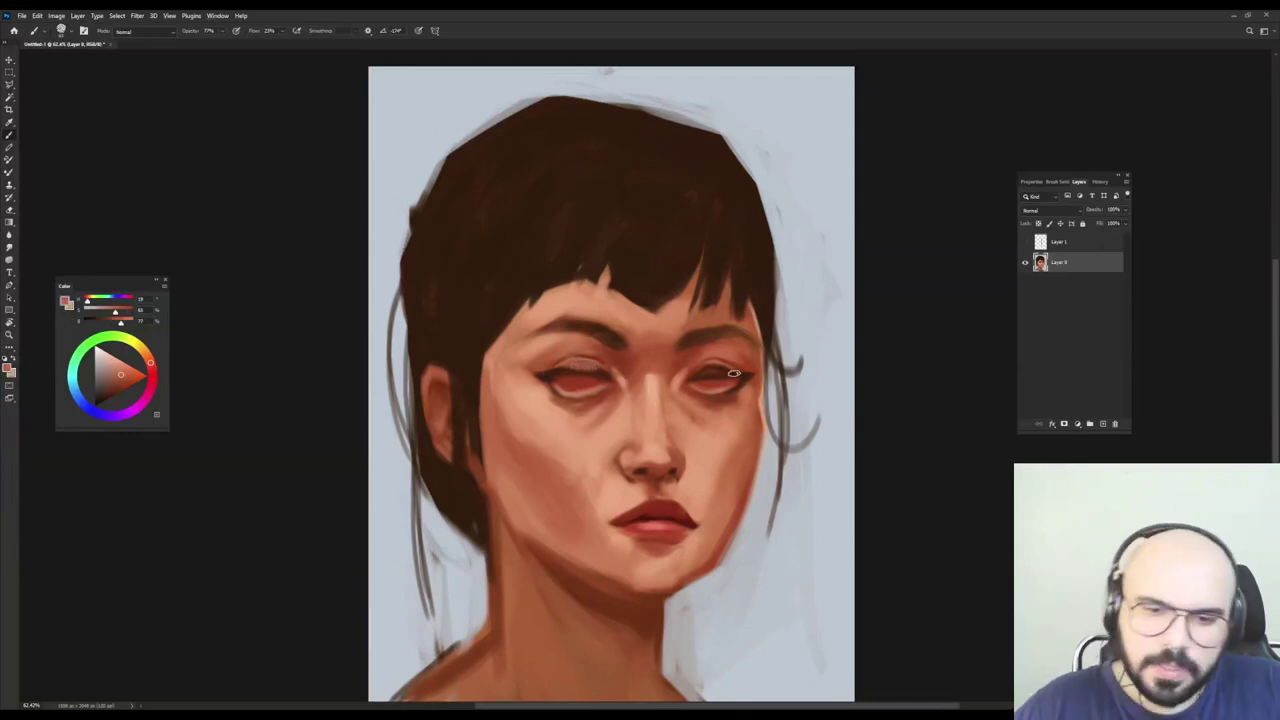
{"action": "left_click", "coordinate": [724, 363], "text": "alt"}
{"action": "mouse_move", "coordinate": [700, 368]}
{"action": "left_mouse_down"}
{"action": "mouse_move", "coordinate": [743, 362]}
{"action": "mouse_move", "coordinate": [722, 331]}
{"action": "left_mouse_up"}
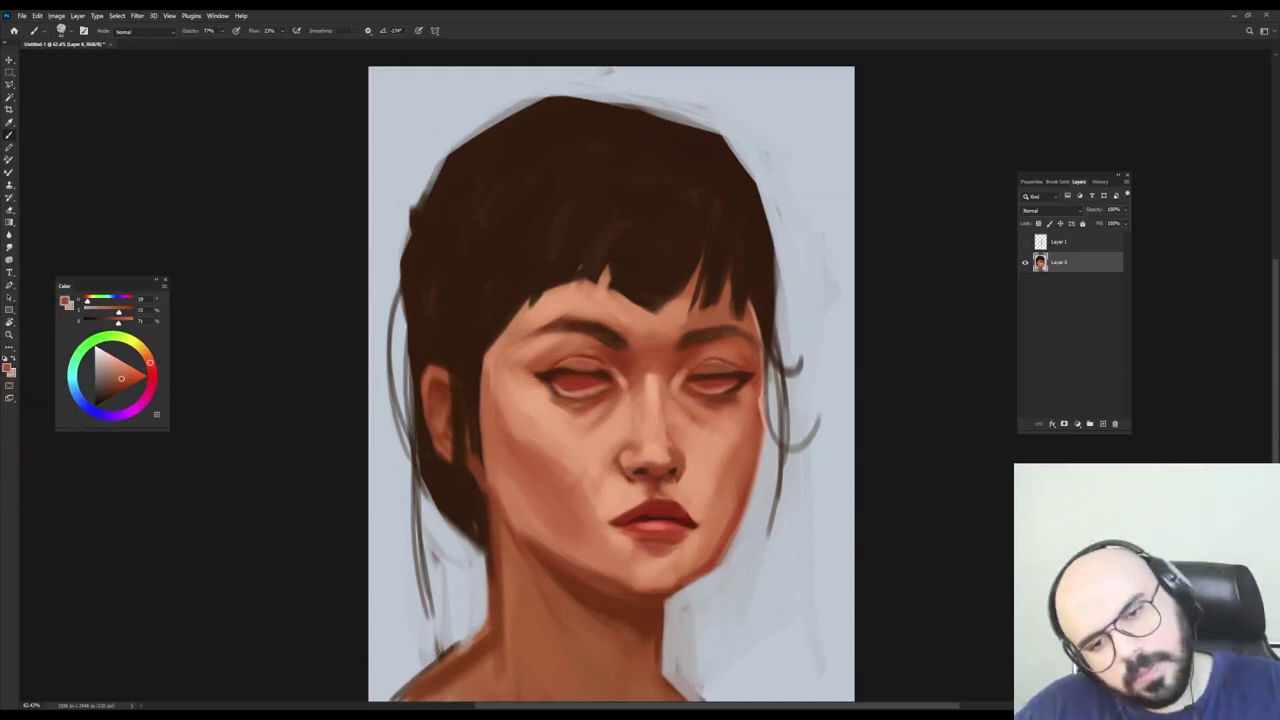
Strengthen the near eye's upper lash line in dark brown and even out the far eyelid with sampled skin tones.
{"action": "left_click", "coordinate": [540, 372], "text": "alt"}
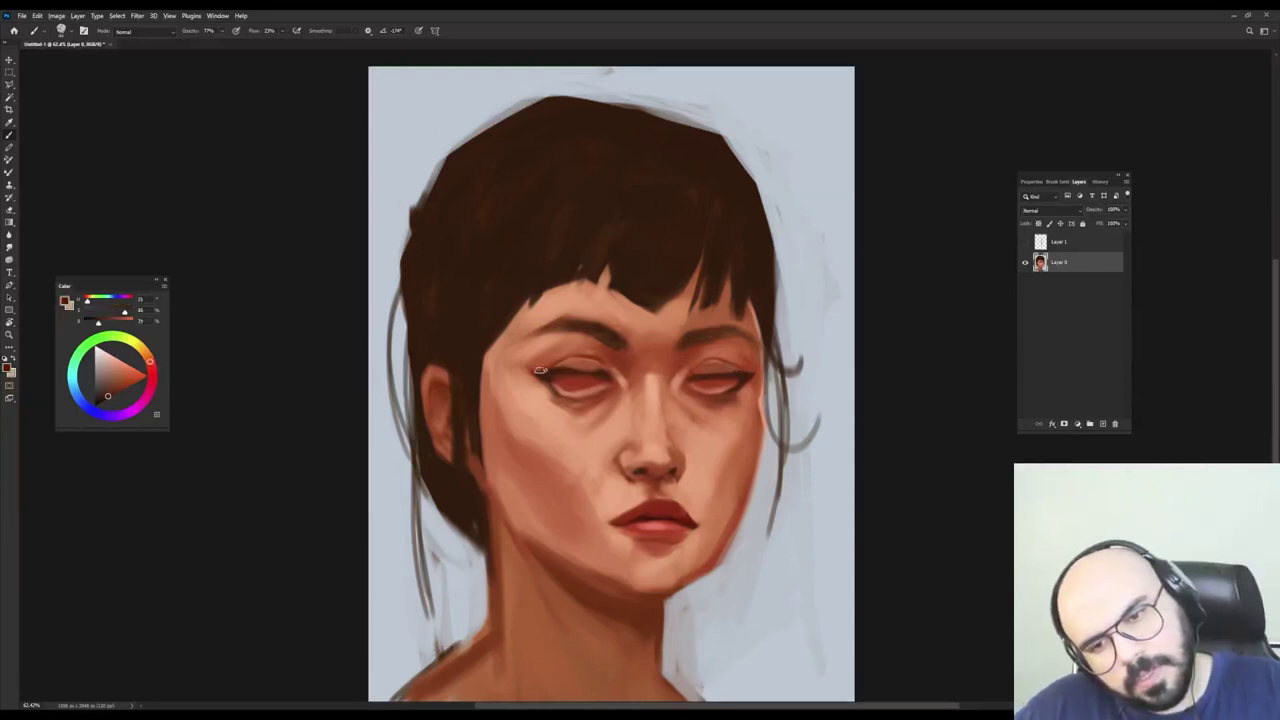
{"action": "left_click", "coordinate": [585, 363], "text": "alt"}
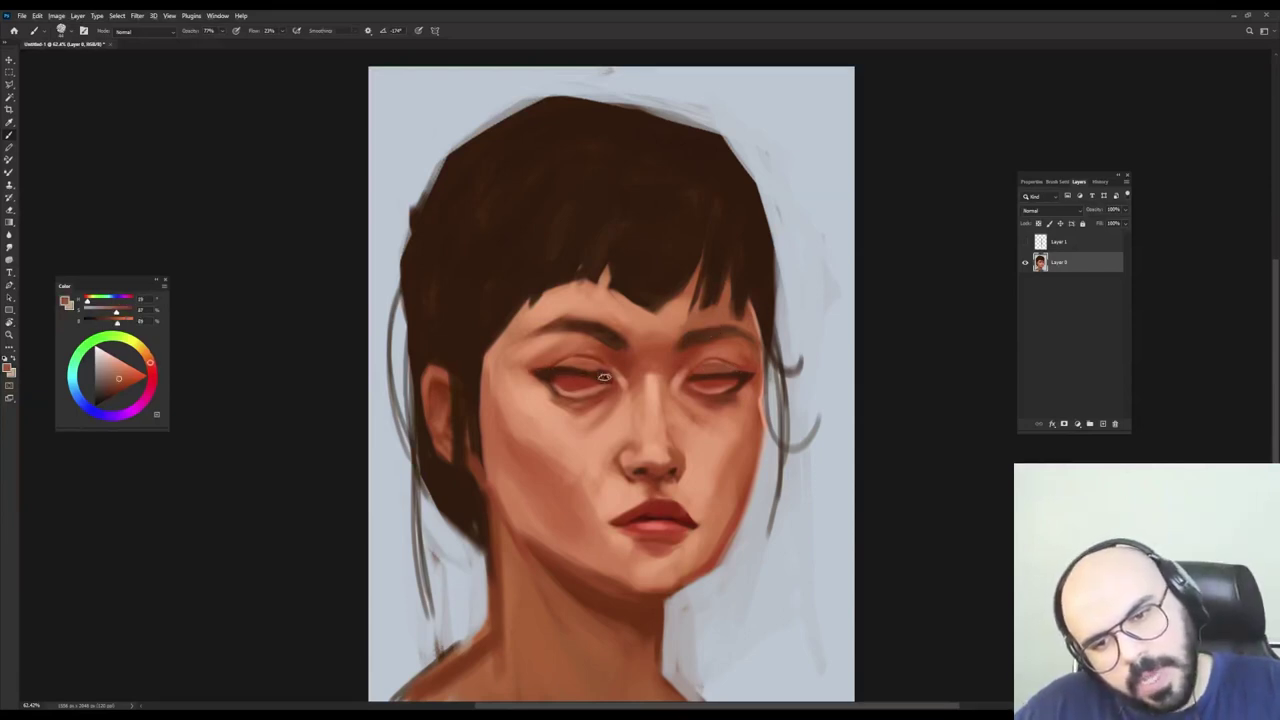
{"action": "left_click", "coordinate": [709, 366], "text": "alt"}
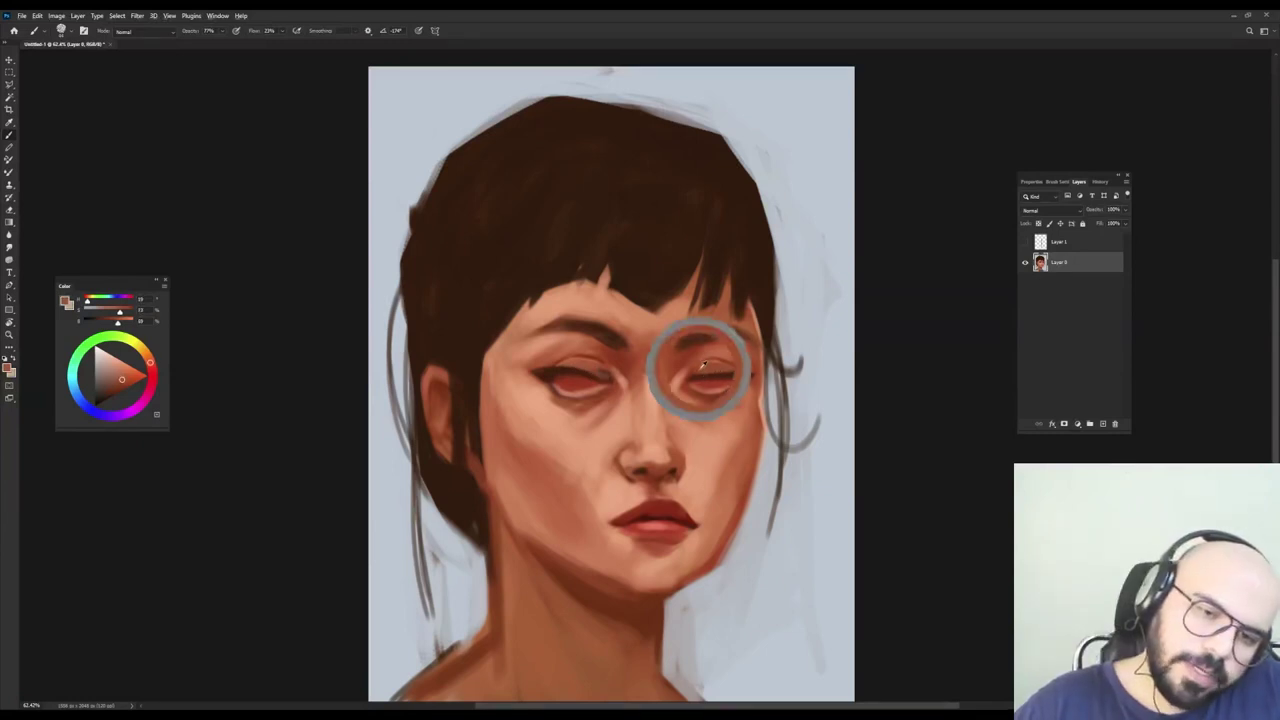
{"action": "left_click", "coordinate": [685, 397], "text": "alt"}
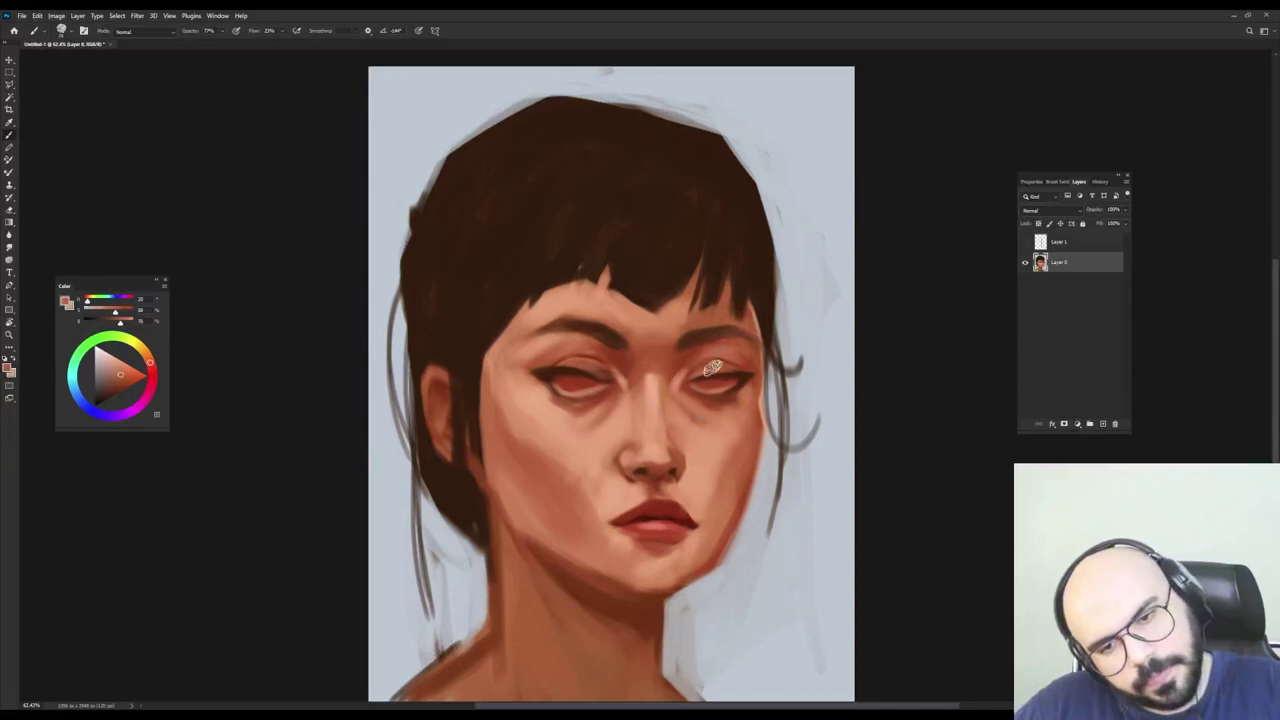
{"action": "left_click", "coordinate": [720, 370], "text": "alt"}
{"action": "left_click", "coordinate": [686, 360], "text": "alt"}
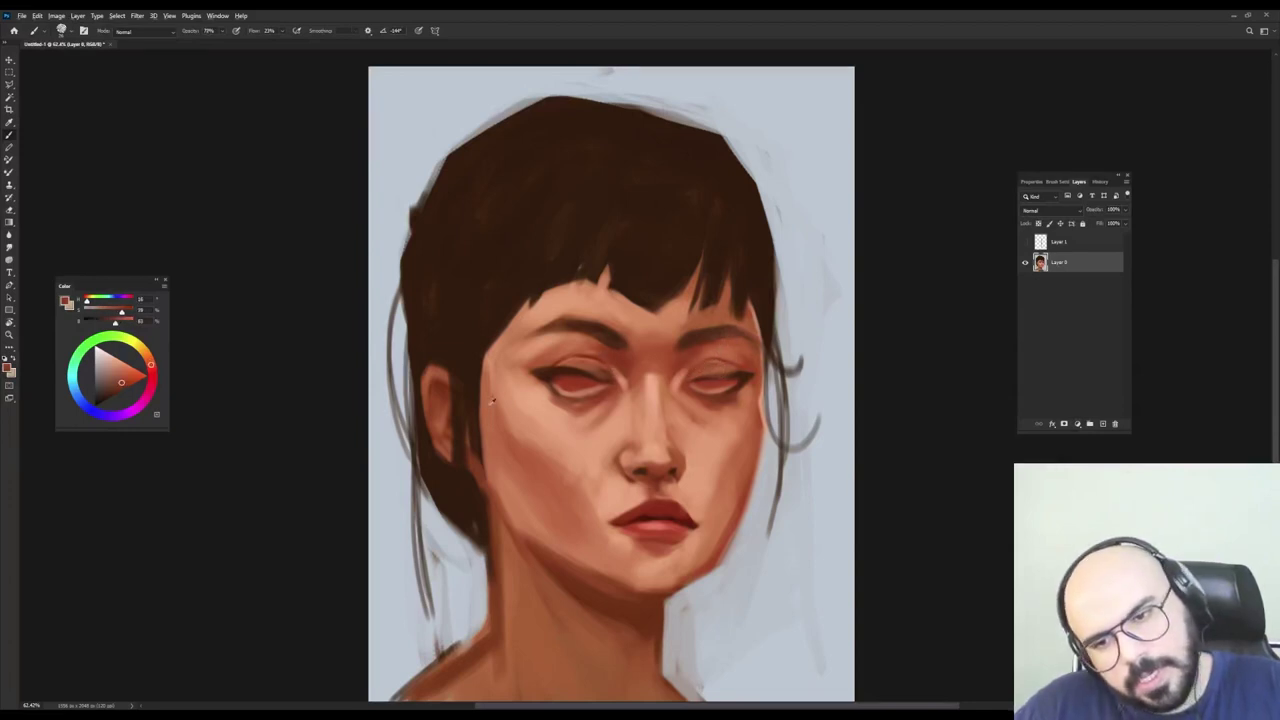
Shade the near eyelid and its crease with sampled reddish brown and skin tones up to the brow.
{"action": "left_click", "coordinate": [619, 360], "text": "alt"}
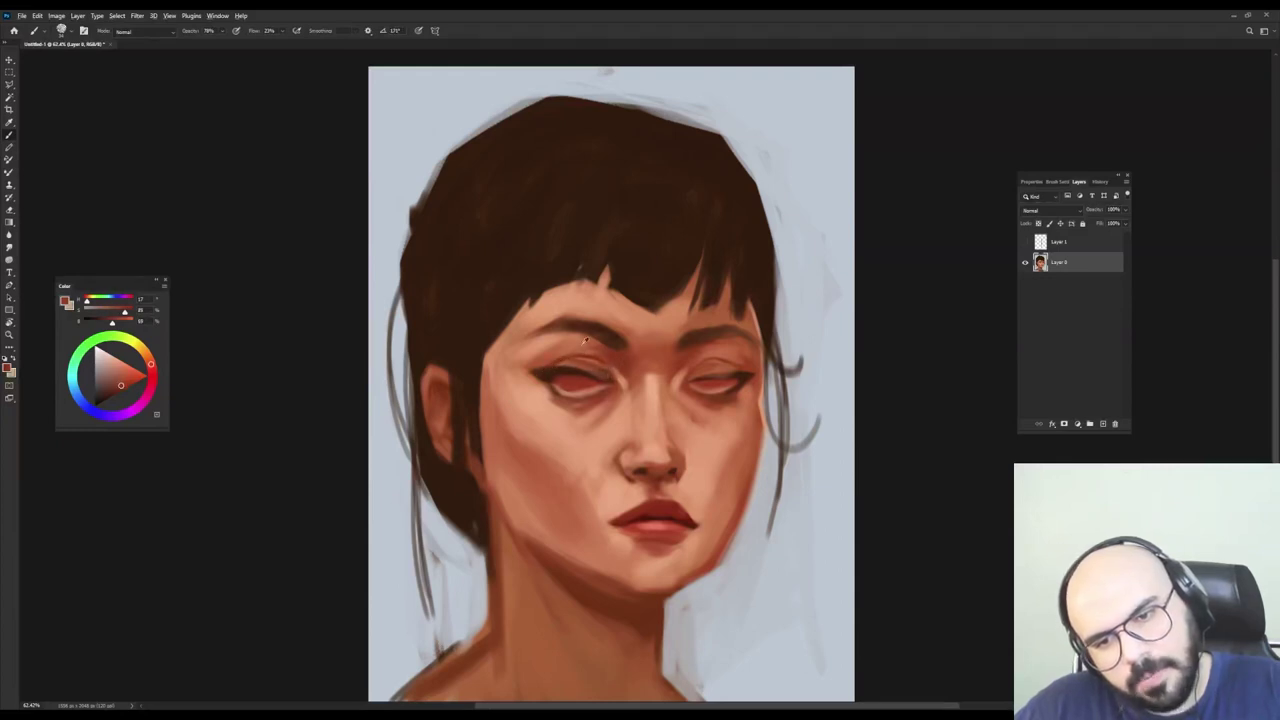
{"action": "left_click", "coordinate": [586, 341], "text": "alt"}
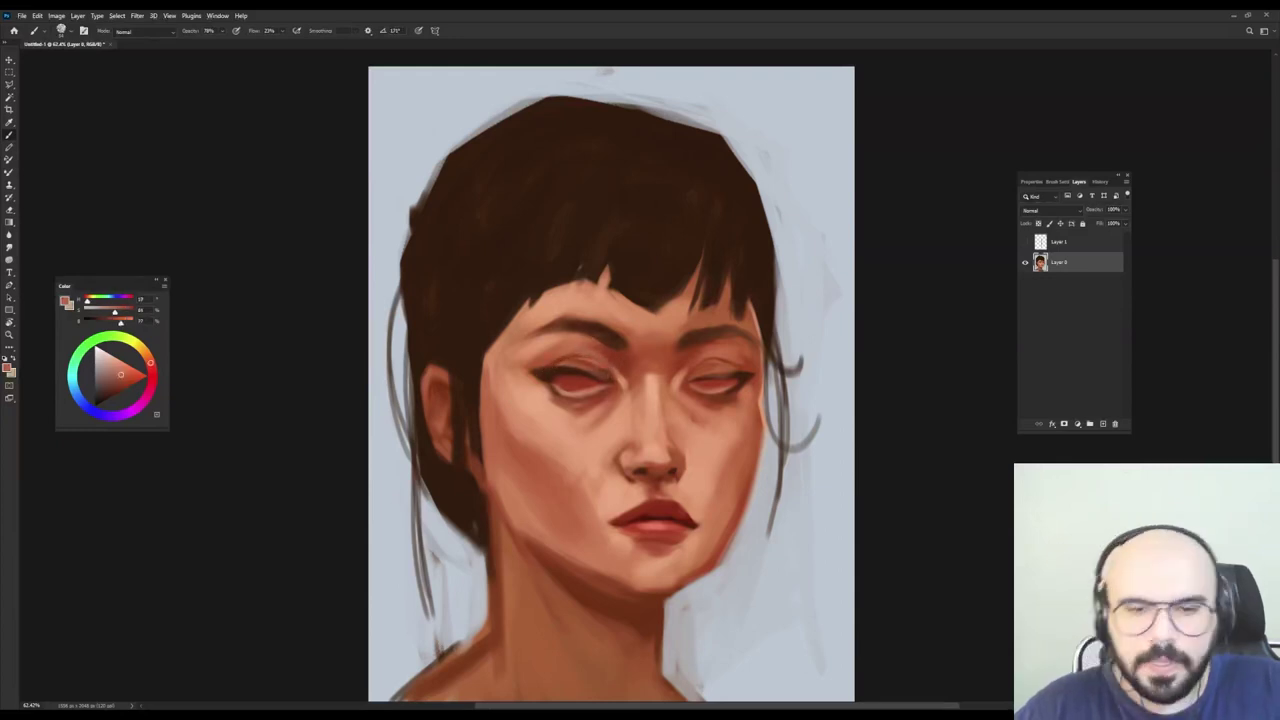
{"action": "left_click", "coordinate": [618, 365], "text": "alt"}
{"action": "left_click_drag", "start_coordinate": [597, 356], "coordinate": [564, 363]}
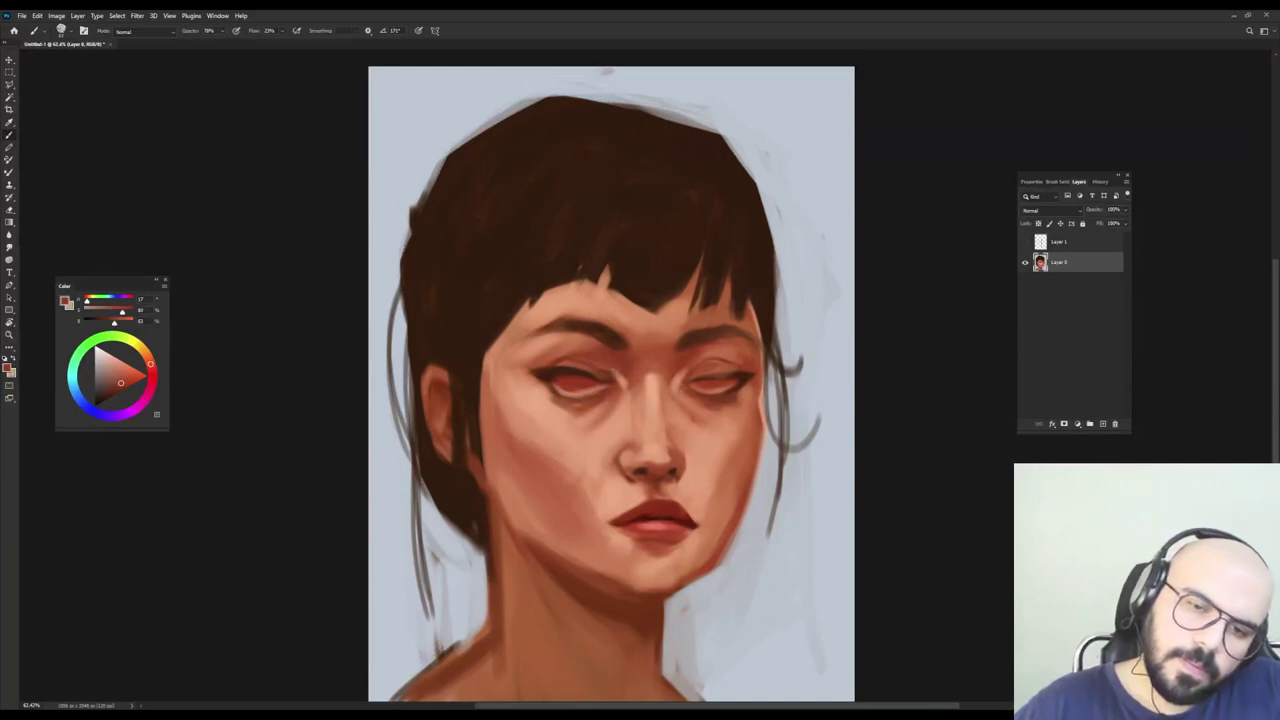
{"action": "right_click", "coordinate": [711, 340], "text": "alt"}
{"action": "left_click", "coordinate": [560, 358], "text": "alt"}
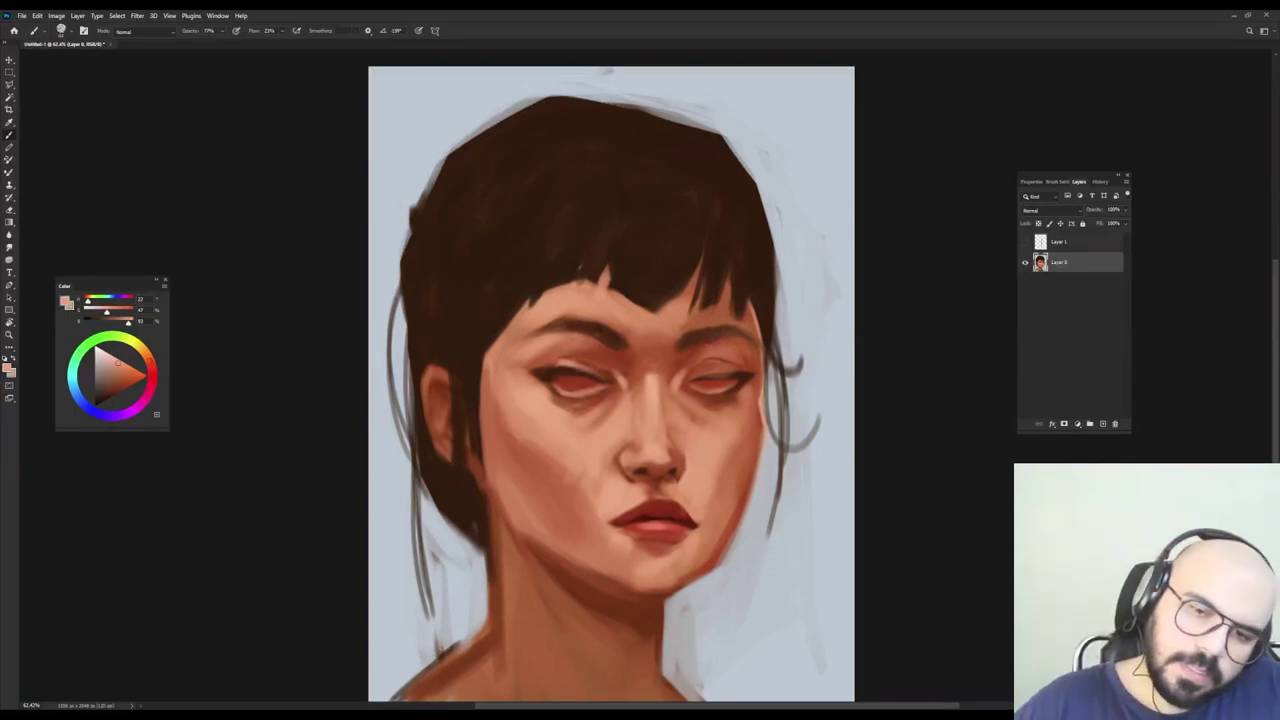
{"action": "left_click", "coordinate": [568, 368], "text": "alt"}
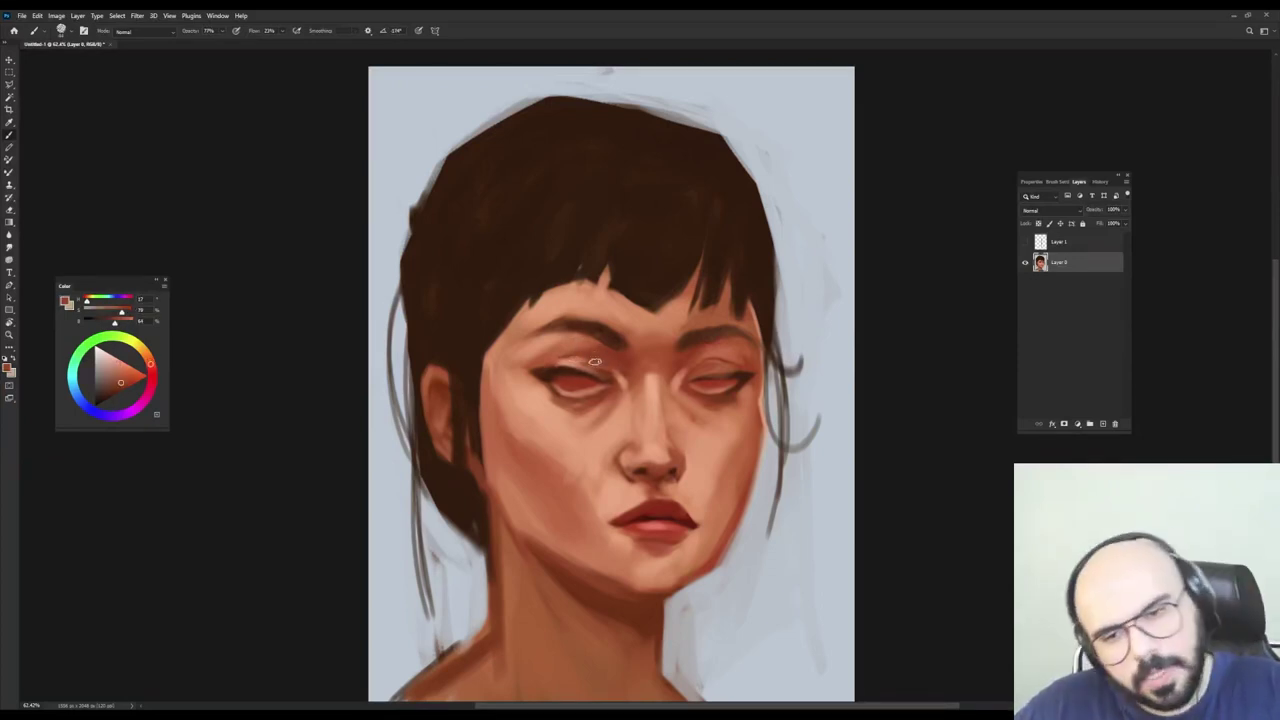
Clean up the outer part of the near eyelid and its corner using a resized brush and sampled lid and temple tones.
{"action": "right_click", "coordinate": [558, 370], "text": "alt"}
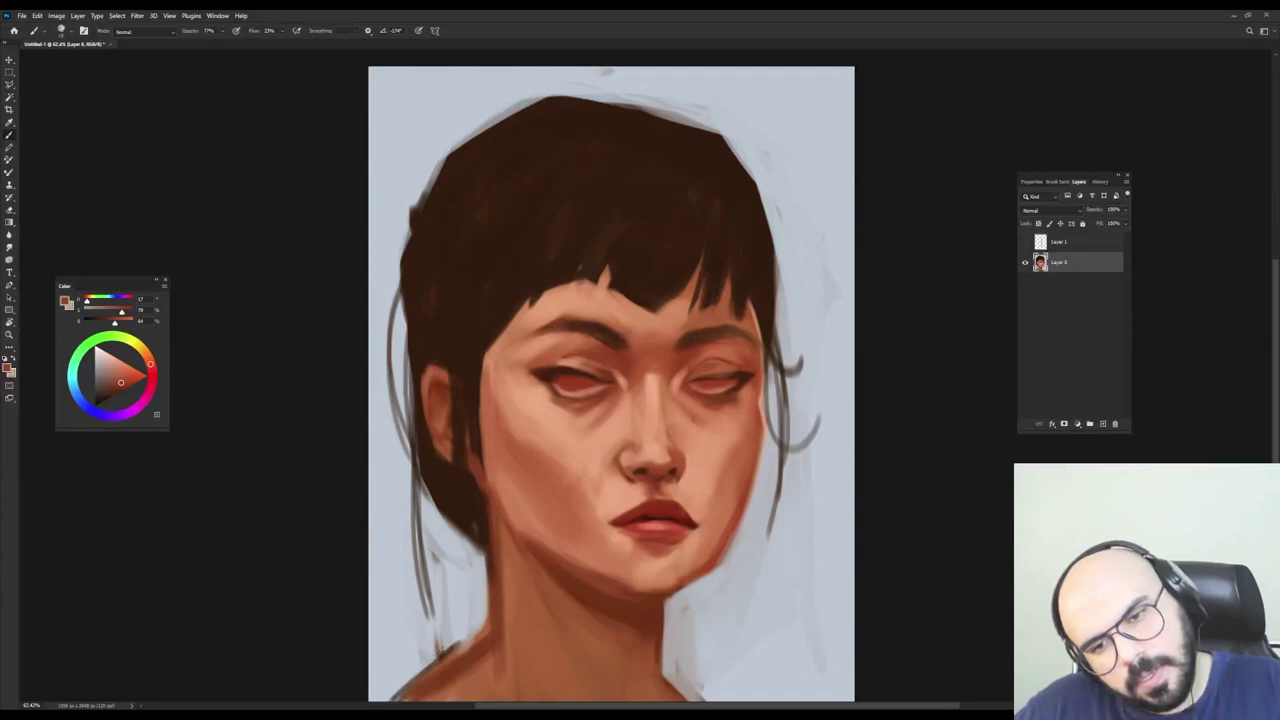
{"action": "right_click", "coordinate": [568, 362], "text": "alt"}
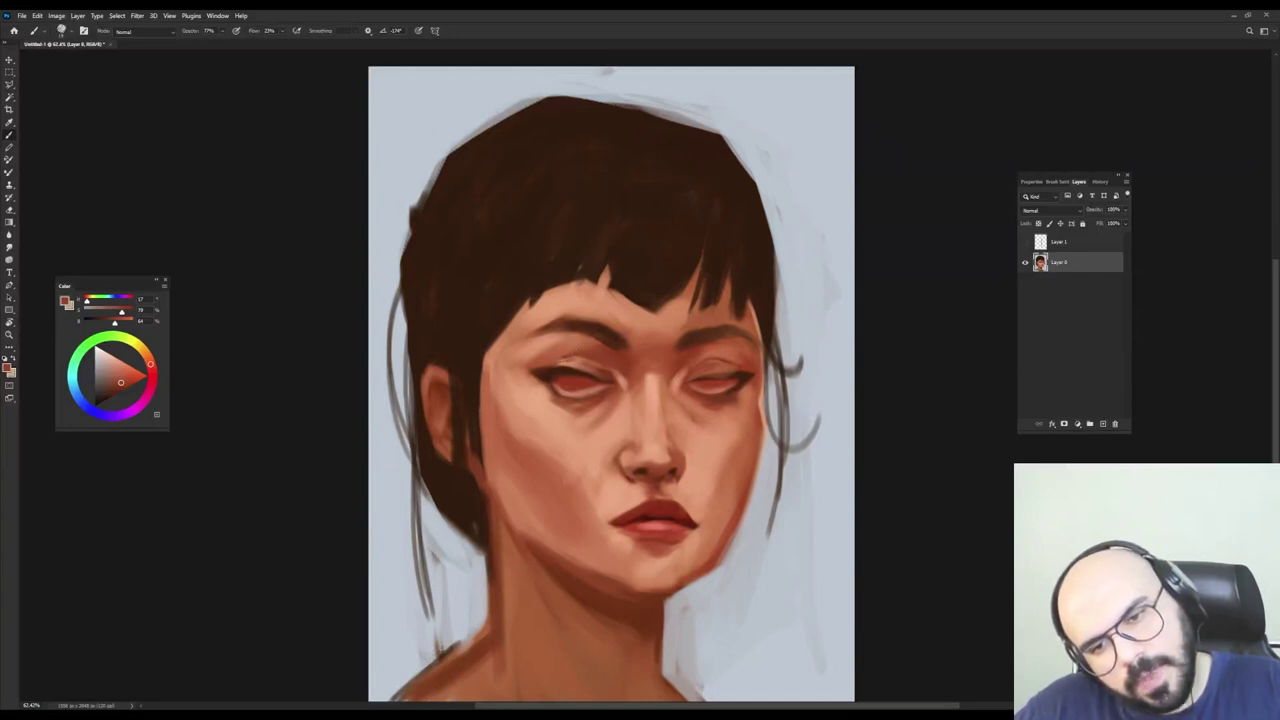
{"action": "left_click", "coordinate": [560, 367], "text": "alt"}
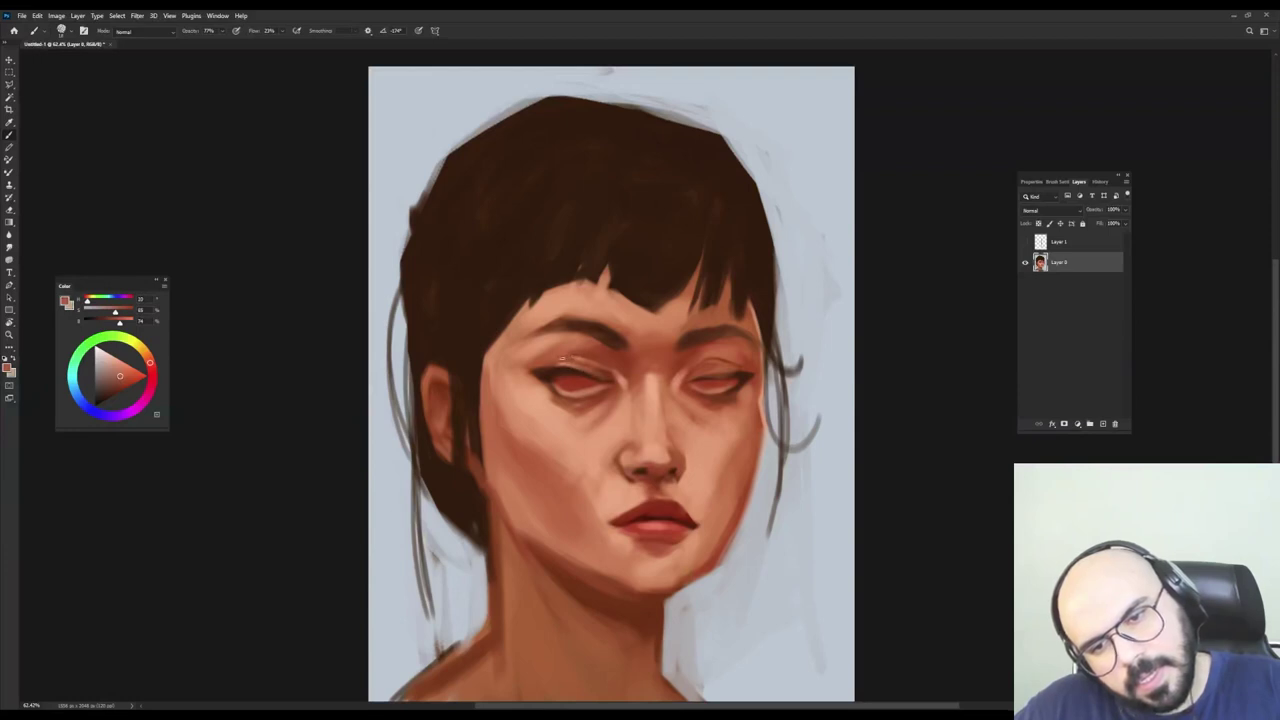
{"action": "right_click", "coordinate": [573, 358], "text": "alt"}
{"action": "left_click", "coordinate": [560, 366], "text": "alt"}
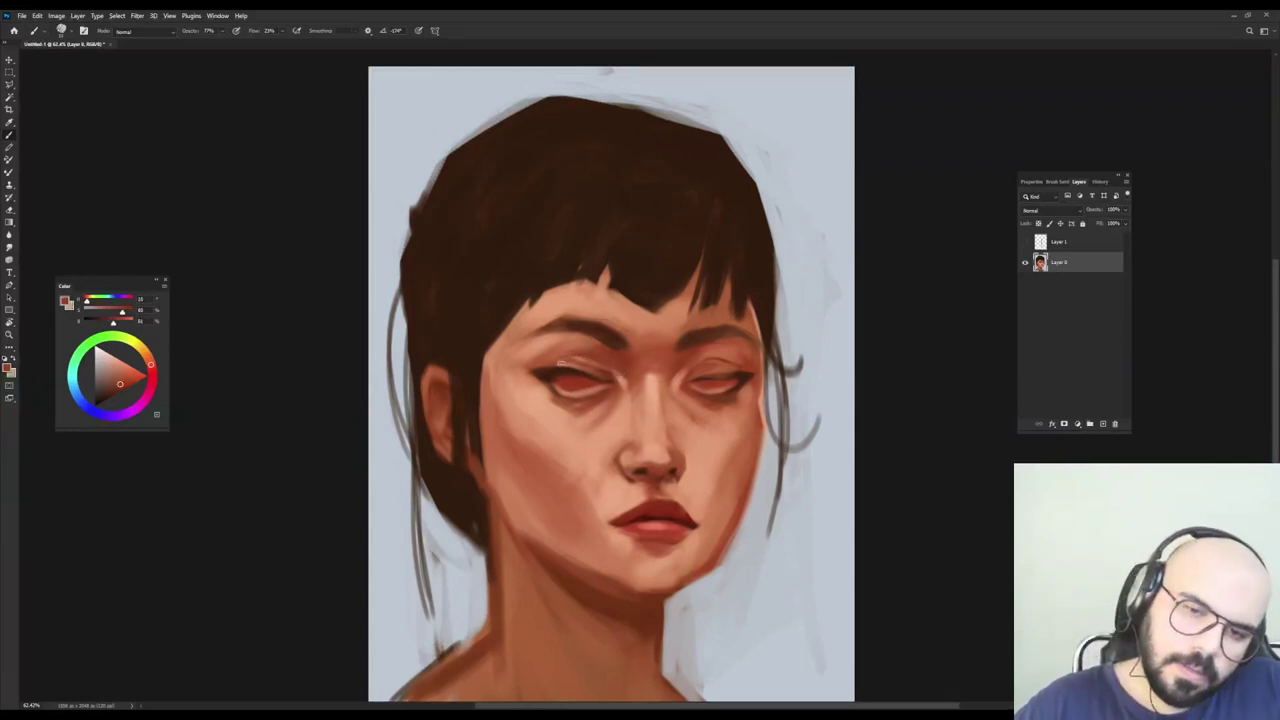
{"action": "left_click", "coordinate": [568, 357], "text": "alt"}
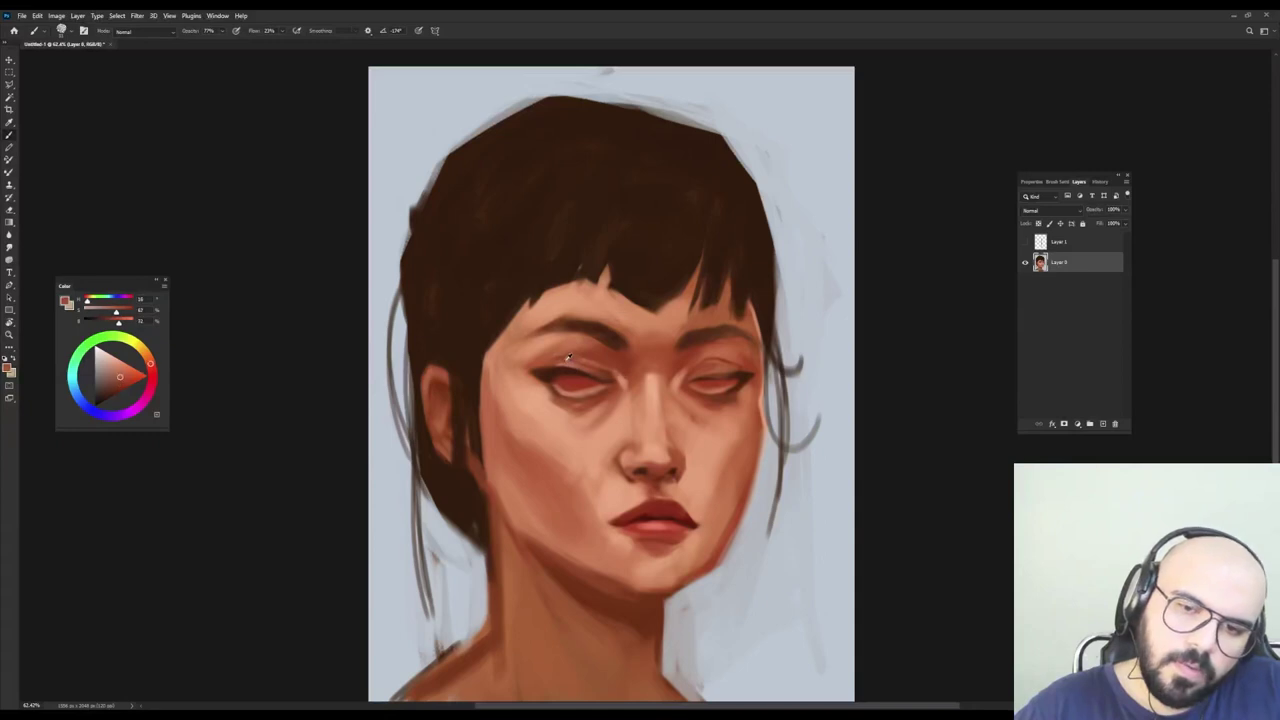
{"action": "left_click", "coordinate": [530, 351], "text": "alt"}
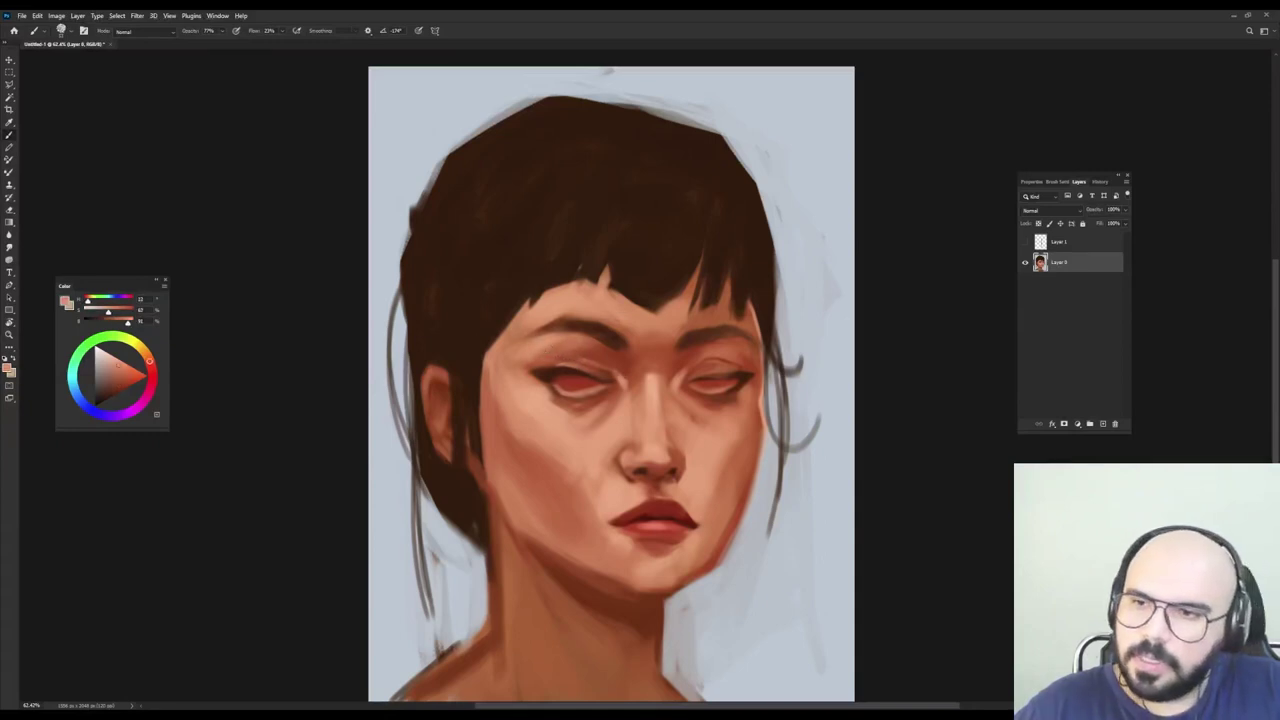
{"action": "left_click", "coordinate": [536, 365], "text": "alt"}
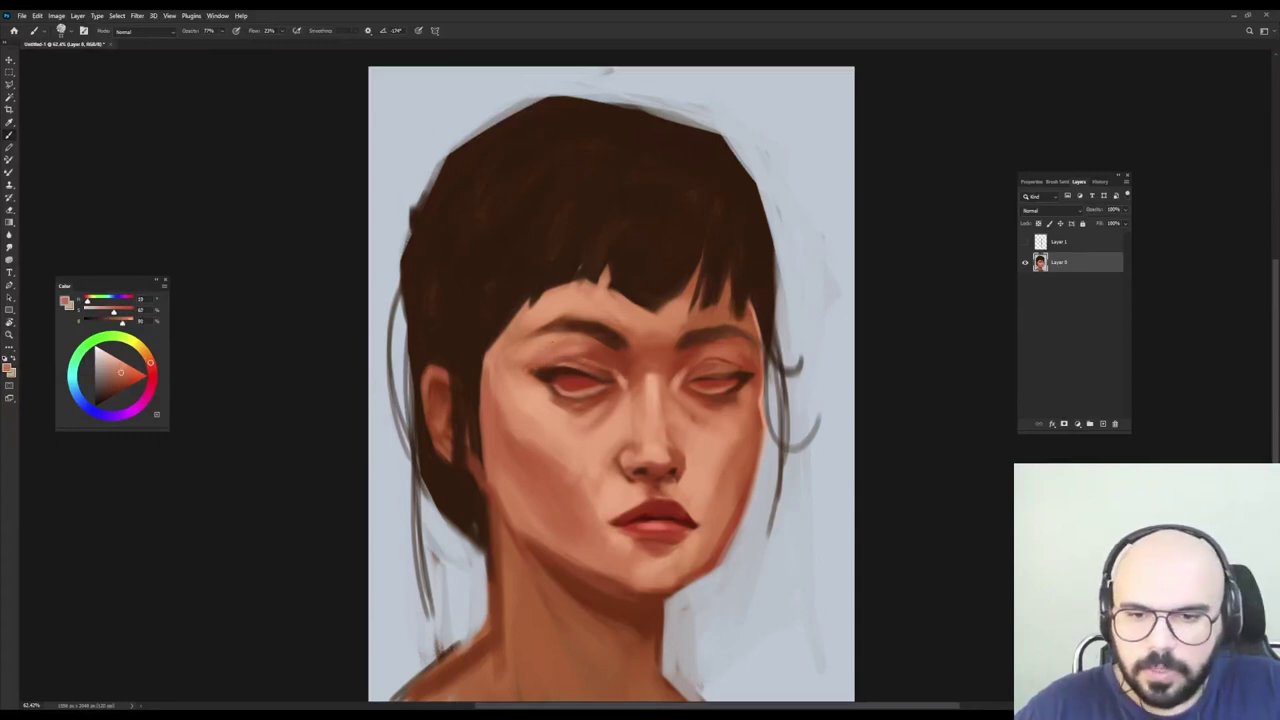
Soften the near eye's inner corner and the adjoining side of the nose bridge with sampled skin and reddish-brown tones.
{"action": "right_click", "coordinate": [695, 332], "text": "alt"}
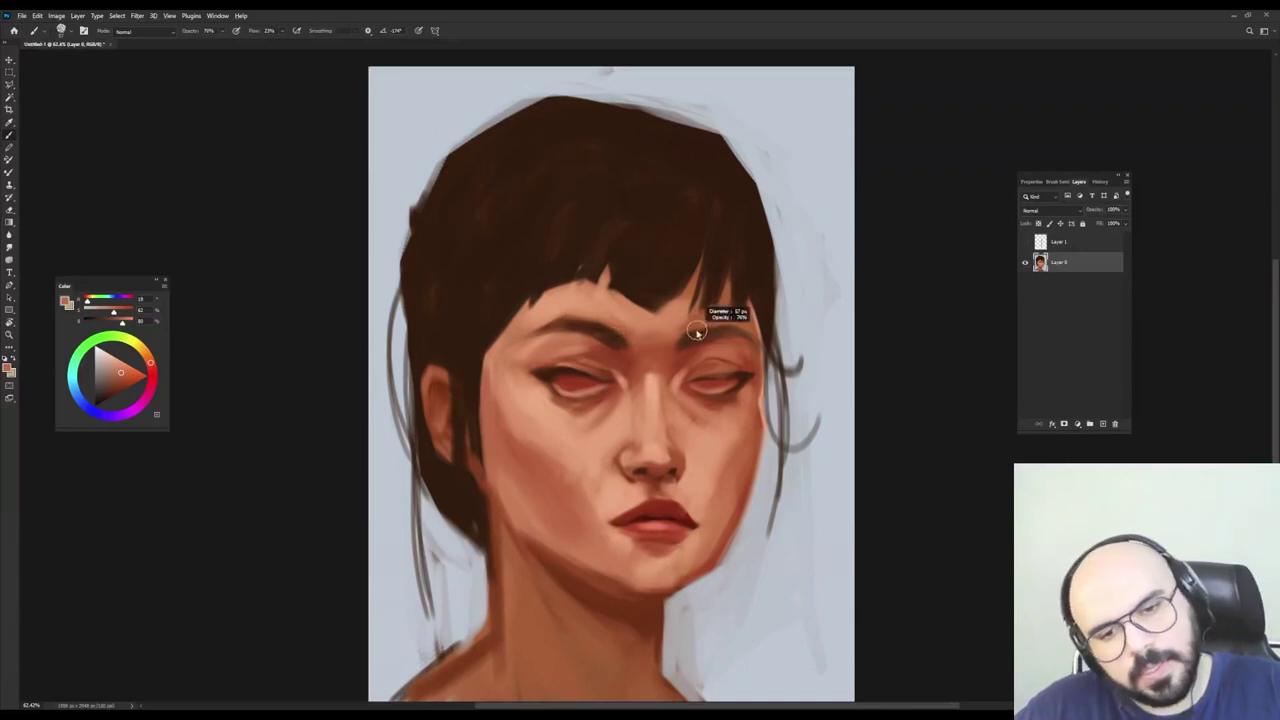
{"action": "left_click", "coordinate": [626, 371], "text": "alt"}
{"action": "mouse_move", "coordinate": [612, 401]}
{"action": "left_mouse_down"}
{"action": "mouse_move", "coordinate": [625, 368]}
{"action": "mouse_move", "coordinate": [626, 388]}
{"action": "left_mouse_up"}
{"action": "left_click", "coordinate": [617, 357], "text": "alt"}
{"action": "right_click", "coordinate": [625, 368], "text": "alt"}
{"action": "left_click", "coordinate": [629, 342], "text": "alt"}
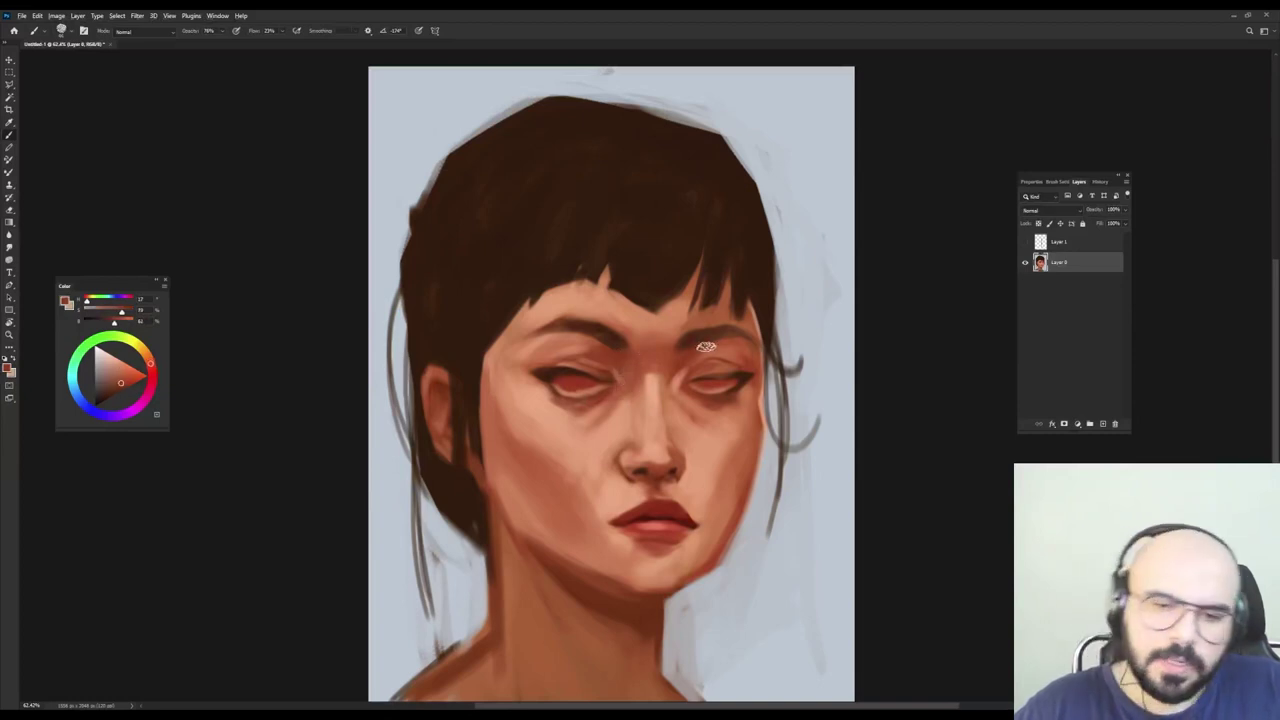
Extend and thicken the outer upper lashes of both eyes with sampled dark brown, using a resized brush.
{"action": "right_click", "coordinate": [706, 346], "text": "alt"}
{"action": "left_click", "coordinate": [564, 370], "text": "alt"}
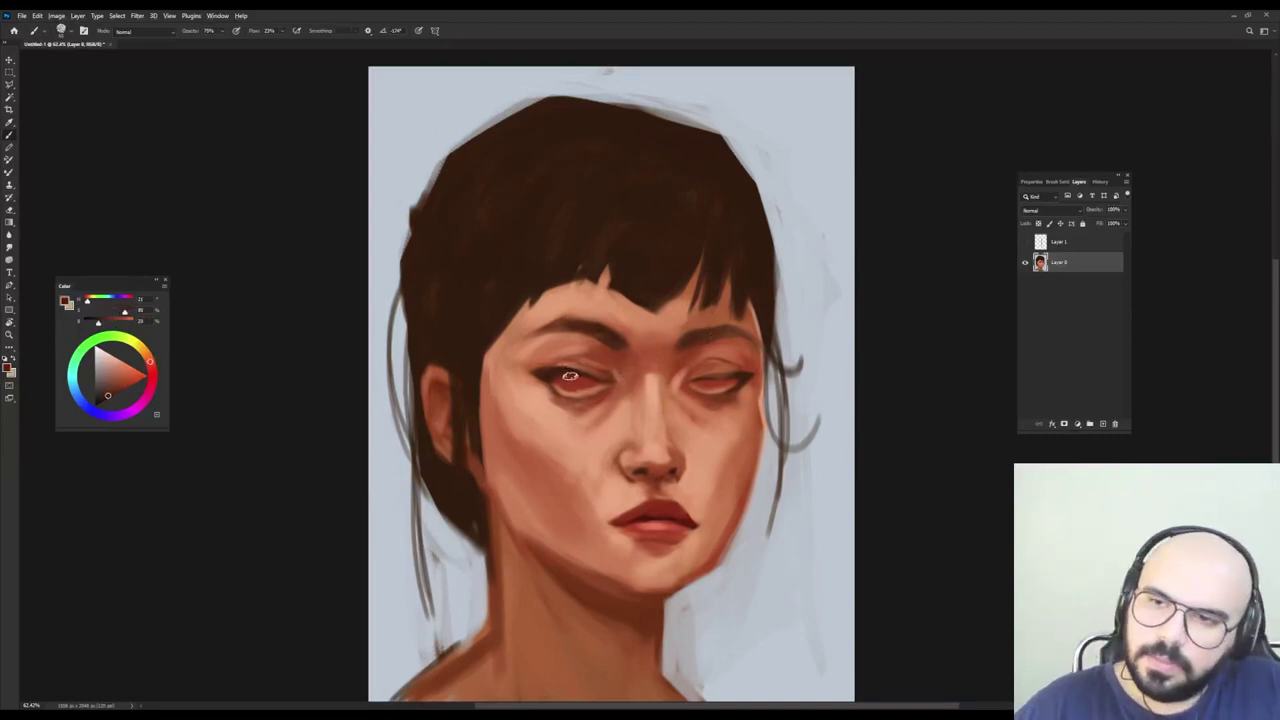
{"action": "mouse_move", "coordinate": [549, 379]}
{"action": "left_mouse_down"}
{"action": "mouse_move", "coordinate": [571, 374]}
{"action": "mouse_move", "coordinate": [545, 380]}
{"action": "left_mouse_up"}
{"action": "mouse_move", "coordinate": [734, 376]}
{"action": "left_mouse_down"}
{"action": "mouse_move", "coordinate": [711, 379]}
{"action": "mouse_move", "coordinate": [755, 387]}
{"action": "left_mouse_up"}
{"action": "left_click", "coordinate": [747, 374], "text": "alt"}
{"action": "left_click_drag", "start_coordinate": [553, 380], "coordinate": [536, 381]}
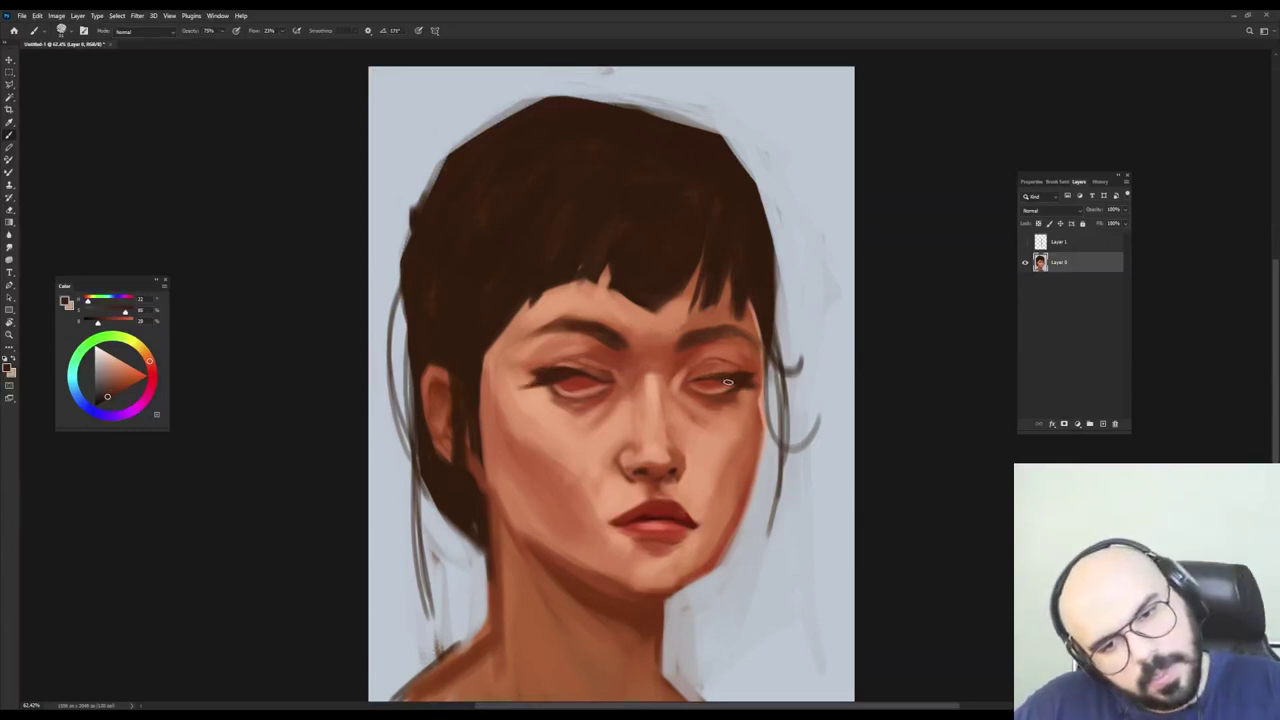
{"action": "left_click_drag", "start_coordinate": [732, 383], "coordinate": [763, 380]}
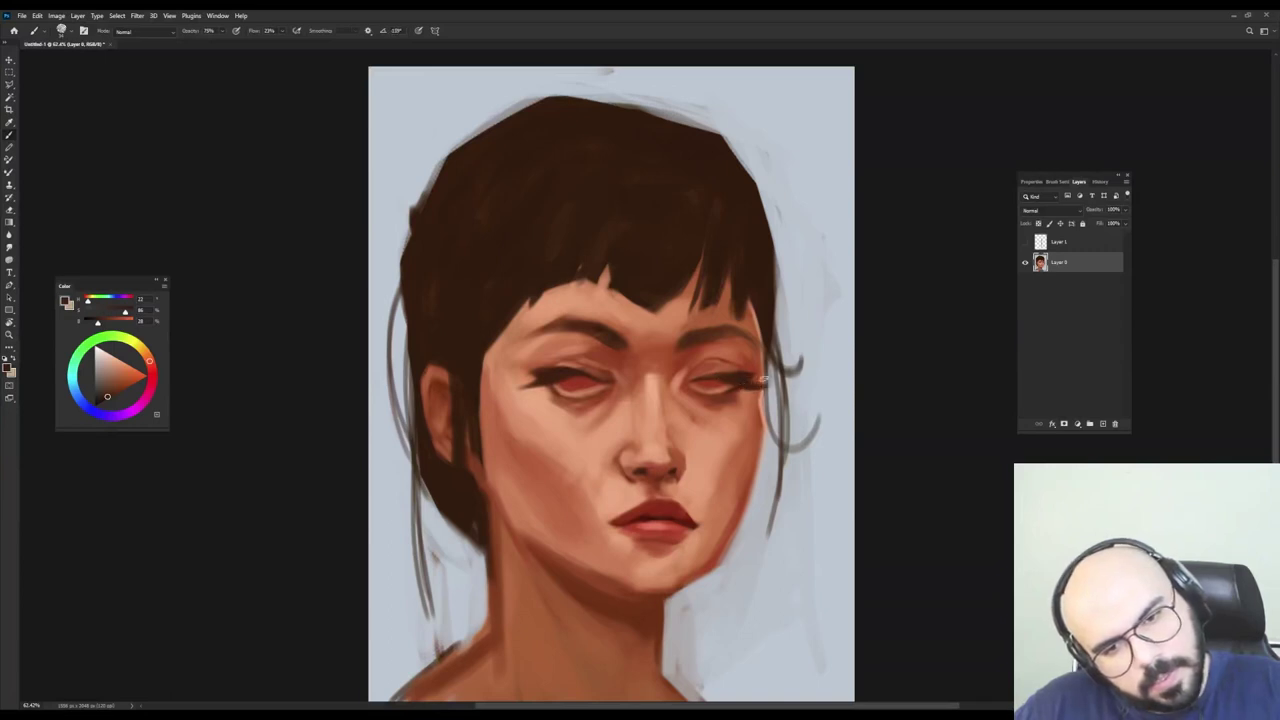
{"action": "mouse_move", "coordinate": [532, 385]}
{"action": "left_mouse_down"}
{"action": "mouse_move", "coordinate": [513, 384]}
{"action": "mouse_move", "coordinate": [591, 376]}
{"action": "left_mouse_up"}
Redefine the far eyelid's crease and inner corner with sampled skin, dark brown and reddish-brown tones.
{"action": "left_click", "coordinate": [703, 368], "text": "alt"}
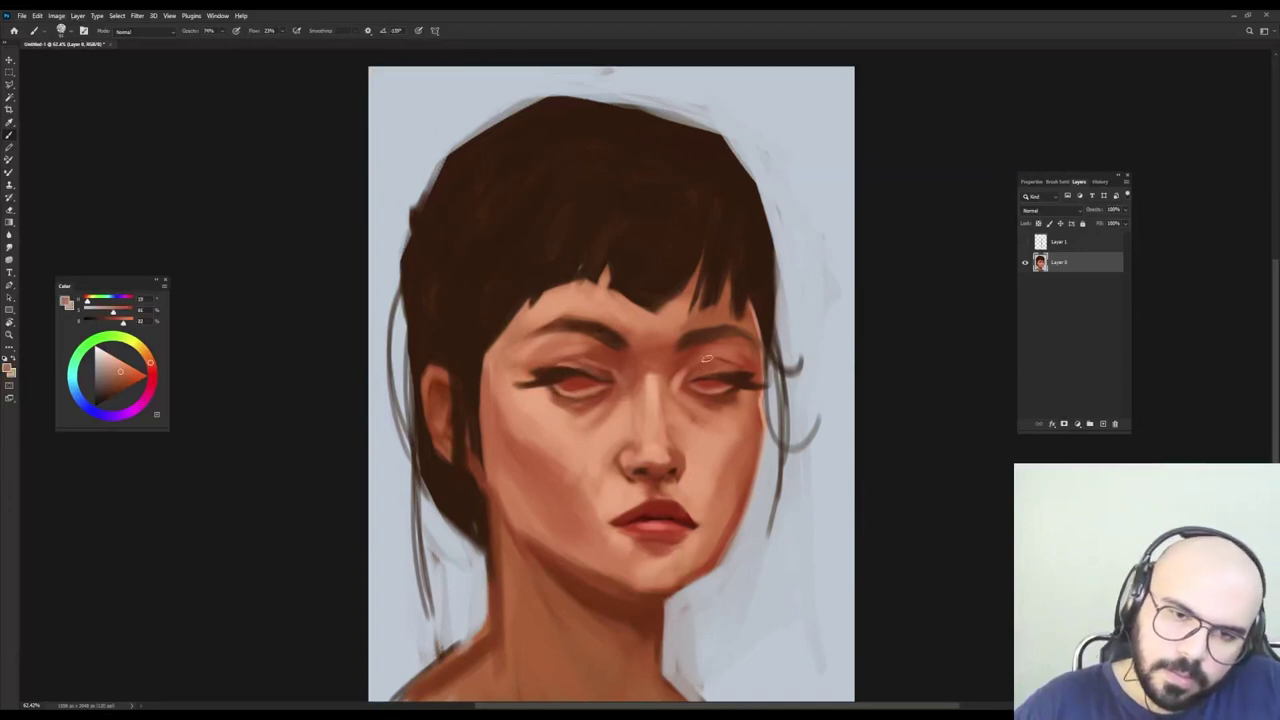
{"action": "left_click", "coordinate": [740, 364], "text": "alt"}
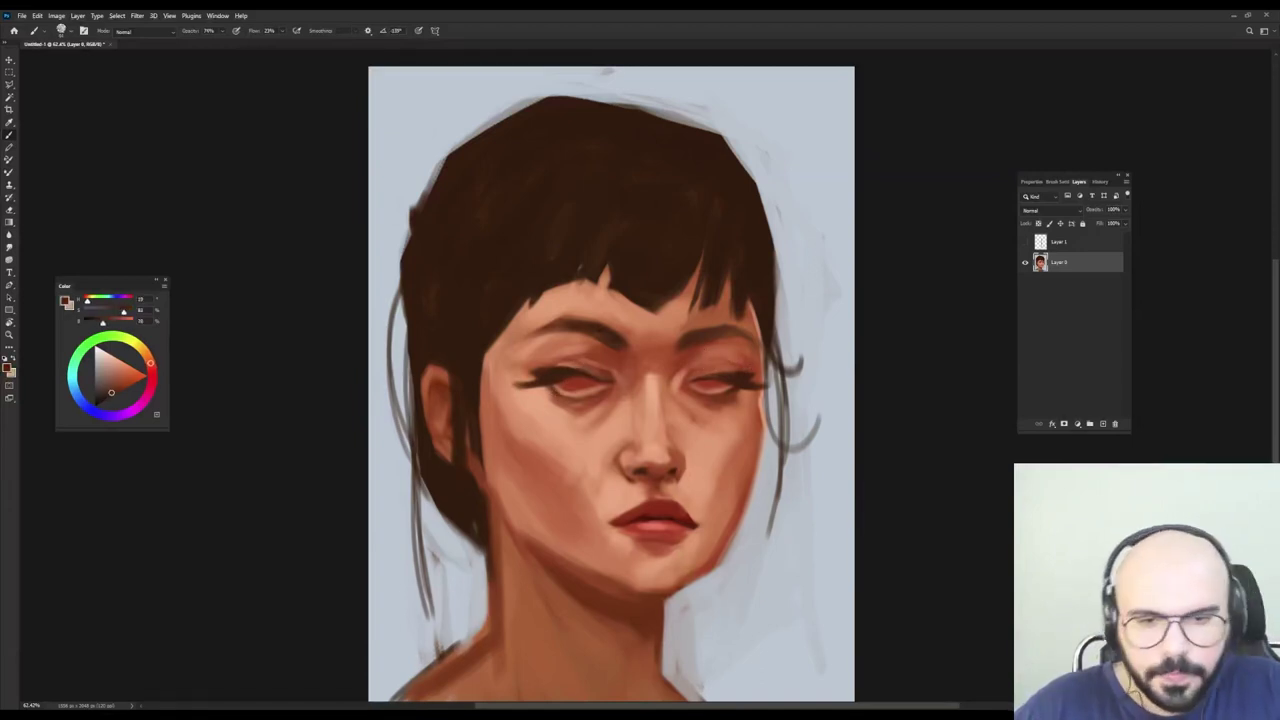
{"action": "left_click", "coordinate": [694, 366], "text": "alt"}
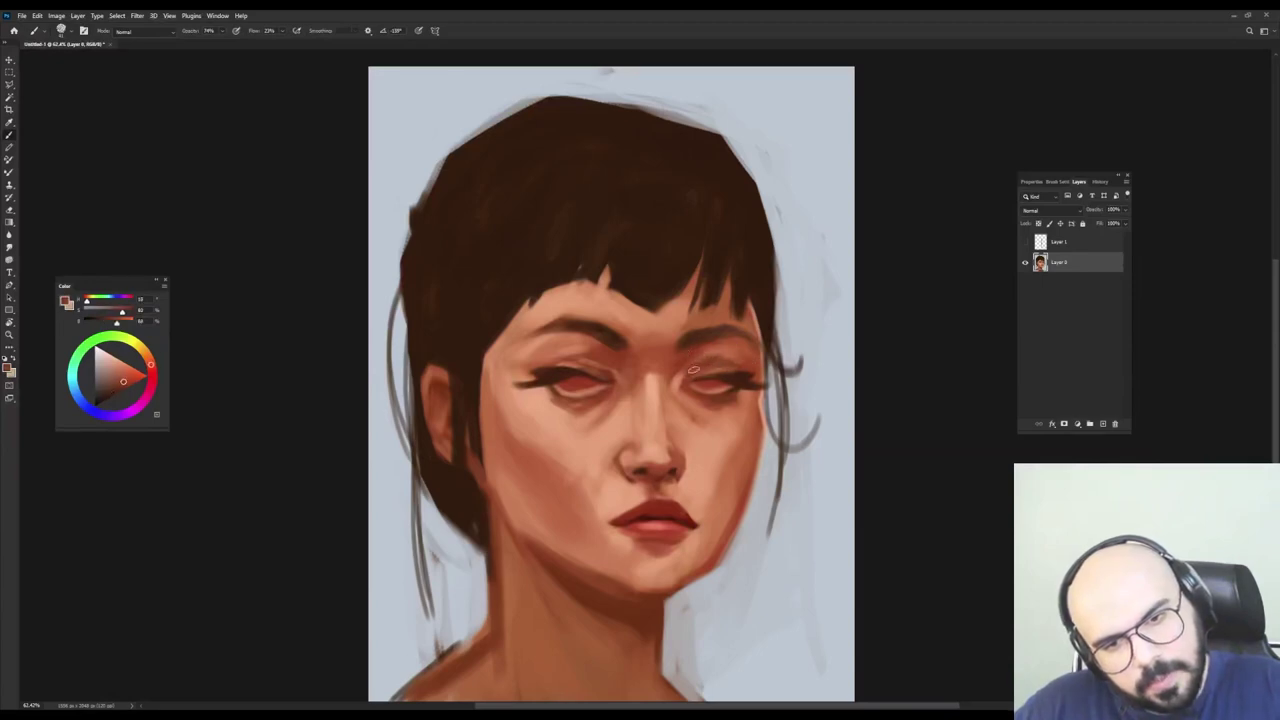
{"action": "left_click", "coordinate": [685, 364], "text": "alt"}
{"action": "right_click", "coordinate": [691, 334], "text": "alt"}
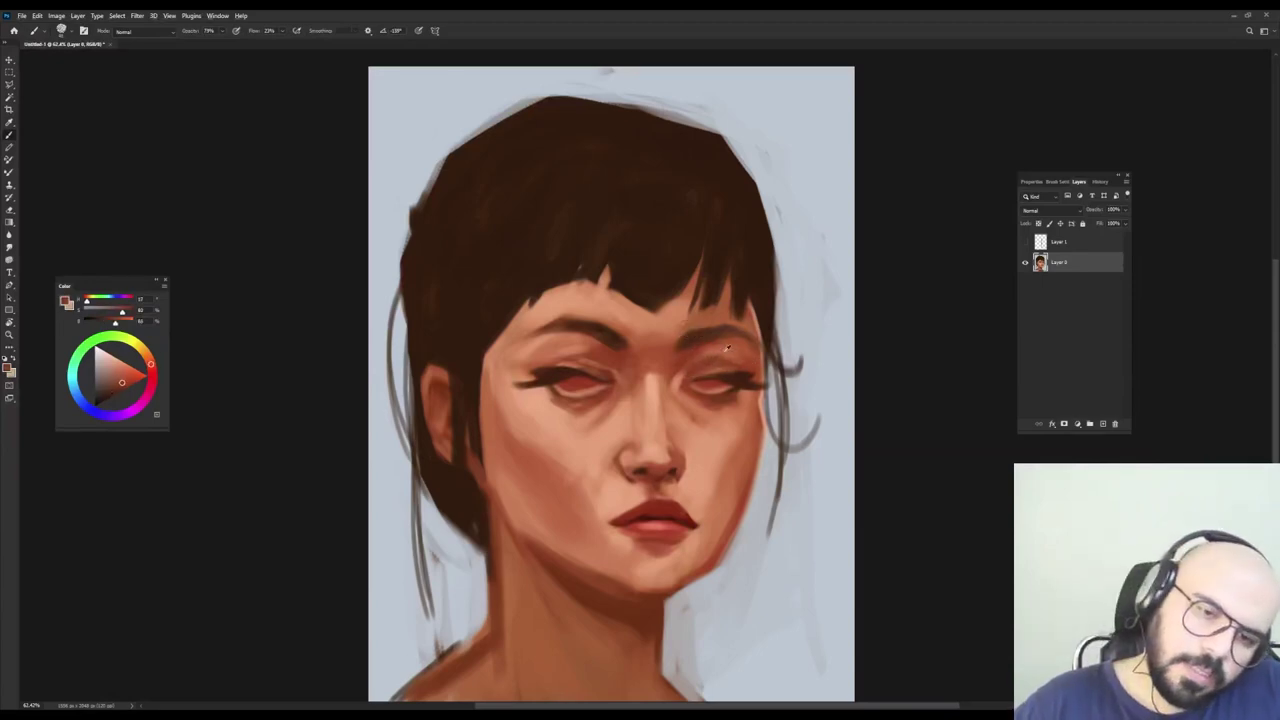
Lighten the middle of the far eyelid below the brow with sampled light skin tones and a resized brush.
{"action": "left_click", "coordinate": [718, 351], "text": "alt"}
{"action": "right_click", "coordinate": [721, 357], "text": "alt"}
{"action": "mouse_move", "coordinate": [704, 367]}
{"action": "left_mouse_down"}
{"action": "mouse_move", "coordinate": [720, 370]}
{"action": "mouse_move", "coordinate": [703, 367]}
{"action": "left_mouse_up"}
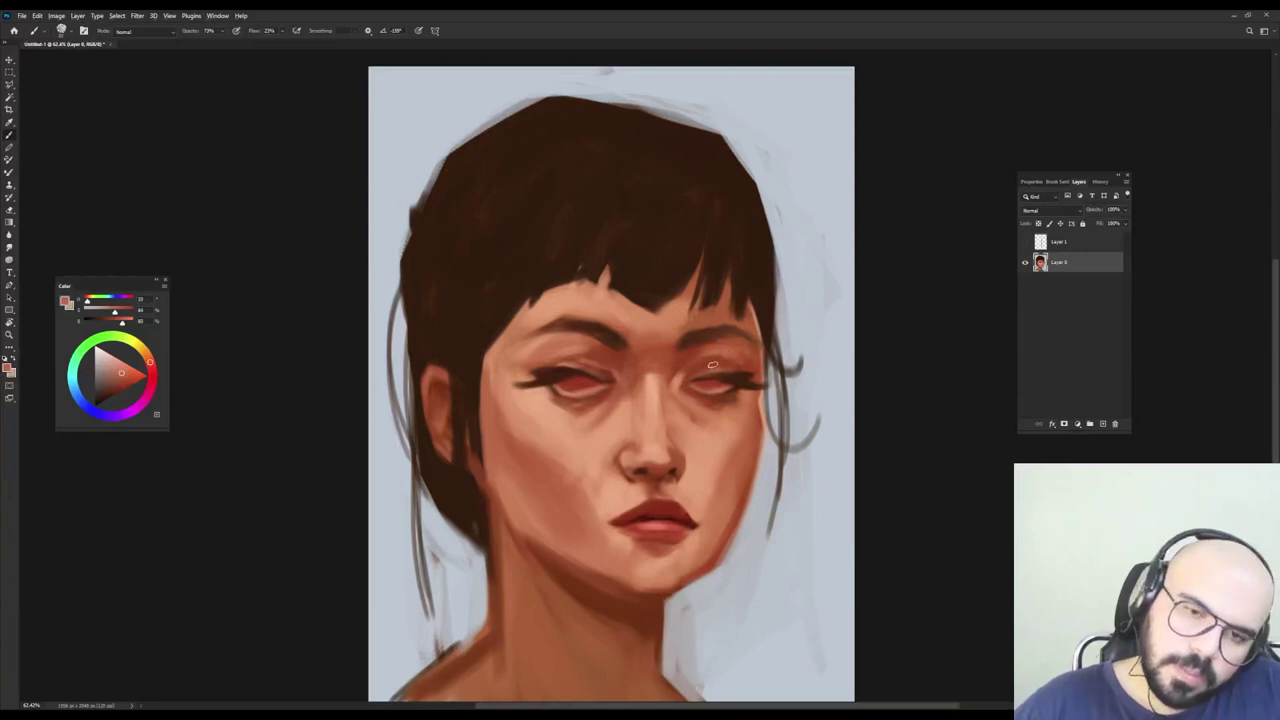
{"action": "left_click", "coordinate": [712, 357], "text": "alt"}
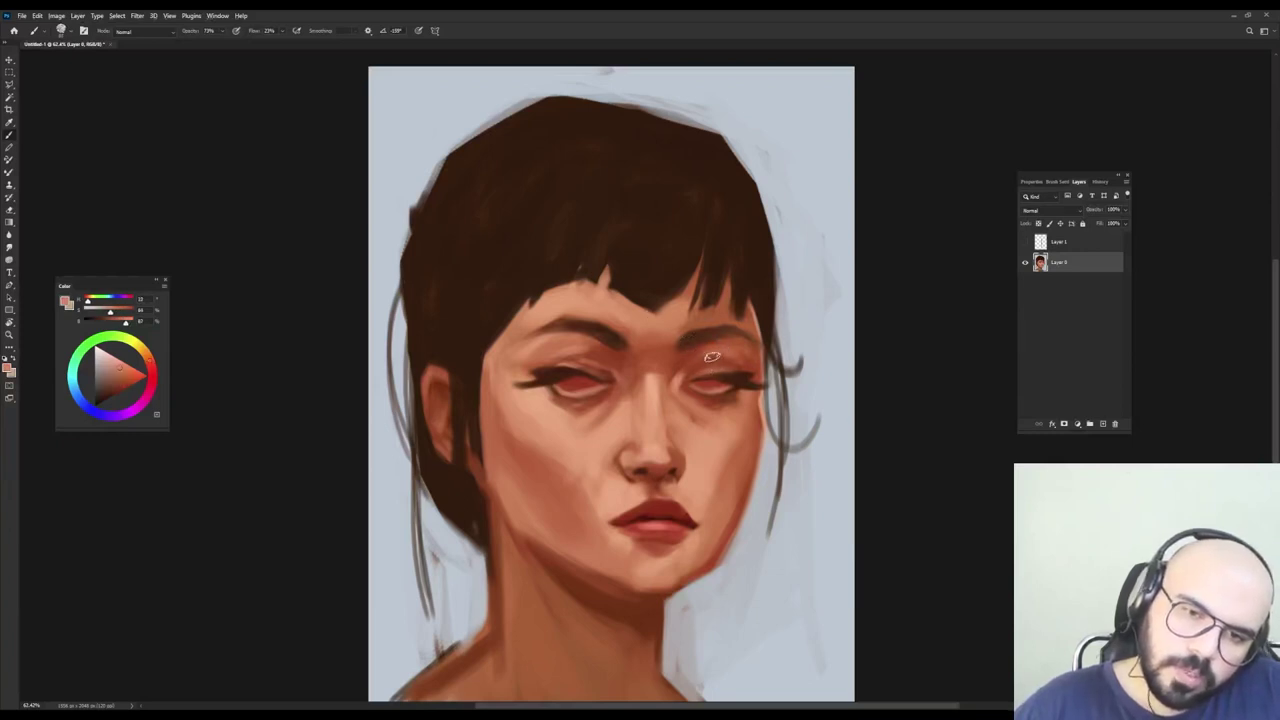
{"action": "right_click", "coordinate": [712, 356], "text": "alt"}
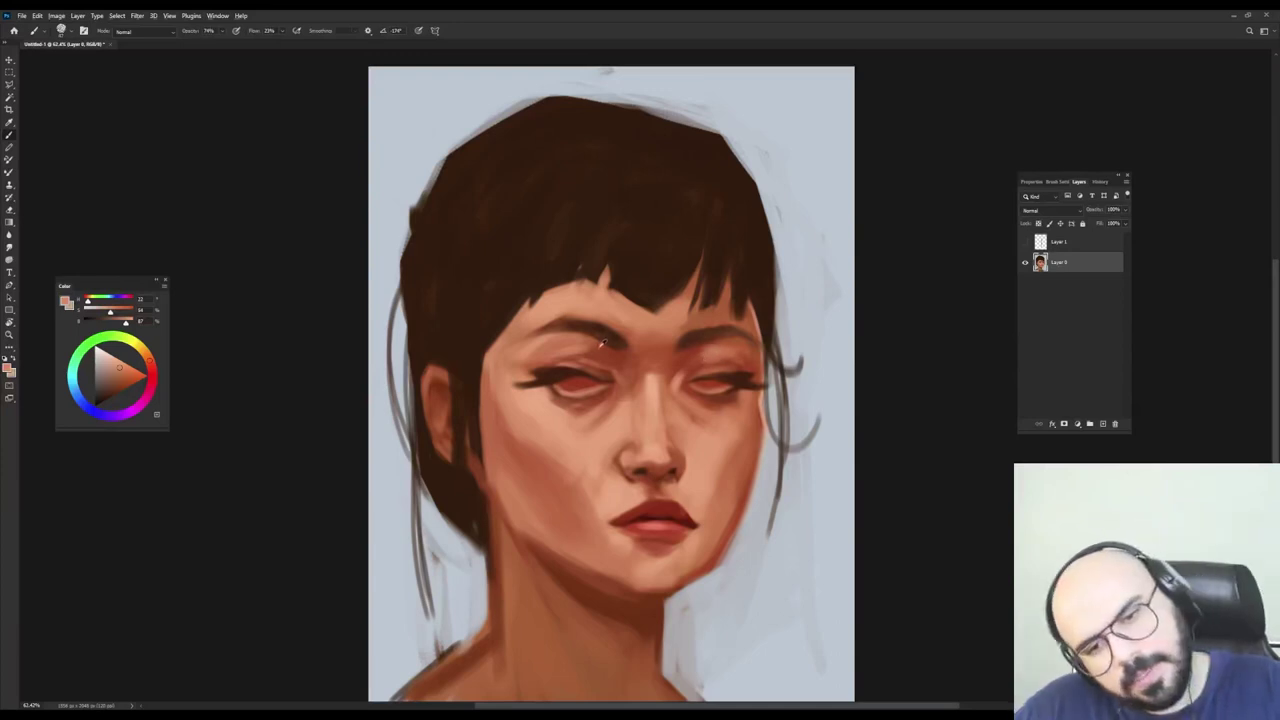
Blend the near eyelid between the crease and the brow with skin tones sampled from both lids.
{"action": "left_click", "coordinate": [571, 342], "text": "alt"}
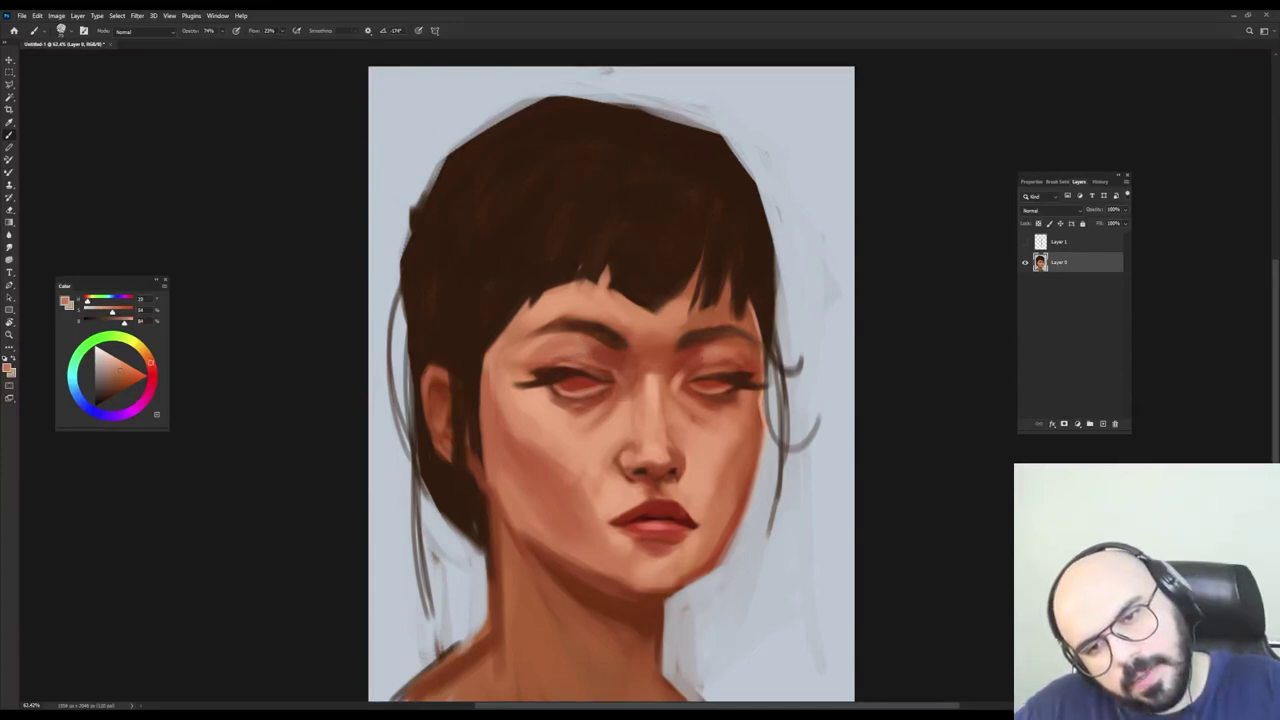
{"action": "left_click", "coordinate": [576, 348], "text": "alt"}
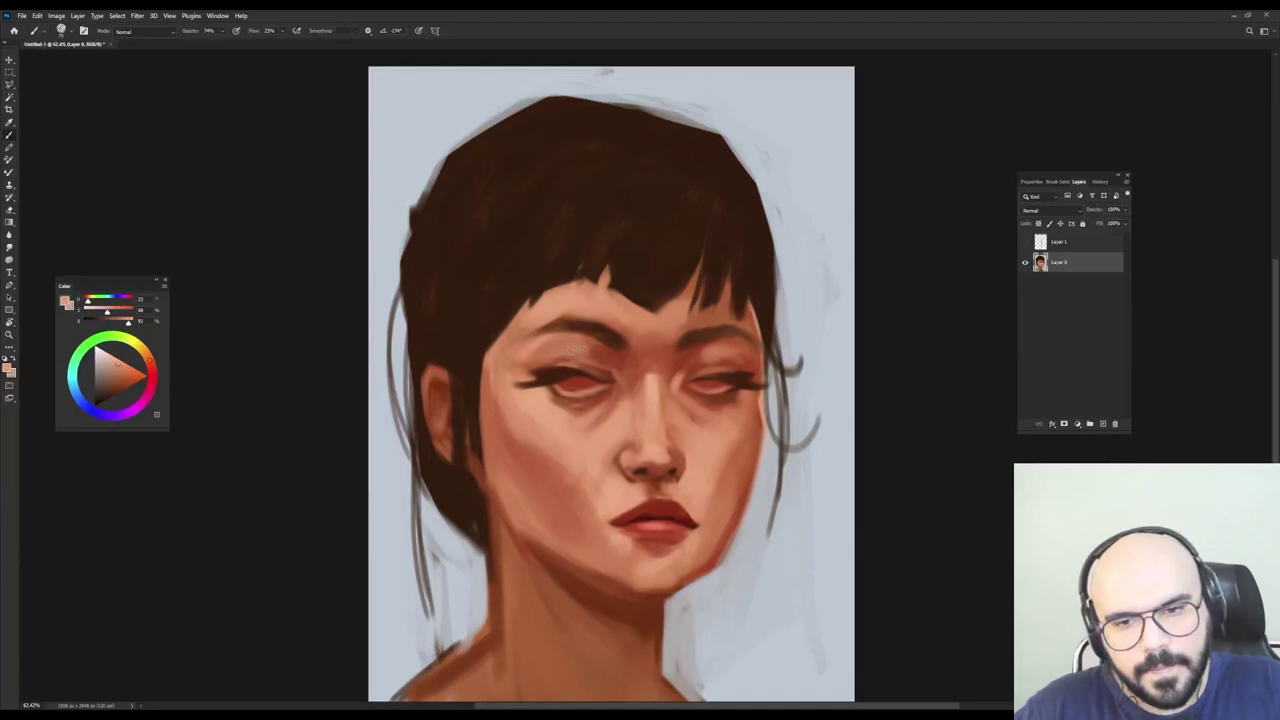
{"action": "left_click", "coordinate": [689, 367], "text": "alt"}
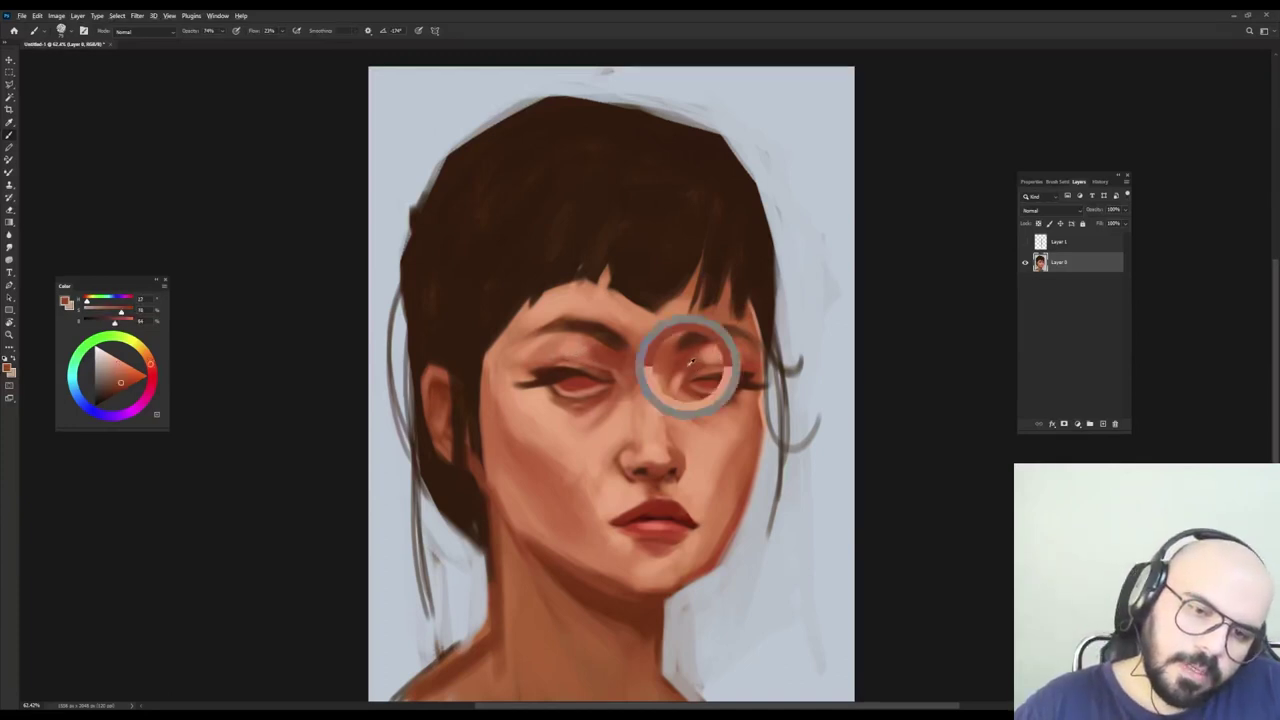
{"action": "left_click", "coordinate": [720, 352], "text": "alt"}
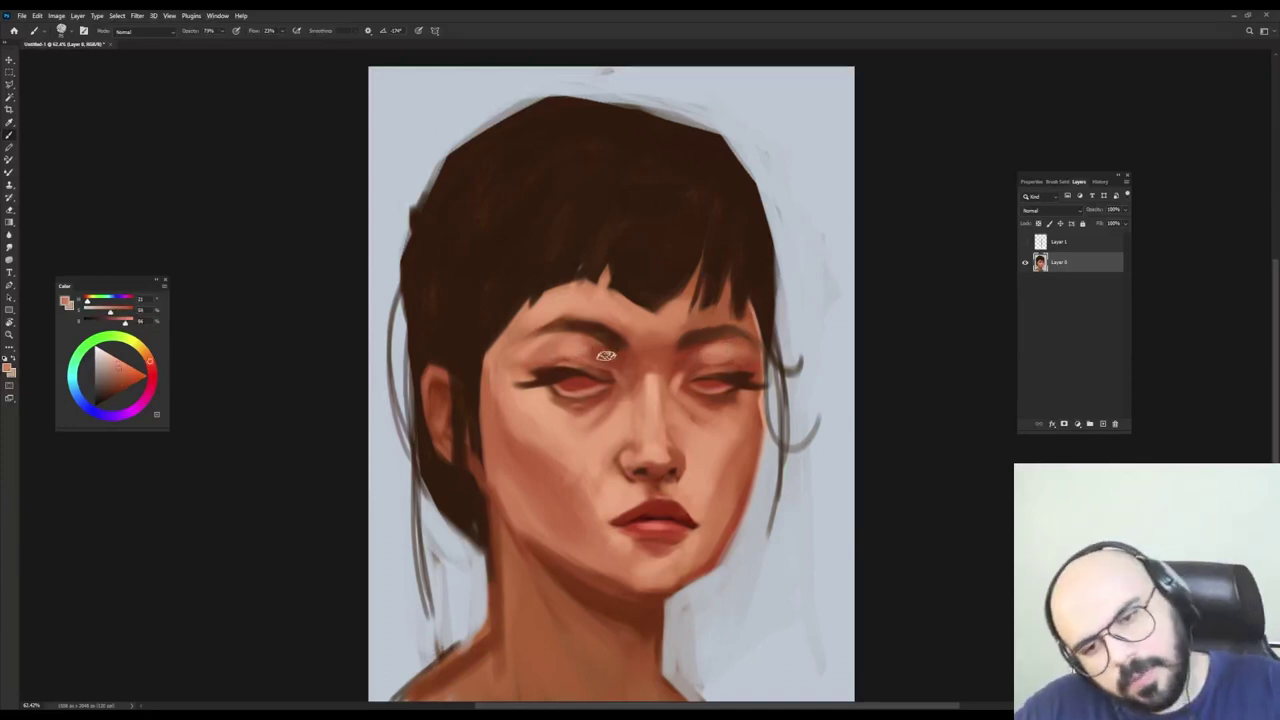
{"action": "left_click", "coordinate": [574, 346], "text": "alt"}
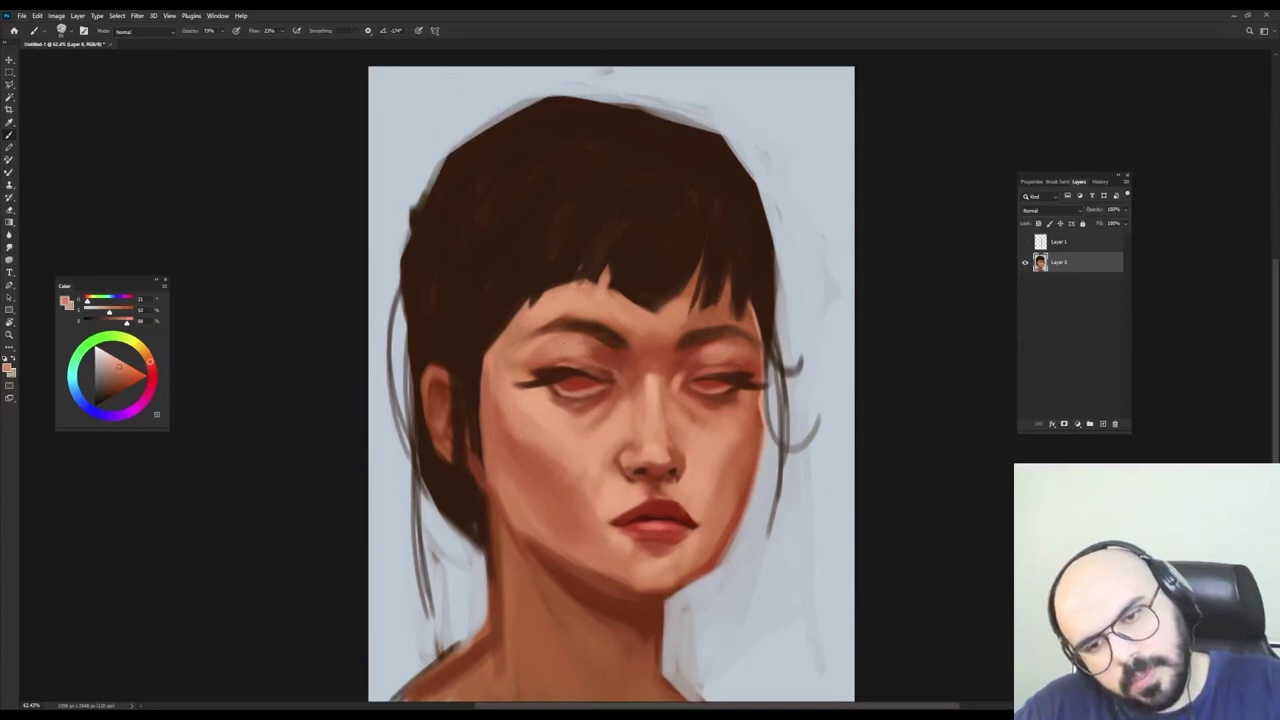
{"action": "left_click_drag", "start_coordinate": [582, 353], "coordinate": [590, 352]}
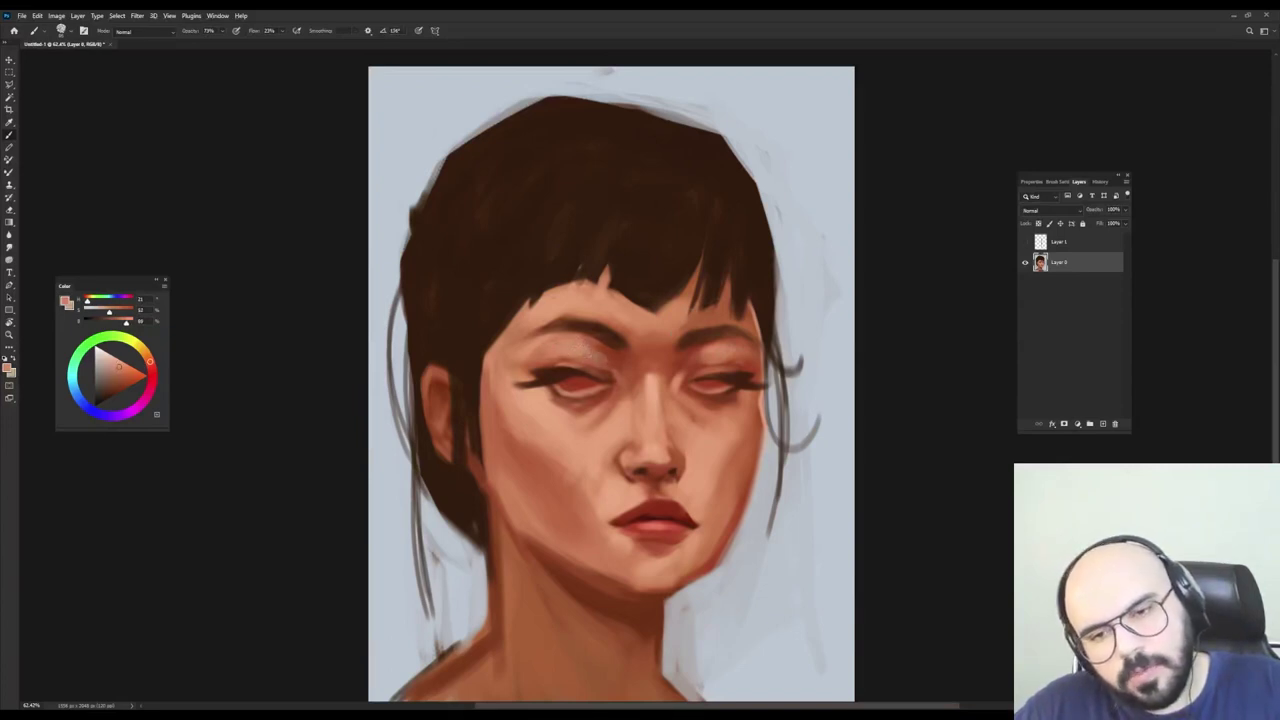
Even out the far eyelid from its inner corner up to the brow with sampled skin and reddish-brown tones.
{"action": "left_click", "coordinate": [711, 351], "text": "alt"}
{"action": "left_click_drag", "start_coordinate": [694, 370], "coordinate": [721, 359]}
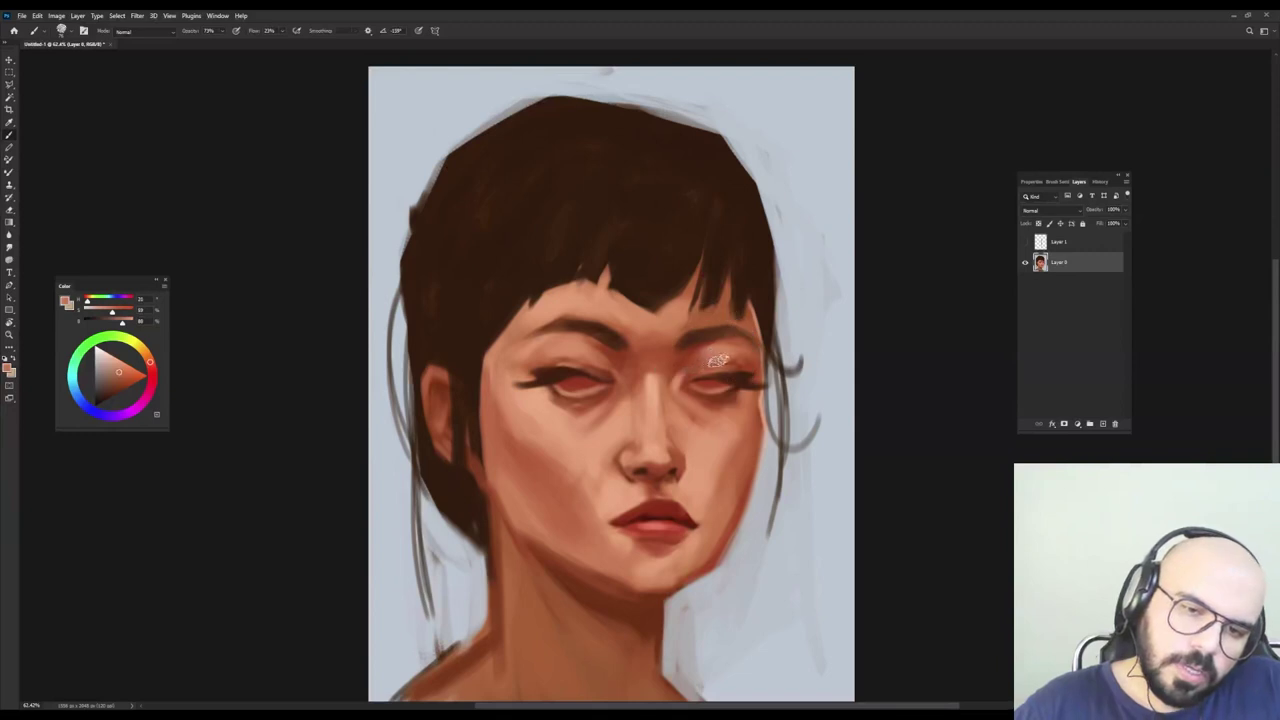
{"action": "left_click", "coordinate": [689, 352], "text": "alt"}
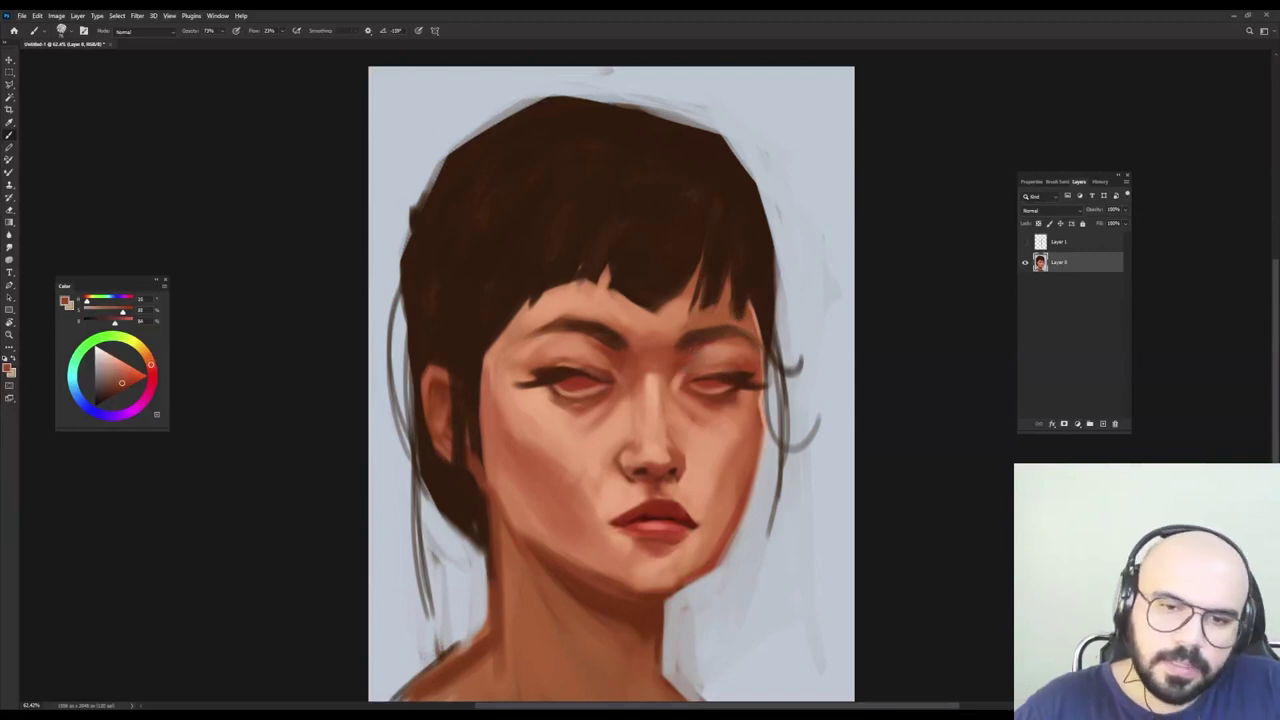
{"action": "left_click", "coordinate": [733, 340], "text": "alt"}
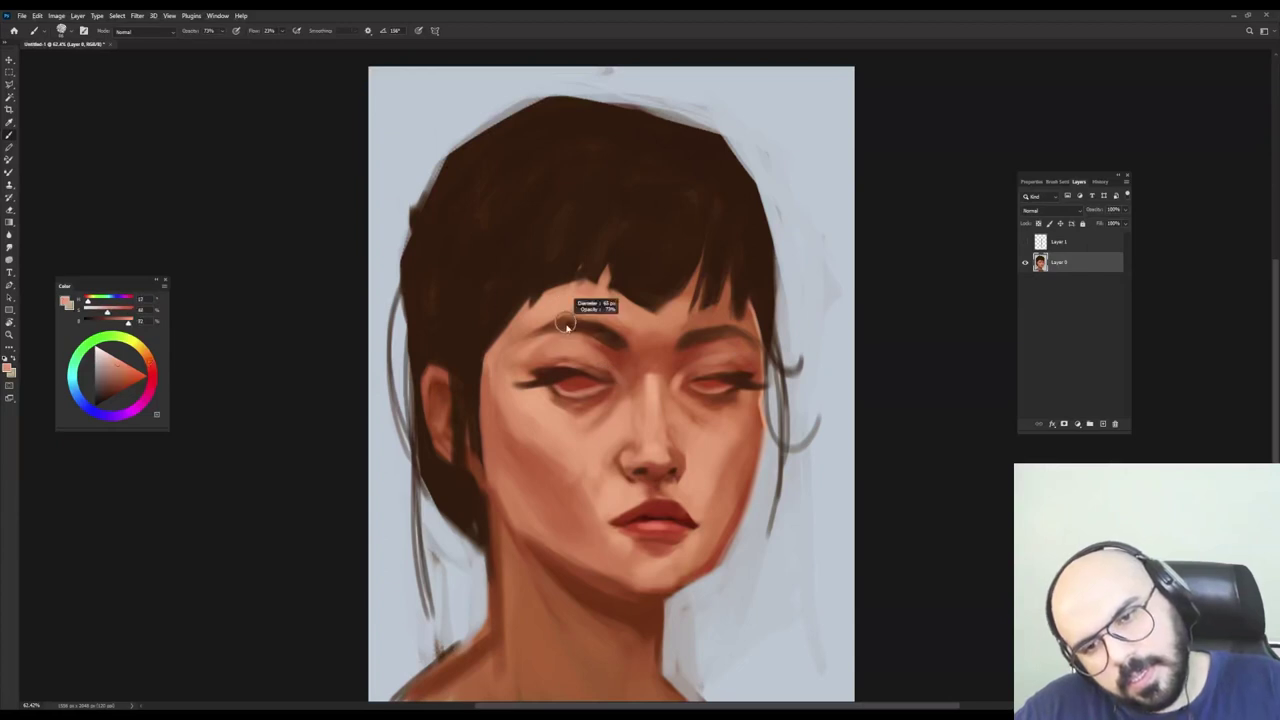
{"action": "left_click", "coordinate": [690, 383], "text": "alt"}
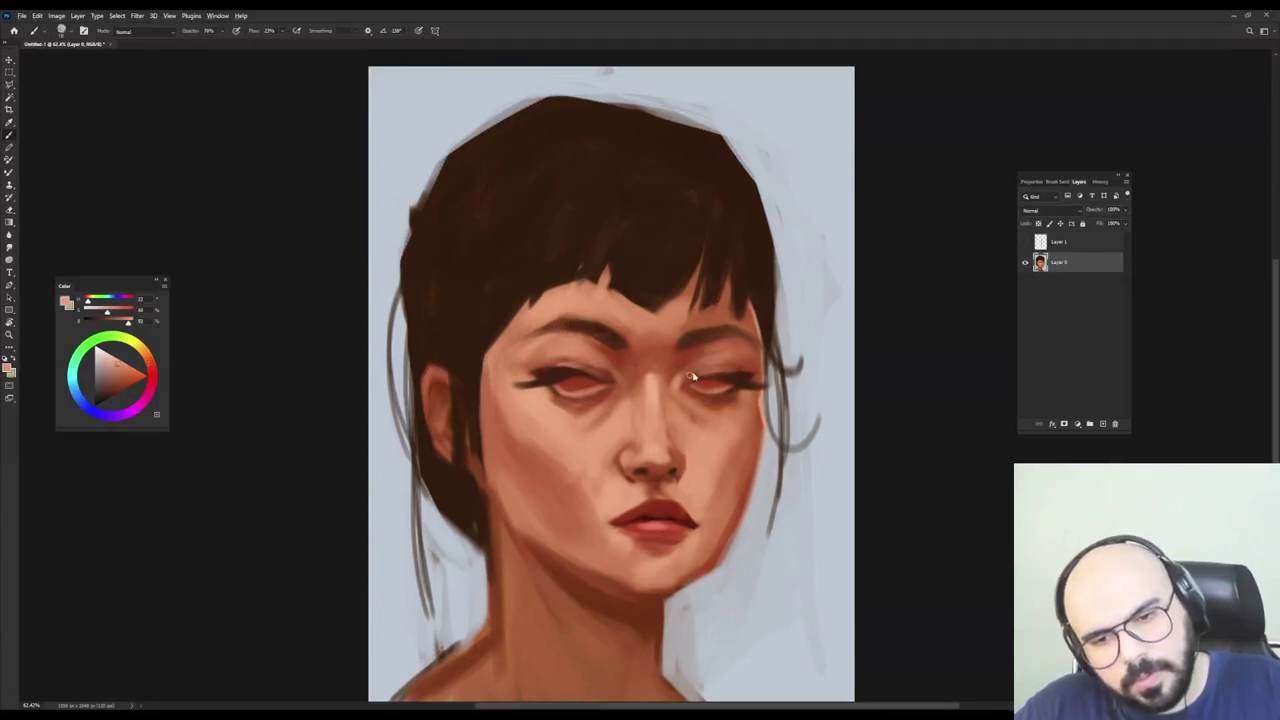
Darken the near eye's upper lash line and paint the outer lower lash lines of both eyes in sampled dark brown.
{"action": "left_click", "coordinate": [562, 373], "text": "alt"}
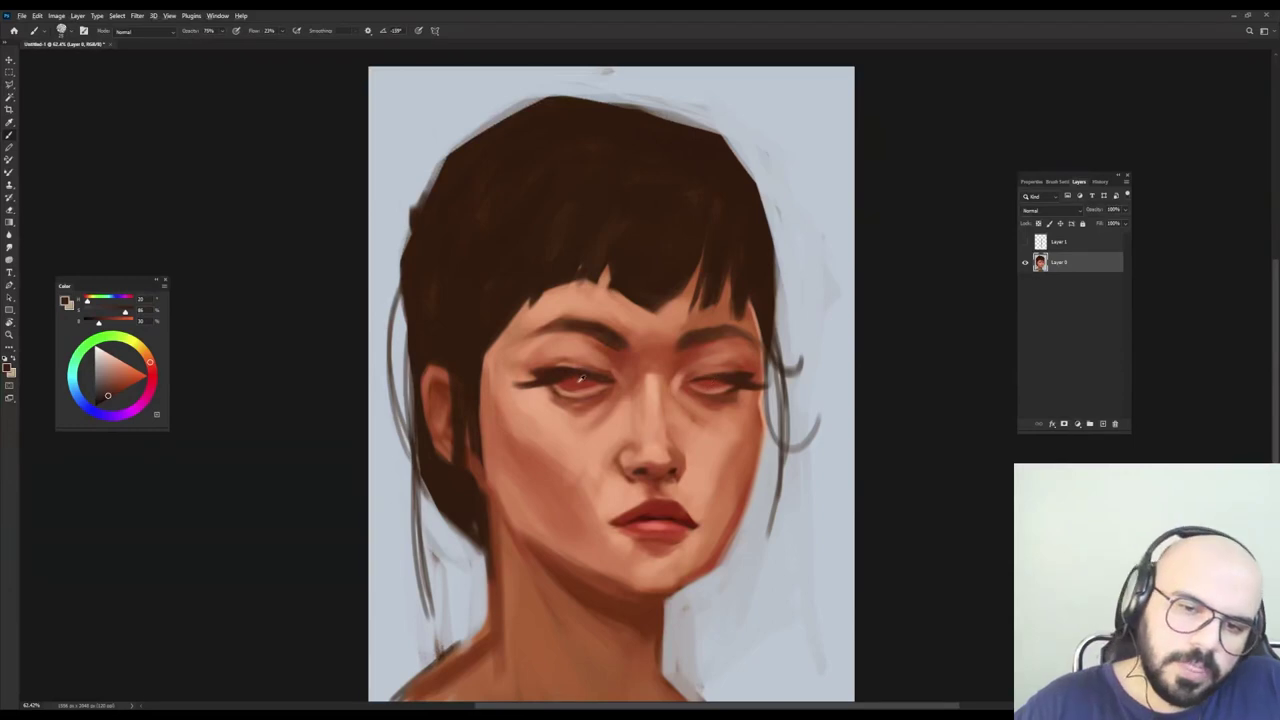
{"action": "left_click", "coordinate": [580, 378], "text": "alt"}
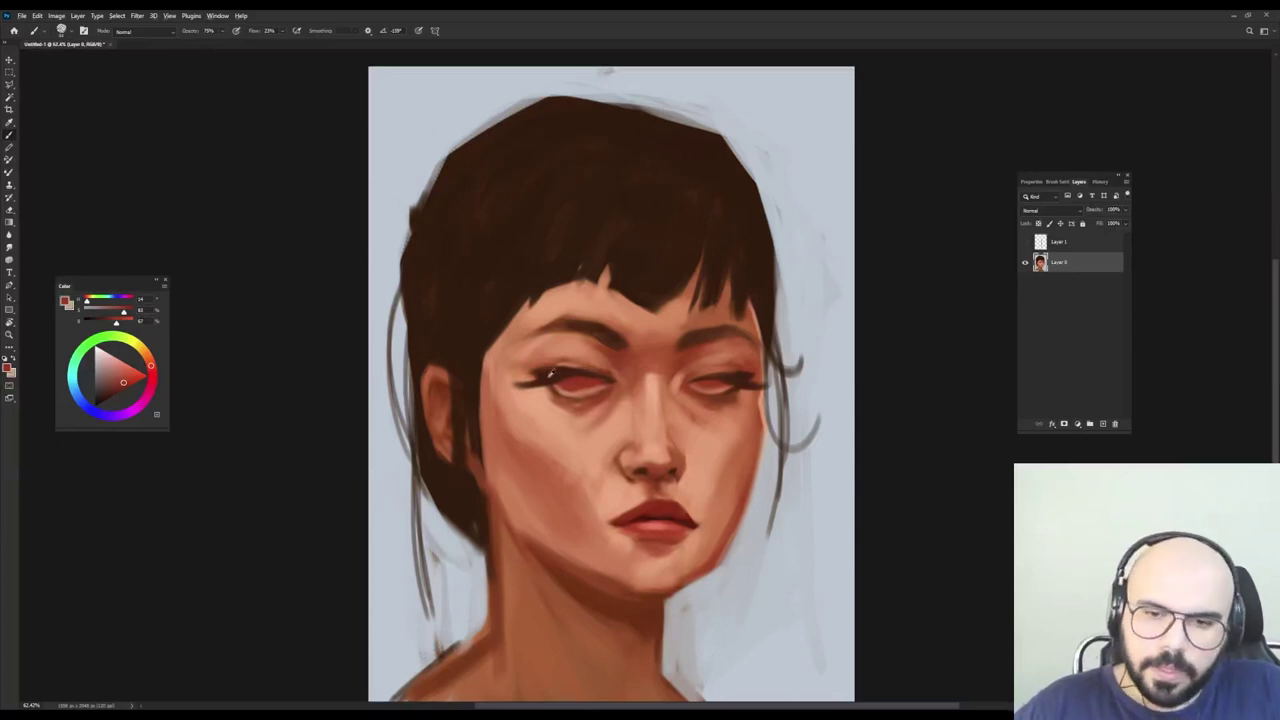
{"action": "left_click", "coordinate": [550, 373], "text": "alt"}
{"action": "left_click_drag", "start_coordinate": [554, 390], "coordinate": [566, 399]}
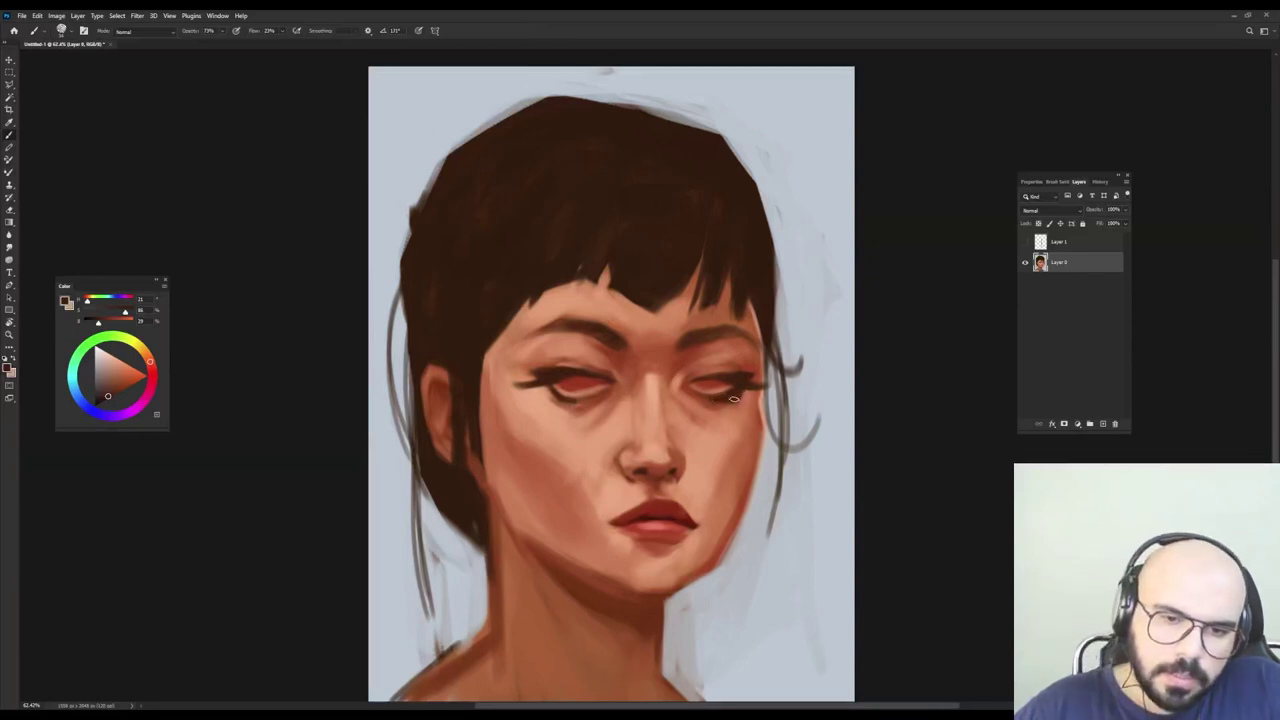
{"action": "left_click_drag", "start_coordinate": [547, 387], "coordinate": [549, 399]}
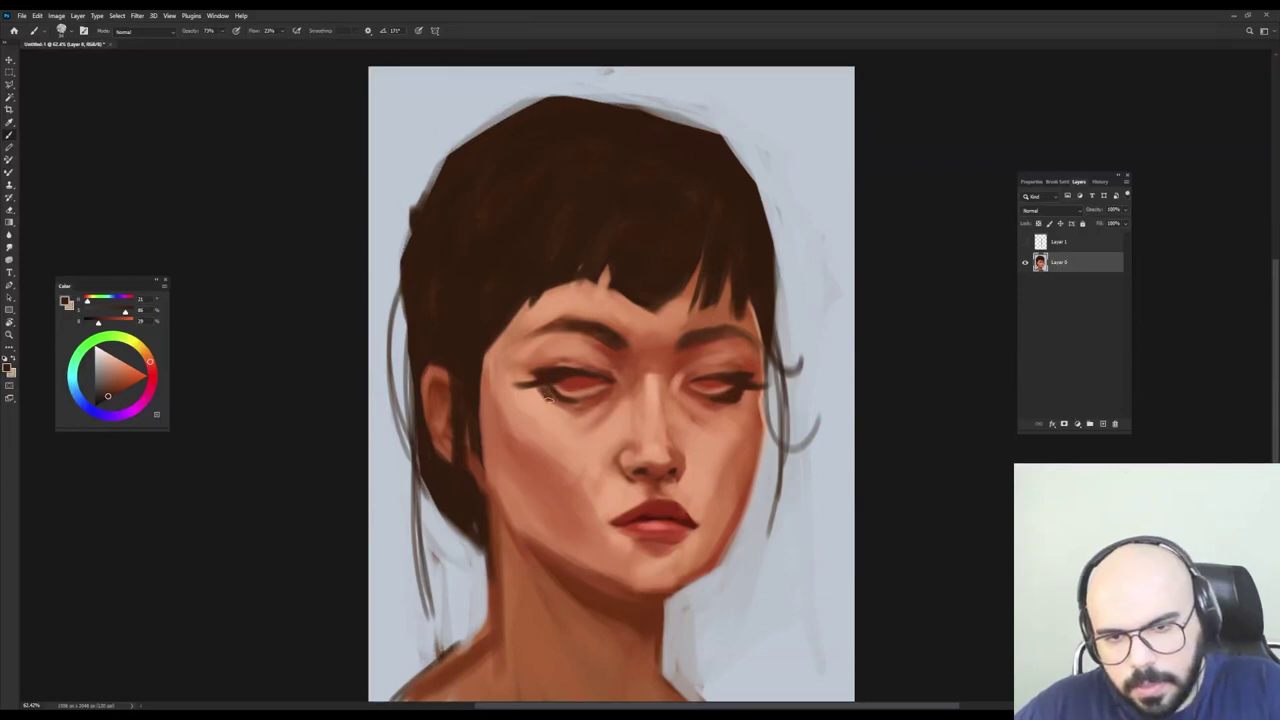
Trim and soften the near eye's lower lash line with skin and brown tones sampled beneath the eye.
{"action": "left_click", "coordinate": [557, 402], "text": "alt"}
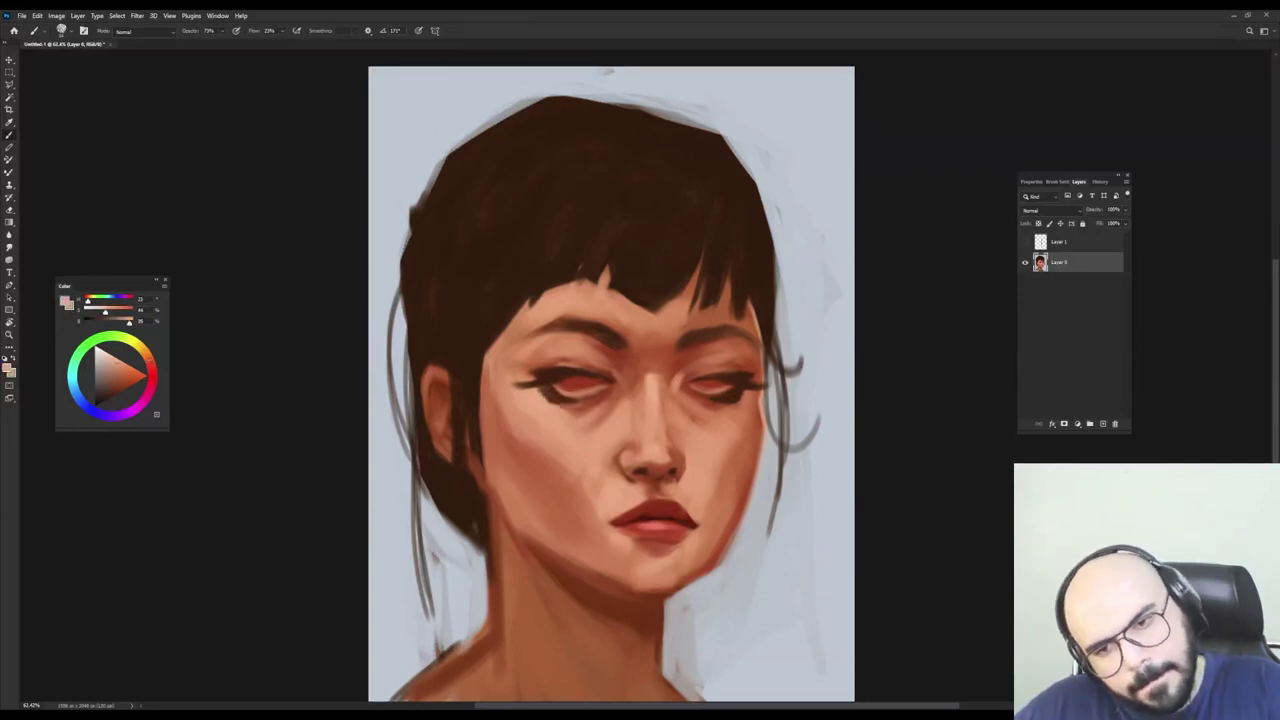
{"action": "left_click", "coordinate": [557, 399], "text": "alt"}
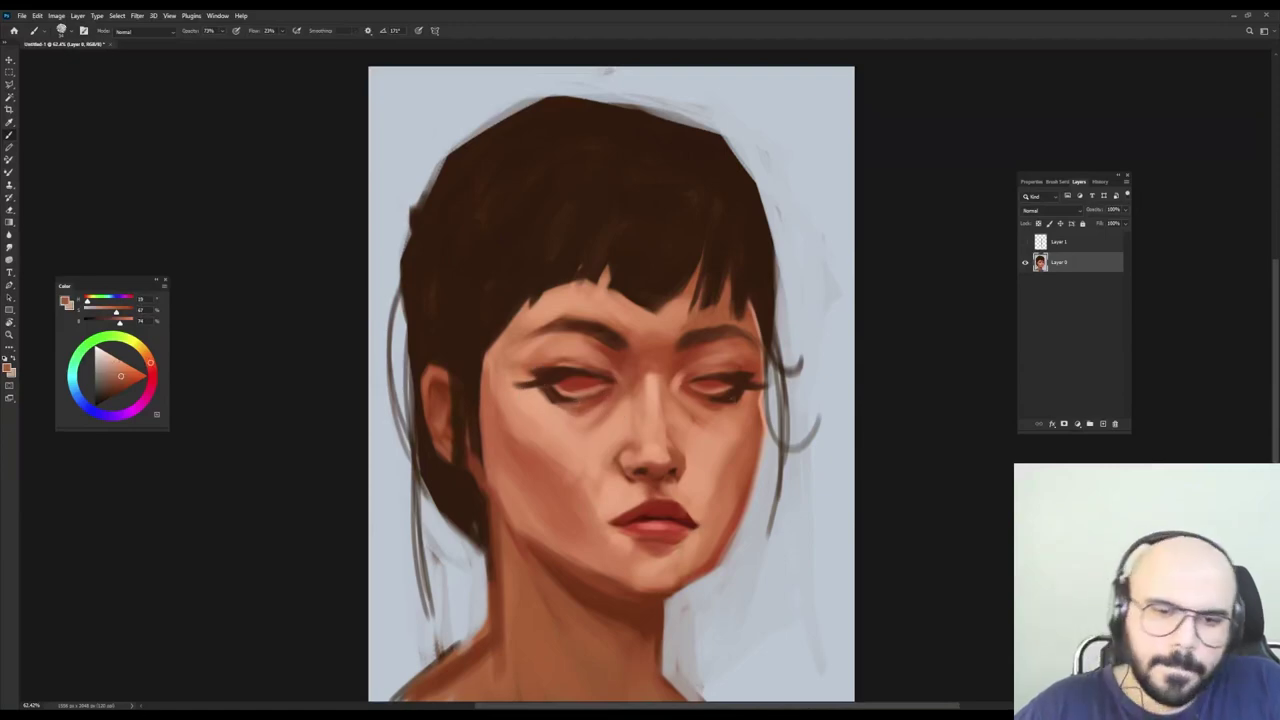
{"action": "left_click", "coordinate": [563, 400], "text": "alt"}
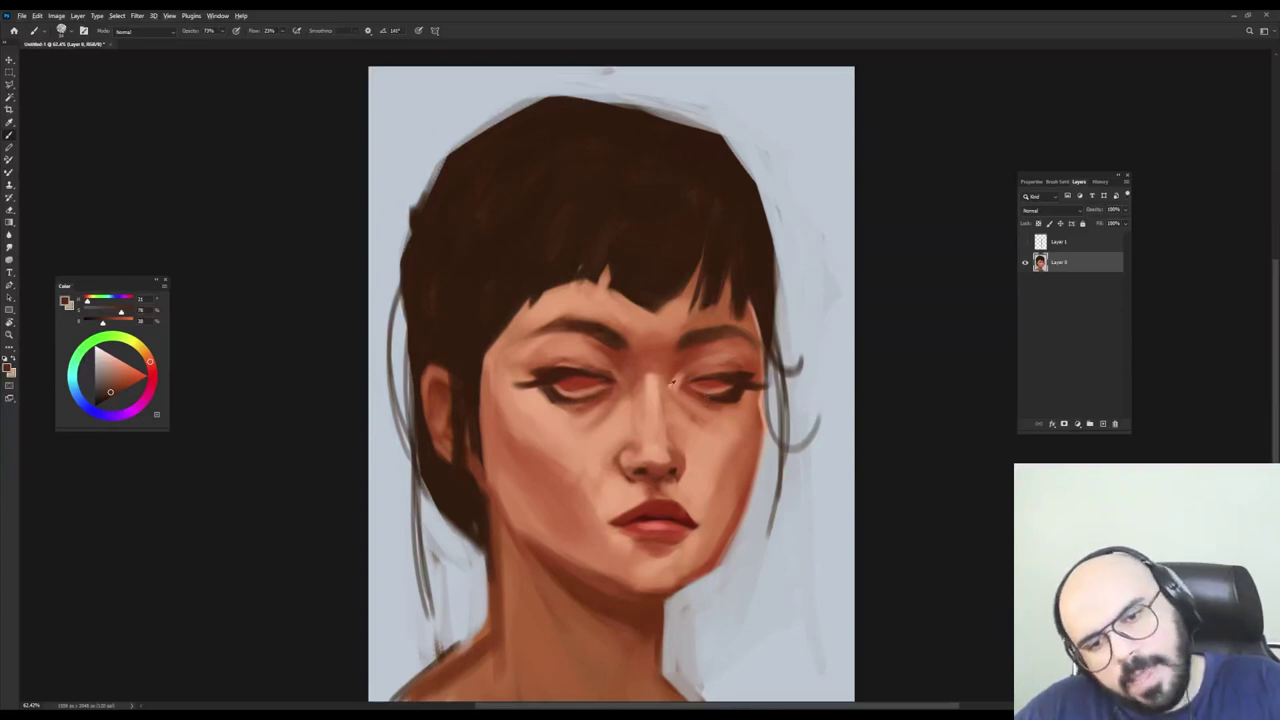
Smooth the upper nose bridge between the eyes' inner corners with sampled light and mid skin tones.
{"action": "left_click", "coordinate": [626, 405], "text": "alt"}
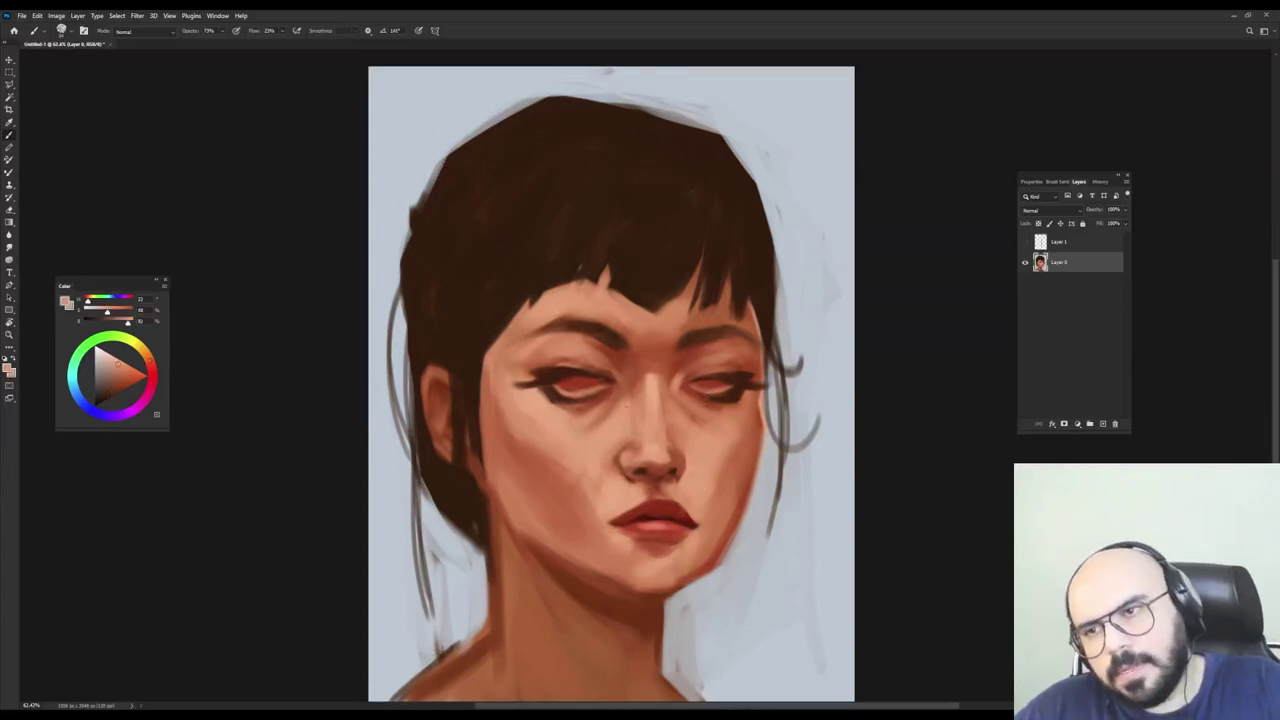
{"action": "left_click", "coordinate": [625, 380], "text": "alt"}
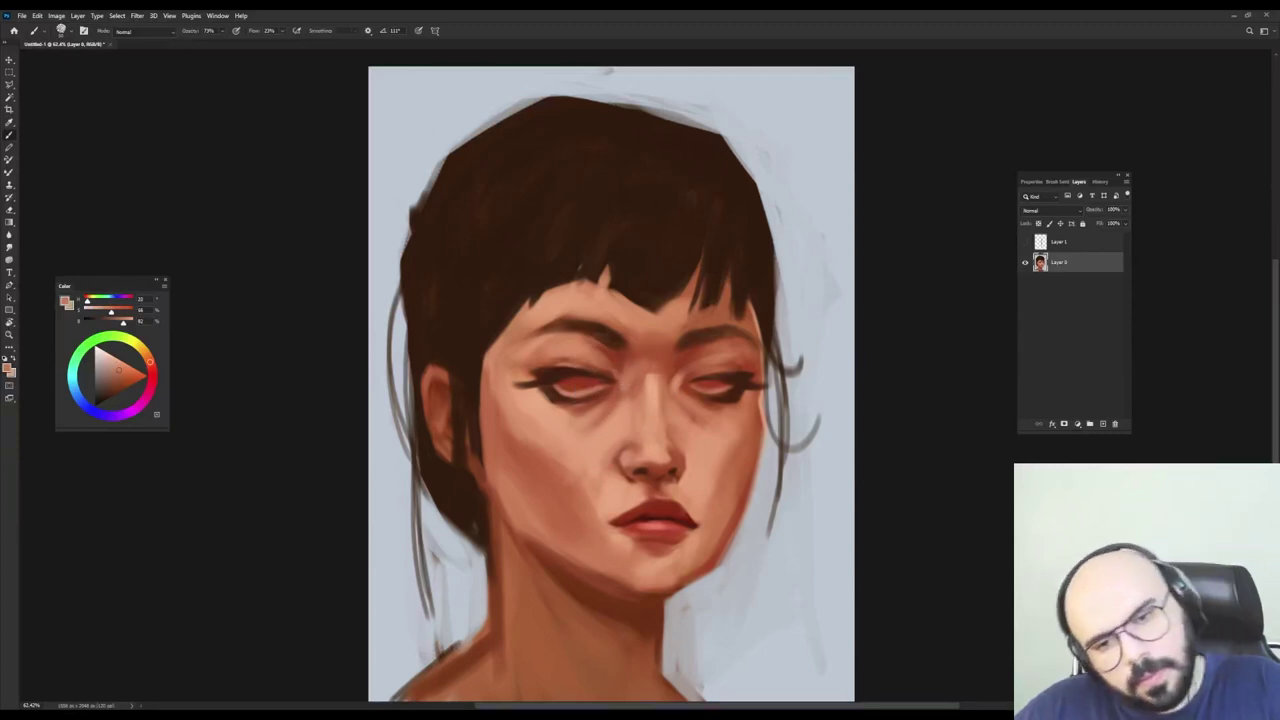
{"action": "left_click", "coordinate": [655, 376], "text": "alt"}
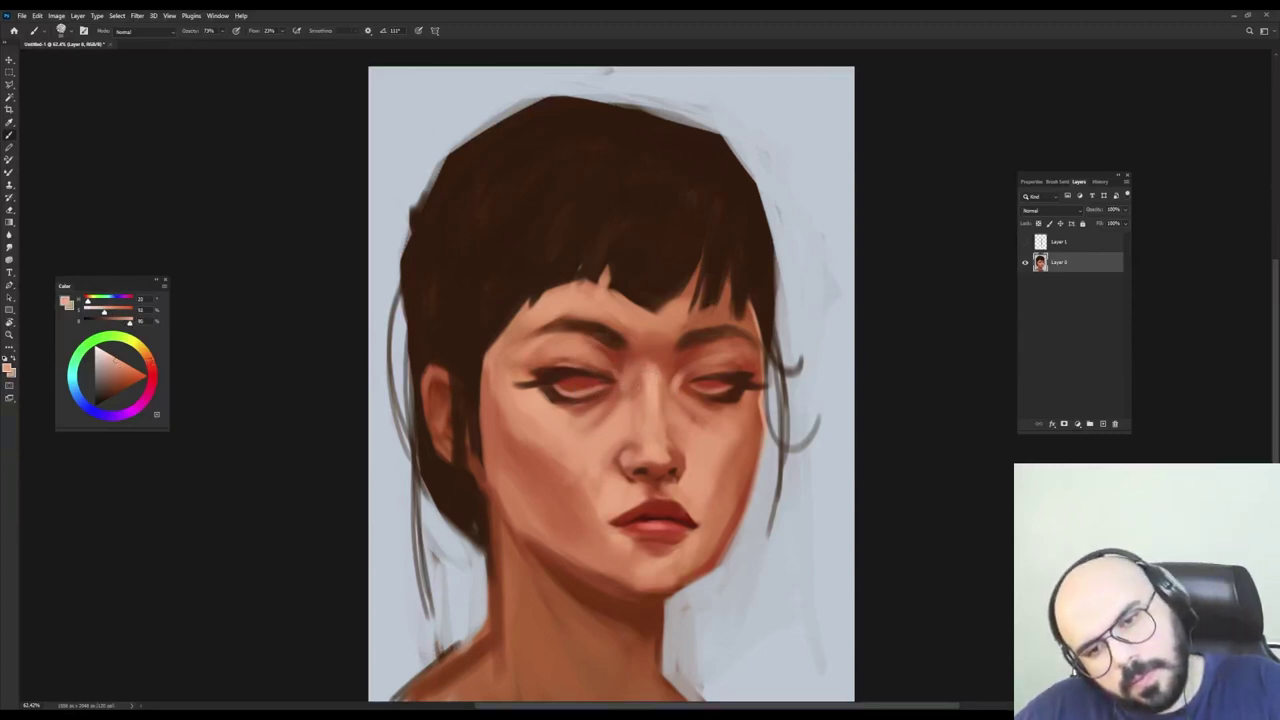
{"action": "left_click", "coordinate": [636, 384], "text": "alt"}
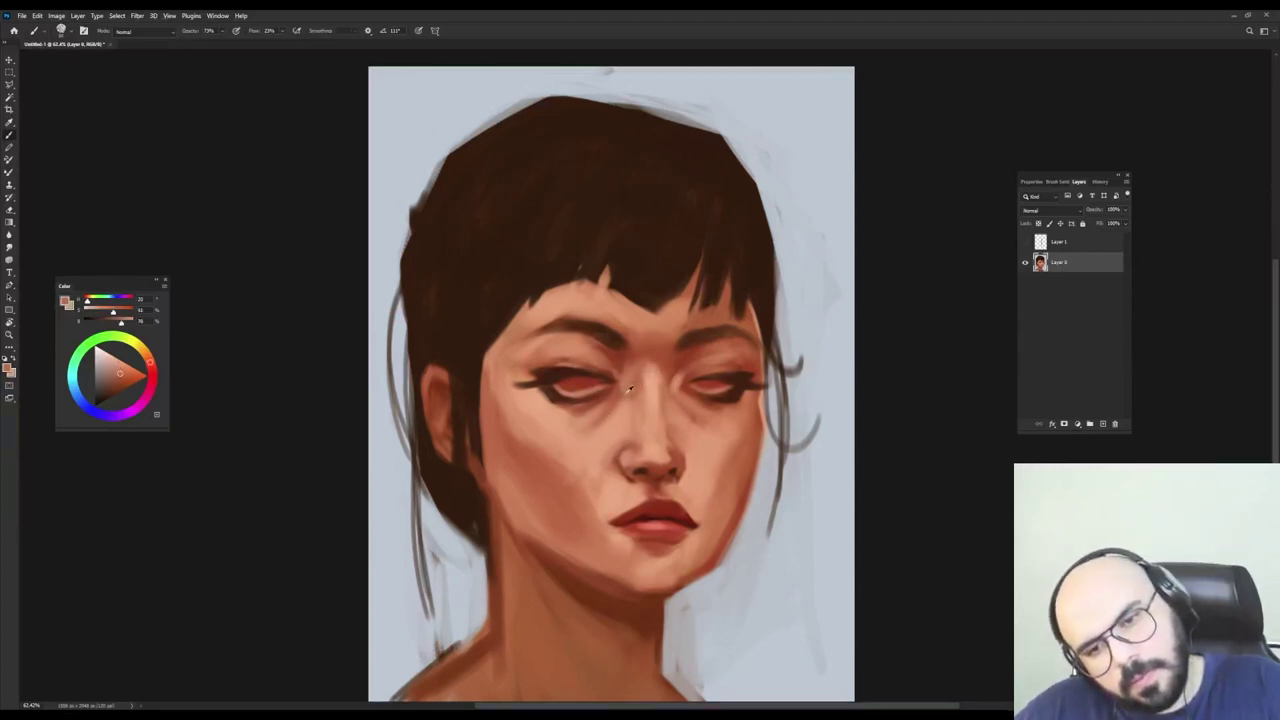
{"action": "left_click", "coordinate": [683, 371], "text": "alt"}
{"action": "mouse_move", "coordinate": [676, 370]}
{"action": "left_mouse_down"}
{"action": "mouse_move", "coordinate": [660, 388]}
{"action": "mouse_move", "coordinate": [631, 365]}
{"action": "left_mouse_up"}
Shape the top of the nose bridge and blend it into the area between the brows with sampled skin tones.
{"action": "left_click", "coordinate": [664, 366], "text": "alt"}
{"action": "left_click", "coordinate": [650, 372], "text": "alt"}
{"action": "left_click", "coordinate": [657, 361], "text": "alt"}
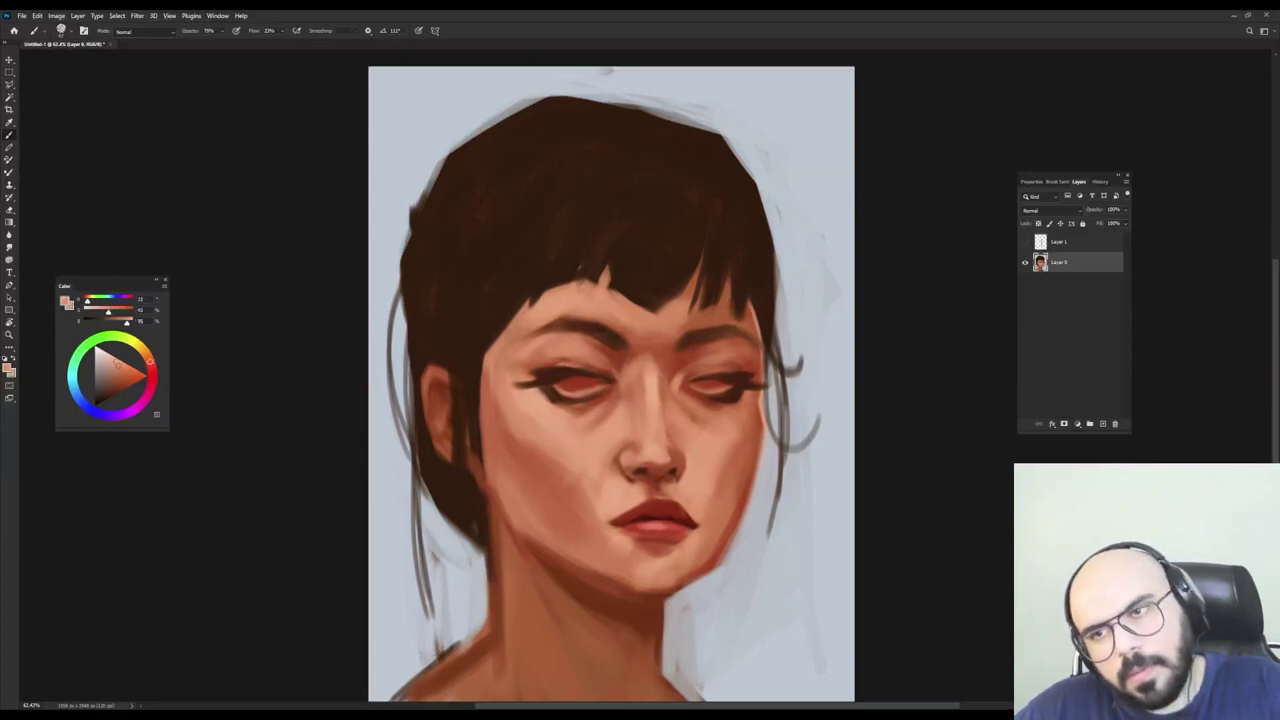
{"action": "left_click", "coordinate": [662, 368], "text": "alt"}
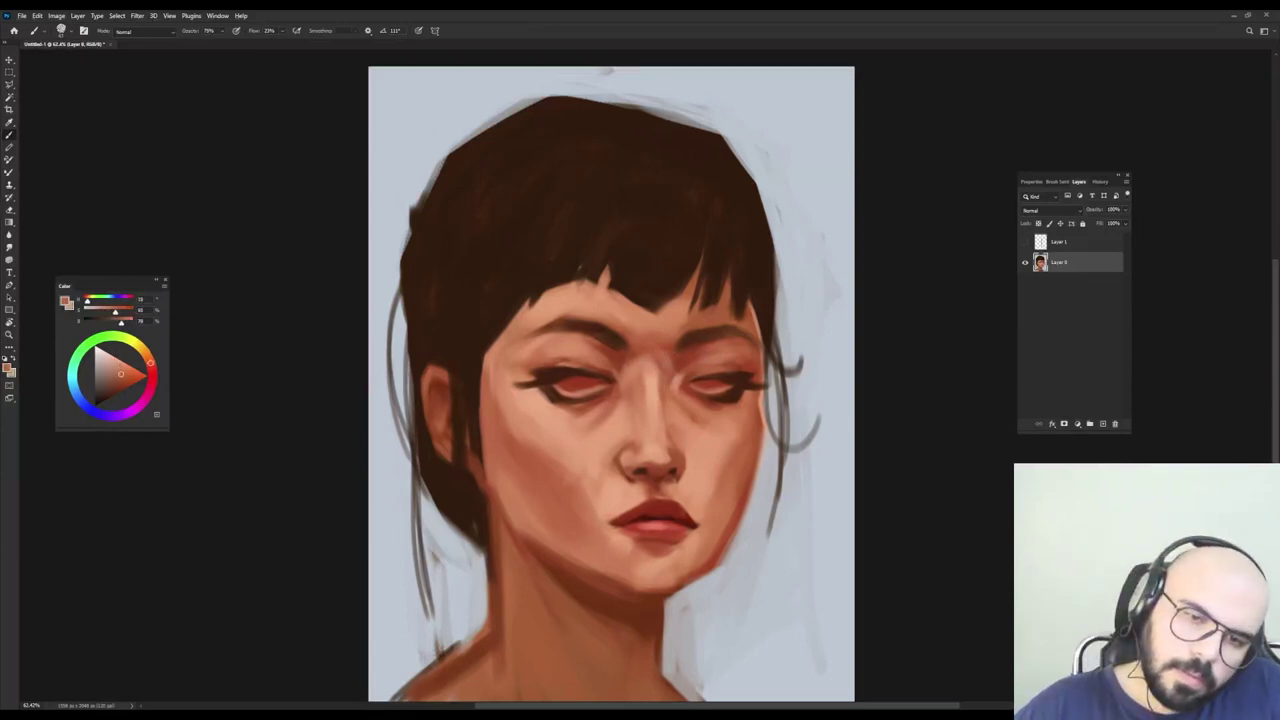
{"action": "left_click", "coordinate": [639, 353], "text": "alt"}
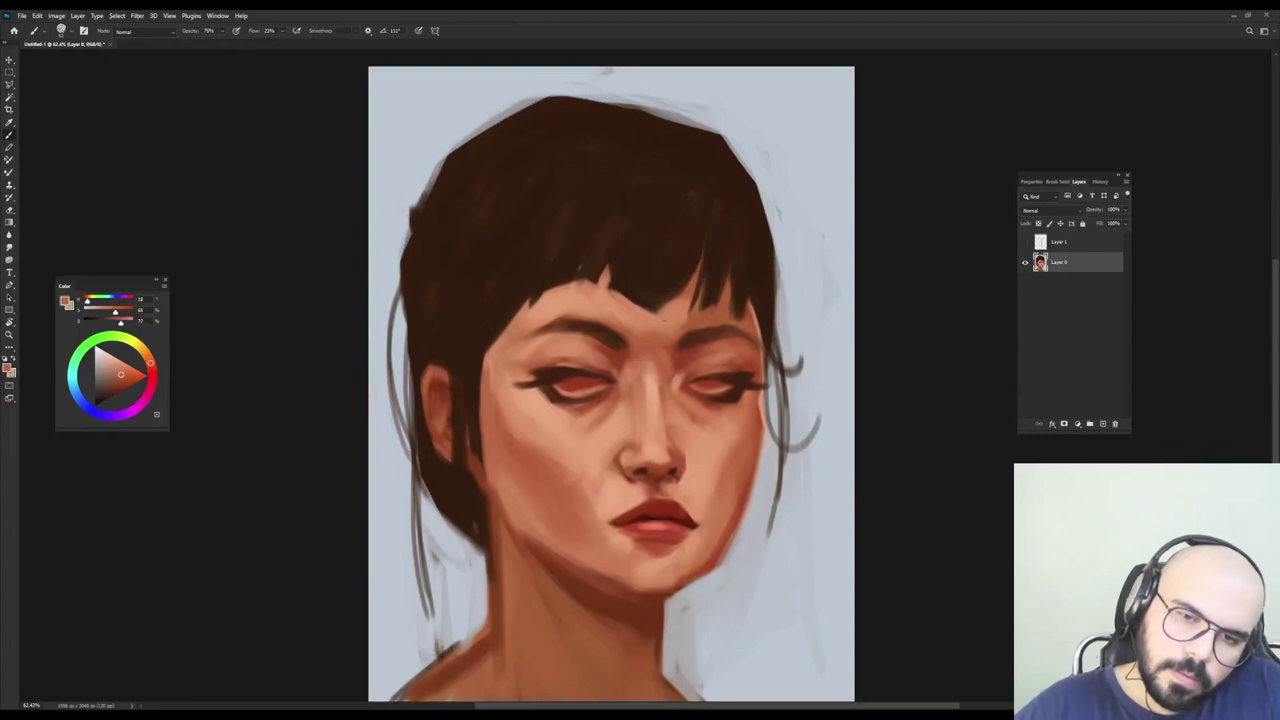
{"action": "left_click", "coordinate": [636, 314], "text": "alt"}
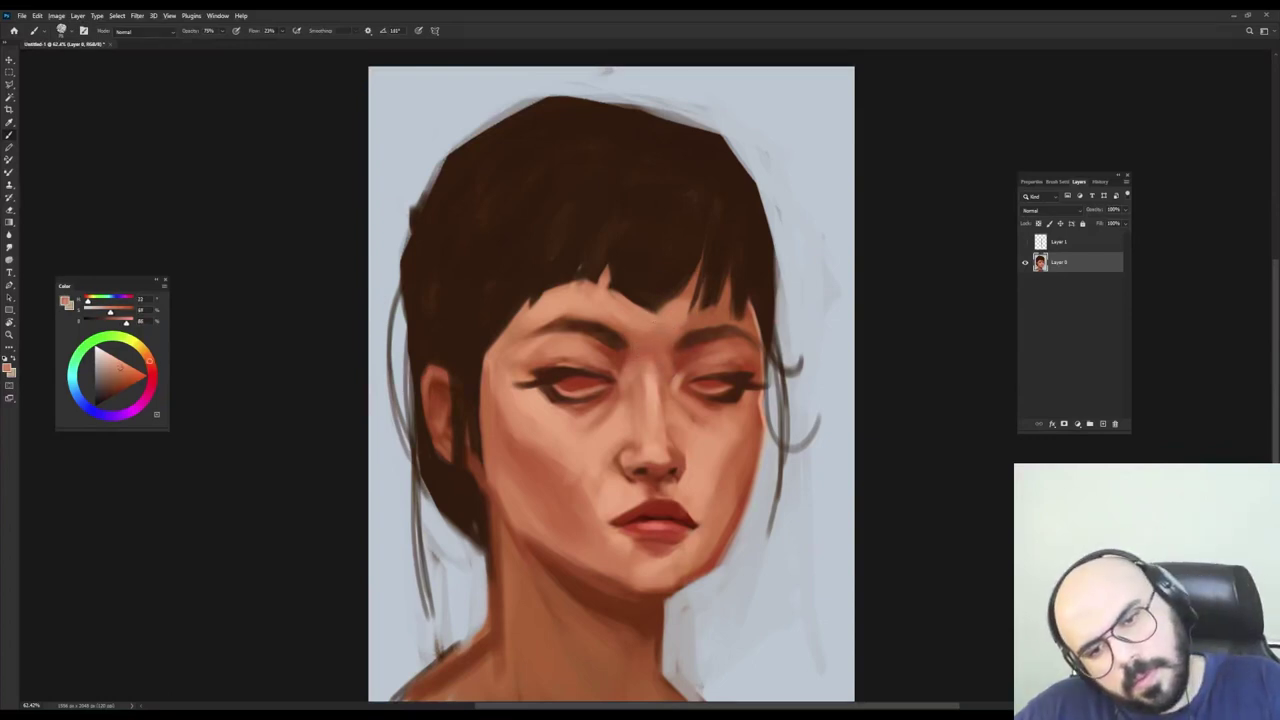
{"action": "left_click", "coordinate": [589, 346], "text": "alt"}
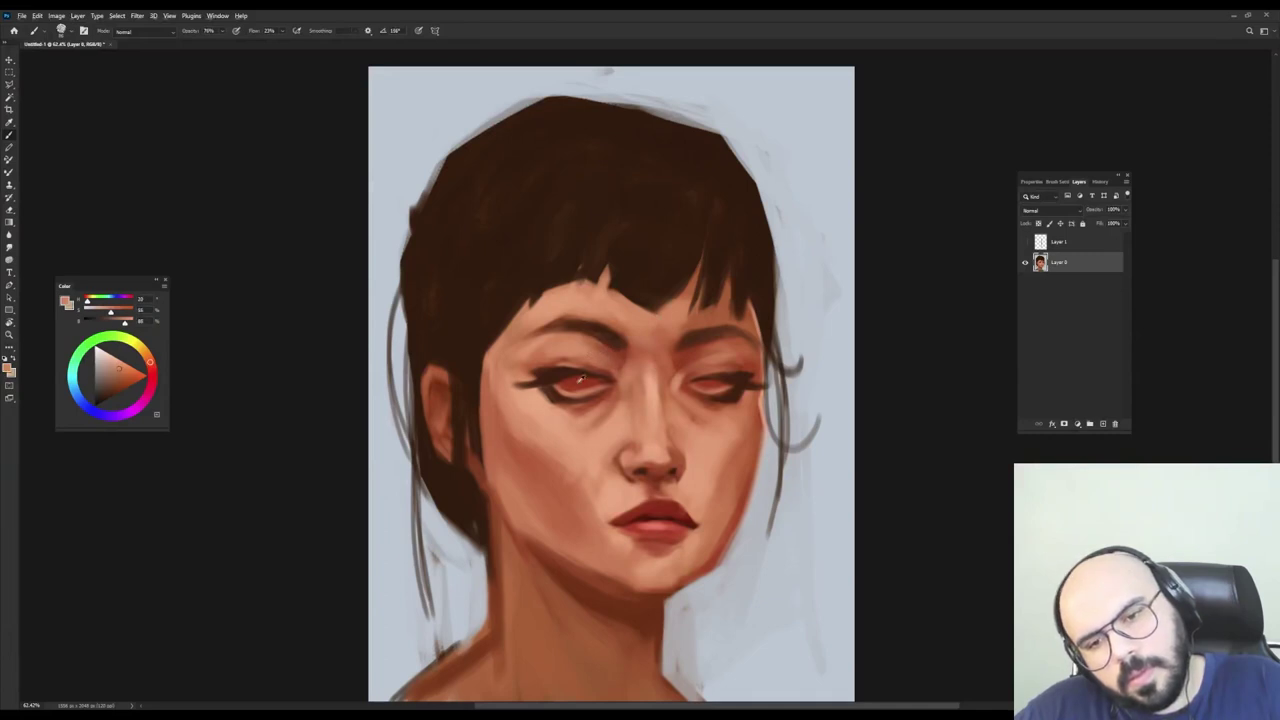
{"action": "left_click", "coordinate": [583, 378], "text": "alt"}
{"action": "mouse_move", "coordinate": [603, 345]}
{"action": "left_mouse_down"}
{"action": "mouse_move", "coordinate": [625, 366]}
{"action": "mouse_move", "coordinate": [732, 342]}
{"action": "left_mouse_up"}
{"action": "key", "text": "ctrl+z"}
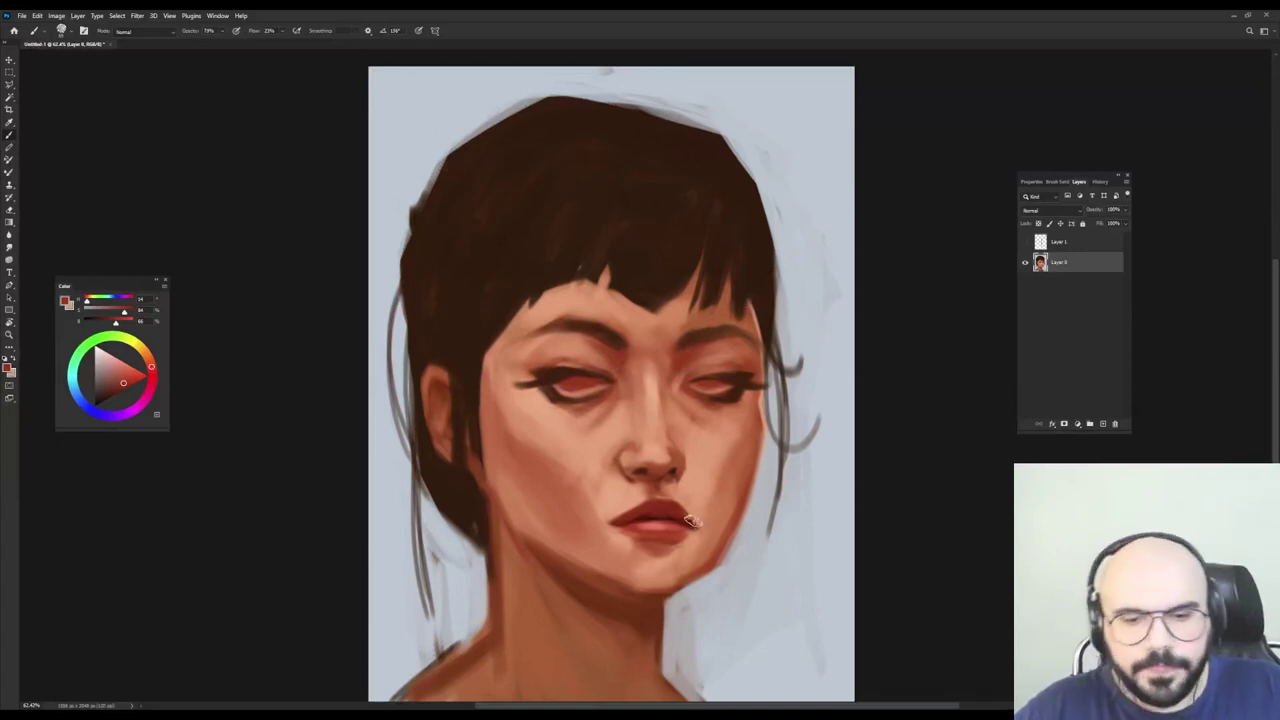
{"action": "right_click", "coordinate": [684, 538], "text": "alt"}
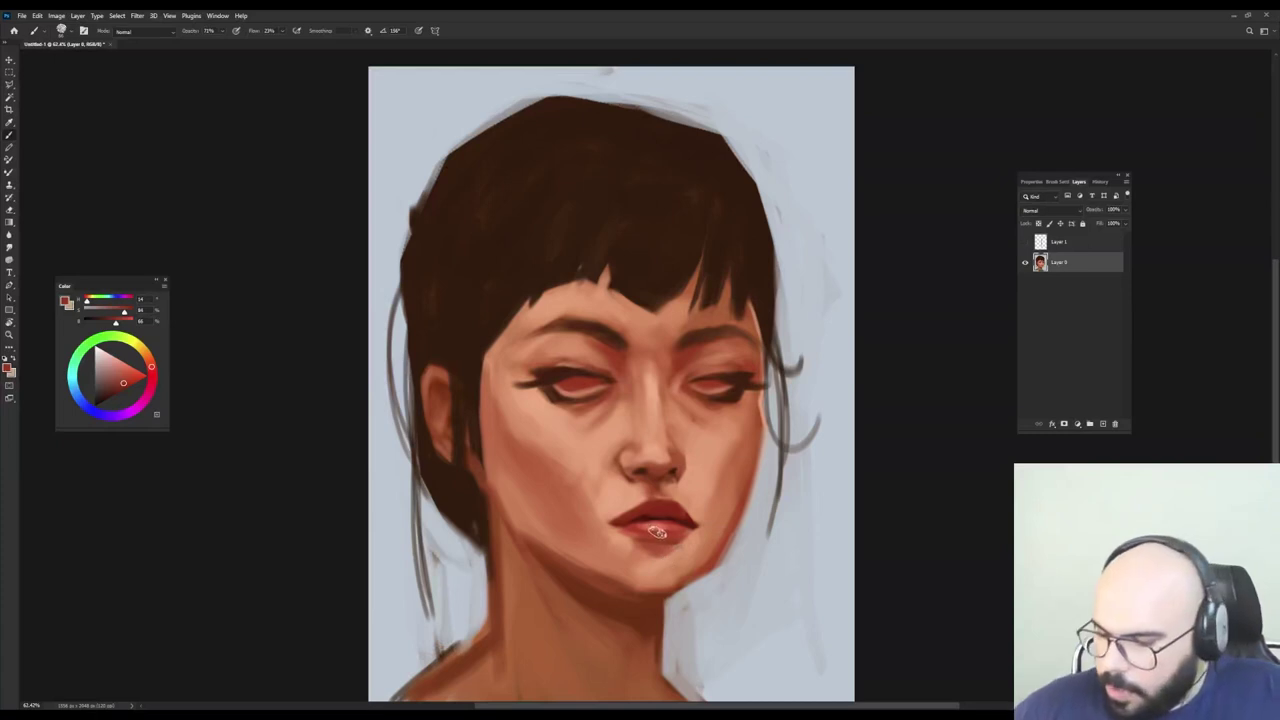
Lasso the lips and transform them, widening to about 116% and rotating about 4 degrees counterclockwise.
{"action": "key", "text": "l"}
{"action": "mouse_move", "coordinate": [608, 516]}
{"action": "left_mouse_down"}
{"action": "mouse_move", "coordinate": [667, 498]}
{"action": "mouse_move", "coordinate": [707, 523]}
{"action": "mouse_move", "coordinate": [676, 553]}
{"action": "mouse_move", "coordinate": [606, 521]}
{"action": "left_mouse_up"}
{"action": "key", "text": "v"}
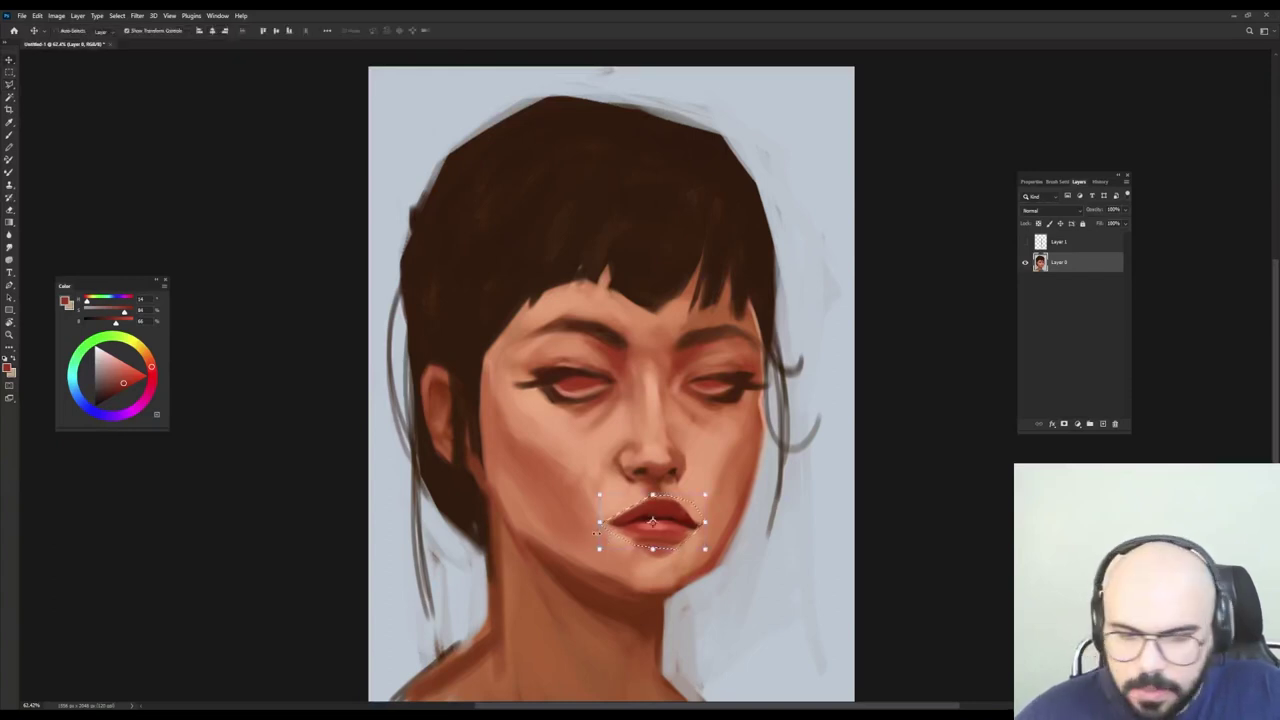
{"action": "key", "text": "ctrl+t"}
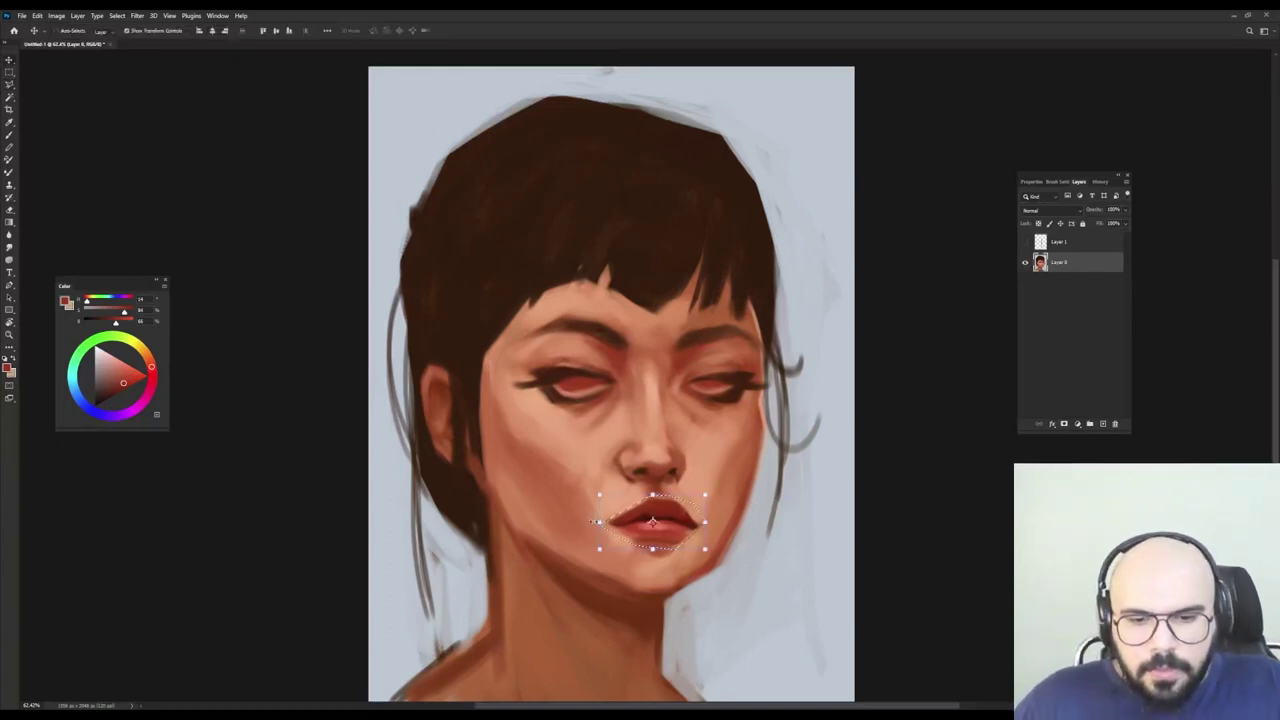
{"action": "left_click_drag", "start_coordinate": [589, 523], "coordinate": [589, 527]}
{"action": "mouse_move", "coordinate": [705, 520]}
{"action": "left_mouse_down"}
{"action": "mouse_move", "coordinate": [723, 517]}
{"action": "mouse_move", "coordinate": [687, 530]}
{"action": "left_mouse_up"}
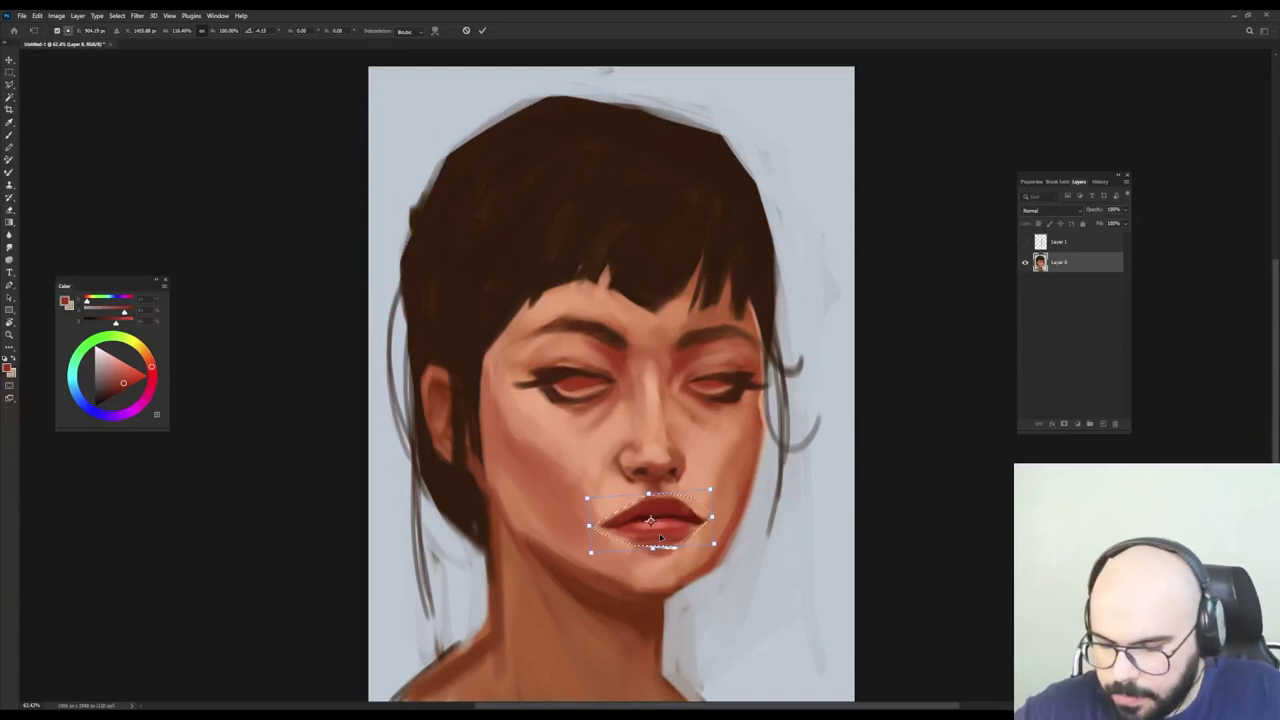
{"action": "key", "text": "Return"}
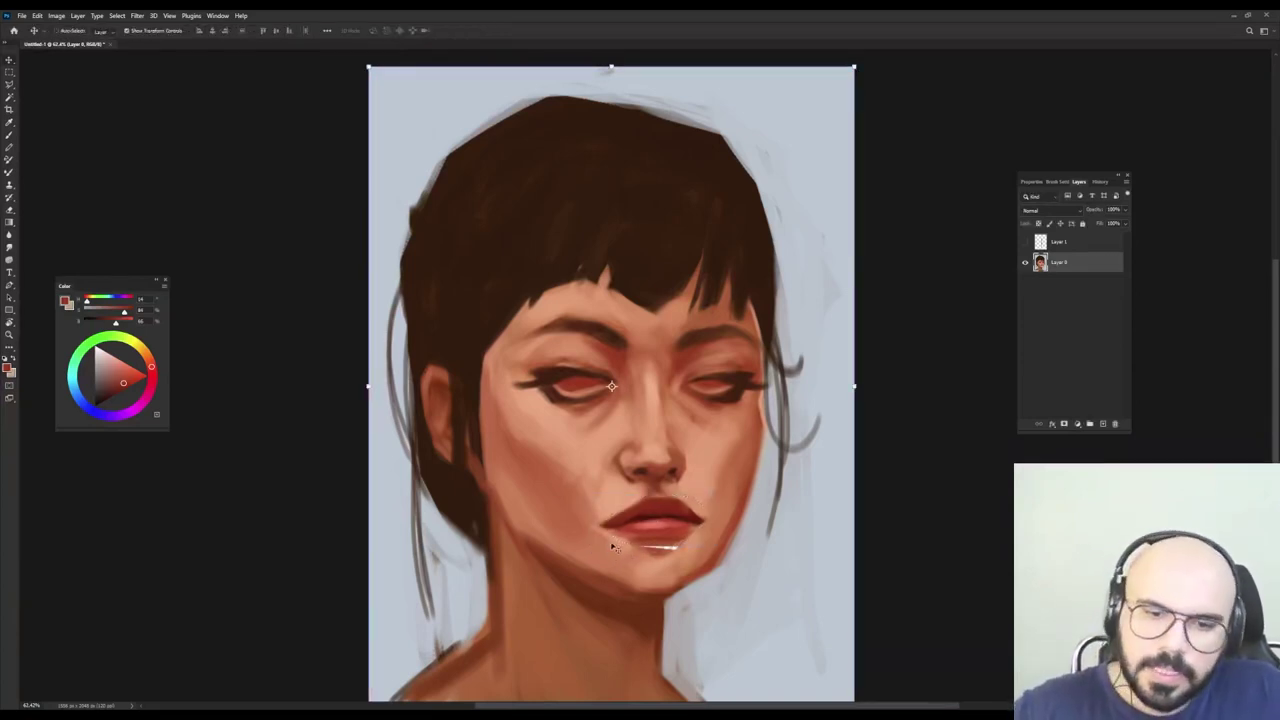
Blend the skin around the near corner of the mouth with light and mid tones sampled from the lower cheek.
{"action": "key", "text": "b"}
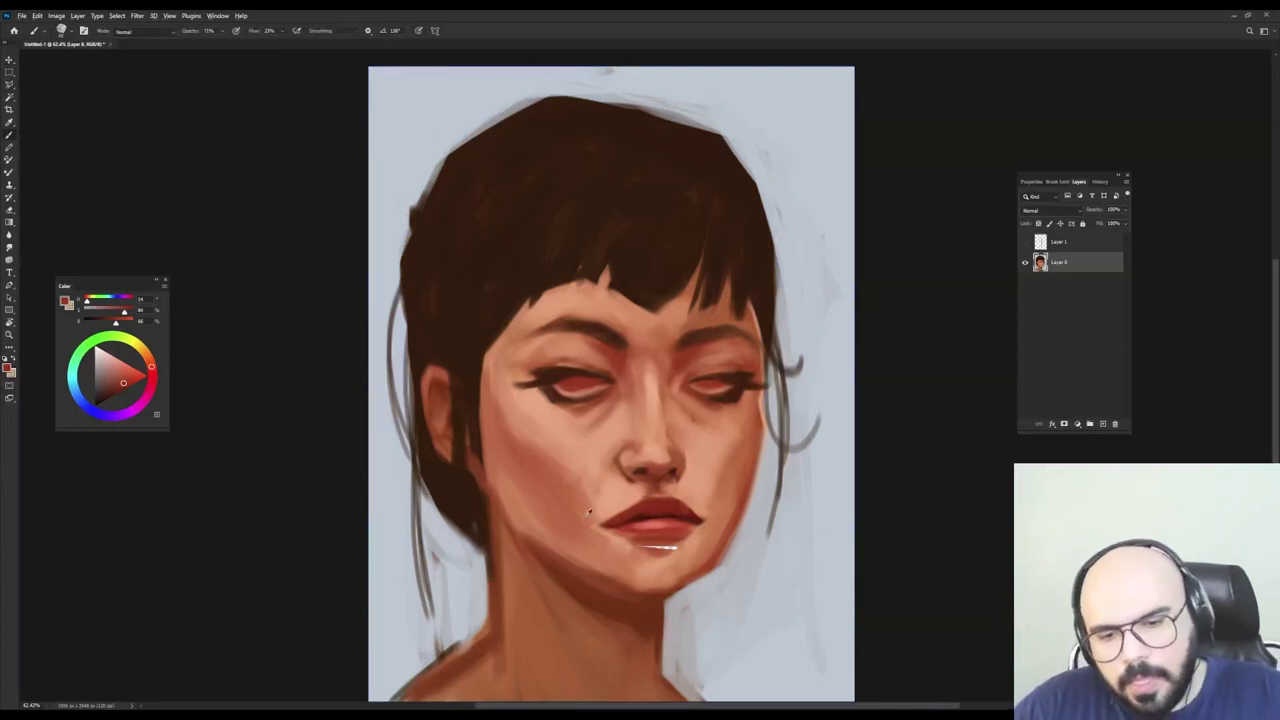
{"action": "left_click", "coordinate": [588, 512], "text": "alt"}
{"action": "left_click", "coordinate": [607, 500], "text": "alt"}
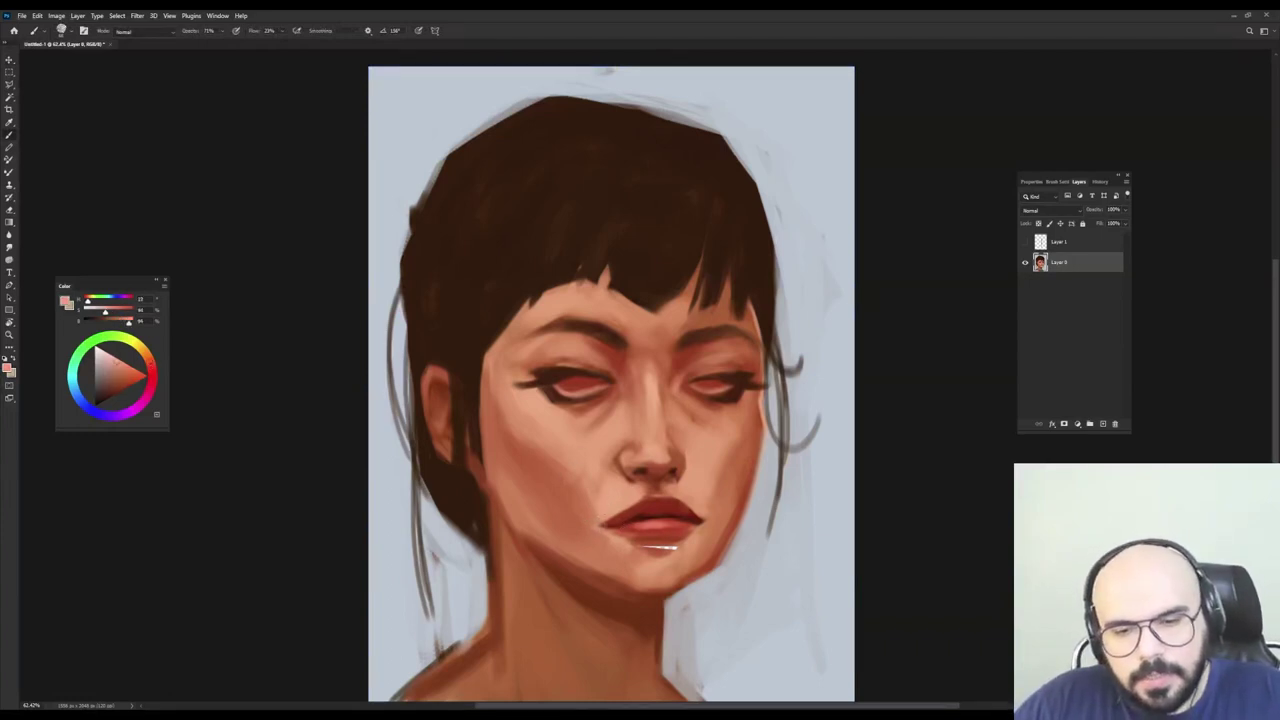
{"action": "left_click", "coordinate": [591, 507], "text": "alt"}
{"action": "right_click", "coordinate": [591, 504]}
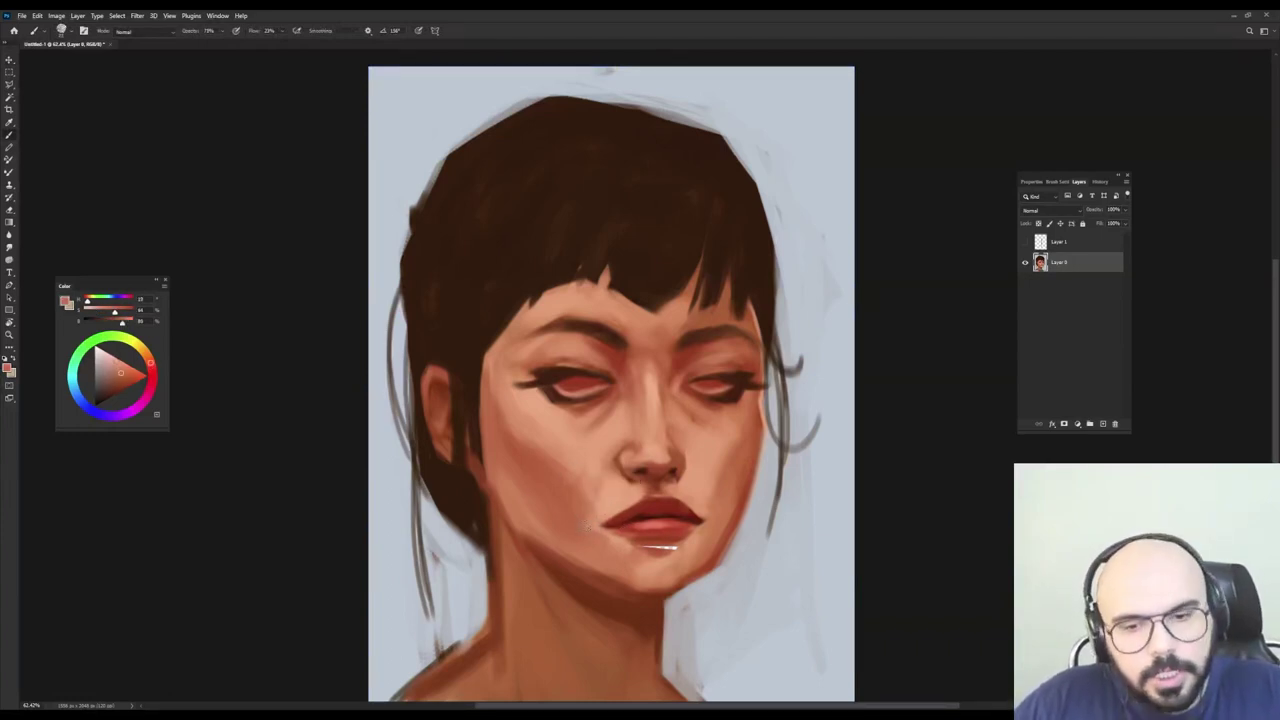
{"action": "left_click_drag", "start_coordinate": [604, 520], "coordinate": [600, 509]}
{"action": "left_click", "coordinate": [588, 515], "text": "alt"}
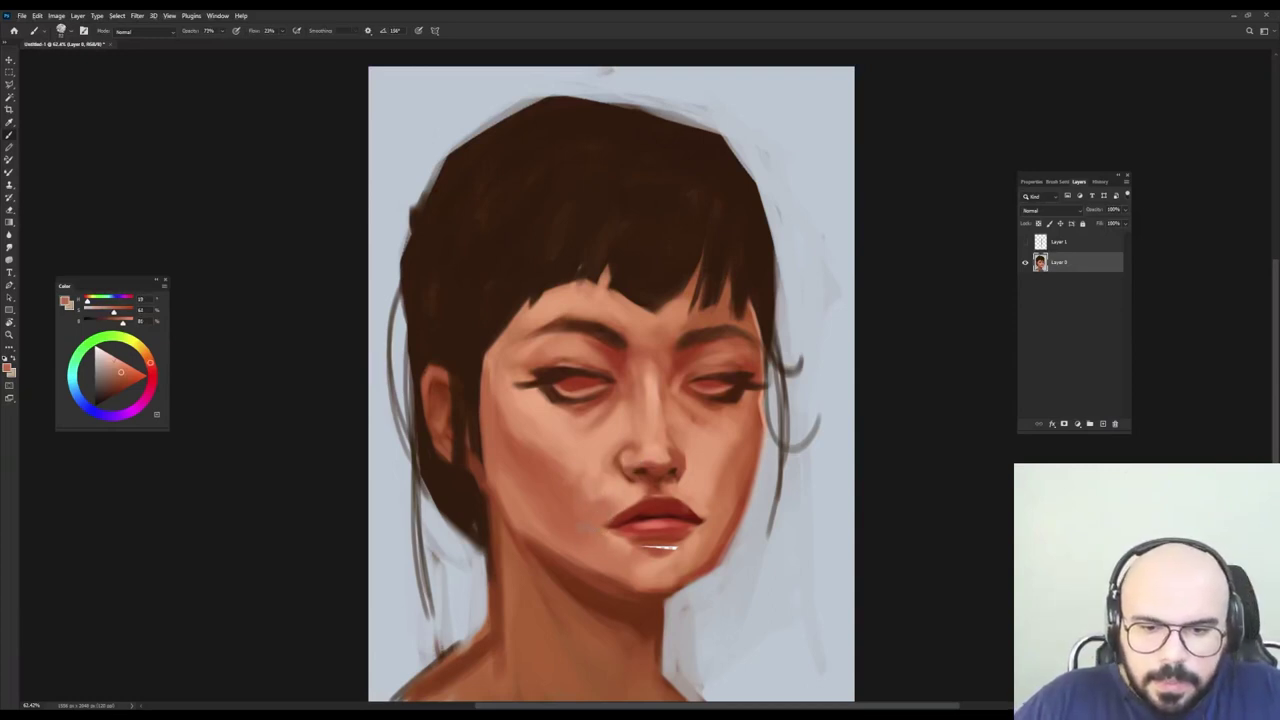
Paint a pale peach highlight on the skin between the near nostril and the corner of the mouth.
{"action": "left_click", "coordinate": [614, 486], "text": "alt"}
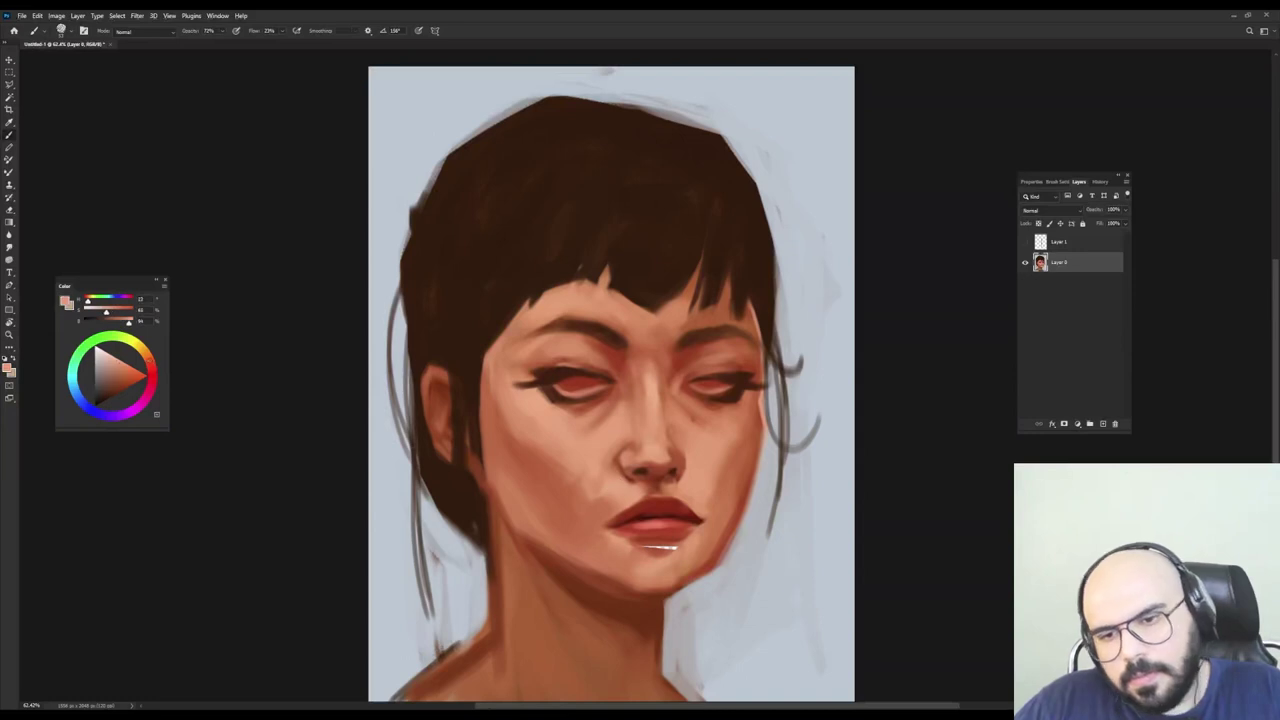
{"action": "left_click", "coordinate": [119, 349]}
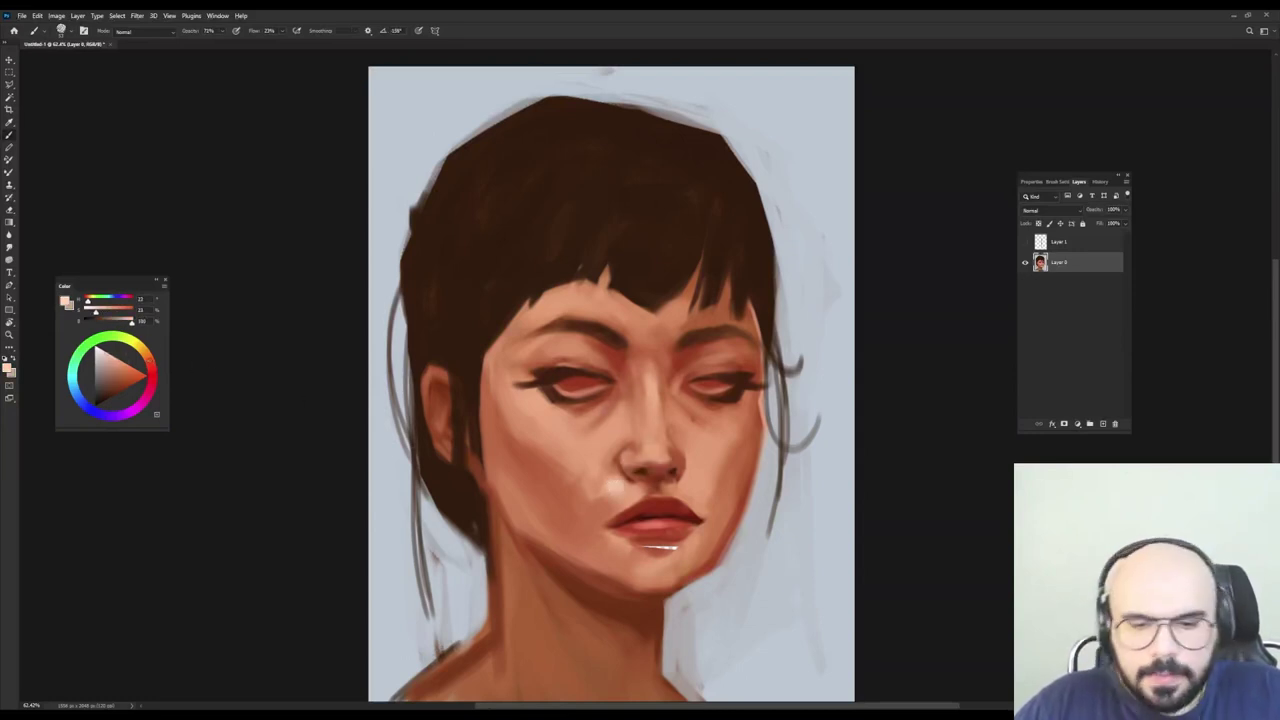
{"action": "left_click", "coordinate": [618, 488], "text": "alt"}
{"action": "left_click_drag", "start_coordinate": [620, 489], "coordinate": [628, 491]}
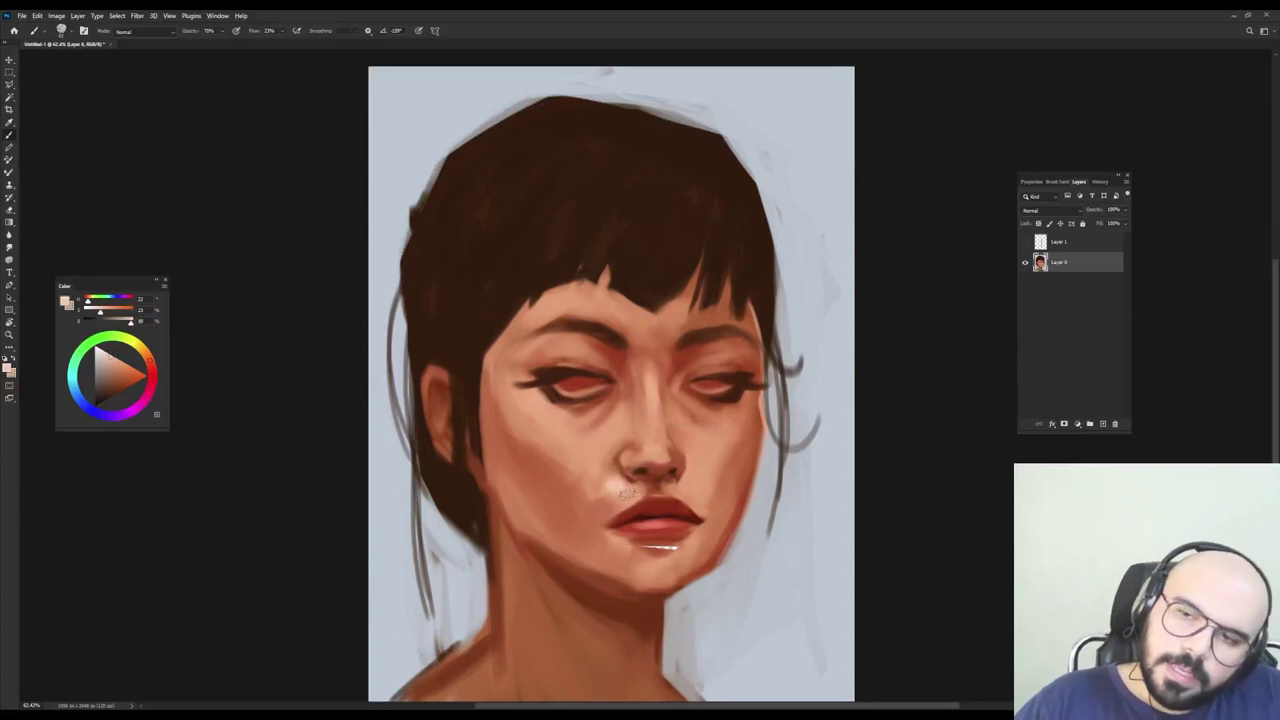
{"action": "right_click", "coordinate": [662, 414], "text": "alt"}
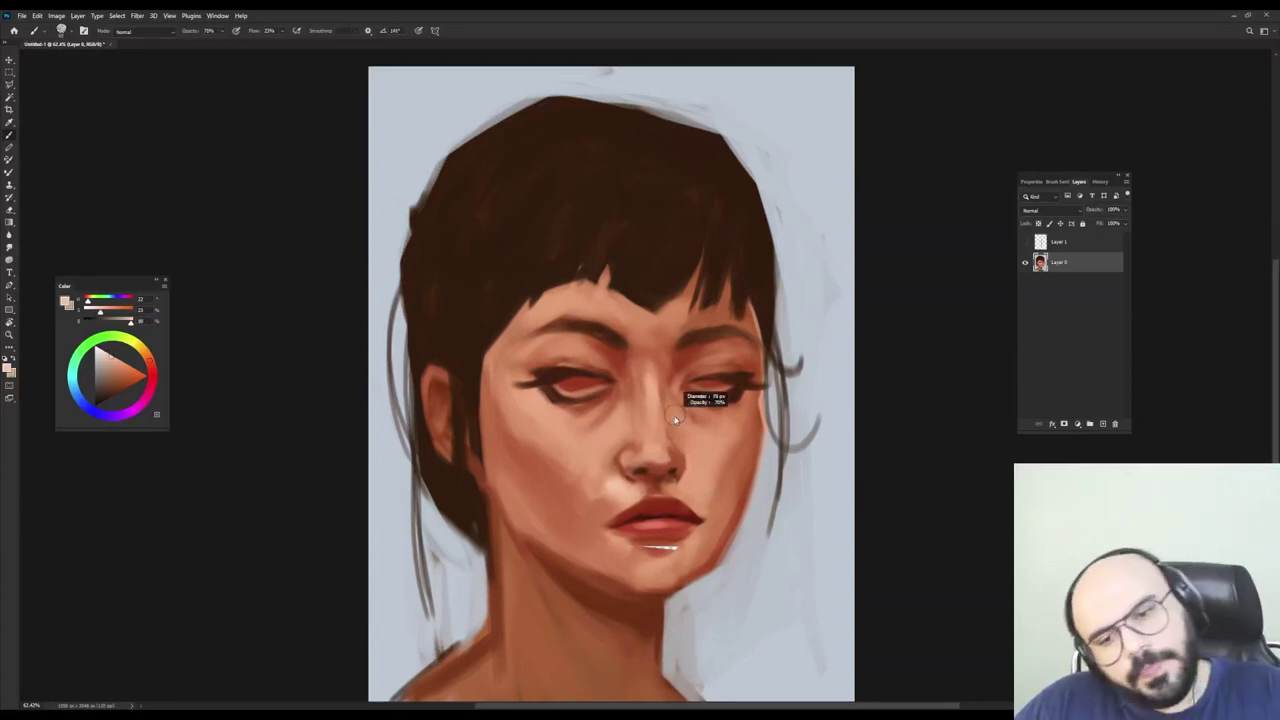
{"action": "right_click", "coordinate": [648, 440], "text": "alt"}
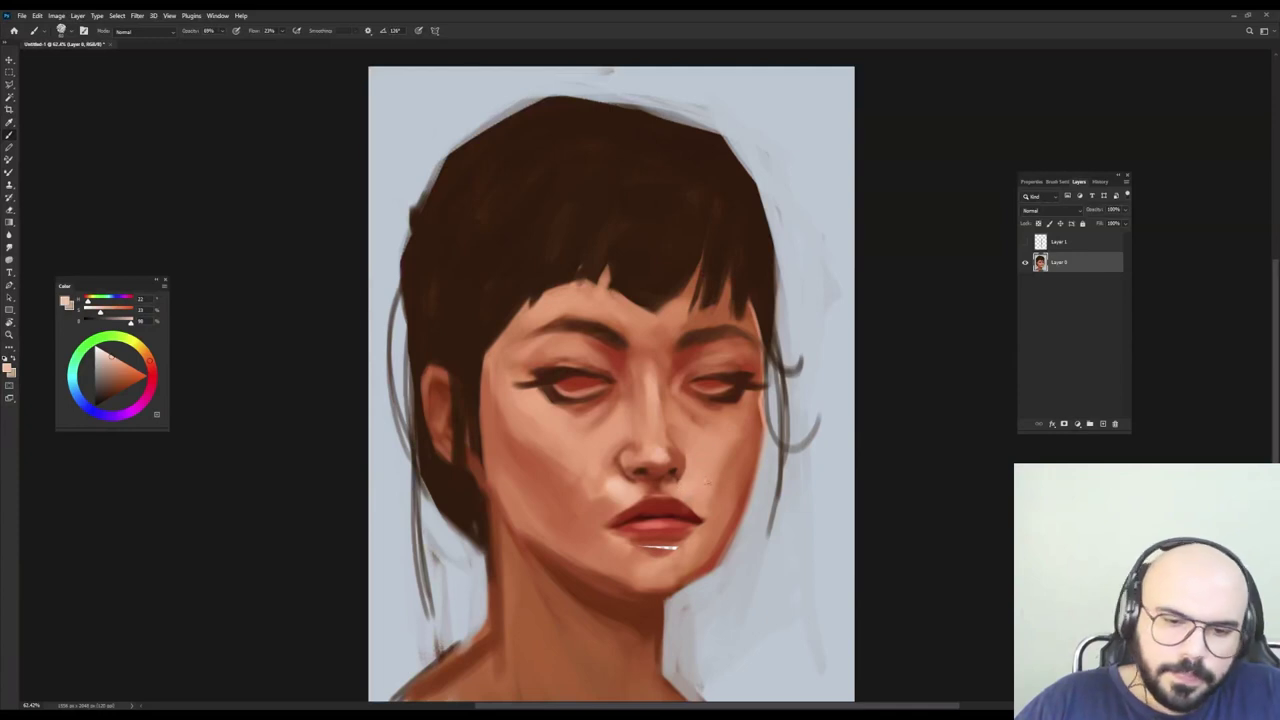
Soften the highlight beside the mouth into the near cheek with sampled mid skin tones.
{"action": "left_click", "coordinate": [701, 494], "text": "alt"}
{"action": "left_click", "coordinate": [714, 500], "text": "alt"}
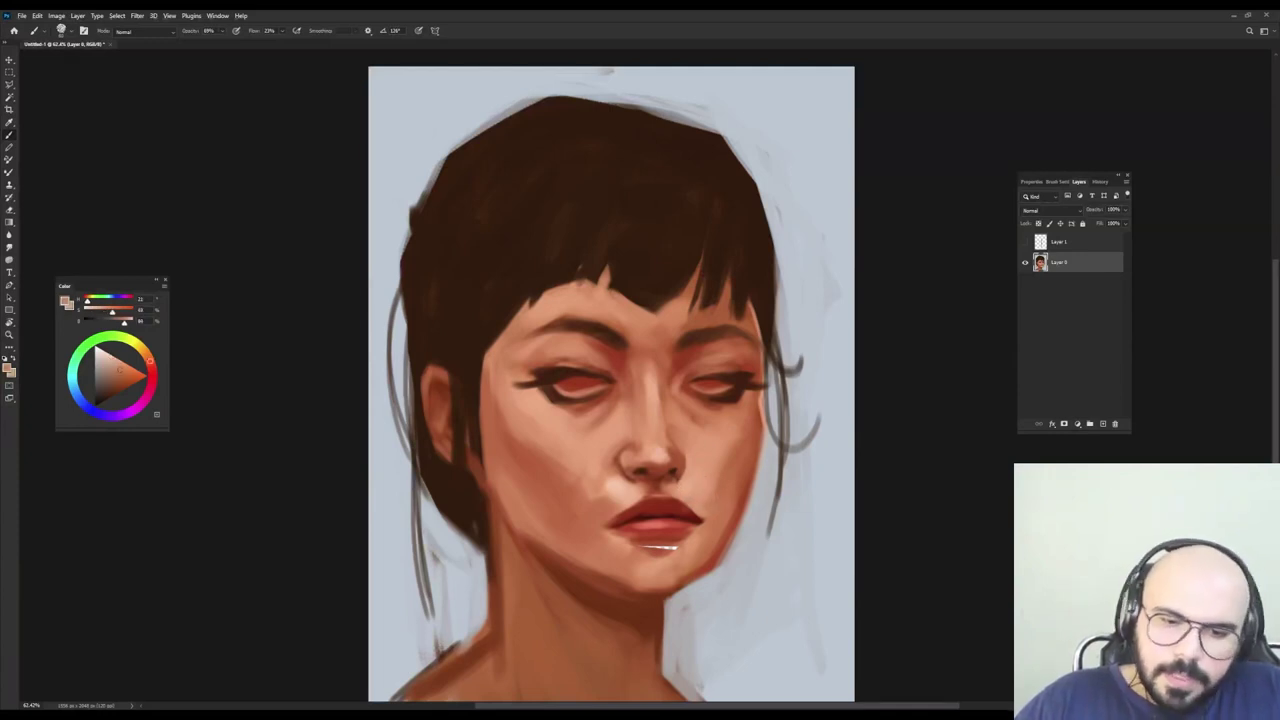
{"action": "left_click", "coordinate": [618, 494], "text": "alt"}
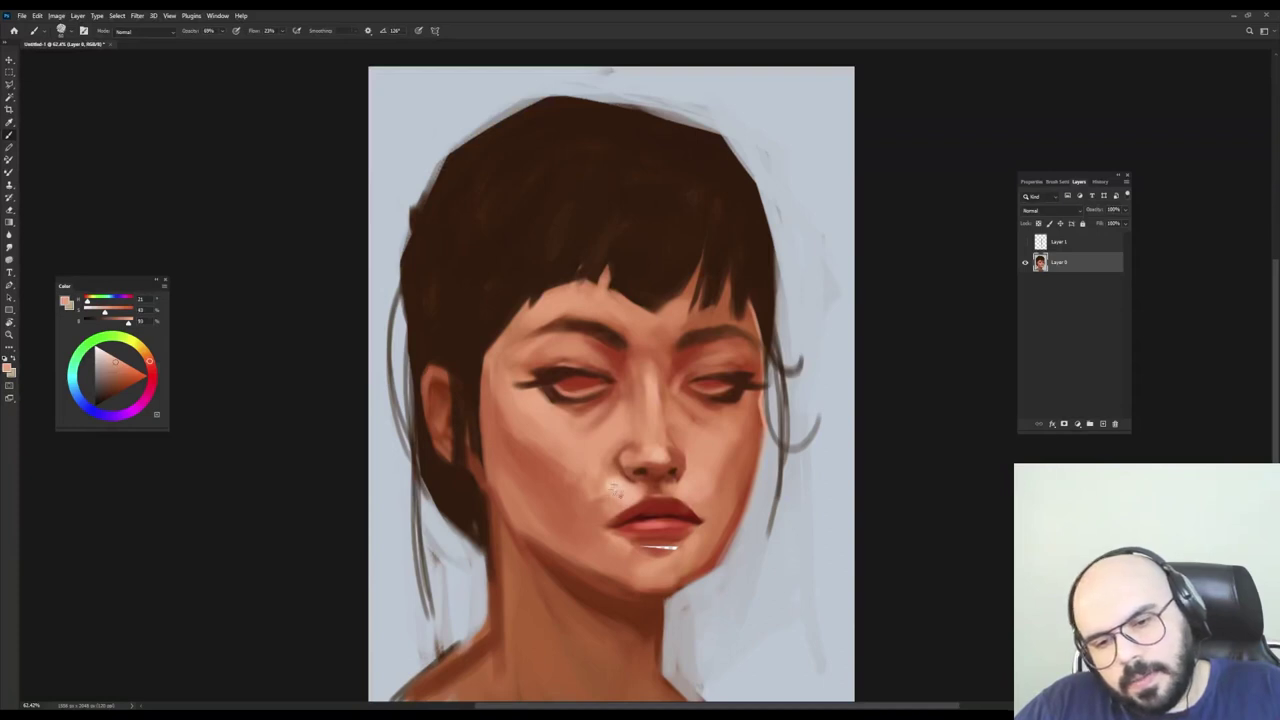
{"action": "left_click", "coordinate": [577, 498], "text": "alt"}
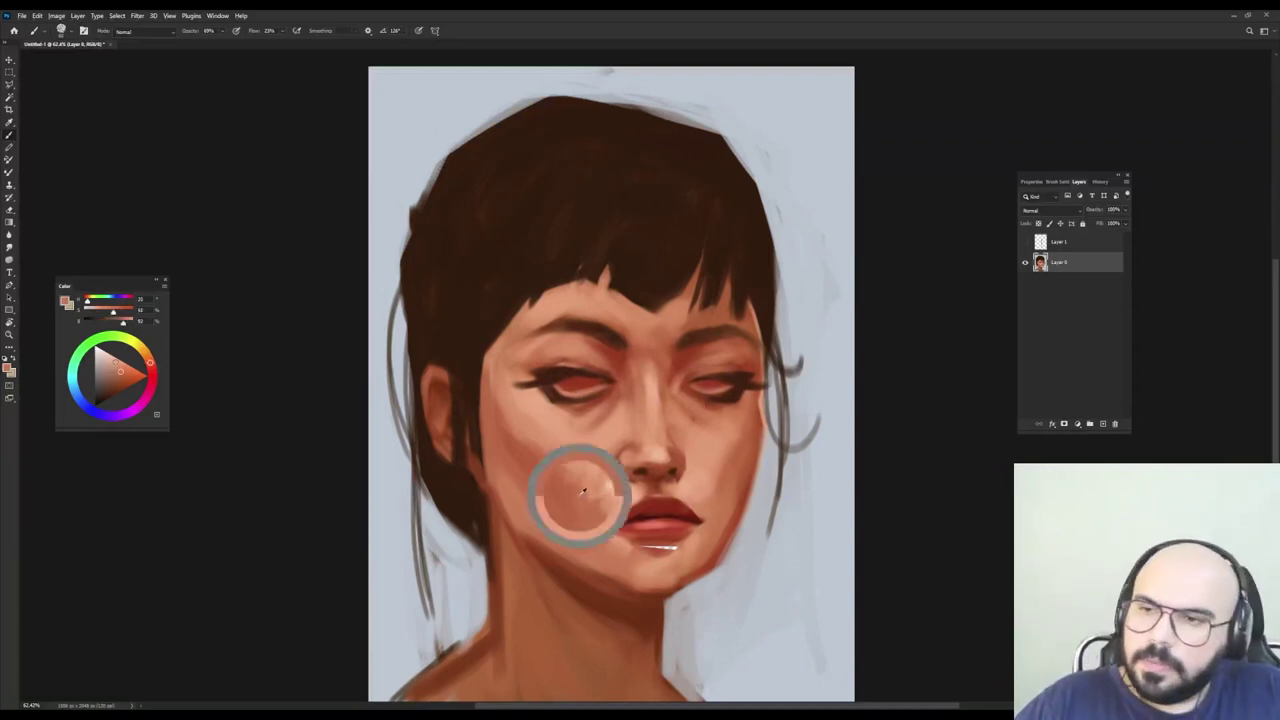
{"action": "left_click", "coordinate": [566, 457], "text": "alt"}
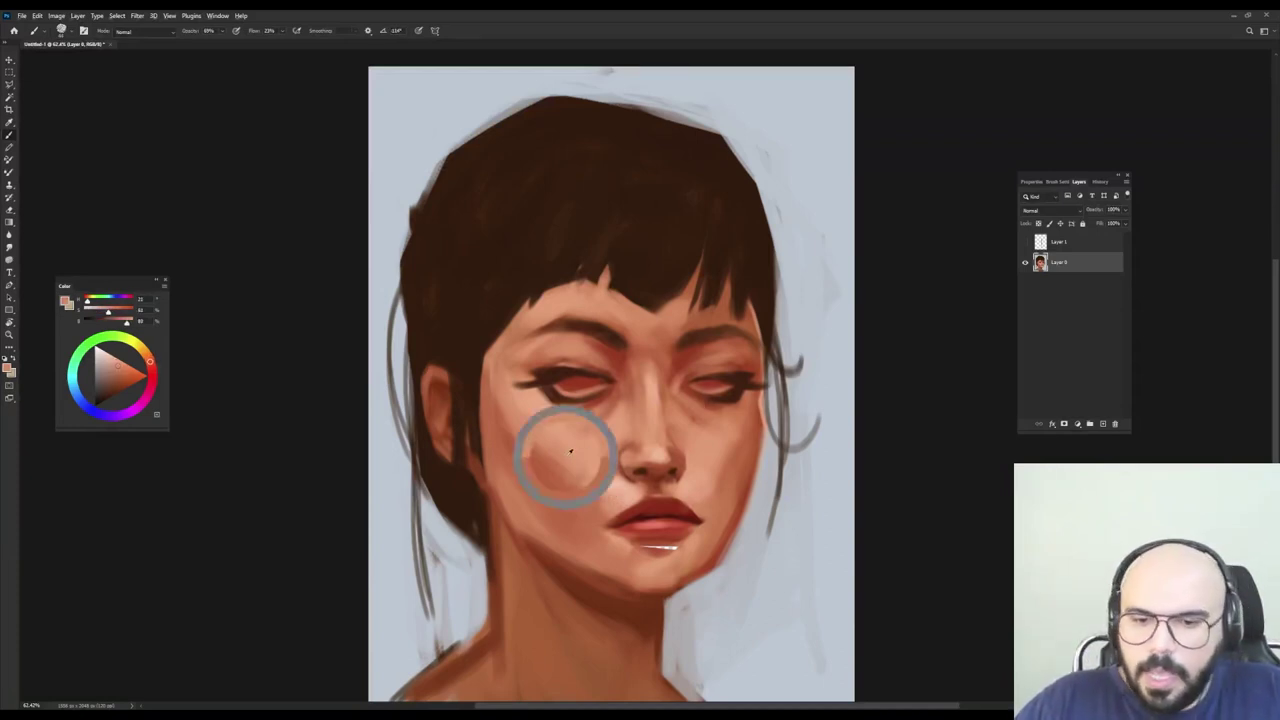
Smooth the near cheek below the eye's outer corner with sampled light and shadow skin tones.
{"action": "left_click", "coordinate": [549, 420], "text": "alt"}
{"action": "left_click", "coordinate": [523, 443], "text": "alt"}
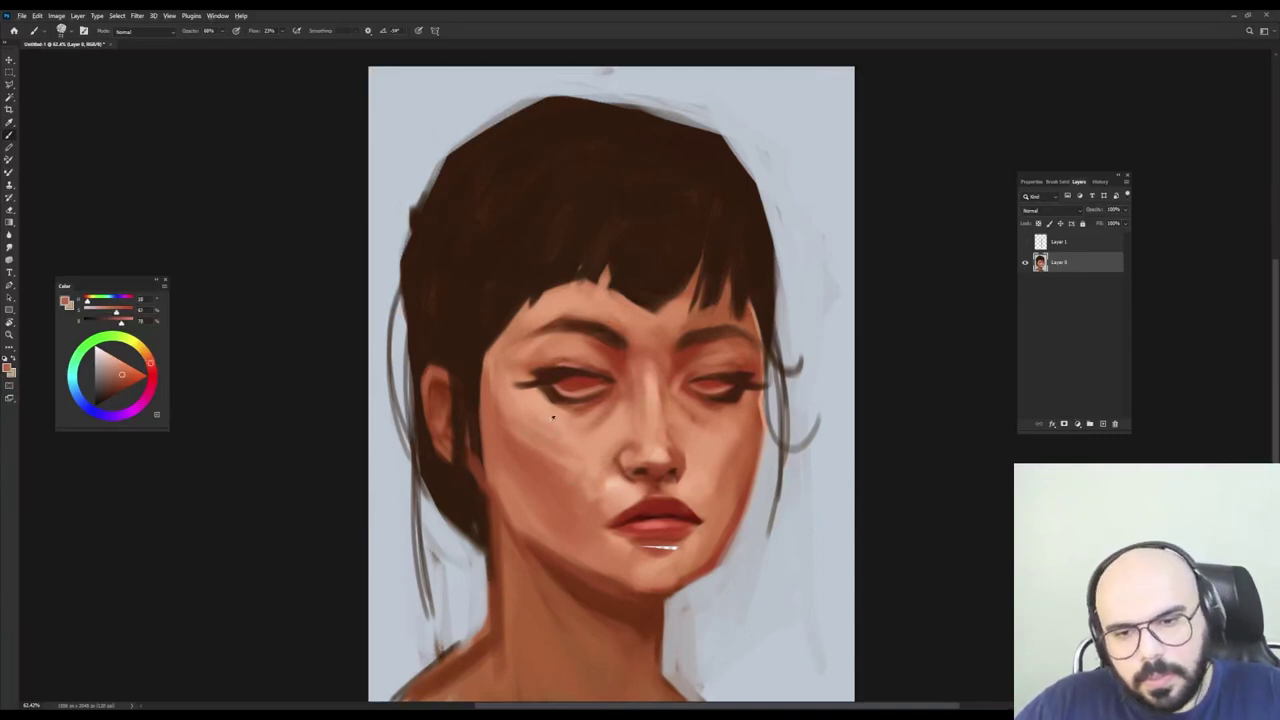
{"action": "left_click", "coordinate": [545, 419], "text": "alt"}
{"action": "left_click_drag", "start_coordinate": [515, 426], "coordinate": [538, 452]}
{"action": "left_click", "coordinate": [526, 410], "text": "alt"}
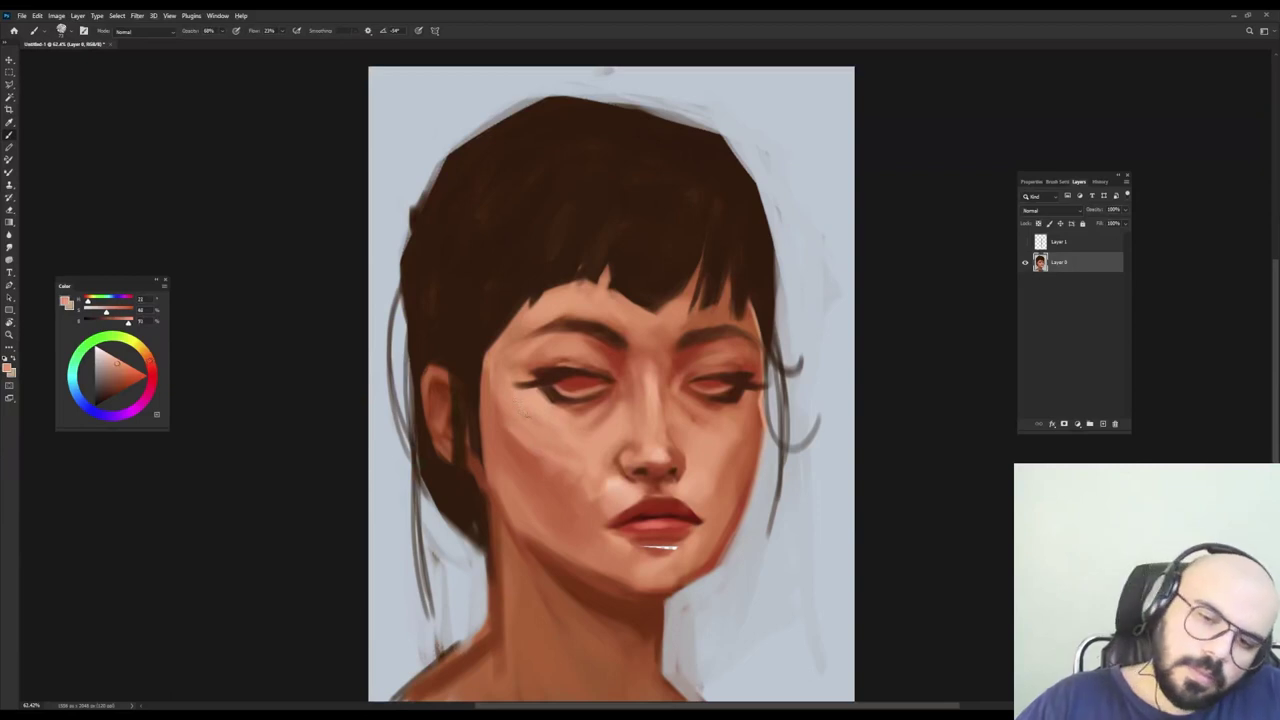
Redden and define the shadow edge on the near cheek using red sampled from the lips and cheek shadow tone.
{"action": "left_click", "coordinate": [661, 508], "text": "alt"}
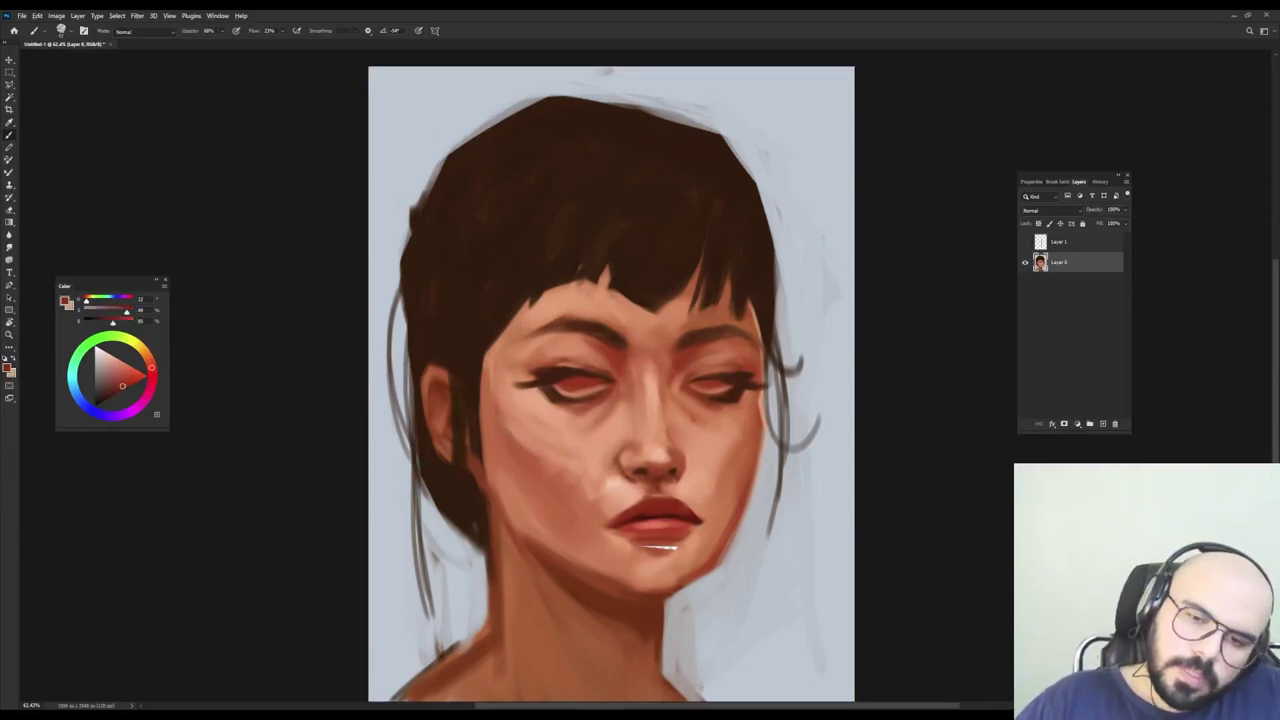
{"action": "left_click_drag", "start_coordinate": [514, 430], "coordinate": [560, 464]}
{"action": "left_click", "coordinate": [529, 447], "text": "alt"}
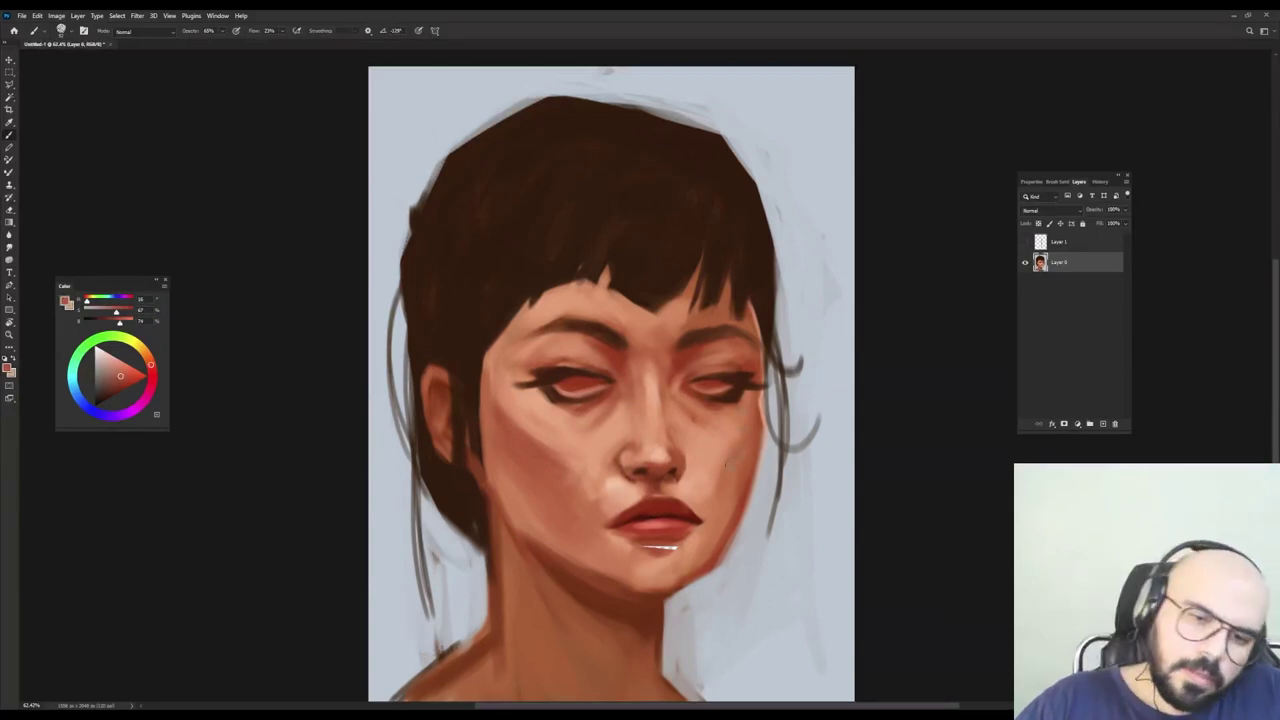
{"action": "right_click", "coordinate": [738, 438], "text": "alt"}
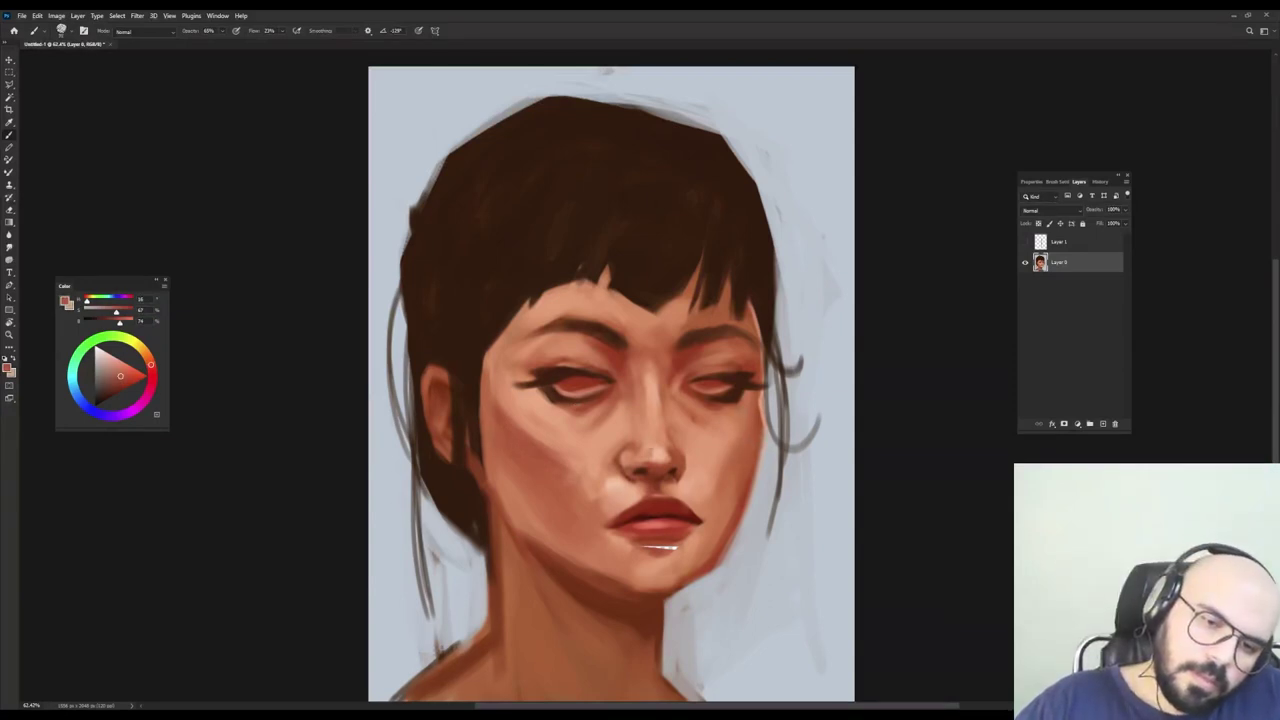
{"action": "right_click", "coordinate": [706, 501], "text": "alt"}
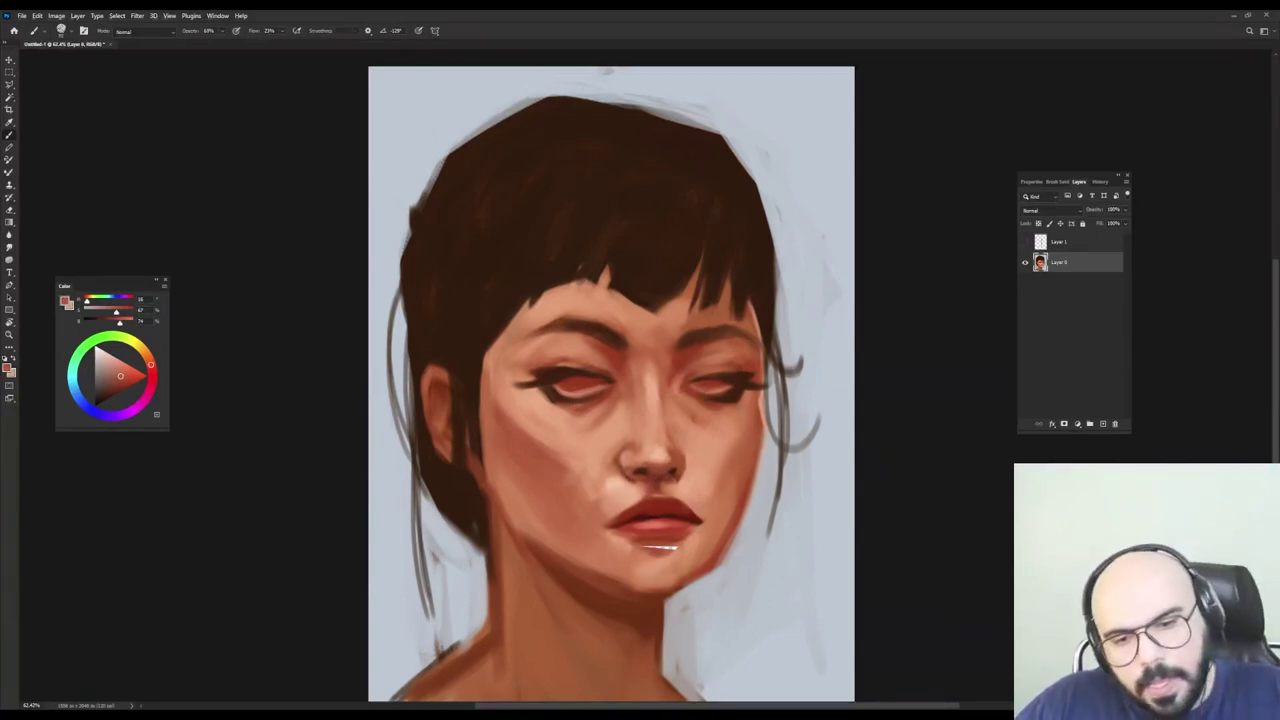
Lighten the skin above the upper lip and sharpen the lip's top contour with sampled light skin tones.
{"action": "right_click", "coordinate": [675, 472], "text": "alt"}
{"action": "left_click", "coordinate": [679, 478], "text": "alt"}
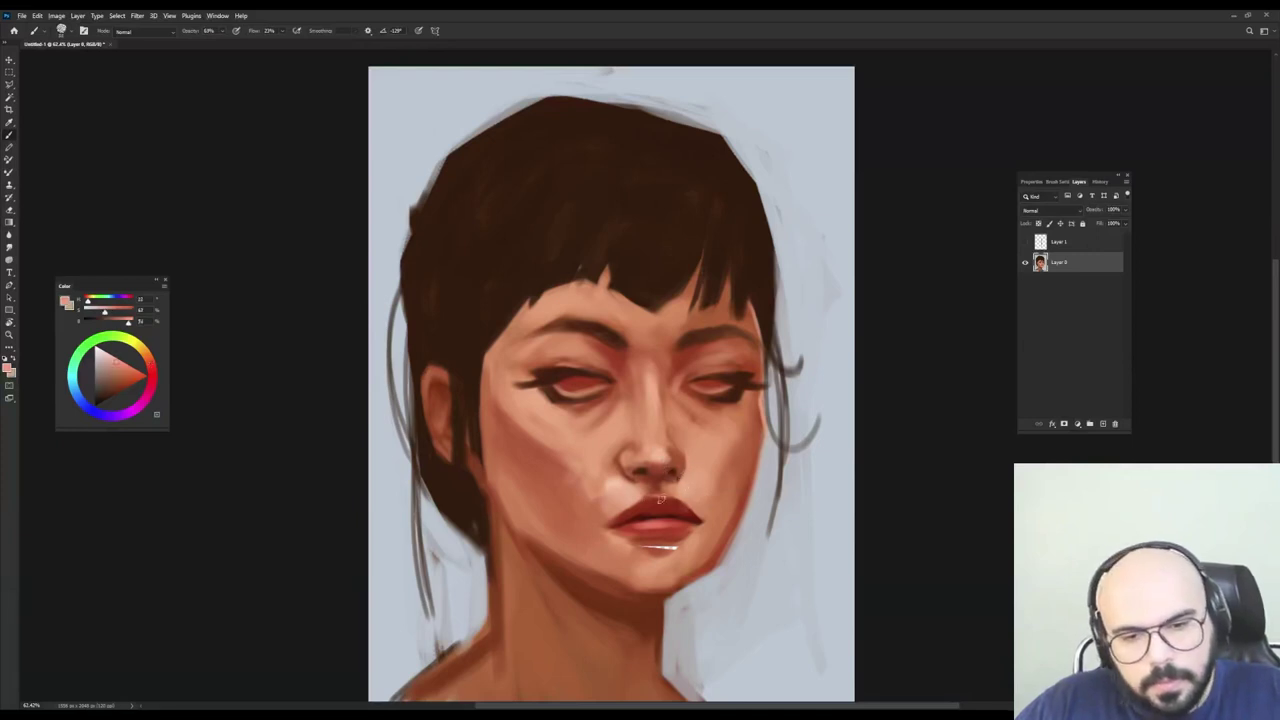
{"action": "left_click", "coordinate": [658, 454], "text": "alt"}
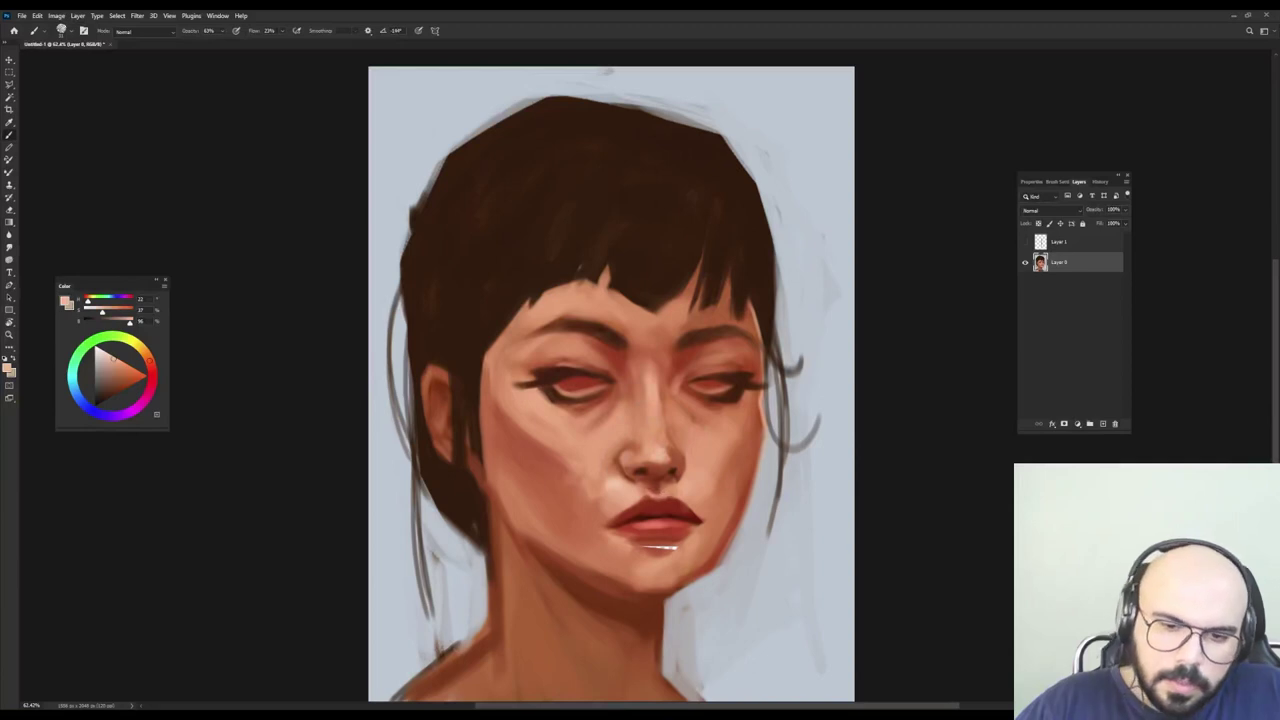
{"action": "right_click", "coordinate": [635, 511], "text": "alt"}
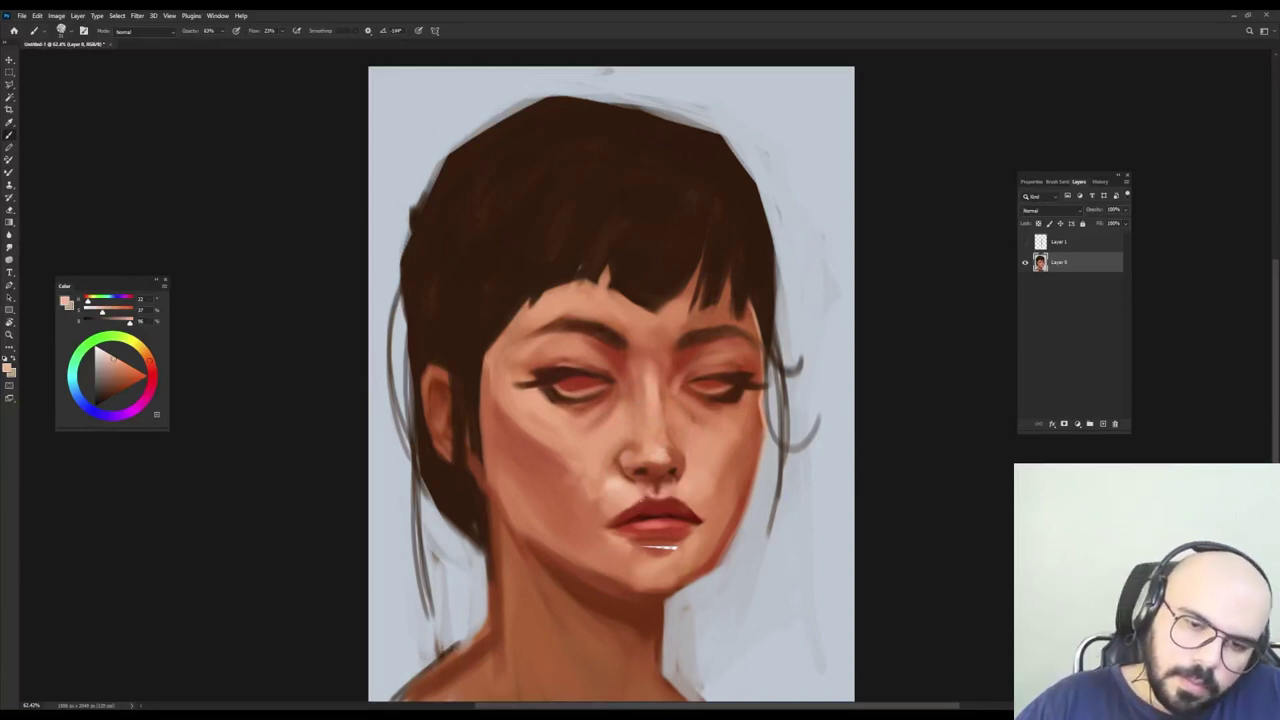
{"action": "right_click", "coordinate": [644, 500], "text": "alt"}
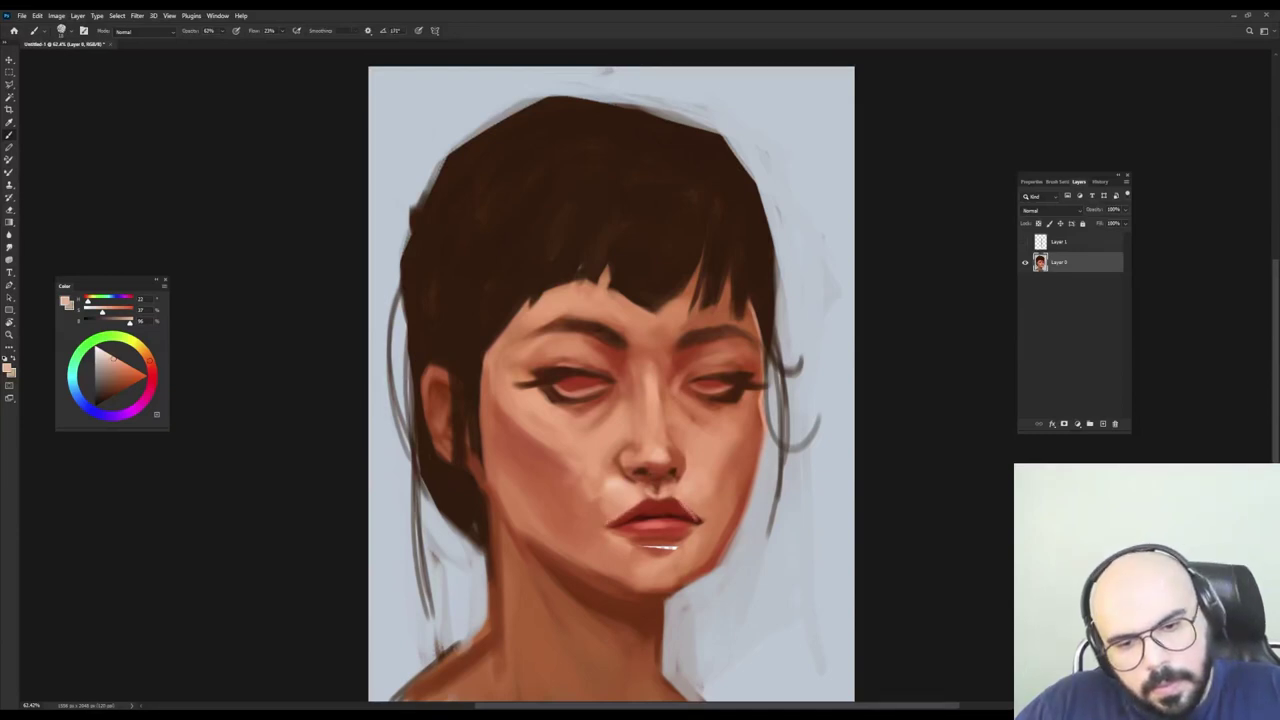
{"action": "left_click", "coordinate": [690, 501], "text": "alt"}
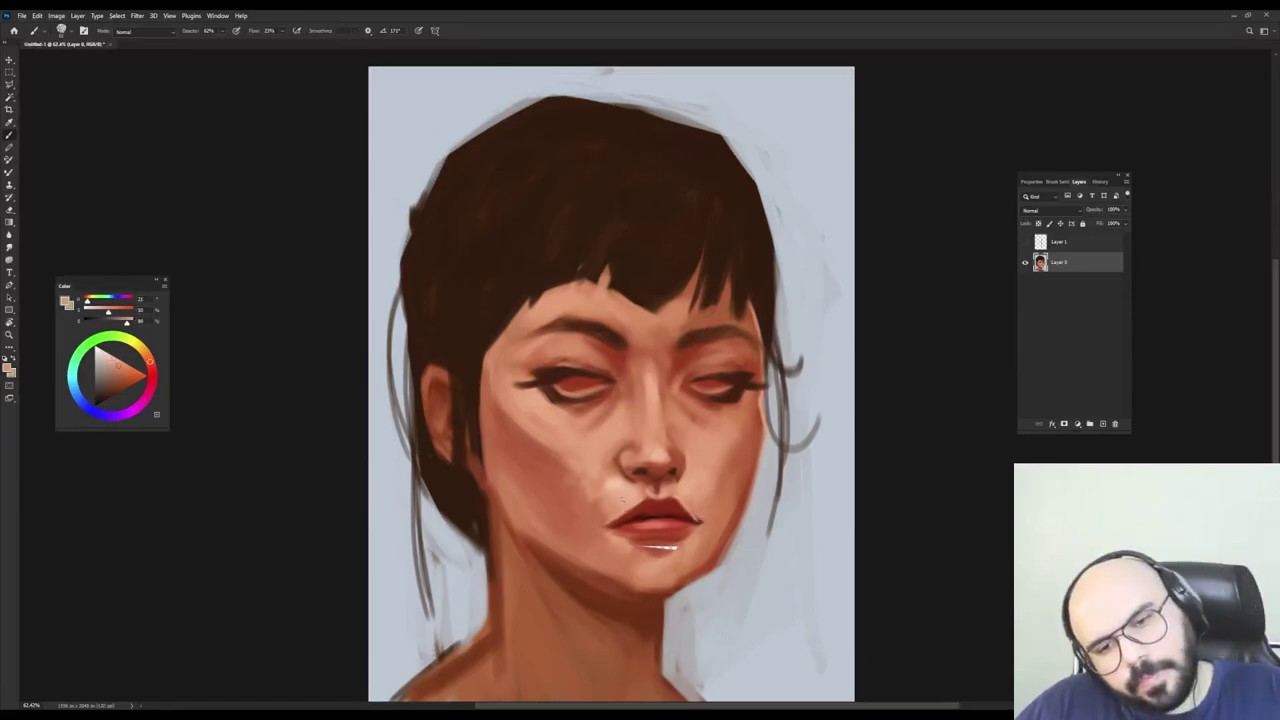
Darken and define both corners of the mouth with dark red tones sampled from the upper lip.
{"action": "left_click", "coordinate": [644, 514], "text": "alt"}
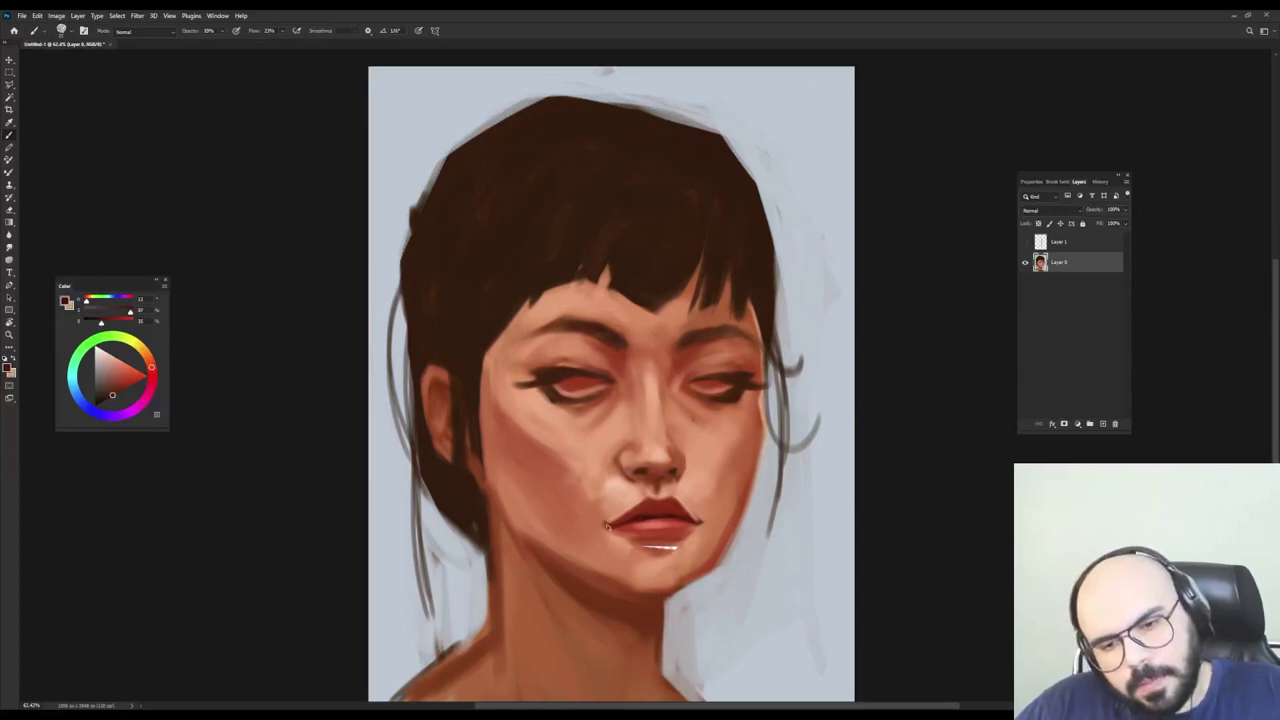
{"action": "left_click", "coordinate": [662, 513], "text": "alt"}
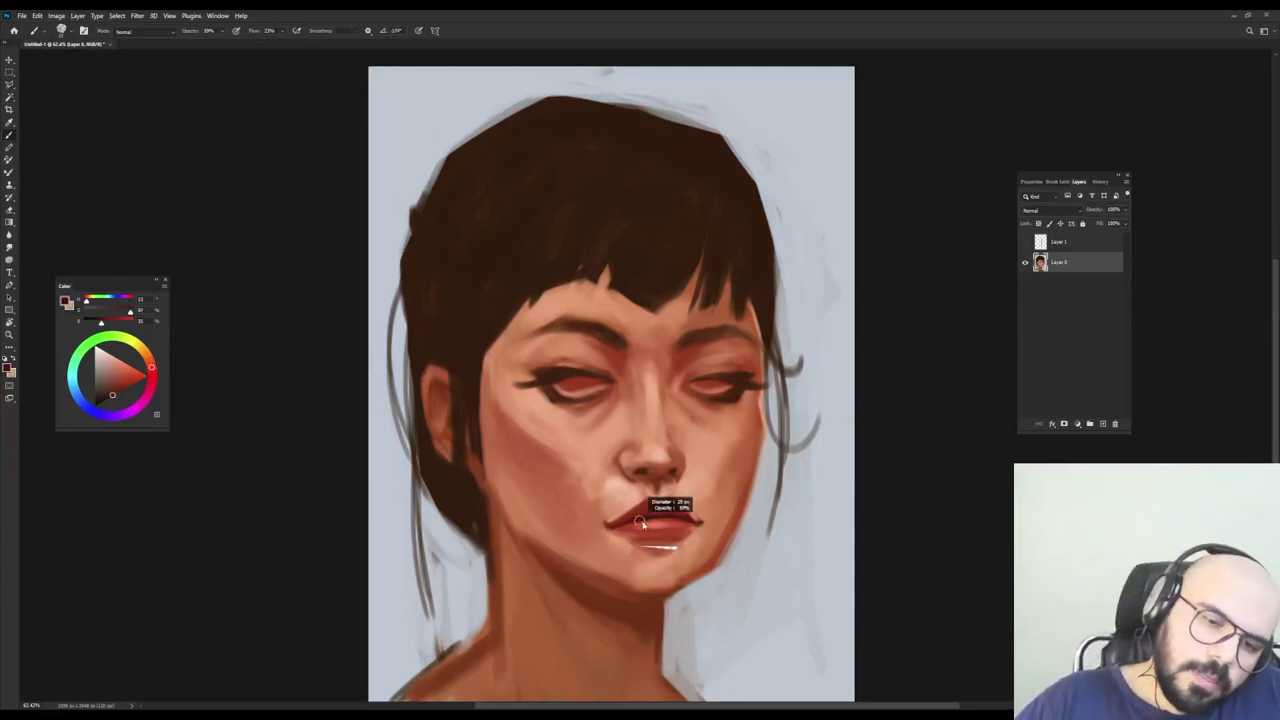
{"action": "left_click", "coordinate": [689, 540], "text": "alt"}
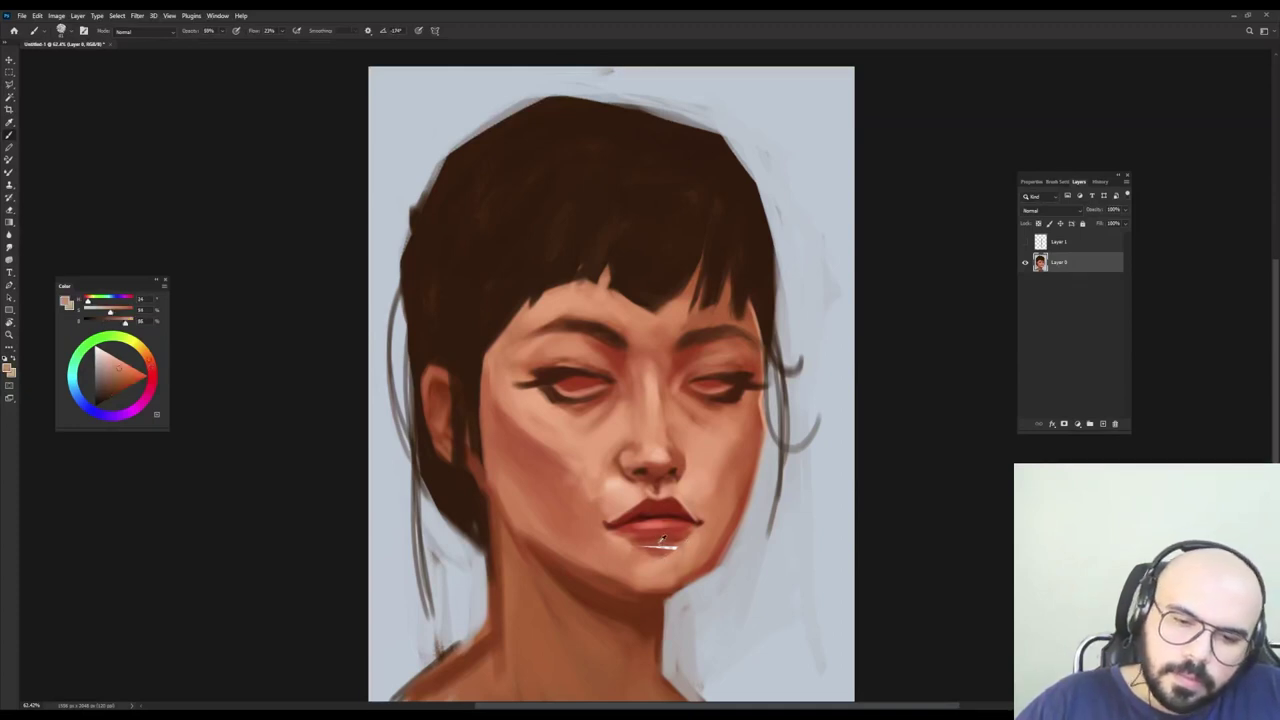
Paint out the white highlight beneath the lower lip using sampled lip shadow and skin tones.
{"action": "left_click", "coordinate": [661, 543], "text": "alt"}
{"action": "left_click_drag", "start_coordinate": [664, 548], "coordinate": [662, 553]}
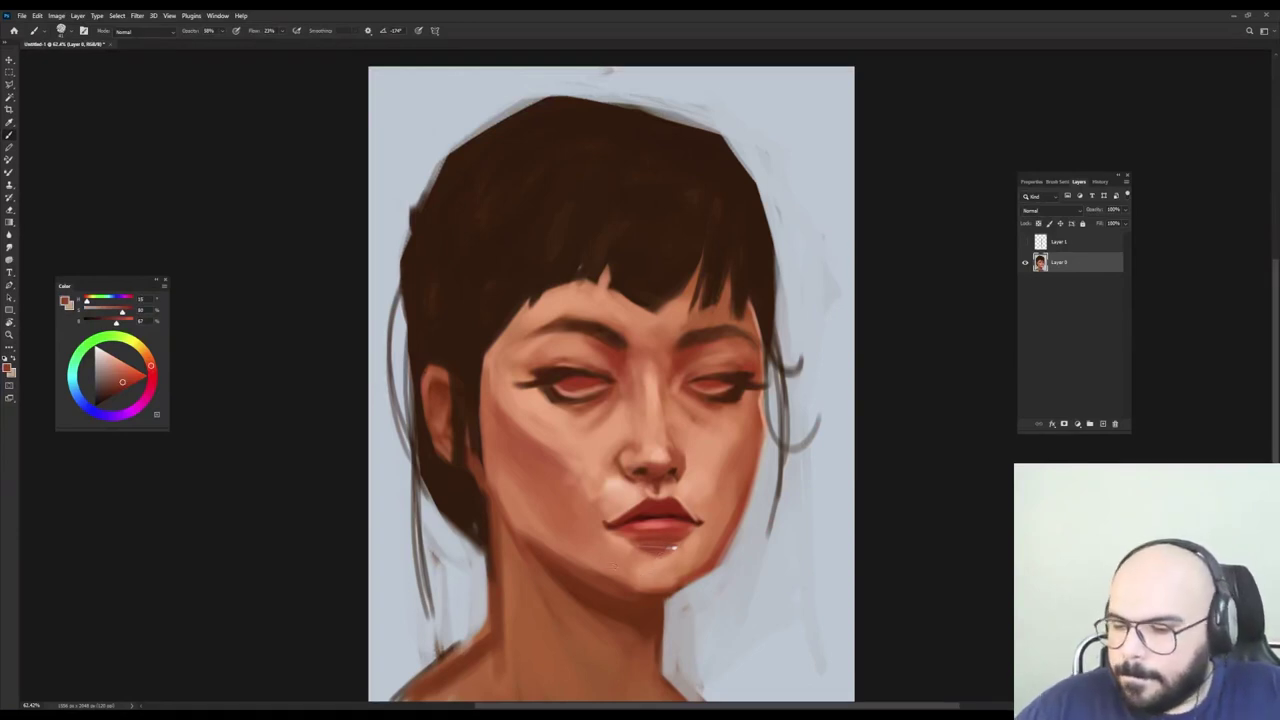
{"action": "mouse_move", "coordinate": [669, 548]}
{"action": "left_mouse_down"}
{"action": "mouse_move", "coordinate": [653, 555]}
{"action": "mouse_move", "coordinate": [671, 548]}
{"action": "left_mouse_up"}
{"action": "left_click", "coordinate": [640, 562], "text": "alt"}
Brighten the chin with a lighter peach tone and blend it into the sampled skin colour near the jaw.
{"action": "right_click", "coordinate": [665, 513], "text": "alt"}
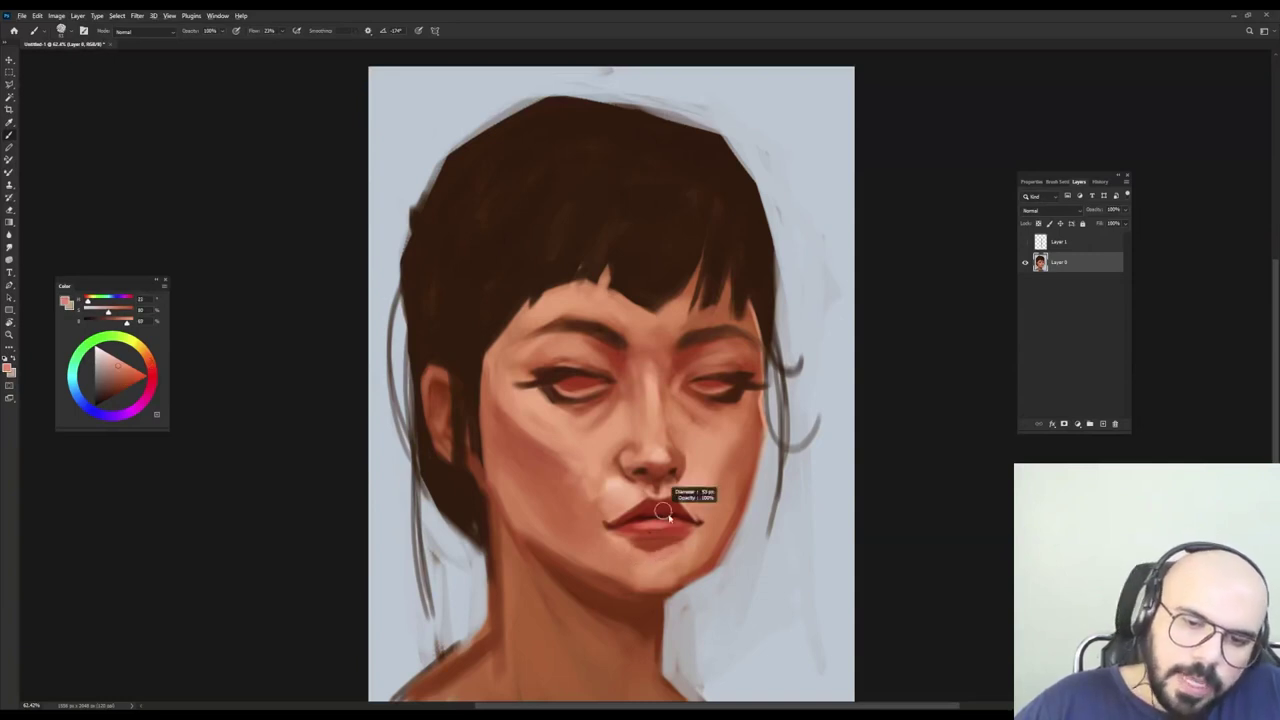
{"action": "left_click", "coordinate": [112, 358]}
{"action": "right_click", "coordinate": [662, 566], "text": "alt"}
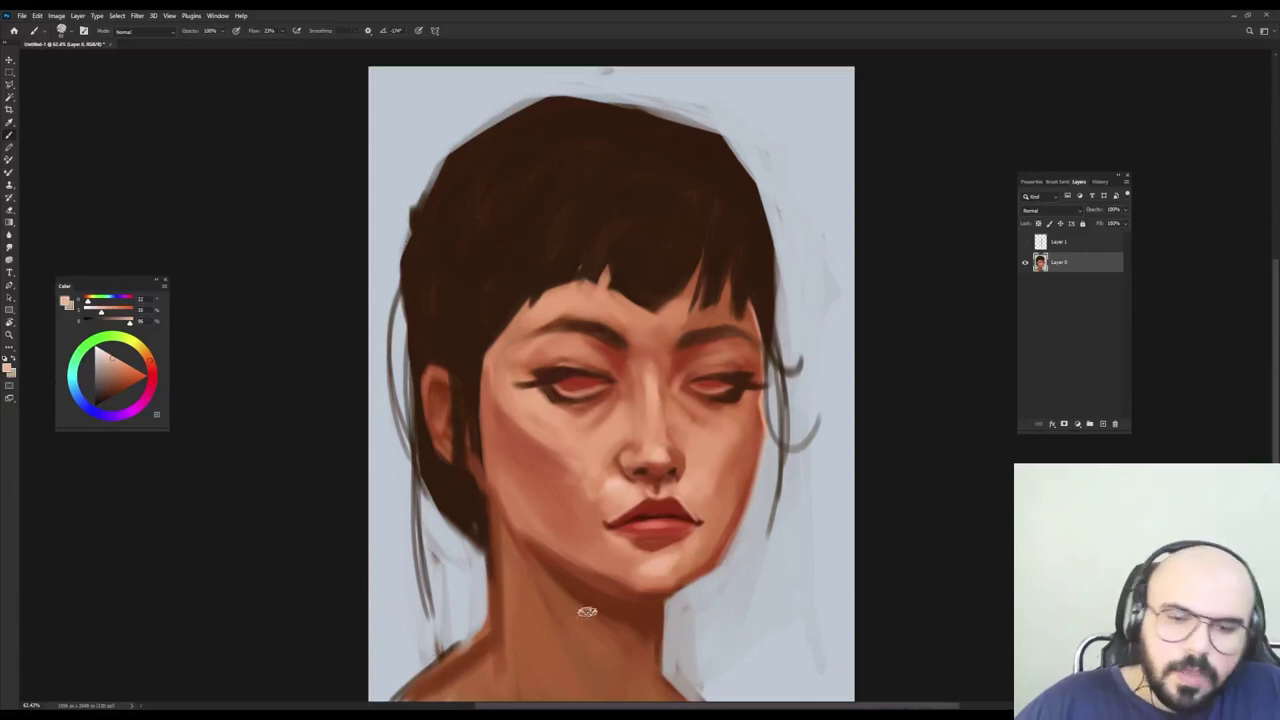
{"action": "left_click", "coordinate": [691, 560], "text": "alt"}
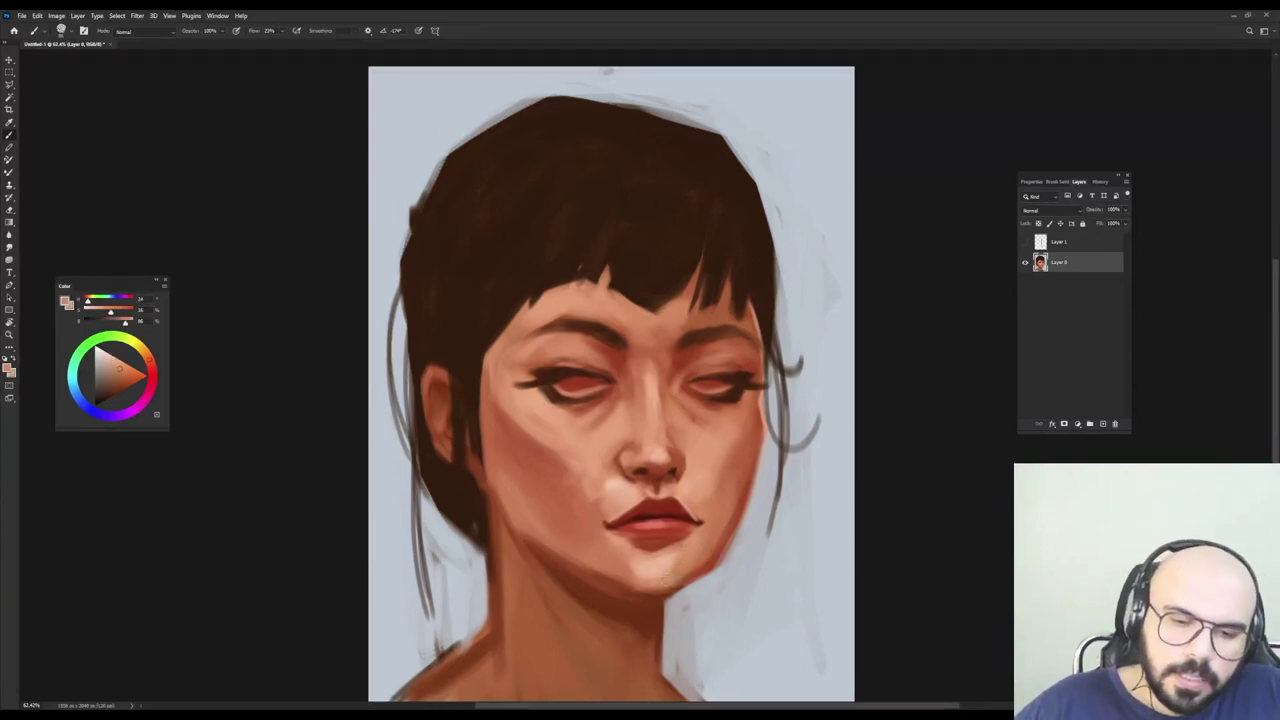
Define the shadow along the lower lip's bottom edge with sampled dark red lip tones.
{"action": "left_click", "coordinate": [645, 509], "text": "alt"}
{"action": "left_click_drag", "start_coordinate": [608, 424], "coordinate": [602, 424]}
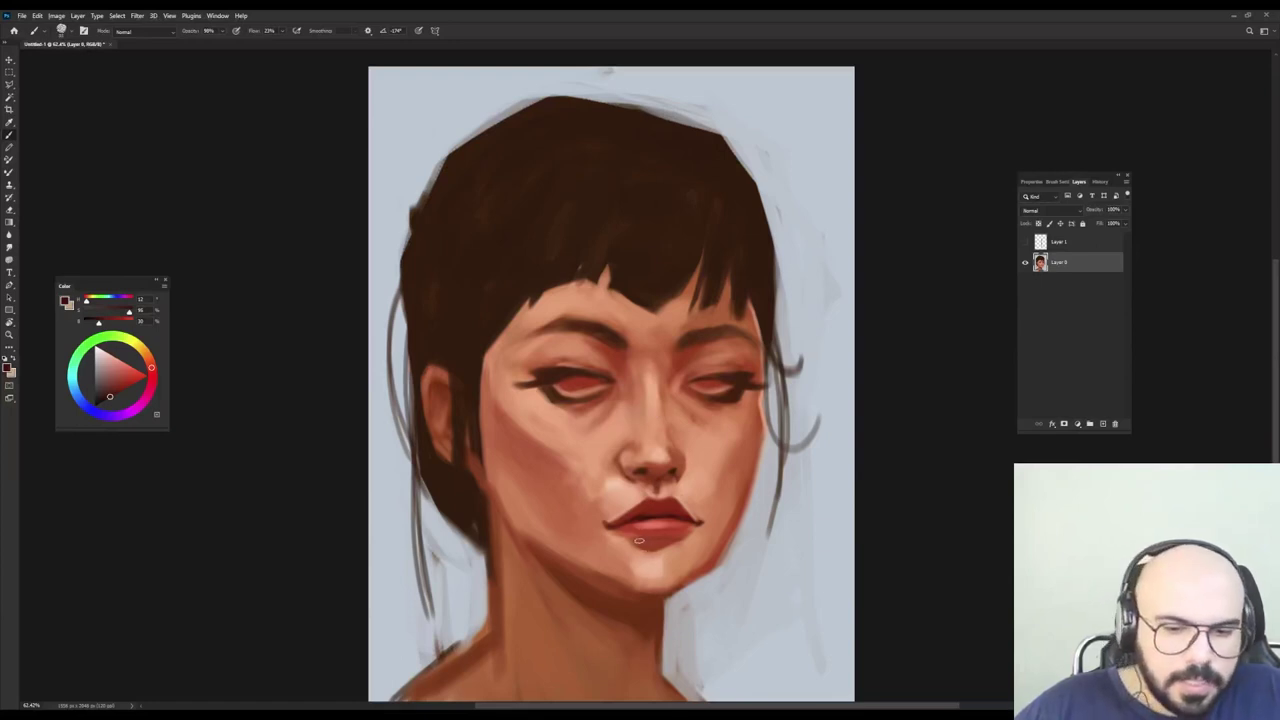
{"action": "left_click", "coordinate": [633, 540], "text": "alt"}
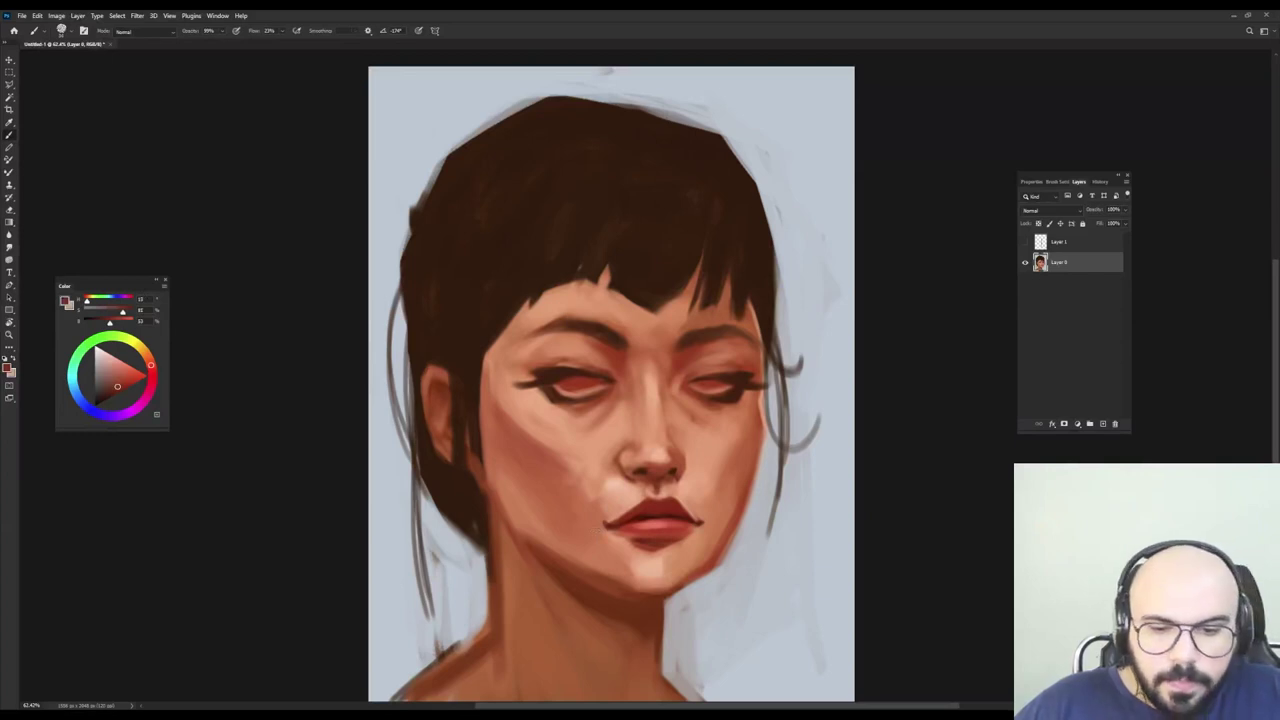
{"action": "mouse_move", "coordinate": [645, 545]}
{"action": "left_mouse_down"}
{"action": "mouse_move", "coordinate": [627, 541]}
{"action": "mouse_move", "coordinate": [680, 536]}
{"action": "left_mouse_up"}
Refine the skin between the lower lip and chin with sampled skin tones at 100% brush opacity.
{"action": "left_click", "coordinate": [648, 551], "text": "alt"}
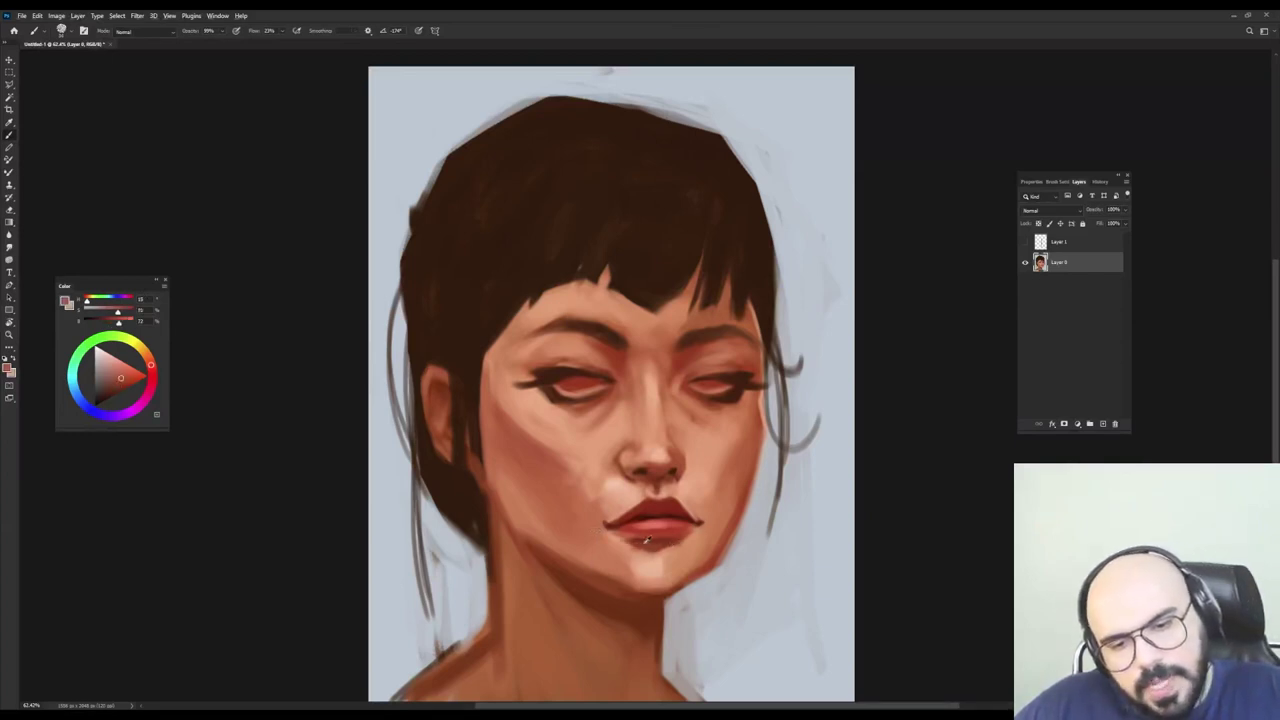
{"action": "key", "text": "0"}
{"action": "left_click", "coordinate": [633, 548], "text": "alt"}
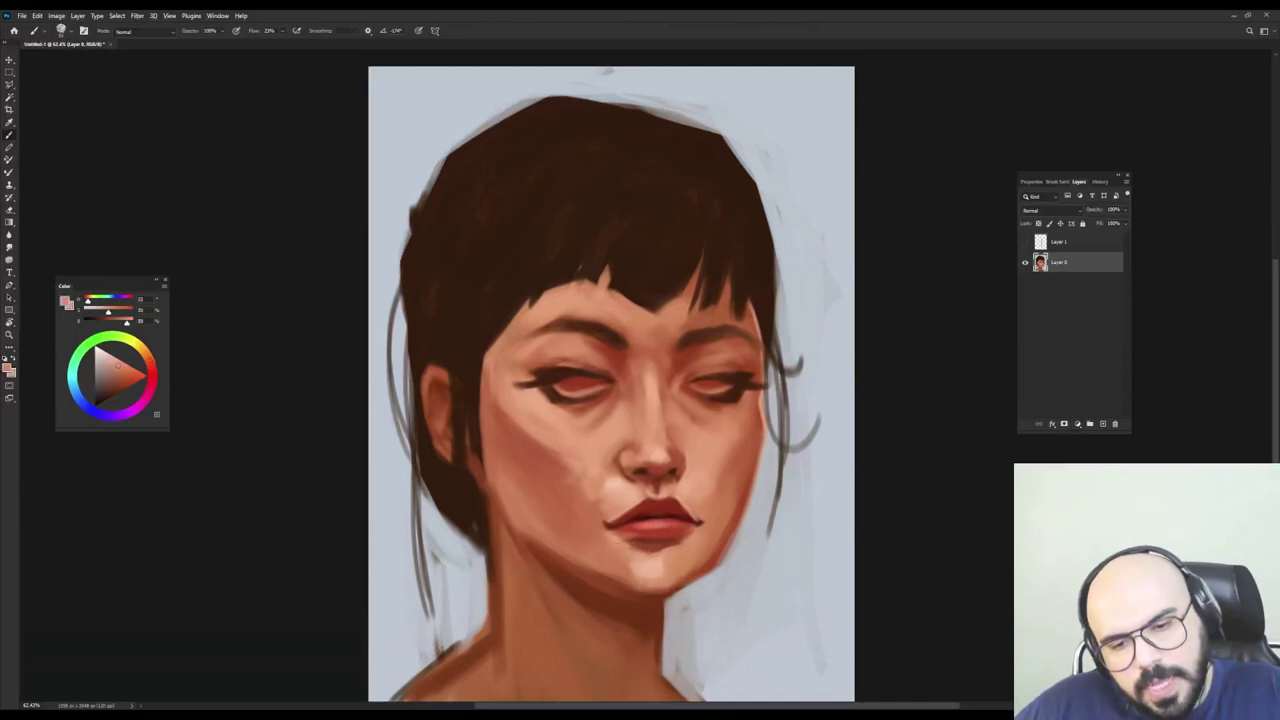
{"action": "left_click", "coordinate": [659, 562], "text": "alt"}
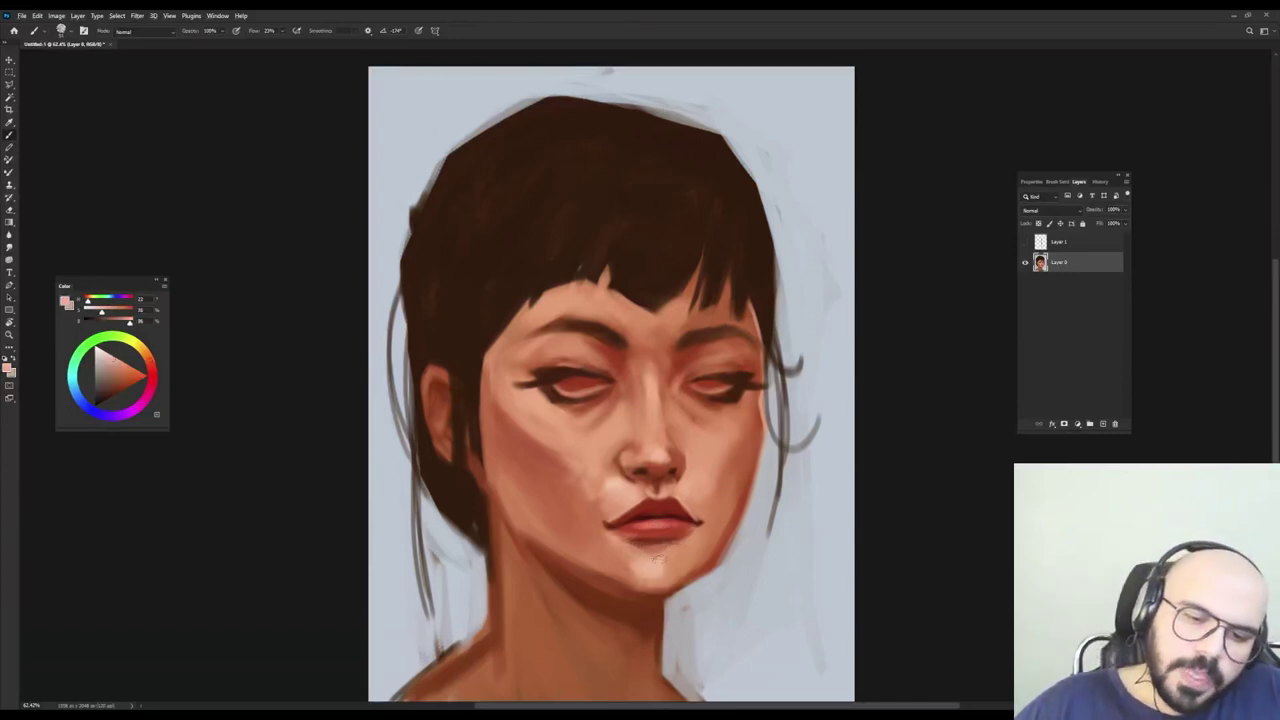
{"action": "mouse_move", "coordinate": [657, 536]}
{"action": "left_mouse_down"}
{"action": "mouse_move", "coordinate": [709, 535]}
{"action": "mouse_move", "coordinate": [634, 543]}
{"action": "mouse_move", "coordinate": [624, 532]}
{"action": "mouse_move", "coordinate": [621, 547]}
{"action": "left_mouse_up"}
Blend the skin below the near mouth corner into the chin with sampled light and mid skin tones.
{"action": "left_click", "coordinate": [616, 498], "text": "alt"}
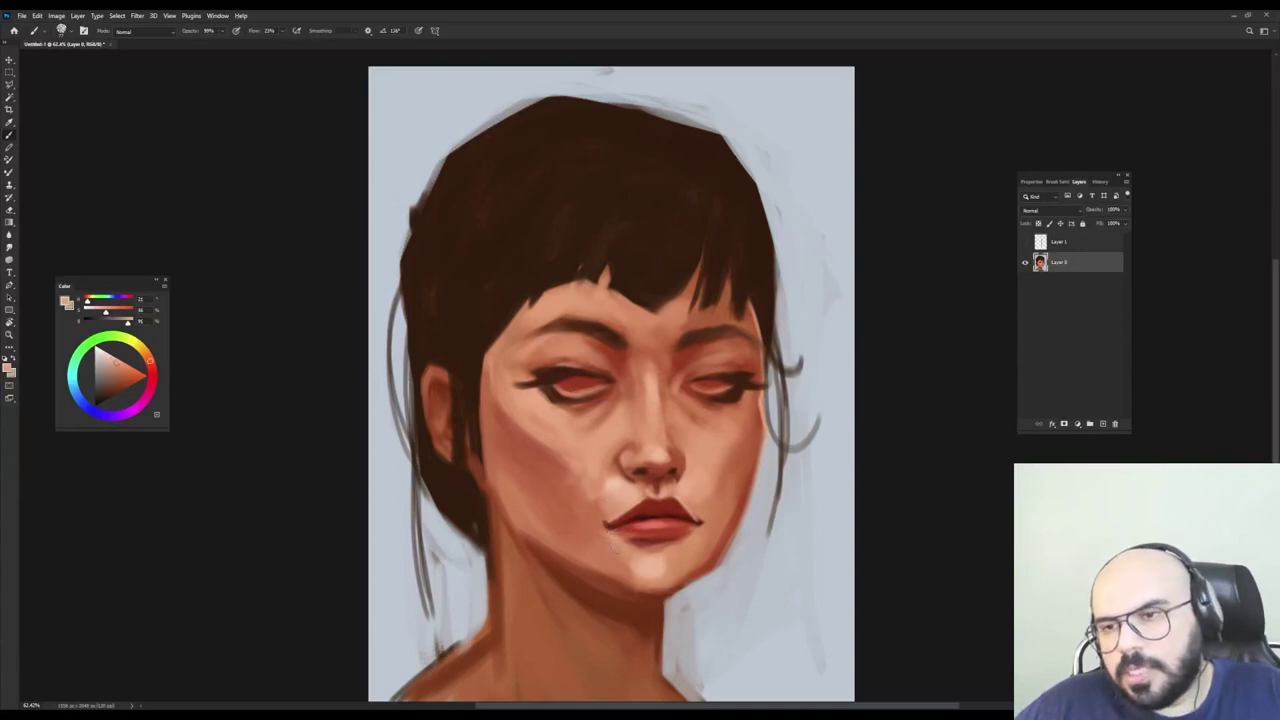
{"action": "left_click", "coordinate": [608, 552], "text": "alt"}
{"action": "left_click", "coordinate": [653, 567], "text": "alt"}
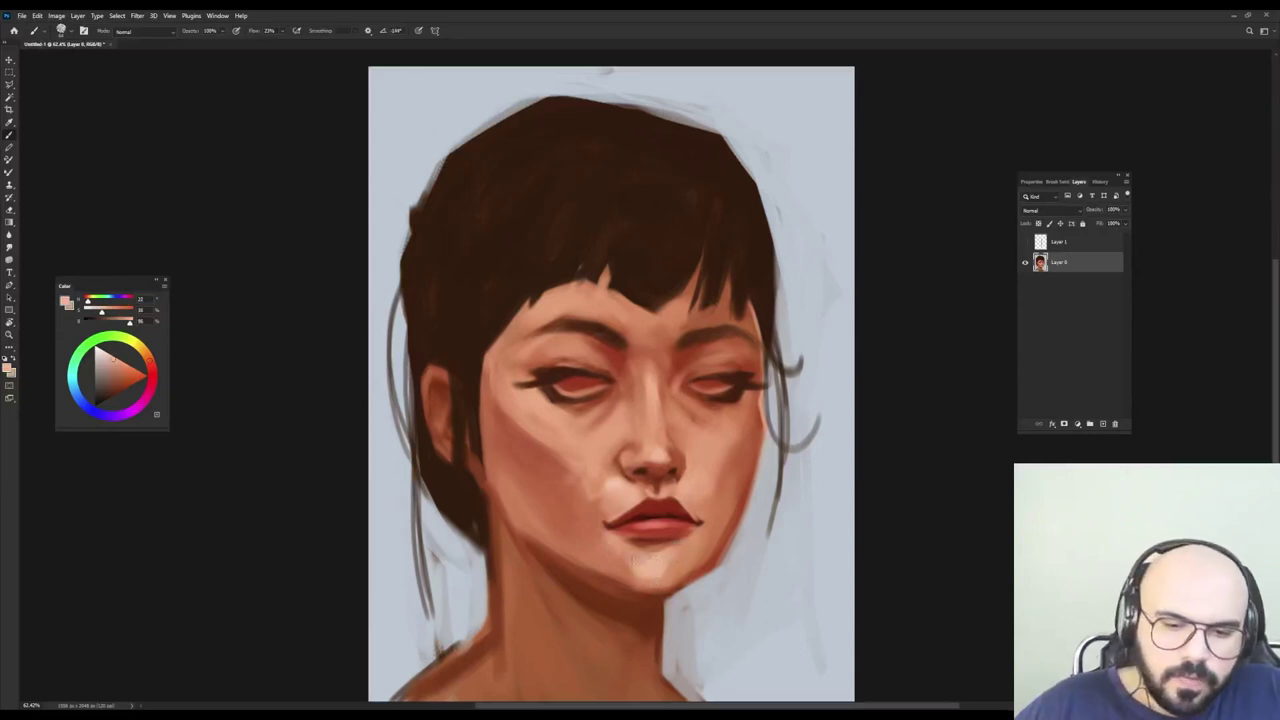
{"action": "right_click", "coordinate": [649, 522], "text": "alt"}
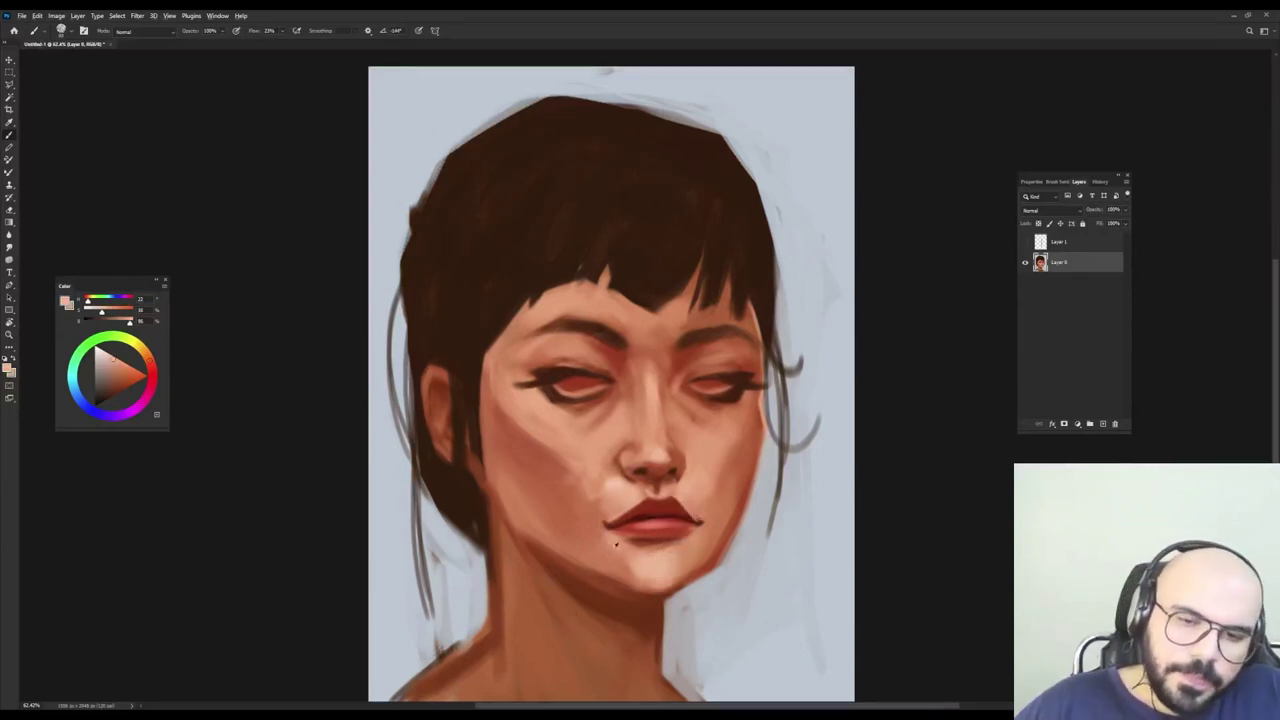
Lighten the lower part of the near cheek towards the jawline with sampled skin tones.
{"action": "left_click", "coordinate": [560, 441], "text": "alt"}
{"action": "right_click", "coordinate": [561, 434], "text": "alt"}
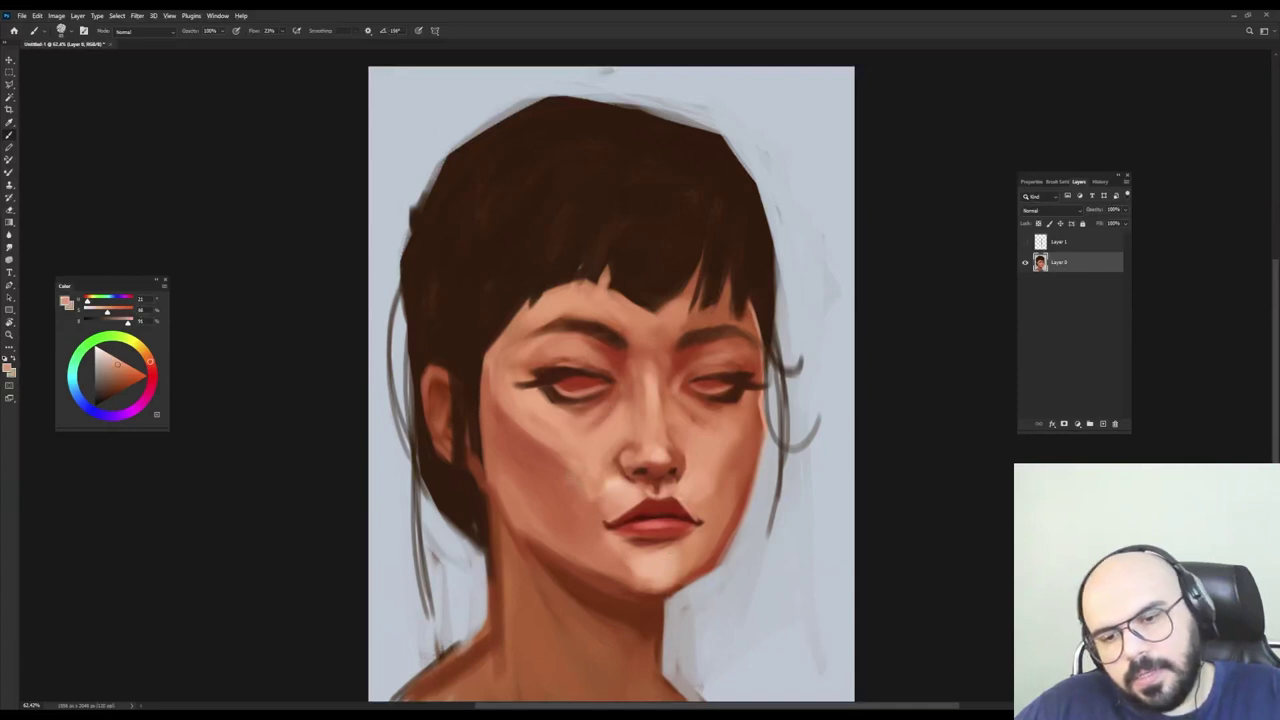
{"action": "right_click", "coordinate": [543, 518], "text": "alt"}
{"action": "left_click_drag", "start_coordinate": [515, 495], "coordinate": [559, 558]}
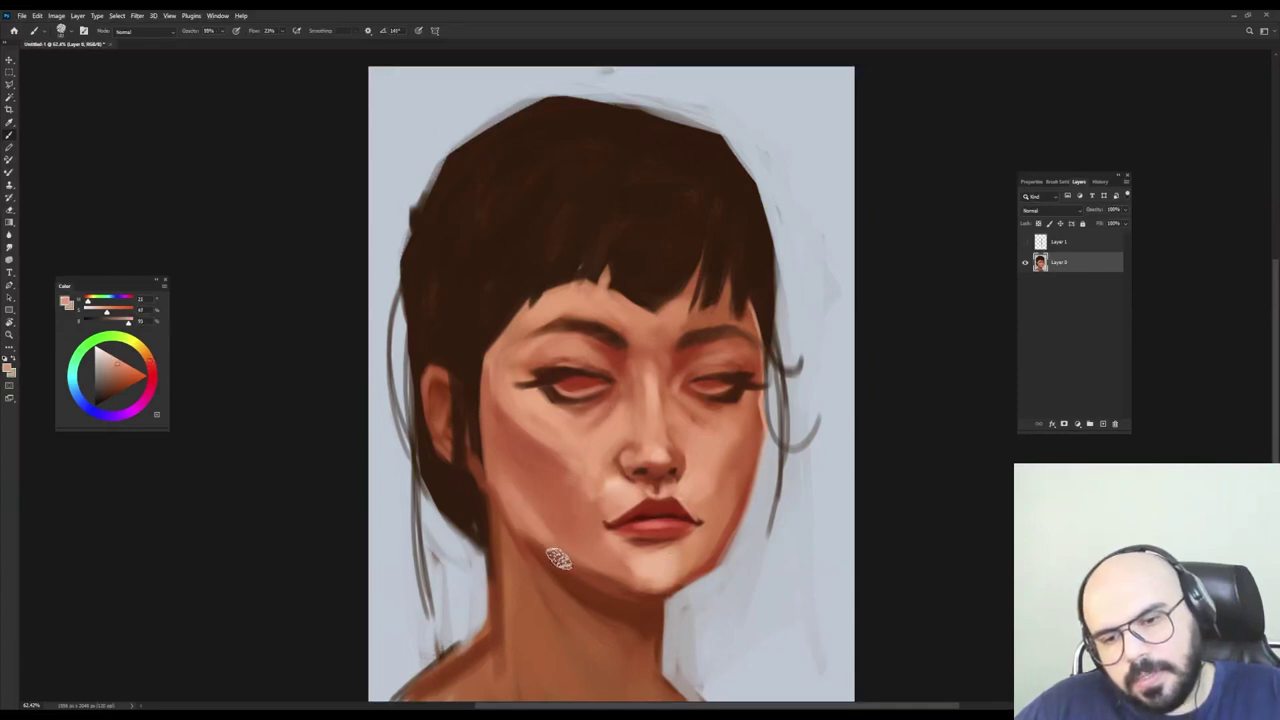
{"action": "left_click", "coordinate": [517, 505], "text": "alt"}
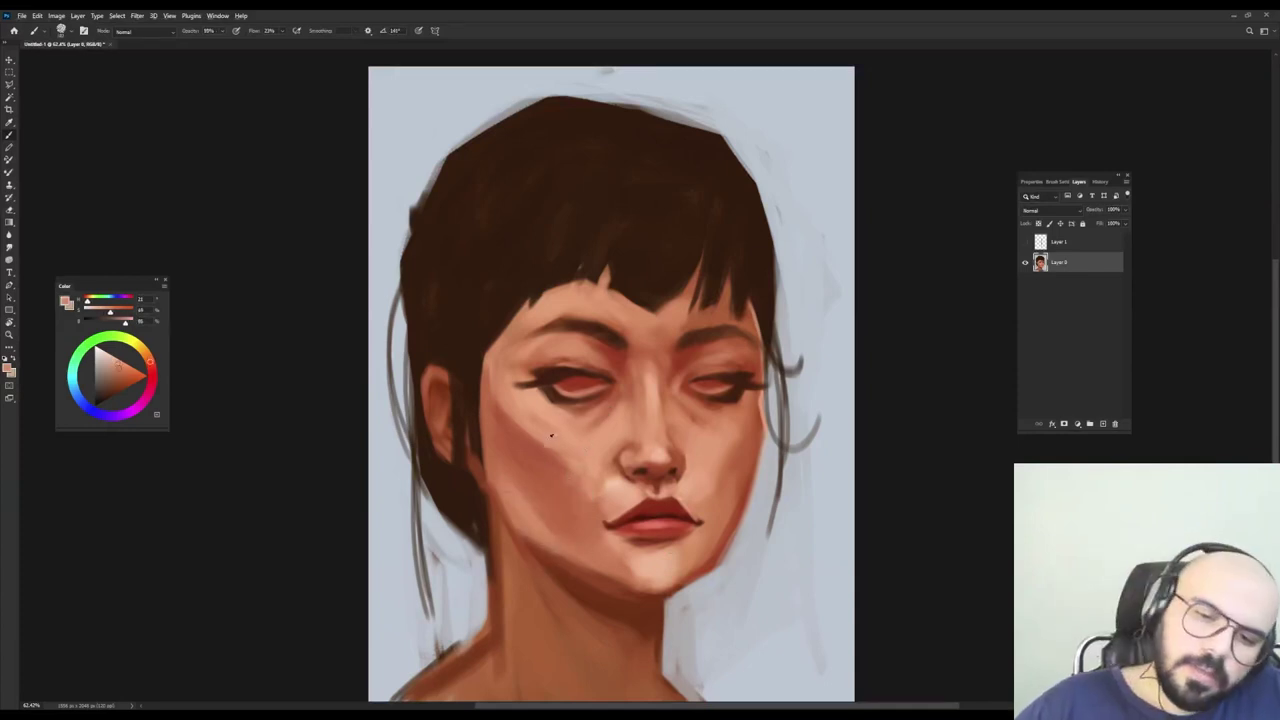
Reshape the near cheek shadow's edge and lighten the skin towards the mouth with sampled cheek tones.
{"action": "left_click", "coordinate": [551, 434], "text": "alt"}
{"action": "mouse_move", "coordinate": [543, 442]}
{"action": "left_mouse_down"}
{"action": "mouse_move", "coordinate": [590, 478]}
{"action": "mouse_move", "coordinate": [578, 478]}
{"action": "left_mouse_up"}
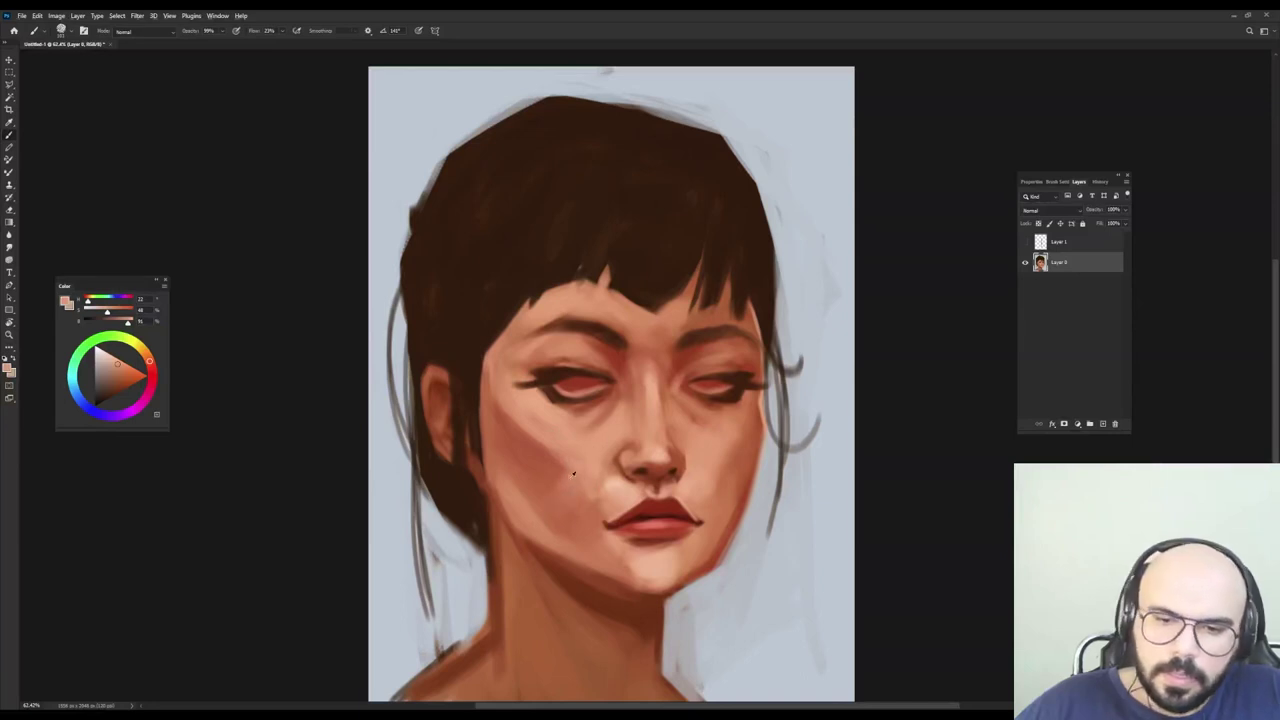
{"action": "left_click", "coordinate": [586, 441], "text": "alt"}
{"action": "left_click", "coordinate": [602, 496], "text": "alt"}
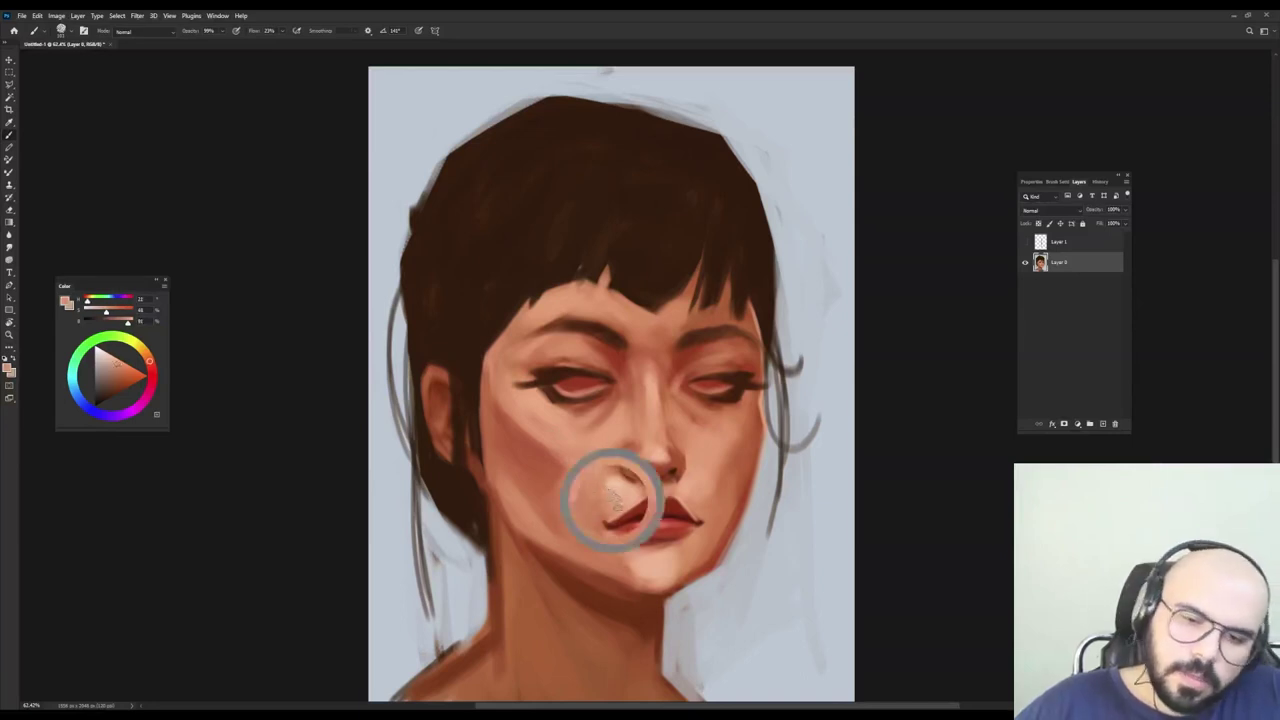
Smooth the far cheek beside the nose and mouth with sampled light skin tones.
{"action": "left_click", "coordinate": [694, 492], "text": "alt"}
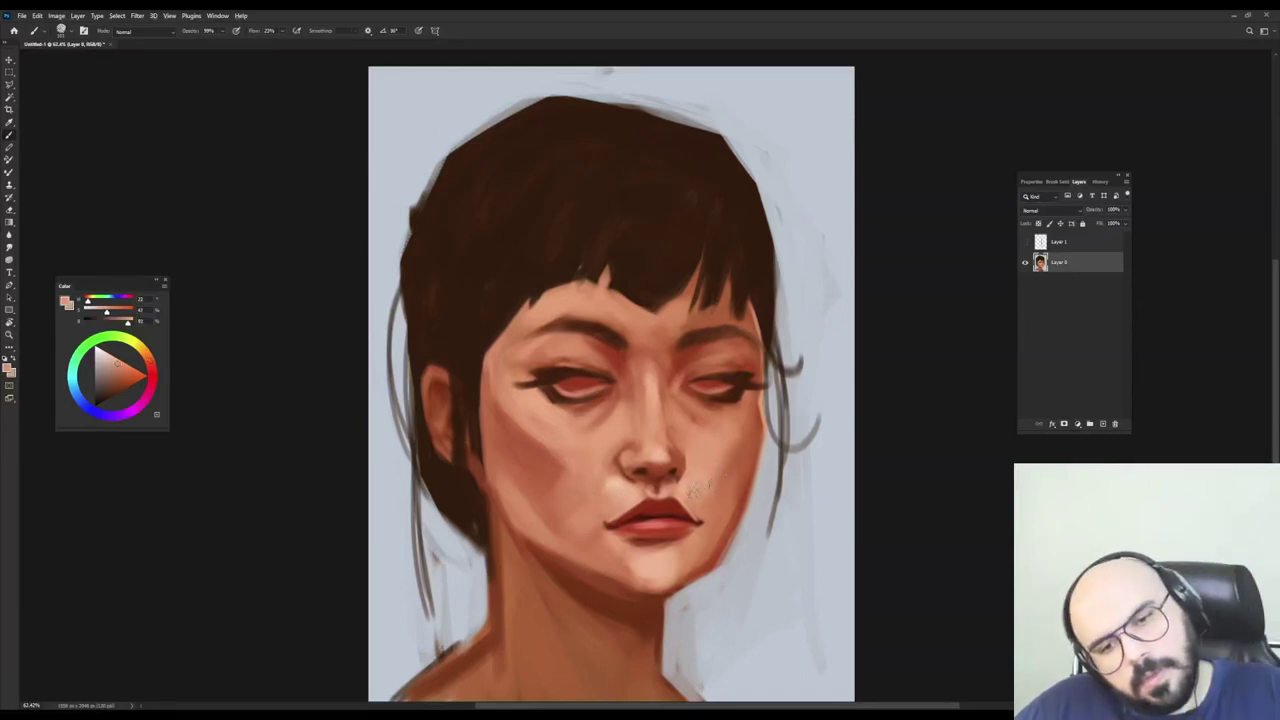
{"action": "left_click_drag", "start_coordinate": [700, 493], "coordinate": [714, 508]}
{"action": "left_click", "coordinate": [696, 463], "text": "alt"}
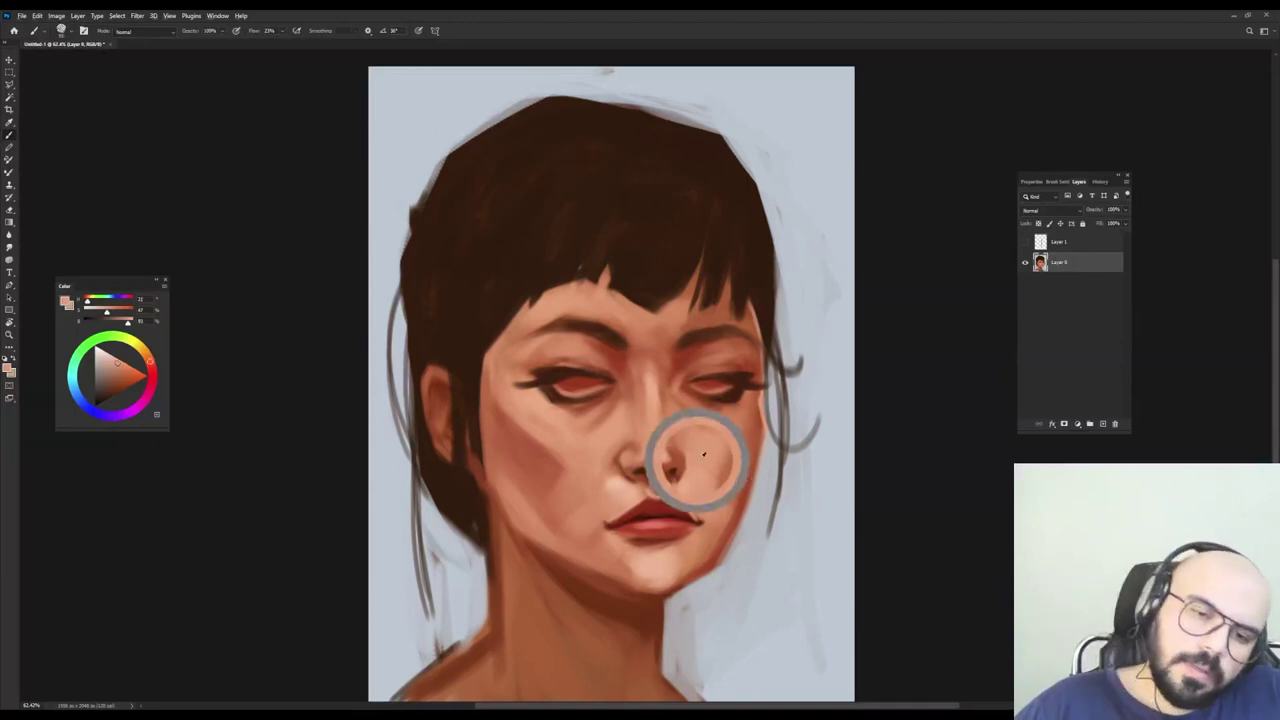
{"action": "key", "text": "5"}
{"action": "key", "text": "9"}
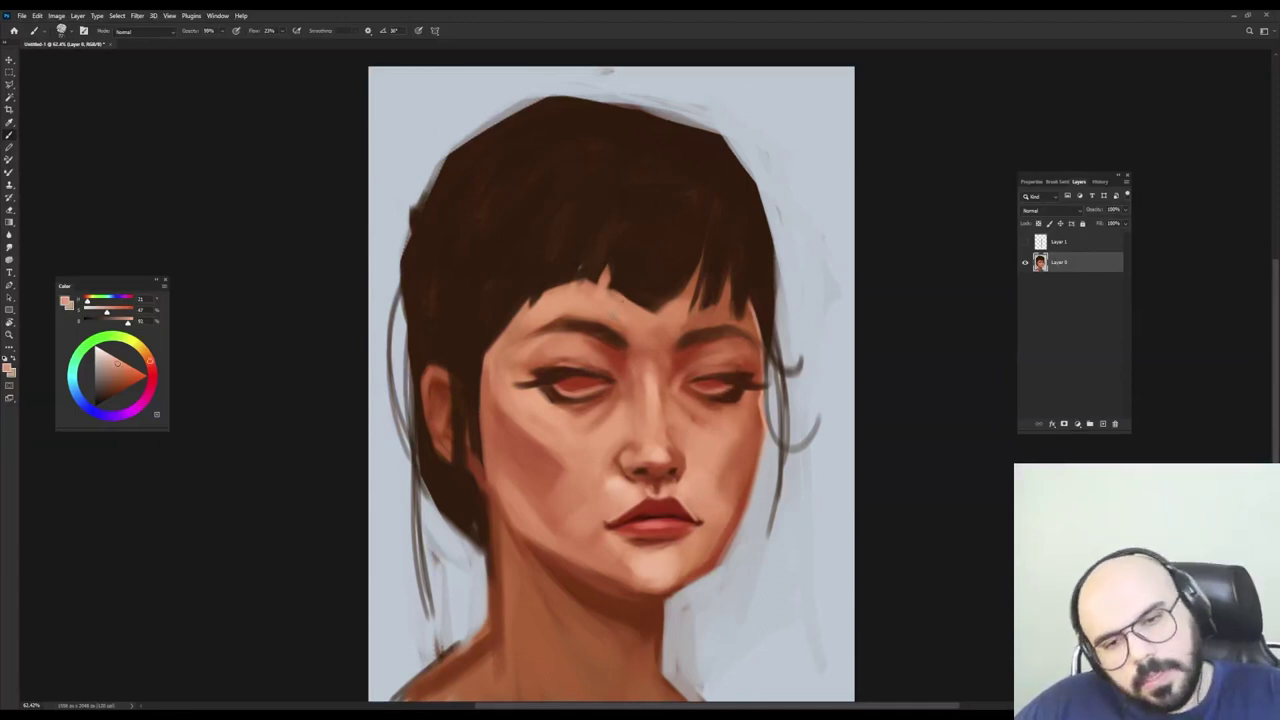
Clean up the eyebrows' shapes and edges using sampled forehead skin and dark brow tones.
{"action": "left_click", "coordinate": [611, 311], "text": "alt"}
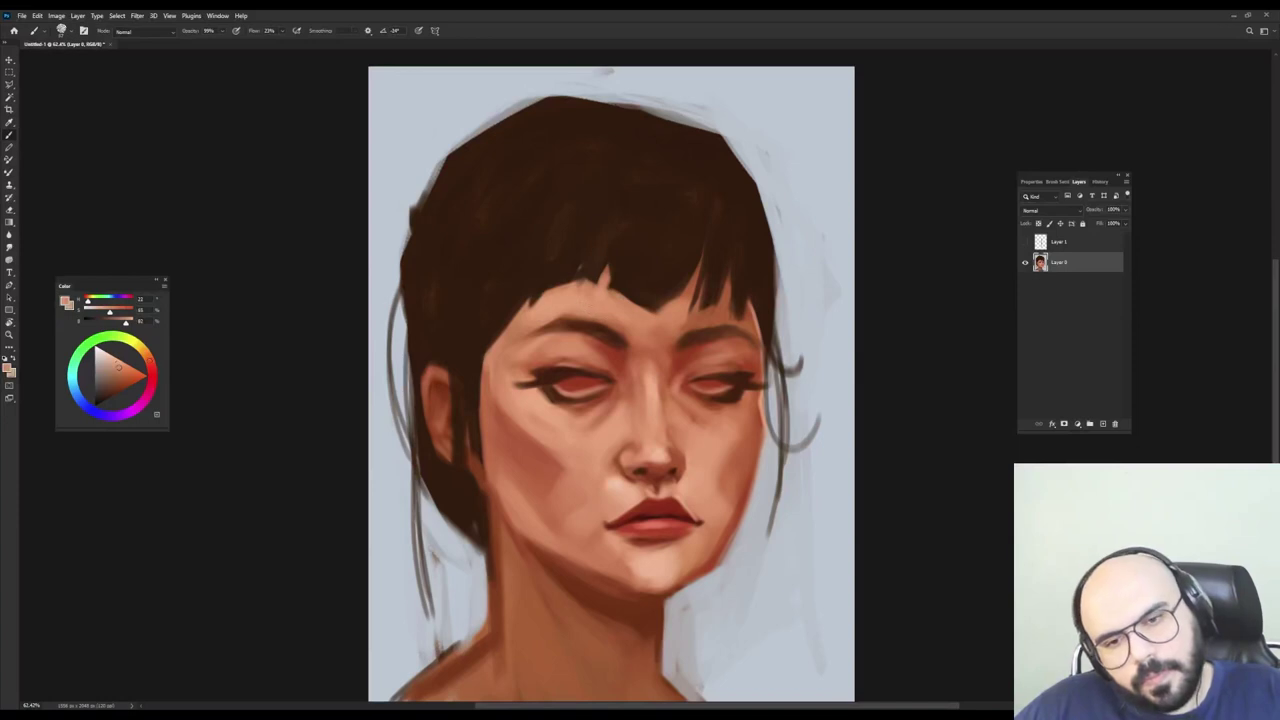
{"action": "left_click_drag", "start_coordinate": [587, 321], "coordinate": [618, 325]}
{"action": "left_click", "coordinate": [620, 331], "text": "alt"}
{"action": "left_click", "coordinate": [592, 300], "text": "alt"}
{"action": "left_click", "coordinate": [692, 336], "text": "alt"}
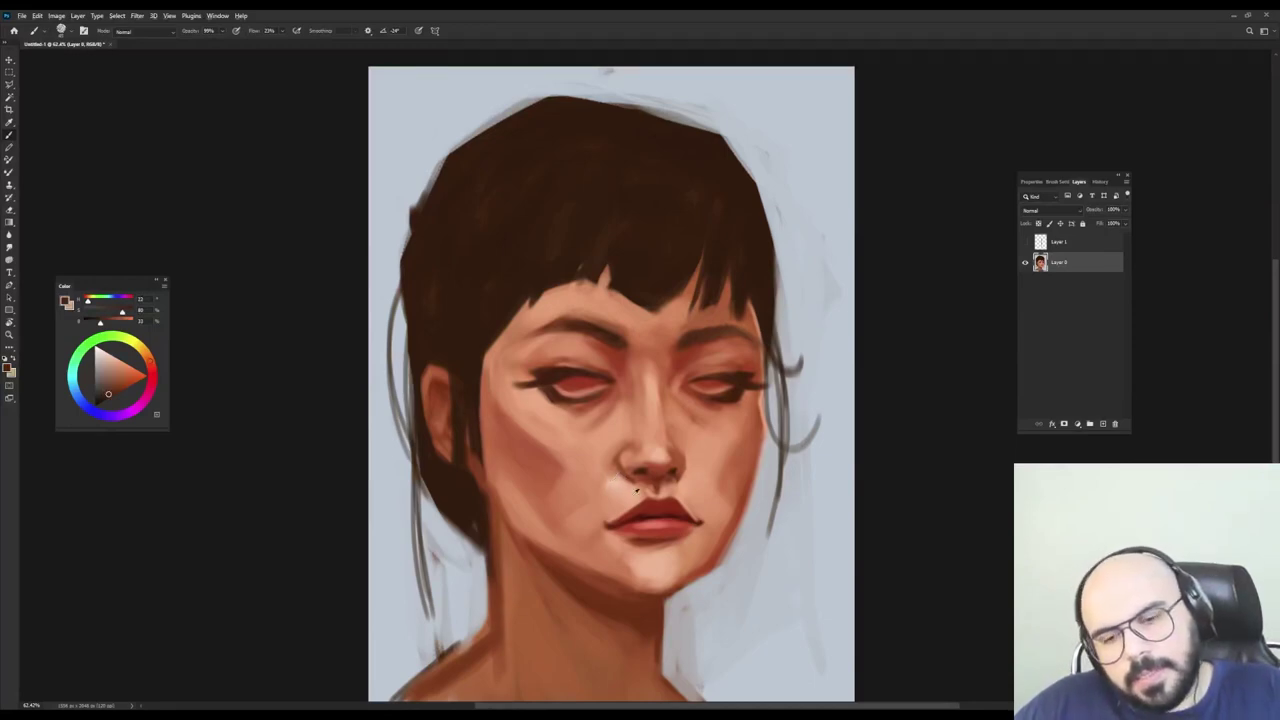
Repaint the whites of both eyes with a pale skin tone sampled from above the upper lip.
{"action": "left_click", "coordinate": [632, 488], "text": "alt"}
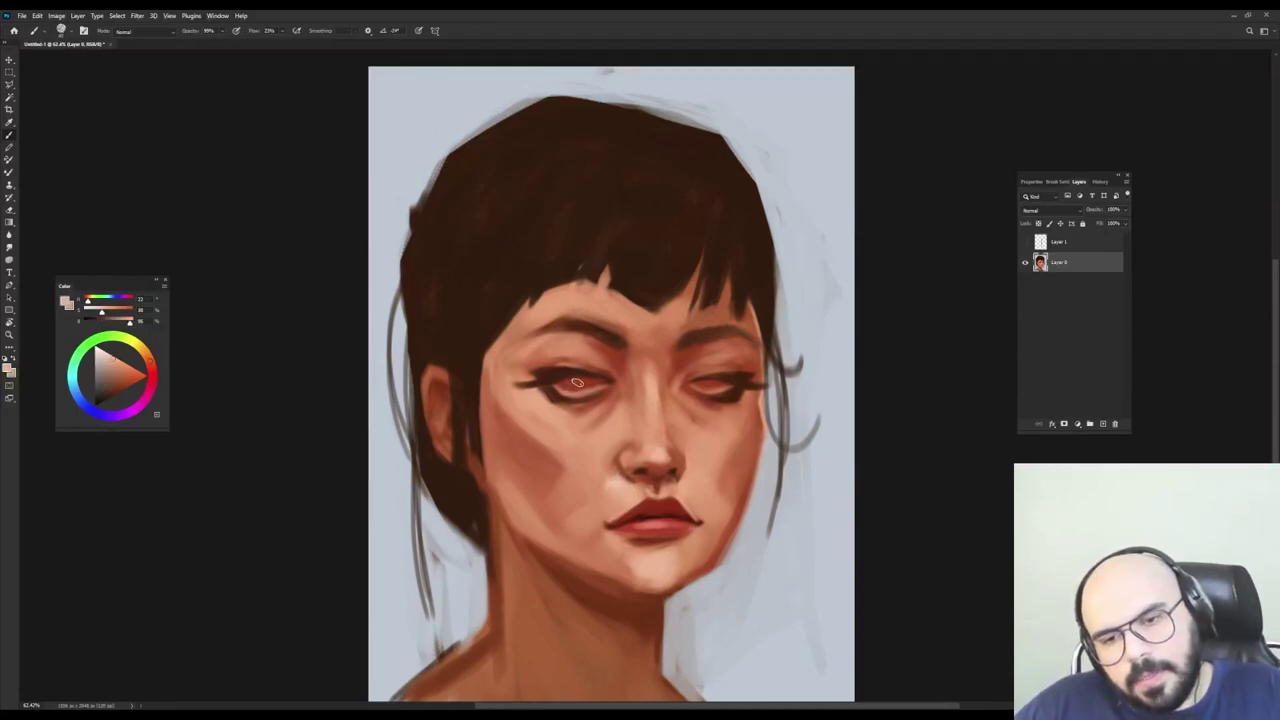
{"action": "mouse_move", "coordinate": [577, 382]}
{"action": "left_mouse_down"}
{"action": "mouse_move", "coordinate": [565, 385]}
{"action": "mouse_move", "coordinate": [594, 381]}
{"action": "mouse_move", "coordinate": [566, 386]}
{"action": "left_mouse_up"}
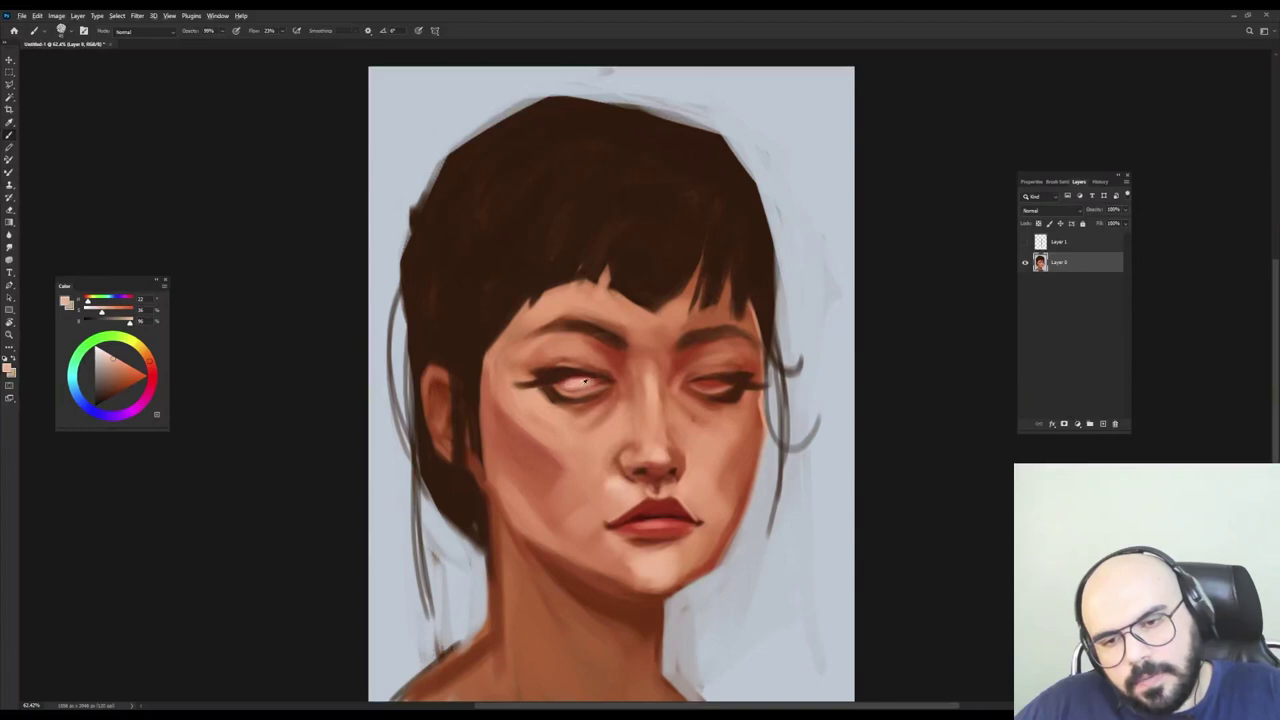
{"action": "left_click", "coordinate": [585, 381], "text": "alt"}
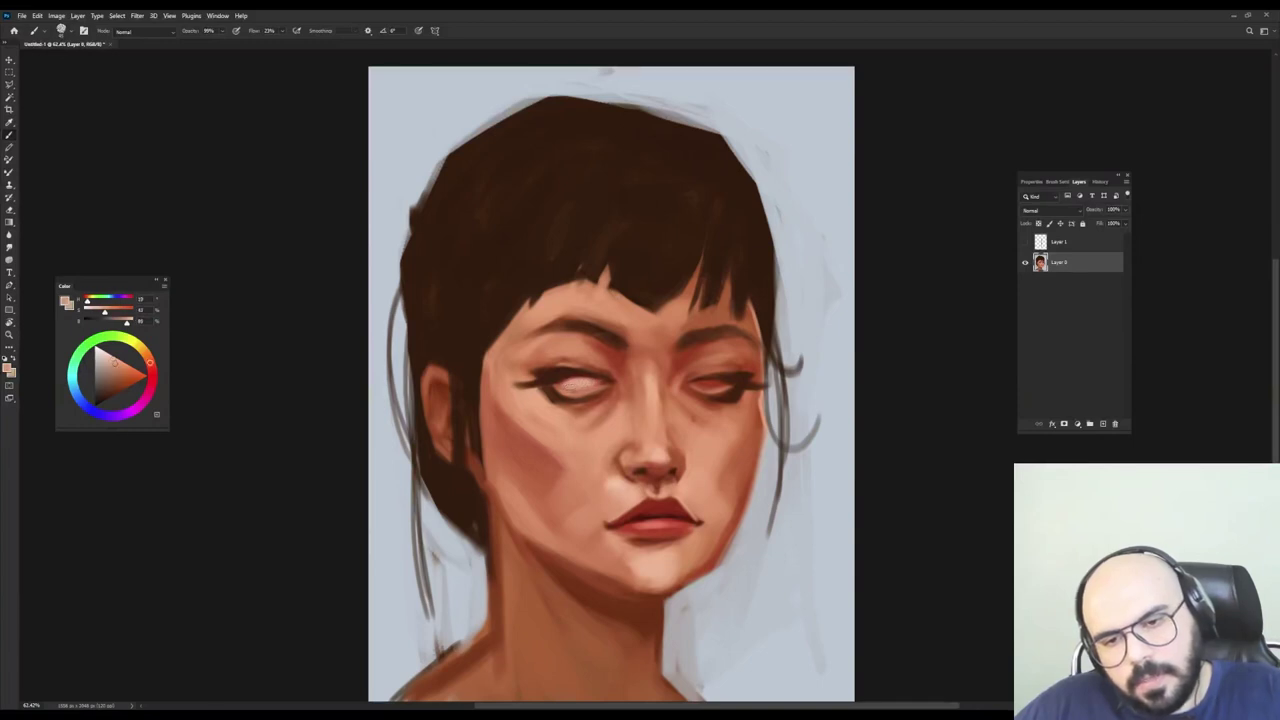
{"action": "left_click_drag", "start_coordinate": [702, 389], "coordinate": [727, 384]}
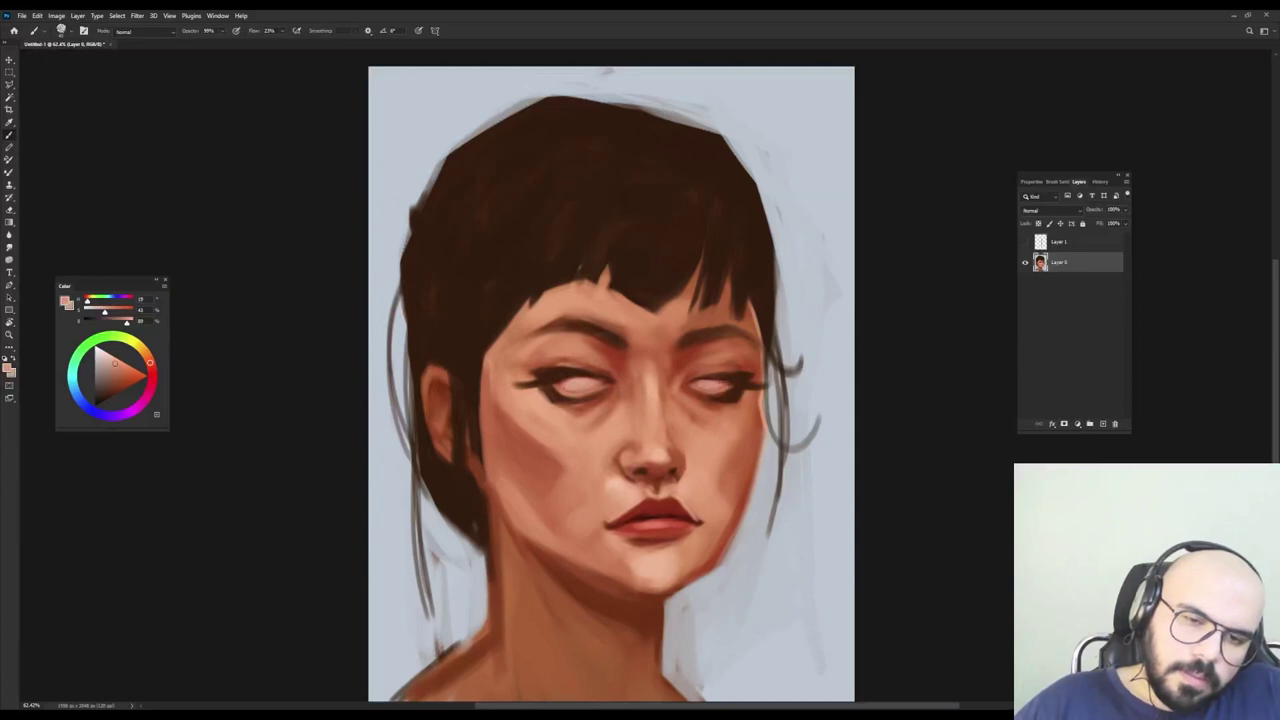
{"action": "left_click", "coordinate": [569, 388], "text": "alt"}
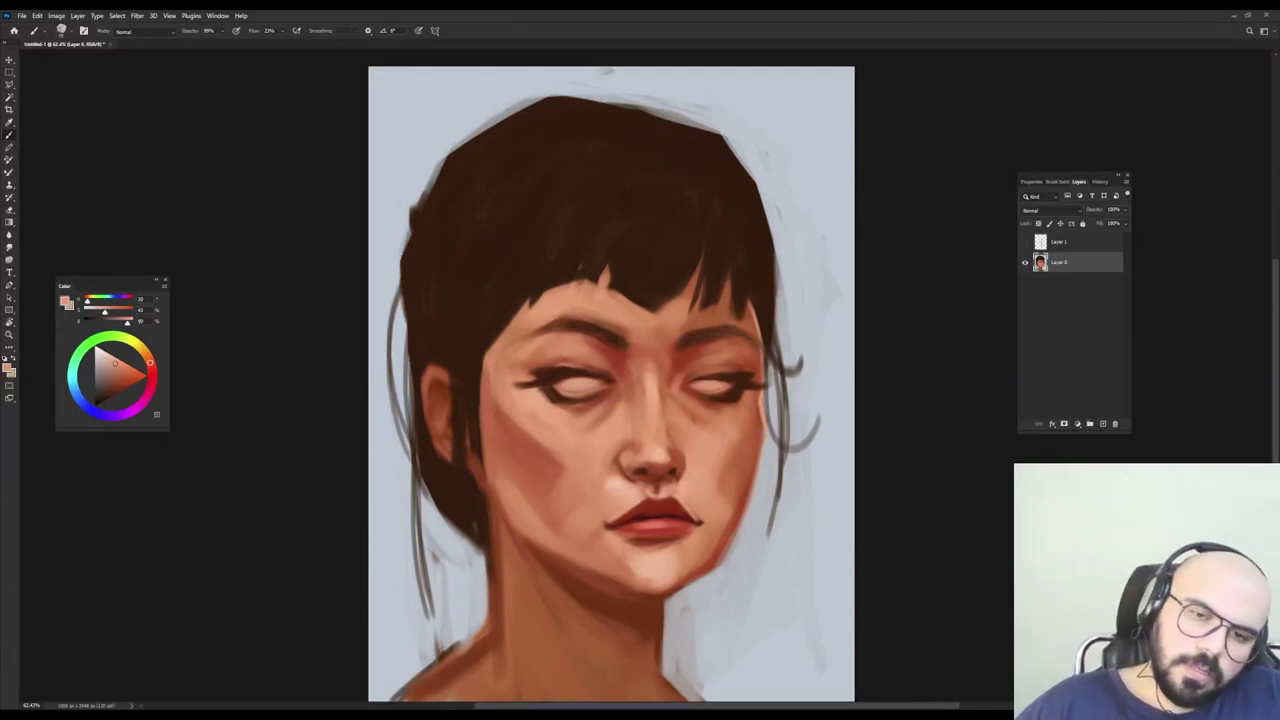
Paint dark irises in both eyes with dark brown sampled from the hair fringe.
{"action": "left_click", "coordinate": [632, 277], "text": "alt"}
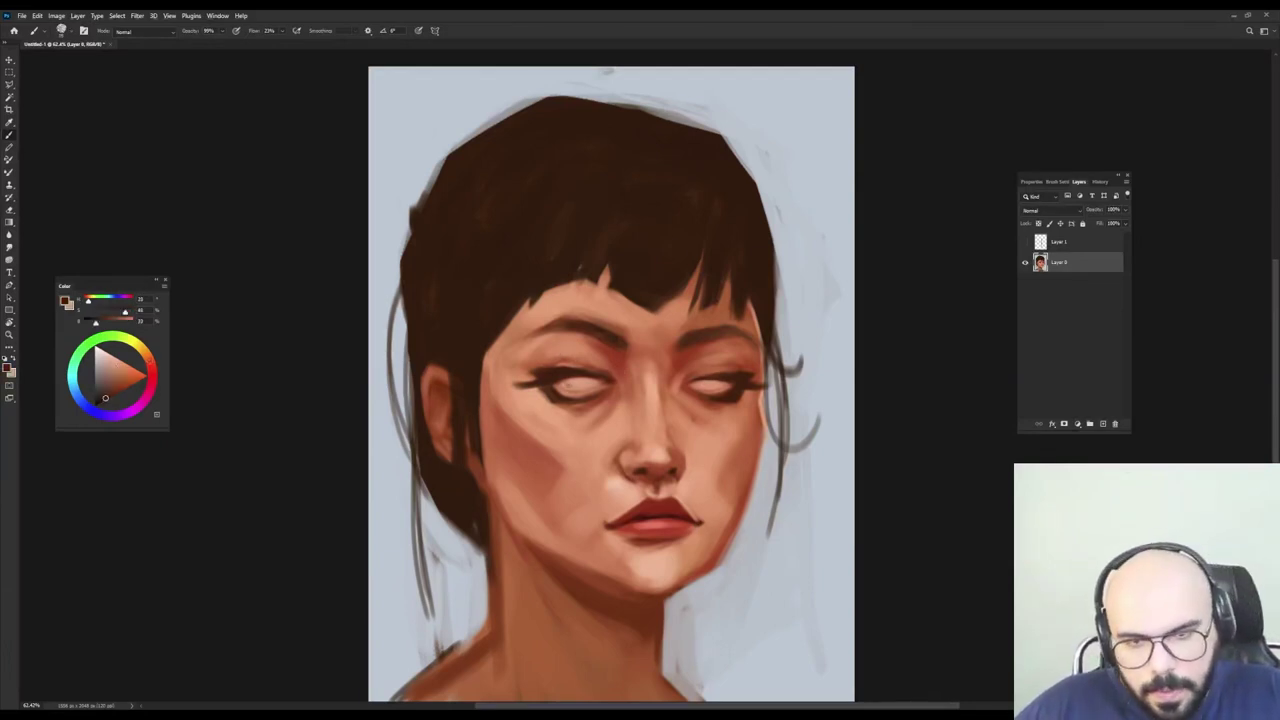
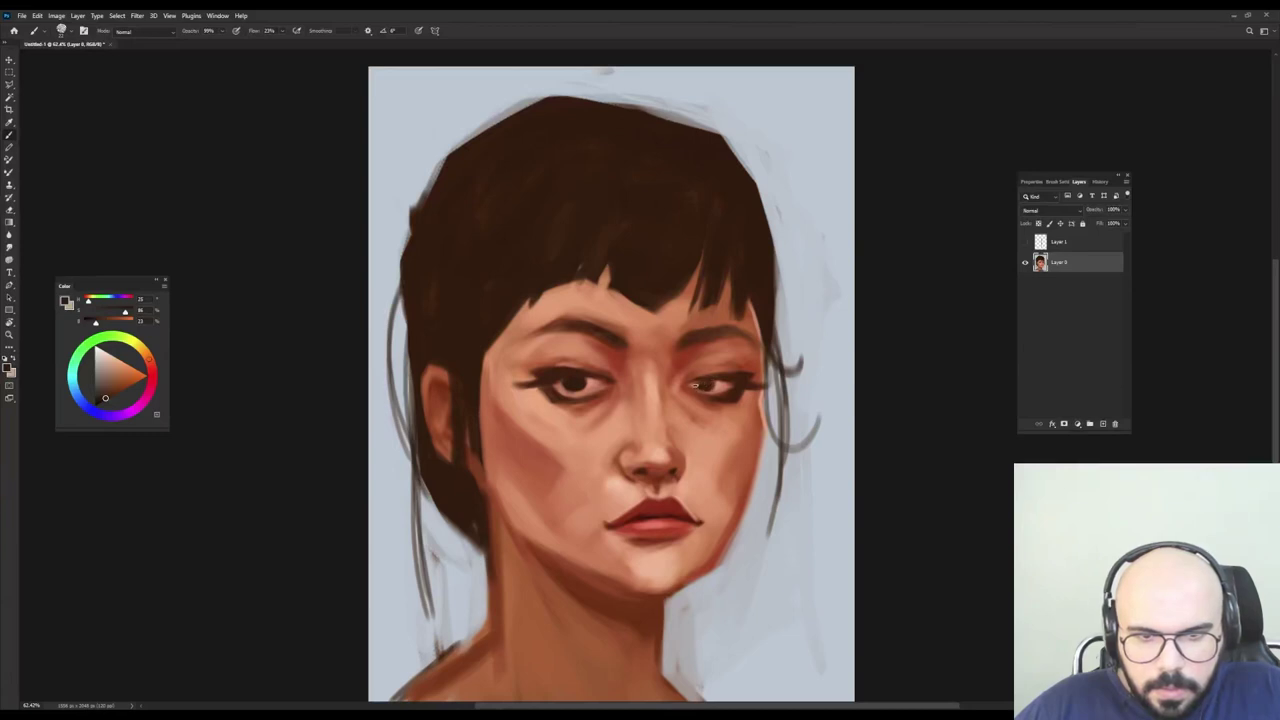
{"action": "left_click_drag", "start_coordinate": [697, 385], "coordinate": [705, 391]}
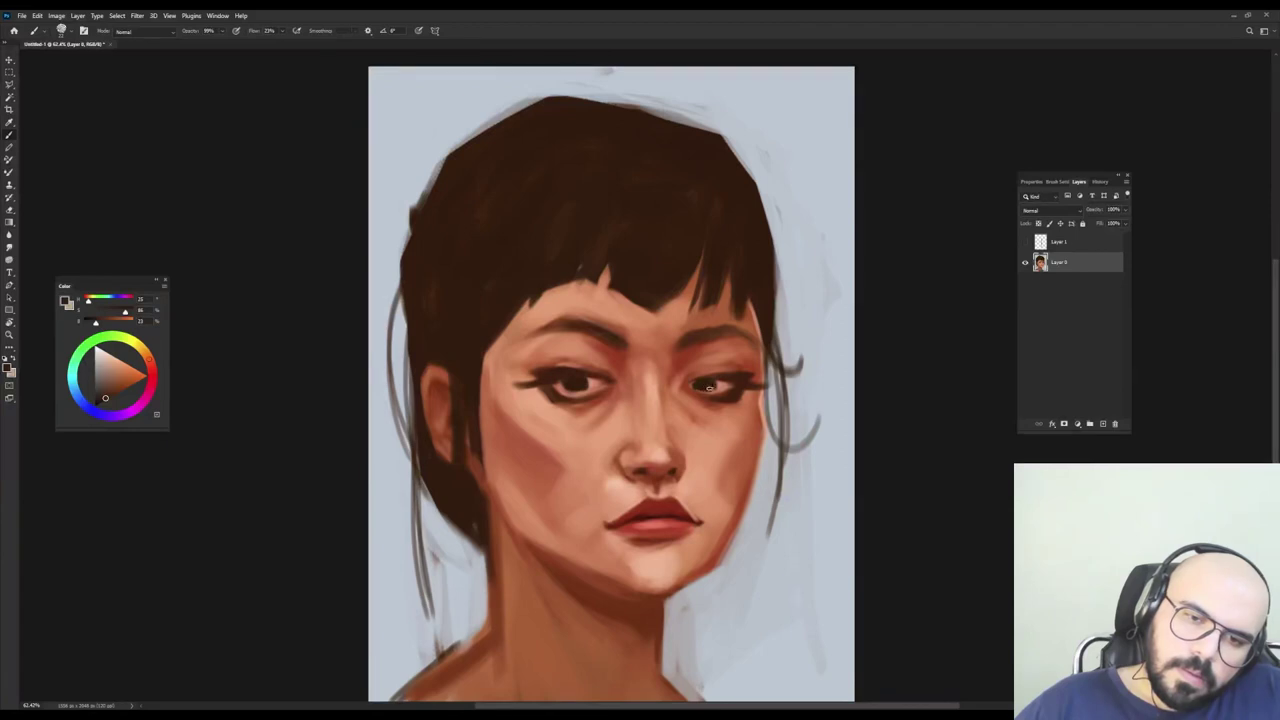
{"action": "left_click_drag", "start_coordinate": [648, 379], "coordinate": [662, 379]}
Refine the hair edge beside the ear and near cheek with dark browns sampled from the hair.
{"action": "left_click", "coordinate": [519, 233], "text": "alt"}
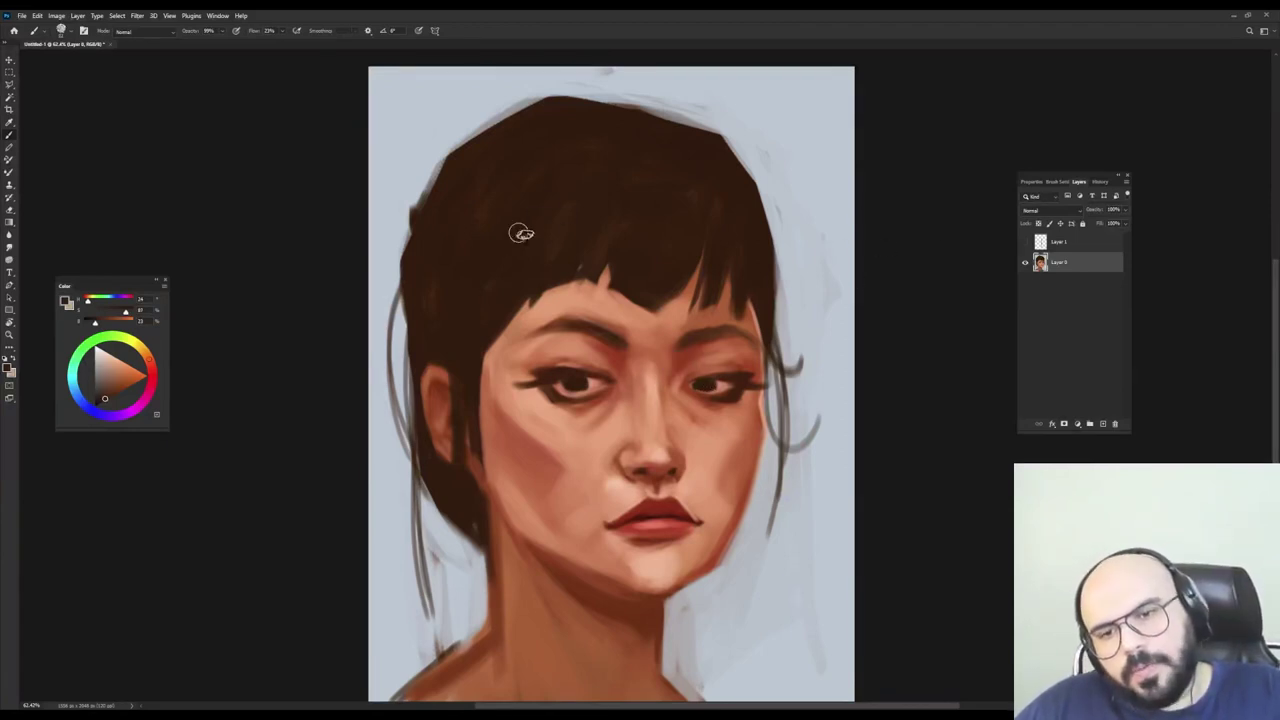
{"action": "left_click", "coordinate": [523, 231], "text": "alt"}
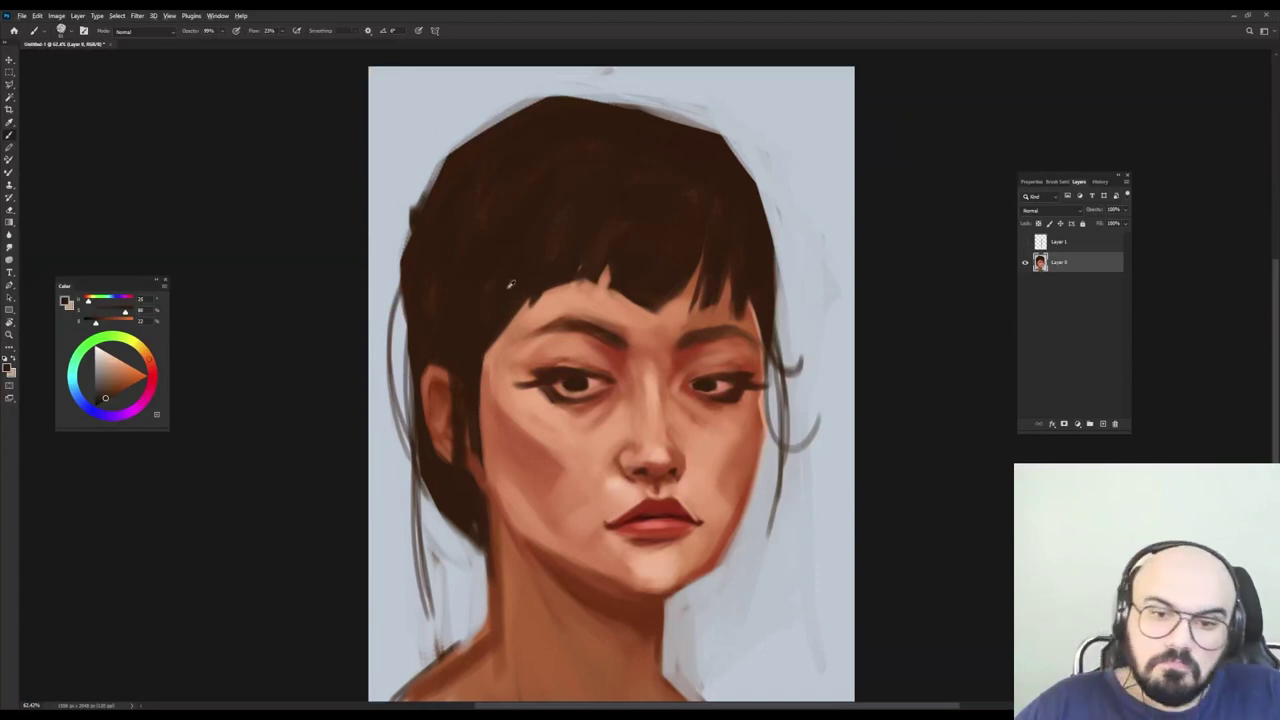
{"action": "left_click", "coordinate": [488, 472], "text": "alt"}
{"action": "left_click", "coordinate": [473, 479], "text": "alt"}
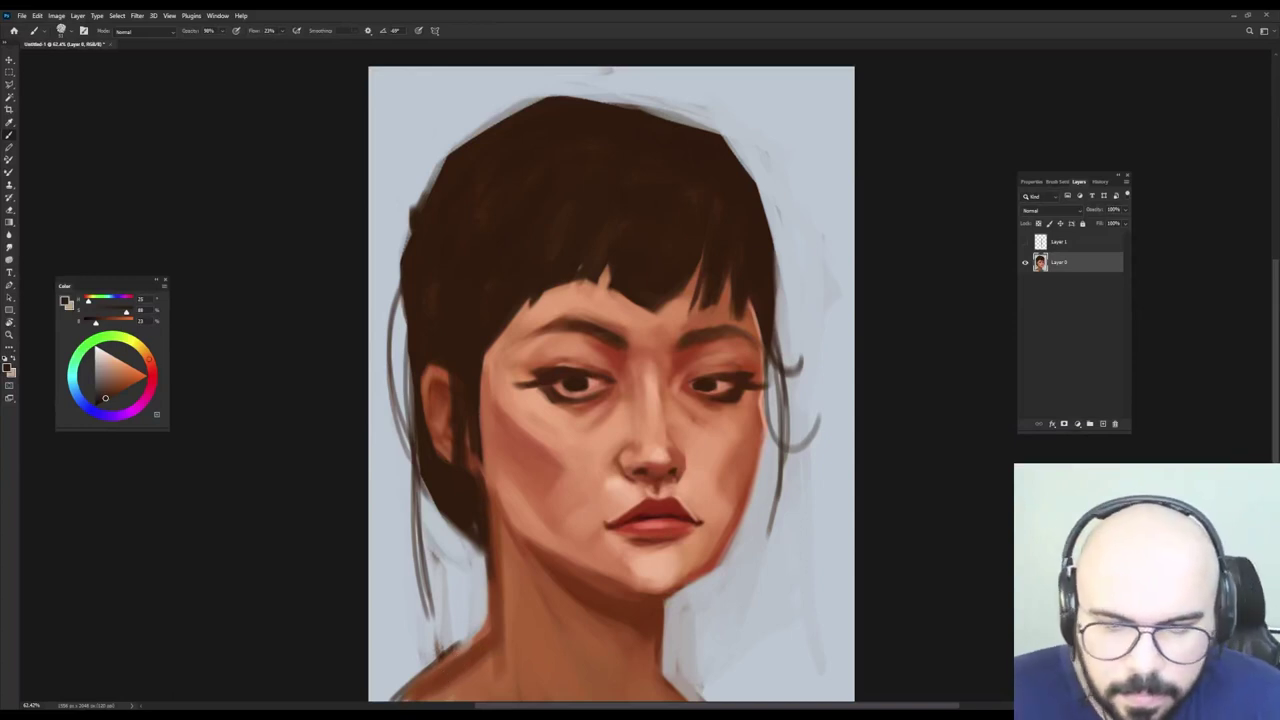
Blend the skin beside the nose and under the far eye with light tones sampled from the near cheek.
{"action": "left_click", "coordinate": [601, 449], "text": "alt"}
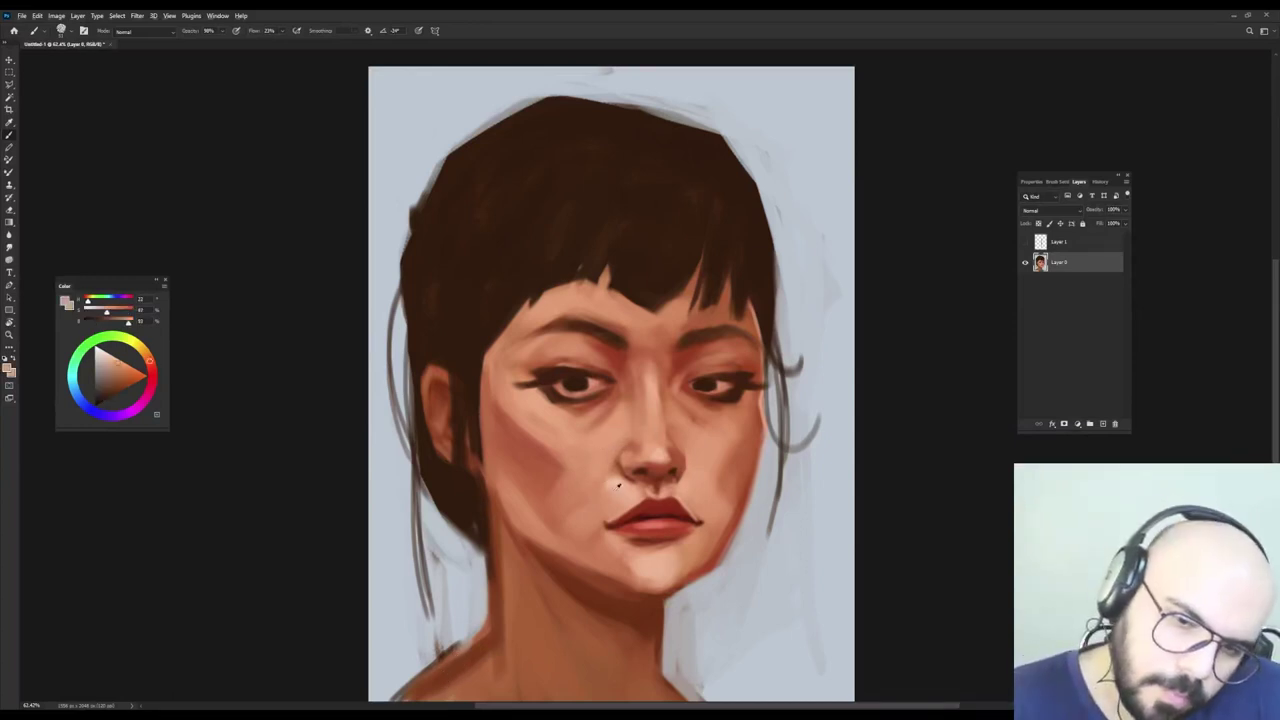
{"action": "left_click", "coordinate": [614, 486], "text": "alt"}
{"action": "left_click", "coordinate": [616, 496], "text": "alt"}
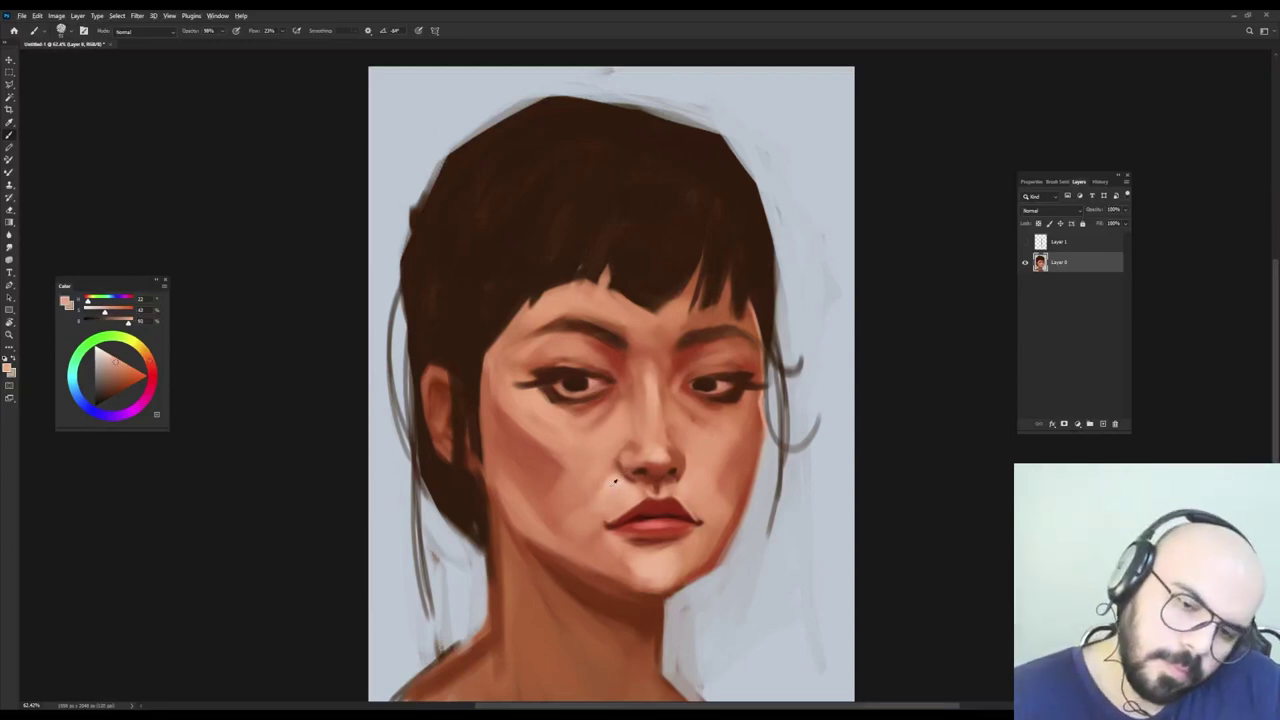
{"action": "left_click", "coordinate": [615, 481], "text": "alt"}
{"action": "left_click", "coordinate": [625, 497], "text": "alt"}
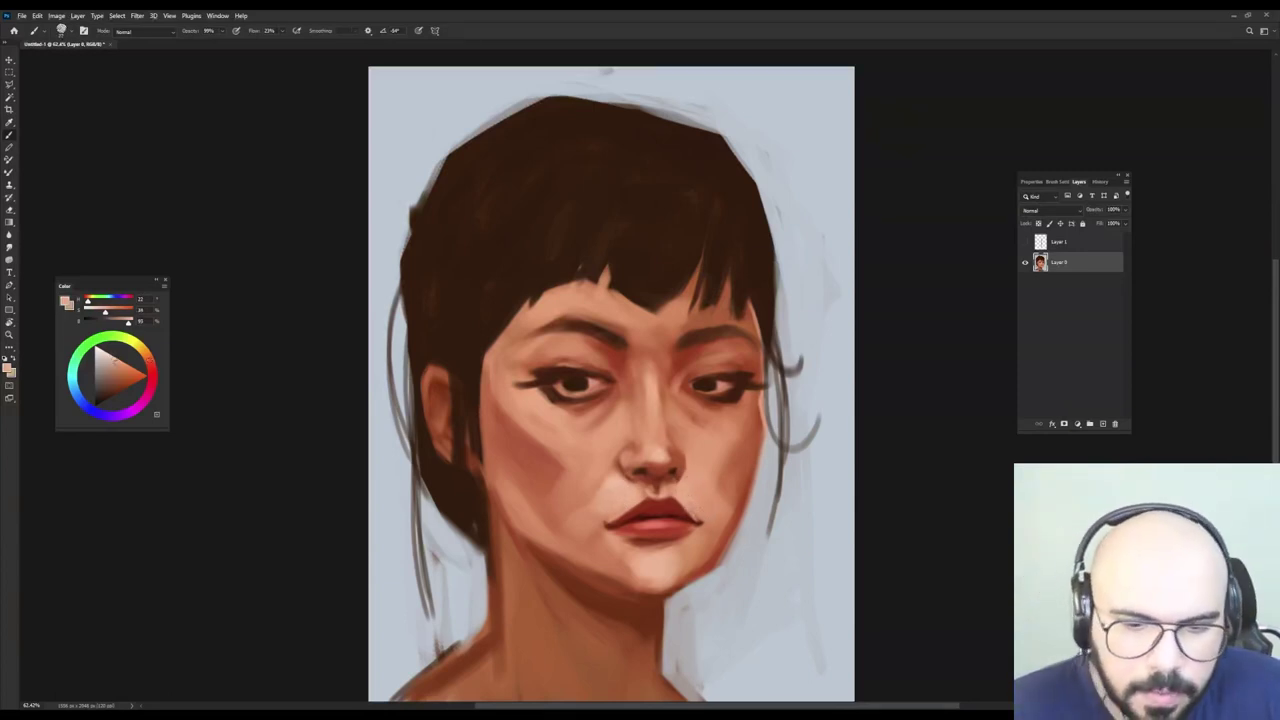
{"action": "left_click_drag", "start_coordinate": [719, 437], "coordinate": [730, 437]}
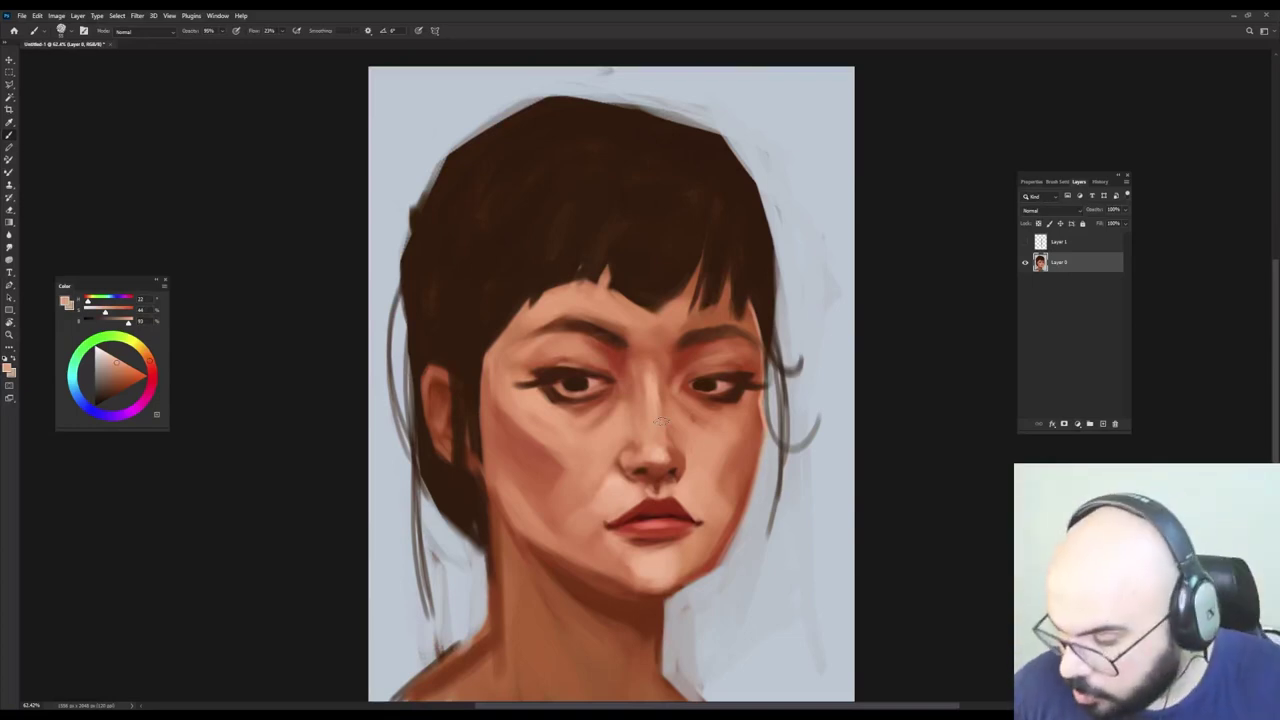
Rotate the canvas upside down to examine the portrait's proportions and return it upright.
{"action": "key", "text": "r"}
{"action": "mouse_move", "coordinate": [886, 463]}
{"action": "left_mouse_down"}
{"action": "mouse_move", "coordinate": [867, 501]}
{"action": "mouse_move", "coordinate": [394, 324]}
{"action": "mouse_move", "coordinate": [495, 157]}
{"action": "left_mouse_up"}
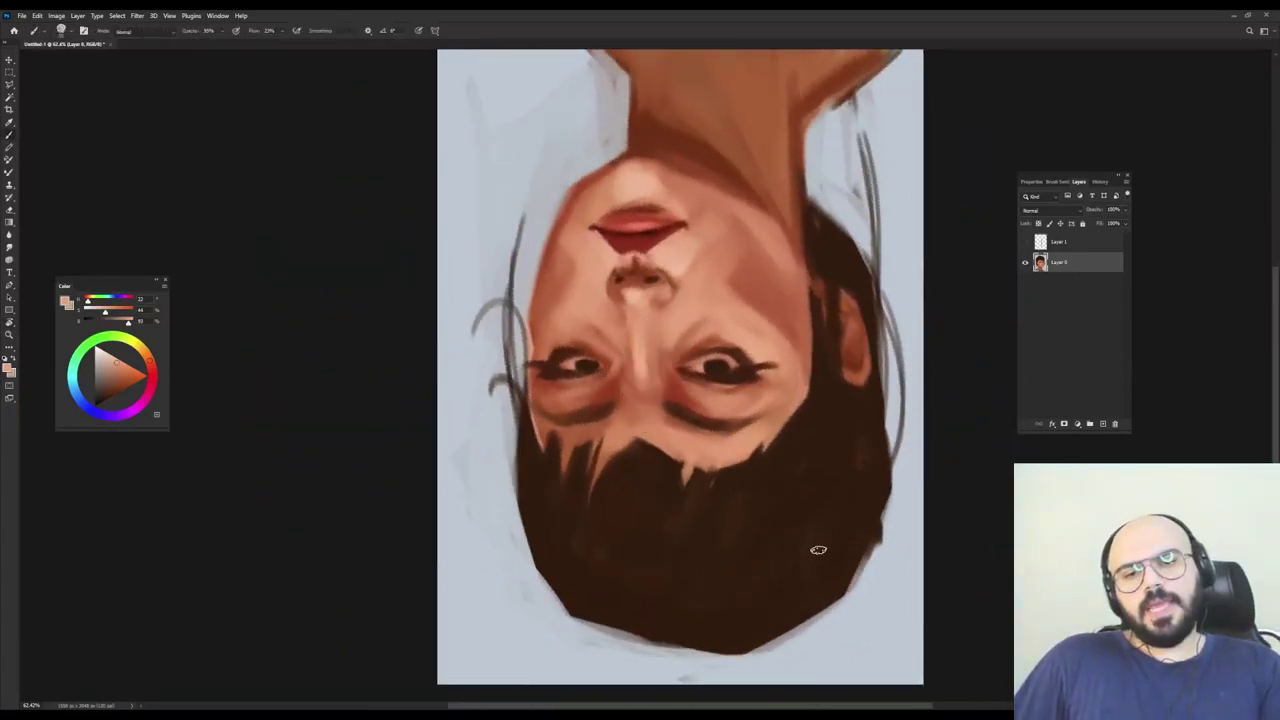
{"action": "key", "text": "8"}
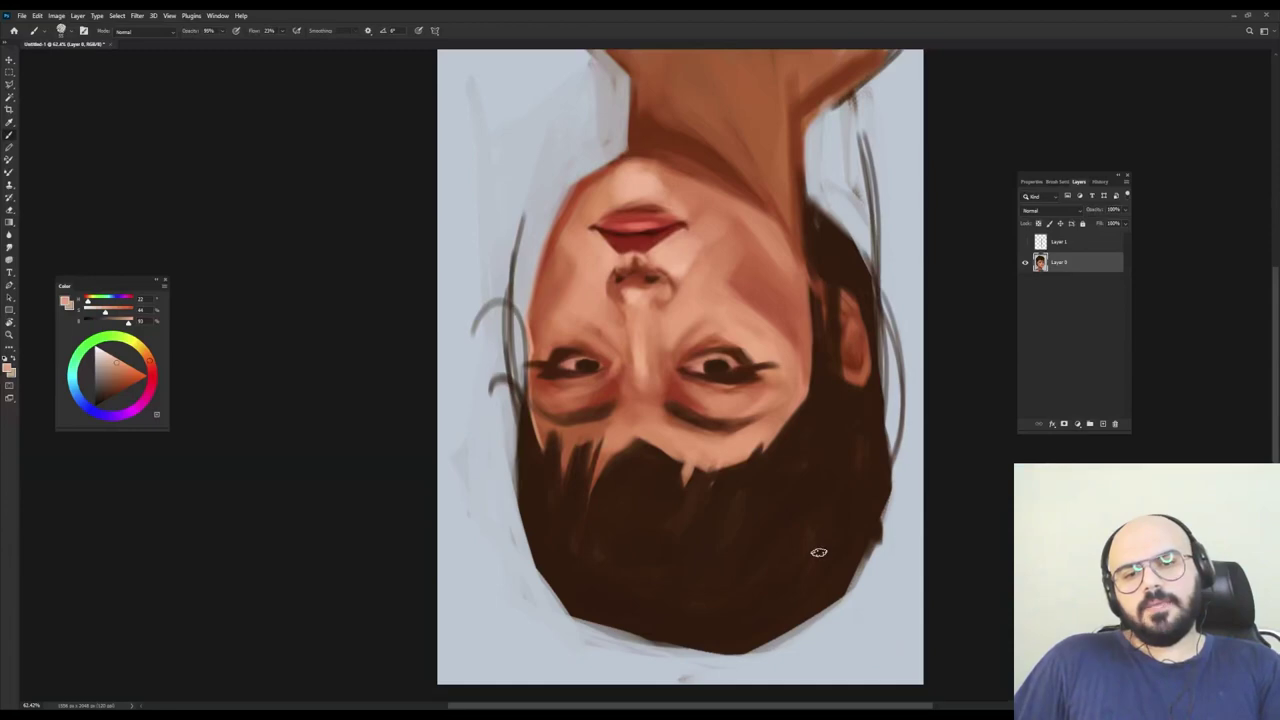
{"action": "key", "text": "r"}
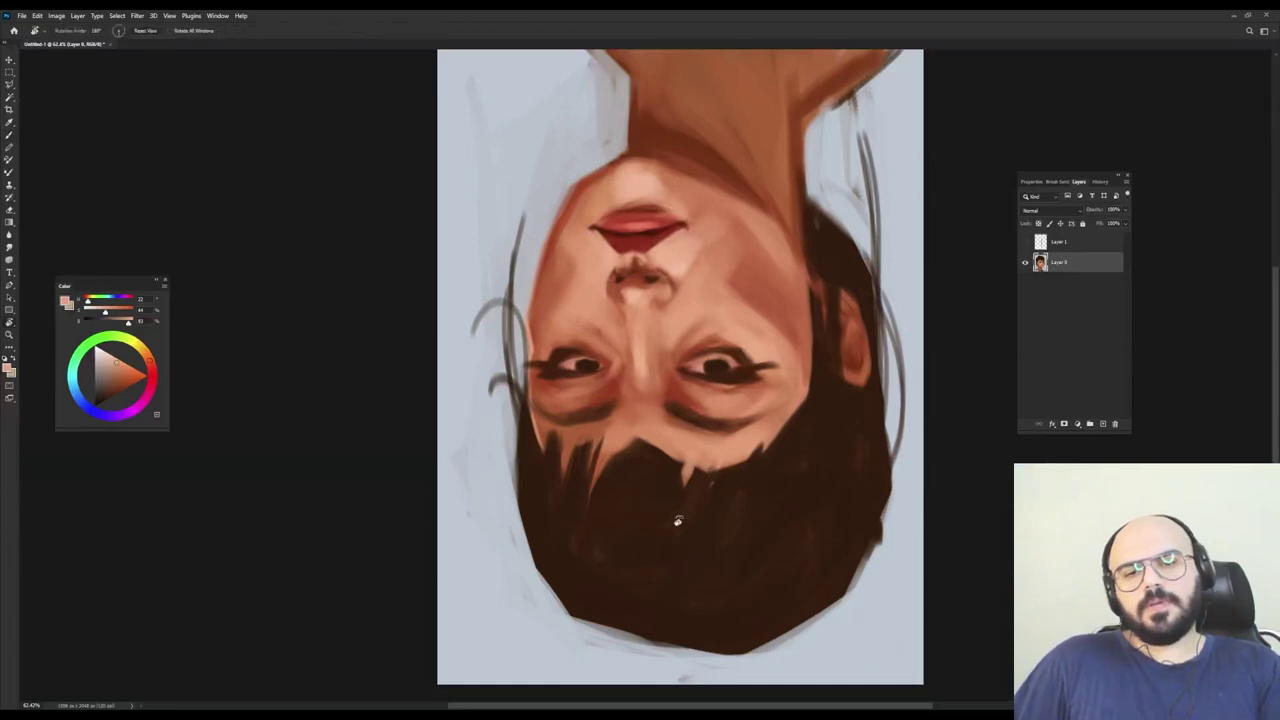
{"action": "mouse_move", "coordinate": [592, 557]}
{"action": "left_mouse_down"}
{"action": "mouse_move", "coordinate": [852, 411]}
{"action": "mouse_move", "coordinate": [796, 229]}
{"action": "mouse_move", "coordinate": [717, 158]}
{"action": "mouse_move", "coordinate": [688, 156]}
{"action": "left_mouse_up"}
{"action": "key", "text": "b"}
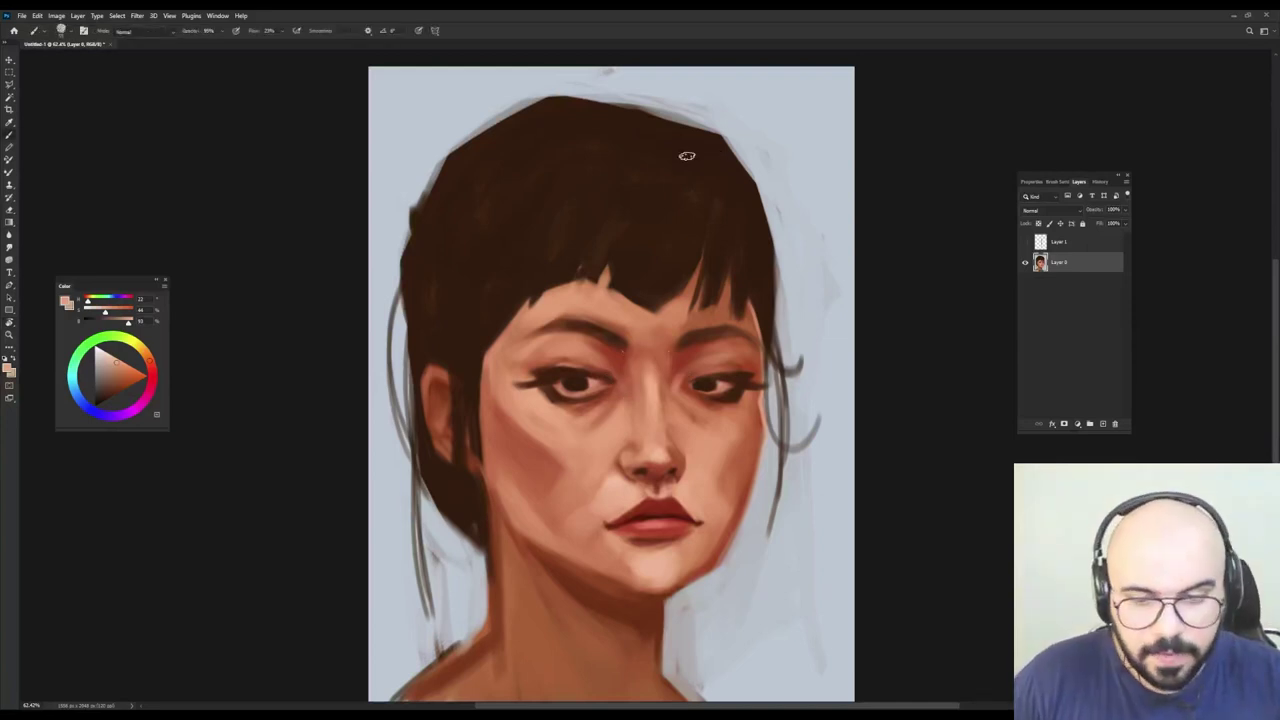
Smooth the near jawline and the shadow under the lower lip with mid skin tones sampled along the jaw.
{"action": "left_click", "coordinate": [600, 572], "text": "alt"}
{"action": "left_click_drag", "start_coordinate": [571, 549], "coordinate": [574, 552]}
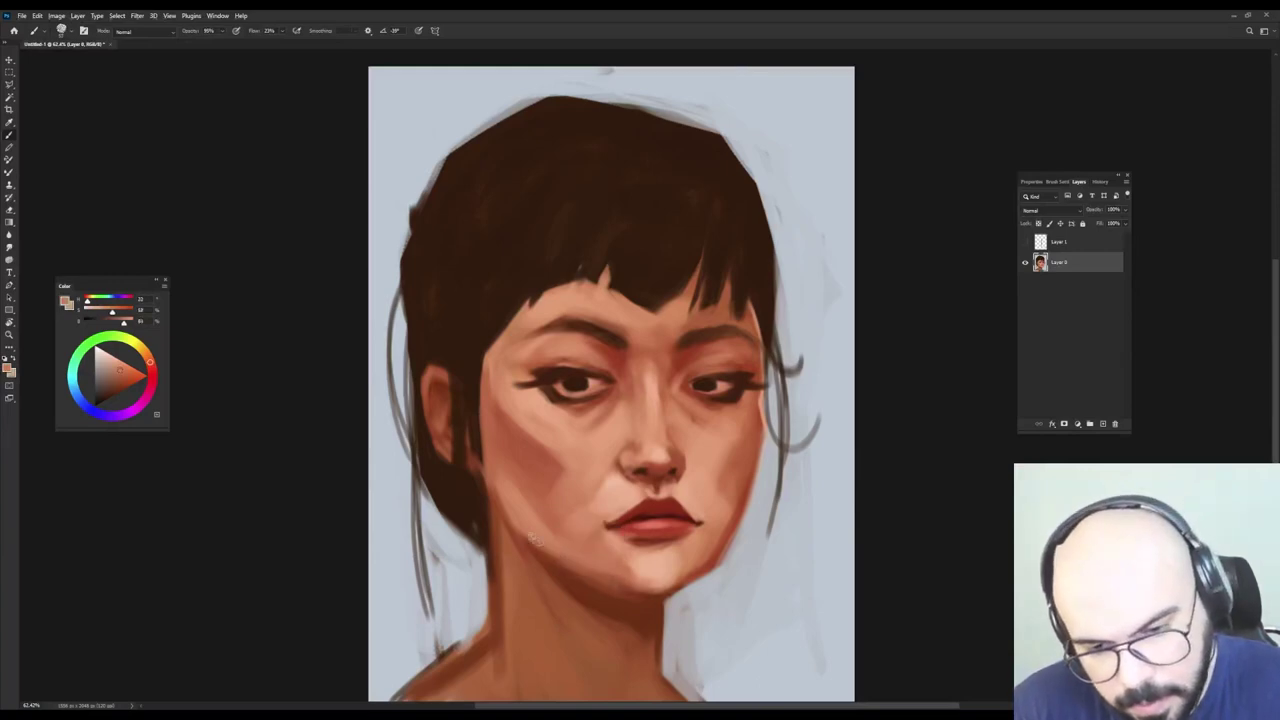
{"action": "left_click", "coordinate": [629, 586], "text": "alt"}
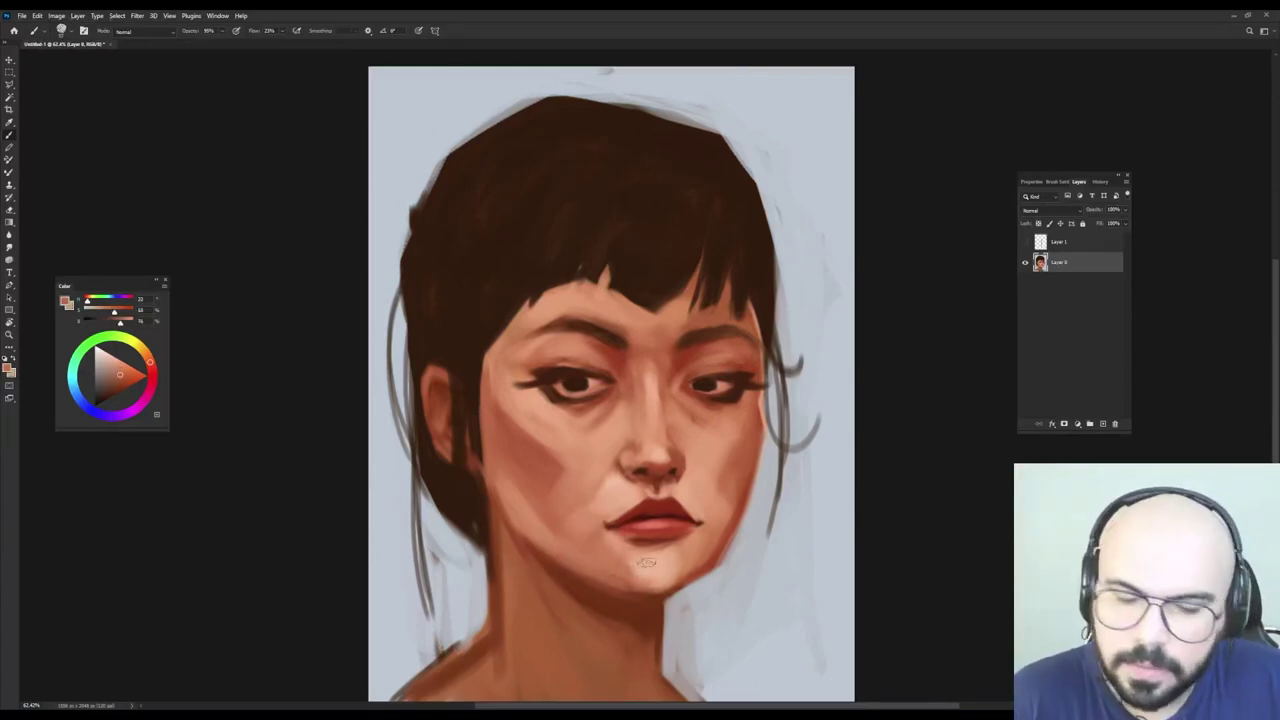
{"action": "left_click_drag", "start_coordinate": [666, 557], "coordinate": [672, 555]}
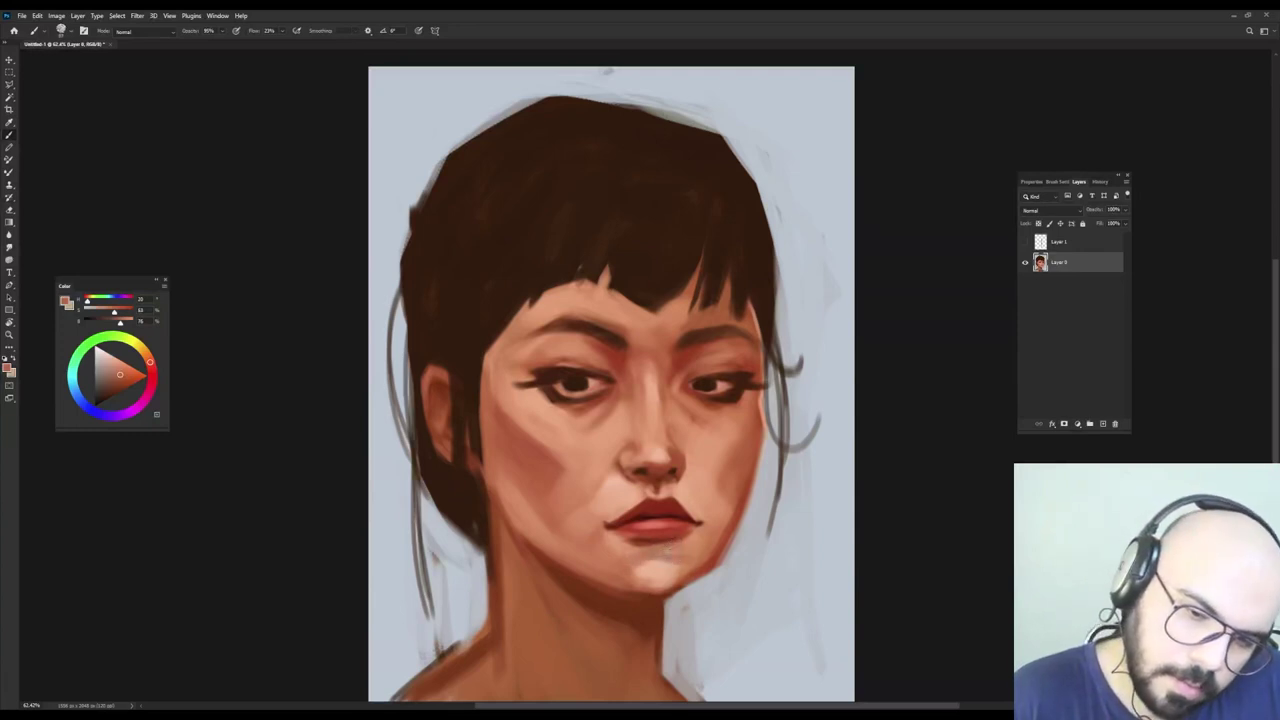
Reshape the chin highlight and soften its edges with light and mid skin tones sampled around the chin.
{"action": "left_click", "coordinate": [689, 550], "text": "alt"}
{"action": "left_click", "coordinate": [656, 570], "text": "alt"}
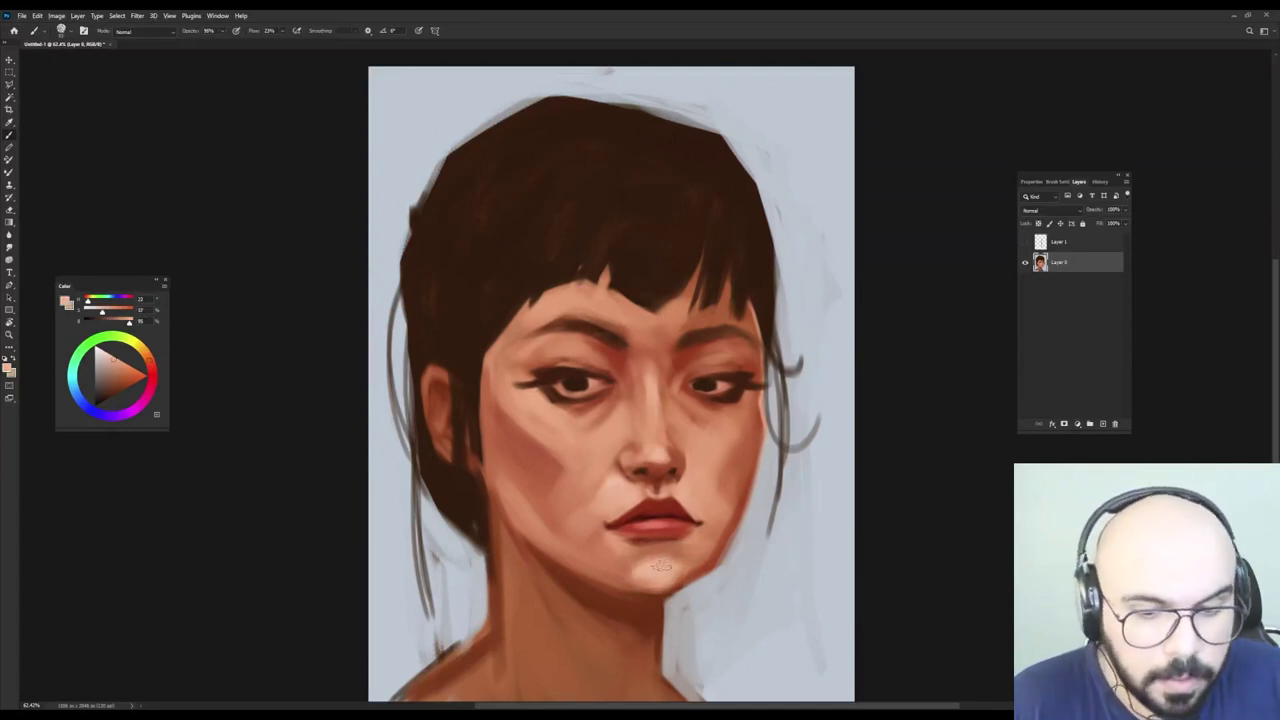
{"action": "left_click", "coordinate": [670, 570], "text": "alt"}
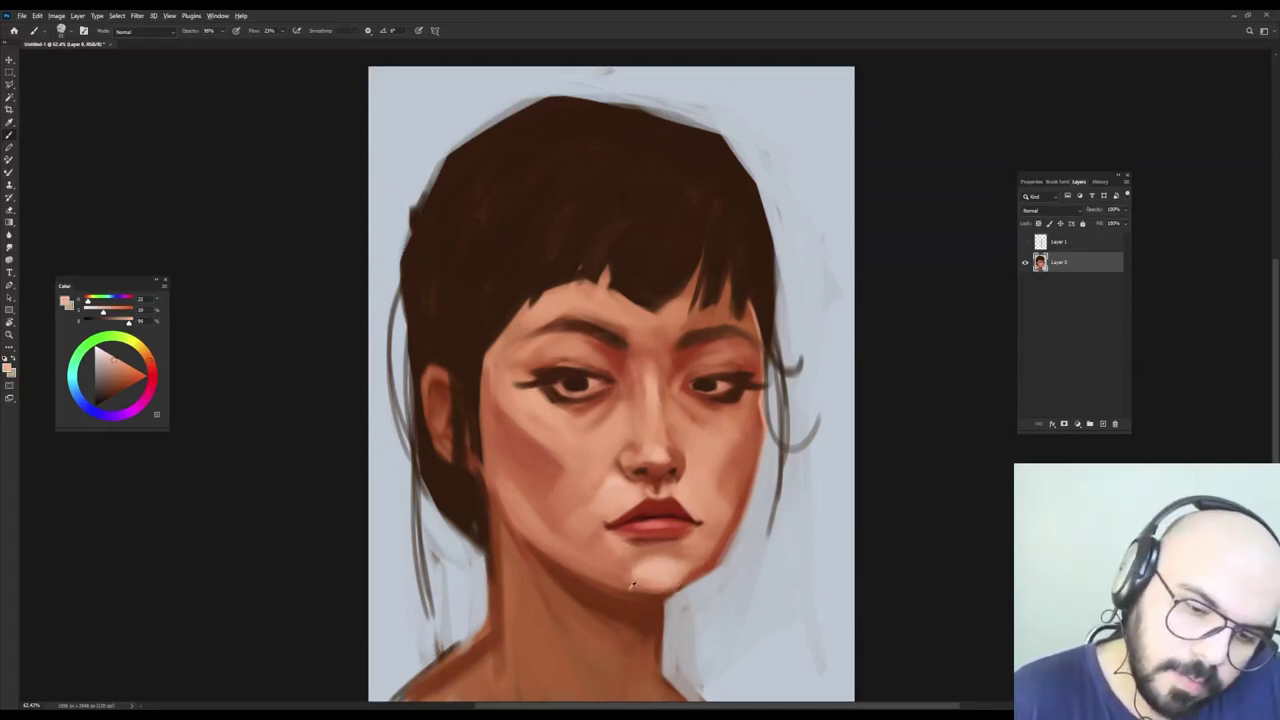
{"action": "left_click", "coordinate": [630, 569], "text": "alt"}
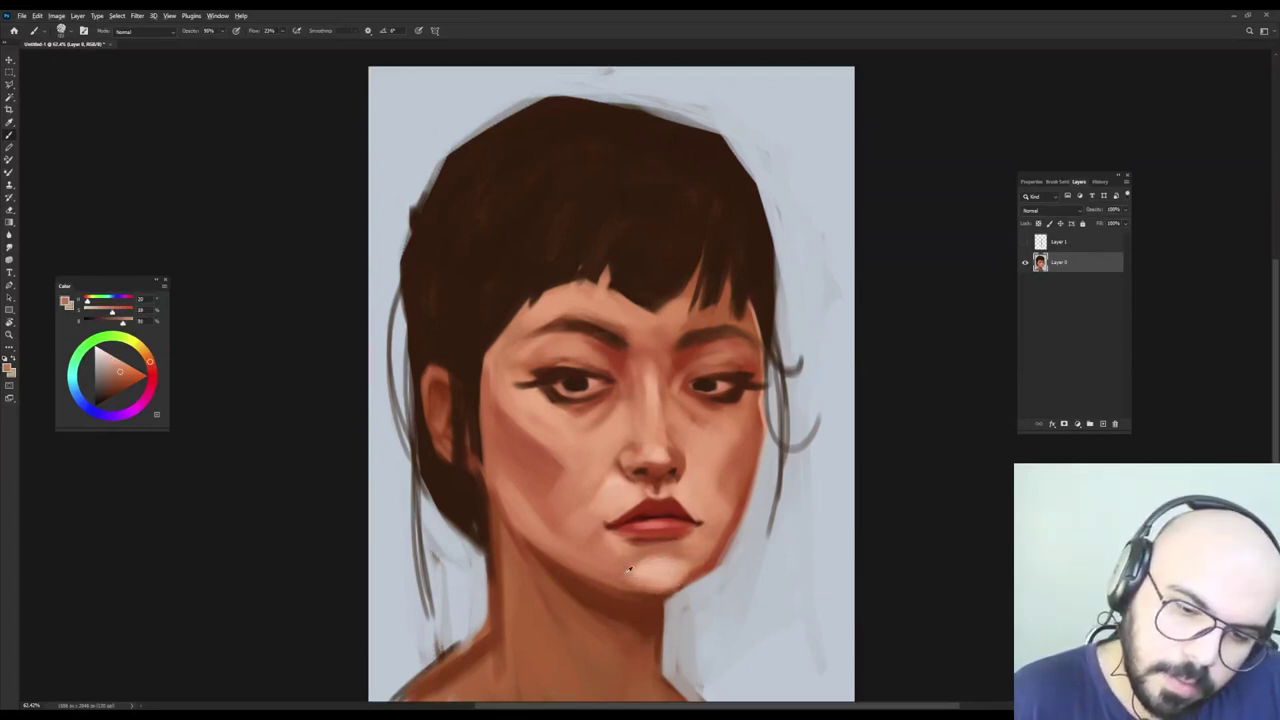
Adjust the brush angle and size and blend the far side of the jaw with sampled reddish skin tones.
{"action": "key", "text": "shift+Left"}
{"action": "key", "text": "shift+Left"}
{"action": "left_click", "coordinate": [702, 556], "text": "alt"}
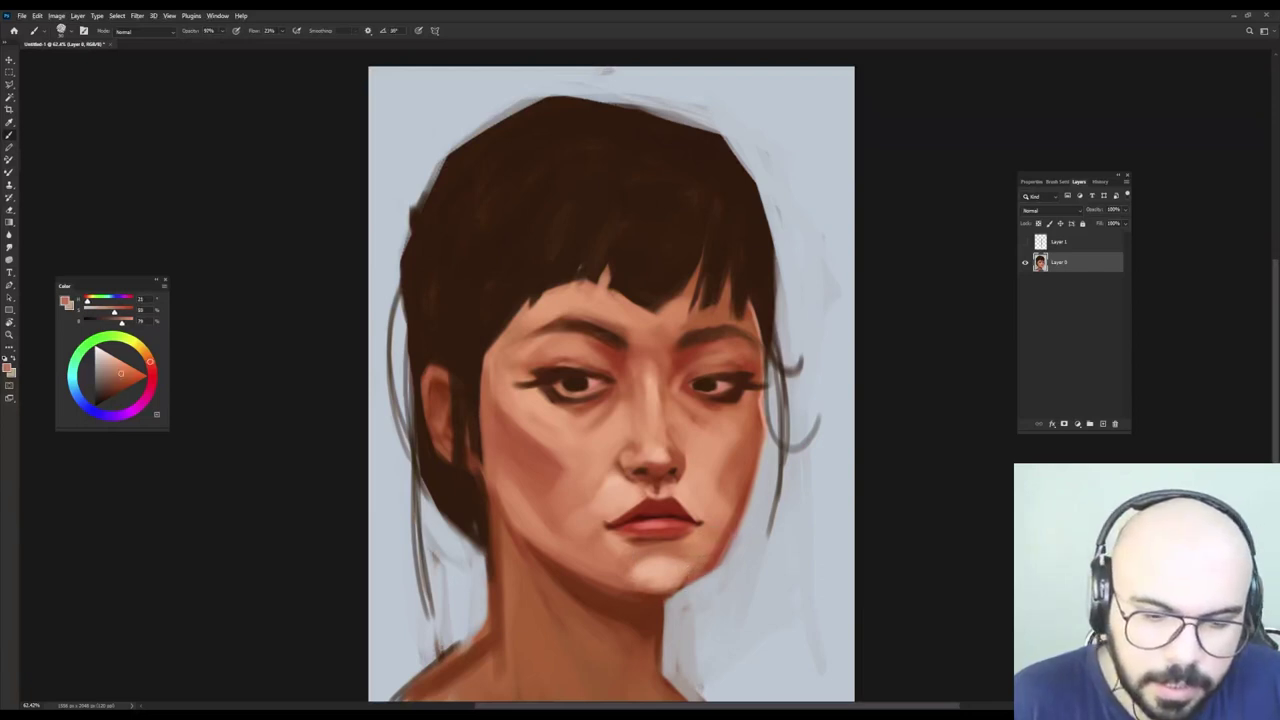
{"action": "right_click", "coordinate": [711, 532], "text": "alt"}
{"action": "right_click", "coordinate": [706, 542], "text": "alt"}
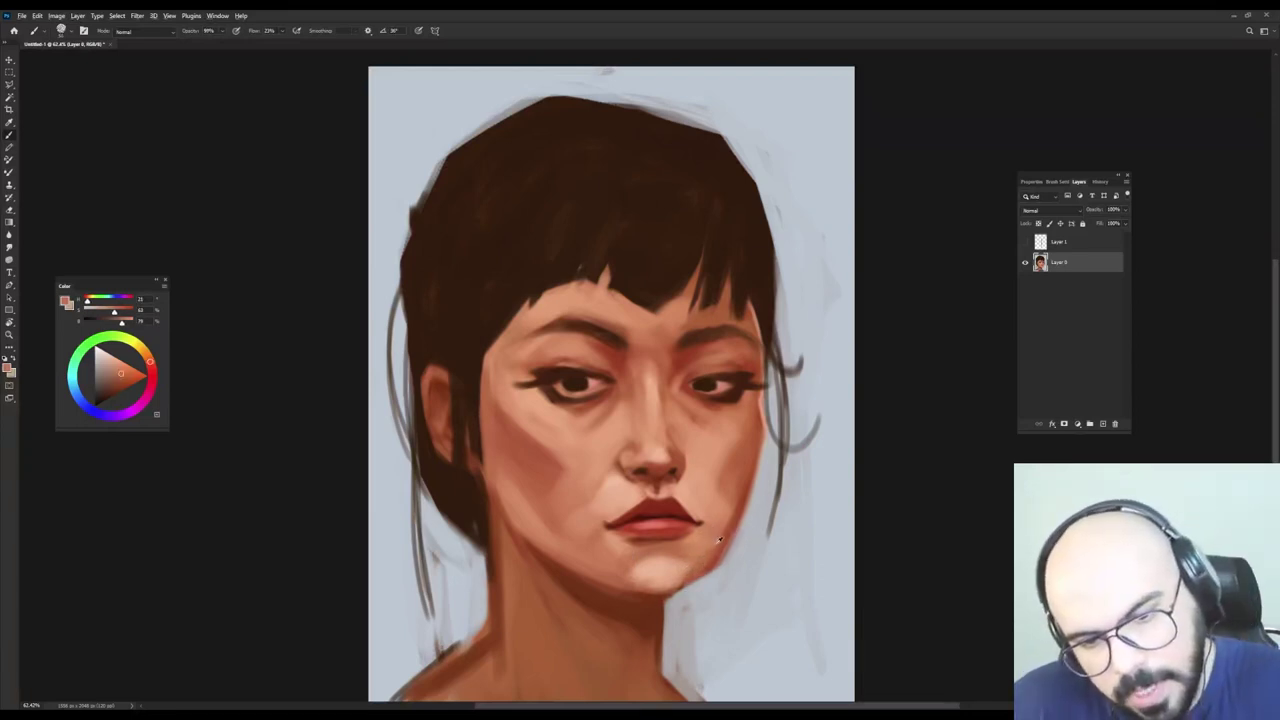
{"action": "right_click", "coordinate": [726, 534], "text": "alt"}
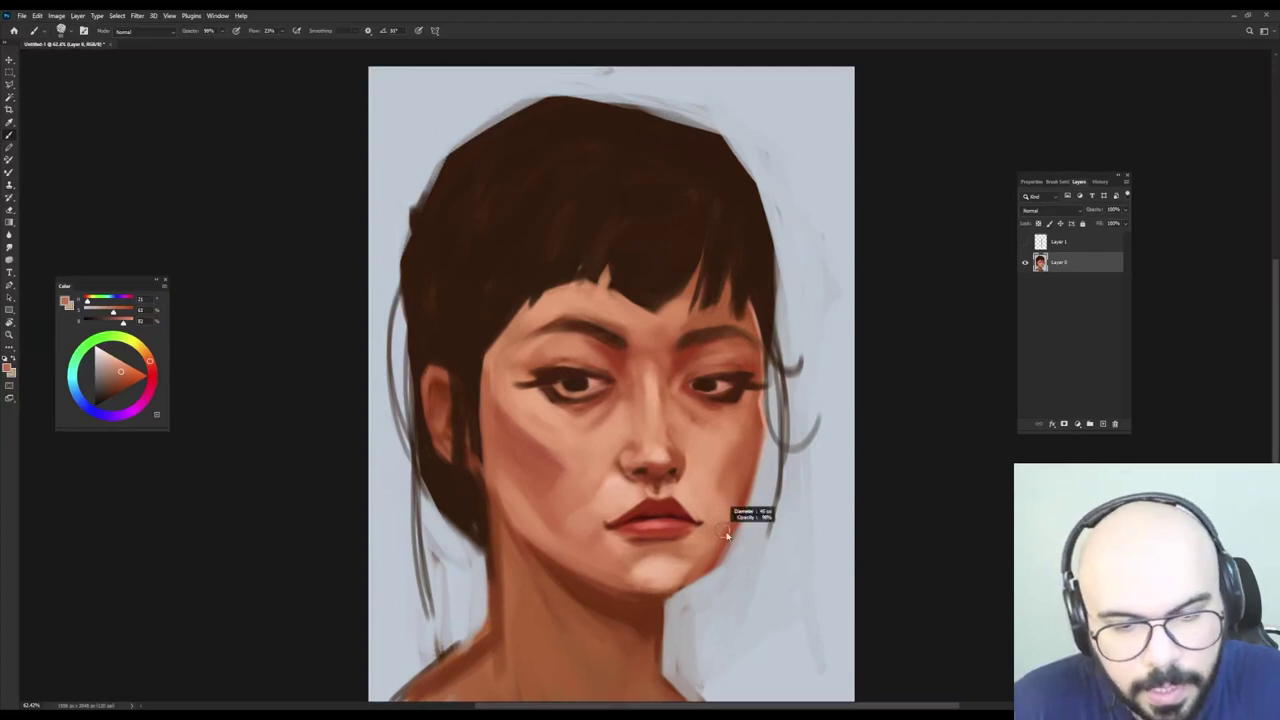
{"action": "left_click", "coordinate": [730, 539], "text": "alt"}
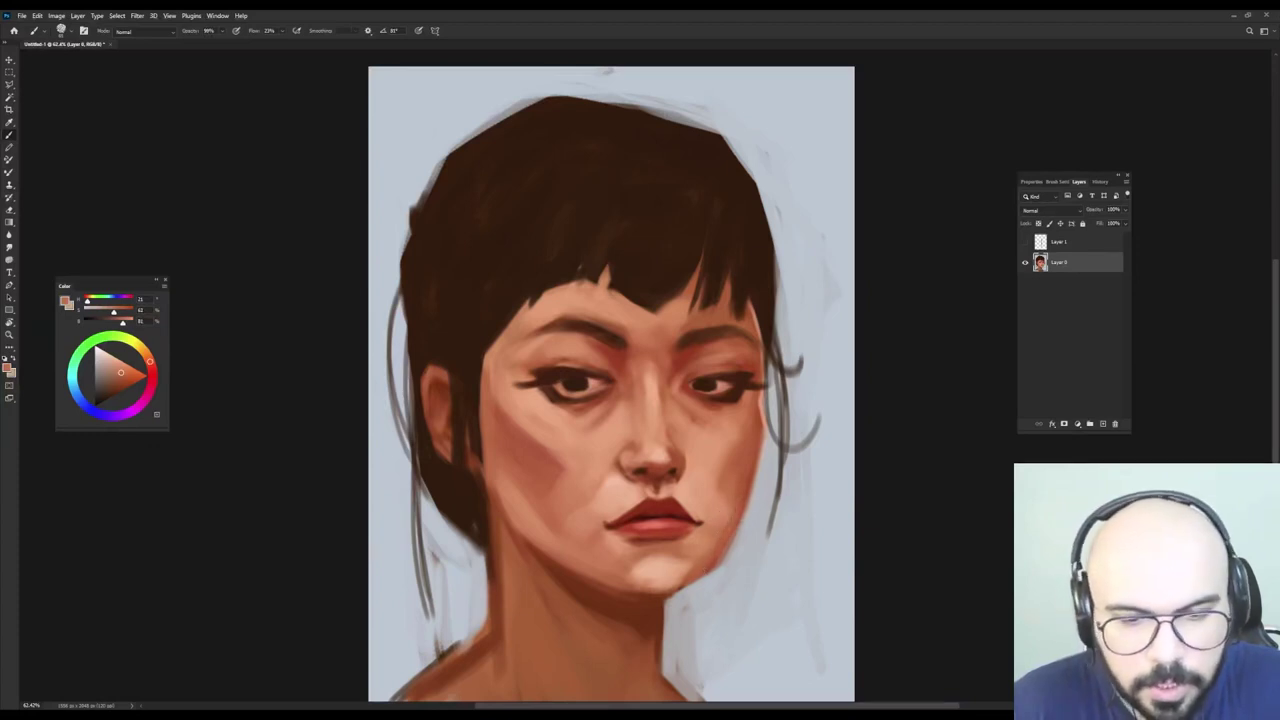
Smooth the transition from the near cheek's shadow to the jaw and mouth corner with sampled skin tones.
{"action": "left_click", "coordinate": [598, 590], "text": "alt"}
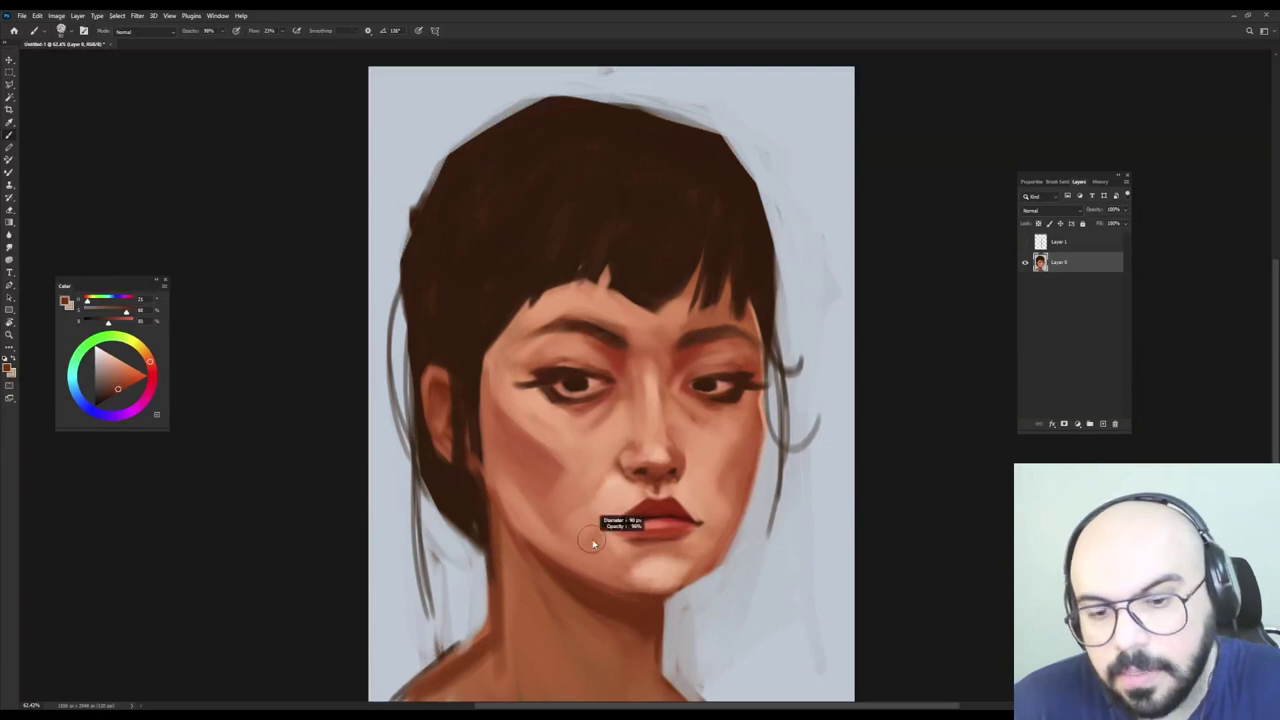
{"action": "left_click", "coordinate": [545, 505], "text": "alt"}
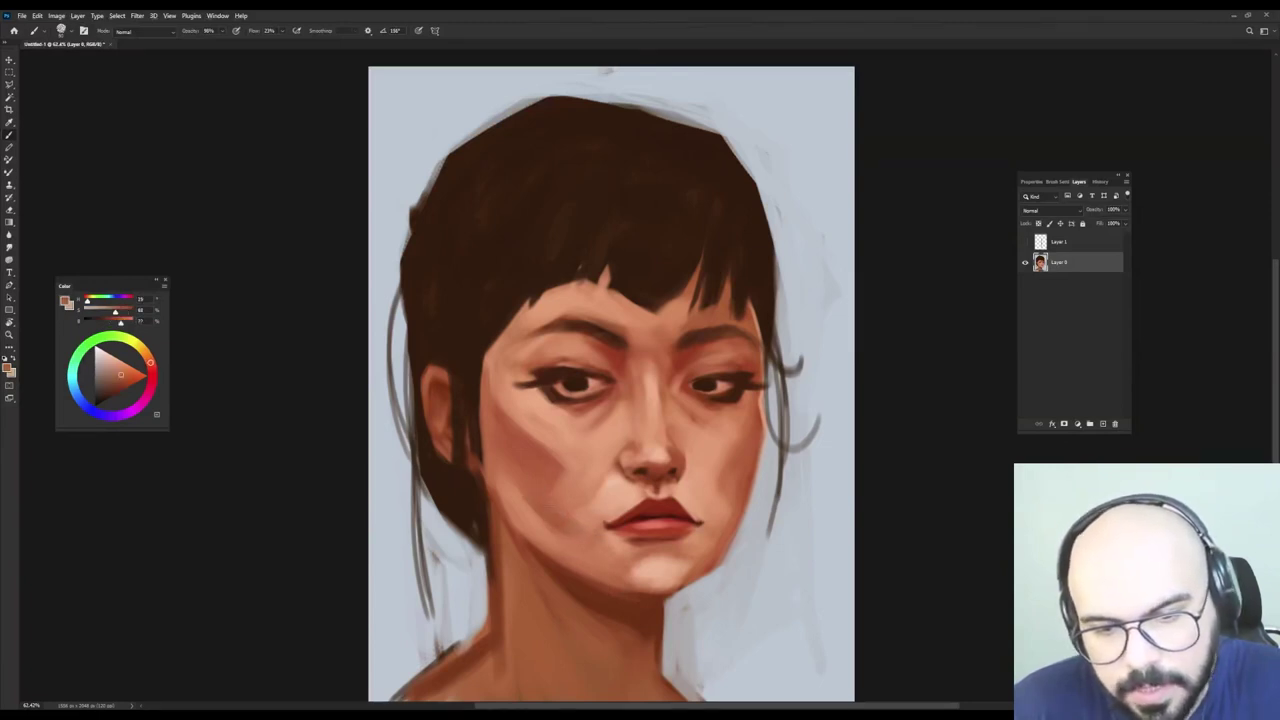
{"action": "left_click", "coordinate": [565, 545], "text": "alt"}
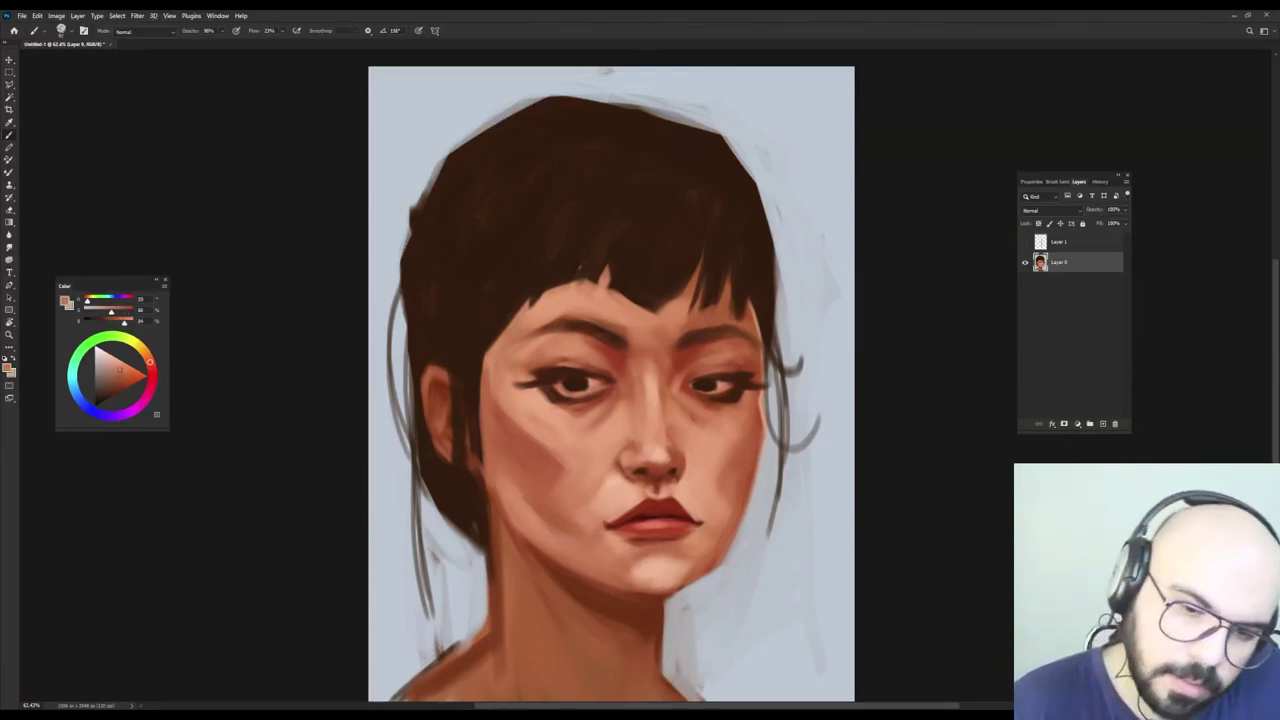
{"action": "left_click", "coordinate": [597, 549], "text": "alt"}
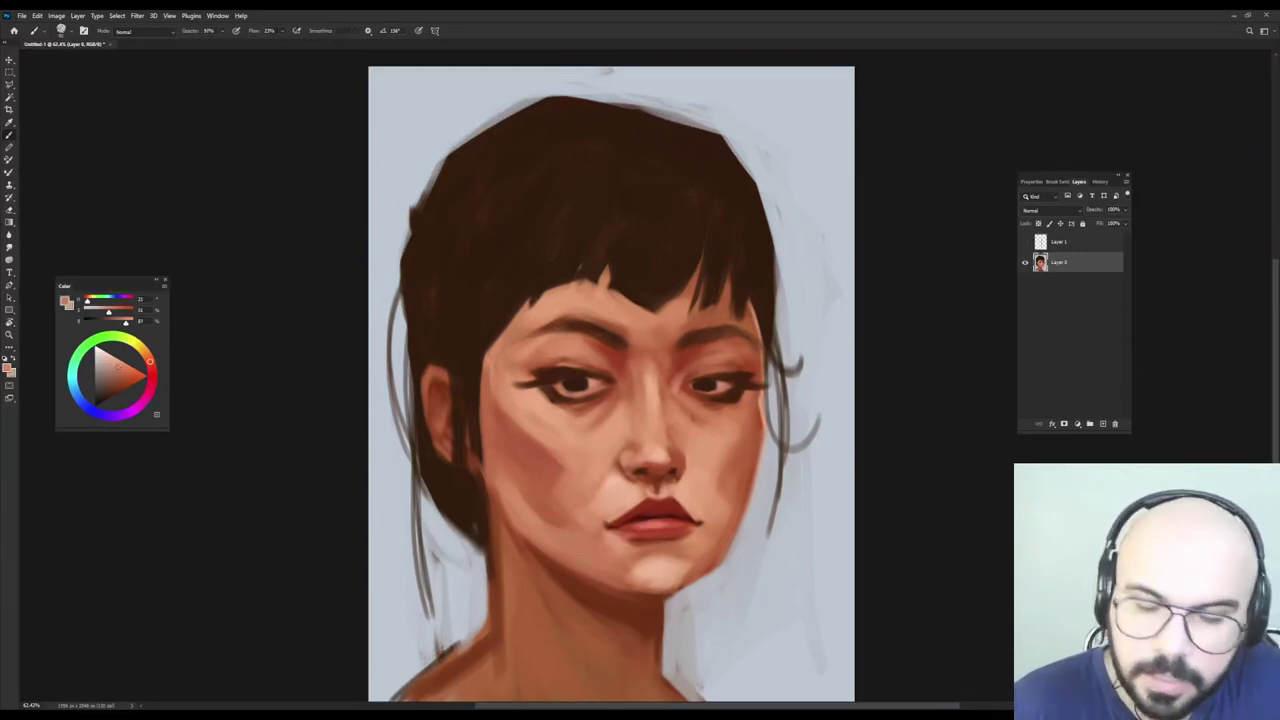
{"action": "left_click_drag", "start_coordinate": [597, 511], "coordinate": [588, 523]}
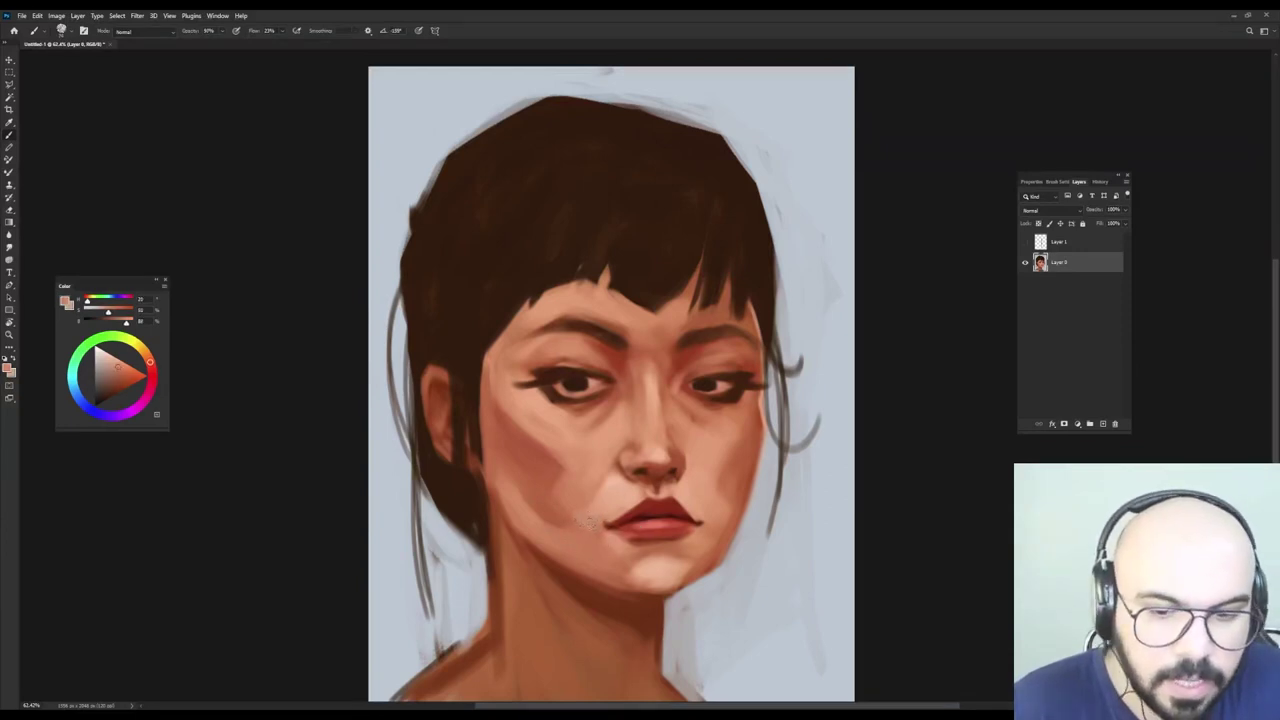
Clean up the skin above the upper lip and blend the far cheek with light tones sampled from the near cheek.
{"action": "right_click", "coordinate": [692, 479], "text": "alt"}
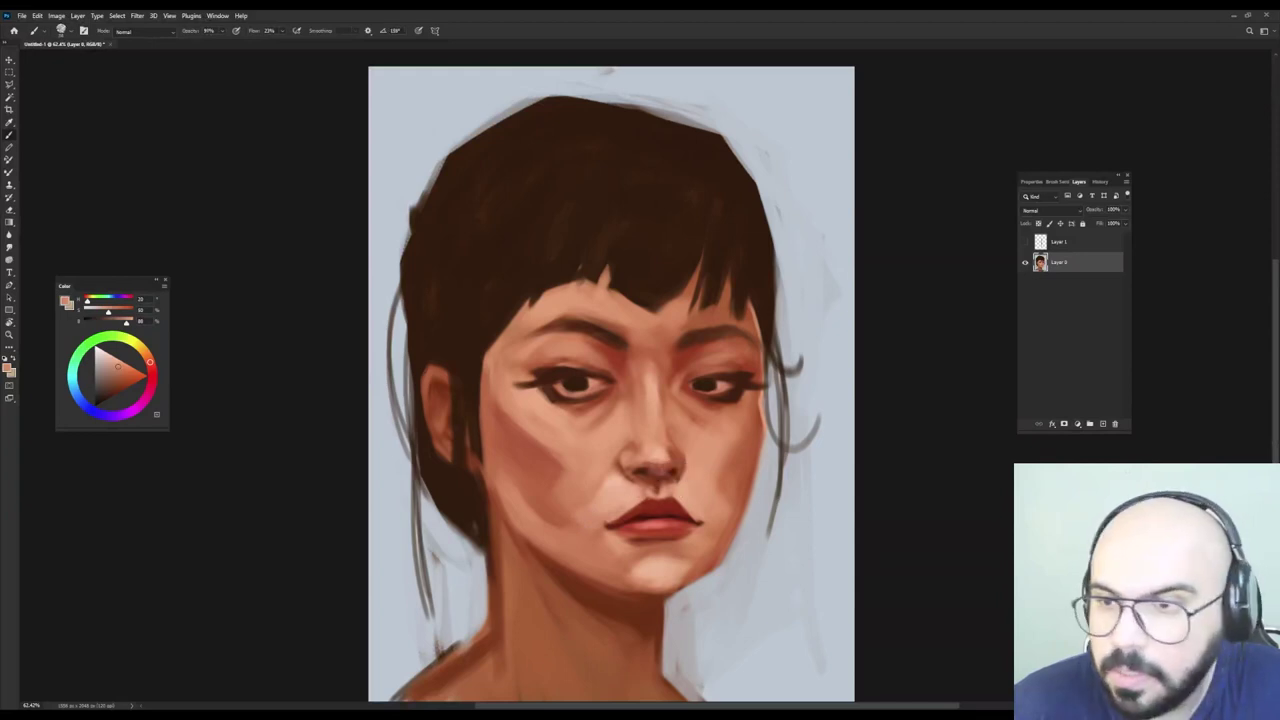
{"action": "left_click", "coordinate": [628, 490], "text": "alt"}
{"action": "left_click_drag", "start_coordinate": [630, 491], "coordinate": [641, 484]}
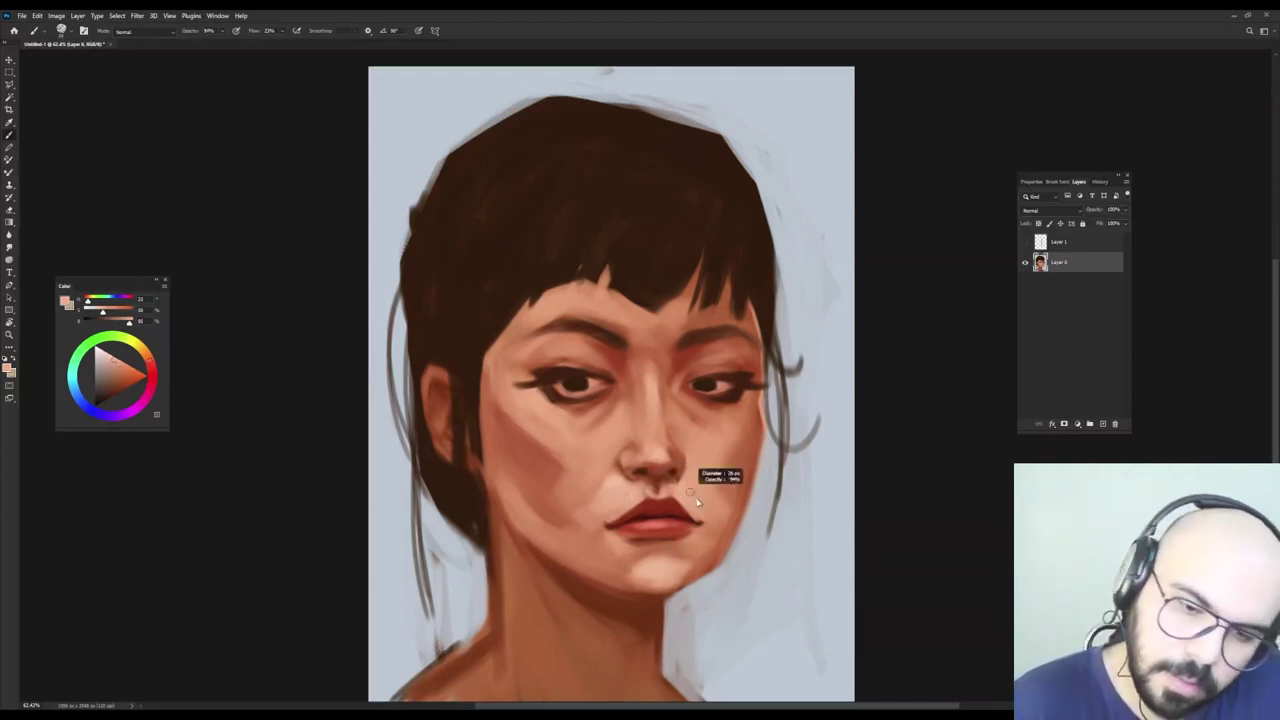
{"action": "left_click", "coordinate": [586, 486], "text": "alt"}
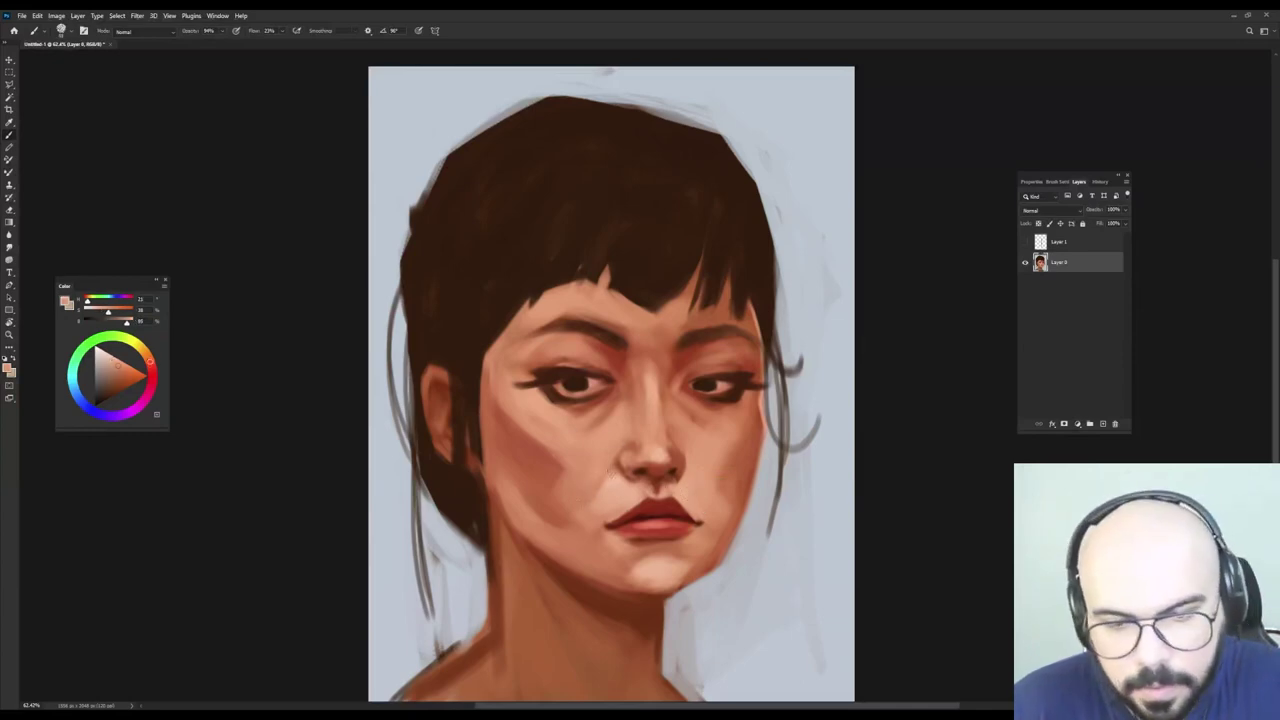
{"action": "left_click_drag", "start_coordinate": [714, 441], "coordinate": [724, 441]}
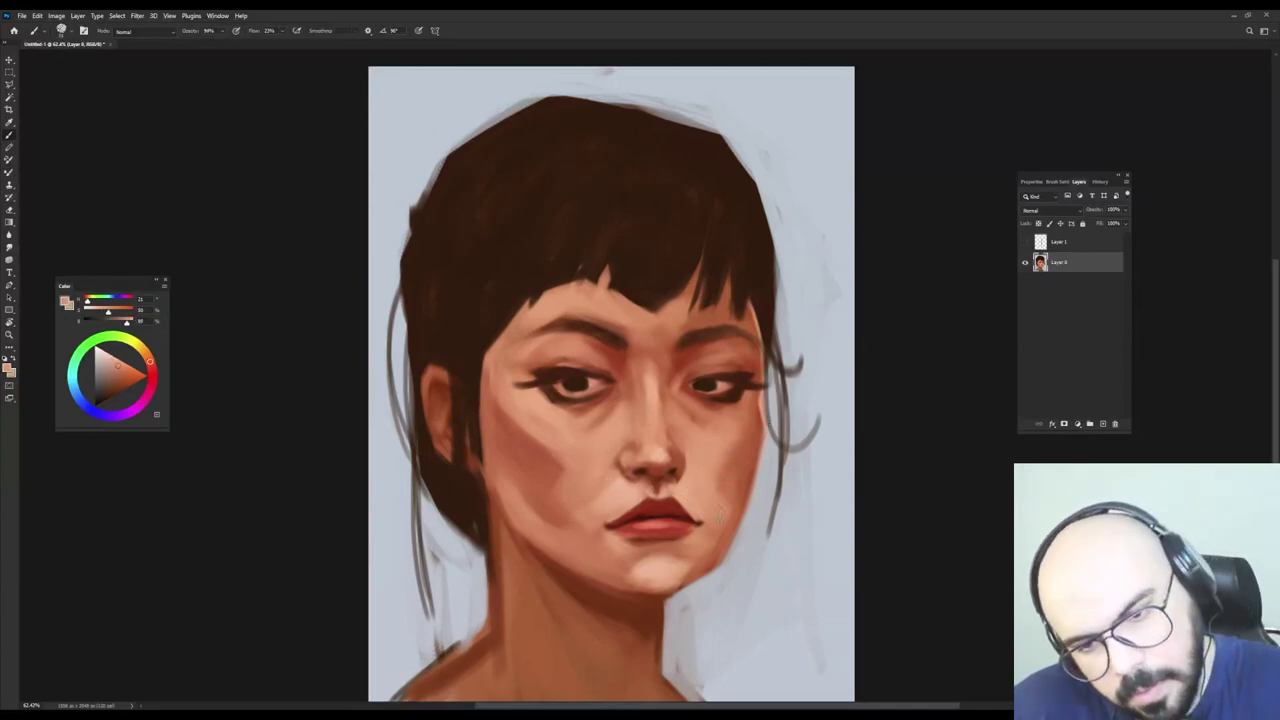
{"action": "left_click", "coordinate": [562, 491], "text": "alt"}
{"action": "left_click", "coordinate": [578, 477], "text": "alt"}
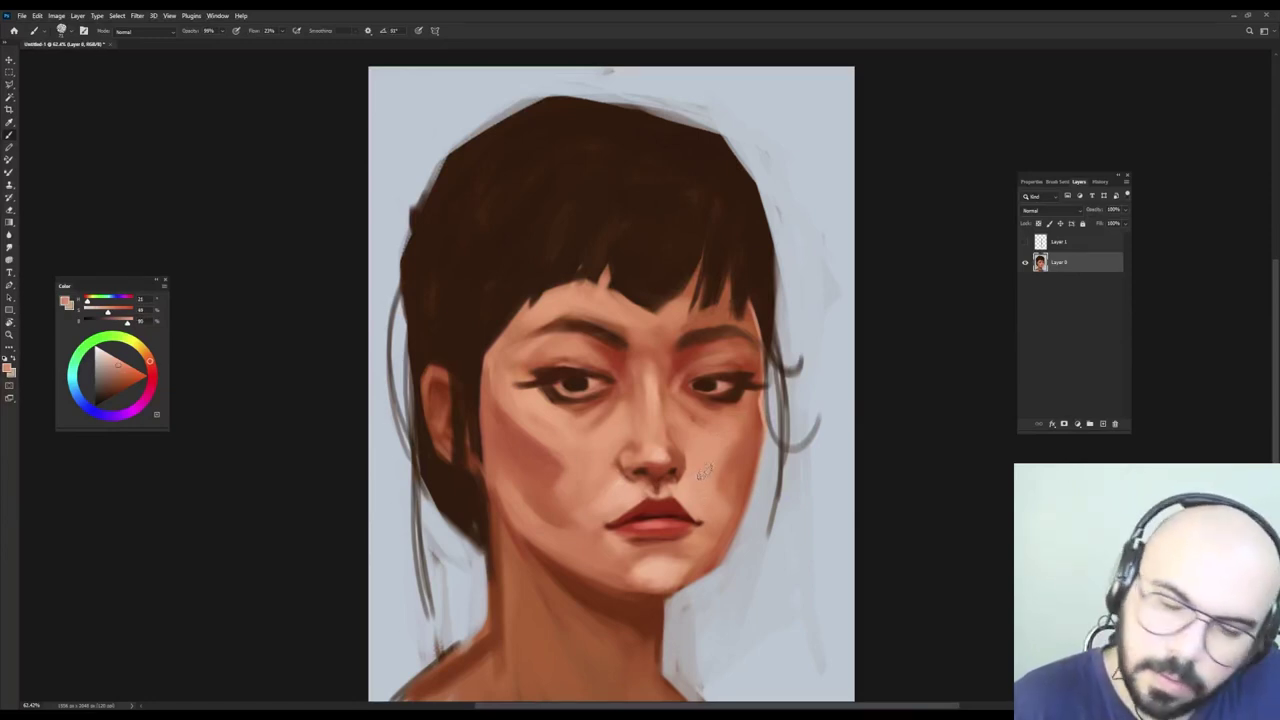
Refine the near temple and both upper eyelids with reddish-brown tones sampled around the eyes.
{"action": "left_click", "coordinate": [503, 410], "text": "alt"}
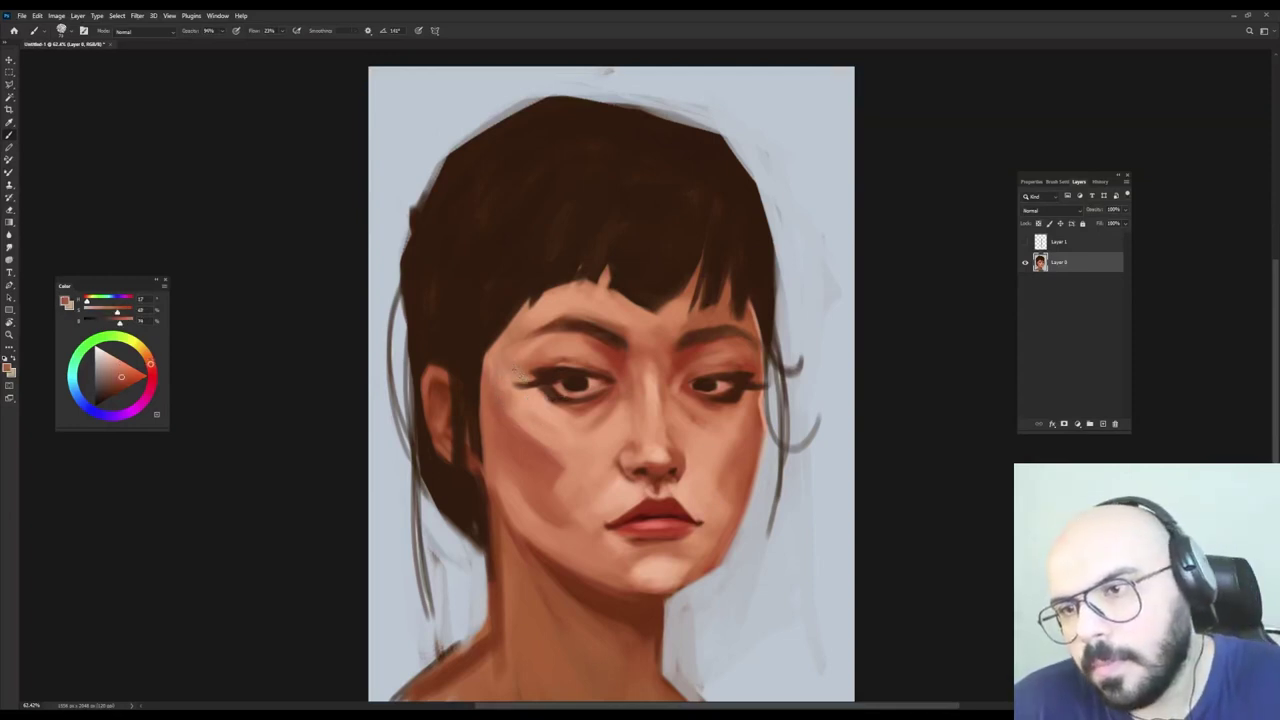
{"action": "left_click", "coordinate": [611, 353], "text": "alt"}
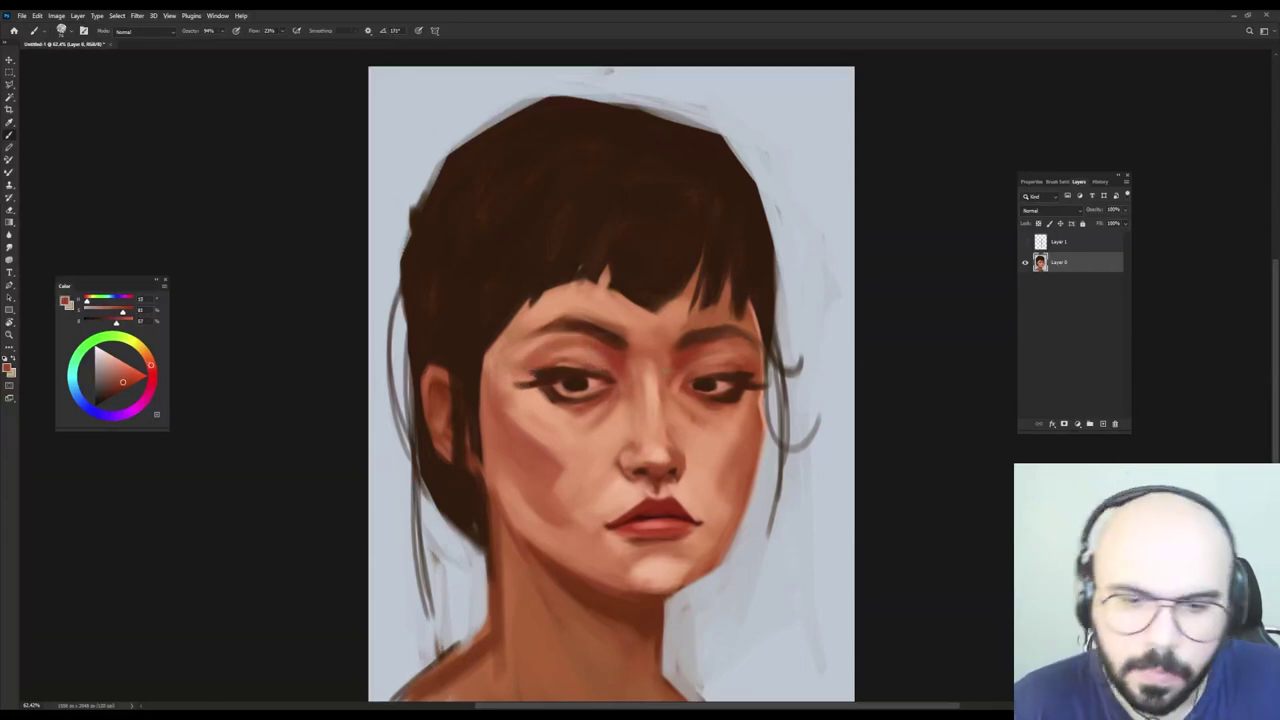
{"action": "left_click", "coordinate": [681, 353], "text": "alt"}
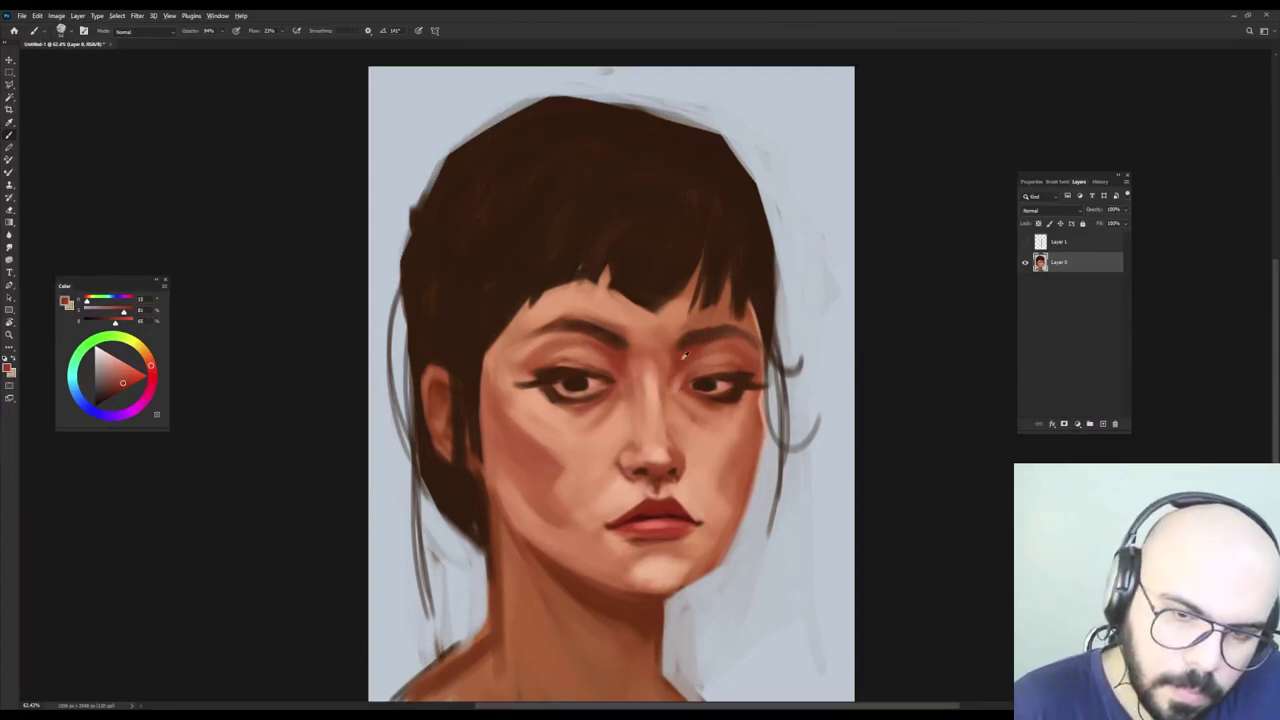
{"action": "left_click", "coordinate": [712, 348], "text": "alt"}
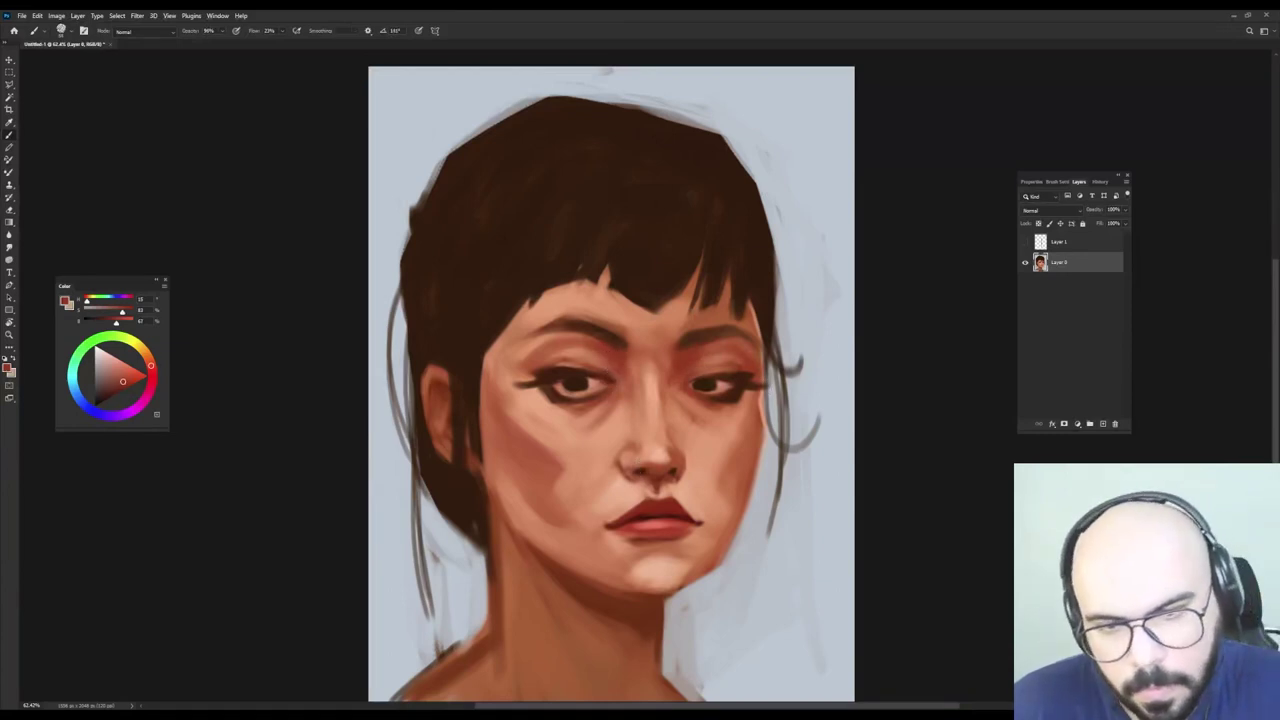
Paint light peach highlights on both upper eyelids with skin tones sampled from the near eyelid and the nose bridge.
{"action": "left_click", "coordinate": [573, 354], "text": "alt"}
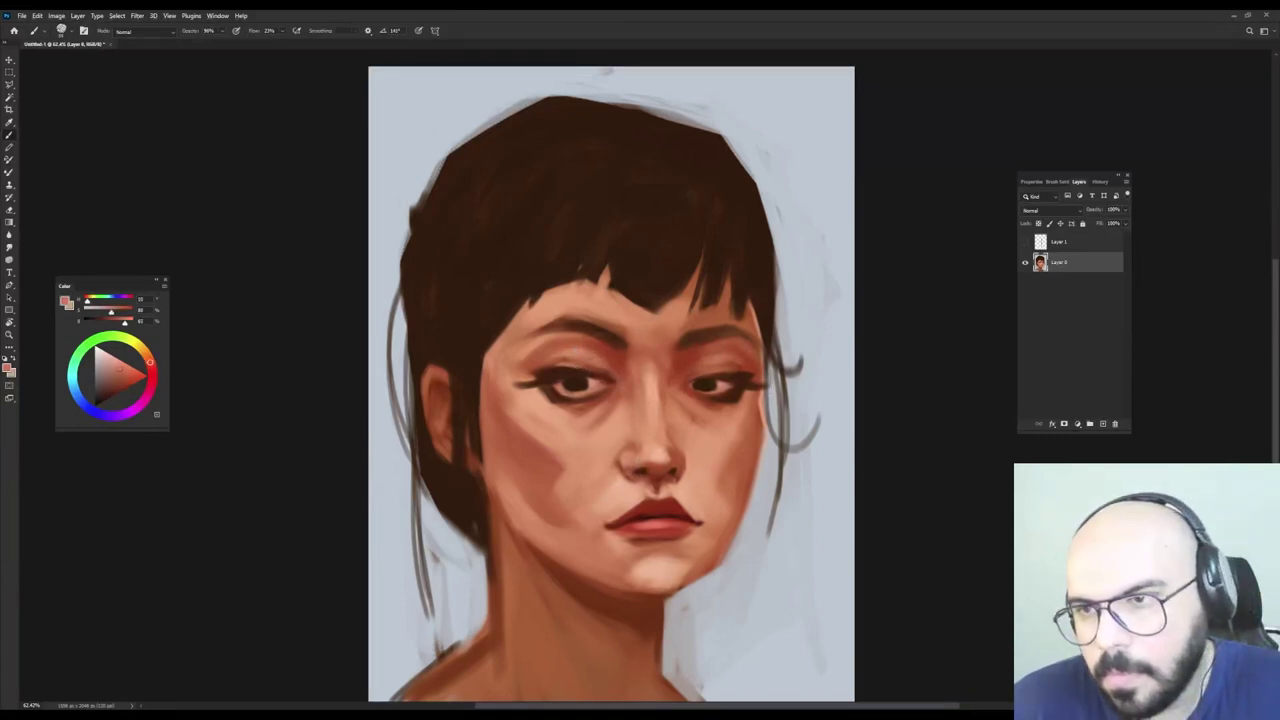
{"action": "left_click", "coordinate": [658, 383], "text": "alt"}
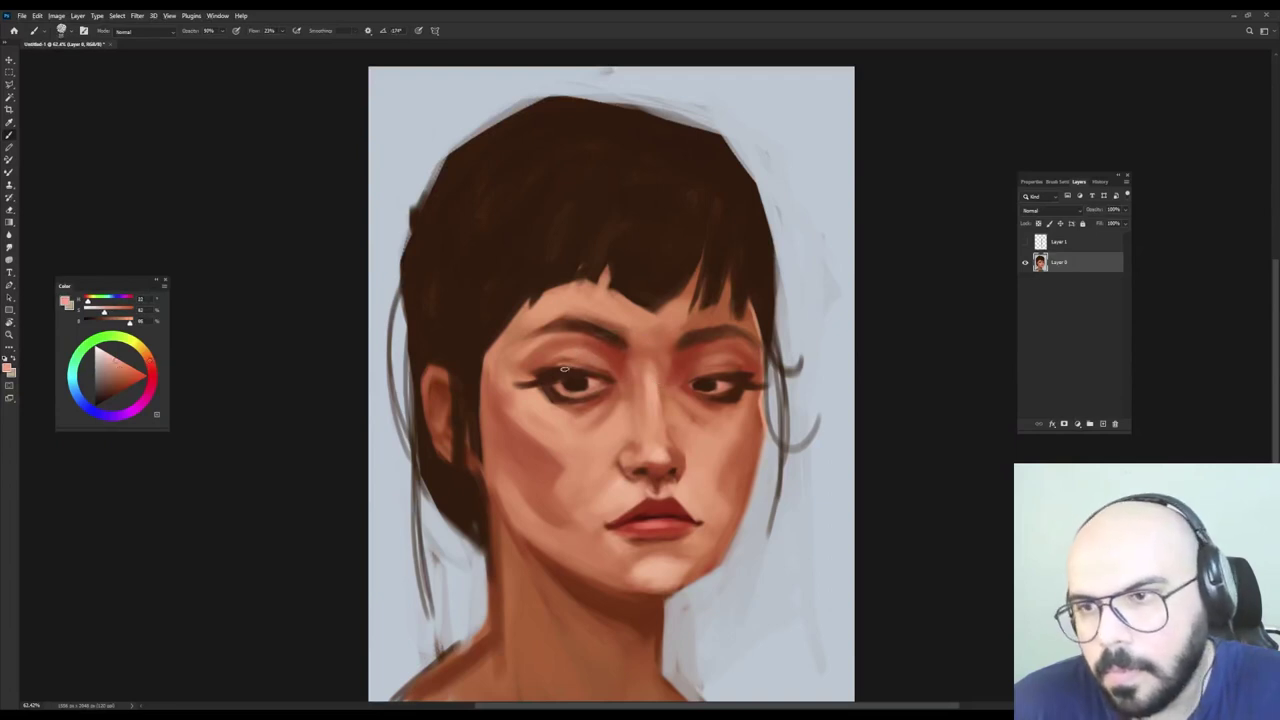
{"action": "left_click_drag", "start_coordinate": [562, 350], "coordinate": [551, 350]}
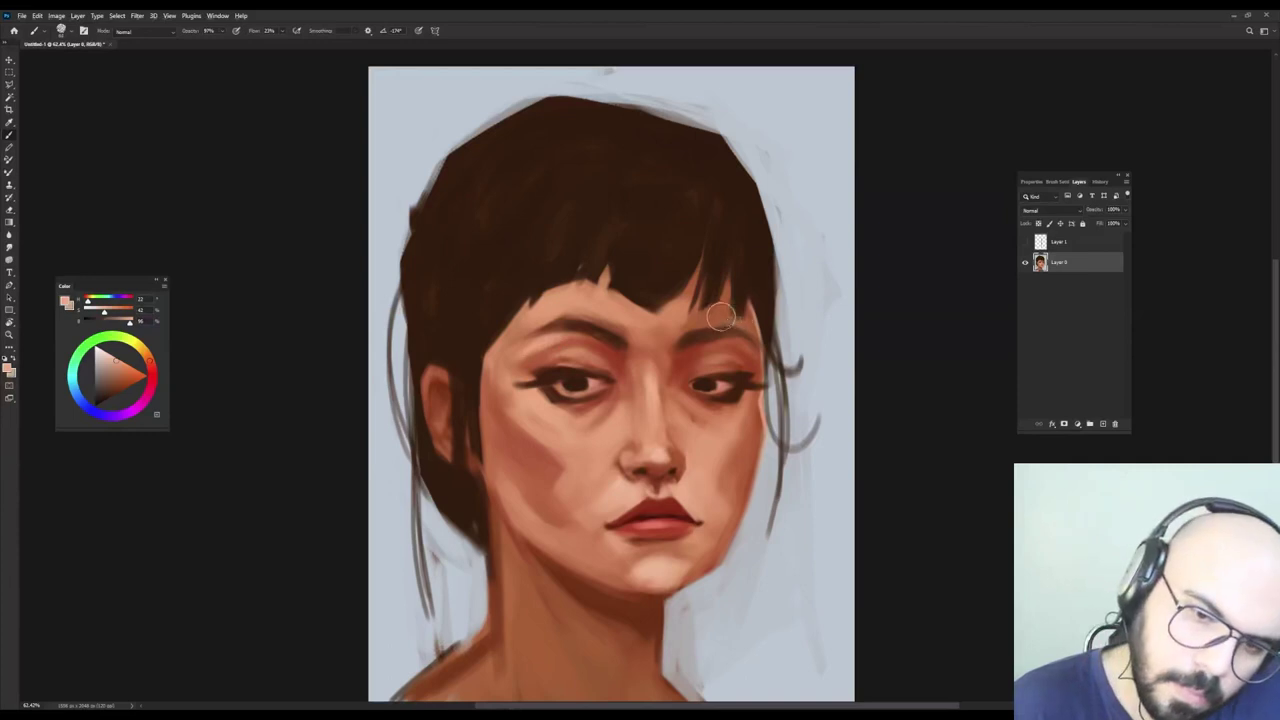
{"action": "right_click", "coordinate": [716, 356], "text": "alt"}
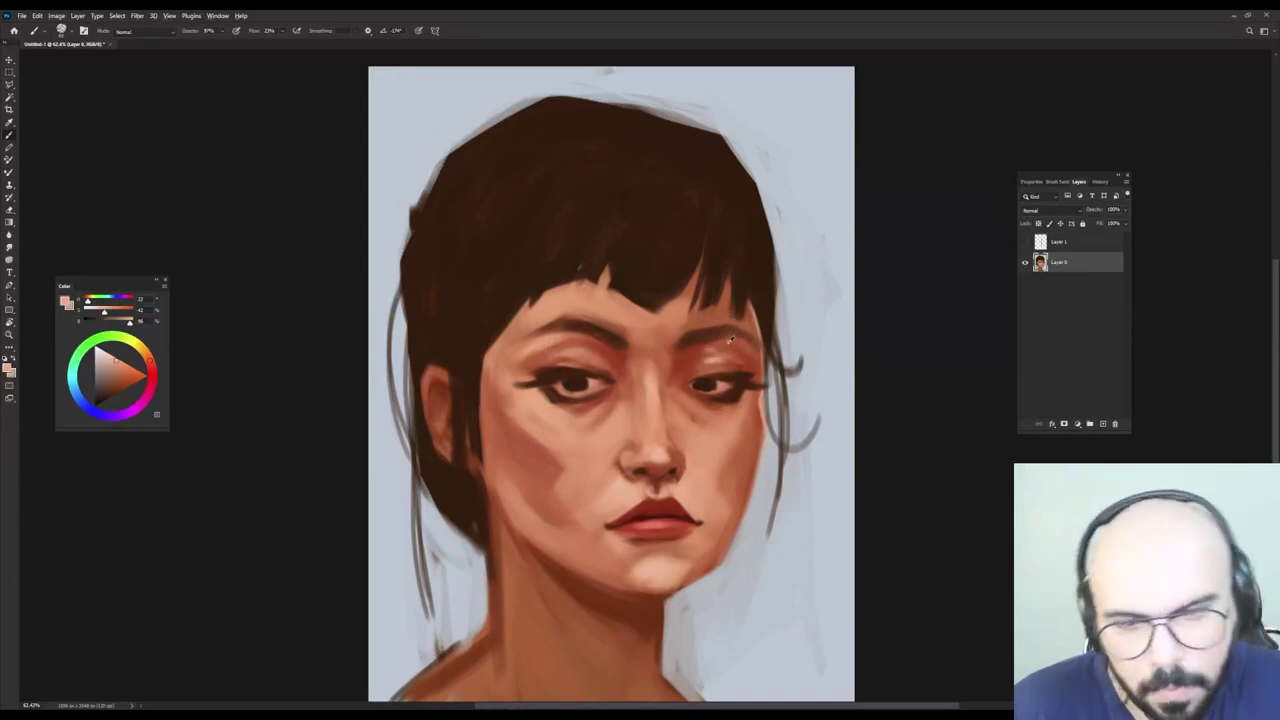
{"action": "left_click", "coordinate": [717, 359], "text": "alt"}
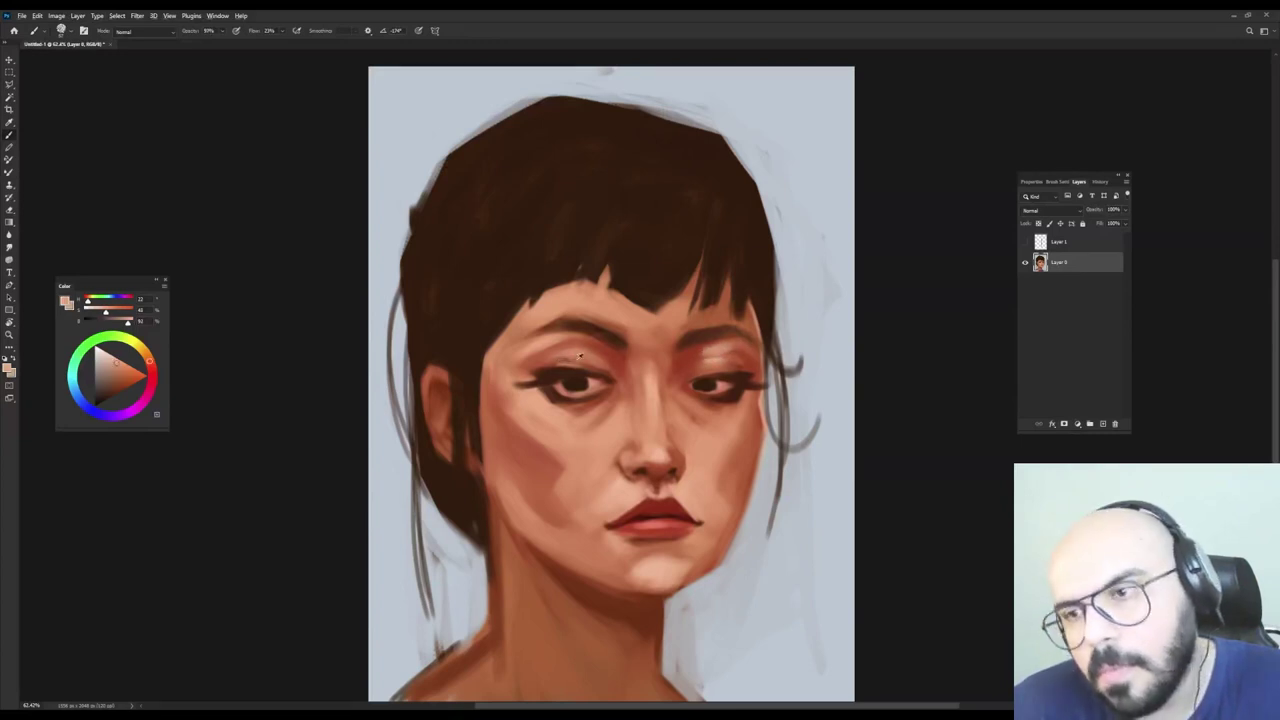
Blend the near upper eyelid and its crease with peach and reddish-brown tones sampled around the eye.
{"action": "left_click", "coordinate": [574, 352], "text": "alt"}
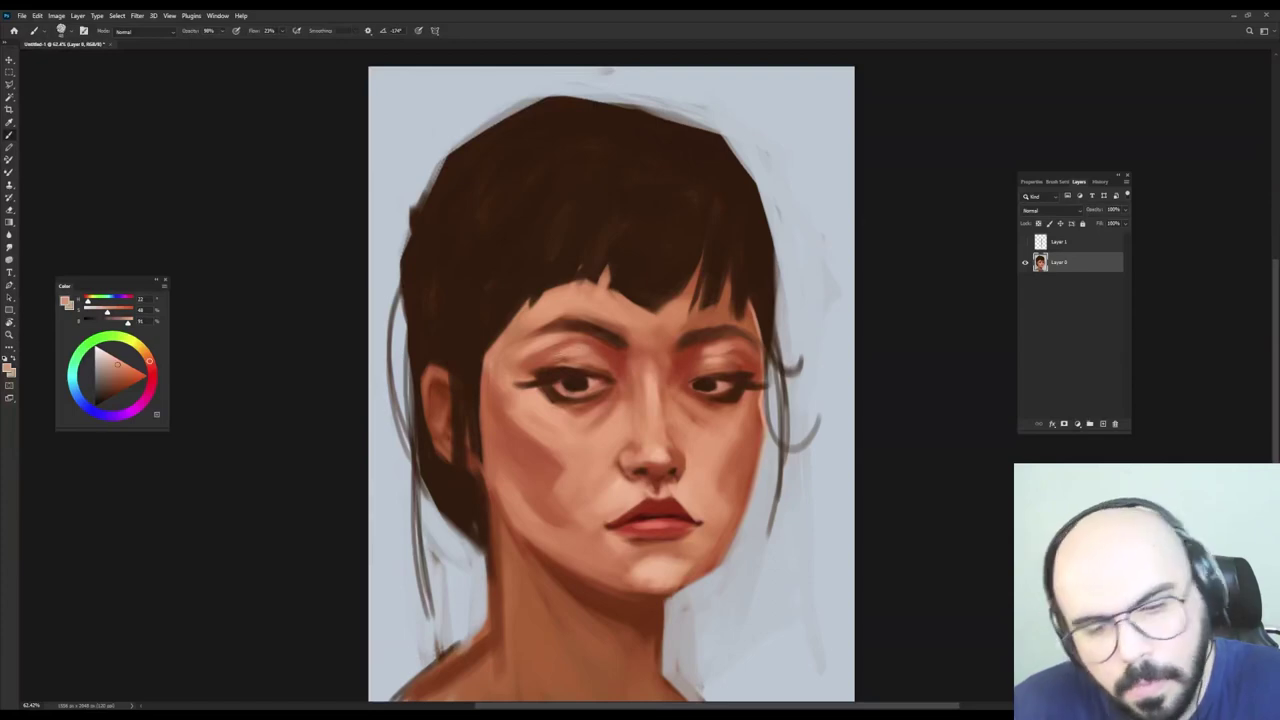
{"action": "left_click_drag", "start_coordinate": [607, 354], "coordinate": [616, 354]}
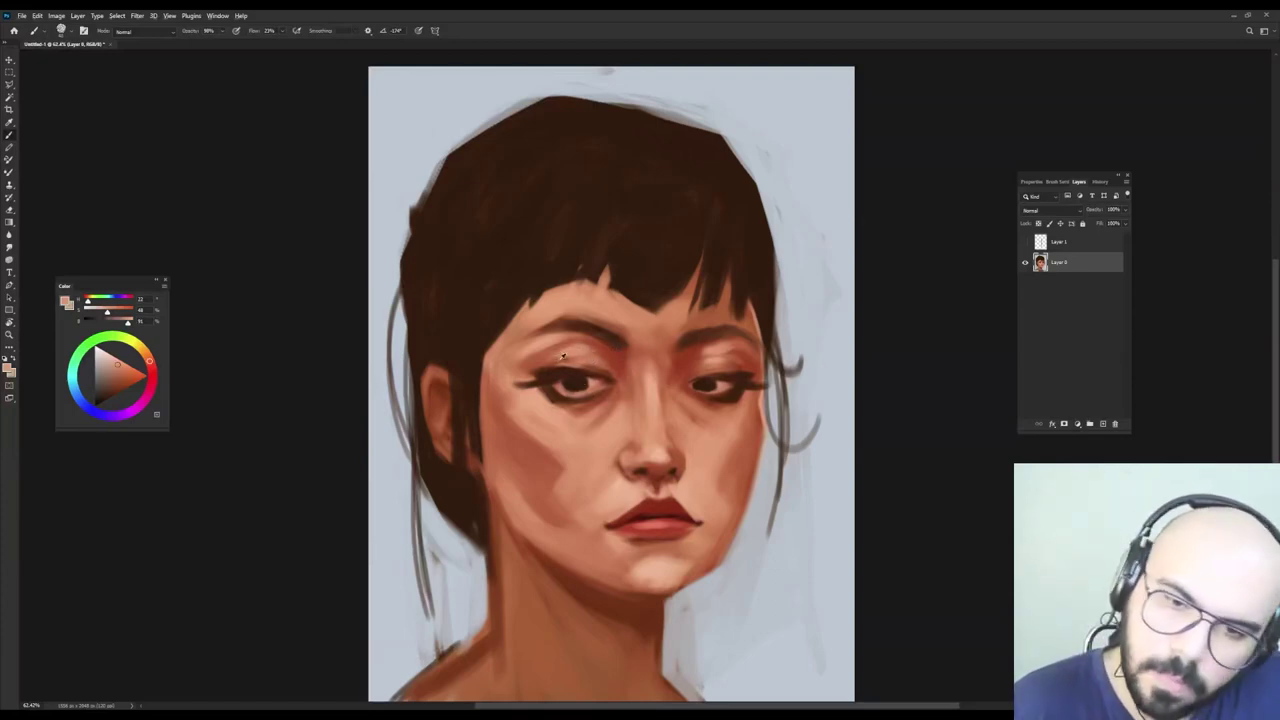
{"action": "left_click", "coordinate": [545, 362], "text": "alt"}
{"action": "left_click_drag", "start_coordinate": [570, 364], "coordinate": [576, 364]}
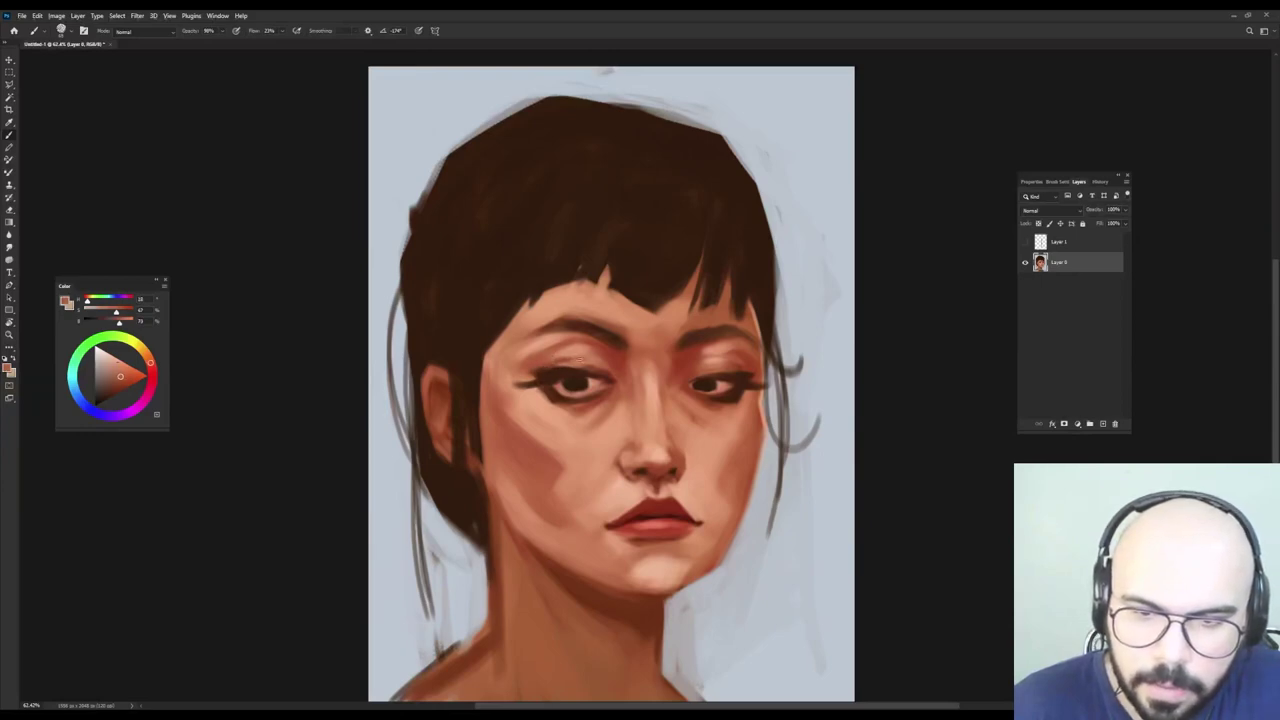
{"action": "left_click", "coordinate": [543, 368], "text": "alt"}
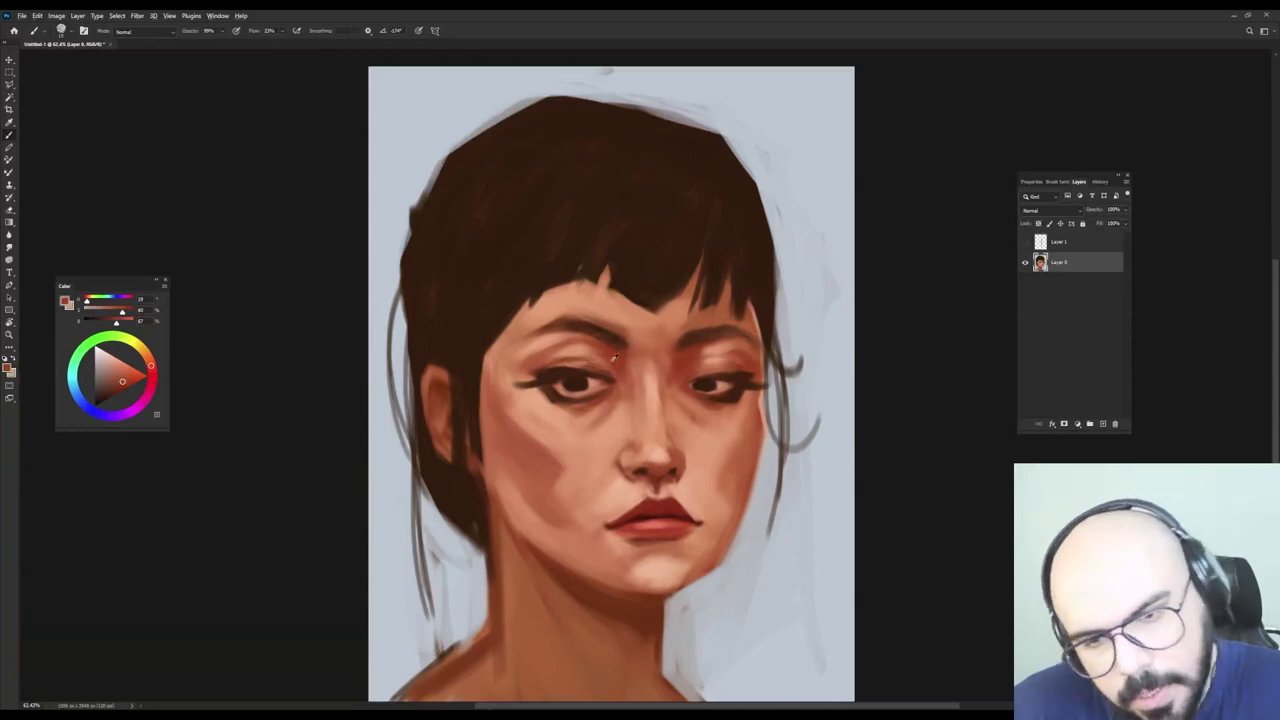
{"action": "left_click", "coordinate": [580, 360], "text": "alt"}
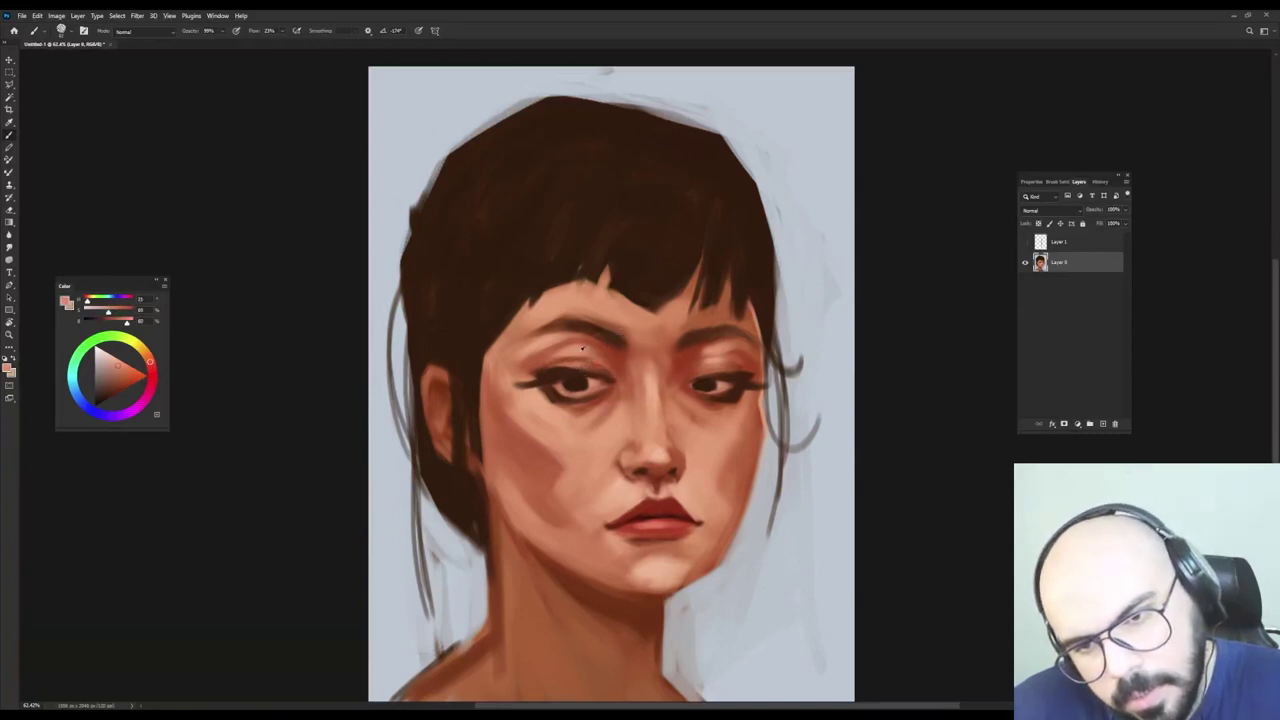
{"action": "left_click", "coordinate": [556, 362], "text": "alt"}
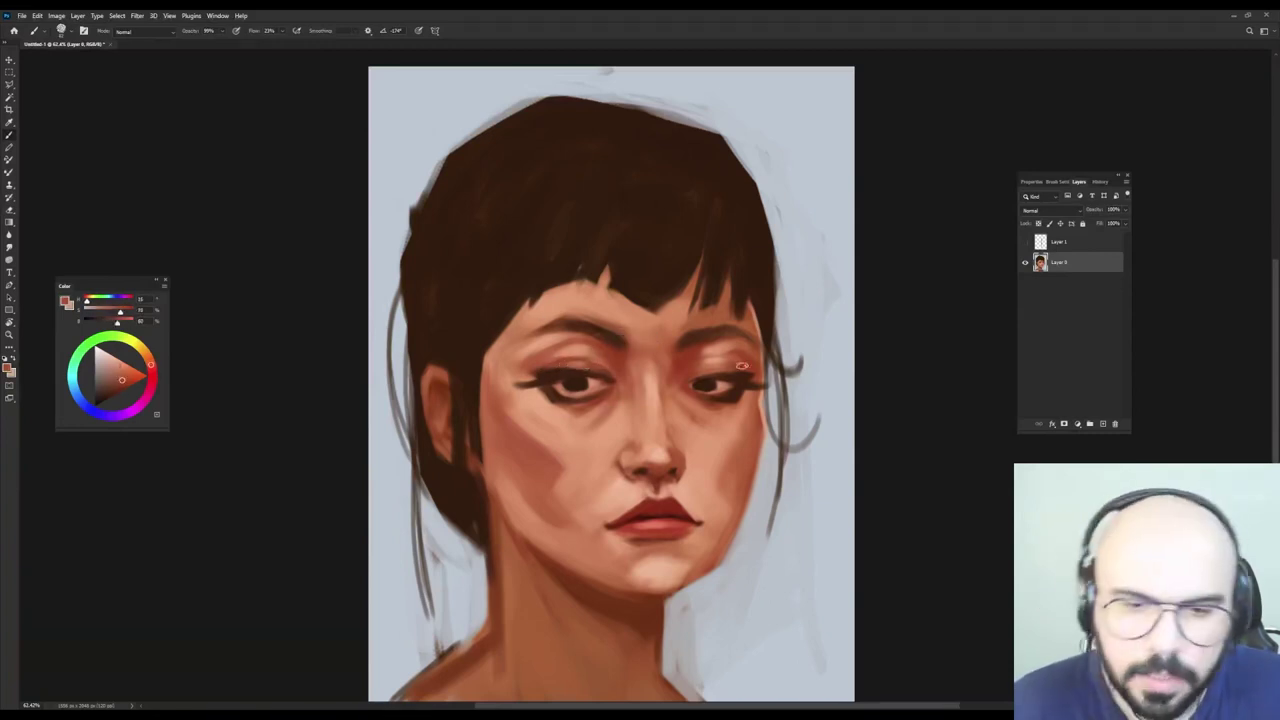
Define the far eyelid's crease and inner corner by alternating sampled dark red and light pink tones.
{"action": "left_click", "coordinate": [714, 366], "text": "alt"}
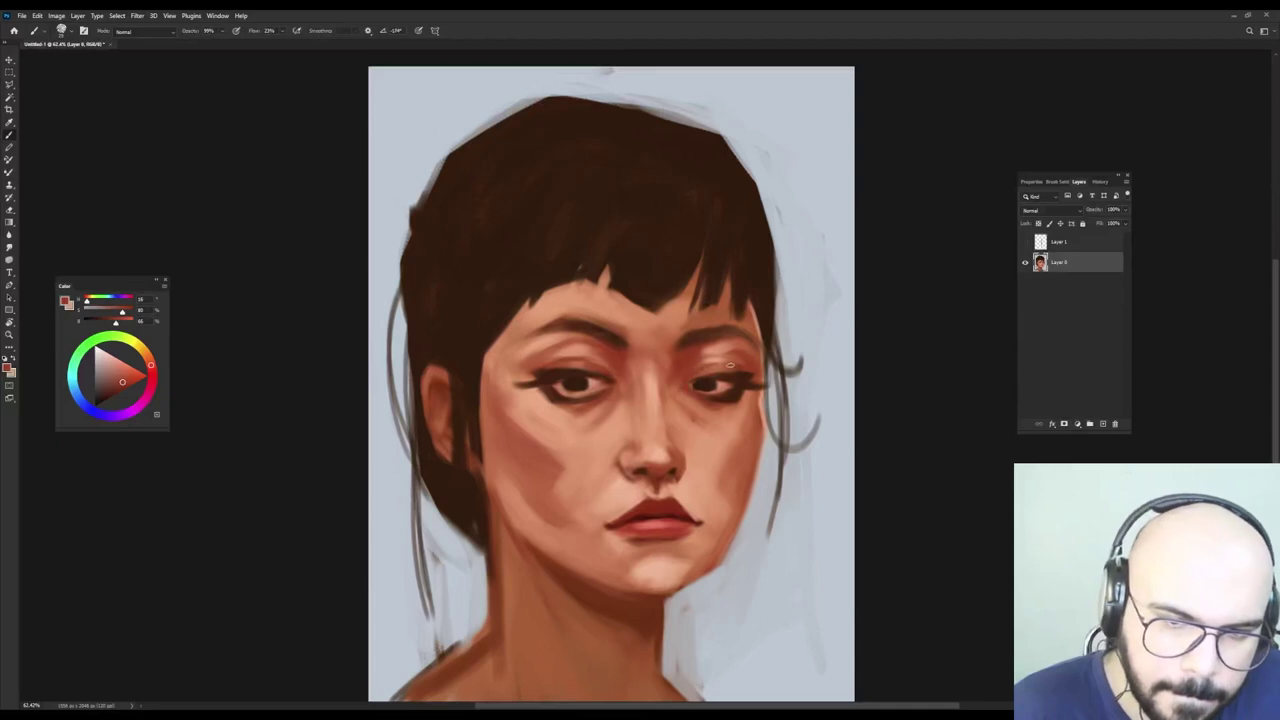
{"action": "left_click", "coordinate": [714, 343], "text": "alt"}
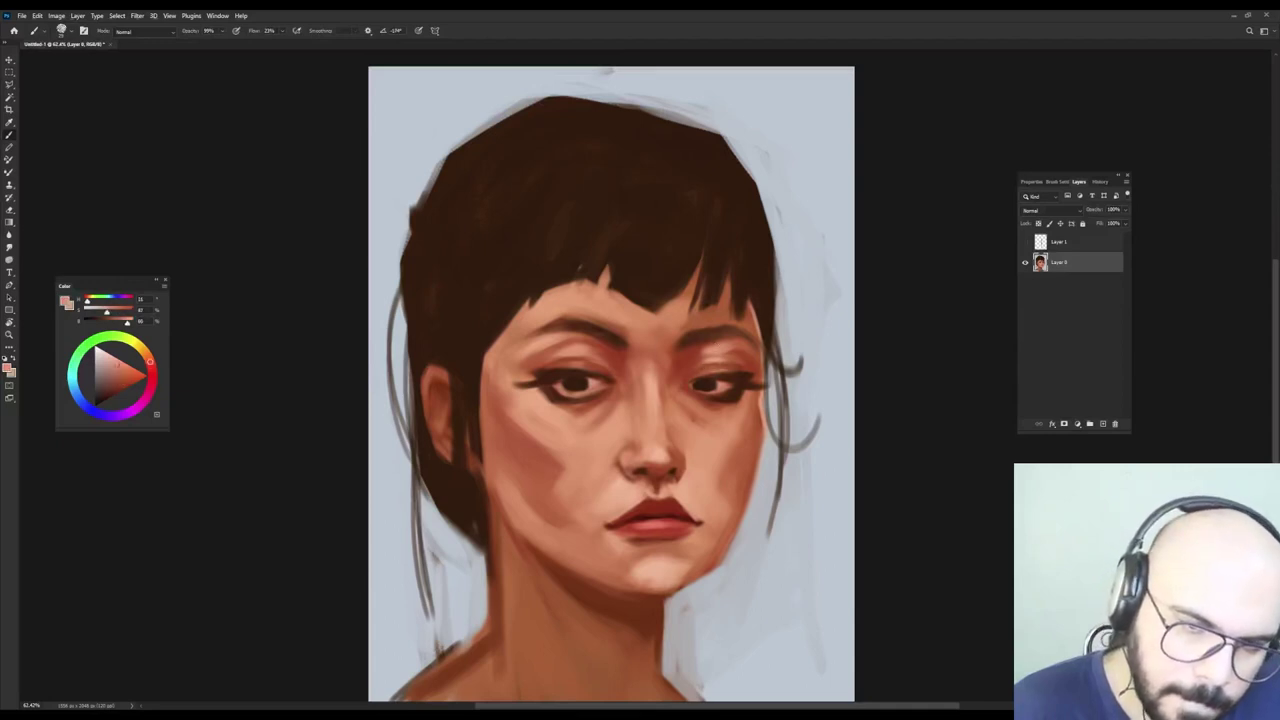
{"action": "left_click", "coordinate": [718, 346], "text": "alt"}
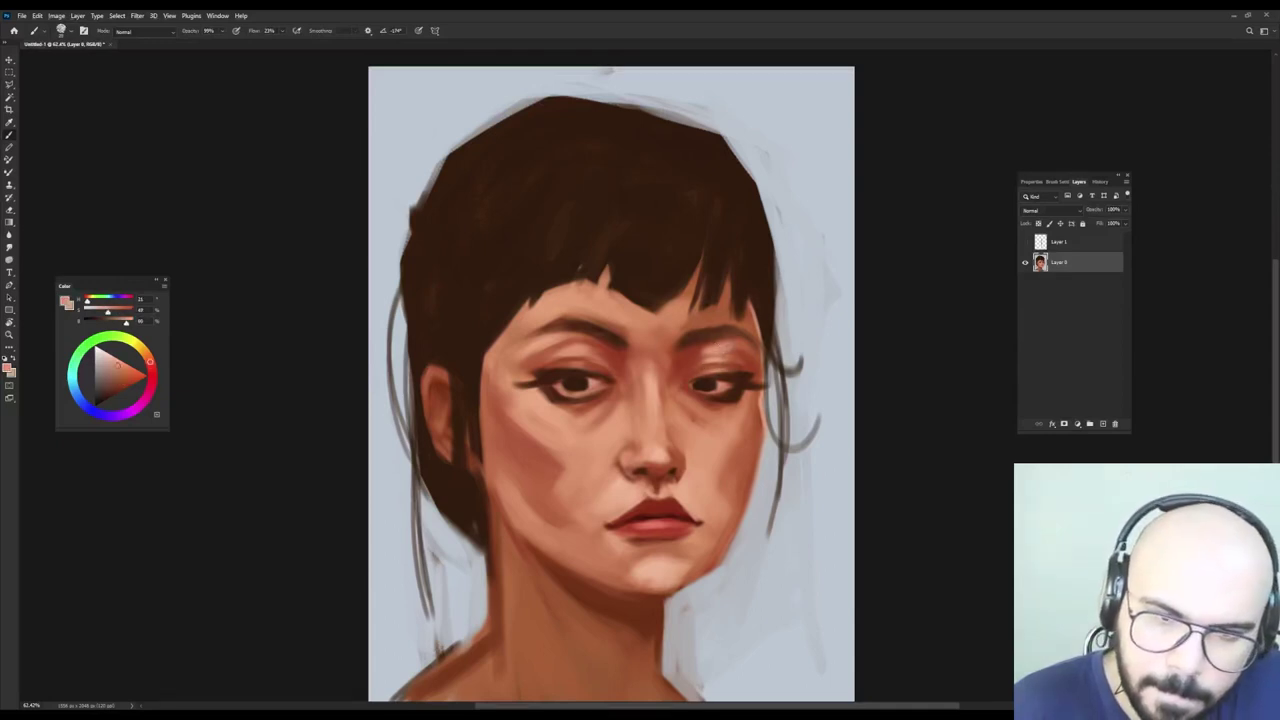
{"action": "left_click", "coordinate": [693, 356], "text": "alt"}
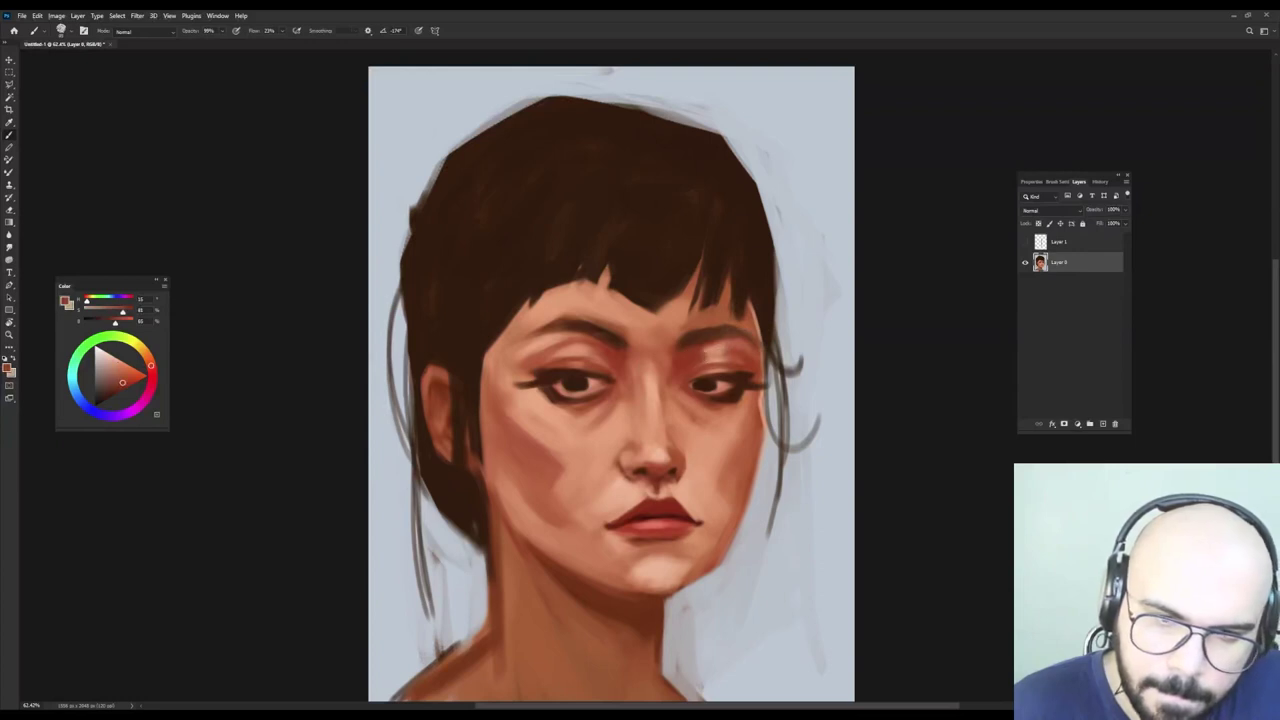
{"action": "left_click", "coordinate": [718, 346], "text": "alt"}
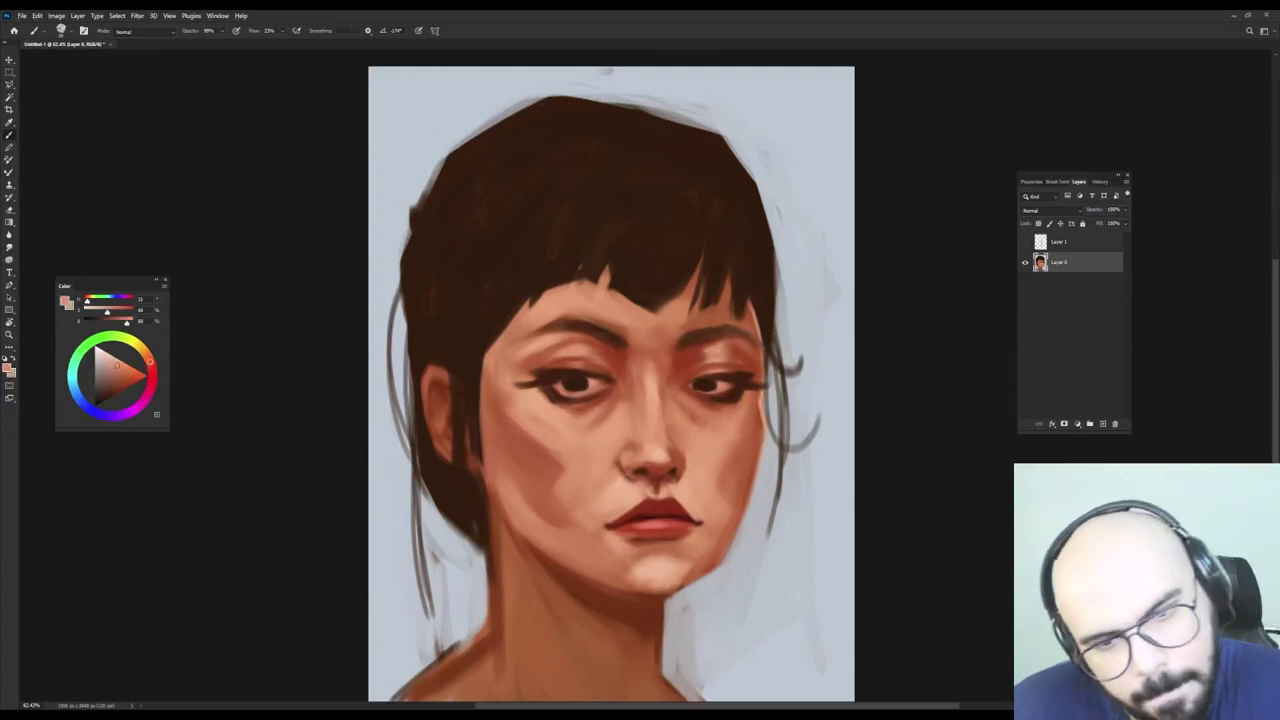
Soften the far eyelid's highlight into the reddish inner corner and brow area with midtones sampled from both eyelids.
{"action": "left_click", "coordinate": [600, 349], "text": "alt"}
{"action": "left_click", "coordinate": [712, 360], "text": "alt"}
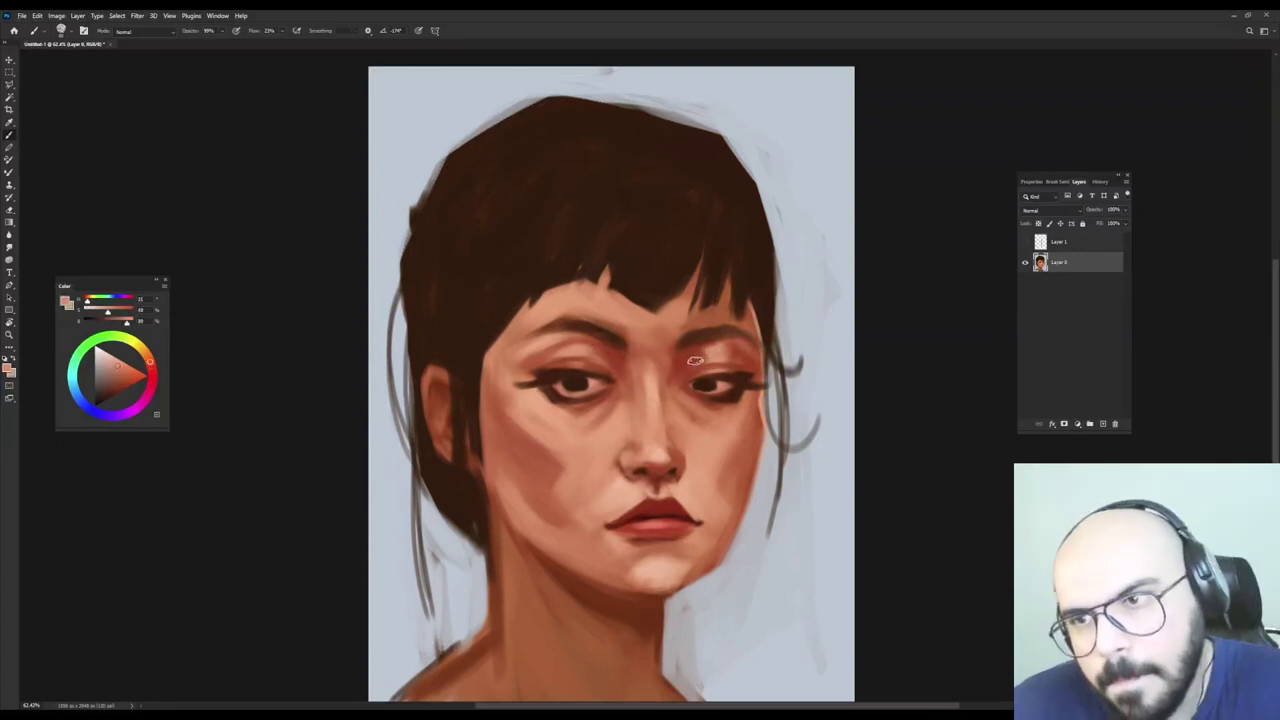
{"action": "left_click", "coordinate": [688, 360], "text": "alt"}
{"action": "left_click", "coordinate": [714, 356], "text": "alt"}
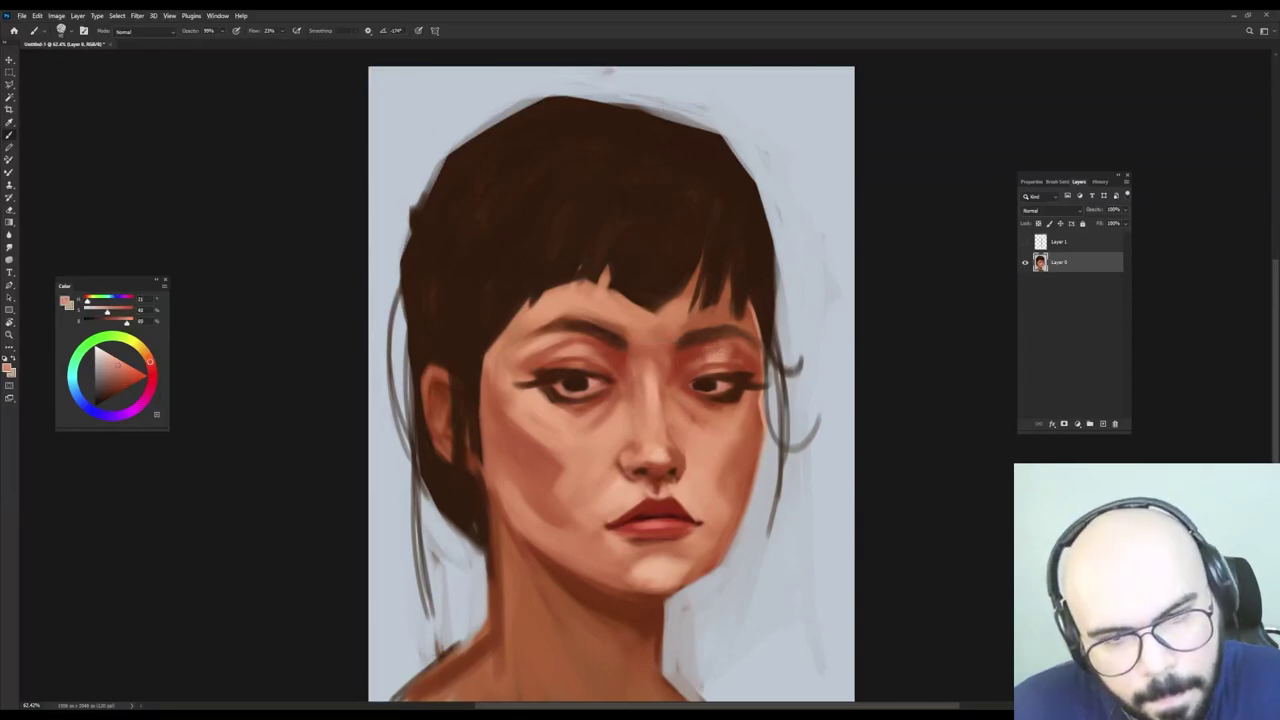
{"action": "left_click", "coordinate": [689, 358], "text": "alt"}
{"action": "left_click", "coordinate": [732, 354], "text": "alt"}
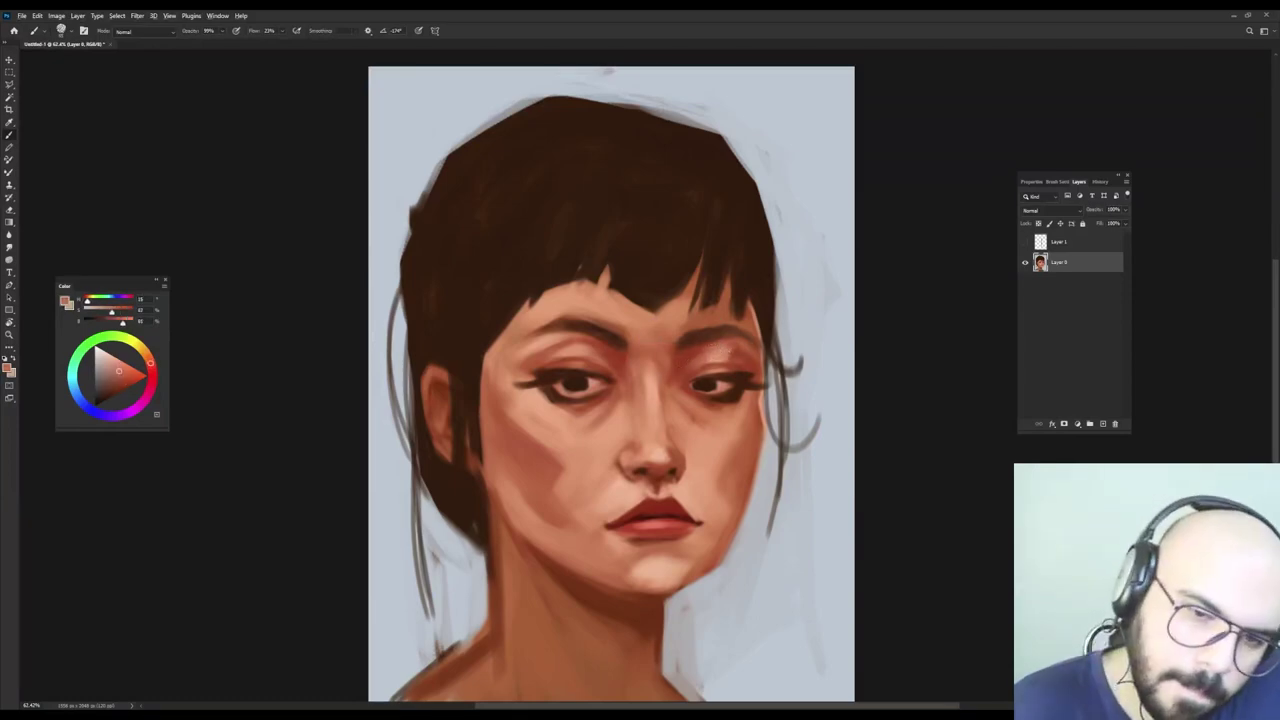
{"action": "left_click", "coordinate": [563, 349], "text": "alt"}
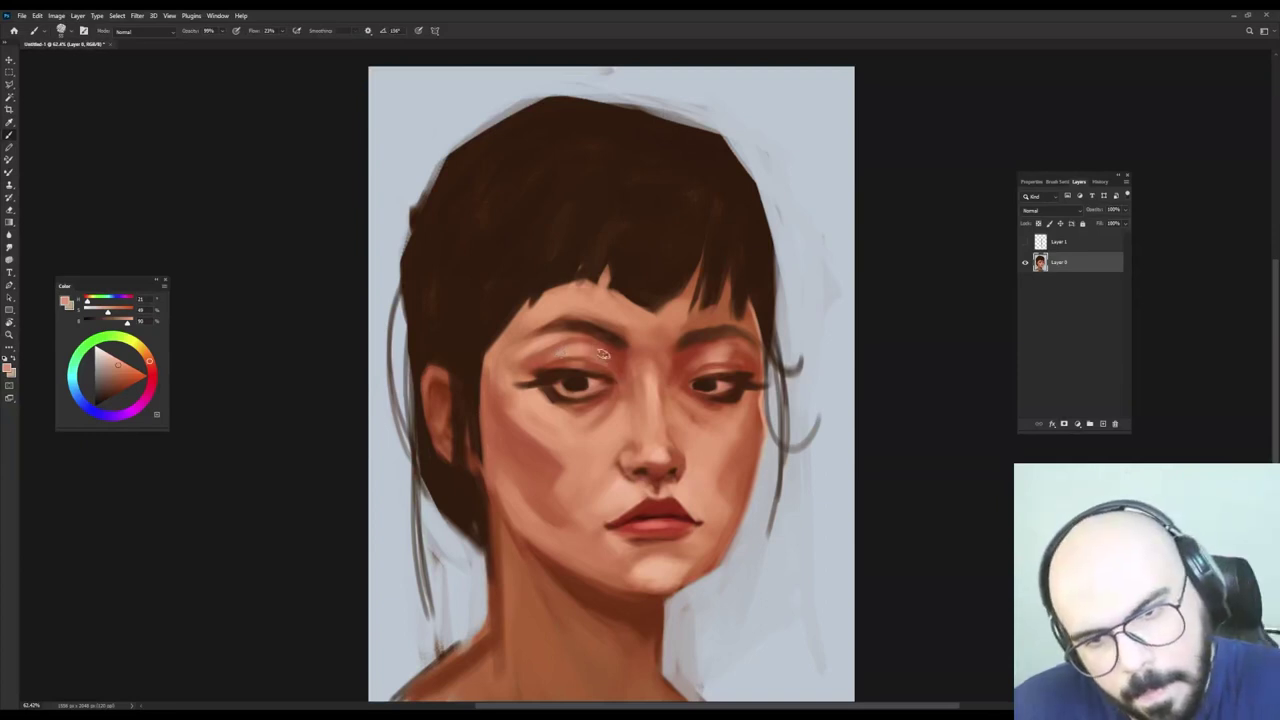
{"action": "left_click", "coordinate": [731, 348], "text": "alt"}
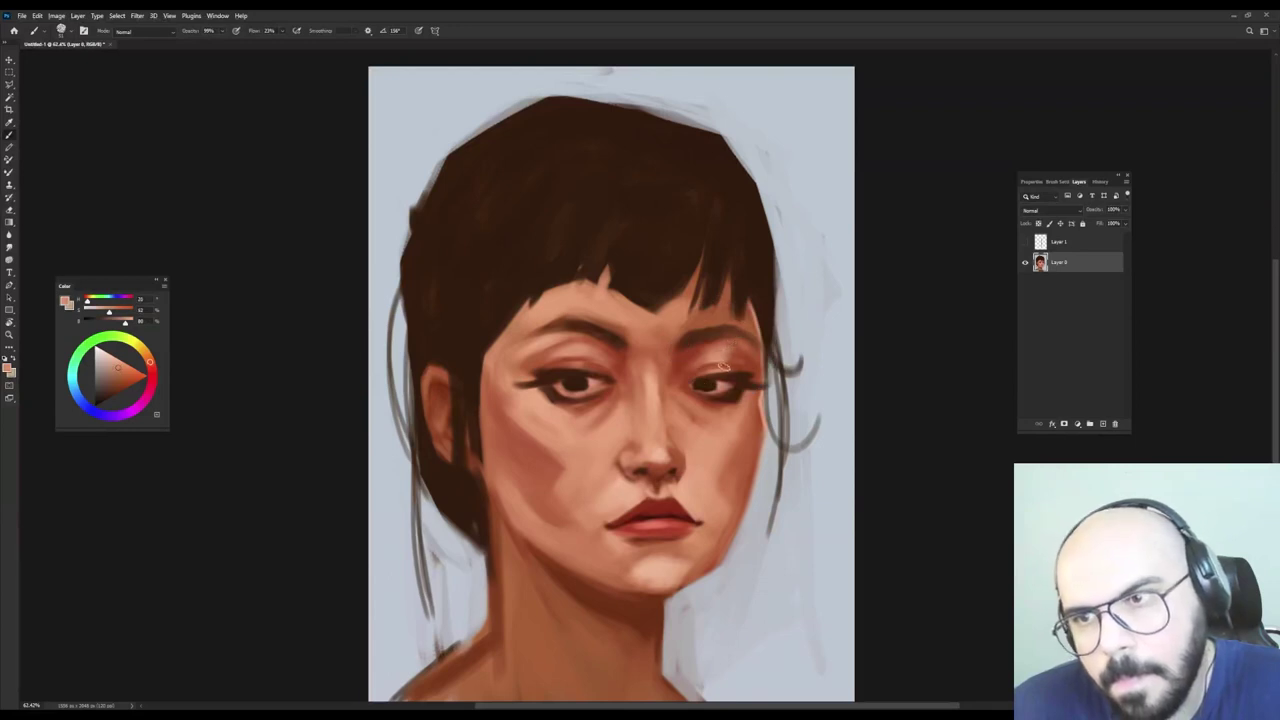
{"action": "left_click", "coordinate": [731, 339], "text": "alt"}
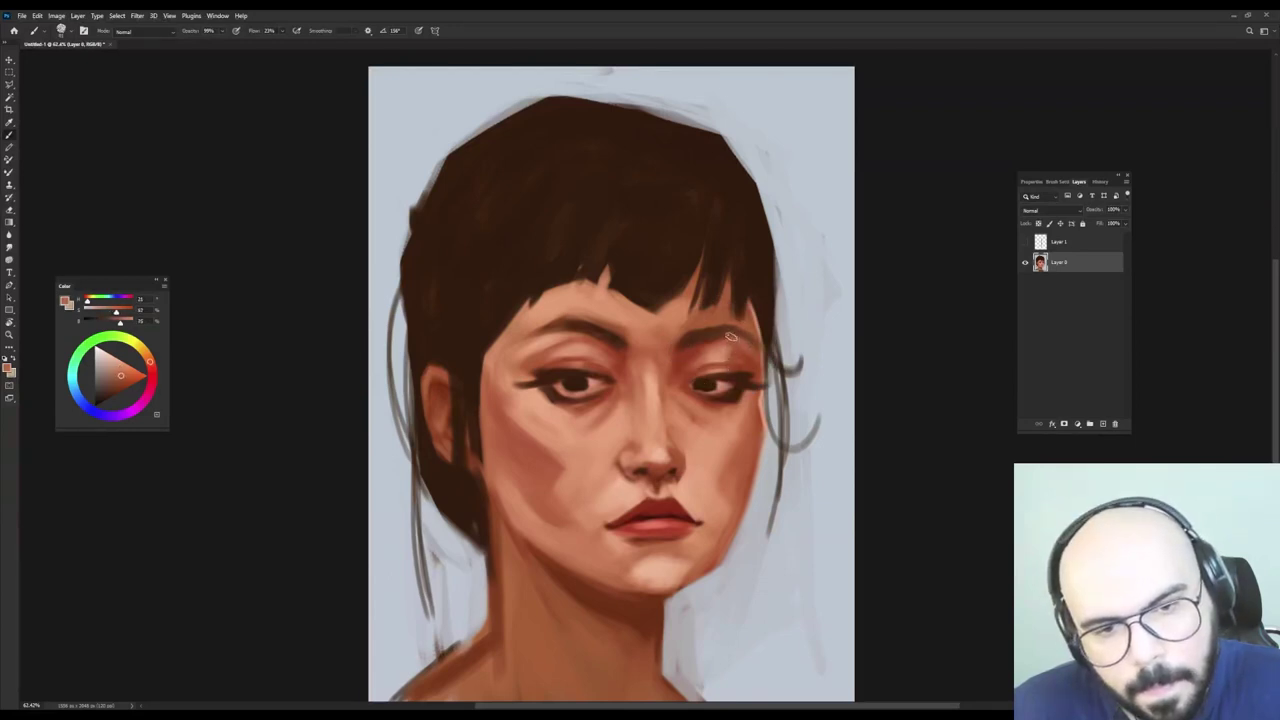
Refine the tail of the far eyebrow and the hairline at the far temple with sampled brow, skin and dark hair colors.
{"action": "left_click", "coordinate": [738, 326], "text": "alt"}
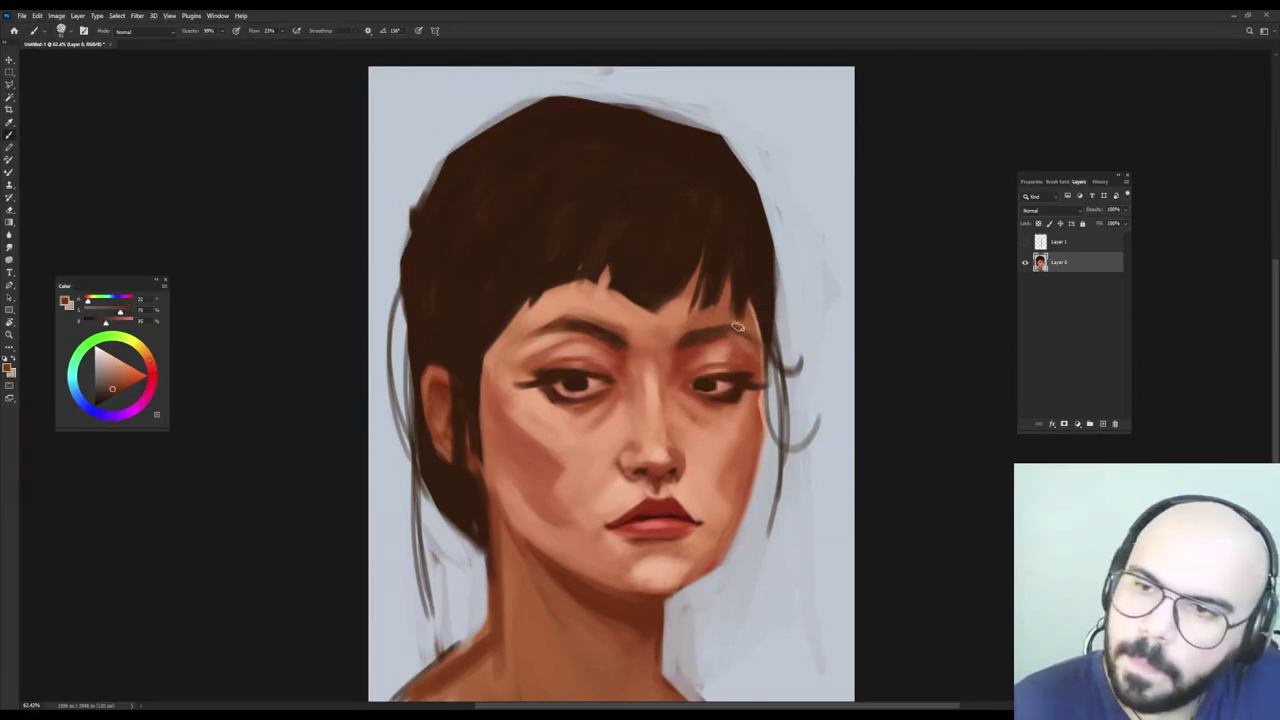
{"action": "left_click", "coordinate": [752, 338], "text": "alt"}
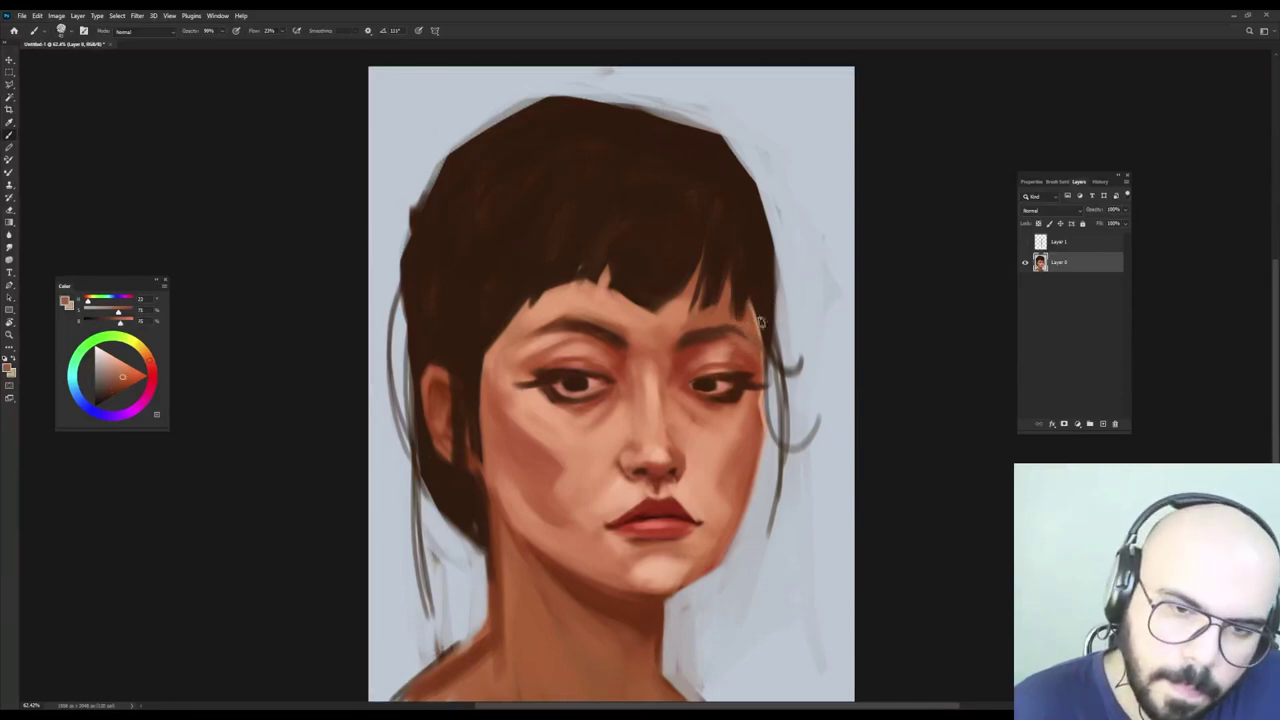
{"action": "left_click", "coordinate": [764, 302], "text": "alt"}
{"action": "left_click", "coordinate": [728, 326], "text": "alt"}
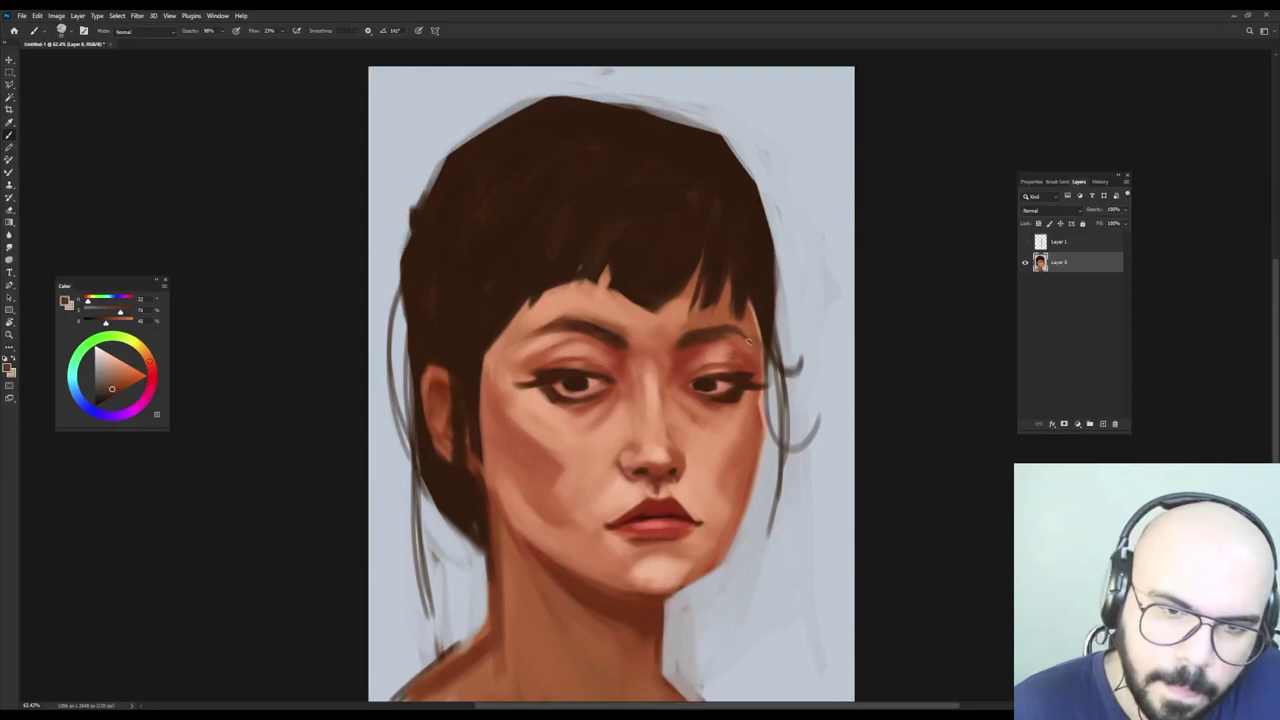
{"action": "left_click", "coordinate": [757, 298], "text": "alt"}
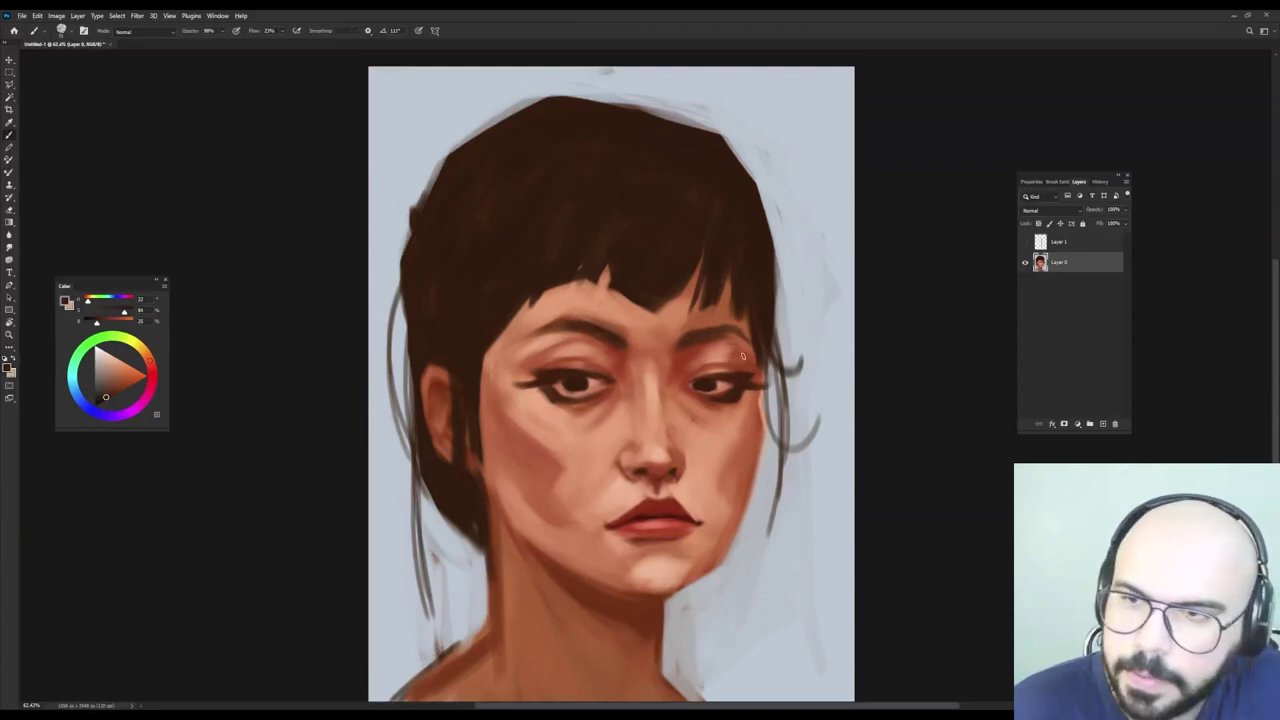
{"action": "left_click", "coordinate": [743, 322], "text": "alt"}
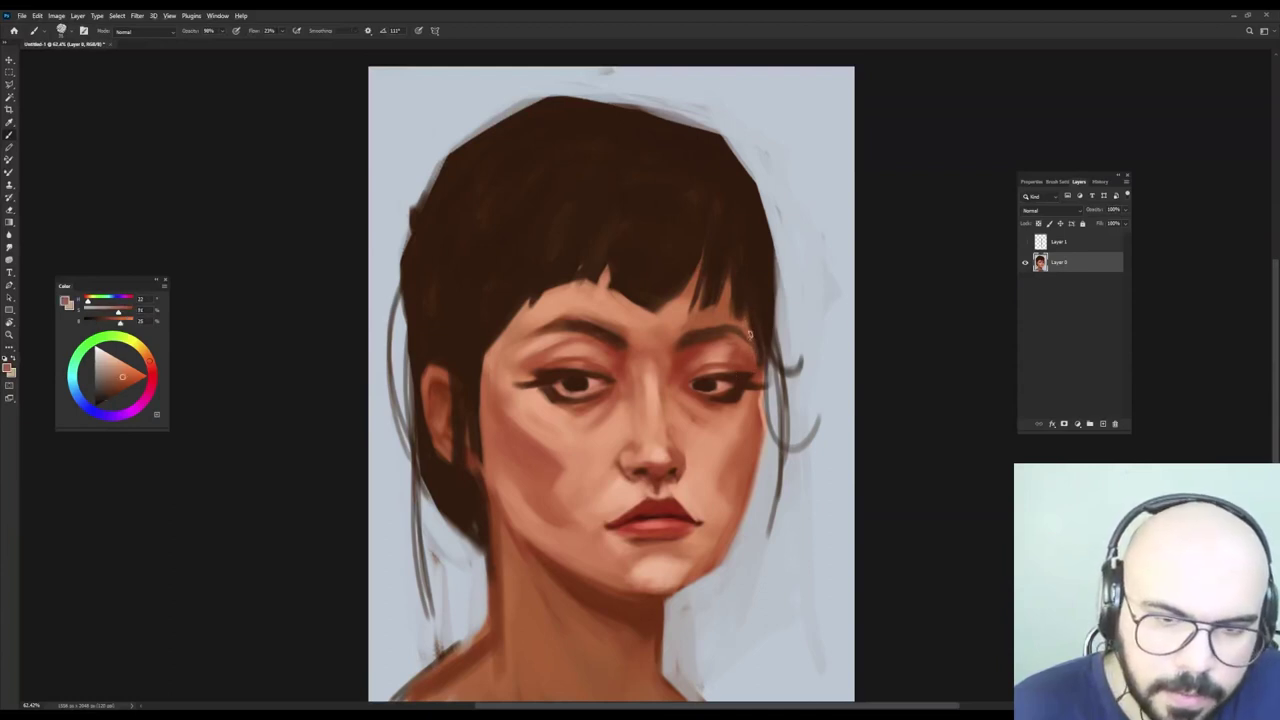
{"action": "left_click", "coordinate": [758, 325], "text": "alt"}
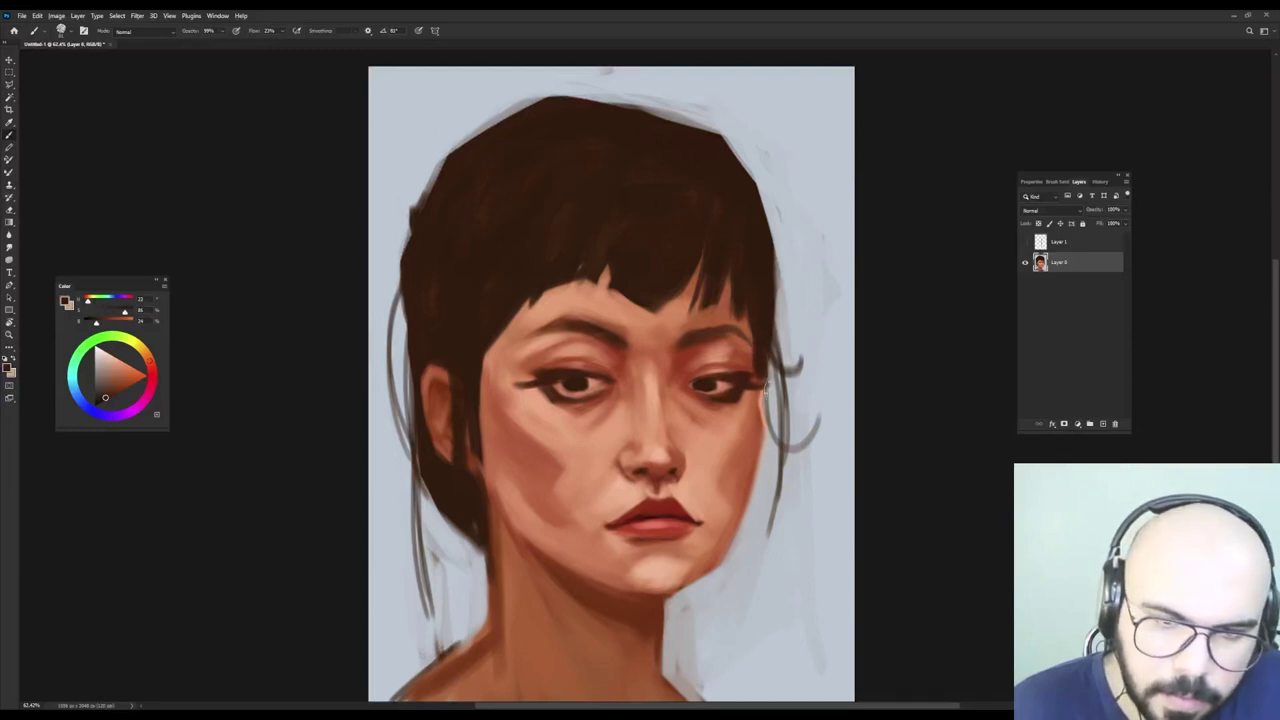
{"action": "left_click", "coordinate": [748, 336], "text": "alt"}
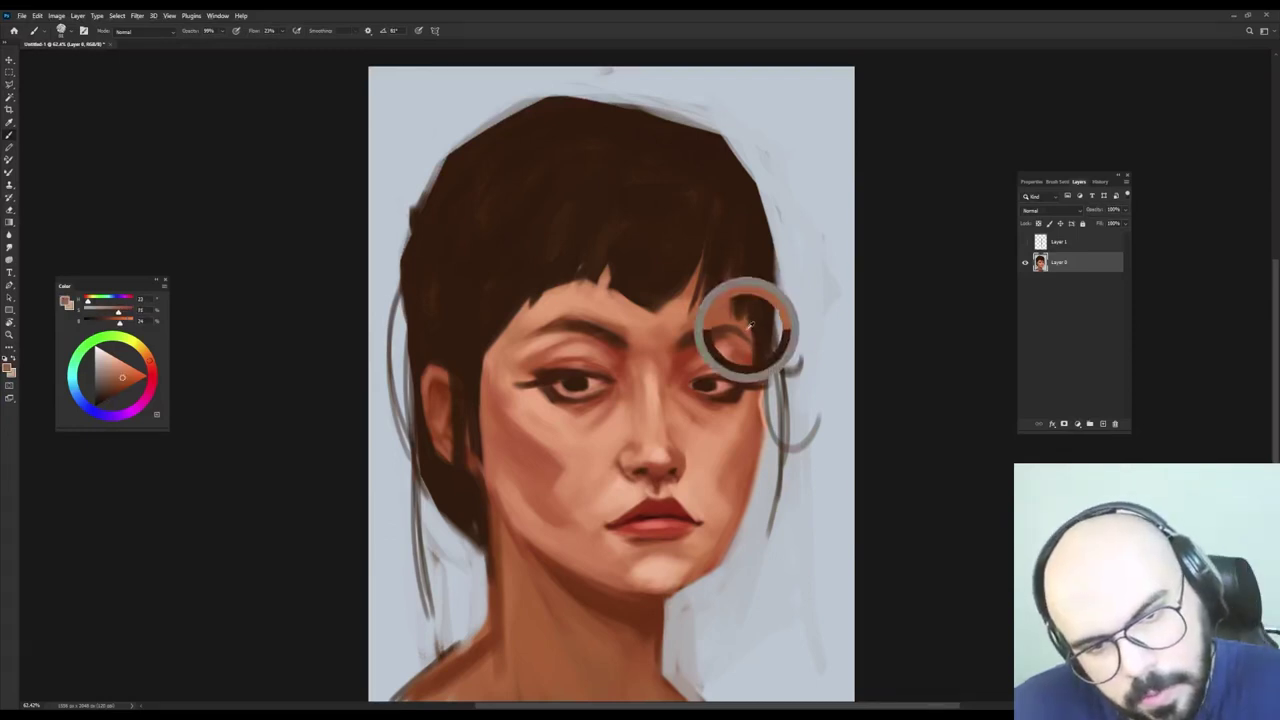
Extend the dark hair edge down past the outer corner of the far eye with the sampled hair color.
{"action": "left_click", "coordinate": [757, 364], "text": "alt"}
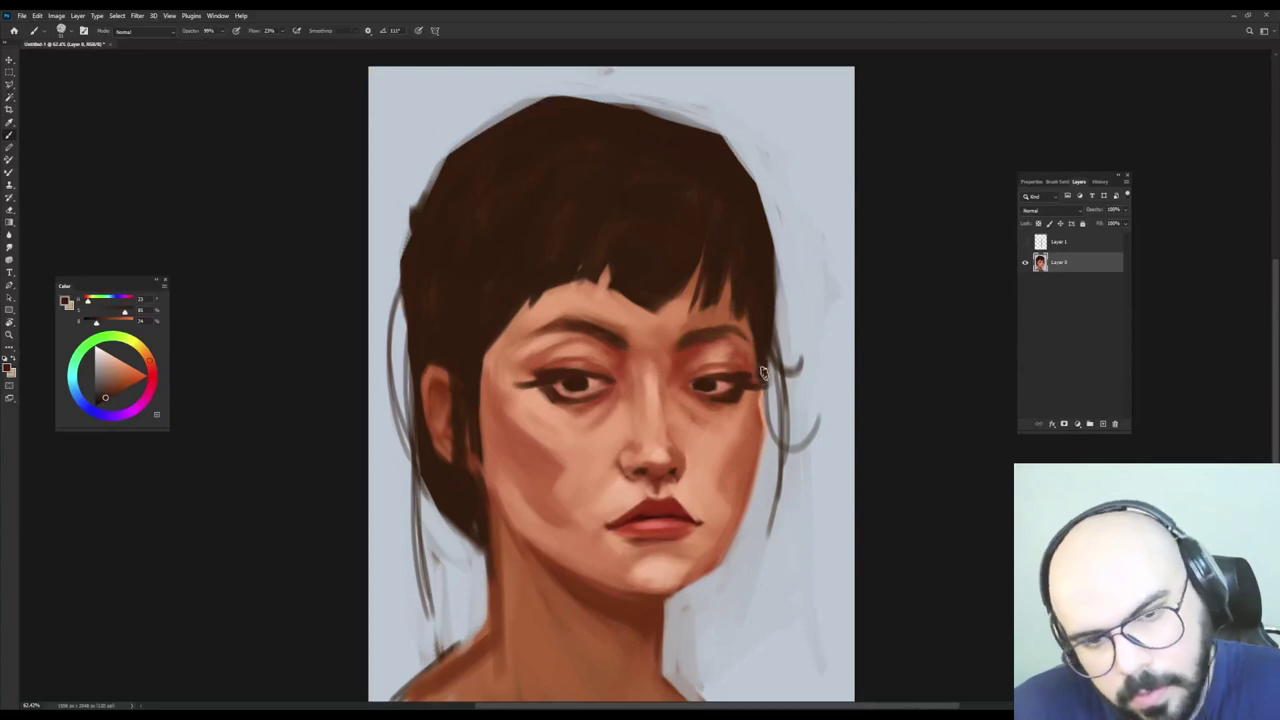
{"action": "left_click_drag", "start_coordinate": [761, 386], "coordinate": [765, 436]}
{"action": "left_click_drag", "start_coordinate": [757, 355], "coordinate": [766, 444]}
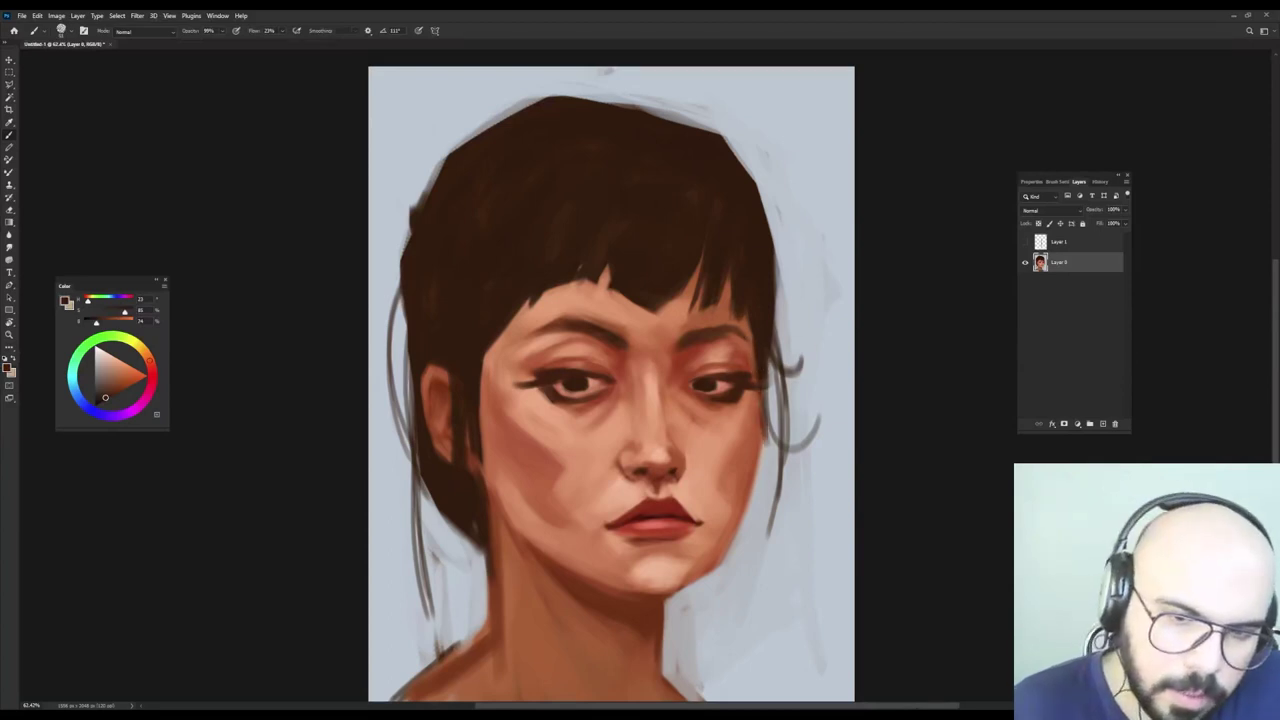
{"action": "left_click", "coordinate": [755, 424], "text": "alt"}
{"action": "mouse_move", "coordinate": [757, 381]}
{"action": "left_mouse_down"}
{"action": "mouse_move", "coordinate": [768, 444]}
{"action": "mouse_move", "coordinate": [766, 392]}
{"action": "left_mouse_up"}
Trim the far cheek and jaw contour with the sampled background gray-blue and redefine its edge with sampled reddish brown.
{"action": "left_click", "coordinate": [771, 437], "text": "alt"}
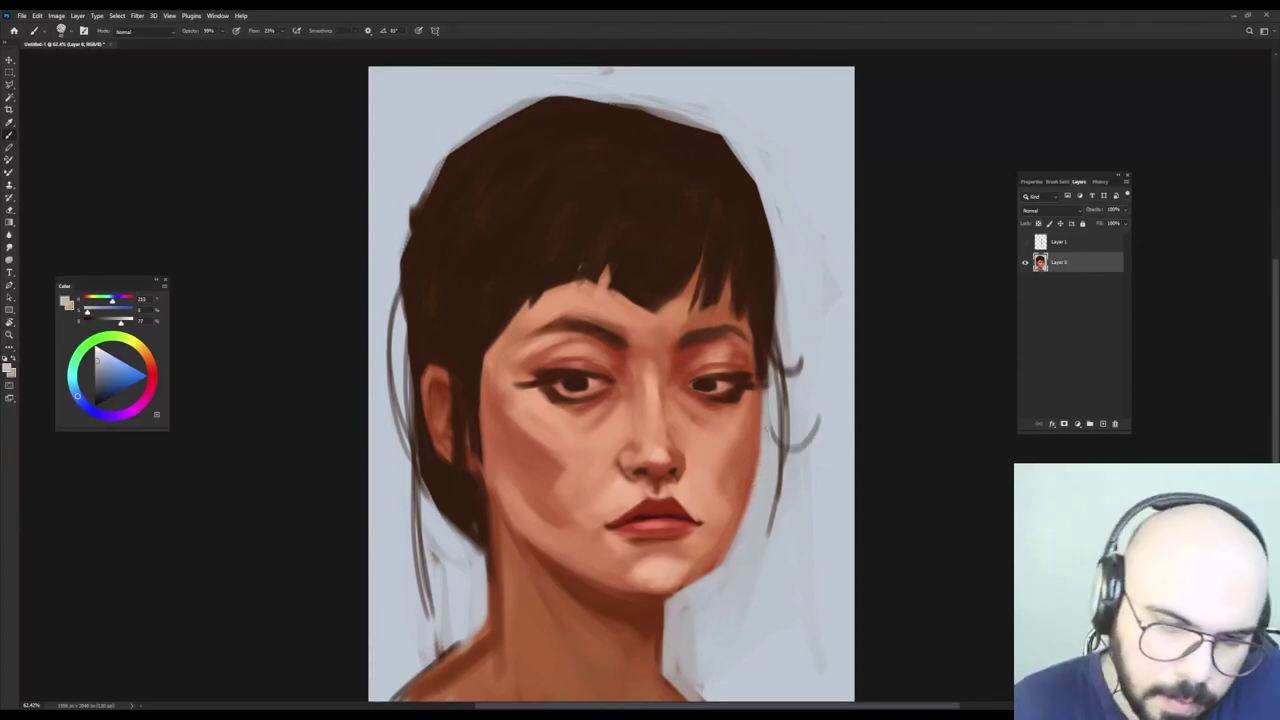
{"action": "left_click_drag", "start_coordinate": [760, 436], "coordinate": [735, 540]}
{"action": "mouse_move", "coordinate": [761, 420]}
{"action": "left_mouse_down"}
{"action": "mouse_move", "coordinate": [740, 525]}
{"action": "mouse_move", "coordinate": [748, 503]}
{"action": "left_mouse_up"}
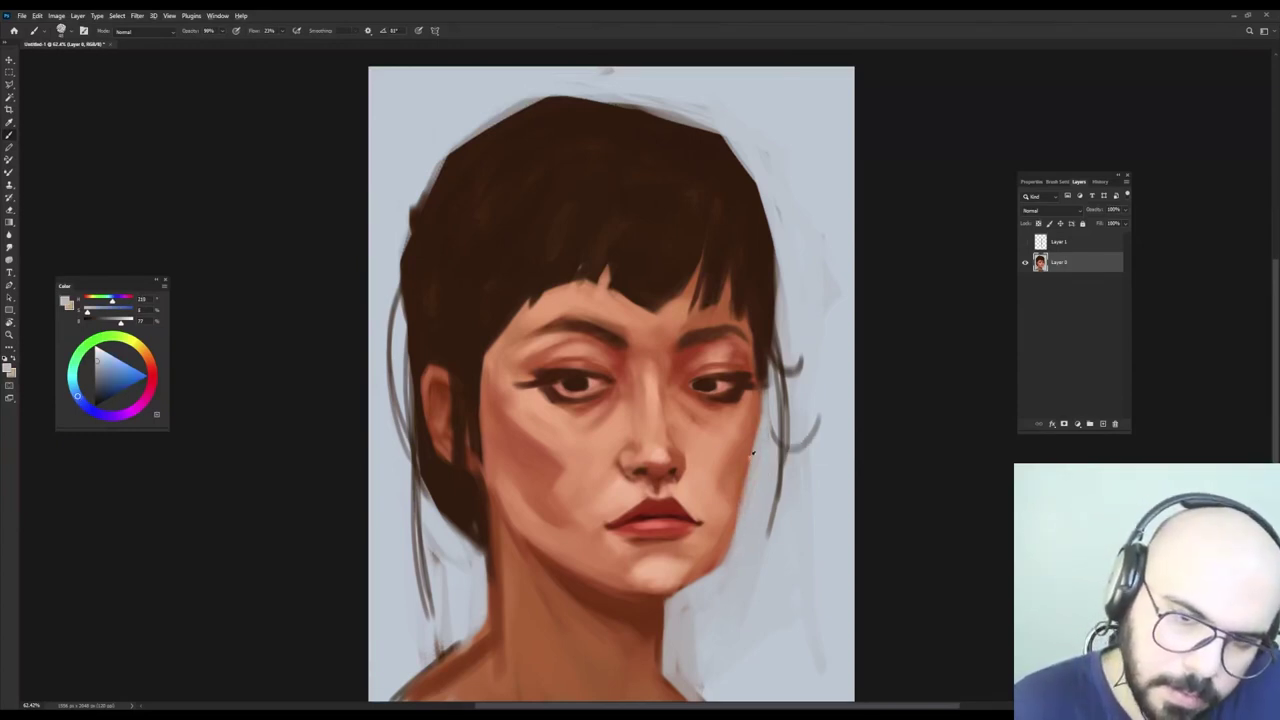
{"action": "left_click", "coordinate": [683, 347], "text": "alt"}
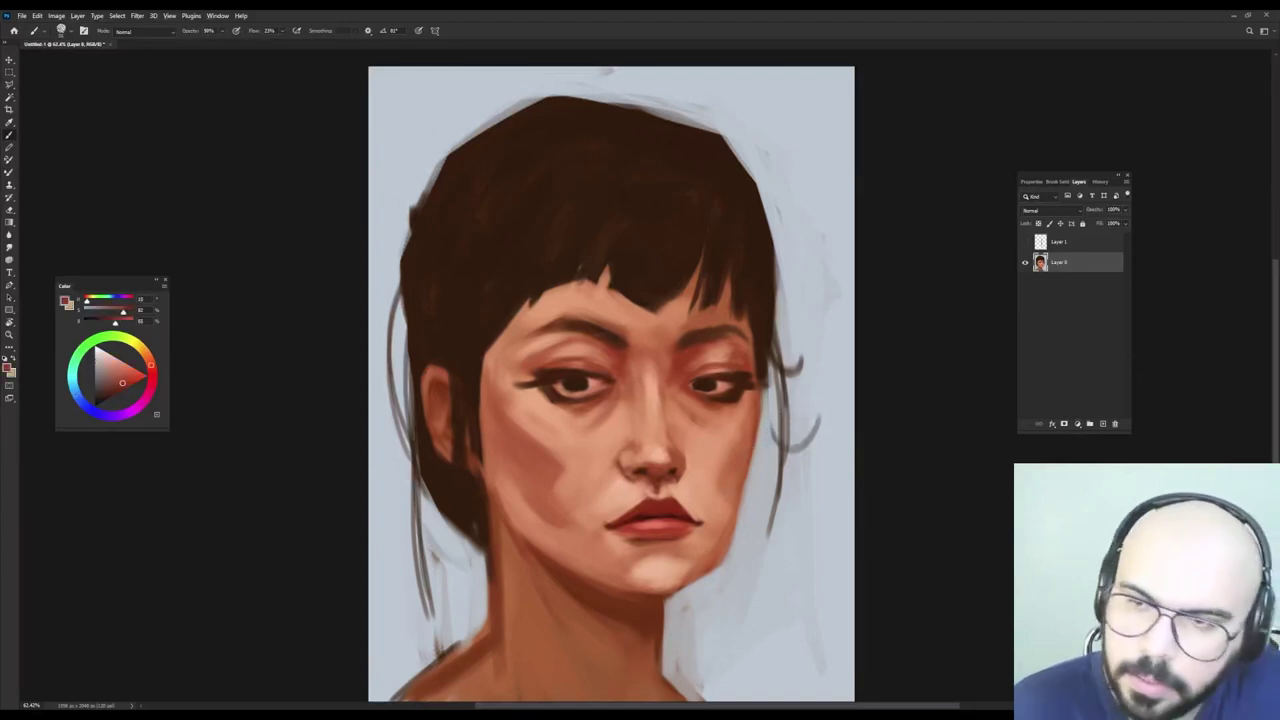
{"action": "mouse_move", "coordinate": [752, 432]}
{"action": "left_mouse_down"}
{"action": "mouse_move", "coordinate": [728, 542]}
{"action": "mouse_move", "coordinate": [687, 590]}
{"action": "mouse_move", "coordinate": [652, 594]}
{"action": "mouse_move", "coordinate": [670, 595]}
{"action": "mouse_move", "coordinate": [742, 518]}
{"action": "left_mouse_up"}
{"action": "left_click", "coordinate": [750, 511], "text": "alt"}
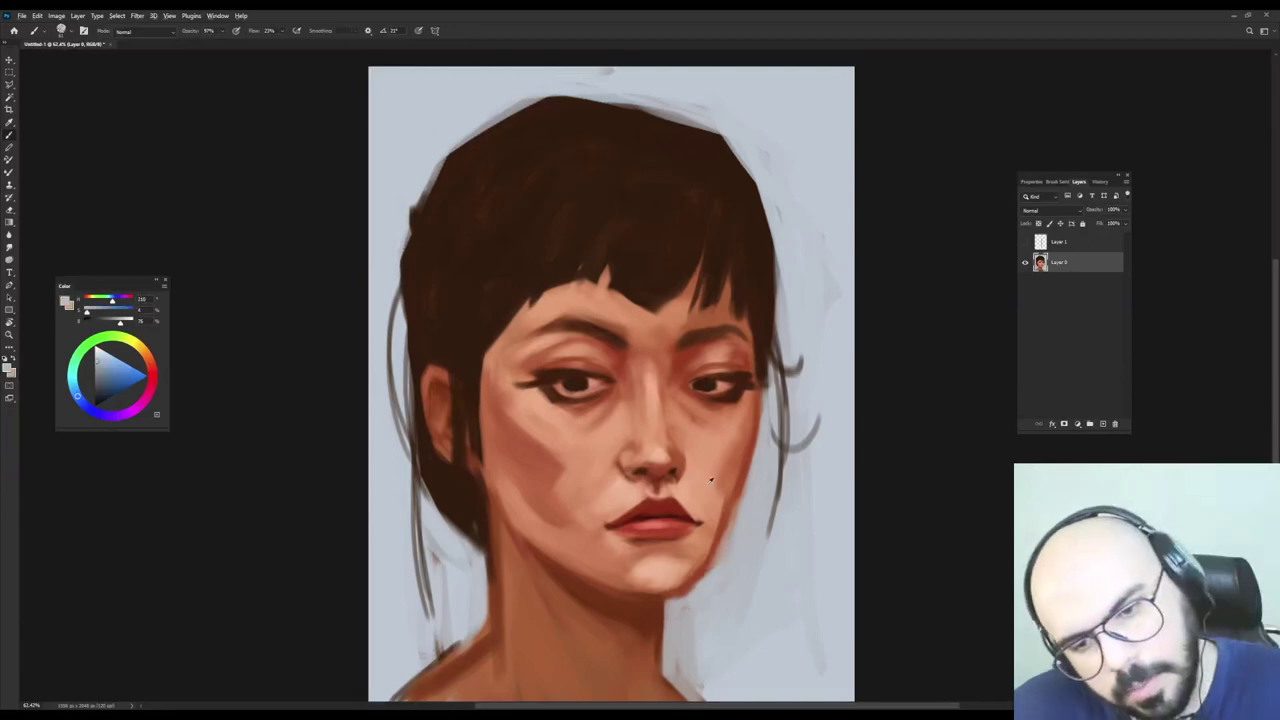
Blend the skin between the far mouth corner and the jaw edge with reddish and light skin tones sampled nearby.
{"action": "left_click", "coordinate": [727, 500], "text": "alt"}
{"action": "right_click", "coordinate": [710, 502], "text": "alt"}
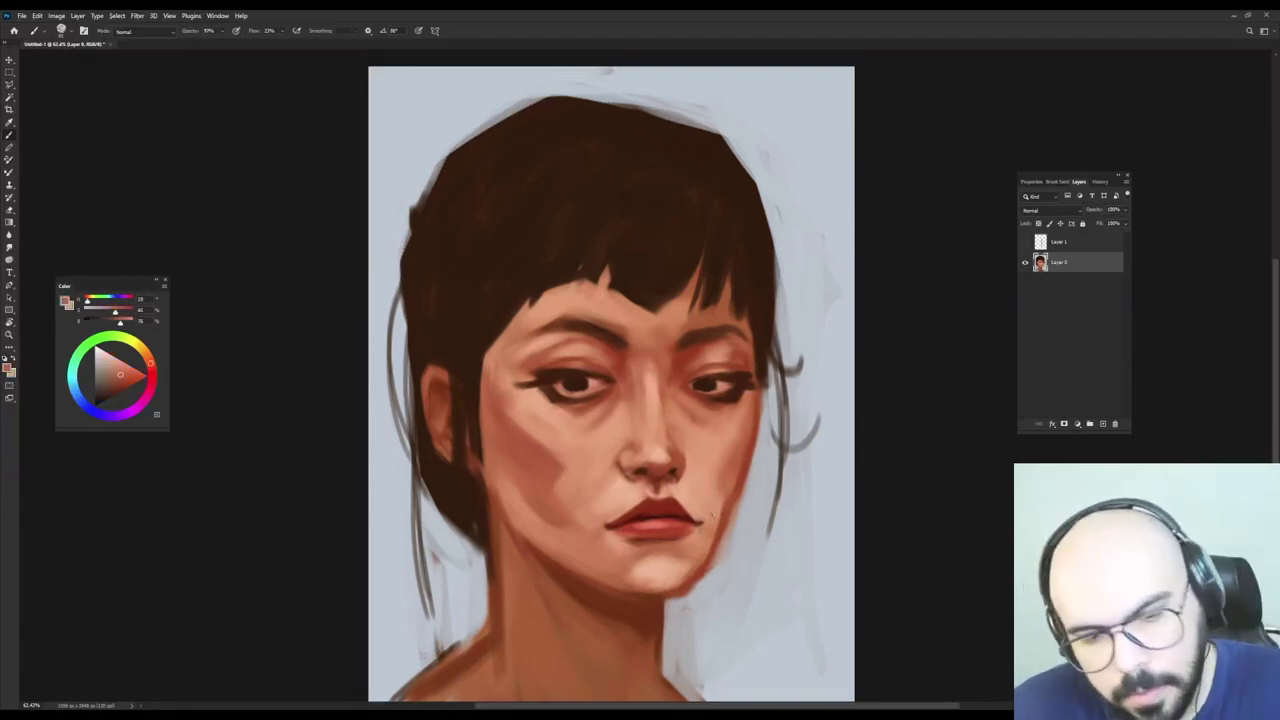
{"action": "mouse_move", "coordinate": [711, 515]}
{"action": "left_mouse_down"}
{"action": "mouse_move", "coordinate": [708, 548]}
{"action": "mouse_move", "coordinate": [702, 532]}
{"action": "mouse_move", "coordinate": [713, 539]}
{"action": "left_mouse_up"}
{"action": "left_click", "coordinate": [699, 538], "text": "alt"}
{"action": "left_click", "coordinate": [704, 534], "text": "alt"}
{"action": "left_click", "coordinate": [697, 501], "text": "alt"}
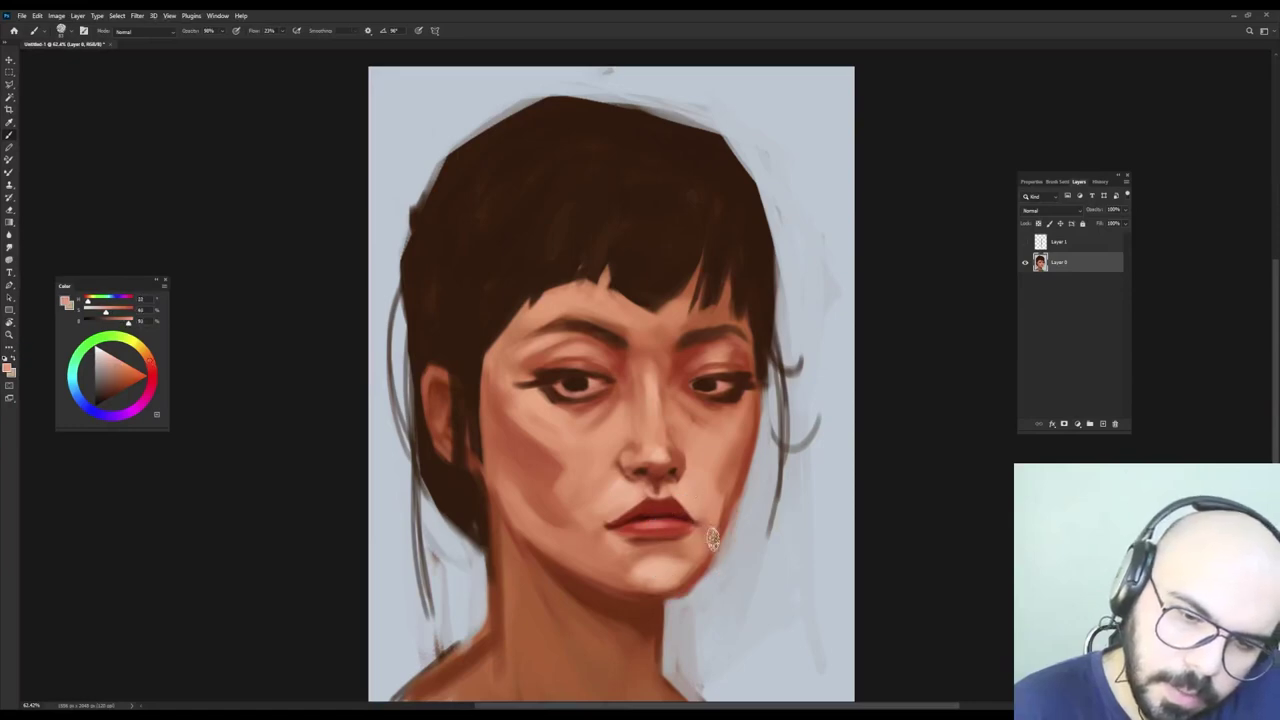
Reshape and soften the chin highlight with light and mid skin tones sampled from the chin.
{"action": "left_click", "coordinate": [649, 565], "text": "alt"}
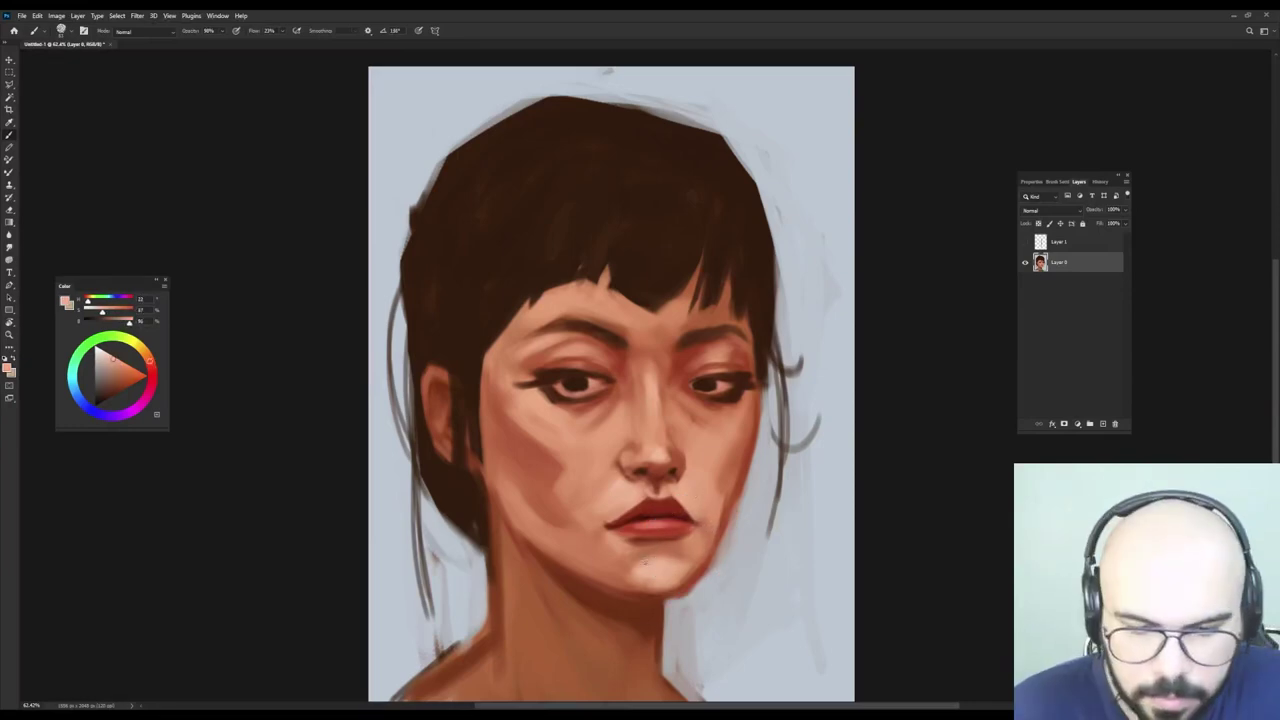
{"action": "left_click_drag", "start_coordinate": [642, 567], "coordinate": [652, 600]}
{"action": "left_click", "coordinate": [614, 577], "text": "alt"}
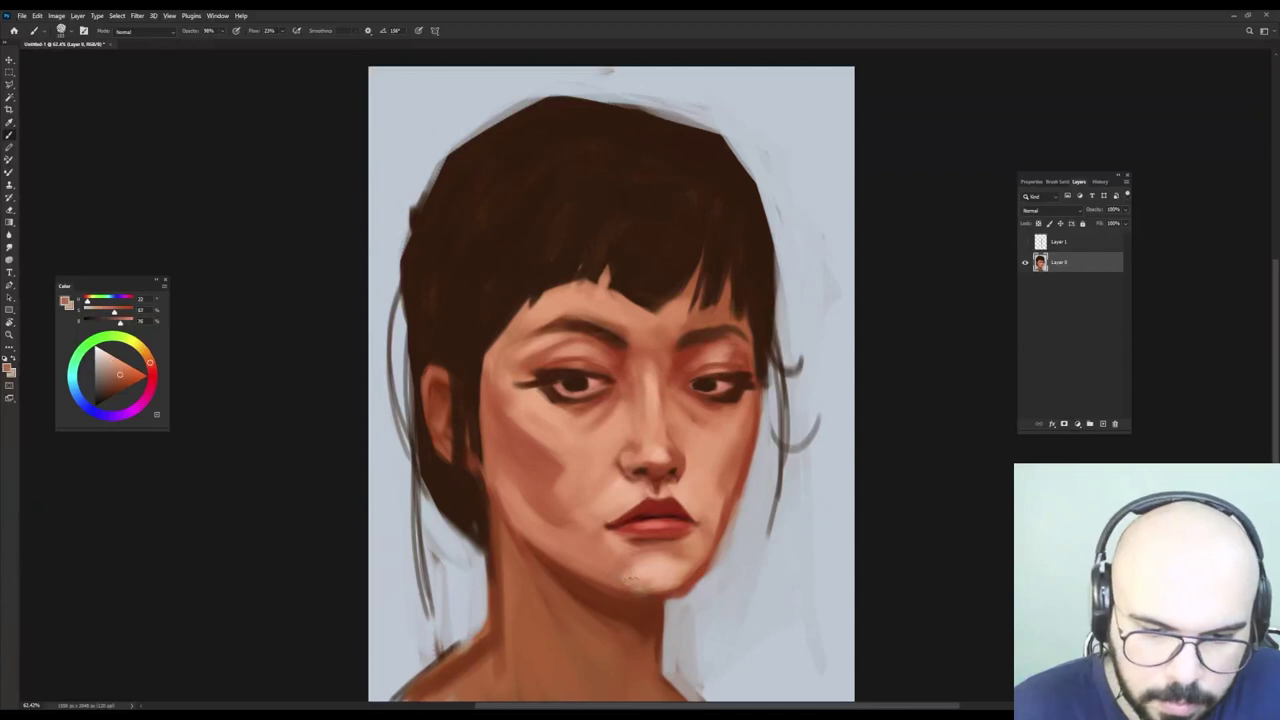
{"action": "left_click", "coordinate": [658, 570], "text": "alt"}
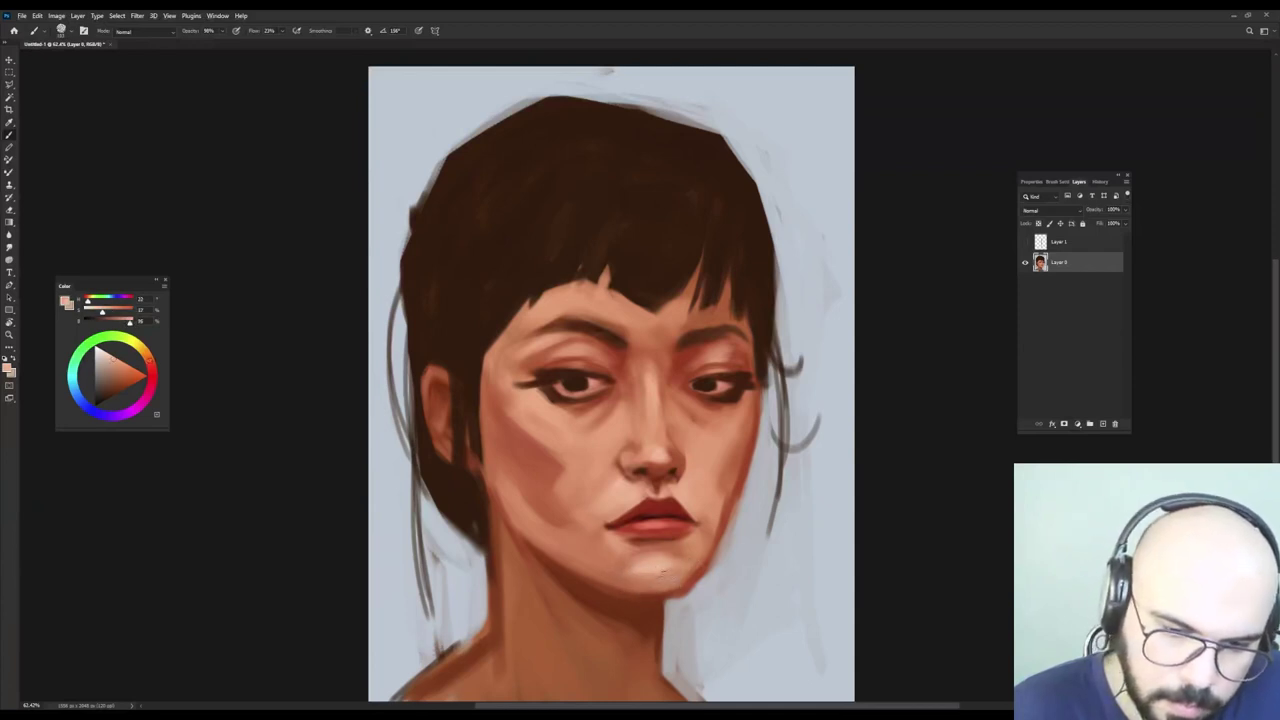
{"action": "left_click", "coordinate": [655, 561], "text": "alt"}
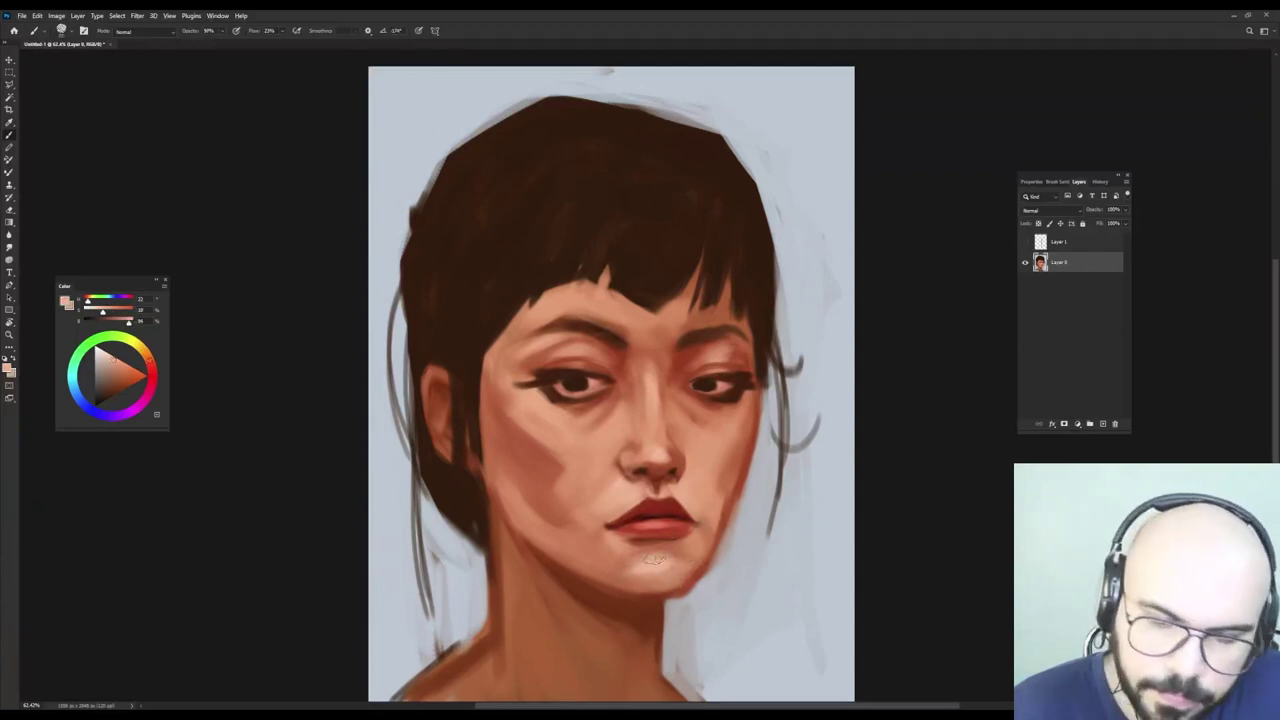
Refine the shadow under the lower lip with sampled reddish brown and blend it into the chin's light skin tone.
{"action": "left_click", "coordinate": [643, 540], "text": "alt"}
{"action": "left_click_drag", "start_coordinate": [640, 541], "coordinate": [664, 551]}
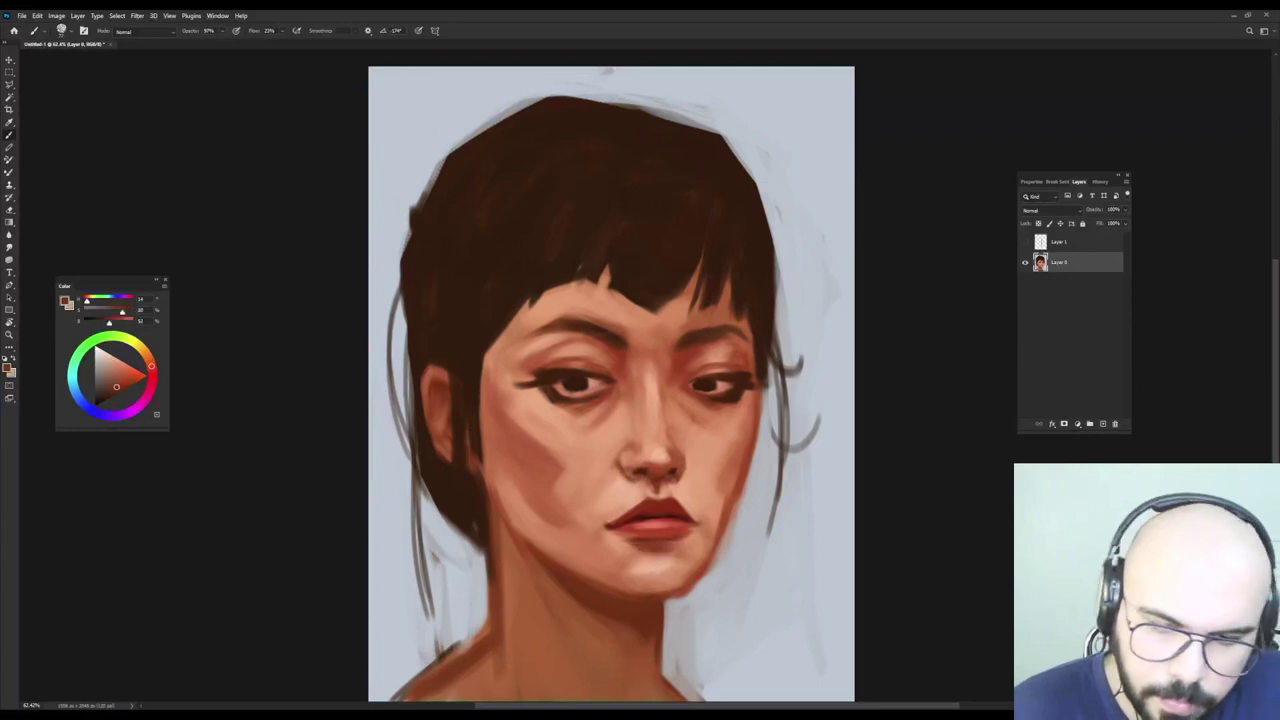
{"action": "left_click", "coordinate": [660, 550], "text": "alt"}
{"action": "left_click", "coordinate": [639, 570], "text": "alt"}
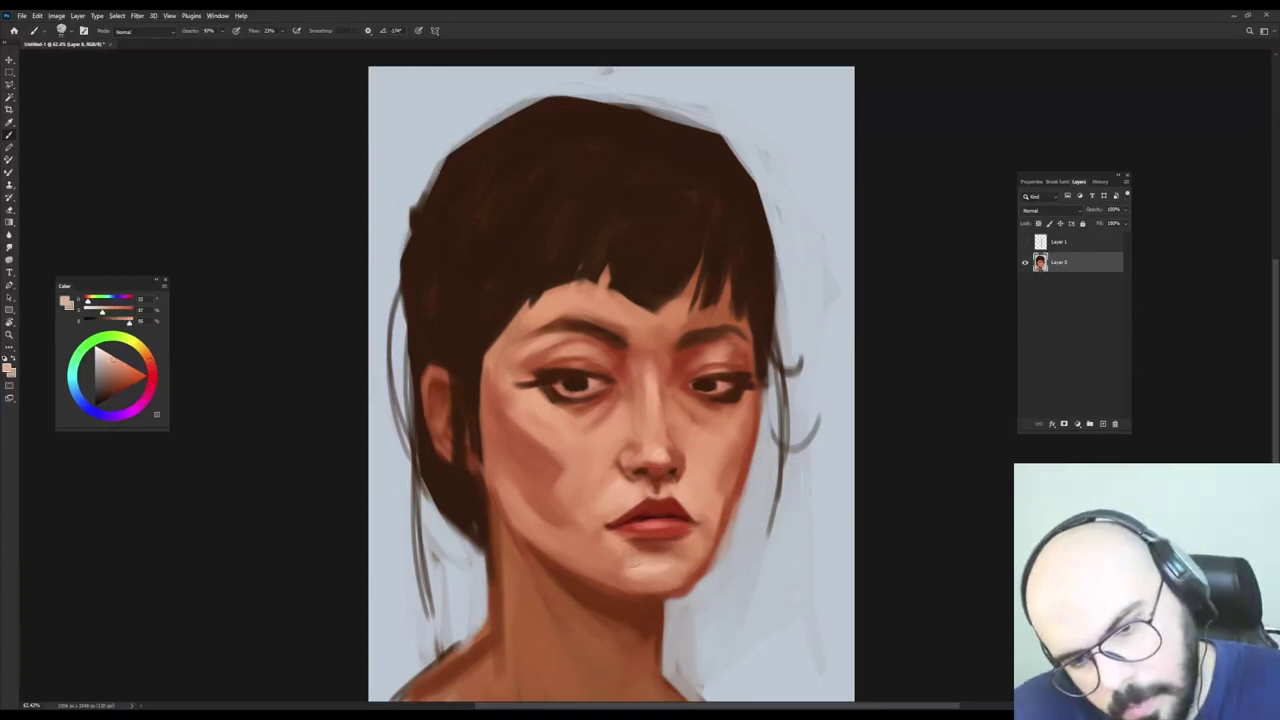
{"action": "left_click", "coordinate": [631, 566], "text": "alt"}
Smooth the near cheek's shadow transition toward the mouth and jaw with skin midtones sampled from that side.
{"action": "left_click", "coordinate": [585, 548], "text": "alt"}
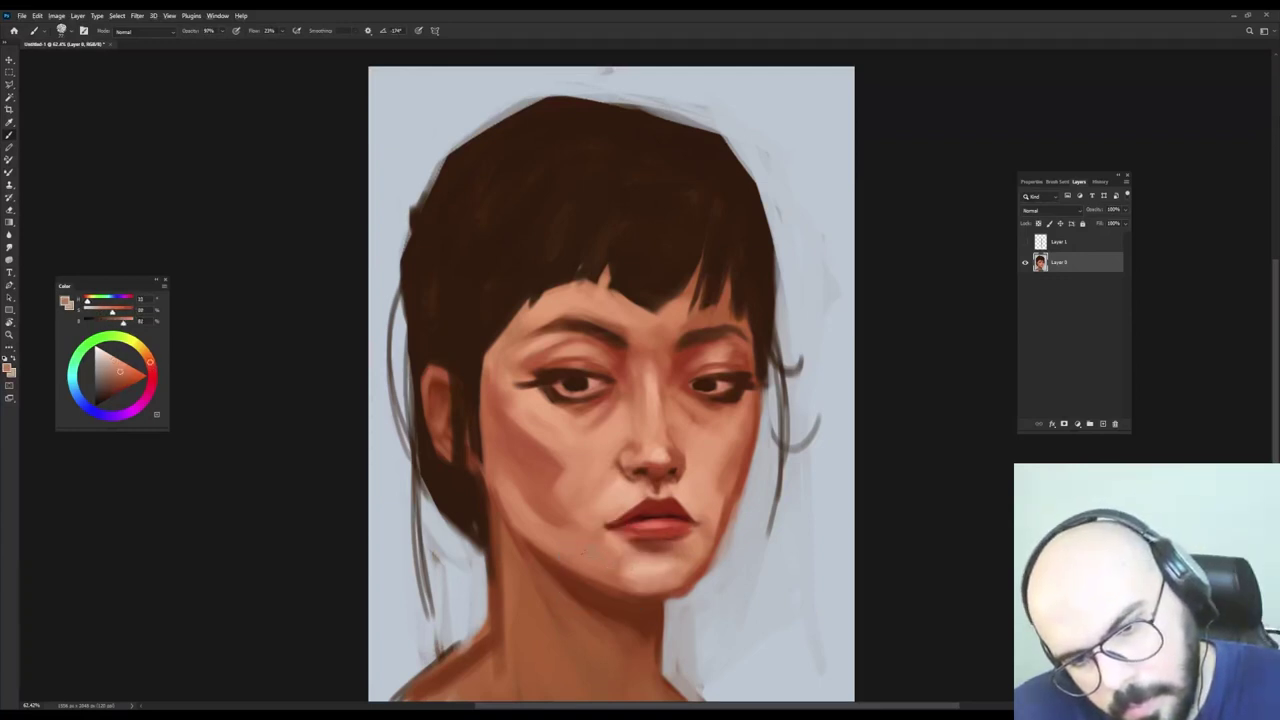
{"action": "left_click", "coordinate": [543, 494], "text": "alt"}
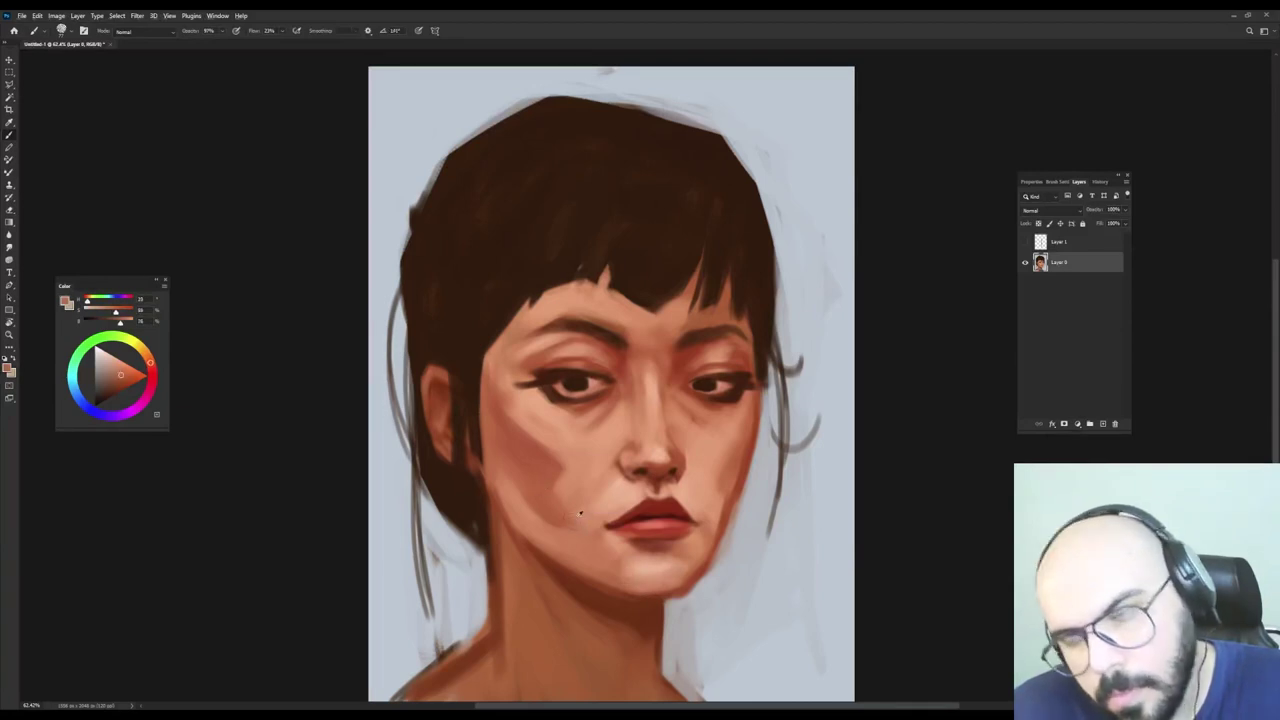
{"action": "left_click", "coordinate": [577, 522], "text": "alt"}
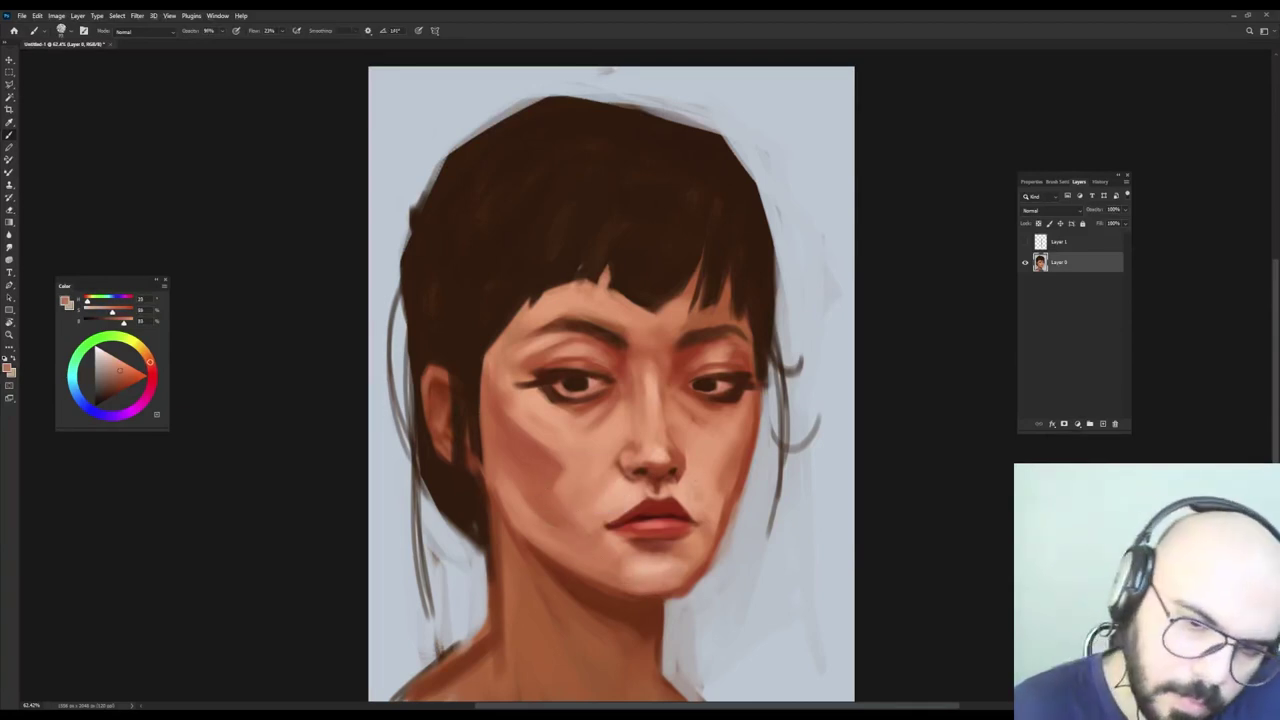
Soften the far cheek's transition into its reddish edge with sampled skin tones.
{"action": "left_click_drag", "start_coordinate": [717, 477], "coordinate": [722, 478]}
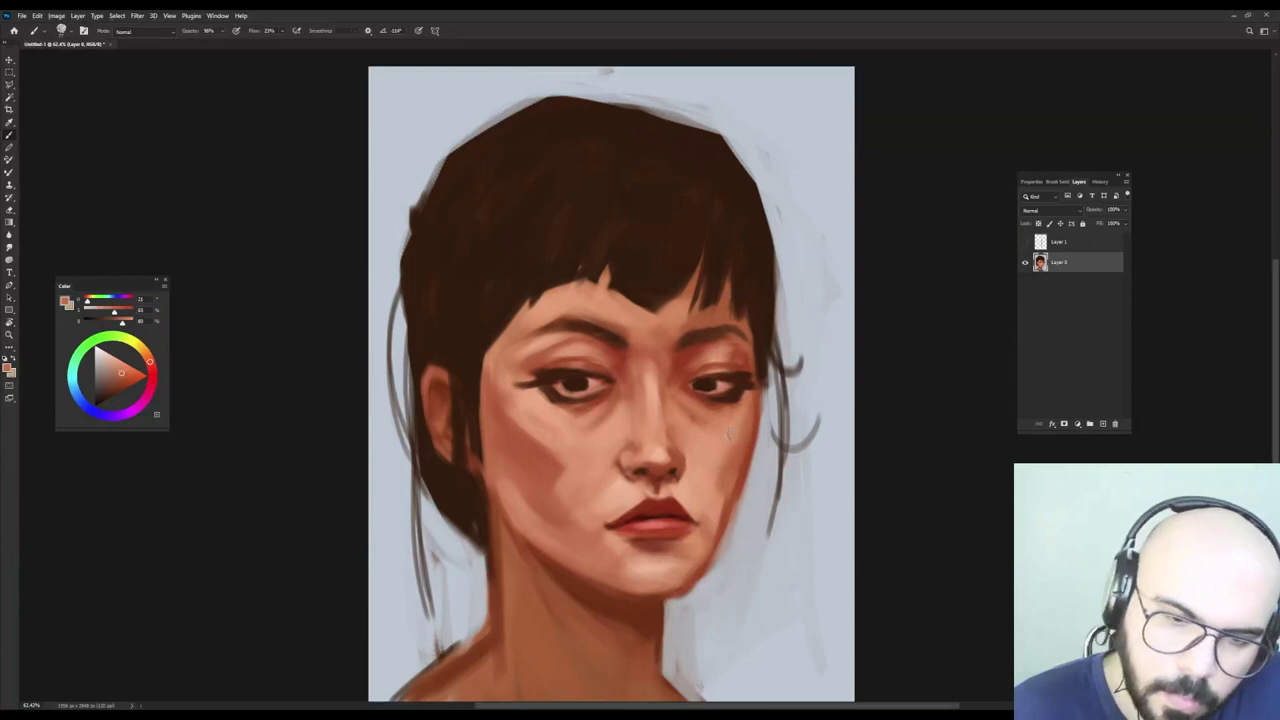
{"action": "left_click", "coordinate": [686, 378], "text": "alt"}
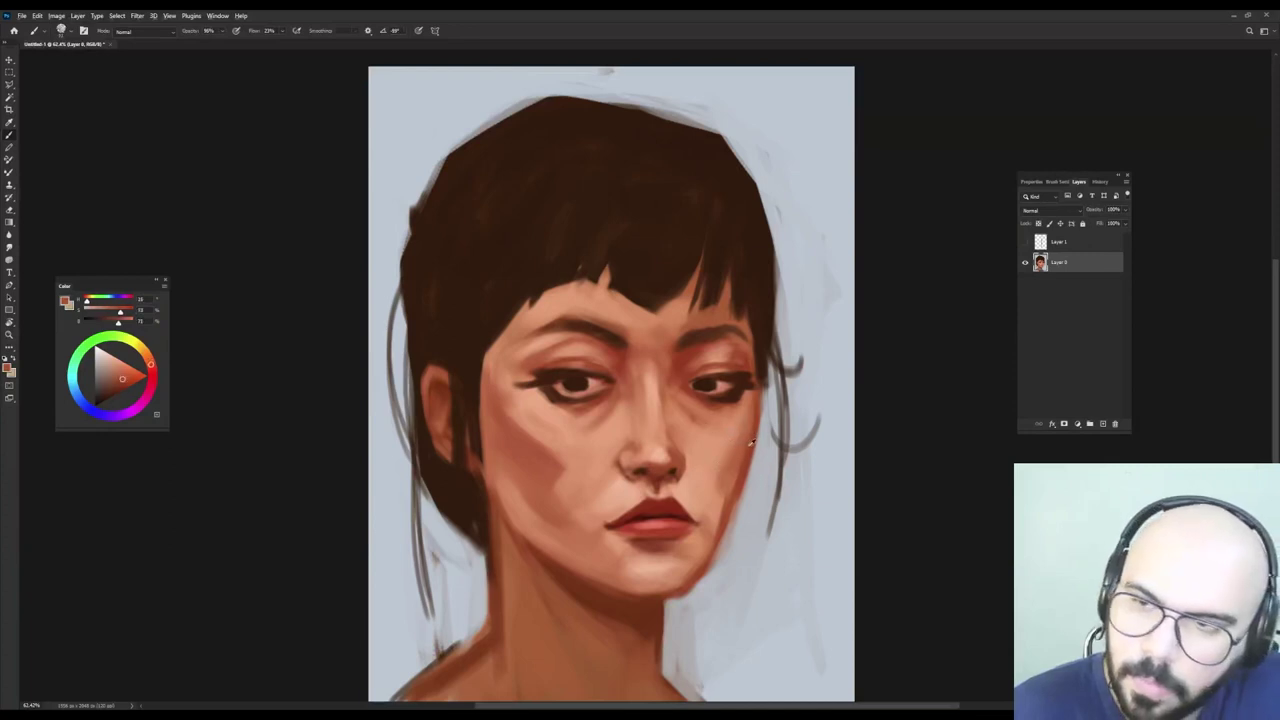
{"action": "left_click_drag", "start_coordinate": [736, 436], "coordinate": [740, 453]}
{"action": "left_click", "coordinate": [738, 444], "text": "alt"}
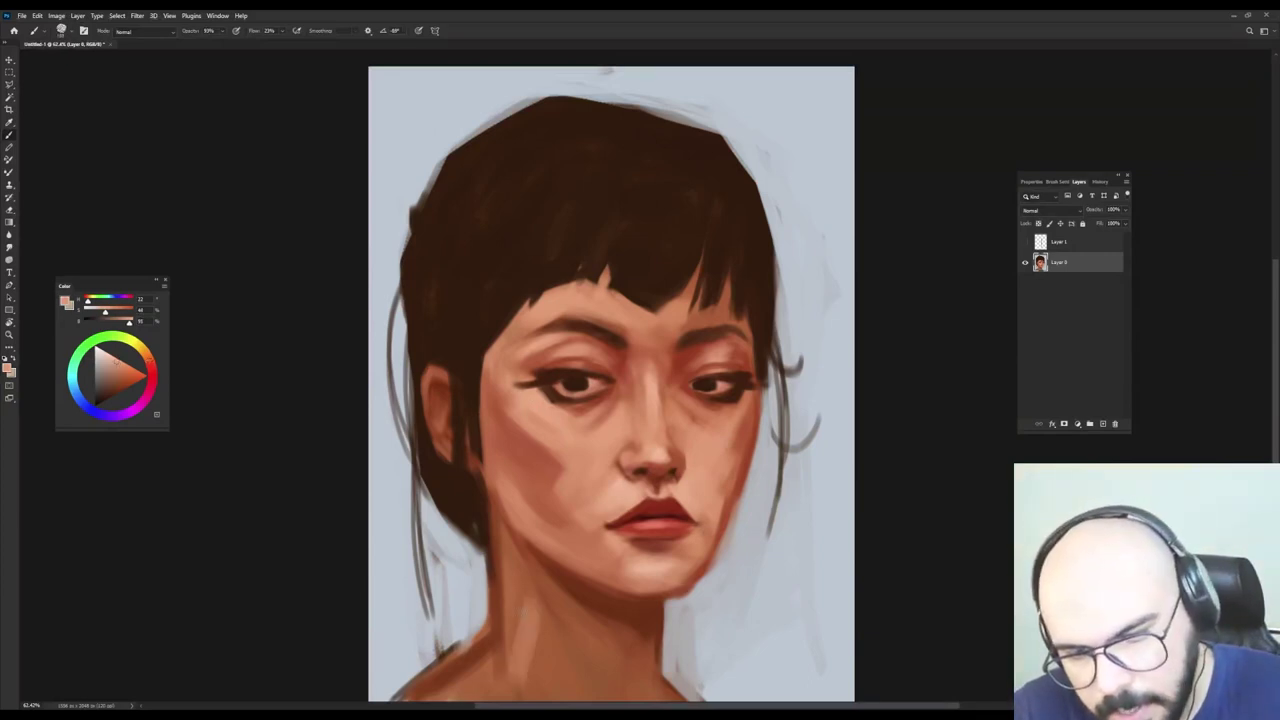
Paint lighter skin planes down the near side and middle of the neck with sampled skin tones.
{"action": "left_click_drag", "start_coordinate": [527, 600], "coordinate": [510, 690]}
{"action": "left_click", "coordinate": [517, 640], "text": "alt"}
{"action": "left_click_drag", "start_coordinate": [534, 648], "coordinate": [543, 694]}
{"action": "mouse_move", "coordinate": [541, 618]}
{"action": "left_mouse_down"}
{"action": "mouse_move", "coordinate": [553, 692]}
{"action": "mouse_move", "coordinate": [500, 697]}
{"action": "mouse_move", "coordinate": [560, 698]}
{"action": "left_mouse_up"}
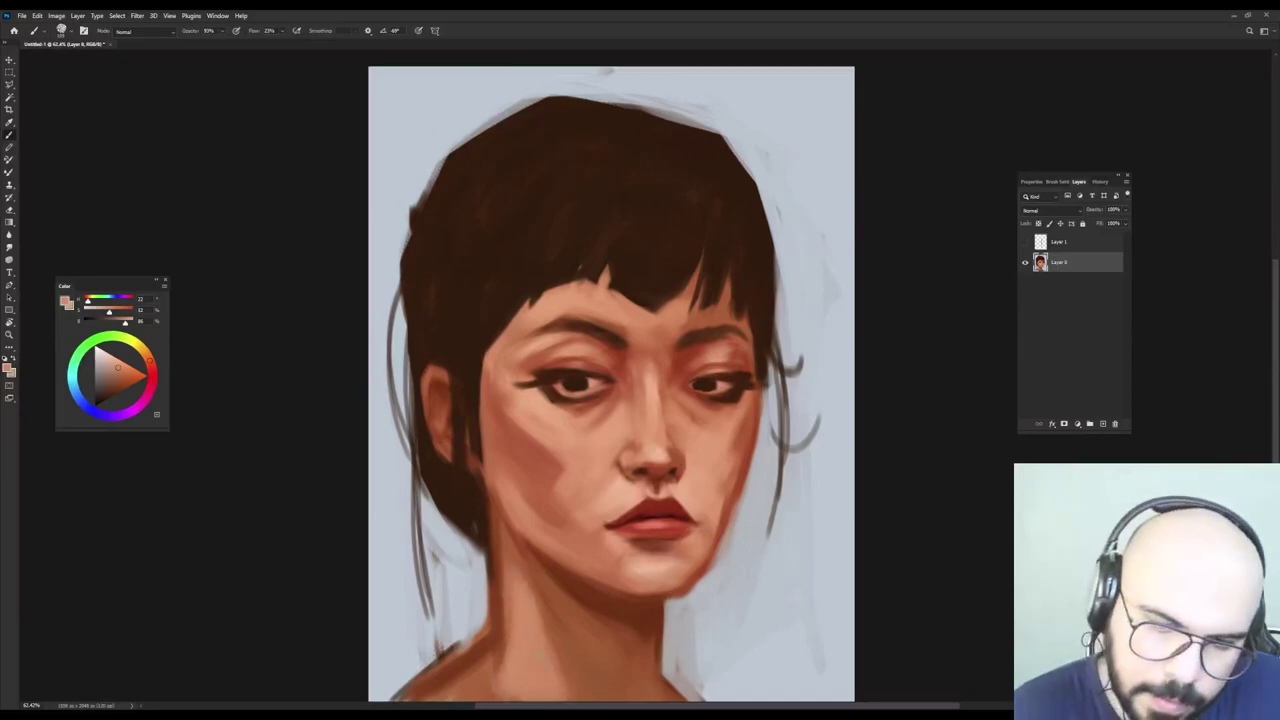
{"action": "left_click", "coordinate": [577, 677], "text": "alt"}
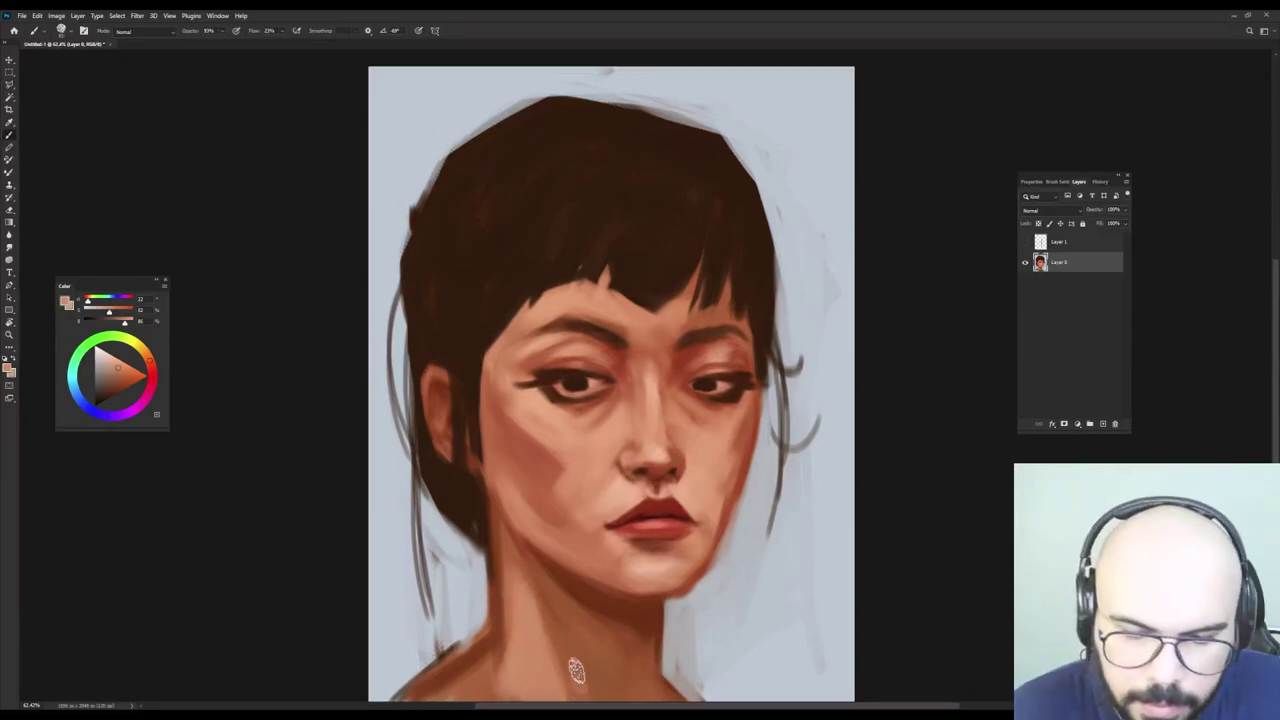
{"action": "left_click_drag", "start_coordinate": [580, 660], "coordinate": [604, 693]}
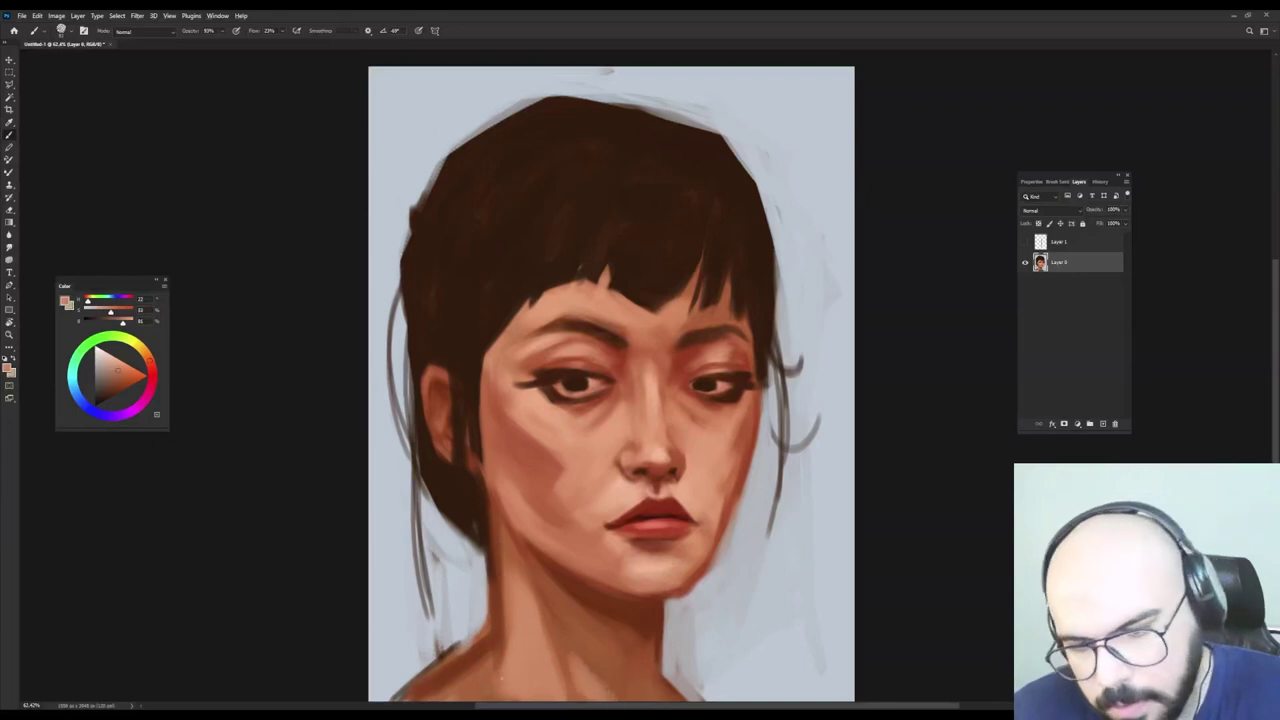
Clean up the near shoulder's contour with sampled background gray-blue and fill the hair edge behind the ear with sampled dark brown.
{"action": "left_click", "coordinate": [448, 658], "text": "alt"}
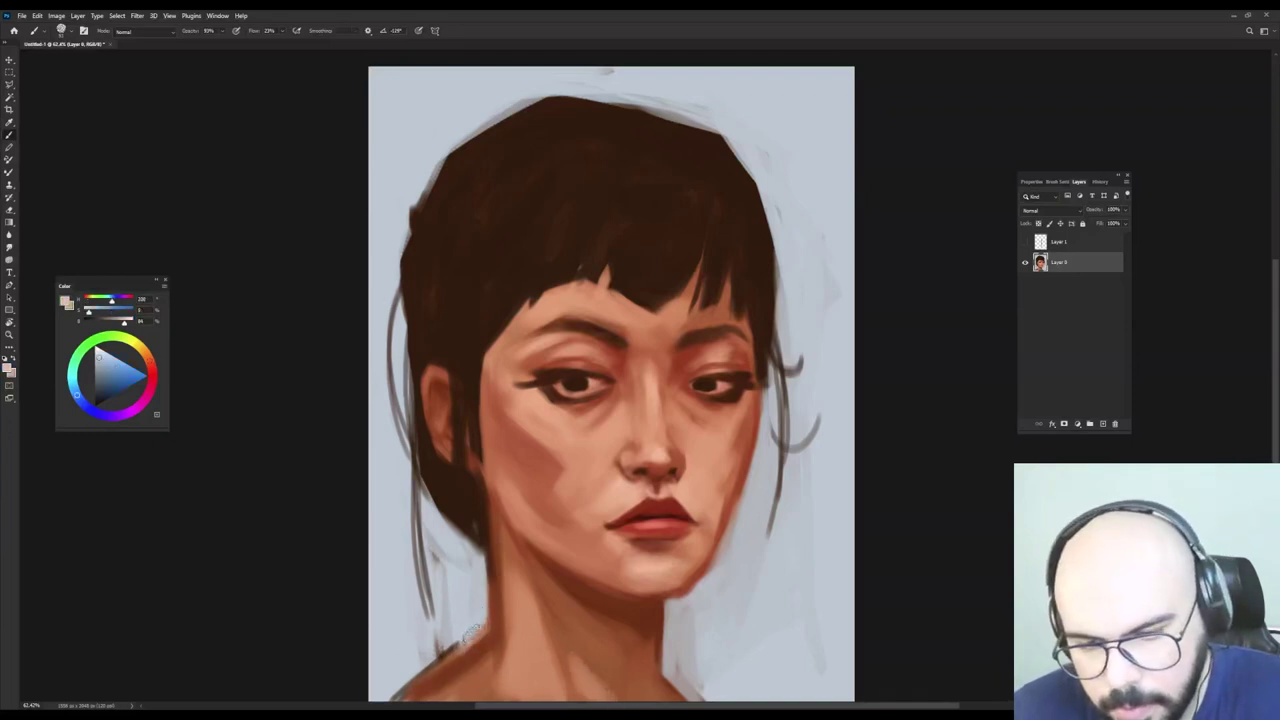
{"action": "left_click_drag", "start_coordinate": [472, 635], "coordinate": [398, 693]}
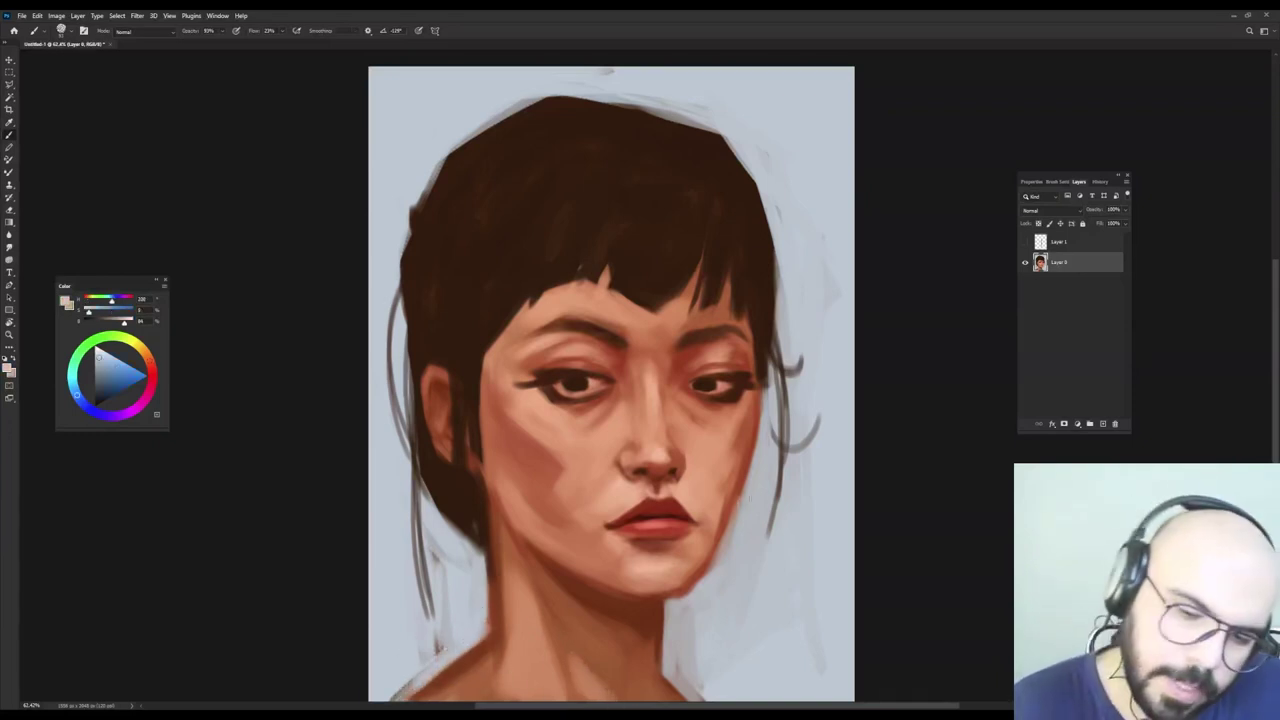
{"action": "left_click", "coordinate": [459, 506], "text": "alt"}
{"action": "left_click", "coordinate": [435, 485], "text": "alt"}
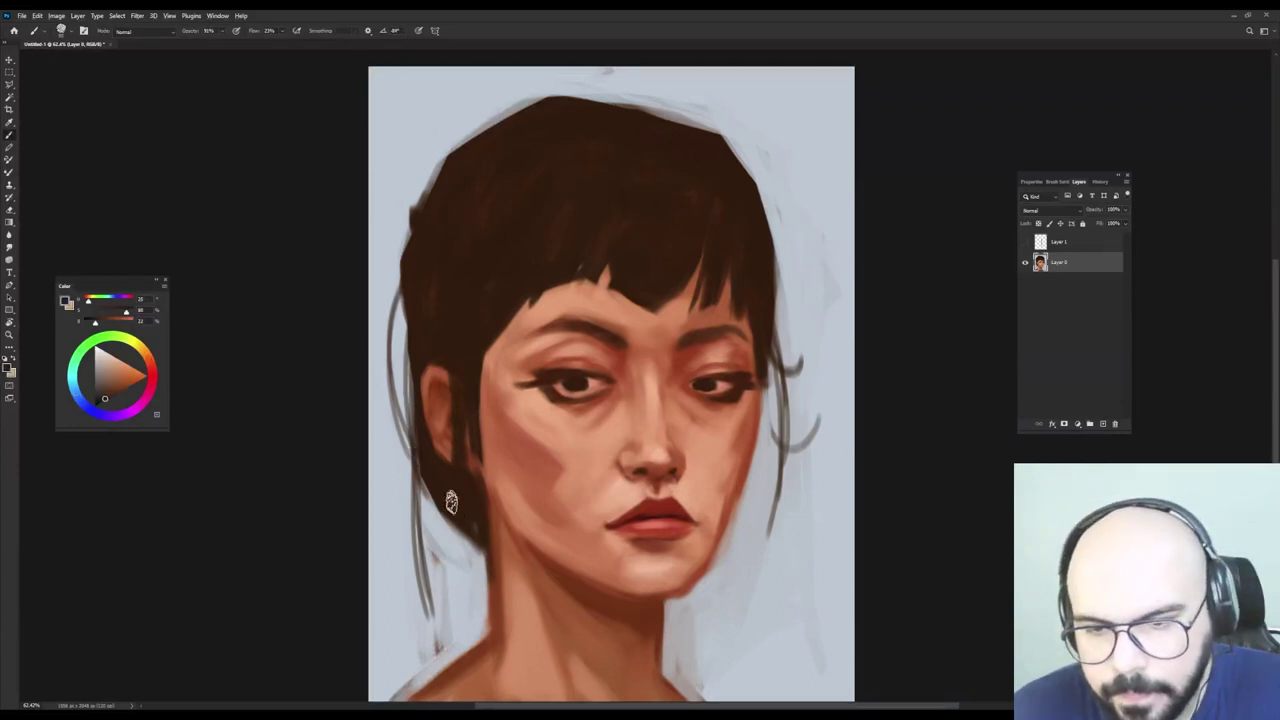
{"action": "left_click", "coordinate": [713, 664], "text": "alt"}
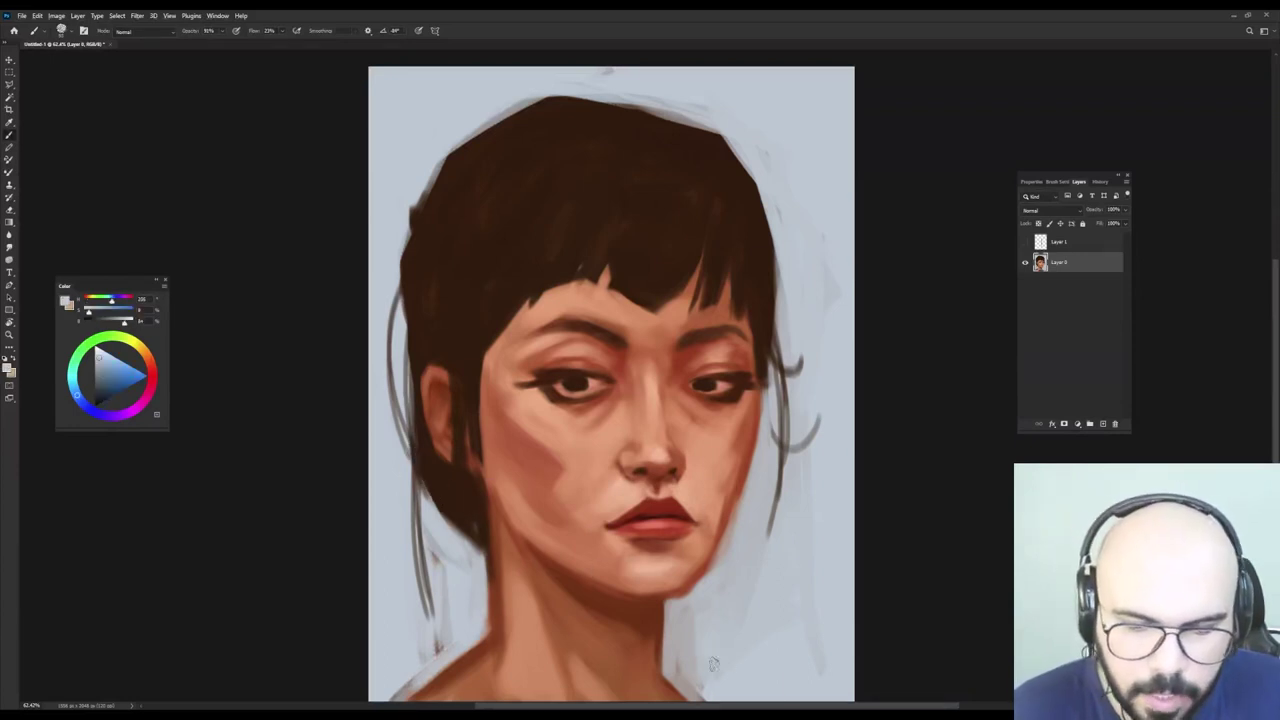
{"action": "left_click", "coordinate": [458, 650], "text": "alt"}
{"action": "left_click_drag", "start_coordinate": [468, 634], "coordinate": [398, 695]}
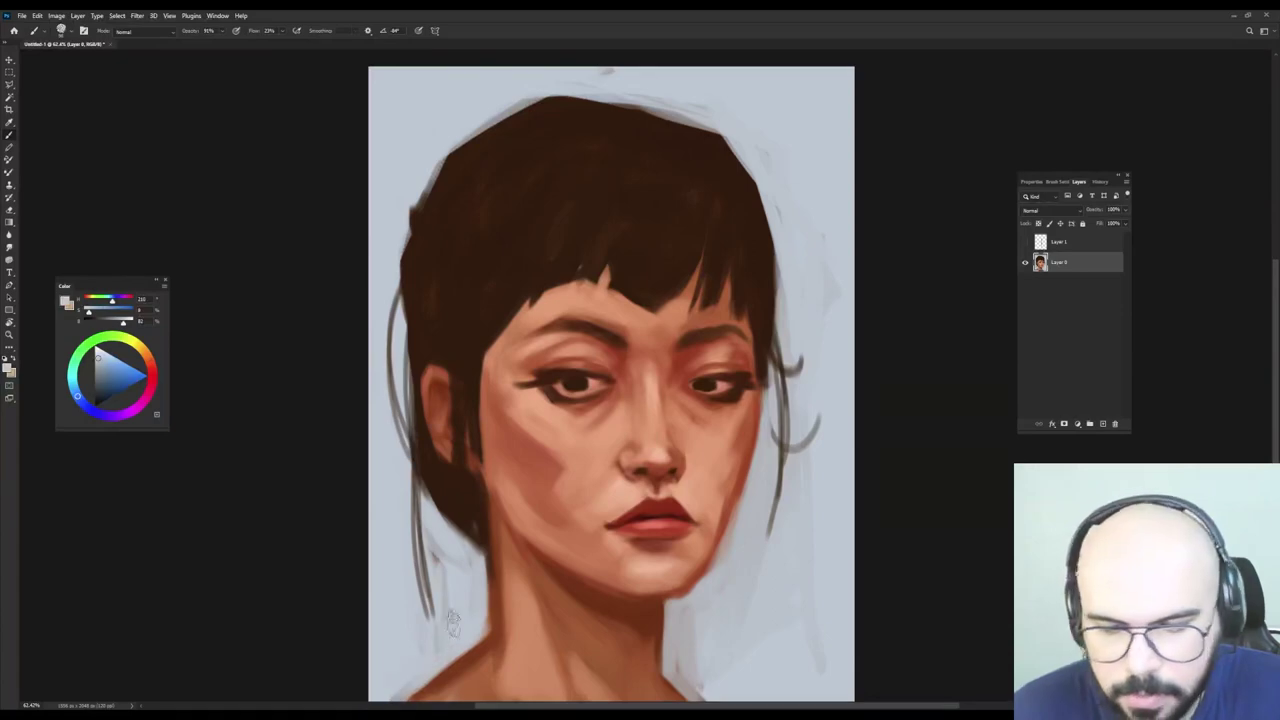
Refine the near jawline and the hair edge where it meets the neck with sampled reddish-brown and dark hair colors.
{"action": "left_click", "coordinate": [510, 531], "text": "alt"}
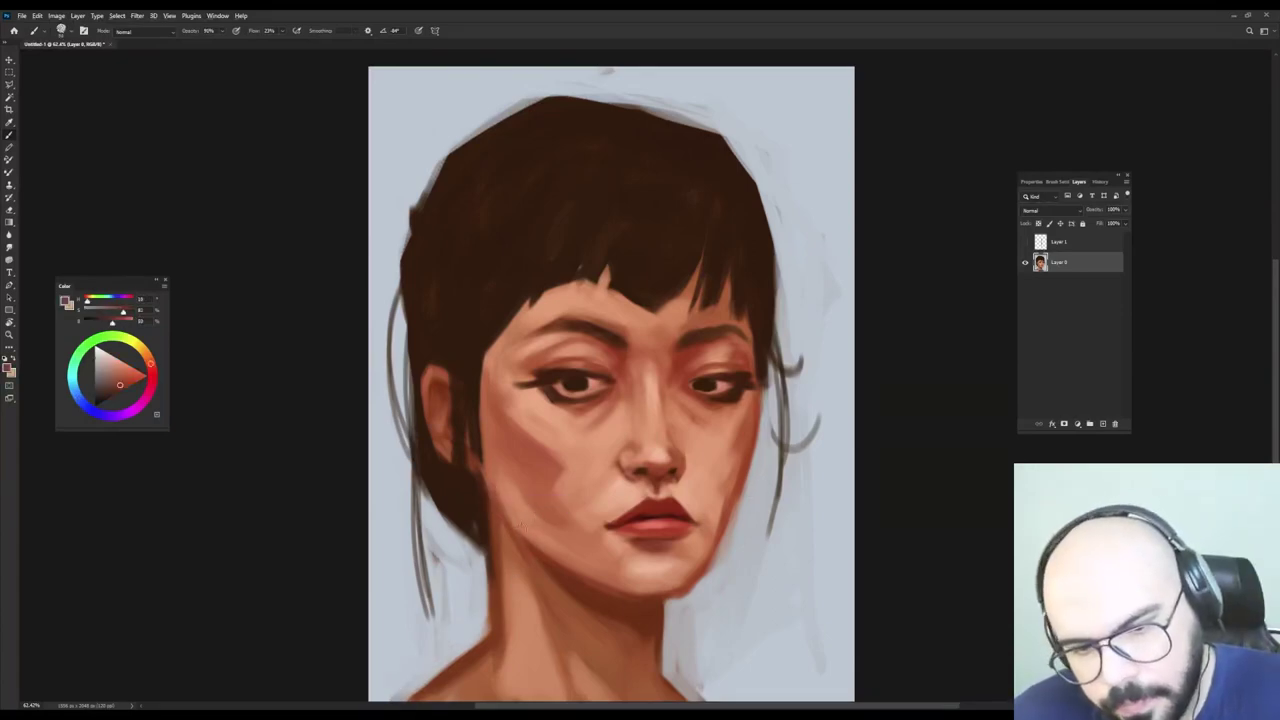
{"action": "left_click", "coordinate": [563, 567], "text": "alt"}
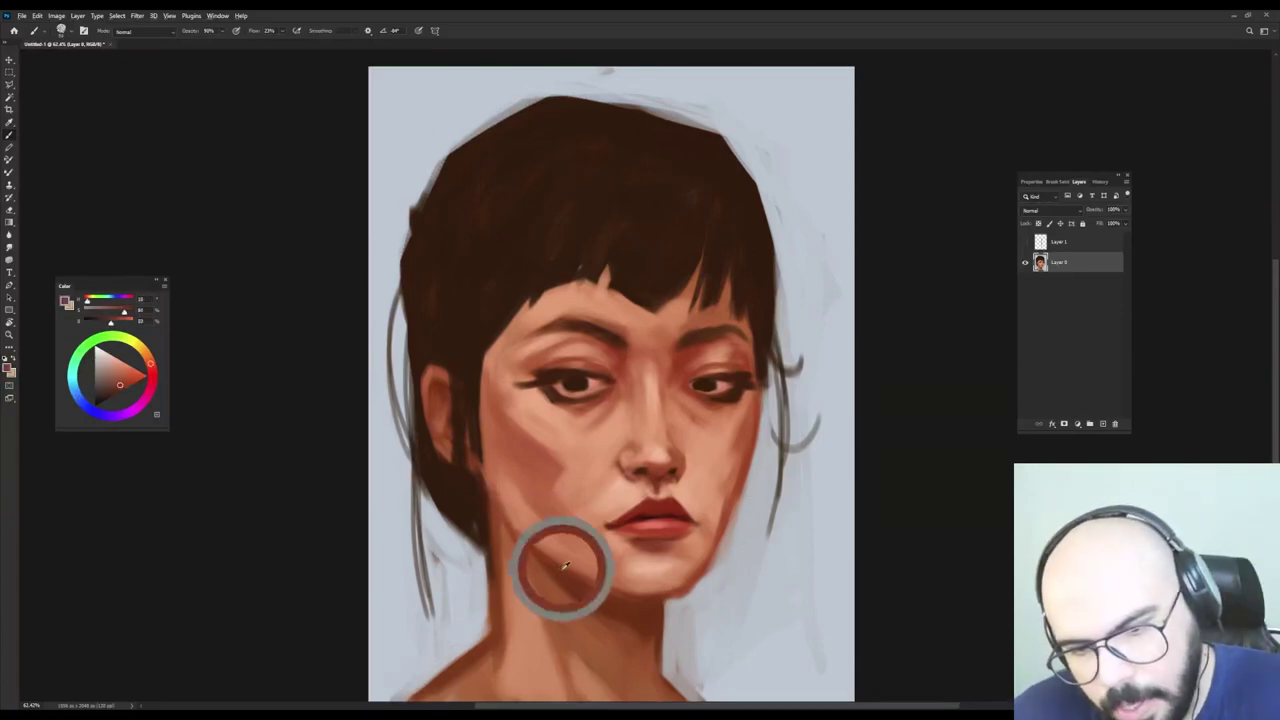
{"action": "left_click", "coordinate": [471, 494], "text": "alt"}
{"action": "left_click", "coordinate": [497, 533], "text": "alt"}
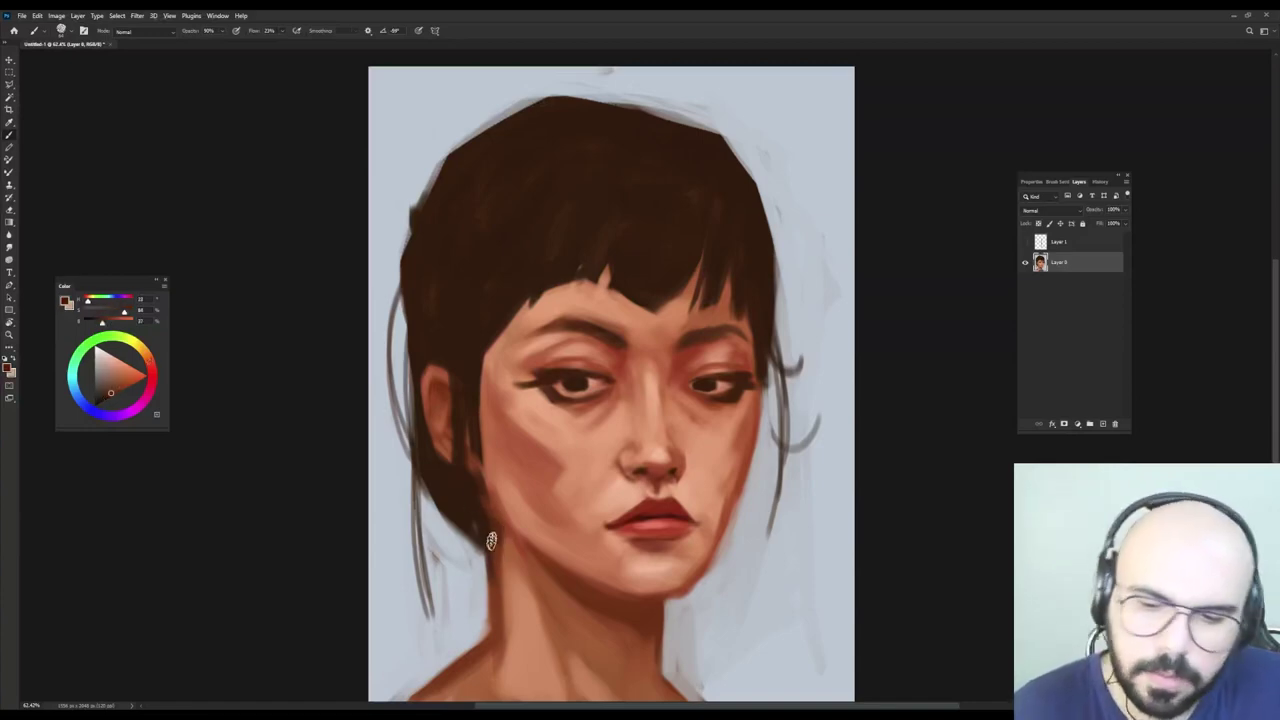
{"action": "left_click", "coordinate": [512, 561], "text": "alt"}
{"action": "left_click", "coordinate": [490, 540], "text": "alt"}
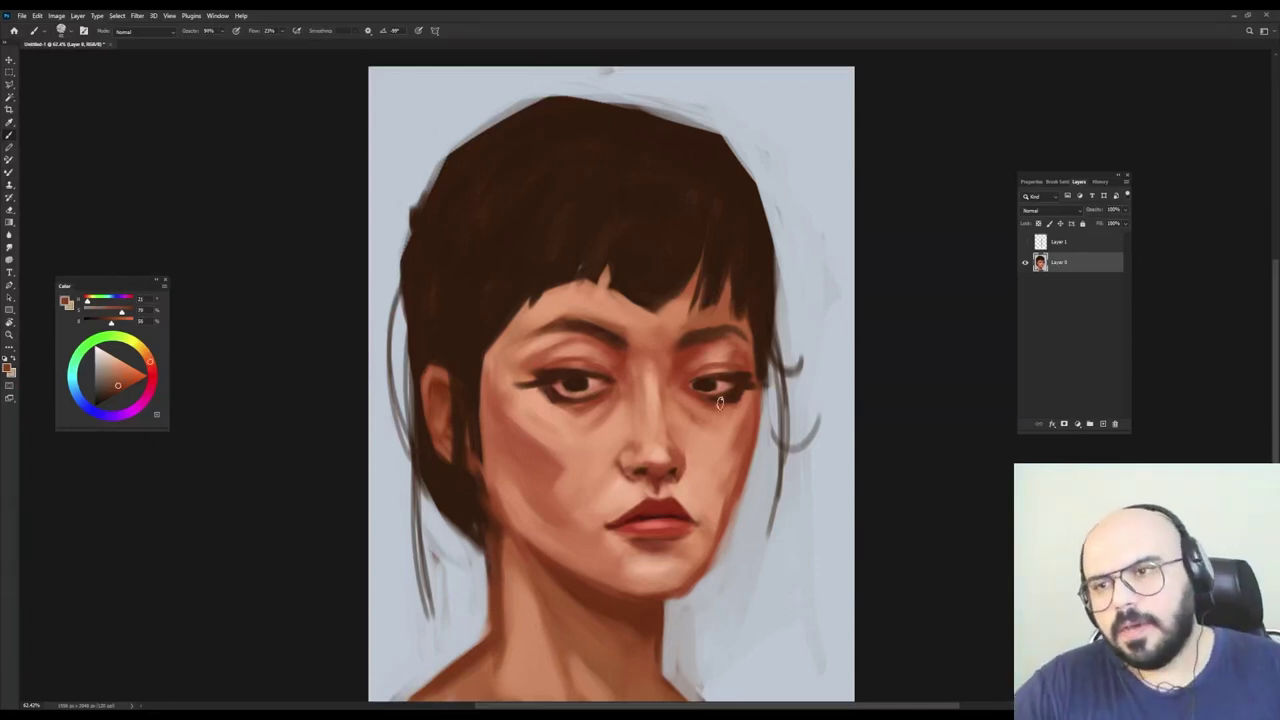
Reshape the upper and lower edges of the near eyebrow with sampled brow brown and surrounding skin tones.
{"action": "left_click", "coordinate": [589, 336], "text": "alt"}
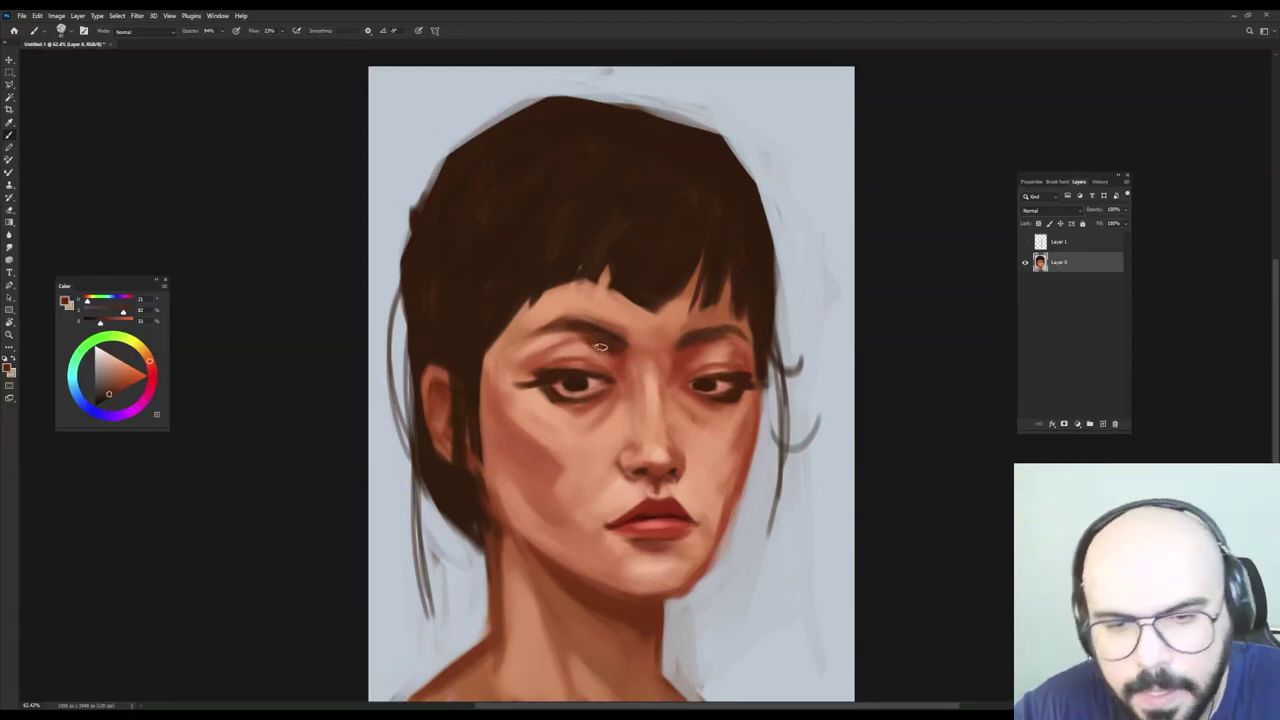
{"action": "left_click", "coordinate": [599, 313], "text": "alt"}
{"action": "left_click", "coordinate": [599, 310], "text": "alt"}
{"action": "left_click_drag", "start_coordinate": [580, 317], "coordinate": [612, 327]}
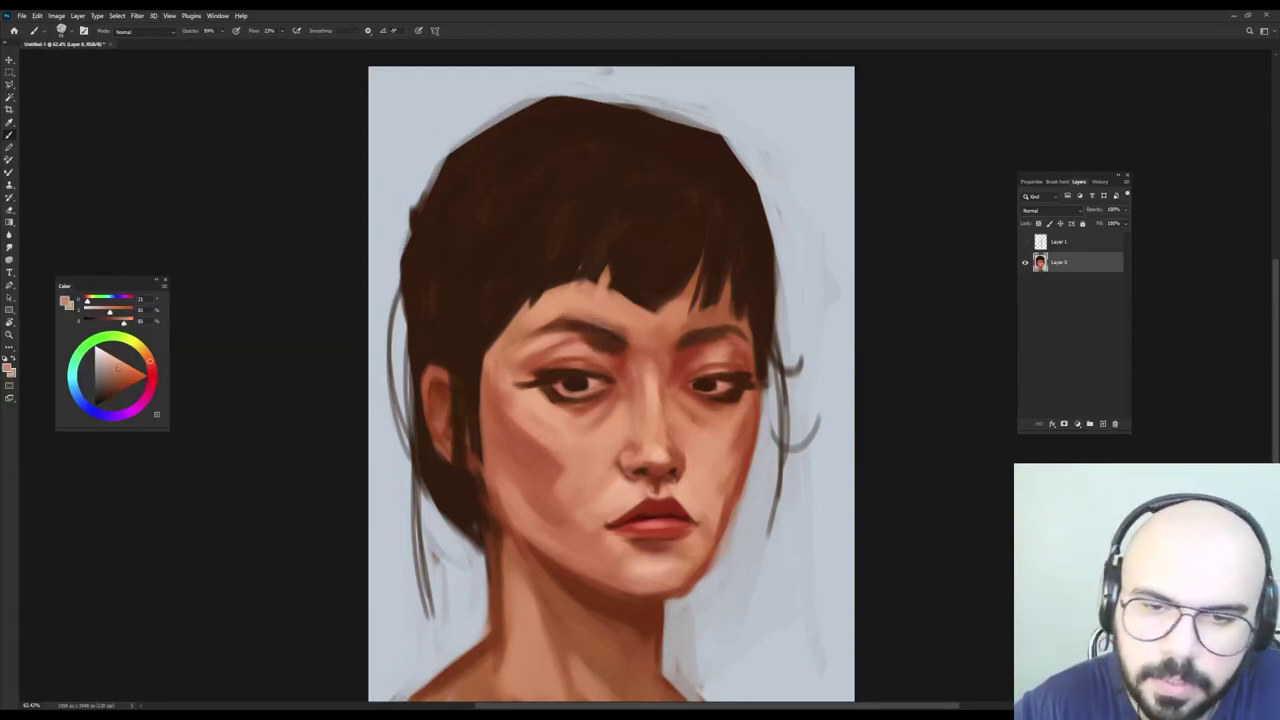
{"action": "left_click", "coordinate": [586, 338], "text": "alt"}
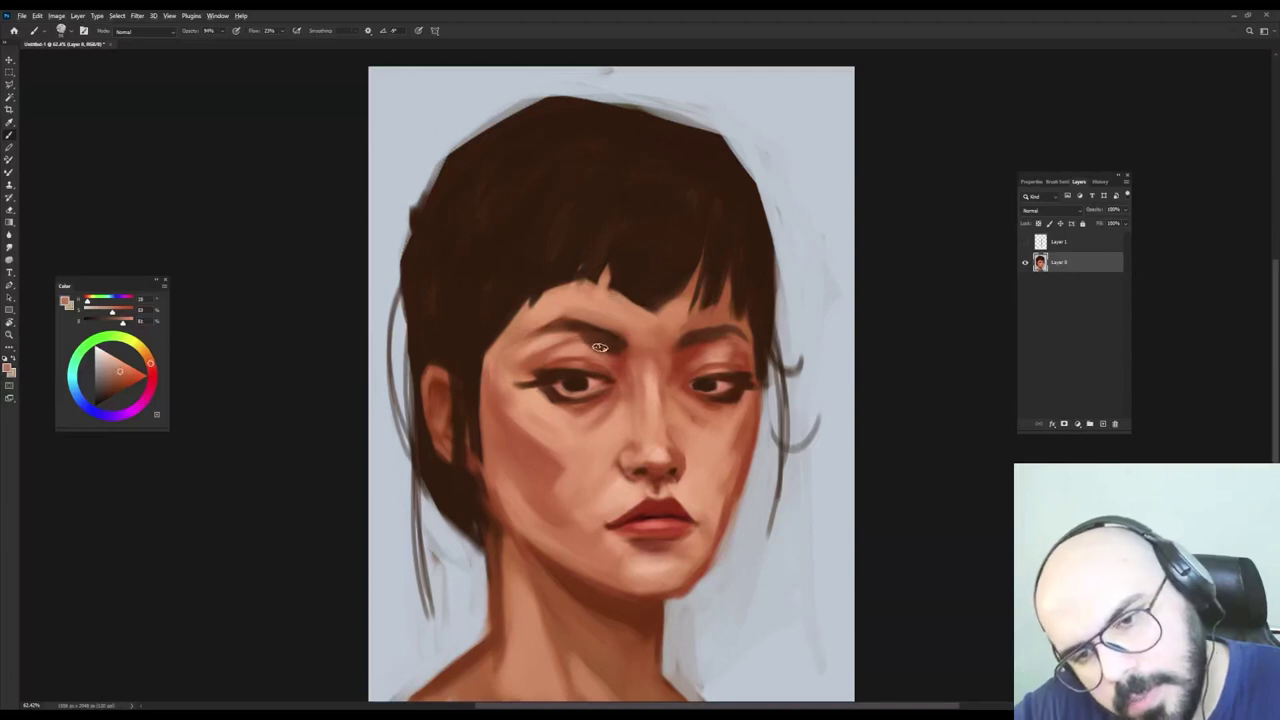
{"action": "left_click", "coordinate": [598, 350], "text": "alt"}
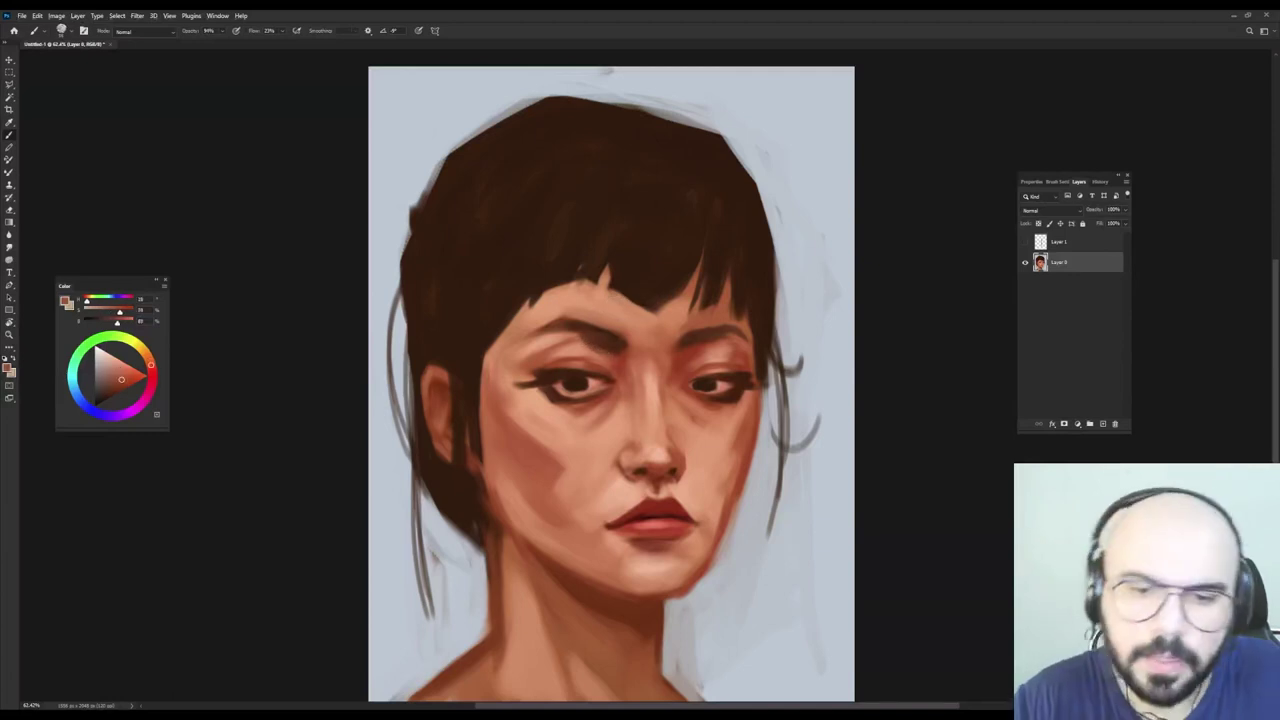
Refine the inner ends of both eyebrows with sampled dark brown and the skin tone between the brows.
{"action": "left_click", "coordinate": [678, 351], "text": "alt"}
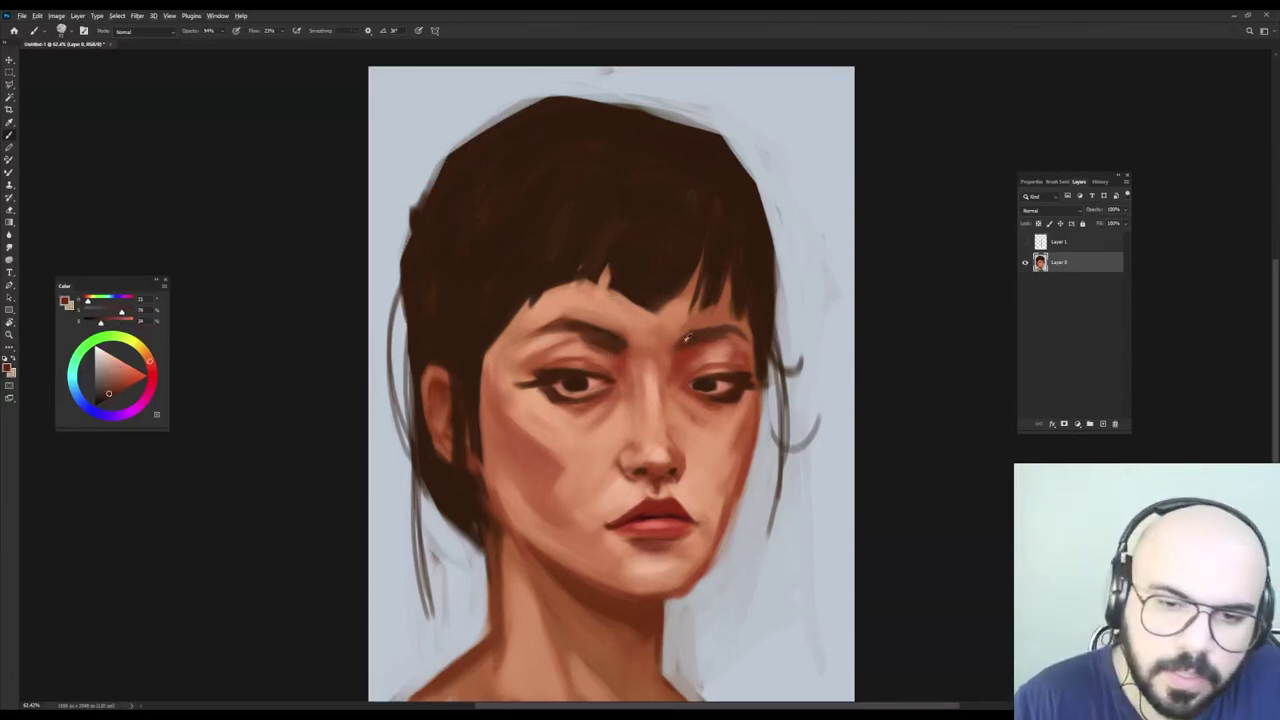
{"action": "left_click", "coordinate": [616, 351], "text": "alt"}
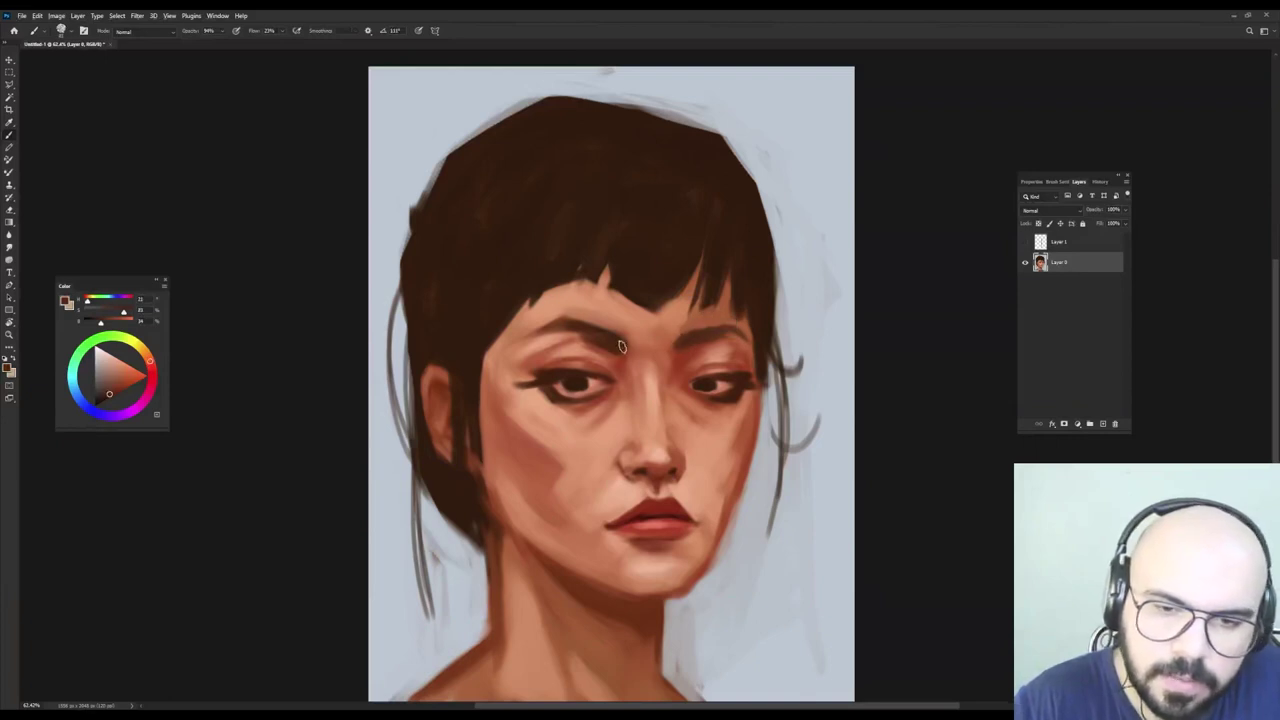
{"action": "left_click", "coordinate": [672, 332], "text": "alt"}
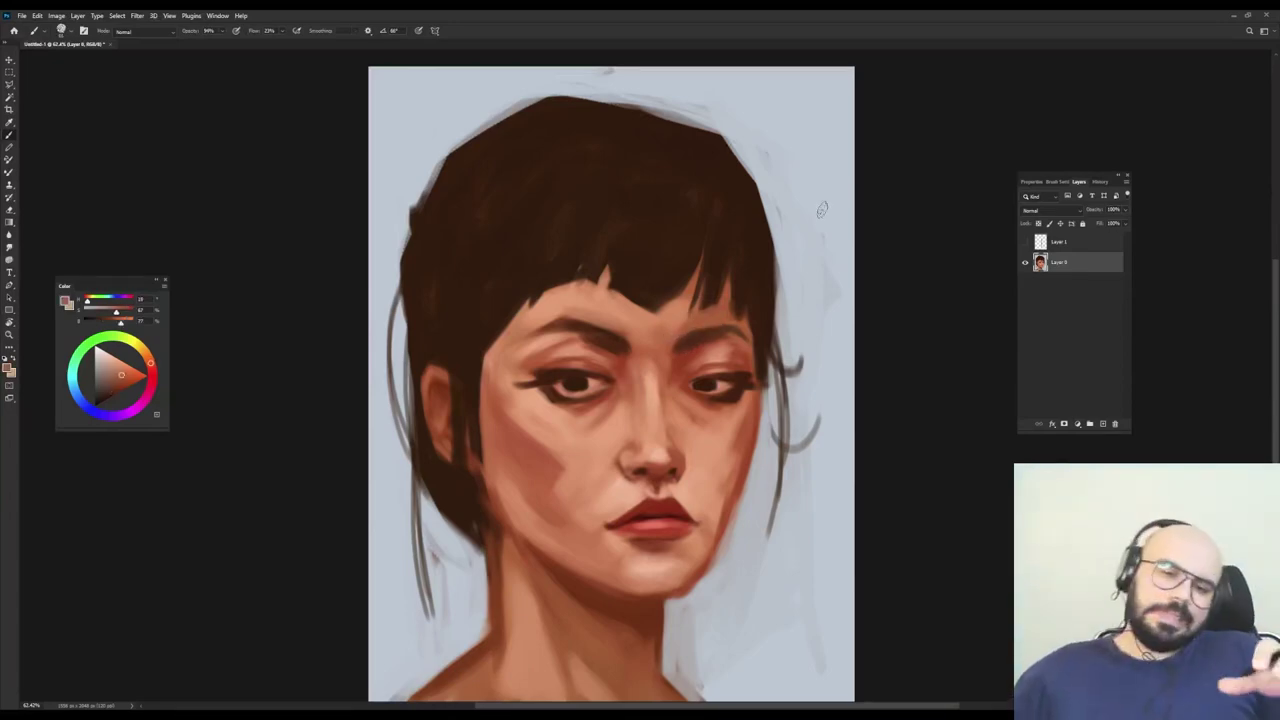
{"action": "left_click", "coordinate": [690, 344], "text": "alt"}
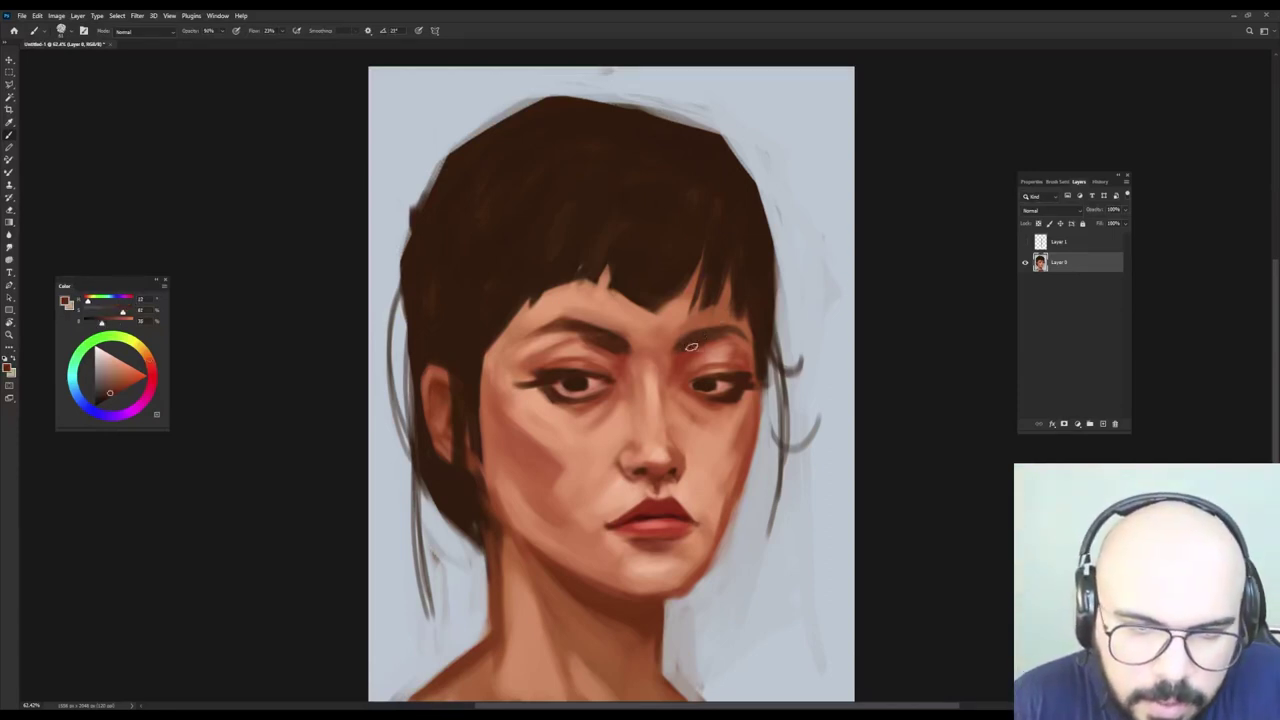
{"action": "left_click", "coordinate": [679, 334], "text": "alt"}
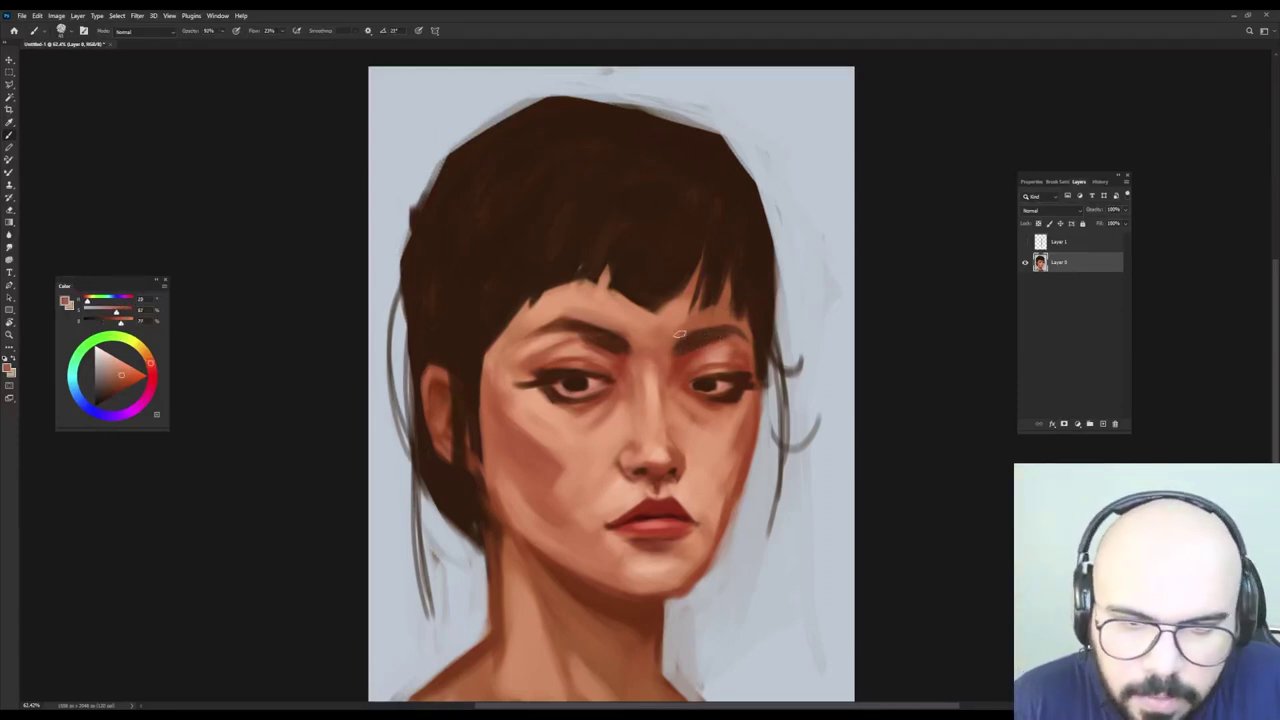
Refine the inner end and edges of the near eyebrow with sampled forehead skin, reddish-brown and dark brow brown.
{"action": "left_click_drag", "start_coordinate": [676, 340], "coordinate": [668, 358]}
{"action": "right_click", "coordinate": [607, 354], "text": "alt"}
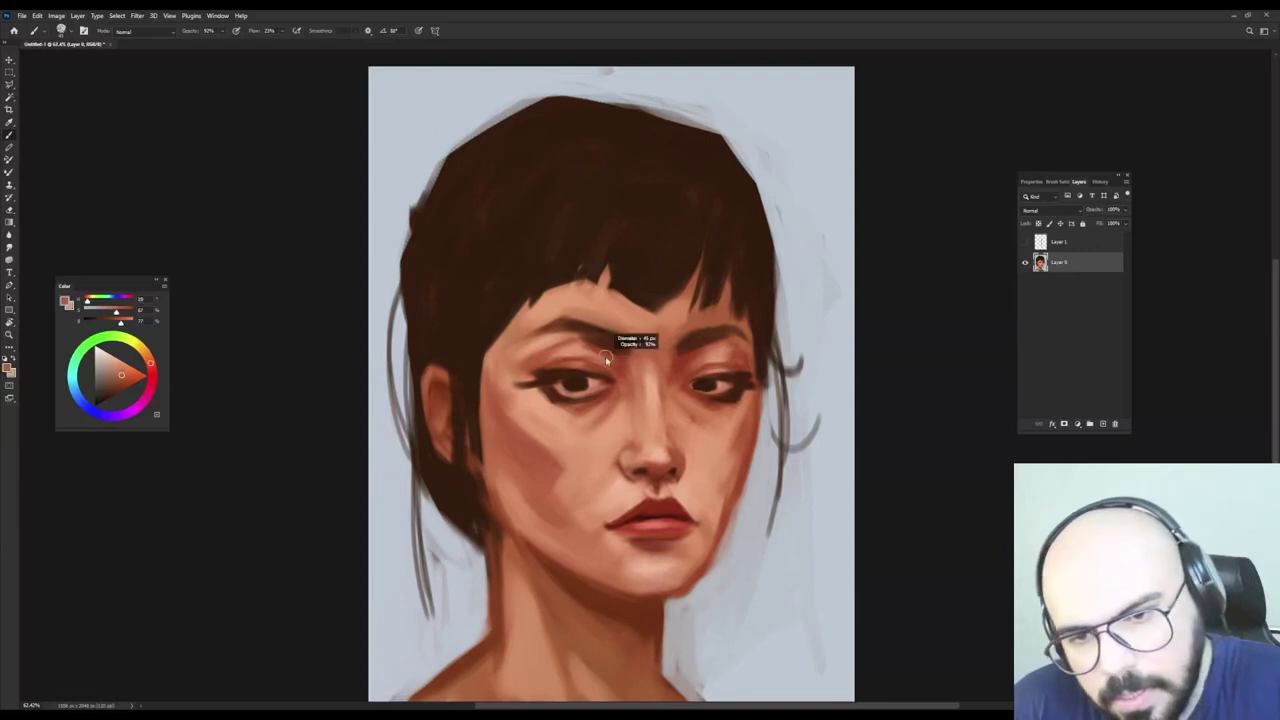
{"action": "left_click", "coordinate": [561, 324], "text": "alt"}
{"action": "left_click", "coordinate": [541, 344], "text": "alt"}
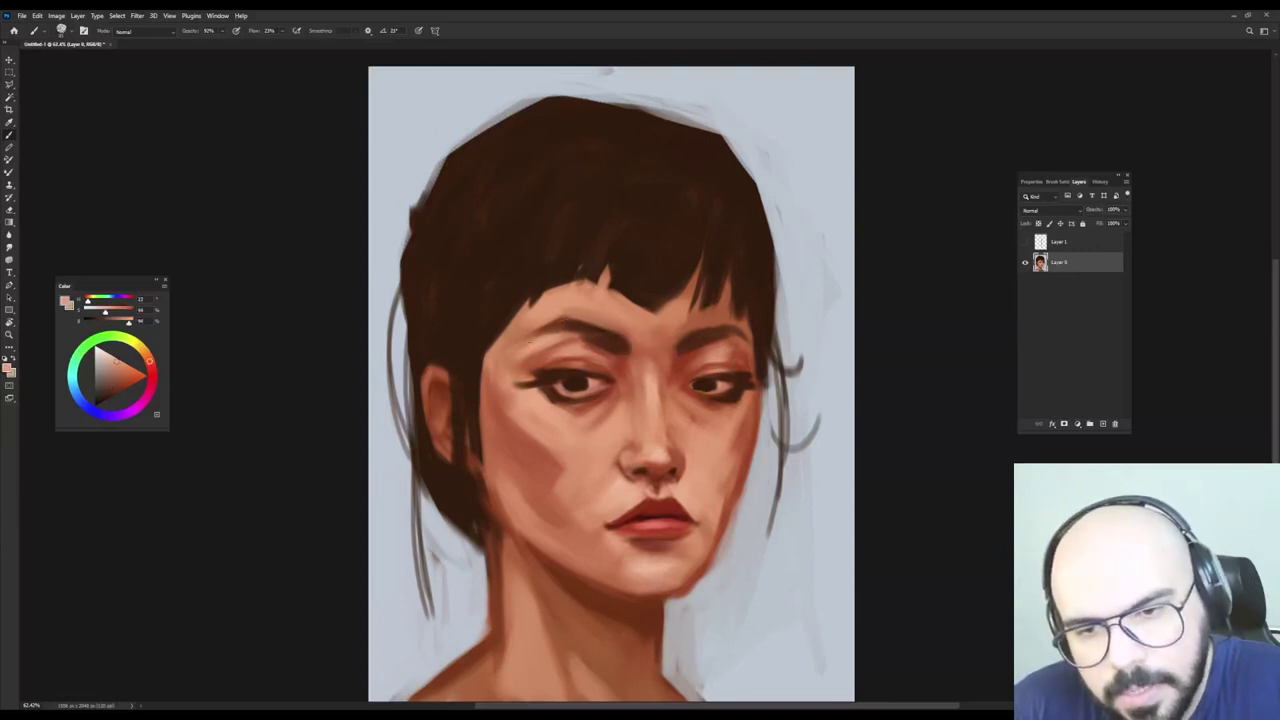
{"action": "left_click", "coordinate": [594, 343], "text": "alt"}
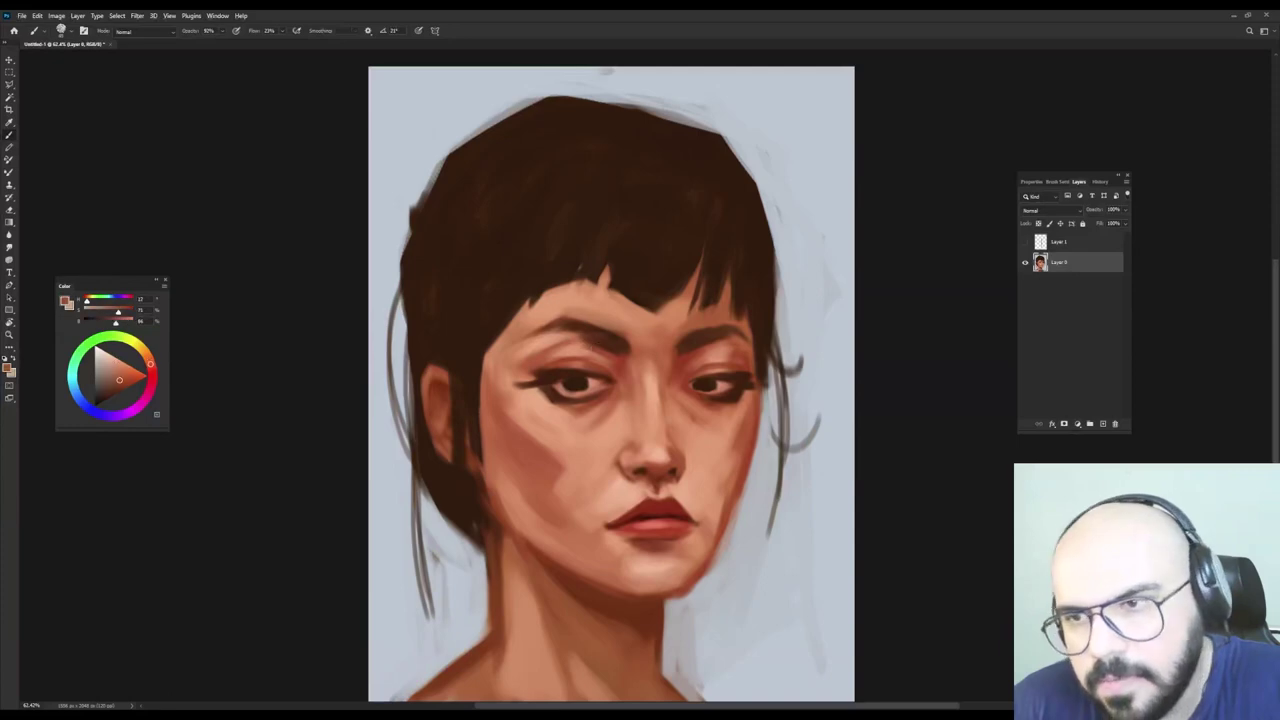
{"action": "left_click", "coordinate": [603, 343], "text": "alt"}
{"action": "left_click", "coordinate": [614, 350], "text": "alt"}
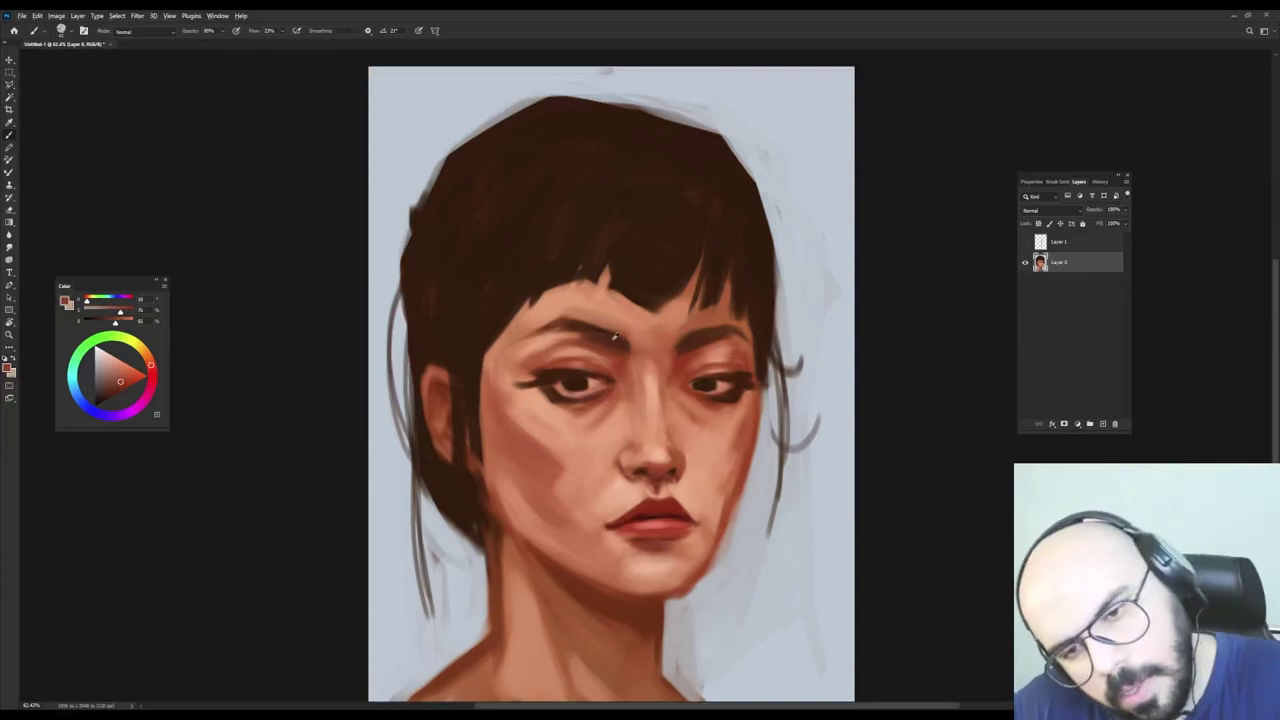
{"action": "left_click", "coordinate": [614, 340], "text": "alt"}
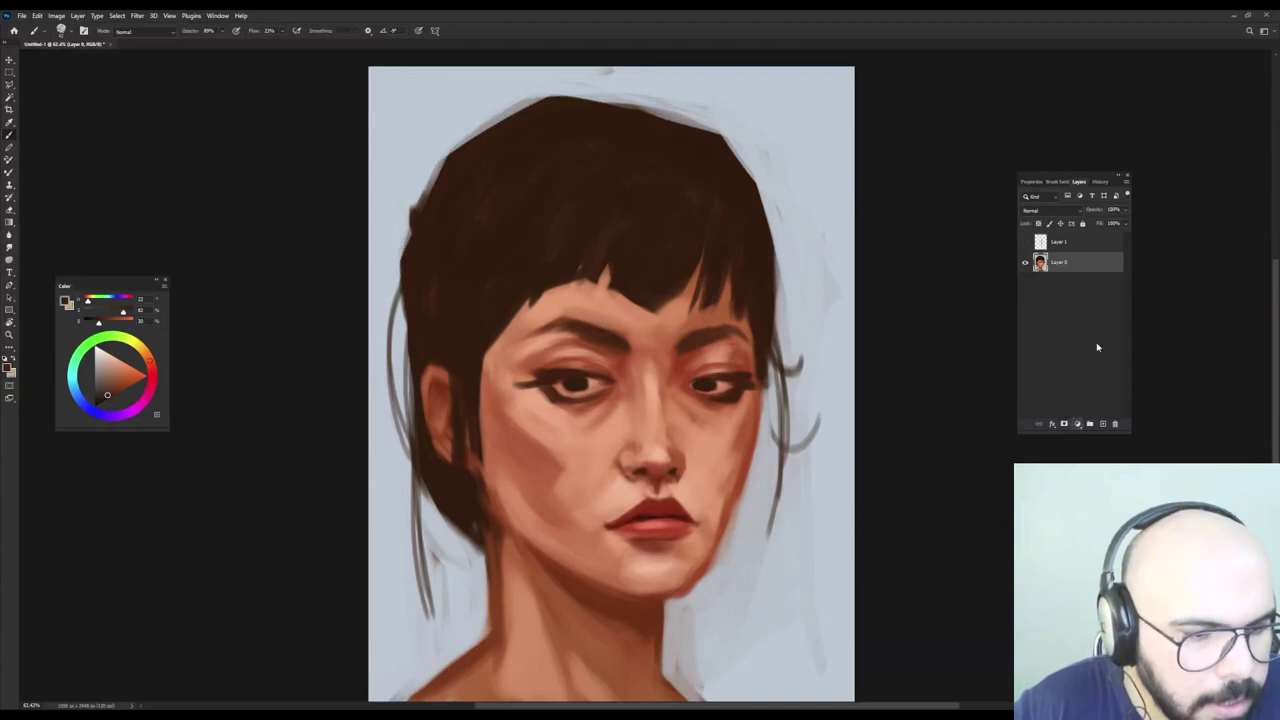
Add a Color Lookup adjustment layer above the painting and set its 3DLUT file to Moonlight.3DL.
{"action": "left_click", "coordinate": [1077, 423]}
{"action": "left_click", "coordinate": [1063, 434]}
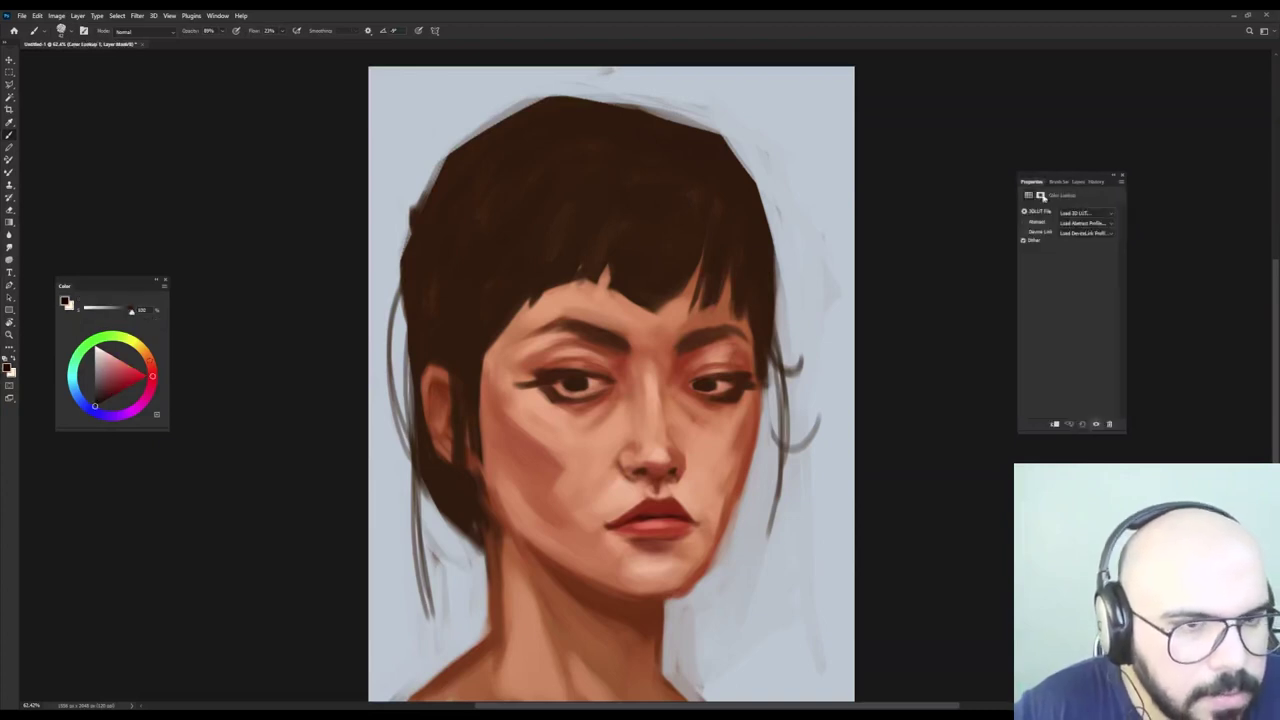
{"action": "left_click", "coordinate": [1078, 181]}
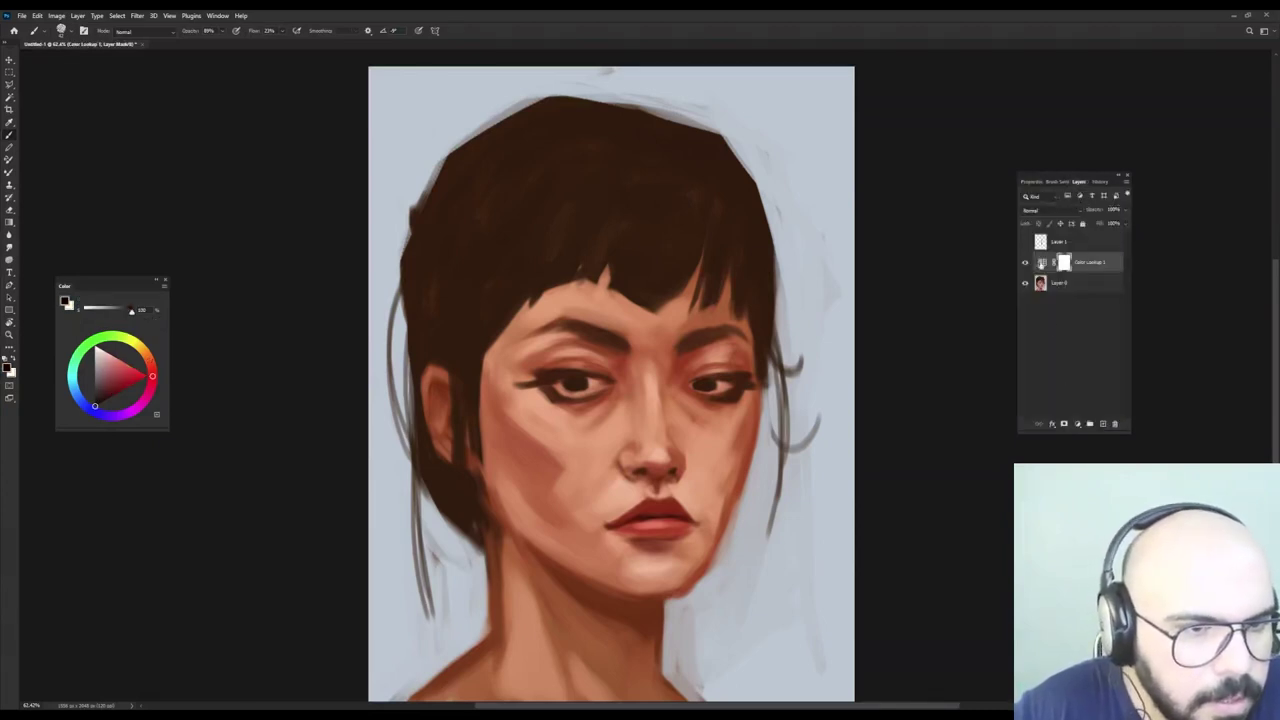
{"action": "left_click", "coordinate": [1057, 181]}
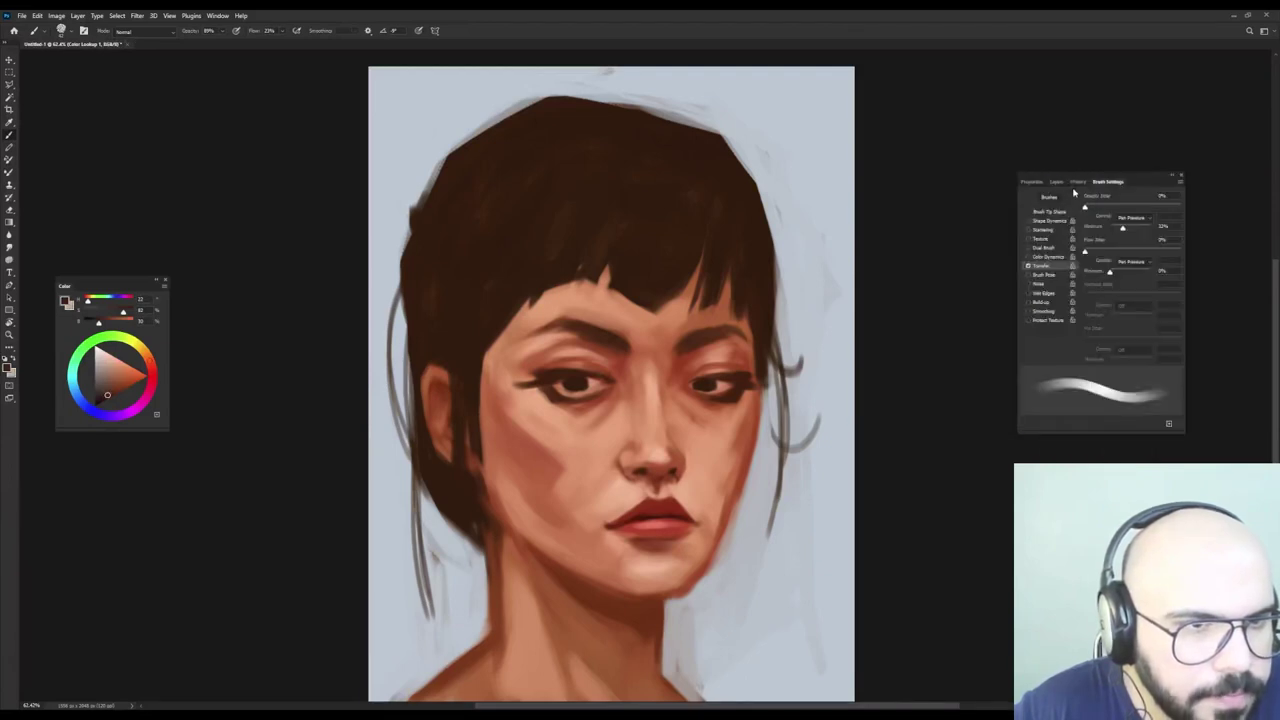
{"action": "left_click_drag", "start_coordinate": [1103, 176], "coordinate": [1093, 184]}
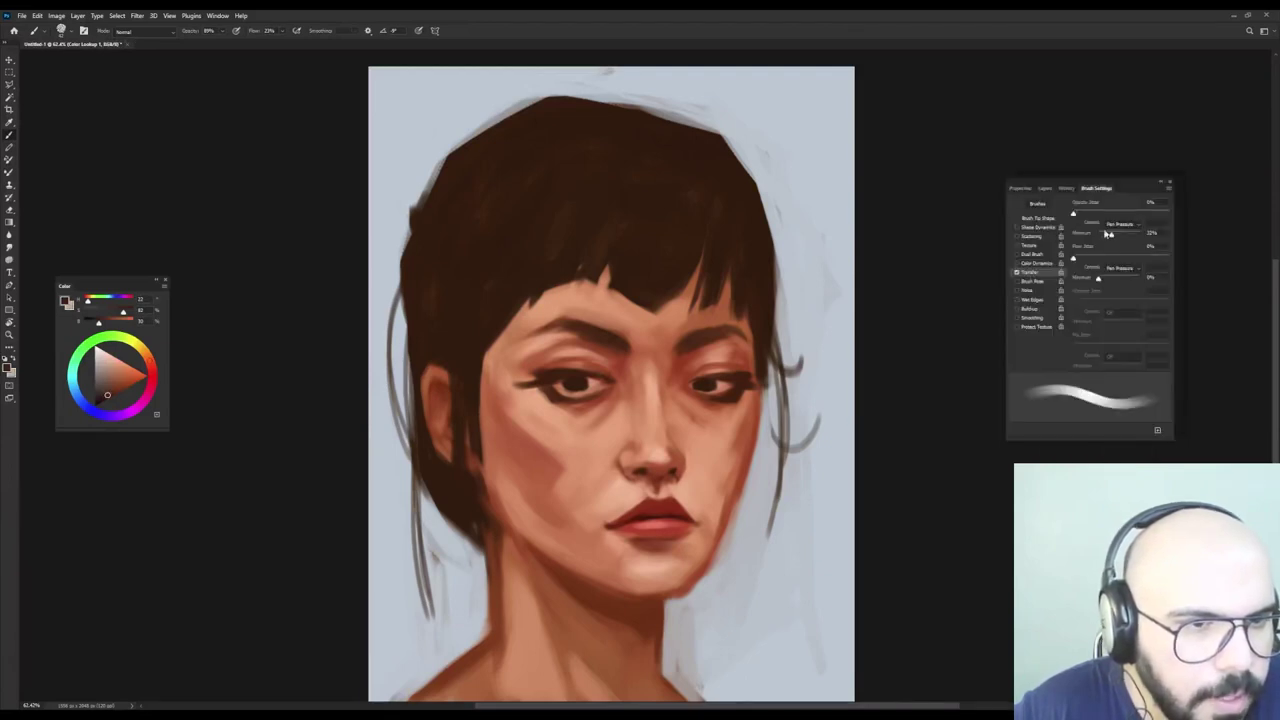
{"action": "left_click", "coordinate": [1019, 188]}
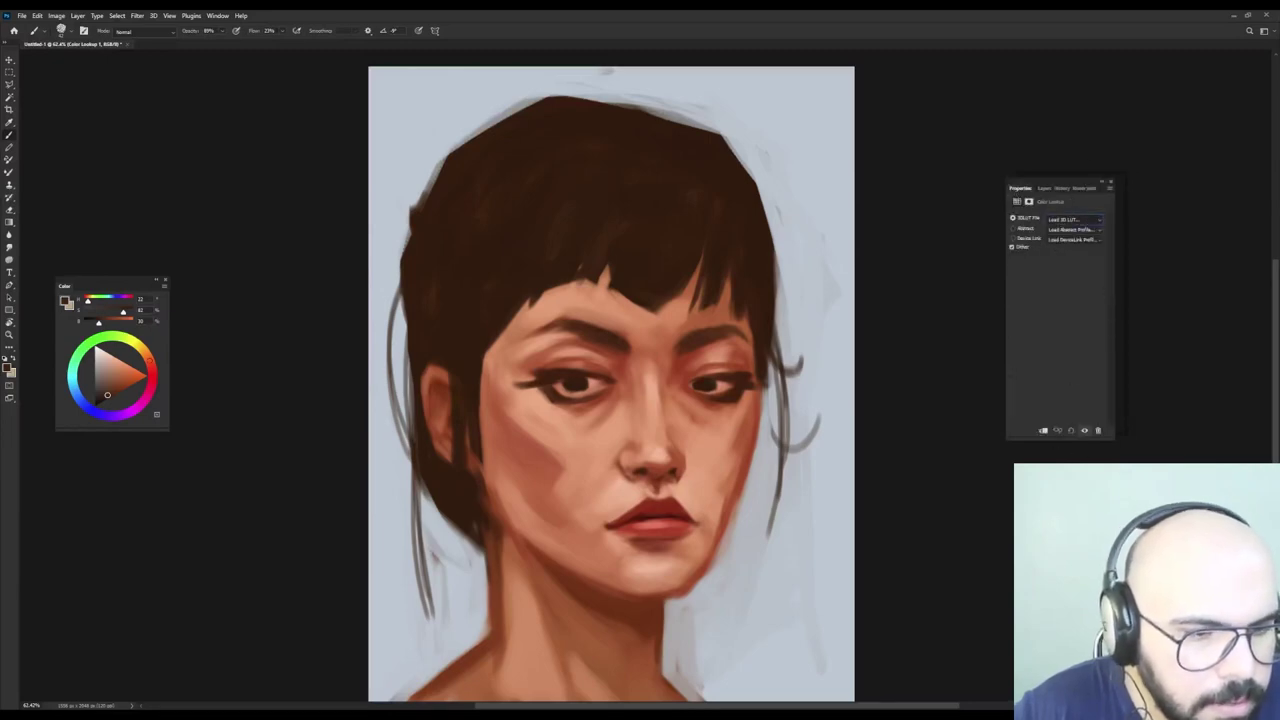
{"action": "left_click", "coordinate": [1074, 220]}
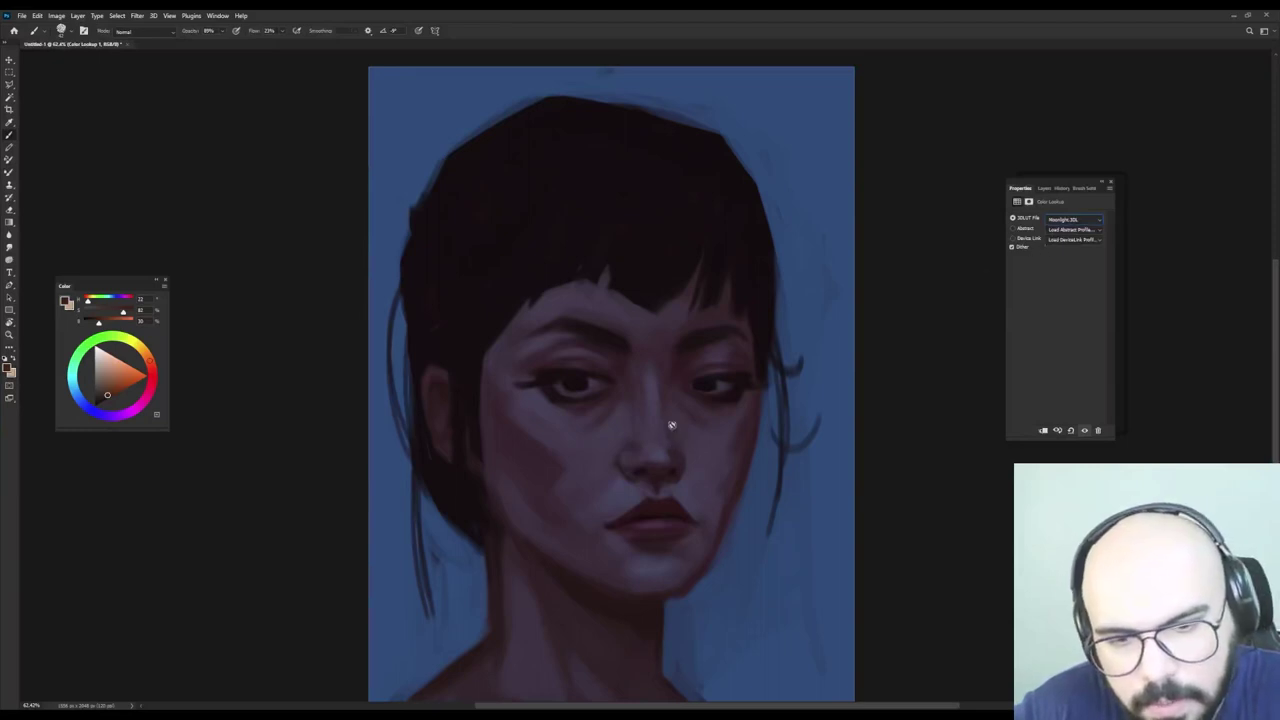
Select Layer 0 and compare the portrait with and without the Color Lookup effect, leaving the effect hidden.
{"action": "left_click", "coordinate": [1042, 192]}
{"action": "left_click", "coordinate": [1012, 268]}
{"action": "key", "text": "alt+bracketleft"}
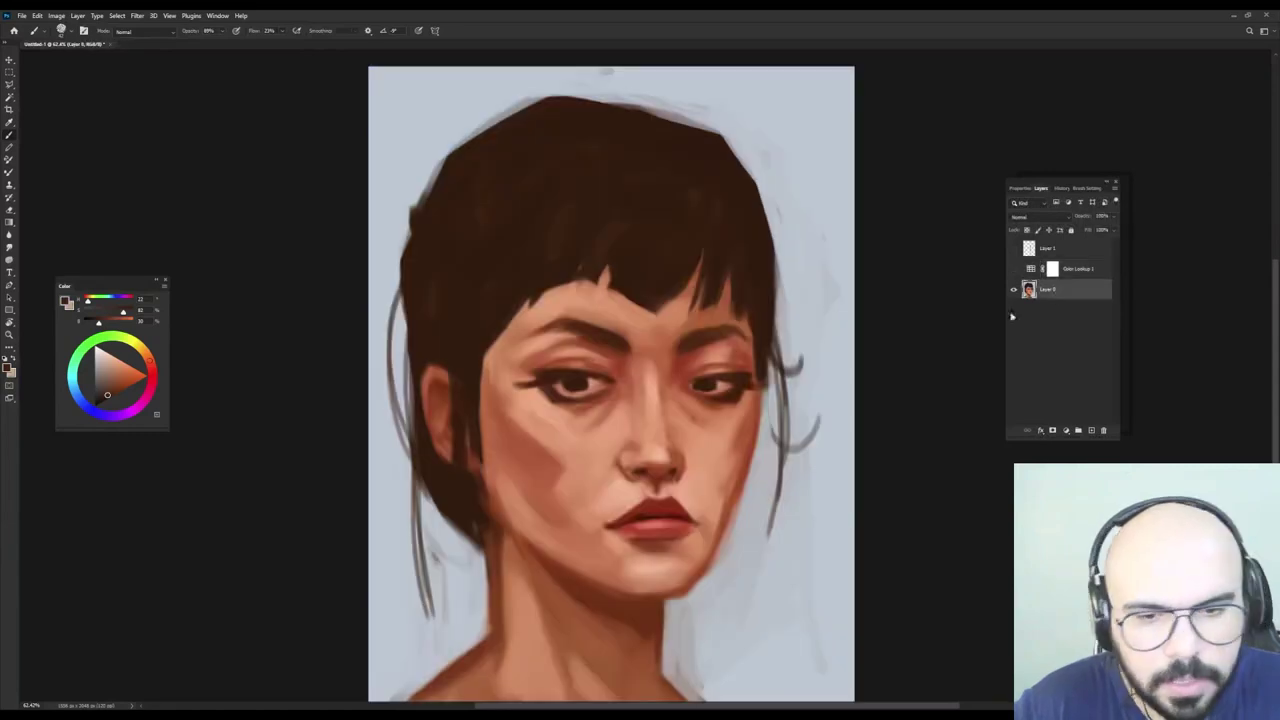
{"action": "left_click", "coordinate": [1012, 269]}
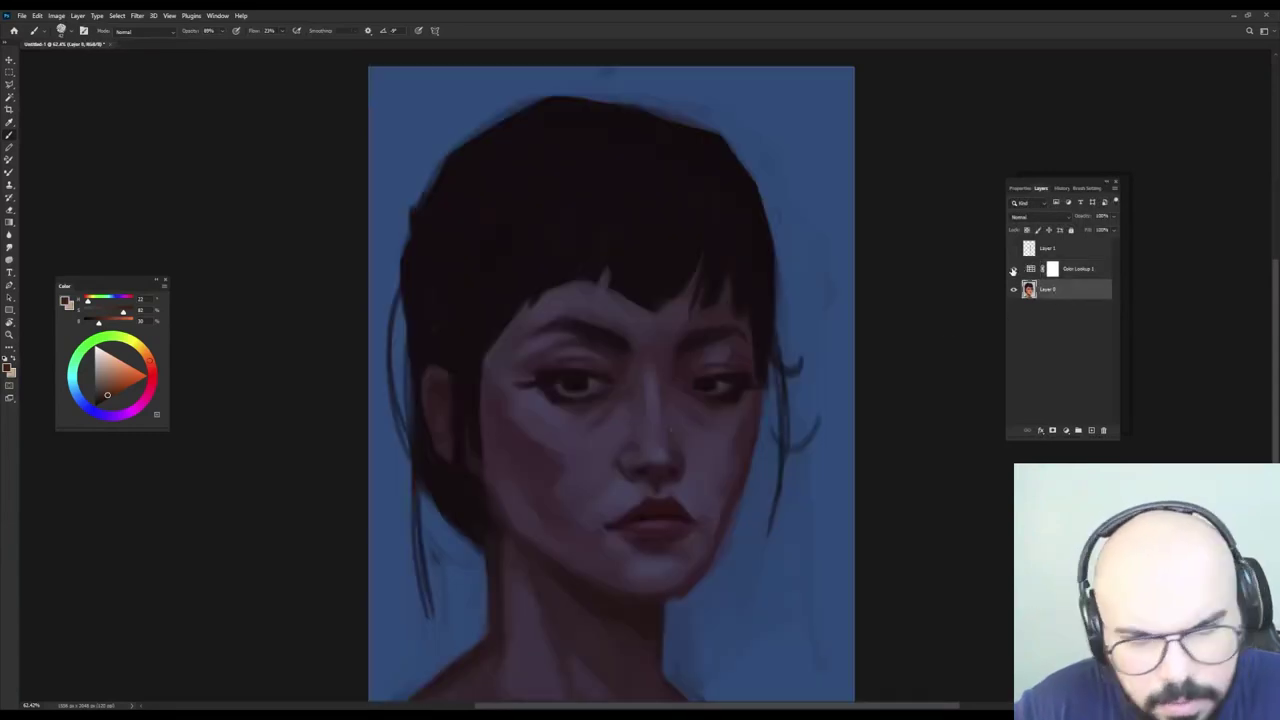
{"action": "left_click", "coordinate": [1012, 269]}
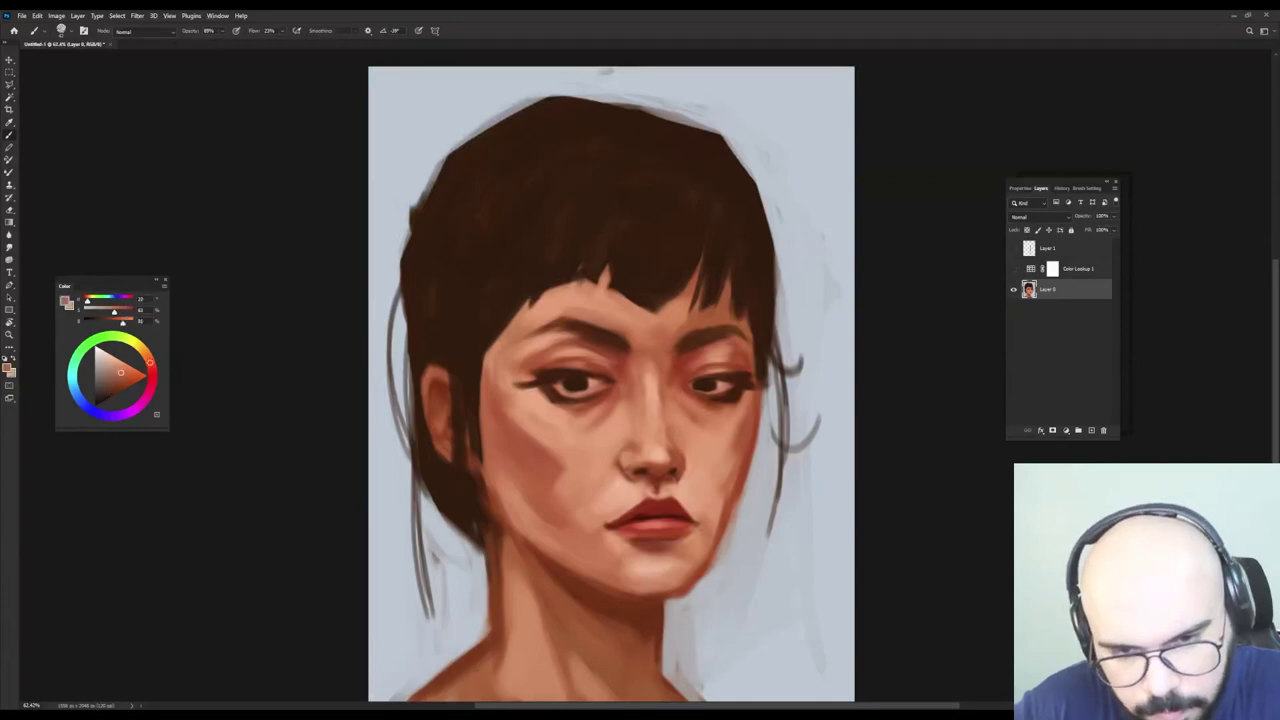
Touch up the far side of the nose with sampled skin tones, checking it with the Color Lookup layer shown and hidden.
{"action": "left_click", "coordinate": [684, 424], "text": "alt"}
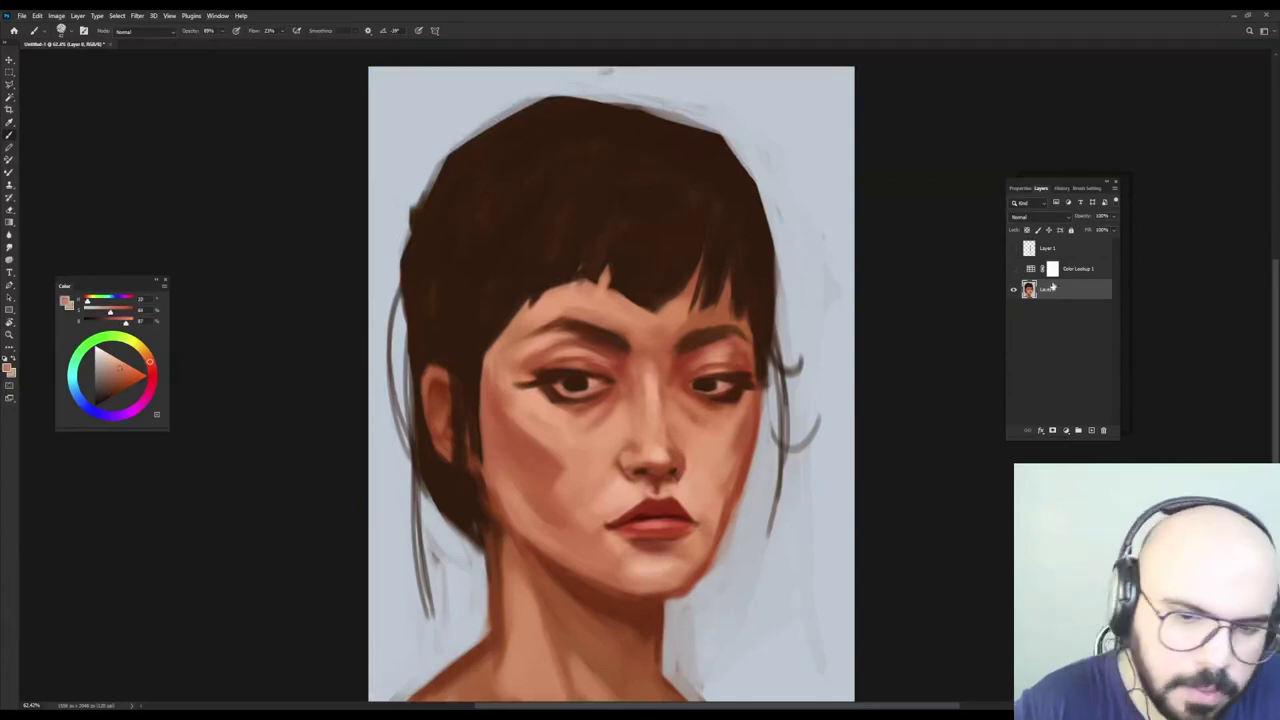
{"action": "left_click", "coordinate": [1012, 270]}
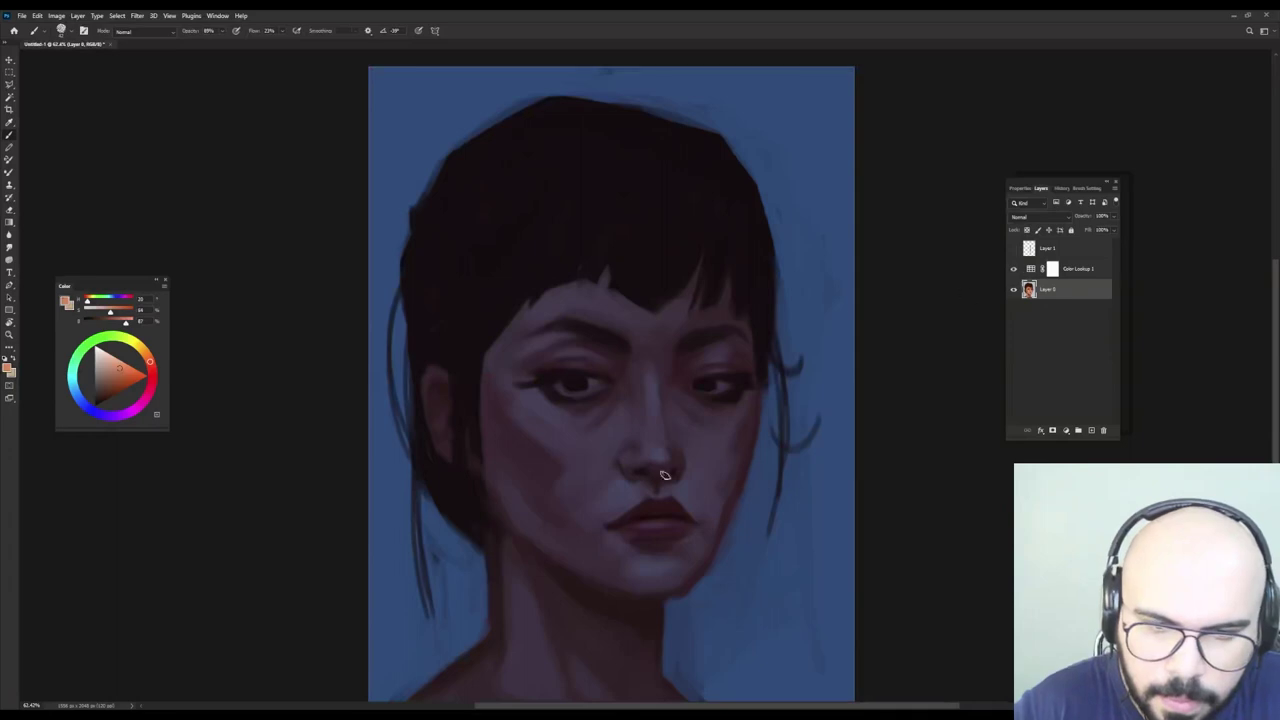
{"action": "left_click", "coordinate": [1013, 269]}
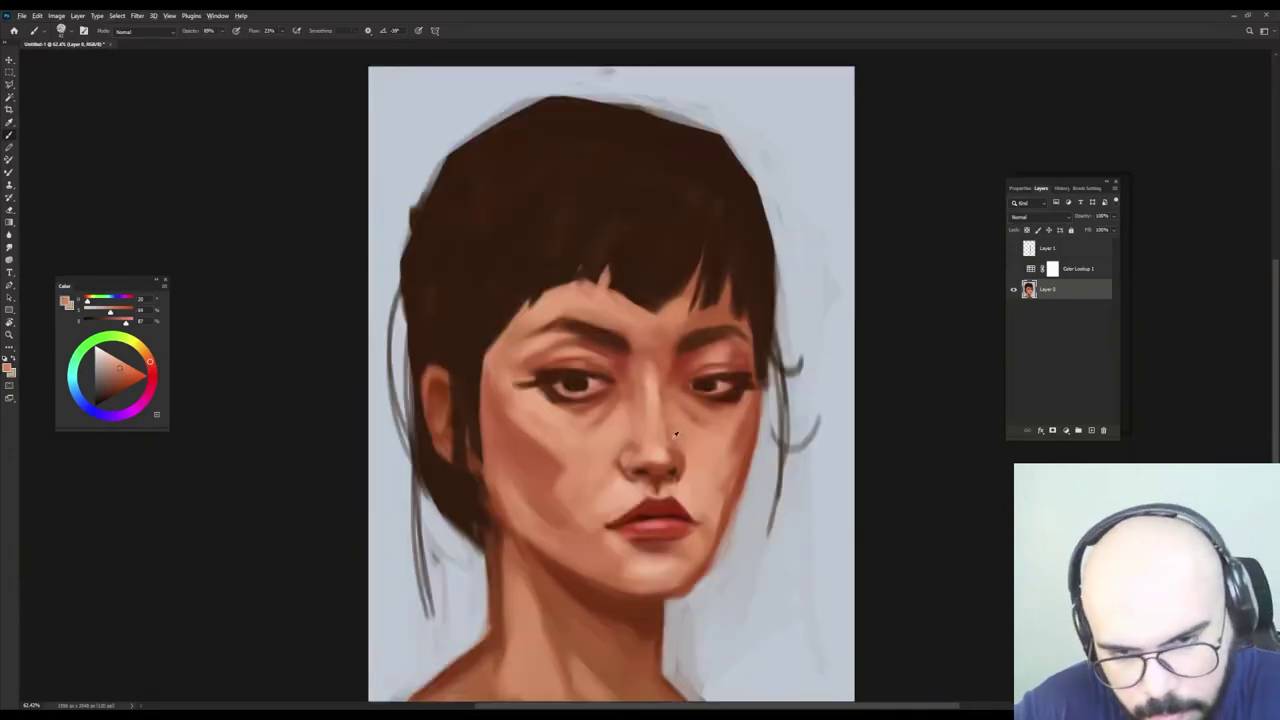
{"action": "left_click", "coordinate": [676, 434], "text": "alt"}
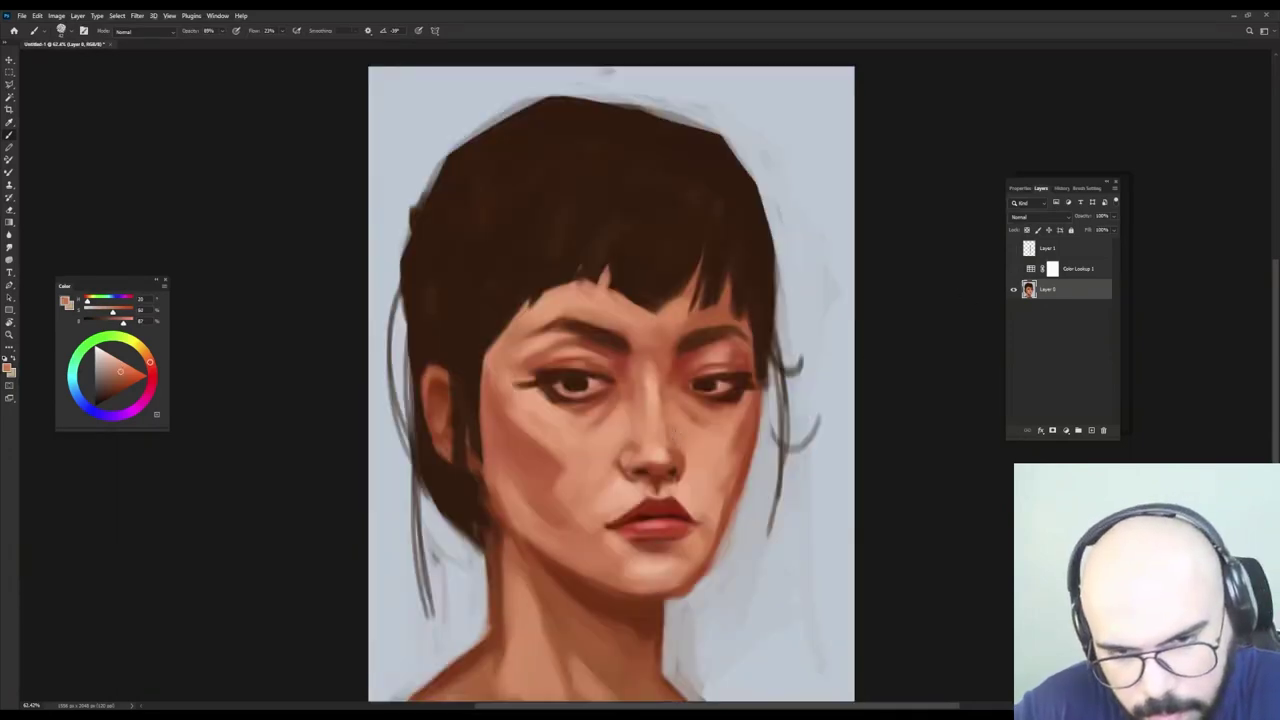
{"action": "left_click", "coordinate": [1013, 269]}
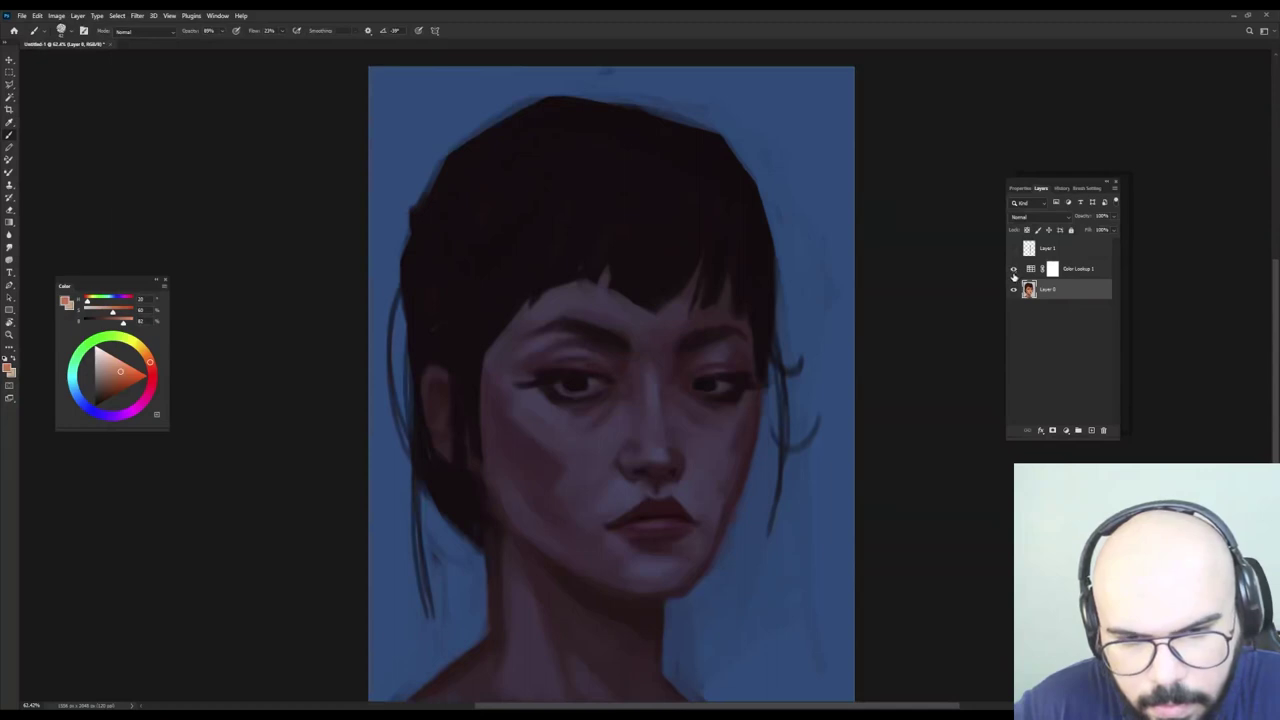
{"action": "mouse_move", "coordinate": [699, 465]}
{"action": "left_mouse_down"}
{"action": "mouse_move", "coordinate": [738, 449]}
{"action": "mouse_move", "coordinate": [687, 464]}
{"action": "left_mouse_up"}
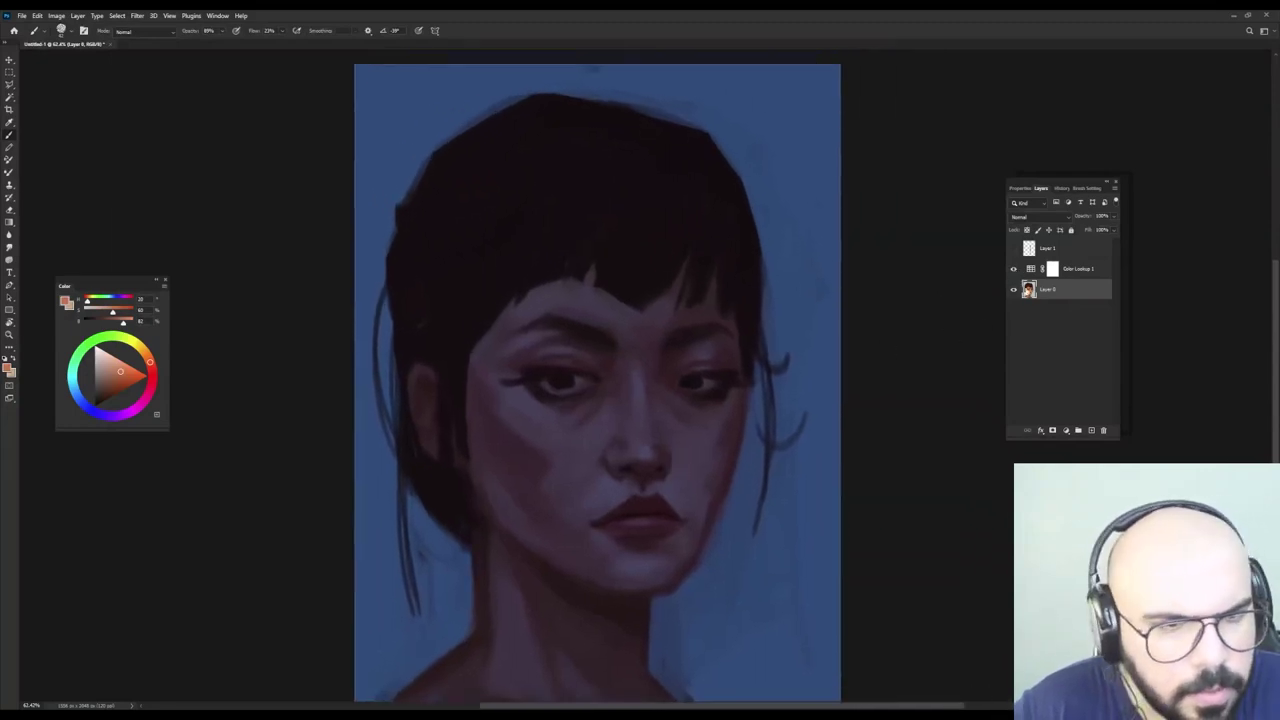
{"action": "left_click", "coordinate": [1013, 269]}
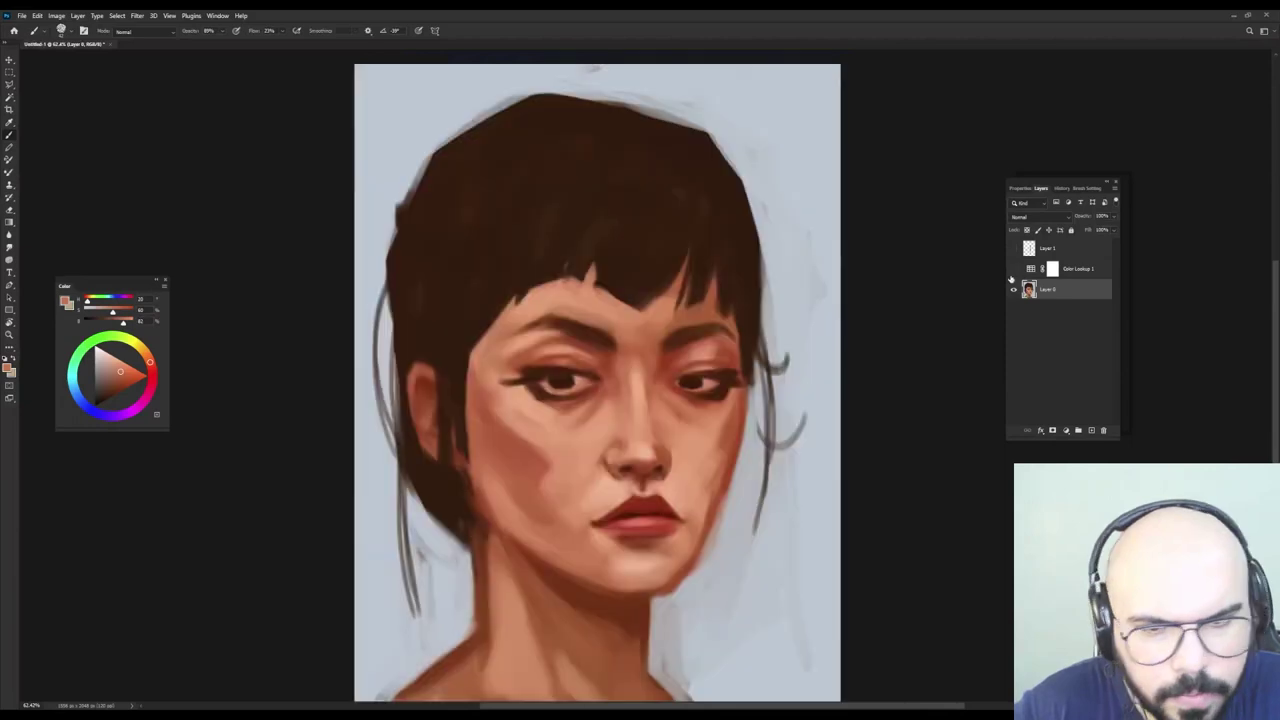
Refine the nose bridge, tip and underside with sampled light skin tones and dark reddish-brown.
{"action": "left_click", "coordinate": [641, 394], "text": "alt"}
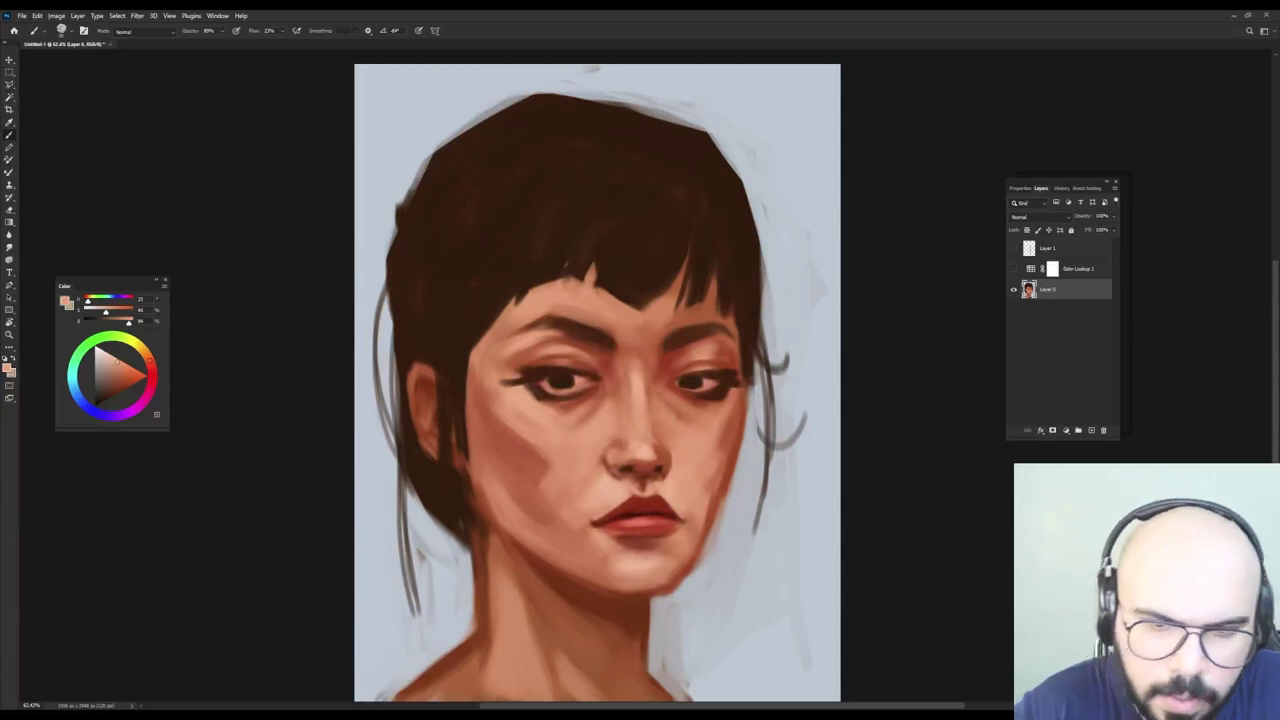
{"action": "left_click", "coordinate": [653, 451], "text": "alt"}
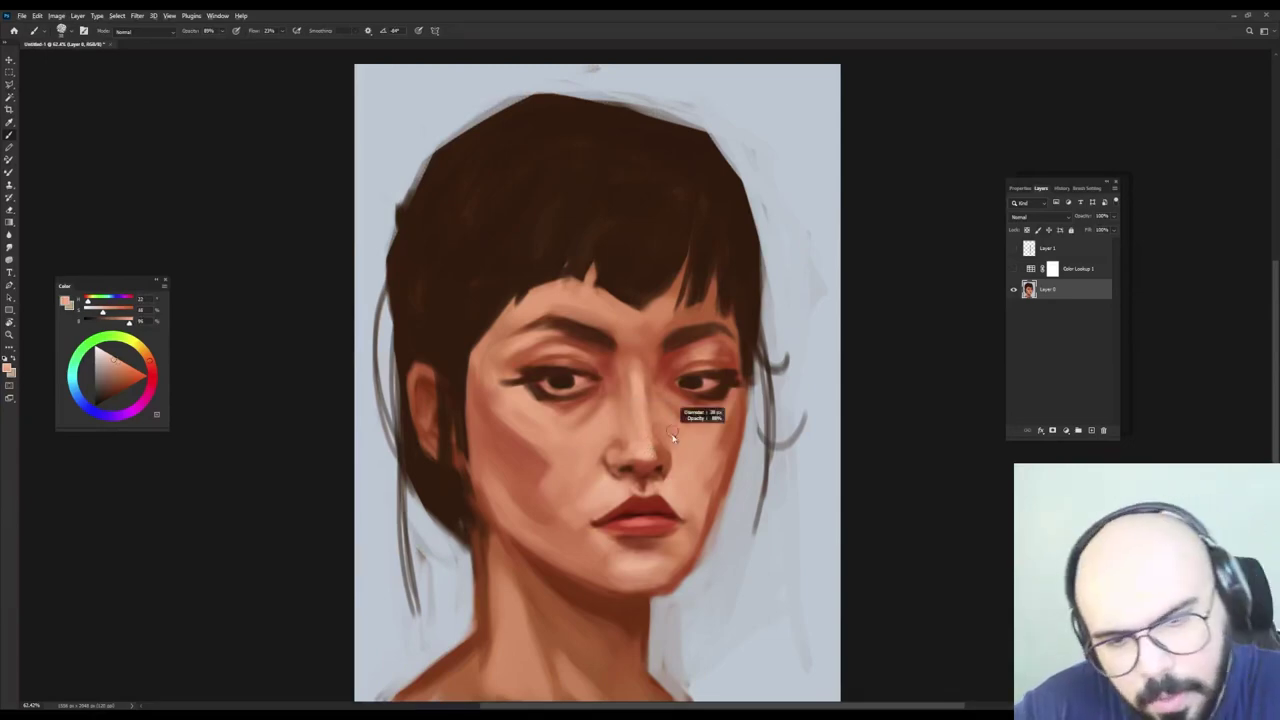
{"action": "left_click", "coordinate": [641, 471], "text": "alt"}
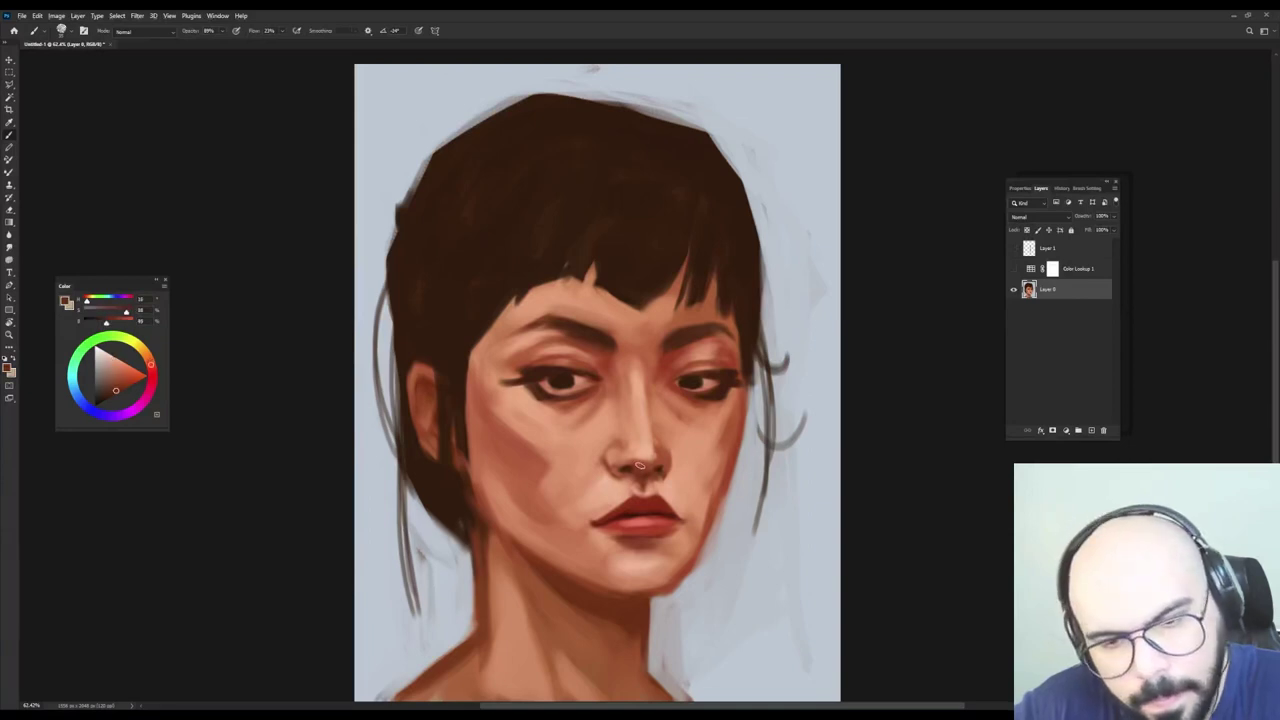
{"action": "left_click", "coordinate": [640, 465], "text": "alt"}
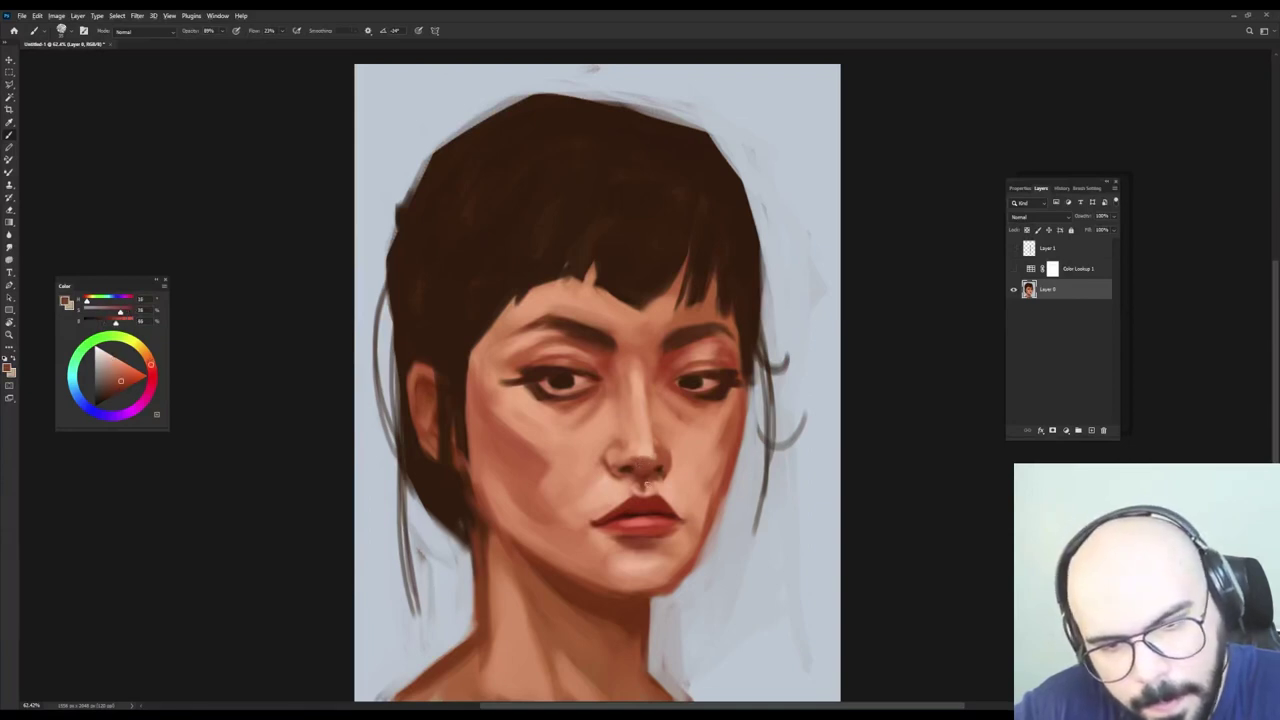
{"action": "right_click", "coordinate": [665, 445], "text": "alt"}
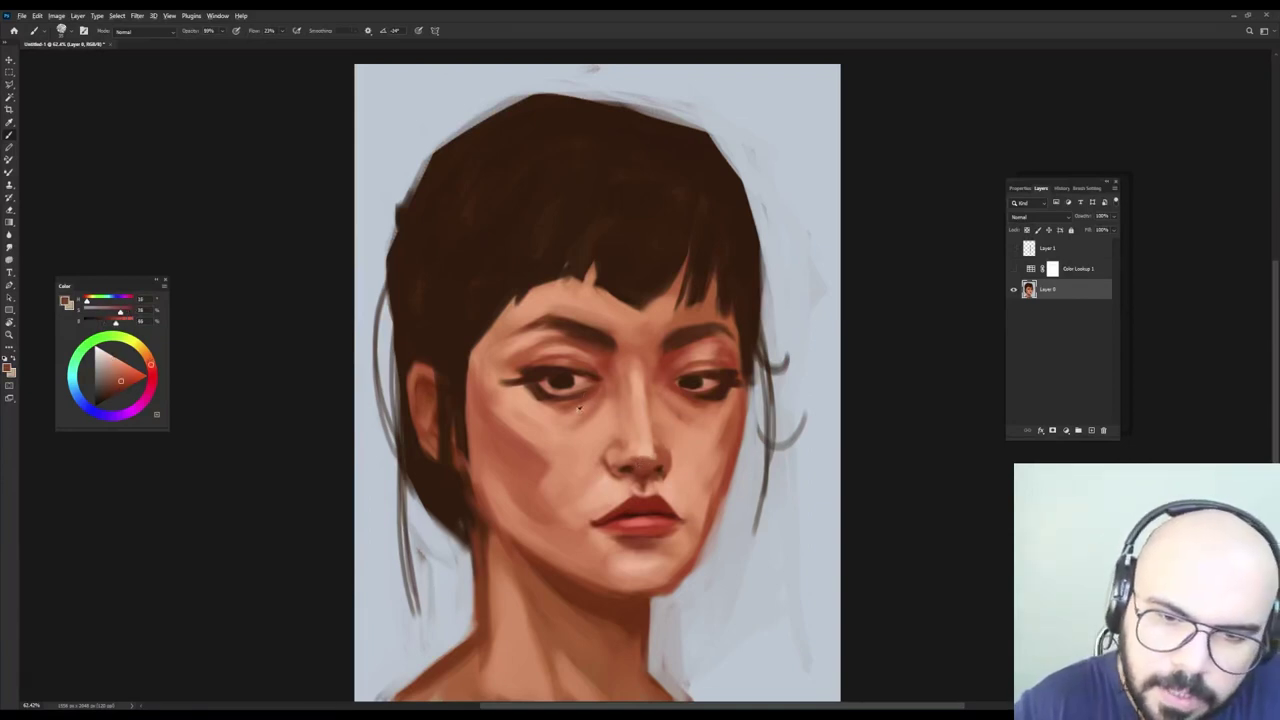
Model the nose tip with a sampled cheek tone, mid skin tones and the light highlight color.
{"action": "left_click", "coordinate": [602, 437], "text": "alt"}
{"action": "right_click", "coordinate": [637, 460], "text": "alt"}
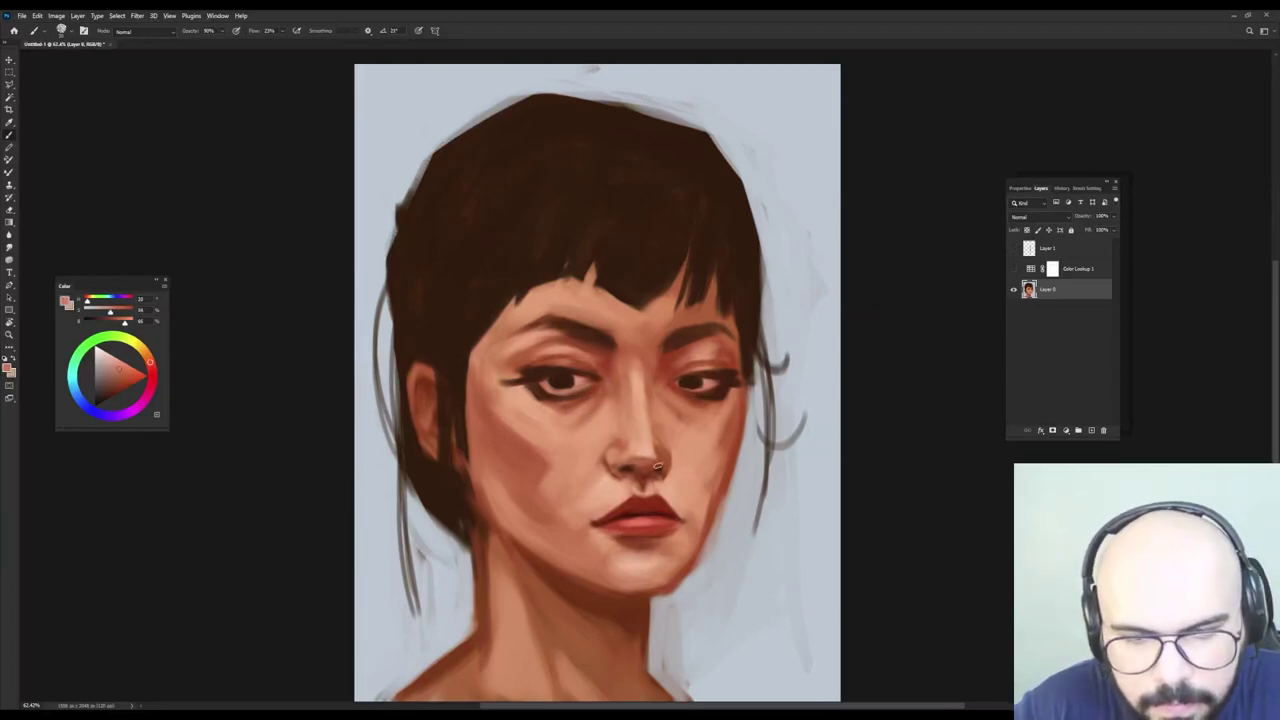
{"action": "left_click", "coordinate": [636, 456], "text": "alt"}
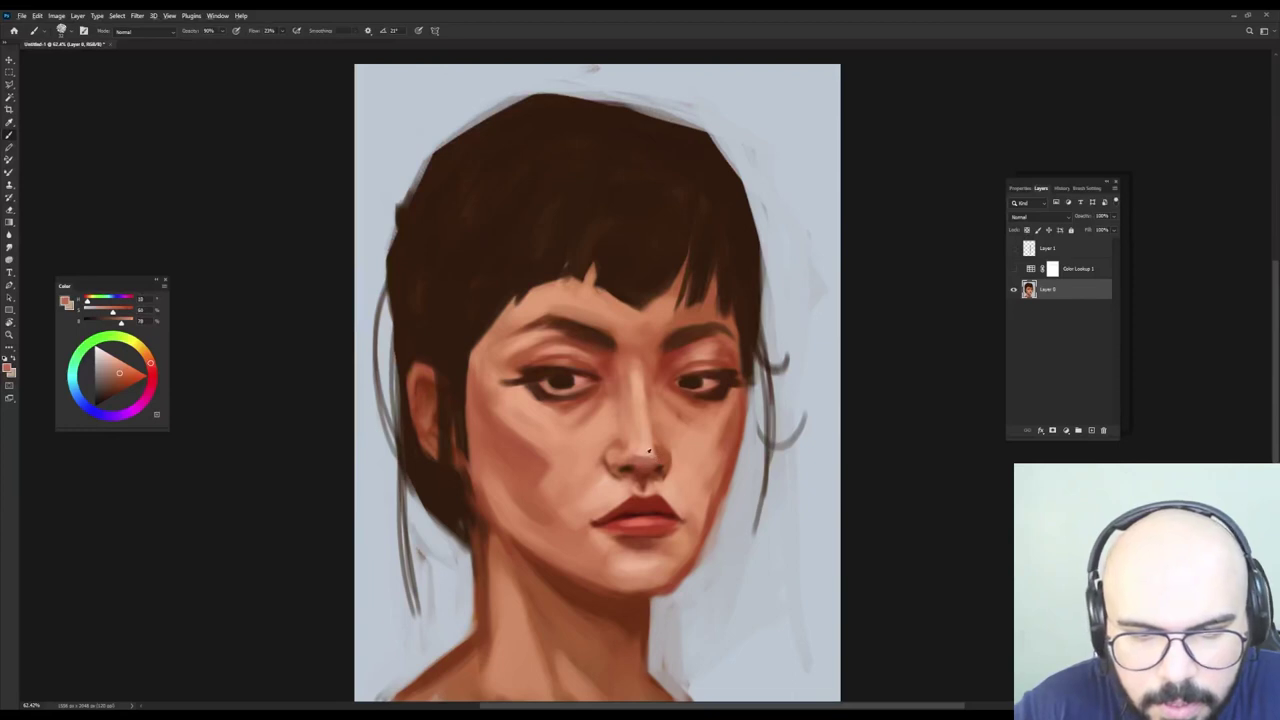
{"action": "left_click", "coordinate": [650, 457], "text": "alt"}
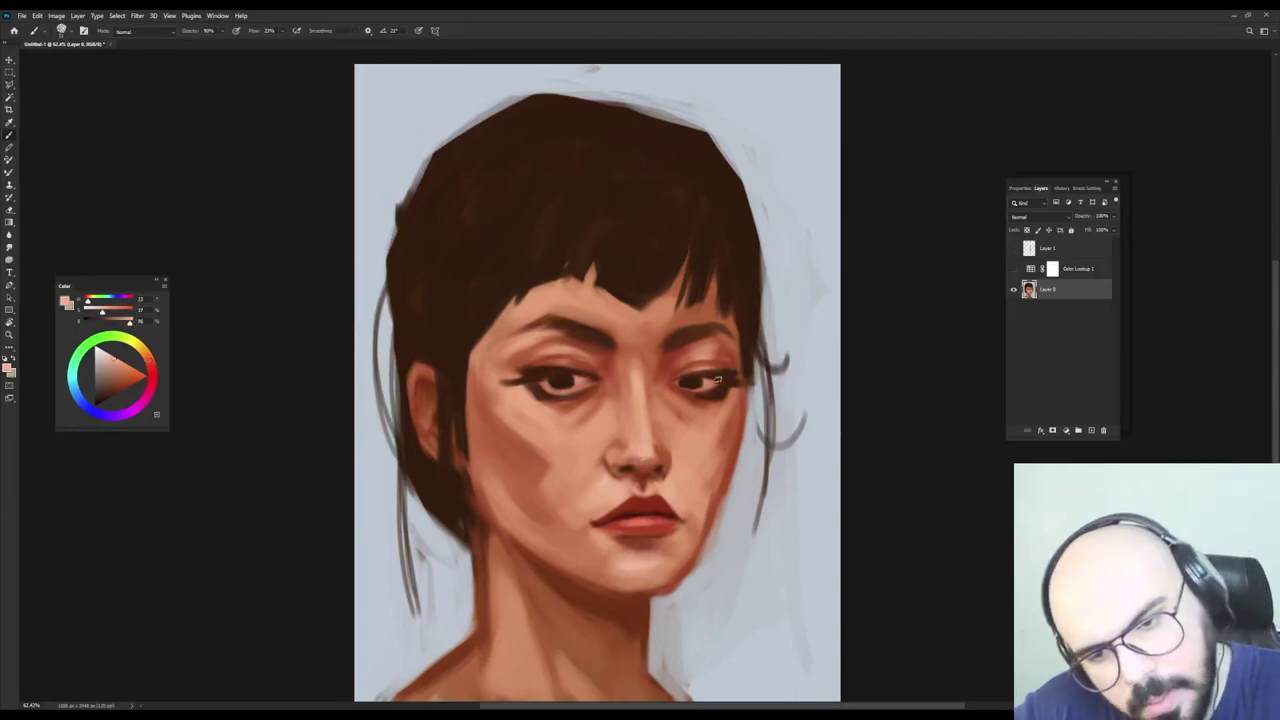
{"action": "left_click", "coordinate": [648, 450], "text": "alt"}
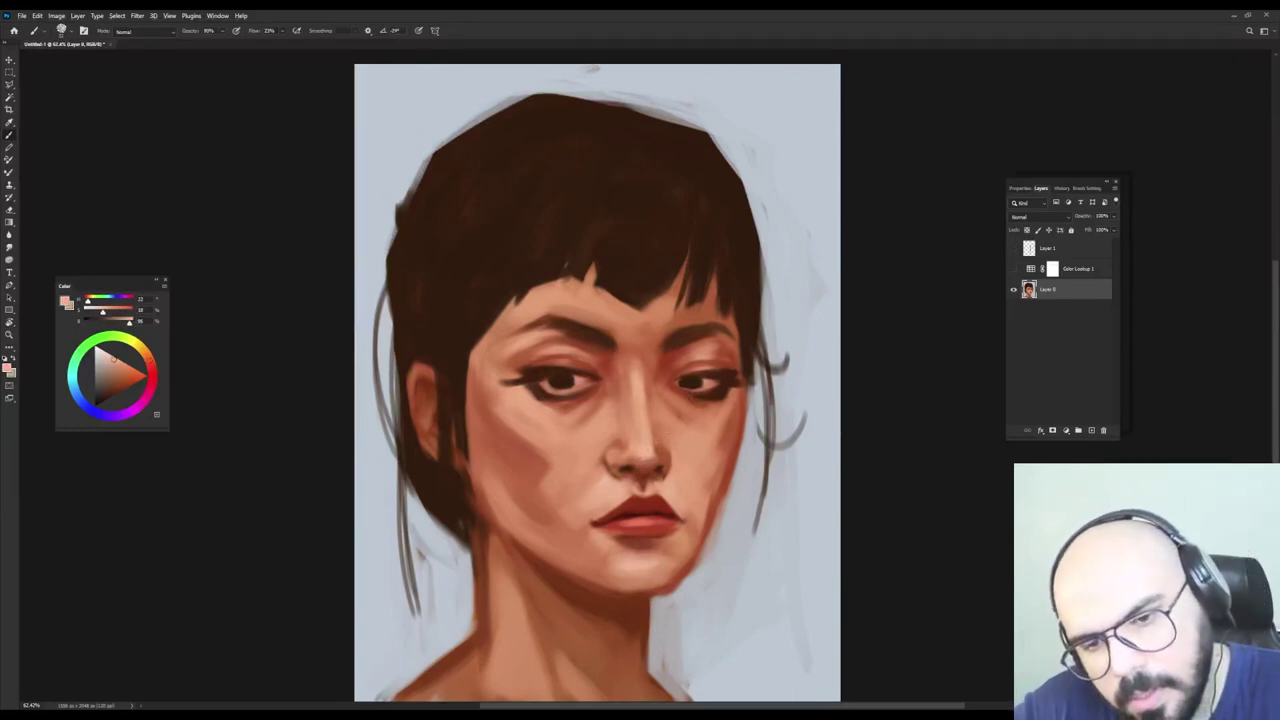
Blend the near side, bridge and tip of the nose with sampled light and mid skin tones.
{"action": "left_click", "coordinate": [621, 449], "text": "alt"}
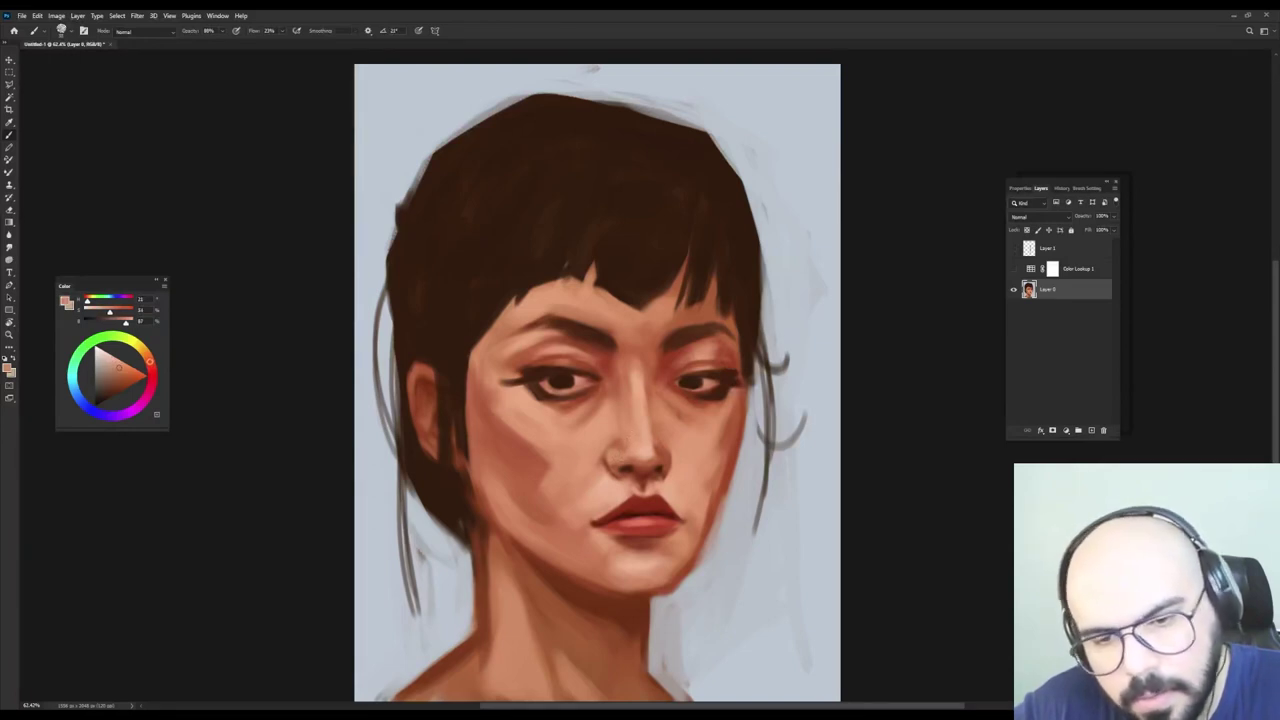
{"action": "left_click", "coordinate": [635, 442], "text": "alt"}
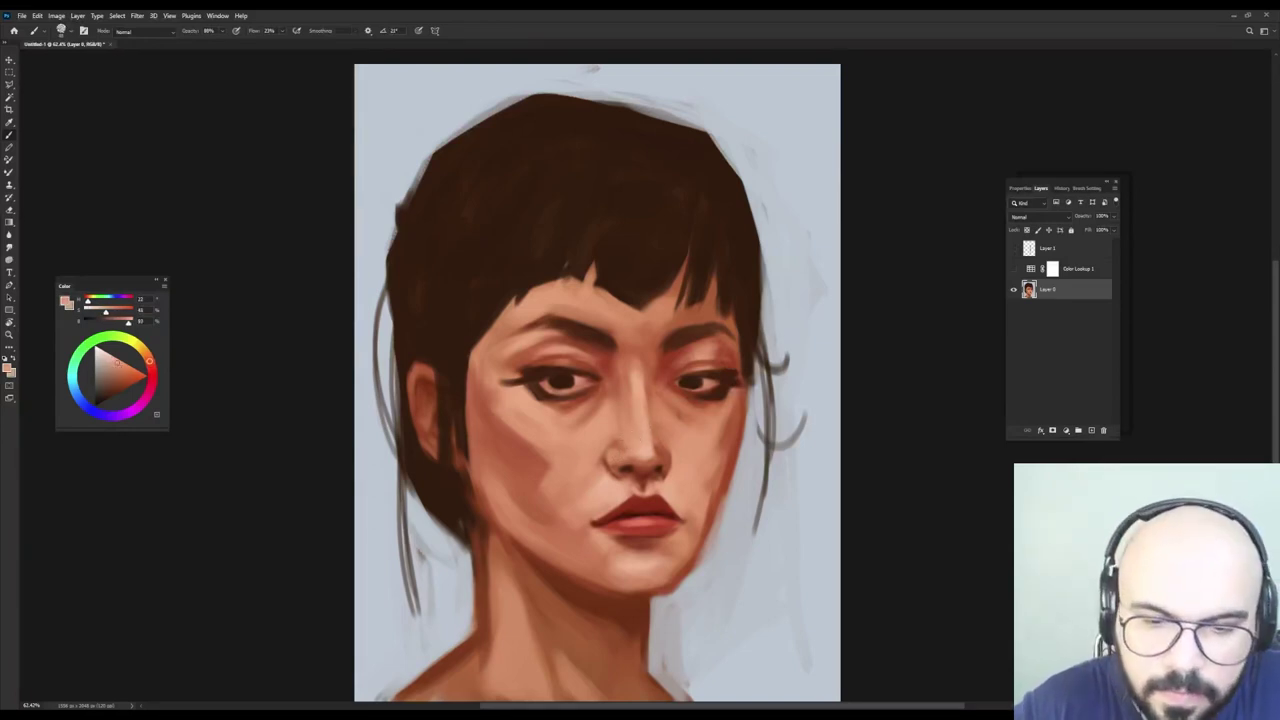
{"action": "left_click", "coordinate": [623, 438], "text": "alt"}
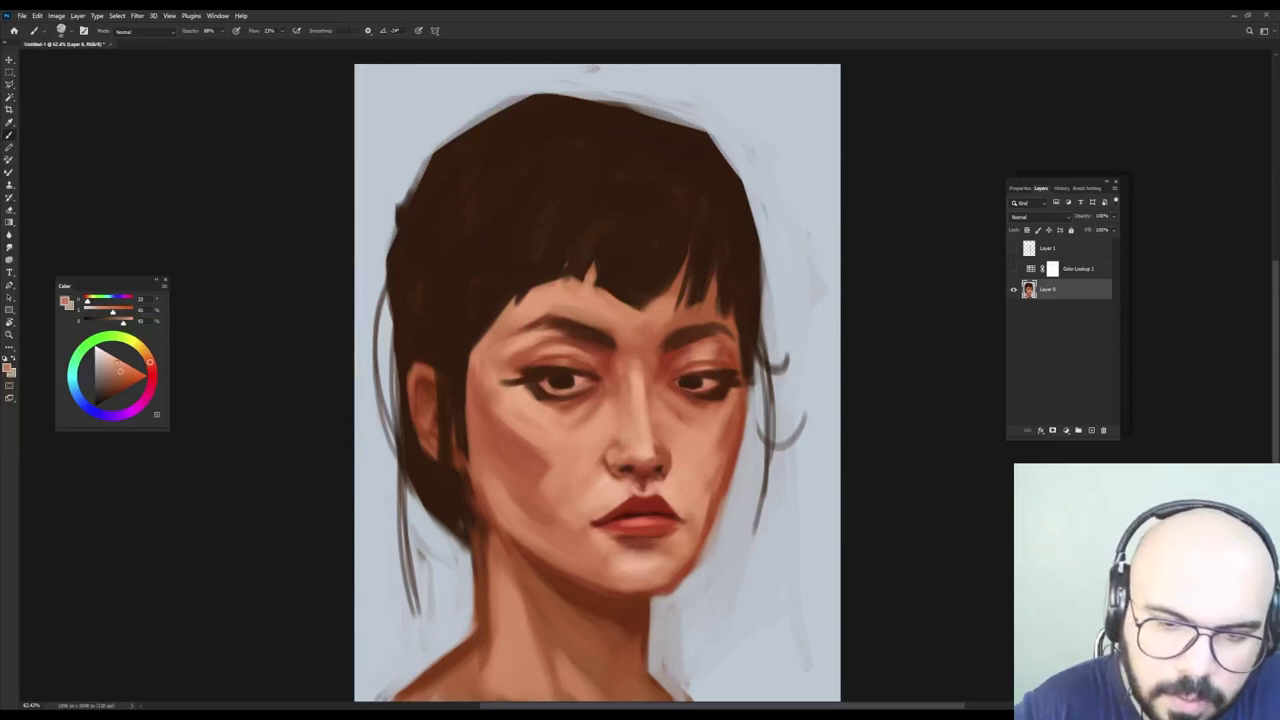
{"action": "left_click", "coordinate": [611, 418], "text": "alt"}
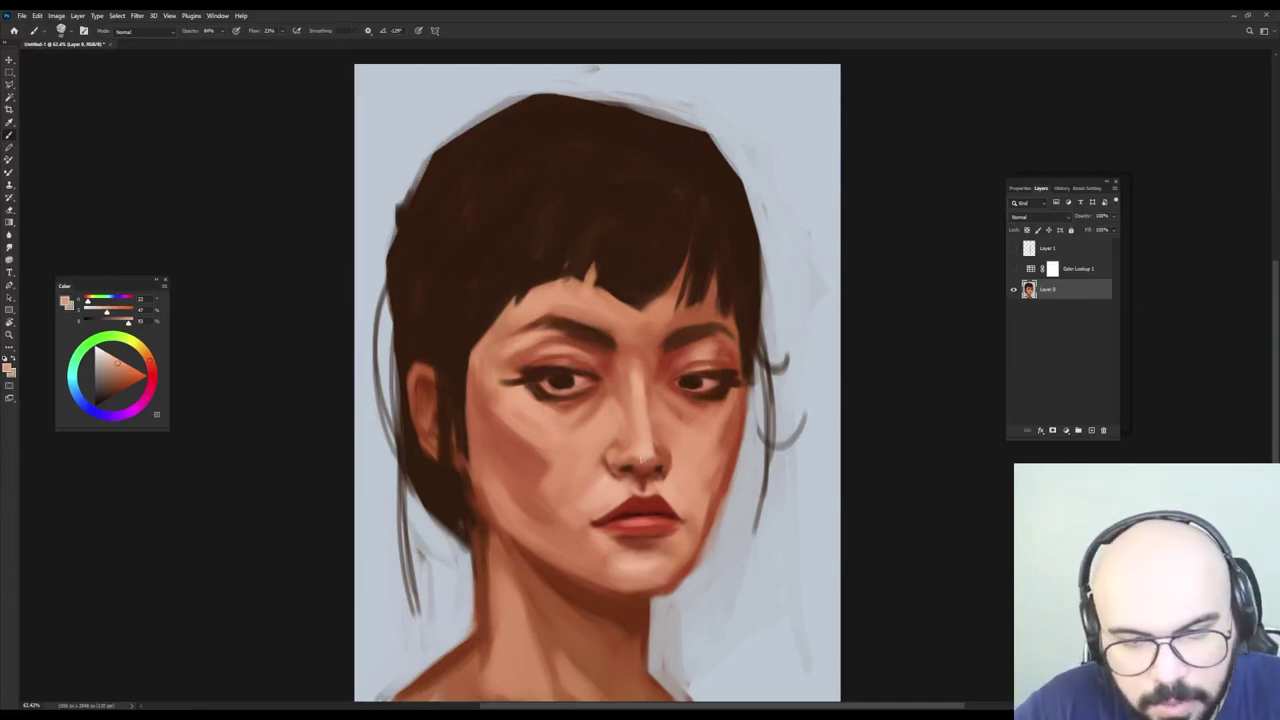
{"action": "right_click", "coordinate": [656, 449], "text": "alt"}
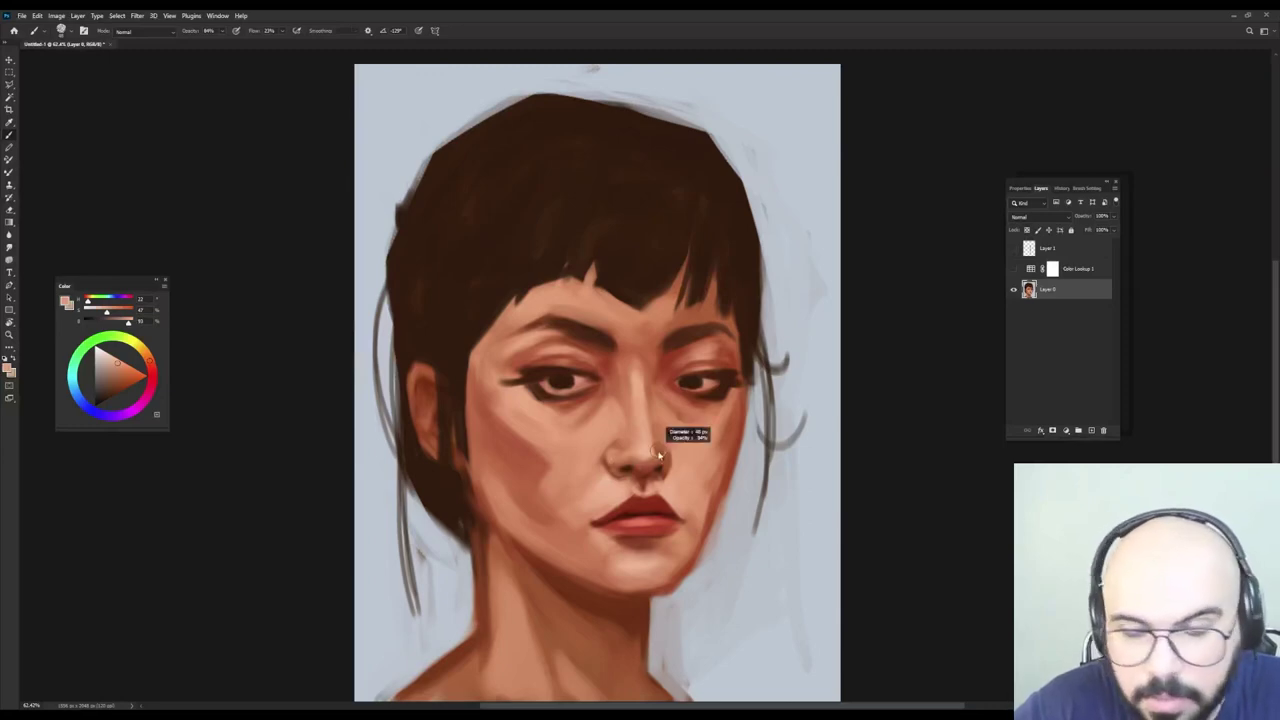
{"action": "left_click", "coordinate": [640, 443], "text": "alt"}
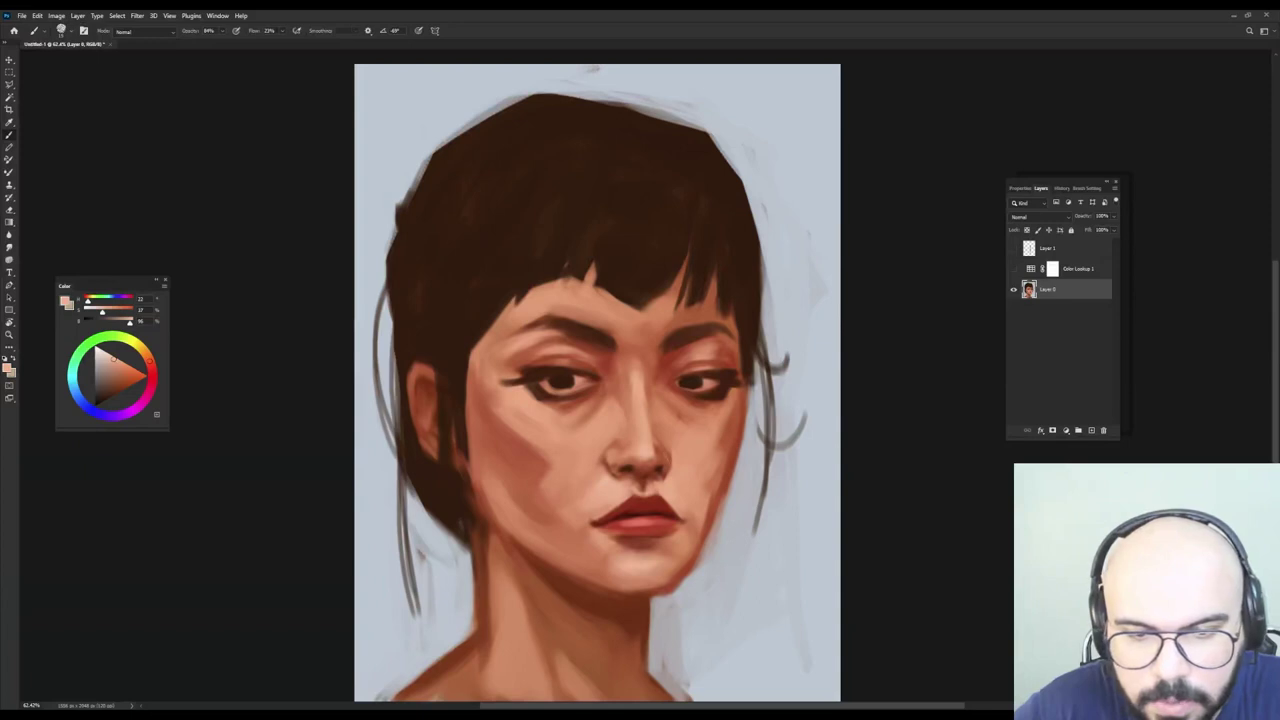
Refine the far nostril and the underside of the nose with sampled reddish-brown and light skin tones.
{"action": "left_click", "coordinate": [661, 459], "text": "alt"}
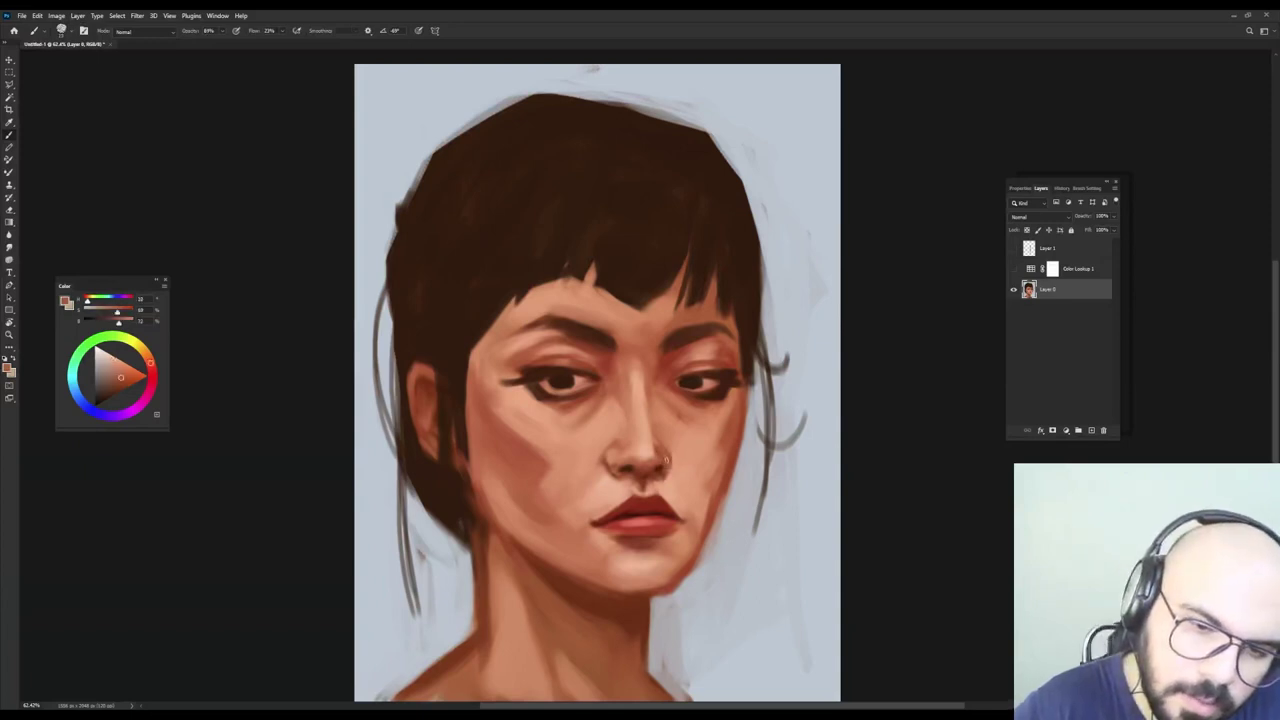
{"action": "right_click", "coordinate": [676, 460], "text": "alt"}
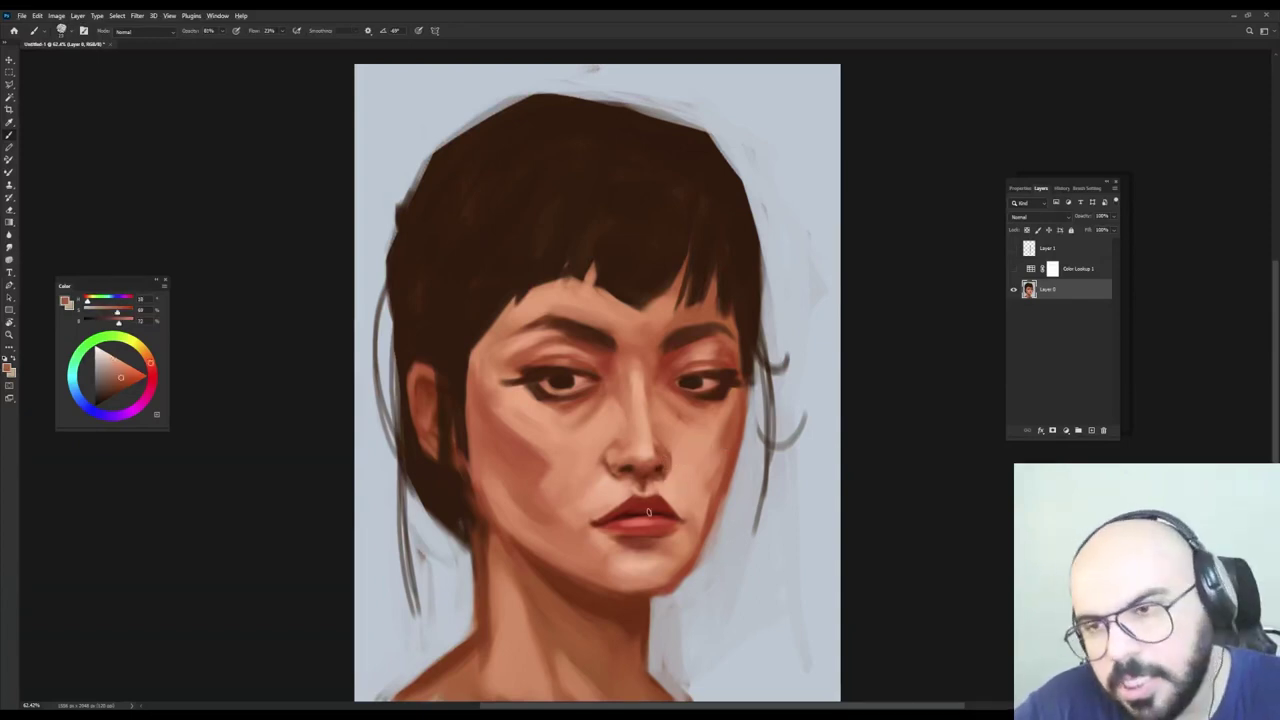
{"action": "left_click", "coordinate": [657, 442], "text": "alt"}
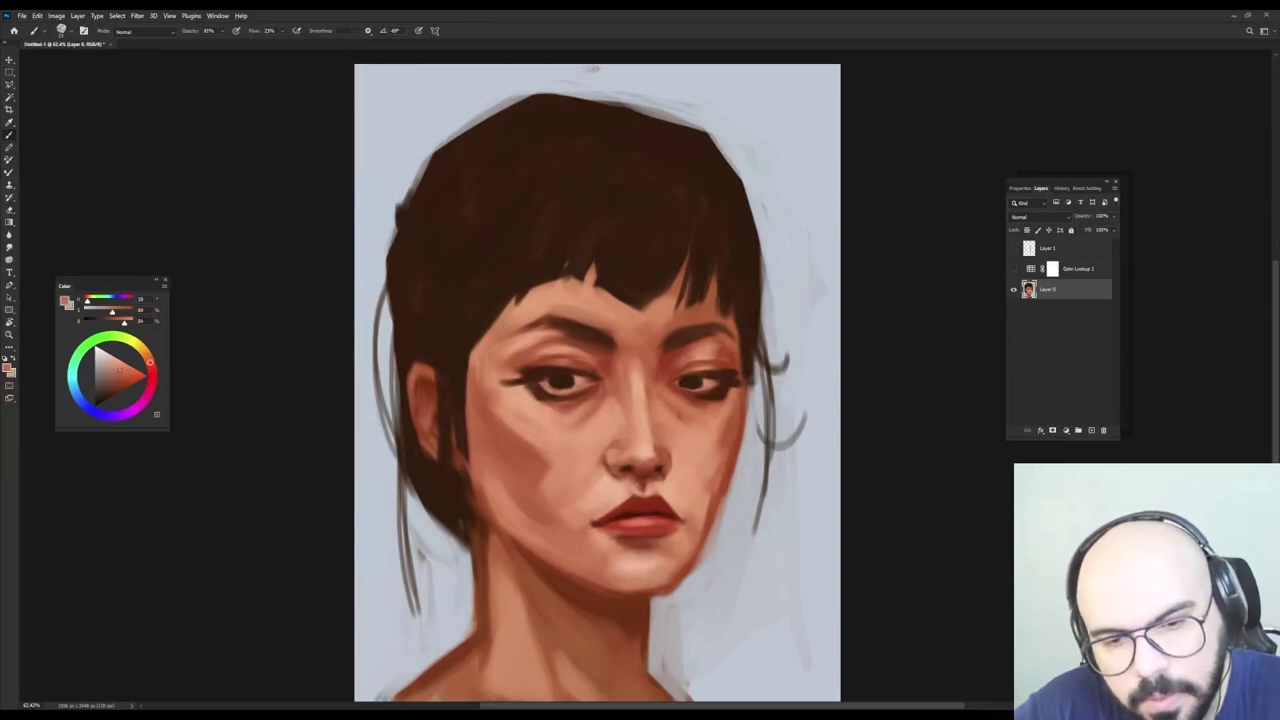
{"action": "left_click", "coordinate": [658, 467], "text": "alt"}
{"action": "left_click", "coordinate": [655, 466], "text": "alt"}
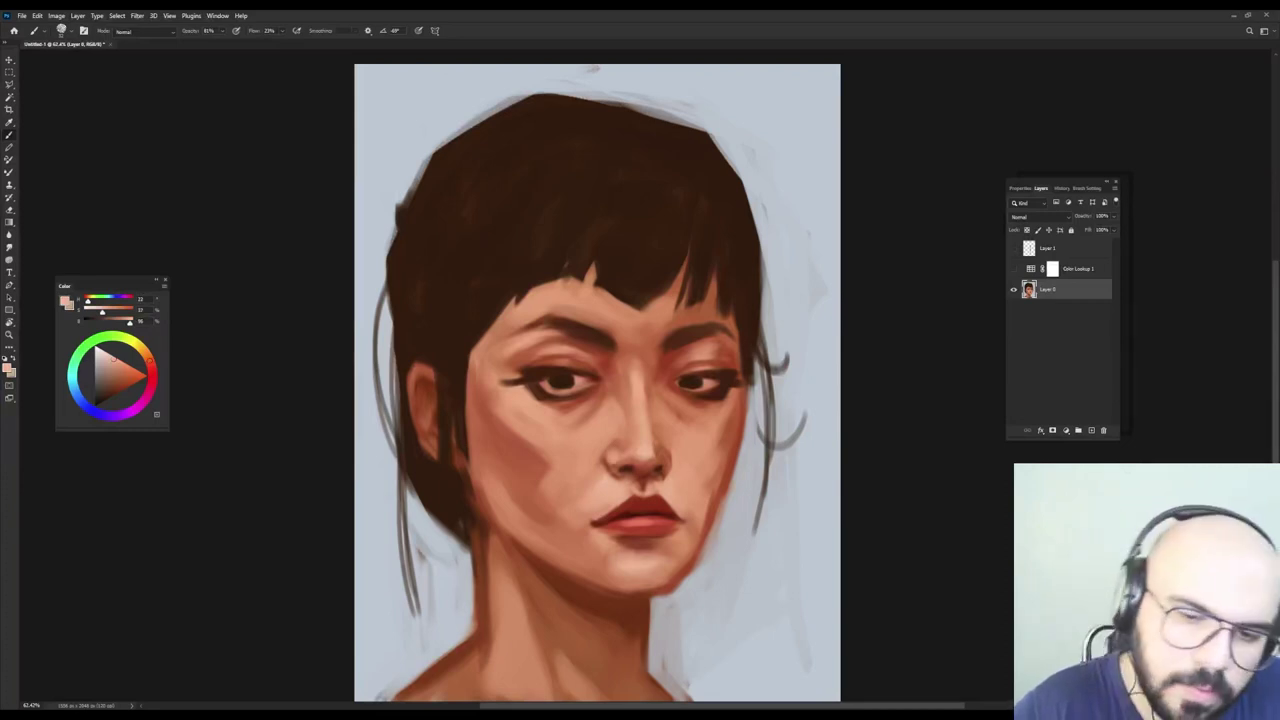
{"action": "left_click", "coordinate": [632, 463], "text": "alt"}
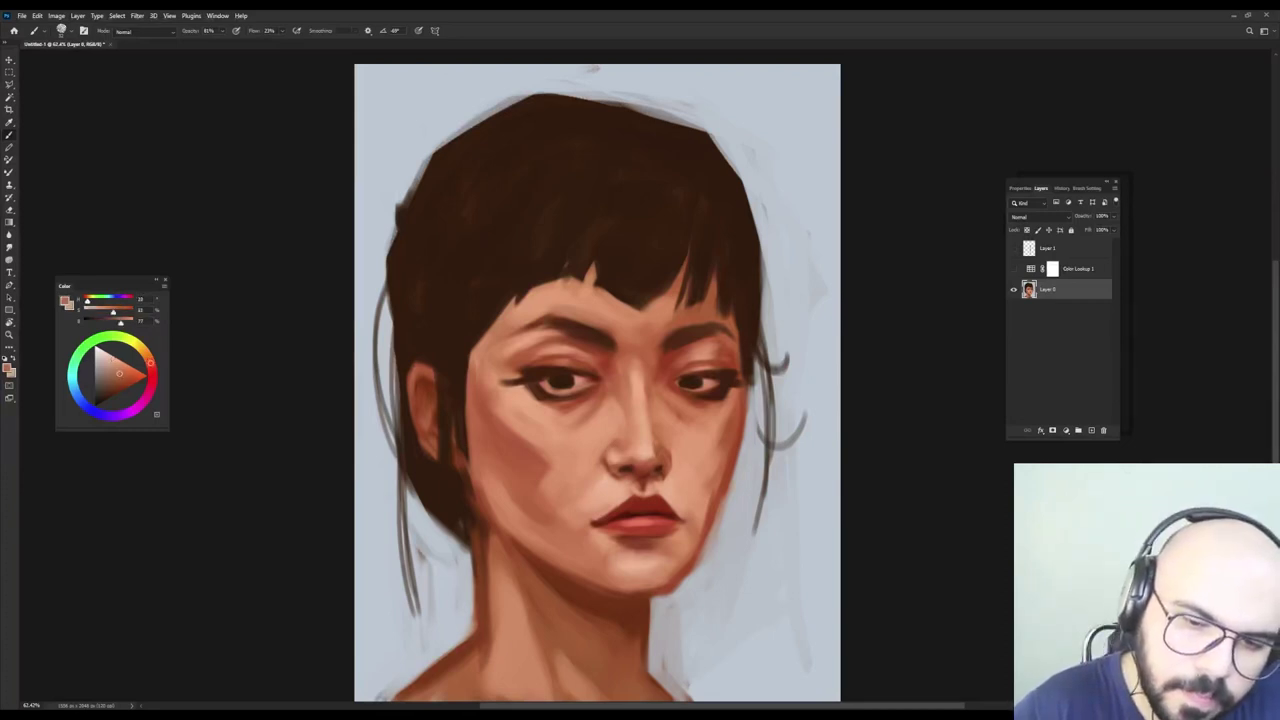
{"action": "right_click", "coordinate": [666, 460], "text": "alt"}
{"action": "left_click", "coordinate": [645, 450], "text": "alt"}
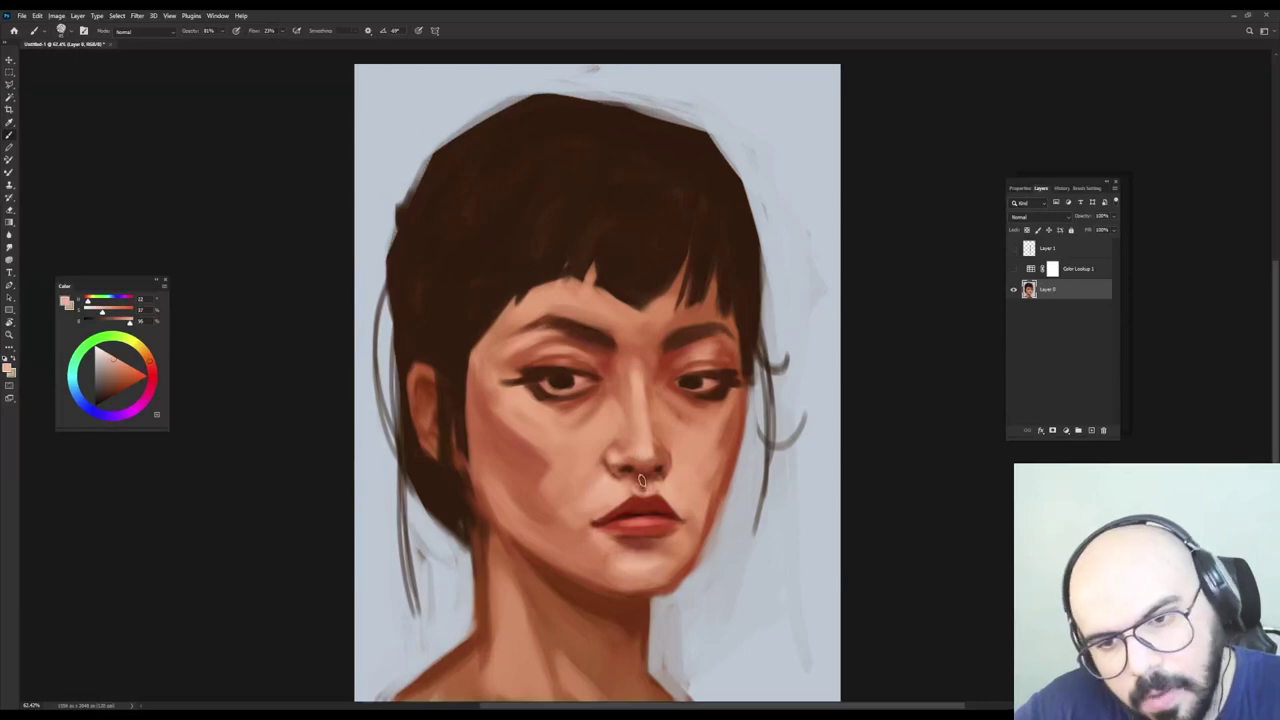
Show the Color Lookup 1 layer and paint black on its mask to reveal a diagonal light band from nose bridge to jaw.
{"action": "left_click", "coordinate": [1013, 269]}
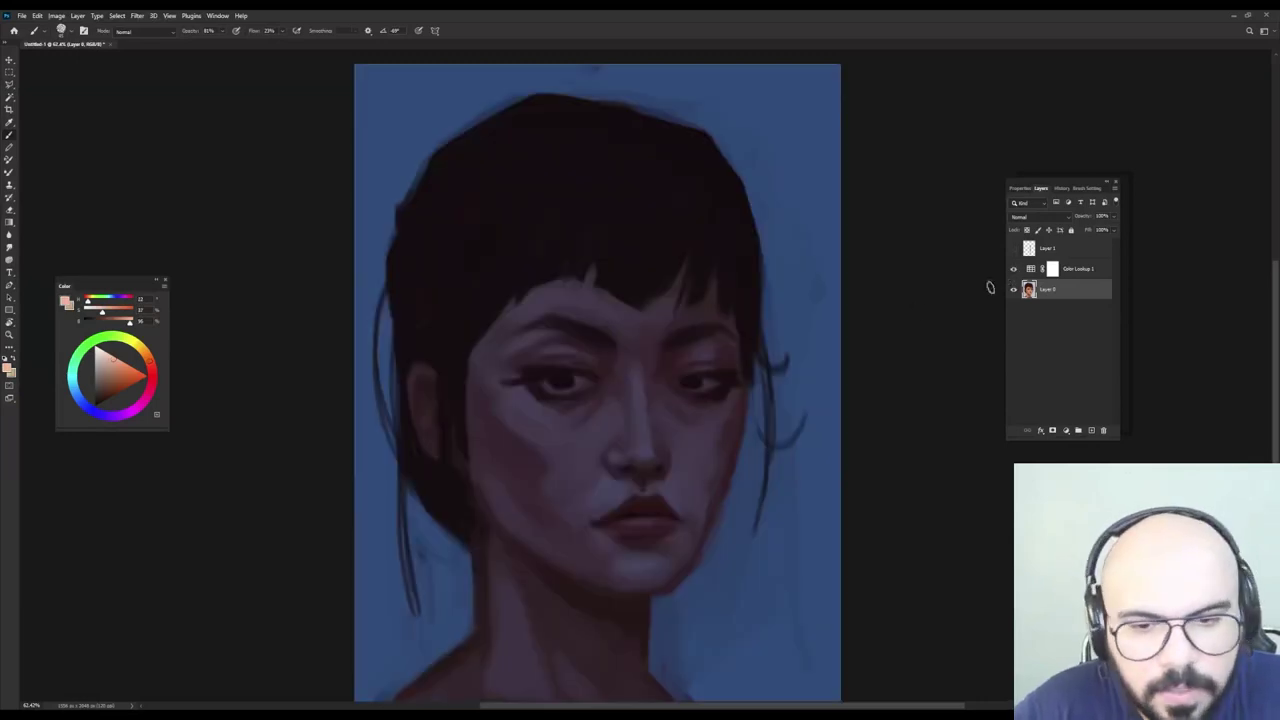
{"action": "left_click", "coordinate": [1086, 270]}
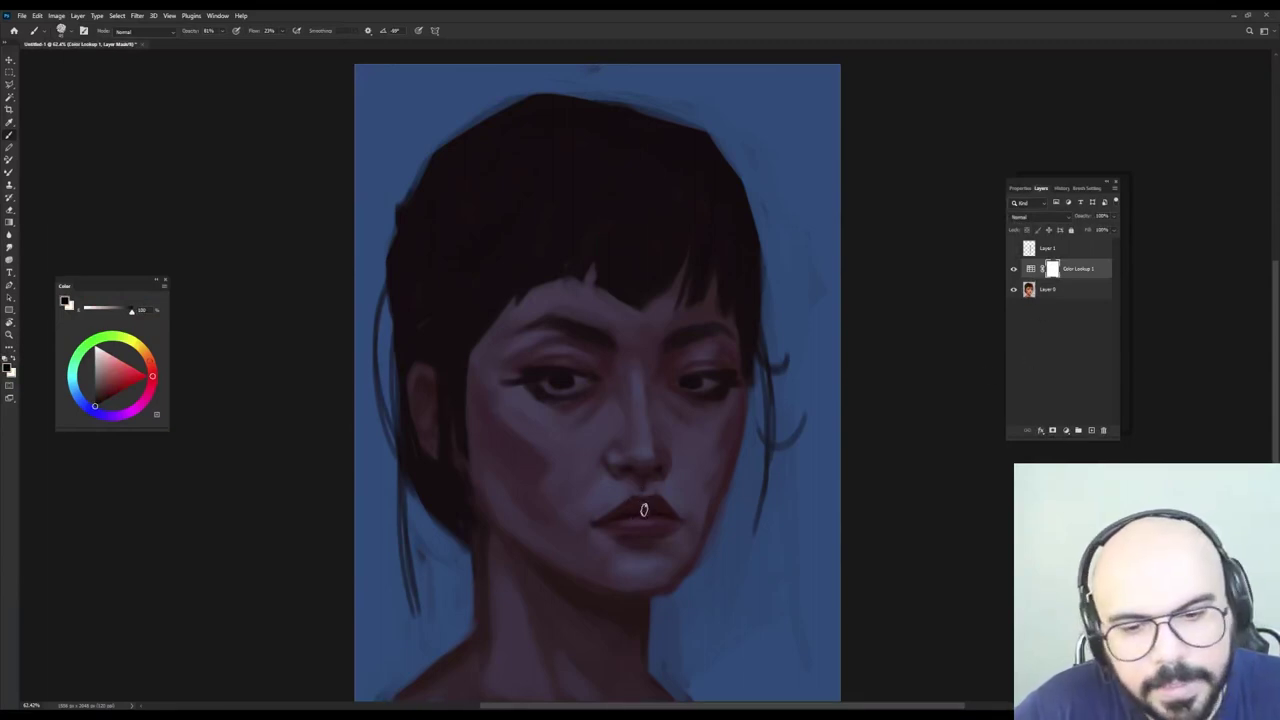
{"action": "right_click", "coordinate": [603, 502], "text": "alt"}
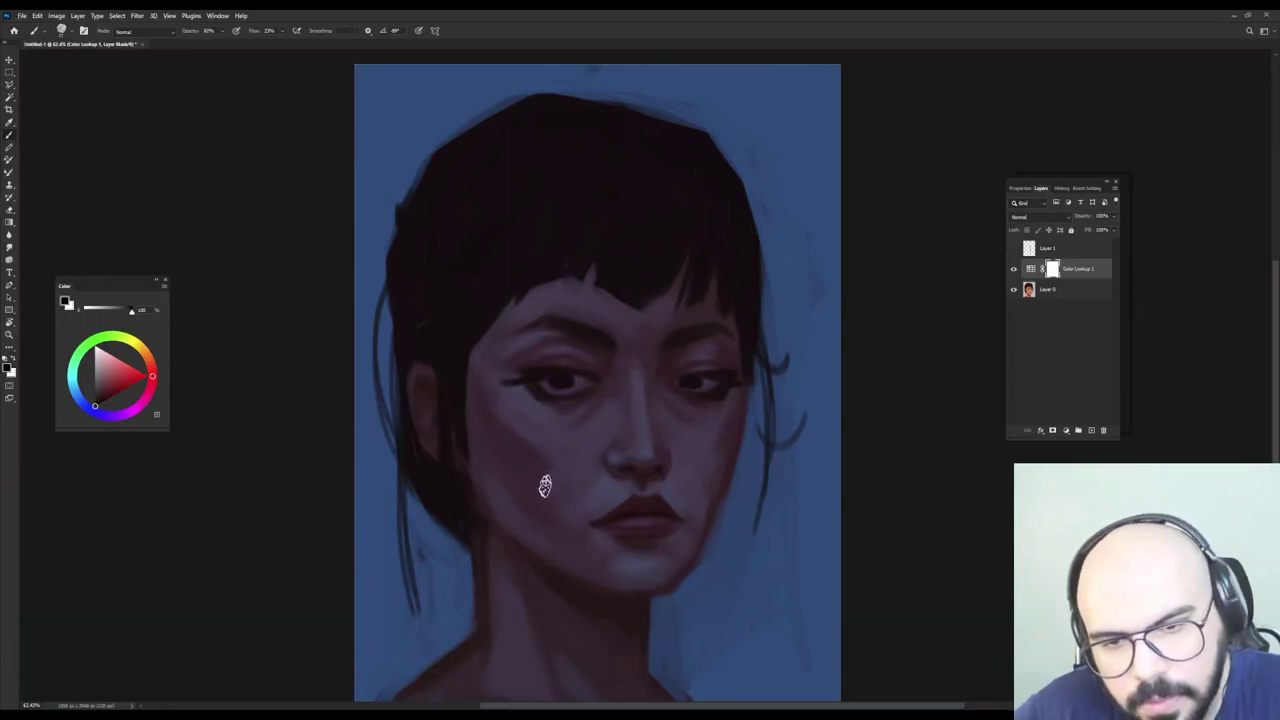
{"action": "mouse_move", "coordinate": [549, 513]}
{"action": "left_mouse_down"}
{"action": "mouse_move", "coordinate": [537, 517]}
{"action": "mouse_move", "coordinate": [614, 400]}
{"action": "mouse_move", "coordinate": [543, 457]}
{"action": "mouse_move", "coordinate": [522, 510]}
{"action": "left_mouse_up"}
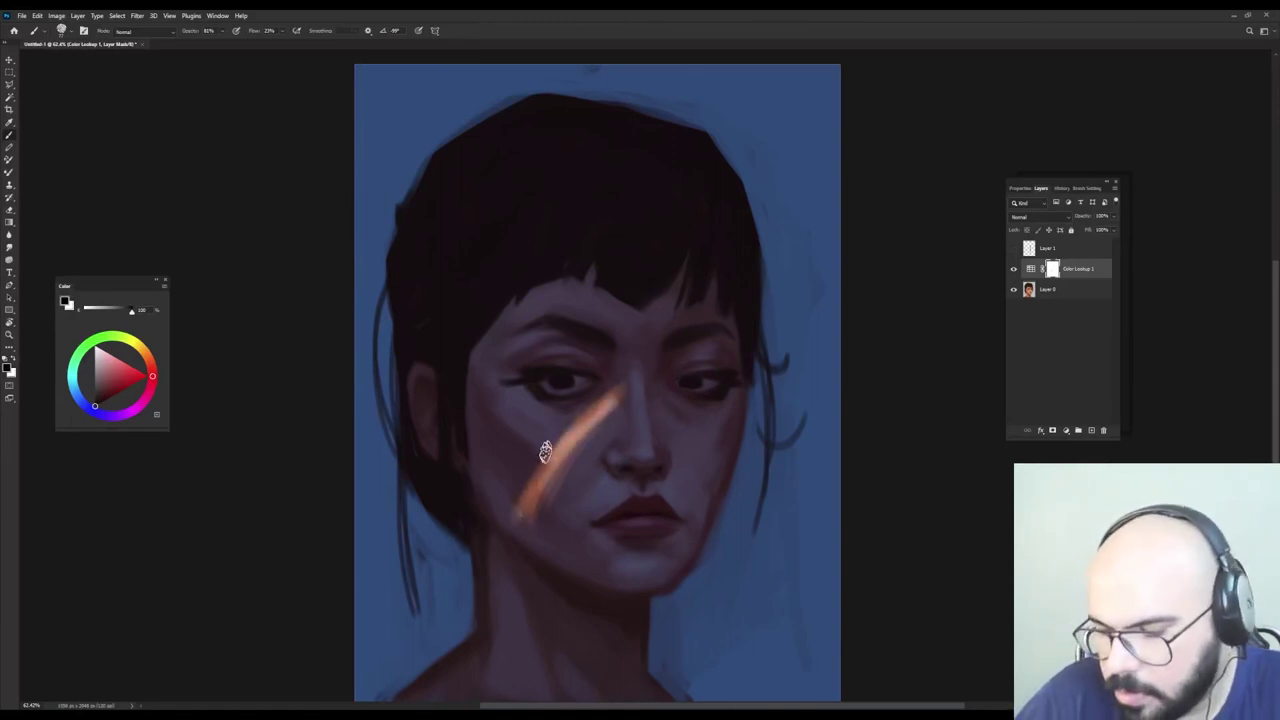
{"action": "key", "text": "0"}
{"action": "mouse_move", "coordinate": [590, 406]}
{"action": "left_mouse_down"}
{"action": "mouse_move", "coordinate": [562, 422]}
{"action": "mouse_move", "coordinate": [596, 363]}
{"action": "mouse_move", "coordinate": [572, 412]}
{"action": "mouse_move", "coordinate": [600, 368]}
{"action": "mouse_move", "coordinate": [645, 378]}
{"action": "mouse_move", "coordinate": [611, 365]}
{"action": "mouse_move", "coordinate": [568, 445]}
{"action": "mouse_move", "coordinate": [610, 410]}
{"action": "mouse_move", "coordinate": [563, 480]}
{"action": "mouse_move", "coordinate": [582, 395]}
{"action": "mouse_move", "coordinate": [550, 500]}
{"action": "mouse_move", "coordinate": [525, 517]}
{"action": "mouse_move", "coordinate": [565, 405]}
{"action": "mouse_move", "coordinate": [530, 550]}
{"action": "mouse_move", "coordinate": [590, 570]}
{"action": "mouse_move", "coordinate": [565, 490]}
{"action": "left_mouse_up"}
{"action": "mouse_move", "coordinate": [640, 405]}
{"action": "left_mouse_down"}
{"action": "mouse_move", "coordinate": [556, 515]}
{"action": "mouse_move", "coordinate": [620, 440]}
{"action": "mouse_move", "coordinate": [562, 505]}
{"action": "left_mouse_up"}
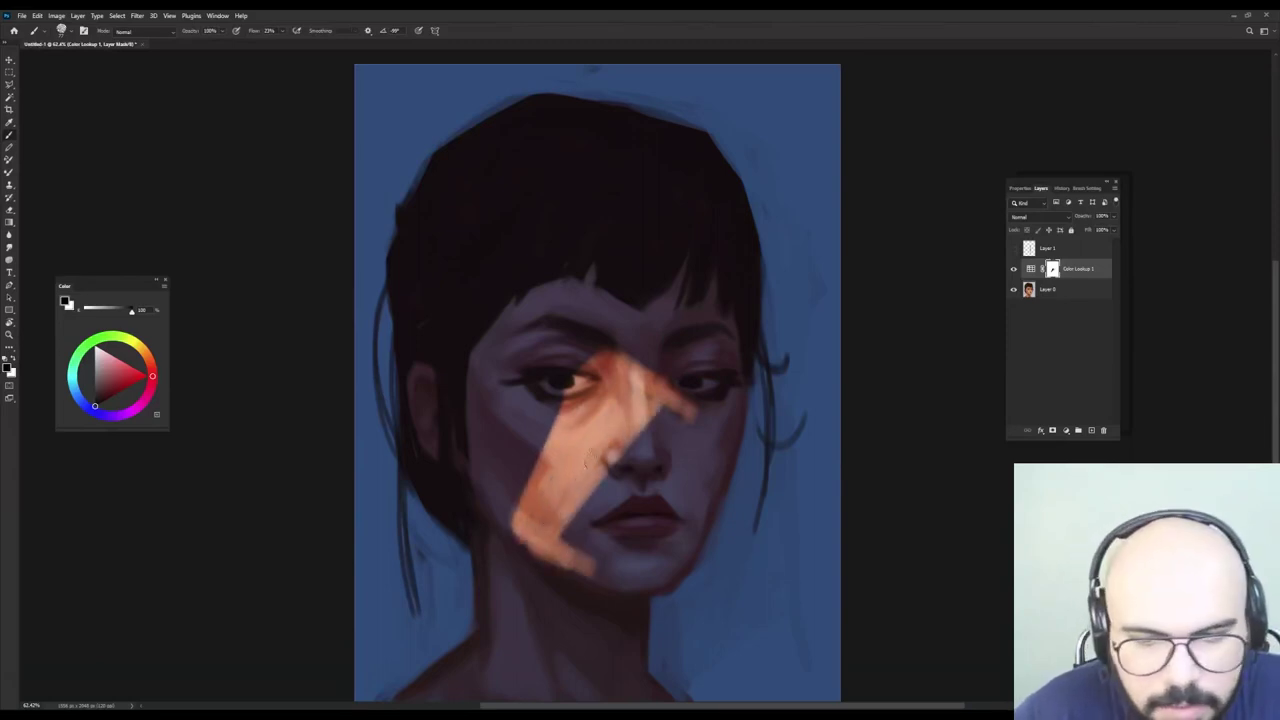
Extend the light band on the Color Lookup mask up over the forehead, far brow and far side of the hair.
{"action": "left_click_drag", "start_coordinate": [642, 428], "coordinate": [580, 518]}
{"action": "mouse_move", "coordinate": [655, 360]}
{"action": "left_mouse_down"}
{"action": "mouse_move", "coordinate": [650, 345]}
{"action": "mouse_move", "coordinate": [597, 374]}
{"action": "mouse_move", "coordinate": [595, 392]}
{"action": "mouse_move", "coordinate": [684, 295]}
{"action": "mouse_move", "coordinate": [695, 300]}
{"action": "mouse_move", "coordinate": [660, 360]}
{"action": "mouse_move", "coordinate": [710, 310]}
{"action": "mouse_move", "coordinate": [693, 375]}
{"action": "mouse_move", "coordinate": [720, 343]}
{"action": "mouse_move", "coordinate": [712, 305]}
{"action": "mouse_move", "coordinate": [720, 323]}
{"action": "mouse_move", "coordinate": [685, 347]}
{"action": "mouse_move", "coordinate": [694, 408]}
{"action": "mouse_move", "coordinate": [662, 360]}
{"action": "mouse_move", "coordinate": [683, 380]}
{"action": "mouse_move", "coordinate": [718, 235]}
{"action": "mouse_move", "coordinate": [730, 262]}
{"action": "mouse_move", "coordinate": [737, 251]}
{"action": "mouse_move", "coordinate": [743, 271]}
{"action": "mouse_move", "coordinate": [709, 330]}
{"action": "mouse_move", "coordinate": [637, 350]}
{"action": "mouse_move", "coordinate": [666, 290]}
{"action": "mouse_move", "coordinate": [632, 340]}
{"action": "left_mouse_up"}
{"action": "key", "text": "5"}
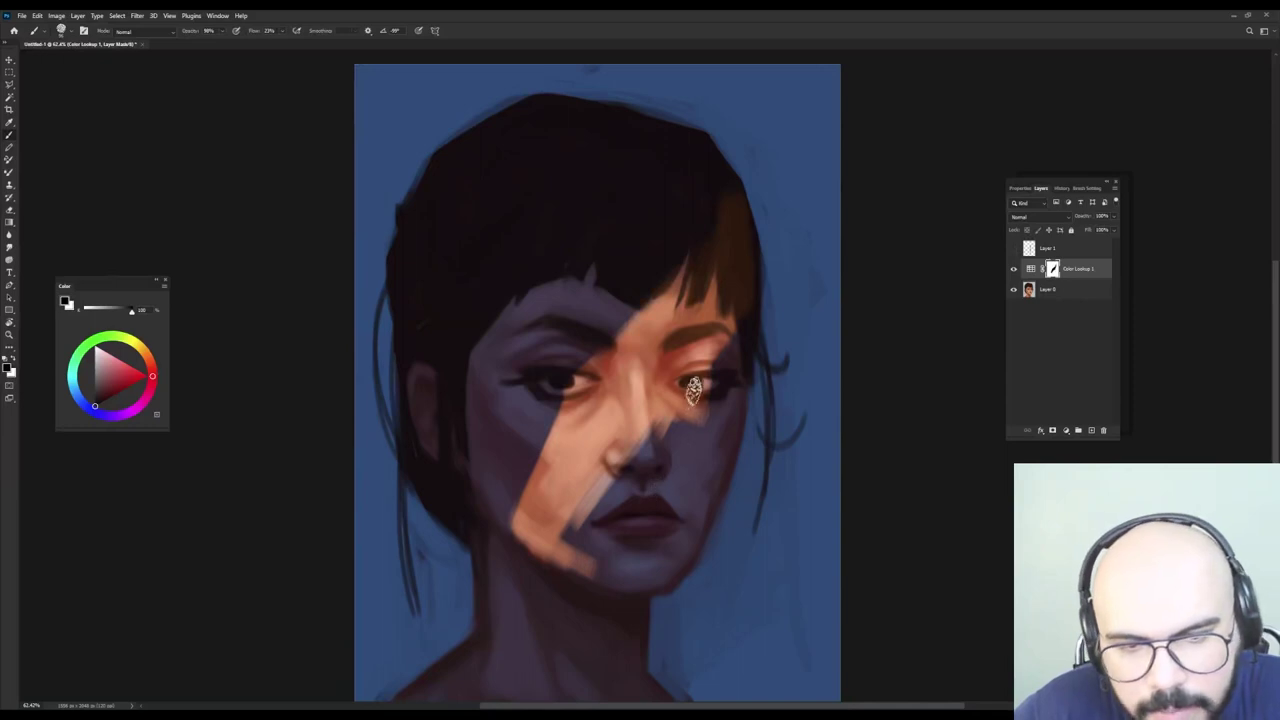
Widen the light band on the mask over the far eye, nose tip, near half of the lips and jaw.
{"action": "mouse_move", "coordinate": [694, 391]}
{"action": "left_mouse_down"}
{"action": "mouse_move", "coordinate": [630, 458]}
{"action": "mouse_move", "coordinate": [645, 466]}
{"action": "mouse_move", "coordinate": [585, 515]}
{"action": "mouse_move", "coordinate": [580, 541]}
{"action": "mouse_move", "coordinate": [547, 545]}
{"action": "mouse_move", "coordinate": [563, 509]}
{"action": "mouse_move", "coordinate": [606, 486]}
{"action": "mouse_move", "coordinate": [590, 550]}
{"action": "mouse_move", "coordinate": [603, 534]}
{"action": "mouse_move", "coordinate": [581, 568]}
{"action": "mouse_move", "coordinate": [573, 547]}
{"action": "left_mouse_up"}
{"action": "left_click_drag", "start_coordinate": [568, 573], "coordinate": [594, 582]}
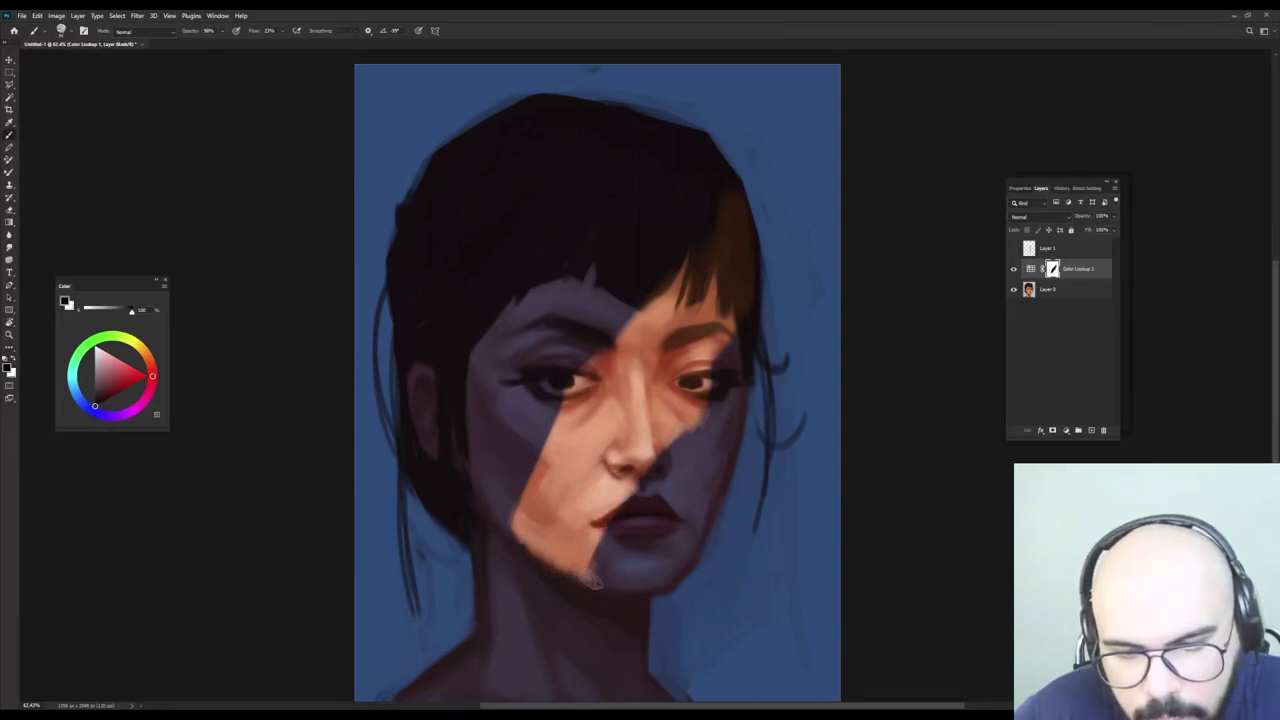
{"action": "mouse_move", "coordinate": [529, 549]}
{"action": "left_mouse_down"}
{"action": "mouse_move", "coordinate": [597, 586]}
{"action": "mouse_move", "coordinate": [608, 522]}
{"action": "mouse_move", "coordinate": [602, 582]}
{"action": "left_mouse_up"}
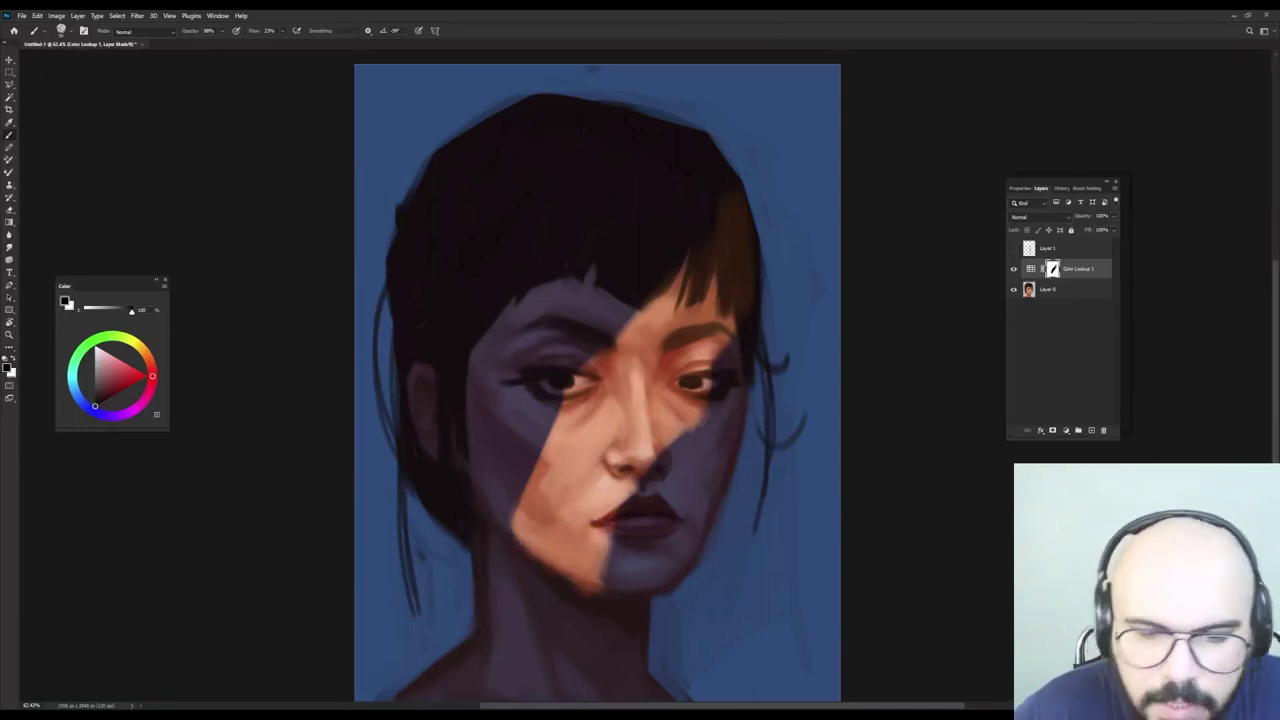
{"action": "mouse_move", "coordinate": [648, 464]}
{"action": "left_mouse_down"}
{"action": "mouse_move", "coordinate": [618, 512]}
{"action": "mouse_move", "coordinate": [640, 521]}
{"action": "left_mouse_up"}
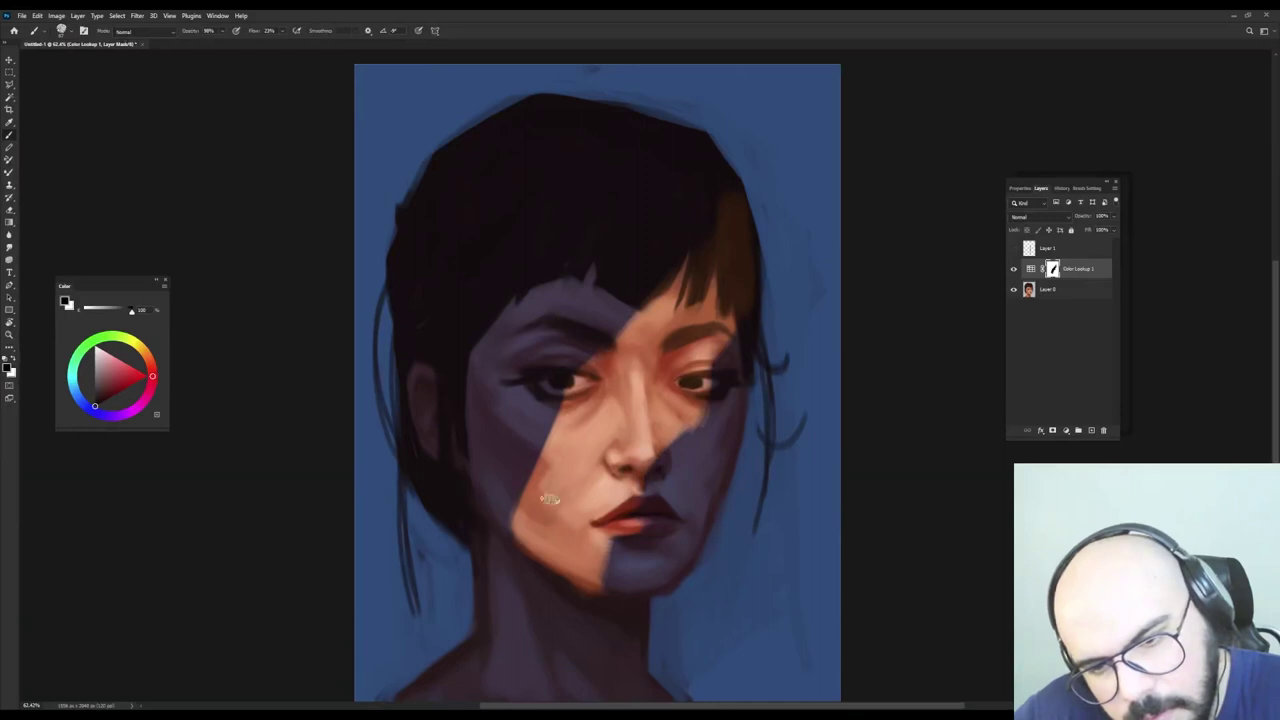
{"action": "mouse_move", "coordinate": [629, 355]}
{"action": "left_mouse_down"}
{"action": "mouse_move", "coordinate": [612, 342]}
{"action": "mouse_move", "coordinate": [607, 354]}
{"action": "mouse_move", "coordinate": [637, 312]}
{"action": "mouse_move", "coordinate": [690, 305]}
{"action": "left_mouse_up"}
{"action": "left_click_drag", "start_coordinate": [695, 381], "coordinate": [643, 488]}
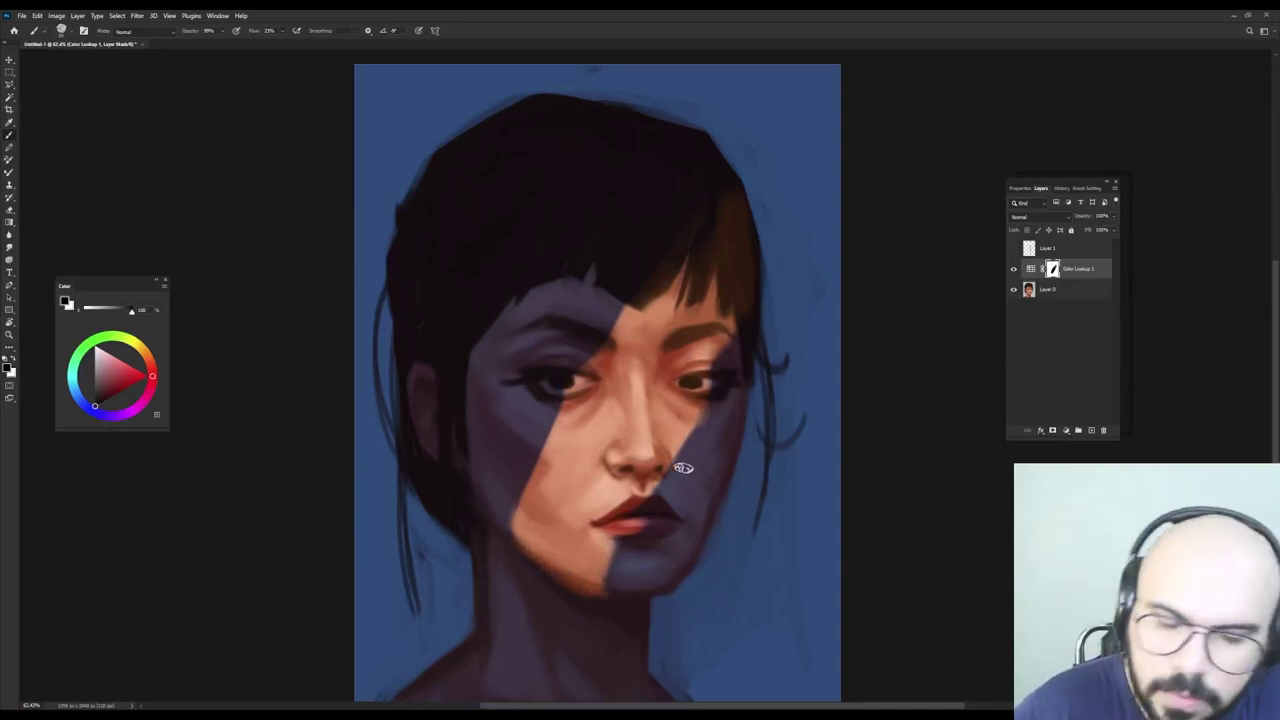
Paint white on the Color Lookup mask to trim the light band's edges around the far nostril, lips and cheek.
{"action": "key", "text": "x"}
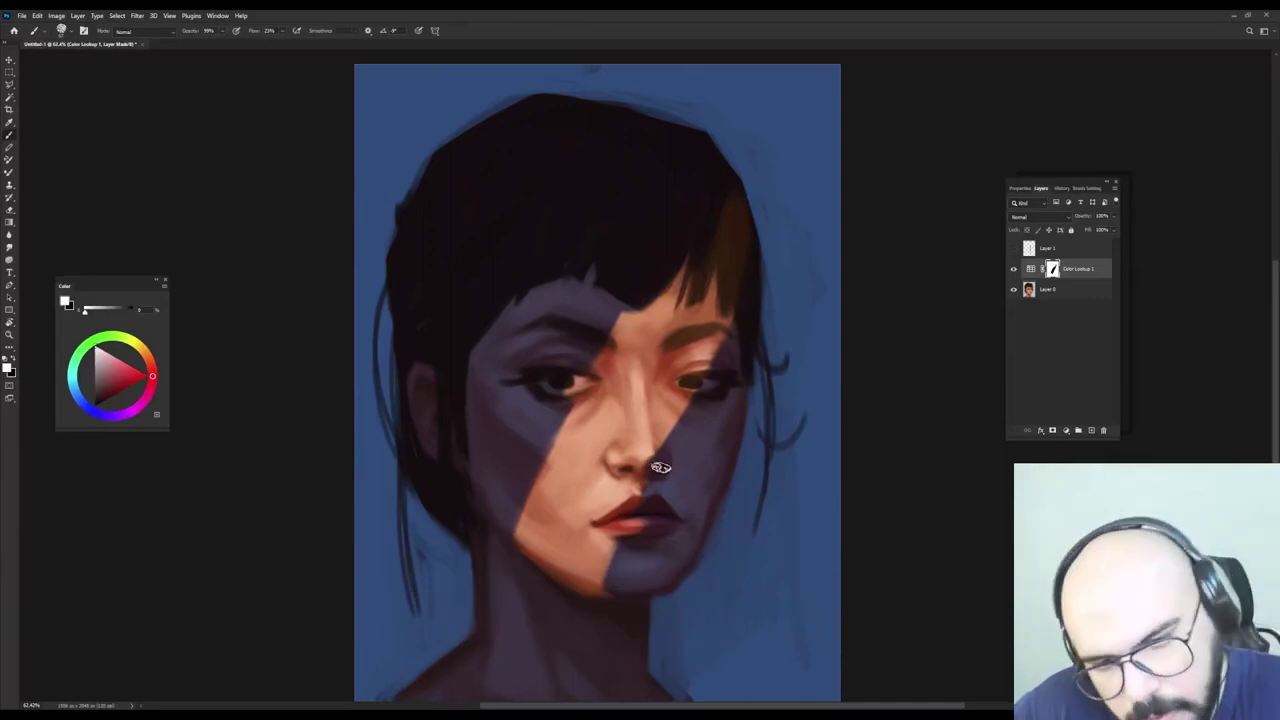
{"action": "mouse_move", "coordinate": [648, 507]}
{"action": "left_mouse_down"}
{"action": "mouse_move", "coordinate": [655, 473]}
{"action": "mouse_move", "coordinate": [643, 510]}
{"action": "mouse_move", "coordinate": [670, 558]}
{"action": "mouse_move", "coordinate": [670, 500]}
{"action": "mouse_move", "coordinate": [652, 480]}
{"action": "mouse_move", "coordinate": [643, 499]}
{"action": "mouse_move", "coordinate": [640, 506]}
{"action": "left_mouse_up"}
{"action": "right_click", "coordinate": [669, 496], "text": "alt"}
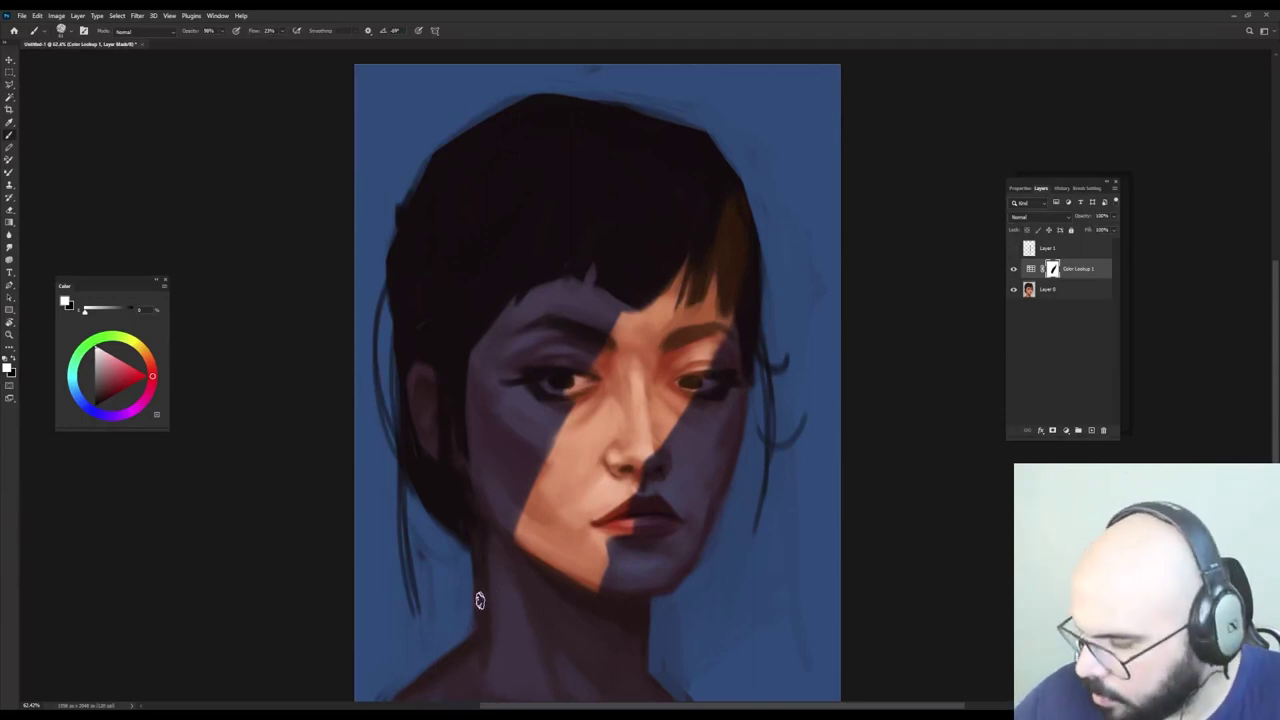
Paint black on the Color Lookup mask to reveal a patch of light at the base of the neck.
{"action": "key", "text": "x"}
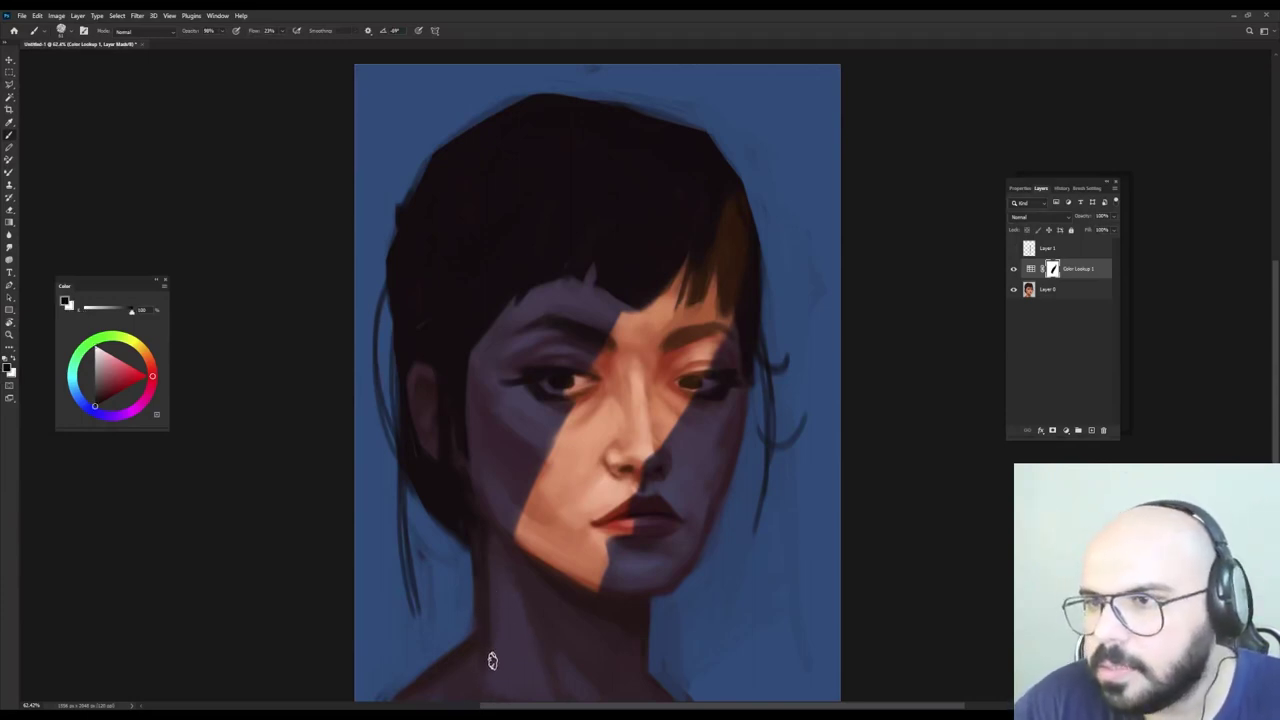
{"action": "left_click", "coordinate": [476, 707]}
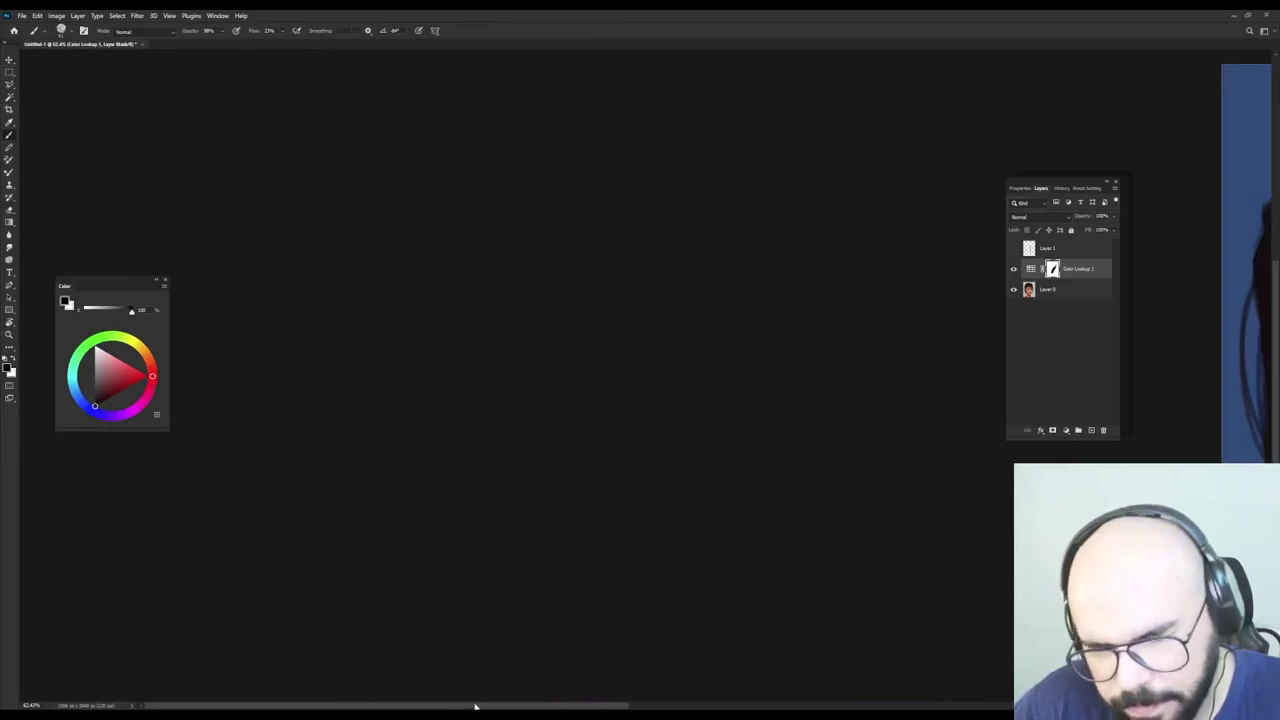
{"action": "left_click_drag", "start_coordinate": [667, 526], "coordinate": [329, 509]}
{"action": "mouse_move", "coordinate": [588, 526]}
{"action": "left_mouse_down"}
{"action": "mouse_move", "coordinate": [433, 467]}
{"action": "mouse_move", "coordinate": [451, 509]}
{"action": "left_mouse_up"}
{"action": "left_click_drag", "start_coordinate": [552, 580], "coordinate": [545, 585]}
{"action": "mouse_move", "coordinate": [500, 678]}
{"action": "left_mouse_down"}
{"action": "mouse_move", "coordinate": [512, 640]}
{"action": "mouse_move", "coordinate": [516, 655]}
{"action": "mouse_move", "coordinate": [535, 640]}
{"action": "mouse_move", "coordinate": [559, 688]}
{"action": "mouse_move", "coordinate": [520, 640]}
{"action": "mouse_move", "coordinate": [505, 680]}
{"action": "mouse_move", "coordinate": [523, 694]}
{"action": "mouse_move", "coordinate": [510, 668]}
{"action": "left_mouse_up"}
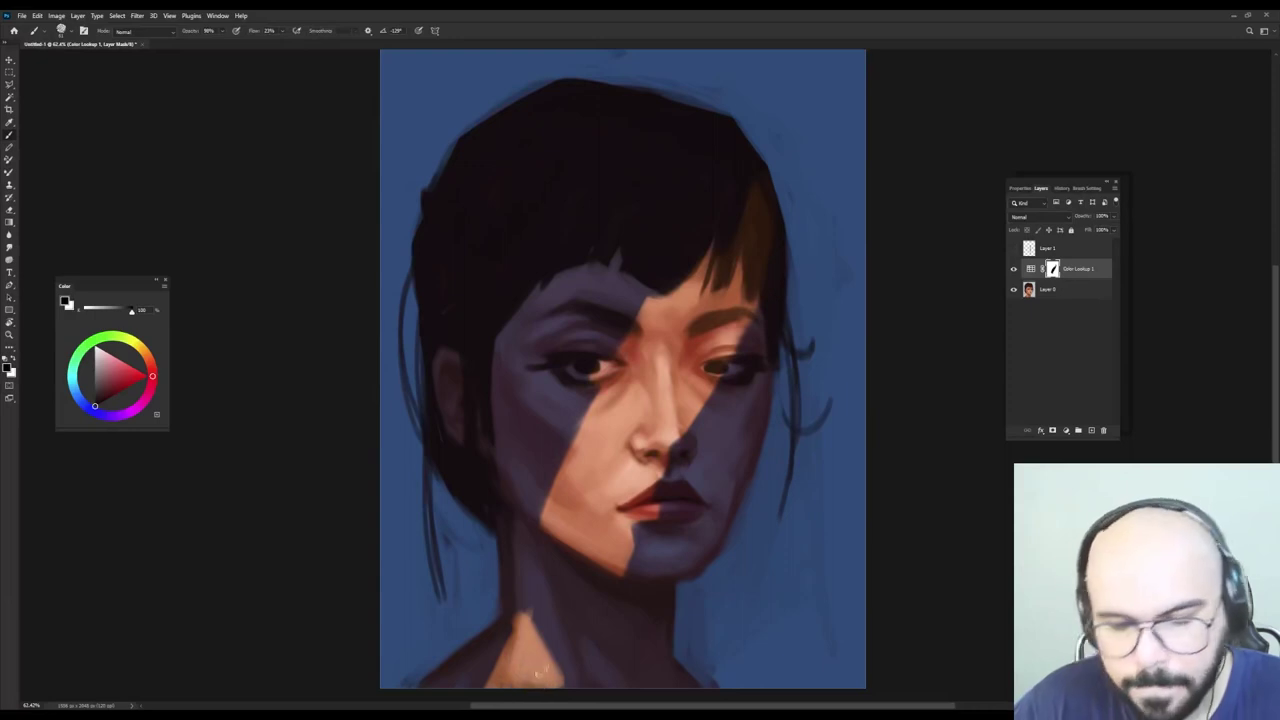
Paint white on the mask to trim the light patch on the neck into a sharper, lower triangle.
{"action": "key", "text": "x"}
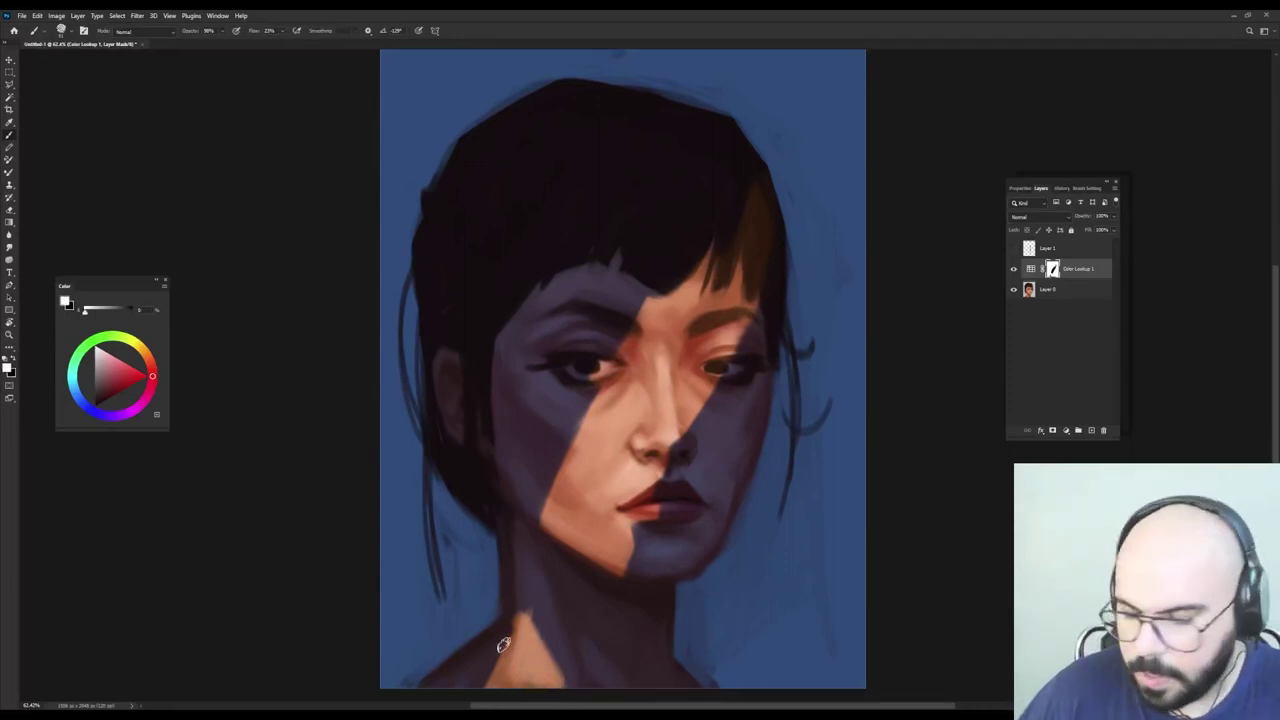
{"action": "mouse_move", "coordinate": [530, 603]}
{"action": "left_mouse_down"}
{"action": "mouse_move", "coordinate": [500, 660]}
{"action": "mouse_move", "coordinate": [513, 629]}
{"action": "mouse_move", "coordinate": [580, 676]}
{"action": "left_mouse_up"}
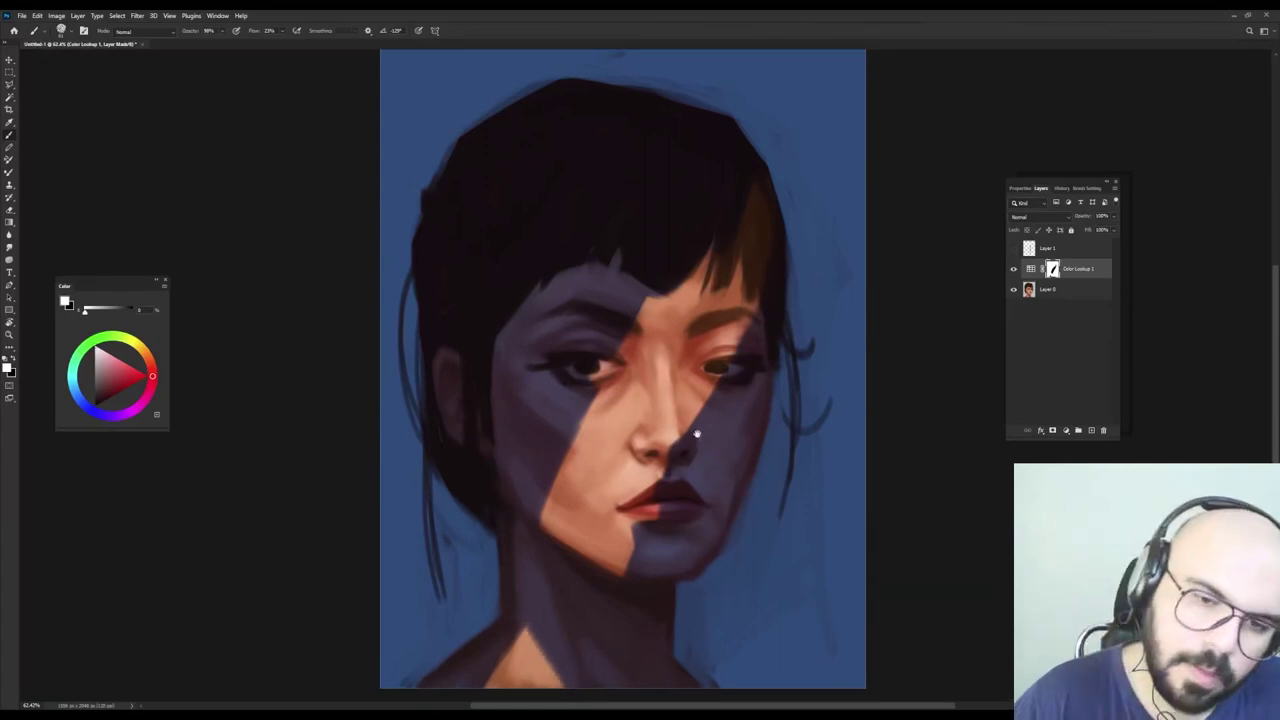
{"action": "left_click_drag", "start_coordinate": [697, 434], "coordinate": [686, 472]}
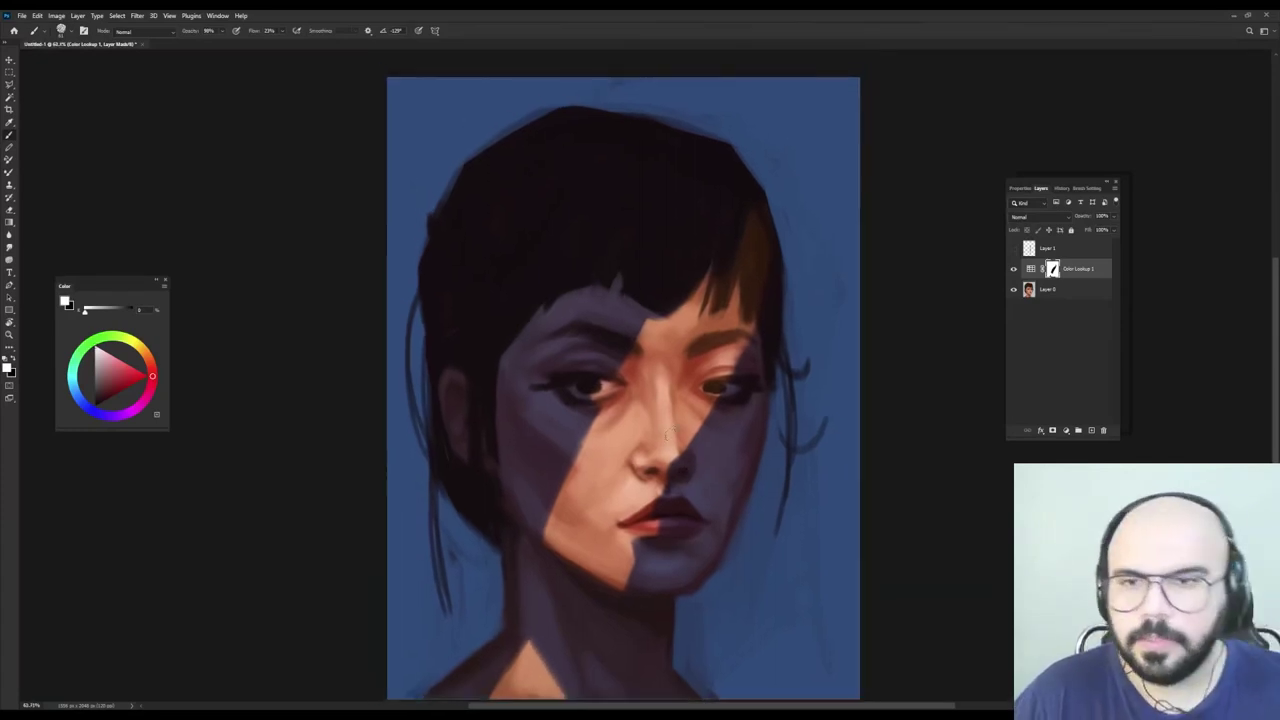